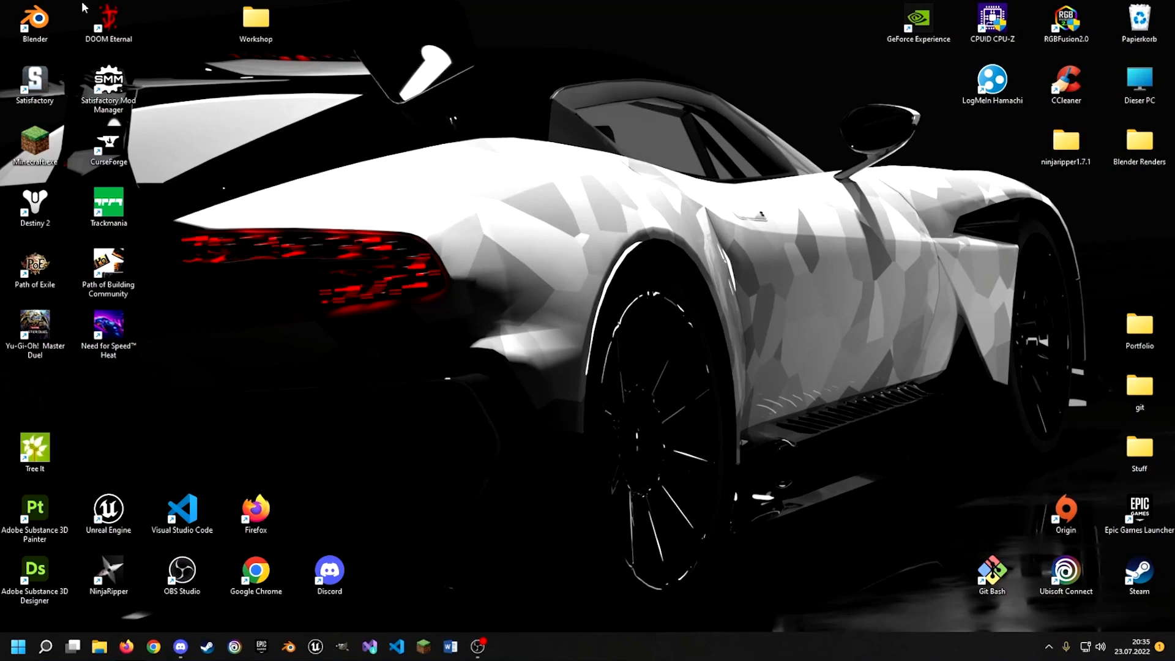
Open Blender and Ninja Ripper, and run the game through Ninja Ripper with Intruder inject
{"action": "double_click", "coordinate": [35, 19]}
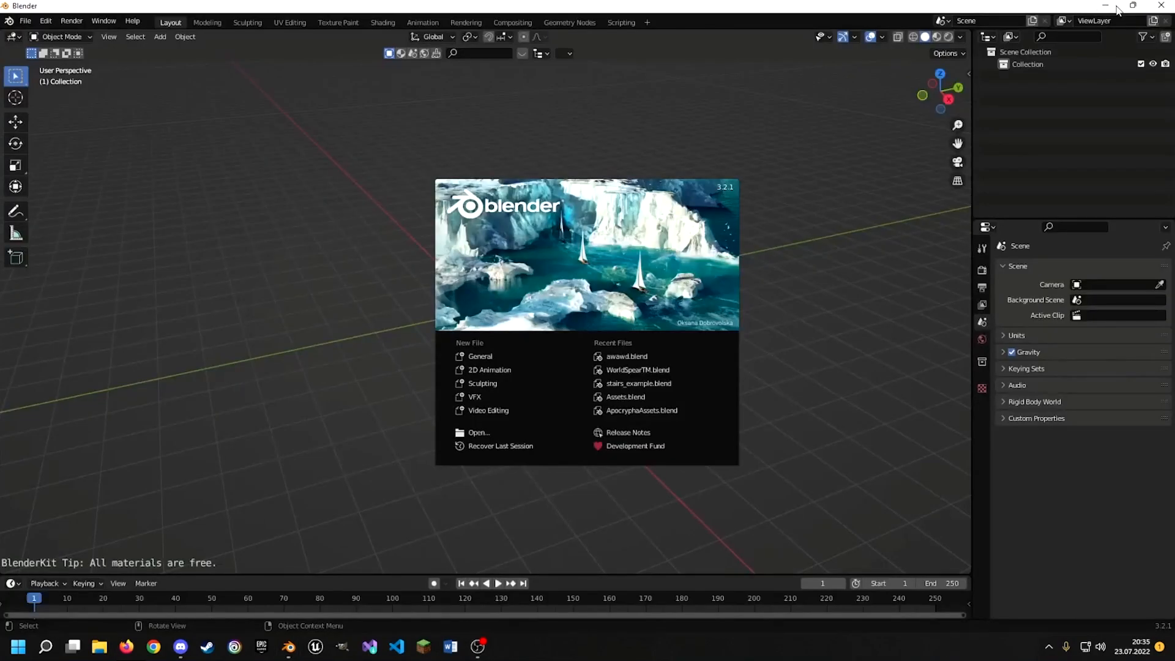
{"action": "left_click", "coordinate": [1105, 6]}
{"action": "double_click", "coordinate": [105, 572]}
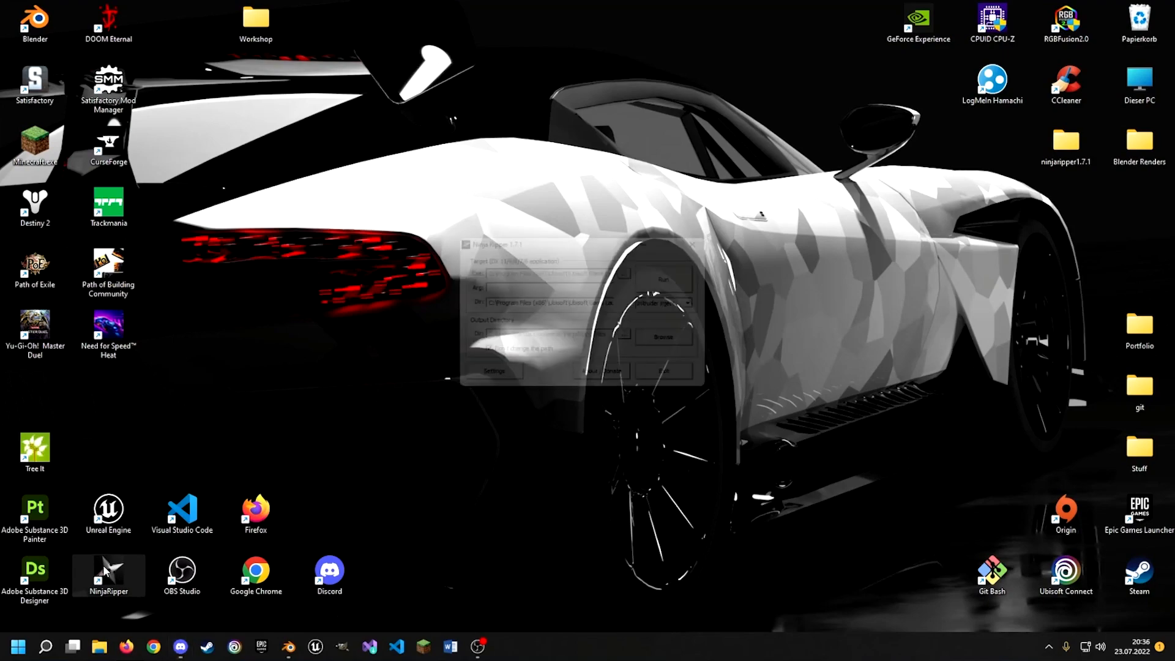
{"action": "left_click", "coordinate": [683, 285]}
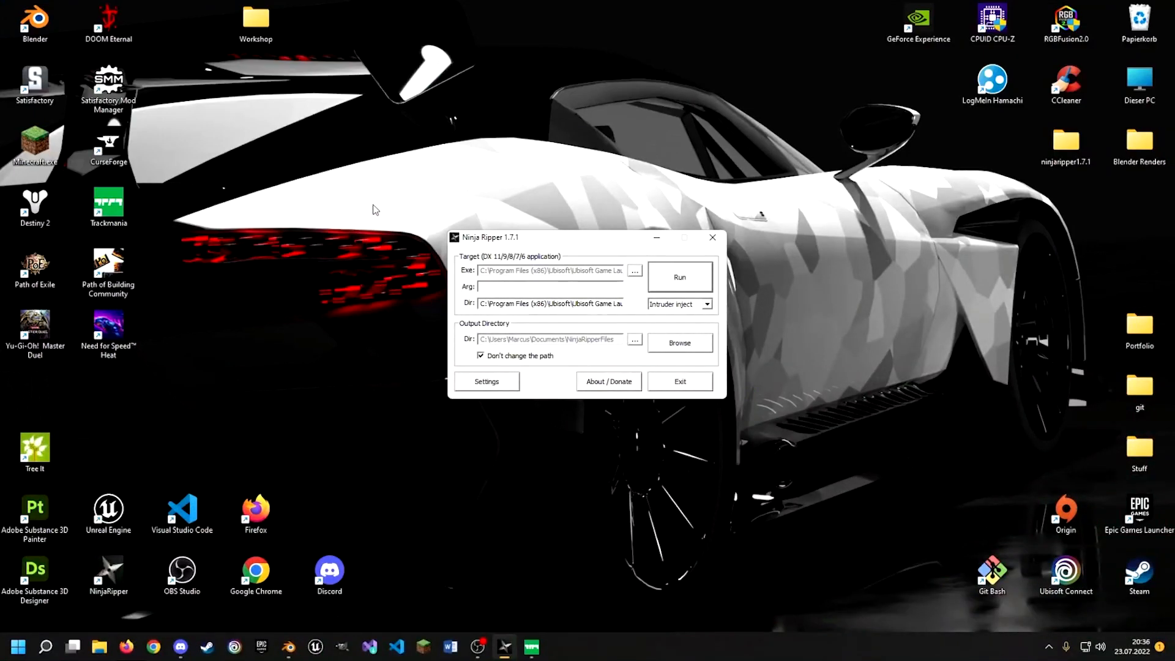
{"action": "left_click", "coordinate": [656, 238]}
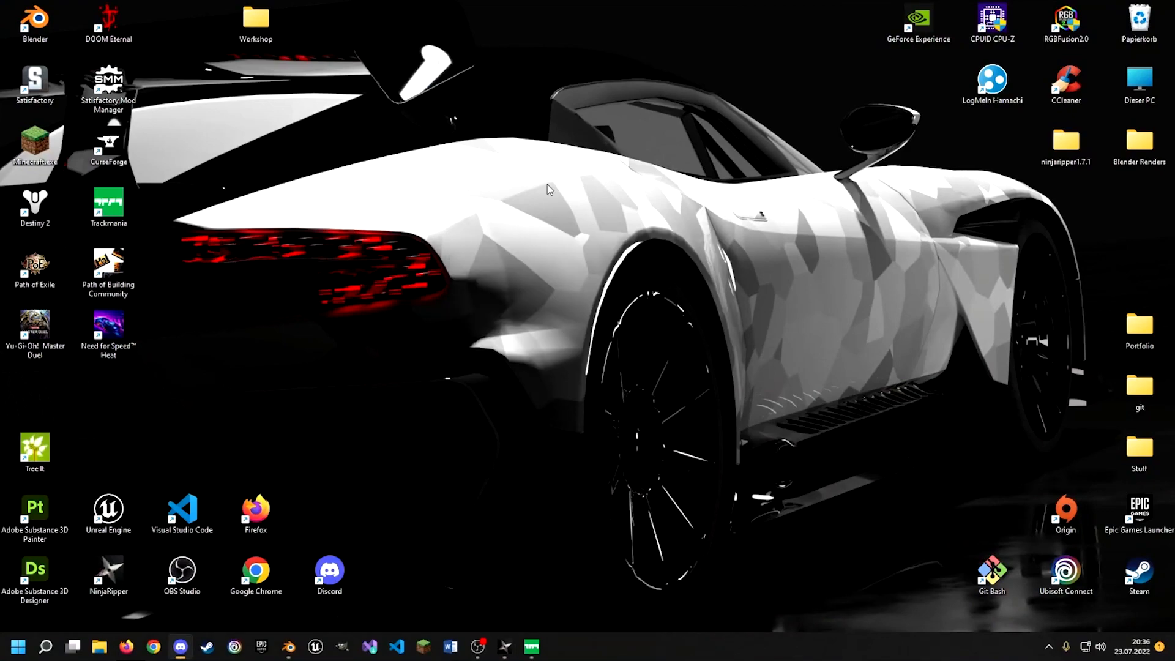
Switch to Trackmania and open the map editor with a new map
{"action": "left_click", "coordinate": [524, 649]}
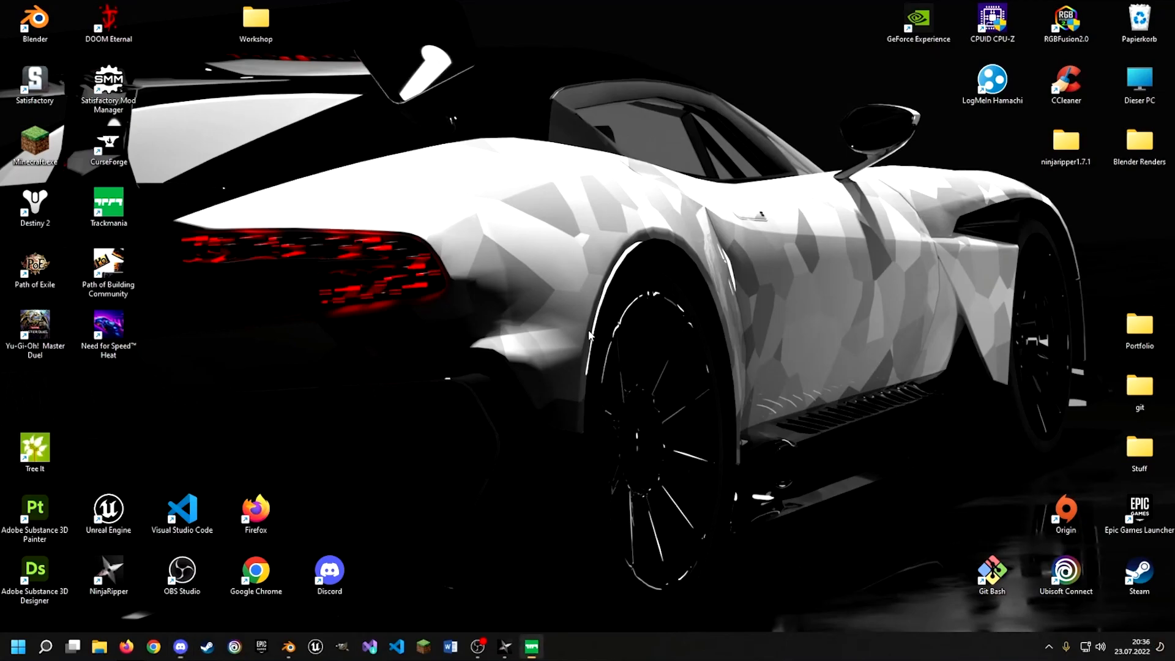
{"action": "left_click", "coordinate": [257, 243]}
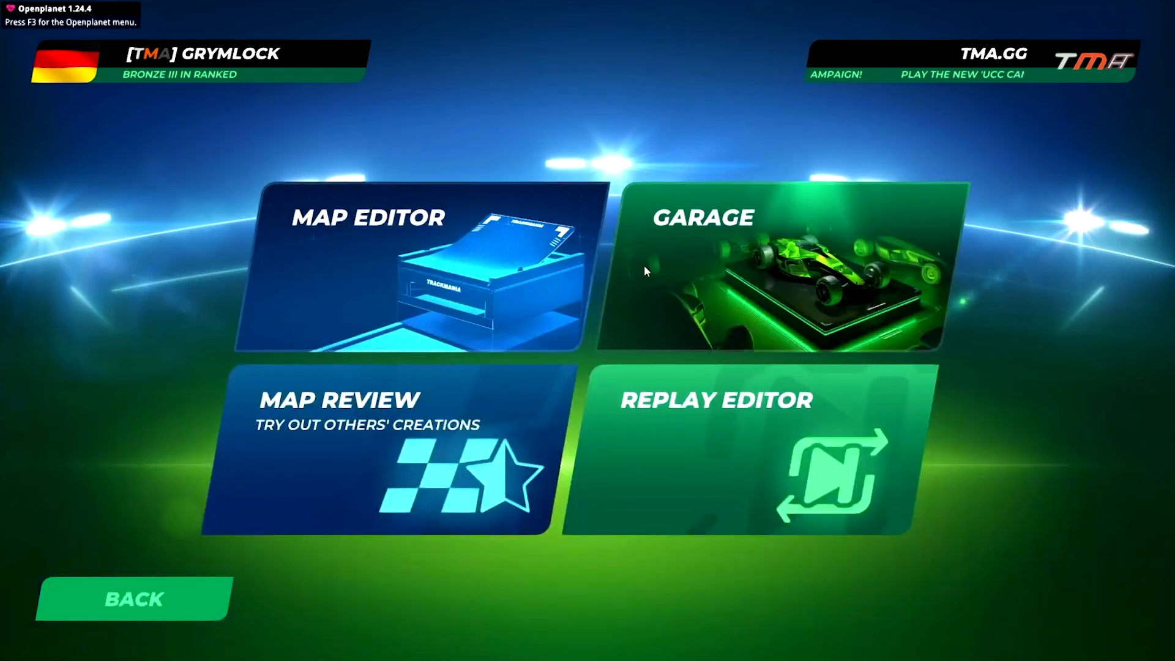
{"action": "left_click", "coordinate": [490, 269]}
{"action": "left_click", "coordinate": [509, 282]}
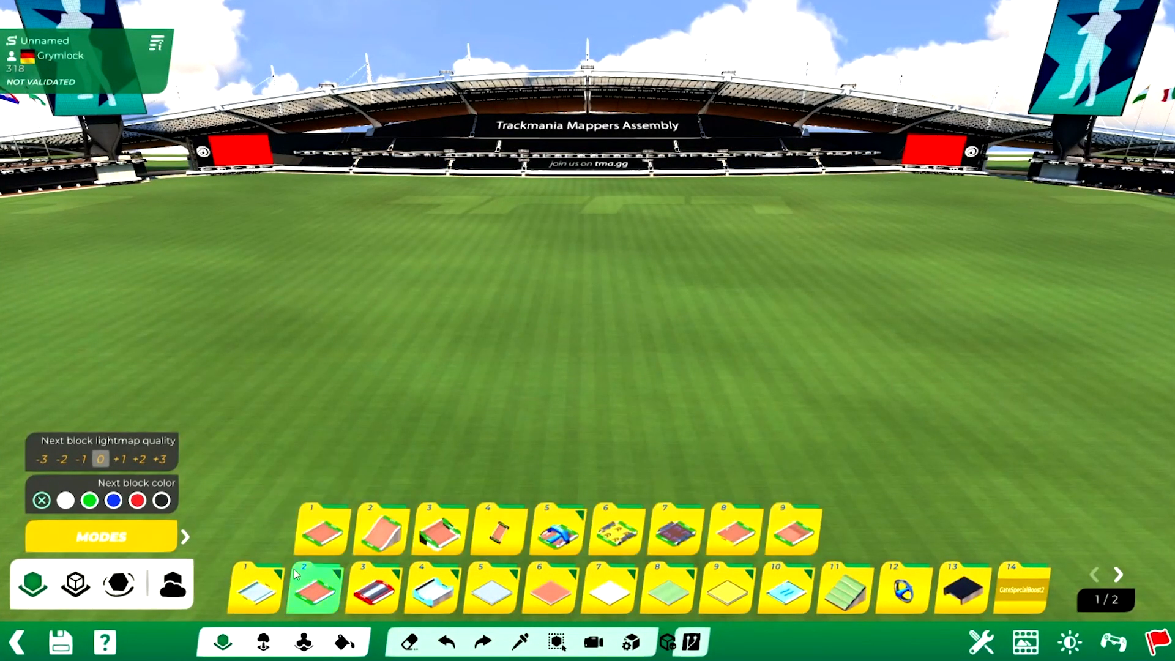
Place the smallest flat road curve block floating above the stadium grass in Air Block Mode
{"action": "left_click", "coordinate": [264, 577]}
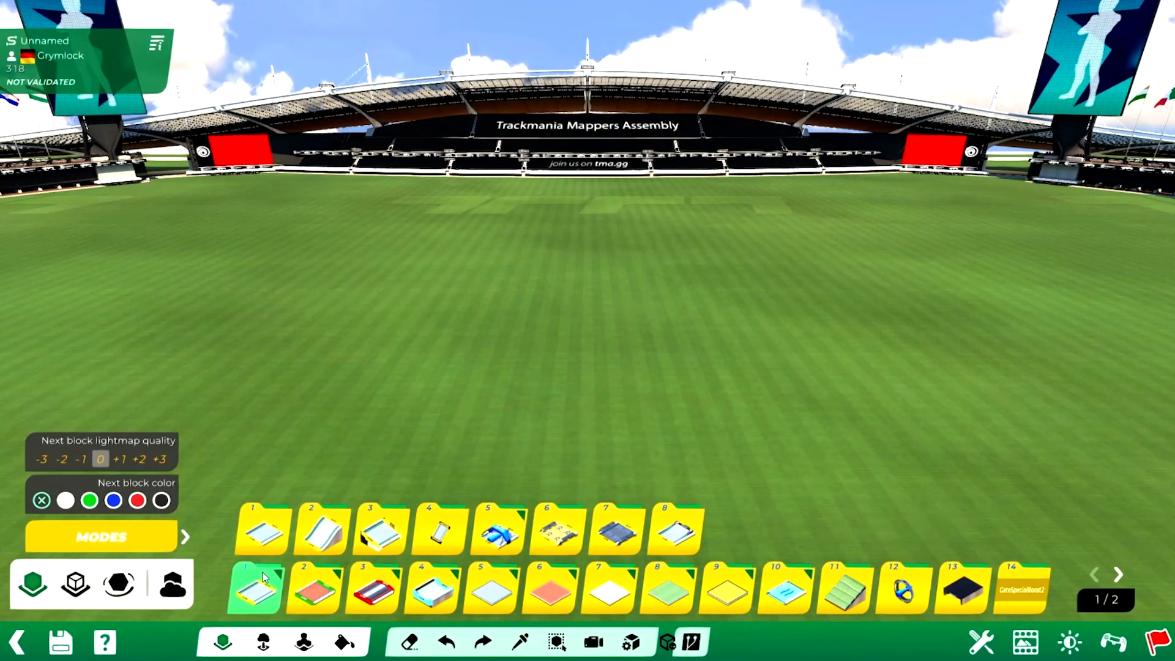
{"action": "mouse_move", "coordinate": [263, 530]}
{"action": "mouse_move", "coordinate": [329, 469]}
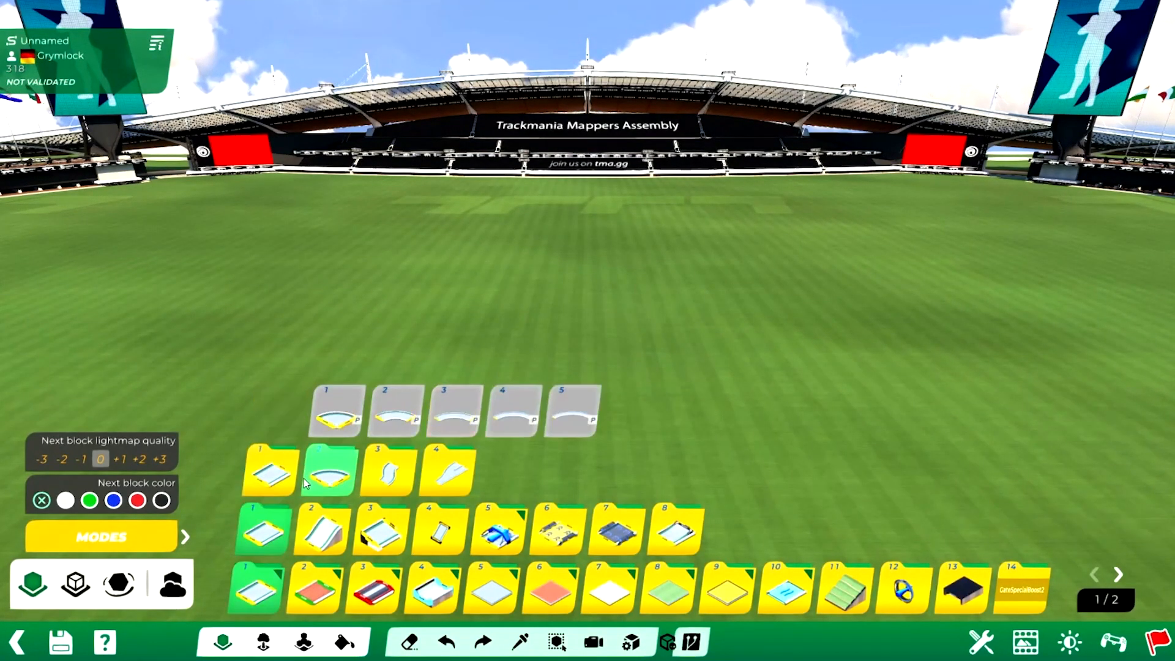
{"action": "left_click", "coordinate": [332, 405]}
{"action": "scroll", "coordinate": [460, 287], "scroll_direction": "up", "scroll_amount": 2, "text": "alt"}
{"action": "scroll", "coordinate": [460, 289], "scroll_direction": "up", "scroll_amount": 1, "text": "alt"}
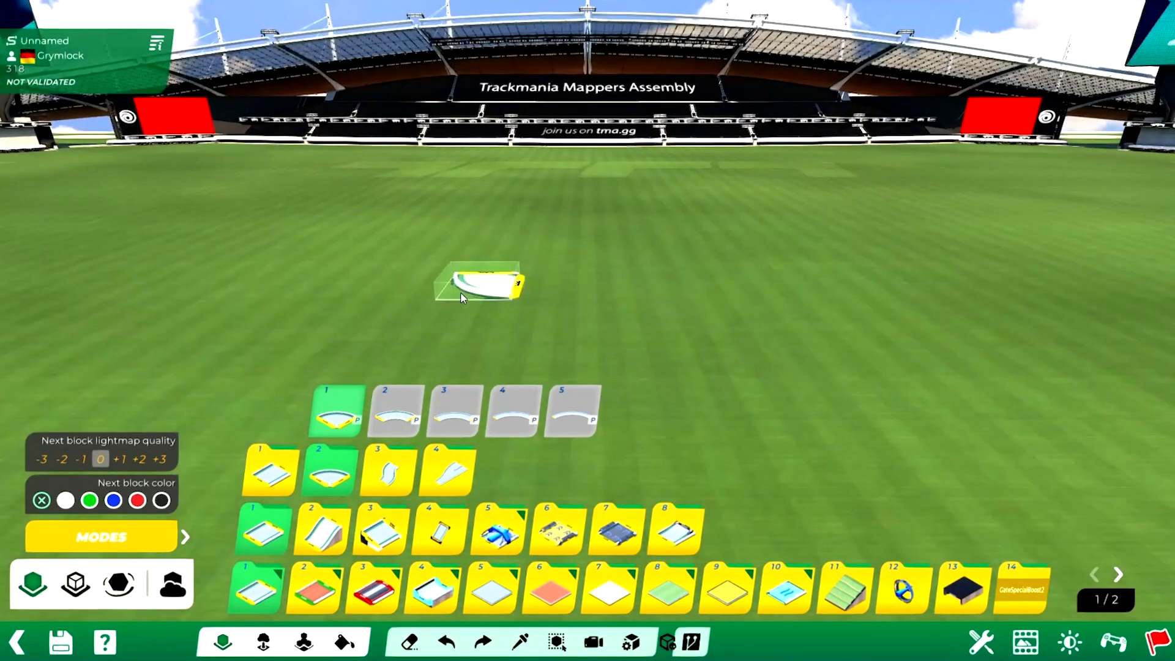
{"action": "scroll", "coordinate": [463, 301], "scroll_direction": "up", "scroll_amount": 2, "text": "alt"}
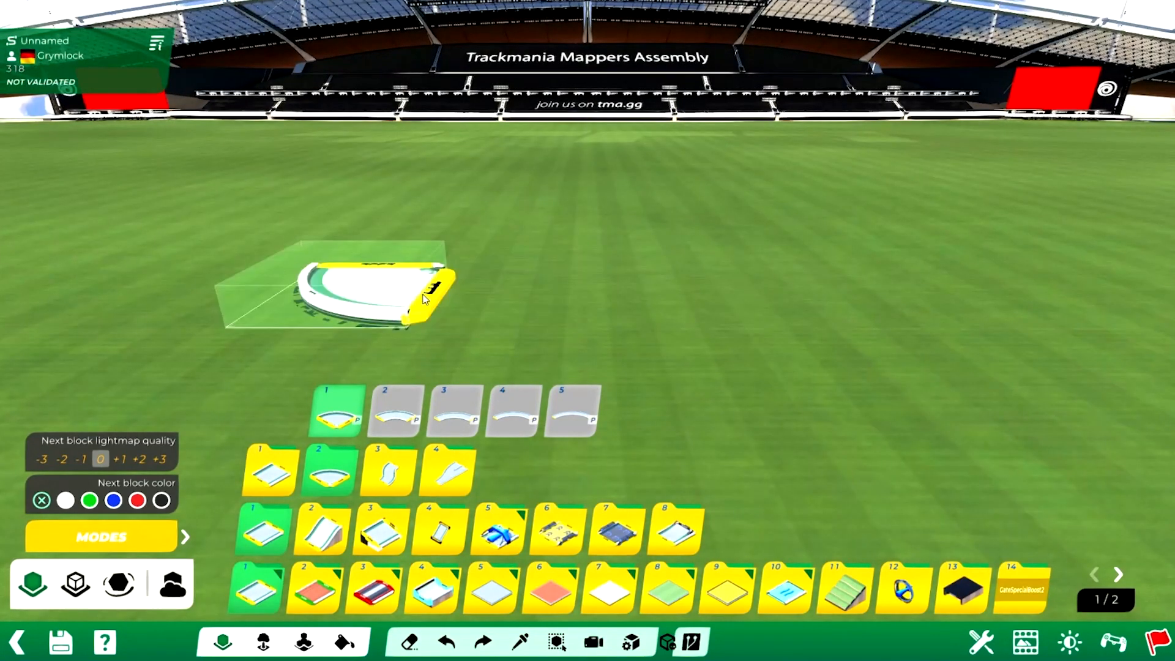
{"action": "left_click", "coordinate": [174, 579]}
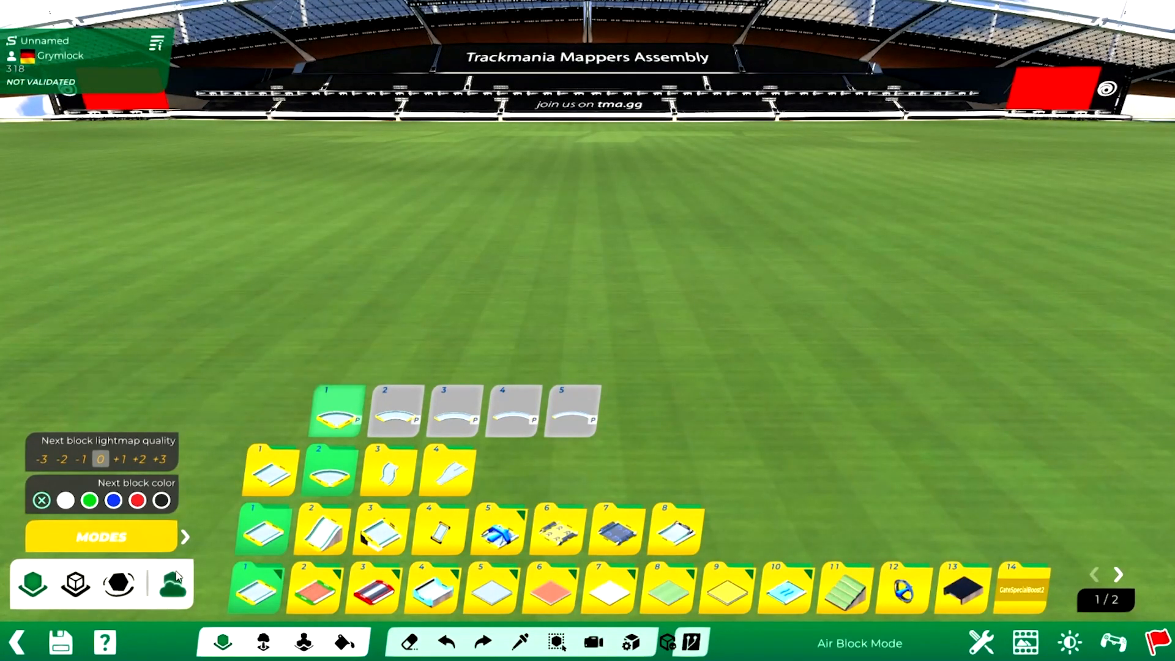
{"action": "scroll", "coordinate": [401, 245], "scroll_direction": "up", "scroll_amount": 4}
{"action": "right_click", "coordinate": [402, 249]}
{"action": "left_click", "coordinate": [427, 228]}
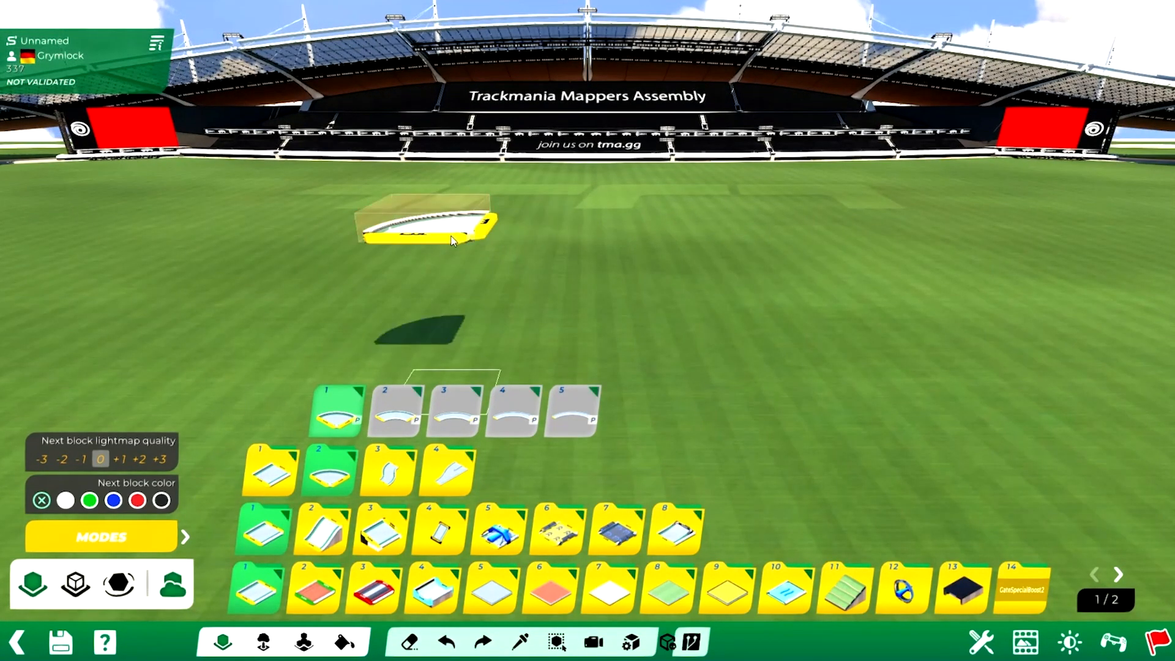
Place two more rotated curve blocks in the air, one standing apart and one completing a half circle with the first
{"action": "right_click_drag", "start_coordinate": [525, 249], "coordinate": [568, 238], "text": "alt"}
{"action": "left_click_drag", "start_coordinate": [504, 185], "coordinate": [535, 227], "text": "alt"}
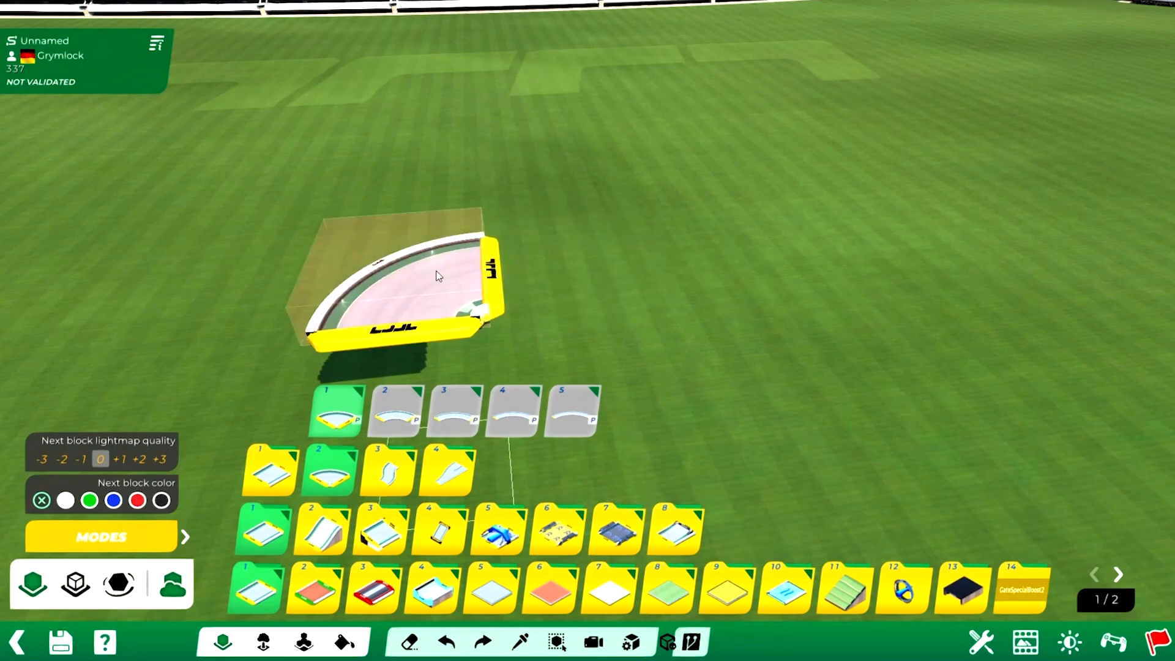
{"action": "left_click_drag", "start_coordinate": [662, 250], "coordinate": [612, 235], "text": "alt"}
{"action": "left_click", "coordinate": [1069, 642]}
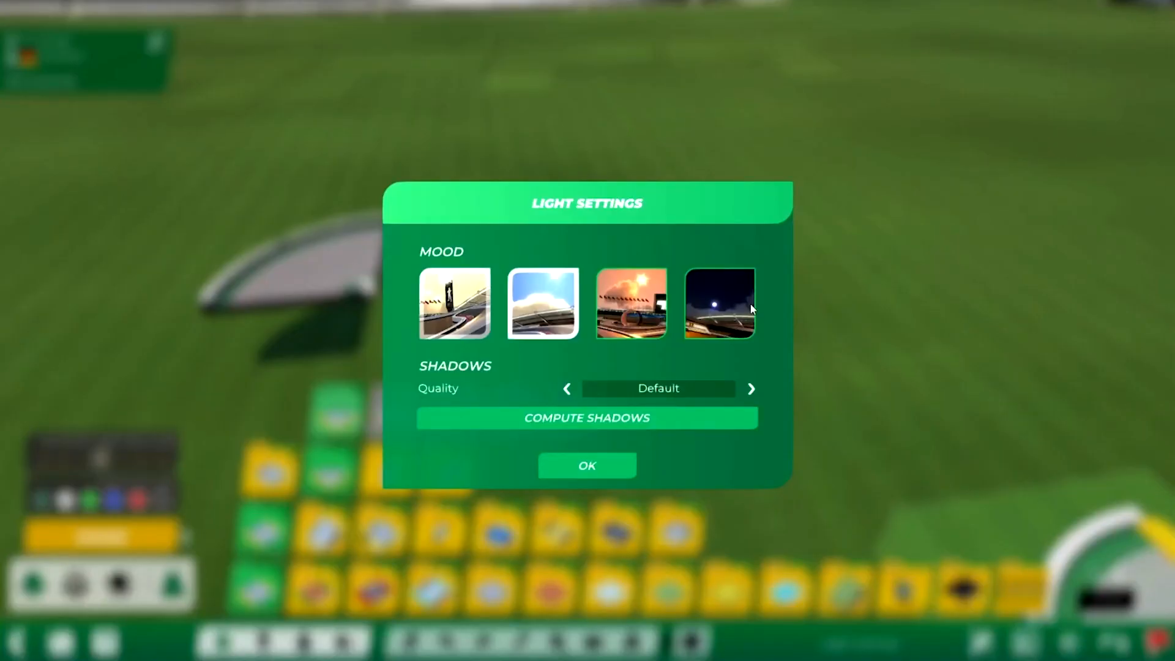
{"action": "left_click", "coordinate": [599, 467]}
{"action": "left_click", "coordinate": [728, 221]}
{"action": "scroll", "coordinate": [453, 238], "scroll_direction": "down", "scroll_amount": 2}
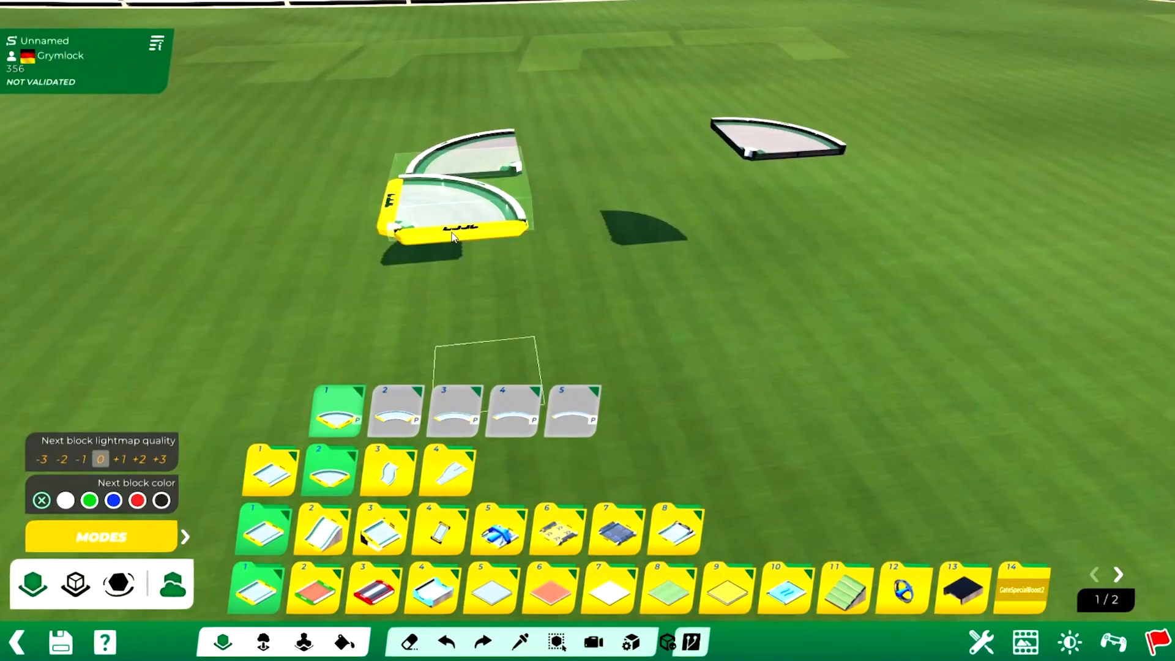
{"action": "left_click", "coordinate": [457, 223]}
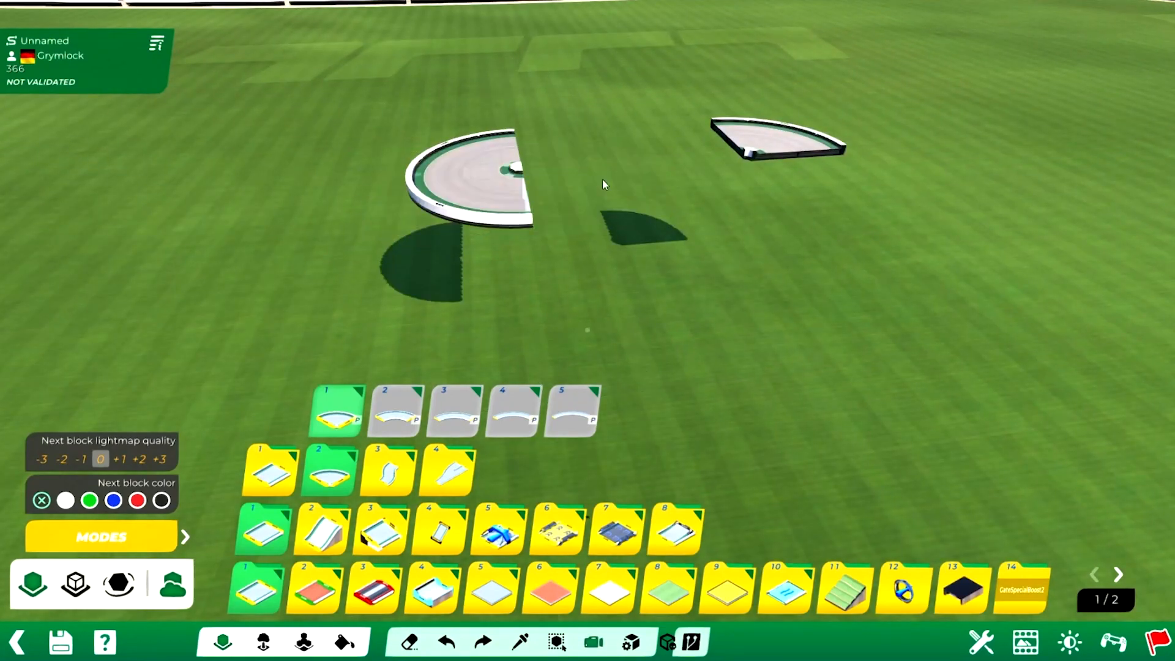
Place two straight flat road blocks side by side between the half circle and the separate curve block
{"action": "scroll", "coordinate": [602, 178], "scroll_direction": "up", "scroll_amount": 2}
{"action": "left_click", "coordinate": [269, 471]}
{"action": "left_click", "coordinate": [287, 413]}
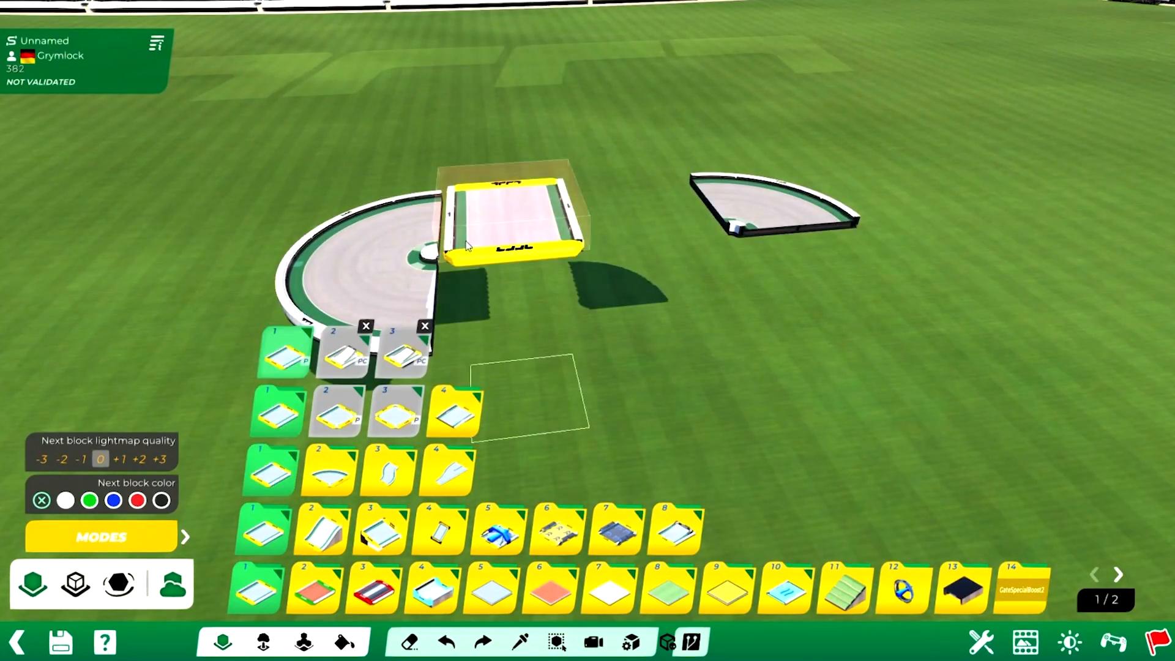
{"action": "left_click", "coordinate": [637, 227]}
{"action": "right_click_drag", "start_coordinate": [724, 283], "coordinate": [700, 221], "text": "alt"}
{"action": "scroll", "coordinate": [667, 235], "scroll_direction": "up", "scroll_amount": 3}
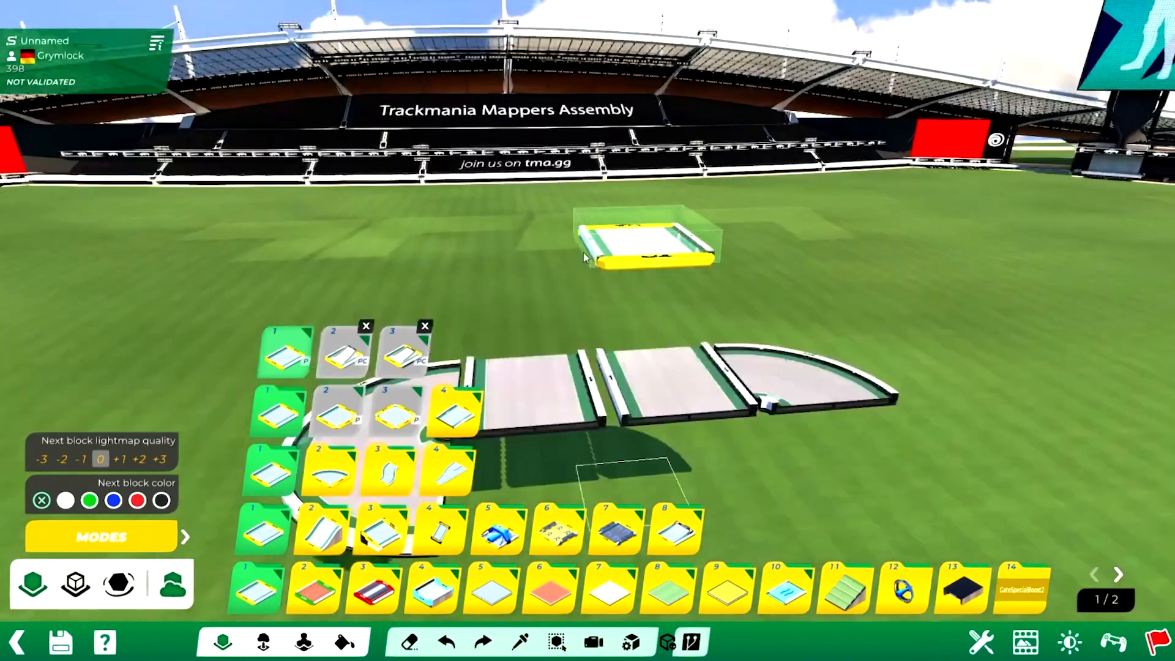
Create a custom item from a curve block of the half circle and save it as Item.Item.Gbx
{"action": "left_click", "coordinate": [184, 536]}
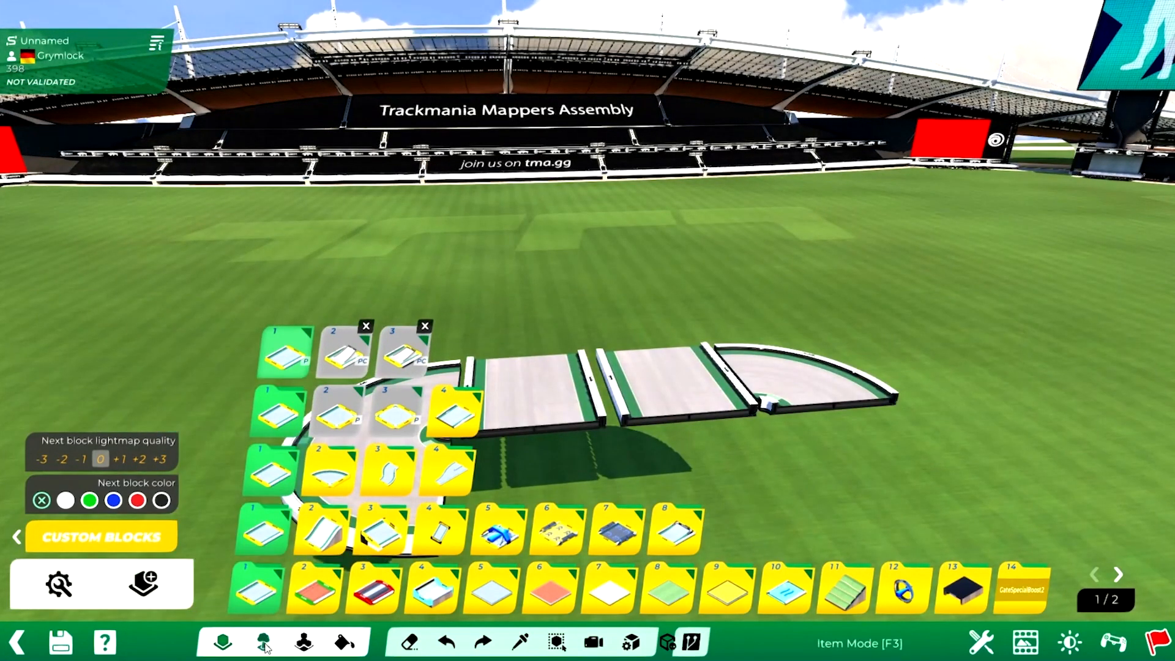
{"action": "left_click", "coordinate": [263, 642]}
{"action": "left_click", "coordinate": [184, 536]}
{"action": "left_click", "coordinate": [44, 583]}
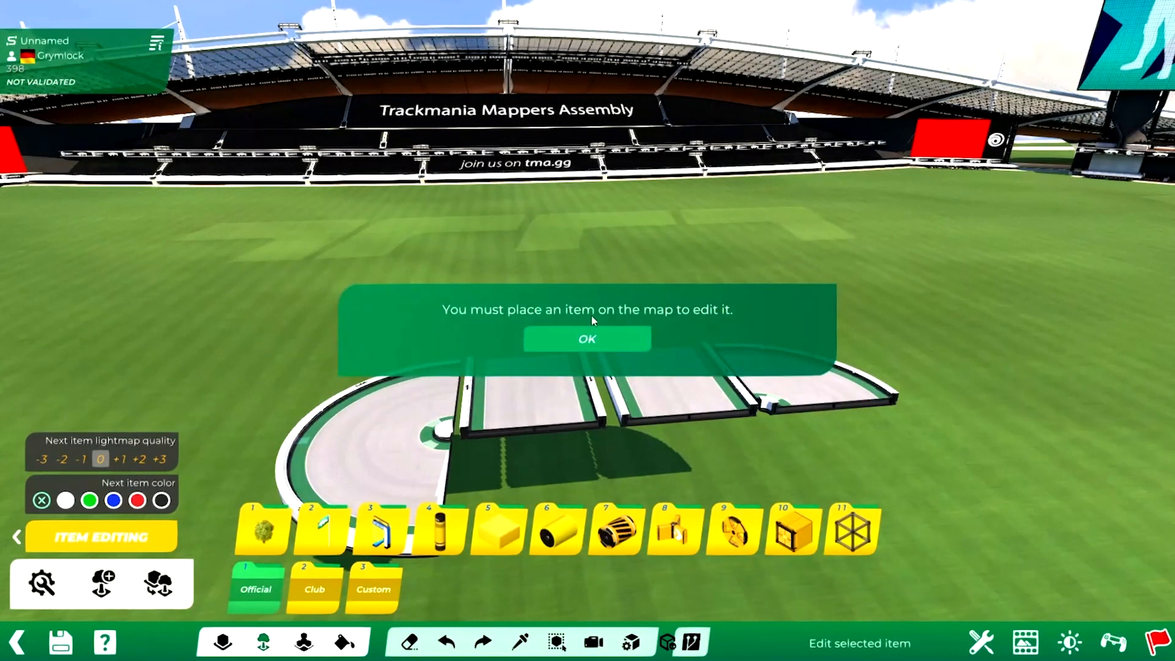
{"action": "left_click", "coordinate": [588, 338]}
{"action": "left_click", "coordinate": [351, 405]}
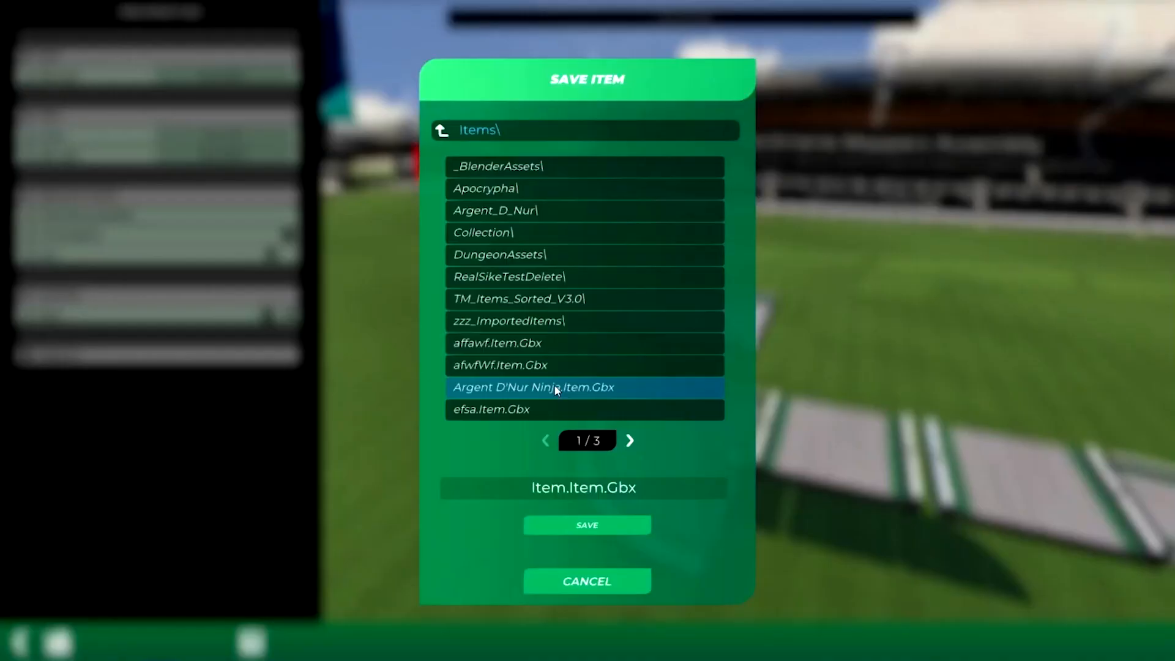
{"action": "left_click", "coordinate": [556, 525]}
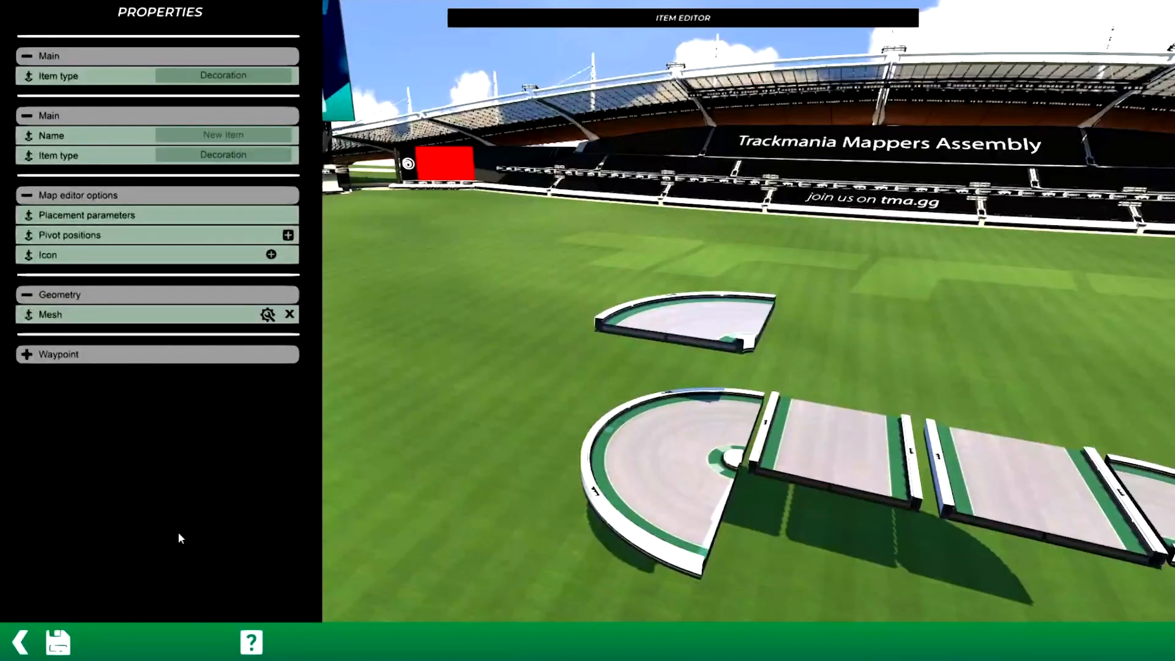
{"action": "left_click", "coordinate": [20, 641]}
Delete the far curve block of the half circle
{"action": "scroll", "coordinate": [312, 343], "scroll_direction": "up", "scroll_amount": 3}
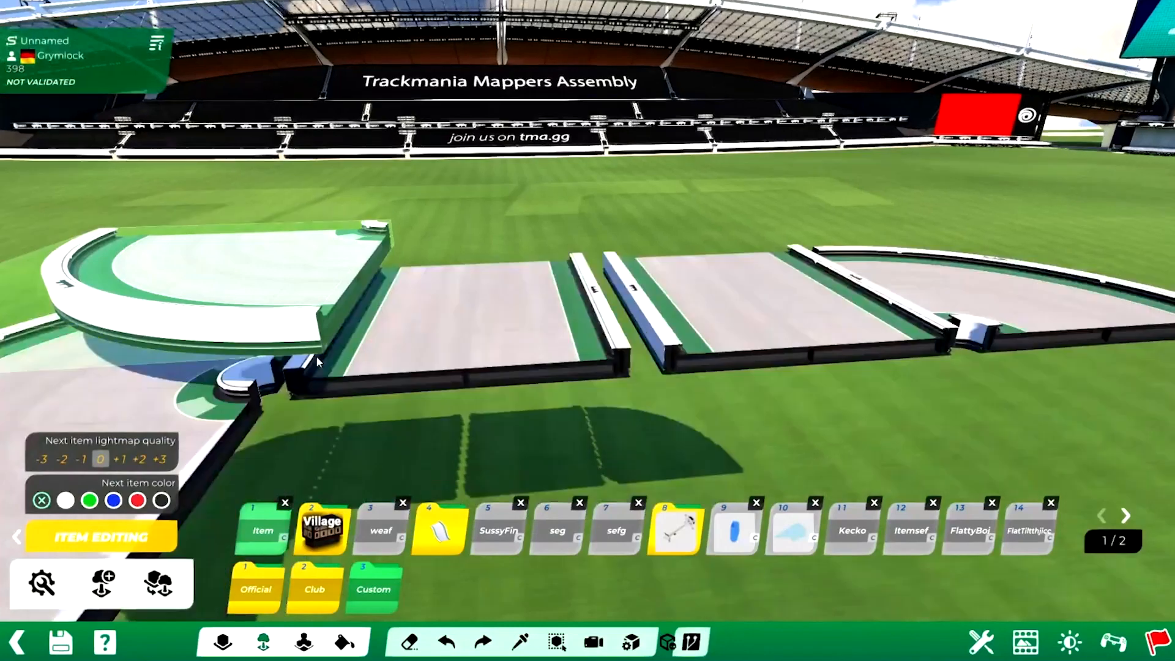
{"action": "key", "text": "Left"}
{"action": "key", "text": "x"}
{"action": "left_click", "coordinate": [384, 326]}
{"action": "key", "text": "x"}
{"action": "right_click_drag", "start_coordinate": [299, 370], "coordinate": [70, 504], "text": "alt"}
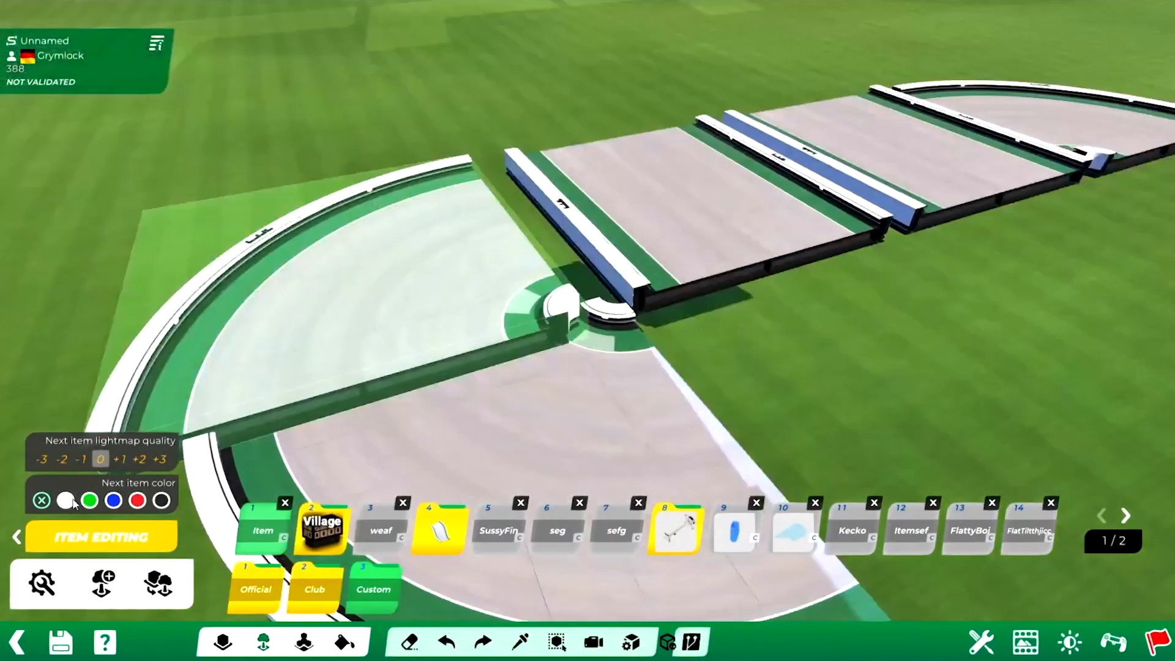
Rebuild both quarters of the half circle with copies of the custom Item in free item mode
{"action": "left_click", "coordinate": [17, 536]}
{"action": "left_click", "coordinate": [159, 583]}
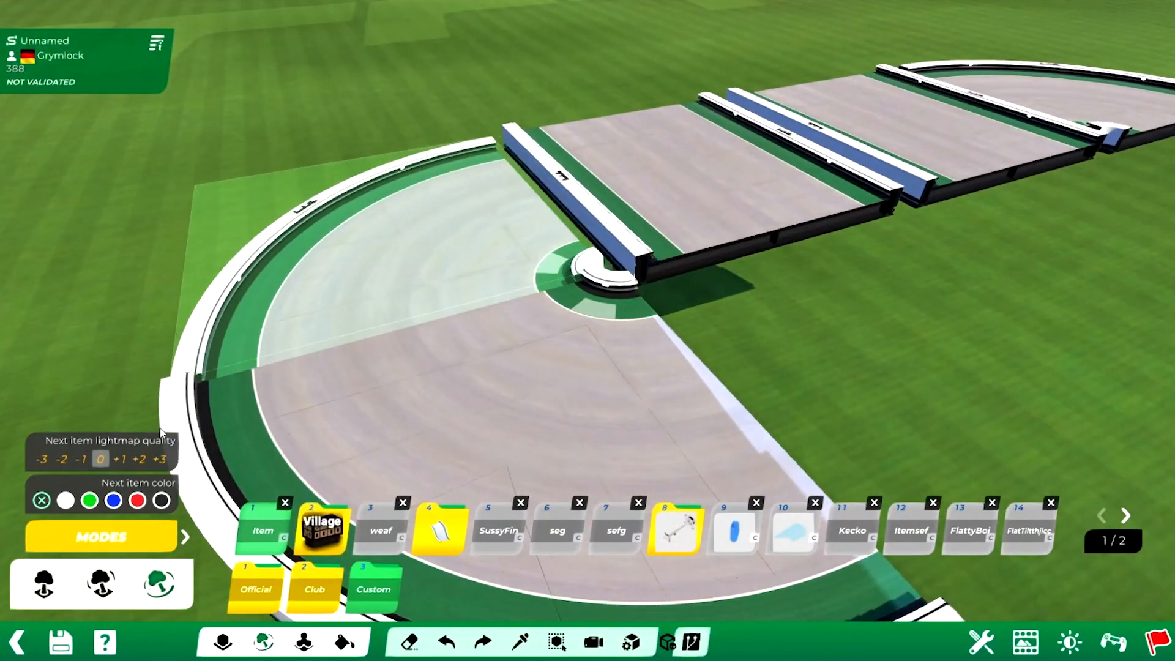
{"action": "right_click_drag", "start_coordinate": [162, 442], "coordinate": [273, 377], "text": "alt"}
{"action": "key", "text": "ctrl+z"}
{"action": "right_click_drag", "start_coordinate": [328, 317], "coordinate": [475, 291], "text": "alt"}
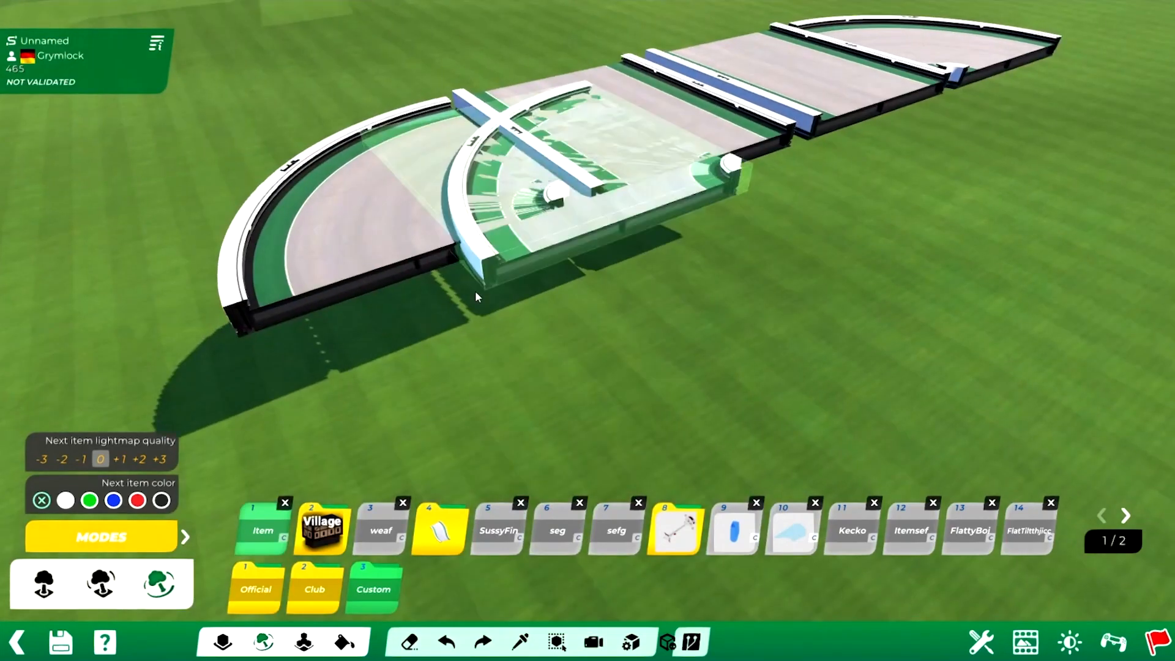
{"action": "right_click", "coordinate": [539, 297]}
{"action": "left_click", "coordinate": [849, 438]}
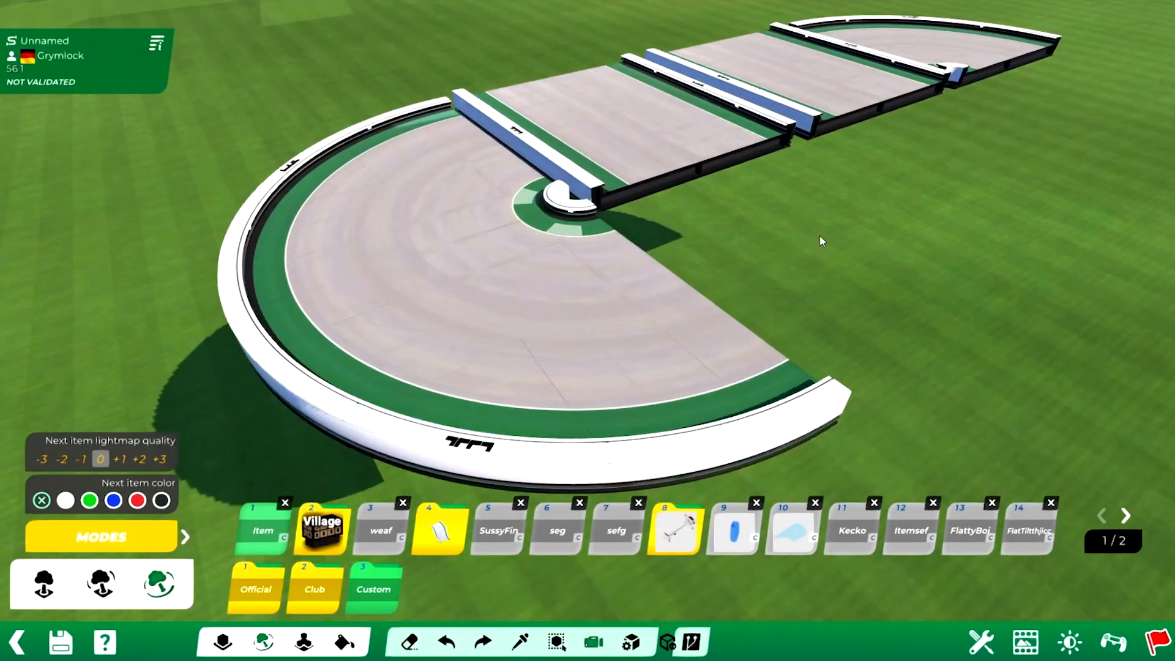
Replace the separate curve block beyond the straights with a rotated copy of the custom Item
{"action": "left_click_drag", "start_coordinate": [820, 235], "coordinate": [765, 280], "text": "alt"}
{"action": "key", "text": "x"}
{"action": "left_click", "coordinate": [765, 279]}
{"action": "key", "text": "x"}
{"action": "right_click", "coordinate": [739, 330]}
{"action": "right_click", "coordinate": [710, 319]}
{"action": "right_click", "coordinate": [669, 257]}
{"action": "right_click", "coordinate": [669, 236]}
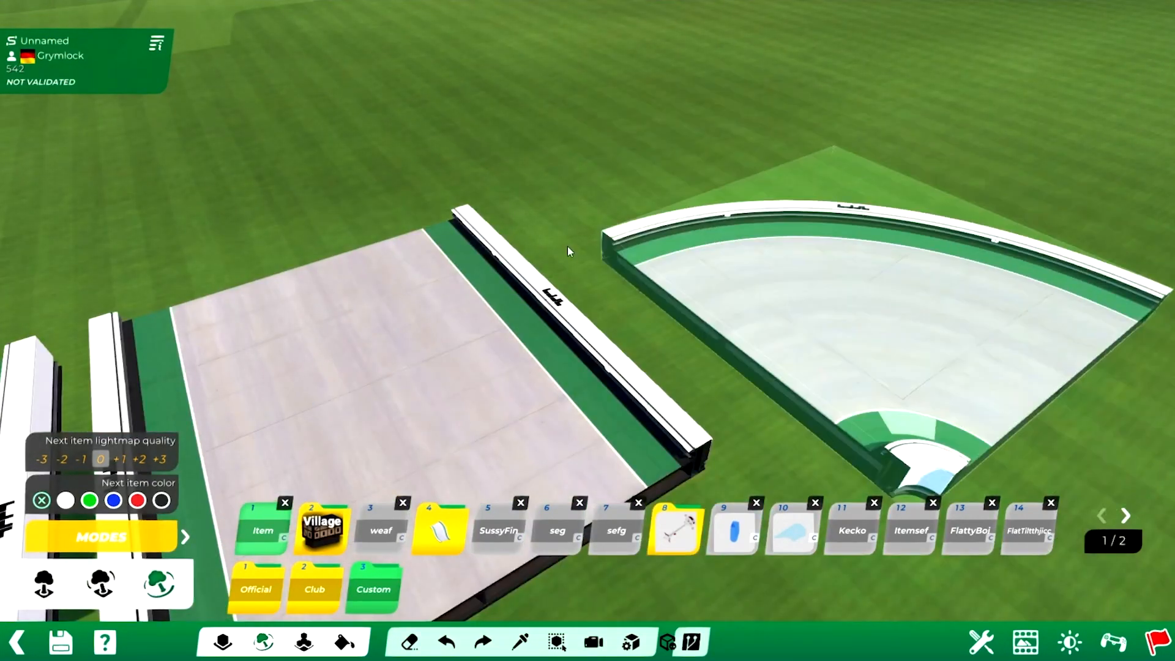
{"action": "left_click", "coordinate": [505, 229]}
Examine the placed curve items and straight blocks from several angles
{"action": "right_click_drag", "start_coordinate": [686, 306], "coordinate": [503, 311], "text": "alt"}
{"action": "scroll", "coordinate": [534, 335], "scroll_direction": "up", "scroll_amount": 3, "text": "alt"}
{"action": "scroll", "coordinate": [526, 360], "scroll_direction": "up", "scroll_amount": 2, "text": "alt"}
{"action": "left_click_drag", "start_coordinate": [502, 311], "coordinate": [570, 335], "text": "alt"}
{"action": "right_click_drag", "start_coordinate": [570, 334], "coordinate": [680, 293], "text": "alt"}
{"action": "scroll", "coordinate": [680, 293], "scroll_direction": "up", "scroll_amount": 2, "text": "alt"}
{"action": "scroll", "coordinate": [665, 274], "scroll_direction": "down", "scroll_amount": 4, "text": "alt"}
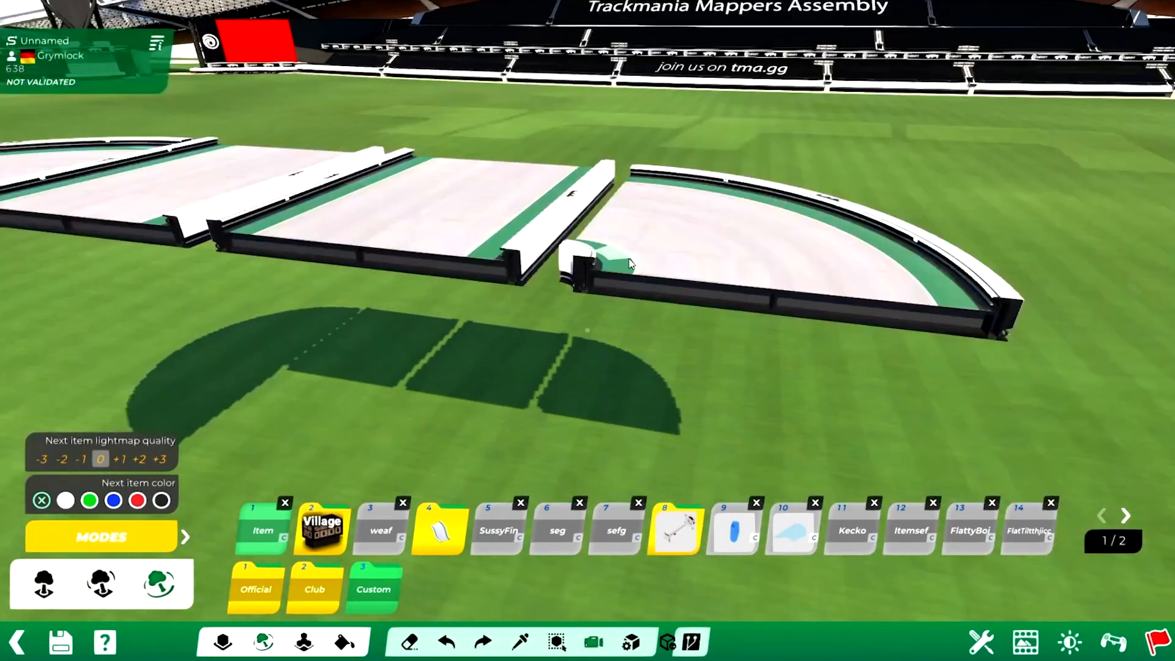
{"action": "right_click_drag", "start_coordinate": [543, 259], "coordinate": [428, 379], "text": "alt"}
Create a custom item from a straight road block and save it as Item2.Item.Gbx
{"action": "left_click", "coordinate": [185, 536]}
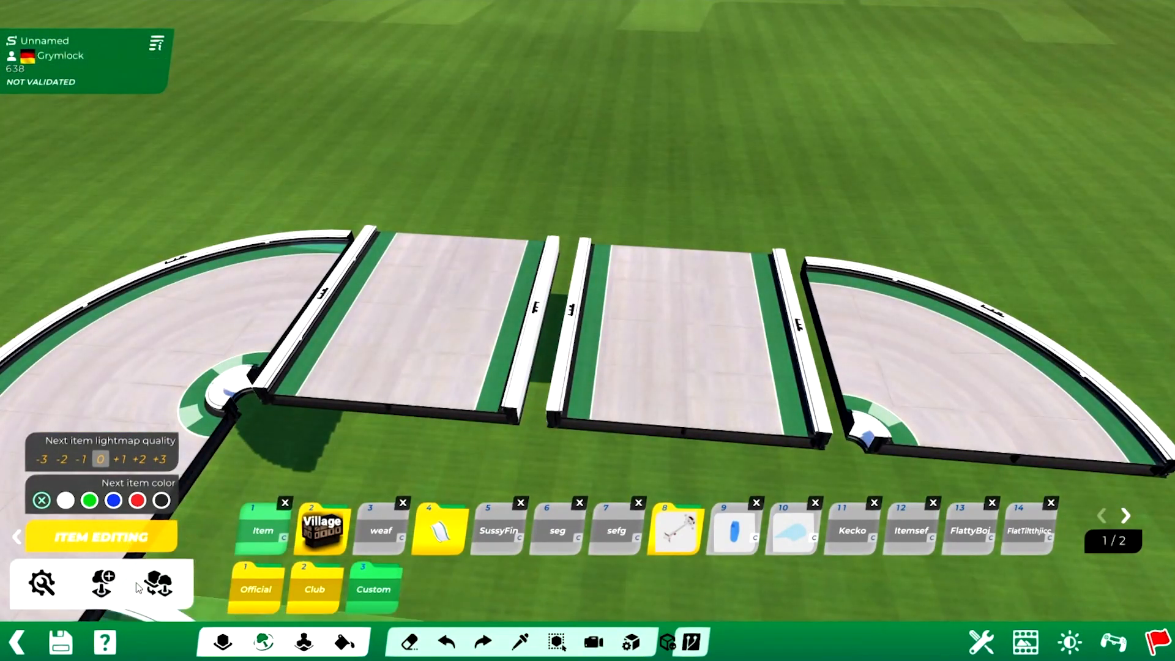
{"action": "left_click", "coordinate": [158, 583]}
{"action": "left_click", "coordinate": [323, 355]}
{"action": "left_click", "coordinate": [59, 641]}
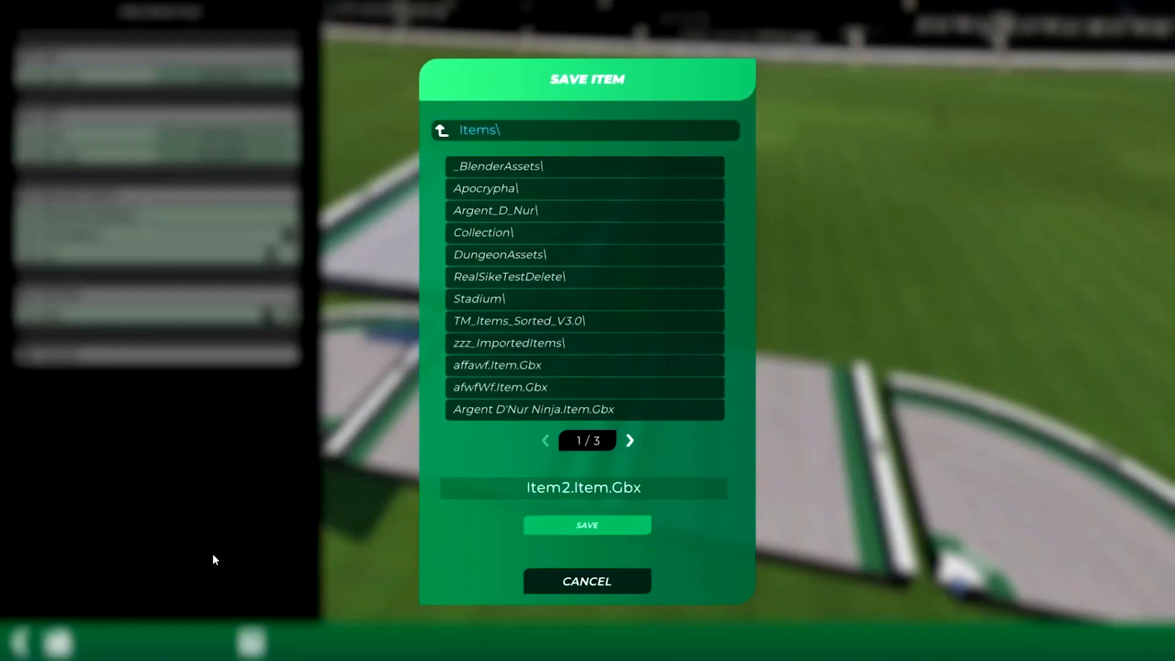
{"action": "left_click", "coordinate": [588, 579]}
{"action": "left_click", "coordinate": [22, 642]}
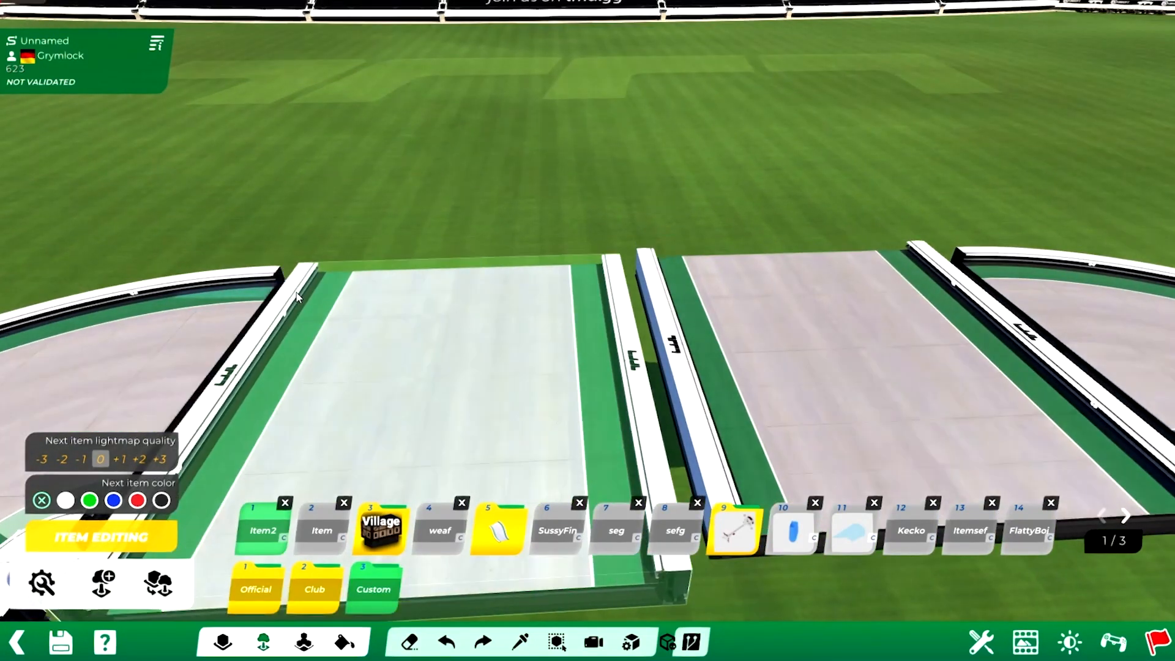
Replace the two straight road blocks with copies of the custom Item2
{"action": "left_click", "coordinate": [305, 298]}
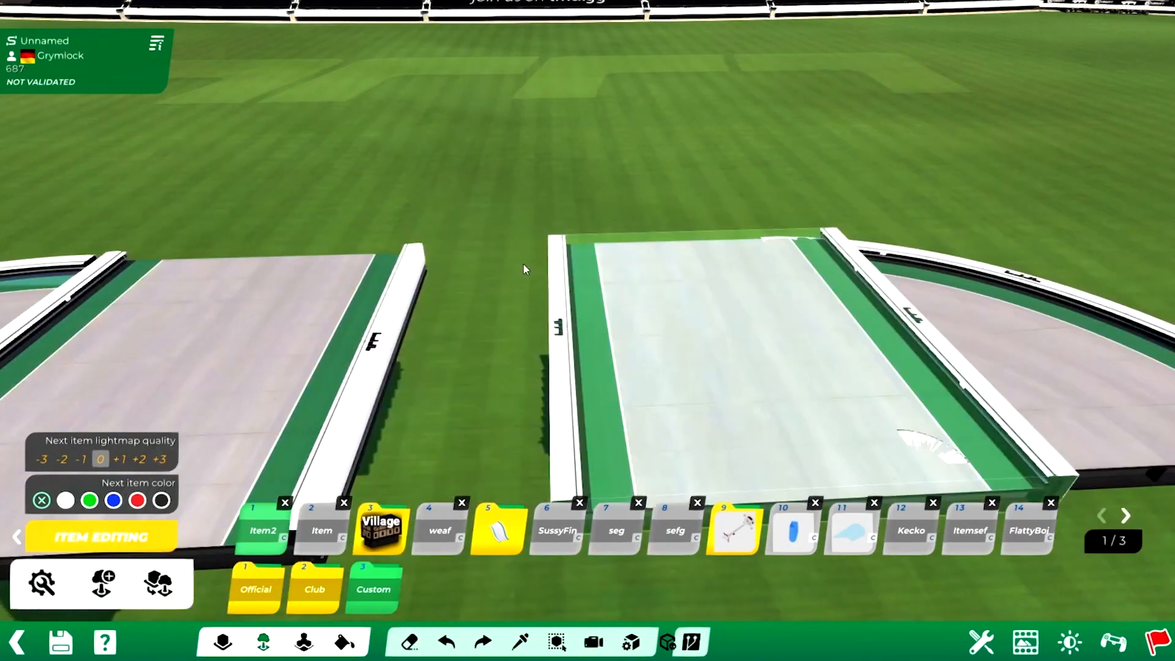
{"action": "left_click", "coordinate": [422, 279]}
{"action": "right_click_drag", "start_coordinate": [580, 263], "coordinate": [590, 219], "text": "alt"}
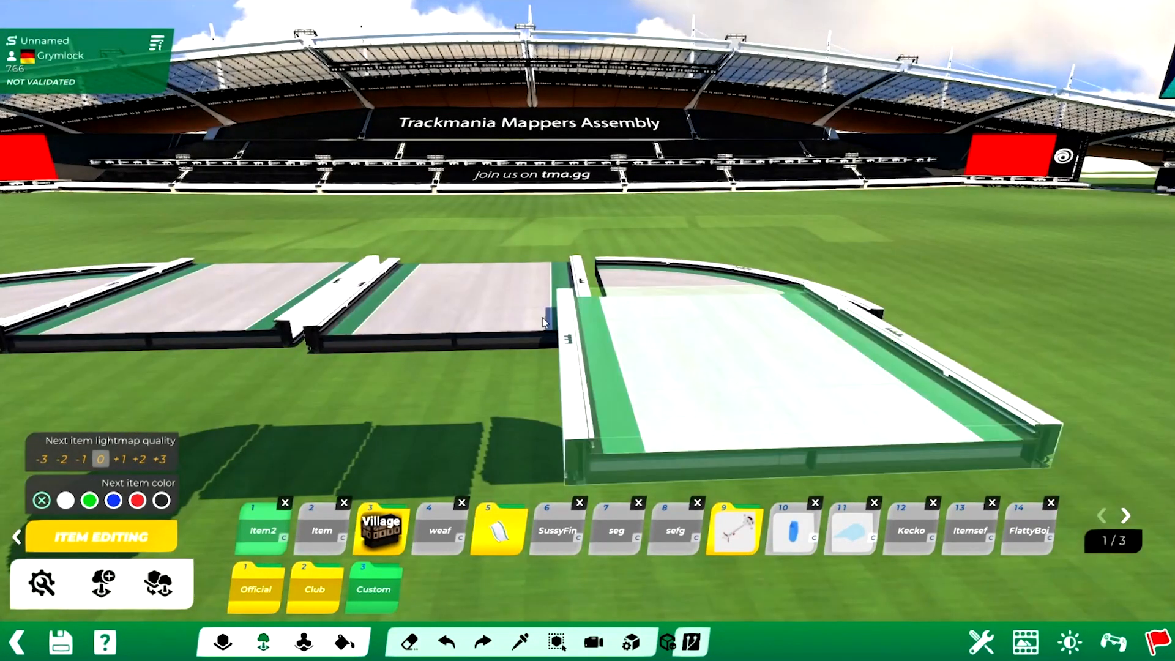
Examine the row of placed curve and straight road items from several angles and distances
{"action": "scroll", "coordinate": [977, 265], "scroll_direction": "down", "scroll_amount": 1, "text": "alt"}
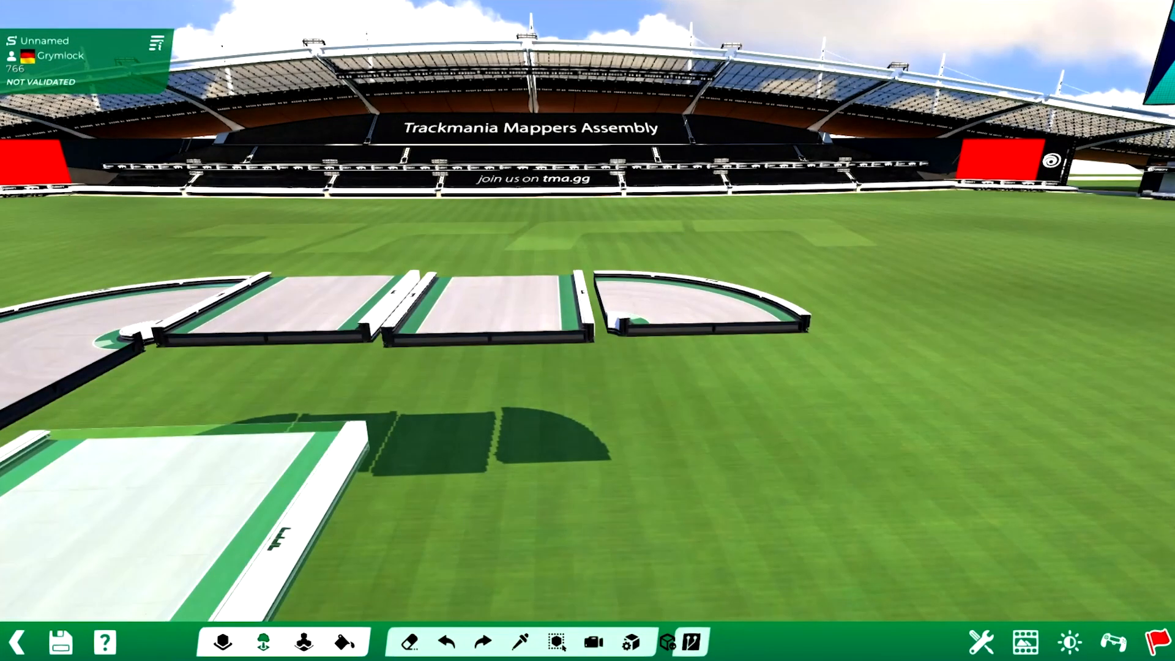
{"action": "scroll", "coordinate": [932, 263], "scroll_direction": "down", "scroll_amount": 2, "text": "alt"}
{"action": "right_click_drag", "start_coordinate": [868, 253], "coordinate": [970, 255], "text": "alt"}
{"action": "left_click_drag", "start_coordinate": [971, 254], "coordinate": [962, 226], "text": "alt"}
{"action": "right_click_drag", "start_coordinate": [961, 226], "coordinate": [833, 264], "text": "alt"}
{"action": "scroll", "coordinate": [934, 225], "scroll_direction": "down", "scroll_amount": 3, "text": "alt"}
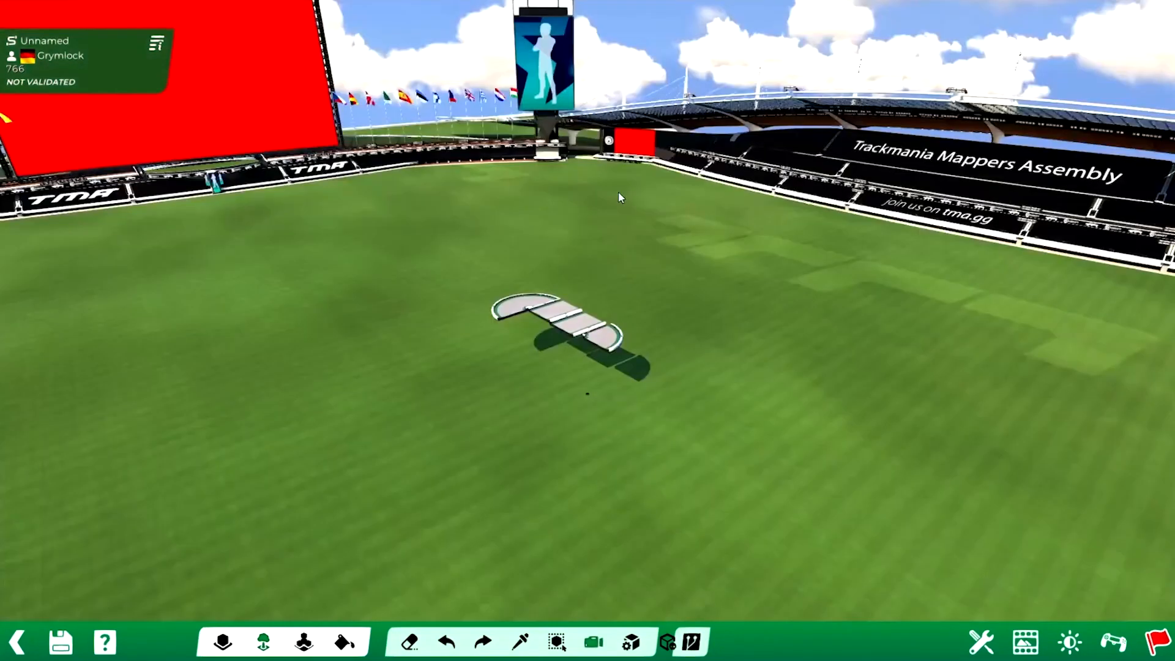
{"action": "scroll", "coordinate": [832, 264], "scroll_direction": "up", "scroll_amount": 3, "text": "alt"}
{"action": "right_click_drag", "start_coordinate": [745, 264], "coordinate": [673, 238], "text": "alt"}
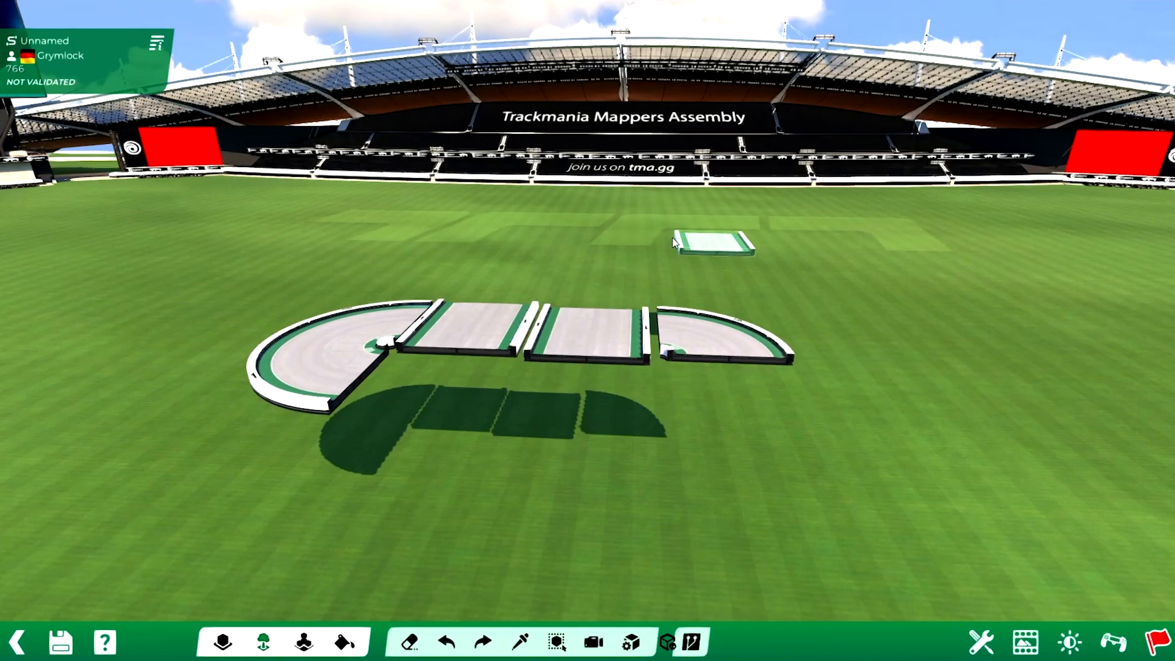
{"action": "right_click_drag", "start_coordinate": [728, 252], "coordinate": [685, 248], "text": "alt"}
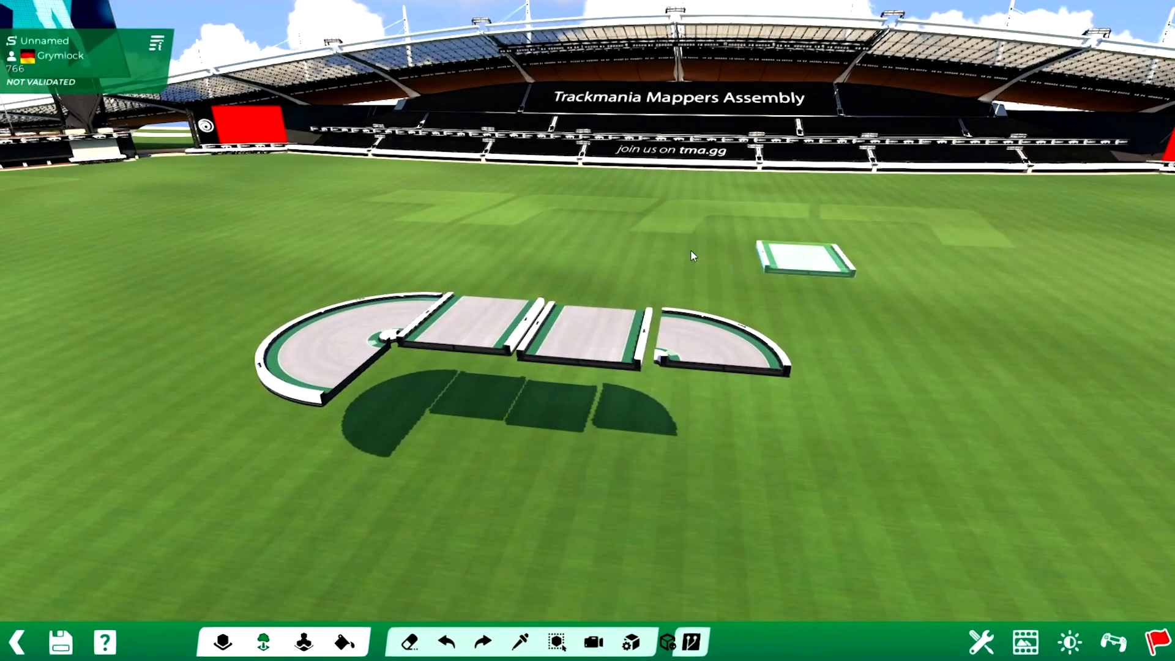
{"action": "right_click_drag", "start_coordinate": [694, 255], "coordinate": [517, 225], "text": "alt"}
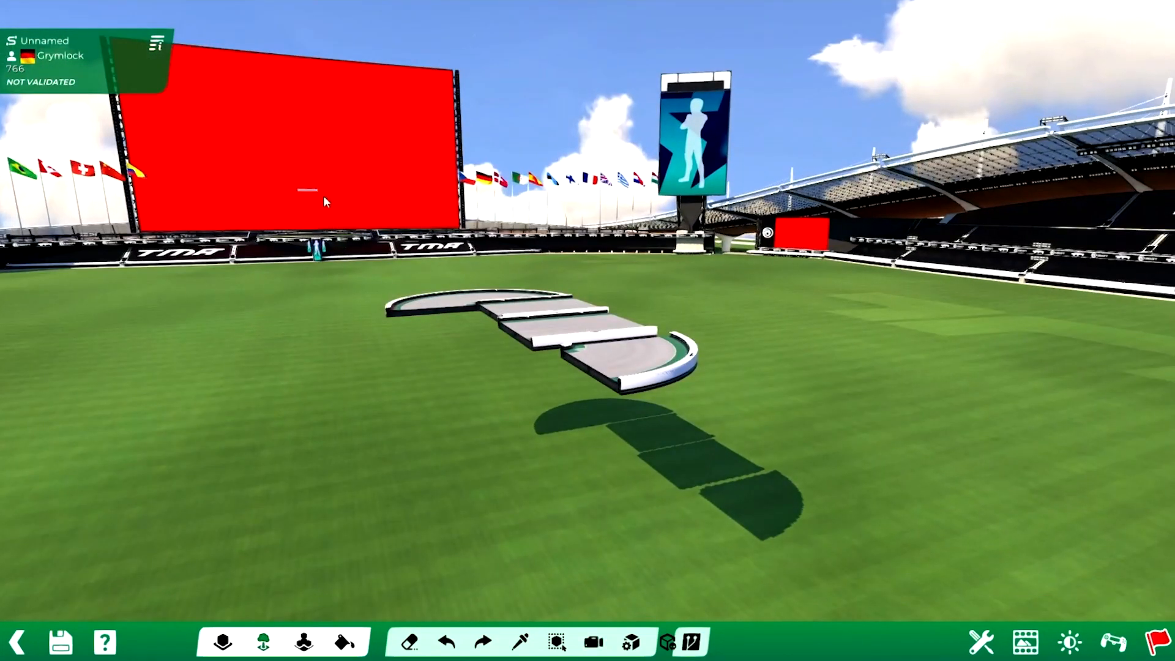
{"action": "right_click_drag", "start_coordinate": [332, 179], "coordinate": [944, 233], "text": "alt"}
{"action": "right_click_drag", "start_coordinate": [721, 200], "coordinate": [635, 231], "text": "alt"}
{"action": "right_click_drag", "start_coordinate": [783, 306], "coordinate": [674, 287], "text": "alt"}
{"action": "right_click", "coordinate": [414, 251]}
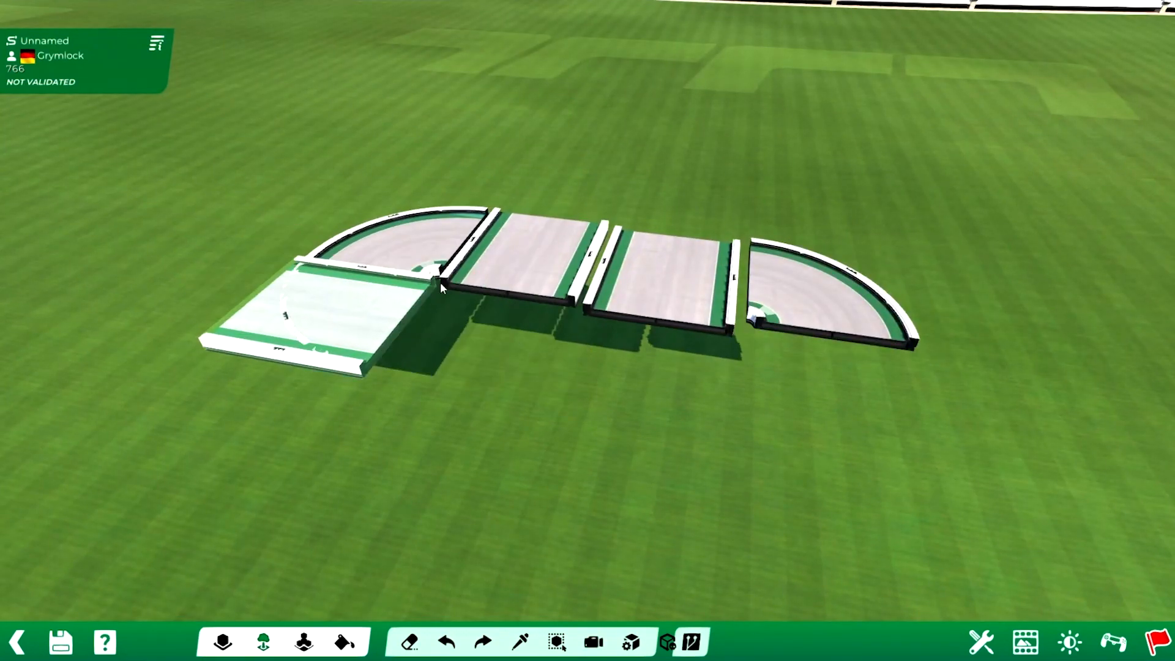
{"action": "right_click_drag", "start_coordinate": [530, 313], "coordinate": [918, 306], "text": "alt"}
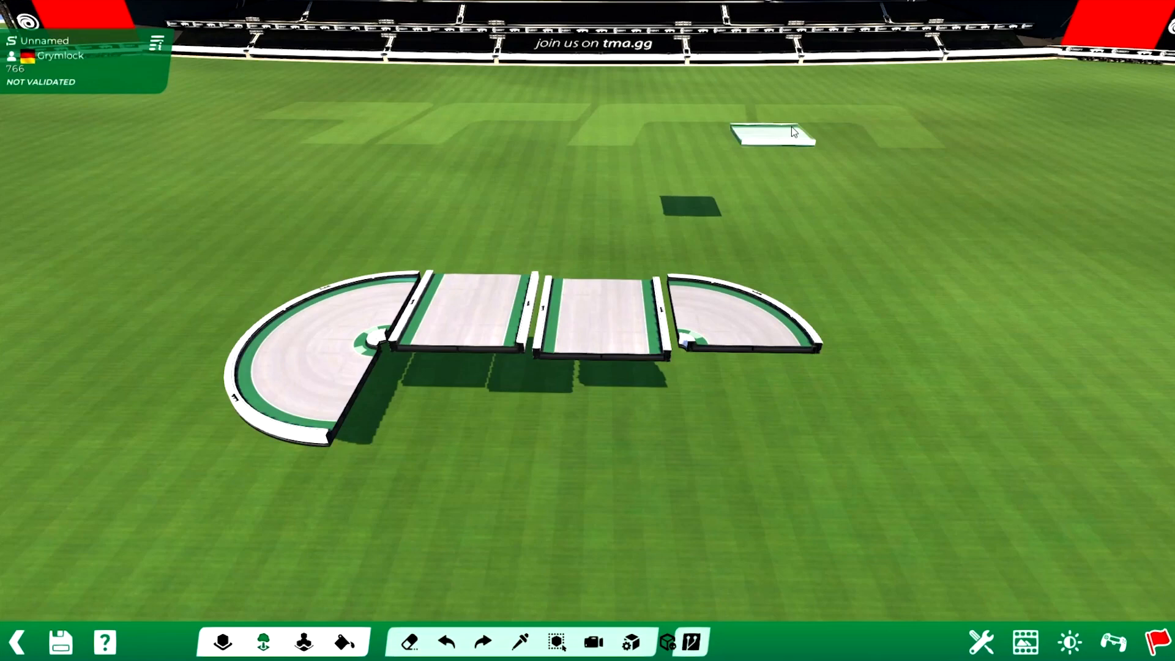
{"action": "right_click_drag", "start_coordinate": [826, 179], "coordinate": [1007, 82], "text": "alt"}
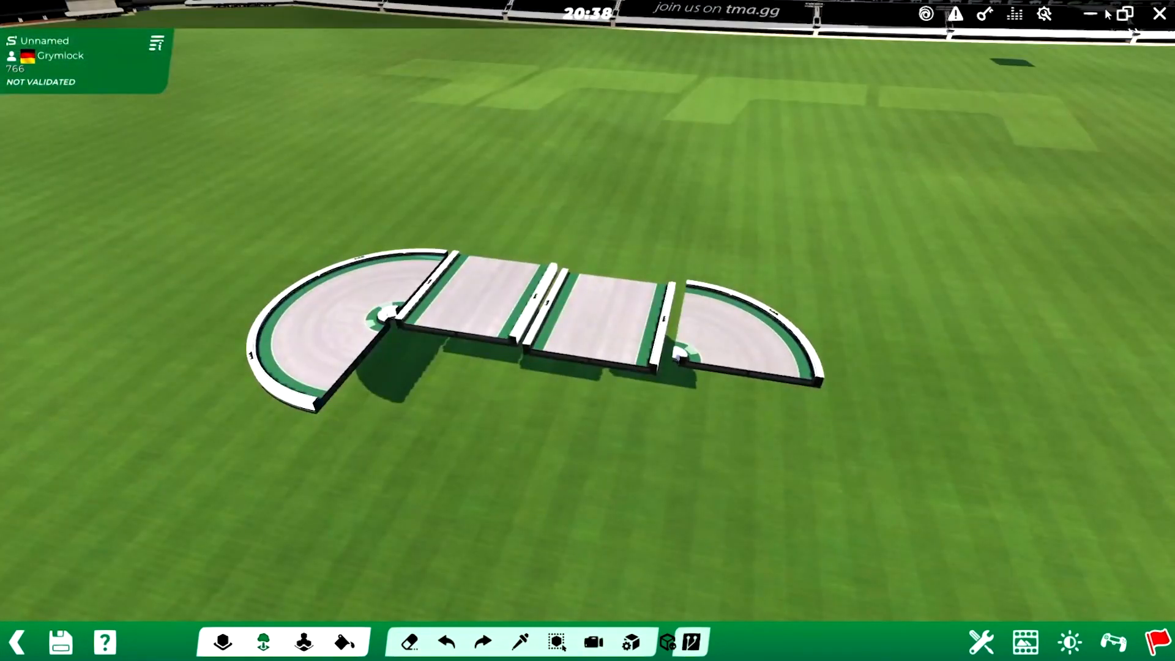
Switch from Trackmania to Blender and set the Trackmania add-on's game to Trackmania2020
{"action": "left_click", "coordinate": [1090, 15]}
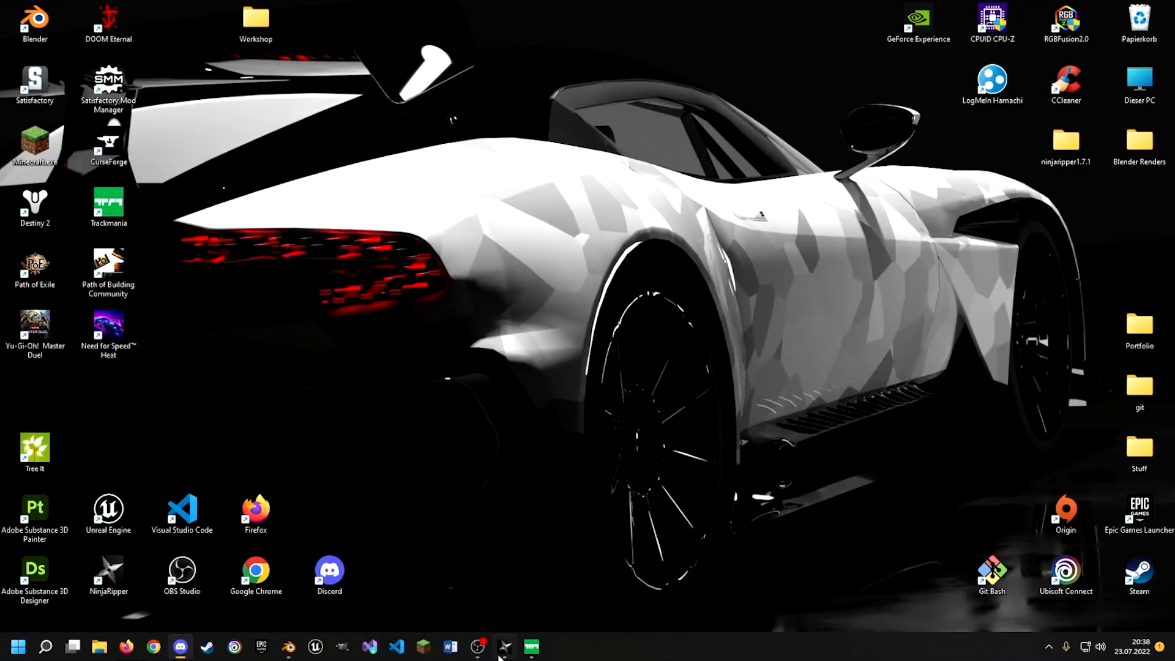
{"action": "left_click", "coordinate": [288, 646]}
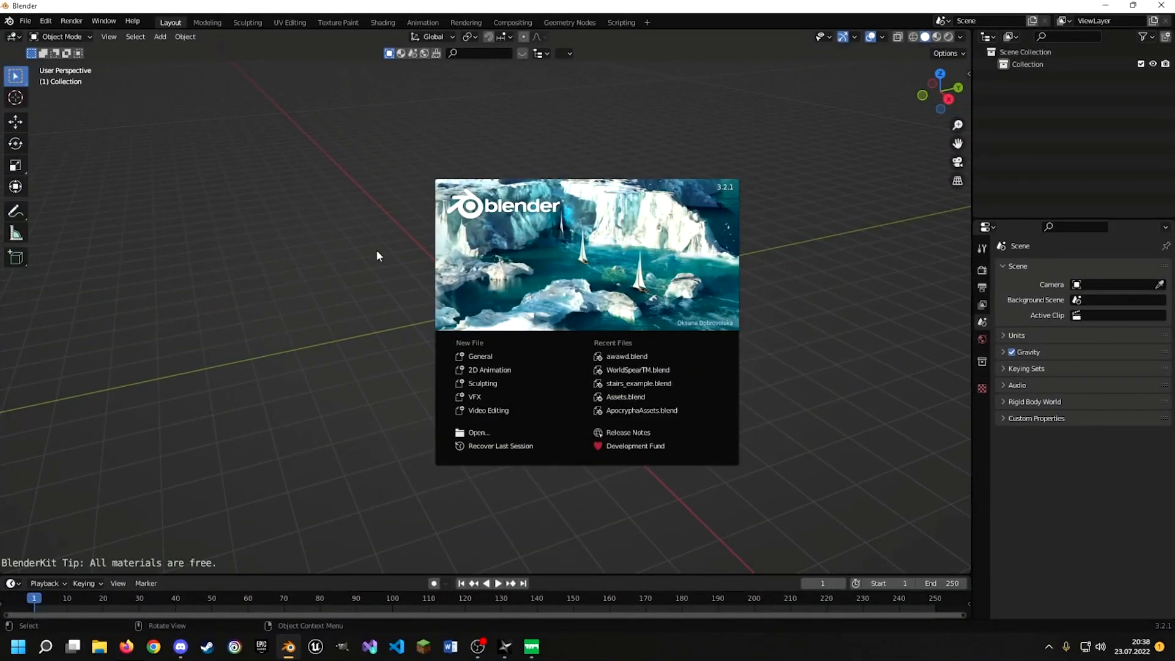
{"action": "left_click", "coordinate": [312, 241]}
{"action": "key", "text": "n"}
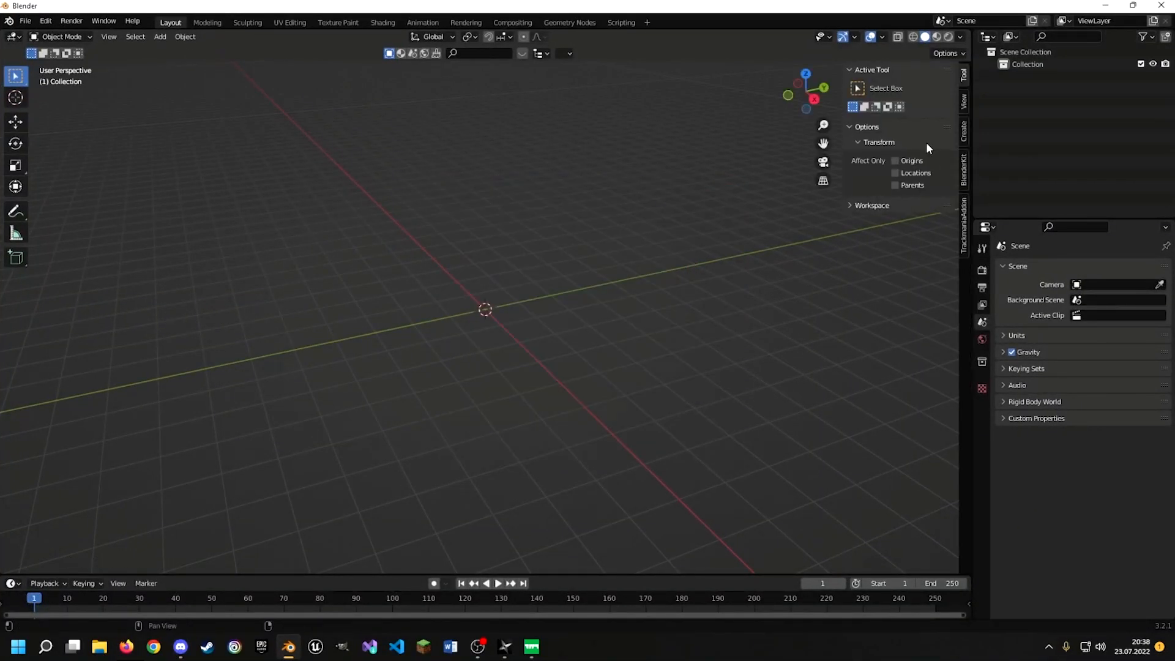
{"action": "left_click", "coordinate": [962, 211]}
{"action": "left_click", "coordinate": [899, 206]}
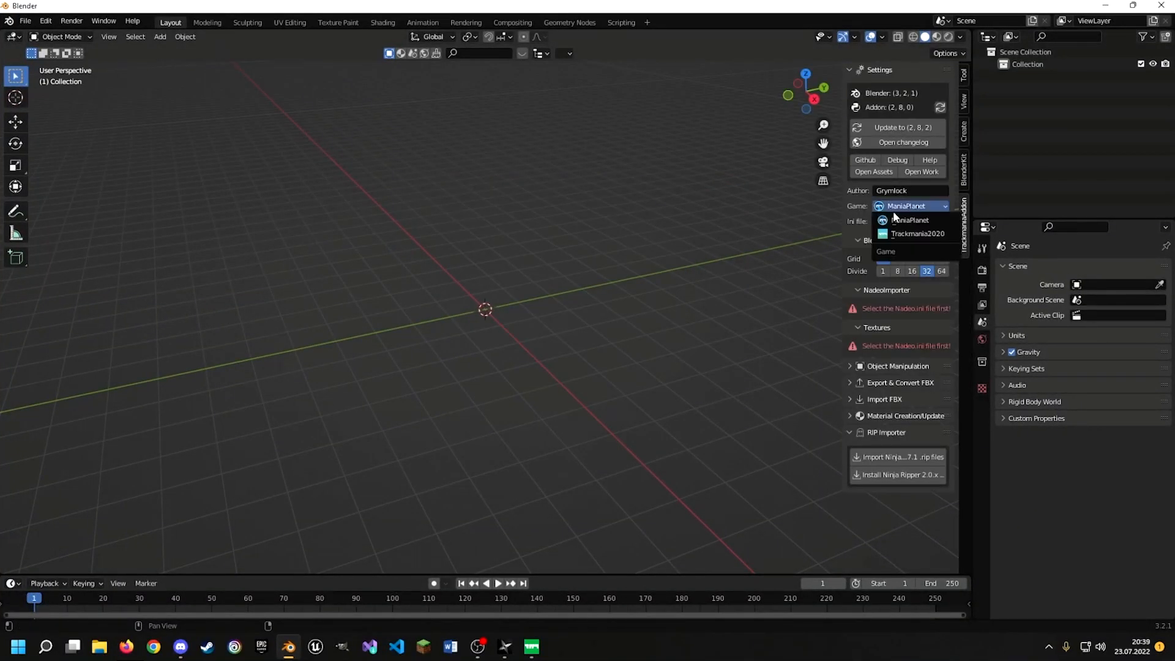
{"action": "left_click", "coordinate": [905, 235]}
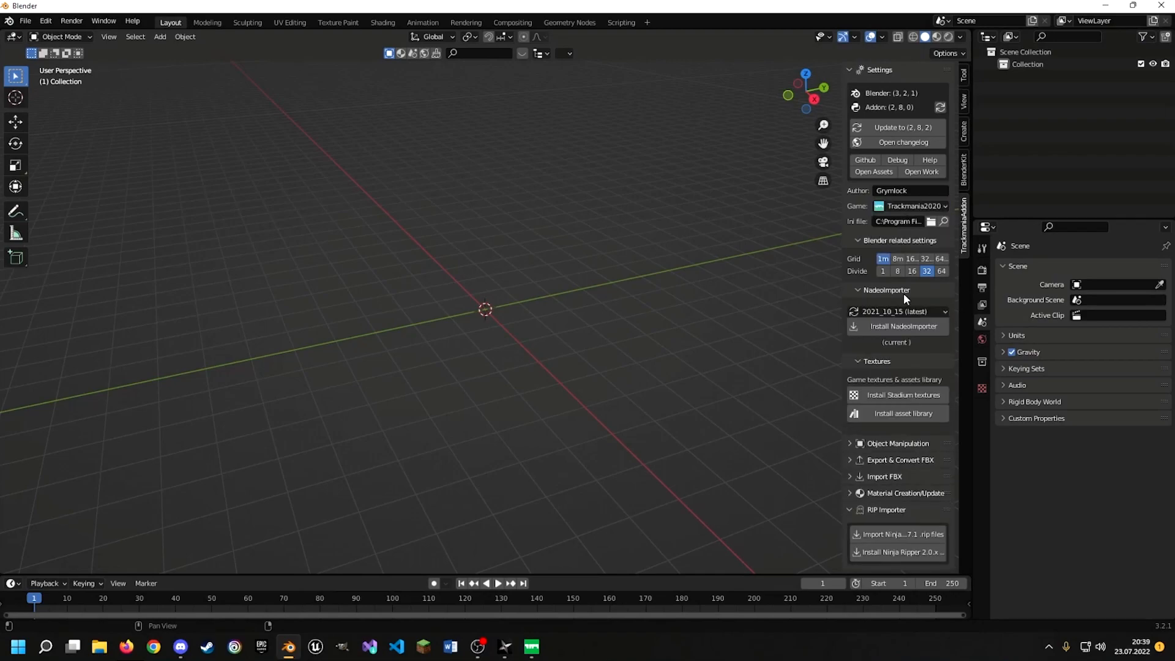
{"action": "left_click", "coordinate": [899, 207]}
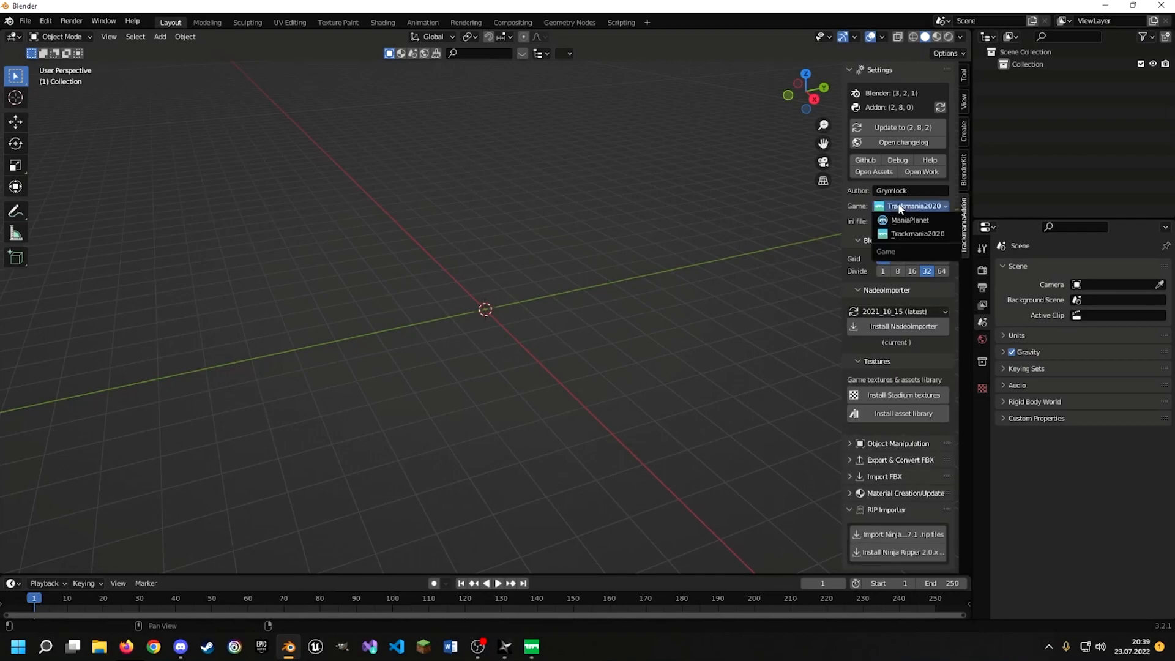
{"action": "left_click", "coordinate": [901, 235]}
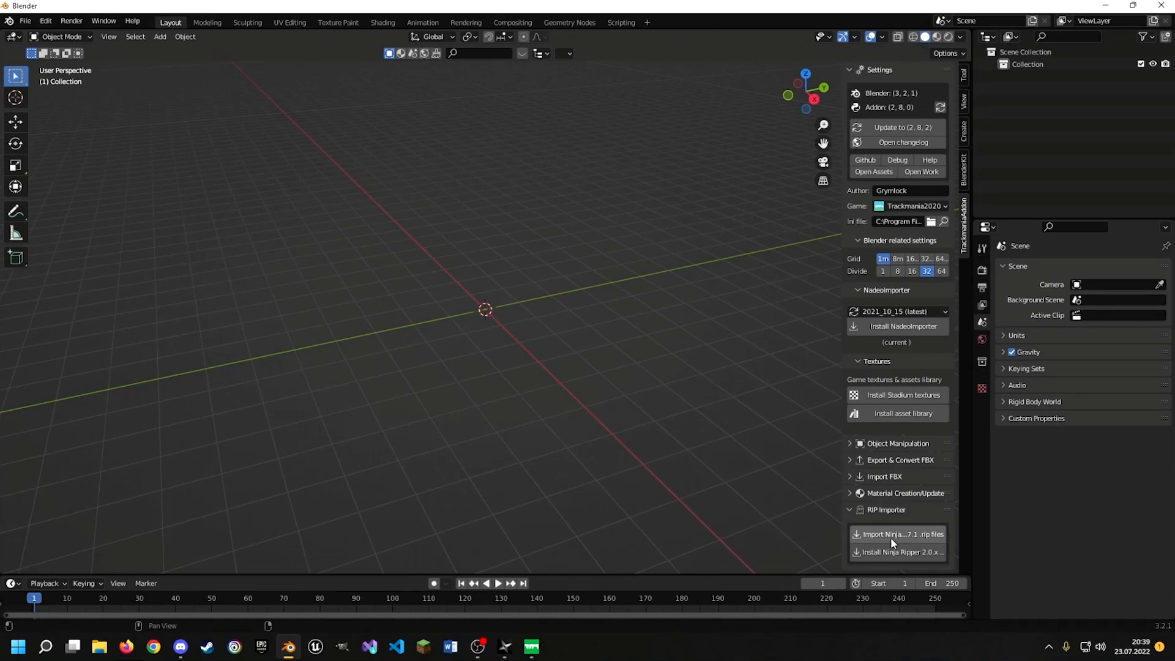
Try to import the 2022.06.30_17.27.02_Trackmania.exe rip folder from NinjaRipperFiles with Import entire folder and Remove duplicate meshes enabled
{"action": "left_click", "coordinate": [910, 533]}
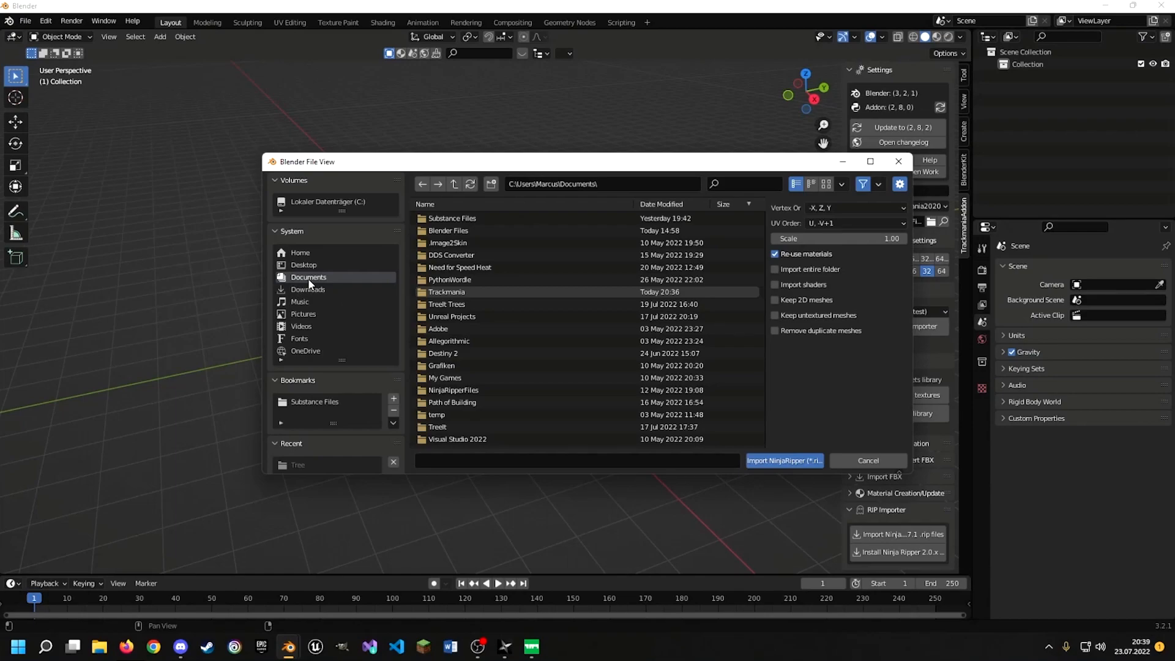
{"action": "left_click", "coordinate": [471, 391]}
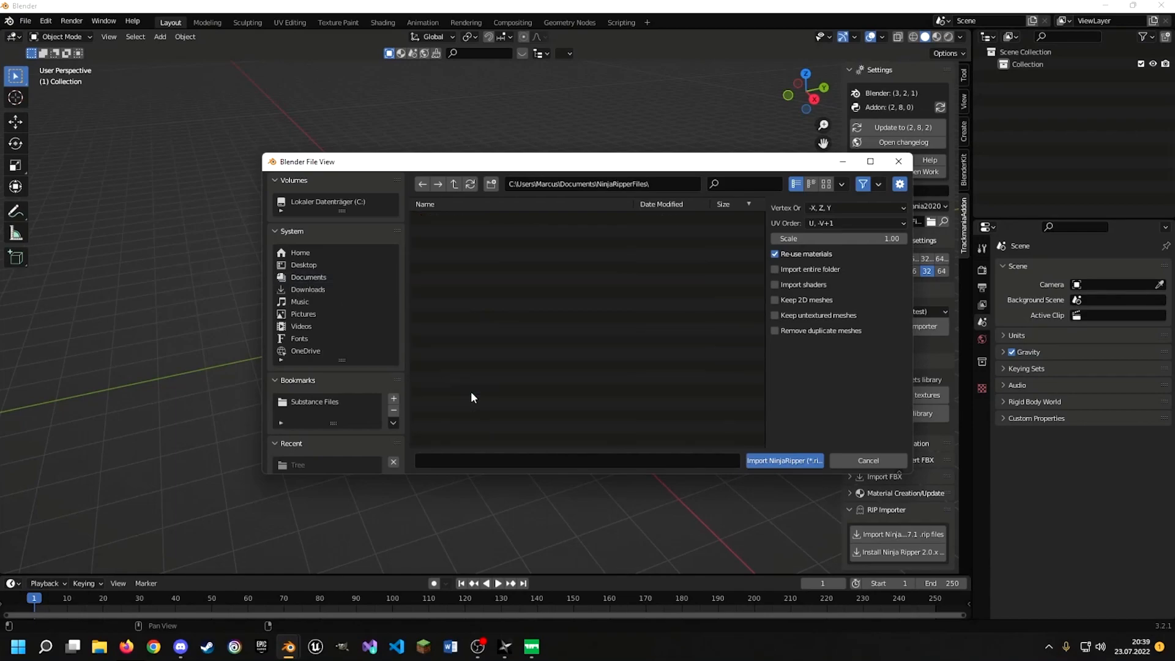
{"action": "left_click", "coordinate": [461, 212]}
{"action": "left_click", "coordinate": [517, 217]}
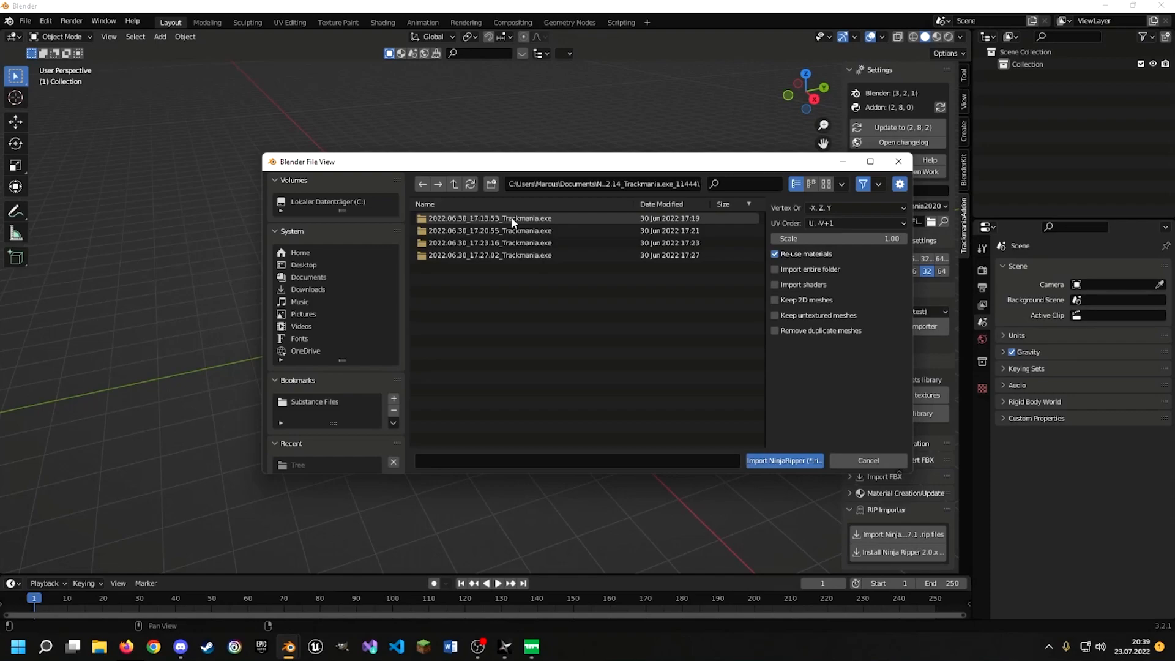
{"action": "left_click", "coordinate": [500, 254]}
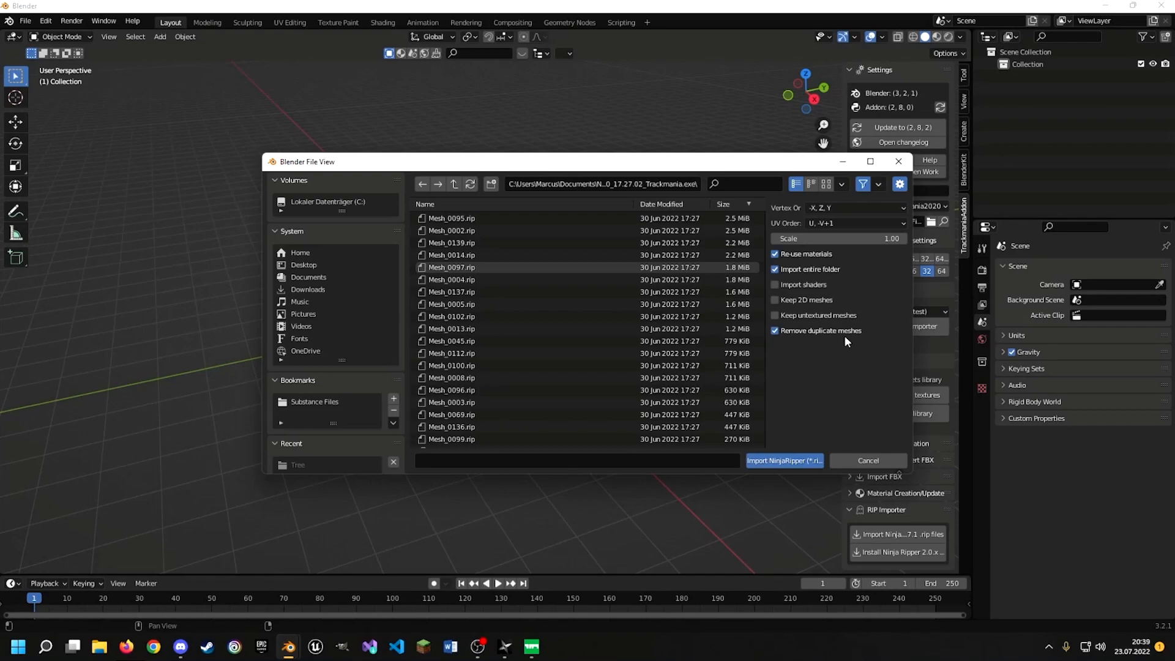
{"action": "scroll", "coordinate": [605, 299], "scroll_direction": "down", "scroll_amount": 2}
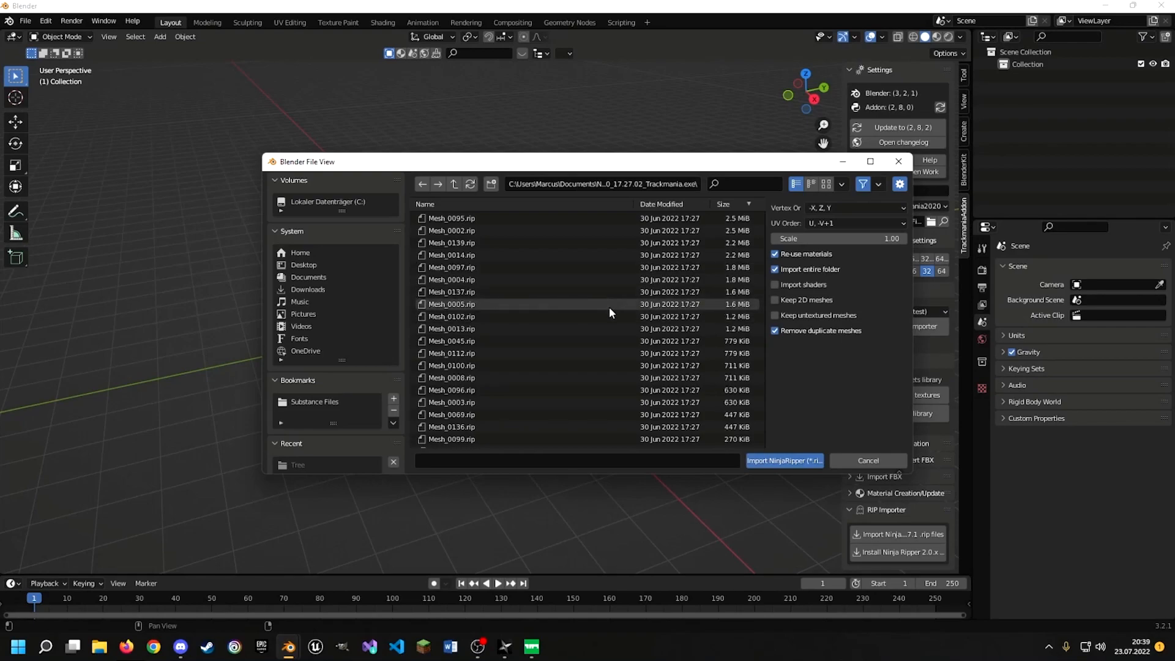
{"action": "scroll", "coordinate": [636, 303], "scroll_direction": "up", "scroll_amount": 2}
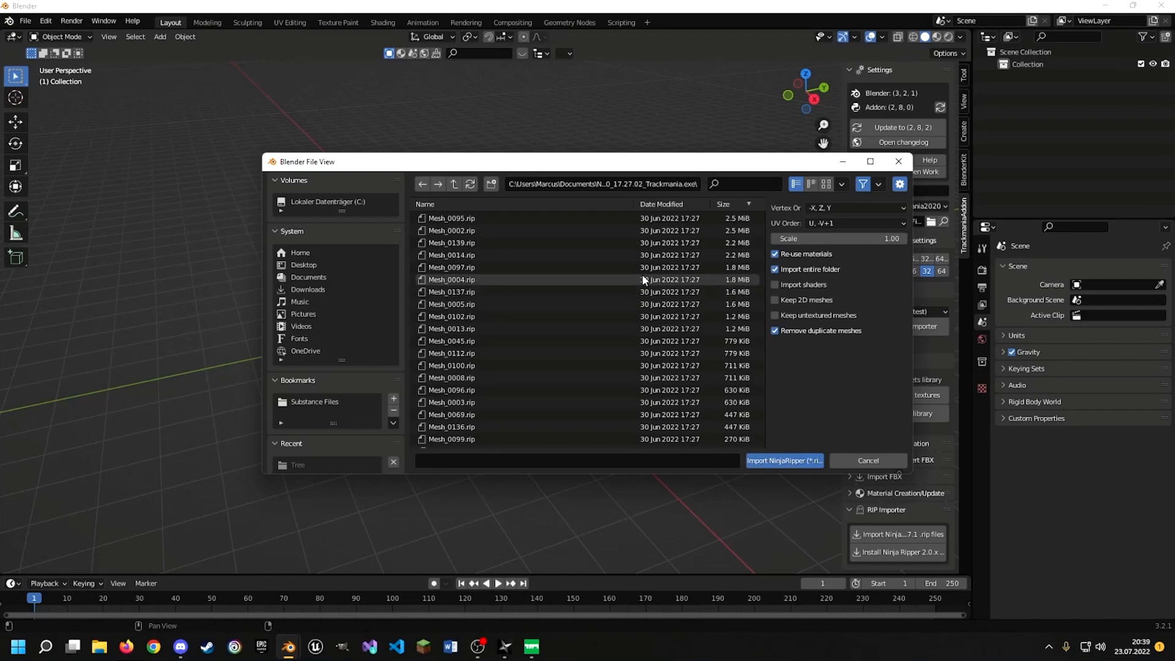
{"action": "left_click", "coordinate": [779, 464]}
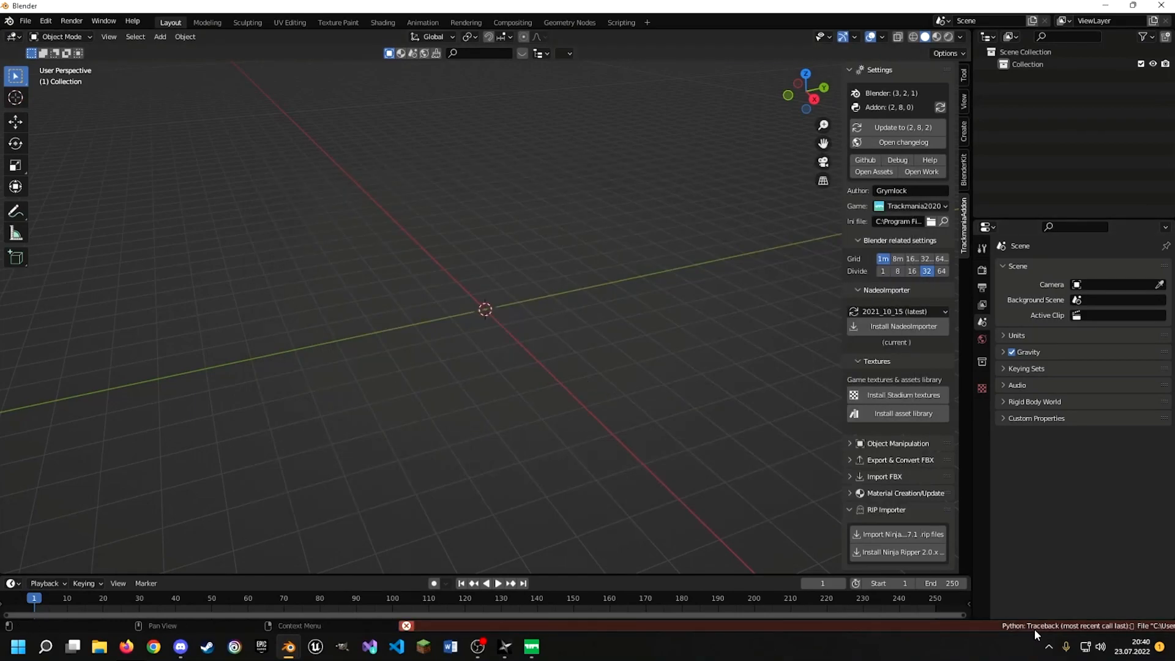
Import the entire Ninja Ripper folder again, this time with Mesh_0139.rip selected as the file
{"action": "left_click", "coordinate": [883, 534]}
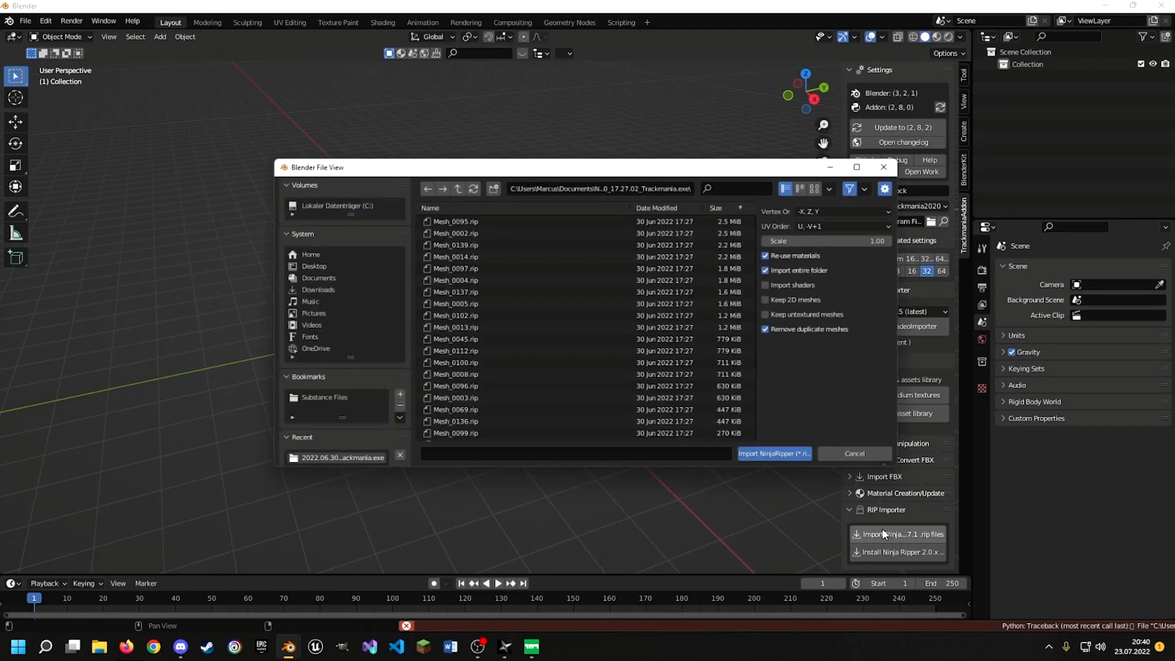
{"action": "left_click", "coordinate": [514, 243]}
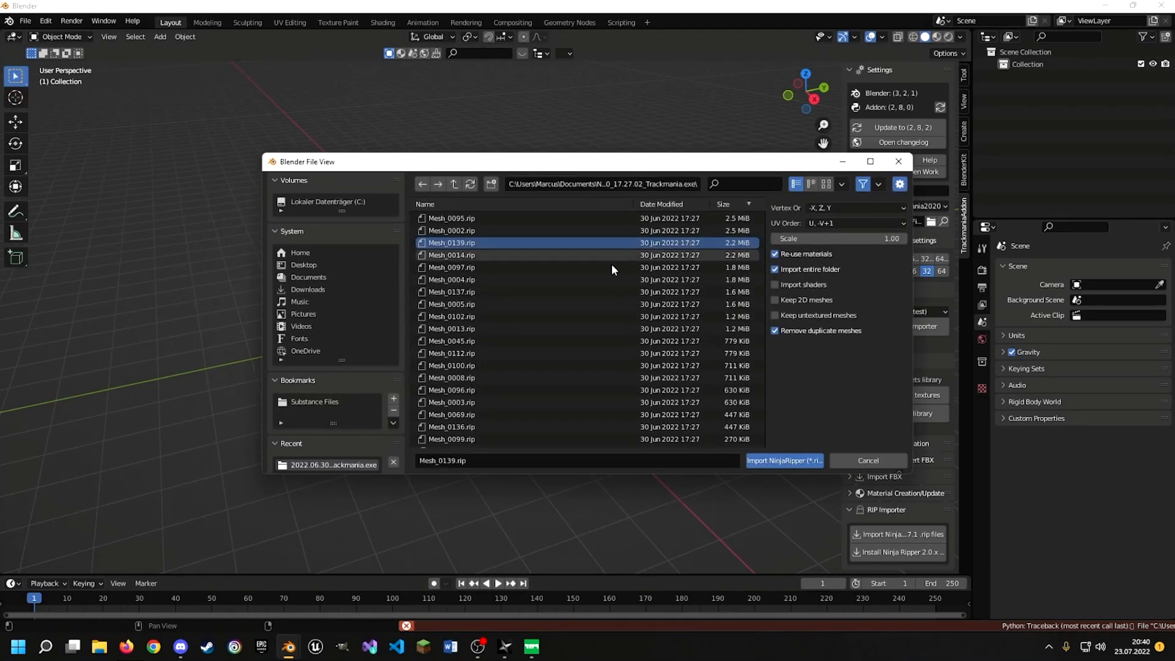
{"action": "left_click", "coordinate": [784, 462]}
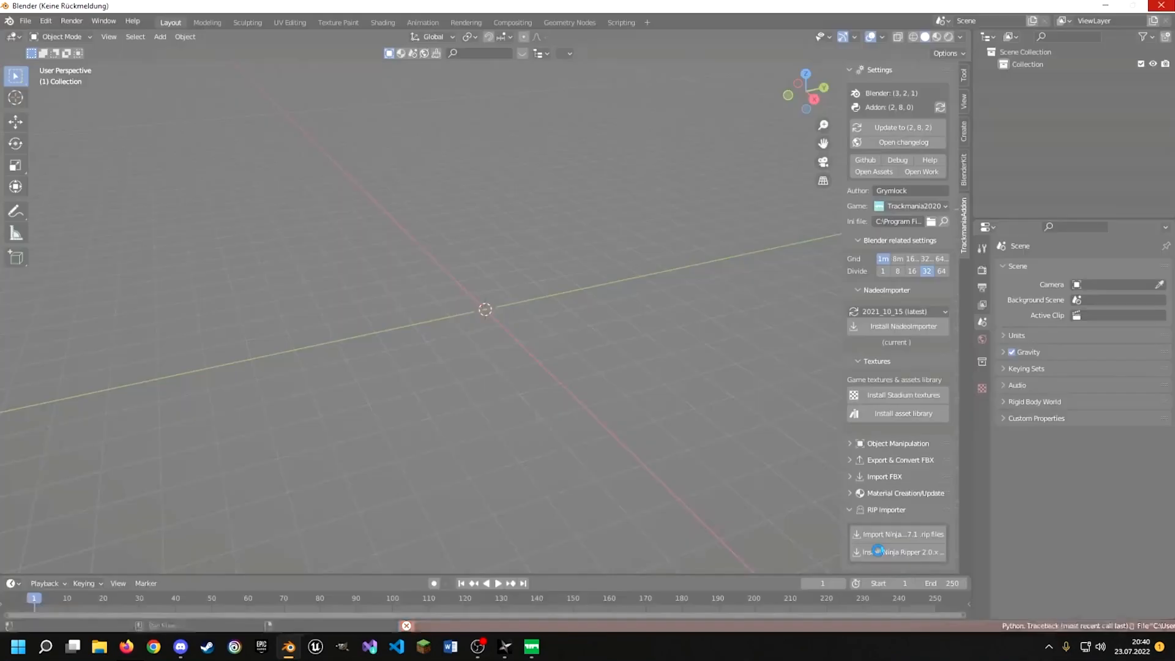
Set the viewport's clip end distance to 10000
{"action": "scroll", "coordinate": [684, 249], "scroll_direction": "down", "scroll_amount": 8}
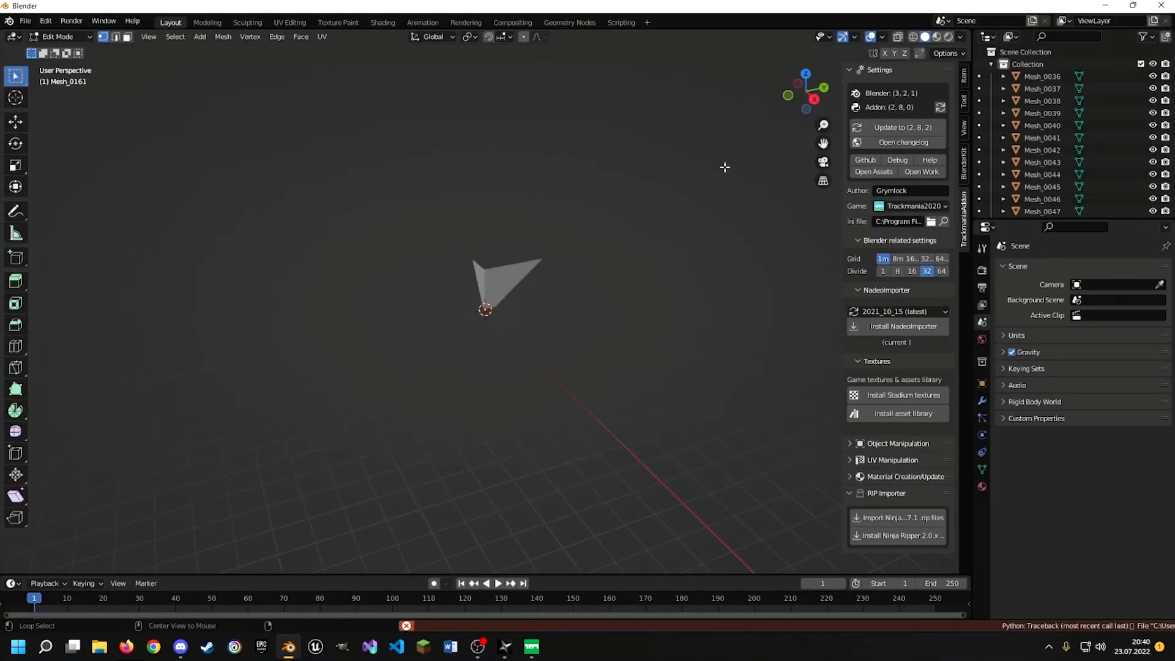
{"action": "left_click", "coordinate": [964, 127]}
{"action": "double_click", "coordinate": [918, 114]}
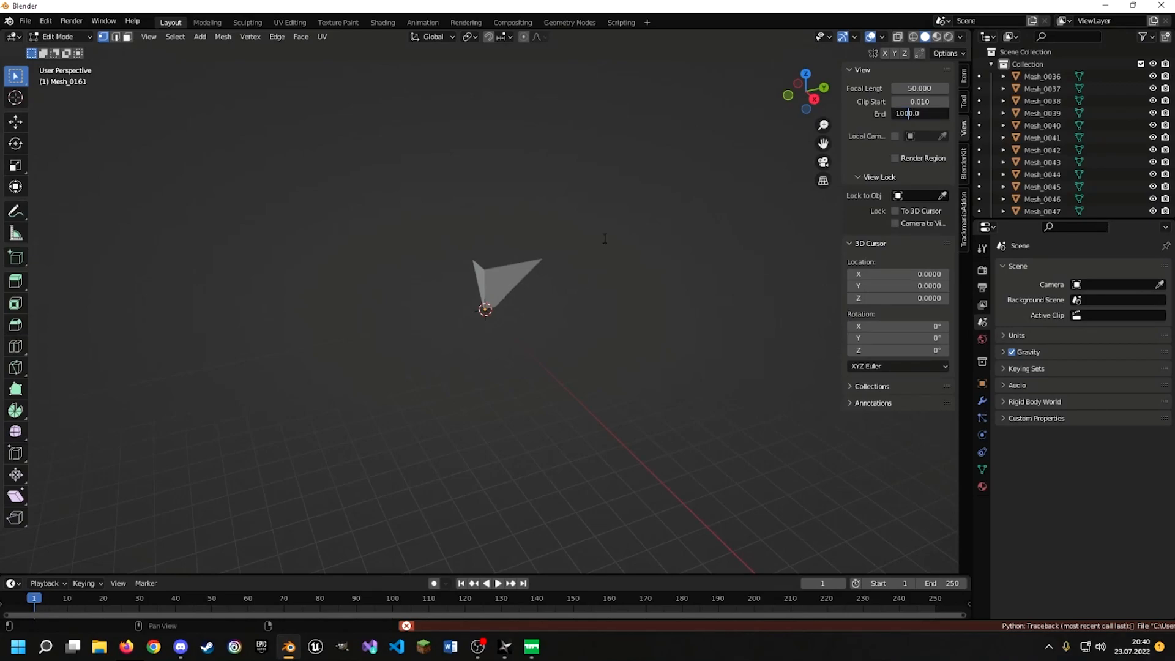
{"action": "key", "text": "Return"}
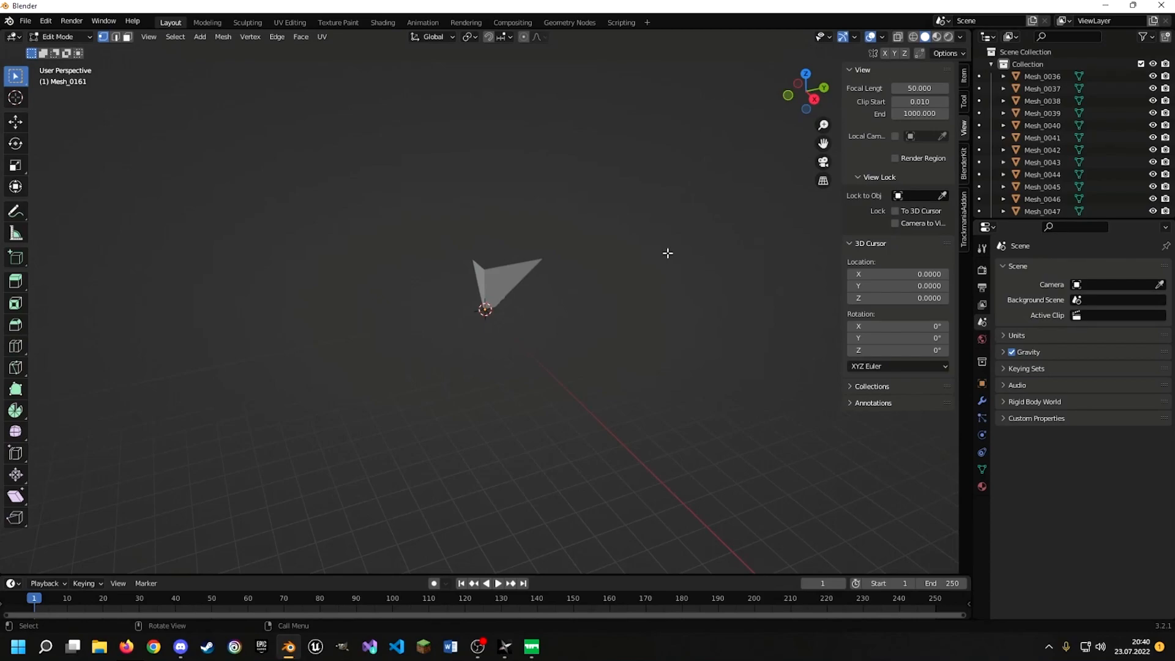
{"action": "left_click", "coordinate": [921, 113]}
{"action": "left_click", "coordinate": [908, 114]}
{"action": "type", "text": "0"}
{"action": "key", "text": "Return"}
In Object Mode, delete the large ground plane together with the wall and floor meshes near the world origin
{"action": "middle_click_drag", "start_coordinate": [796, 159], "coordinate": [577, 263]}
{"action": "middle_click_drag", "start_coordinate": [648, 247], "coordinate": [599, 211]}
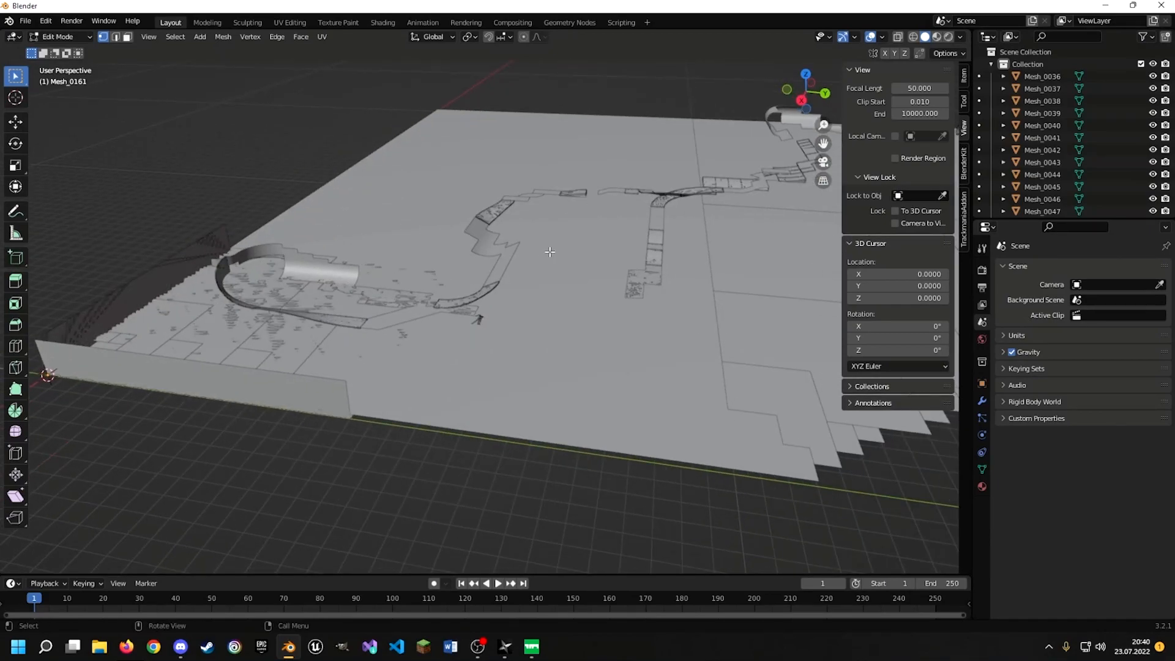
{"action": "middle_click_drag", "start_coordinate": [501, 253], "coordinate": [585, 413]}
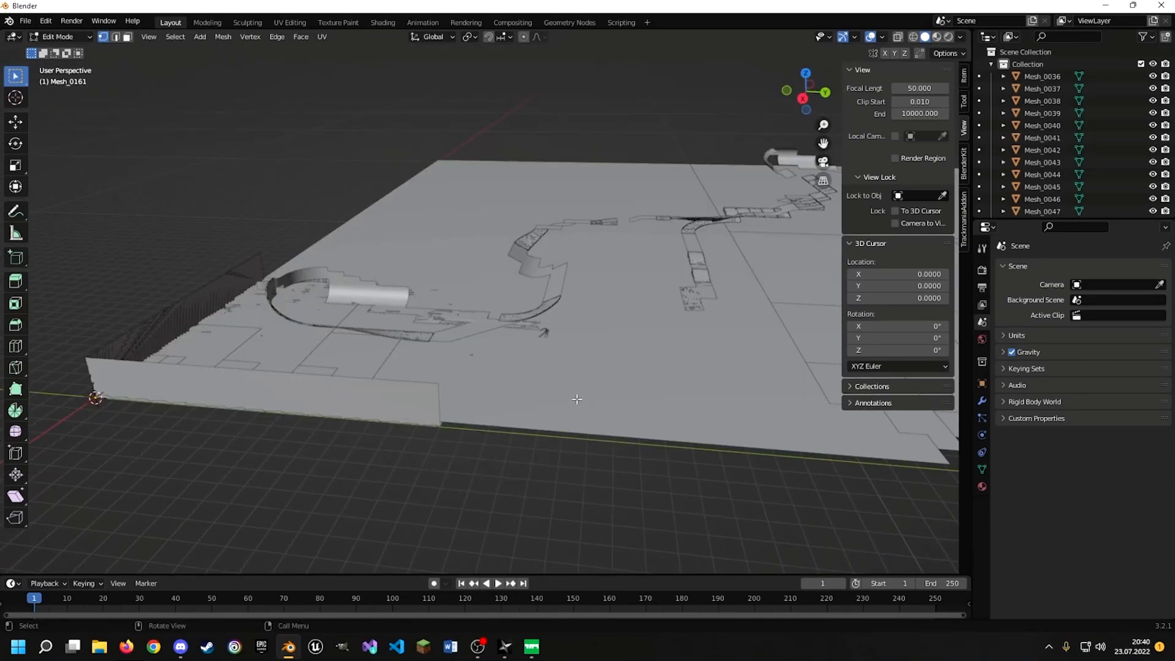
{"action": "key", "text": "Tab"}
{"action": "left_click", "coordinate": [596, 365]}
{"action": "left_click_drag", "start_coordinate": [295, 398], "coordinate": [123, 441], "text": "shift"}
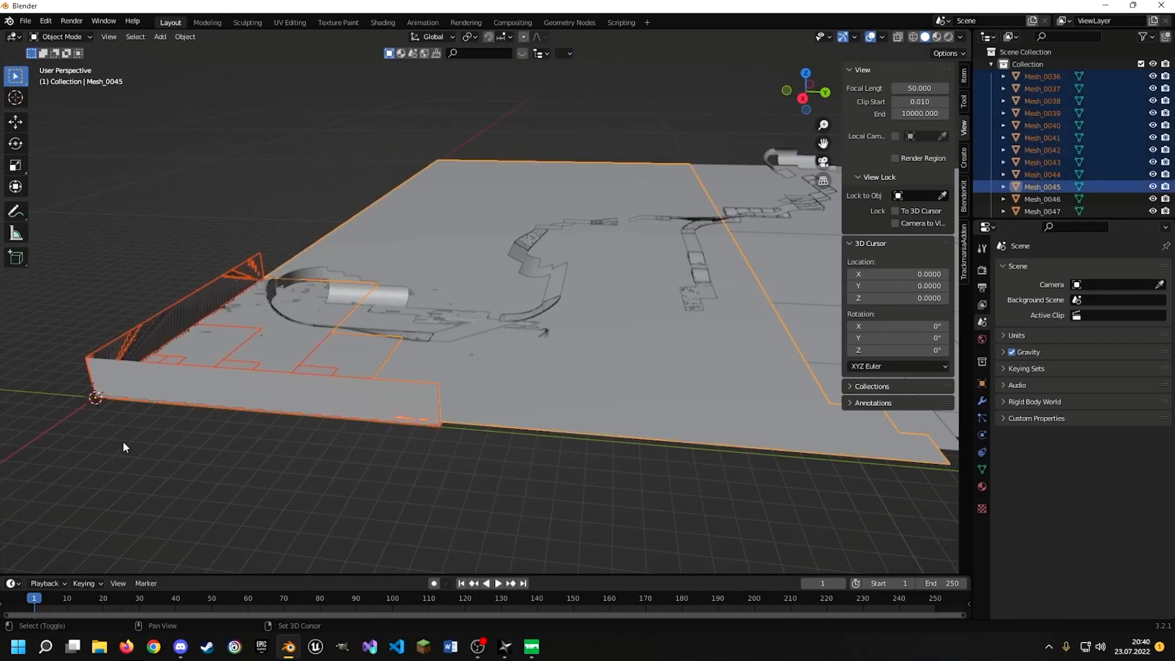
{"action": "key", "text": "x"}
{"action": "left_click", "coordinate": [223, 402]}
Delete the remaining ground meshes around the imported track, keeping only the track pieces
{"action": "middle_click_drag", "start_coordinate": [637, 379], "coordinate": [343, 386], "text": "shift"}
{"action": "left_click_drag", "start_coordinate": [711, 286], "coordinate": [552, 445]}
{"action": "left_click_drag", "start_coordinate": [481, 390], "coordinate": [400, 469], "text": "shift"}
{"action": "key", "text": "x"}
{"action": "left_click", "coordinate": [378, 498]}
Try the Workbench render engine on the cleaned-up track, and return to Eevee
{"action": "middle_click_drag", "start_coordinate": [678, 372], "coordinate": [540, 336]}
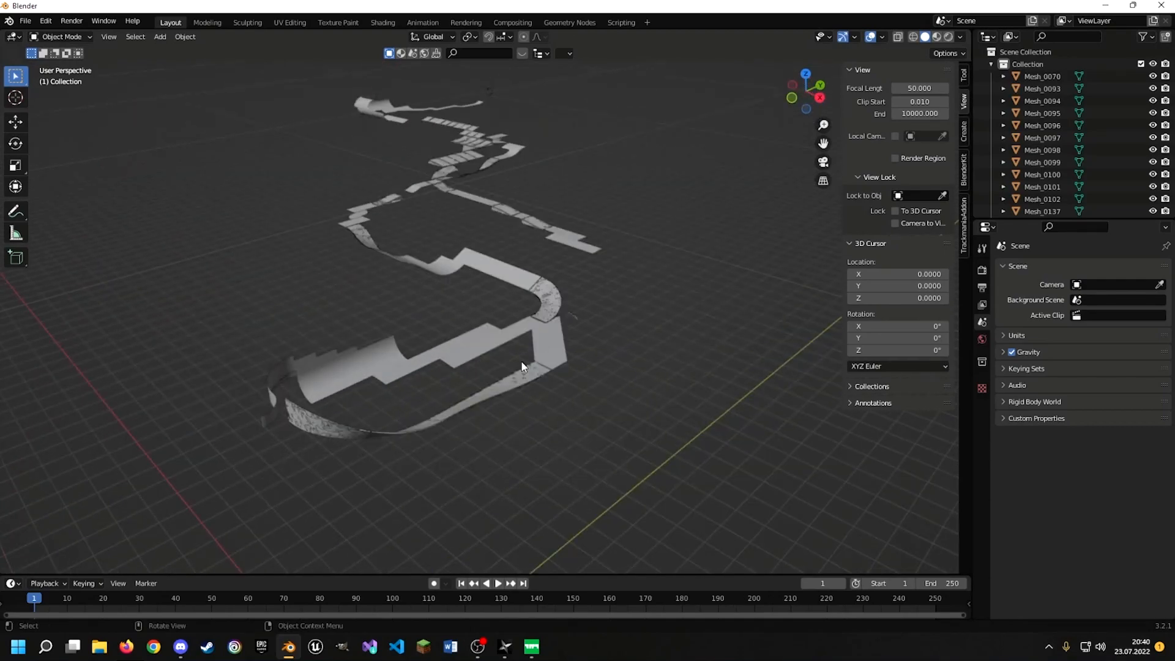
{"action": "scroll", "coordinate": [545, 367], "scroll_direction": "up", "scroll_amount": 5}
{"action": "scroll", "coordinate": [545, 386], "scroll_direction": "down", "scroll_amount": 4}
{"action": "middle_click_drag", "start_coordinate": [540, 400], "coordinate": [520, 334]}
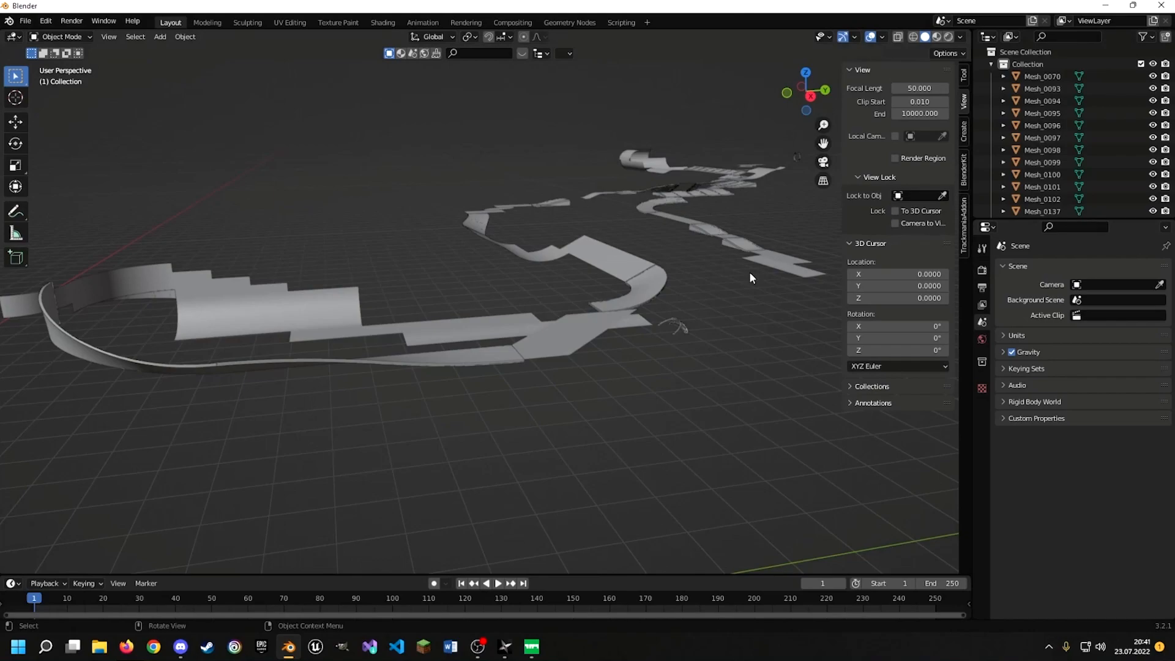
{"action": "left_click", "coordinate": [982, 339]}
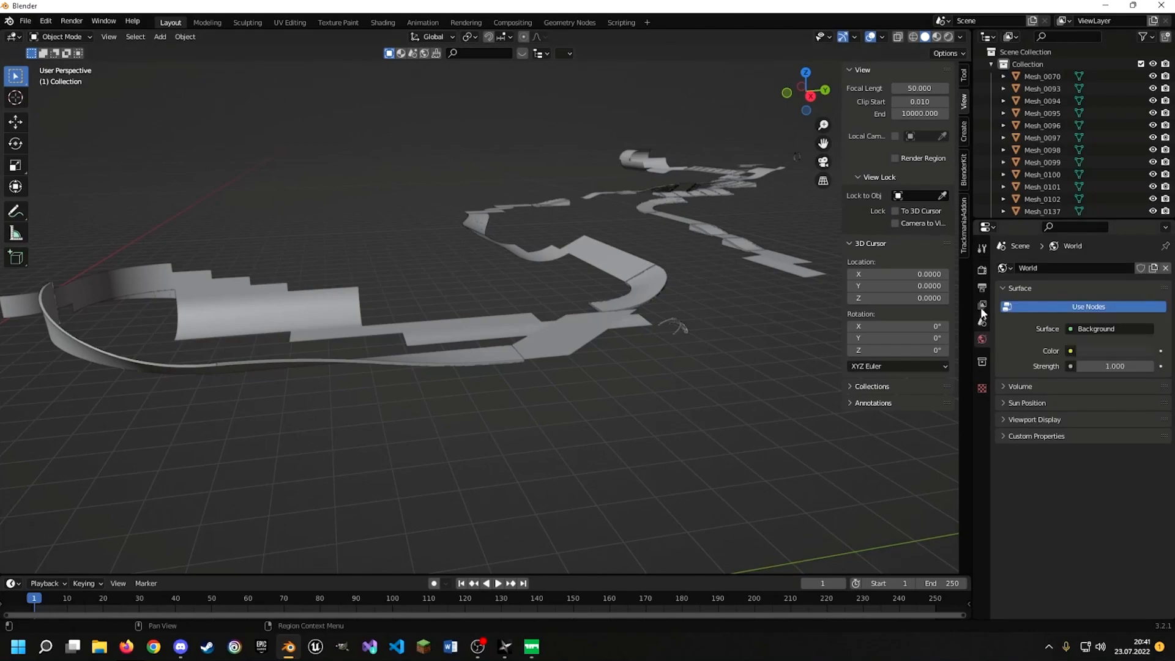
{"action": "left_click", "coordinate": [980, 271]}
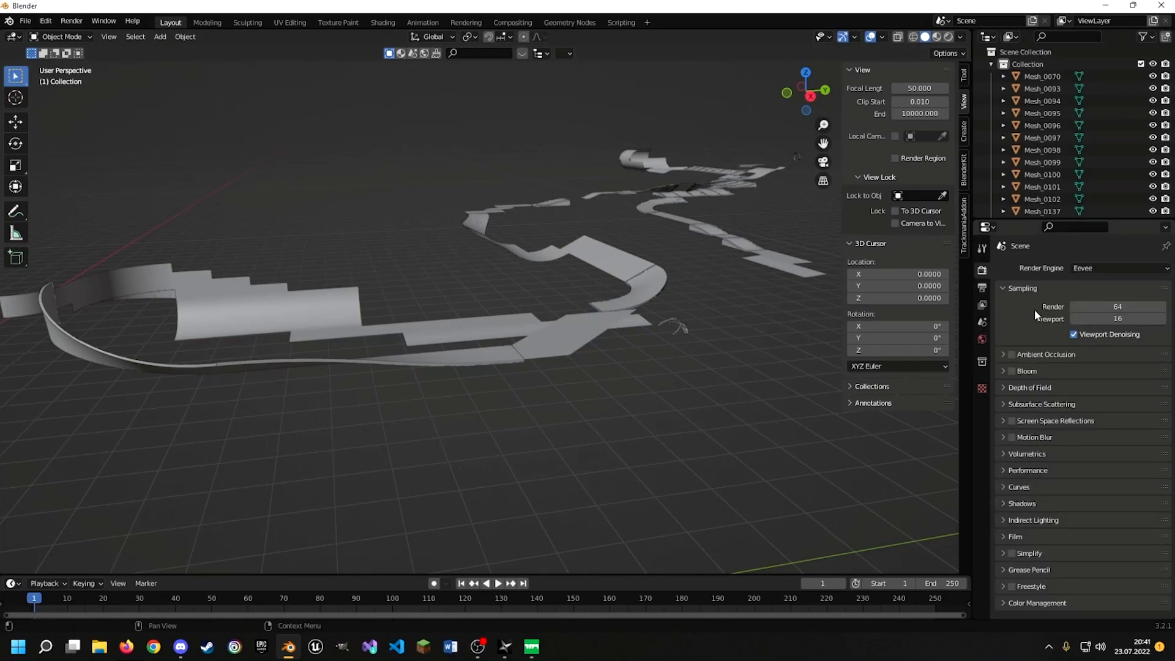
{"action": "left_click", "coordinate": [1076, 270]}
{"action": "left_click", "coordinate": [1085, 297]}
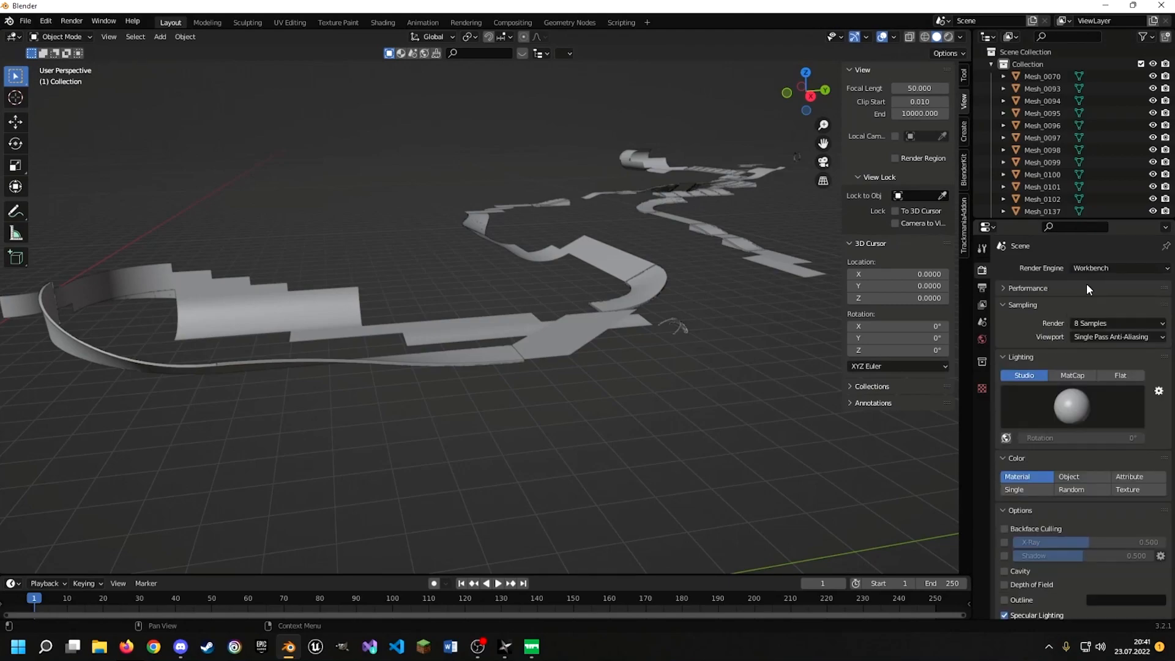
{"action": "middle_click_drag", "start_coordinate": [640, 311], "coordinate": [626, 316]}
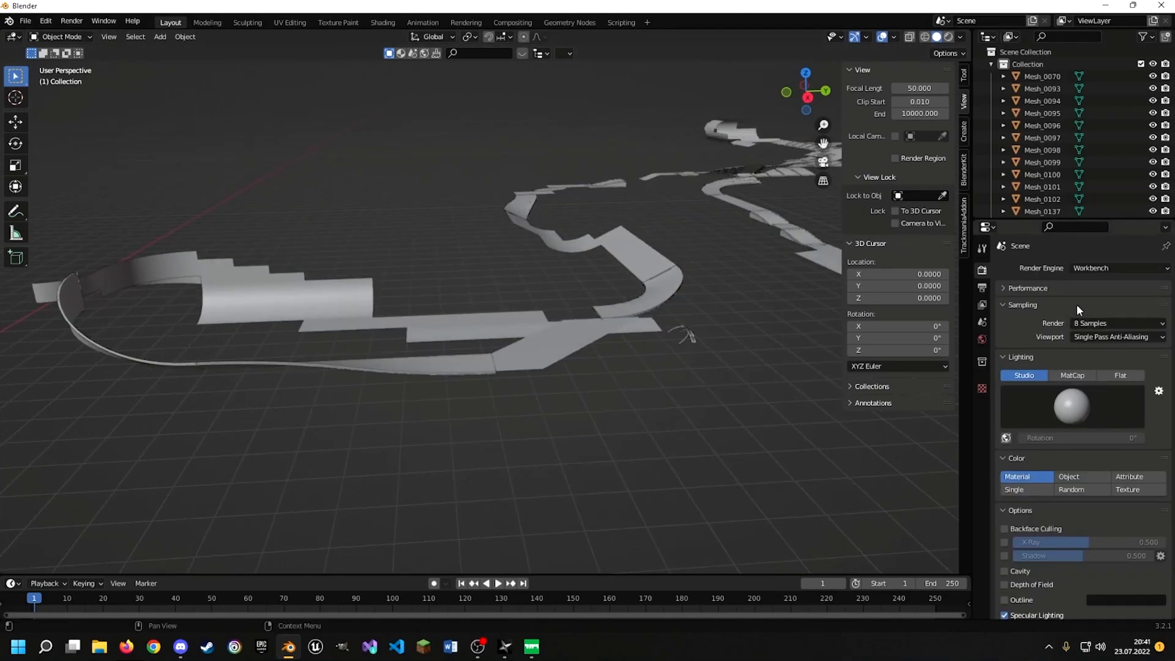
{"action": "left_click", "coordinate": [1085, 268]}
{"action": "left_click", "coordinate": [1083, 287]}
Show the track in Material Preview and in Rendered viewport shading
{"action": "middle_click_drag", "start_coordinate": [527, 254], "coordinate": [435, 293], "text": "shift"}
{"action": "key", "text": "z"}
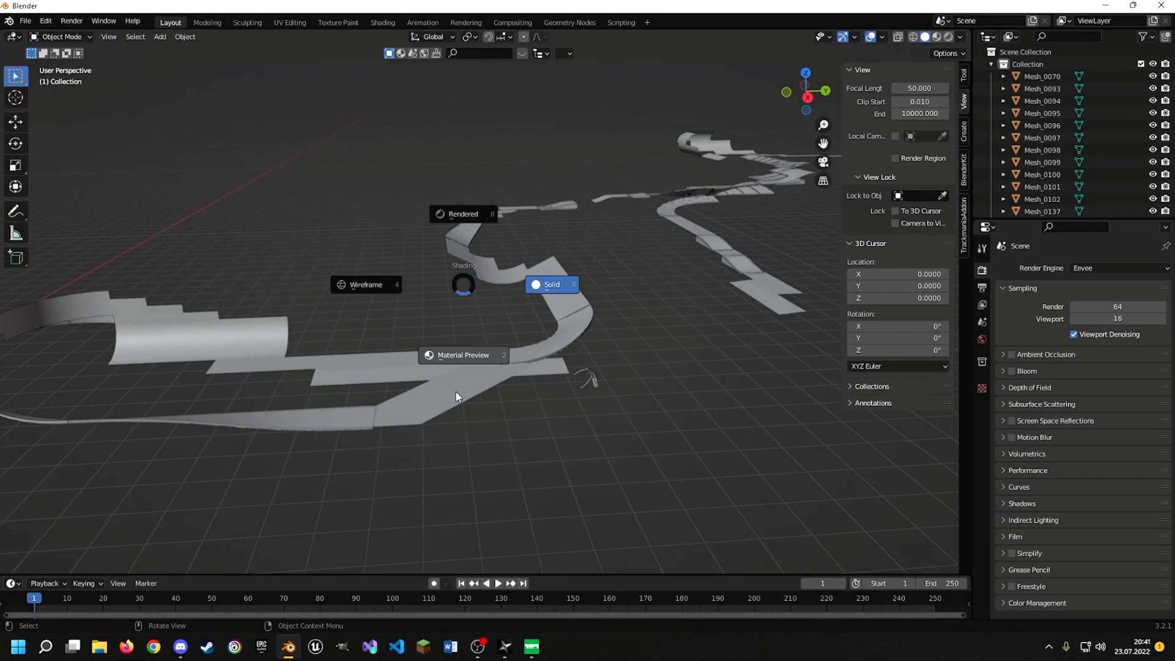
{"action": "left_click", "coordinate": [458, 394]}
{"action": "mouse_move", "coordinate": [467, 373]}
{"action": "middle_mouse_down"}
{"action": "mouse_move", "coordinate": [524, 365]}
{"action": "mouse_move", "coordinate": [511, 340]}
{"action": "middle_mouse_up"}
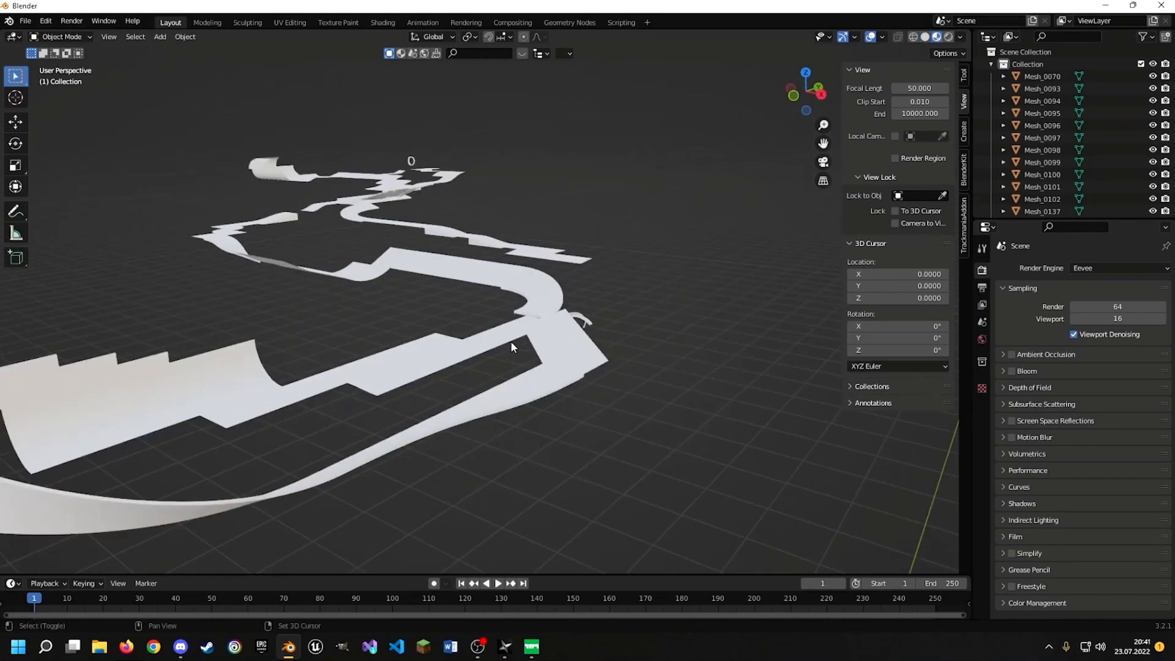
{"action": "key", "text": "z"}
{"action": "left_click", "coordinate": [509, 329]}
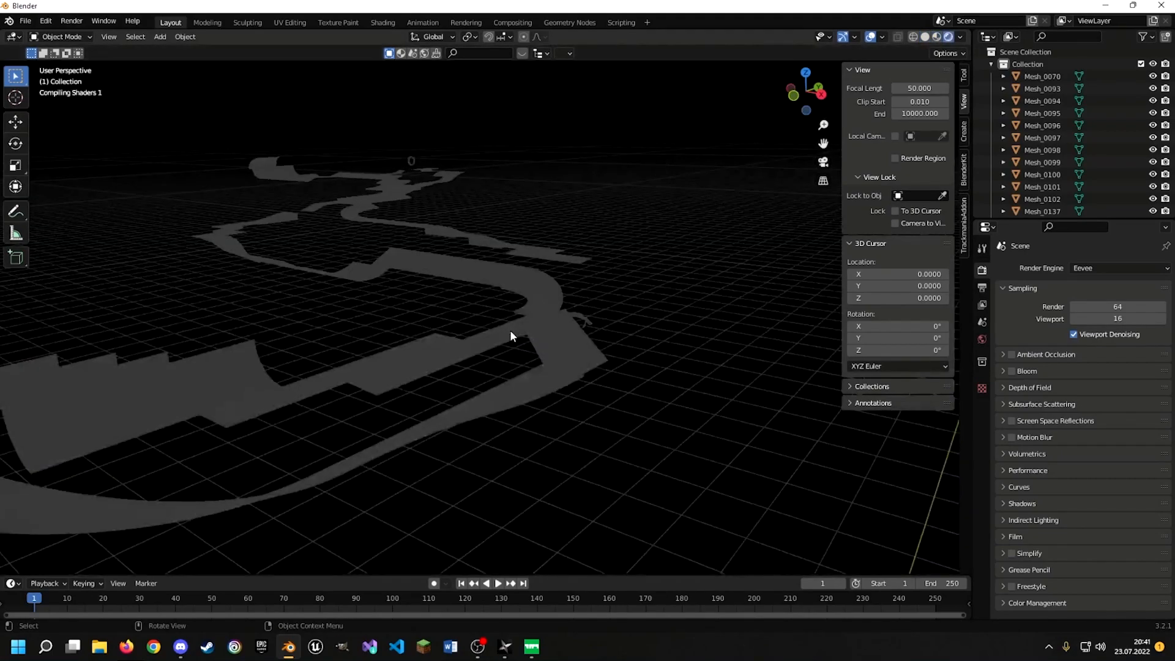
{"action": "middle_click_drag", "start_coordinate": [505, 335], "coordinate": [530, 254]}
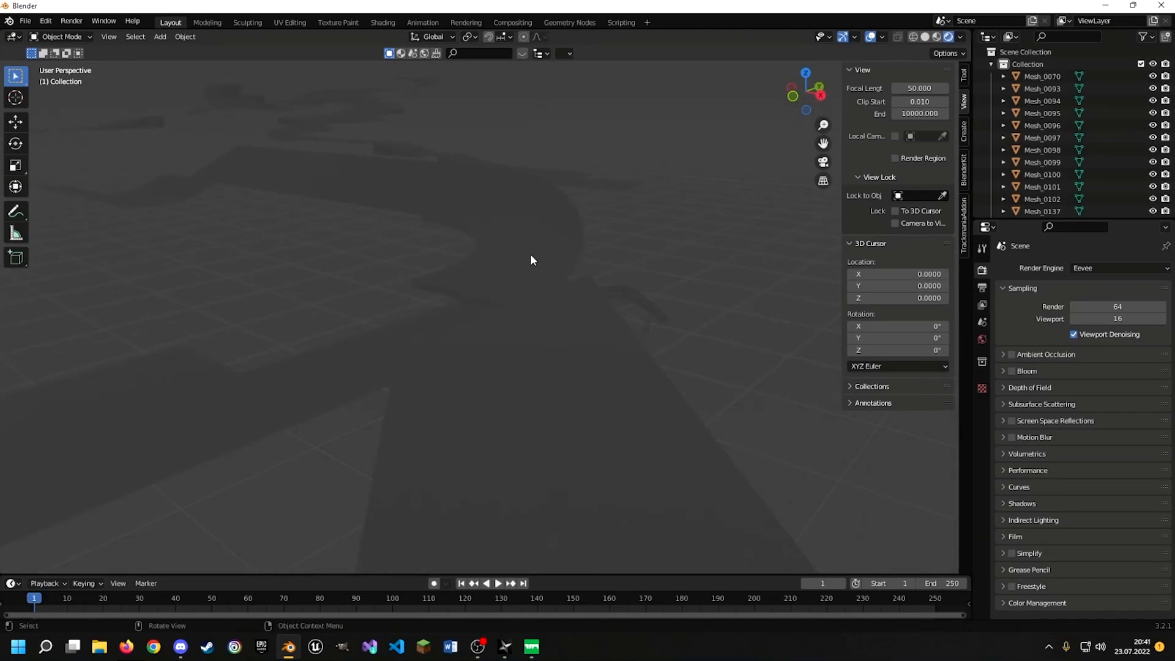
Select the curved road mesh and inspect its material settings
{"action": "left_click", "coordinate": [530, 254]}
{"action": "middle_click_drag", "start_coordinate": [529, 313], "coordinate": [588, 346]}
{"action": "left_click", "coordinate": [982, 487]}
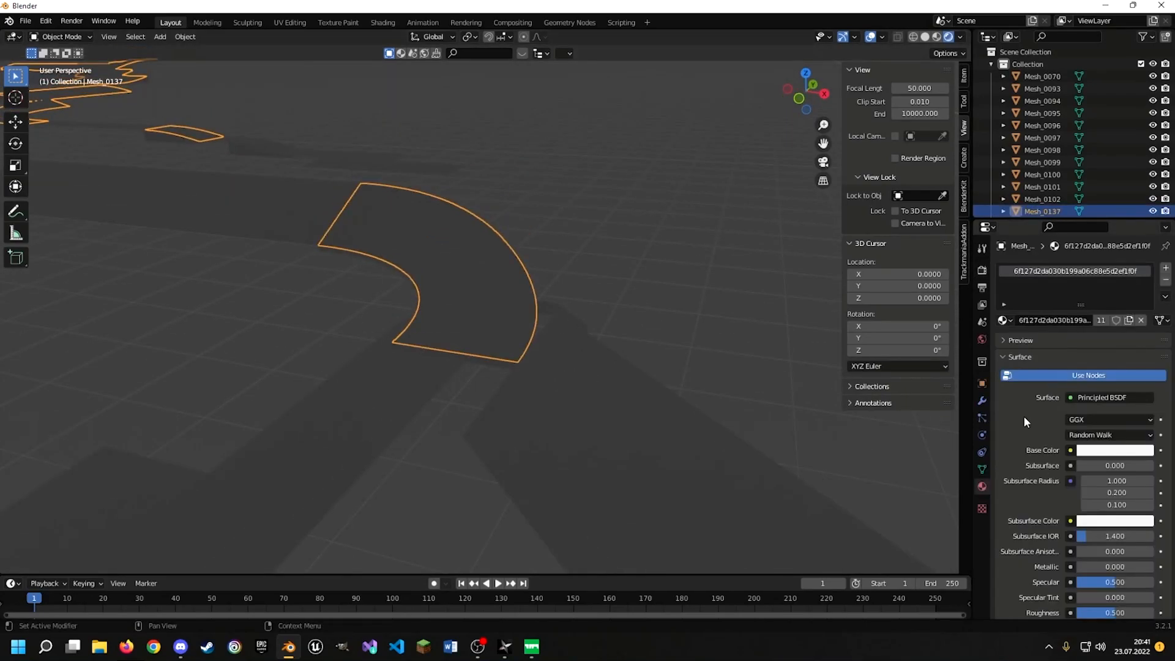
{"action": "middle_click_drag", "start_coordinate": [441, 392], "coordinate": [550, 380]}
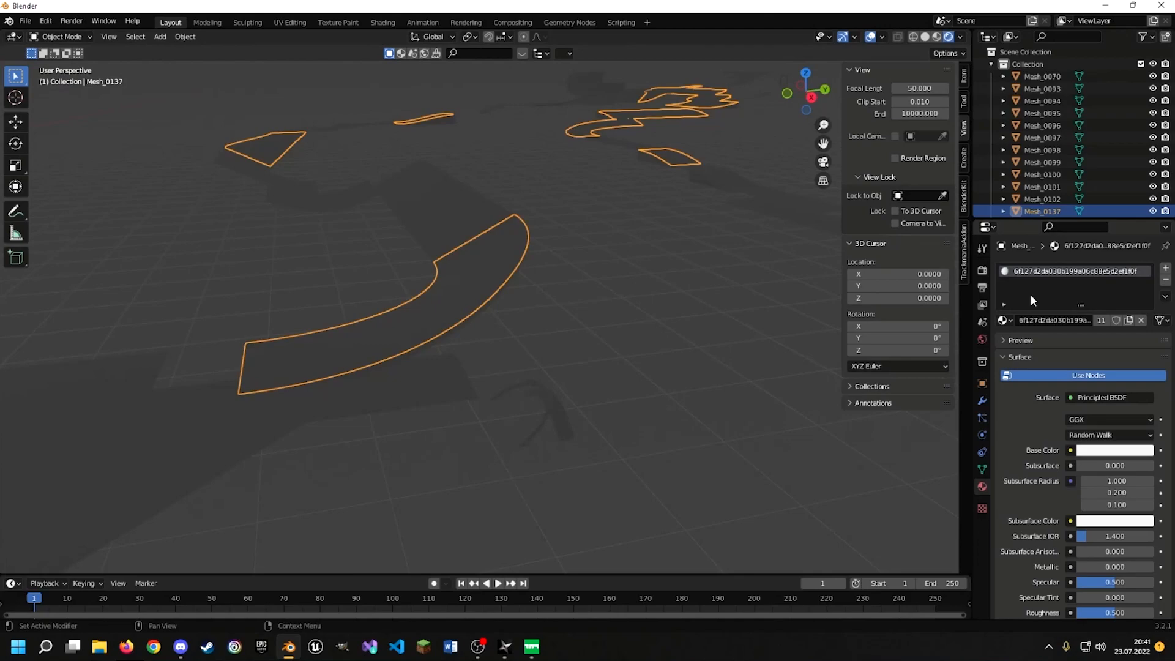
Set the render engine to Workbench with MatCap lighting and Texture as the object color
{"action": "left_click", "coordinate": [982, 267]}
{"action": "left_click", "coordinate": [1071, 270]}
{"action": "left_click", "coordinate": [1090, 296]}
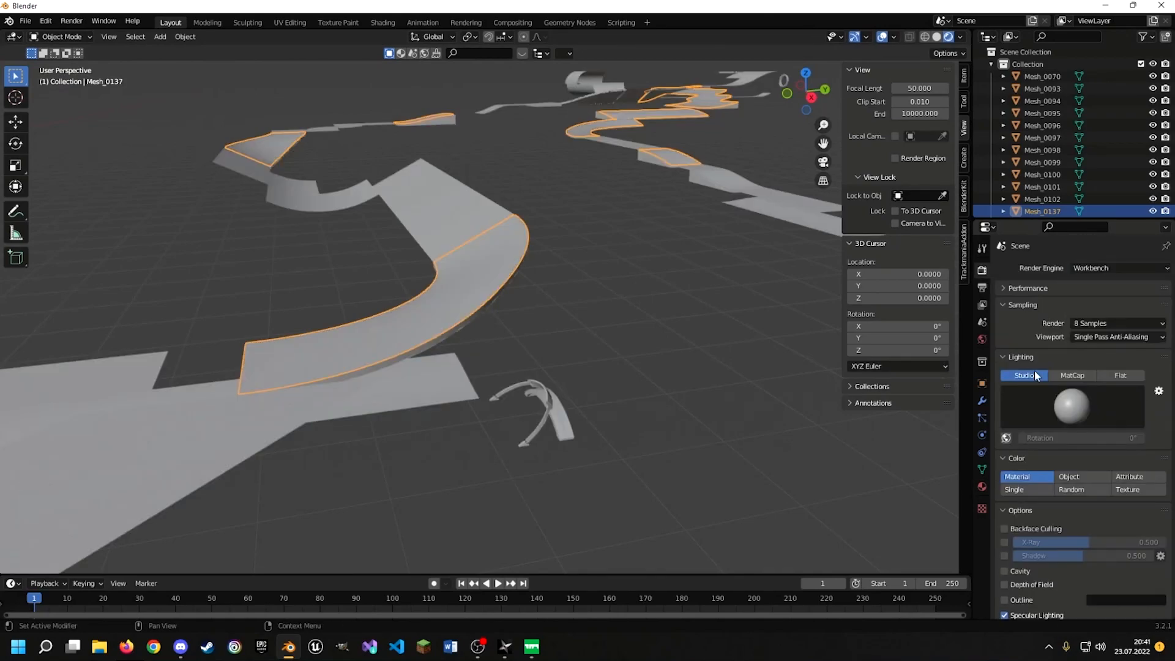
{"action": "left_click", "coordinate": [1077, 376]}
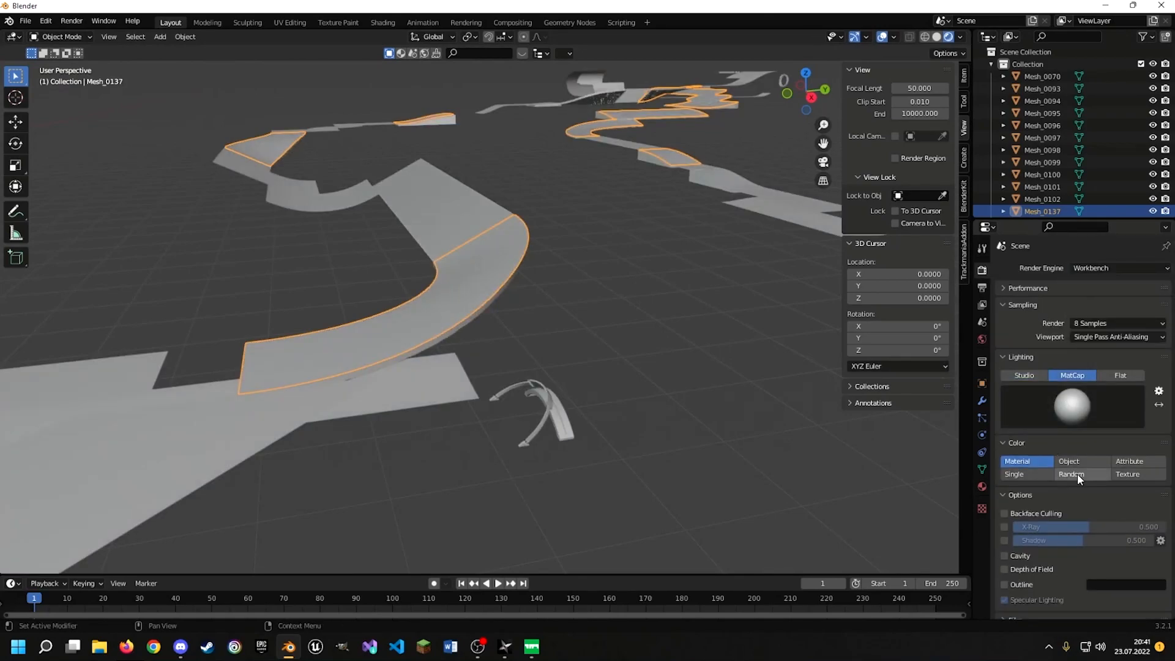
{"action": "left_click", "coordinate": [1128, 474]}
Compare the track's appearance in Solid shading with the textured Rendered shading
{"action": "mouse_move", "coordinate": [827, 428]}
{"action": "middle_mouse_down"}
{"action": "mouse_move", "coordinate": [692, 362]}
{"action": "mouse_move", "coordinate": [659, 366]}
{"action": "middle_mouse_up"}
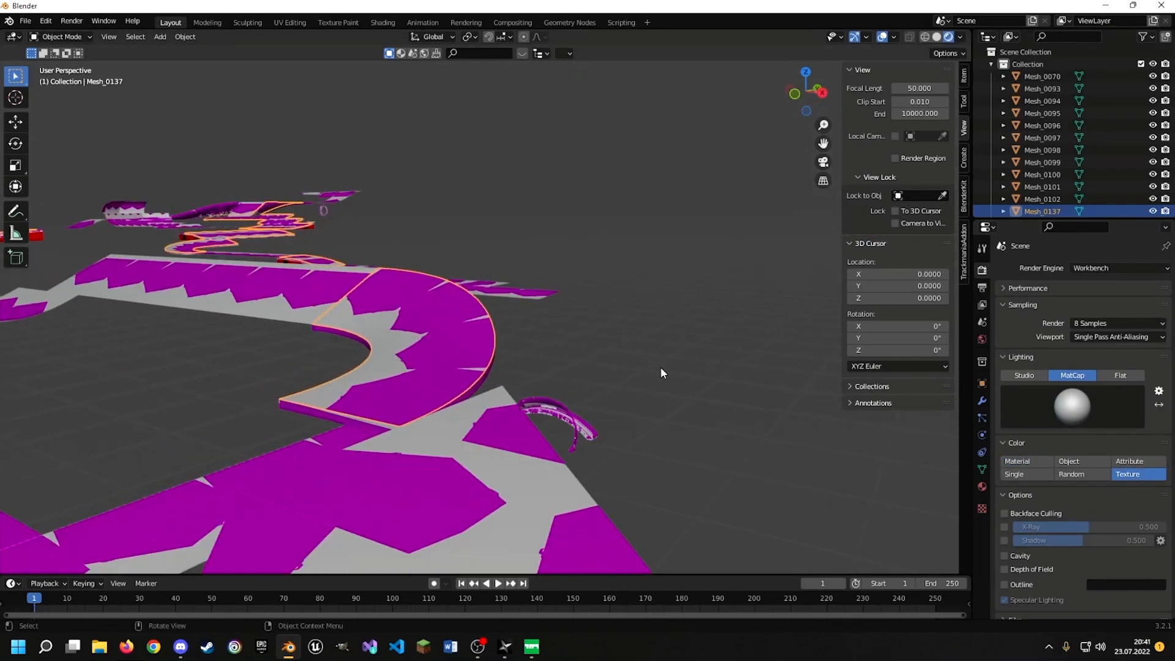
{"action": "key", "text": "z"}
{"action": "left_click", "coordinate": [736, 358]}
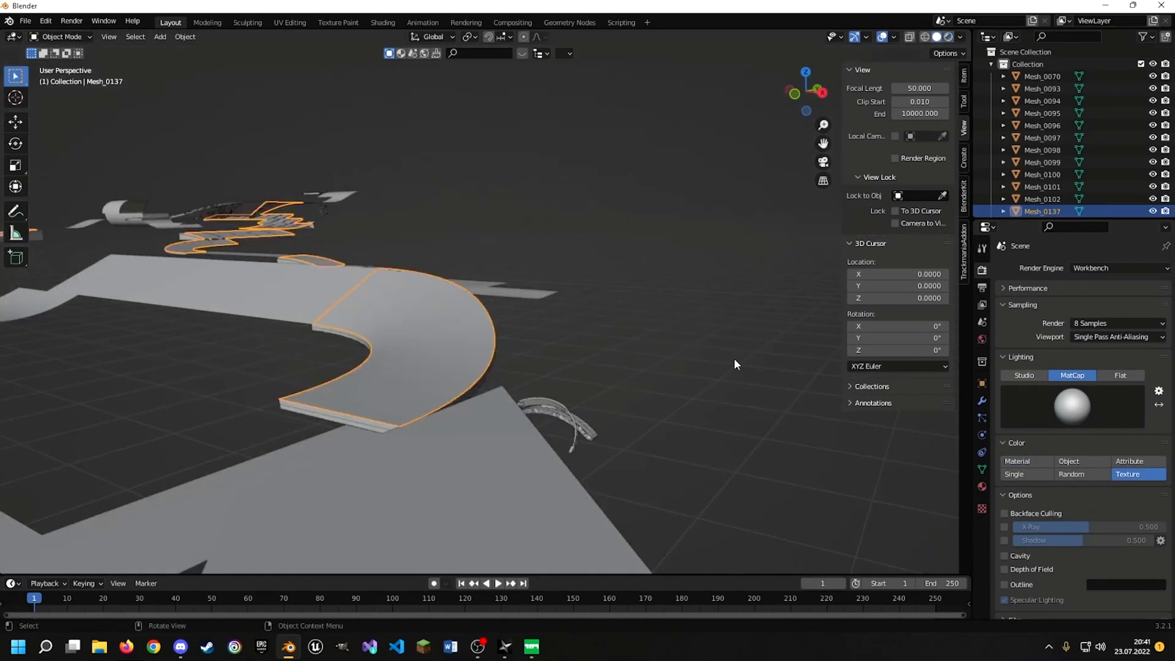
{"action": "middle_click_drag", "start_coordinate": [733, 358], "coordinate": [618, 358]}
{"action": "key", "text": "z"}
{"action": "left_click", "coordinate": [619, 289]}
Examine the textured road surfaces along the whole track from several angles, with nothing left selected
{"action": "mouse_move", "coordinate": [554, 333]}
{"action": "middle_mouse_down"}
{"action": "mouse_move", "coordinate": [490, 335]}
{"action": "mouse_move", "coordinate": [611, 332]}
{"action": "mouse_move", "coordinate": [582, 275]}
{"action": "mouse_move", "coordinate": [548, 294]}
{"action": "mouse_move", "coordinate": [587, 325]}
{"action": "mouse_move", "coordinate": [433, 315]}
{"action": "mouse_move", "coordinate": [492, 349]}
{"action": "middle_mouse_up"}
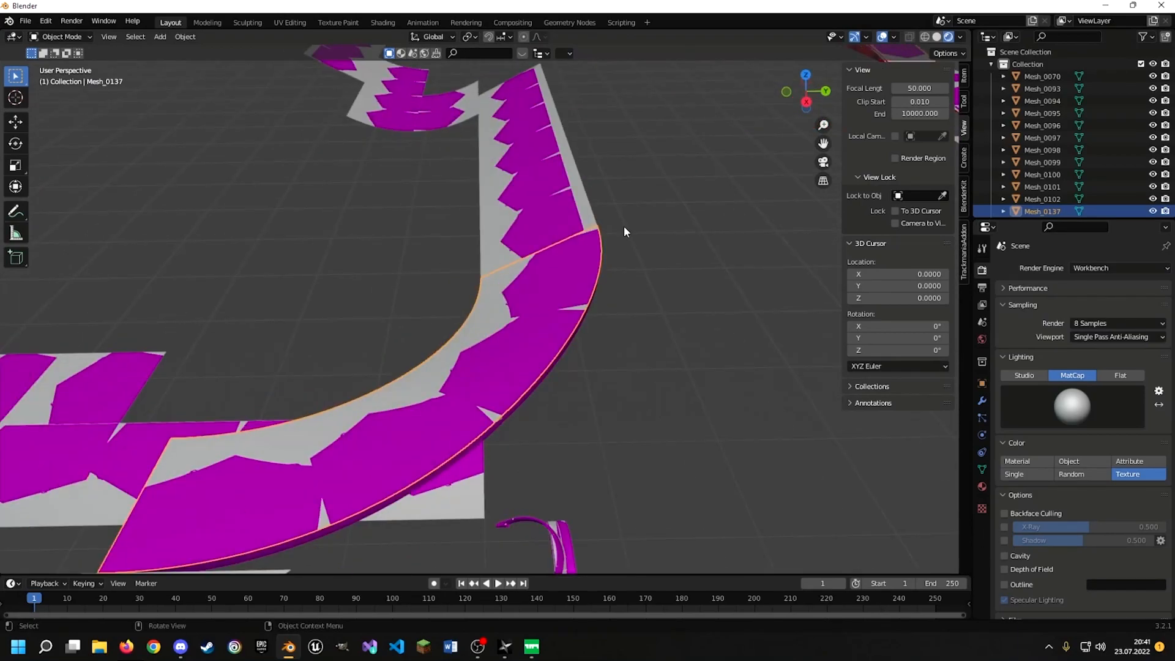
{"action": "middle_click_drag", "start_coordinate": [620, 363], "coordinate": [604, 326]}
{"action": "middle_click_drag", "start_coordinate": [471, 253], "coordinate": [499, 301], "text": "shift"}
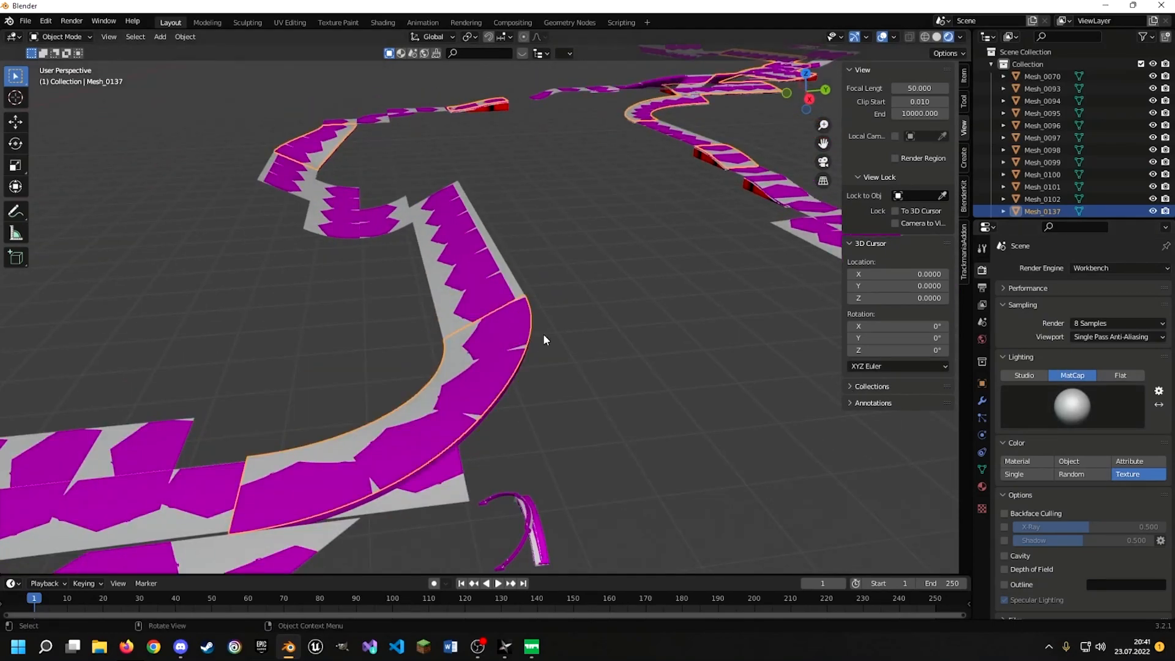
{"action": "middle_click_drag", "start_coordinate": [542, 333], "coordinate": [559, 311]}
{"action": "middle_click_drag", "start_coordinate": [558, 208], "coordinate": [509, 350]}
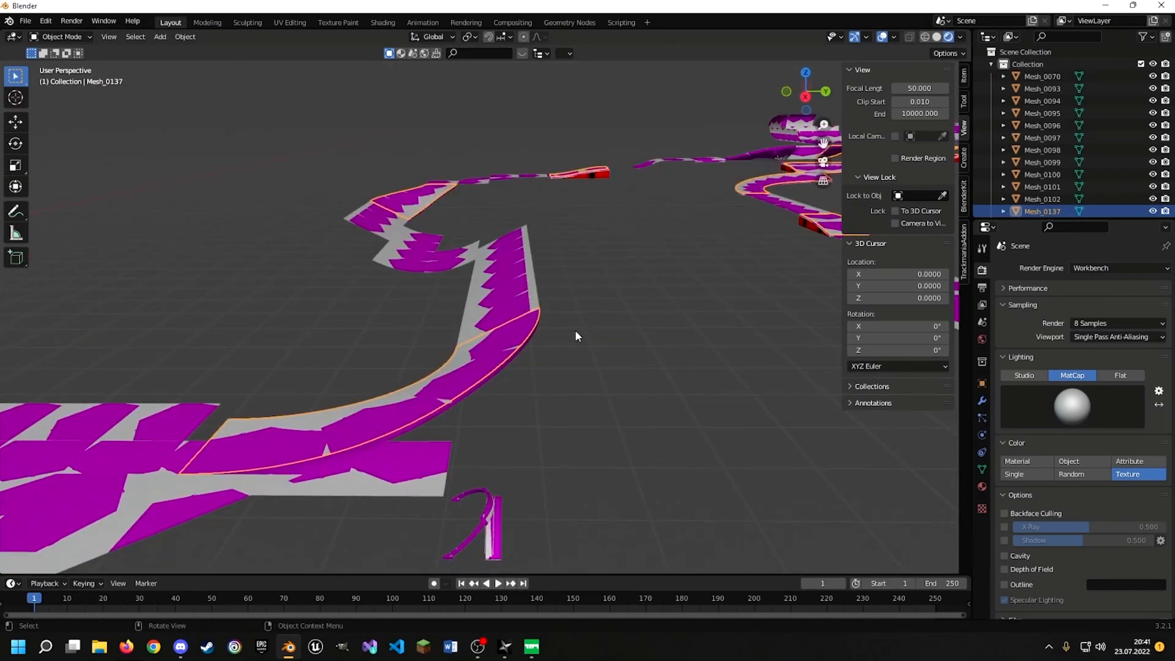
{"action": "middle_click_drag", "start_coordinate": [501, 311], "coordinate": [592, 286]}
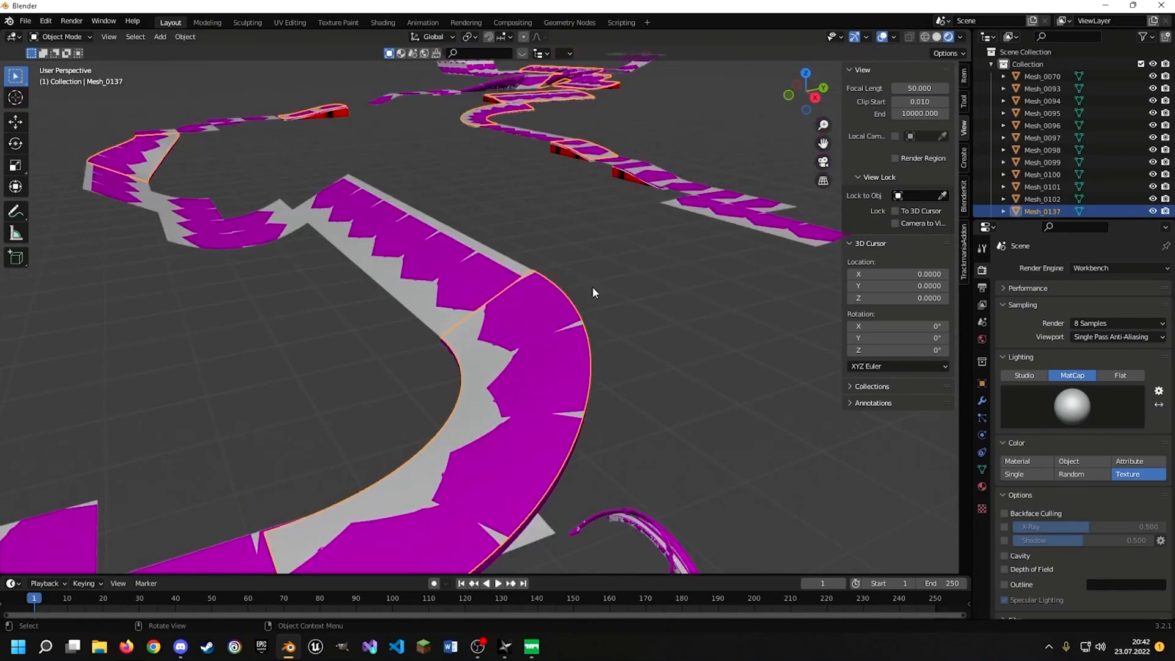
{"action": "middle_click_drag", "start_coordinate": [661, 323], "coordinate": [563, 257]}
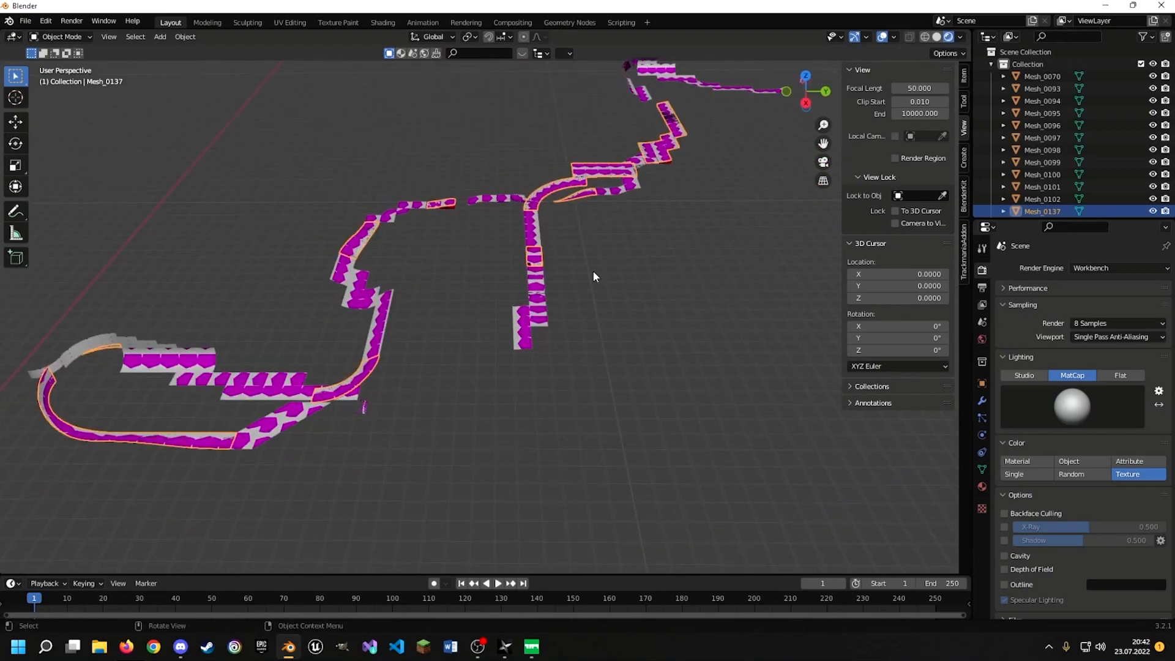
{"action": "middle_click_drag", "start_coordinate": [435, 311], "coordinate": [598, 312]}
{"action": "left_click", "coordinate": [597, 311]}
{"action": "middle_click_drag", "start_coordinate": [582, 273], "coordinate": [515, 282]}
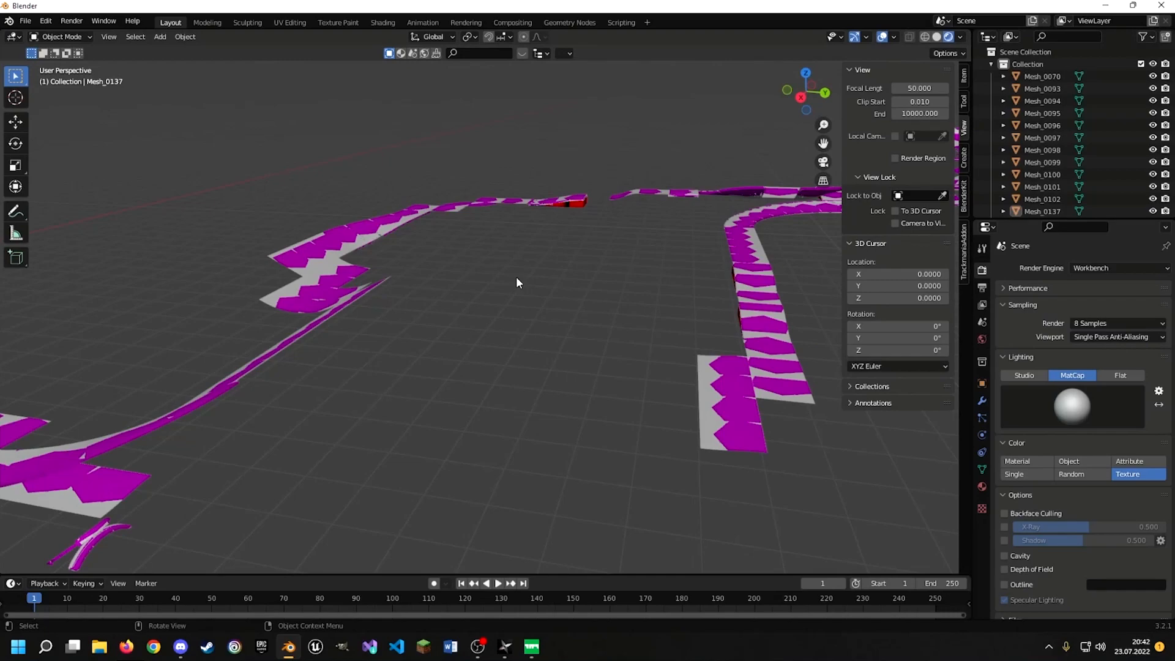
{"action": "middle_click_drag", "start_coordinate": [432, 312], "coordinate": [519, 270]}
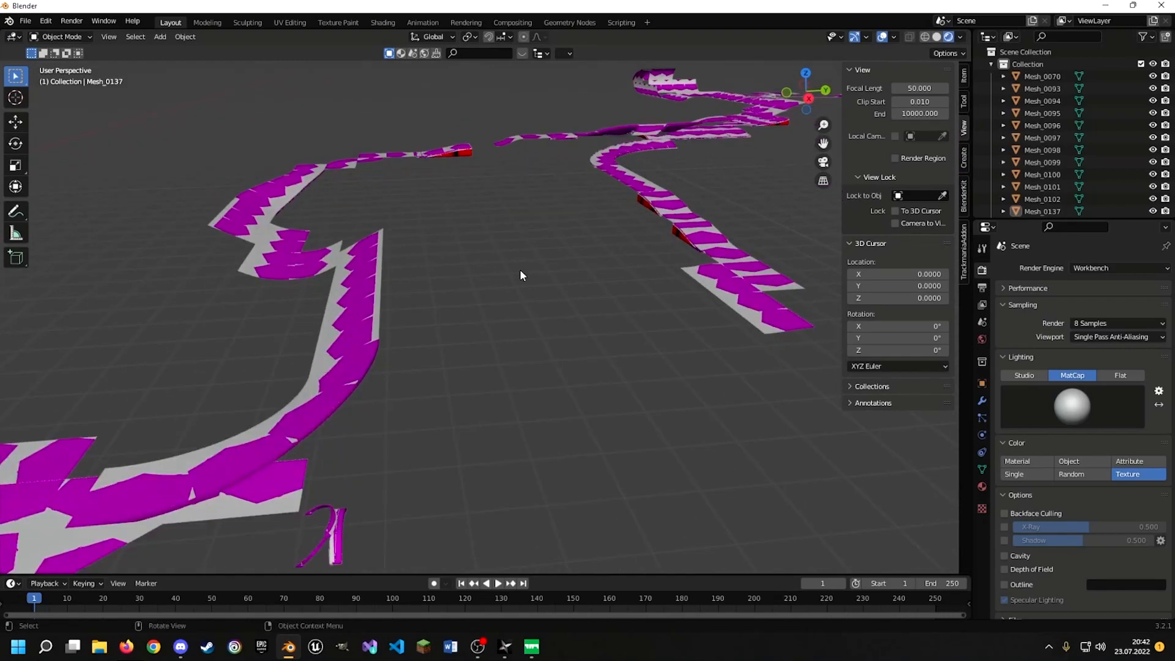
Start a new file from the General template
{"action": "left_click", "coordinate": [25, 21]}
{"action": "mouse_move", "coordinate": [27, 37]}
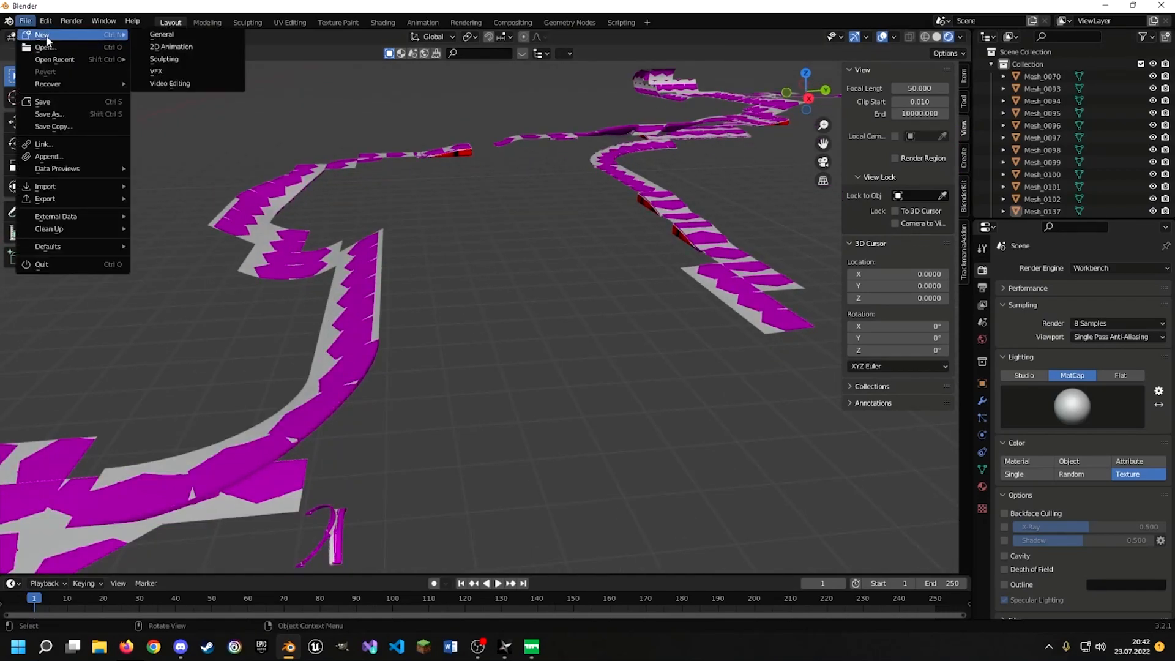
{"action": "left_click", "coordinate": [180, 35]}
{"action": "left_click", "coordinate": [626, 348]}
Add a cube mesh at the world origin and scale it up uniformly
{"action": "key", "text": "shift+a"}
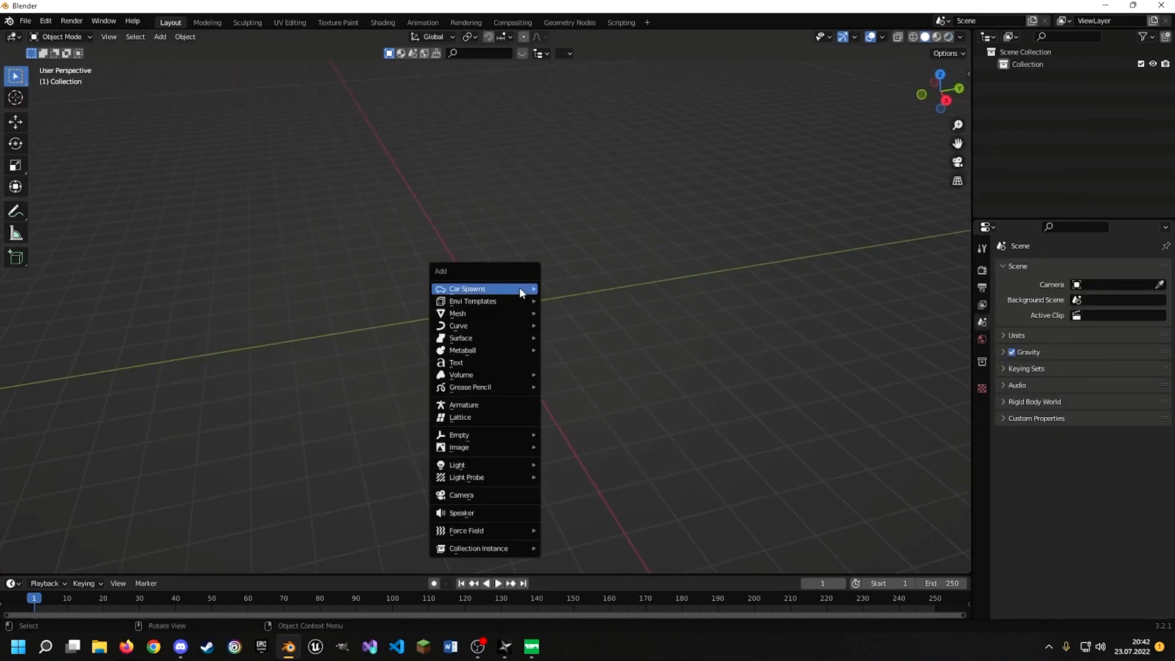
{"action": "mouse_move", "coordinate": [475, 301]}
{"action": "left_click", "coordinate": [580, 327]}
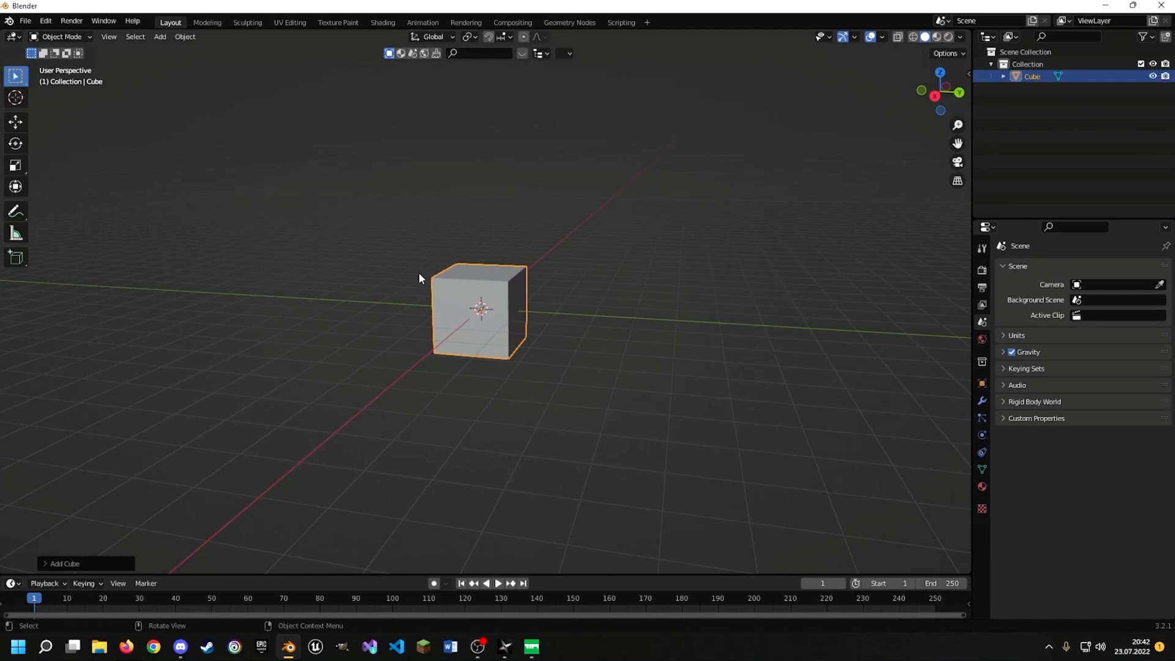
{"action": "middle_click_drag", "start_coordinate": [497, 293], "coordinate": [563, 265]}
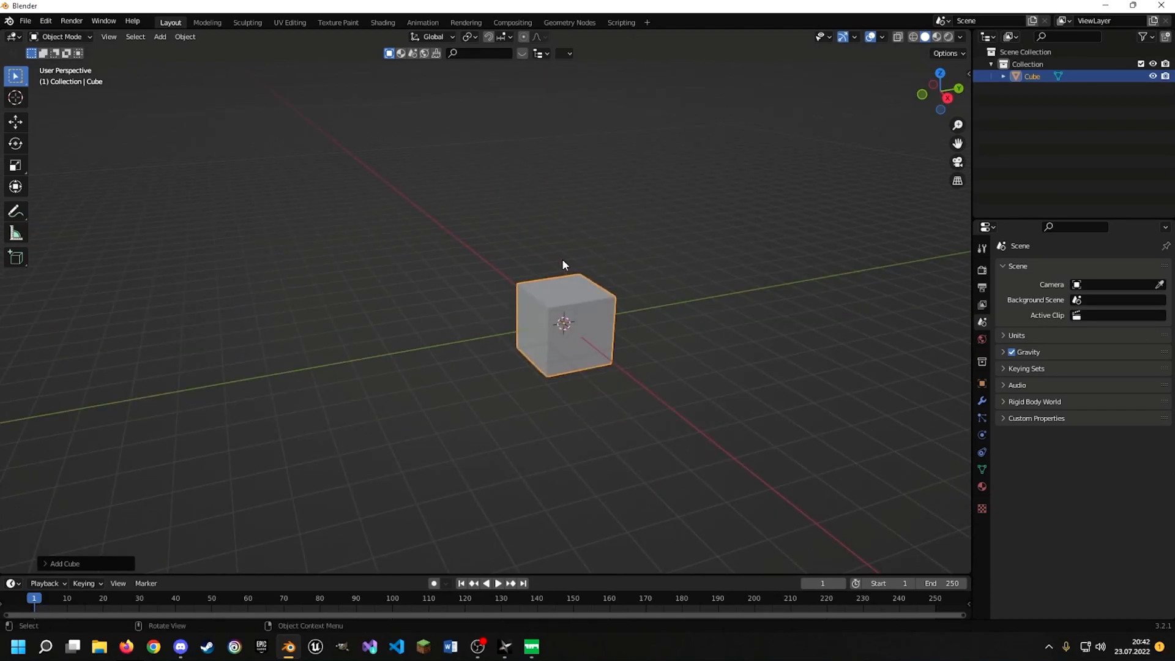
{"action": "middle_click_drag", "start_coordinate": [525, 258], "coordinate": [544, 272]}
{"action": "key", "text": "s"}
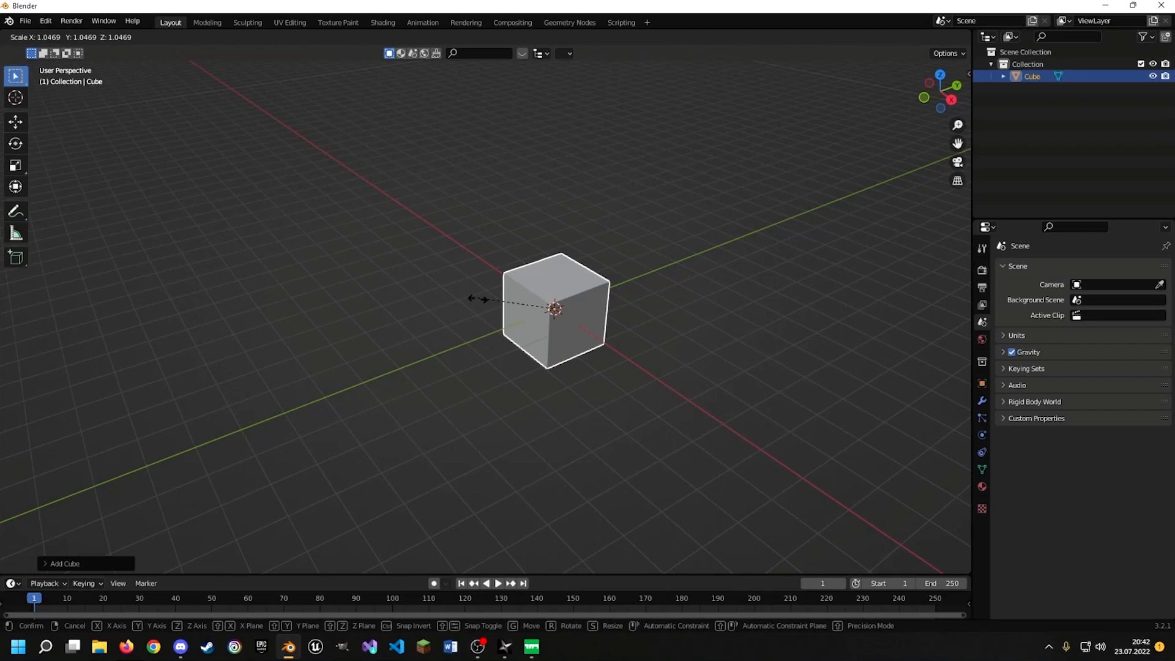
{"action": "left_click", "coordinate": [281, 215]}
{"action": "middle_click_drag", "start_coordinate": [518, 279], "coordinate": [505, 265]}
{"action": "scroll", "coordinate": [505, 266], "scroll_direction": "down", "scroll_amount": 2}
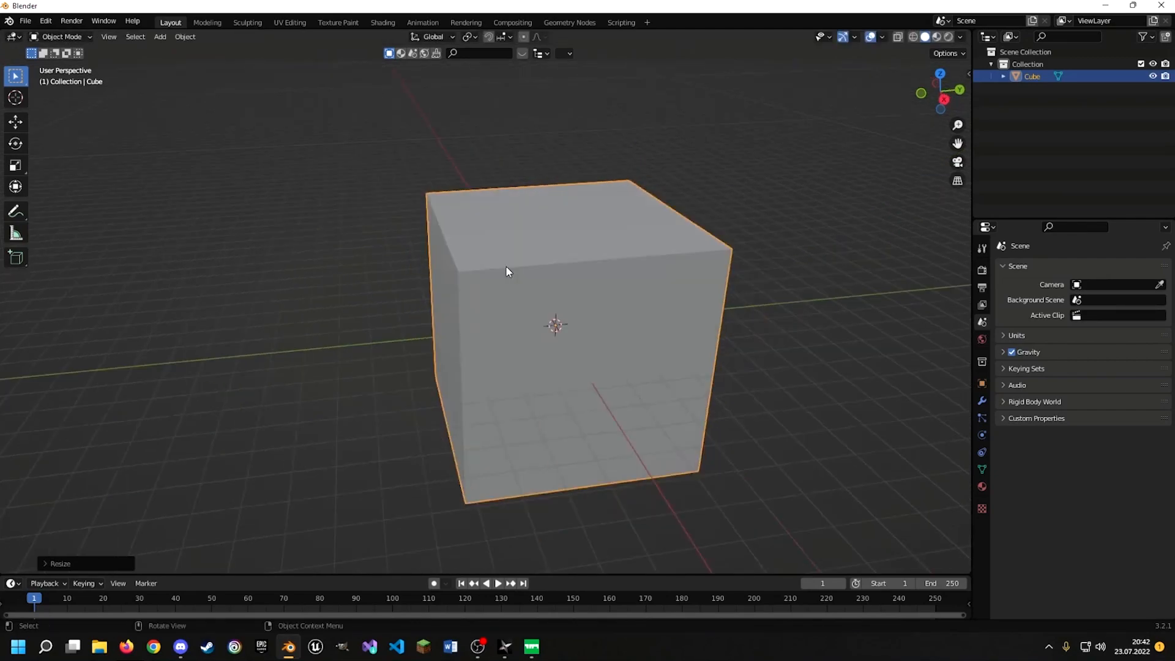
Switch to Trackmania and place a straight road item on the grass beside the half-circle curve
{"action": "left_click", "coordinate": [533, 650]}
{"action": "scroll", "coordinate": [492, 308], "scroll_direction": "down", "scroll_amount": 5}
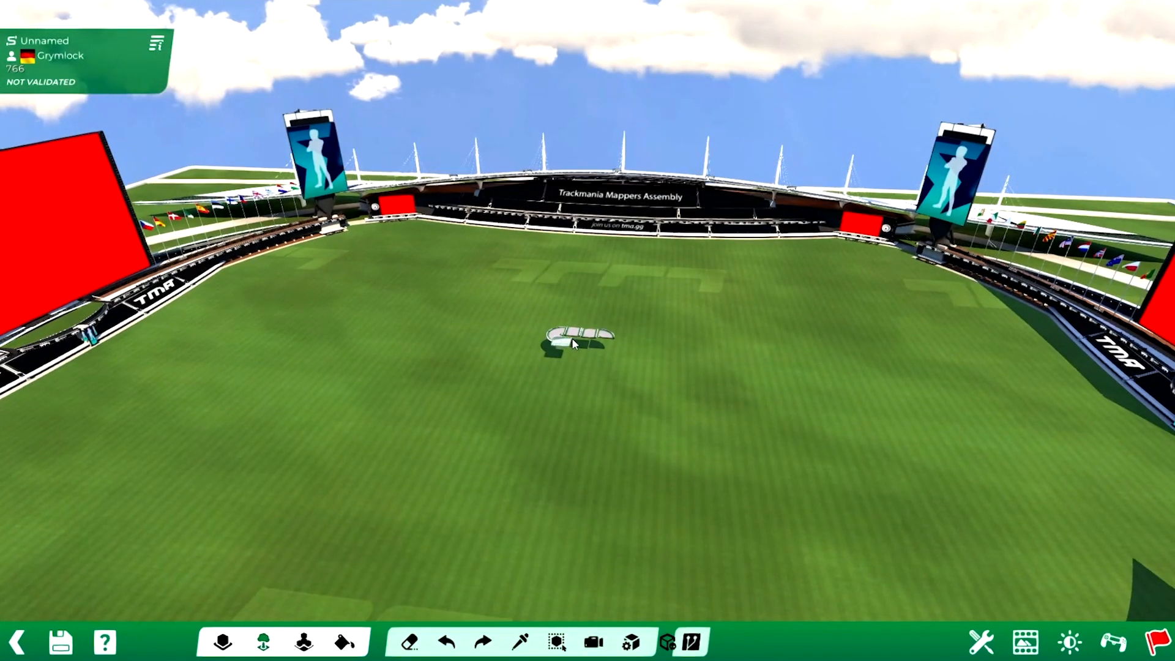
{"action": "scroll", "coordinate": [560, 344], "scroll_direction": "up", "scroll_amount": 5}
{"action": "left_click", "coordinate": [317, 367]}
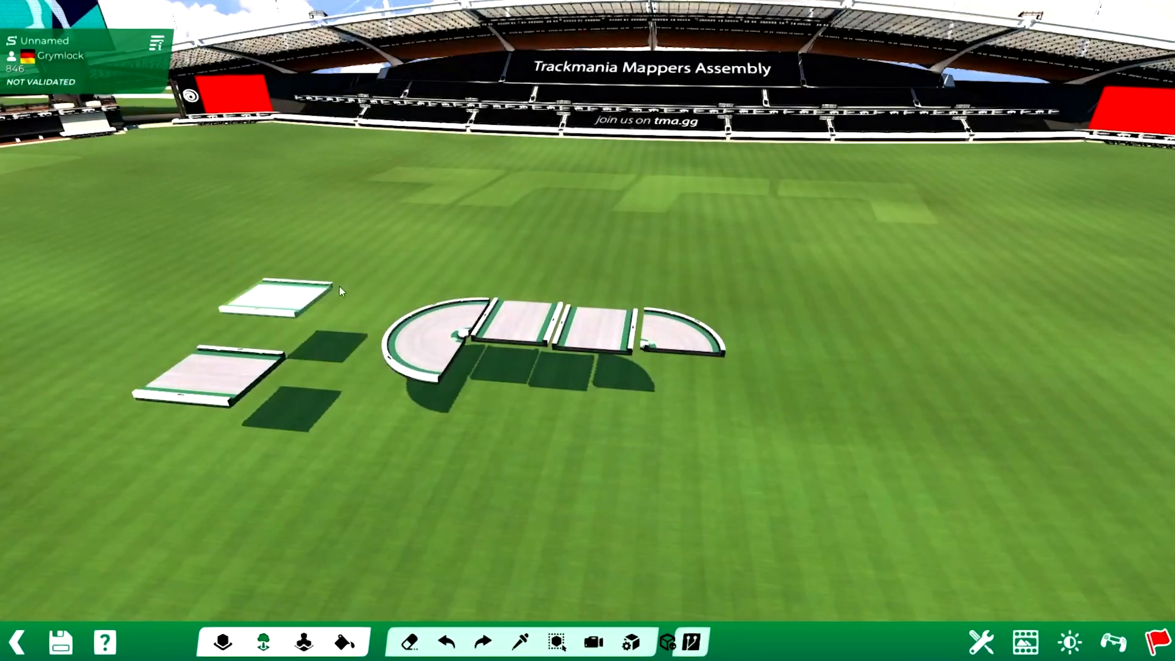
Open the single straight road piece beside the half-circle curve in the item editor
{"action": "right_click_drag", "start_coordinate": [426, 263], "coordinate": [344, 255], "text": "alt"}
{"action": "left_click_drag", "start_coordinate": [344, 254], "coordinate": [549, 275], "text": "alt"}
{"action": "scroll", "coordinate": [550, 275], "scroll_direction": "up", "scroll_amount": 3}
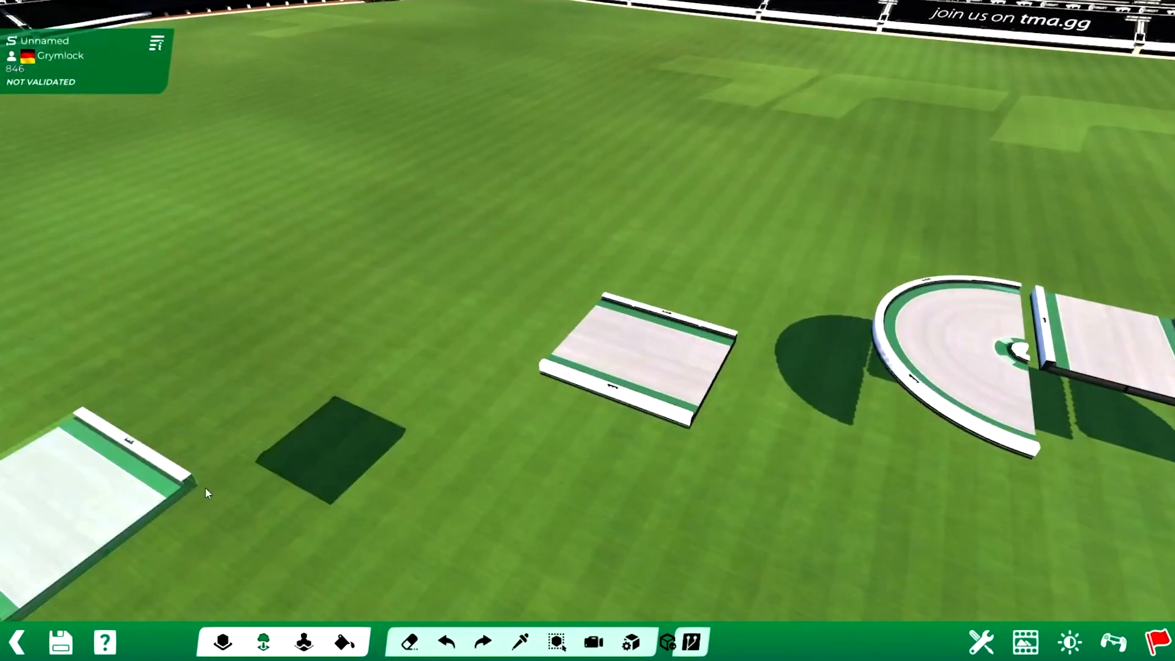
{"action": "left_click", "coordinate": [265, 633]}
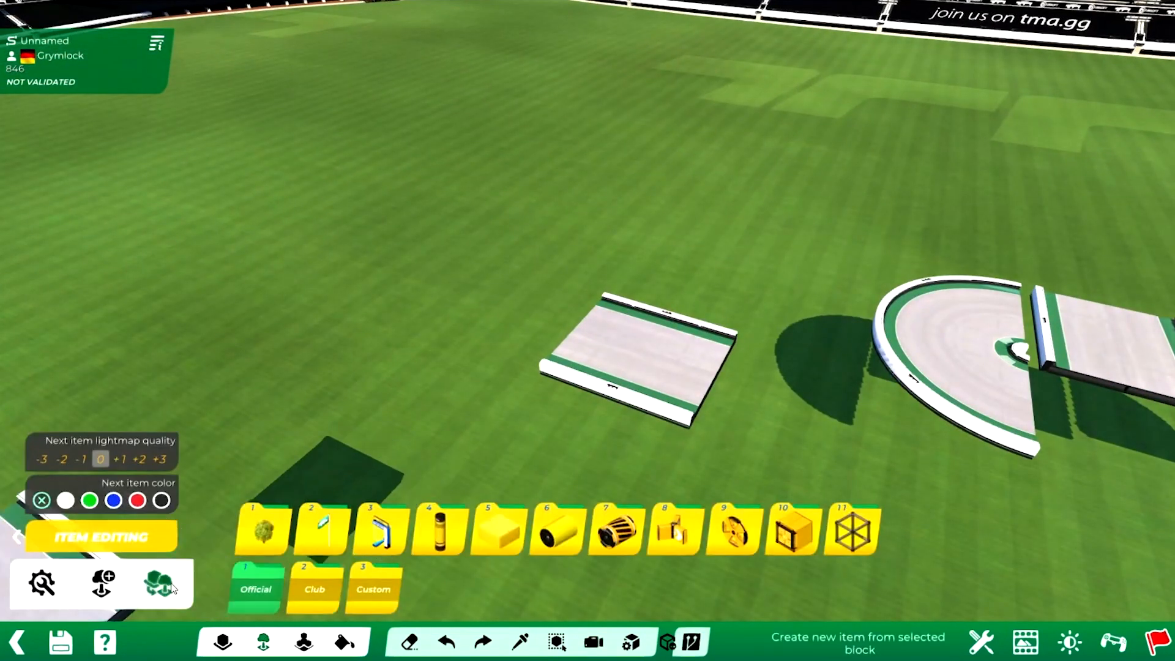
{"action": "left_click", "coordinate": [42, 584]}
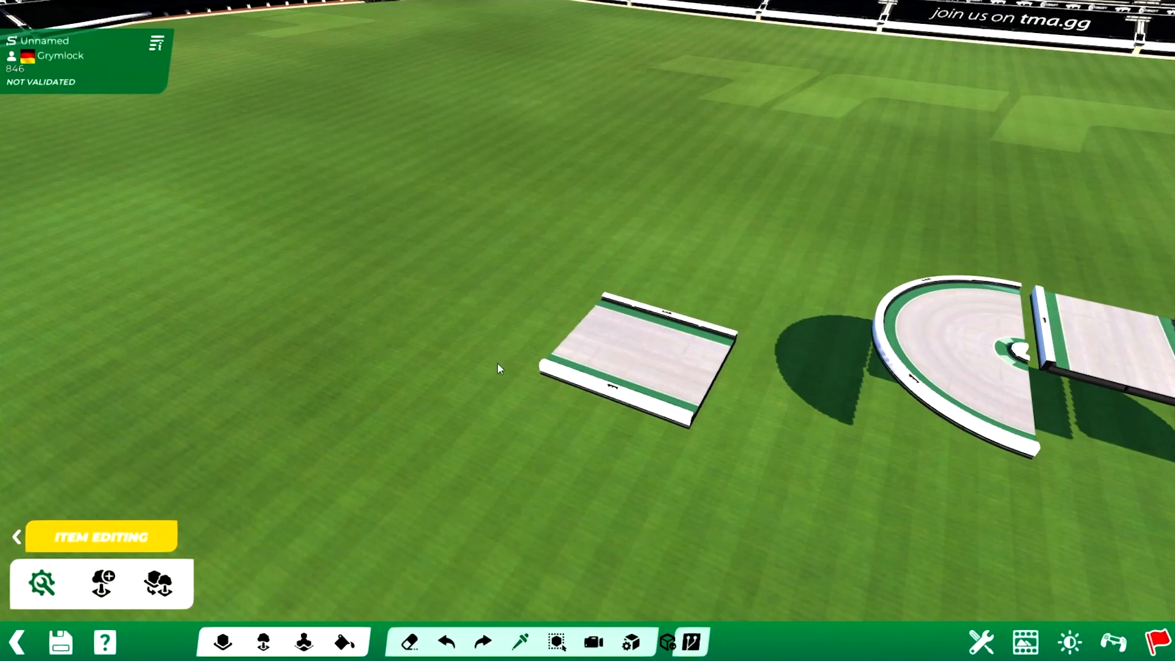
{"action": "left_click", "coordinate": [624, 362]}
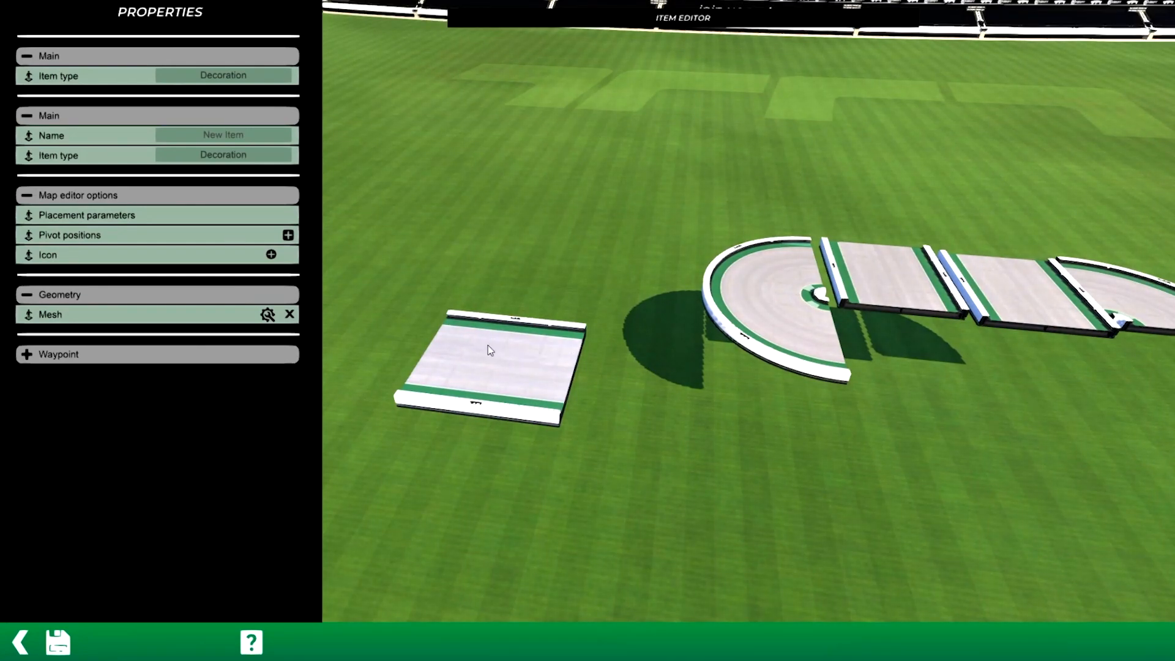
Leave the item editor without changes and return to the map to view the placed road items from several angles
{"action": "left_click", "coordinate": [20, 642]}
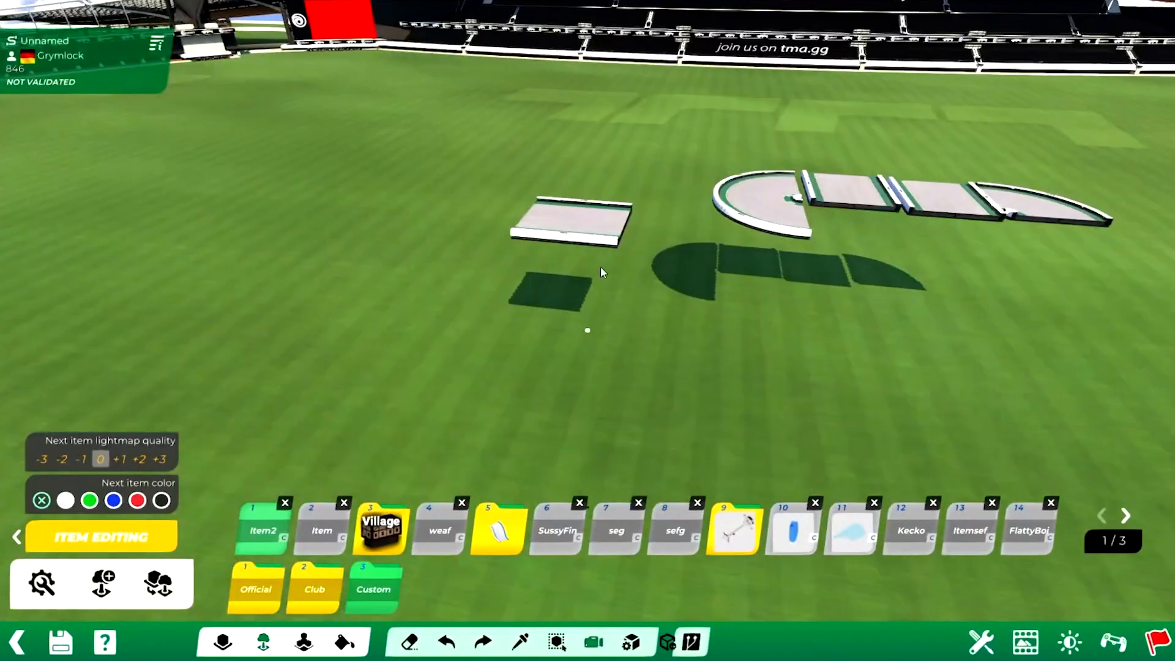
{"action": "right_click_drag", "start_coordinate": [747, 311], "coordinate": [781, 281], "text": "alt"}
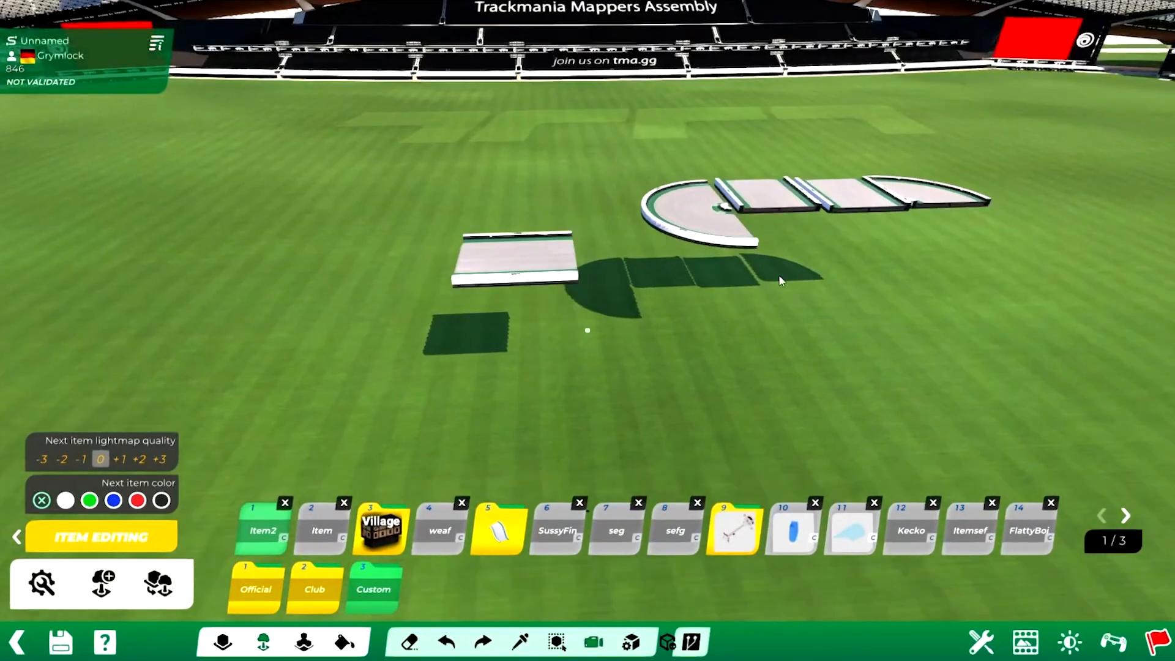
{"action": "left_click_drag", "start_coordinate": [782, 281], "coordinate": [763, 297], "text": "alt"}
{"action": "right_click_drag", "start_coordinate": [762, 297], "coordinate": [845, 285], "text": "alt"}
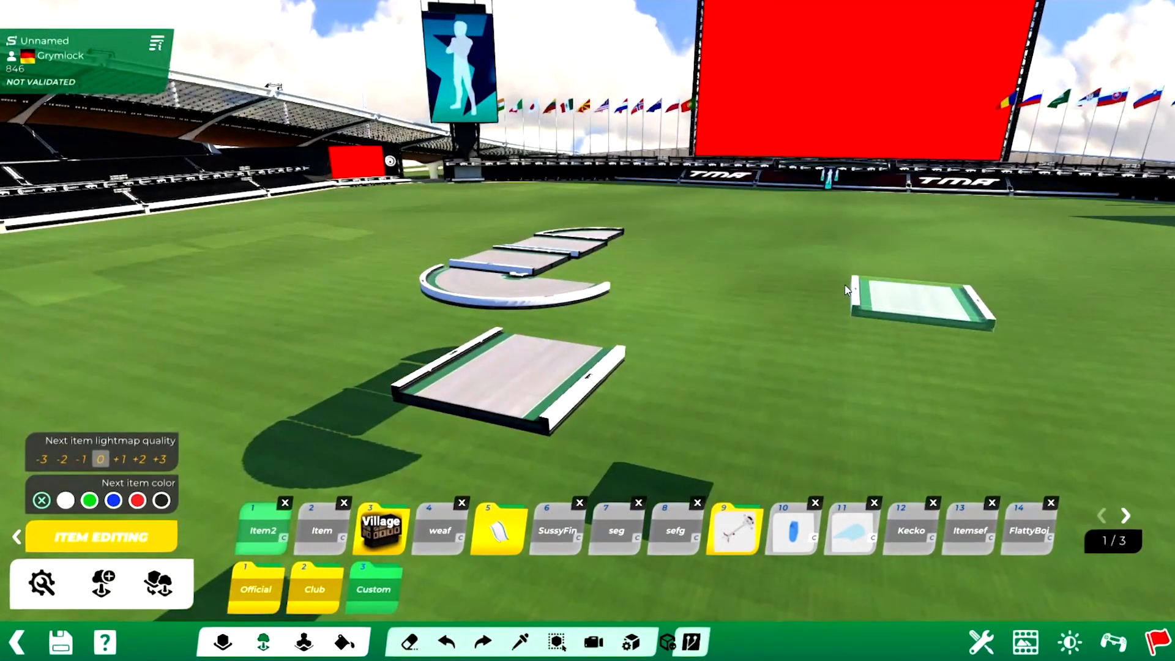
{"action": "right_click_drag", "start_coordinate": [761, 263], "coordinate": [570, 283], "text": "alt"}
Erase the separate straight road piece and the row of curve and straight road items from the map
{"action": "key", "text": "x"}
{"action": "left_click", "coordinate": [457, 281]}
{"action": "left_click", "coordinate": [591, 215]}
{"action": "left_click", "coordinate": [581, 197]}
{"action": "left_click", "coordinate": [631, 183]}
{"action": "left_click", "coordinate": [703, 167]}
{"action": "left_click", "coordinate": [737, 154]}
{"action": "key", "text": "x"}
Minimize Trackmania, check the cube in Blender from another angle, and minimize Blender to reach the desktop
{"action": "left_click", "coordinate": [1094, 13]}
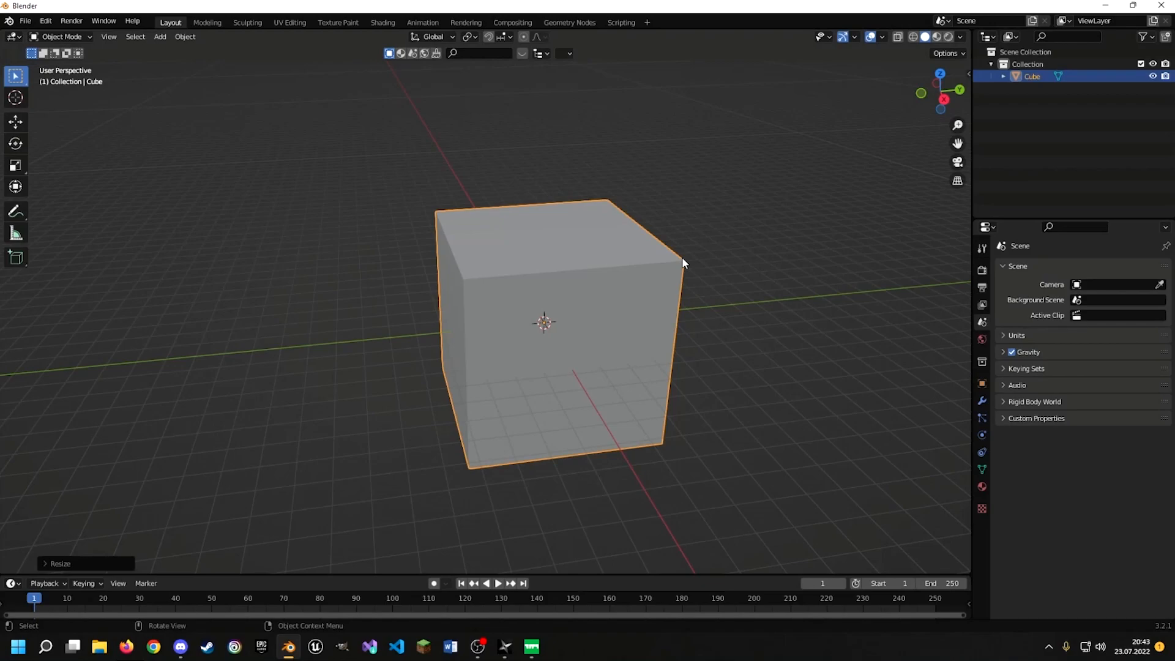
{"action": "middle_click_drag", "start_coordinate": [638, 264], "coordinate": [575, 227]}
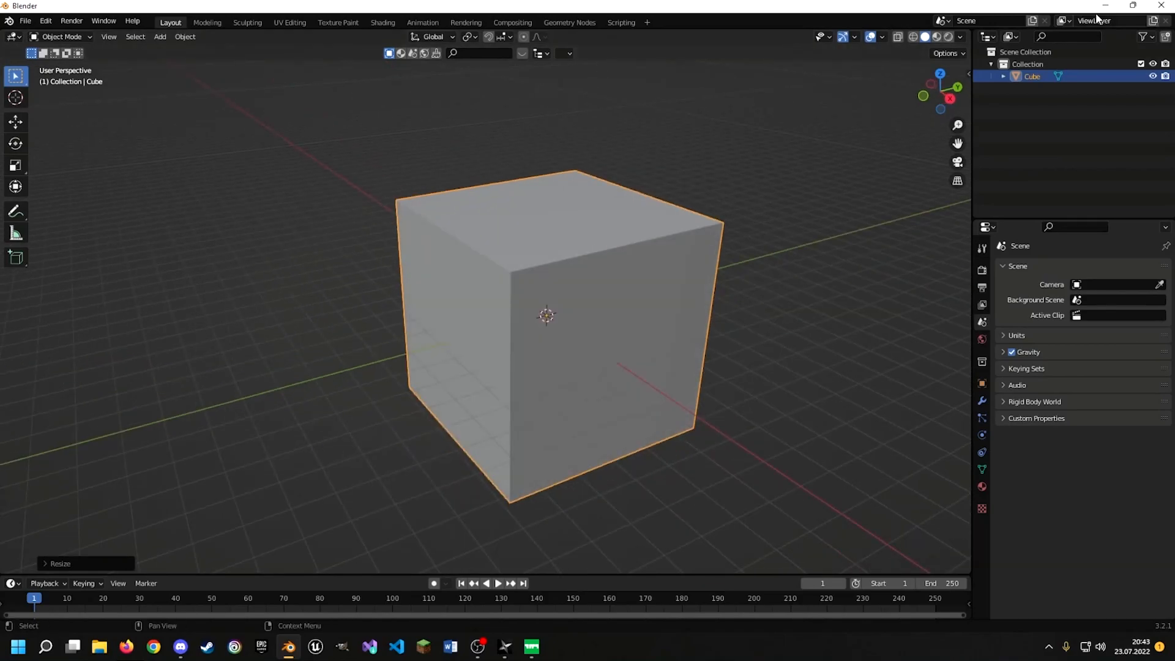
{"action": "left_click", "coordinate": [1095, 6]}
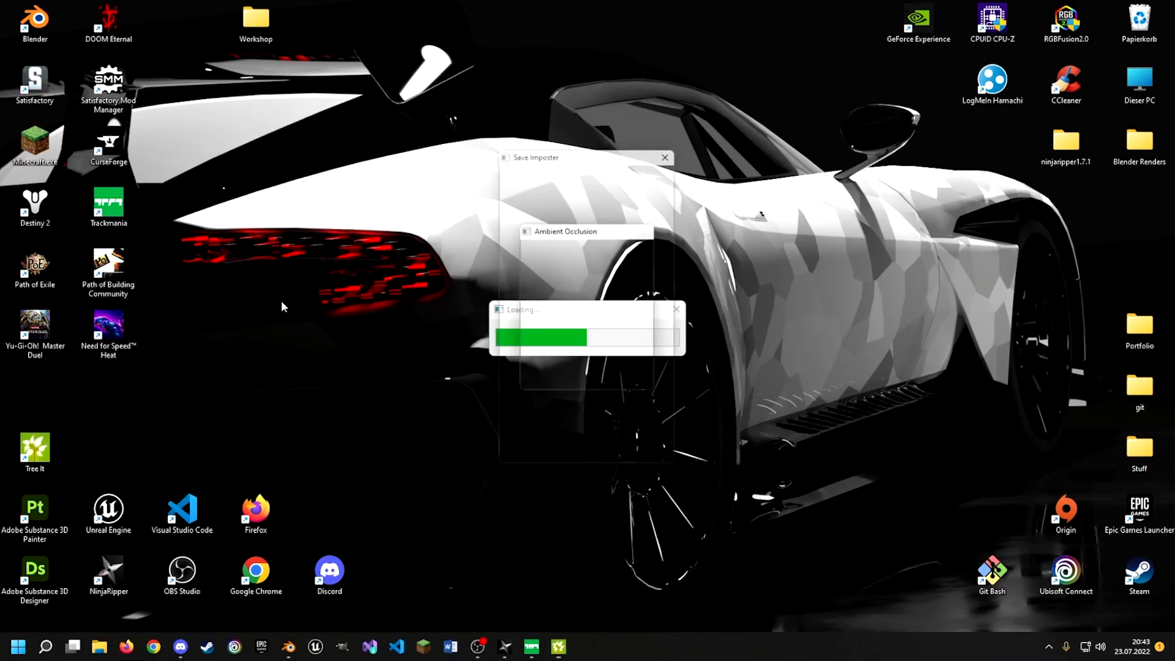
Switch to Google Chrome and search Google for "tree it"
{"action": "left_click", "coordinate": [154, 646]}
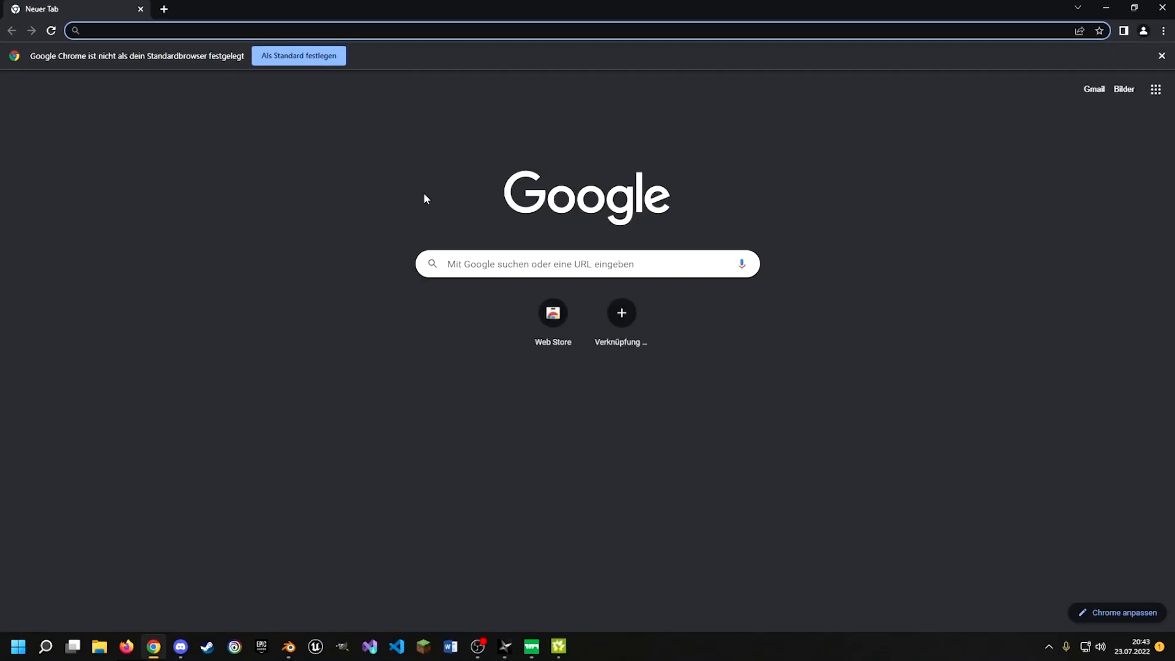
{"action": "left_click", "coordinate": [482, 261]}
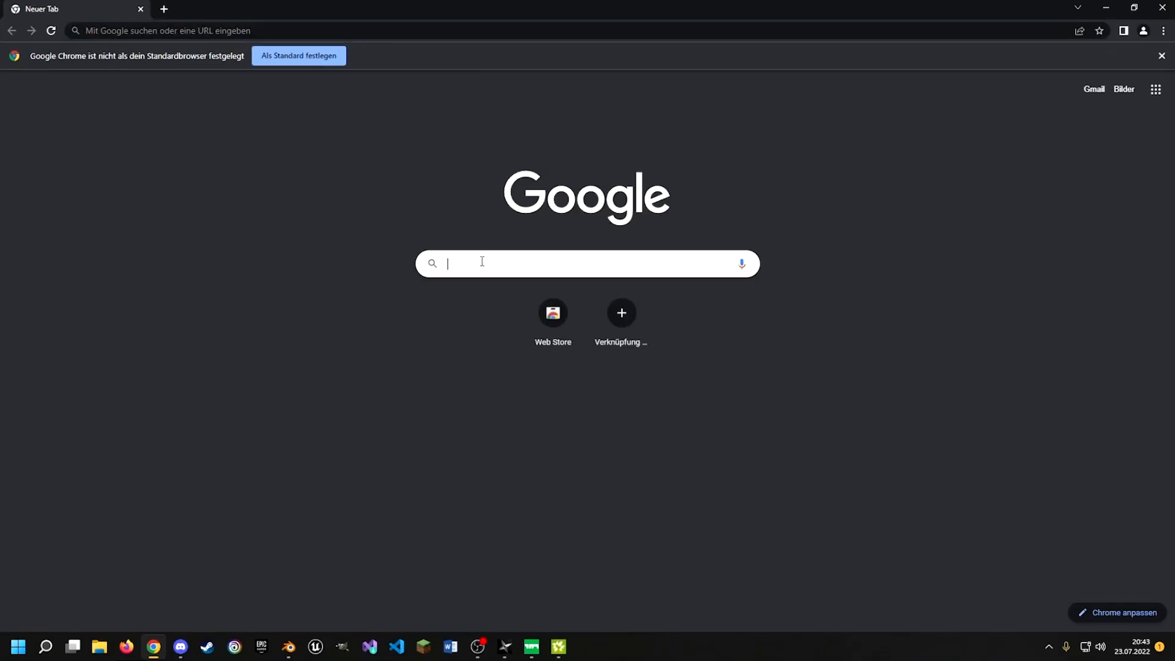
{"action": "type", "text": "trrr"}
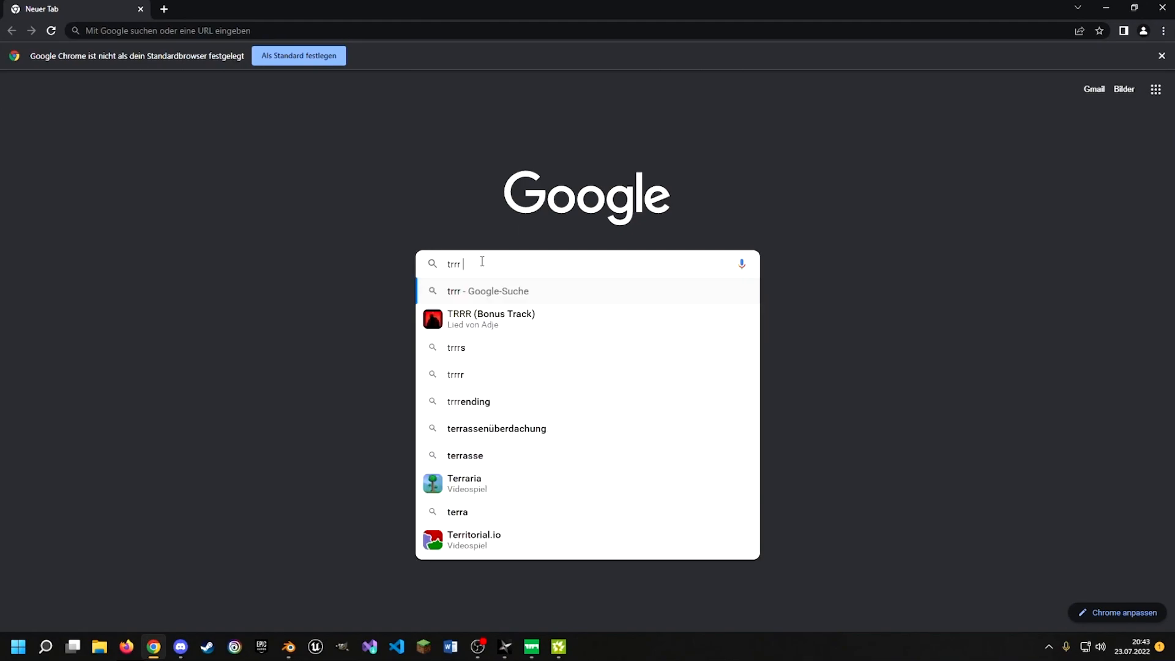
{"action": "key", "text": "BackSpace"}
{"action": "type", "text": "ee oit"}
{"action": "key", "text": "BackSpace"}
{"action": "key", "text": "BackSpace"}
{"action": "key", "text": "BackSpace"}
{"action": "type", "text": "it"}
{"action": "key", "text": "Return"}
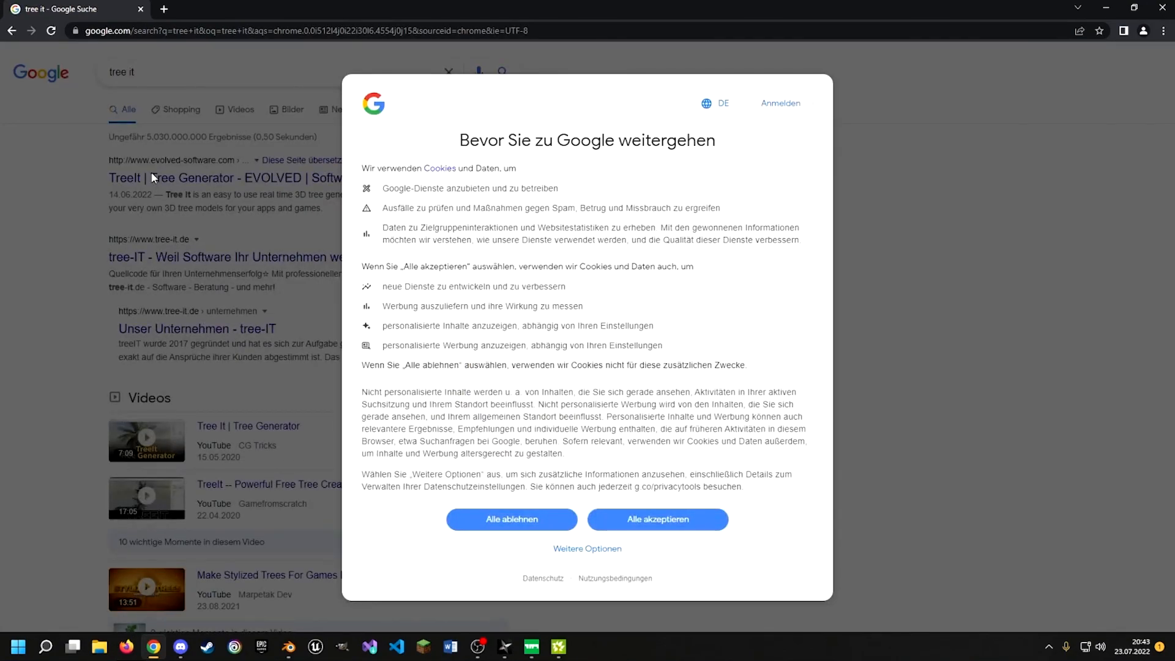
Accept Google's cookie notice to view the search results, and close the browser tab
{"action": "left_click", "coordinate": [630, 526]}
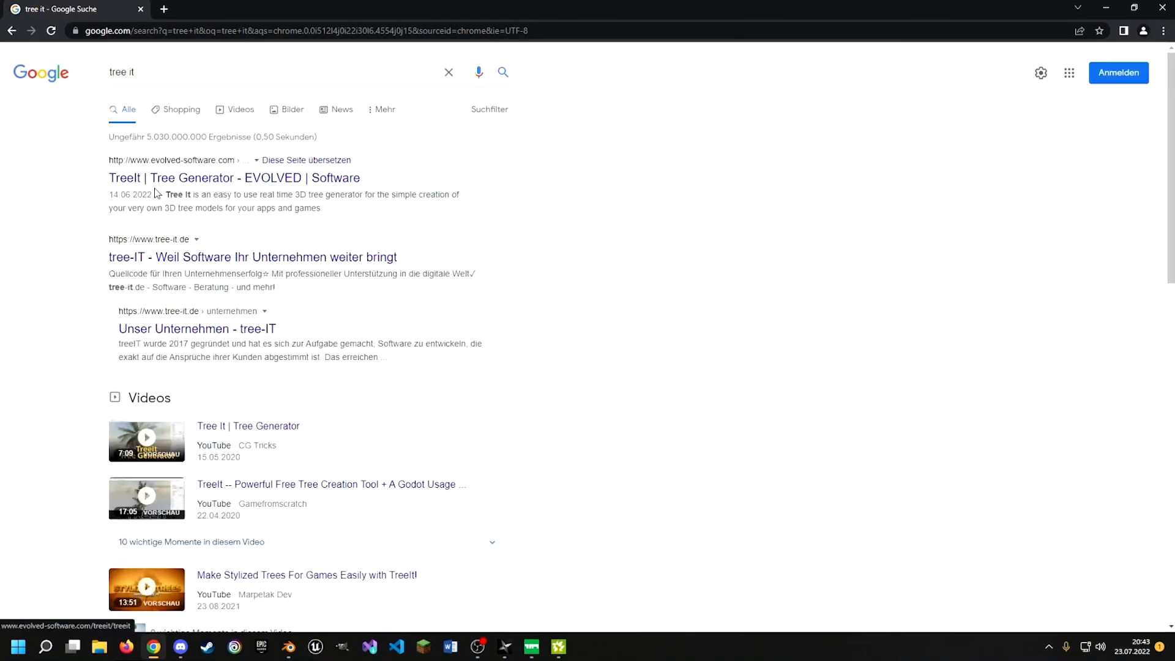
{"action": "left_click", "coordinate": [140, 9]}
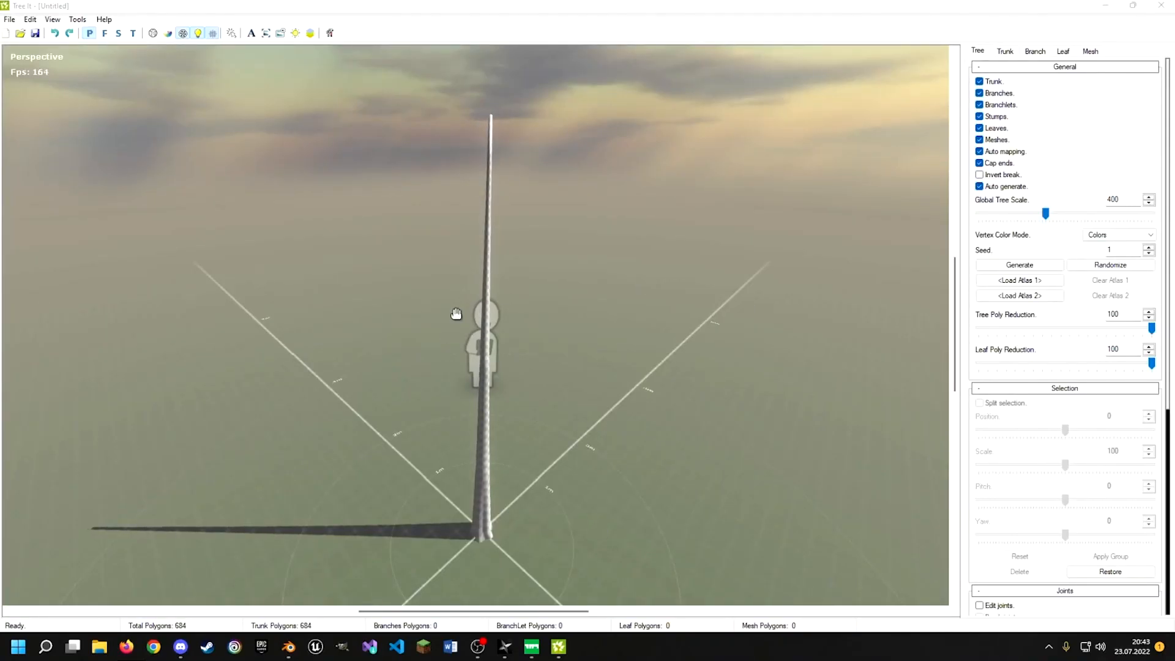
Switch to Tree It and examine the default trunk from several angles, along with the available tools and branch settings
{"action": "left_click_drag", "start_coordinate": [647, 320], "coordinate": [703, 160]}
{"action": "left_click_drag", "start_coordinate": [703, 202], "coordinate": [795, 159]}
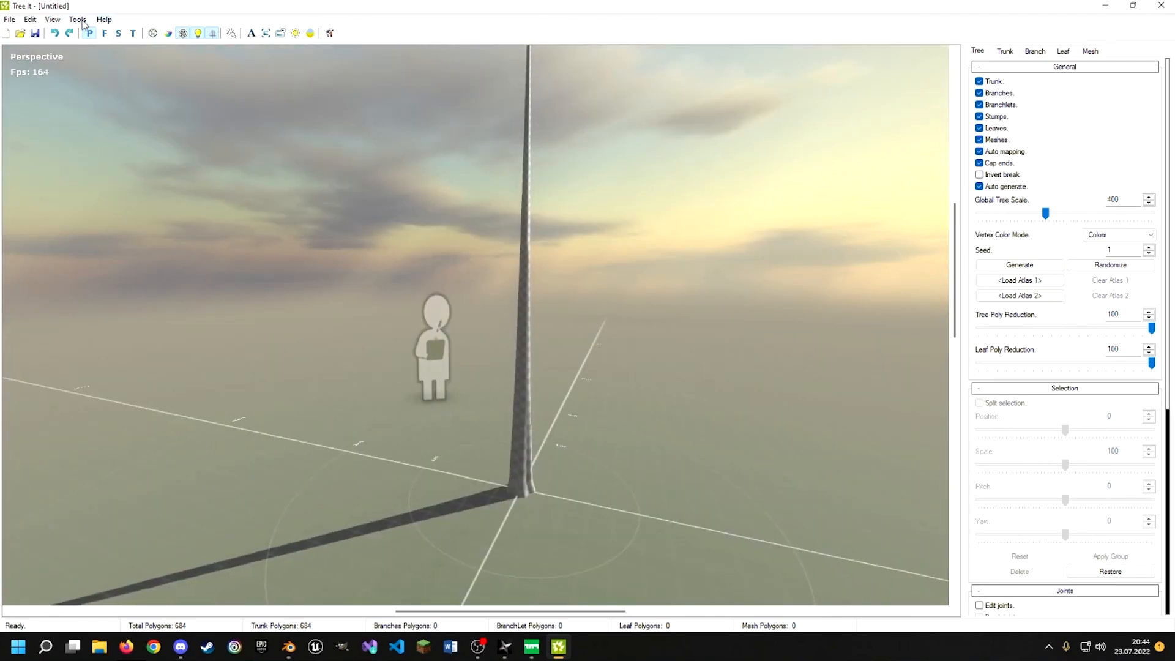
{"action": "left_click", "coordinate": [77, 19]}
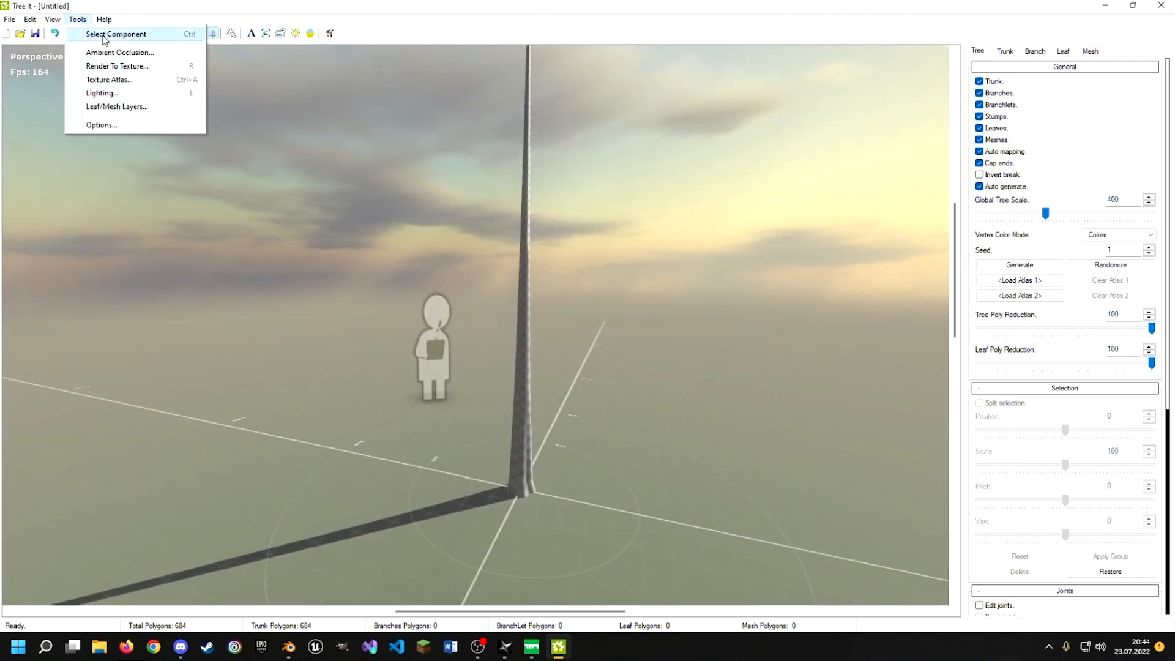
{"action": "left_click", "coordinate": [498, 227]}
{"action": "left_click_drag", "start_coordinate": [614, 215], "coordinate": [685, 196]}
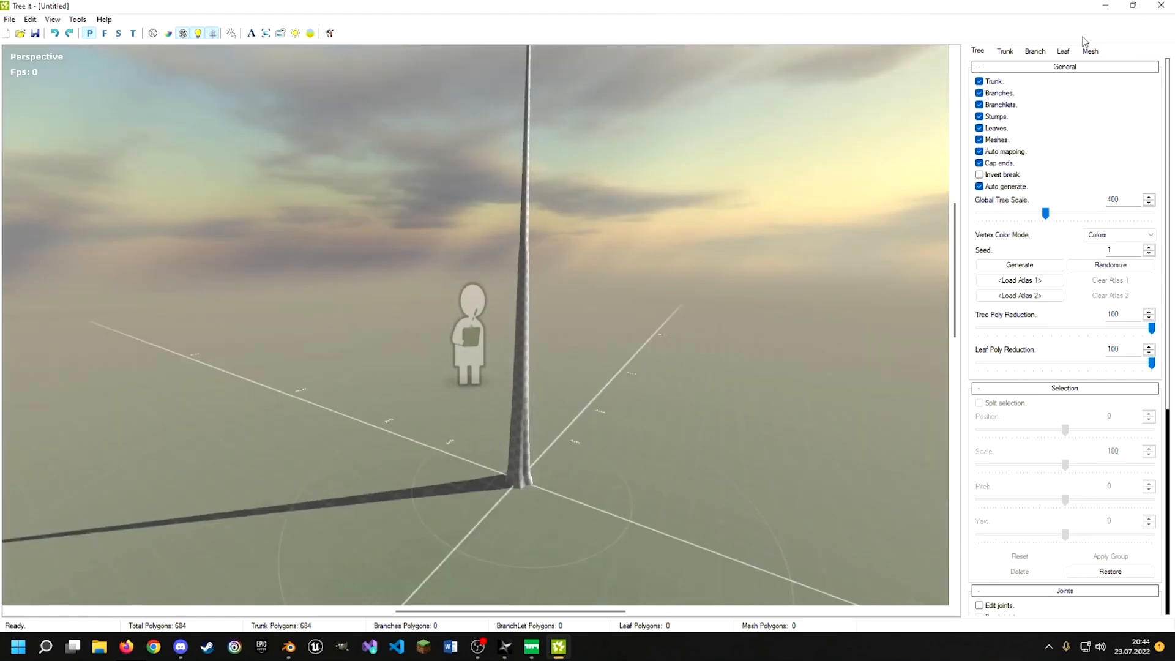
{"action": "left_click", "coordinate": [1041, 52]}
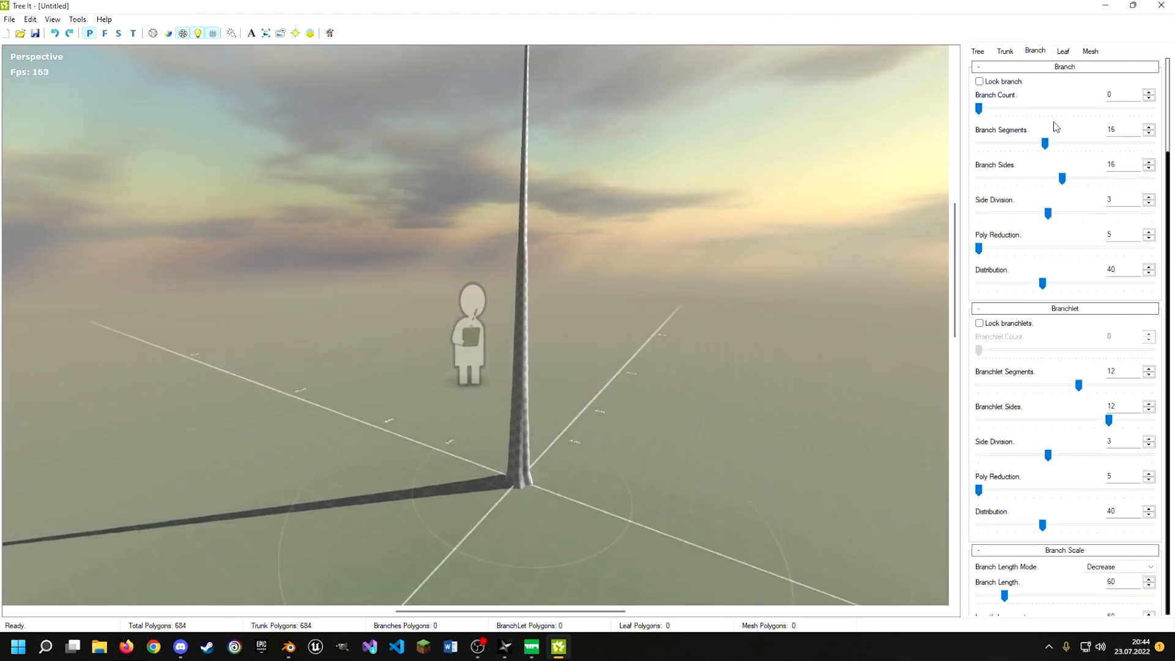
{"action": "left_click_drag", "start_coordinate": [867, 190], "coordinate": [691, 259]}
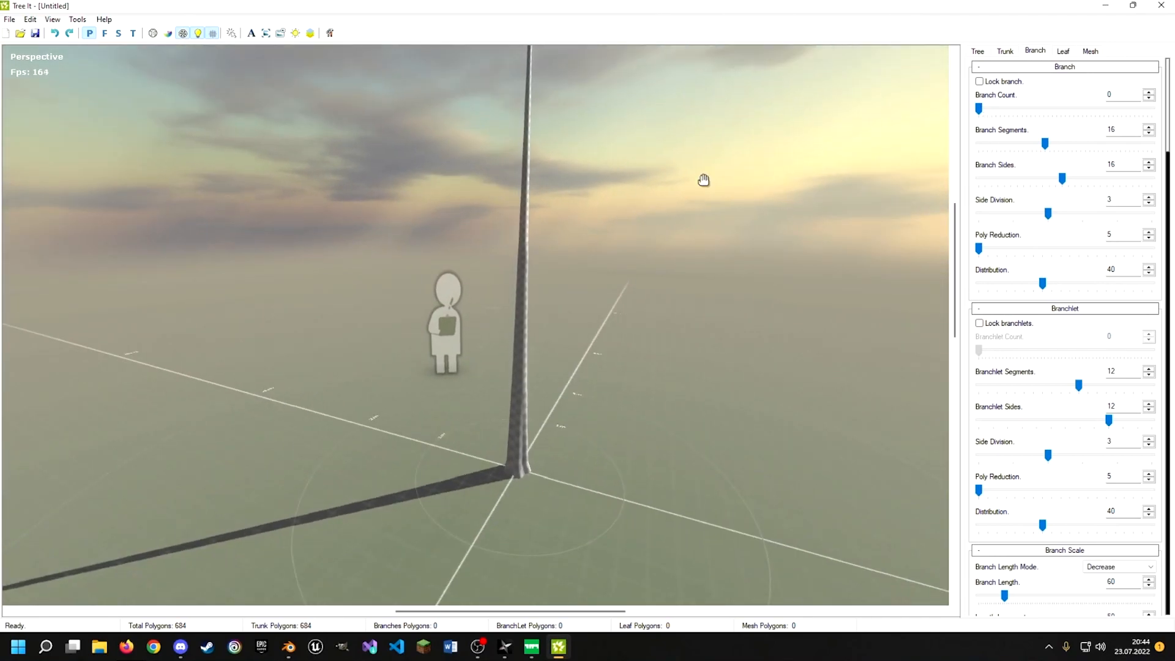
{"action": "left_click_drag", "start_coordinate": [654, 199], "coordinate": [359, 144]}
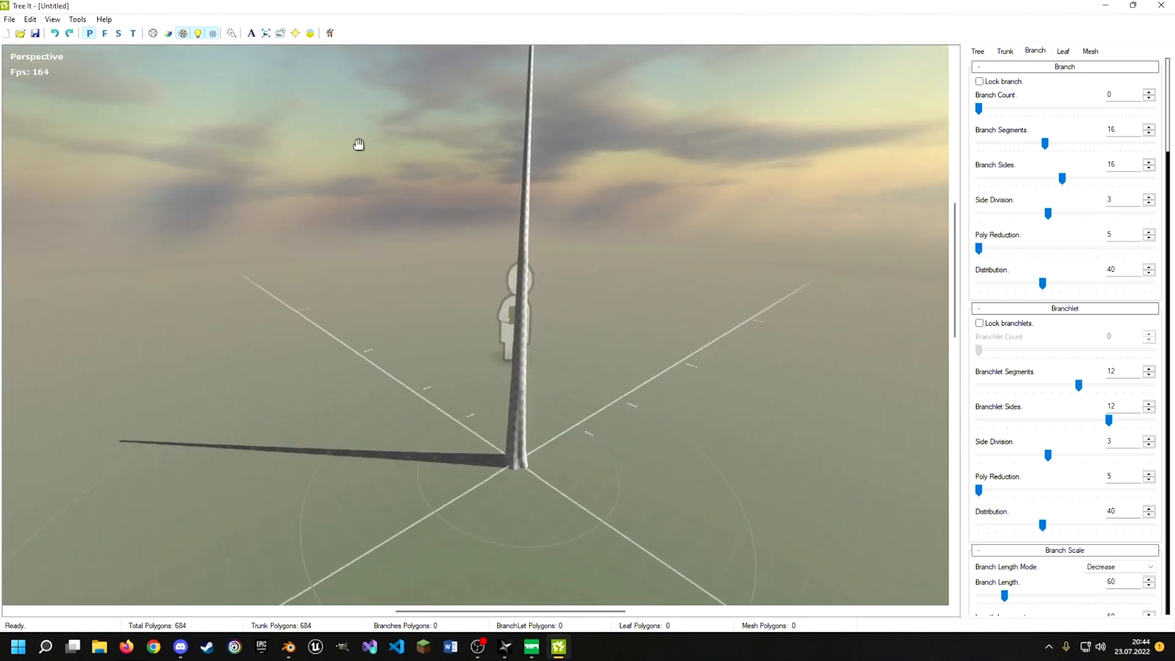
Open the sample tree file date palm.tre from the date palm folder
{"action": "left_click", "coordinate": [29, 20]}
{"action": "mouse_move", "coordinate": [9, 19]}
{"action": "left_click", "coordinate": [32, 68]}
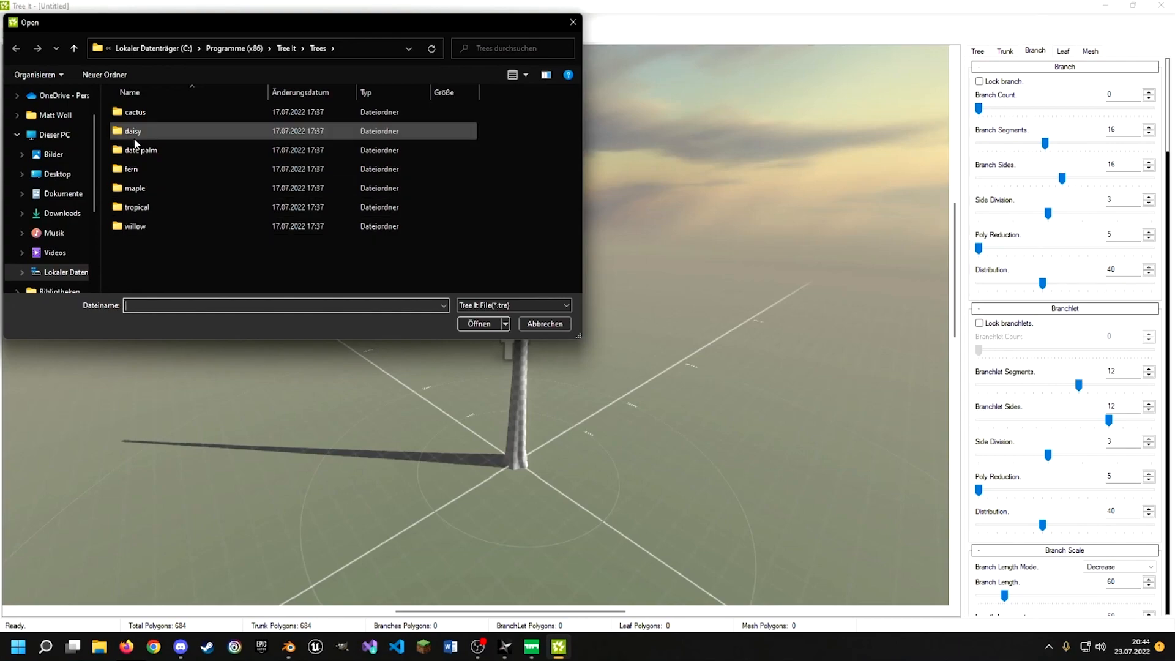
{"action": "left_click", "coordinate": [140, 154]}
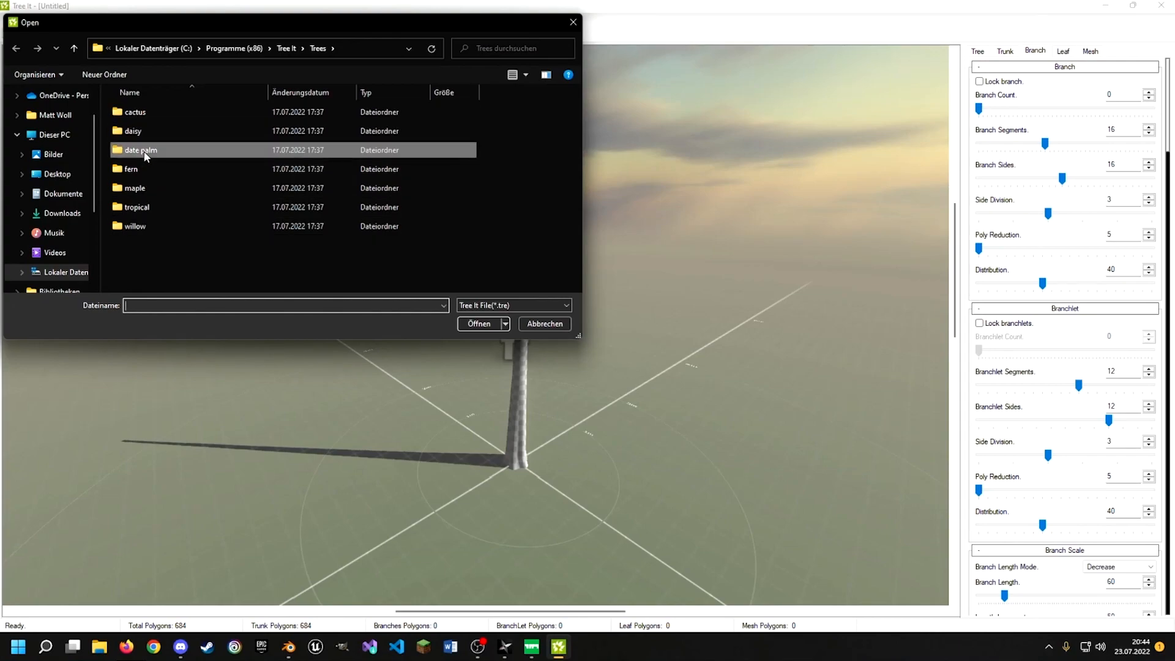
{"action": "double_click", "coordinate": [144, 154]}
{"action": "left_click", "coordinate": [147, 131]}
{"action": "left_click", "coordinate": [490, 324]}
Examine the date palm model from several angles and review its trunk parameters
{"action": "left_click_drag", "start_coordinate": [576, 309], "coordinate": [518, 491]}
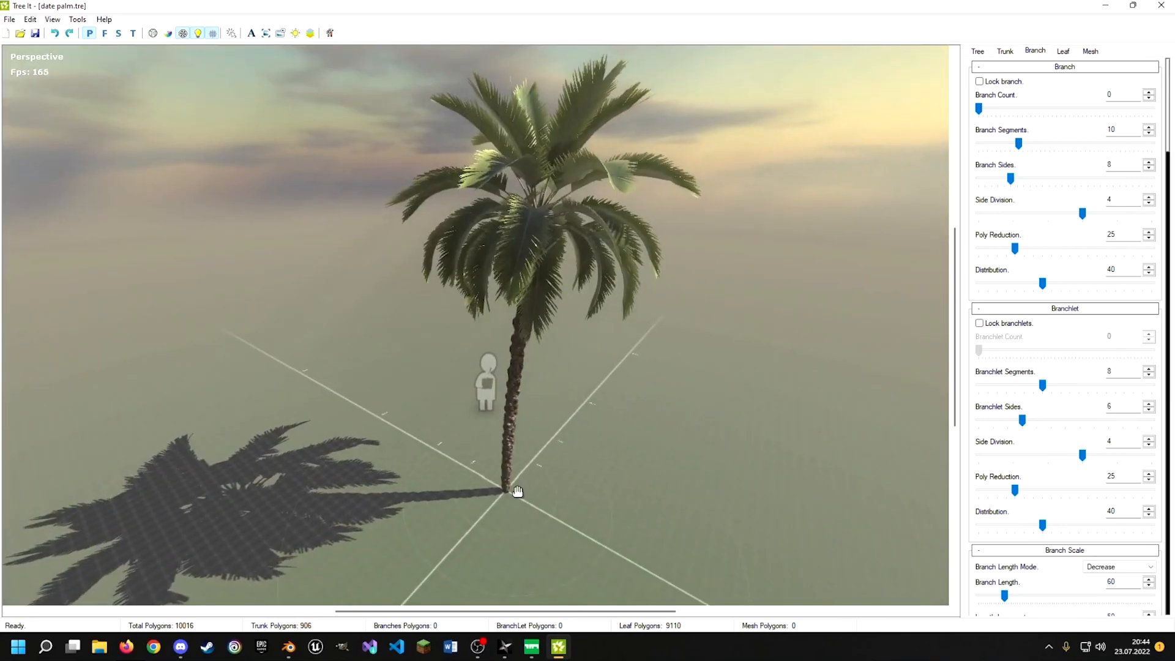
{"action": "left_click_drag", "start_coordinate": [581, 459], "coordinate": [453, 367]}
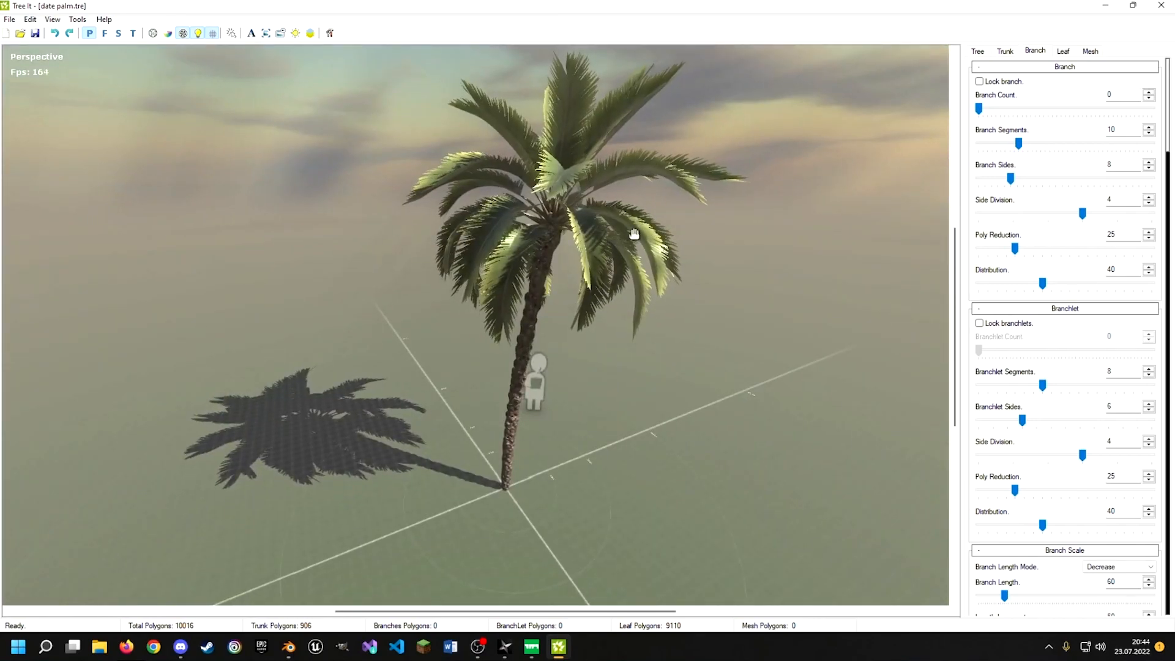
{"action": "left_click", "coordinate": [1005, 51]}
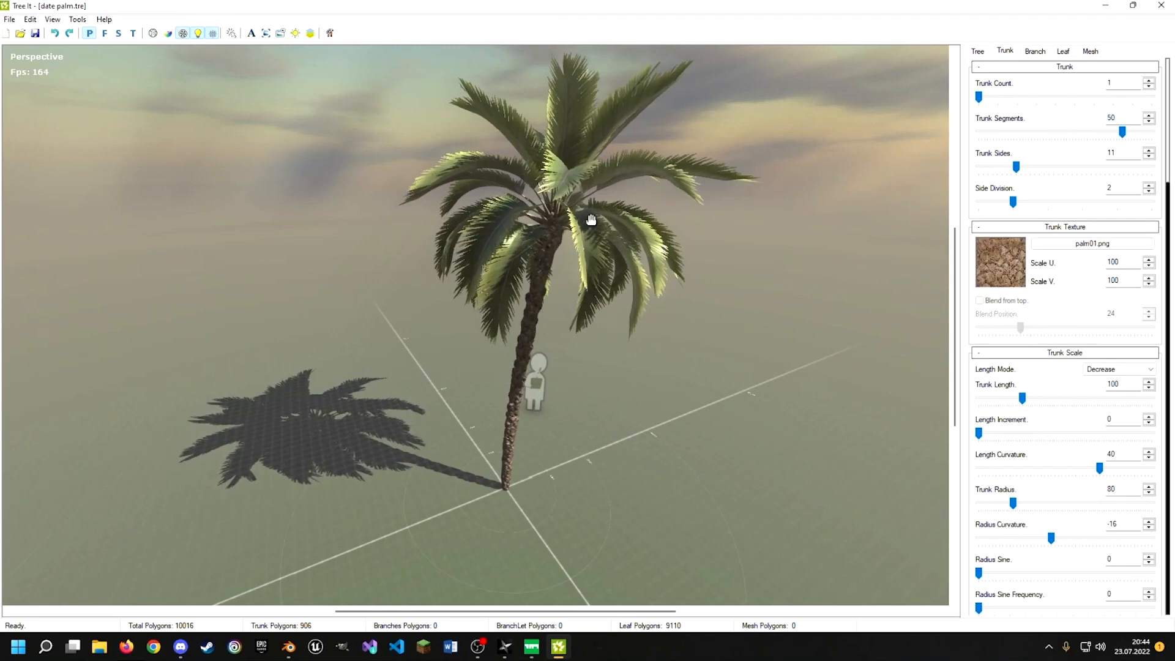
{"action": "scroll", "coordinate": [1016, 485], "scroll_direction": "down", "scroll_amount": 2}
{"action": "scroll", "coordinate": [1016, 485], "scroll_direction": "down", "scroll_amount": 5}
{"action": "scroll", "coordinate": [1058, 166], "scroll_direction": "up", "scroll_amount": 7}
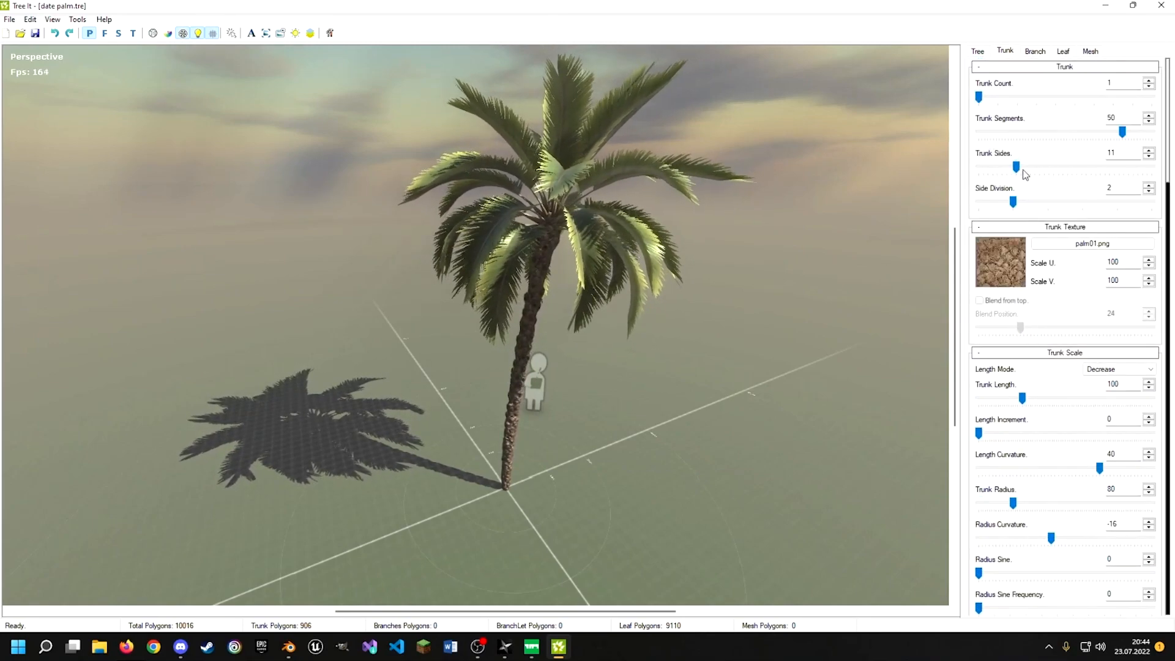
{"action": "scroll", "coordinate": [1024, 436], "scroll_direction": "down", "scroll_amount": 2}
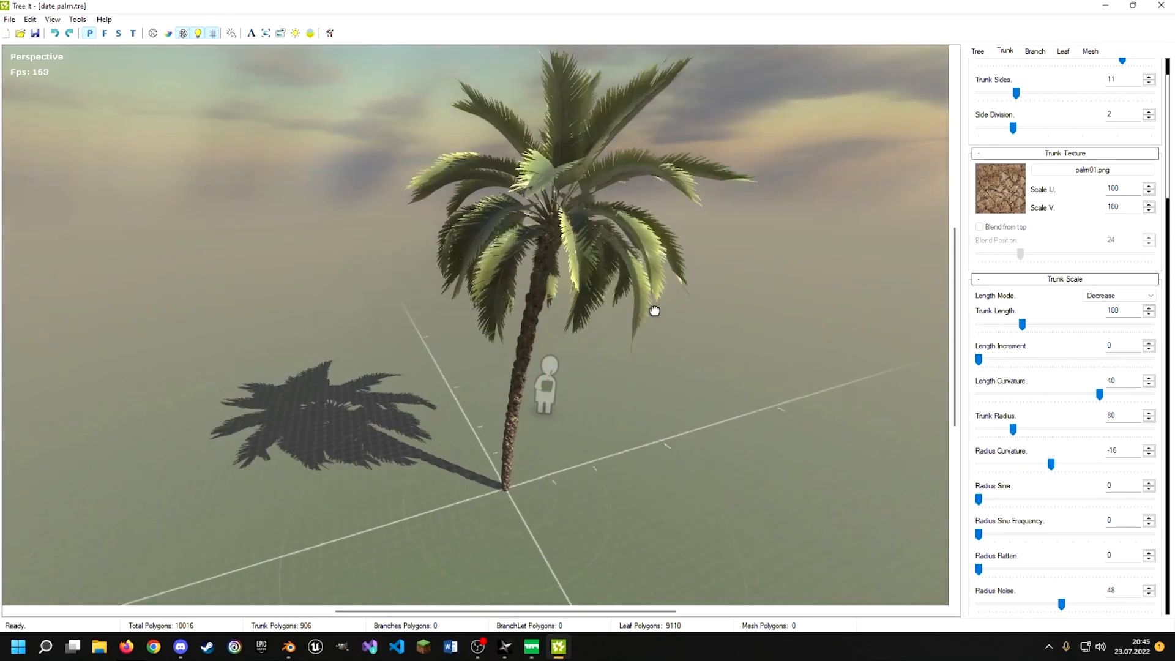
Review the date palm's branch and branchlet parameters while viewing the crown from different angles
{"action": "left_click", "coordinate": [1036, 51]}
{"action": "left_click_drag", "start_coordinate": [563, 197], "coordinate": [602, 156]}
{"action": "left_click_drag", "start_coordinate": [553, 233], "coordinate": [945, 156]}
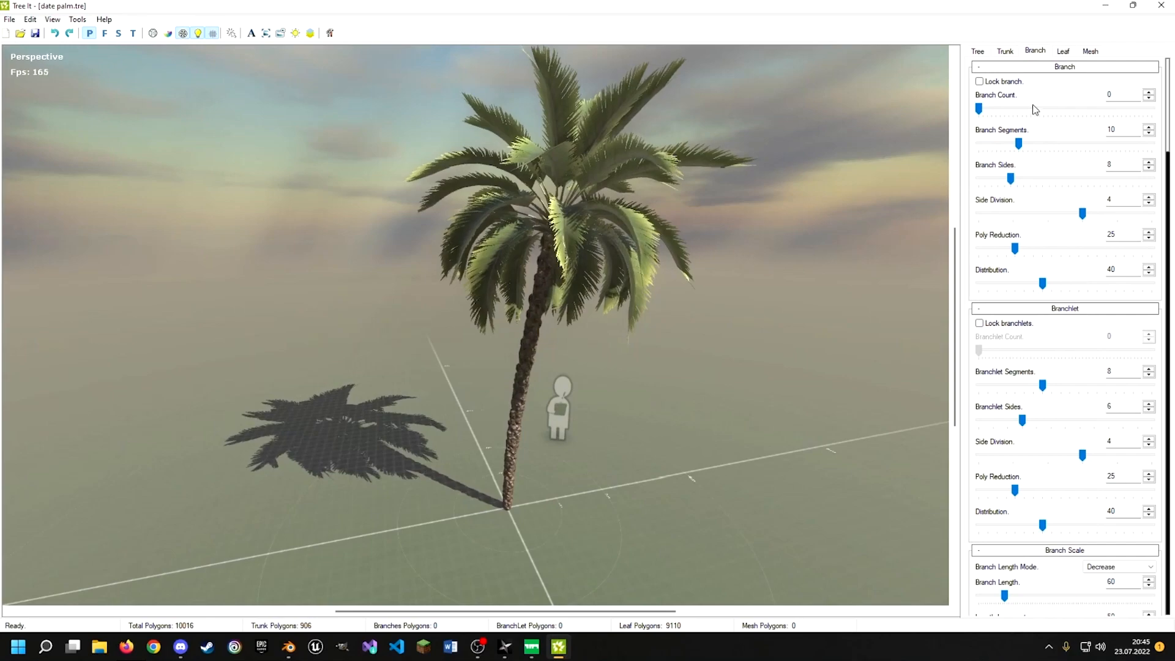
{"action": "mouse_move", "coordinate": [979, 109]}
{"action": "left_mouse_down"}
{"action": "mouse_move", "coordinate": [1051, 109]}
{"action": "mouse_move", "coordinate": [978, 110]}
{"action": "left_mouse_up"}
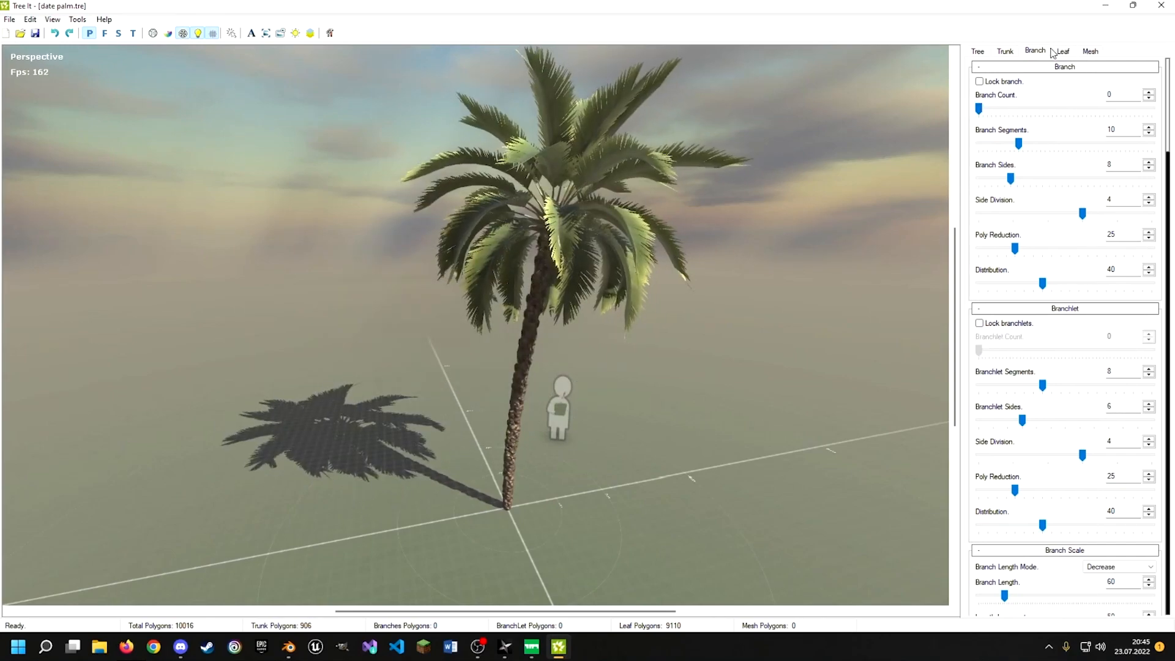
{"action": "scroll", "coordinate": [1050, 390], "scroll_direction": "down", "scroll_amount": 1}
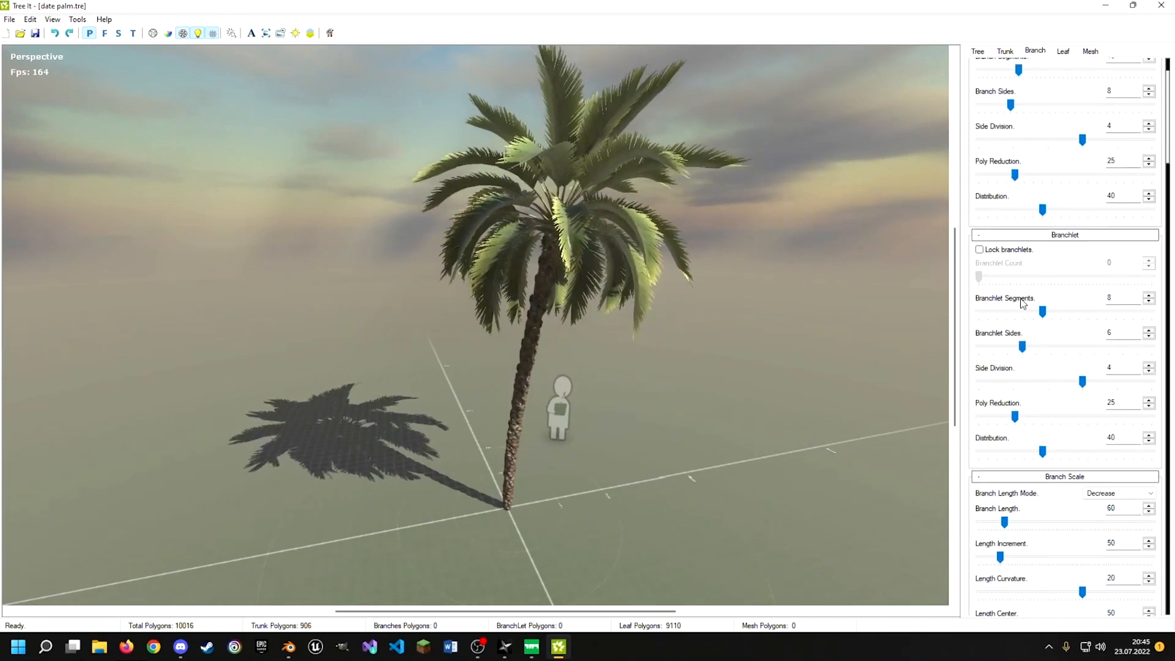
{"action": "left_click_drag", "start_coordinate": [679, 301], "coordinate": [804, 182]}
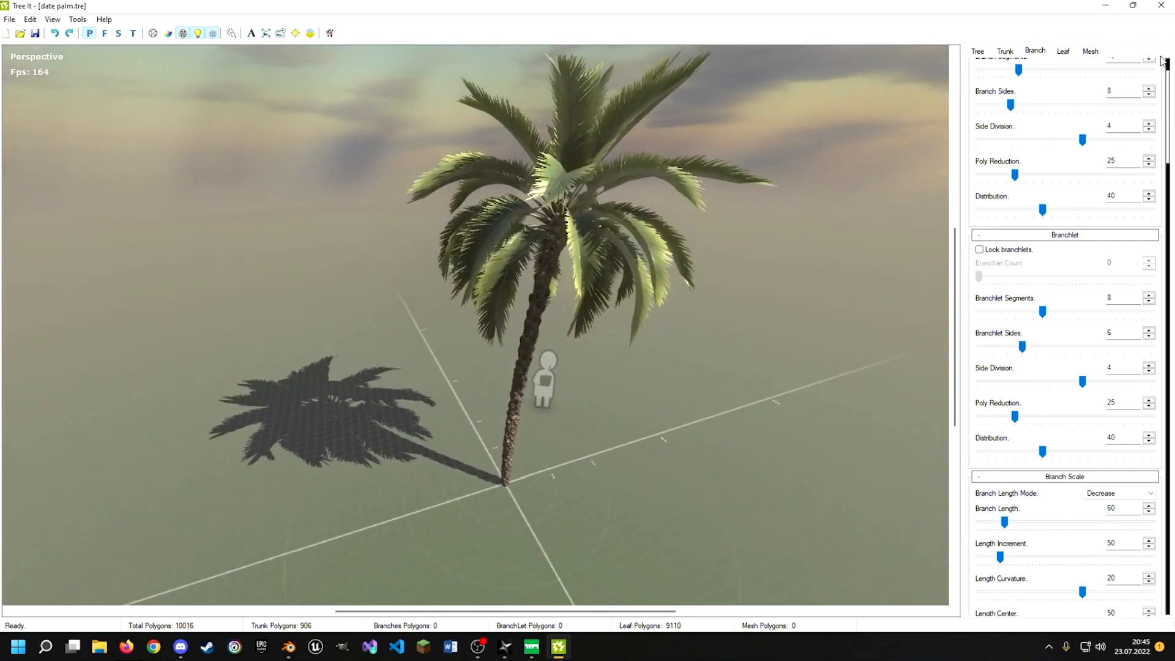
Open the date palm's leaf texture settings, browse the base texture choices, and close them without changing the texture
{"action": "left_click", "coordinate": [1063, 51]}
{"action": "scroll", "coordinate": [998, 336], "scroll_direction": "down", "scroll_amount": 7}
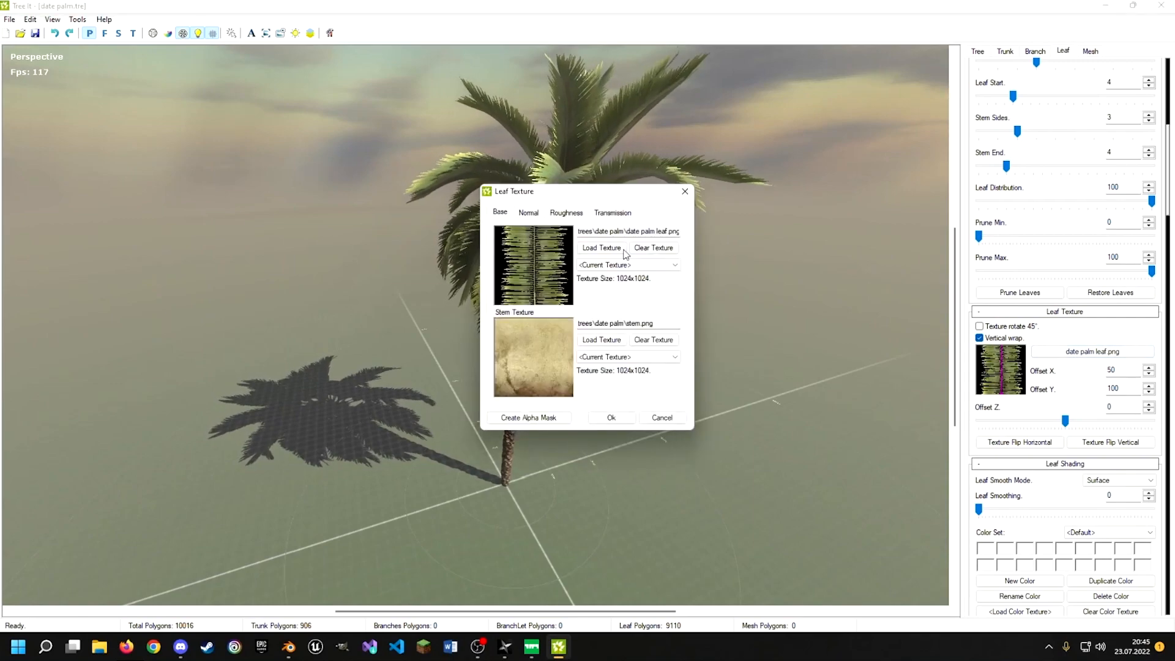
{"action": "left_click", "coordinate": [618, 264]}
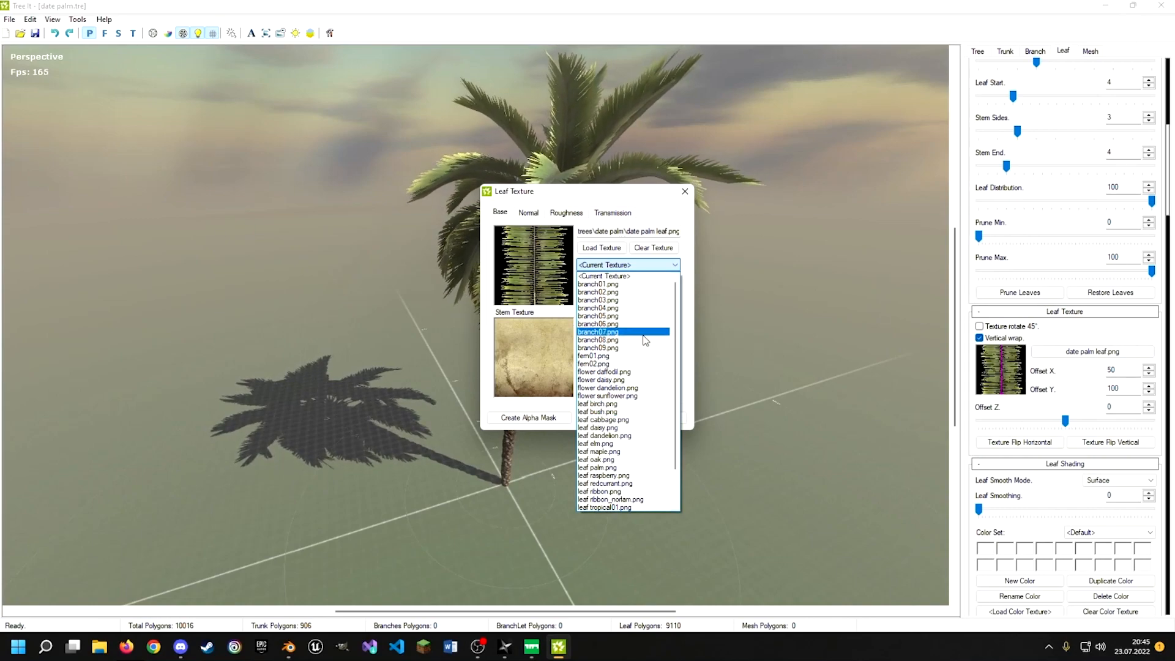
{"action": "left_click", "coordinate": [721, 198]}
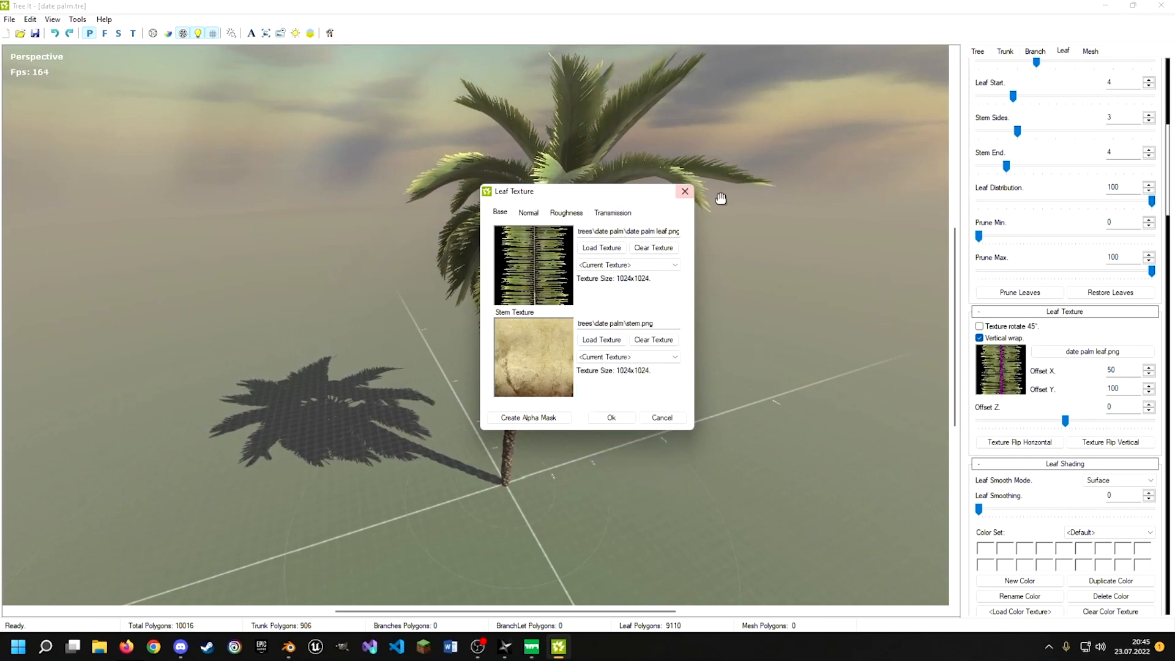
{"action": "left_click", "coordinate": [685, 192]}
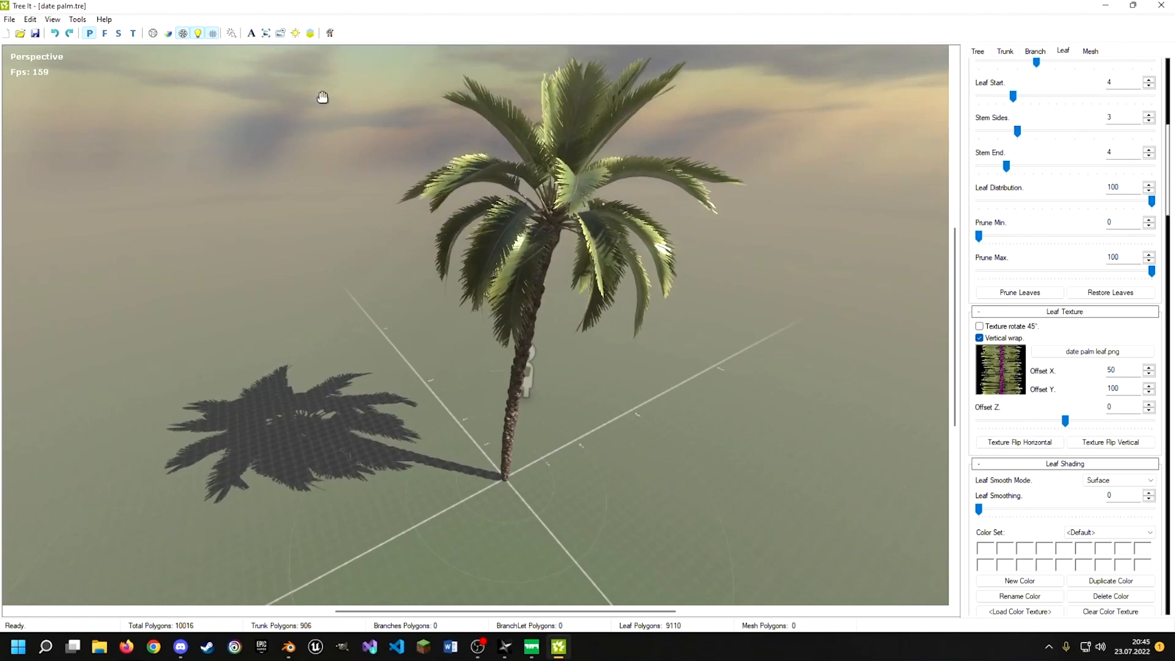
Try to export the date palm as a Wavefront OBJ named Dwssd into a new Tree folder inside the date palm folder
{"action": "mouse_move", "coordinate": [475, 270]}
{"action": "left_mouse_down"}
{"action": "mouse_move", "coordinate": [574, 330]}
{"action": "mouse_move", "coordinate": [679, 281]}
{"action": "mouse_move", "coordinate": [470, 289]}
{"action": "mouse_move", "coordinate": [630, 275]}
{"action": "left_mouse_up"}
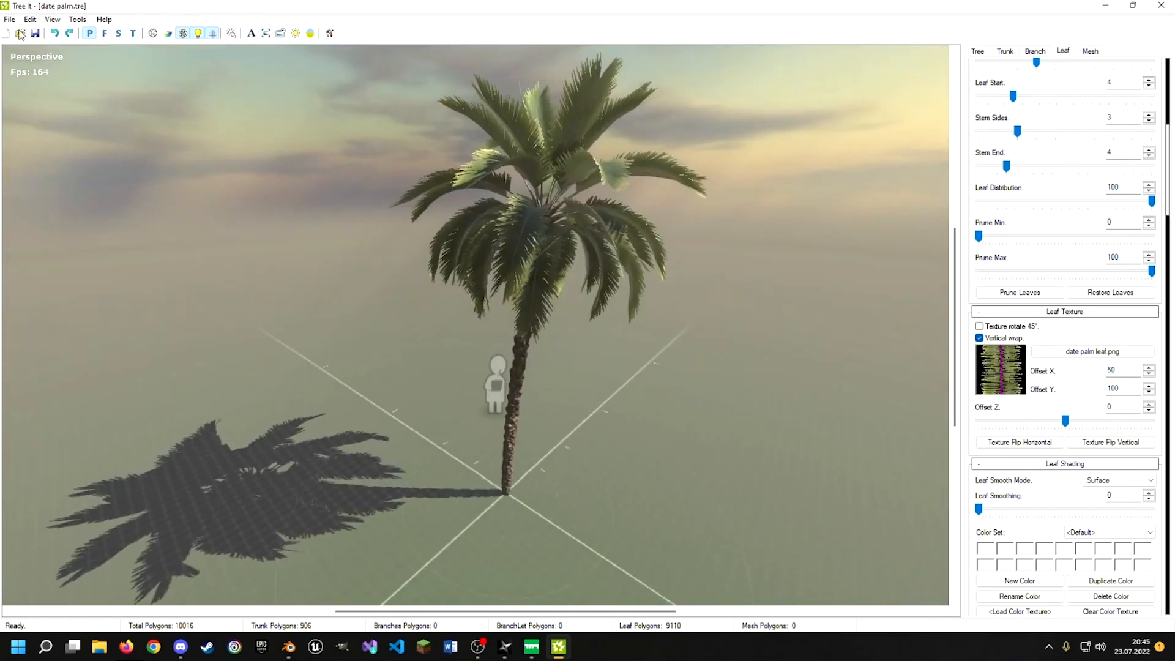
{"action": "left_click", "coordinate": [10, 20]}
{"action": "mouse_move", "coordinate": [65, 147]}
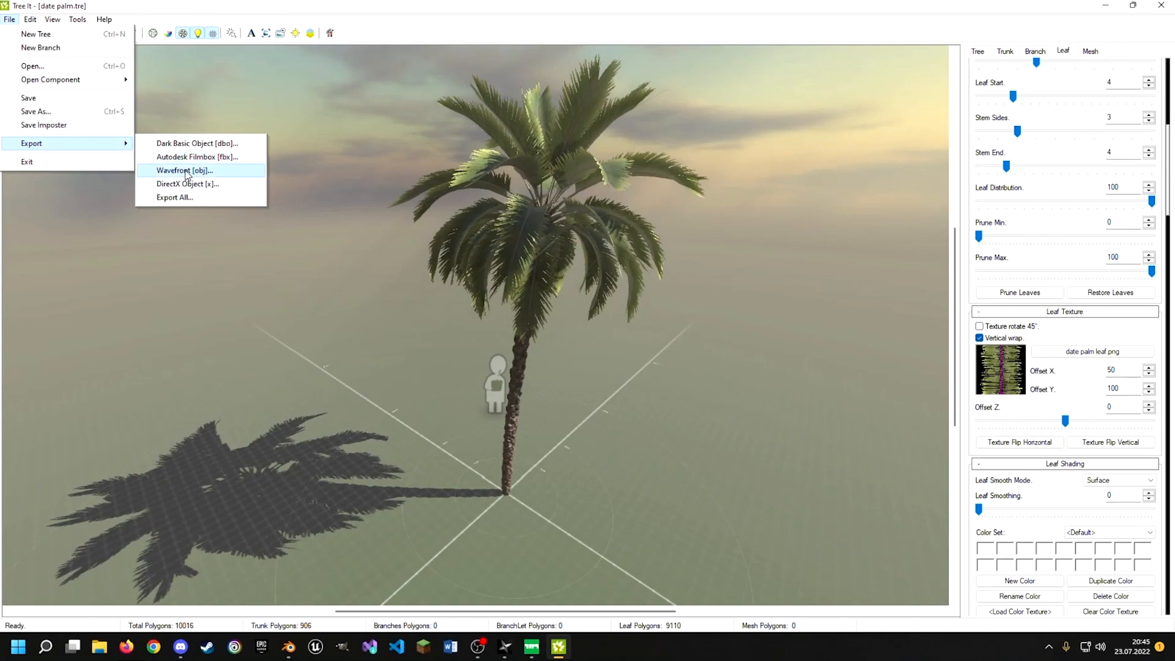
{"action": "left_click", "coordinate": [202, 172]}
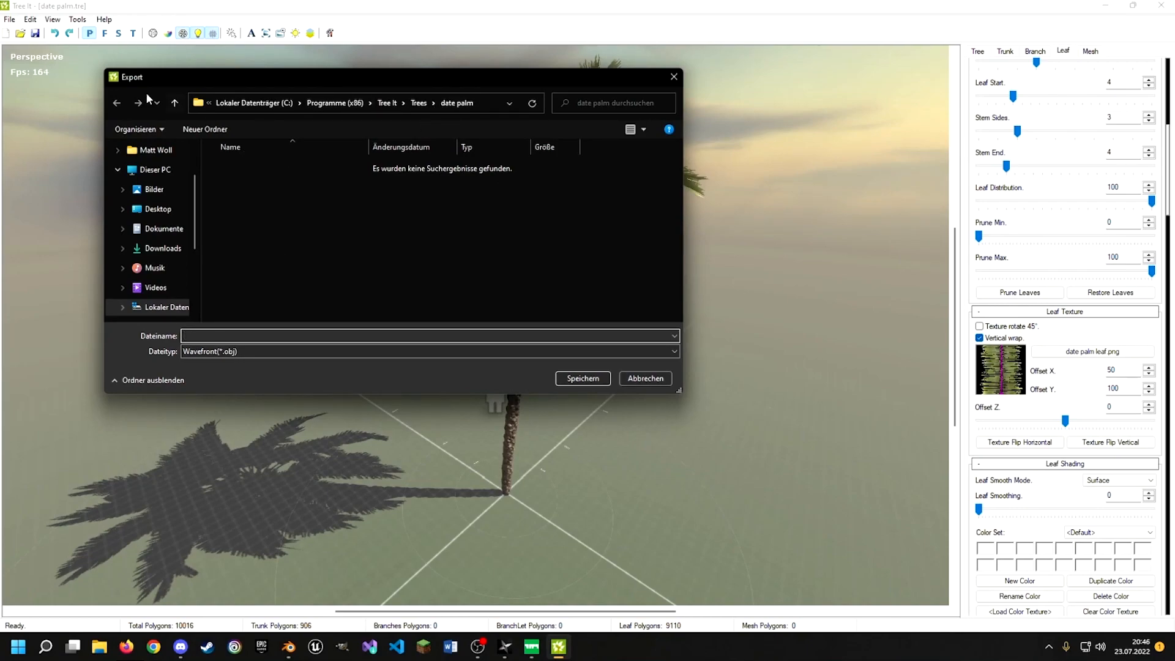
{"action": "right_click", "coordinate": [289, 184]}
{"action": "mouse_move", "coordinate": [321, 355]}
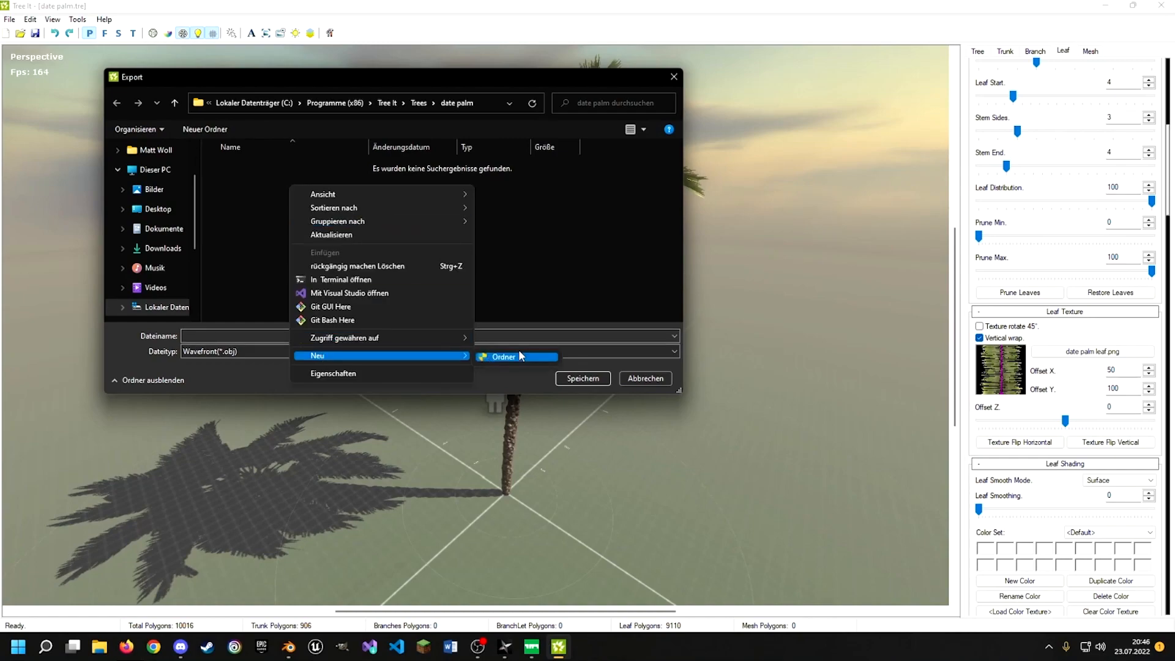
{"action": "left_click", "coordinate": [505, 356]}
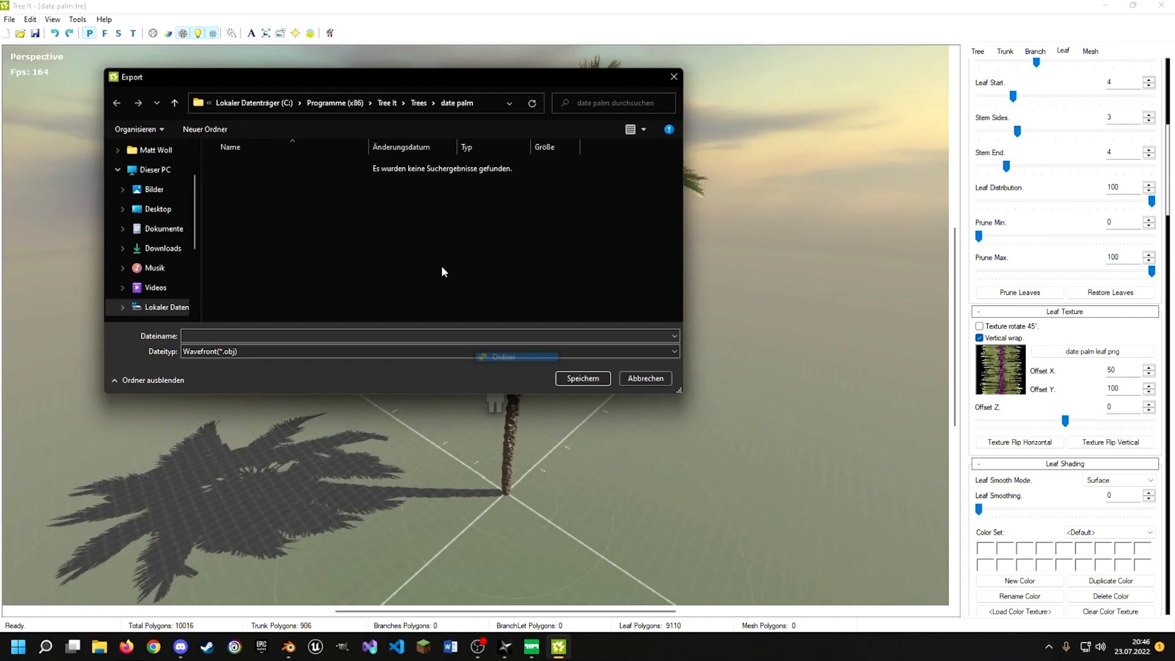
{"action": "type", "text": "Dwssd"}
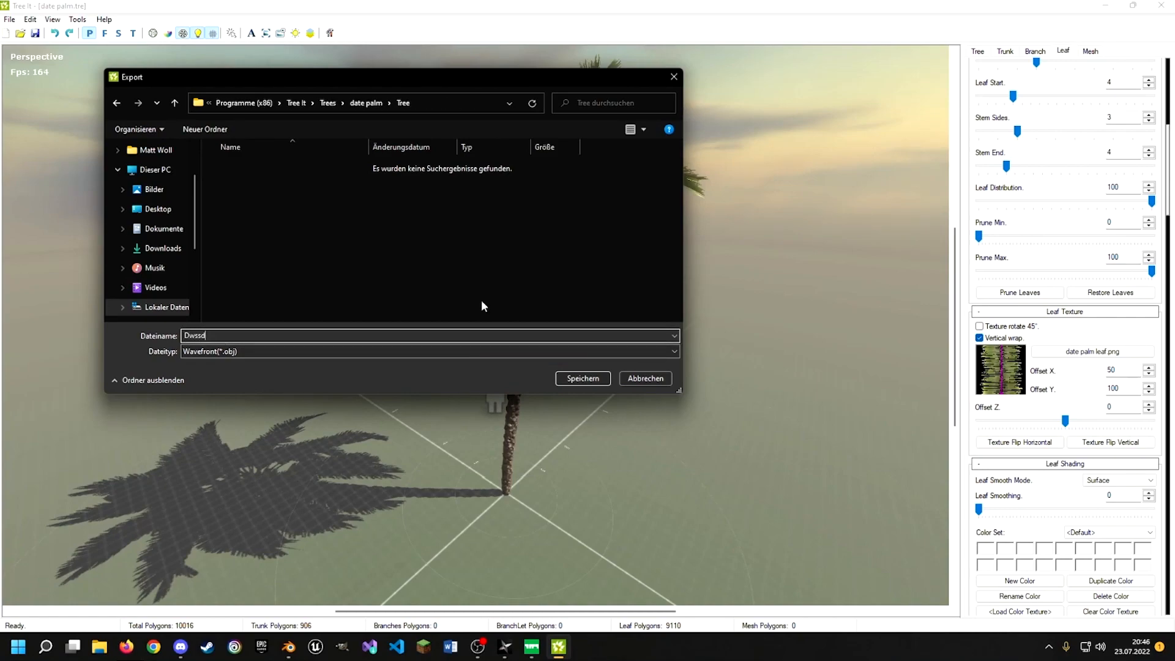
{"action": "left_click", "coordinate": [582, 379]}
{"action": "left_click", "coordinate": [651, 340]}
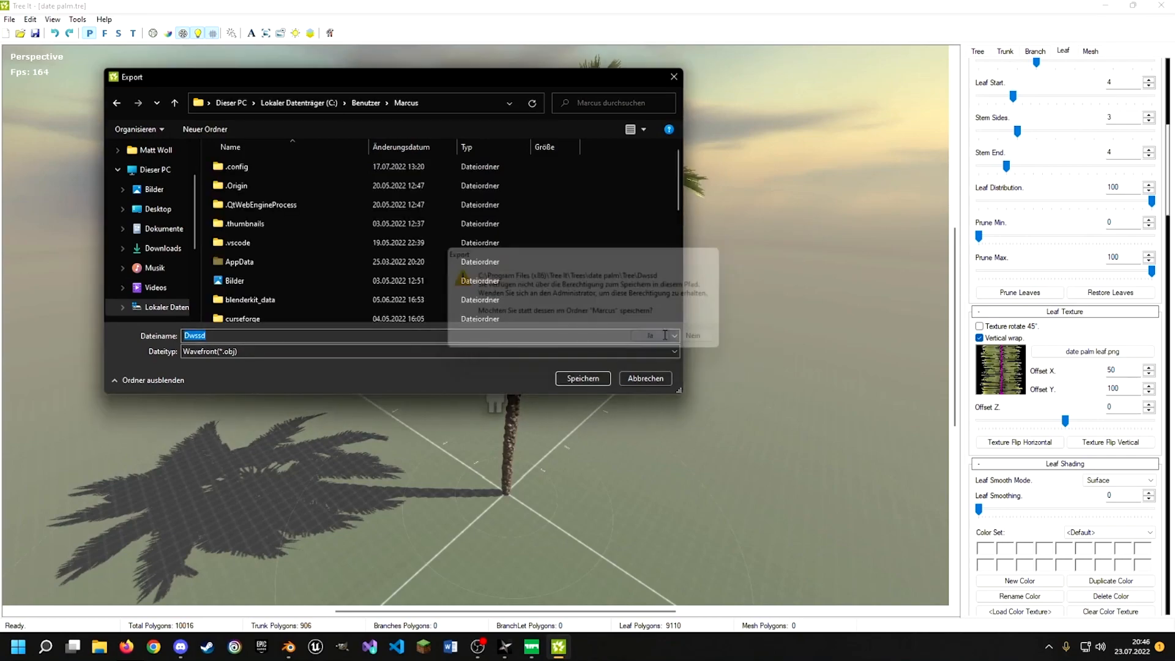
Browse the export destination through the Desktop to the TreeIt folder in Dokumente
{"action": "right_click", "coordinate": [570, 193]}
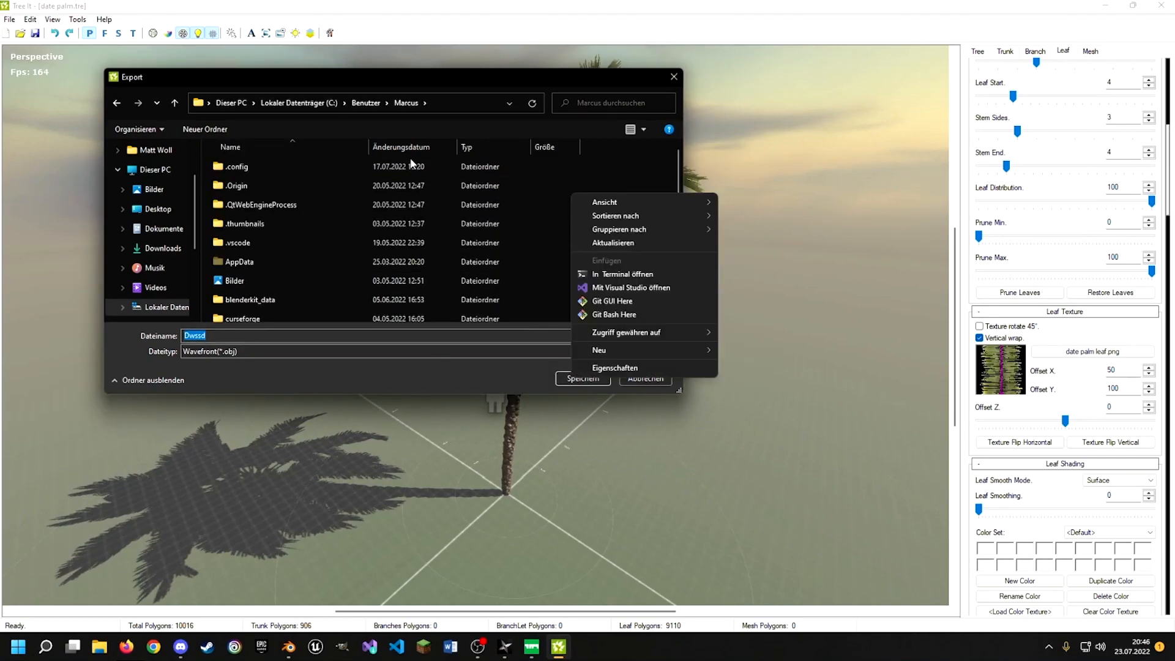
{"action": "left_click", "coordinate": [225, 103]}
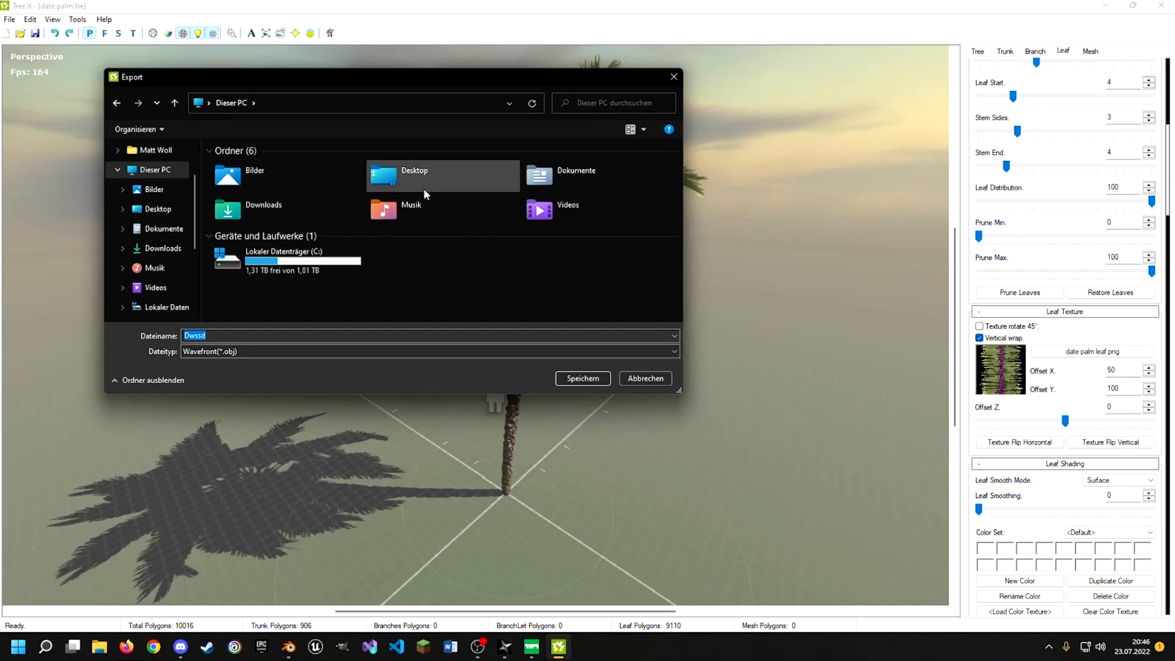
{"action": "double_click", "coordinate": [439, 172]}
{"action": "left_click", "coordinate": [221, 103]}
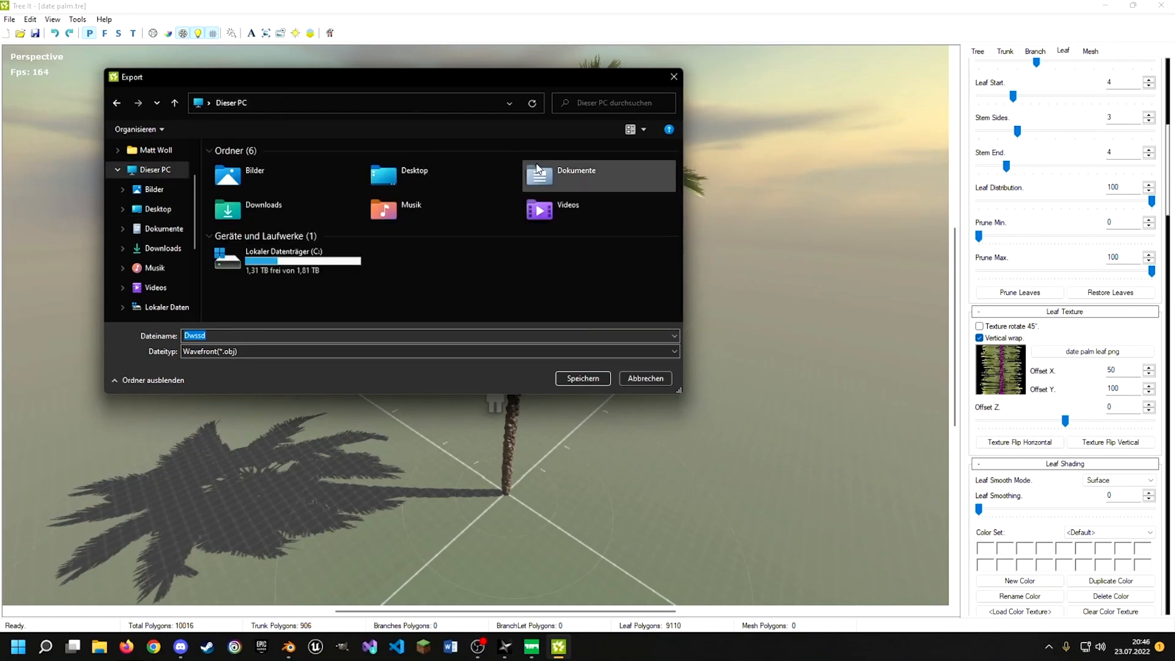
{"action": "double_click", "coordinate": [551, 171]}
{"action": "scroll", "coordinate": [630, 254], "scroll_direction": "down", "scroll_amount": 5}
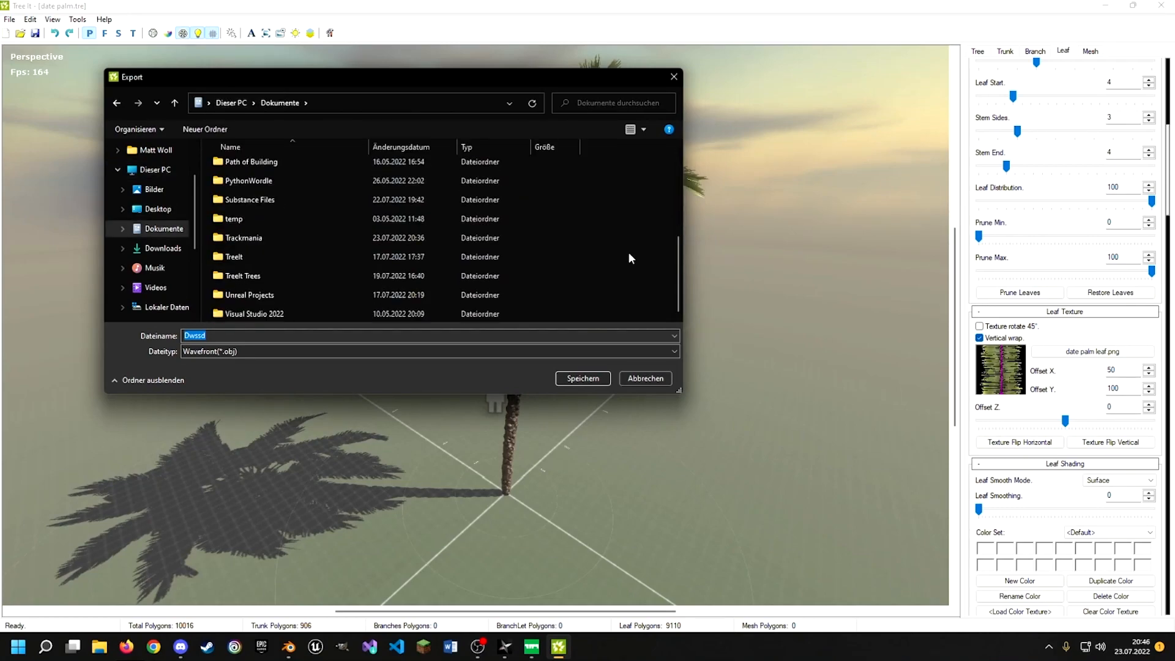
{"action": "double_click", "coordinate": [270, 256]}
Create a new subfolder in TreeIt, try to save the OBJ there as Dwssd, and dismiss the error
{"action": "right_click", "coordinate": [259, 215]}
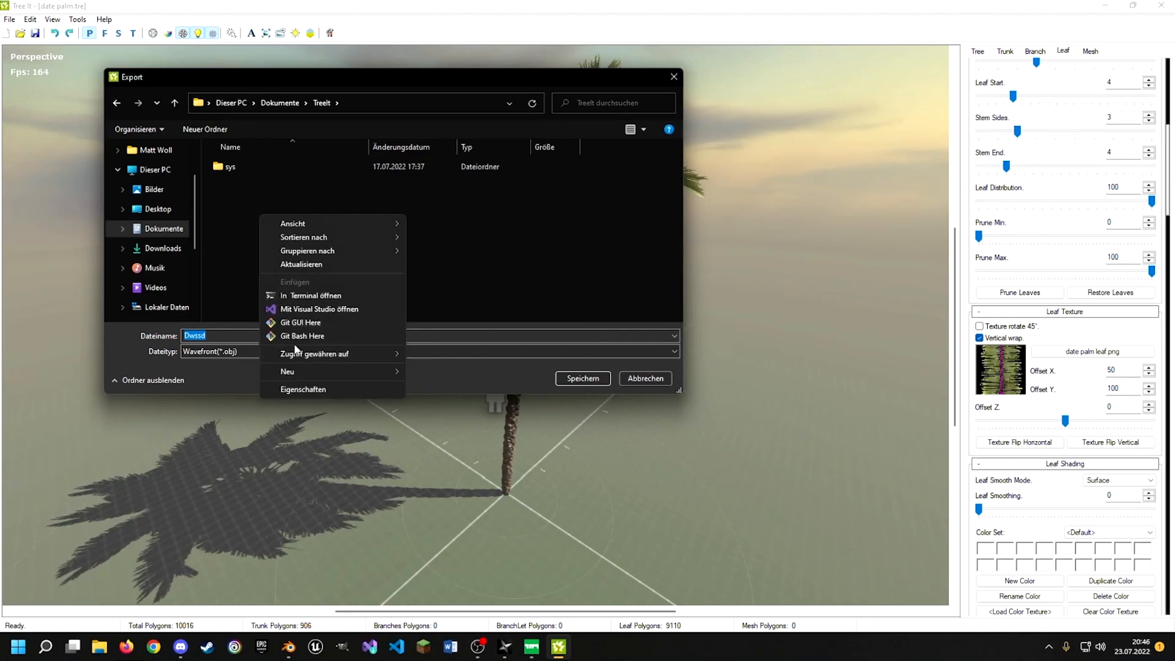
{"action": "mouse_move", "coordinate": [288, 375]}
{"action": "left_click", "coordinate": [440, 374]}
{"action": "double_click", "coordinate": [304, 178]}
{"action": "left_click", "coordinate": [578, 375]}
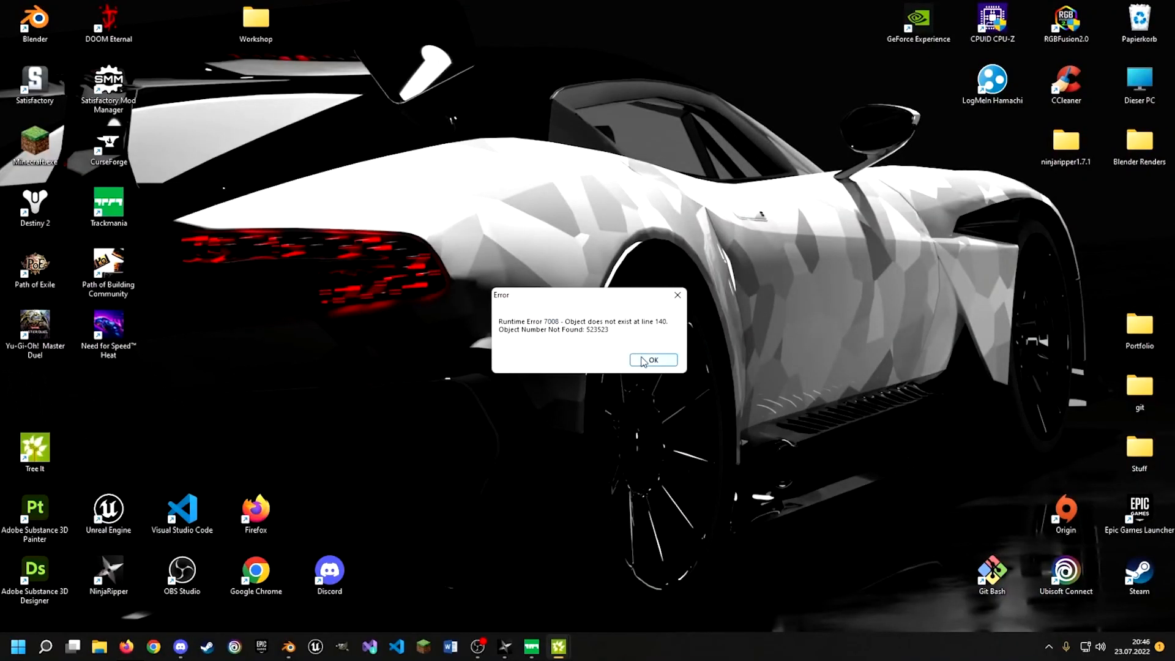
{"action": "left_click", "coordinate": [643, 360]}
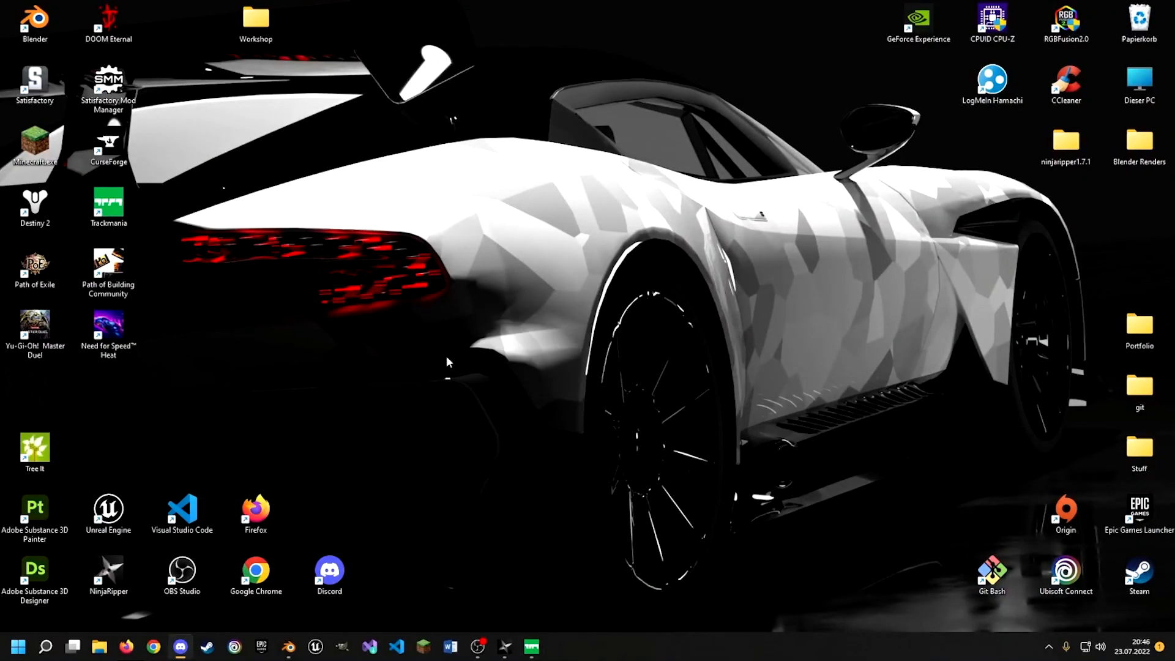
Relaunch Tree It and reopen date palm.tre from the date palm folder
{"action": "double_click", "coordinate": [49, 447]}
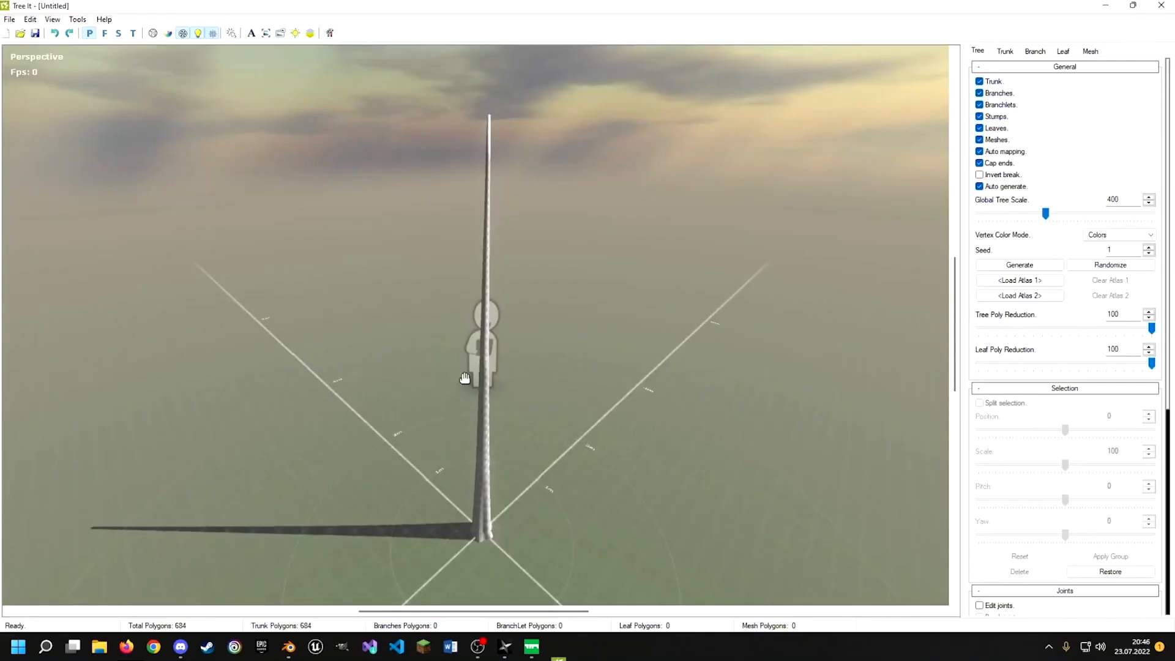
{"action": "left_click", "coordinate": [9, 19]}
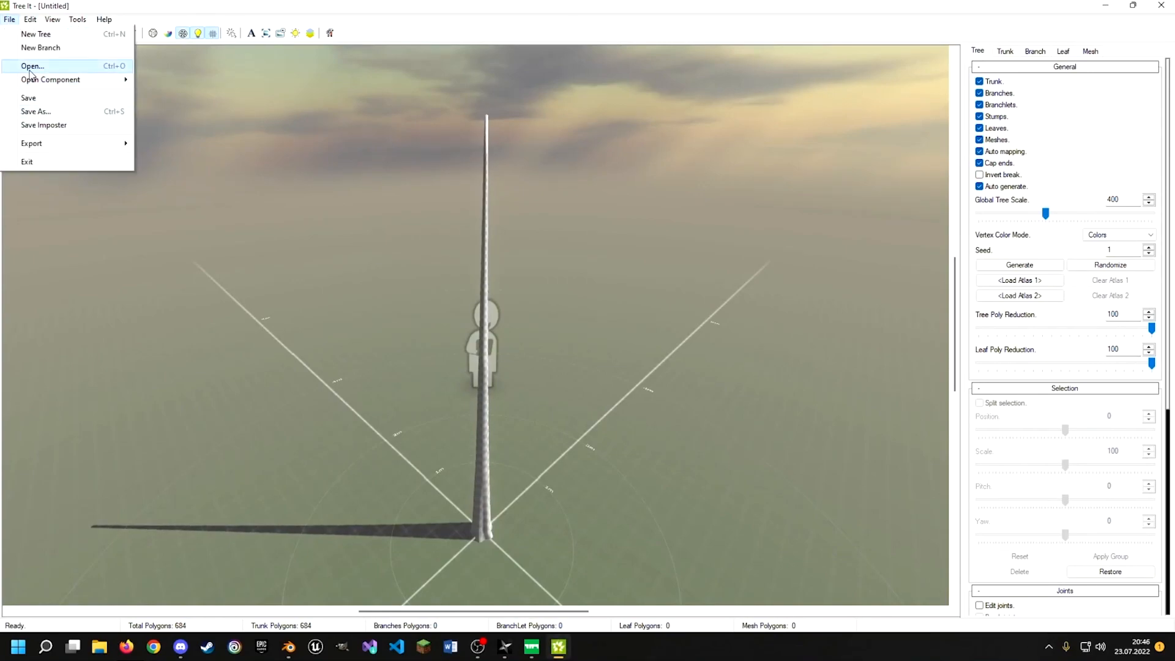
{"action": "left_click", "coordinate": [31, 66]}
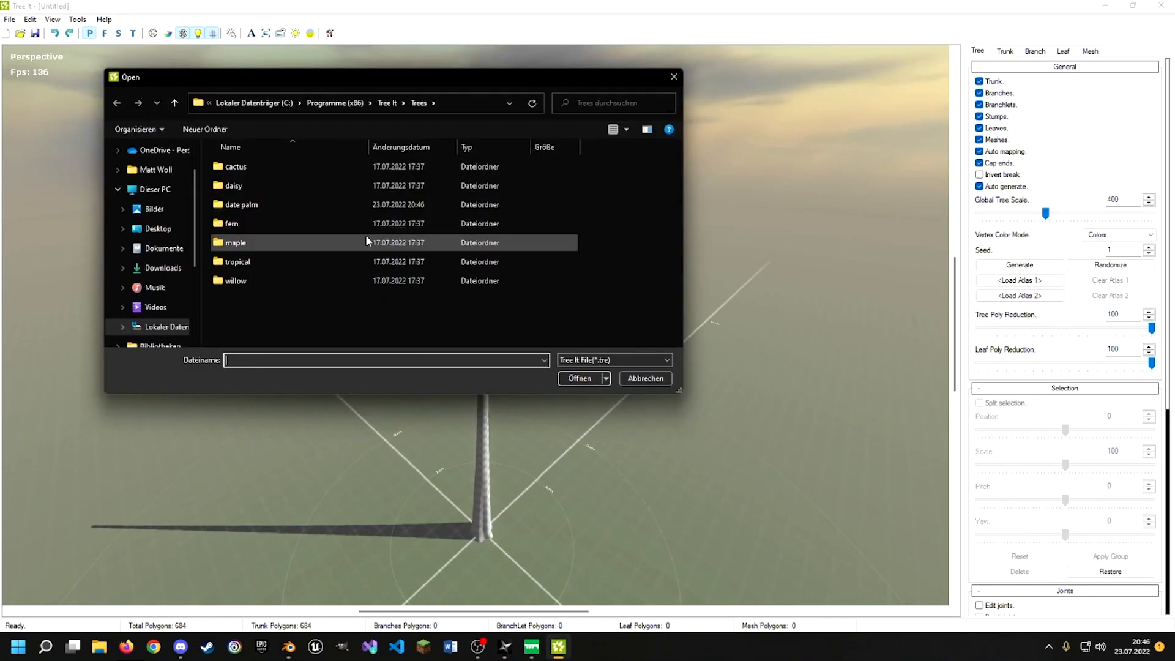
{"action": "double_click", "coordinate": [248, 205]}
{"action": "double_click", "coordinate": [249, 206]}
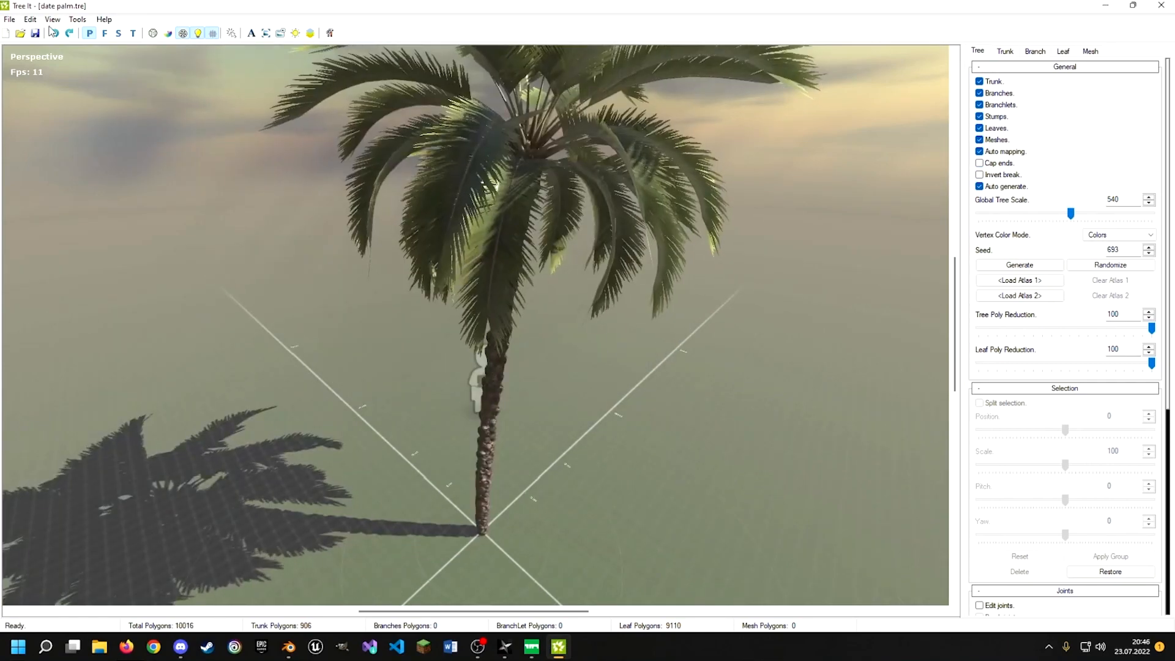
Start a Wavefront OBJ export of the date palm with the Desktop's Workshop folder as destination
{"action": "left_click", "coordinate": [10, 19]}
{"action": "mouse_move", "coordinate": [74, 146]}
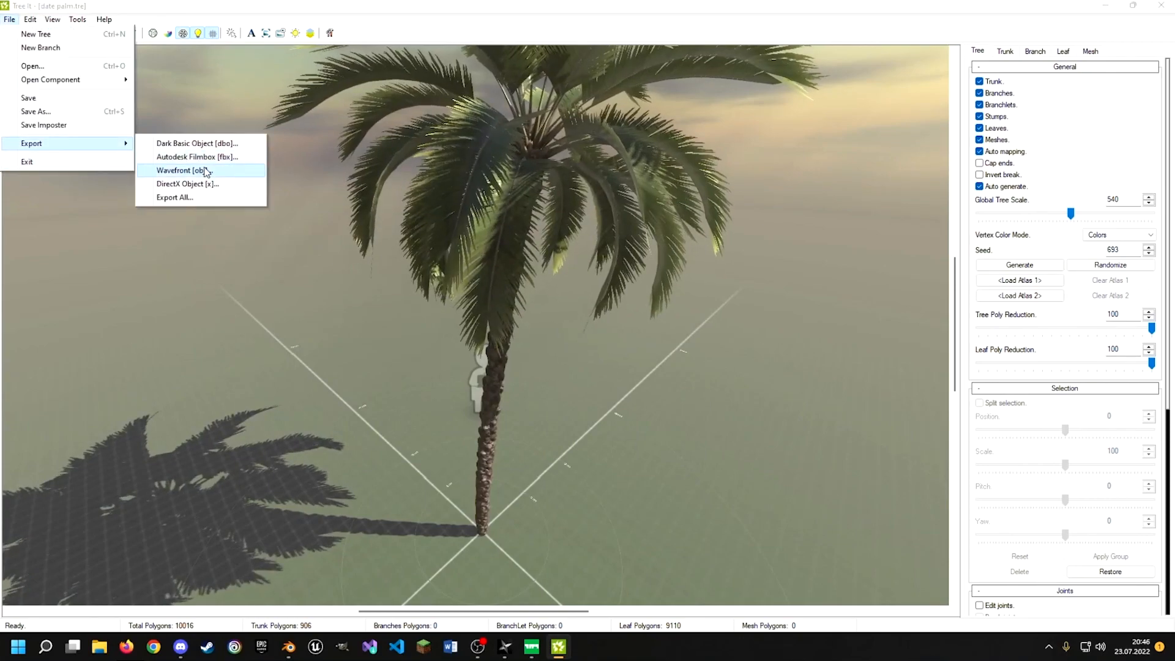
{"action": "left_click", "coordinate": [207, 170]}
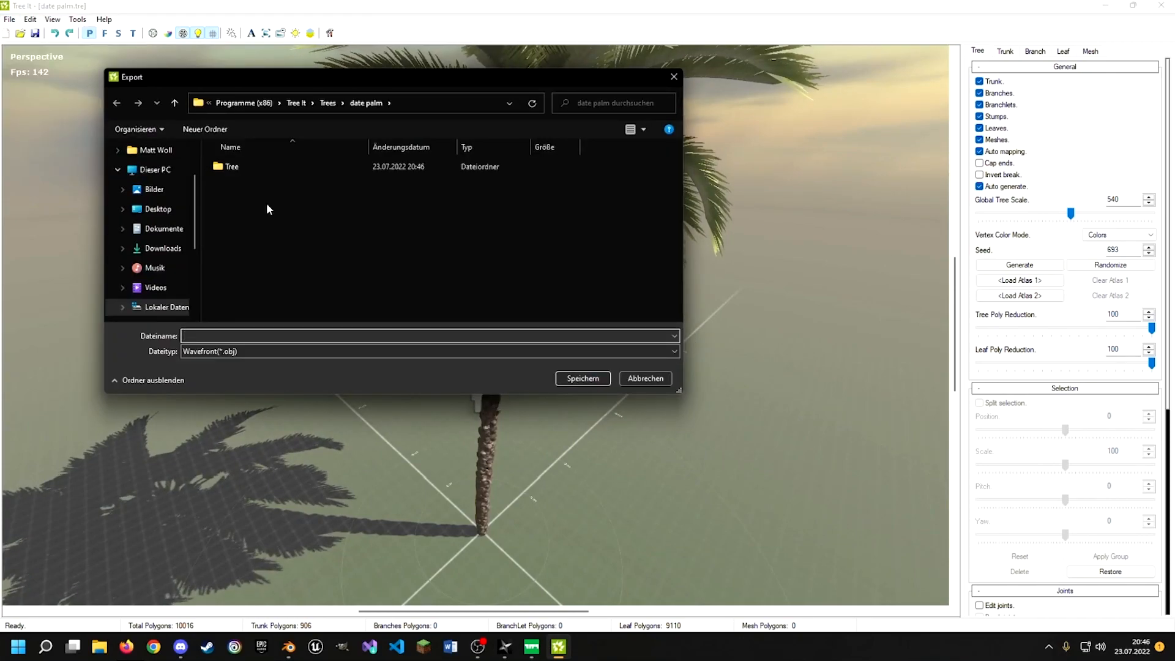
{"action": "left_click", "coordinate": [255, 110]}
{"action": "left_click", "coordinate": [233, 104]}
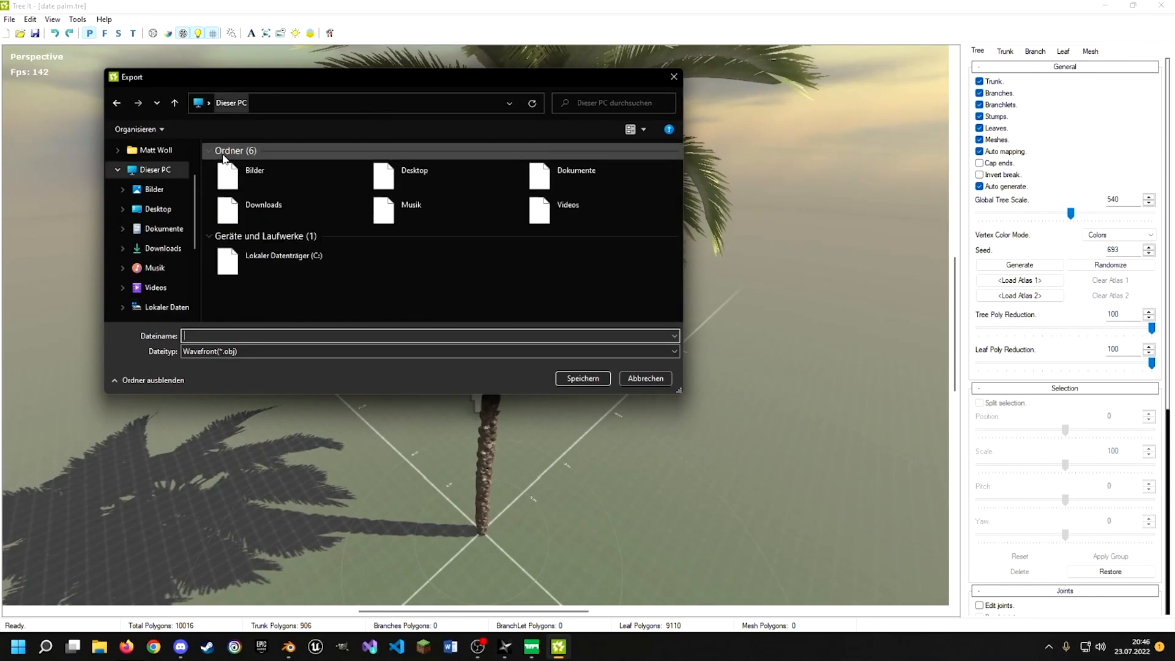
{"action": "double_click", "coordinate": [403, 180]}
{"action": "double_click", "coordinate": [242, 261]}
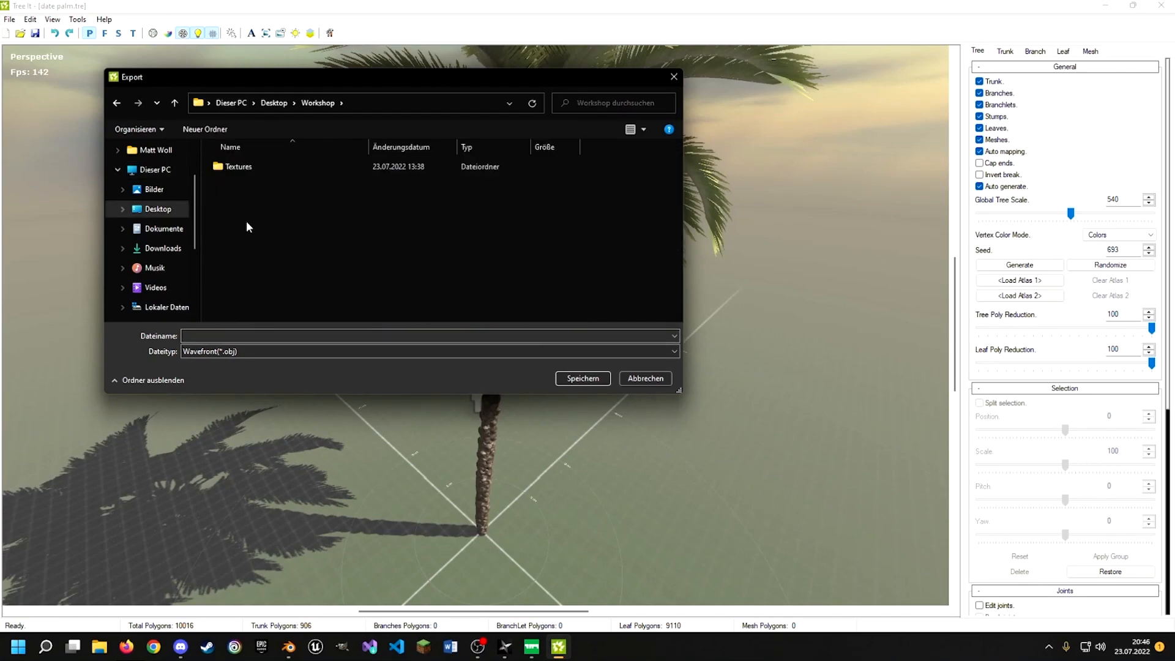
Create a new subfolder in Workshop and save the OBJ export there under the name wdad
{"action": "right_click", "coordinate": [244, 221]}
{"action": "mouse_move", "coordinate": [291, 383]}
{"action": "left_click", "coordinate": [438, 377]}
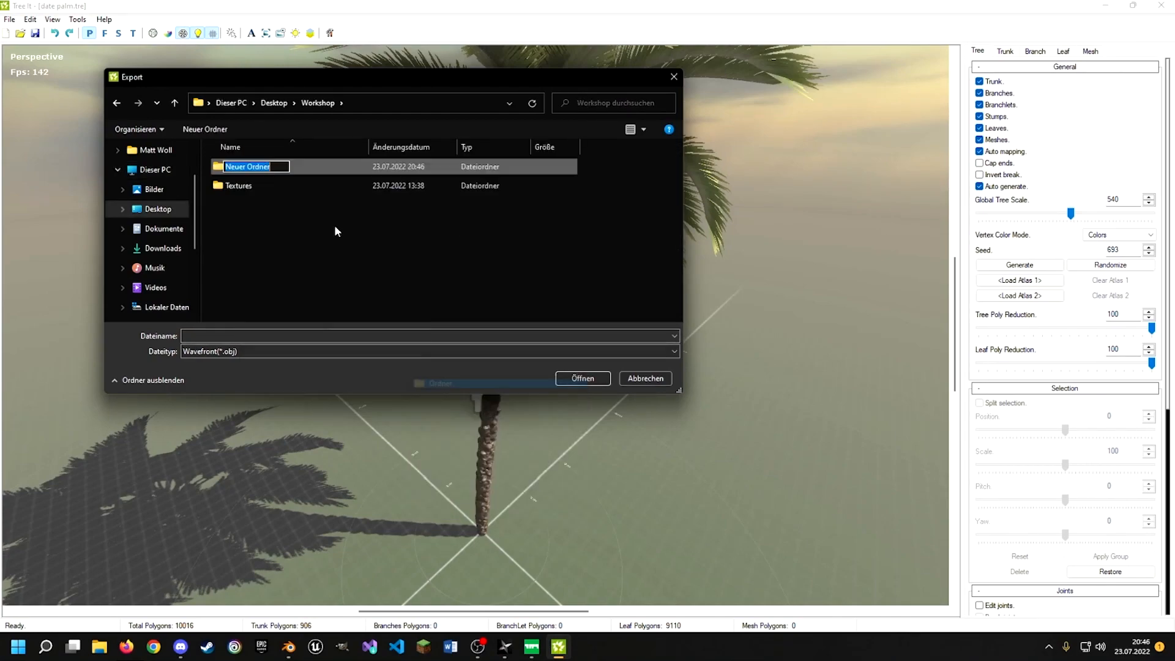
{"action": "double_click", "coordinate": [278, 171]}
{"action": "left_click", "coordinate": [212, 337]}
{"action": "type", "text": "wdad"}
{"action": "left_click", "coordinate": [583, 378]}
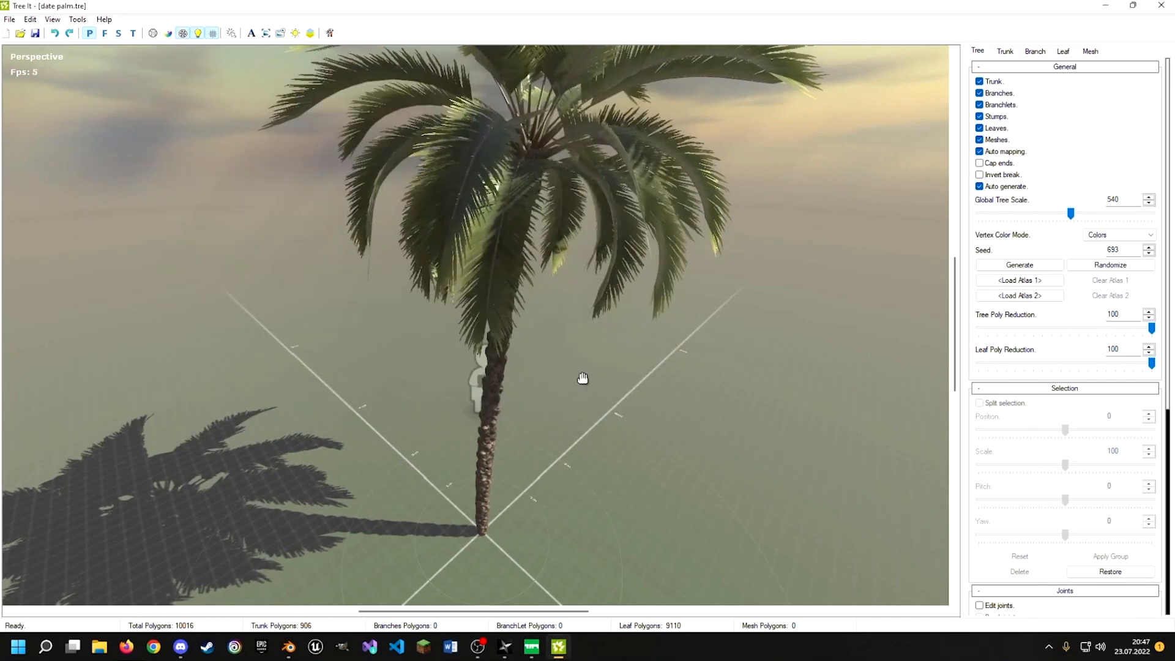
Go to the desktop and open the new subfolder of Workshop to review the exported model and texture files
{"action": "left_click", "coordinate": [1158, 5]}
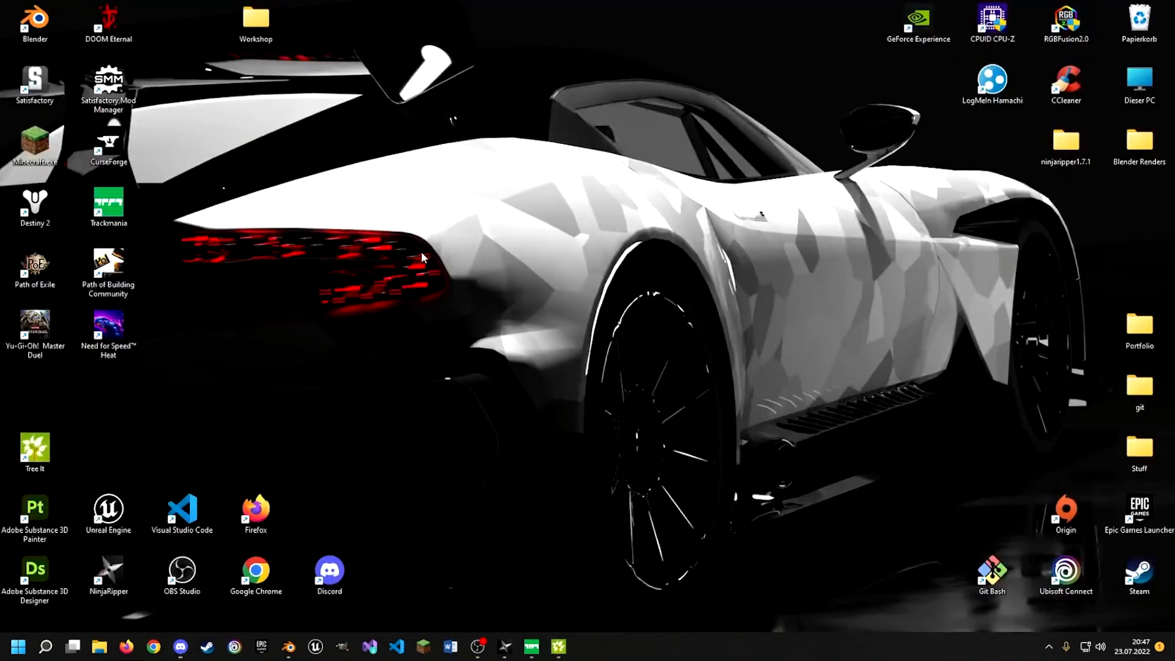
{"action": "double_click", "coordinate": [256, 25]}
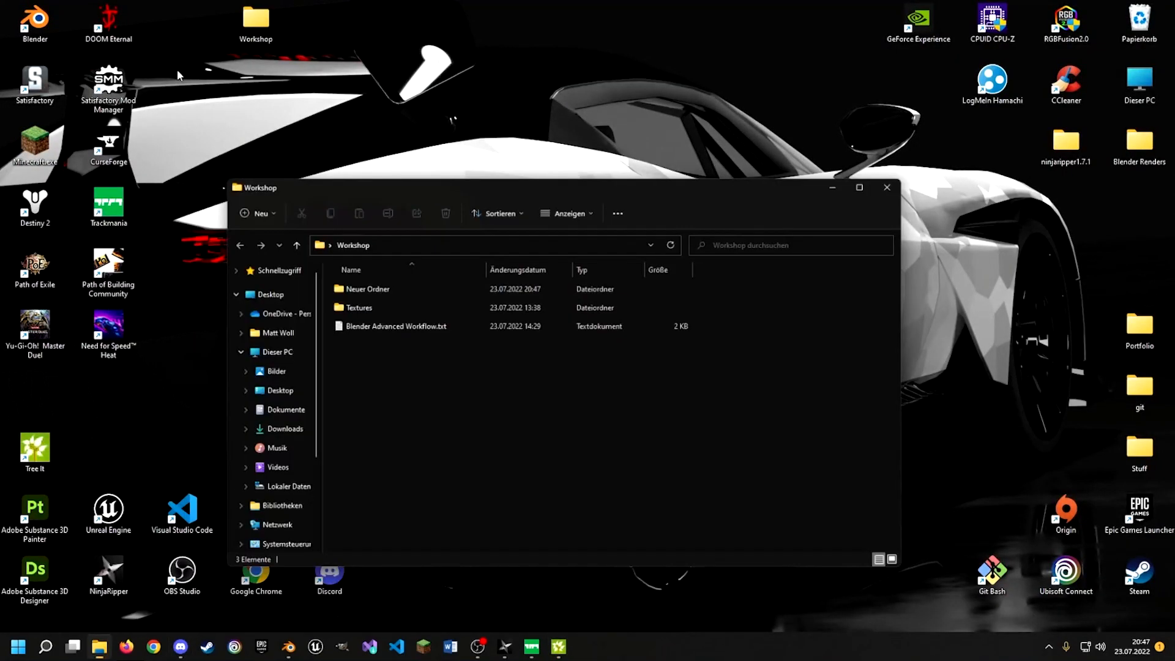
{"action": "double_click", "coordinate": [367, 289]}
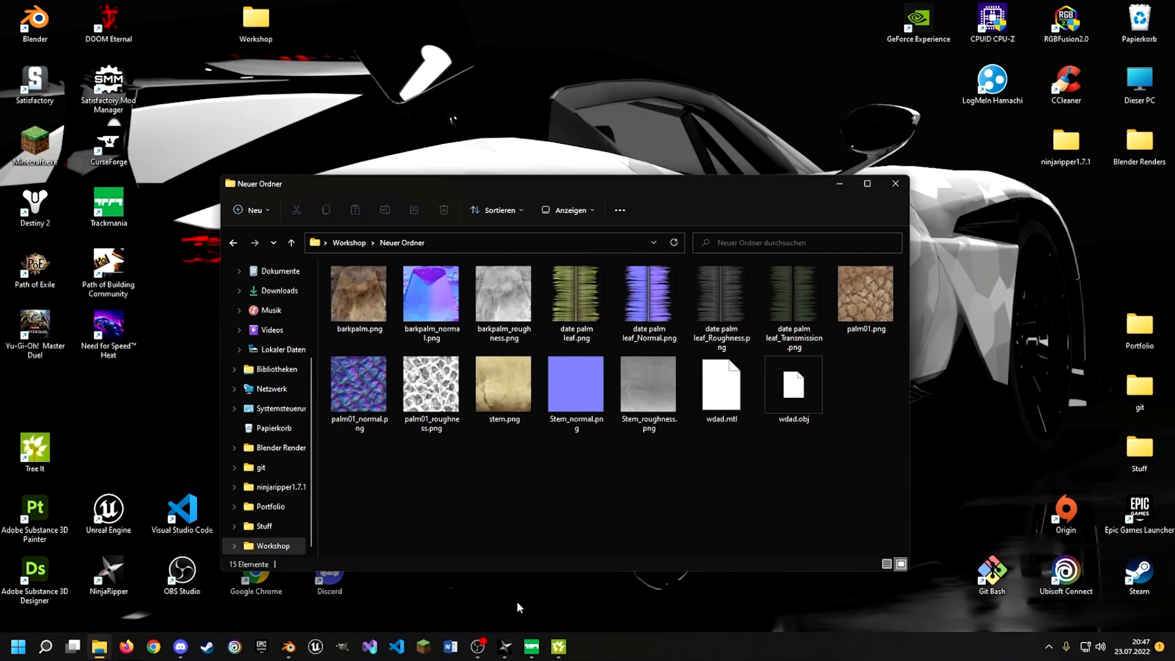
Switch to Blender and delete the selected objects from the scene
{"action": "left_click", "coordinate": [288, 647]}
{"action": "key", "text": "x"}
{"action": "left_click", "coordinate": [539, 240]}
Import wdad.obj as a Wavefront OBJ from the new subfolder of Workshop on the Desktop
{"action": "left_click", "coordinate": [26, 20]}
{"action": "mouse_move", "coordinate": [49, 188]}
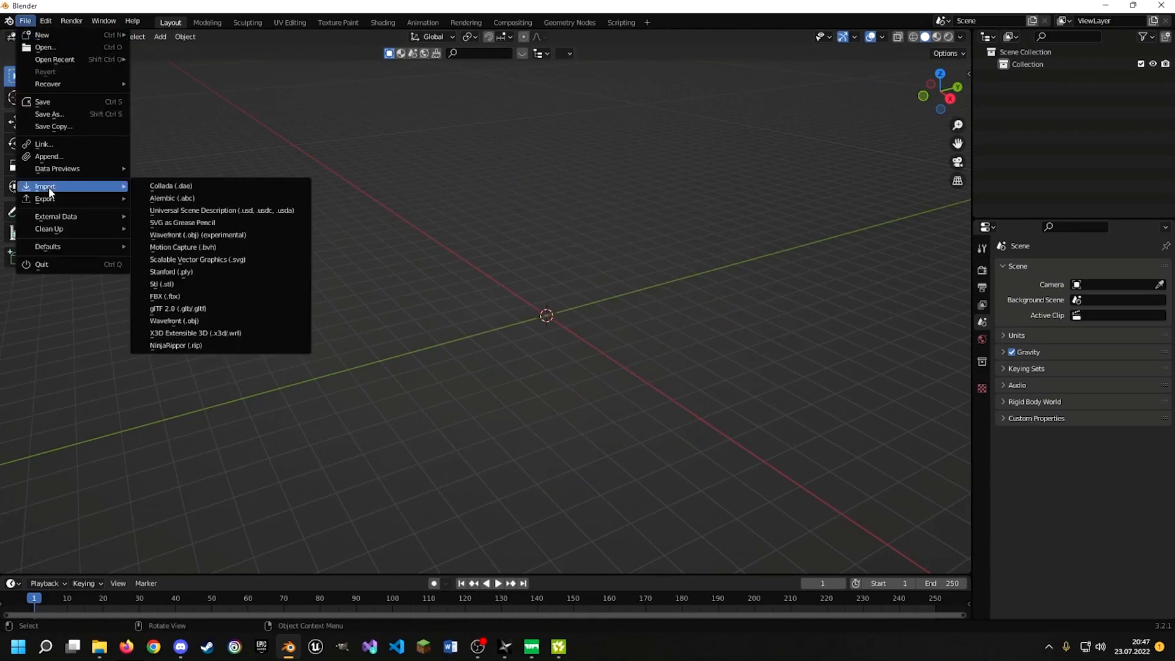
{"action": "left_click", "coordinate": [214, 321]}
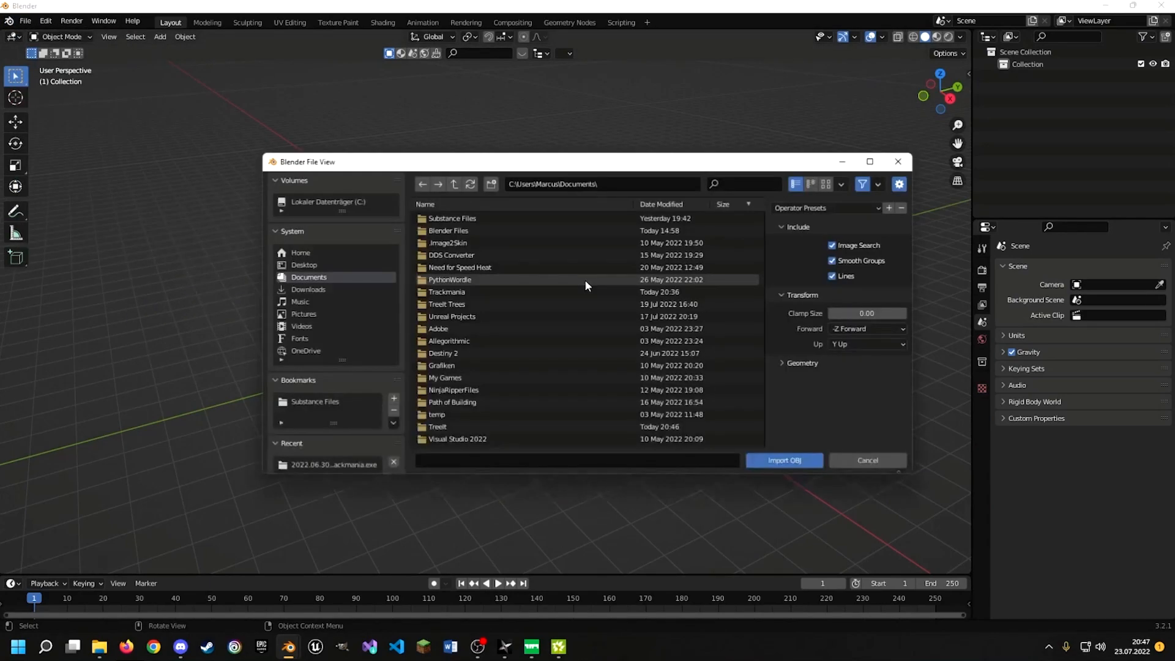
{"action": "left_click", "coordinate": [308, 265]}
{"action": "left_click", "coordinate": [441, 268]}
{"action": "double_click", "coordinate": [440, 268]}
{"action": "double_click", "coordinate": [446, 219]}
{"action": "left_click", "coordinate": [447, 218]}
{"action": "left_click", "coordinate": [762, 464]}
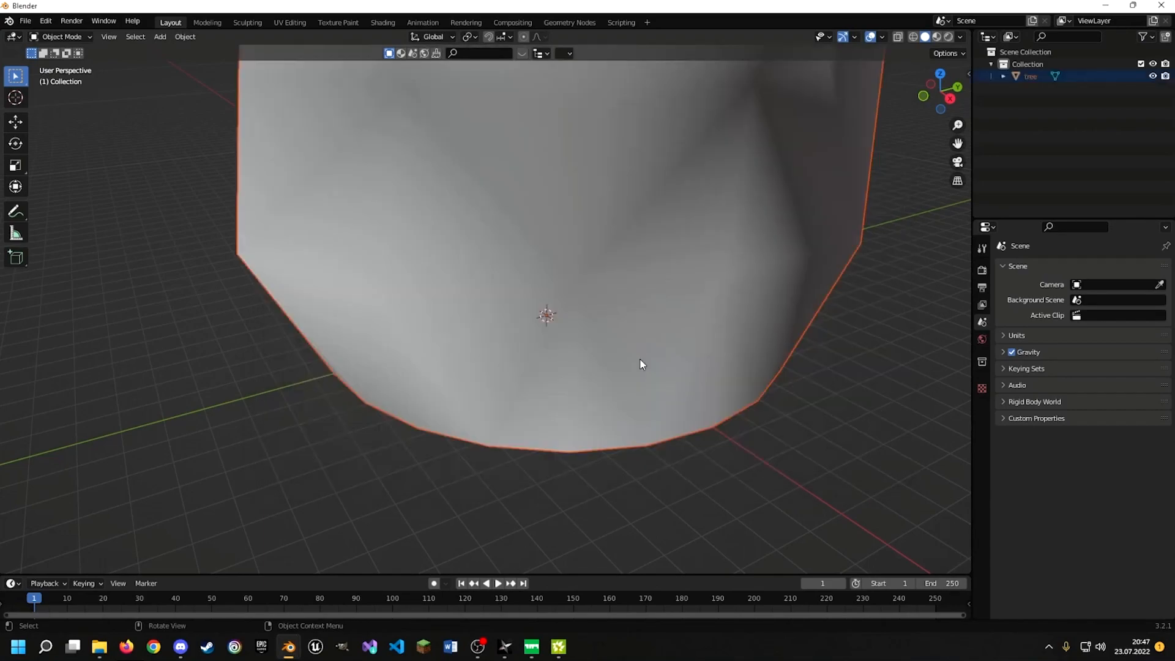
Scale the imported palm tree down uniformly to about 0.2 of its size
{"action": "scroll", "coordinate": [602, 333], "scroll_direction": "down", "scroll_amount": 20}
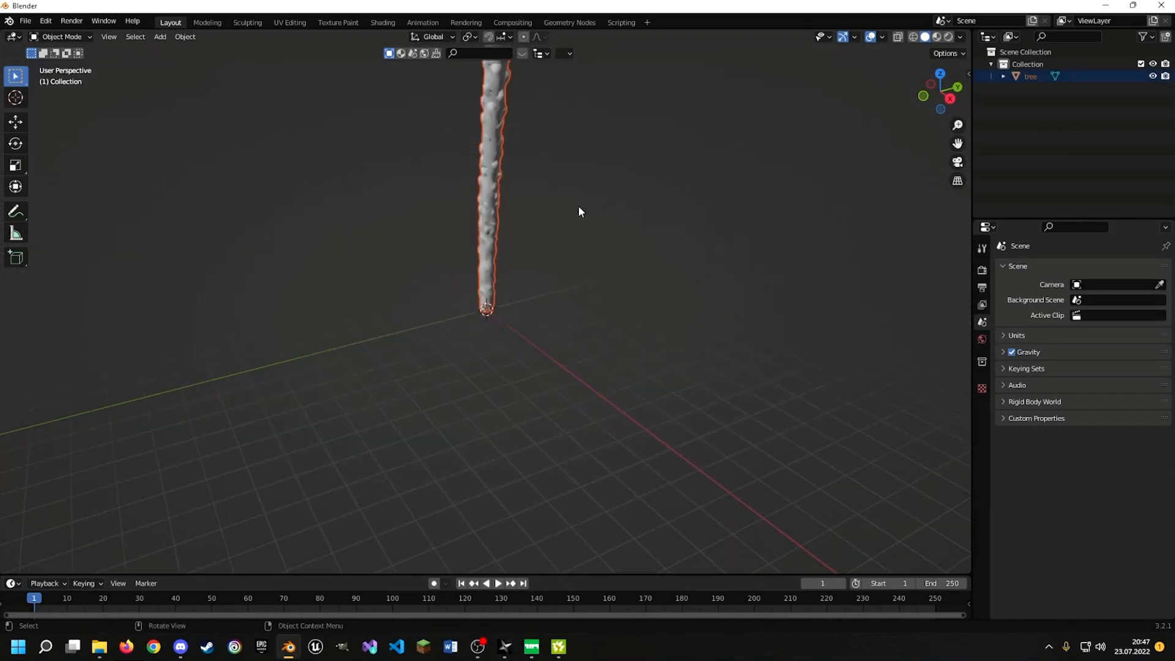
{"action": "middle_click_drag", "start_coordinate": [590, 194], "coordinate": [538, 210]}
{"action": "scroll", "coordinate": [544, 216], "scroll_direction": "up", "scroll_amount": 2}
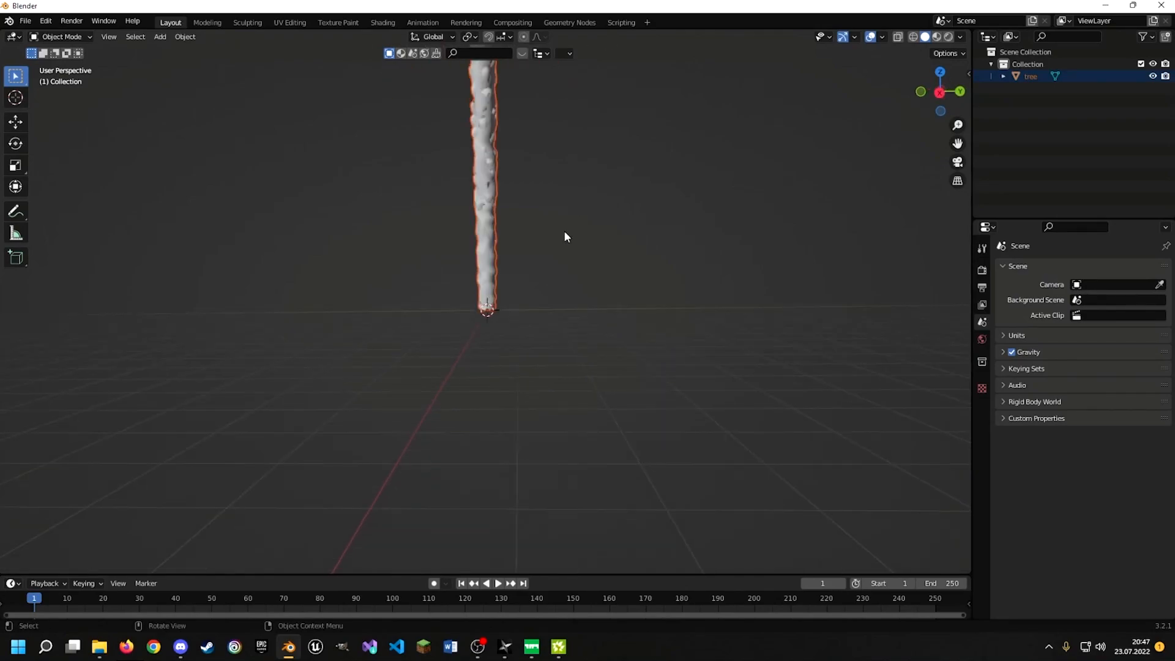
{"action": "key", "text": "s"}
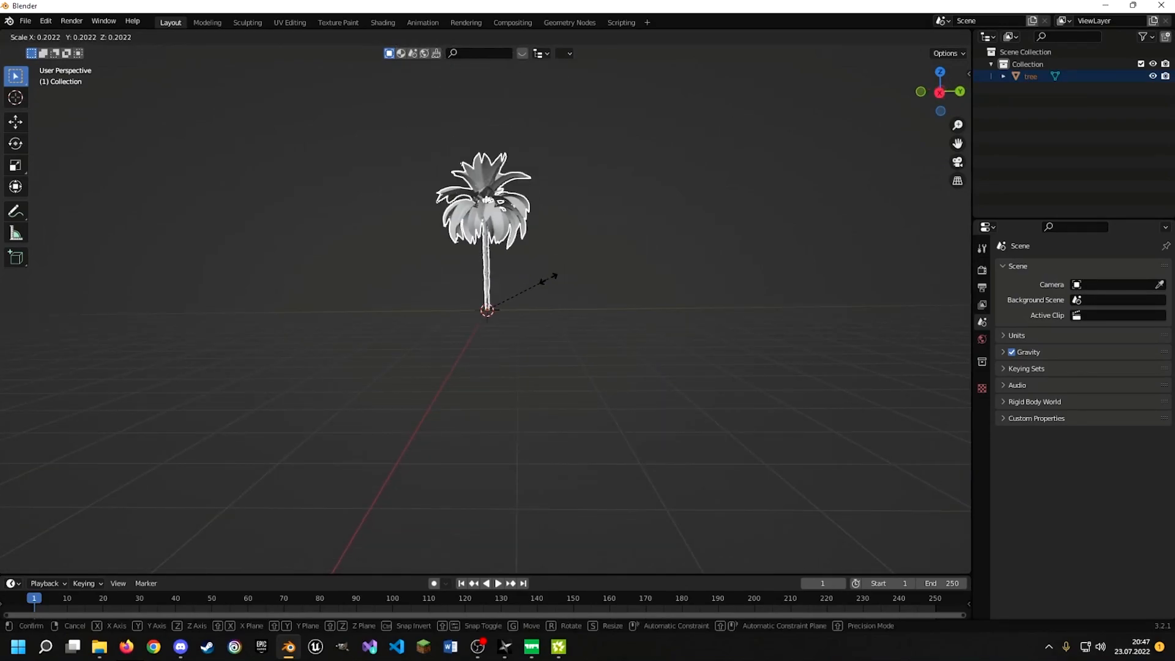
{"action": "left_click", "coordinate": [540, 257]}
Switch the viewport to Material Preview shading and inspect the textured palm leaves up close
{"action": "middle_click_drag", "start_coordinate": [541, 258], "coordinate": [575, 293]}
{"action": "scroll", "coordinate": [582, 282], "scroll_direction": "up", "scroll_amount": 6}
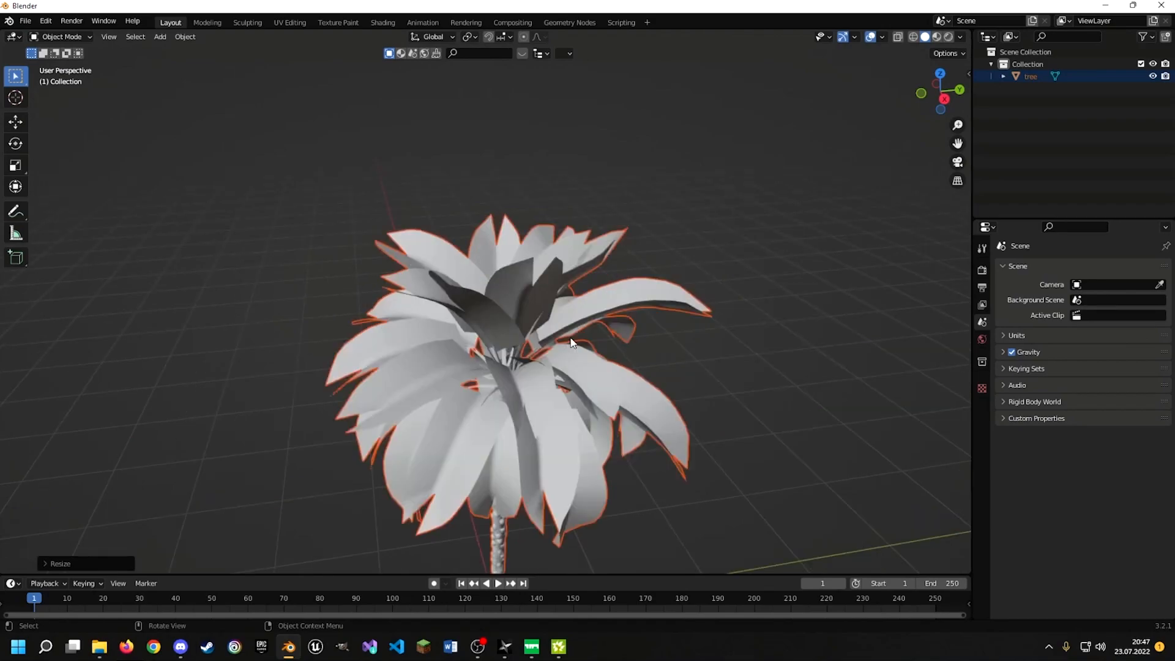
{"action": "key", "text": "z"}
{"action": "left_click", "coordinate": [604, 336]}
{"action": "mouse_move", "coordinate": [604, 336]}
{"action": "middle_mouse_down"}
{"action": "mouse_move", "coordinate": [542, 315]}
{"action": "mouse_move", "coordinate": [500, 322]}
{"action": "mouse_move", "coordinate": [629, 303]}
{"action": "mouse_move", "coordinate": [457, 304]}
{"action": "middle_mouse_up"}
{"action": "scroll", "coordinate": [588, 312], "scroll_direction": "up", "scroll_amount": 5}
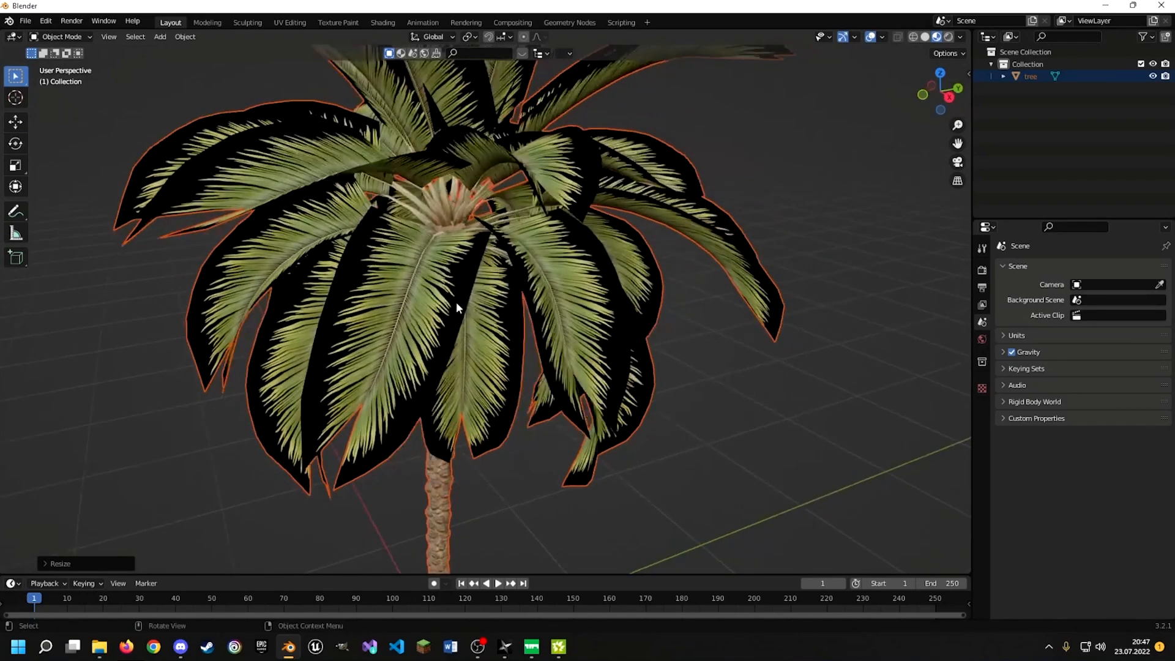
Select the palm tree and make its date palm leaf material active in the material settings
{"action": "left_click", "coordinate": [607, 296]}
{"action": "middle_click_drag", "start_coordinate": [545, 296], "coordinate": [961, 490]}
{"action": "left_click", "coordinate": [974, 484]}
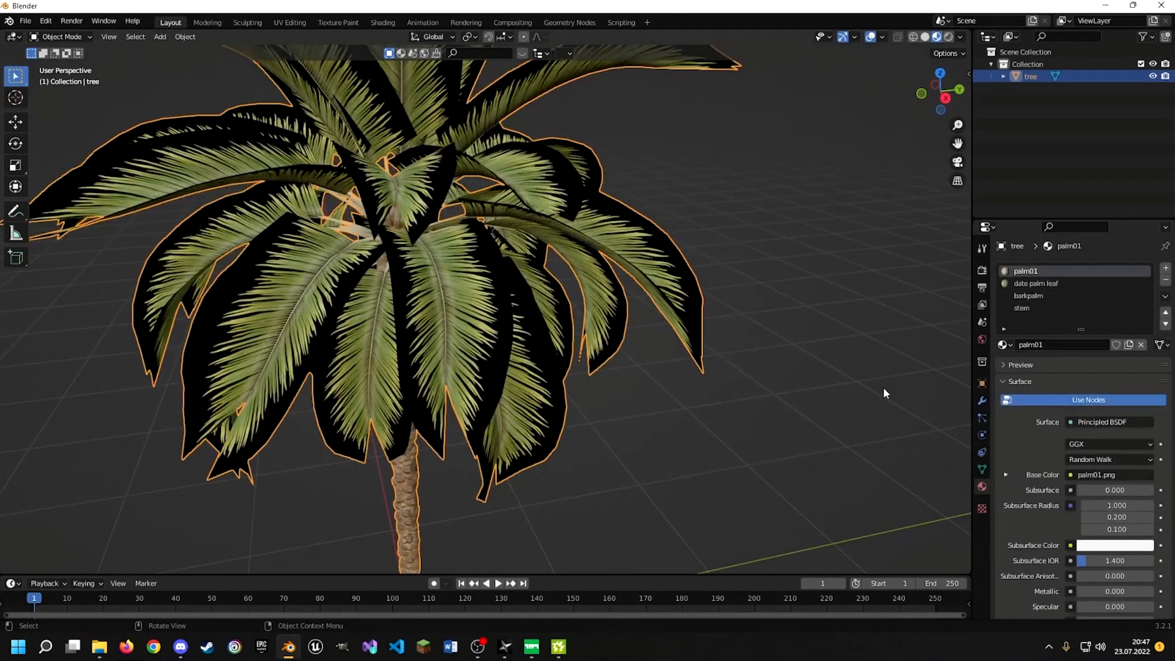
{"action": "middle_click_drag", "start_coordinate": [883, 387], "coordinate": [643, 367]}
{"action": "left_click", "coordinate": [1019, 284]}
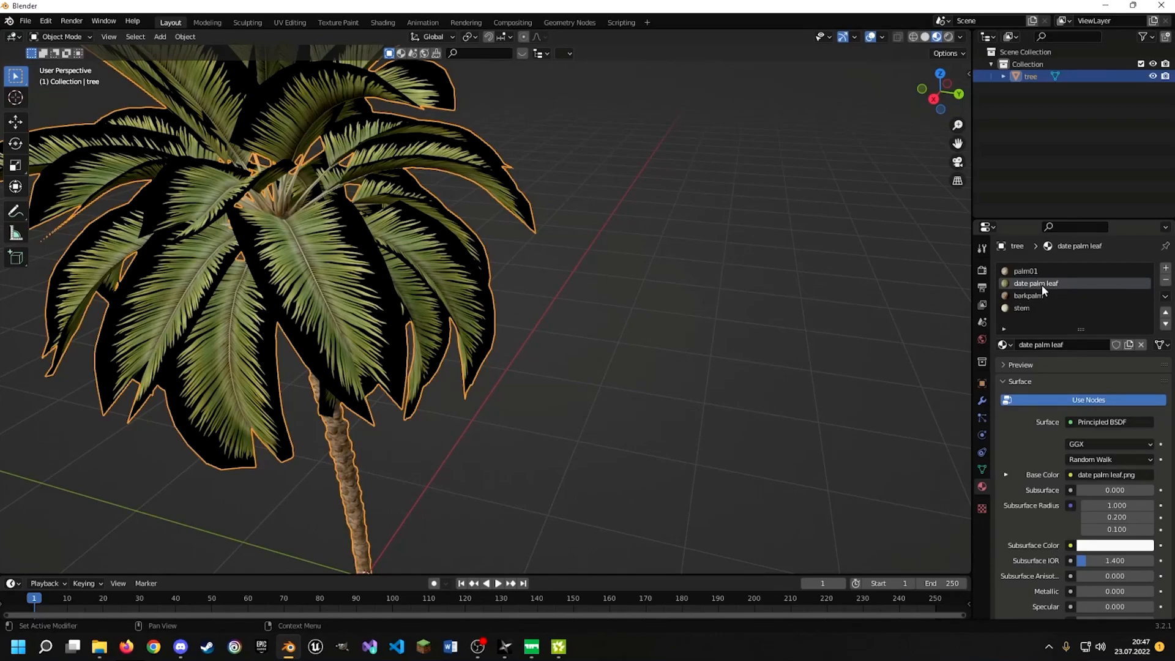
Try removing the date palm leaf material slot from the tree, and undo the removal
{"action": "left_click", "coordinate": [1165, 280]}
{"action": "middle_click_drag", "start_coordinate": [630, 310], "coordinate": [603, 293]}
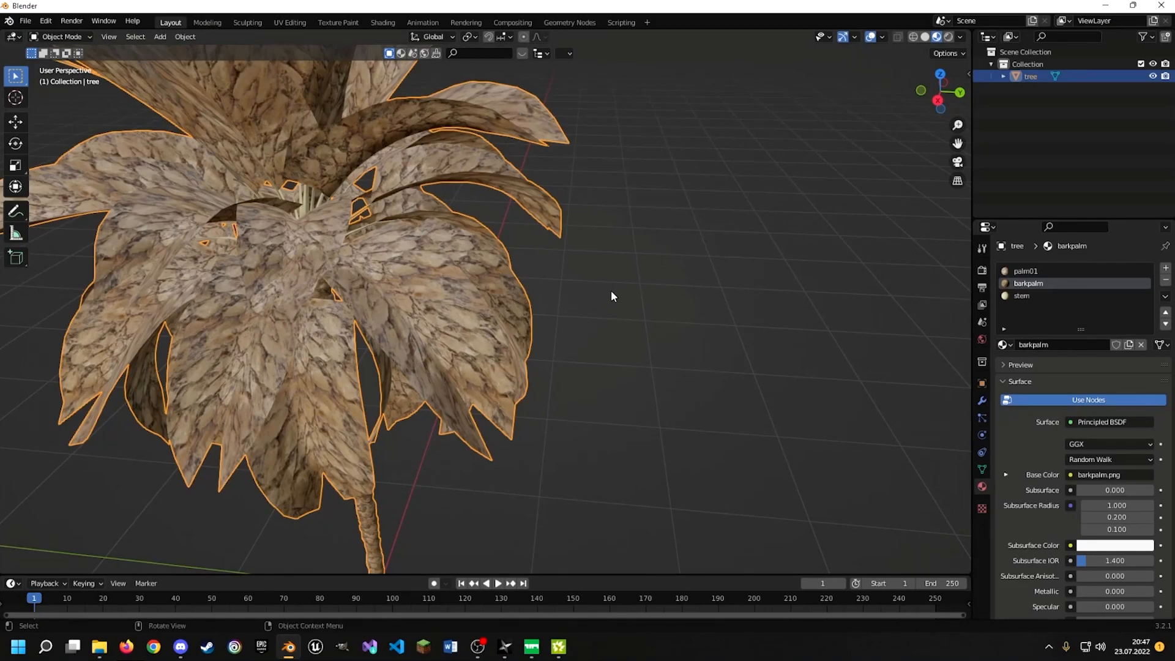
{"action": "key", "text": "ctrl+z"}
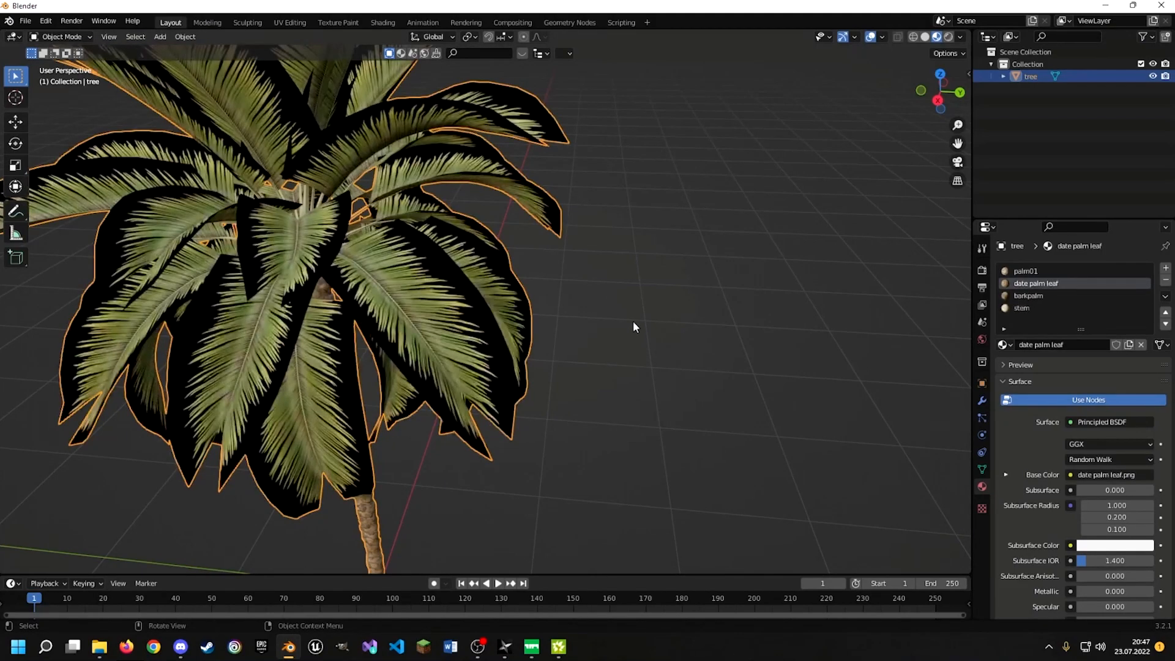
Set the date palm leaf material's Blend Mode to Alpha Clip and check the leaves
{"action": "scroll", "coordinate": [1010, 437], "scroll_direction": "down", "scroll_amount": 3}
{"action": "scroll", "coordinate": [1010, 441], "scroll_direction": "down", "scroll_amount": 8}
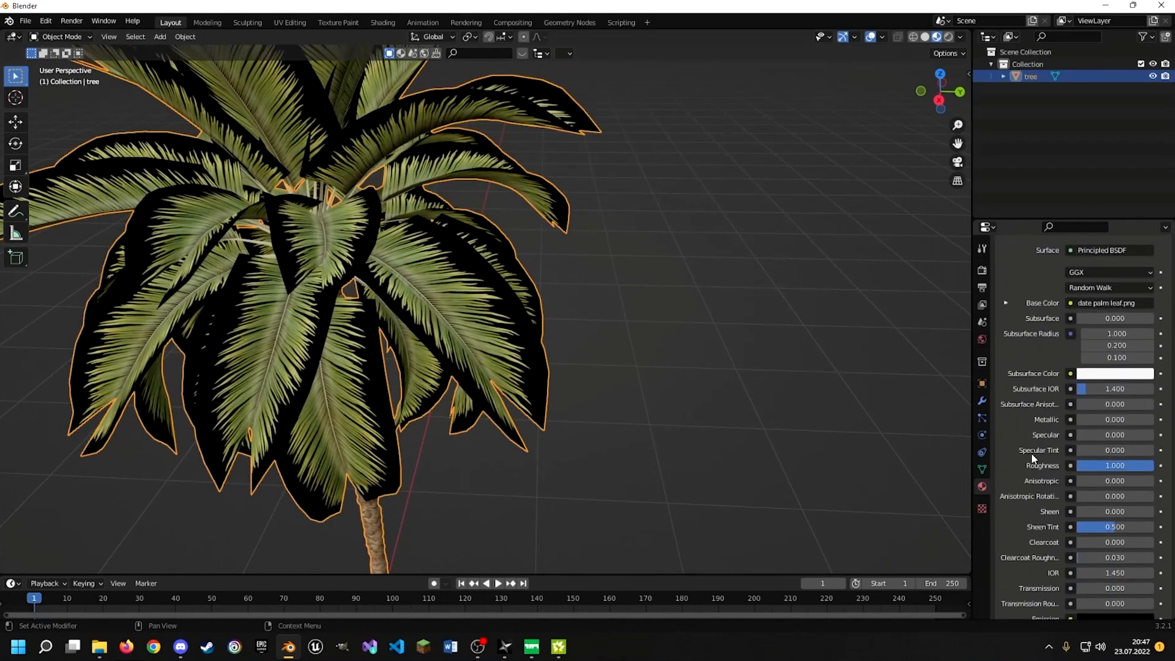
{"action": "scroll", "coordinate": [1031, 452], "scroll_direction": "up", "scroll_amount": 10}
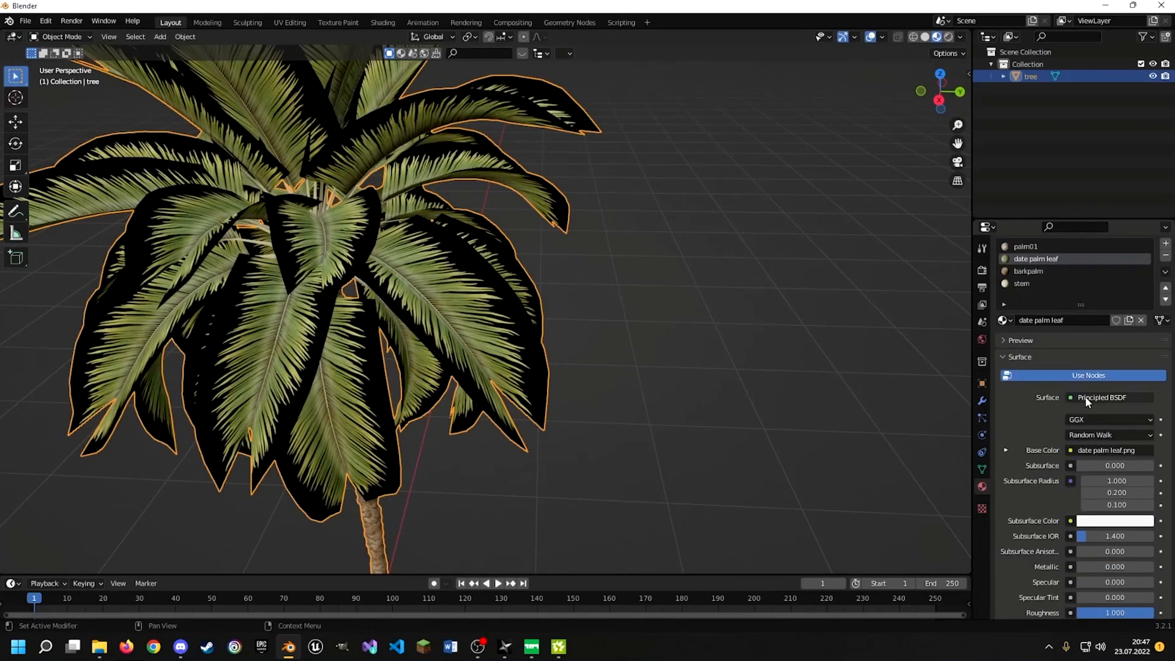
{"action": "scroll", "coordinate": [1023, 414], "scroll_direction": "down", "scroll_amount": 1}
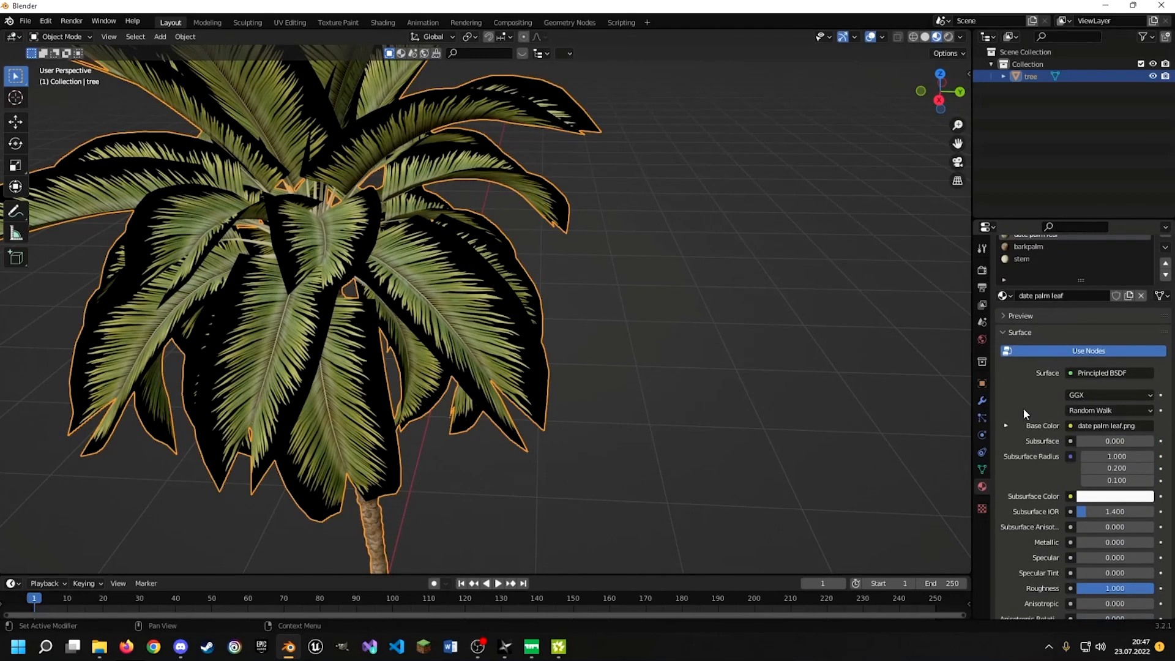
{"action": "left_click", "coordinate": [1009, 331]}
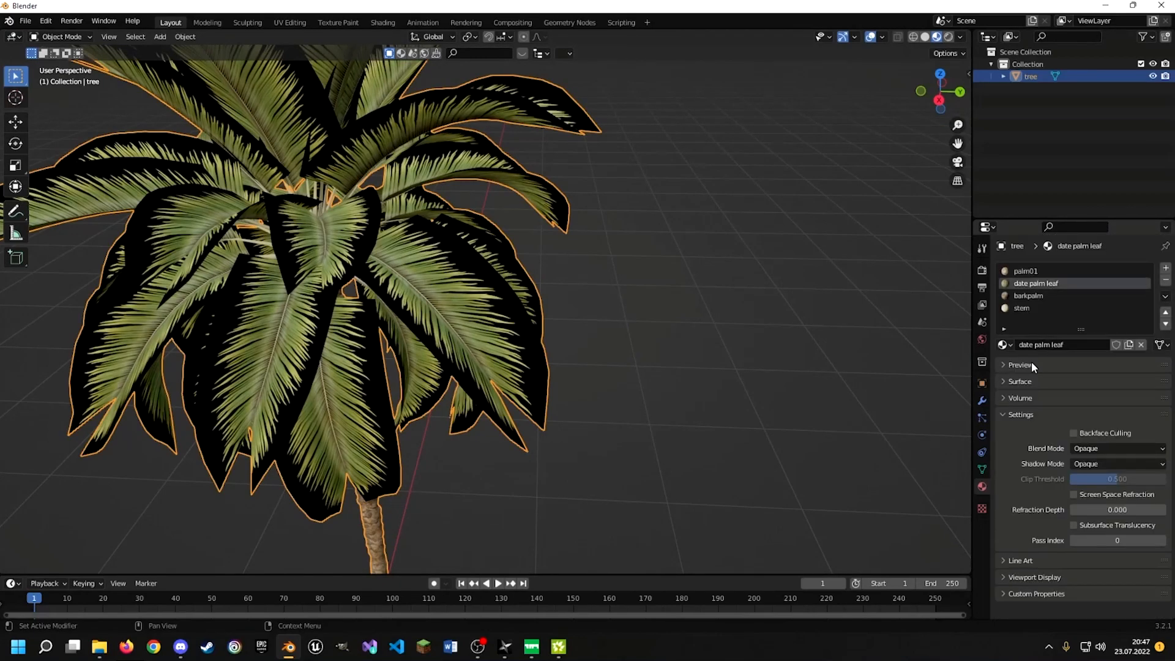
{"action": "left_click", "coordinate": [1087, 449]}
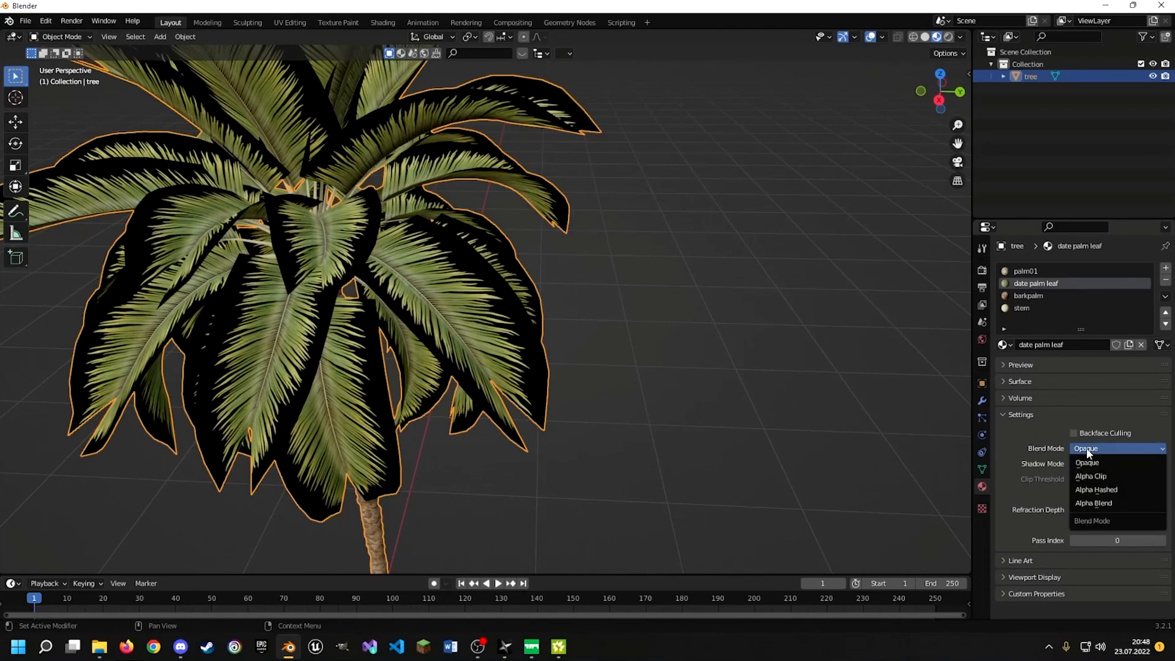
{"action": "left_click", "coordinate": [1093, 477]}
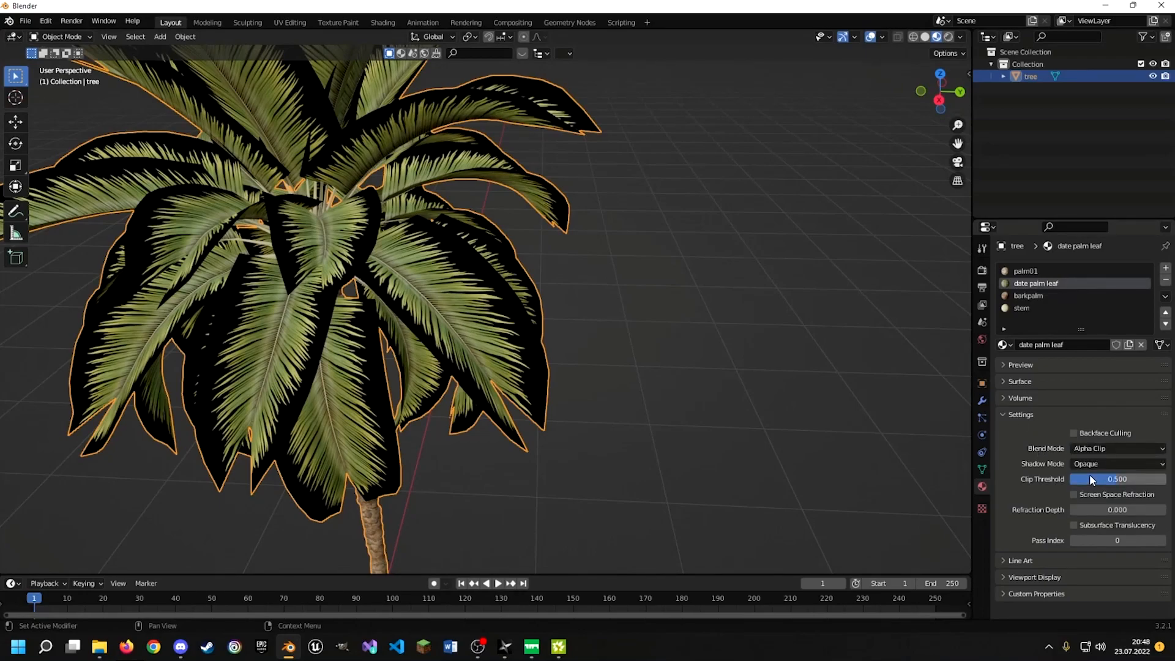
{"action": "middle_click_drag", "start_coordinate": [635, 359], "coordinate": [564, 314]}
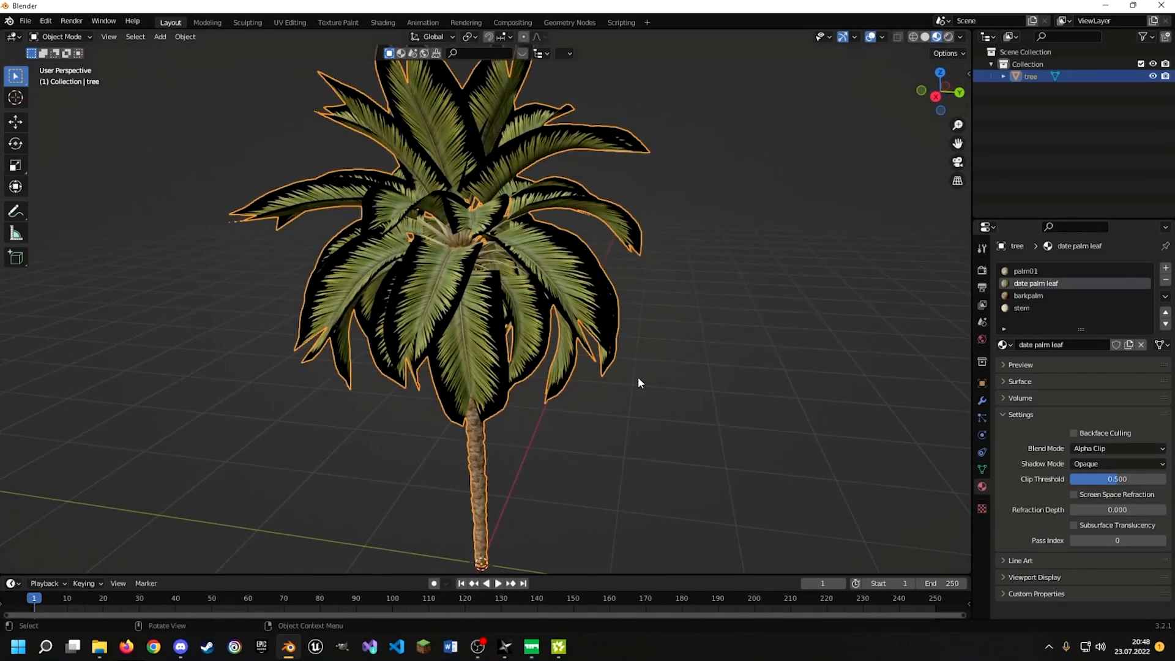
Try the Alpha Hashed and Alpha Blend modes on the date palm leaf material and inspect the leaves
{"action": "left_click", "coordinate": [1101, 448]}
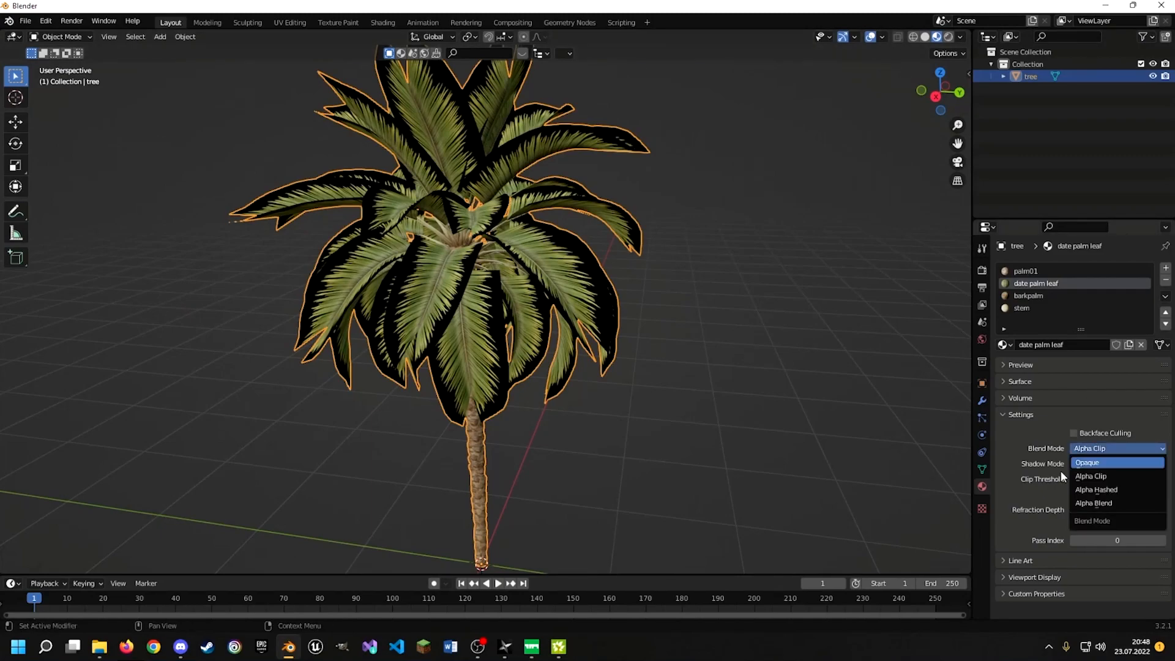
{"action": "left_click", "coordinate": [1097, 490]}
{"action": "left_click", "coordinate": [1099, 455]}
{"action": "left_click", "coordinate": [1087, 502]}
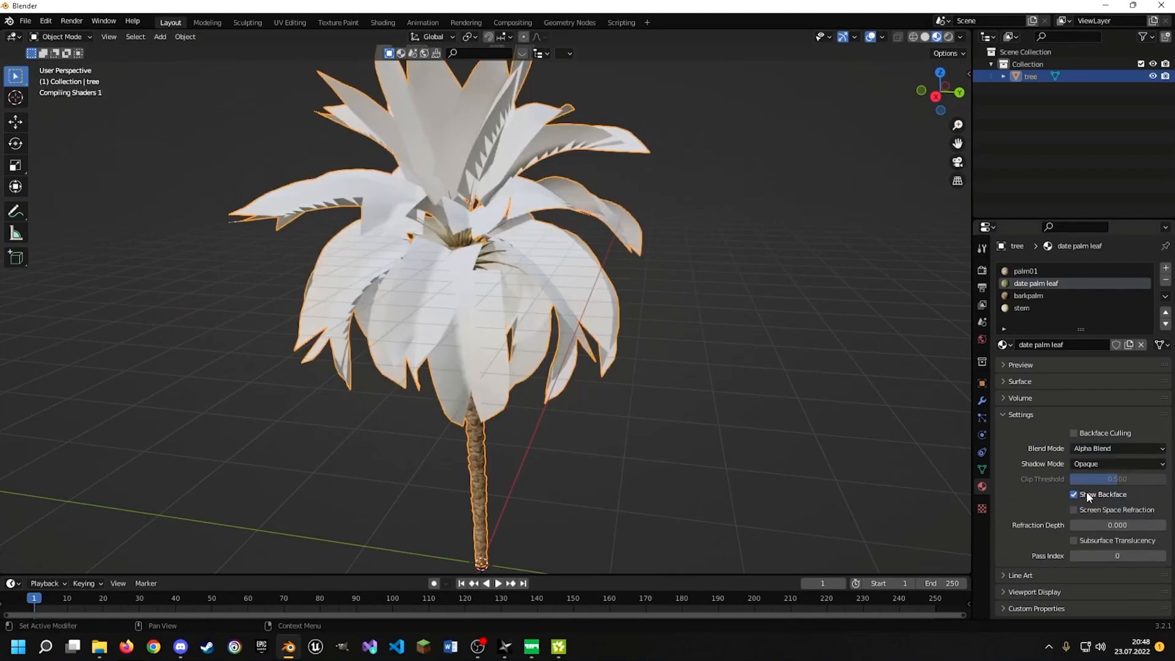
{"action": "middle_click_drag", "start_coordinate": [720, 359], "coordinate": [718, 153]}
{"action": "scroll", "coordinate": [587, 365], "scroll_direction": "up", "scroll_amount": 4}
{"action": "middle_click_drag", "start_coordinate": [762, 213], "coordinate": [763, 216]}
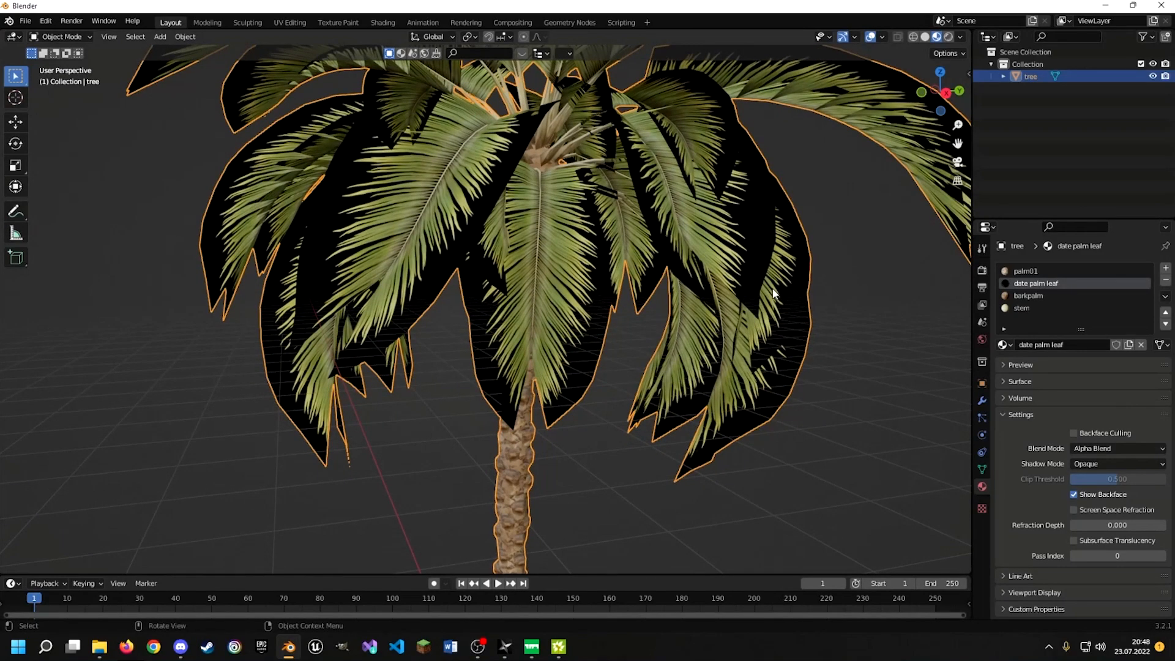
{"action": "middle_click_drag", "start_coordinate": [792, 288], "coordinate": [848, 335]}
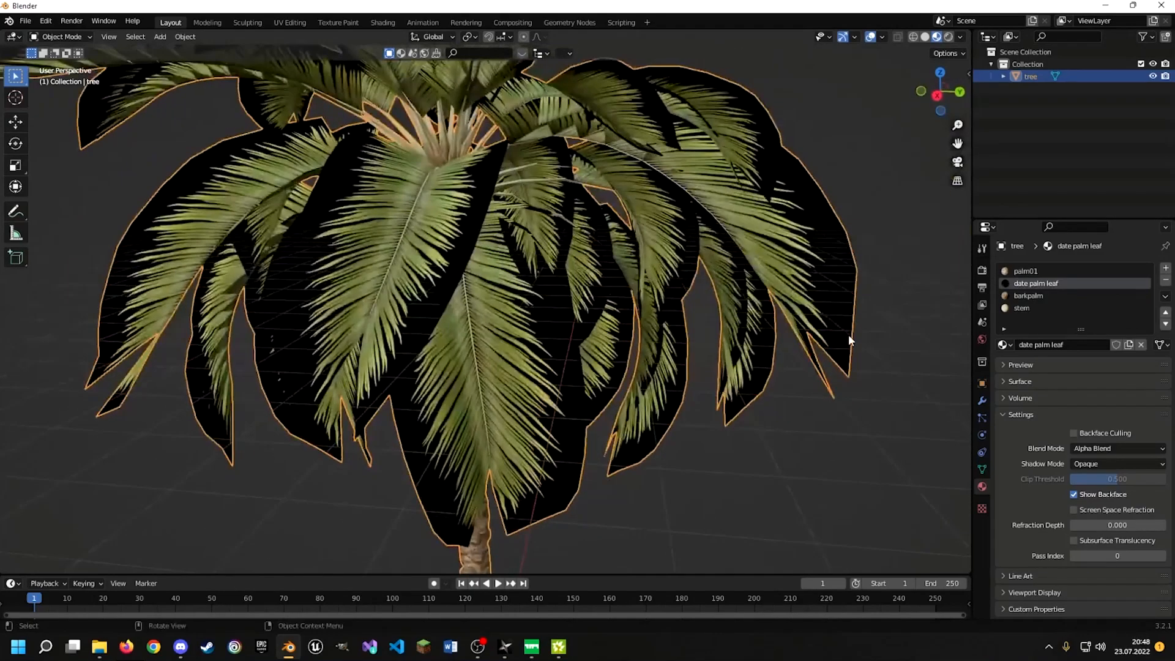
Set the date palm leaf material's Blend Mode back to Alpha Clip and look over the leaves
{"action": "left_click", "coordinate": [1102, 448]}
{"action": "left_click", "coordinate": [1099, 475]}
{"action": "middle_click_drag", "start_coordinate": [722, 319], "coordinate": [472, 226]}
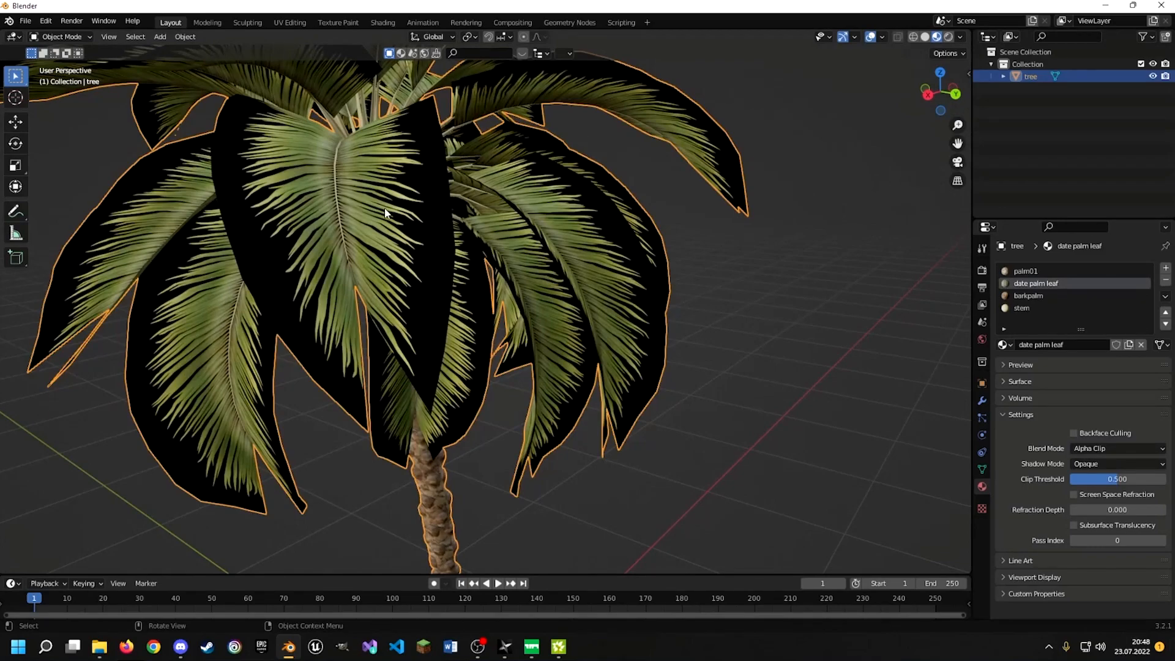
{"action": "middle_click_drag", "start_coordinate": [328, 273], "coordinate": [679, 267]}
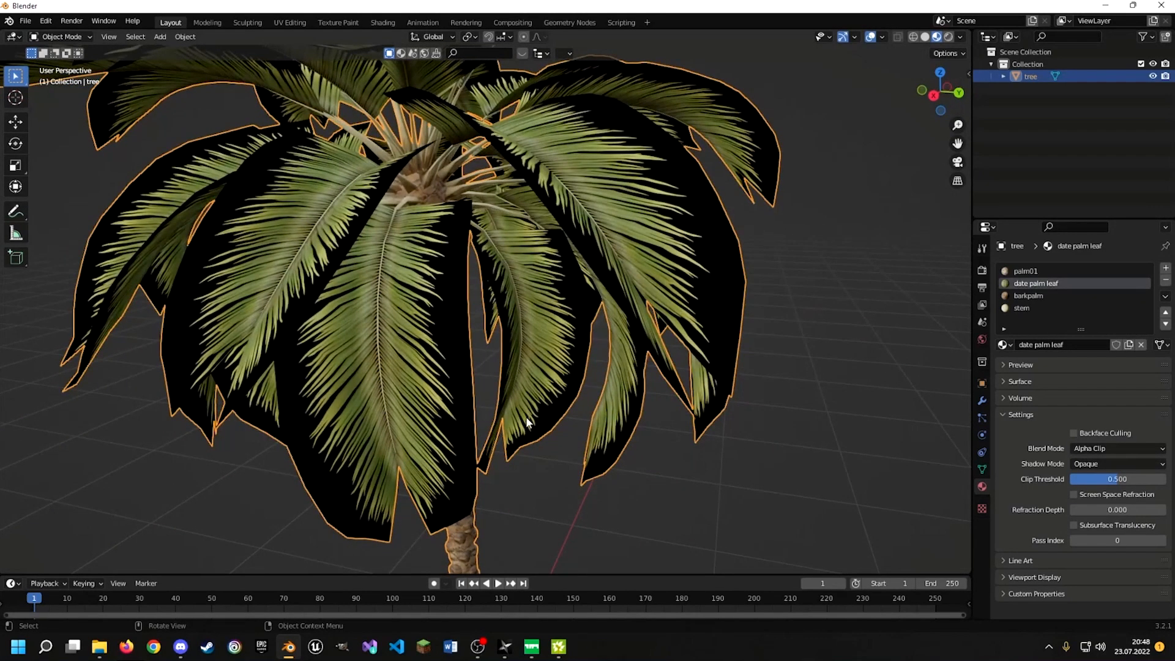
Enlarge the timeline area and turn it into a Shader Editor showing the date palm leaf nodes
{"action": "left_click_drag", "start_coordinate": [499, 572], "coordinate": [499, 319]}
{"action": "left_click", "coordinate": [13, 327]}
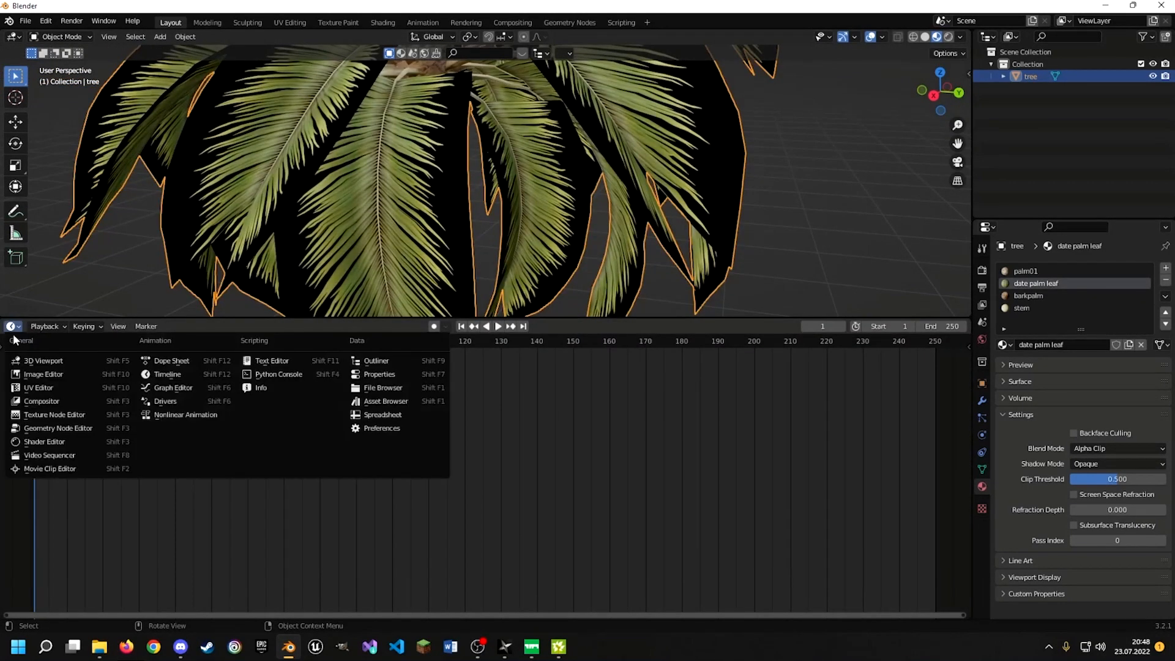
{"action": "left_click", "coordinate": [43, 442]}
{"action": "scroll", "coordinate": [380, 412], "scroll_direction": "left", "scroll_amount": 4}
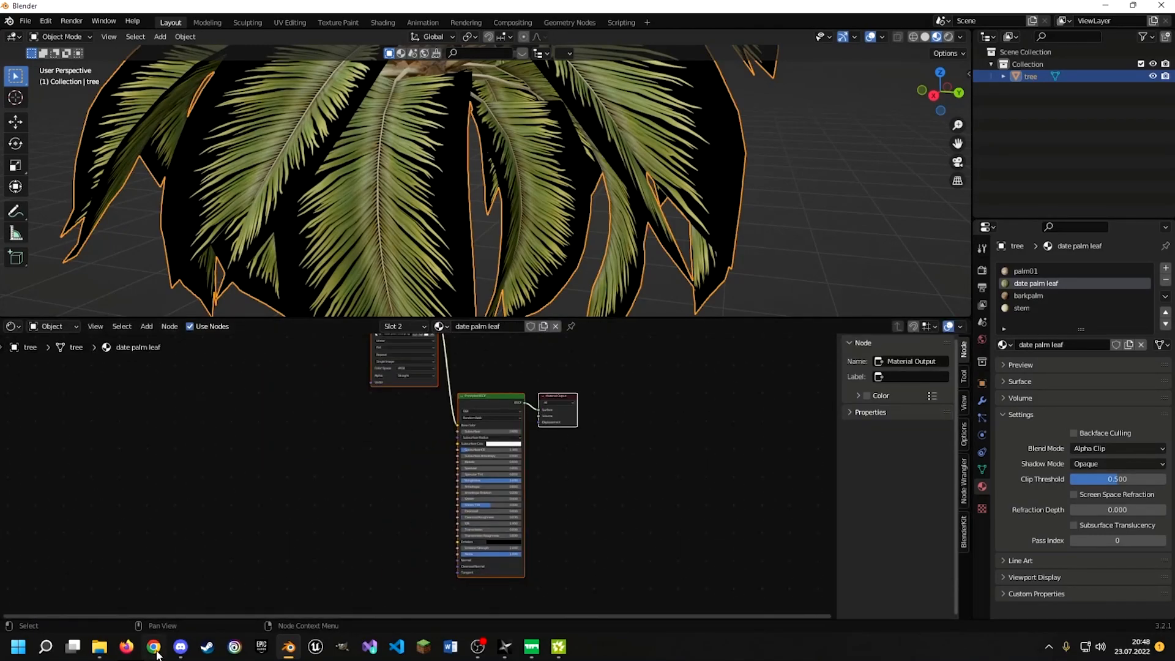
Bring the date palm leaf Normal, Roughness and Transmission images from the export folder into the node tree as image textures
{"action": "left_click", "coordinate": [99, 647]}
{"action": "left_click_drag", "start_coordinate": [526, 183], "coordinate": [403, 59]}
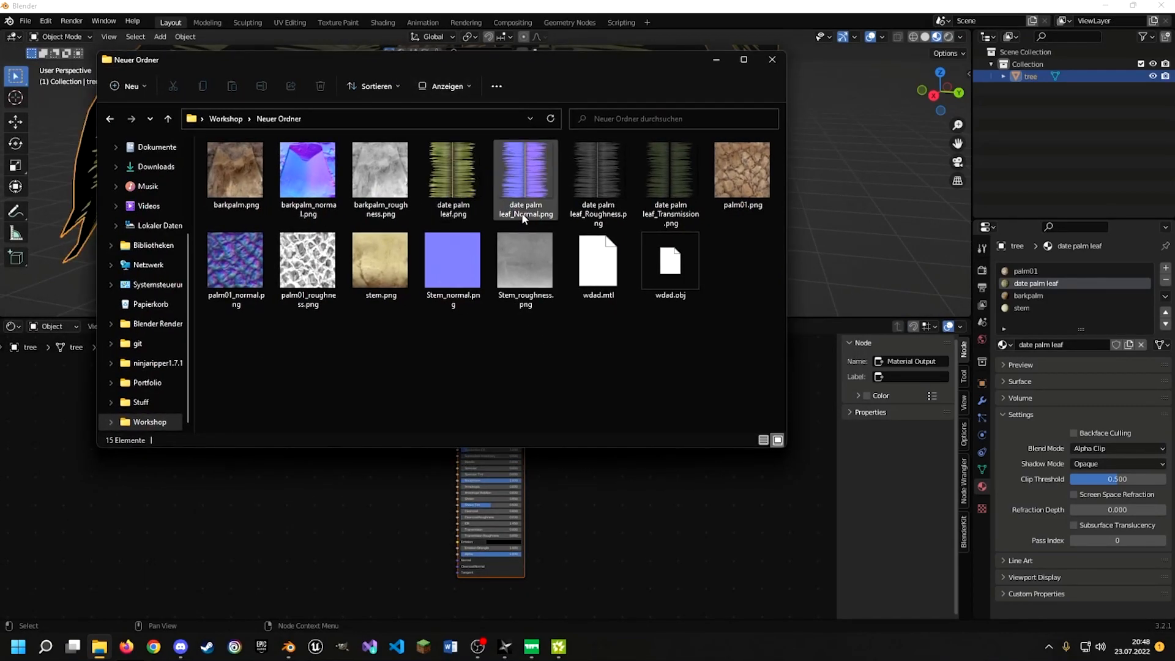
{"action": "left_click_drag", "start_coordinate": [523, 173], "coordinate": [195, 551]}
{"action": "left_click_drag", "start_coordinate": [590, 182], "coordinate": [232, 484]}
{"action": "left_click_drag", "start_coordinate": [659, 170], "coordinate": [360, 525]}
{"action": "left_click", "coordinate": [771, 60]}
Add a Separate RGB node and feed it the color of the date palm leaf Roughness texture
{"action": "scroll", "coordinate": [428, 439], "scroll_direction": "up", "scroll_amount": 3}
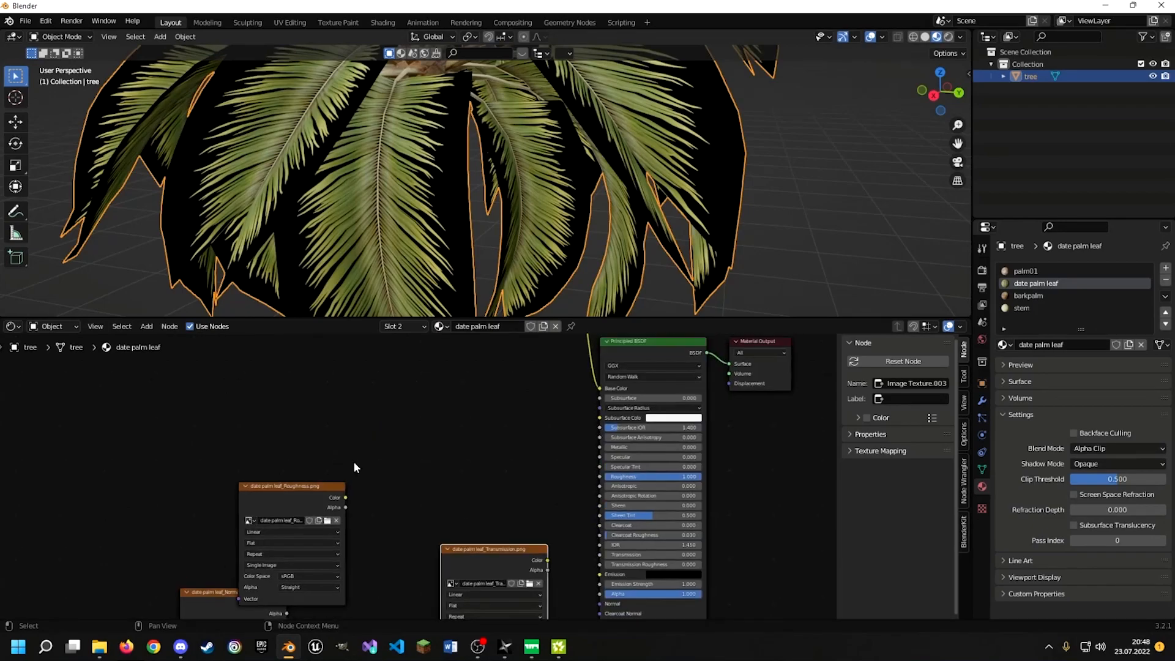
{"action": "right_click", "coordinate": [448, 428]}
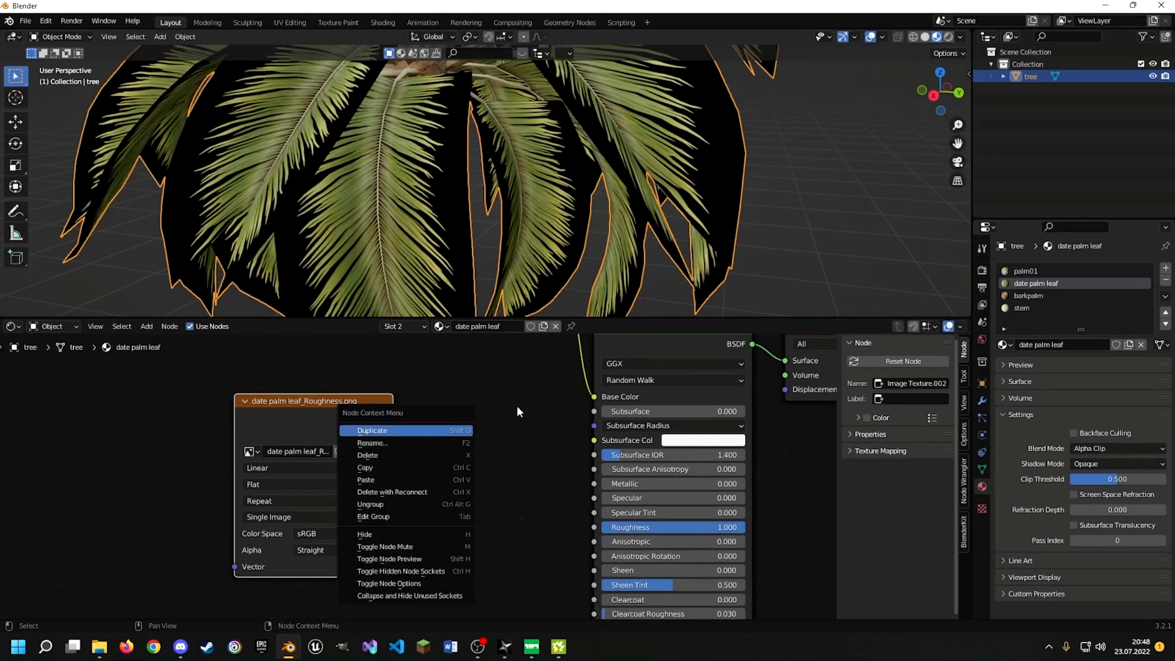
{"action": "key", "text": "F3"}
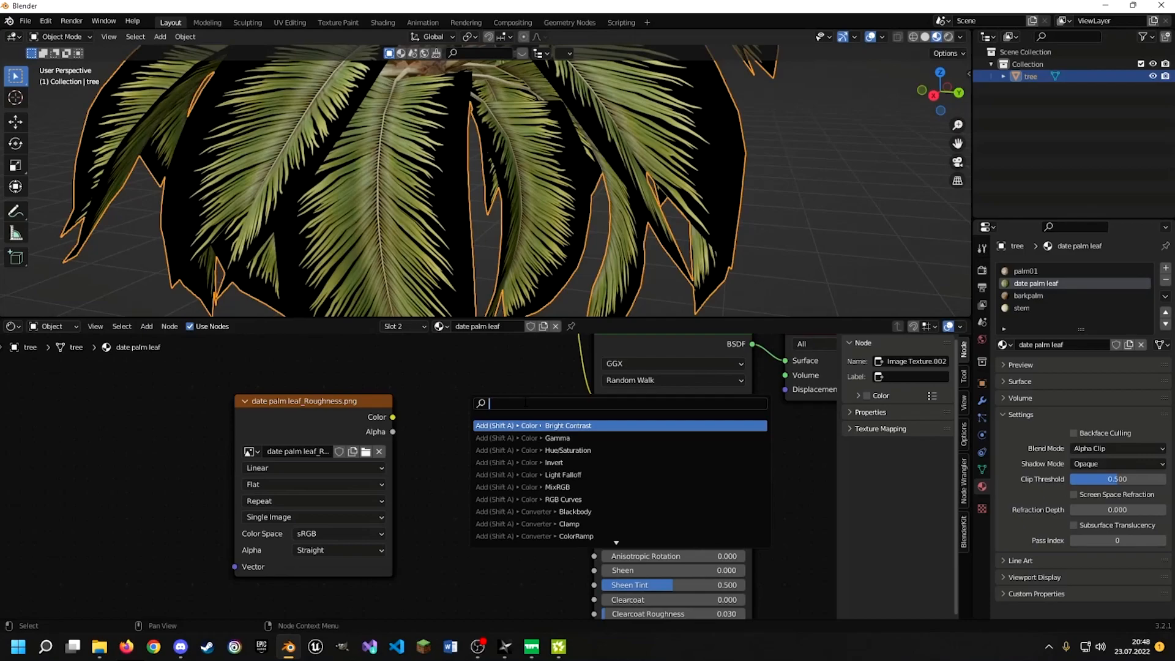
{"action": "type", "text": "sepe"}
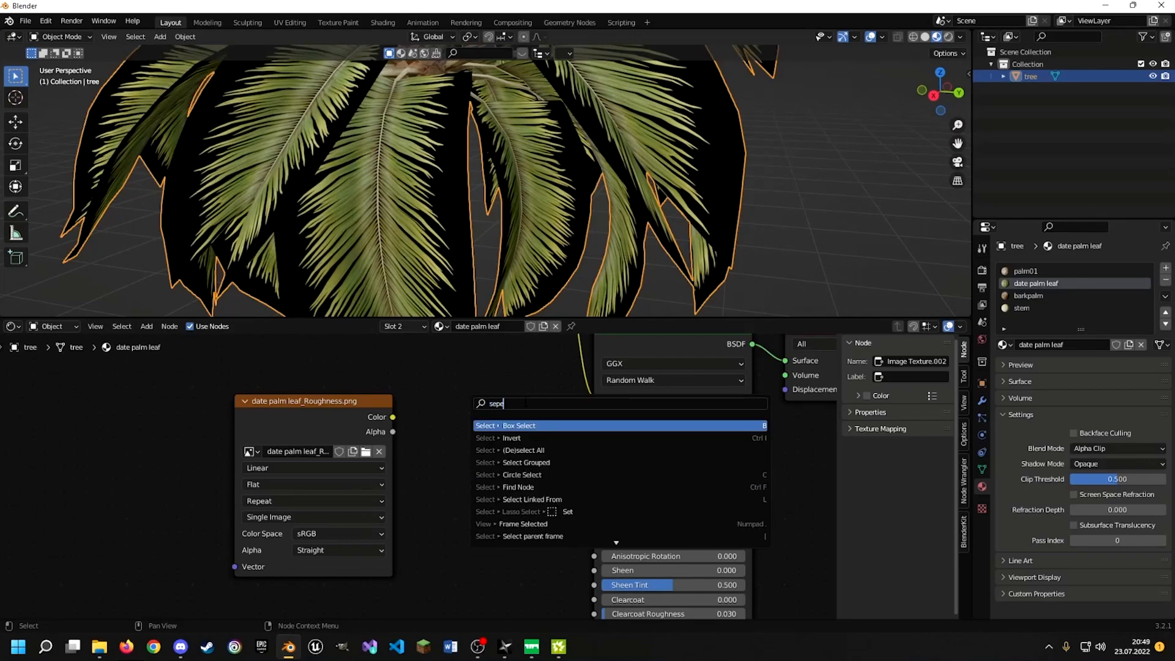
{"action": "key", "text": "BackSpace"}
{"action": "type", "text": "a"}
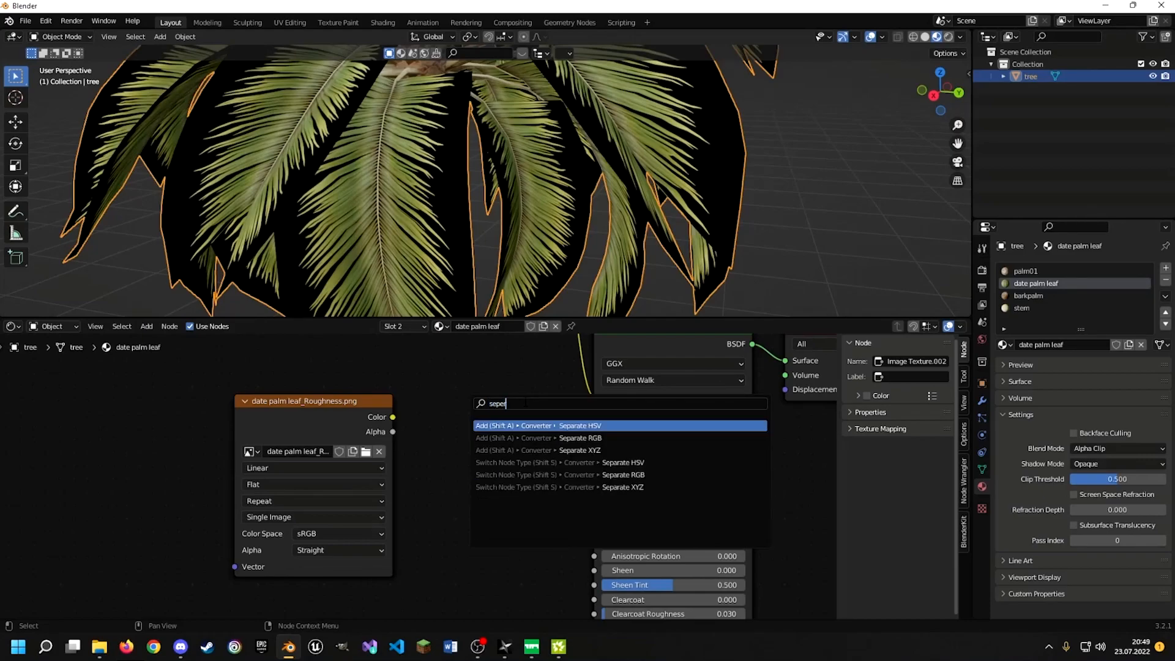
{"action": "left_click", "coordinate": [513, 435]}
{"action": "left_click", "coordinate": [420, 394]}
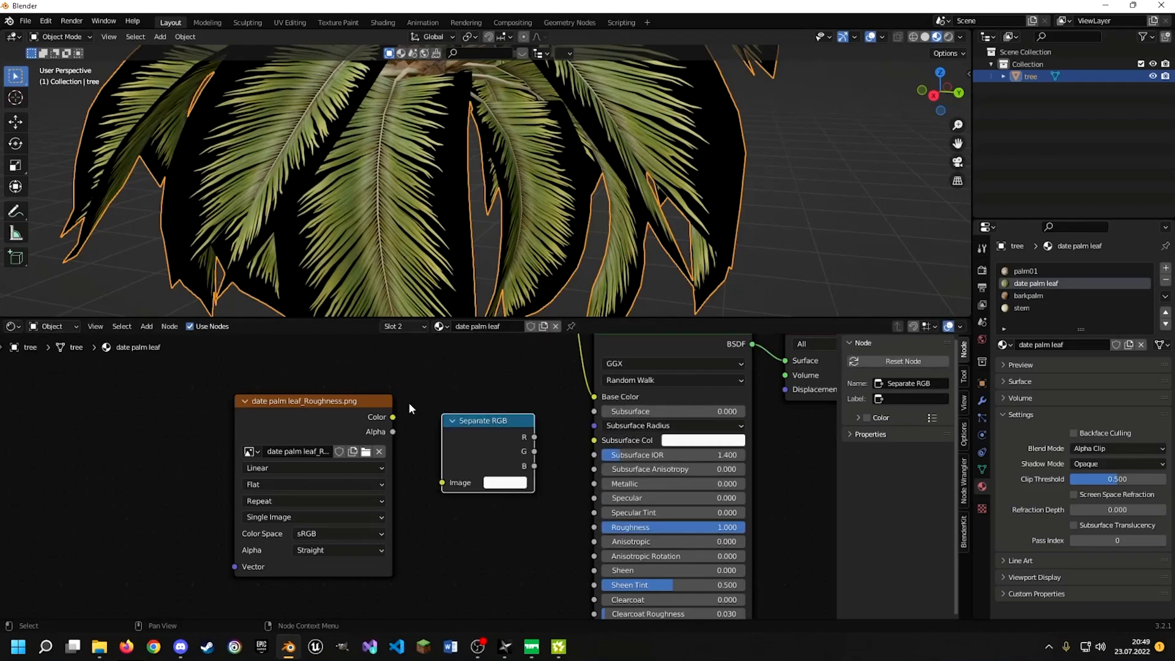
{"action": "left_click_drag", "start_coordinate": [392, 416], "coordinate": [443, 481]}
{"action": "middle_click_drag", "start_coordinate": [477, 376], "coordinate": [374, 372]}
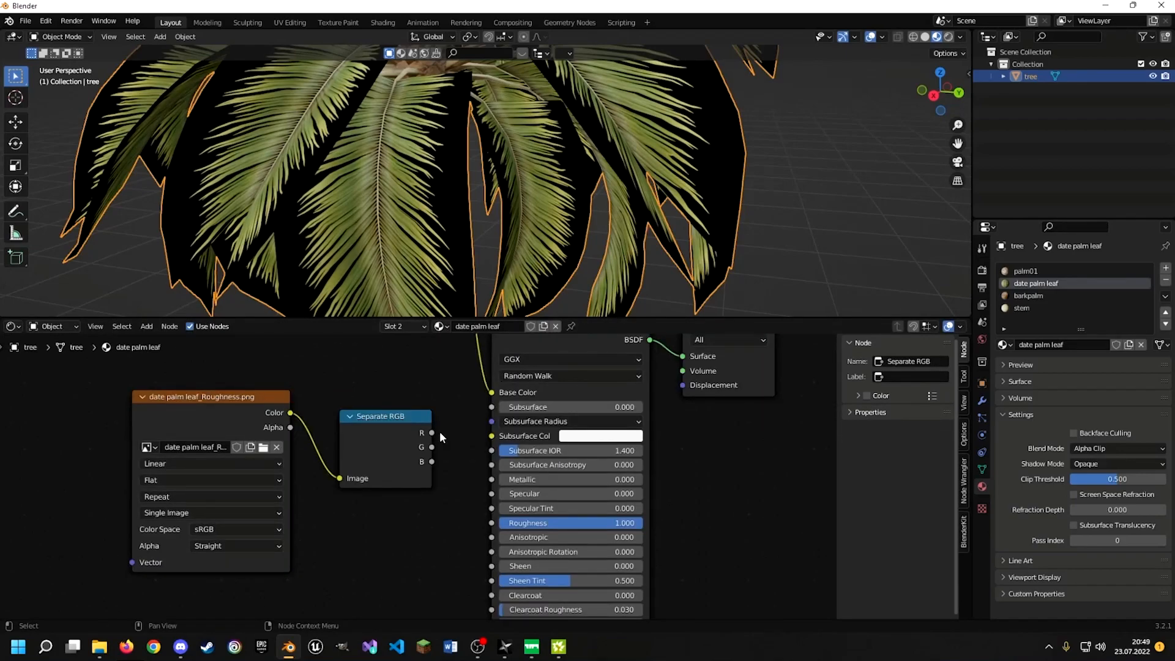
Connect the Separate RGB node's R output to Roughness and its B output to Metallic on the Principled BSDF
{"action": "left_click_drag", "start_coordinate": [432, 433], "coordinate": [454, 461]}
{"action": "left_click_drag", "start_coordinate": [464, 507], "coordinate": [490, 524]}
{"action": "left_click_drag", "start_coordinate": [431, 458], "coordinate": [464, 439]}
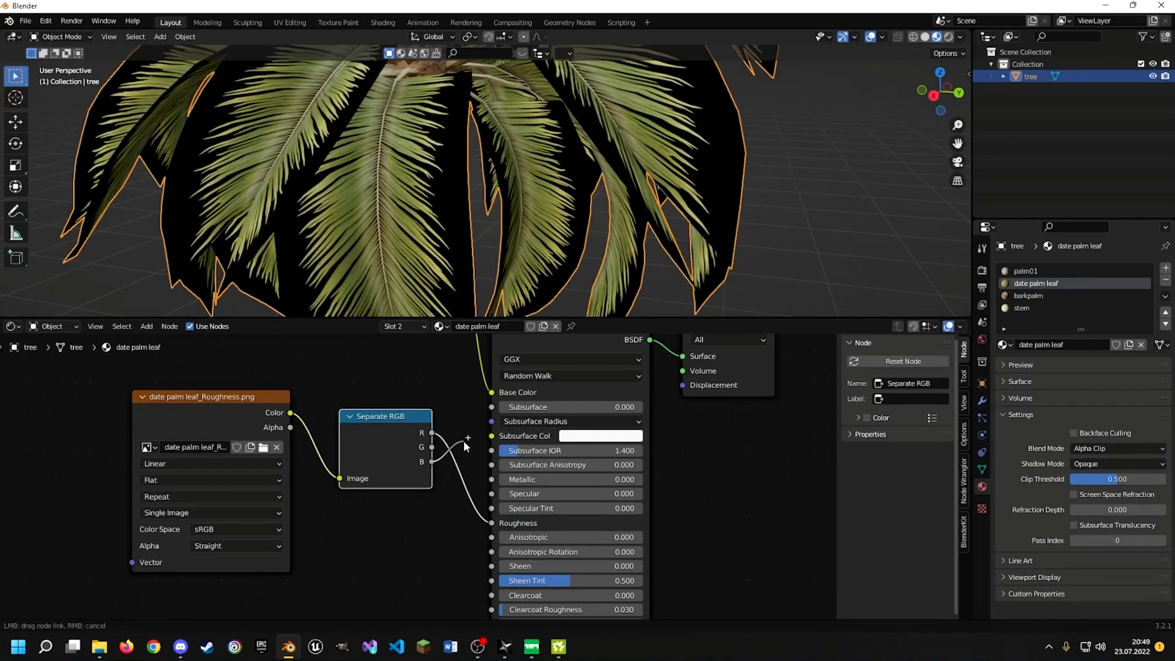
{"action": "left_click_drag", "start_coordinate": [491, 481], "coordinate": [492, 480]}
Connect the date palm leaf Transmission texture's Alpha output to the Principled BSDF's Alpha and collapse the texture node
{"action": "middle_click_drag", "start_coordinate": [349, 518], "coordinate": [426, 339]}
{"action": "scroll", "coordinate": [489, 413], "scroll_direction": "down", "scroll_amount": 2}
{"action": "scroll", "coordinate": [416, 459], "scroll_direction": "up", "scroll_amount": 3}
{"action": "left_click_drag", "start_coordinate": [443, 404], "coordinate": [408, 393]}
{"action": "middle_click_drag", "start_coordinate": [525, 405], "coordinate": [467, 426]}
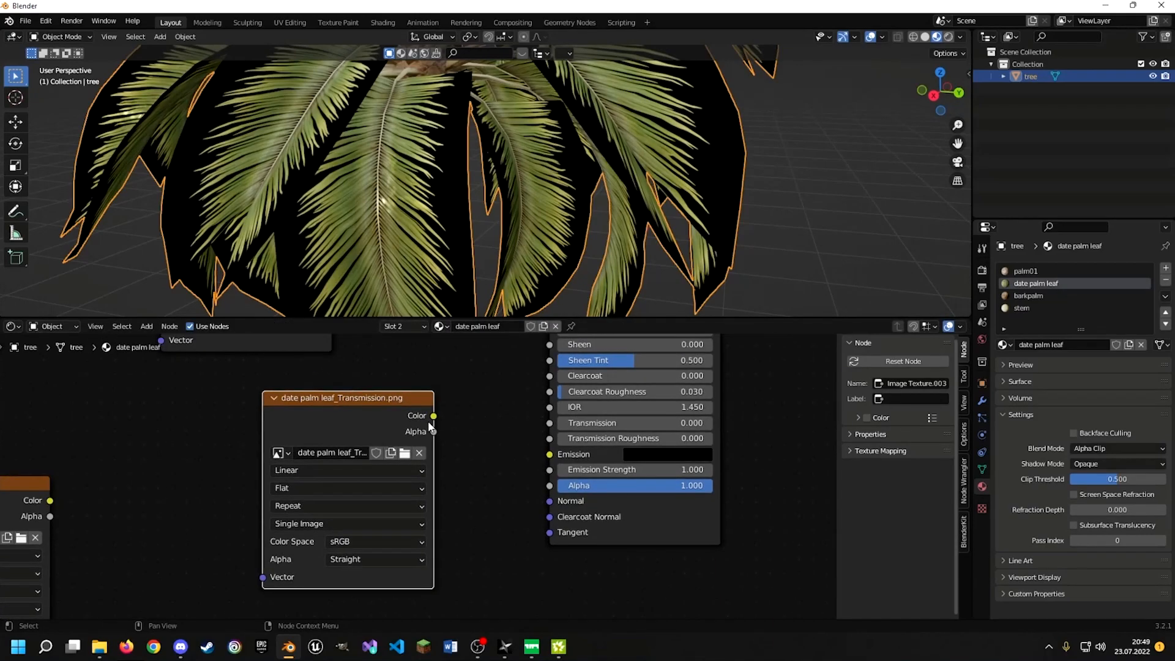
{"action": "left_click_drag", "start_coordinate": [434, 432], "coordinate": [550, 488]}
{"action": "middle_click_drag", "start_coordinate": [420, 384], "coordinate": [542, 446]}
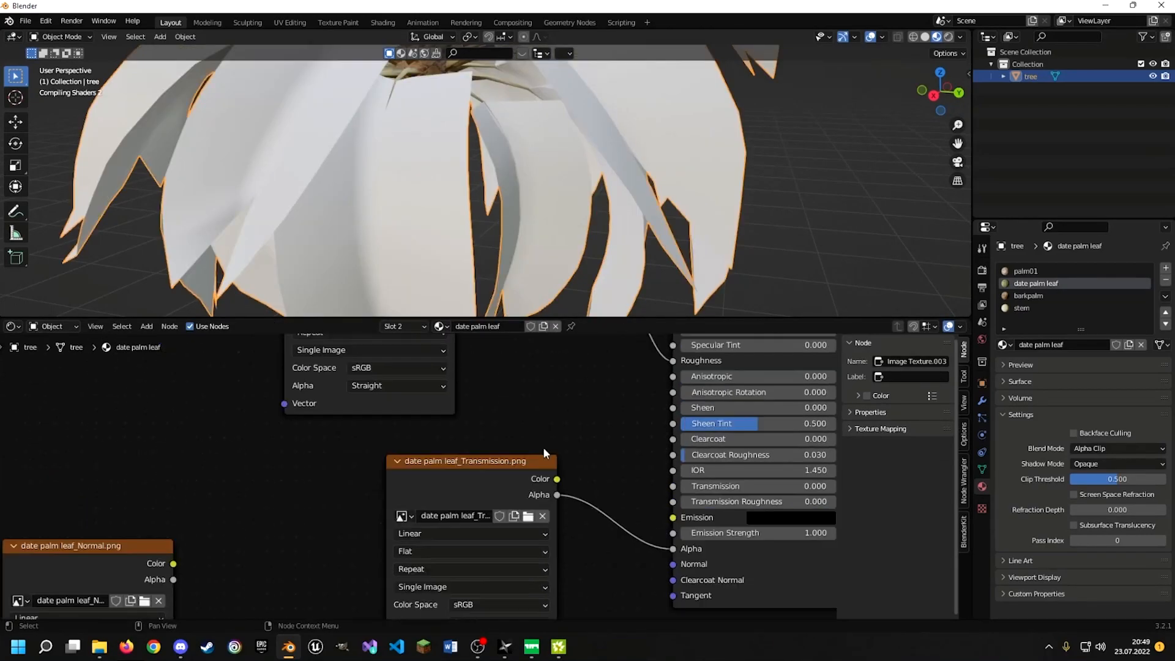
{"action": "left_click", "coordinate": [398, 460]}
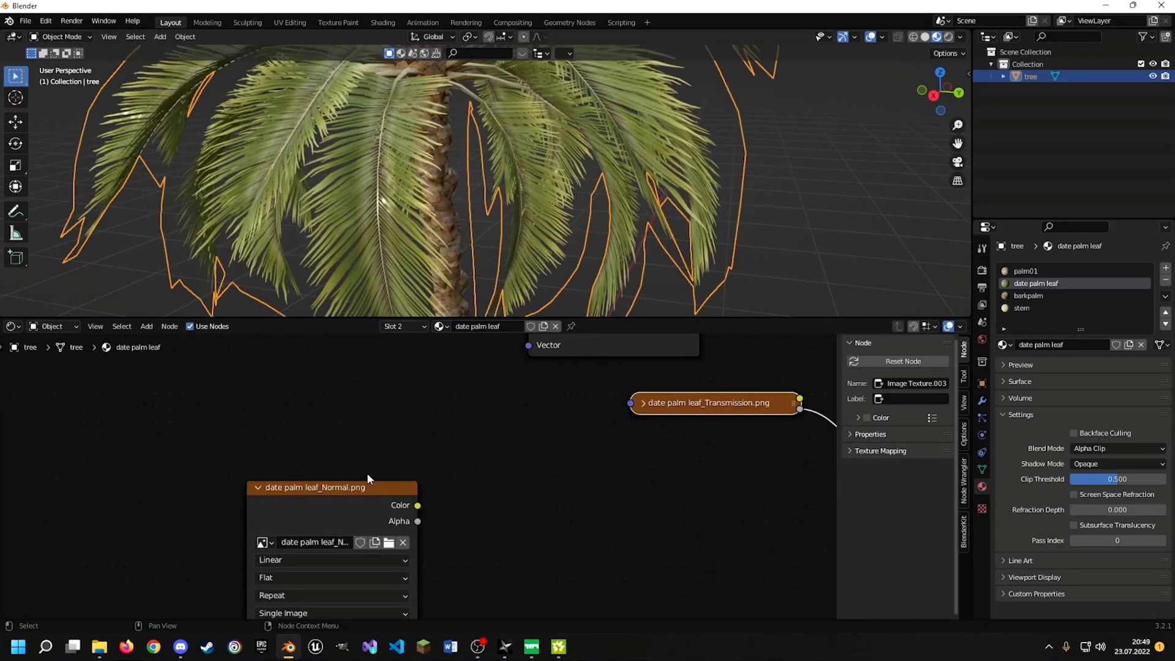
Connect the date palm leaf Normal texture's Color output directly to the Principled BSDF's Normal input
{"action": "middle_click_drag", "start_coordinate": [519, 511], "coordinate": [399, 450]}
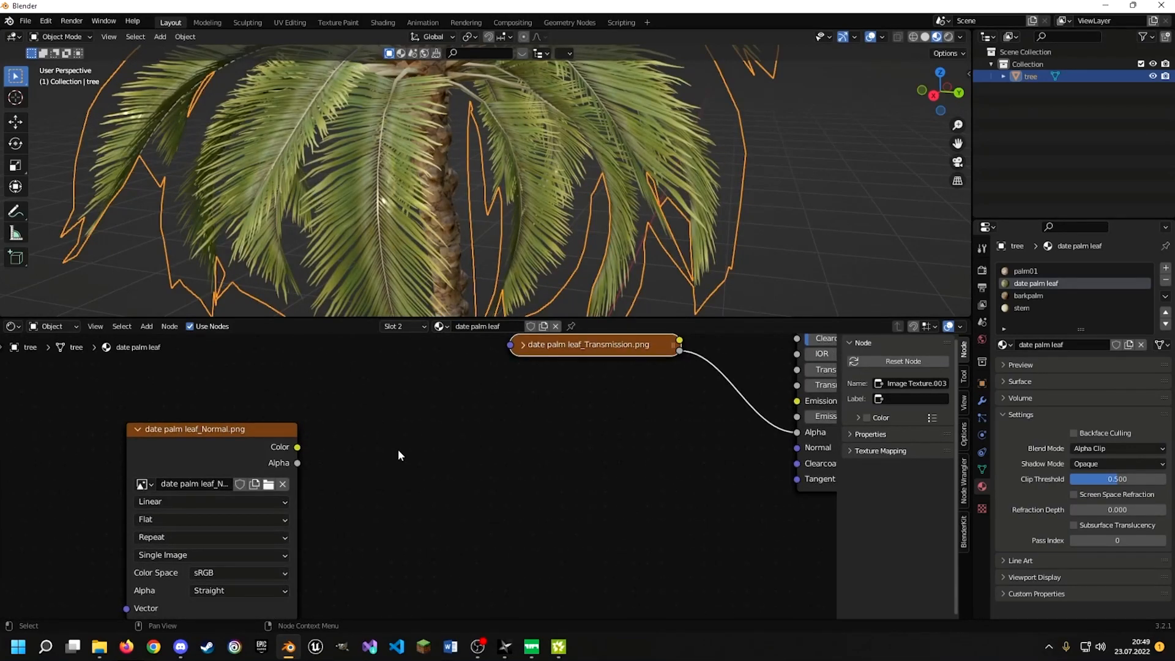
{"action": "left_click_drag", "start_coordinate": [296, 448], "coordinate": [796, 447]}
{"action": "mouse_move", "coordinate": [406, 210]}
{"action": "middle_mouse_down"}
{"action": "mouse_move", "coordinate": [425, 188]}
{"action": "mouse_move", "coordinate": [407, 195]}
{"action": "middle_mouse_up"}
Add a Bump node, feeding the date palm leaf Normal texture's color into its Height and its Normal output into the Principled BSDF
{"action": "middle_click_drag", "start_coordinate": [515, 471], "coordinate": [432, 460]}
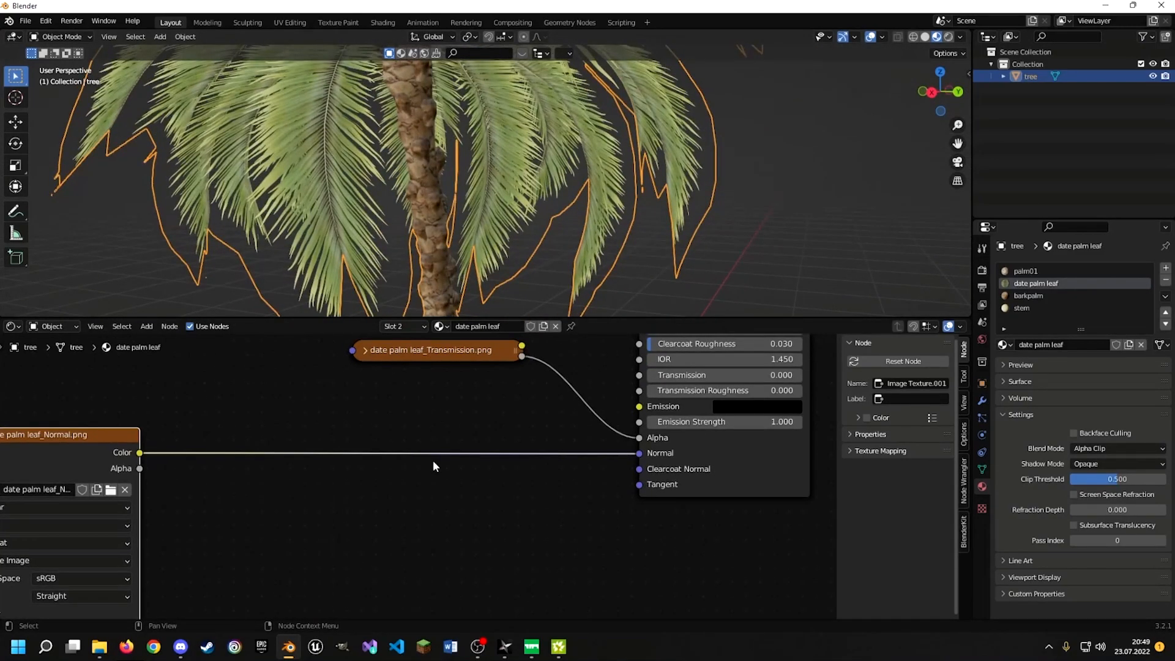
{"action": "key", "text": "F3"}
{"action": "type", "text": "bump"}
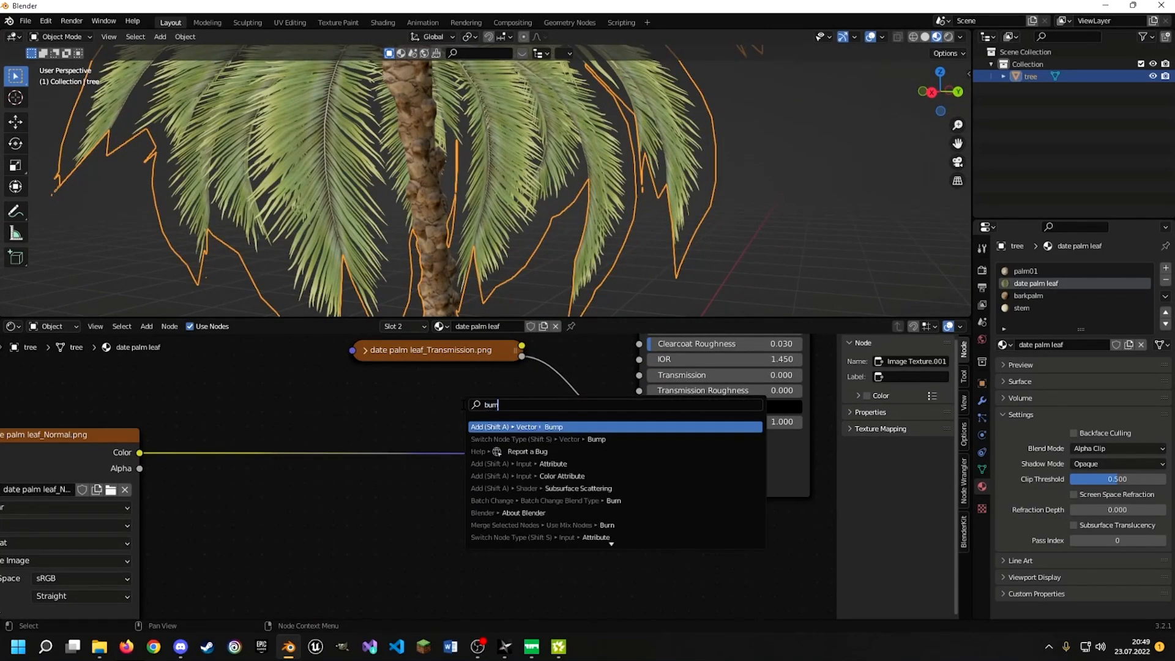
{"action": "key", "text": "Return"}
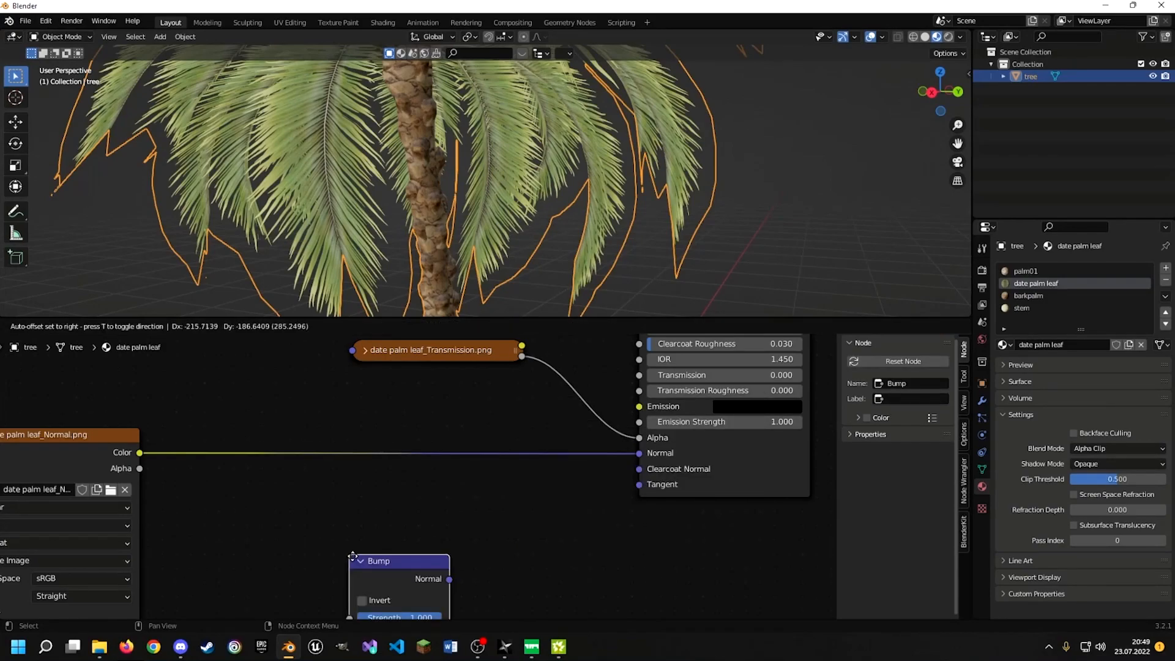
{"action": "left_click", "coordinate": [421, 504]}
{"action": "left_click_drag", "start_coordinate": [142, 453], "coordinate": [420, 563]}
{"action": "left_click_drag", "start_coordinate": [513, 490], "coordinate": [639, 404]}
Lower the Bump node's Strength to 0.133 while checking the leaf surface up close
{"action": "middle_click_drag", "start_coordinate": [454, 205], "coordinate": [487, 192]}
{"action": "scroll", "coordinate": [487, 192], "scroll_direction": "up", "scroll_amount": 2}
{"action": "middle_click_drag", "start_coordinate": [392, 180], "coordinate": [447, 189], "text": "shift"}
{"action": "scroll", "coordinate": [453, 192], "scroll_direction": "up", "scroll_amount": 2}
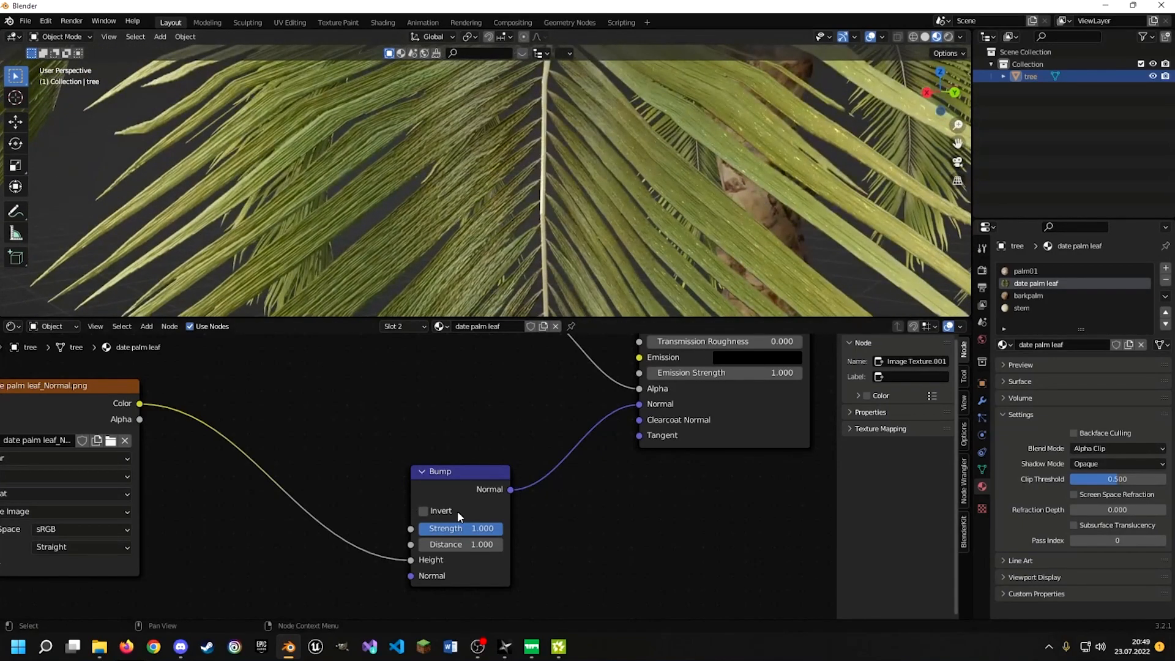
{"action": "mouse_move", "coordinate": [483, 532]}
{"action": "left_mouse_down"}
{"action": "mouse_move", "coordinate": [401, 531]}
{"action": "mouse_move", "coordinate": [430, 531]}
{"action": "left_mouse_up"}
{"action": "scroll", "coordinate": [493, 126], "scroll_direction": "down", "scroll_amount": 10}
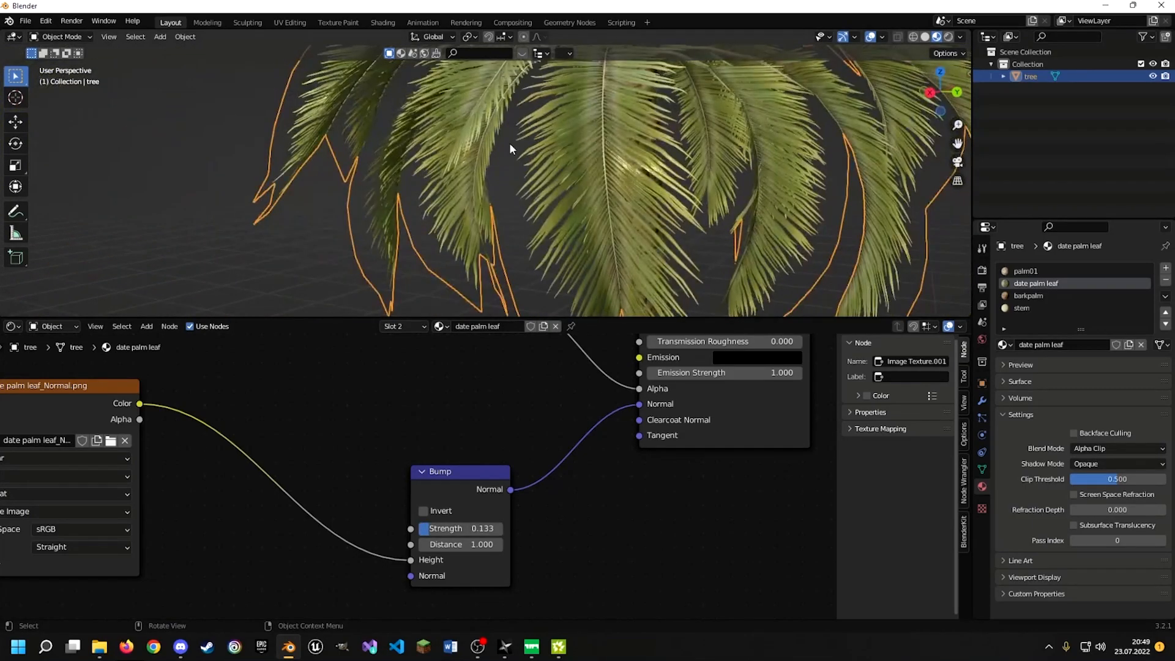
Deselect the tree and enlarge the 3D viewport over the shader editor to show the whole palm
{"action": "middle_click_drag", "start_coordinate": [509, 142], "coordinate": [577, 178]}
{"action": "left_click", "coordinate": [514, 282]}
{"action": "left_click_drag", "start_coordinate": [510, 318], "coordinate": [498, 559]}
{"action": "middle_click_drag", "start_coordinate": [490, 465], "coordinate": [536, 300]}
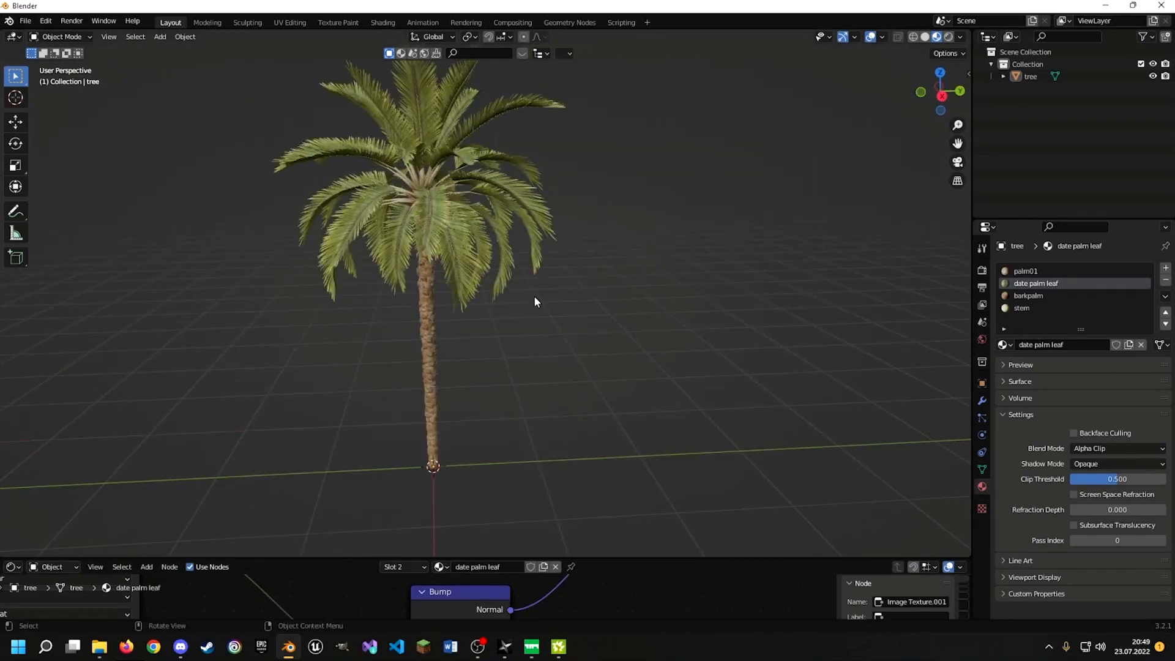
Select the palm tree and show the UV map list in its mesh data properties
{"action": "key", "text": "a"}
{"action": "left_click", "coordinate": [982, 468]}
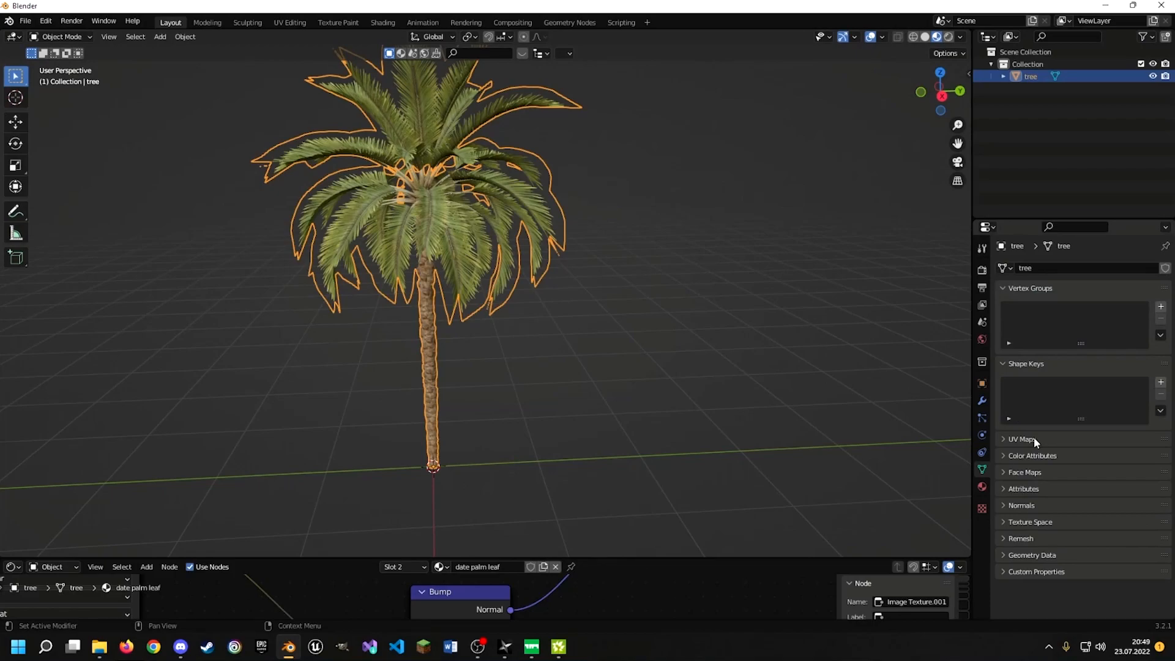
{"action": "middle_click_drag", "start_coordinate": [957, 407], "coordinate": [563, 324]}
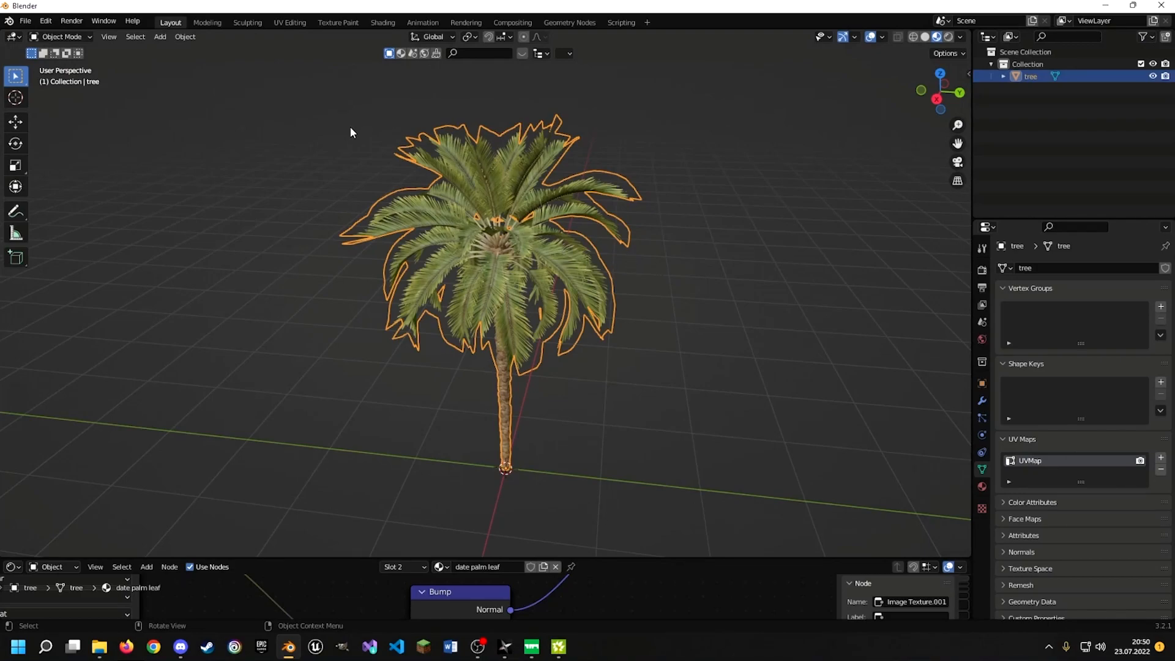
Switch to the UV Editing workspace, show the palm in Material Preview shading and clear the mesh selection
{"action": "left_click", "coordinate": [289, 22]}
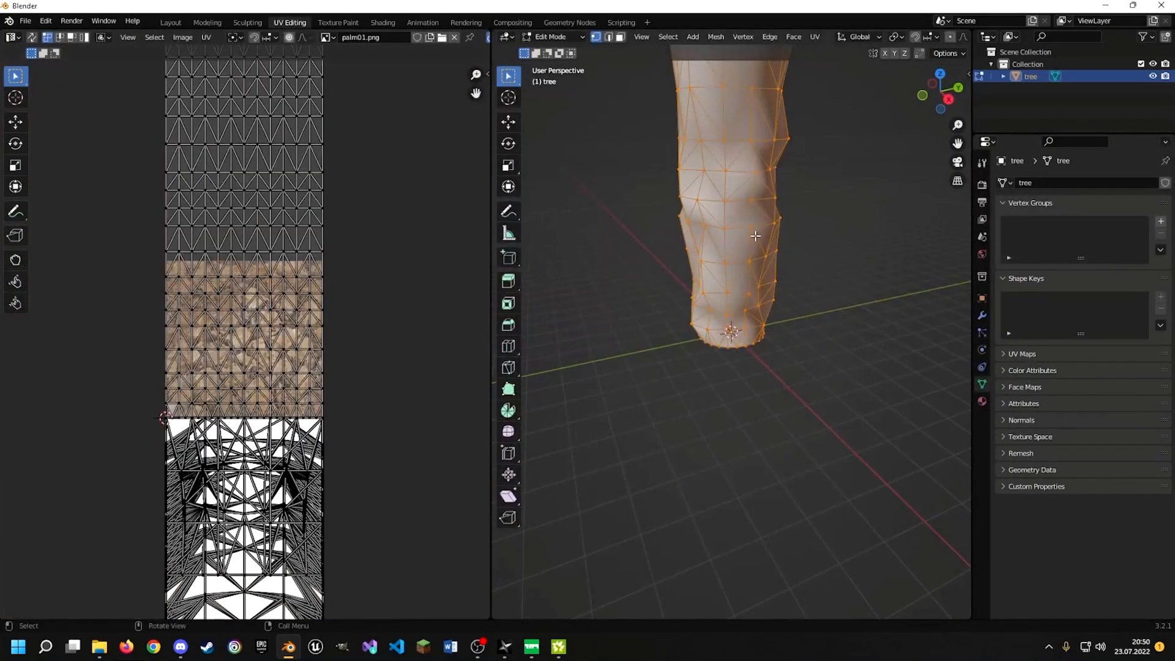
{"action": "scroll", "coordinate": [765, 235], "scroll_direction": "down", "scroll_amount": 2}
{"action": "middle_click_drag", "start_coordinate": [755, 182], "coordinate": [763, 282], "text": "shift"}
{"action": "scroll", "coordinate": [762, 281], "scroll_direction": "down", "scroll_amount": 4}
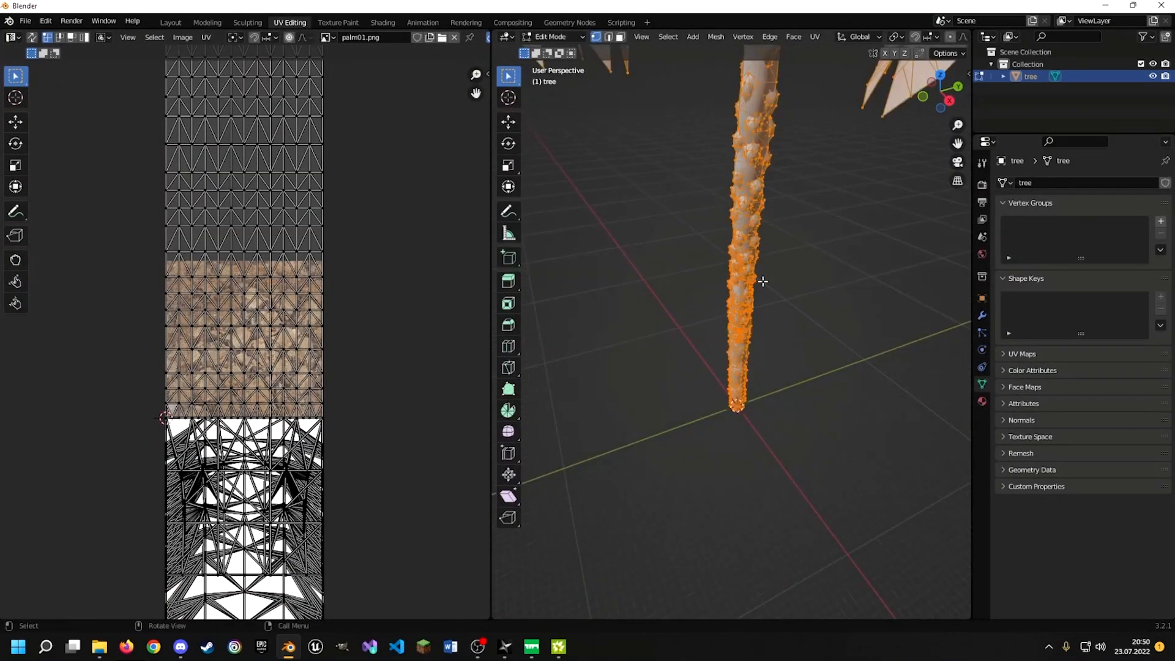
{"action": "scroll", "coordinate": [763, 281], "scroll_direction": "down", "scroll_amount": 4}
{"action": "mouse_move", "coordinate": [771, 231]}
{"action": "middle_mouse_down", "text": "shift"}
{"action": "mouse_move", "coordinate": [765, 271]}
{"action": "mouse_move", "coordinate": [722, 265]}
{"action": "mouse_move", "coordinate": [757, 269]}
{"action": "mouse_move", "coordinate": [757, 250]}
{"action": "mouse_move", "coordinate": [782, 233]}
{"action": "mouse_move", "coordinate": [781, 255]}
{"action": "mouse_move", "coordinate": [733, 286]}
{"action": "mouse_move", "coordinate": [845, 314]}
{"action": "mouse_move", "coordinate": [778, 279]}
{"action": "middle_mouse_up", "text": "shift"}
{"action": "scroll", "coordinate": [757, 250], "scroll_direction": "up", "scroll_amount": 5}
{"action": "scroll", "coordinate": [733, 285], "scroll_direction": "up", "scroll_amount": 2}
{"action": "key", "text": "z"}
{"action": "left_click", "coordinate": [715, 336]}
{"action": "left_click", "coordinate": [845, 314]}
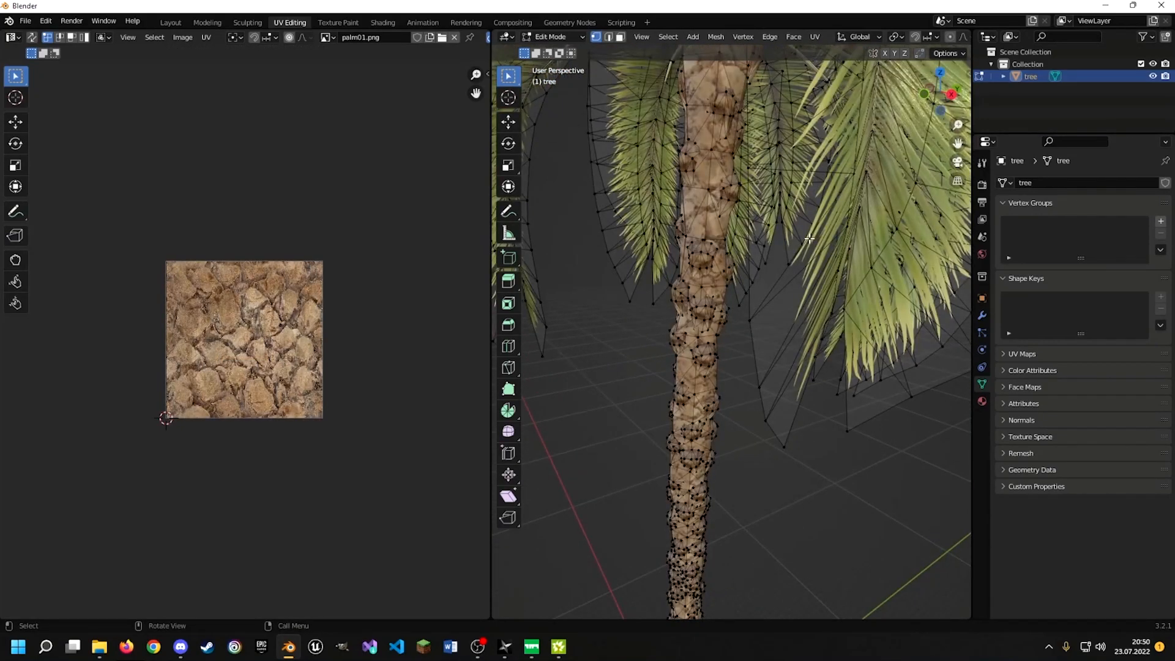
Select a trunk face in face select mode and extend the selection to all faces with the same material
{"action": "middle_click_drag", "start_coordinate": [708, 365], "coordinate": [770, 293], "text": "shift"}
{"action": "scroll", "coordinate": [790, 237], "scroll_direction": "up", "scroll_amount": 5}
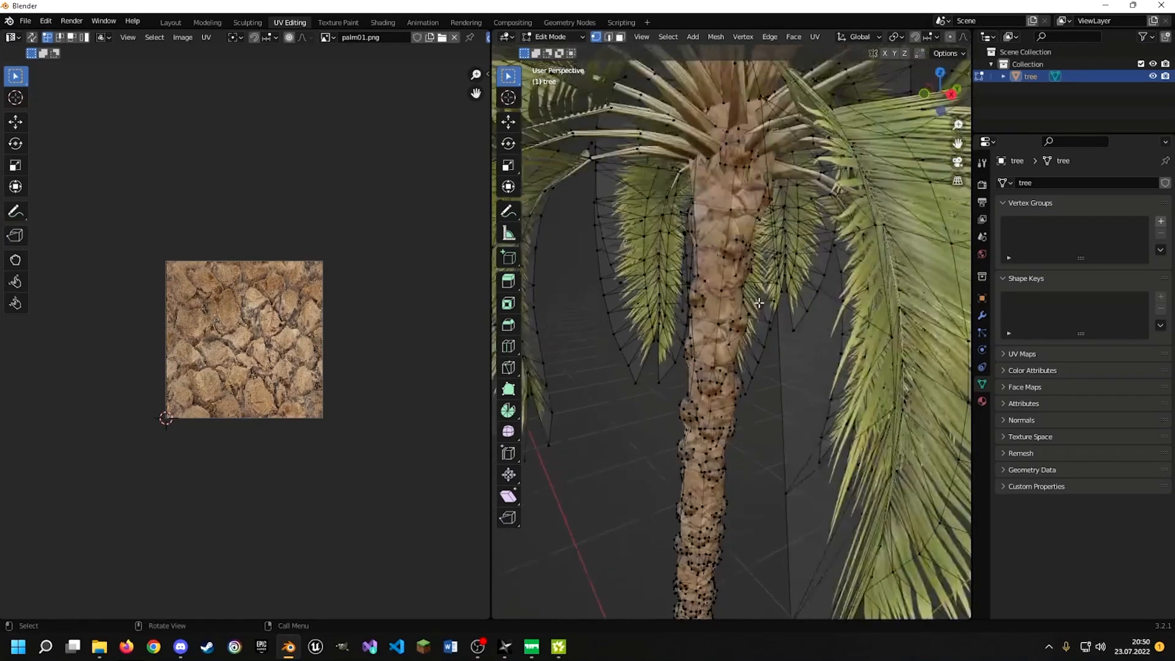
{"action": "key", "text": "3"}
{"action": "left_click", "coordinate": [700, 225]}
{"action": "middle_click_drag", "start_coordinate": [700, 225], "coordinate": [739, 252]}
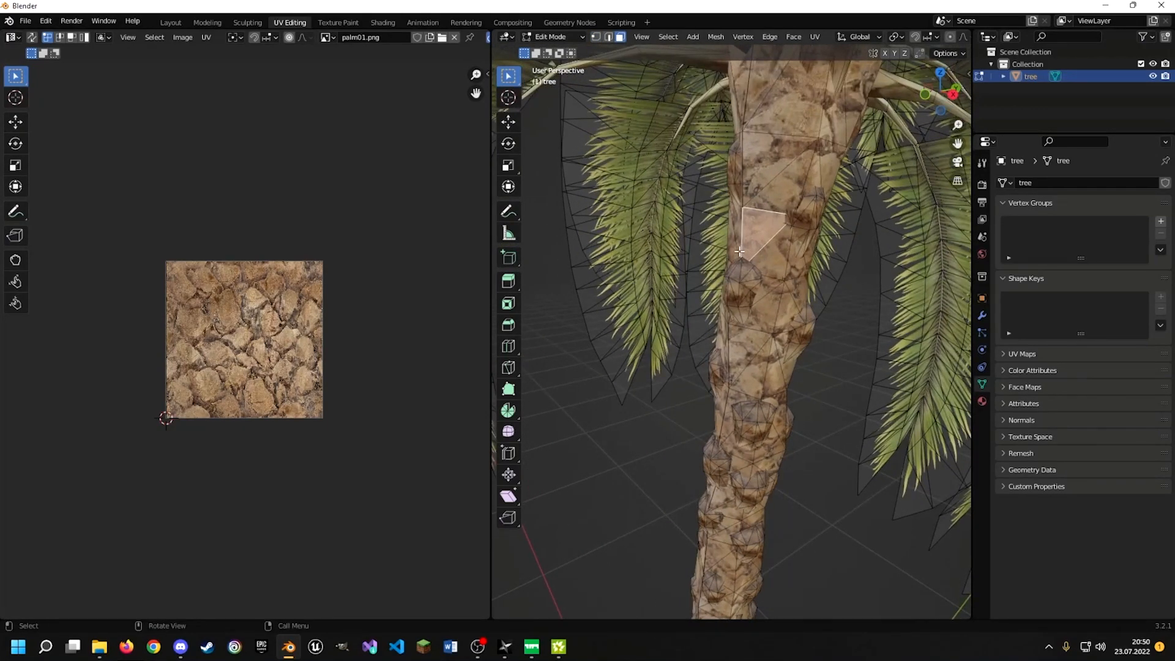
{"action": "key", "text": "shift+g"}
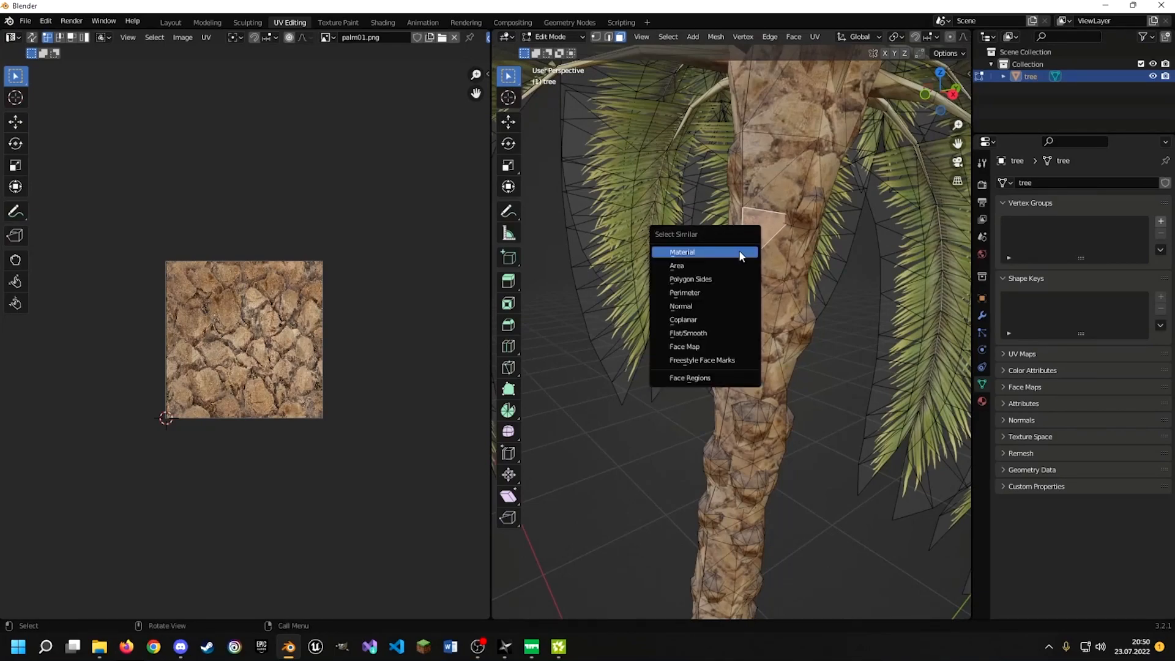
{"action": "left_click", "coordinate": [681, 256]}
{"action": "scroll", "coordinate": [762, 225], "scroll_direction": "down", "scroll_amount": 5}
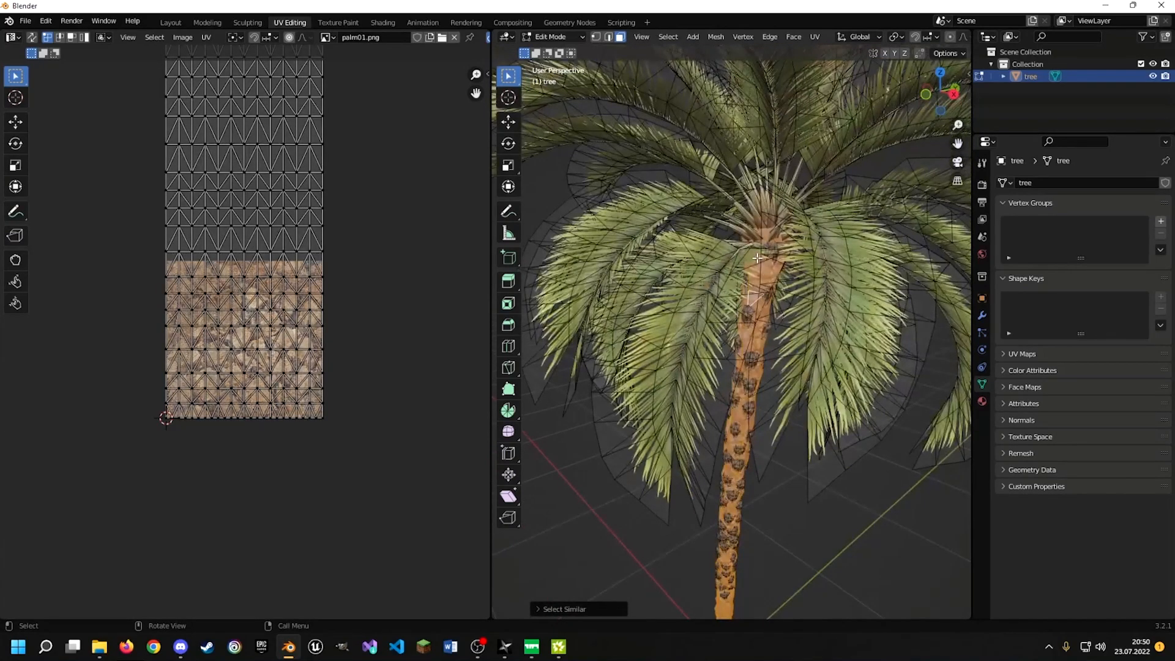
Separate the selected trunk faces into their own object
{"action": "middle_click_drag", "start_coordinate": [762, 224], "coordinate": [730, 229]}
{"action": "scroll", "coordinate": [779, 257], "scroll_direction": "up", "scroll_amount": 5}
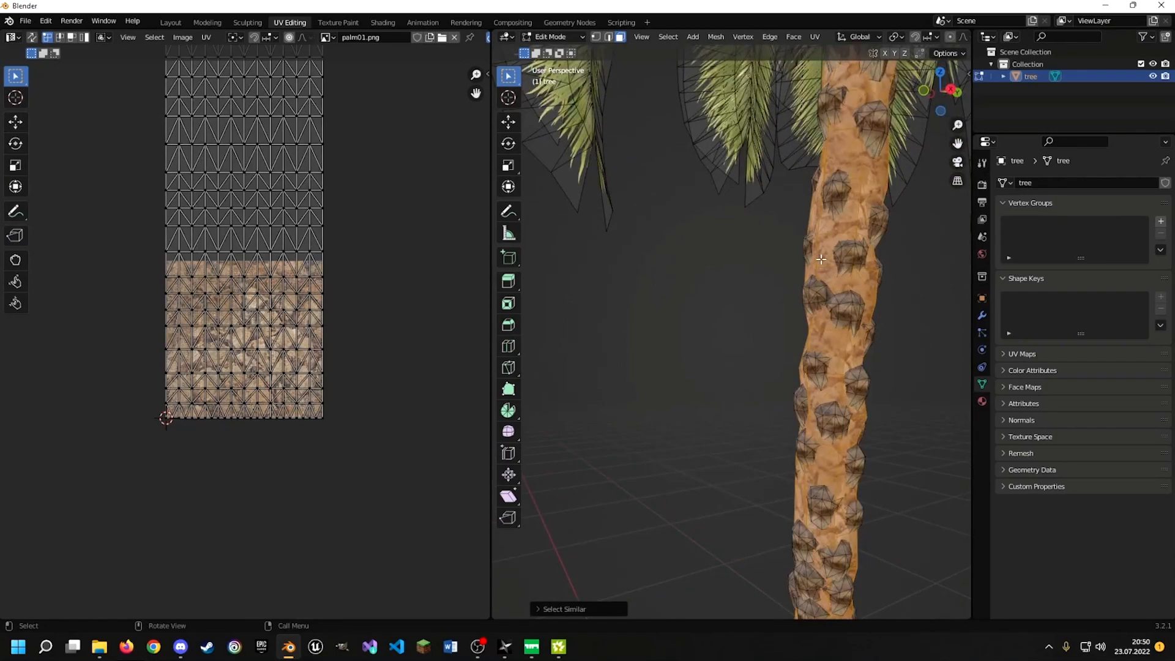
{"action": "middle_click_drag", "start_coordinate": [833, 278], "coordinate": [800, 269]}
{"action": "scroll", "coordinate": [755, 279], "scroll_direction": "down", "scroll_amount": 4}
{"action": "key", "text": "p"}
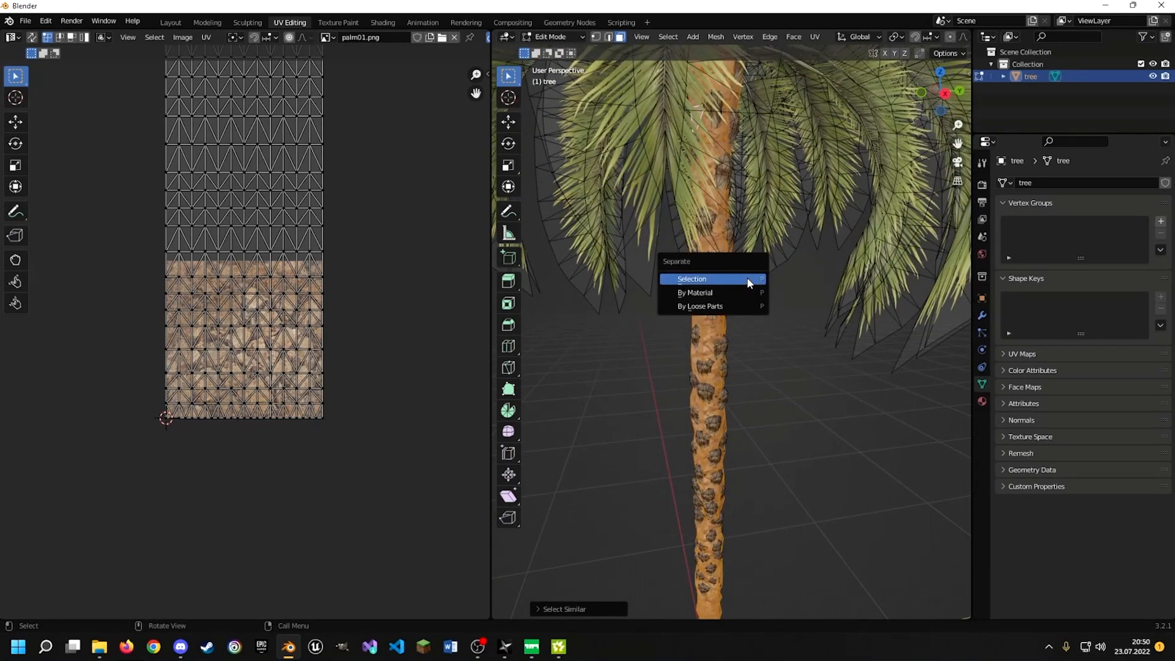
{"action": "left_click", "coordinate": [740, 276]}
{"action": "middle_click_drag", "start_coordinate": [740, 275], "coordinate": [692, 263]}
{"action": "scroll", "coordinate": [686, 257], "scroll_direction": "down", "scroll_amount": 4}
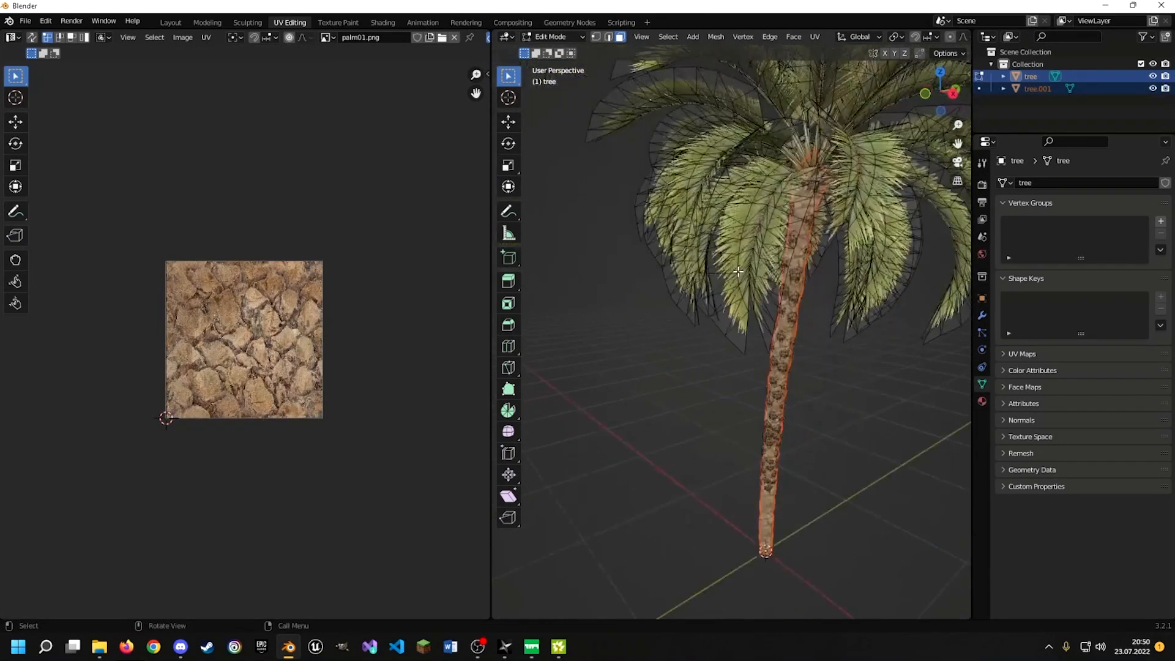
Select a leaf face and extend the selection to all faces sharing its material
{"action": "scroll", "coordinate": [811, 270], "scroll_direction": "up", "scroll_amount": 3}
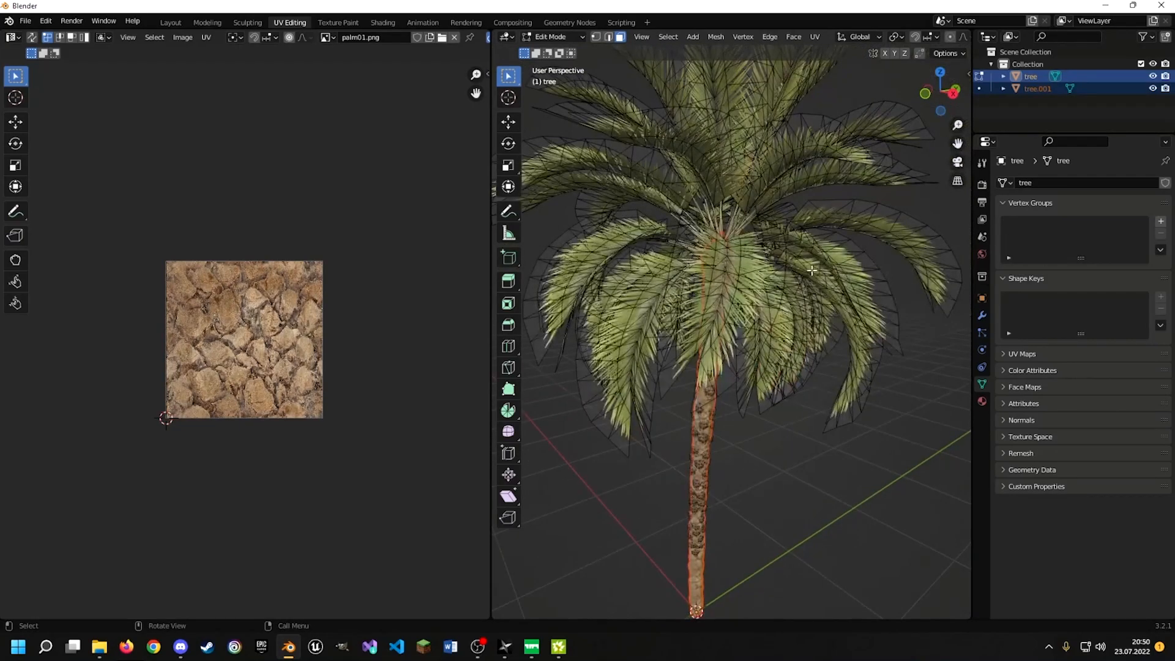
{"action": "left_click", "coordinate": [779, 290]}
{"action": "middle_click_drag", "start_coordinate": [780, 290], "coordinate": [764, 314]}
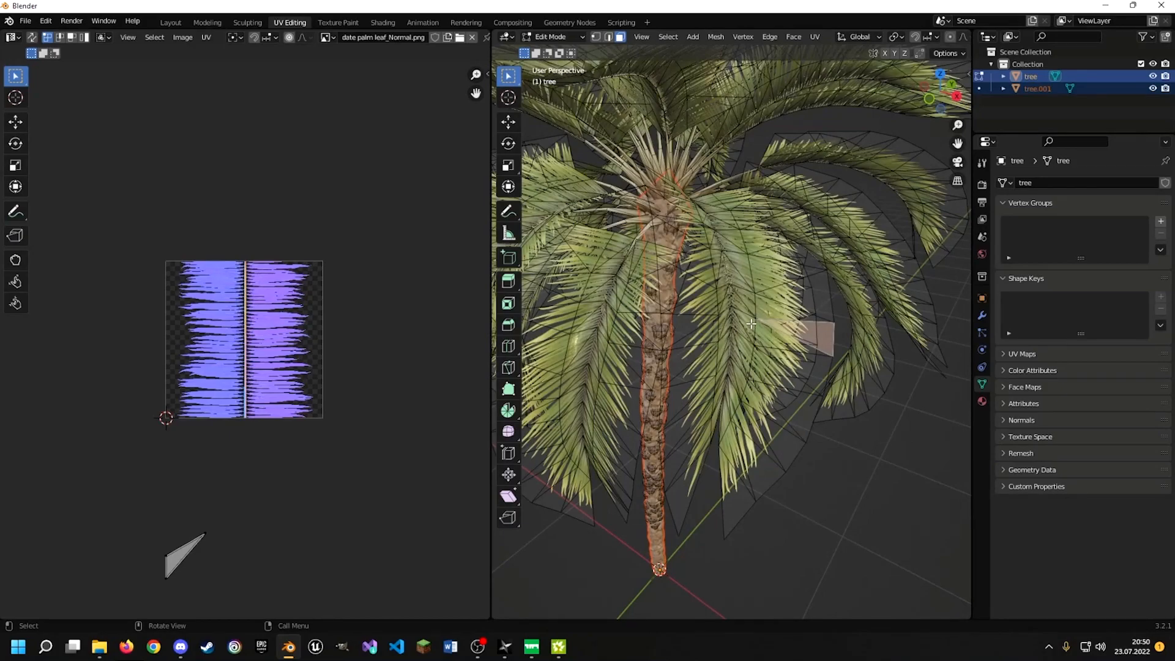
{"action": "key", "text": "shift+g"}
{"action": "left_click", "coordinate": [750, 322]}
{"action": "mouse_move", "coordinate": [775, 288]}
{"action": "middle_mouse_down"}
{"action": "mouse_move", "coordinate": [709, 214]}
{"action": "mouse_move", "coordinate": [783, 269]}
{"action": "middle_mouse_up"}
{"action": "scroll", "coordinate": [710, 214], "scroll_direction": "down", "scroll_amount": 2}
{"action": "middle_click_drag", "start_coordinate": [783, 269], "coordinate": [716, 390]}
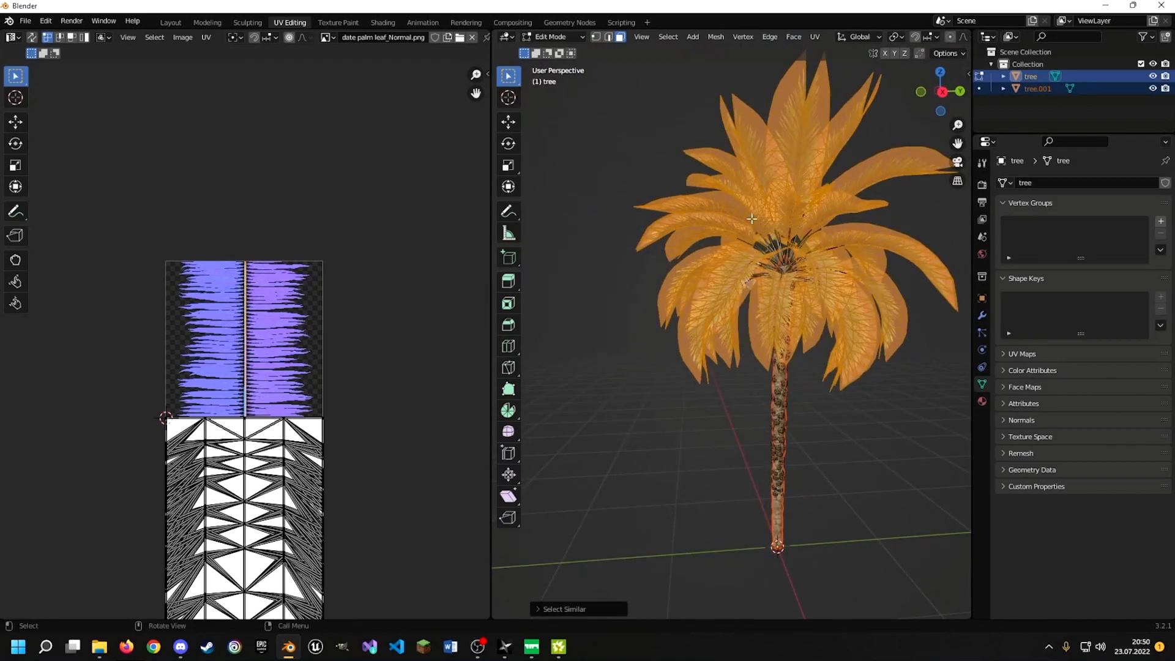
Separate the selected leaf faces into their own object and return to Object Mode
{"action": "middle_click_drag", "start_coordinate": [751, 218], "coordinate": [761, 359]}
{"action": "key", "text": "p"}
{"action": "left_click", "coordinate": [755, 299]}
{"action": "key", "text": "Tab"}
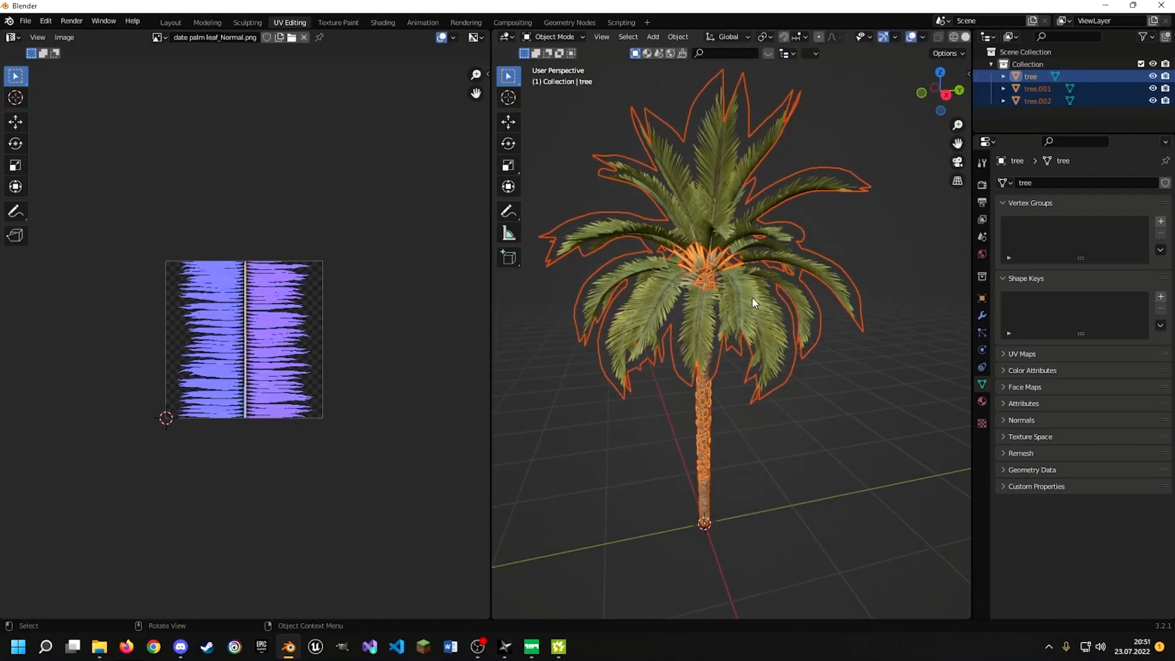
Examine the UV layout of all palm parts together, then of the separated leaf object alone in Edit Mode
{"action": "key", "text": "Tab"}
{"action": "key", "text": "a"}
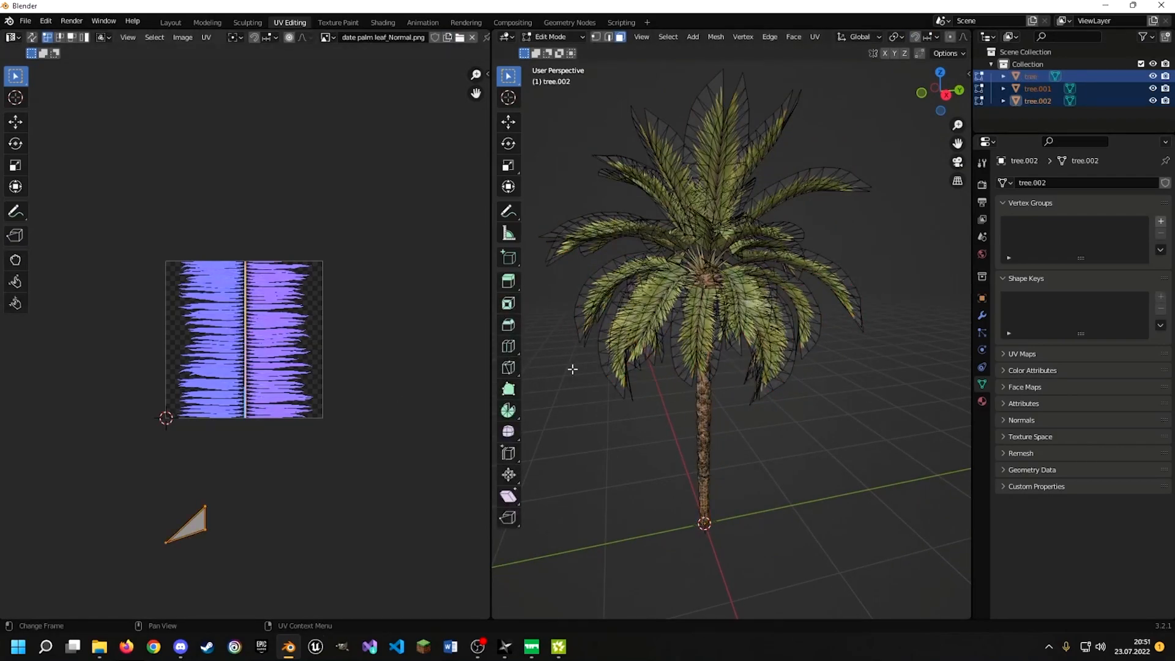
{"action": "key", "text": "a"}
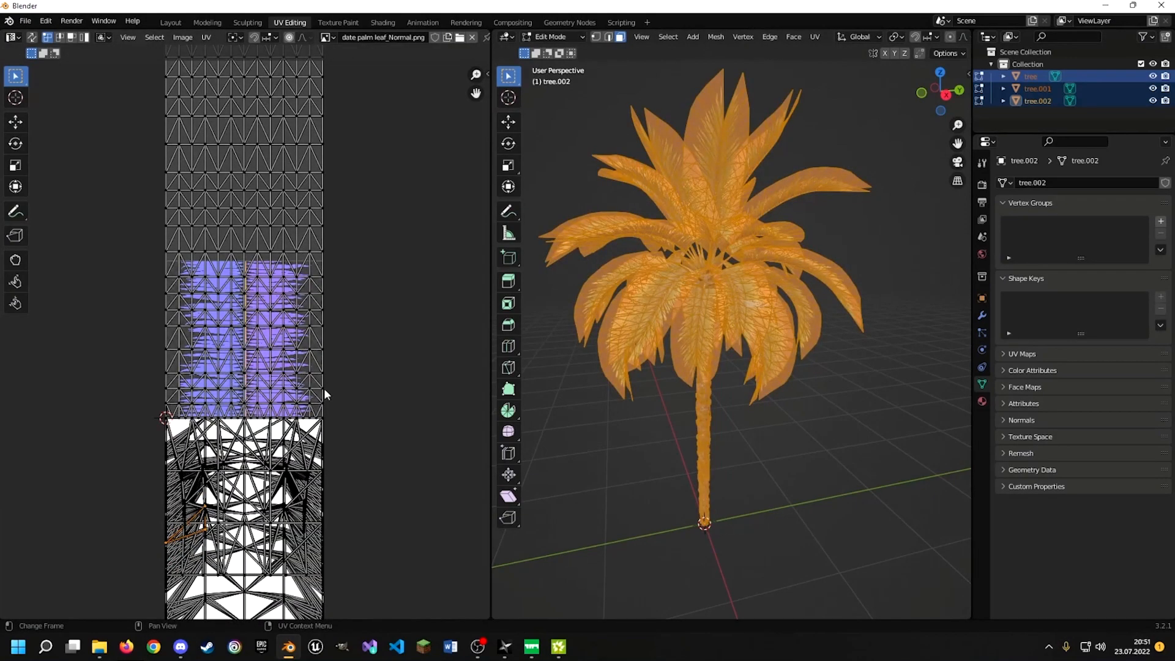
{"action": "key", "text": "Tab"}
{"action": "left_click", "coordinate": [738, 289]}
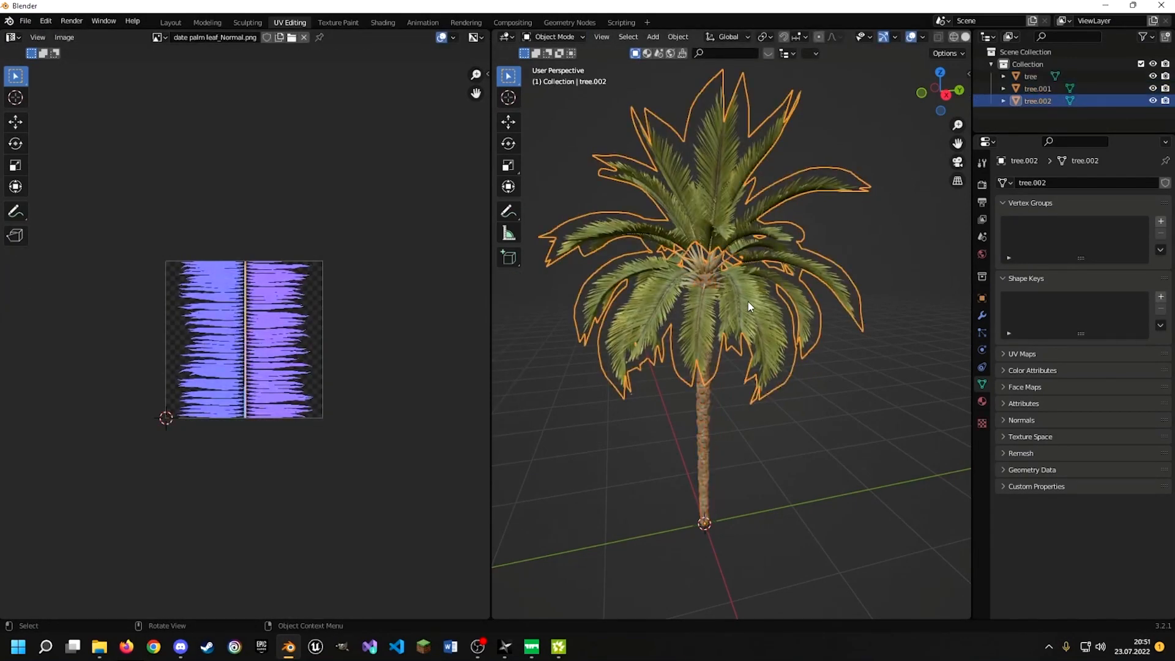
{"action": "key", "text": "Tab"}
{"action": "scroll", "coordinate": [362, 457], "scroll_direction": "down", "scroll_amount": 1}
{"action": "middle_click_drag", "start_coordinate": [364, 463], "coordinate": [359, 324]}
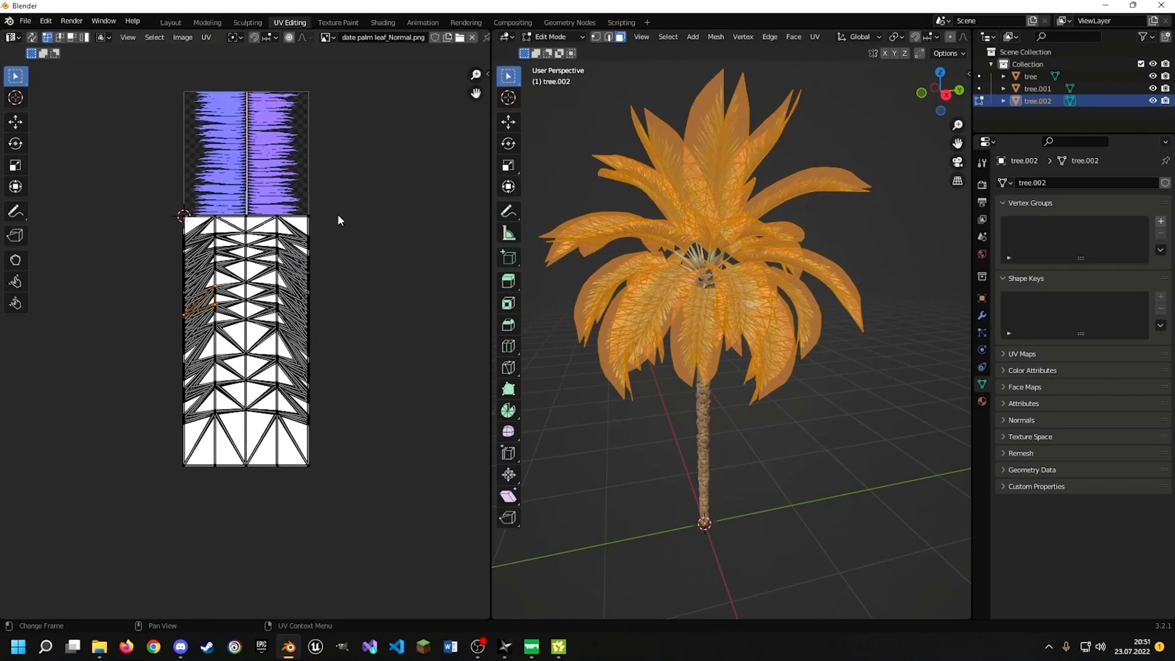
{"action": "scroll", "coordinate": [233, 335], "scroll_direction": "up", "scroll_amount": 5}
{"action": "scroll", "coordinate": [223, 328], "scroll_direction": "down", "scroll_amount": 3}
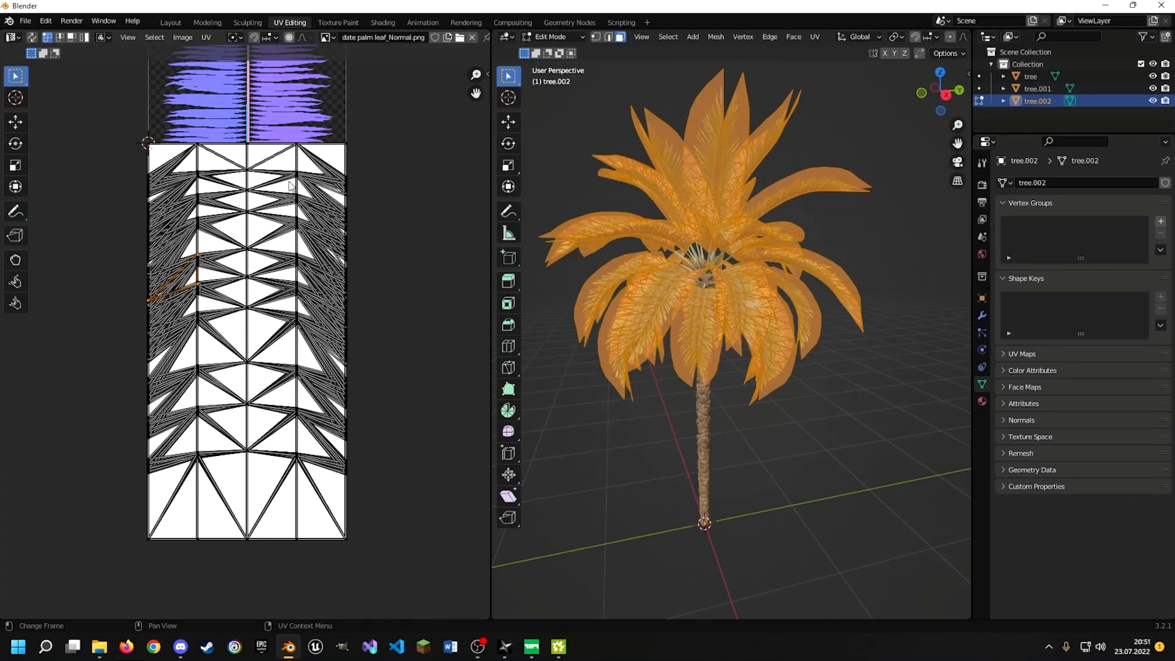
Try resetting the UV mapping of all leaf faces
{"action": "middle_click_drag", "start_coordinate": [728, 257], "coordinate": [756, 248]}
{"action": "middle_click_drag", "start_coordinate": [218, 220], "coordinate": [247, 264]}
{"action": "middle_click_drag", "start_coordinate": [734, 281], "coordinate": [685, 253]}
{"action": "key", "text": "u"}
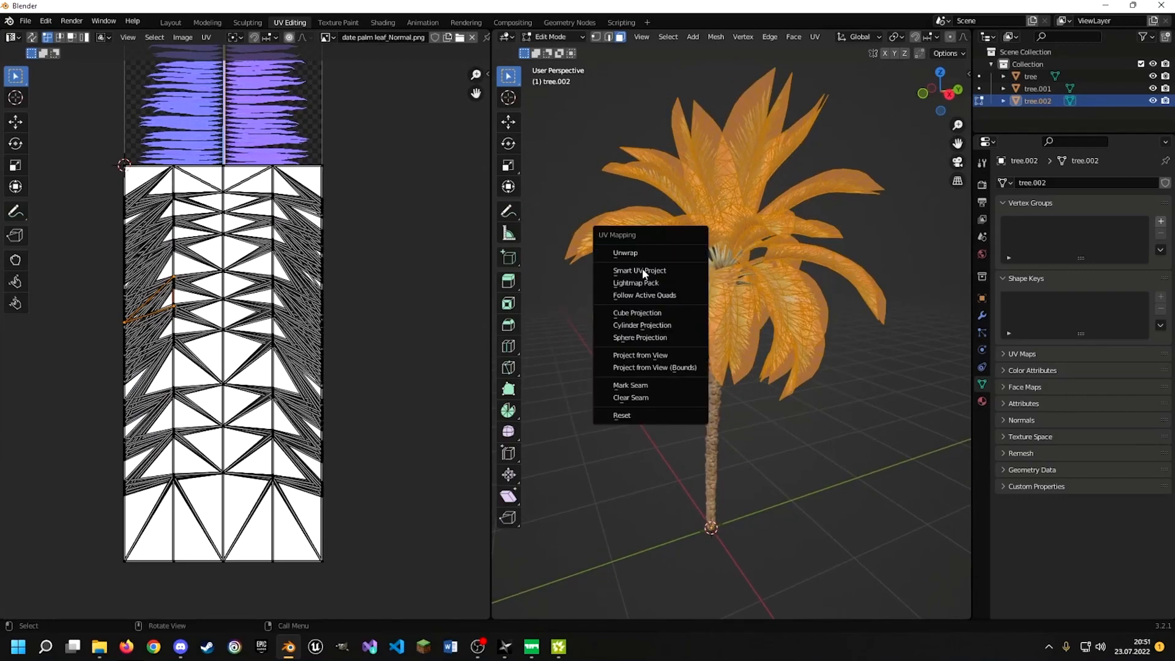
{"action": "left_click", "coordinate": [626, 417]}
{"action": "middle_click_drag", "start_coordinate": [314, 62], "coordinate": [346, 257]}
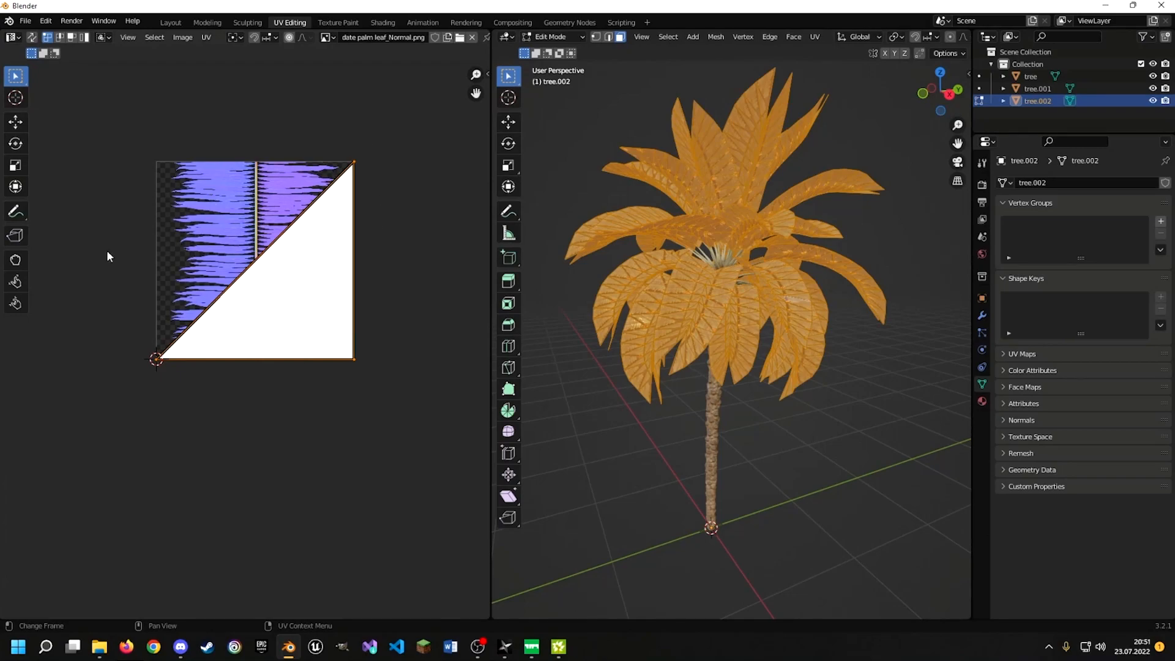
{"action": "middle_click_drag", "start_coordinate": [314, 227], "coordinate": [292, 244]}
{"action": "middle_click_drag", "start_coordinate": [746, 227], "coordinate": [723, 229]}
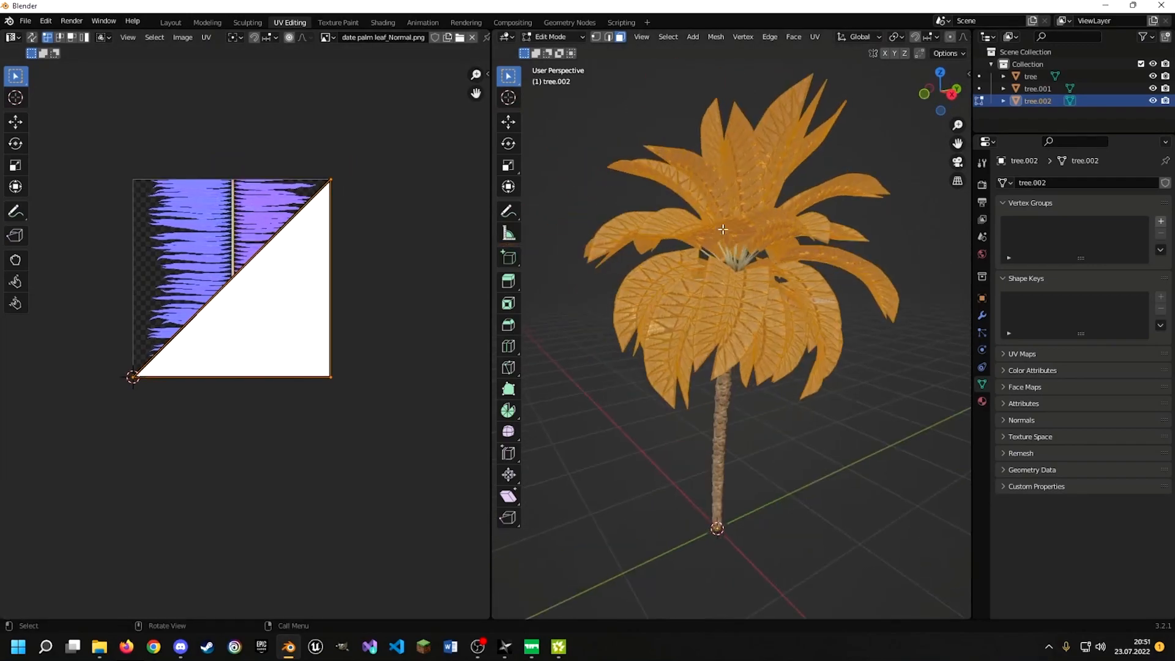
Undo the UV reset on the leaf faces
{"action": "key", "text": "u"}
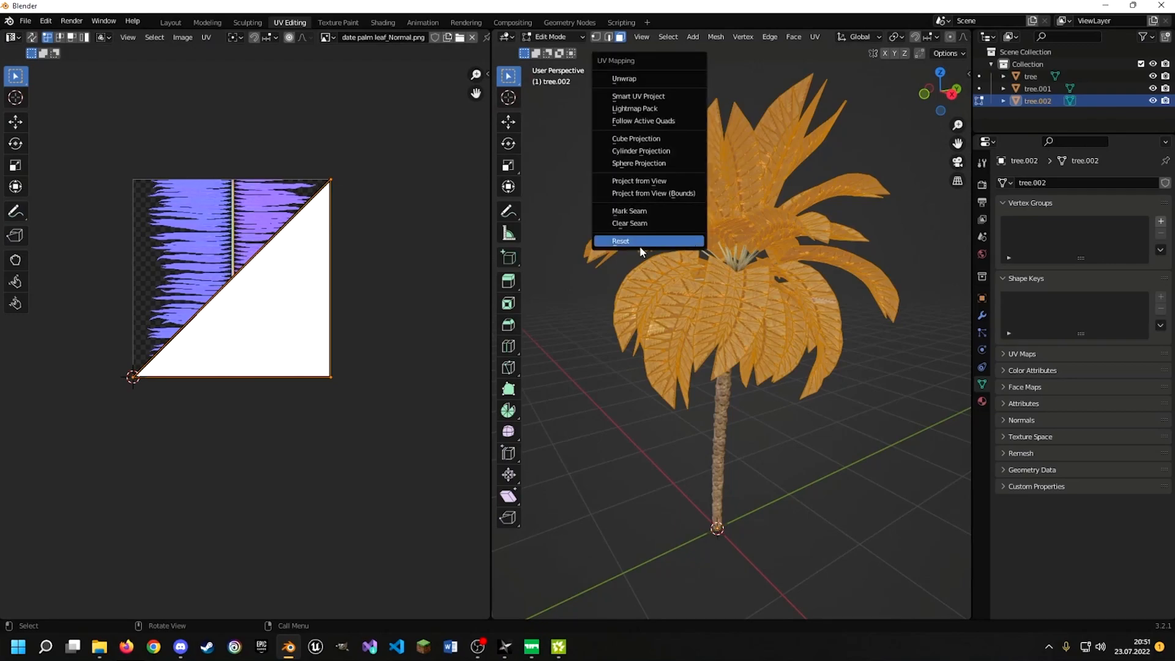
{"action": "mouse_move", "coordinate": [770, 258]}
{"action": "middle_mouse_down"}
{"action": "mouse_move", "coordinate": [758, 263]}
{"action": "mouse_move", "coordinate": [765, 249]}
{"action": "middle_mouse_up"}
{"action": "key", "text": "ctrl+z"}
{"action": "key", "text": "u"}
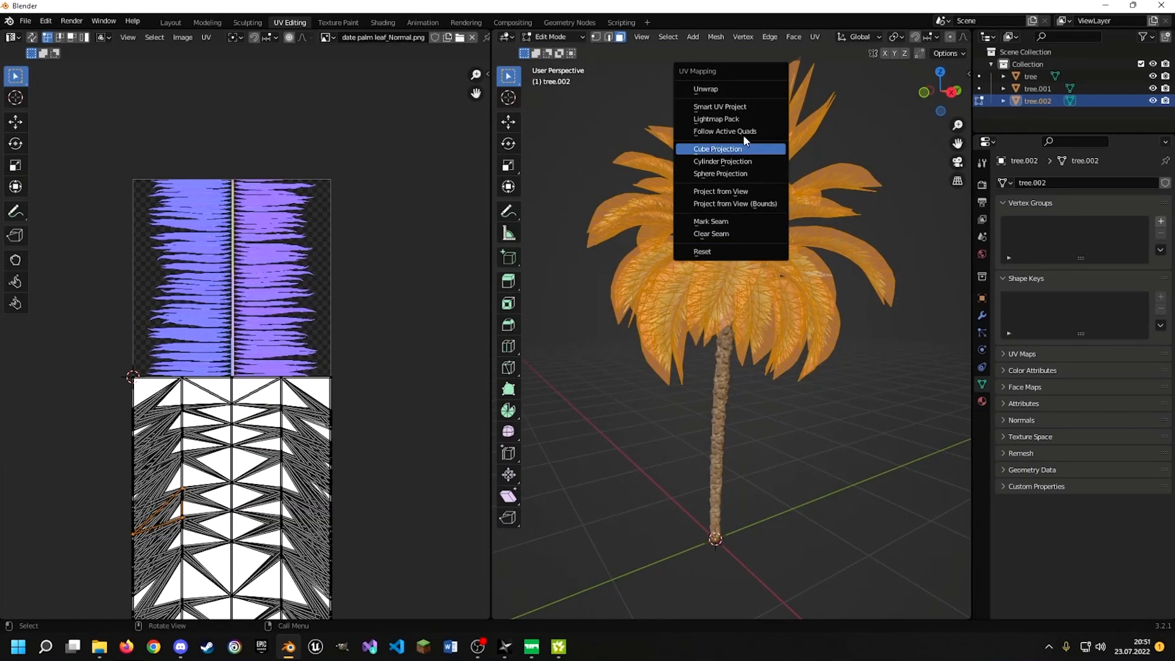
{"action": "middle_click_drag", "start_coordinate": [873, 289], "coordinate": [806, 292]}
Return to Object Mode and join the tree, tree.001 and tree.002 objects back into a single palm object
{"action": "key", "text": "Tab"}
{"action": "left_click", "coordinate": [874, 263]}
{"action": "left_click", "coordinate": [1030, 101]}
{"action": "left_click", "coordinate": [1029, 89], "text": "shift"}
{"action": "left_click", "coordinate": [1028, 77], "text": "shift"}
{"action": "key", "text": "ctrl+j"}
Add a second UV map to the joined palm and unwrap all its faces into it
{"action": "left_click", "coordinate": [1021, 355]}
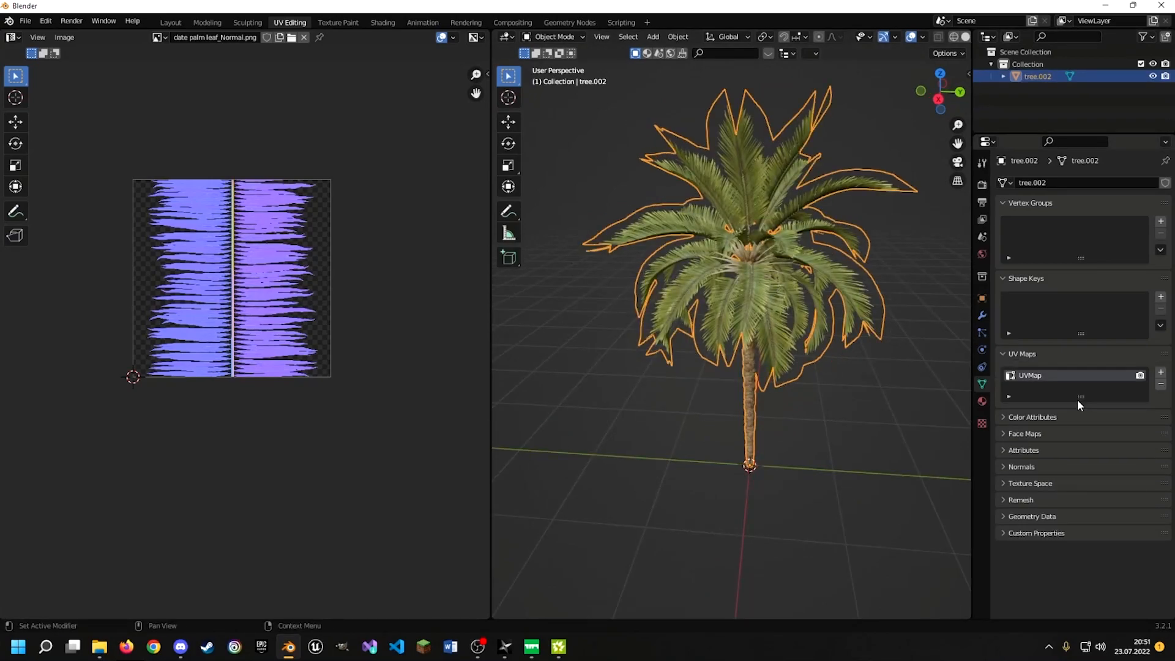
{"action": "left_click", "coordinate": [1161, 373]}
{"action": "key", "text": "Tab"}
{"action": "mouse_move", "coordinate": [716, 270]}
{"action": "middle_mouse_down"}
{"action": "mouse_move", "coordinate": [740, 255]}
{"action": "mouse_move", "coordinate": [733, 284]}
{"action": "middle_mouse_up"}
{"action": "key", "text": "u"}
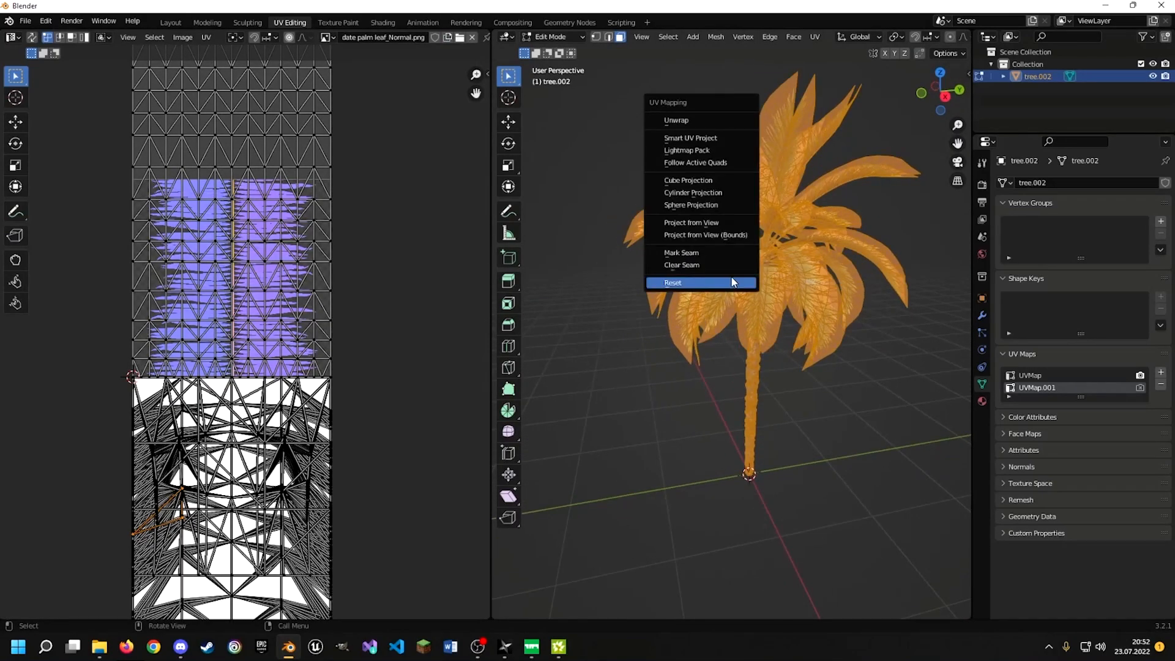
{"action": "left_click", "coordinate": [694, 126]}
{"action": "middle_click_drag", "start_coordinate": [264, 274], "coordinate": [285, 293]}
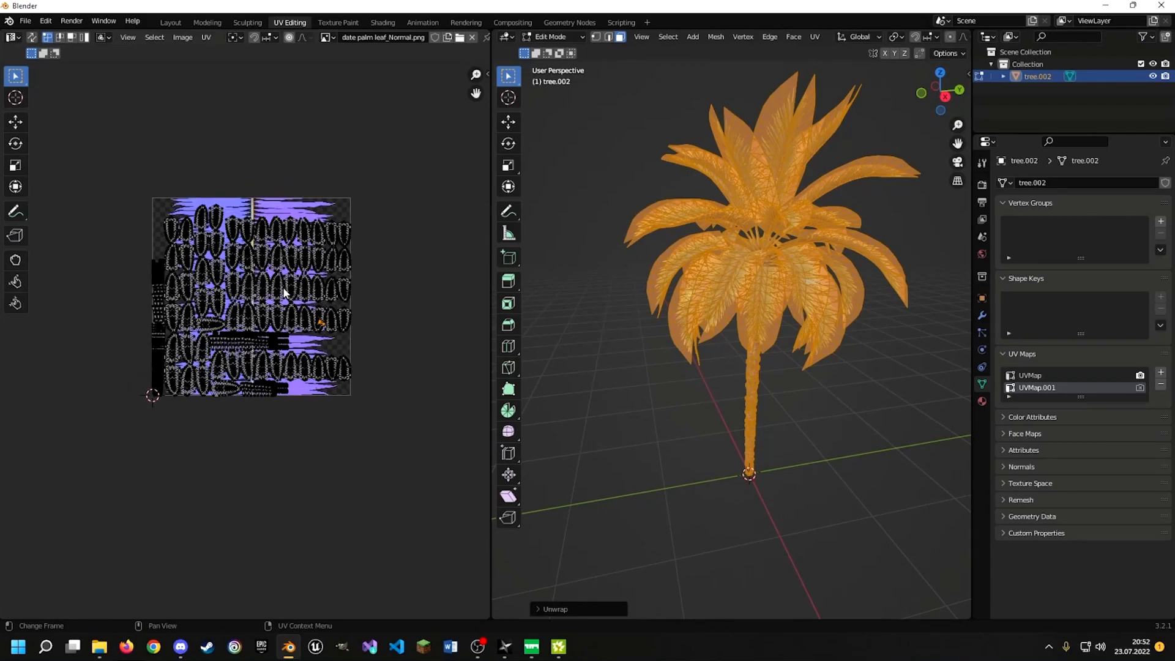
Run Select Overlap on the palm's second UV map and examine the trunk and leaf islands for overlapping faces
{"action": "scroll", "coordinate": [285, 293], "scroll_direction": "up", "scroll_amount": 10}
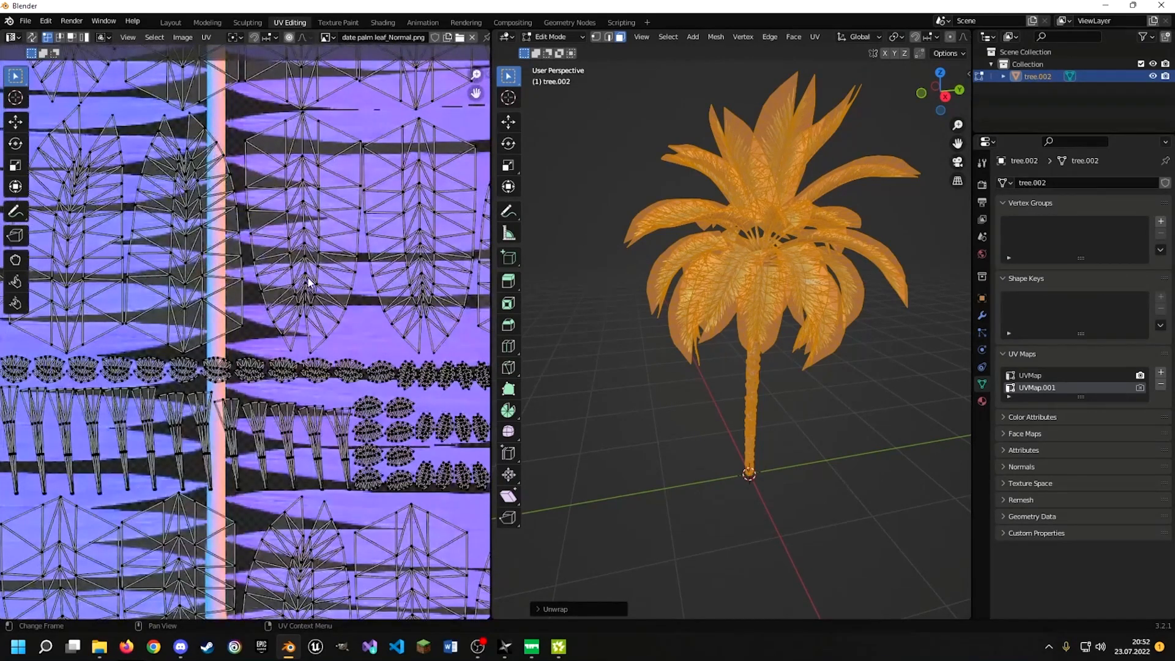
{"action": "scroll", "coordinate": [309, 282], "scroll_direction": "down", "scroll_amount": 10}
{"action": "left_click", "coordinate": [155, 37]}
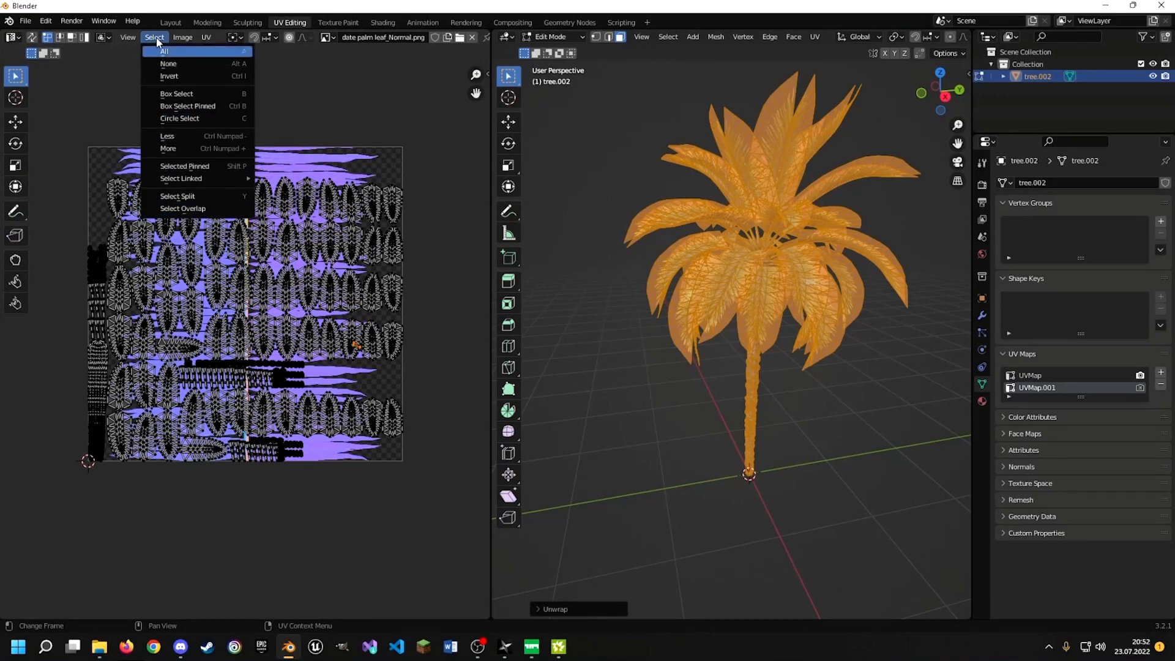
{"action": "left_click", "coordinate": [170, 213]}
{"action": "middle_click_drag", "start_coordinate": [99, 457], "coordinate": [188, 340]}
{"action": "scroll", "coordinate": [188, 340], "scroll_direction": "up", "scroll_amount": 7}
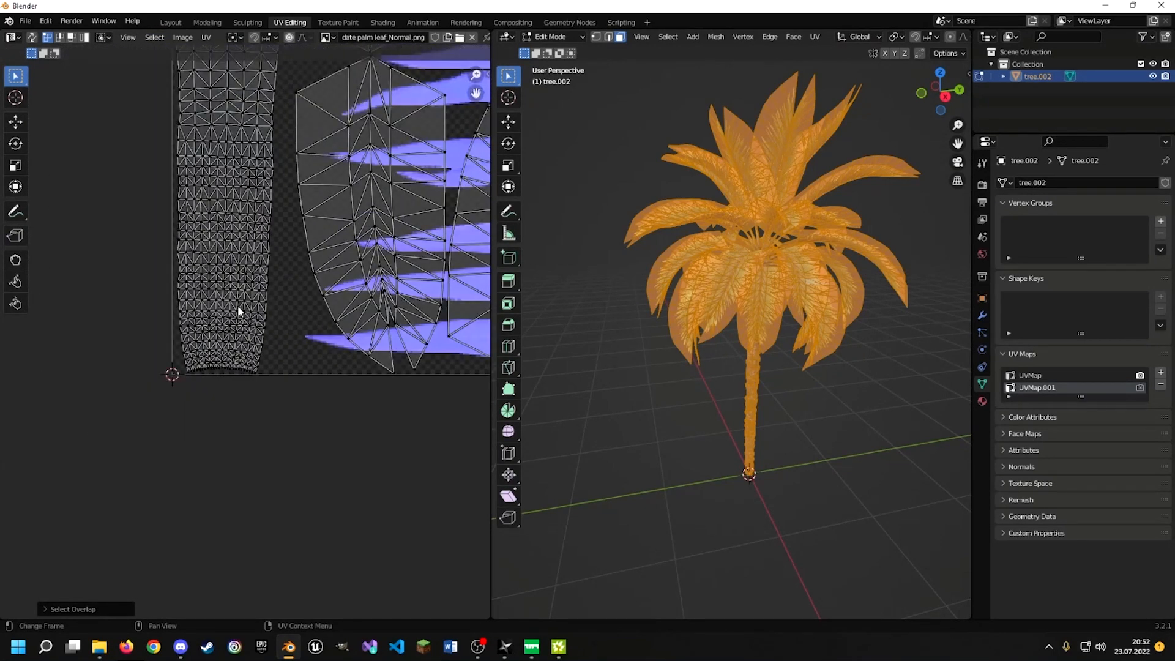
{"action": "scroll", "coordinate": [239, 312], "scroll_direction": "up", "scroll_amount": 4}
{"action": "scroll", "coordinate": [263, 332], "scroll_direction": "down", "scroll_amount": 1}
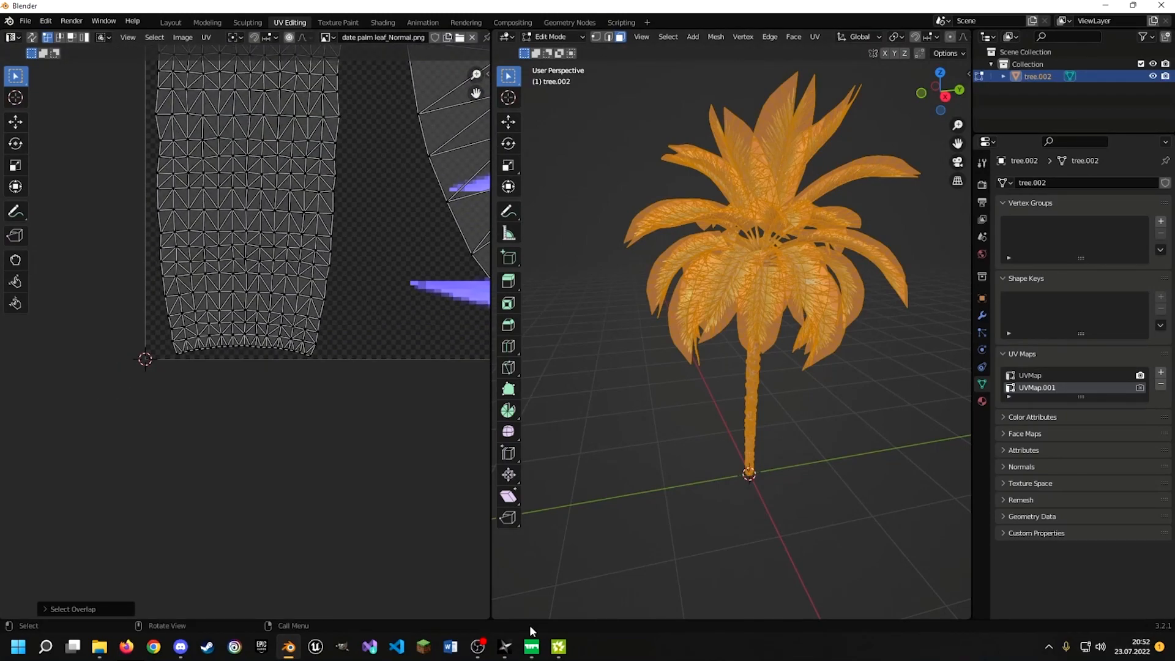
{"action": "middle_click_drag", "start_coordinate": [276, 240], "coordinate": [140, 303]}
{"action": "scroll", "coordinate": [233, 200], "scroll_direction": "down", "scroll_amount": 2}
{"action": "middle_click_drag", "start_coordinate": [233, 199], "coordinate": [81, 313]}
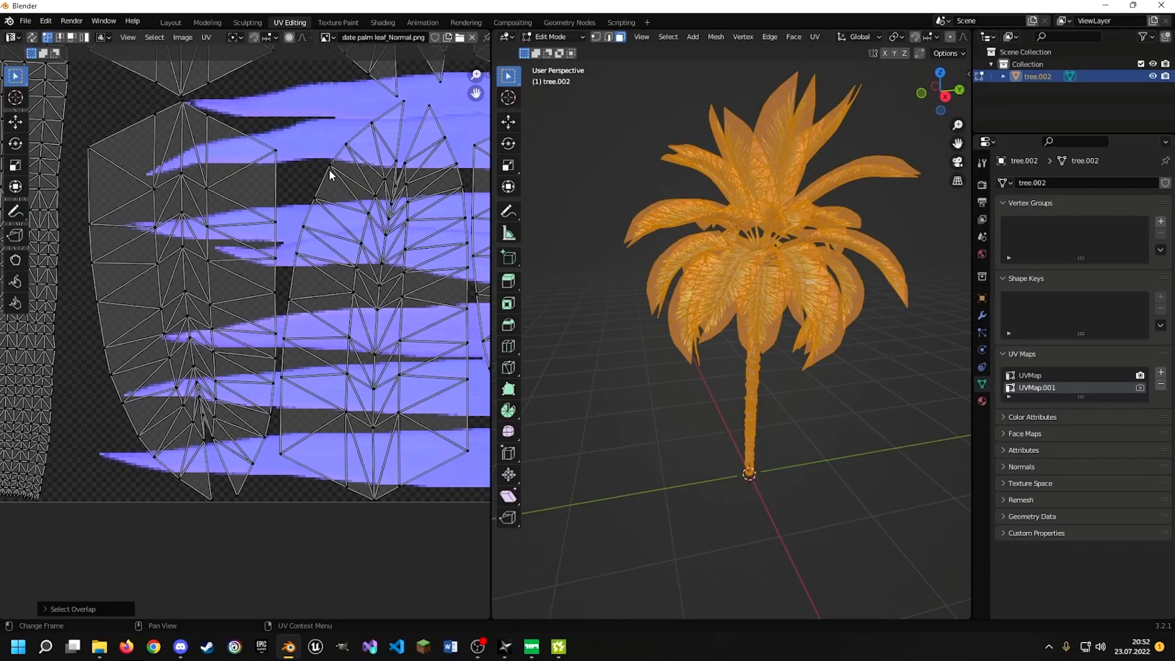
{"action": "middle_click_drag", "start_coordinate": [336, 168], "coordinate": [318, 163]}
{"action": "scroll", "coordinate": [269, 258], "scroll_direction": "down", "scroll_amount": 3}
{"action": "middle_click_drag", "start_coordinate": [300, 214], "coordinate": [200, 311]}
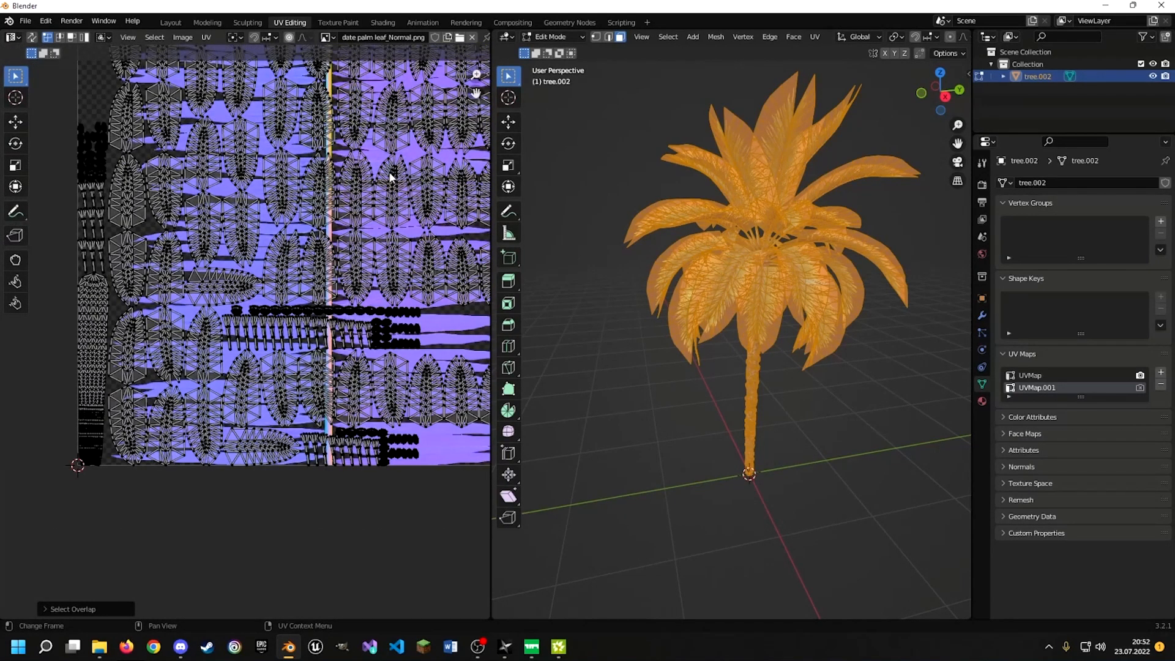
{"action": "middle_click_drag", "start_coordinate": [386, 176], "coordinate": [340, 220]}
{"action": "scroll", "coordinate": [339, 220], "scroll_direction": "down", "scroll_amount": 2}
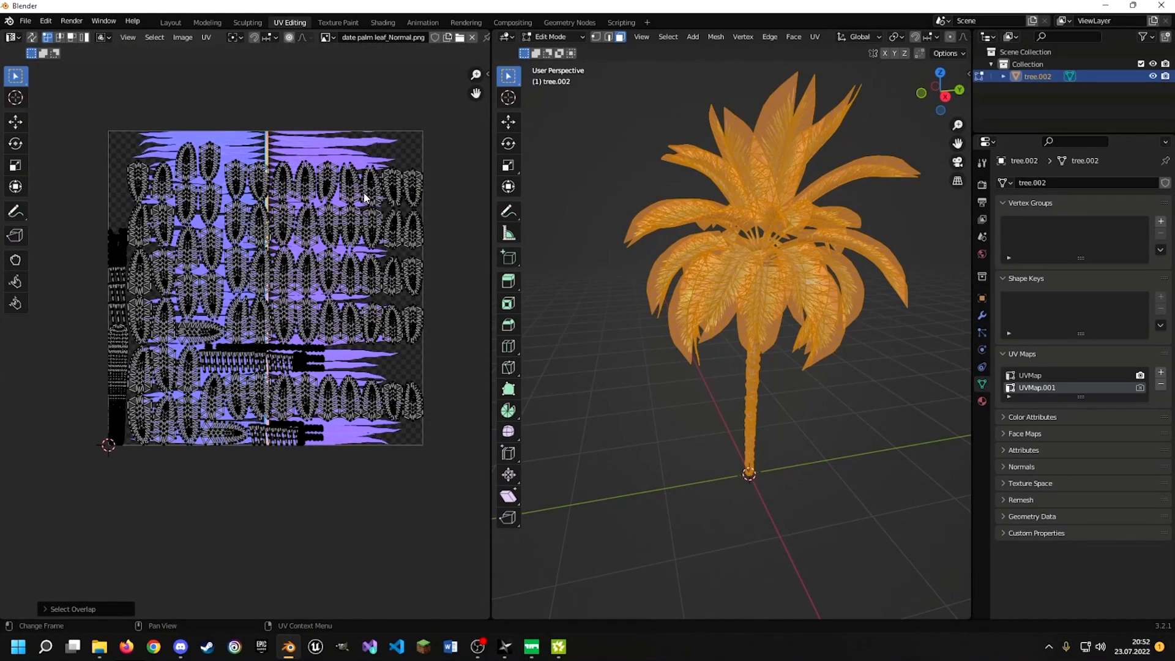
Try unwrapping all palm faces with Smart UV Project at a 66° angle limit and 0.01 island margin
{"action": "middle_click_drag", "start_coordinate": [761, 227], "coordinate": [760, 227]}
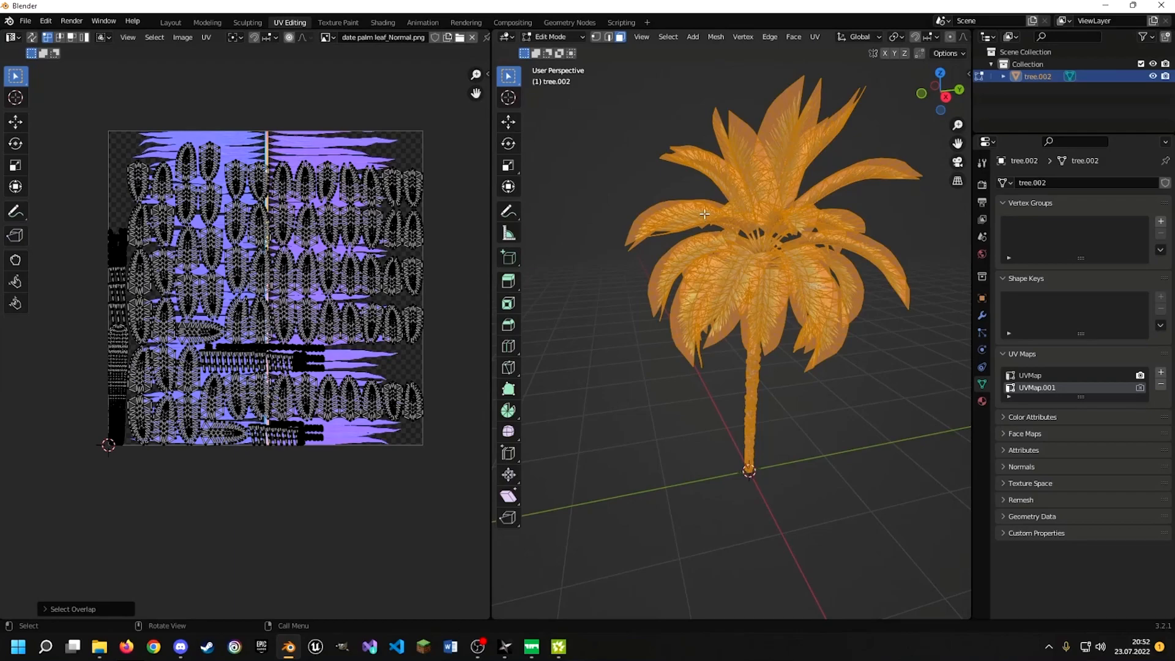
{"action": "key", "text": "u"}
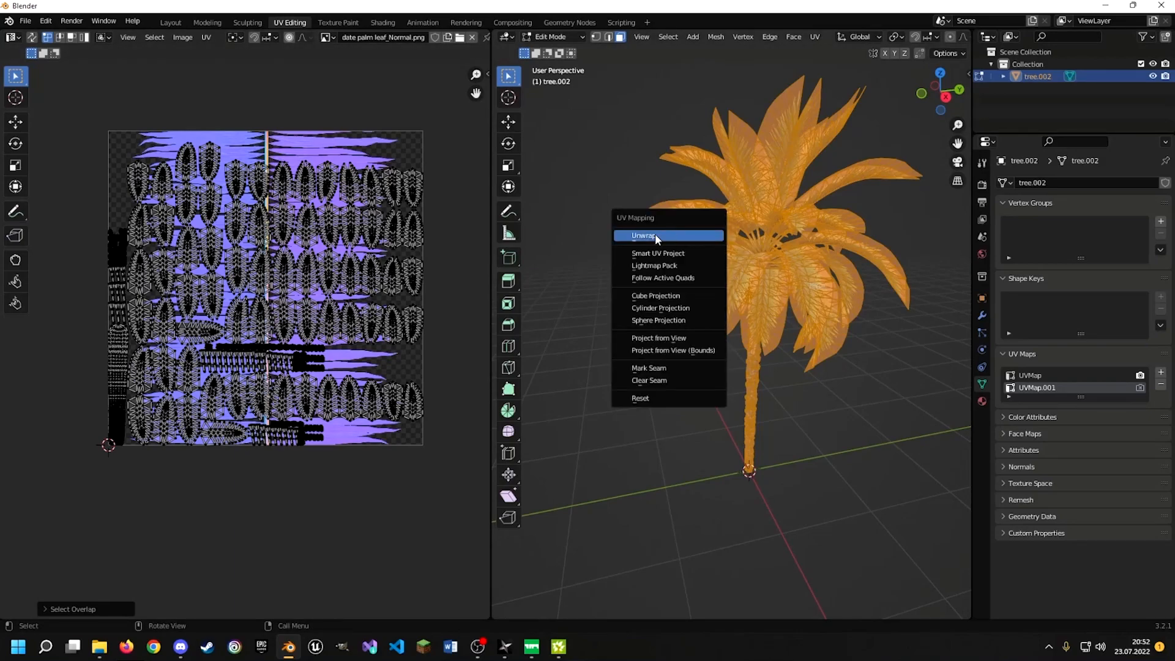
{"action": "middle_click_drag", "start_coordinate": [300, 221], "coordinate": [252, 208]}
{"action": "key", "text": "u"}
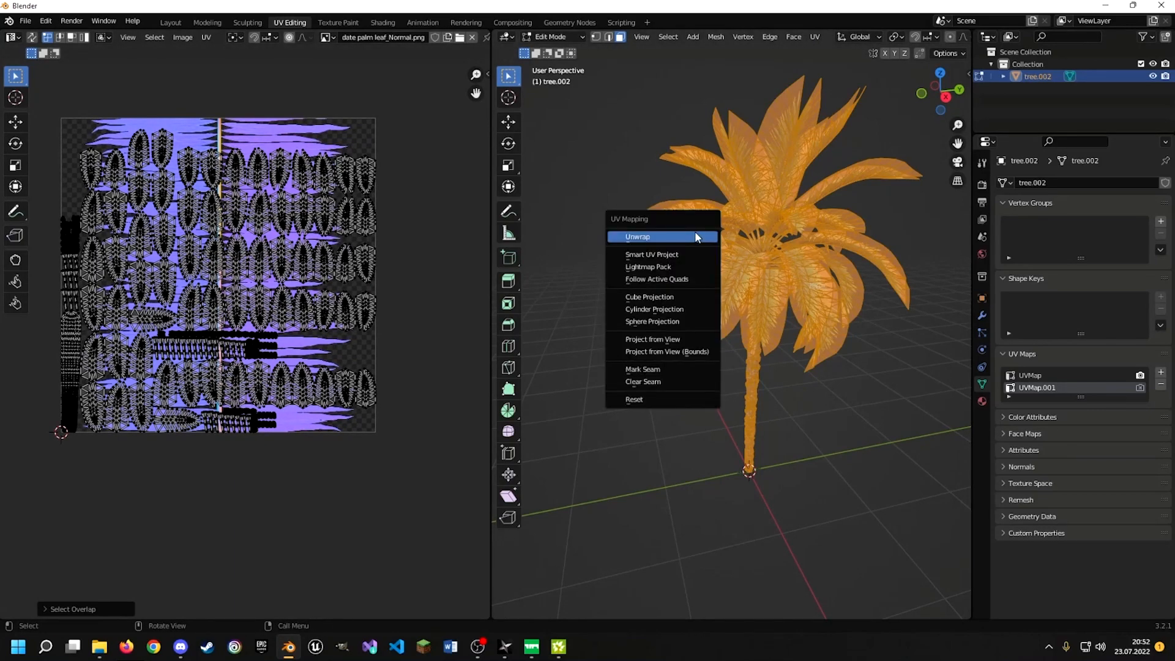
{"action": "left_click", "coordinate": [652, 255]}
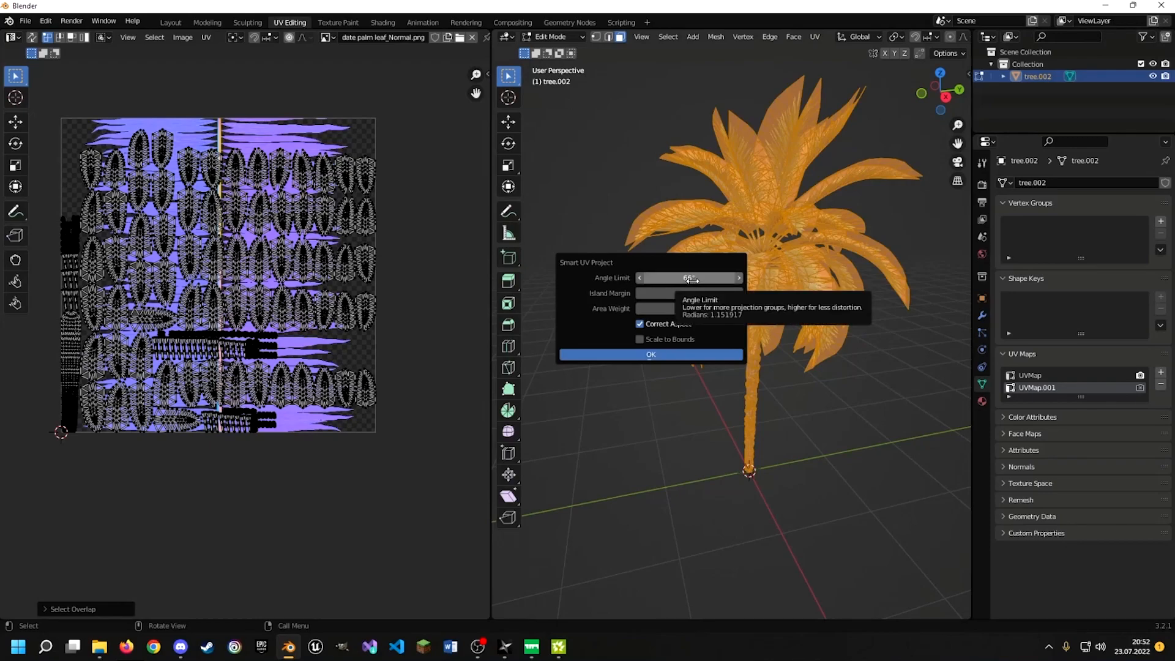
{"action": "left_click", "coordinate": [719, 298]}
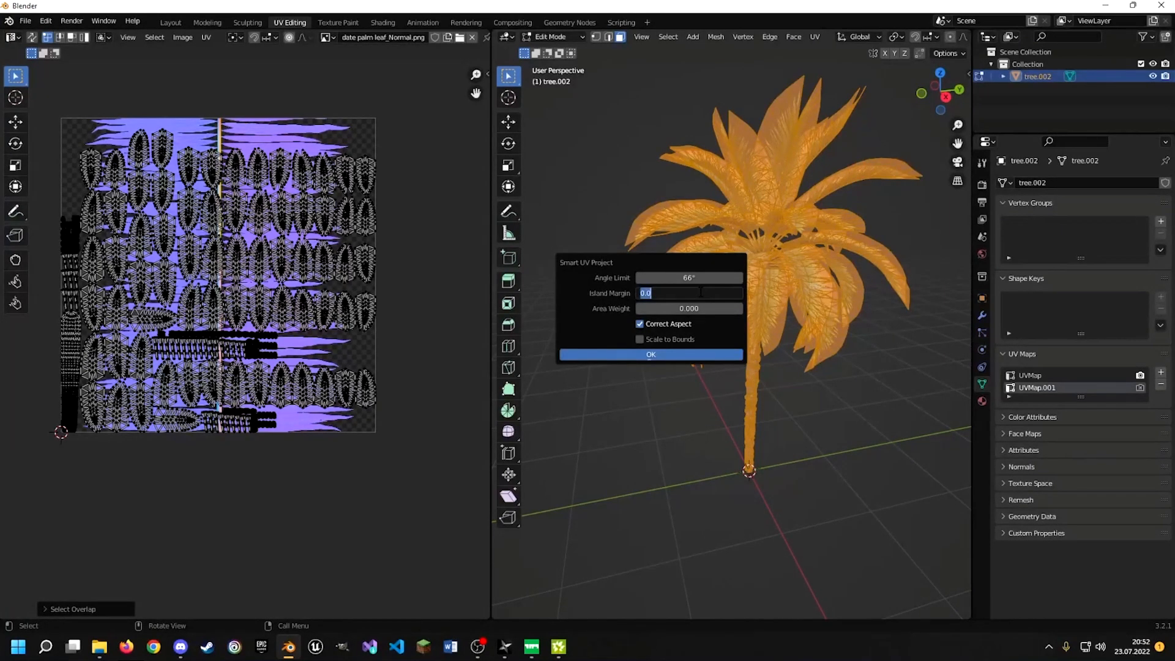
{"action": "key", "text": "BackSpace"}
{"action": "type", "text": ".01"}
{"action": "key", "text": "Return"}
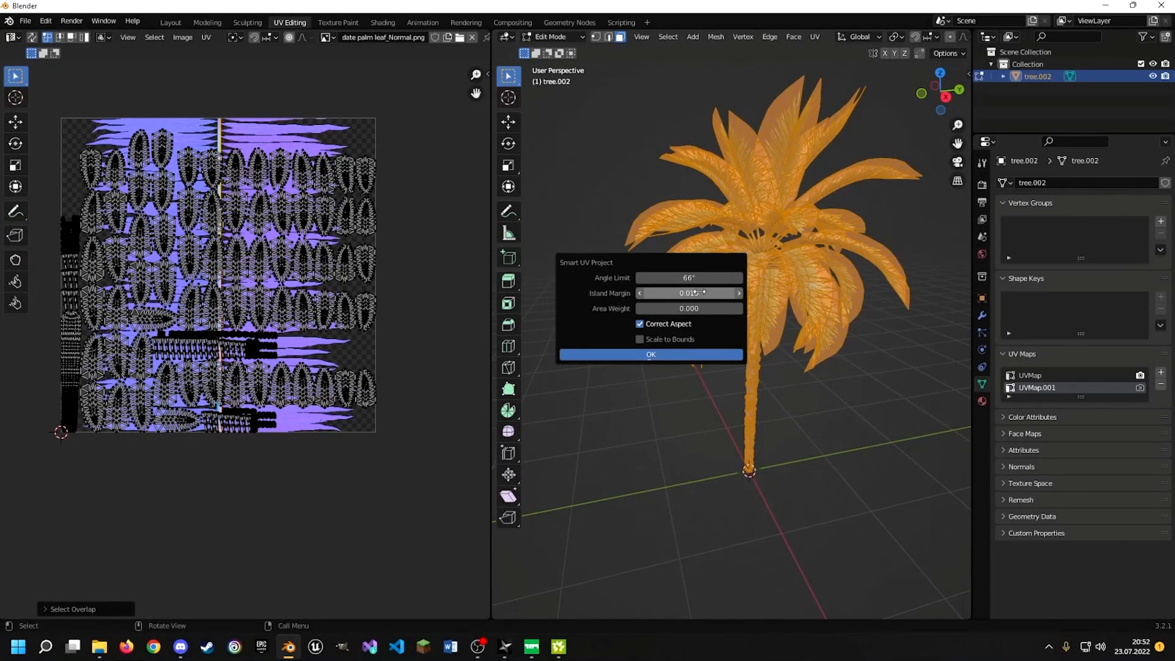
{"action": "left_click", "coordinate": [632, 358]}
Run Select Overlap on the Smart UV Project layout and examine the small islands for overlapping faces
{"action": "scroll", "coordinate": [341, 306], "scroll_direction": "up", "scroll_amount": 2}
{"action": "scroll", "coordinate": [239, 307], "scroll_direction": "up", "scroll_amount": 5}
{"action": "scroll", "coordinate": [259, 311], "scroll_direction": "up", "scroll_amount": 3}
{"action": "scroll", "coordinate": [251, 336], "scroll_direction": "up", "scroll_amount": 3}
{"action": "scroll", "coordinate": [305, 318], "scroll_direction": "down", "scroll_amount": 6}
{"action": "right_click", "coordinate": [296, 325]}
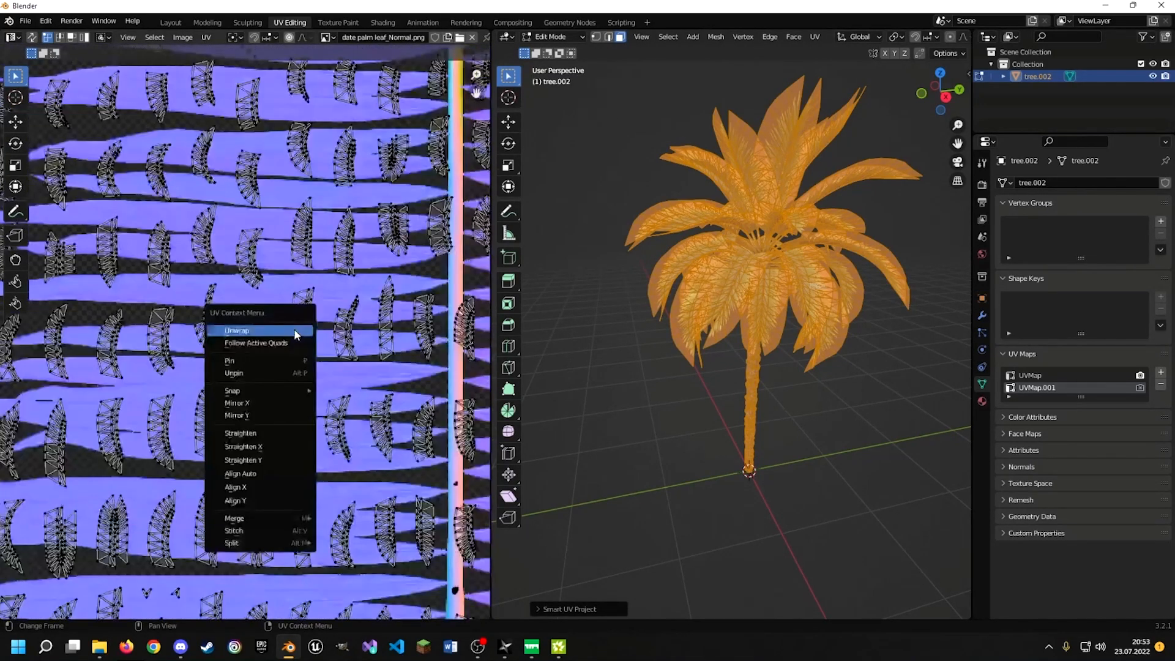
{"action": "scroll", "coordinate": [202, 257], "scroll_direction": "down", "scroll_amount": 6}
{"action": "left_click", "coordinate": [155, 38]}
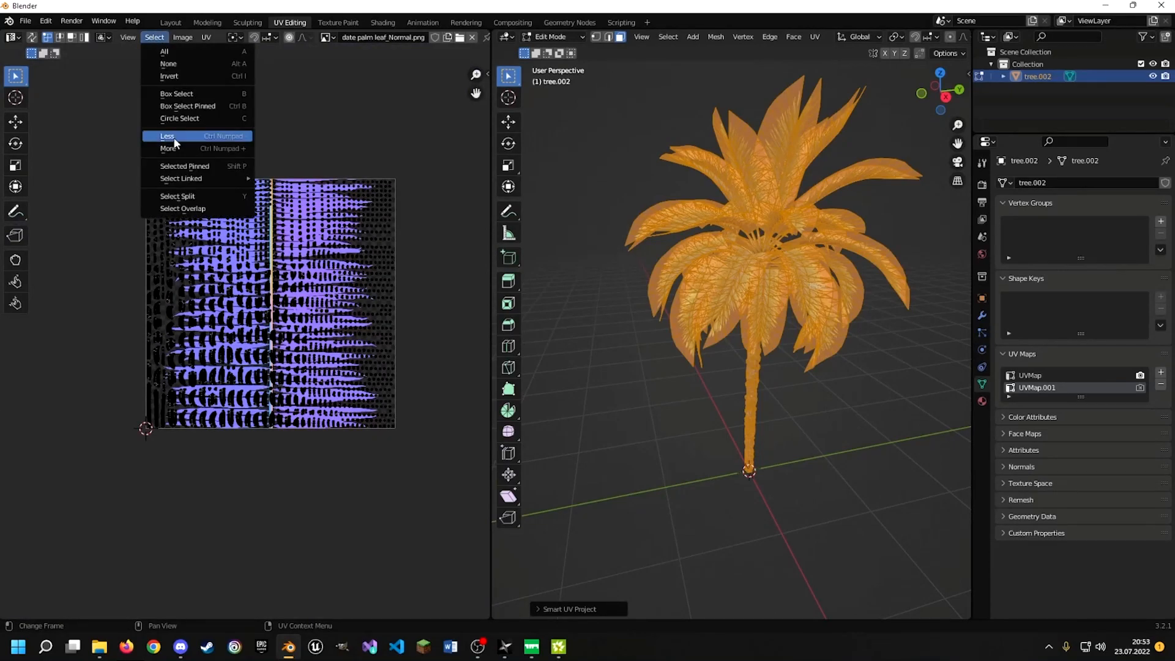
{"action": "left_click", "coordinate": [177, 209]}
{"action": "middle_click_drag", "start_coordinate": [329, 236], "coordinate": [214, 227]}
{"action": "scroll", "coordinate": [214, 226], "scroll_direction": "up", "scroll_amount": 10}
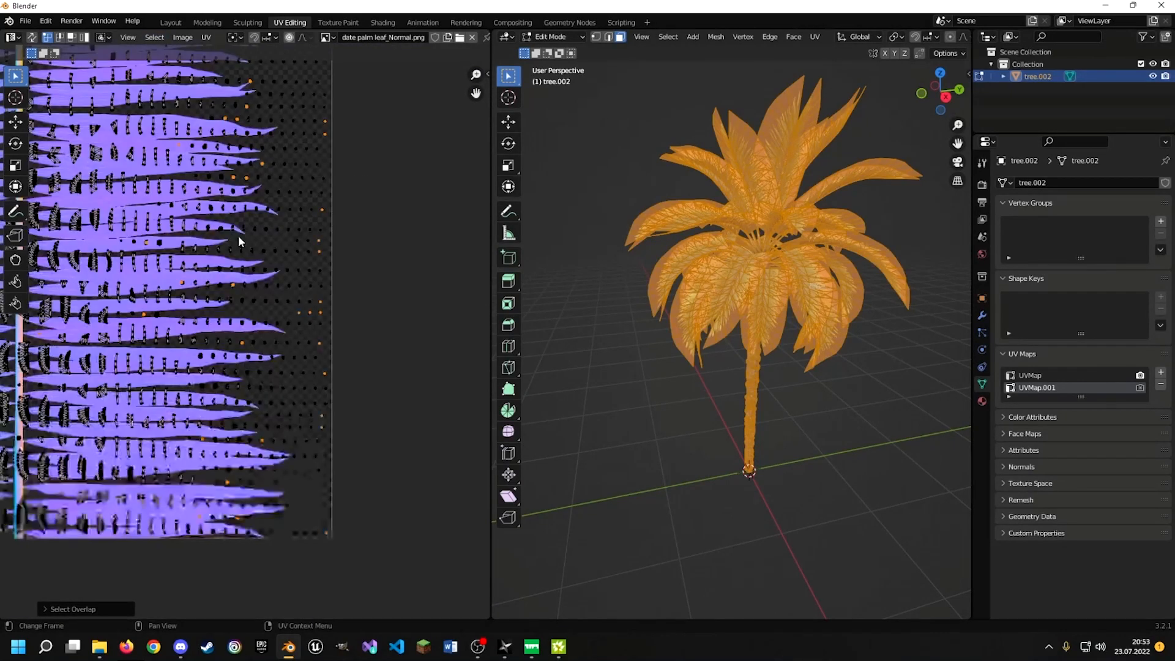
{"action": "scroll", "coordinate": [229, 372], "scroll_direction": "up", "scroll_amount": 5}
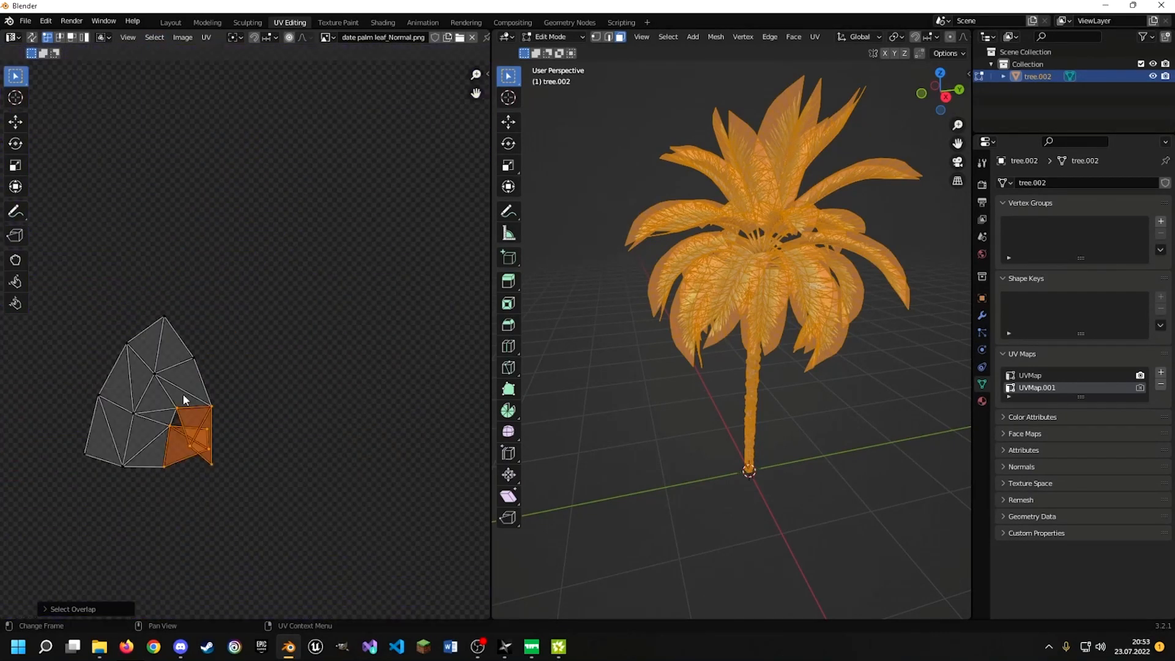
{"action": "scroll", "coordinate": [247, 339], "scroll_direction": "down", "scroll_amount": 7}
{"action": "scroll", "coordinate": [280, 282], "scroll_direction": "down", "scroll_amount": 8}
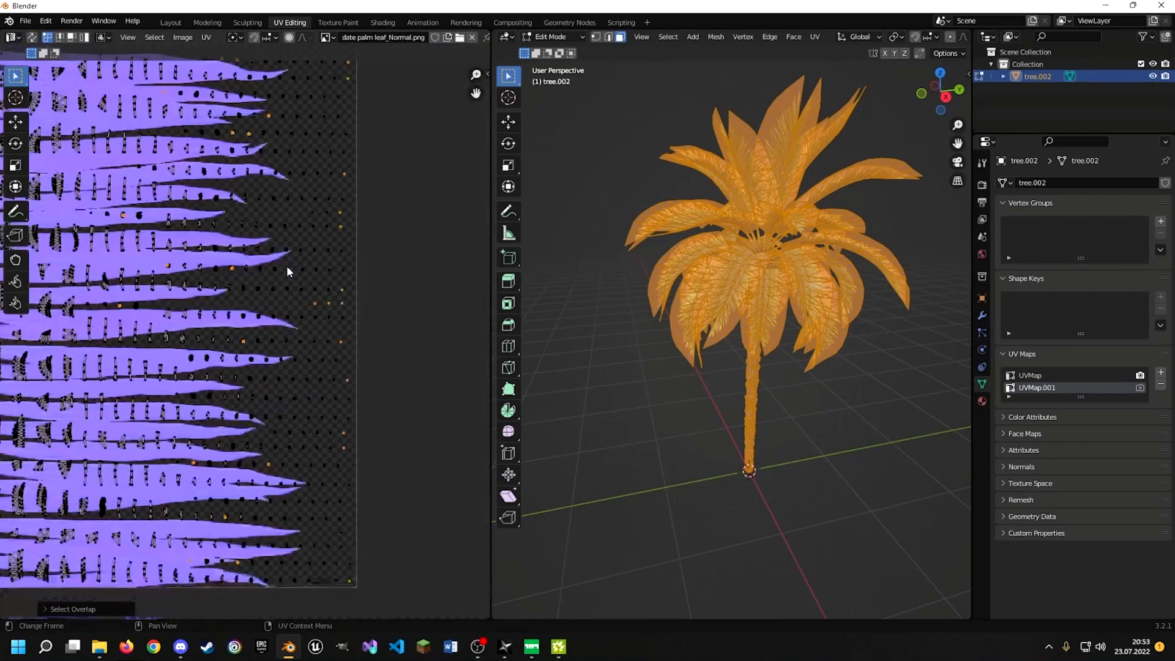
Reset the mapping in the palm's second UV map and unwrap all its faces again with standard Unwrap
{"action": "key", "text": "u"}
{"action": "left_click", "coordinate": [655, 362]}
{"action": "key", "text": "u"}
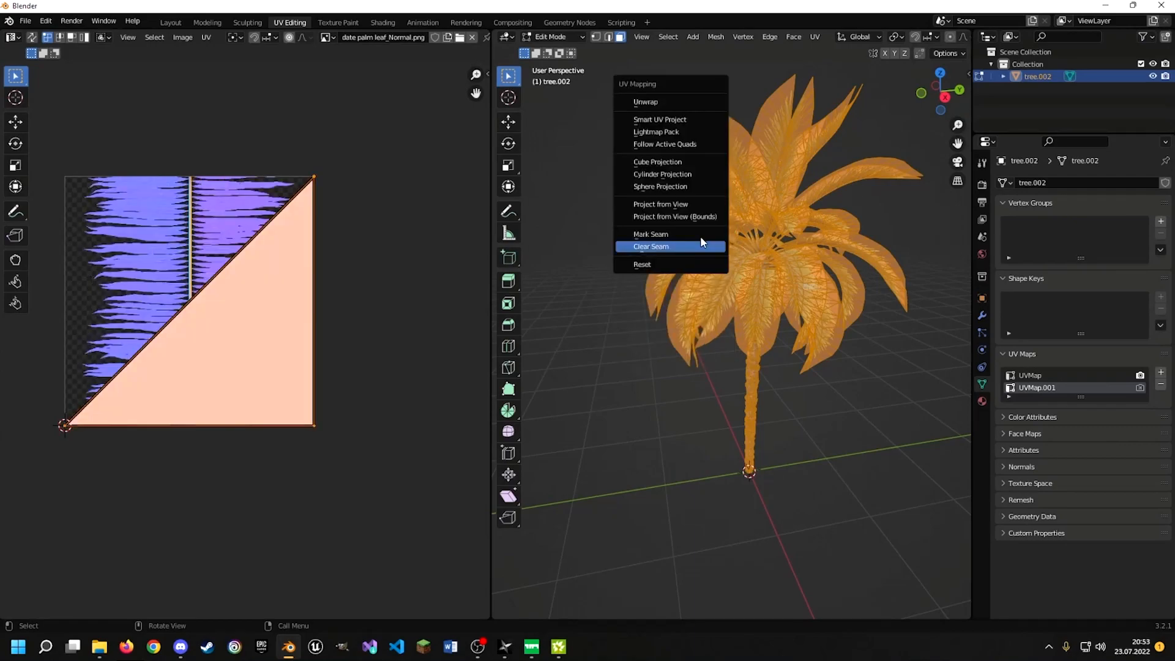
{"action": "left_click", "coordinate": [649, 103]}
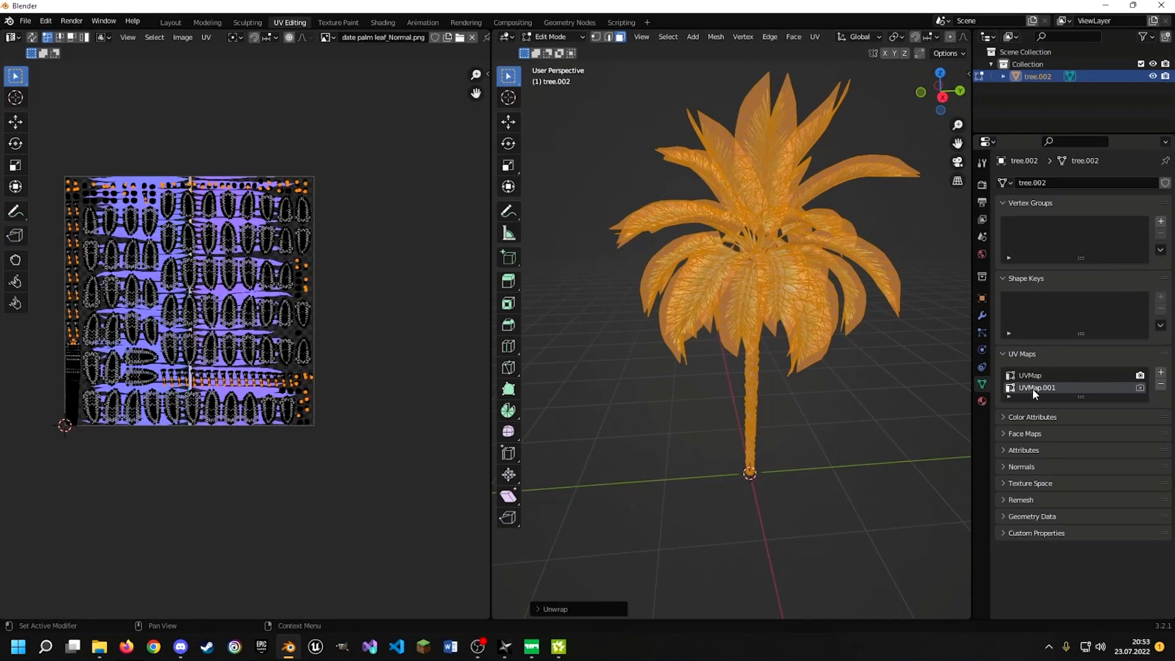
Rename the palm's second UV map LightMap and its first UV map BaseMaterial
{"action": "type", "text": "L"}
{"action": "double_click", "coordinate": [1044, 375]}
{"action": "type", "text": "BaseMaterial"}
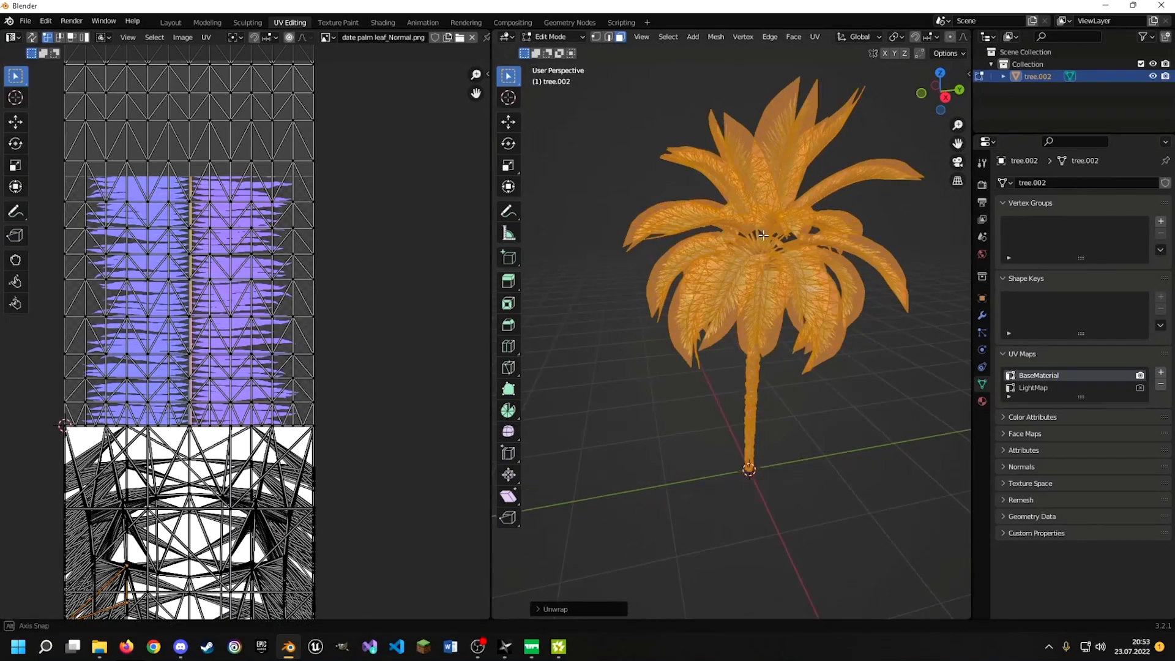
Return to Object Mode and show the material slots of the textured palm
{"action": "key", "text": "Tab"}
{"action": "left_click", "coordinate": [981, 402]}
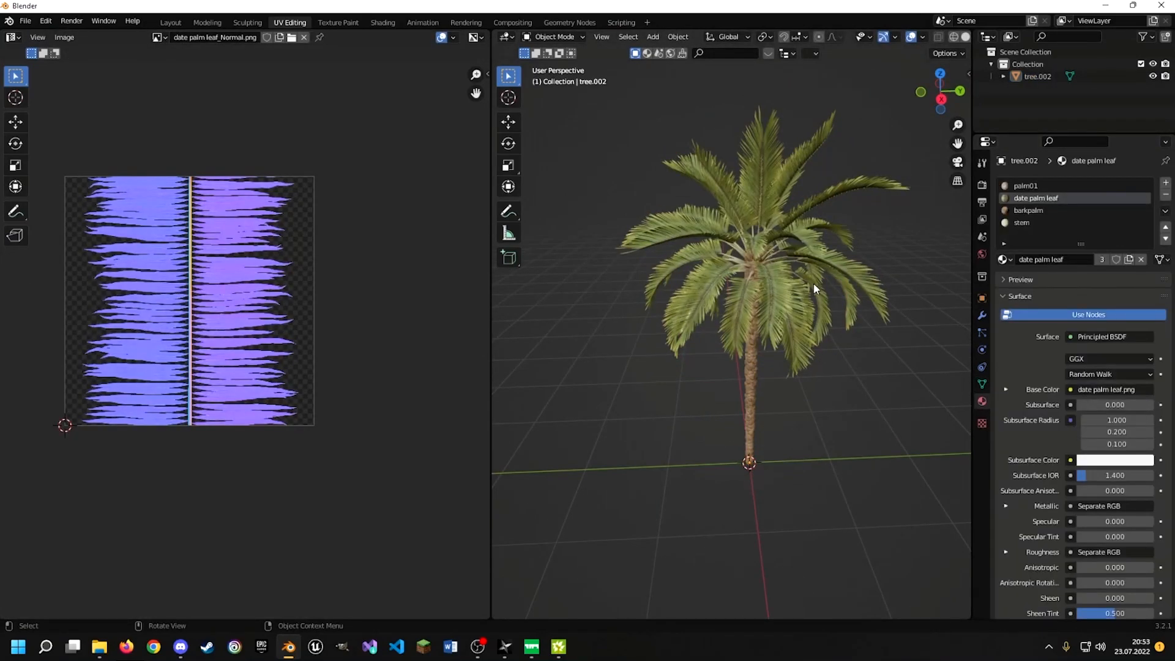
{"action": "middle_click_drag", "start_coordinate": [799, 291], "coordinate": [757, 294]}
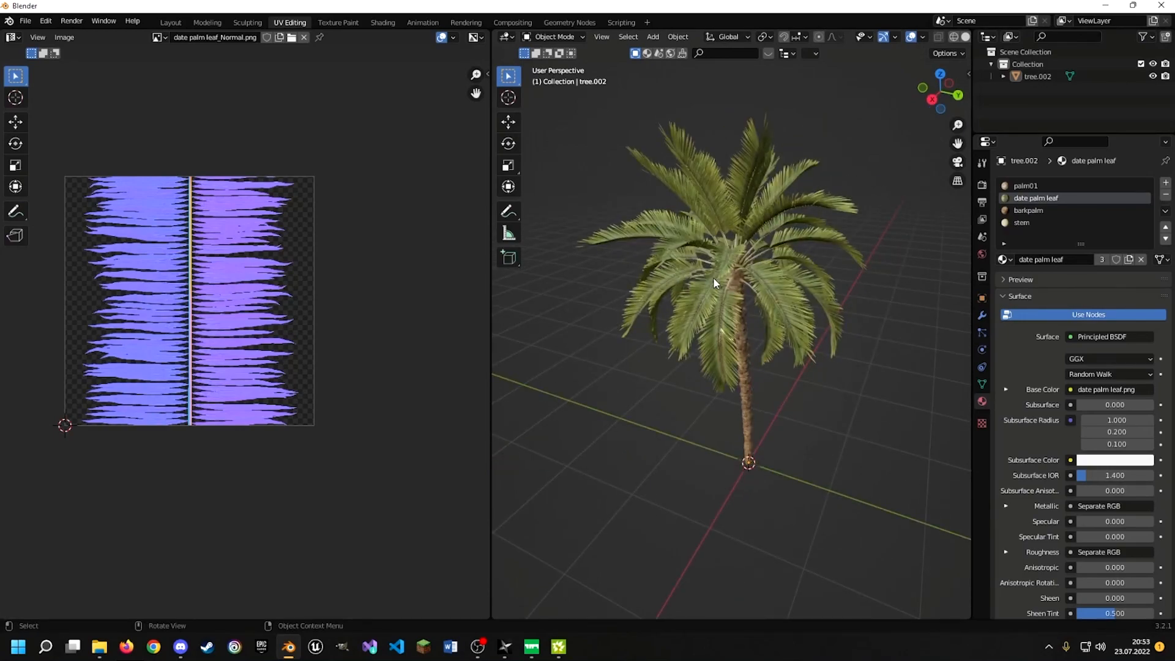
Switch to Tree It, open the Texture Atlas tool for the date palm and list the tree's textures
{"action": "left_click", "coordinate": [558, 647]}
{"action": "left_click_drag", "start_coordinate": [559, 274], "coordinate": [607, 209]}
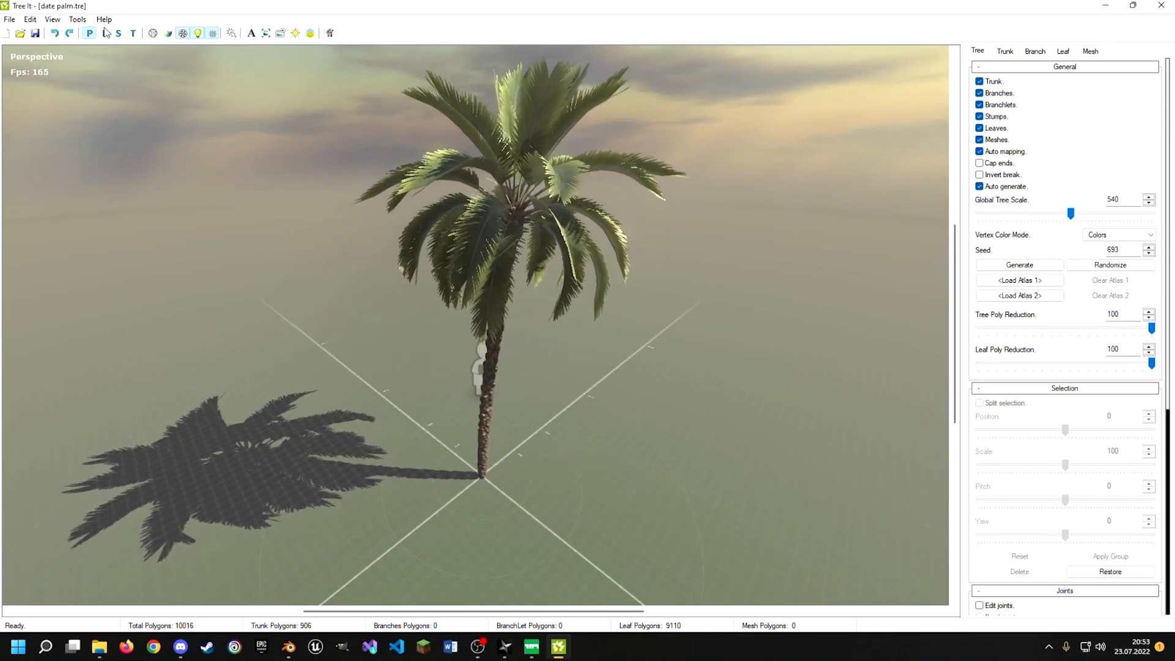
{"action": "left_click", "coordinate": [83, 22]}
{"action": "left_click", "coordinate": [519, 228]}
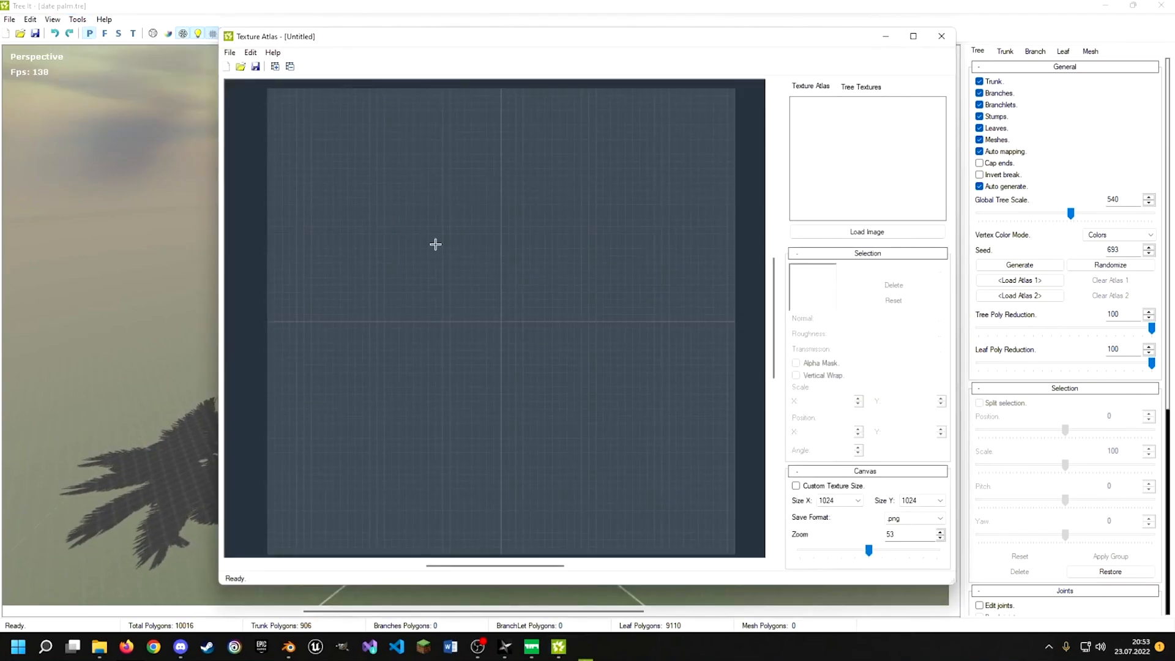
{"action": "left_click", "coordinate": [873, 87]}
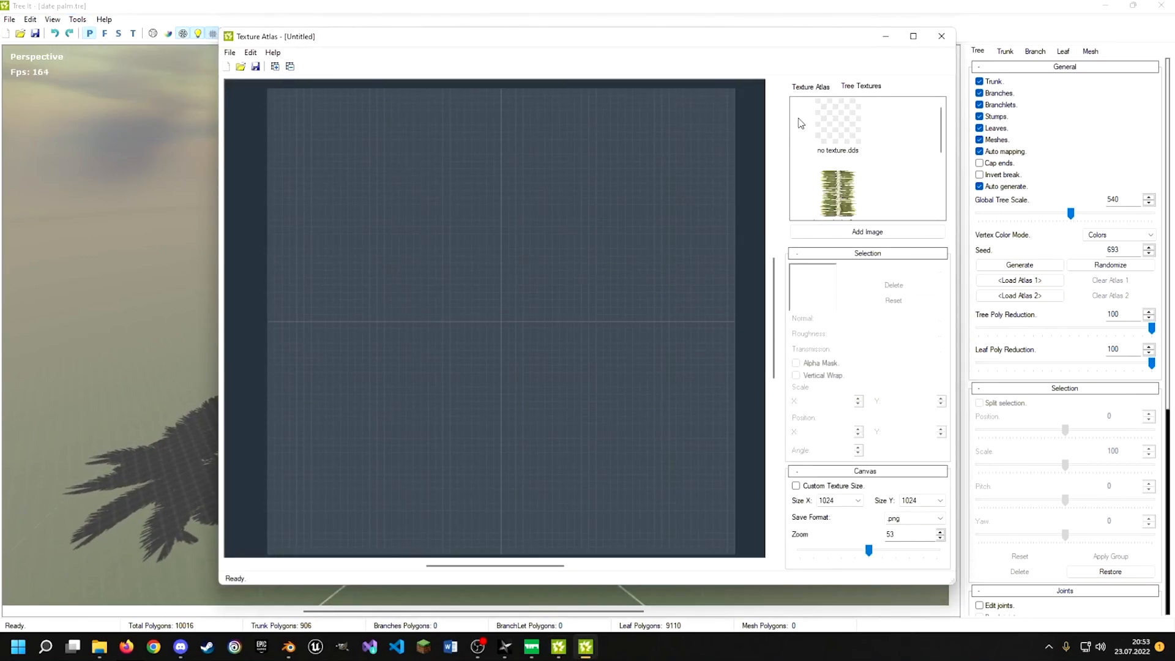
{"action": "left_click_drag", "start_coordinate": [847, 45], "coordinate": [827, 71]}
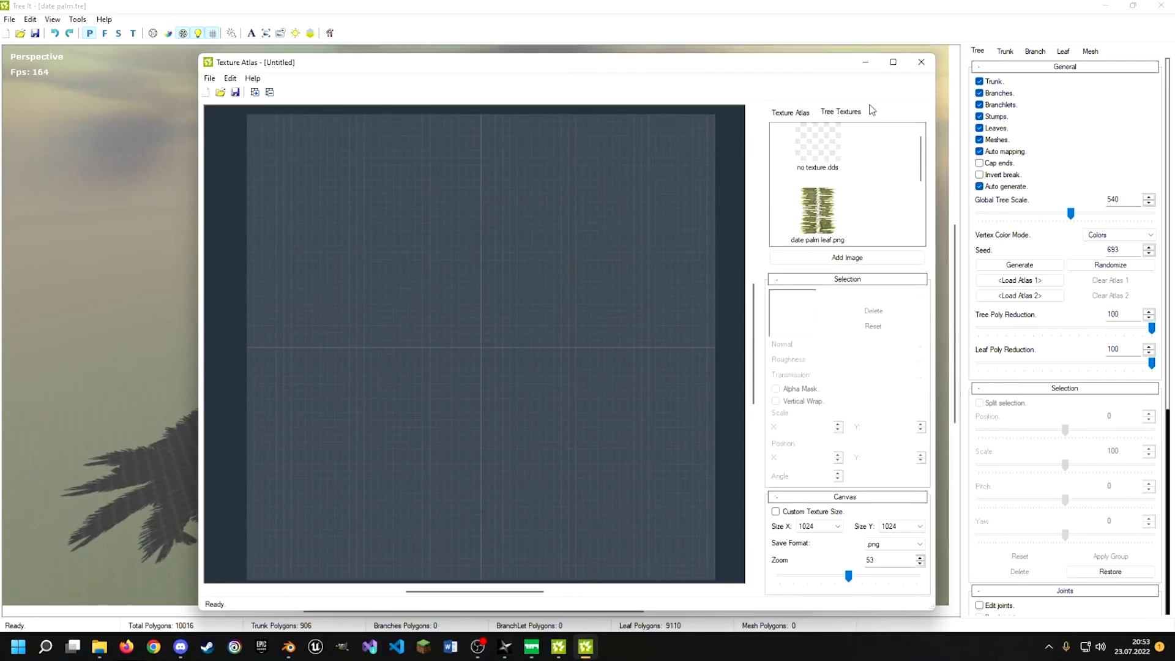
Add the barkpalm.png, date palm leaf.png and stem.png textures to the new atlas
{"action": "left_click", "coordinate": [826, 258]}
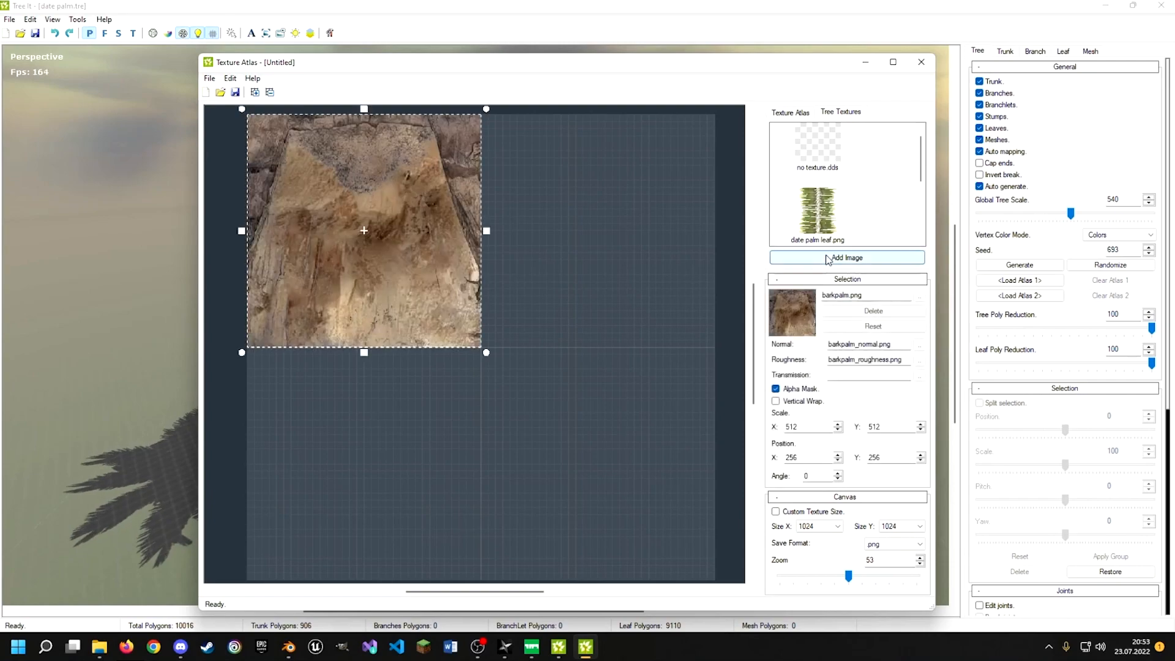
{"action": "scroll", "coordinate": [821, 214], "scroll_direction": "down", "scroll_amount": 1}
{"action": "left_click", "coordinate": [833, 255]}
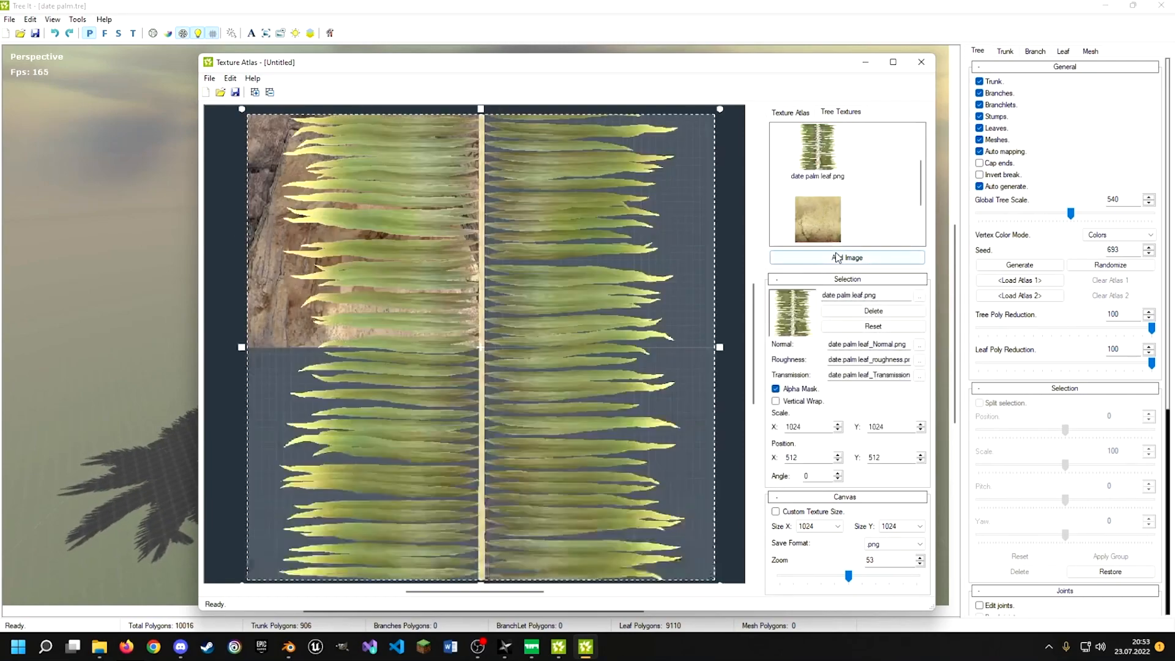
{"action": "left_click", "coordinate": [822, 214]}
{"action": "left_click", "coordinate": [833, 257]}
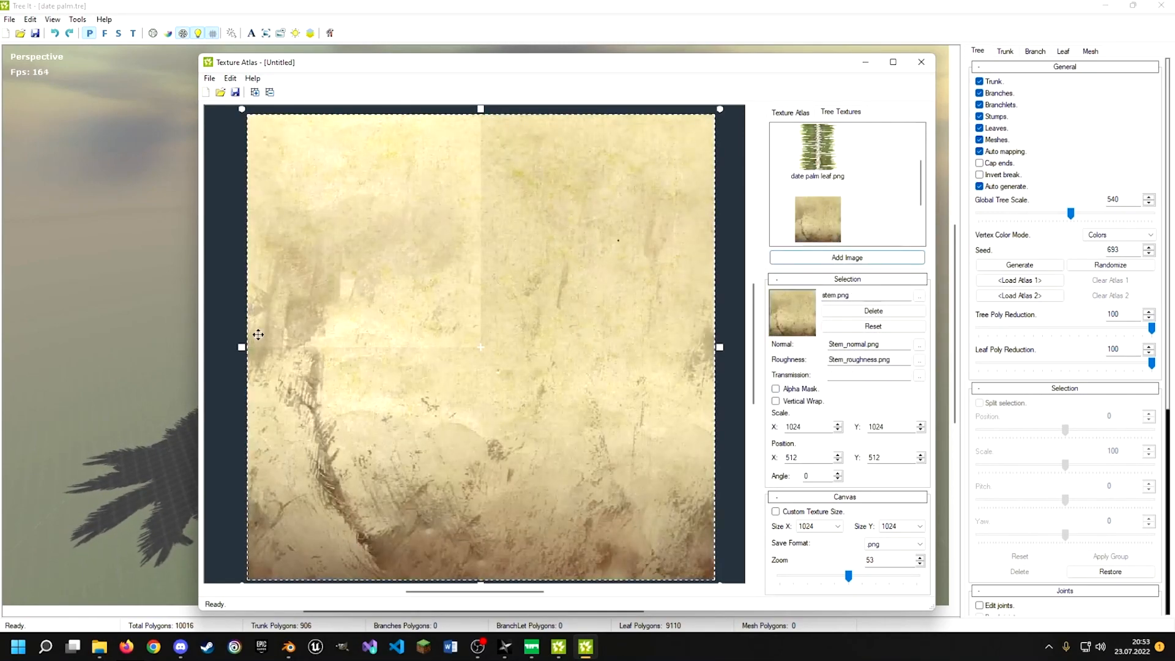
Narrow the stem image to a width of 400 and the leaf image to 704, moving the leaf to about X 304, Y 528
{"action": "left_click_drag", "start_coordinate": [242, 347], "coordinate": [524, 346]}
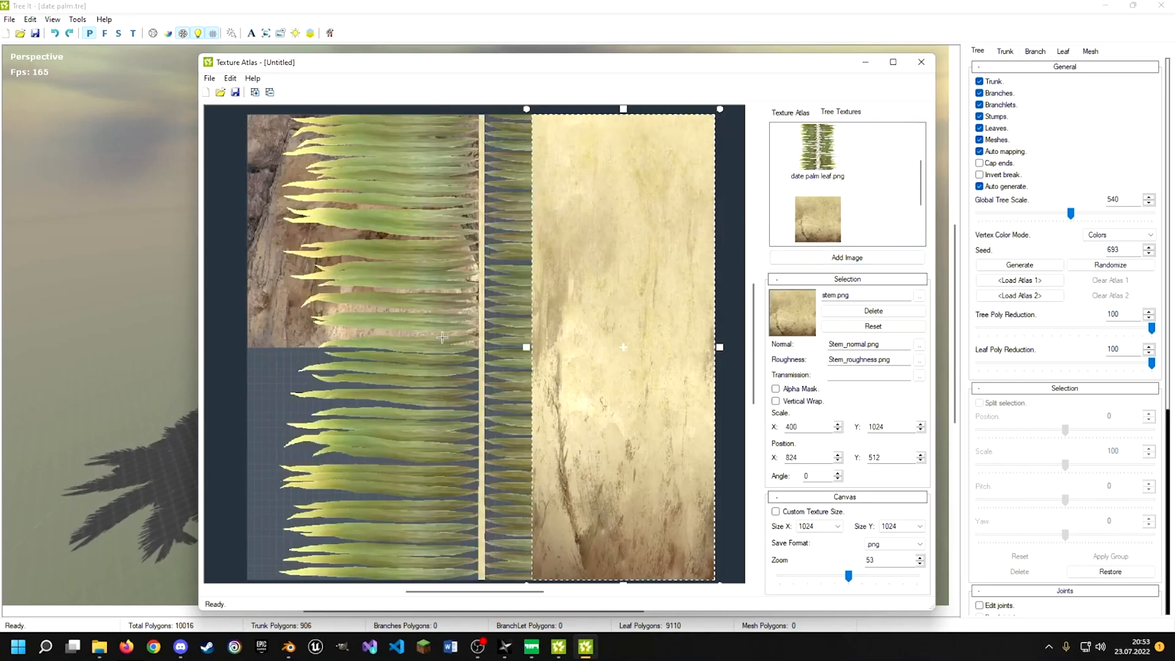
{"action": "left_click", "coordinate": [423, 346]}
{"action": "left_click_drag", "start_coordinate": [241, 347], "coordinate": [393, 352]}
{"action": "left_click_drag", "start_coordinate": [564, 145], "coordinate": [396, 152]}
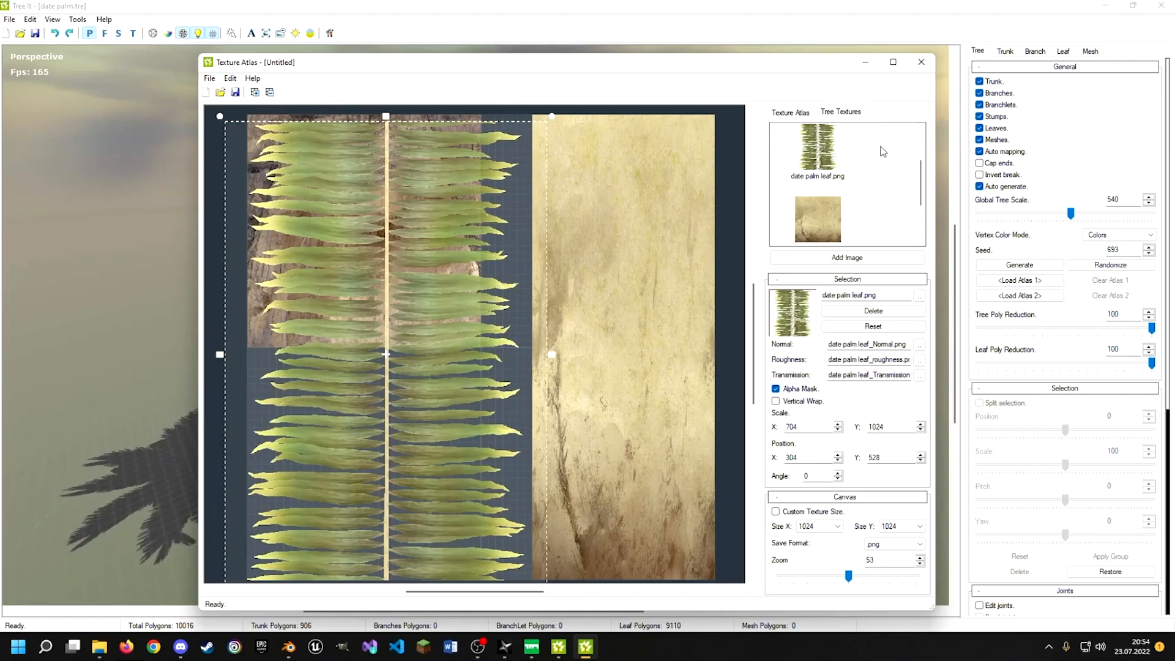
Look through the tree's textures and list the images already placed in the atlas
{"action": "scroll", "coordinate": [856, 178], "scroll_direction": "up", "scroll_amount": 2}
{"action": "scroll", "coordinate": [838, 193], "scroll_direction": "down", "scroll_amount": 2}
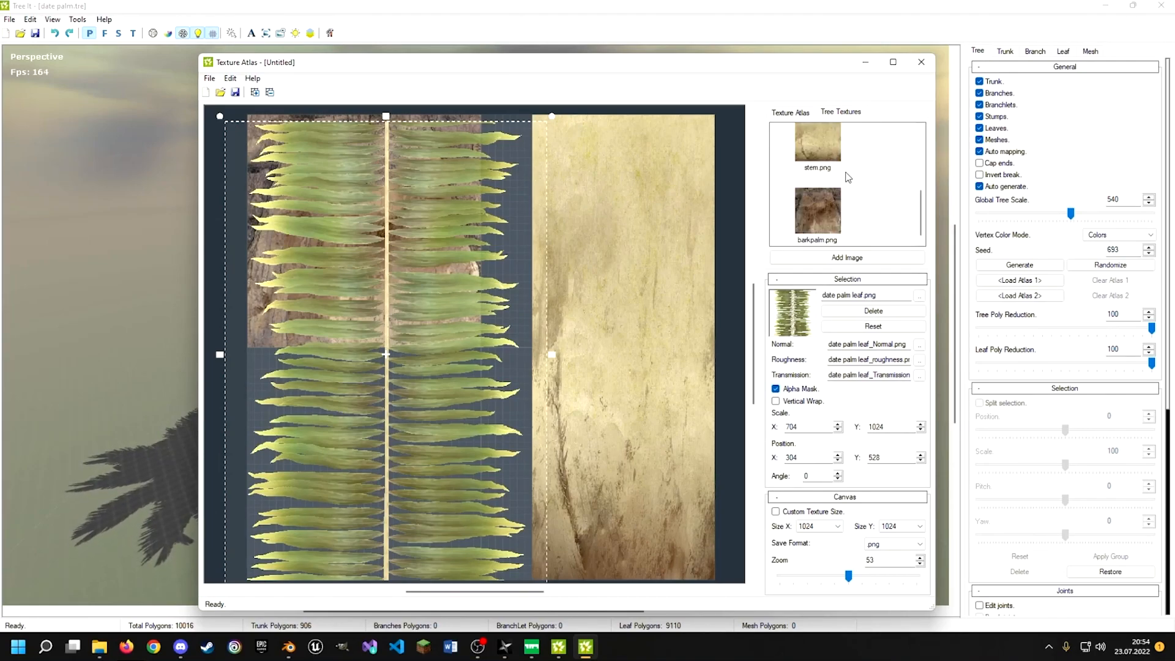
{"action": "scroll", "coordinate": [859, 215], "scroll_direction": "up", "scroll_amount": 2}
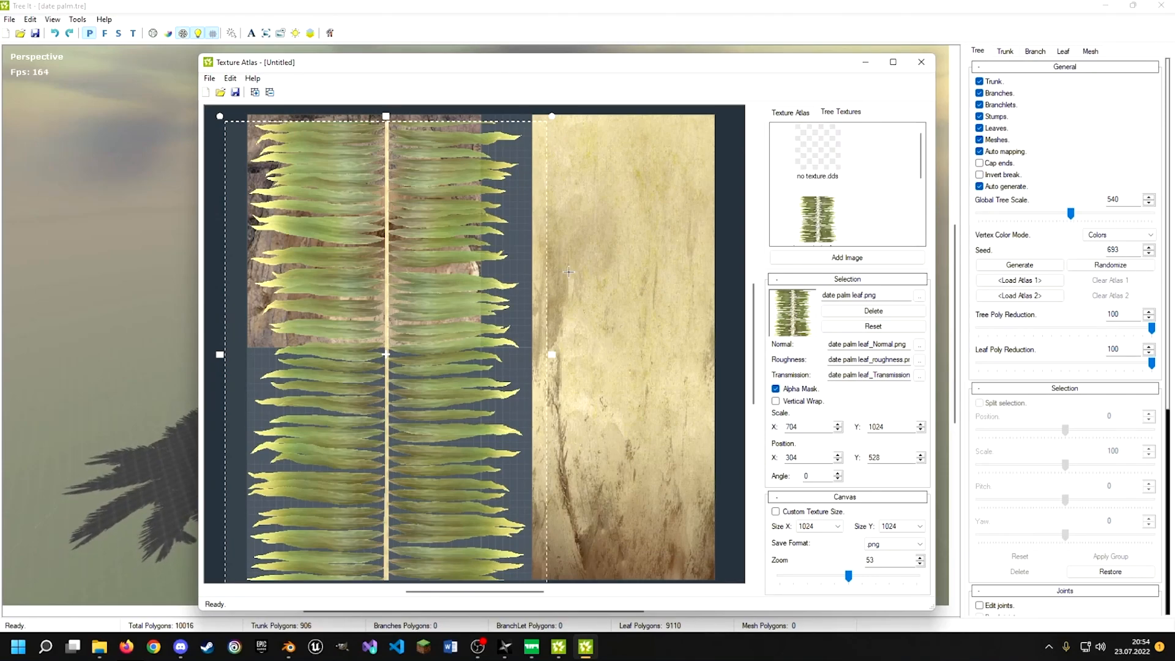
{"action": "left_click", "coordinate": [793, 113]}
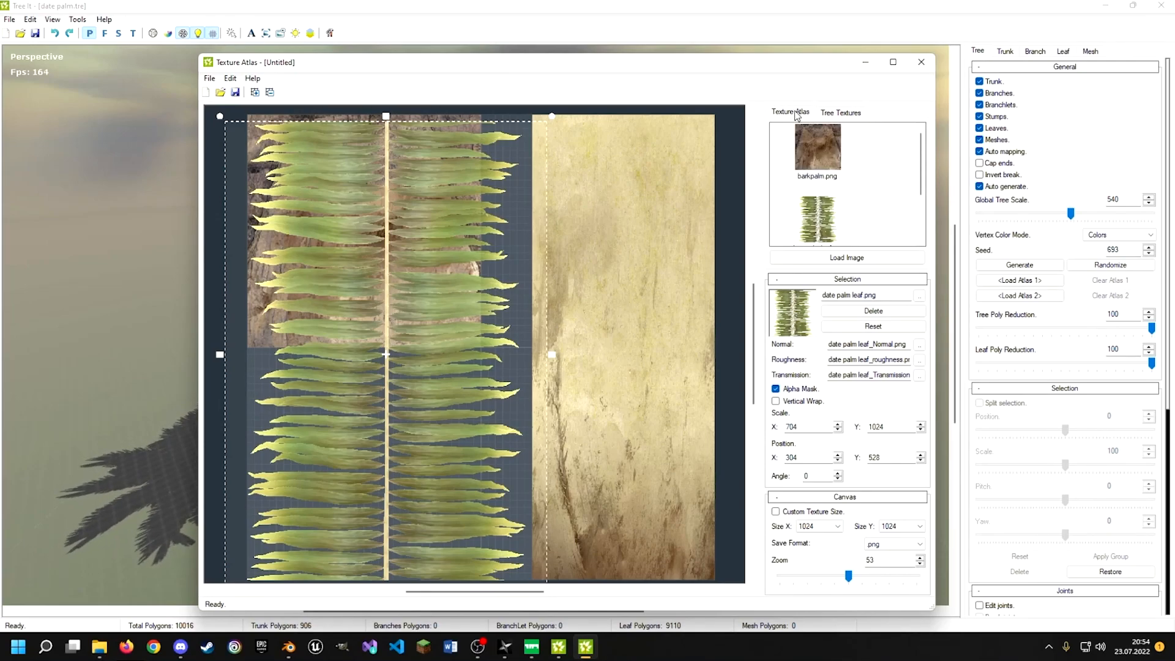
Exit the current texture atlas without saving and open a new empty one
{"action": "left_click", "coordinate": [920, 62]}
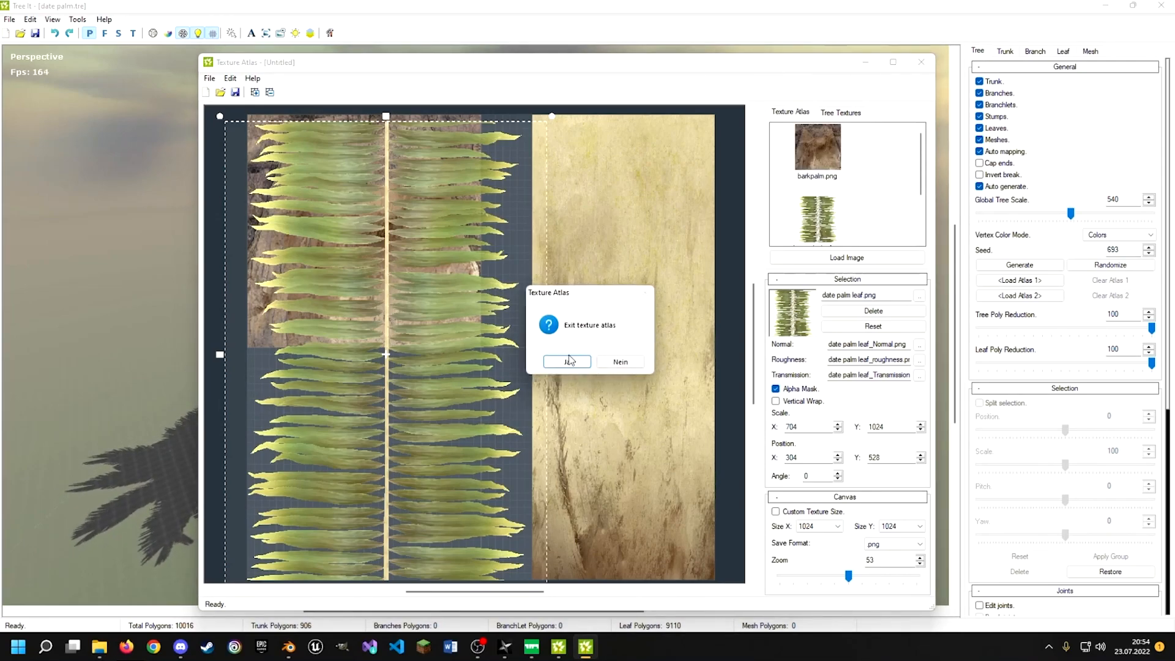
{"action": "left_click", "coordinate": [567, 361]}
{"action": "left_click", "coordinate": [78, 19]}
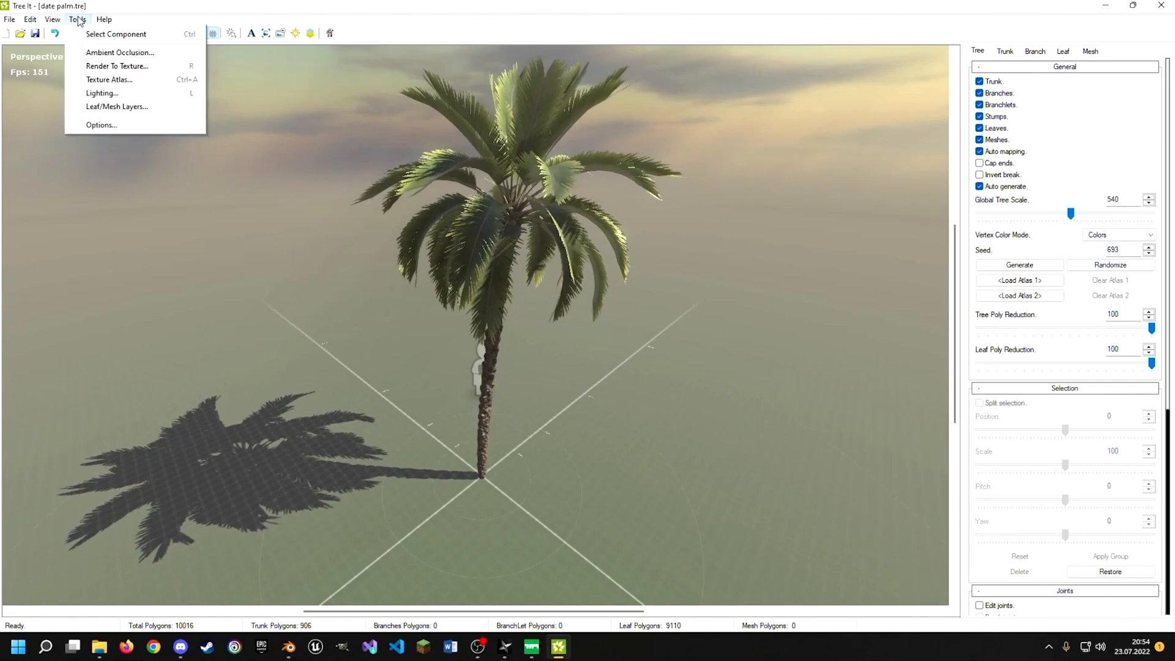
{"action": "left_click", "coordinate": [104, 81]}
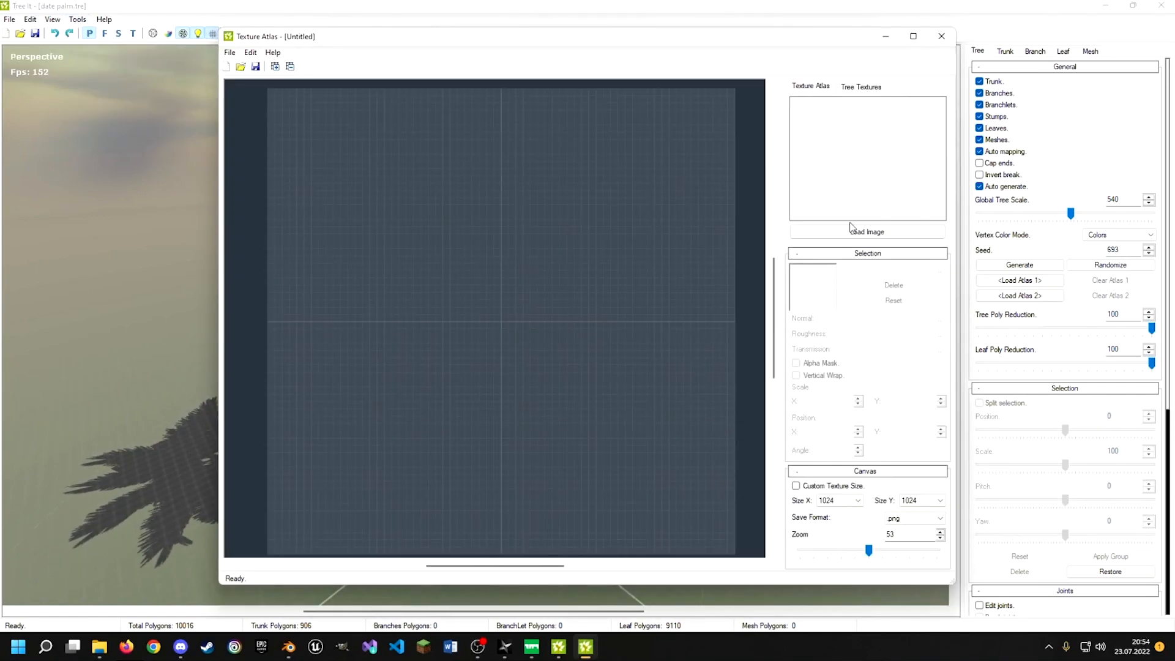
Load the bird image TexturesCom_BirdsVarious0004_1_M-removebg-preview.png from the Workshop Textures folder into the atlas
{"action": "left_click", "coordinate": [850, 233]}
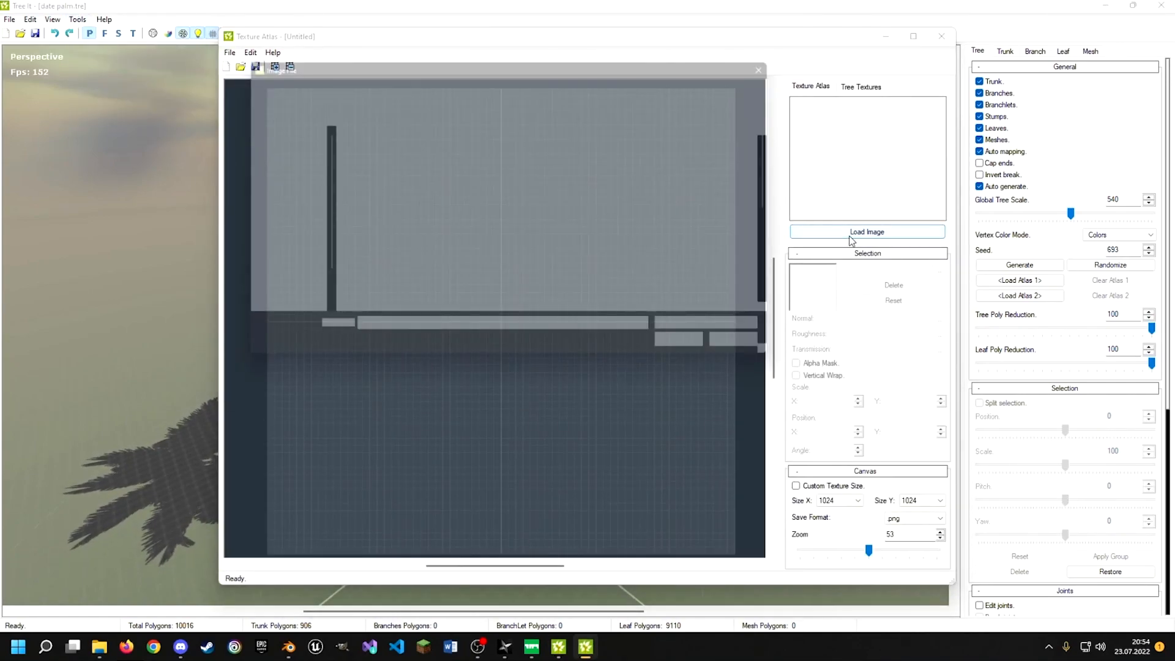
{"action": "double_click", "coordinate": [358, 237]}
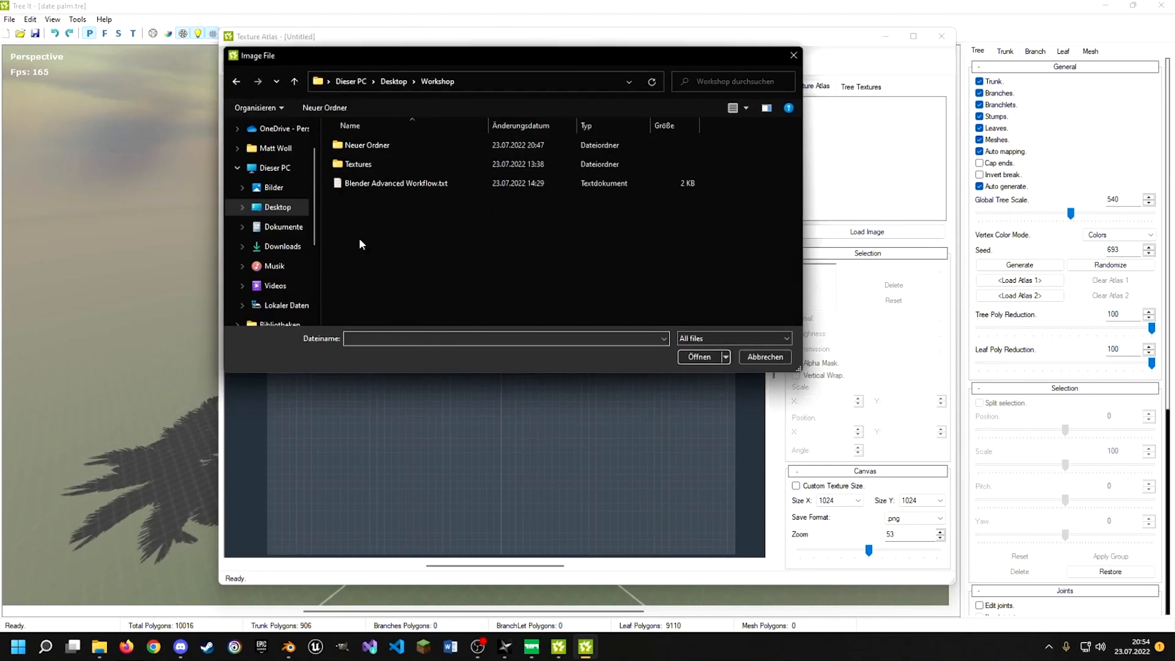
{"action": "double_click", "coordinate": [364, 163]}
{"action": "left_click", "coordinate": [355, 151]}
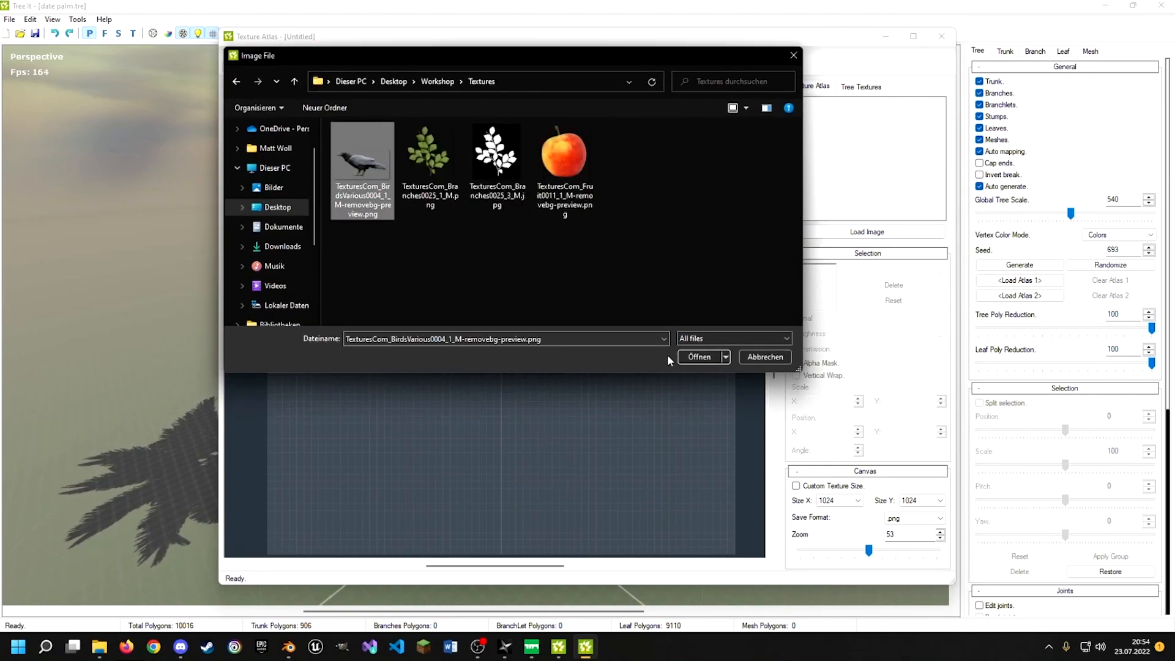
{"action": "left_click", "coordinate": [698, 357]}
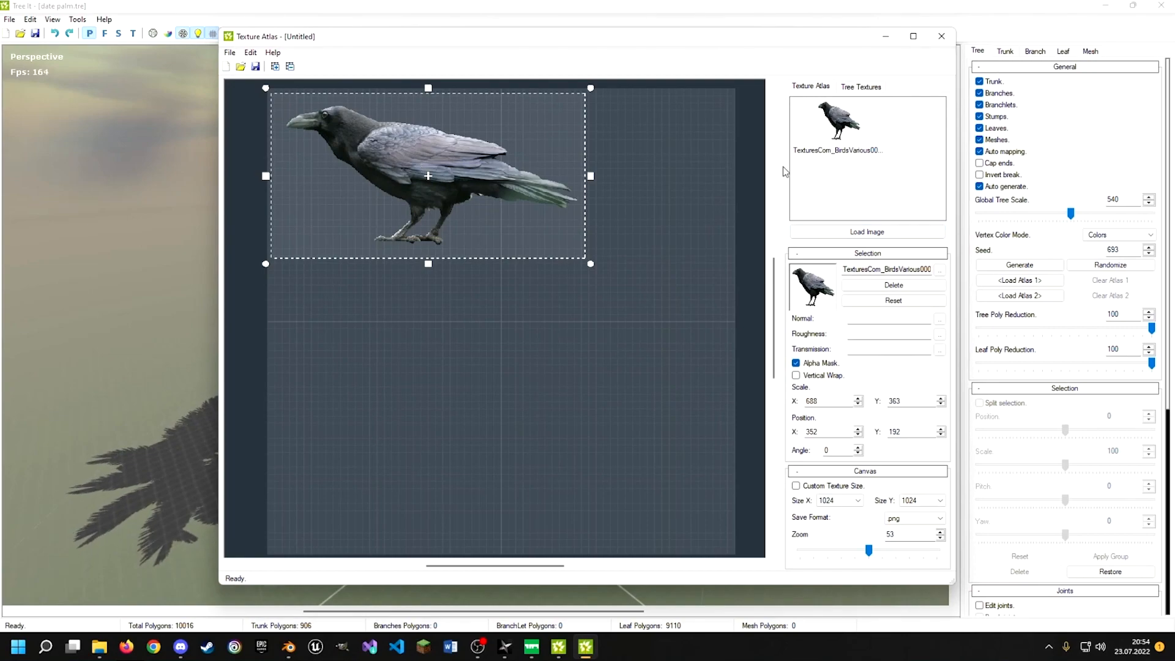
Load TexturesCom_Fruit0011_1_M-removebg-preview.png and move the apple below the bird, to about X 240, Y 752
{"action": "left_click", "coordinate": [840, 231]}
{"action": "left_click", "coordinate": [560, 162]}
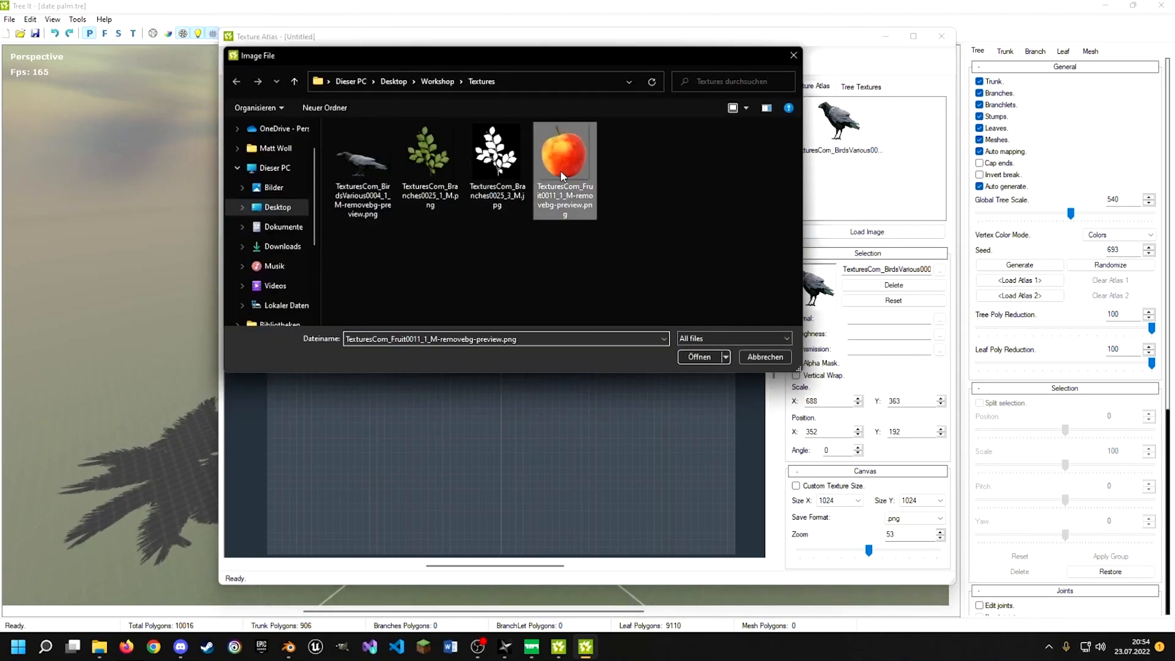
{"action": "left_click", "coordinate": [698, 356]}
{"action": "left_click_drag", "start_coordinate": [374, 208], "coordinate": [377, 430]}
Load the leafy branch image TexturesCom_Branches0025_1_M.png into the atlas
{"action": "left_click", "coordinate": [835, 232]}
{"action": "left_click", "coordinate": [428, 160]}
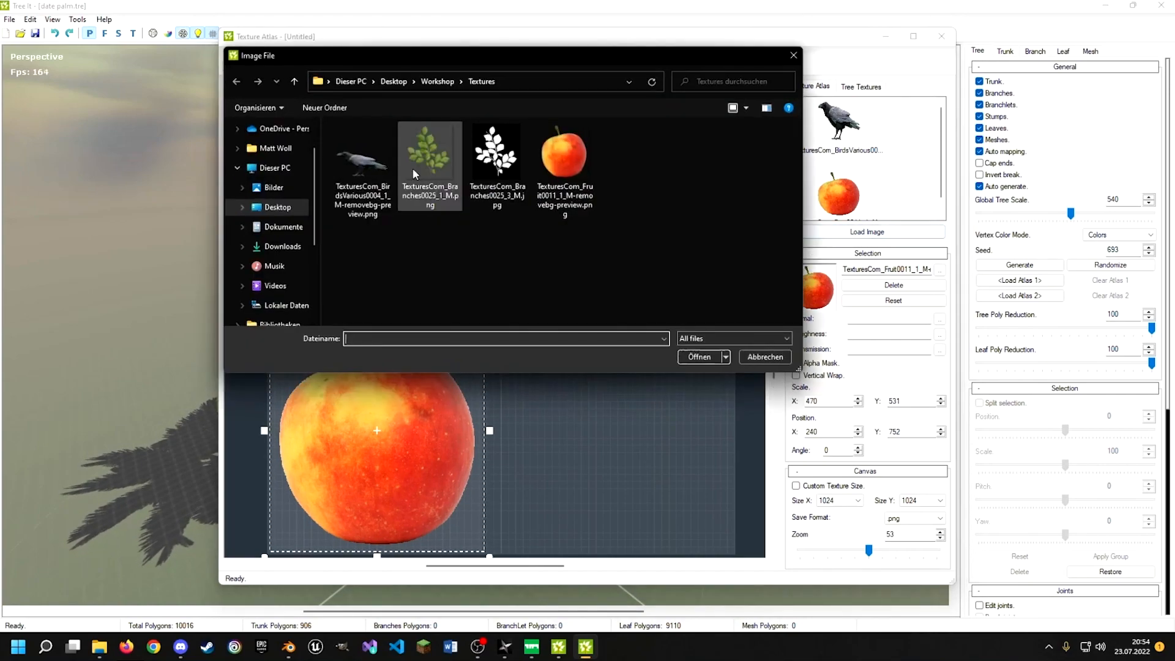
{"action": "left_click", "coordinate": [703, 357]}
Scale the branch image down to about 544 by 512 and place it beside the apple, at about X 752, Y 752
{"action": "left_click_drag", "start_coordinate": [546, 342], "coordinate": [574, 233]}
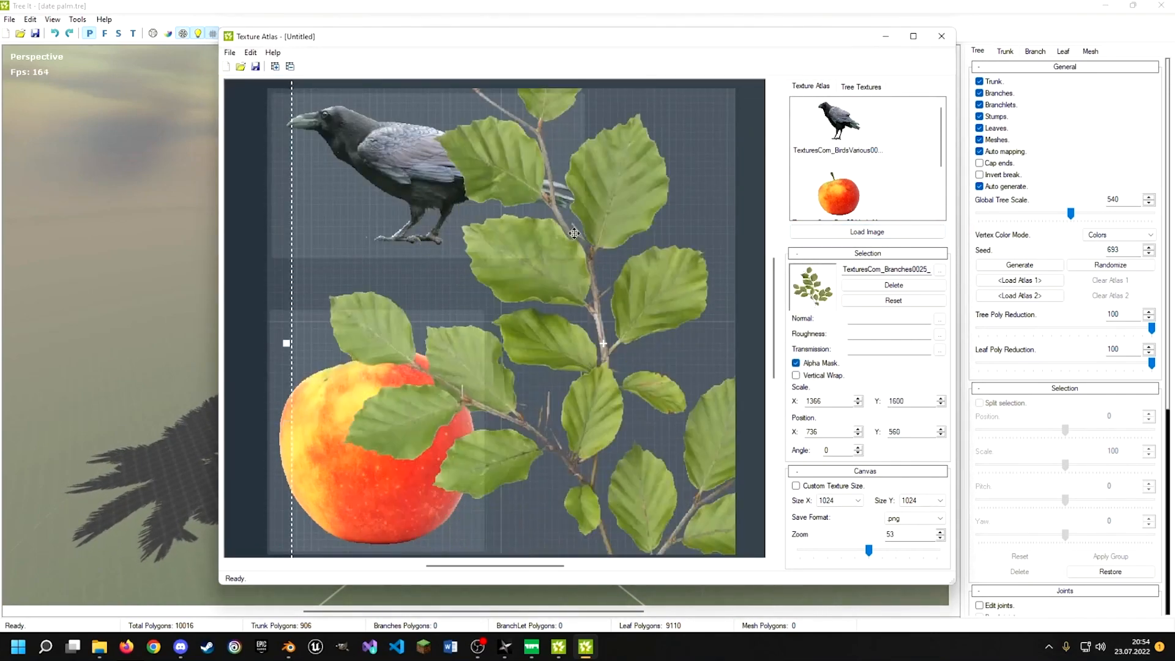
{"action": "left_click_drag", "start_coordinate": [285, 343], "coordinate": [495, 344]}
{"action": "left_click_drag", "start_coordinate": [560, 306], "coordinate": [394, 393]}
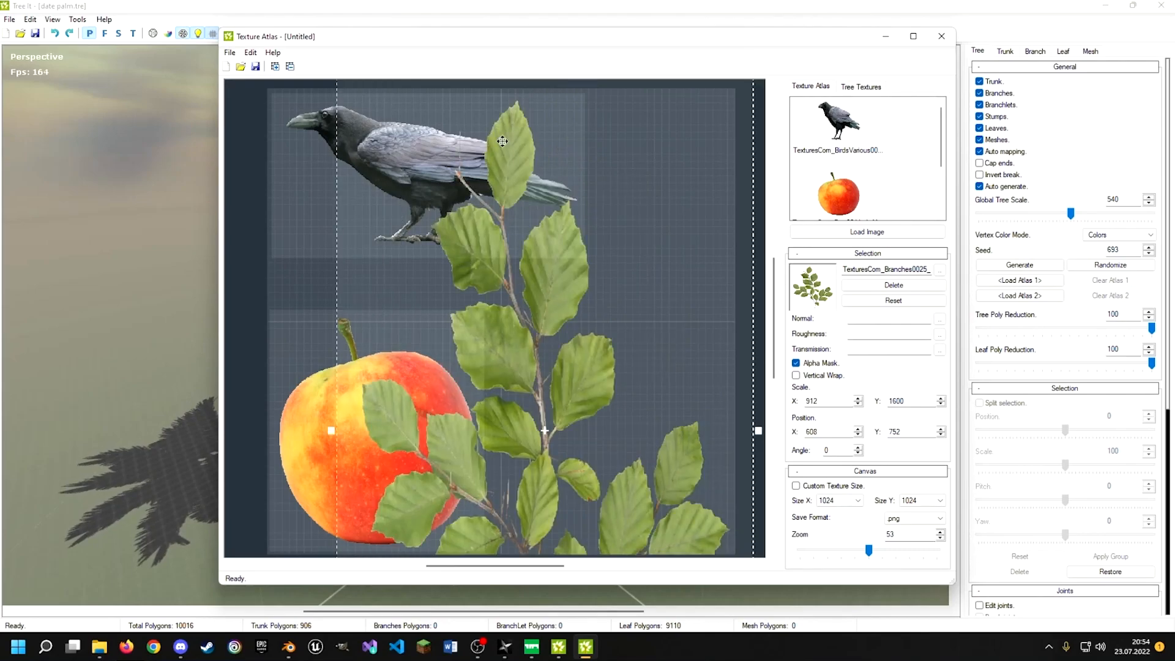
{"action": "left_click_drag", "start_coordinate": [545, 116], "coordinate": [516, 204]}
{"action": "left_click_drag", "start_coordinate": [518, 148], "coordinate": [494, 446]}
{"action": "left_click_drag", "start_coordinate": [500, 467], "coordinate": [480, 139]}
{"action": "left_click_drag", "start_coordinate": [469, 383], "coordinate": [483, 316]}
{"action": "left_click_drag", "start_coordinate": [509, 495], "coordinate": [509, 287]}
{"action": "left_click_drag", "start_coordinate": [287, 156], "coordinate": [494, 387]}
{"action": "left_click_drag", "start_coordinate": [619, 335], "coordinate": [609, 378]}
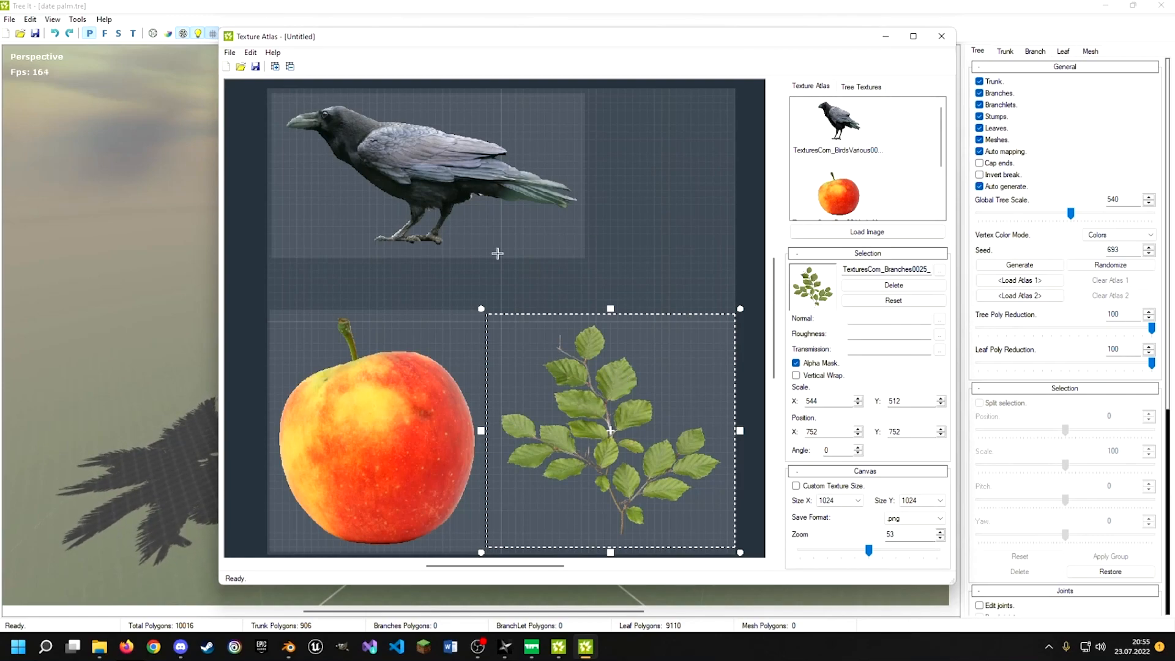
Keep the atlas open and toggle the branch image's Alpha Mask off and back on to compare its background
{"action": "left_click", "coordinate": [946, 41]}
{"action": "left_click", "coordinate": [639, 361]}
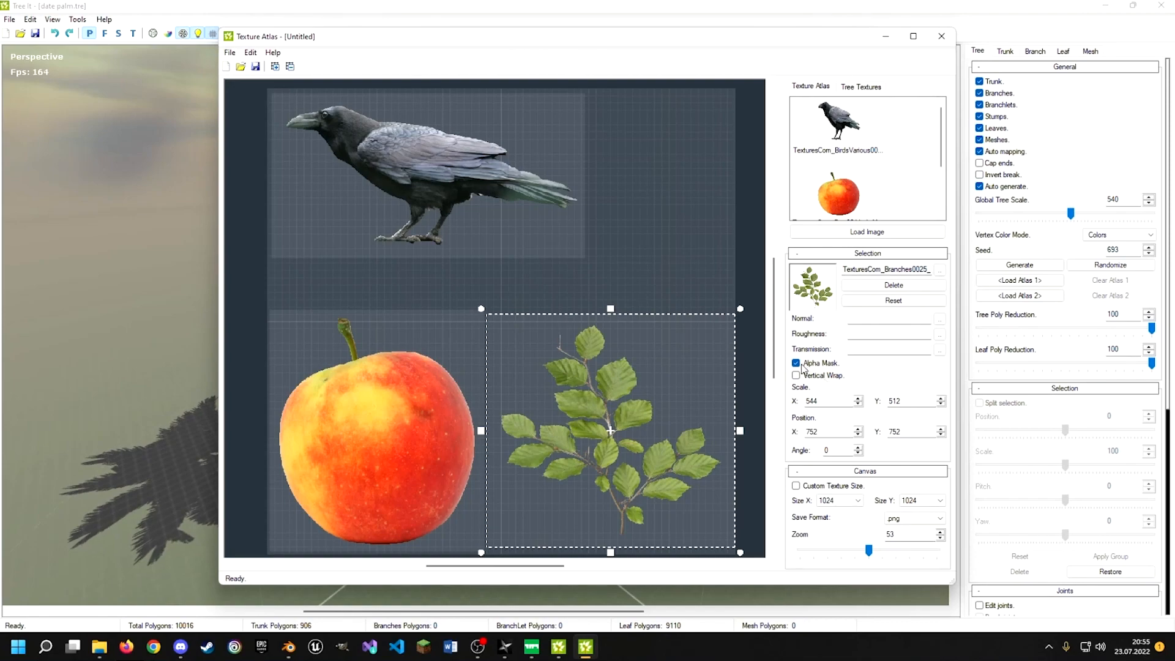
{"action": "left_click", "coordinate": [796, 364]}
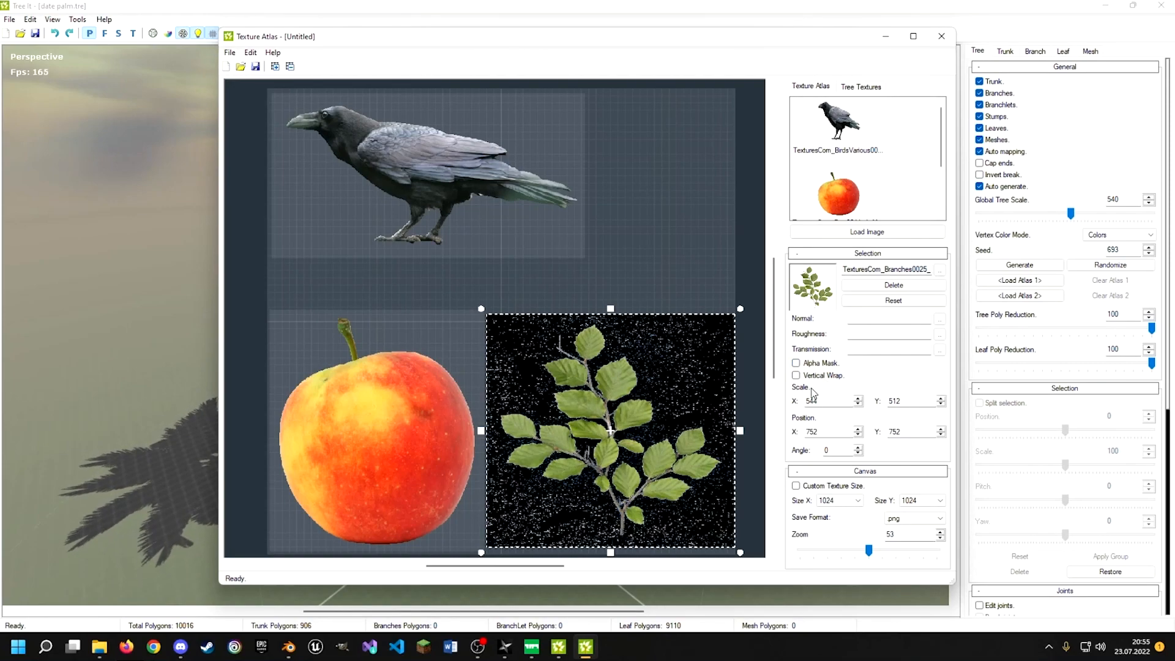
{"action": "left_click", "coordinate": [796, 364]}
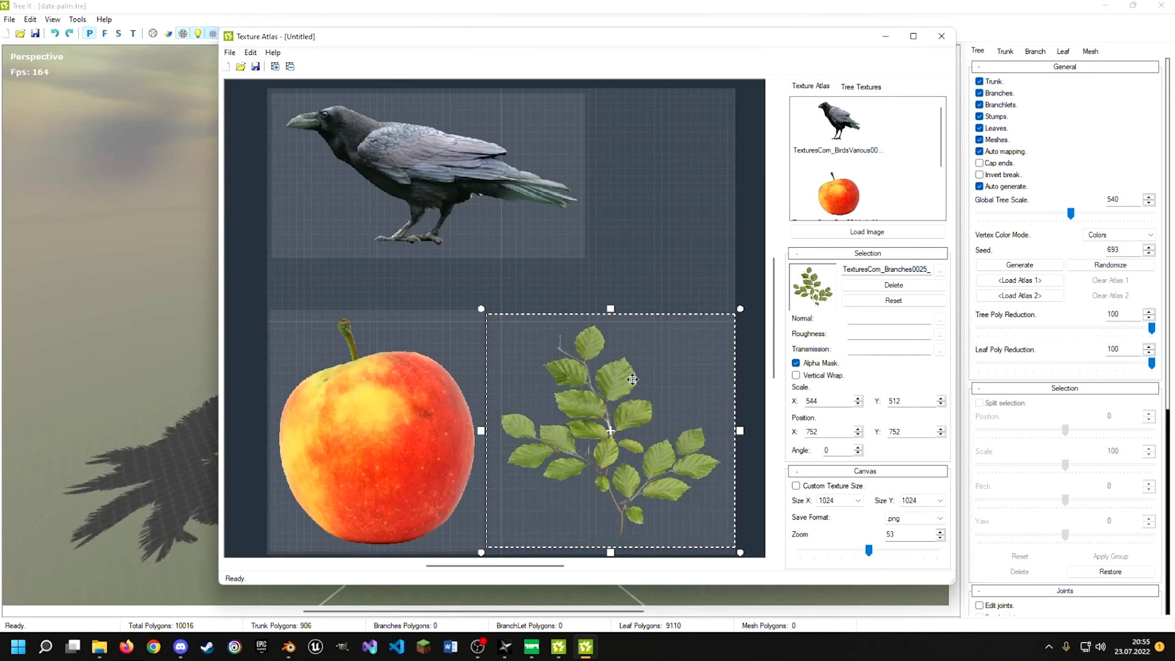
{"action": "left_click", "coordinate": [796, 363]}
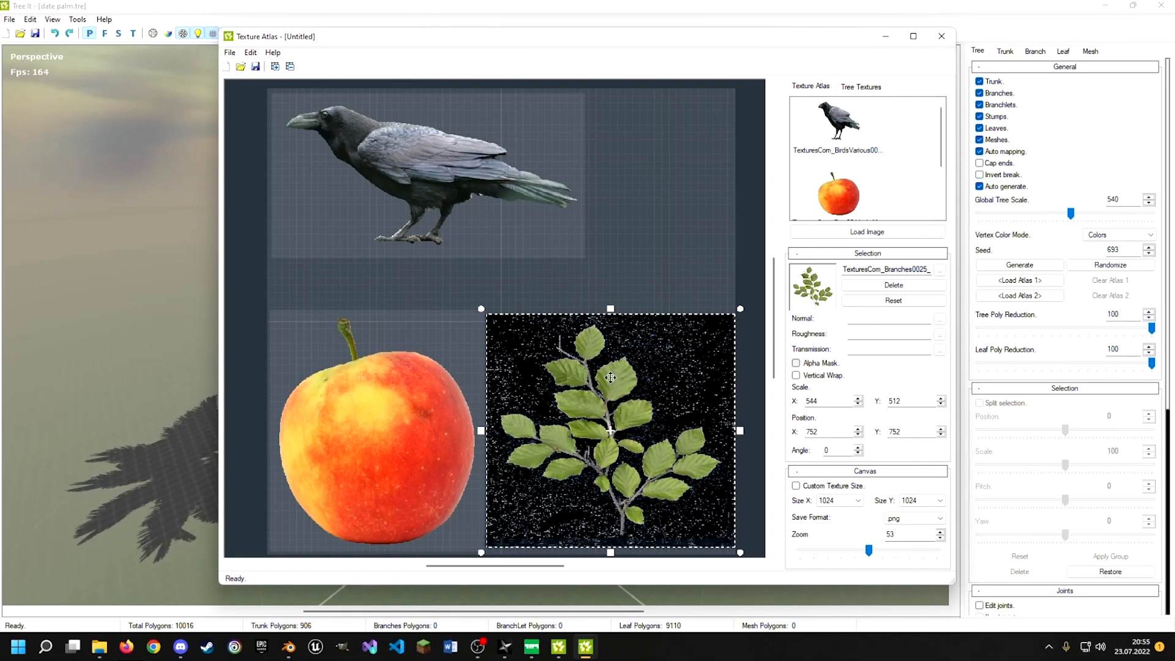
{"action": "left_click", "coordinate": [796, 364]}
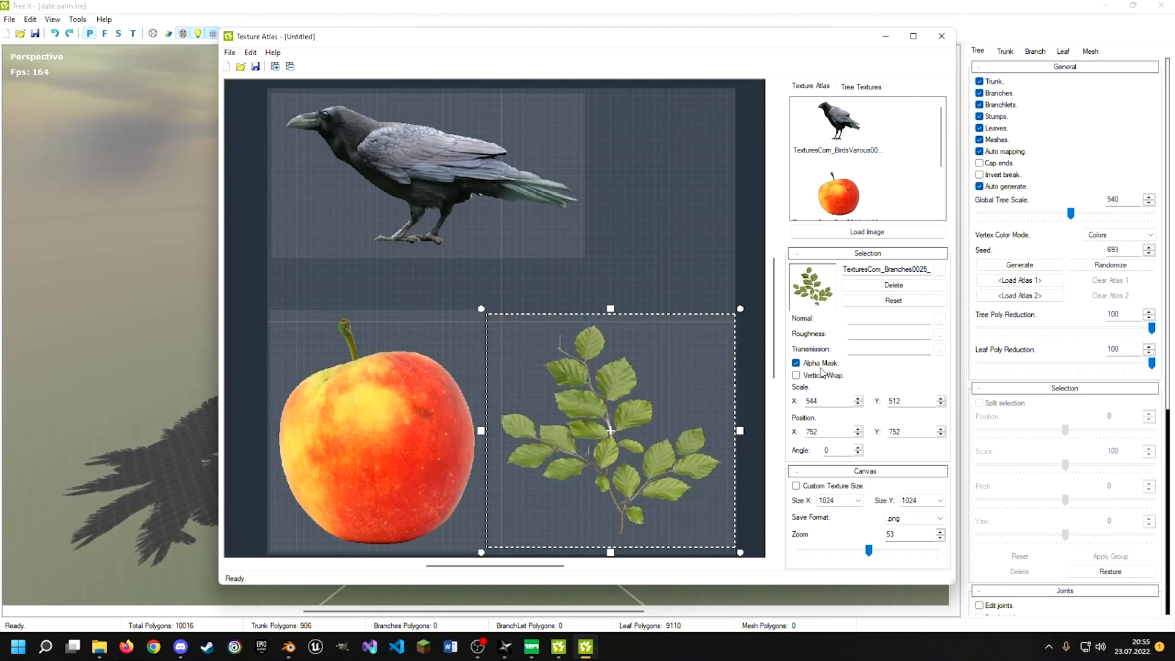
{"action": "left_click", "coordinate": [234, 56]}
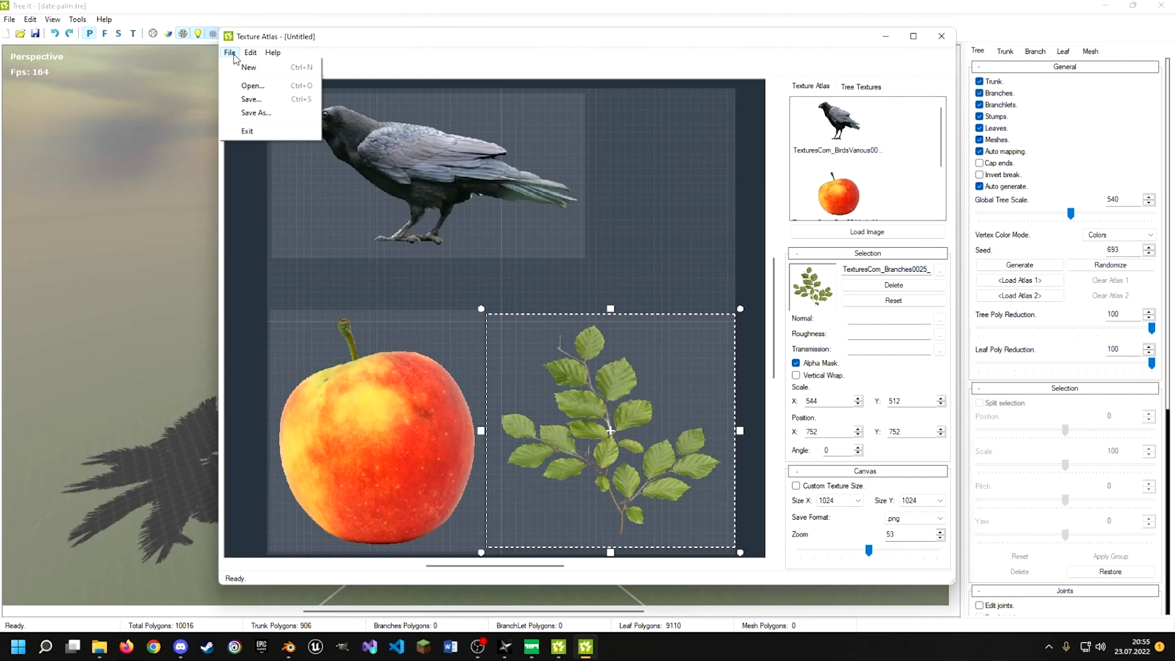
{"action": "left_click", "coordinate": [255, 112]}
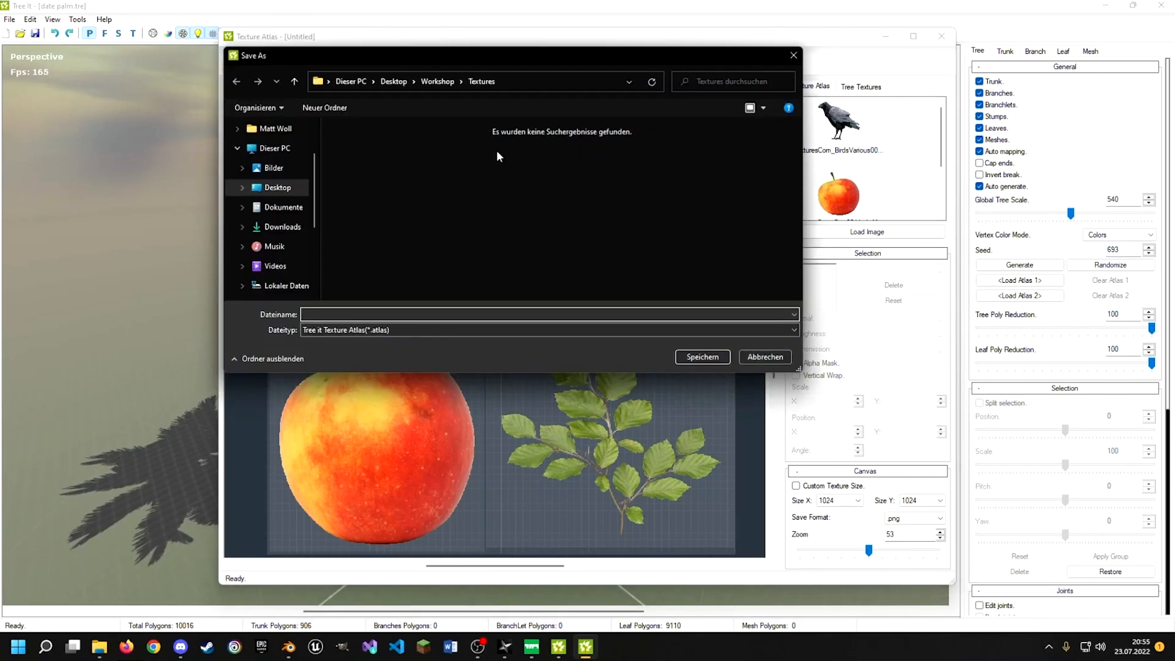
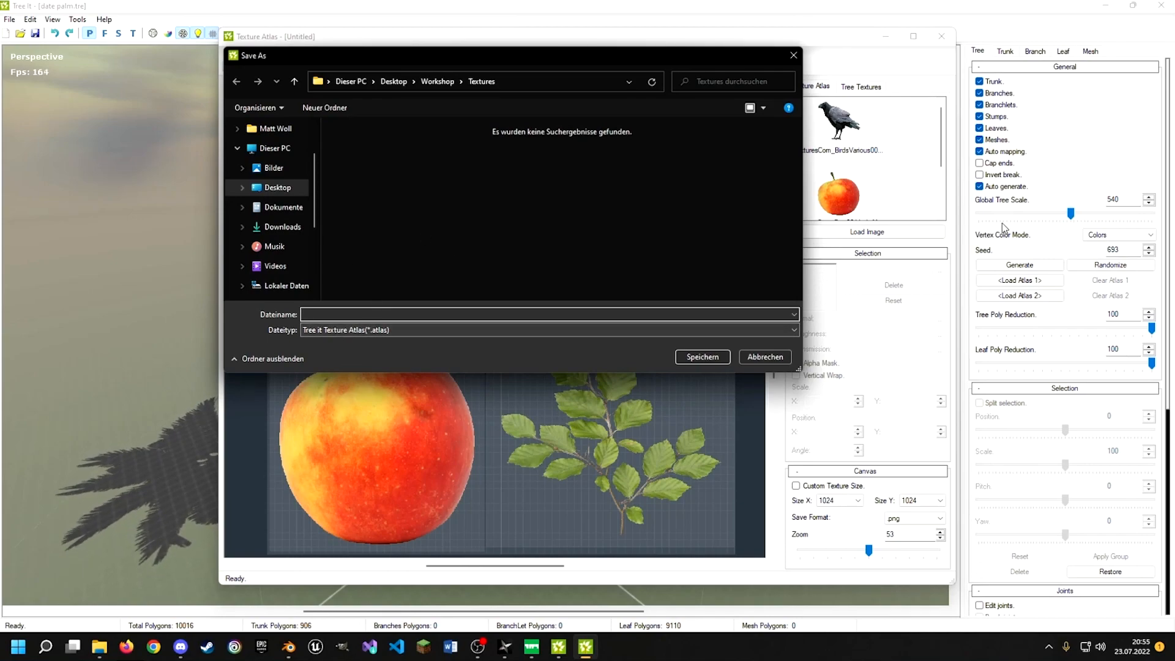
{"action": "left_click", "coordinate": [765, 357]}
Exit the texture atlas without saving it and switch to the palm model in Blender
{"action": "left_click", "coordinate": [941, 36]}
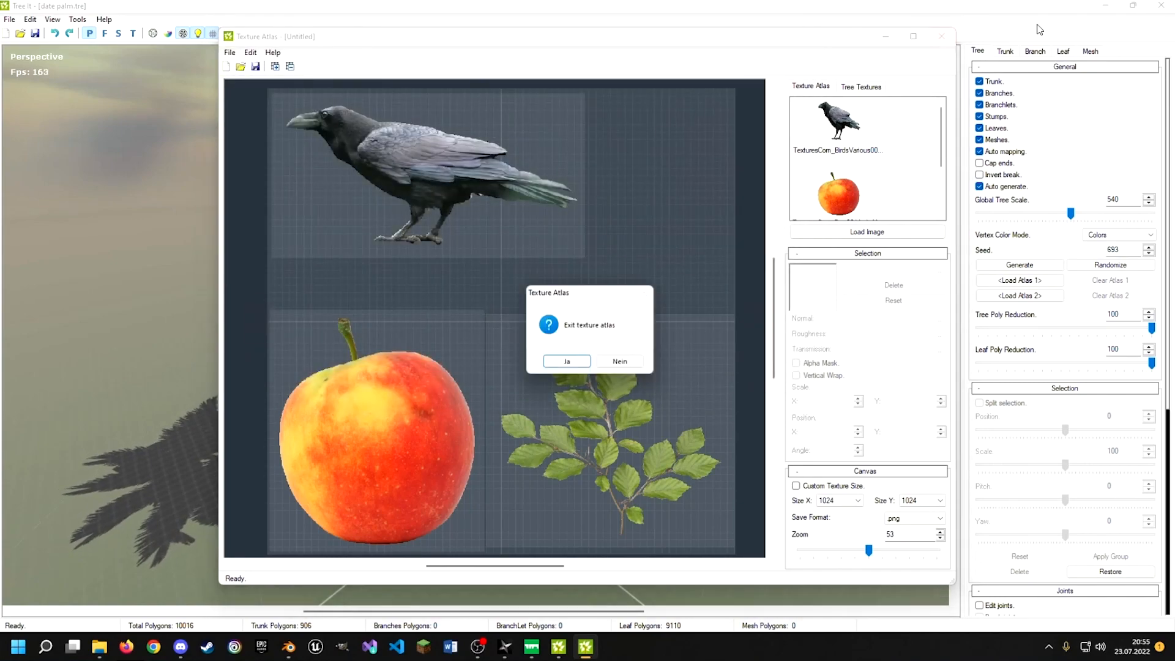
{"action": "left_click", "coordinate": [567, 362]}
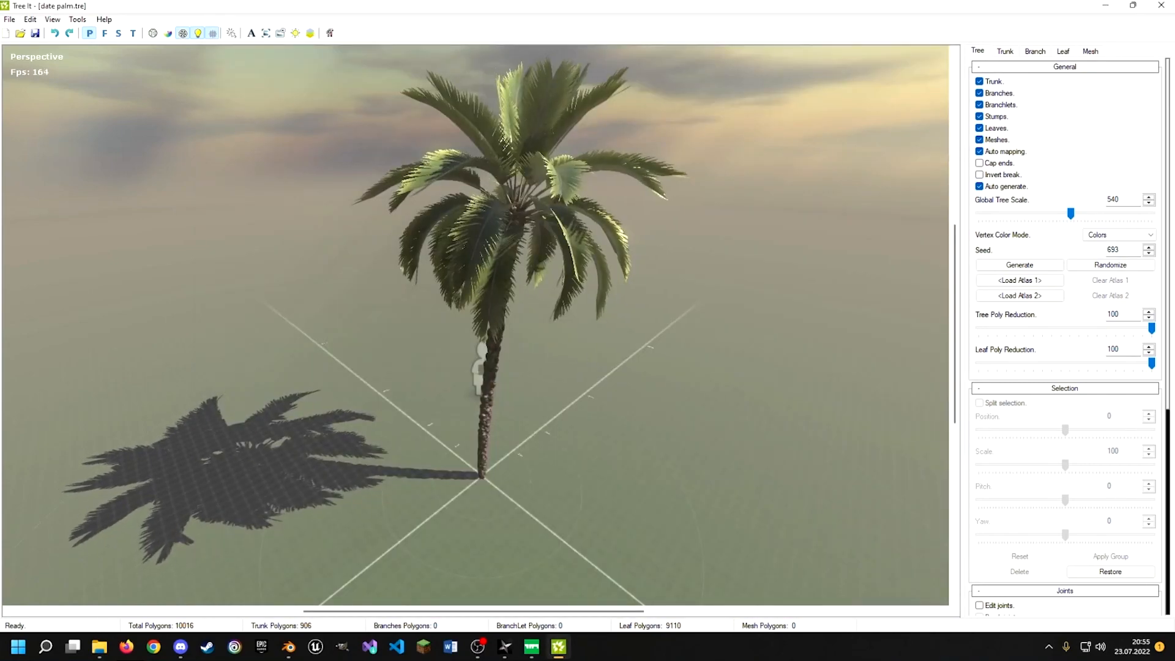
{"action": "left_click", "coordinate": [288, 646]}
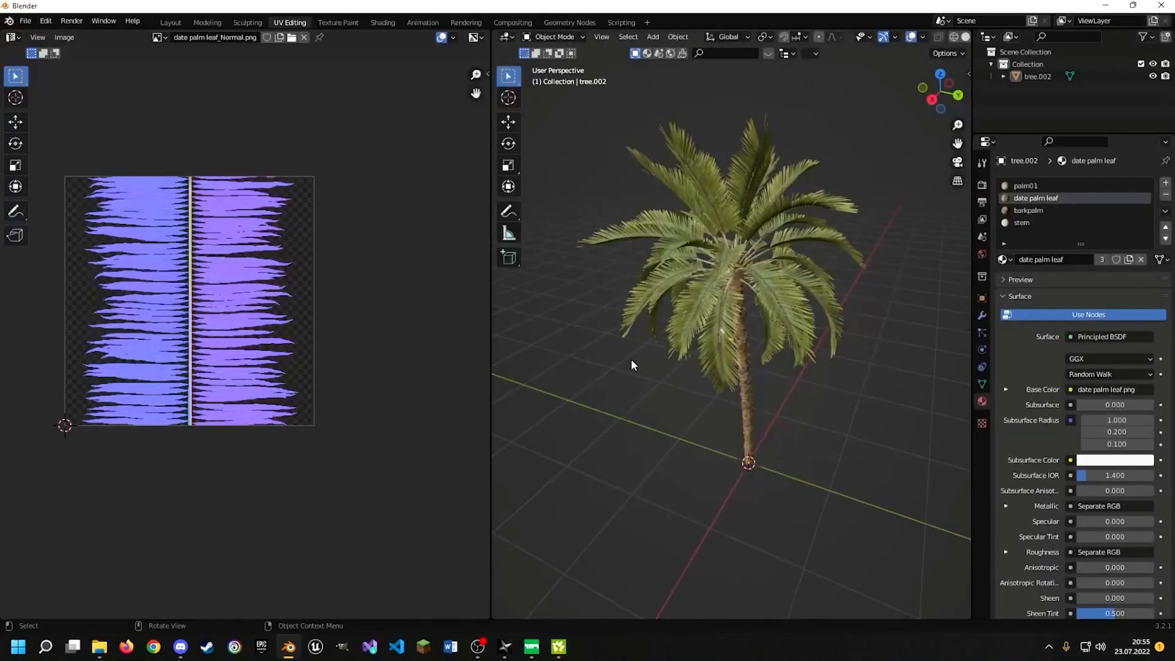
{"action": "middle_click_drag", "start_coordinate": [639, 310], "coordinate": [776, 301]}
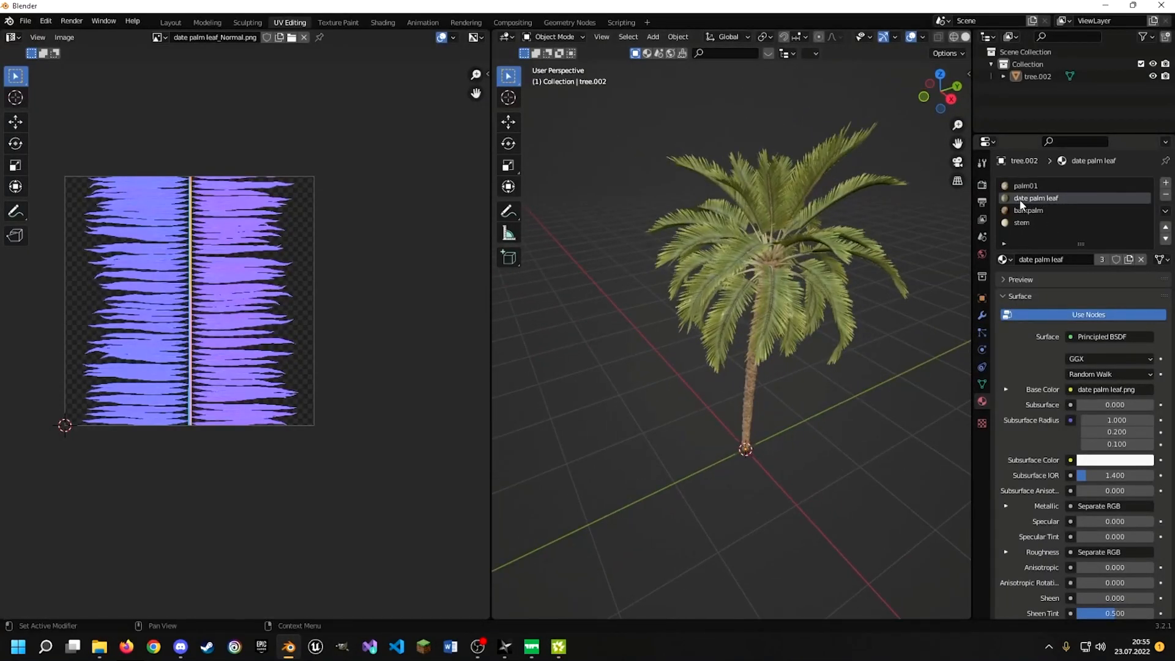
{"action": "middle_click_drag", "start_coordinate": [844, 270], "coordinate": [786, 278]}
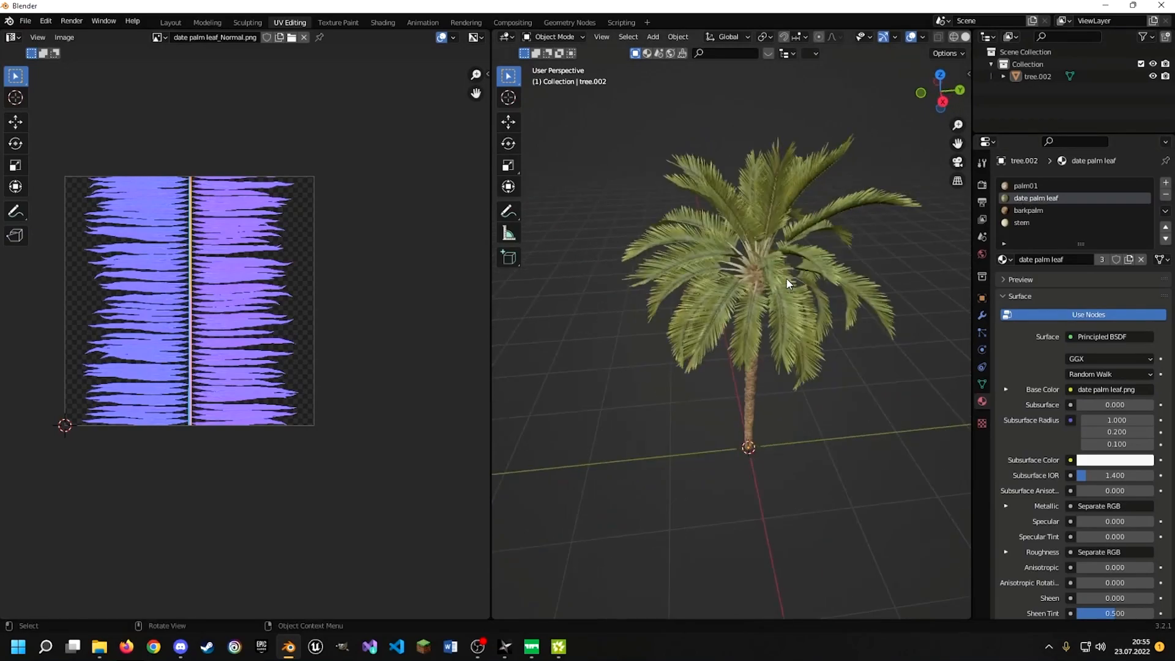
Maximize the 3D viewport, select the palm tree and show the TrackmaniaAddon settings
{"action": "key", "text": "ctrl+space"}
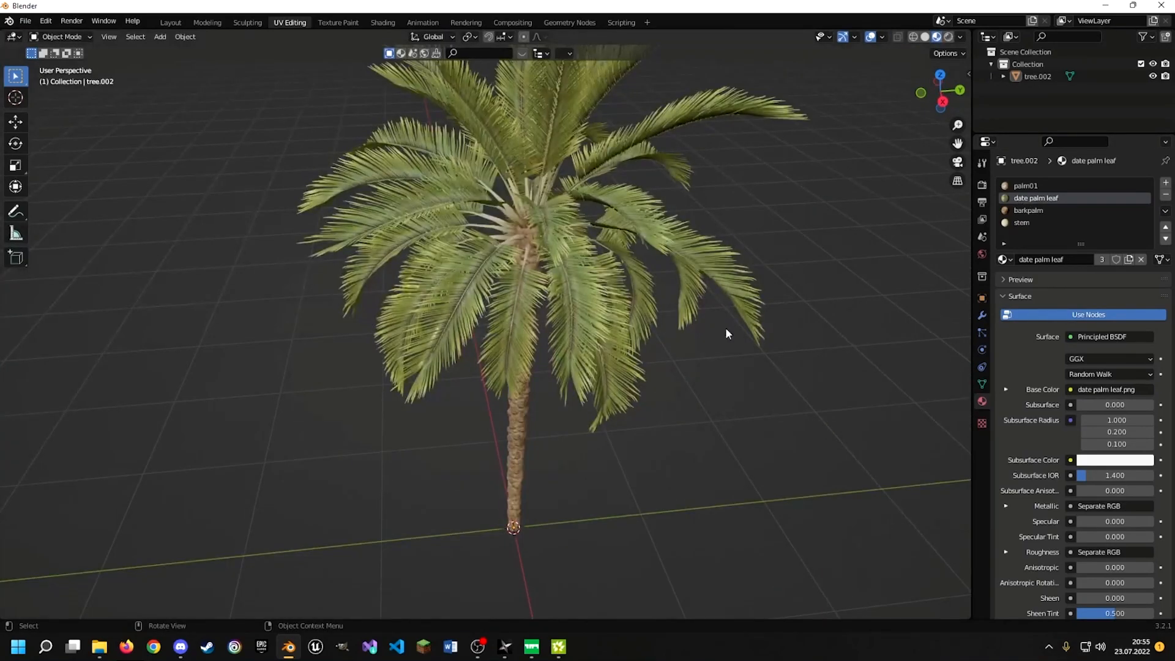
{"action": "scroll", "coordinate": [723, 328], "scroll_direction": "up", "scroll_amount": 3}
{"action": "middle_click_drag", "start_coordinate": [715, 246], "coordinate": [666, 318]}
{"action": "left_click", "coordinate": [636, 219]}
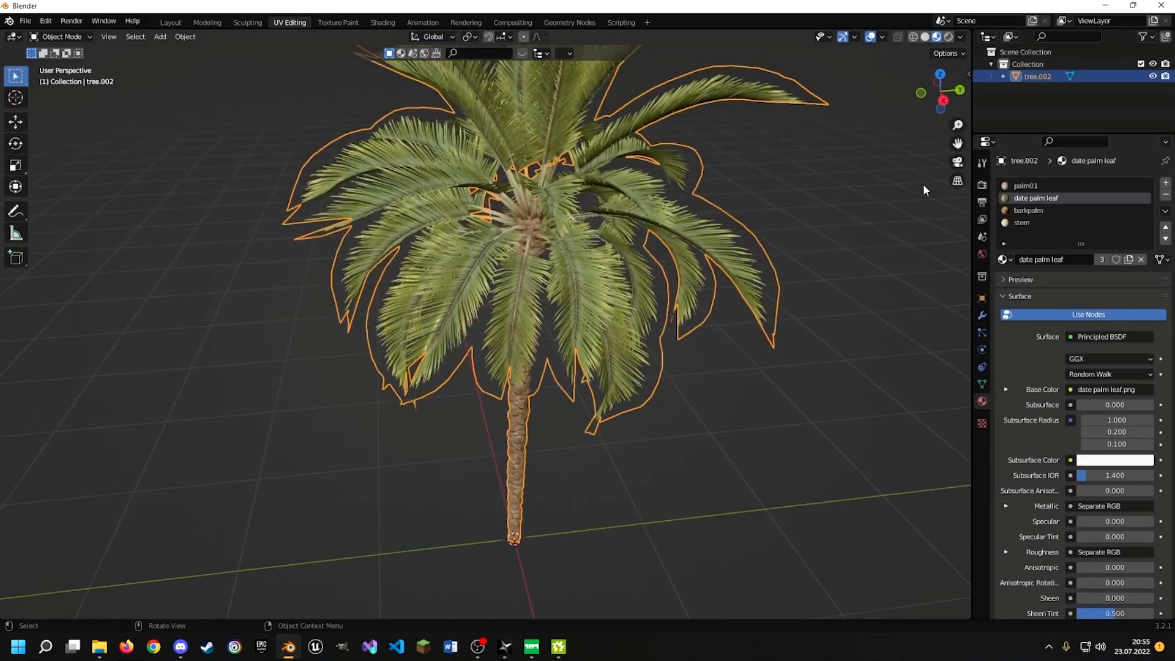
{"action": "key", "text": "n"}
{"action": "left_click", "coordinate": [965, 251]}
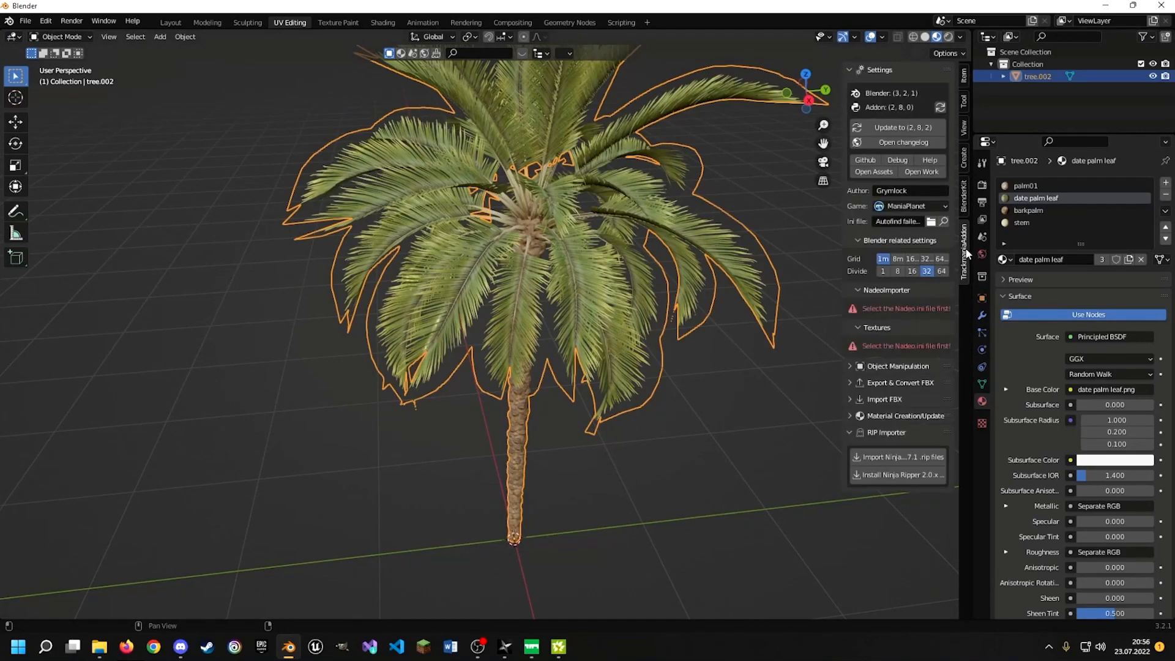
Set the add-on's game to Trackmania2020 with its Nadeo ini file found automatically, and expand the material creation settings
{"action": "left_click", "coordinate": [942, 220]}
{"action": "left_click", "coordinate": [876, 493]}
{"action": "scroll", "coordinate": [888, 504], "scroll_direction": "down", "scroll_amount": 3}
Create a Trackmania material named Leafes with its link set to CustomModTrans
{"action": "left_click", "coordinate": [915, 514]}
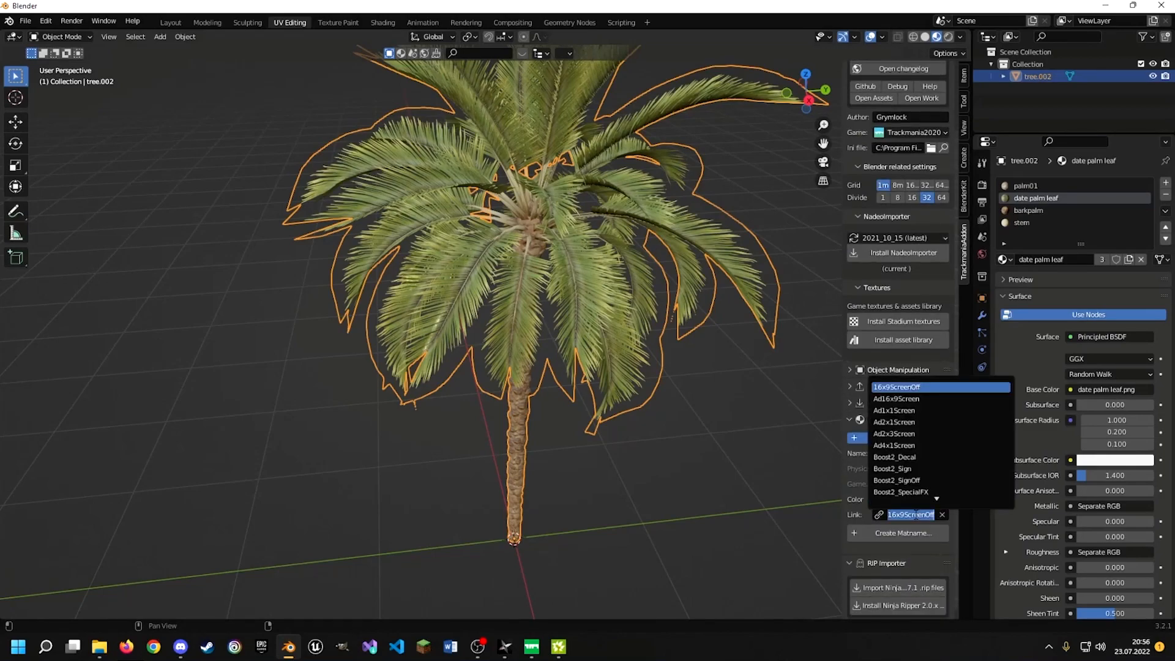
{"action": "type", "text": "custommod"}
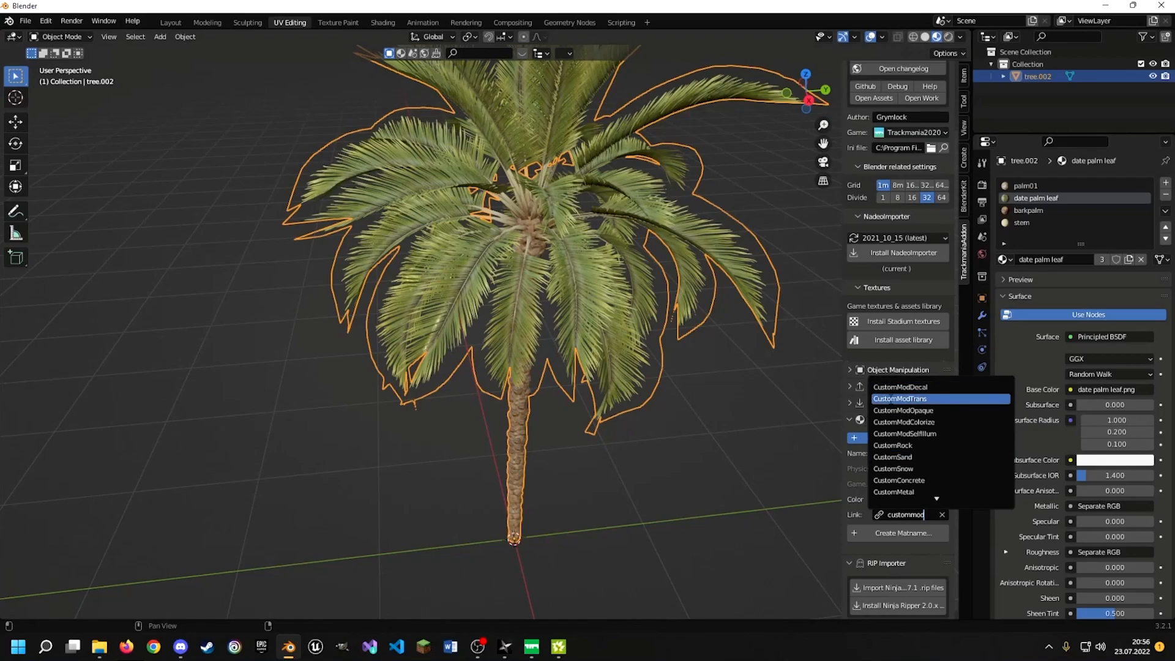
{"action": "left_click", "coordinate": [880, 399]}
{"action": "left_click", "coordinate": [890, 452]}
{"action": "type", "text": "Lea"}
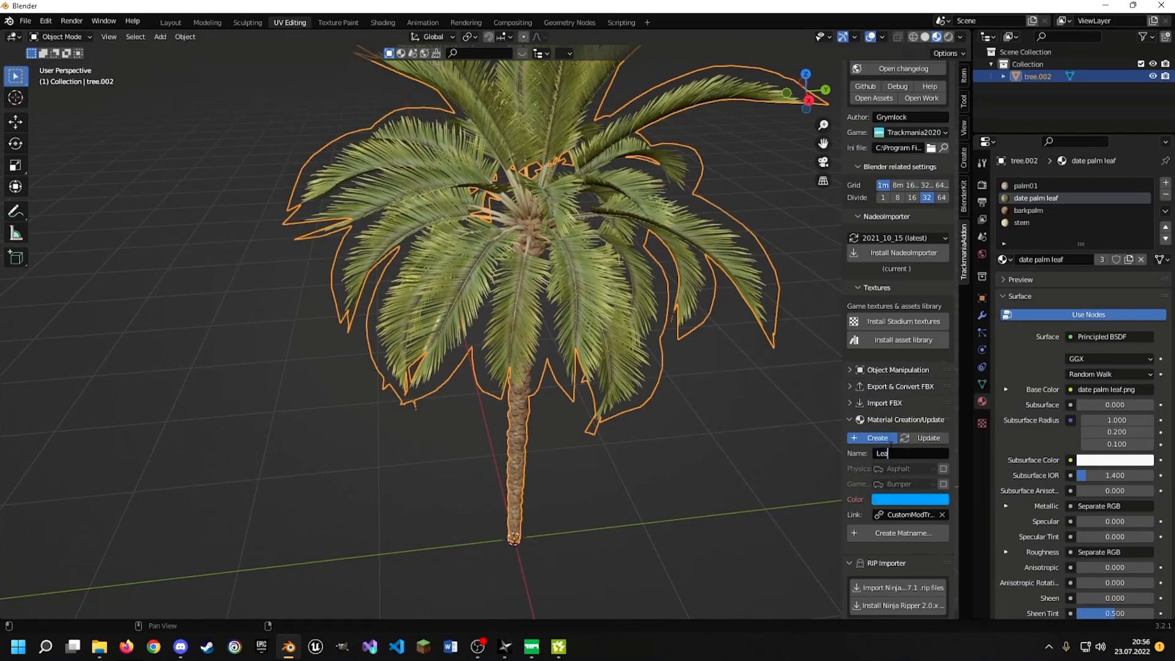
{"action": "type", "text": "fes"}
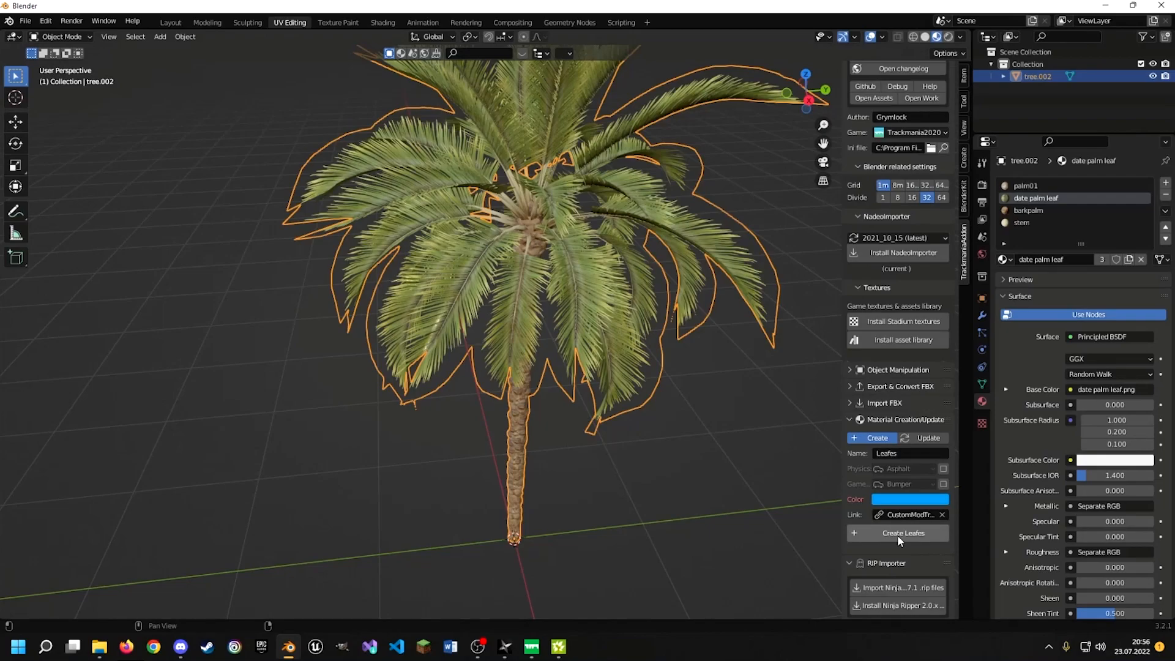
{"action": "key", "text": "Return"}
Replace the date palm leaf material in the palm's material slot with TM_Leafes and inspect the leaves
{"action": "middle_click_drag", "start_coordinate": [581, 308], "coordinate": [532, 204]}
{"action": "scroll", "coordinate": [573, 233], "scroll_direction": "up", "scroll_amount": 4}
{"action": "scroll", "coordinate": [535, 205], "scroll_direction": "down", "scroll_amount": 2}
{"action": "middle_click_drag", "start_coordinate": [634, 234], "coordinate": [583, 207]}
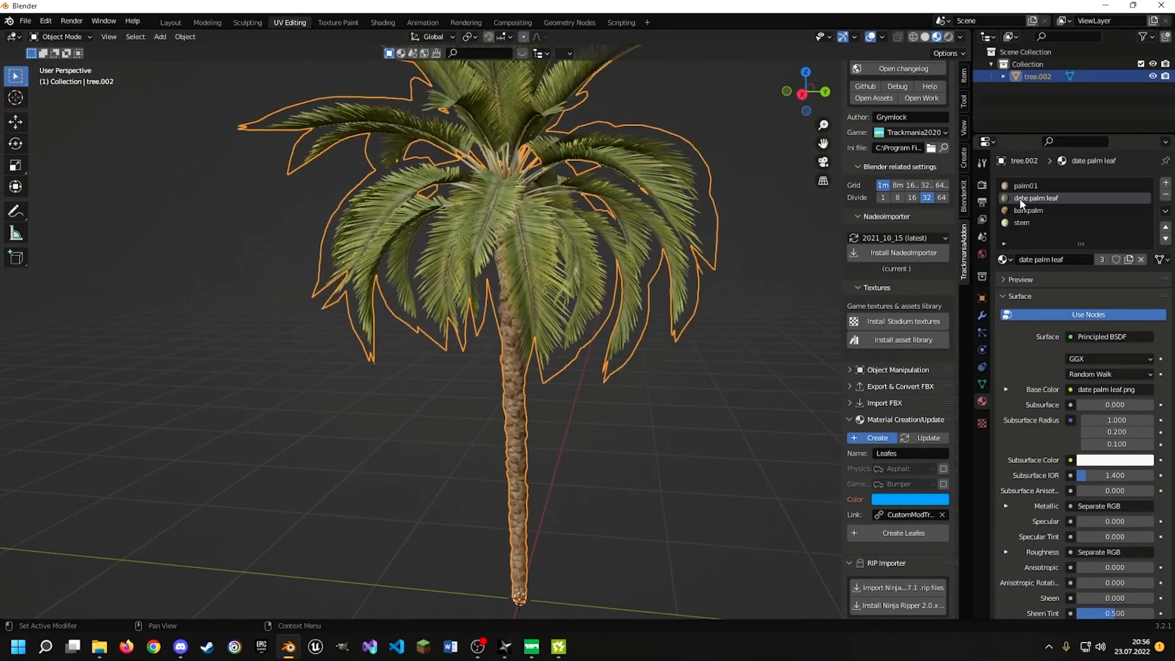
{"action": "middle_click_drag", "start_coordinate": [488, 218], "coordinate": [530, 228]}
{"action": "left_click", "coordinate": [1005, 260]}
{"action": "left_click", "coordinate": [1034, 336]}
{"action": "middle_click_drag", "start_coordinate": [589, 255], "coordinate": [561, 208]}
{"action": "middle_click_drag", "start_coordinate": [455, 215], "coordinate": [545, 233]}
{"action": "scroll", "coordinate": [554, 235], "scroll_direction": "up", "scroll_amount": 5}
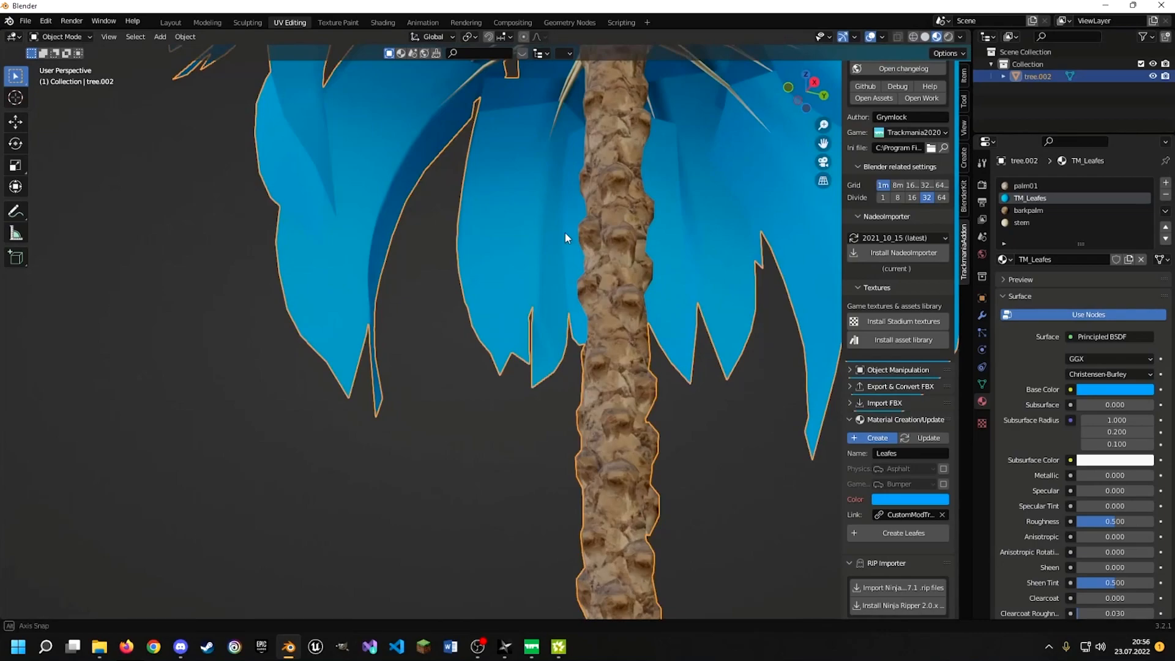
{"action": "middle_click_drag", "start_coordinate": [659, 153], "coordinate": [556, 233]}
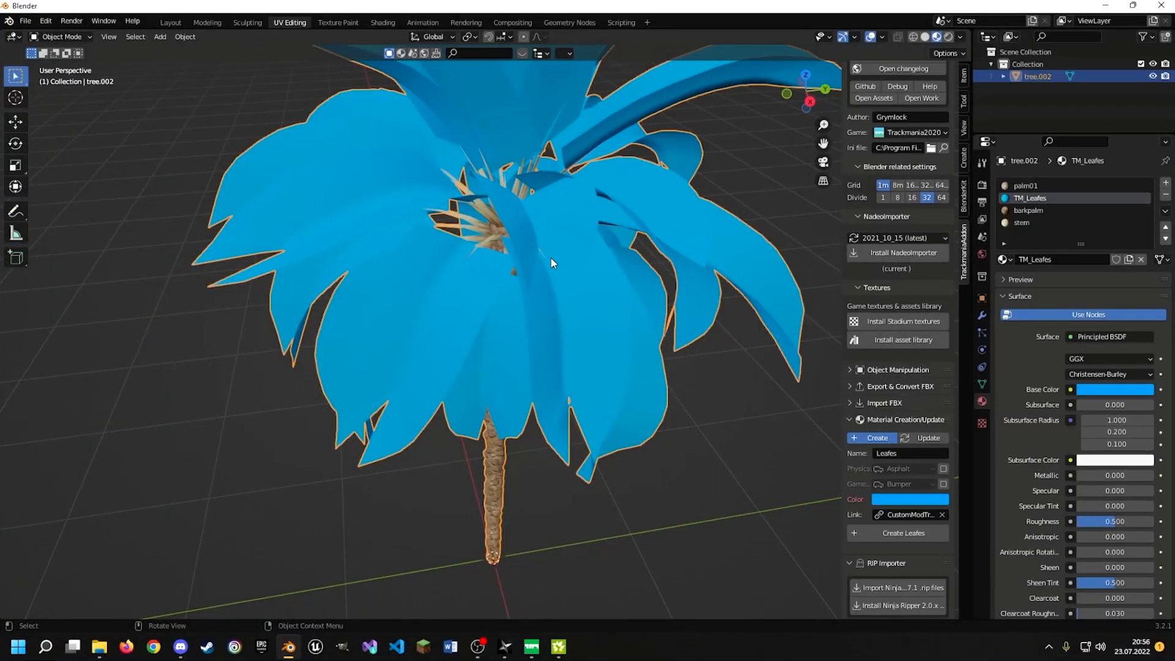
Create a Trackmania material named stem with its link set to ItemCactus
{"action": "middle_click_drag", "start_coordinate": [602, 264], "coordinate": [571, 240]}
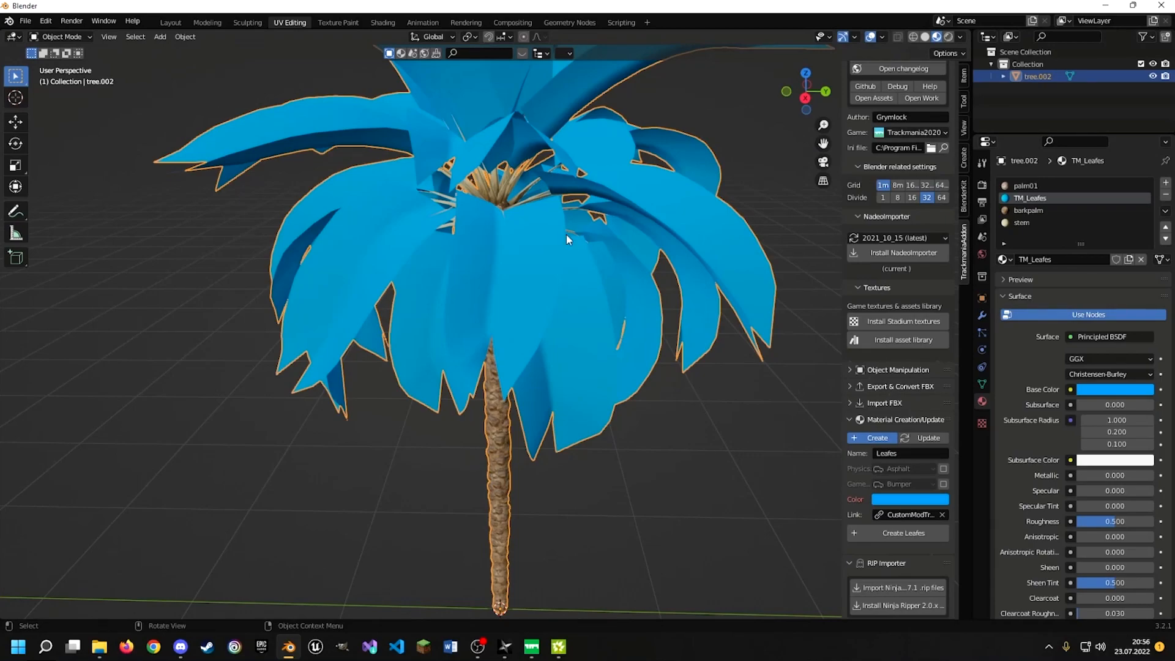
{"action": "scroll", "coordinate": [509, 252], "scroll_direction": "up", "scroll_amount": 2}
{"action": "left_click", "coordinate": [903, 454]}
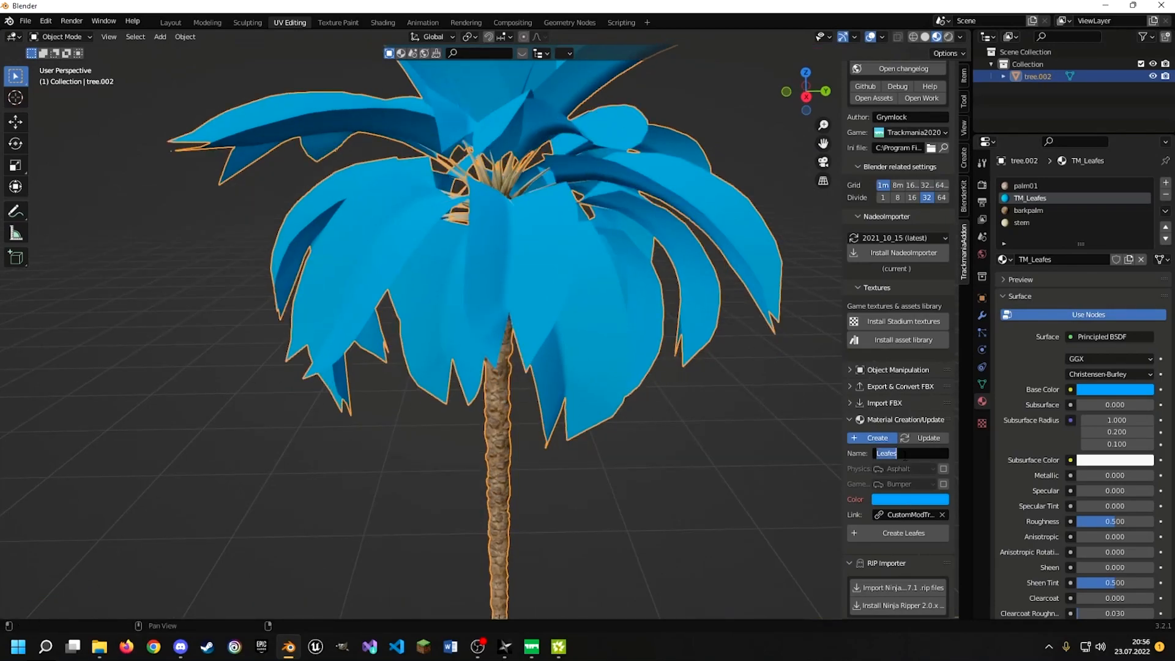
{"action": "left_click", "coordinate": [916, 515]}
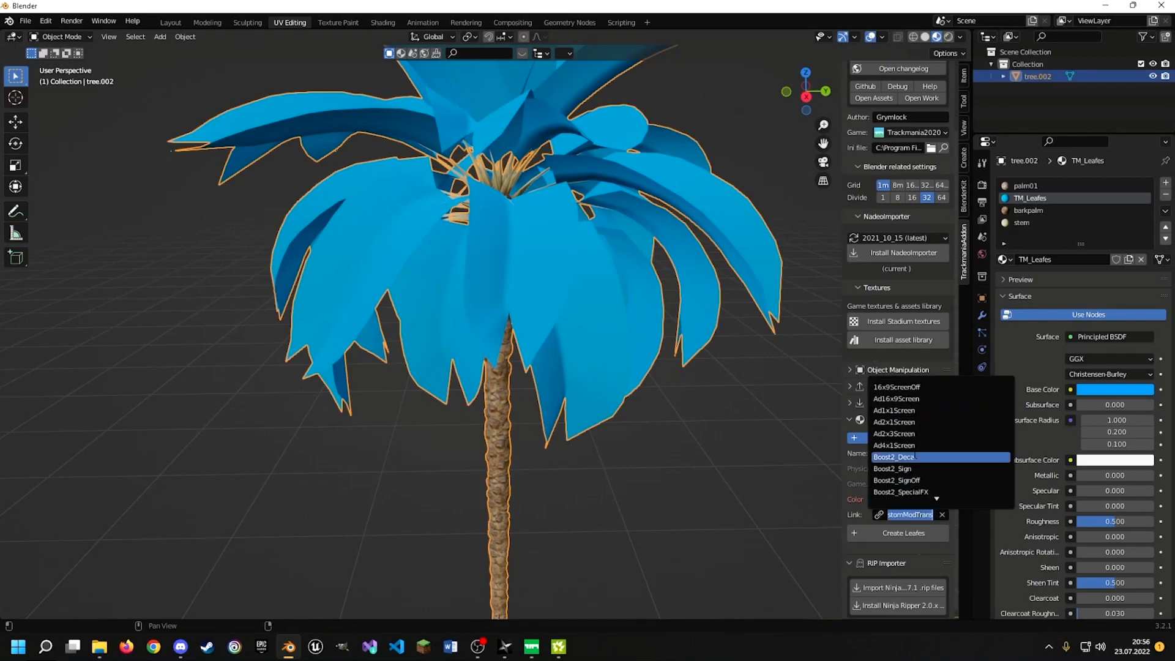
{"action": "type", "text": "itemca"}
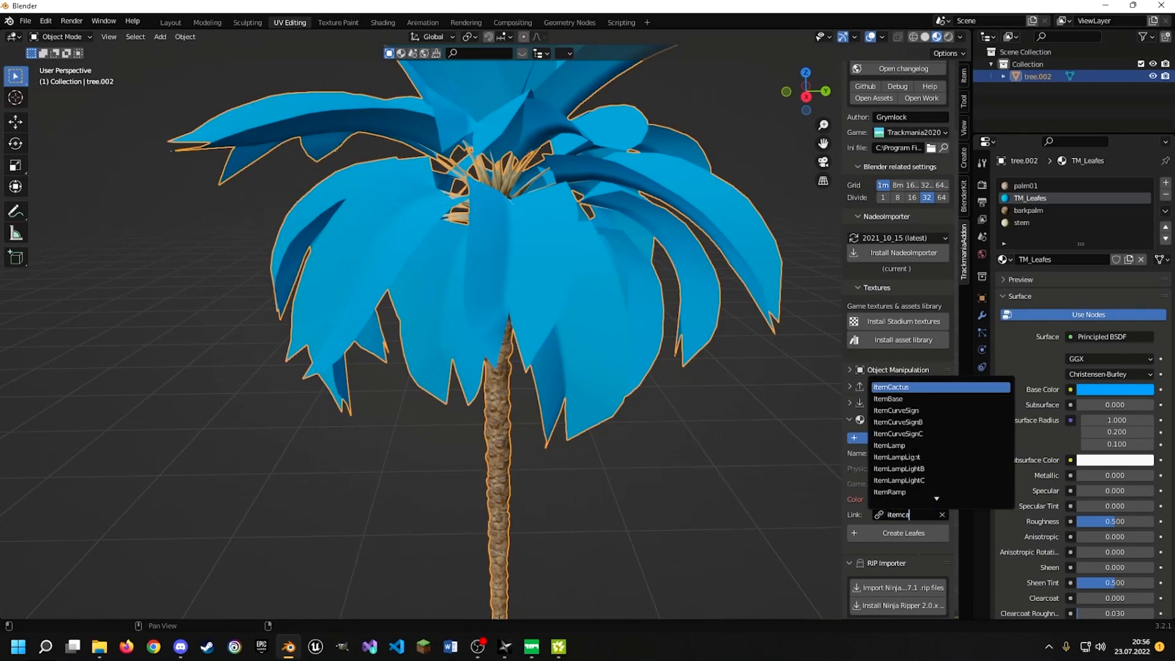
{"action": "left_click", "coordinate": [888, 387]}
{"action": "middle_click_drag", "start_coordinate": [560, 410], "coordinate": [552, 286]}
{"action": "scroll", "coordinate": [564, 205], "scroll_direction": "down", "scroll_amount": 5}
{"action": "left_click", "coordinate": [909, 452]}
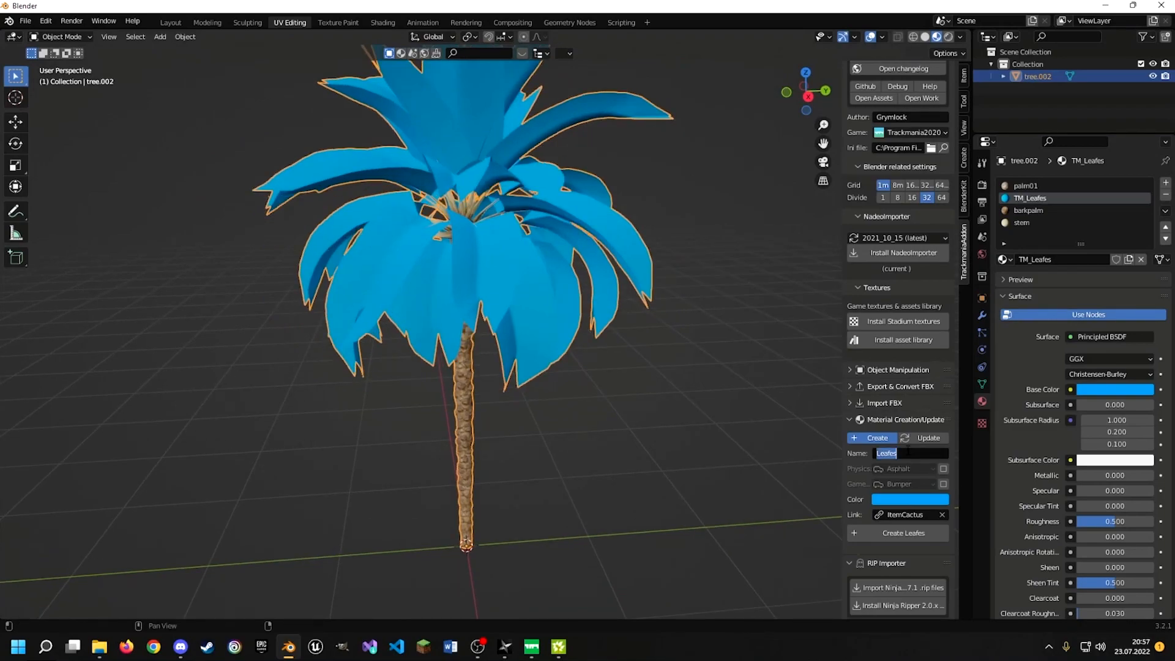
{"action": "type", "text": "stem"}
{"action": "key", "text": "Return"}
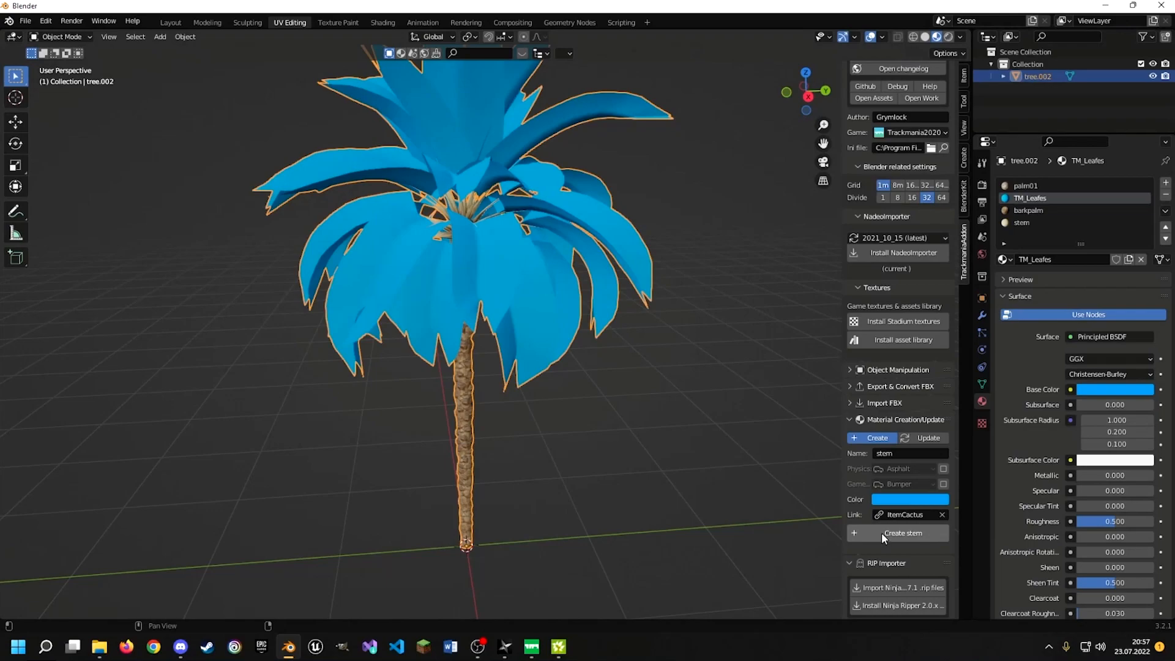
Replace the stem material in the palm's material slot with TM_stem
{"action": "left_click", "coordinate": [1022, 222]}
{"action": "left_click", "coordinate": [1004, 259]}
{"action": "left_click", "coordinate": [1031, 347]}
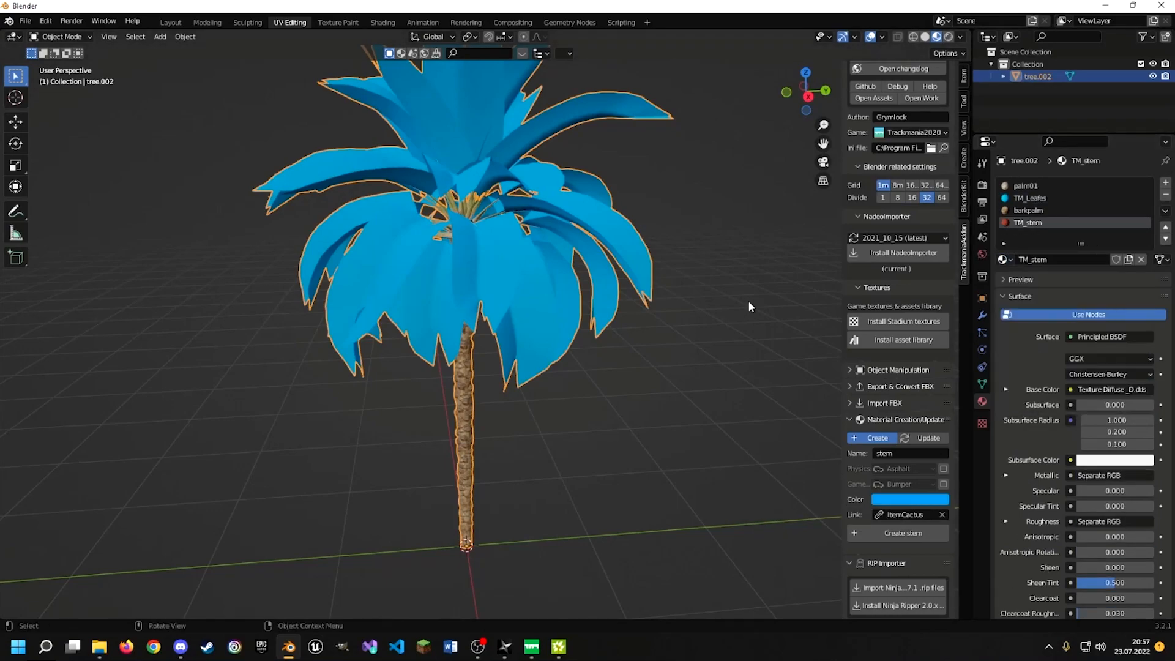
{"action": "middle_click_drag", "start_coordinate": [661, 267], "coordinate": [587, 183]}
Create a Trackmania material named barkpalm2 with its link set to CustomModOpaque
{"action": "left_click", "coordinate": [905, 514]}
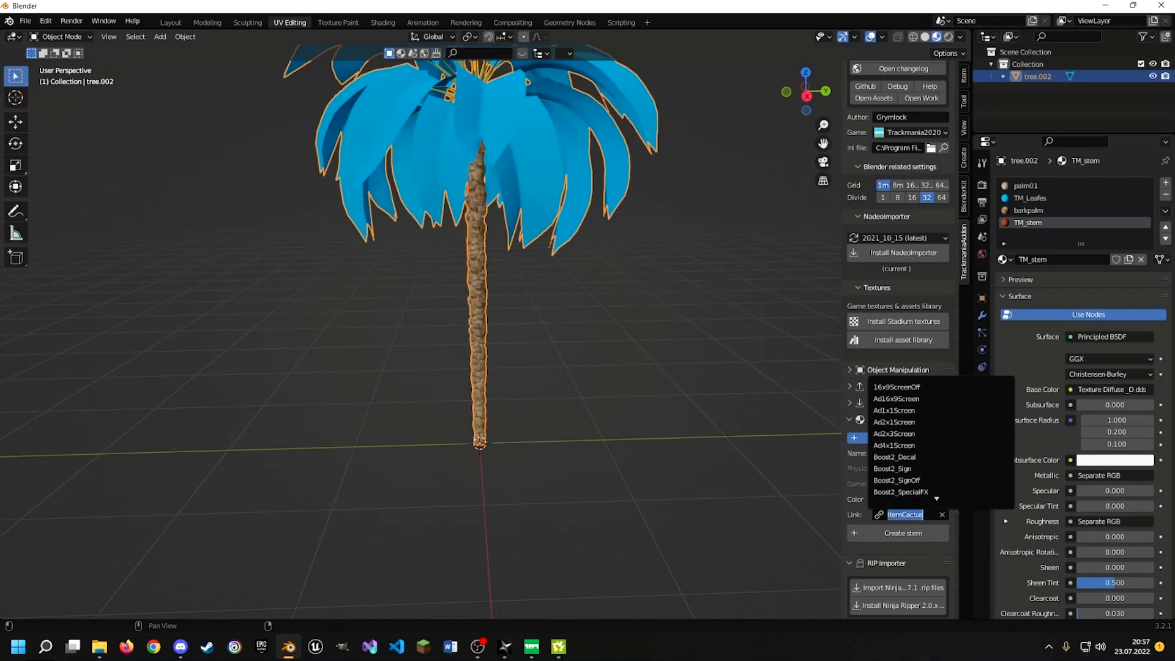
{"action": "type", "text": "custommod"}
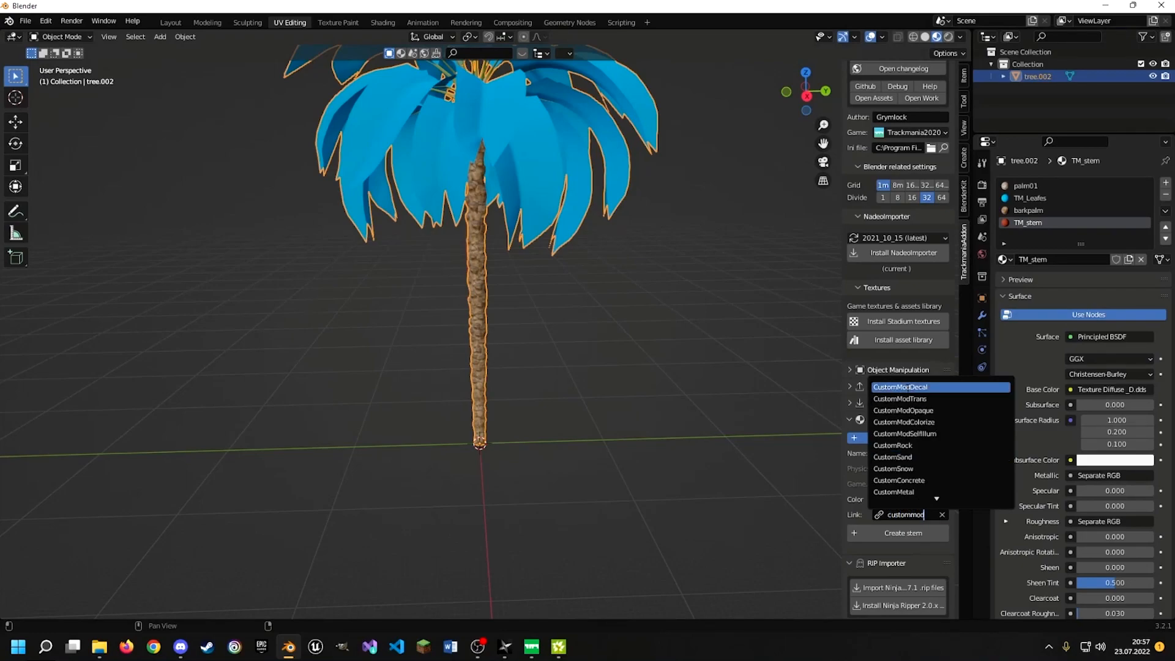
{"action": "left_click", "coordinate": [912, 410]}
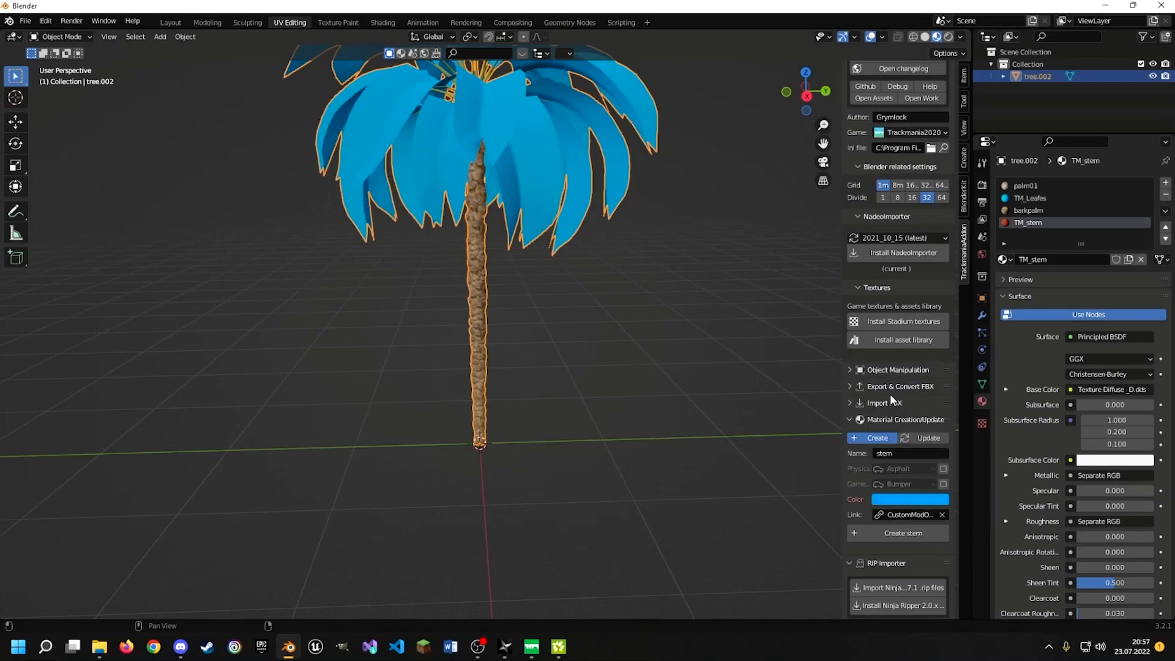
{"action": "middle_click_drag", "start_coordinate": [496, 226], "coordinate": [575, 215]}
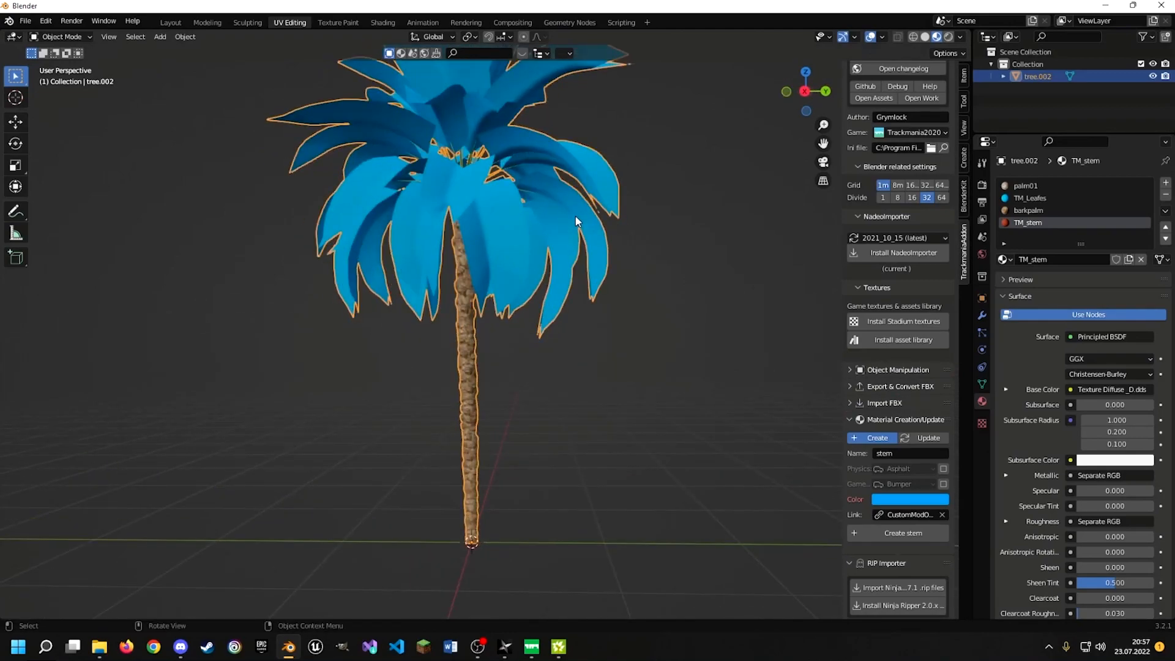
{"action": "middle_click_drag", "start_coordinate": [442, 249], "coordinate": [483, 243]}
{"action": "scroll", "coordinate": [479, 307], "scroll_direction": "up", "scroll_amount": 5}
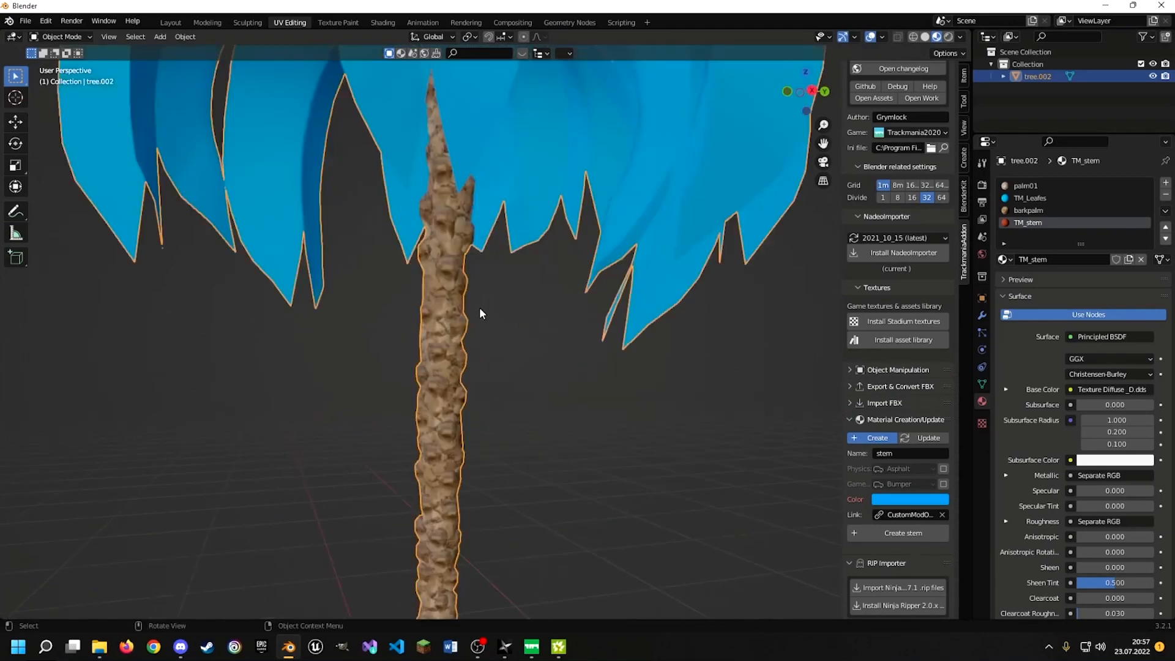
{"action": "scroll", "coordinate": [479, 309], "scroll_direction": "up", "scroll_amount": 1}
{"action": "middle_click_drag", "start_coordinate": [470, 299], "coordinate": [466, 294]}
{"action": "scroll", "coordinate": [483, 263], "scroll_direction": "down", "scroll_amount": 3}
{"action": "middle_click_drag", "start_coordinate": [514, 235], "coordinate": [454, 226]}
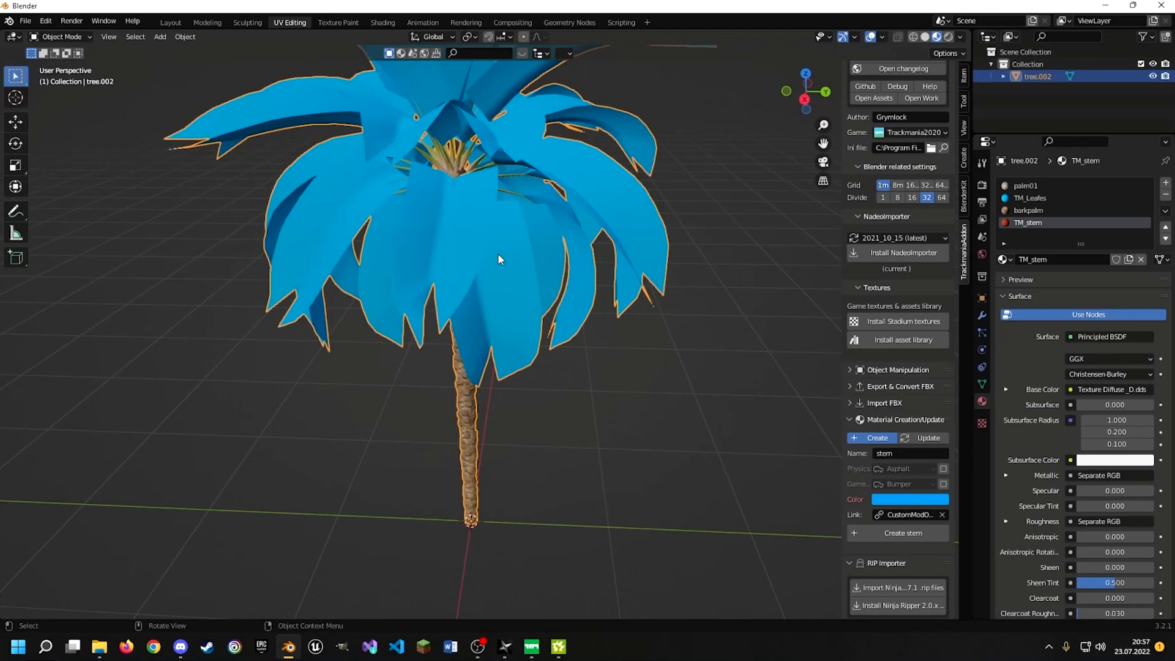
{"action": "middle_click_drag", "start_coordinate": [487, 241], "coordinate": [507, 235]}
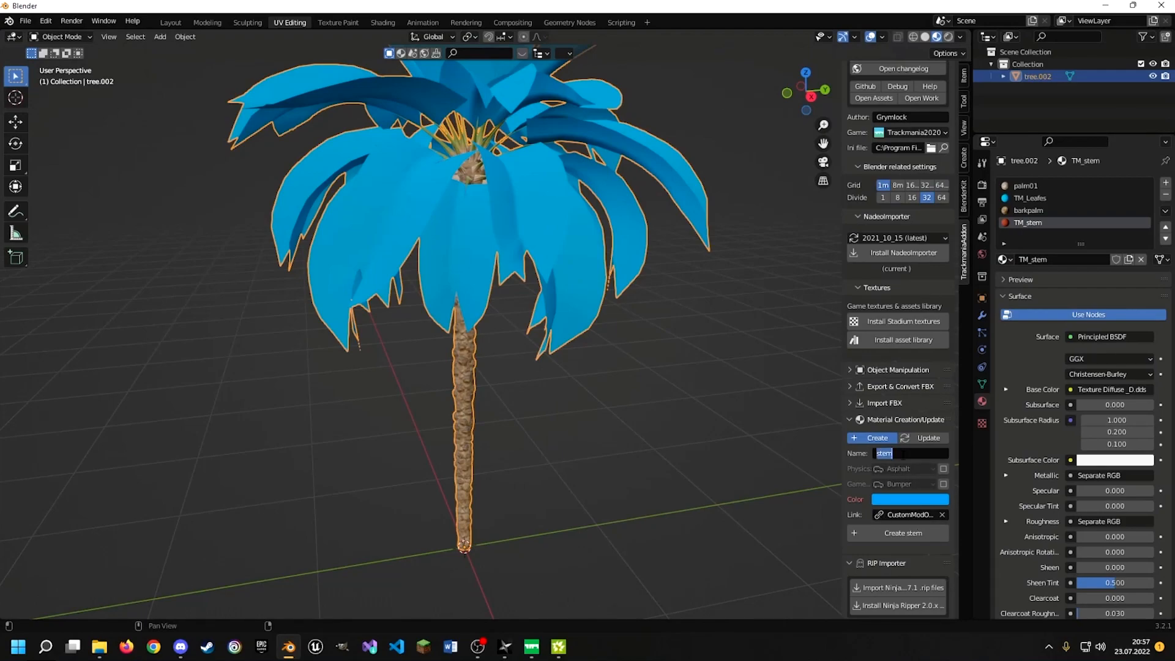
{"action": "type", "text": "barkpalm2"}
{"action": "key", "text": "Return"}
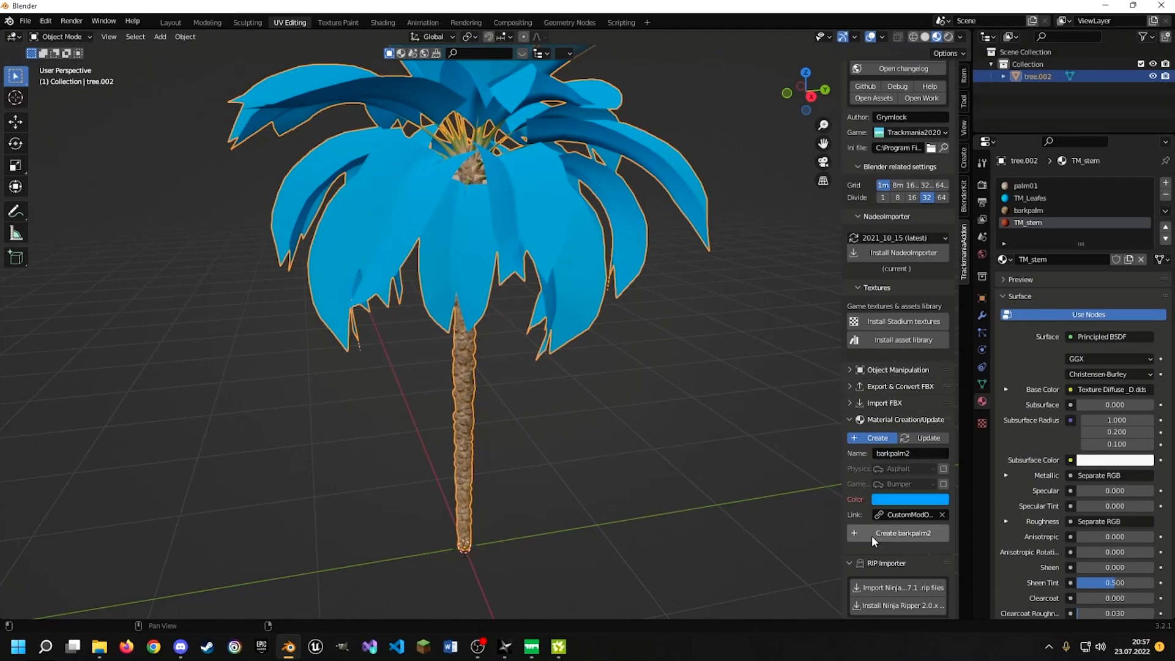
Replace the barkpalm material in the palm's material slot with TM_barkpalm2 and inspect the trunk up close
{"action": "left_click", "coordinate": [1044, 212]}
{"action": "left_click", "coordinate": [1004, 260]}
{"action": "left_click", "coordinate": [1040, 336]}
{"action": "middle_click_drag", "start_coordinate": [607, 344], "coordinate": [479, 244]}
{"action": "scroll", "coordinate": [520, 333], "scroll_direction": "up", "scroll_amount": 6}
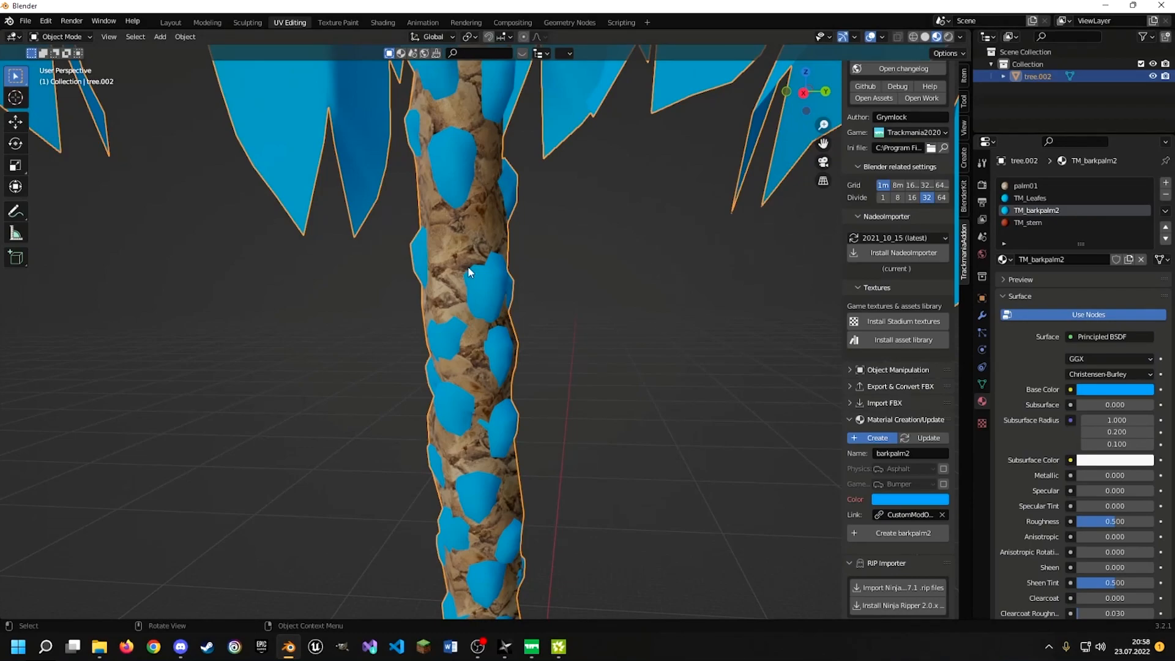
Create a Trackmania material named palm with its link set to ItemInflatableMat
{"action": "left_click", "coordinate": [910, 514]}
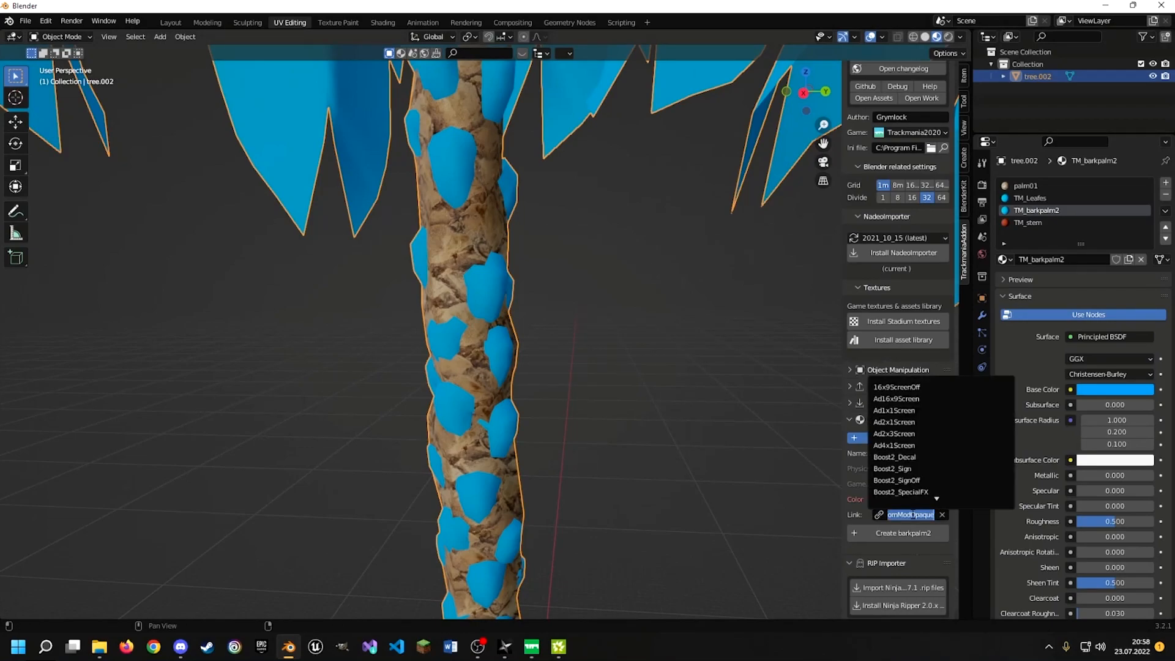
{"action": "type", "text": "infal"}
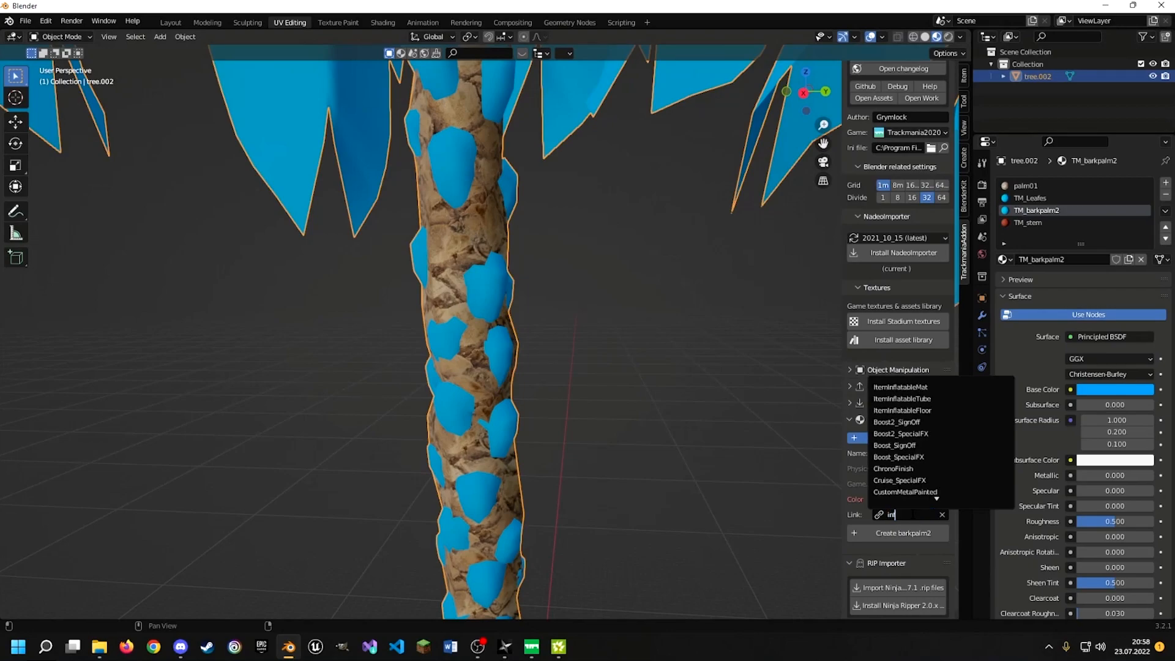
{"action": "left_click", "coordinate": [901, 388]}
{"action": "middle_click_drag", "start_coordinate": [652, 401], "coordinate": [686, 412]}
{"action": "left_click", "coordinate": [895, 453]}
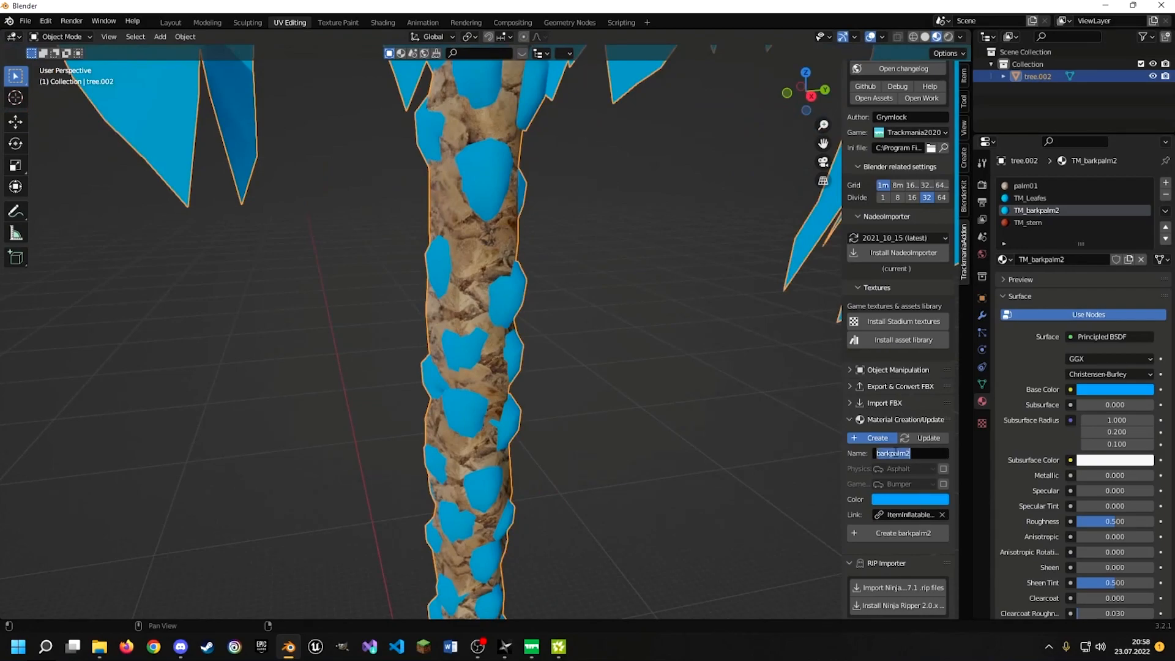
{"action": "type", "text": "plam"}
{"action": "left_click", "coordinate": [890, 535]}
{"action": "left_click", "coordinate": [890, 535]}
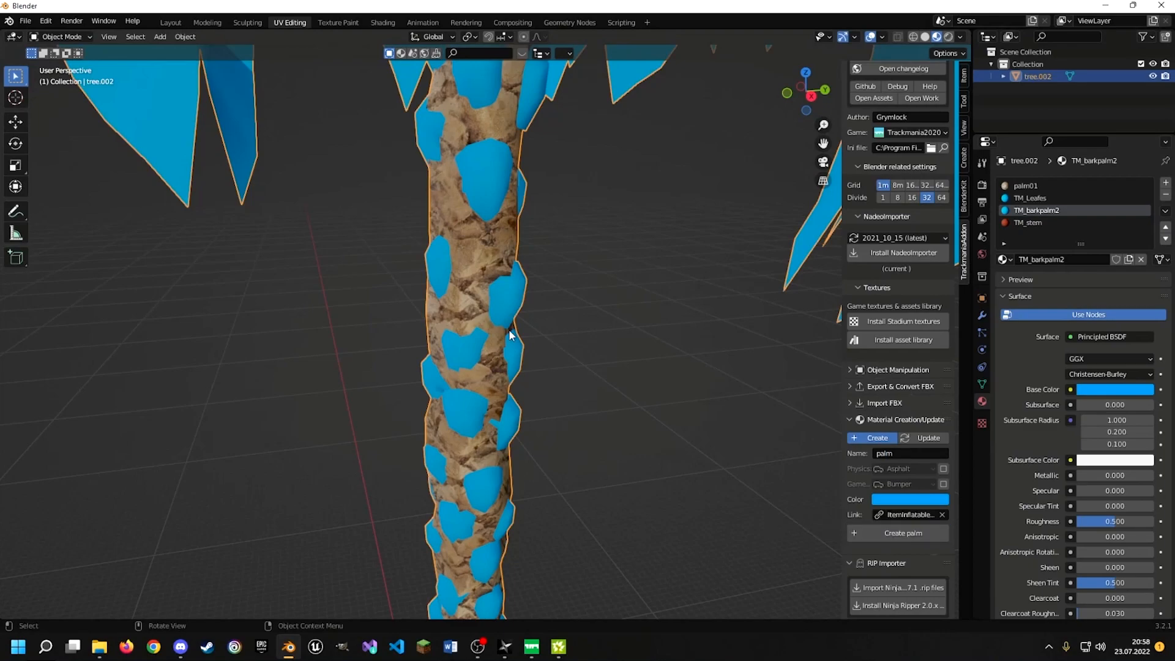
Replace the palm01 material in the palm's material slot with TM_palm and inspect the trunk
{"action": "middle_click_drag", "start_coordinate": [509, 329], "coordinate": [525, 329]}
{"action": "left_click", "coordinate": [1020, 183]}
{"action": "left_click", "coordinate": [1003, 259]}
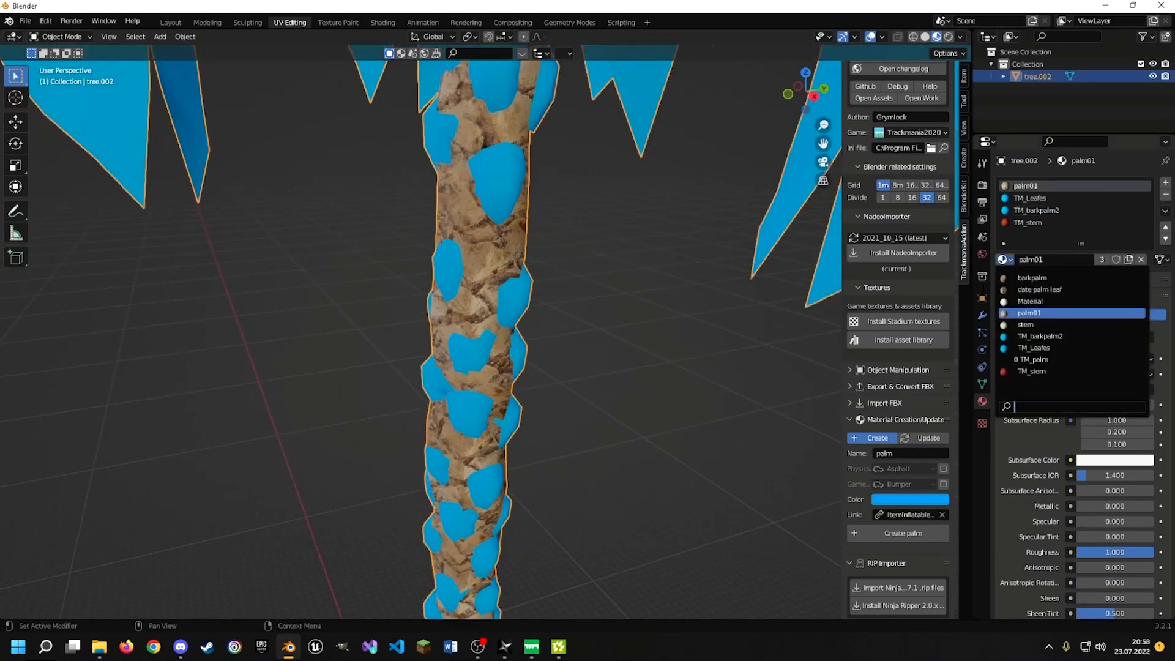
{"action": "left_click", "coordinate": [1034, 359]}
{"action": "mouse_move", "coordinate": [498, 252]}
{"action": "middle_mouse_down"}
{"action": "mouse_move", "coordinate": [497, 241]}
{"action": "mouse_move", "coordinate": [512, 255]}
{"action": "mouse_move", "coordinate": [485, 255]}
{"action": "mouse_move", "coordinate": [563, 265]}
{"action": "mouse_move", "coordinate": [538, 247]}
{"action": "mouse_move", "coordinate": [588, 232]}
{"action": "mouse_move", "coordinate": [504, 240]}
{"action": "middle_mouse_up"}
{"action": "scroll", "coordinate": [497, 241], "scroll_direction": "up", "scroll_amount": 10}
{"action": "scroll", "coordinate": [504, 240], "scroll_direction": "down", "scroll_amount": 5}
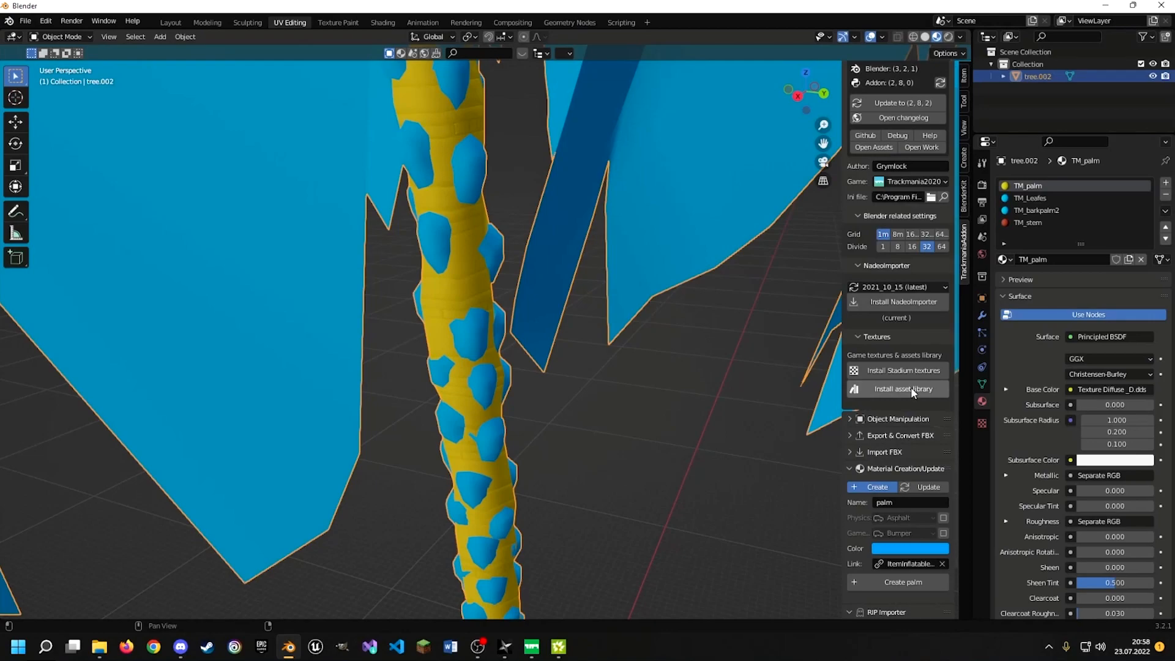
Examine the trunk's bark patches and texture from several sides, and check the palm's UV maps and material slots
{"action": "middle_click_drag", "start_coordinate": [548, 314], "coordinate": [443, 240]}
{"action": "scroll", "coordinate": [443, 241], "scroll_direction": "up", "scroll_amount": 3}
{"action": "middle_click_drag", "start_coordinate": [519, 282], "coordinate": [435, 252]}
{"action": "scroll", "coordinate": [481, 314], "scroll_direction": "up", "scroll_amount": 5}
{"action": "middle_click_drag", "start_coordinate": [481, 314], "coordinate": [524, 131], "text": "ctrl"}
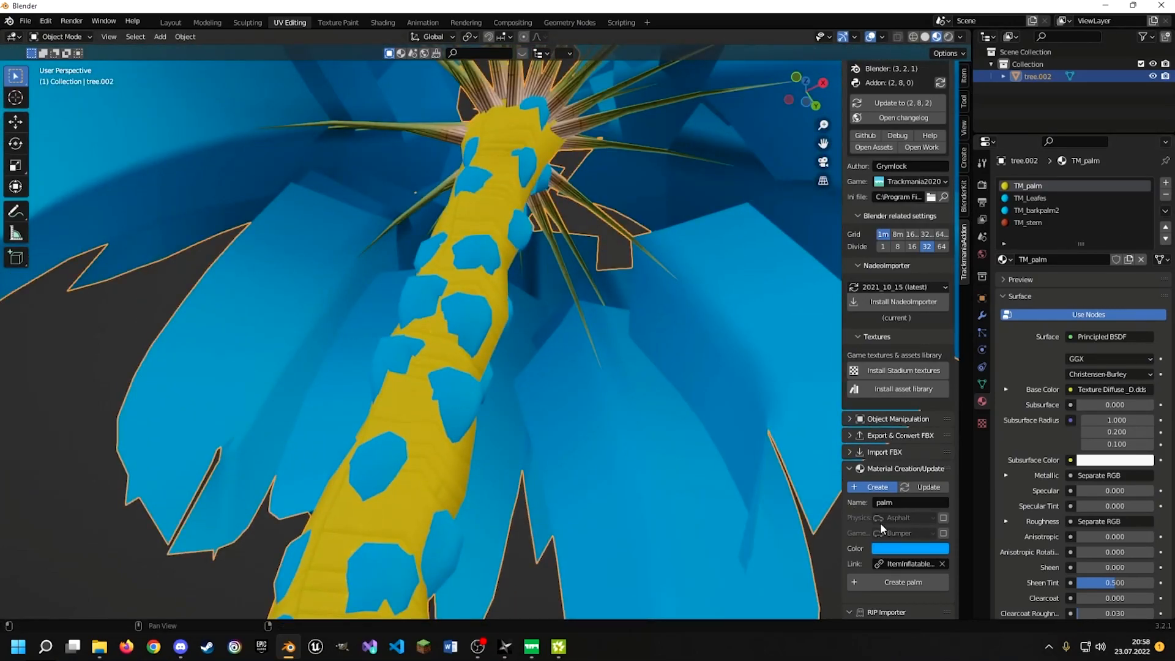
{"action": "middle_click_drag", "start_coordinate": [488, 275], "coordinate": [389, 344]}
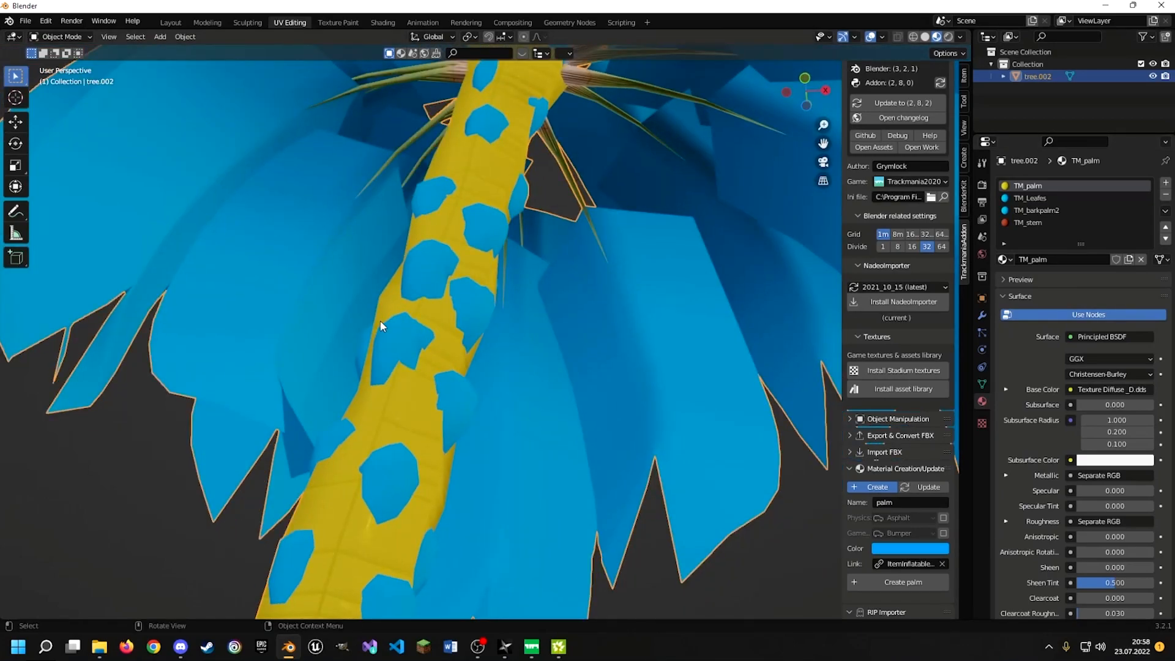
{"action": "middle_click_drag", "start_coordinate": [382, 377], "coordinate": [556, 333]}
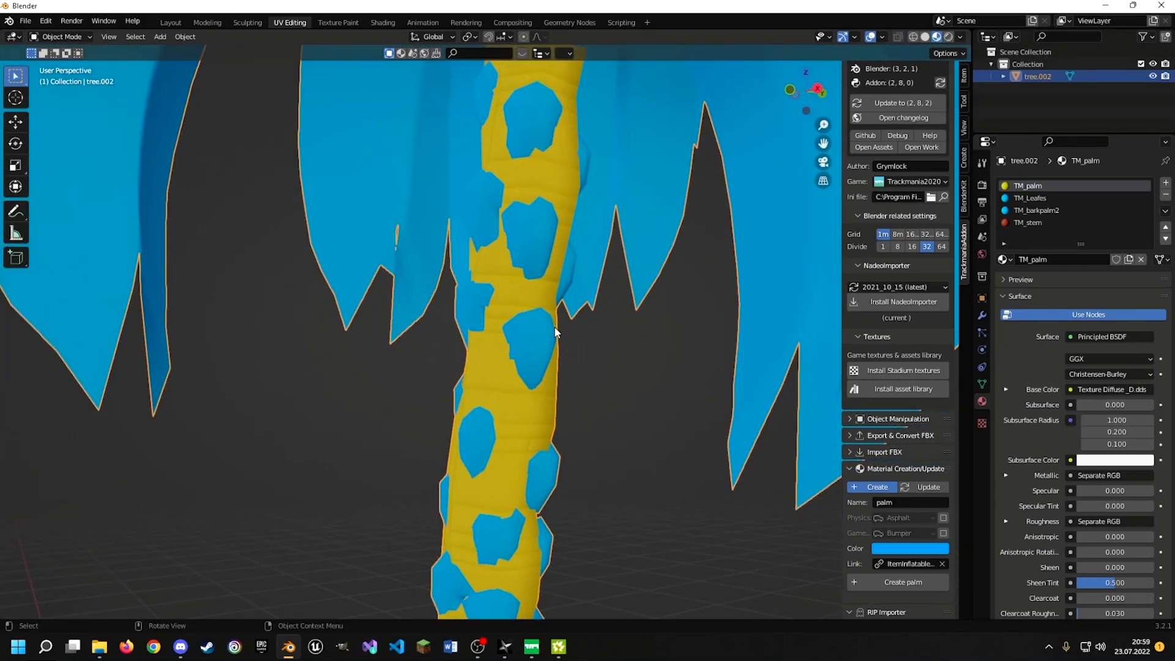
{"action": "middle_click_drag", "start_coordinate": [521, 346], "coordinate": [481, 333]}
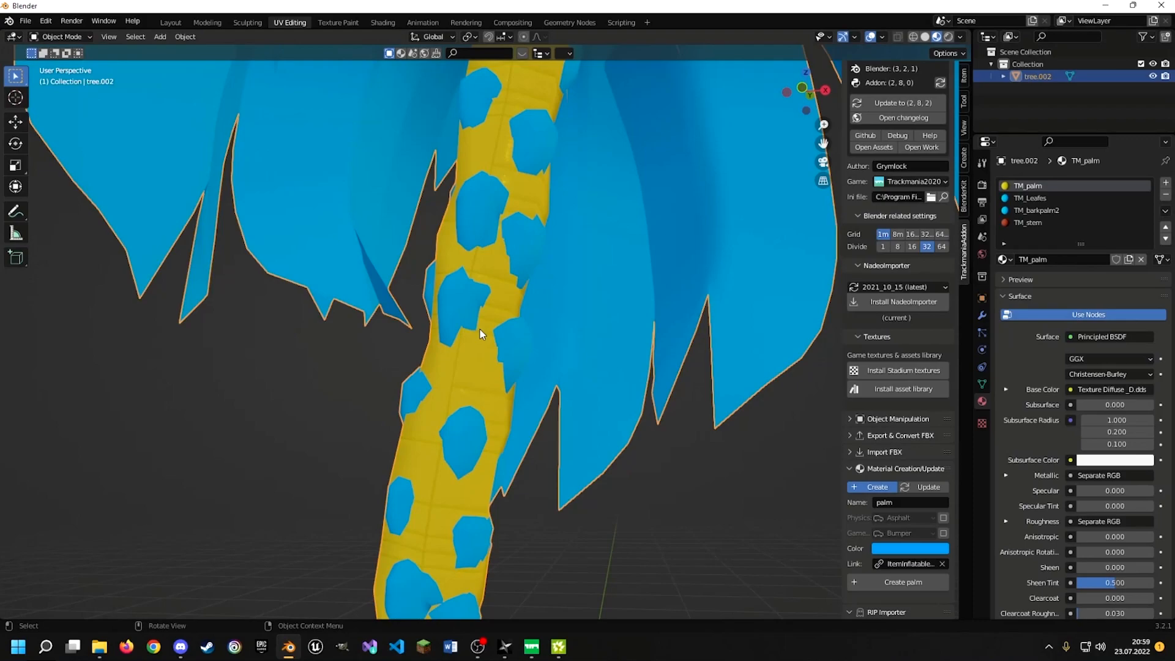
{"action": "middle_click_drag", "start_coordinate": [464, 332], "coordinate": [513, 263]}
{"action": "scroll", "coordinate": [508, 292], "scroll_direction": "up", "scroll_amount": 3}
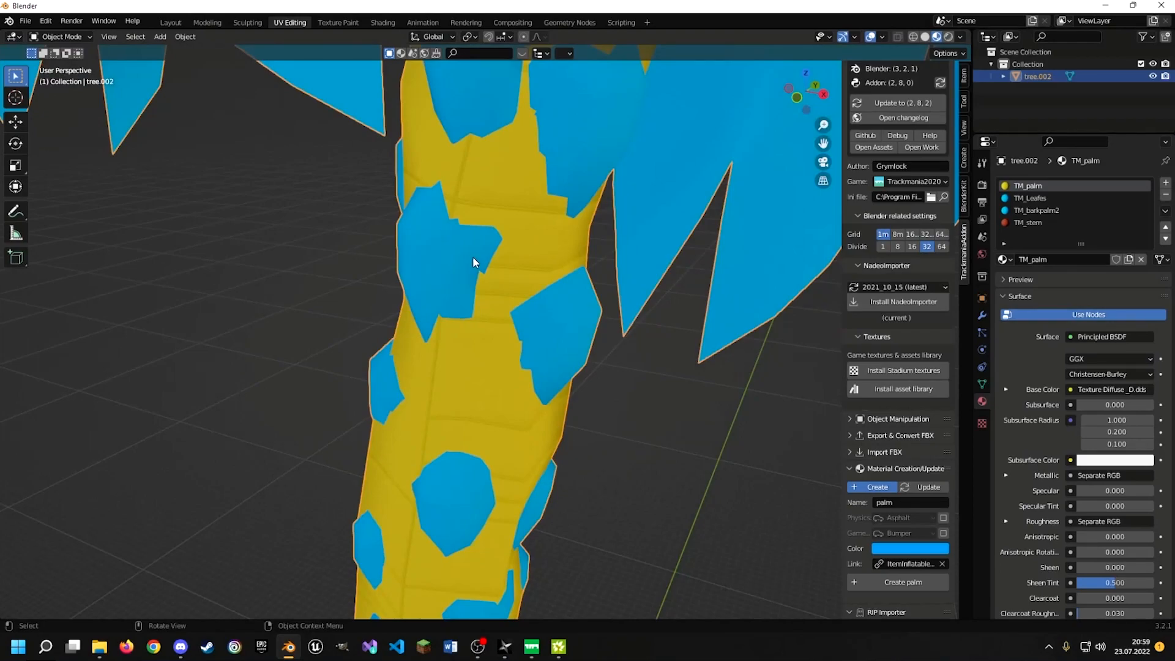
{"action": "middle_click_drag", "start_coordinate": [457, 242], "coordinate": [526, 263]}
{"action": "scroll", "coordinate": [514, 245], "scroll_direction": "down", "scroll_amount": 8}
{"action": "left_click", "coordinate": [982, 384]}
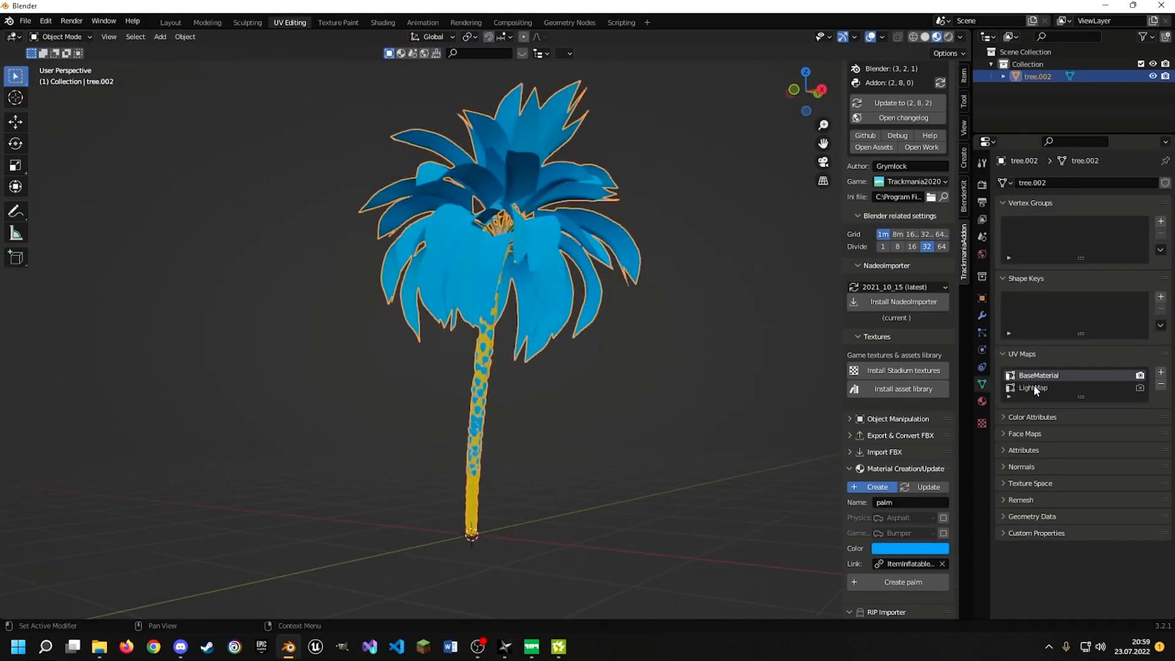
{"action": "middle_click_drag", "start_coordinate": [581, 298], "coordinate": [642, 306]}
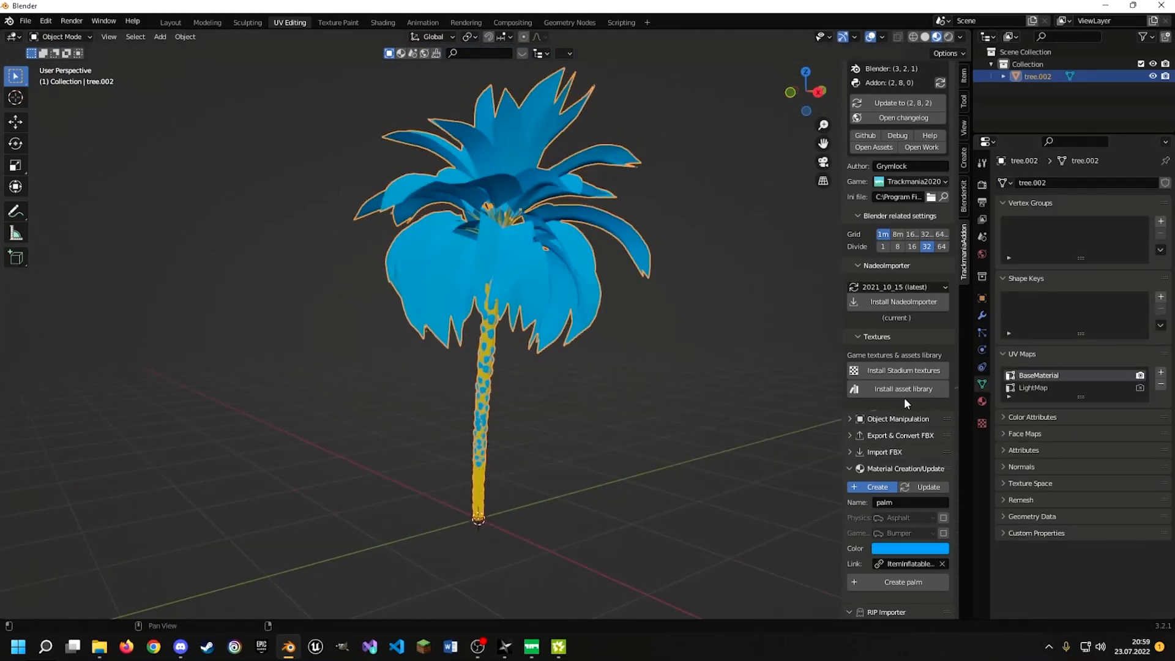
{"action": "left_click", "coordinate": [981, 401]}
{"action": "middle_click_drag", "start_coordinate": [515, 236], "coordinate": [642, 263]}
Add a Decimate modifier to the palm tree and lower its collapse ratio to 0.034
{"action": "left_click", "coordinate": [982, 315]}
{"action": "left_click", "coordinate": [1019, 182]}
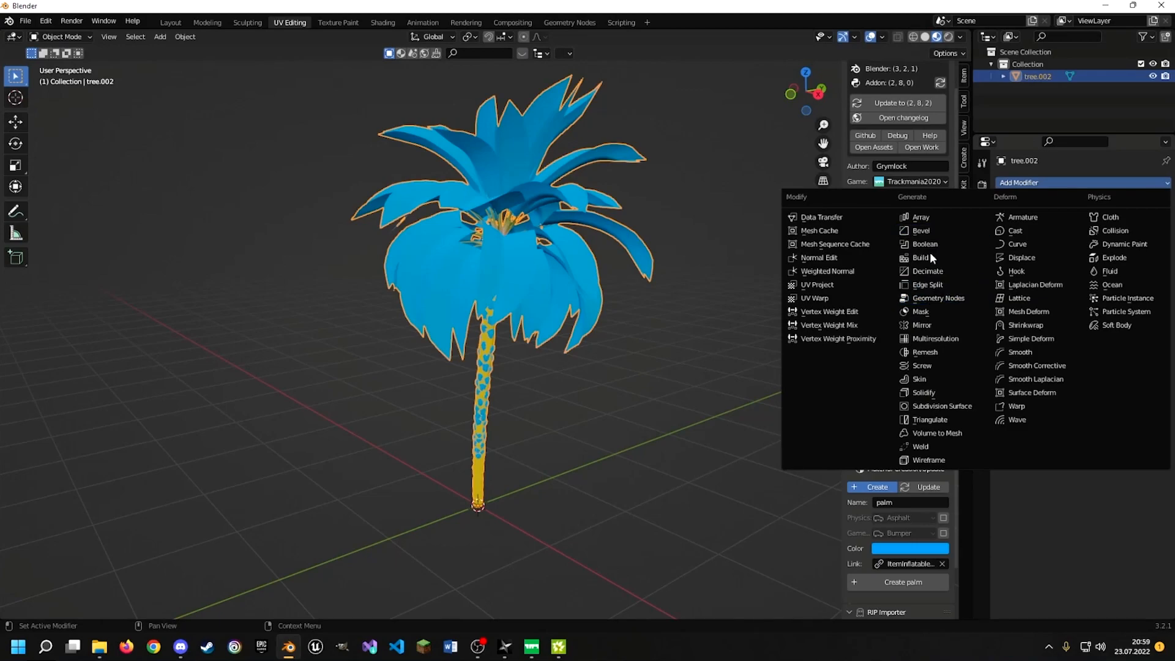
{"action": "left_click", "coordinate": [928, 271]}
{"action": "scroll", "coordinate": [670, 324], "scroll_direction": "up", "scroll_amount": 4}
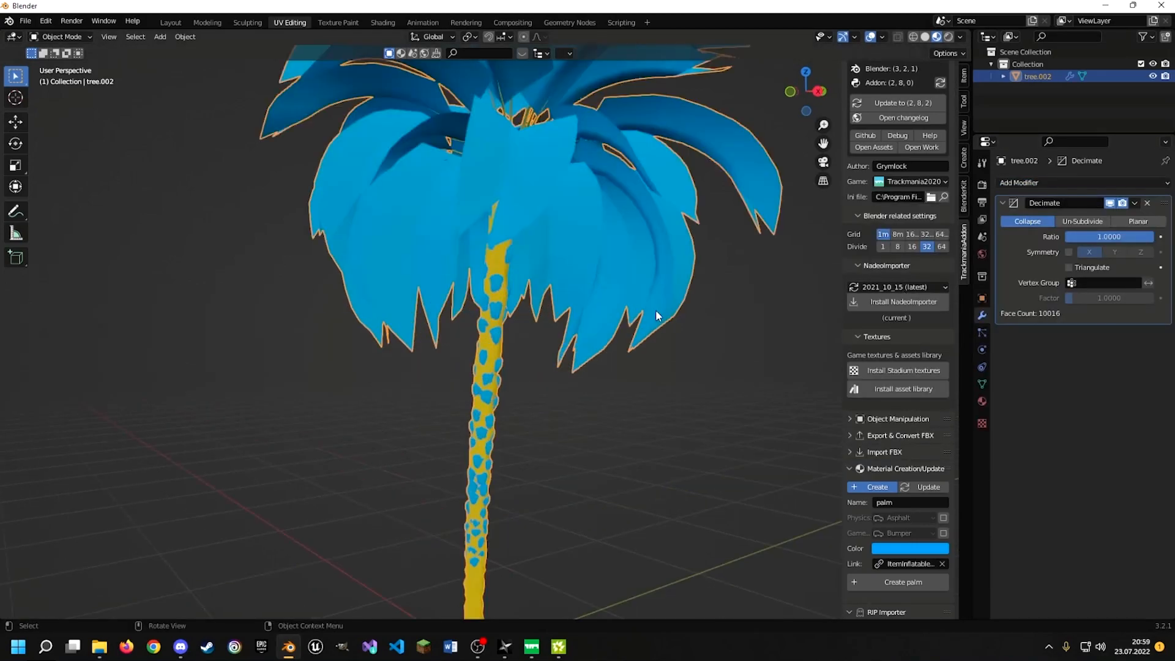
{"action": "left_click_drag", "start_coordinate": [1153, 236], "coordinate": [1070, 236]}
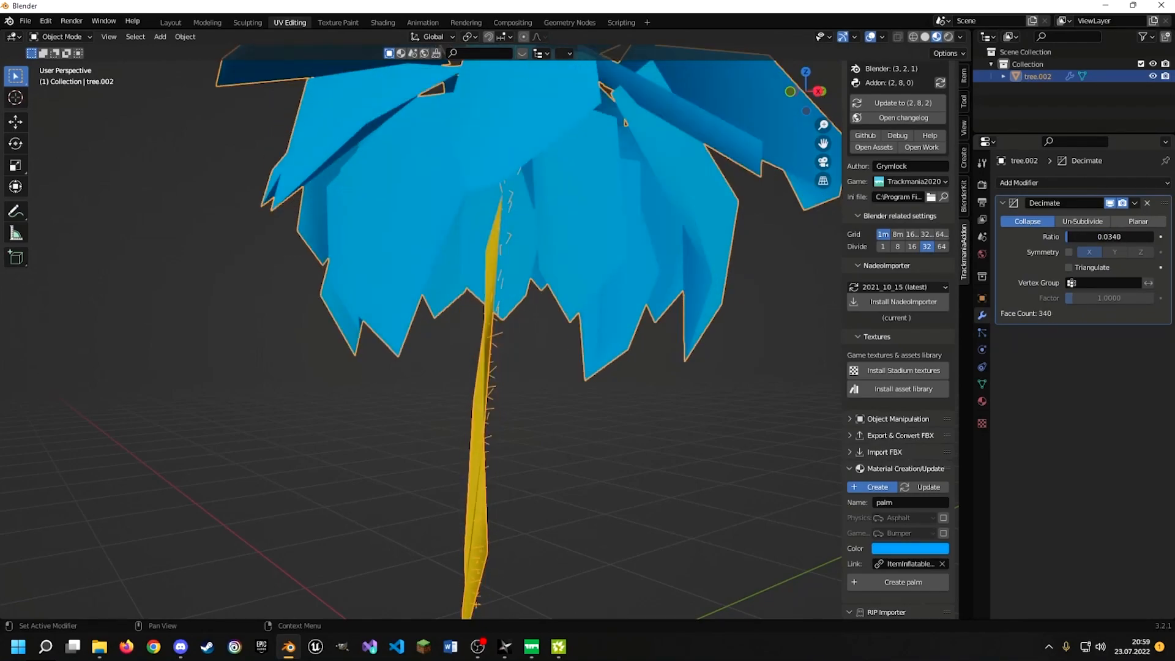
Set the Decimate ratio to 1.0 to compare the full-detail palm tree, and remove the Decimate modifier
{"action": "scroll", "coordinate": [709, 281], "scroll_direction": "down", "scroll_amount": 5}
{"action": "middle_click_drag", "start_coordinate": [624, 303], "coordinate": [508, 269]}
{"action": "scroll", "coordinate": [478, 333], "scroll_direction": "up", "scroll_amount": 5}
{"action": "left_click_drag", "start_coordinate": [1077, 236], "coordinate": [1122, 255]}
{"action": "mouse_move", "coordinate": [484, 318]}
{"action": "middle_mouse_down"}
{"action": "mouse_move", "coordinate": [572, 257]}
{"action": "mouse_move", "coordinate": [499, 267]}
{"action": "mouse_move", "coordinate": [469, 318]}
{"action": "mouse_move", "coordinate": [501, 322]}
{"action": "middle_mouse_up"}
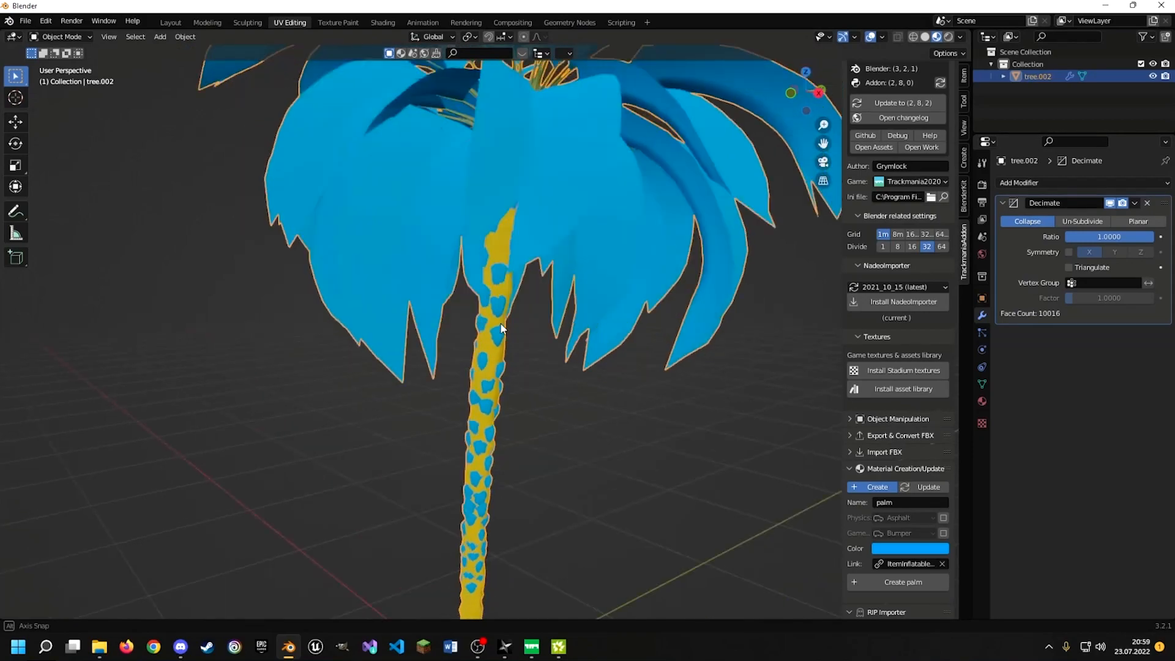
{"action": "mouse_move", "coordinate": [1142, 239]}
{"action": "left_mouse_down"}
{"action": "mouse_move", "coordinate": [1111, 240]}
{"action": "mouse_move", "coordinate": [1157, 240]}
{"action": "left_mouse_up"}
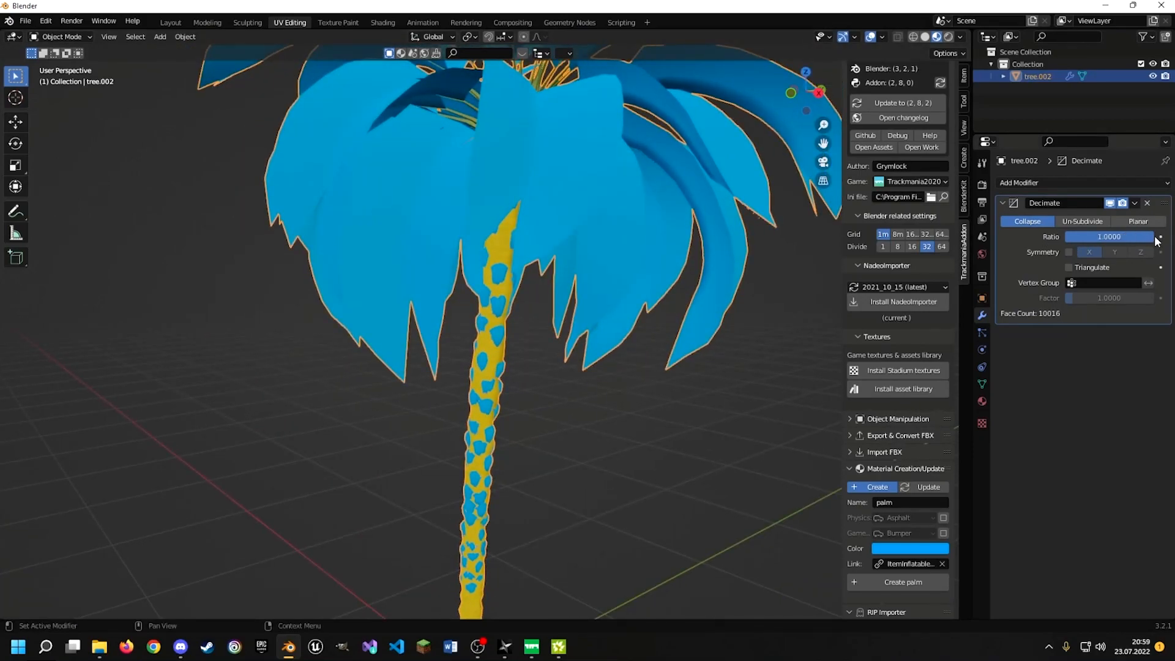
{"action": "left_click", "coordinate": [1148, 203]}
{"action": "scroll", "coordinate": [464, 227], "scroll_direction": "down", "scroll_amount": 3}
{"action": "middle_click_drag", "start_coordinate": [464, 228], "coordinate": [530, 212]}
{"action": "scroll", "coordinate": [897, 351], "scroll_direction": "up", "scroll_amount": 1}
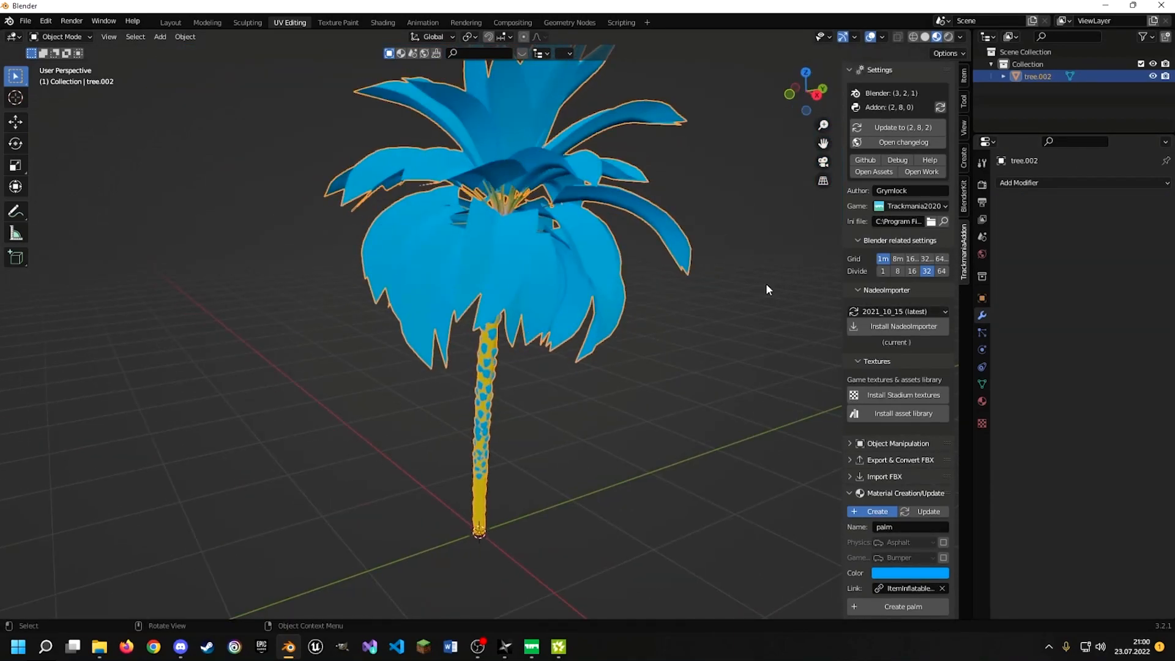
Create a collection named PalmTest inside Collection and put the palm tree object into it
{"action": "left_click", "coordinate": [1027, 96]}
{"action": "key", "text": "c"}
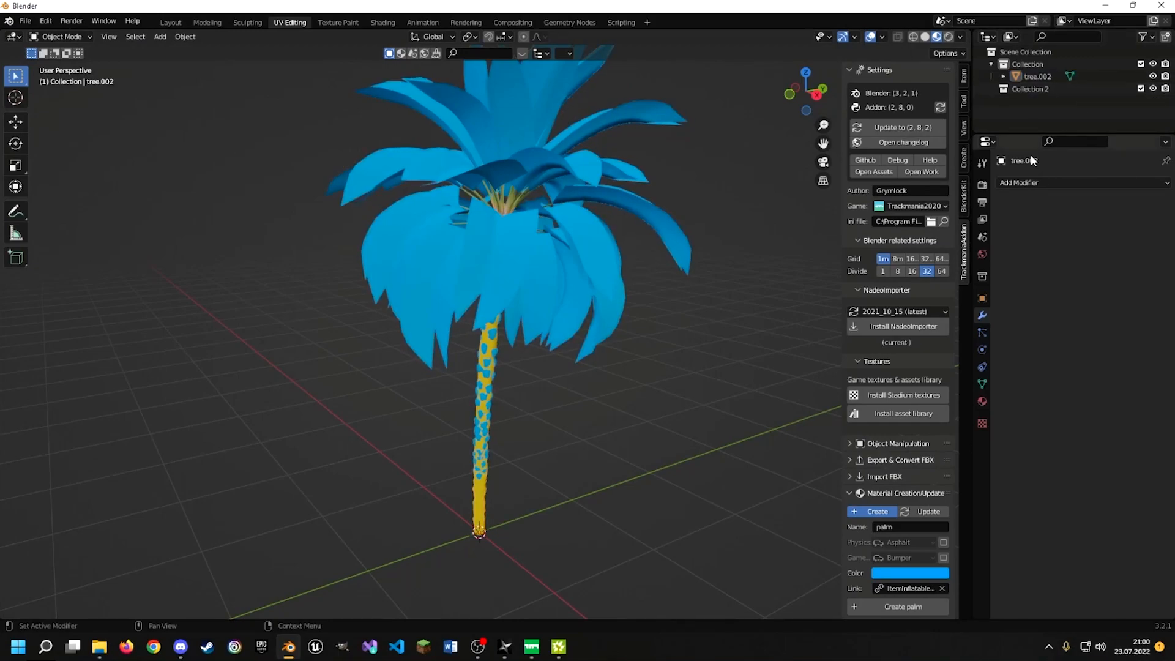
{"action": "left_click_drag", "start_coordinate": [1032, 132], "coordinate": [1032, 209]}
{"action": "double_click", "coordinate": [1030, 88]}
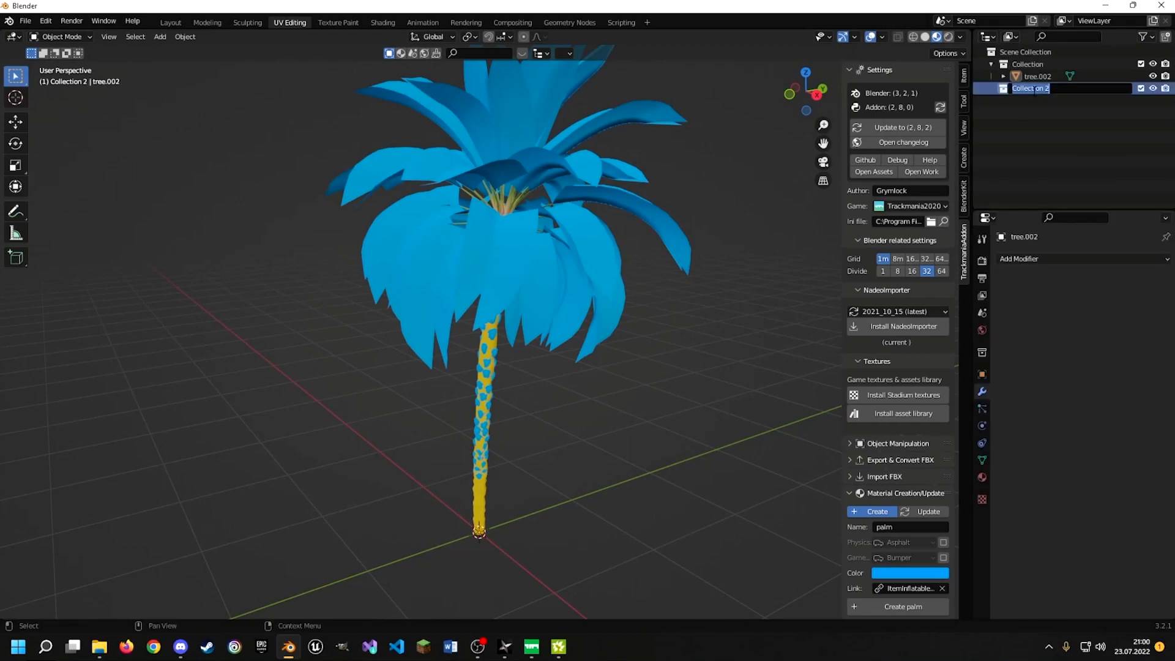
{"action": "type", "text": "PalmTest"}
{"action": "key", "text": "Return"}
{"action": "left_click_drag", "start_coordinate": [1051, 76], "coordinate": [1032, 61]}
{"action": "middle_click_drag", "start_coordinate": [474, 263], "coordinate": [517, 245]}
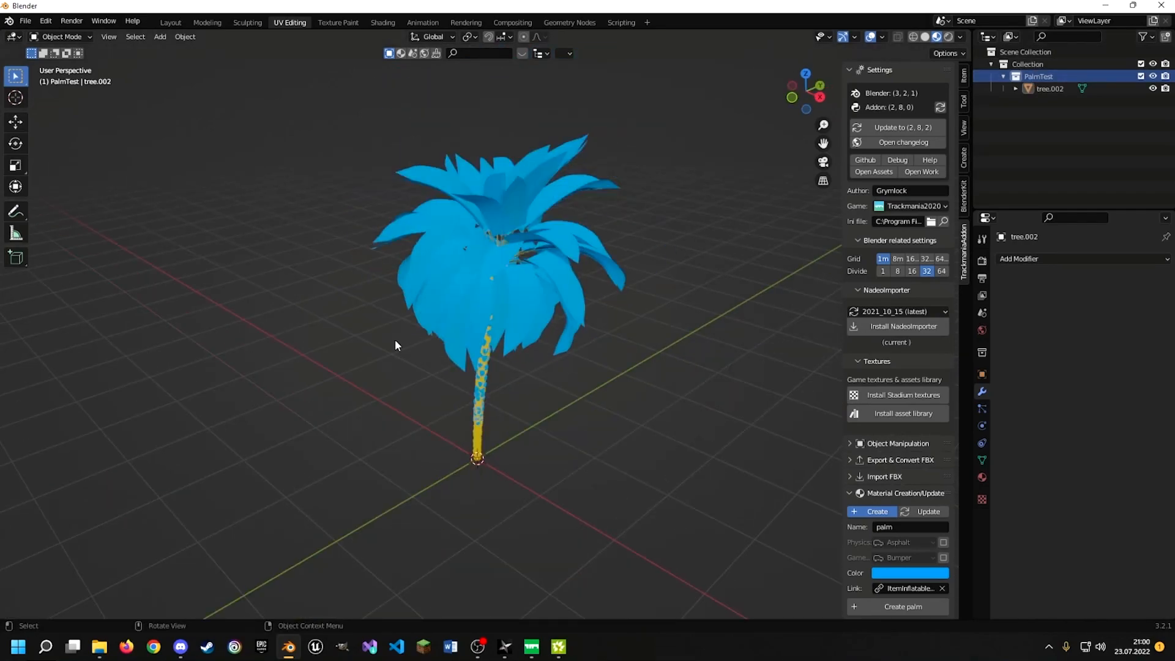
{"action": "middle_click_drag", "start_coordinate": [413, 364], "coordinate": [532, 252]}
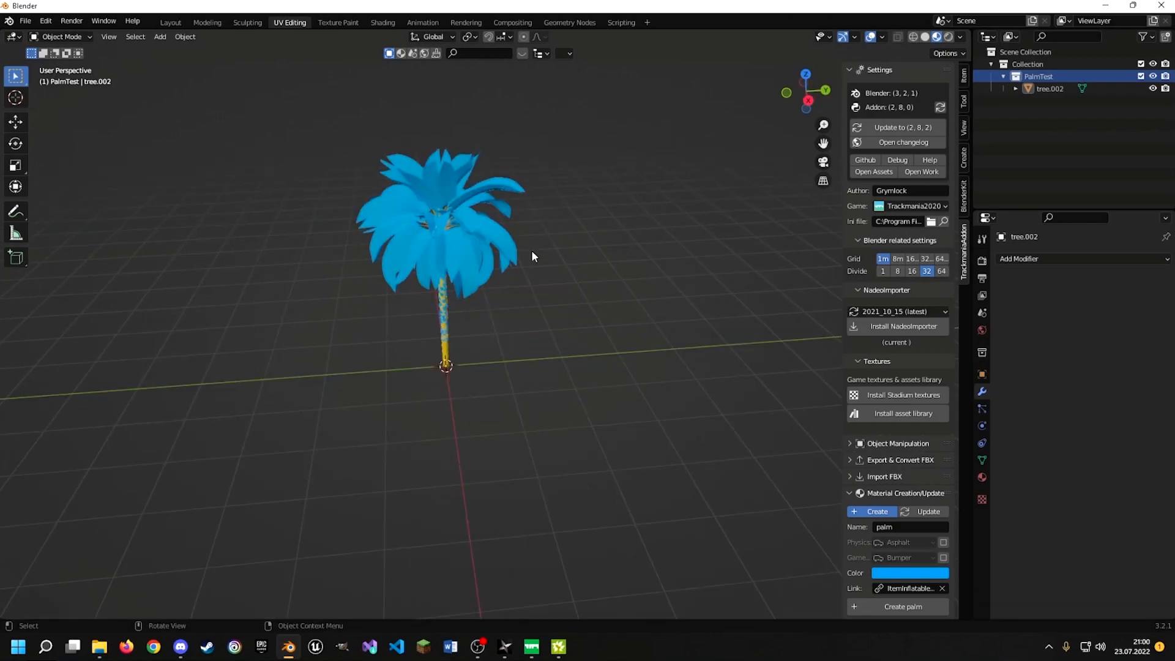
{"action": "middle_click_drag", "start_coordinate": [453, 283], "coordinate": [478, 261]}
Select the tree, turn off overwriting for Create Icons and LightMap UVlayer in its FBX export settings, and check its UV maps
{"action": "left_click", "coordinate": [1050, 88]}
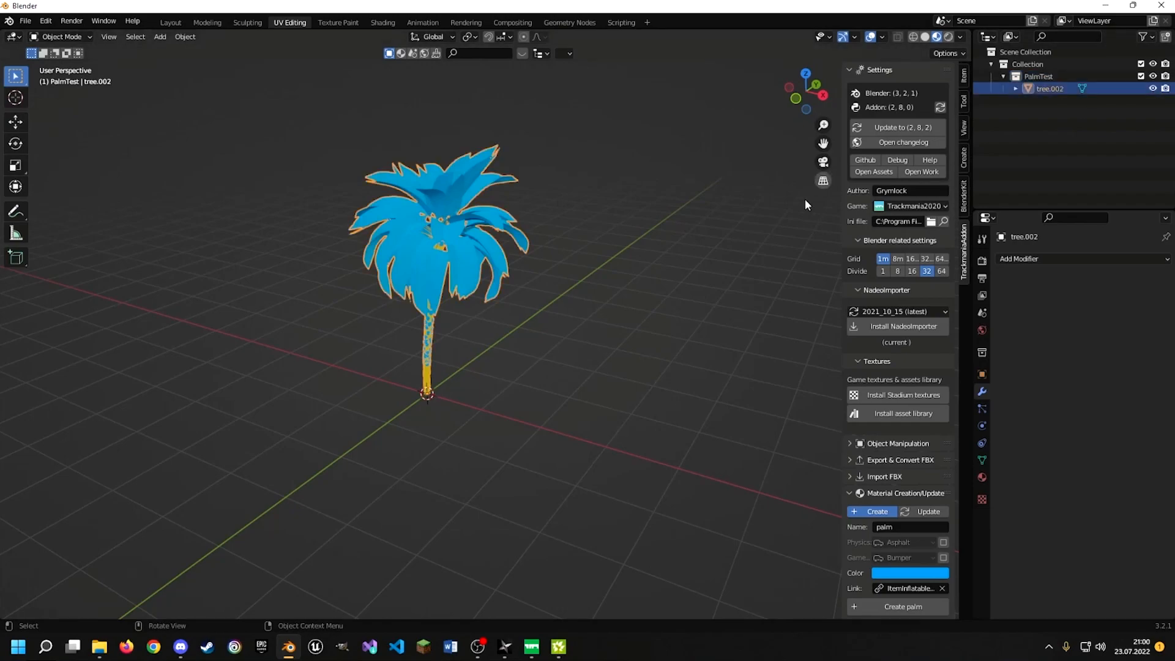
{"action": "scroll", "coordinate": [921, 465], "scroll_direction": "down", "scroll_amount": 2}
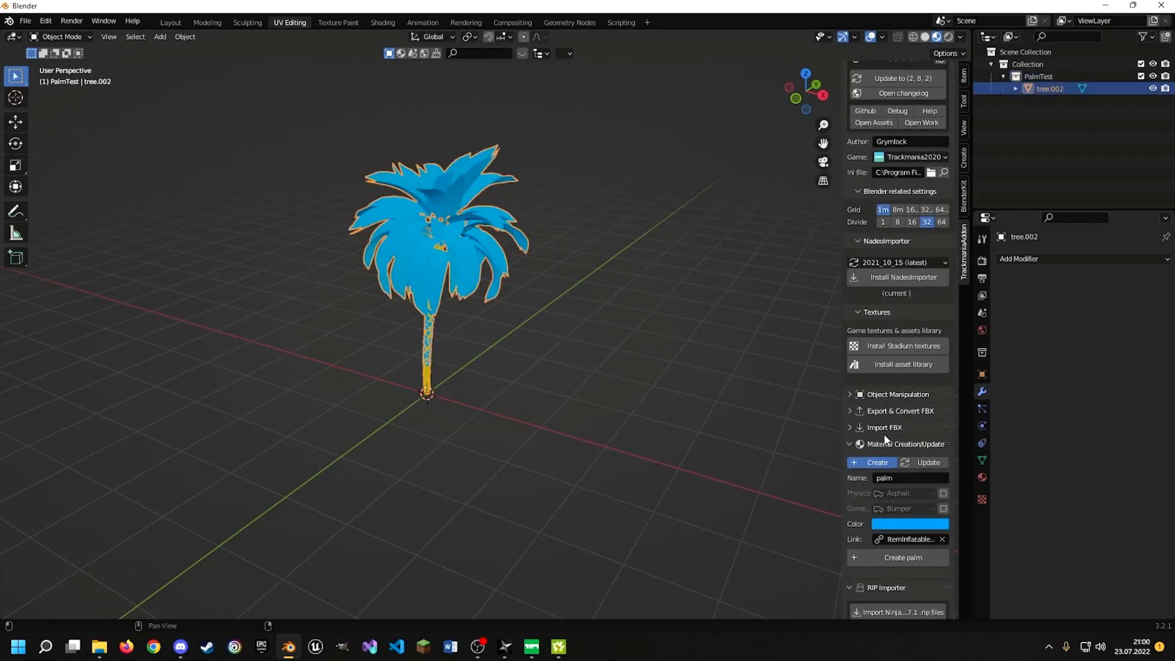
{"action": "left_click", "coordinate": [893, 411]}
{"action": "scroll", "coordinate": [875, 477], "scroll_direction": "down", "scroll_amount": 6}
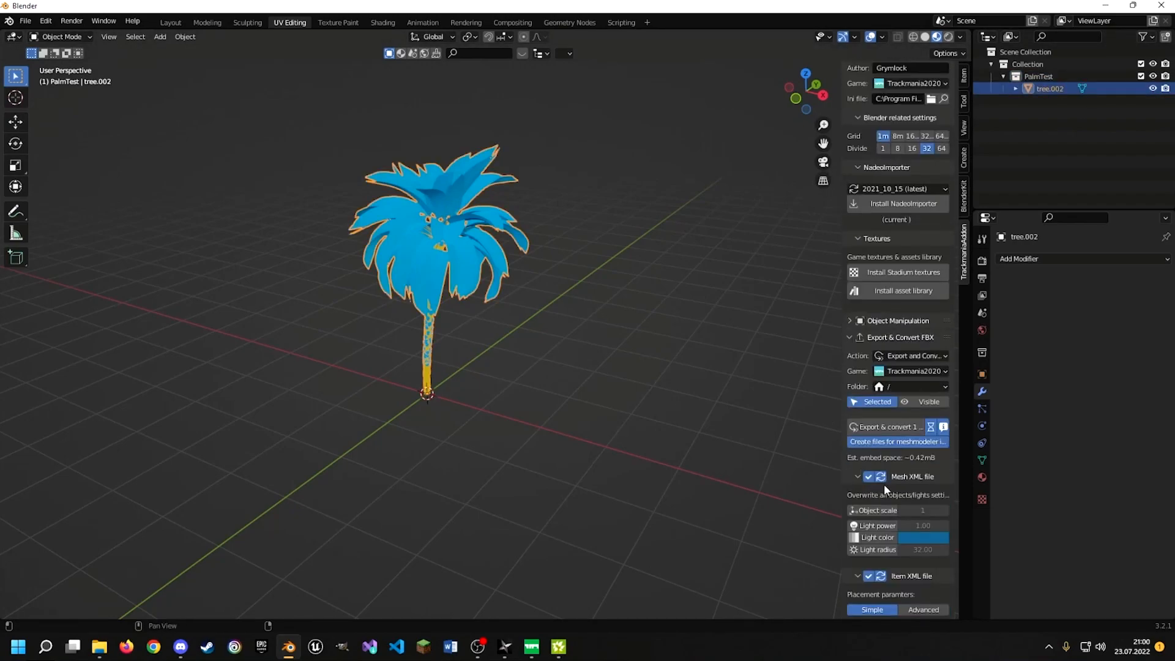
{"action": "scroll", "coordinate": [881, 408], "scroll_direction": "down", "scroll_amount": 2}
{"action": "left_click", "coordinate": [858, 354]}
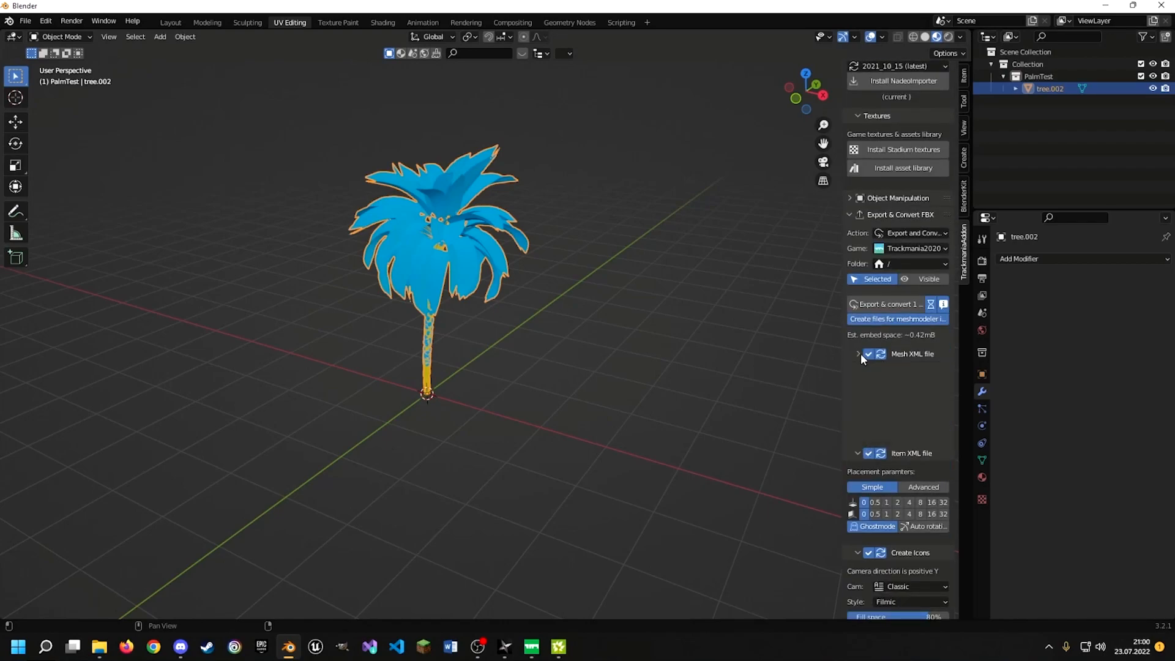
{"action": "left_click", "coordinate": [856, 370]}
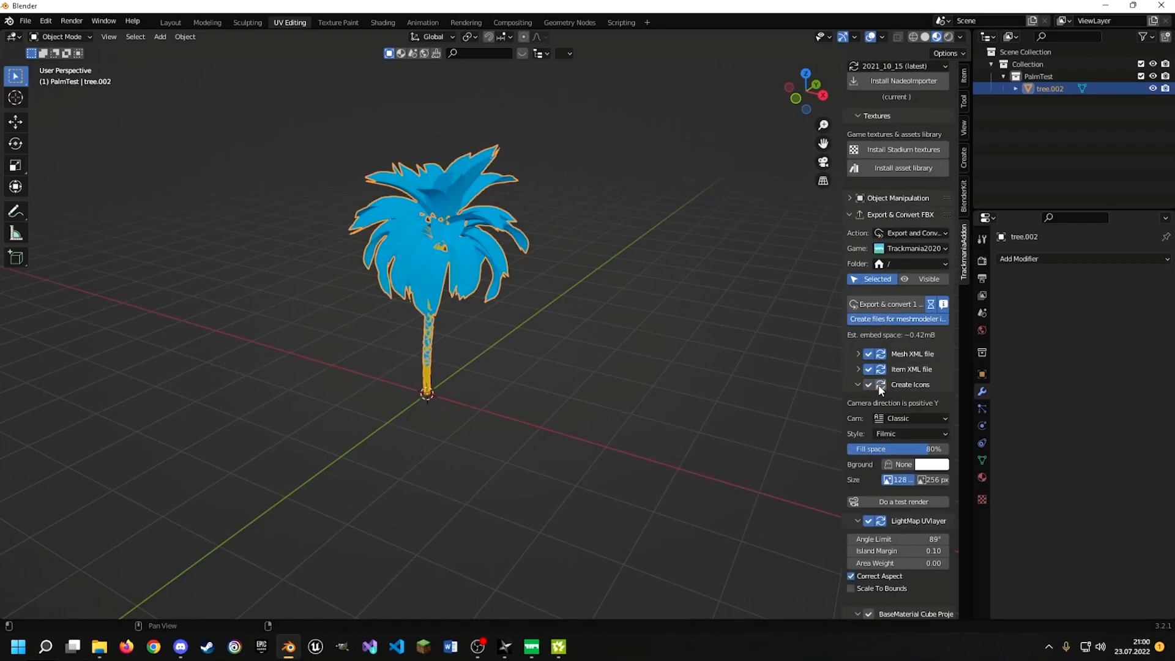
{"action": "left_click", "coordinate": [879, 384]}
{"action": "left_click", "coordinate": [868, 402]}
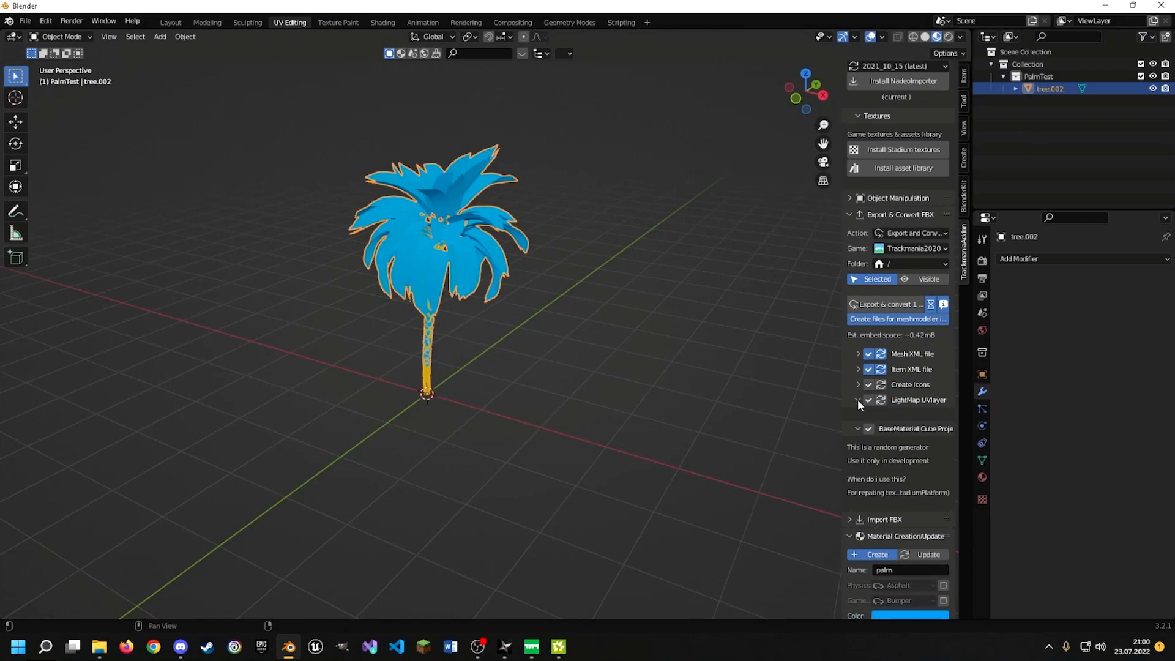
{"action": "left_click", "coordinate": [857, 428]}
{"action": "left_click", "coordinate": [982, 460]}
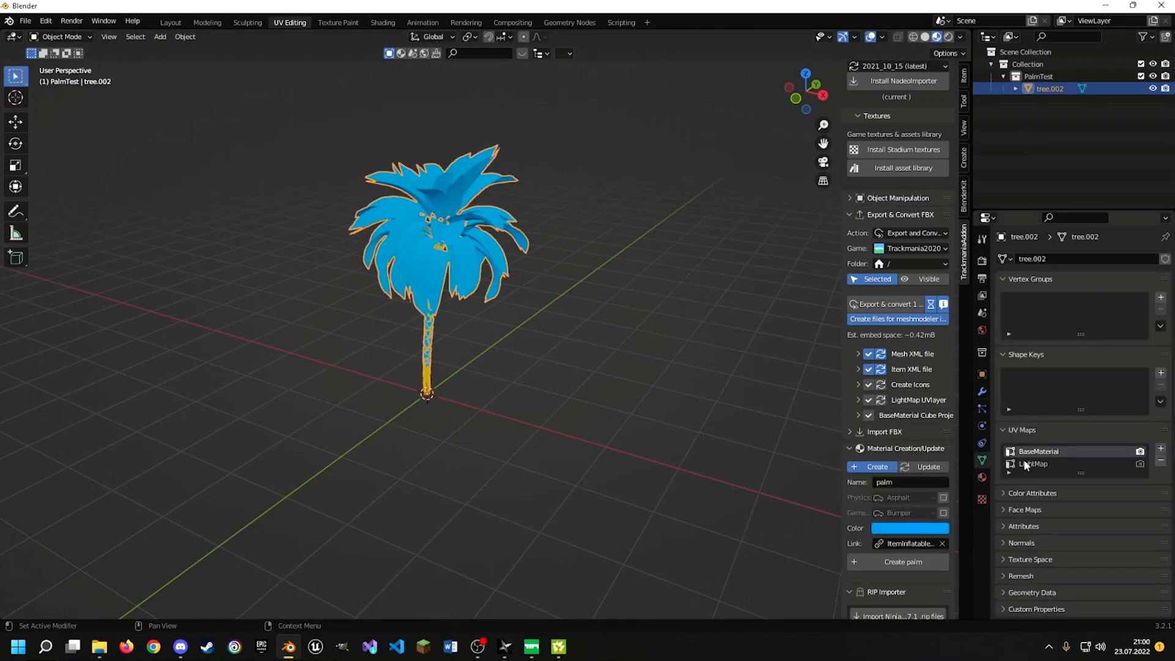
{"action": "middle_click_drag", "start_coordinate": [543, 370], "coordinate": [525, 354]}
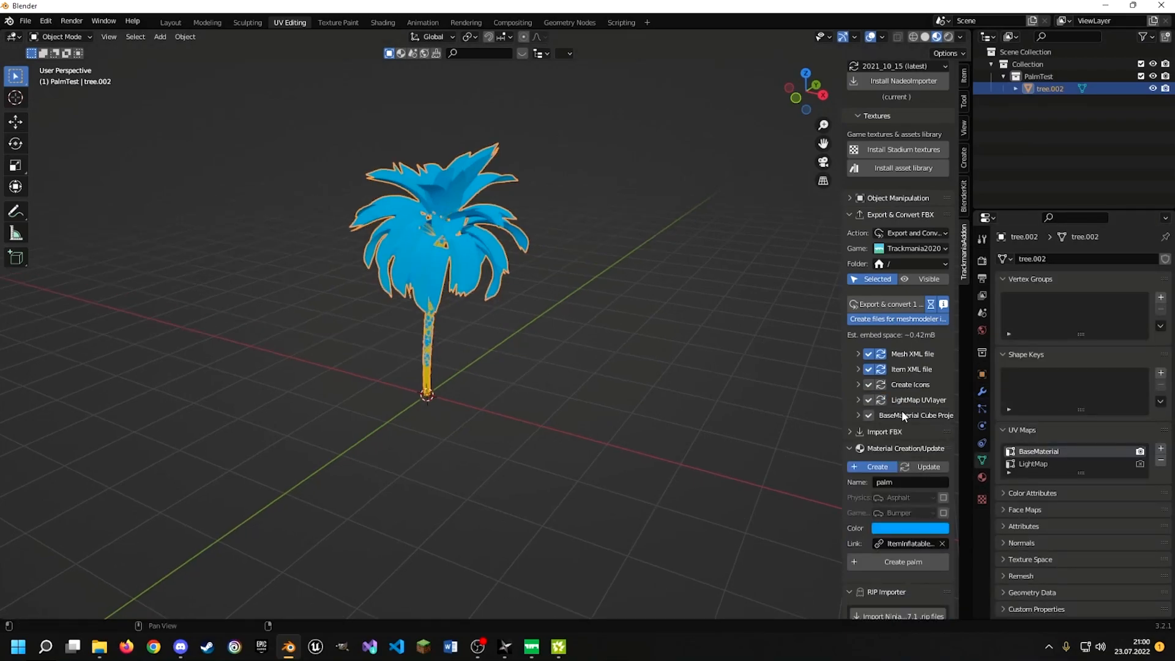
Save the Blender file as undtitled.blend, and export and convert the selected palm tree for Trackmania2020
{"action": "left_click", "coordinate": [25, 21]}
{"action": "left_click", "coordinate": [55, 114]}
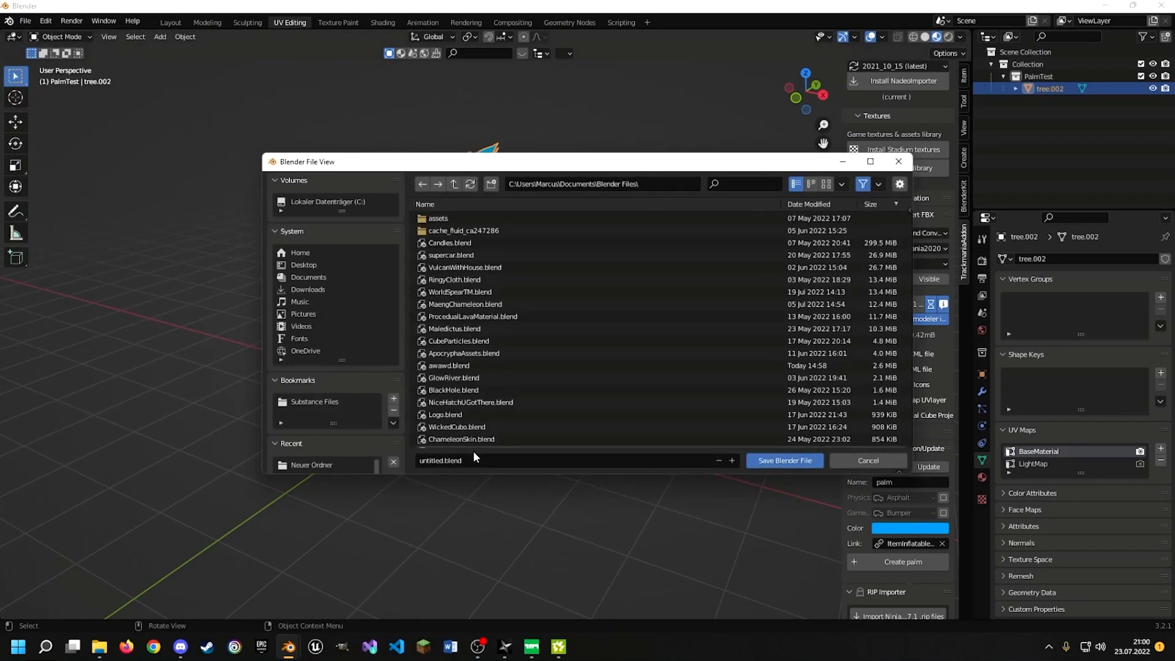
{"action": "left_click", "coordinate": [567, 465]}
{"action": "left_click", "coordinate": [427, 461]}
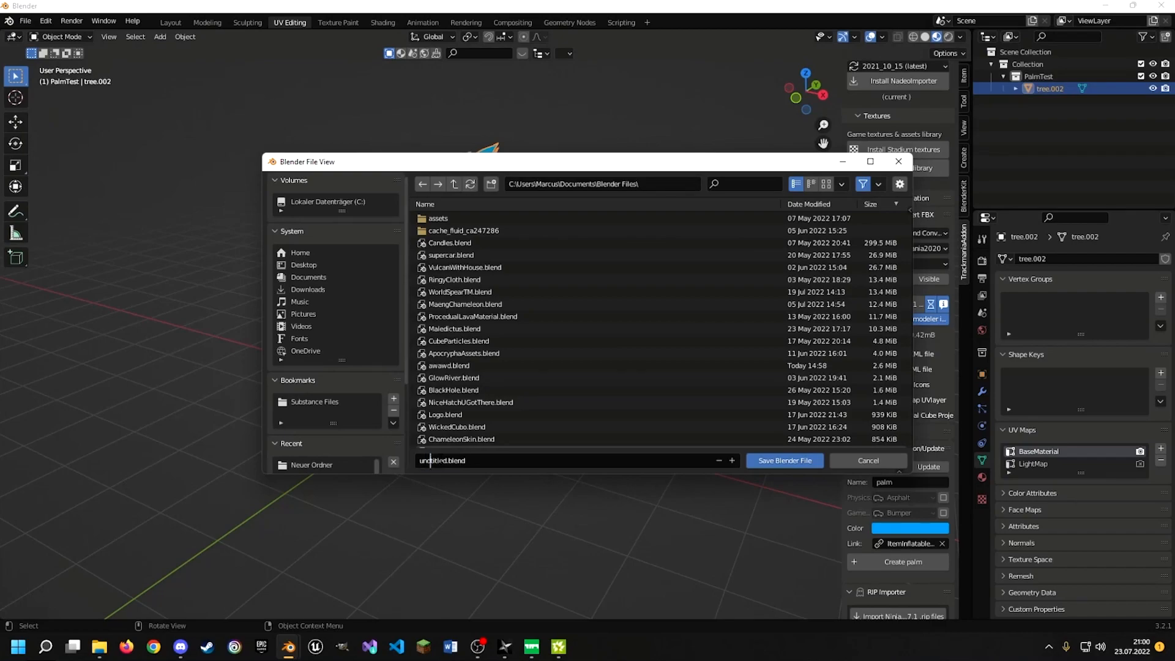
{"action": "left_click", "coordinate": [761, 461]}
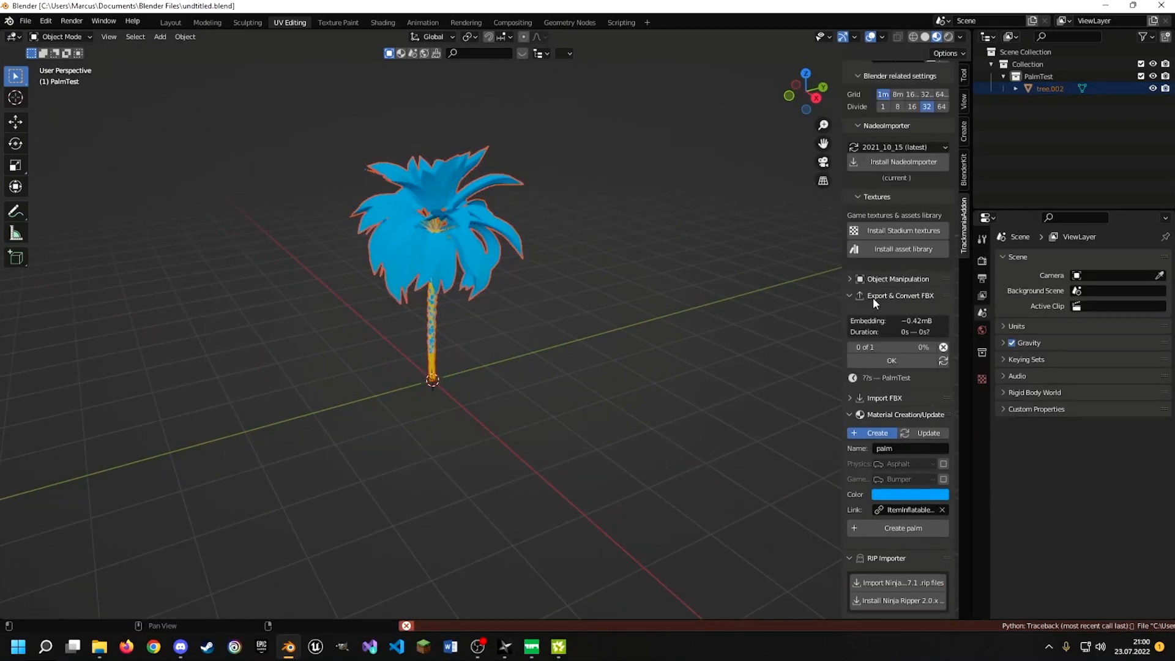
{"action": "left_click", "coordinate": [888, 363]}
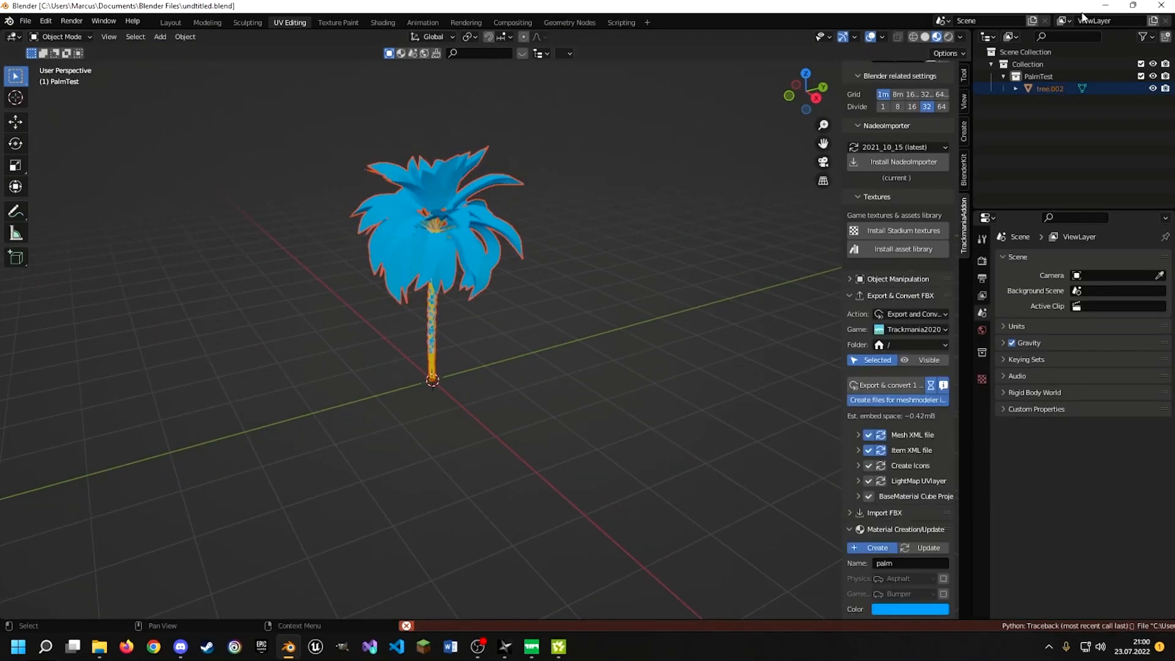
Restart Trackmania and open a new map in the map editor
{"action": "left_click", "coordinate": [1103, 7]}
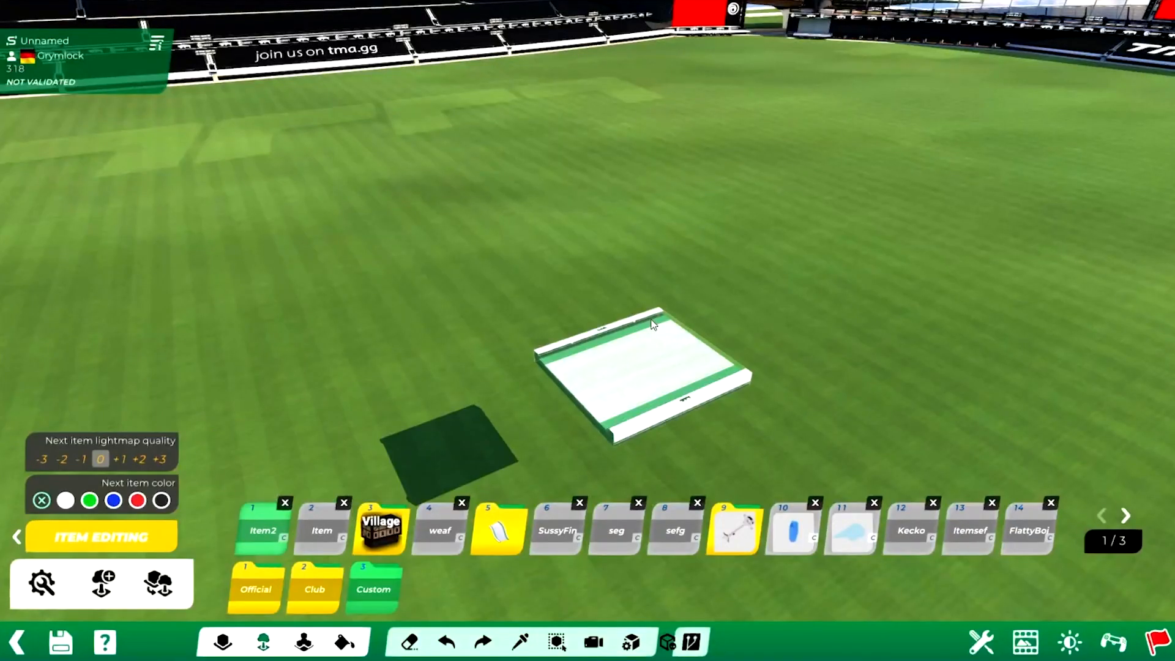
{"action": "left_click", "coordinate": [1160, 15]}
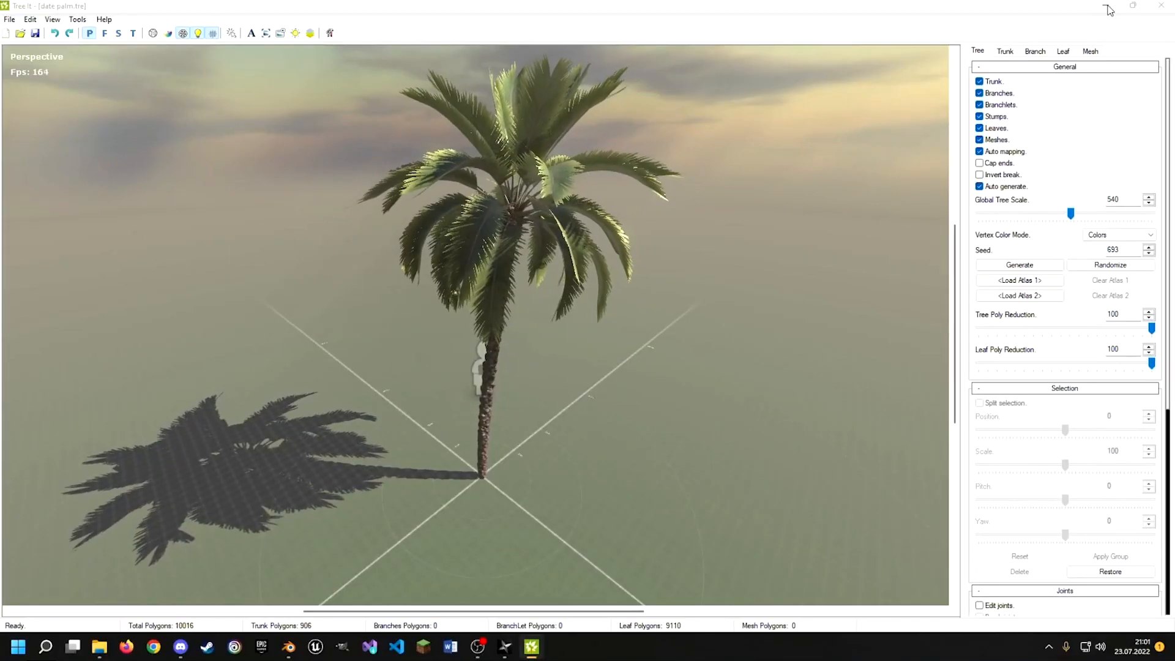
{"action": "left_click", "coordinate": [1108, 8]}
{"action": "double_click", "coordinate": [109, 205]}
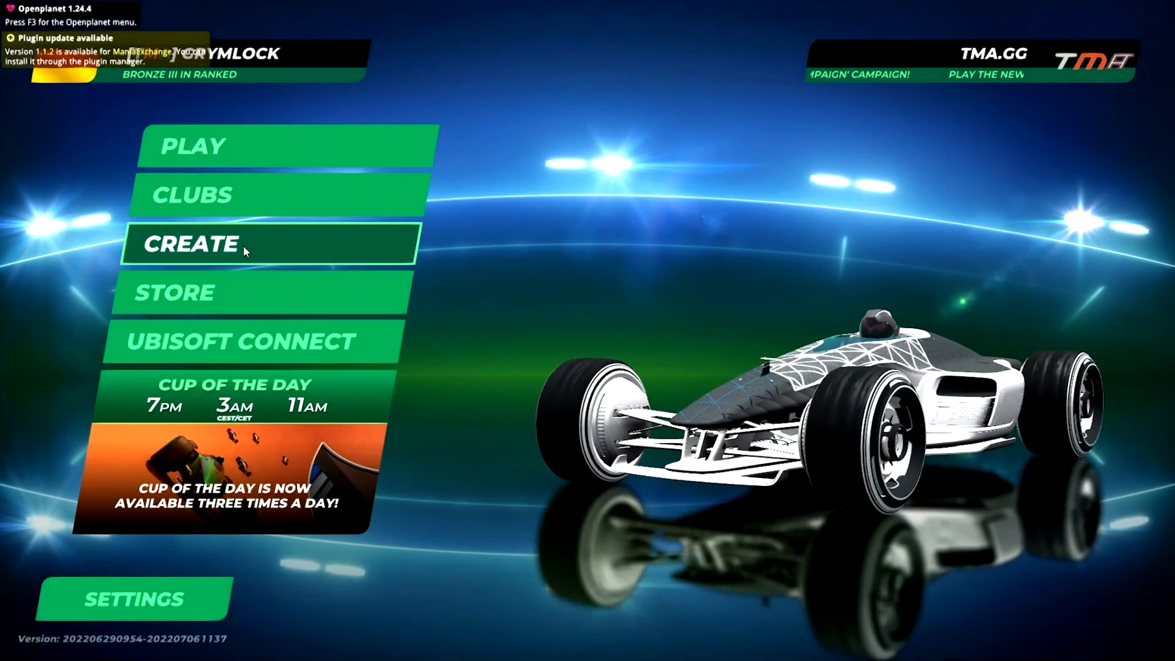
{"action": "left_click", "coordinate": [244, 245]}
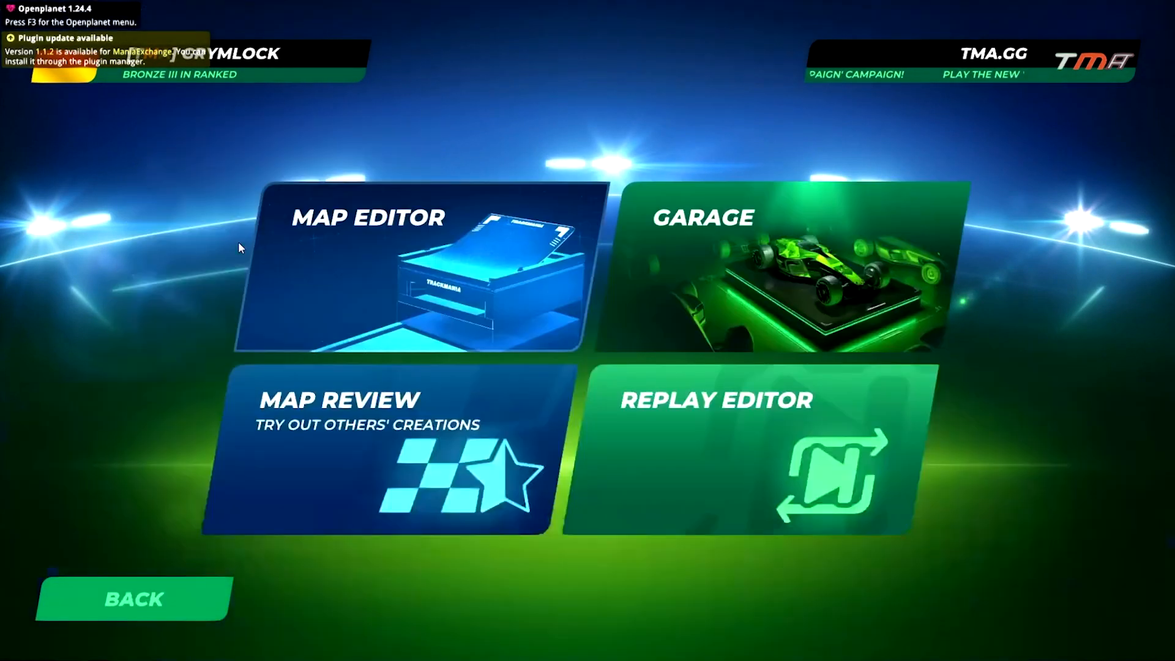
{"action": "left_click", "coordinate": [490, 259]}
{"action": "left_click", "coordinate": [585, 346]}
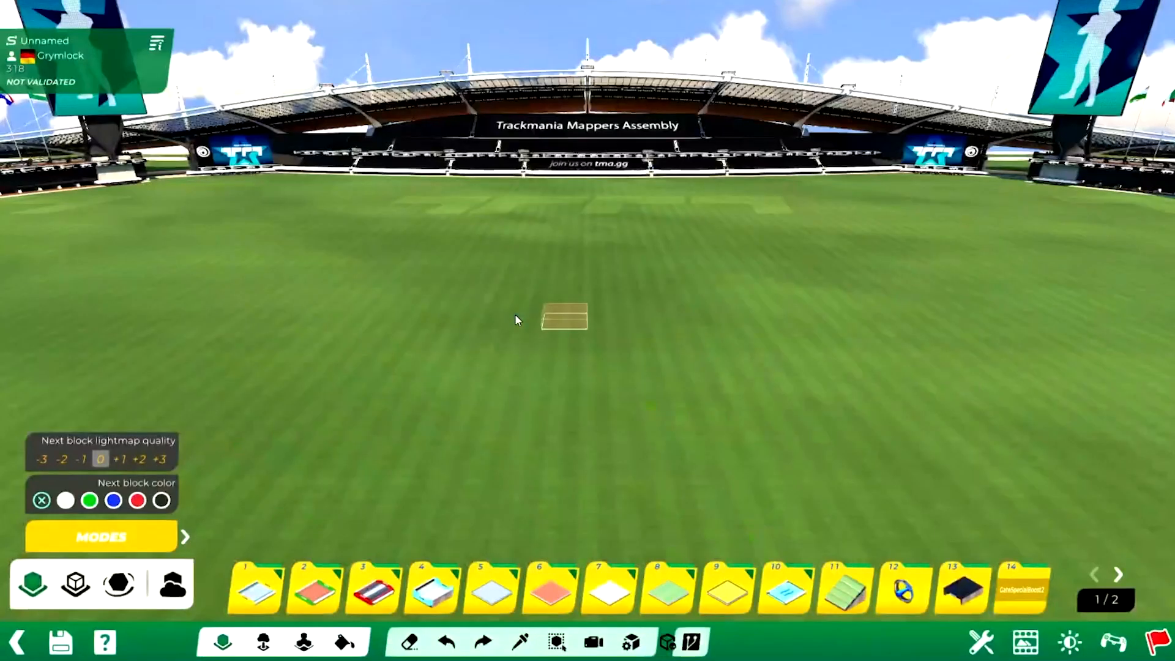
Place the custom PalmTest item from the Collection folder on the stadium grass and view it up close
{"action": "left_click", "coordinate": [263, 642]}
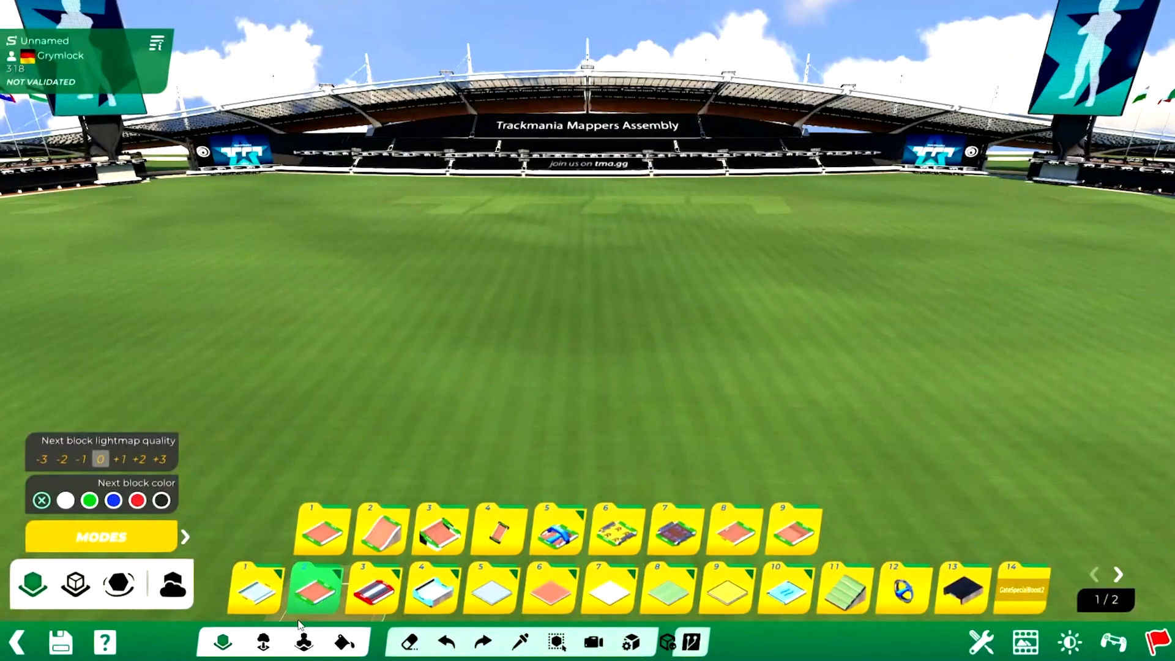
{"action": "left_click", "coordinate": [1125, 515]}
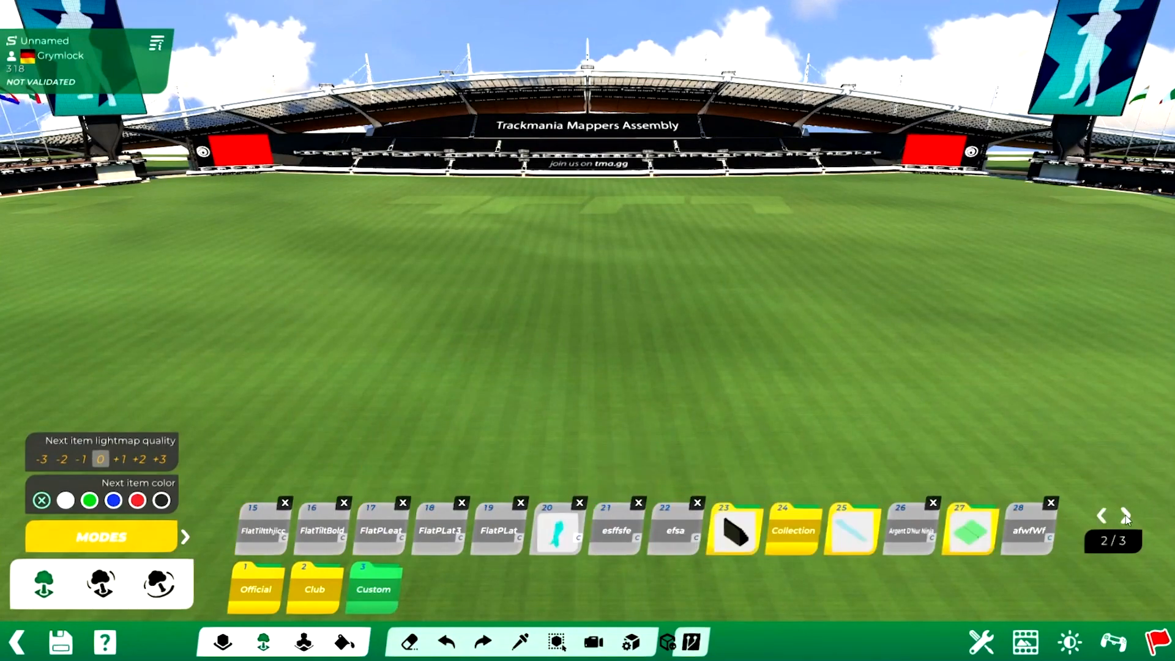
{"action": "mouse_move", "coordinate": [798, 519]}
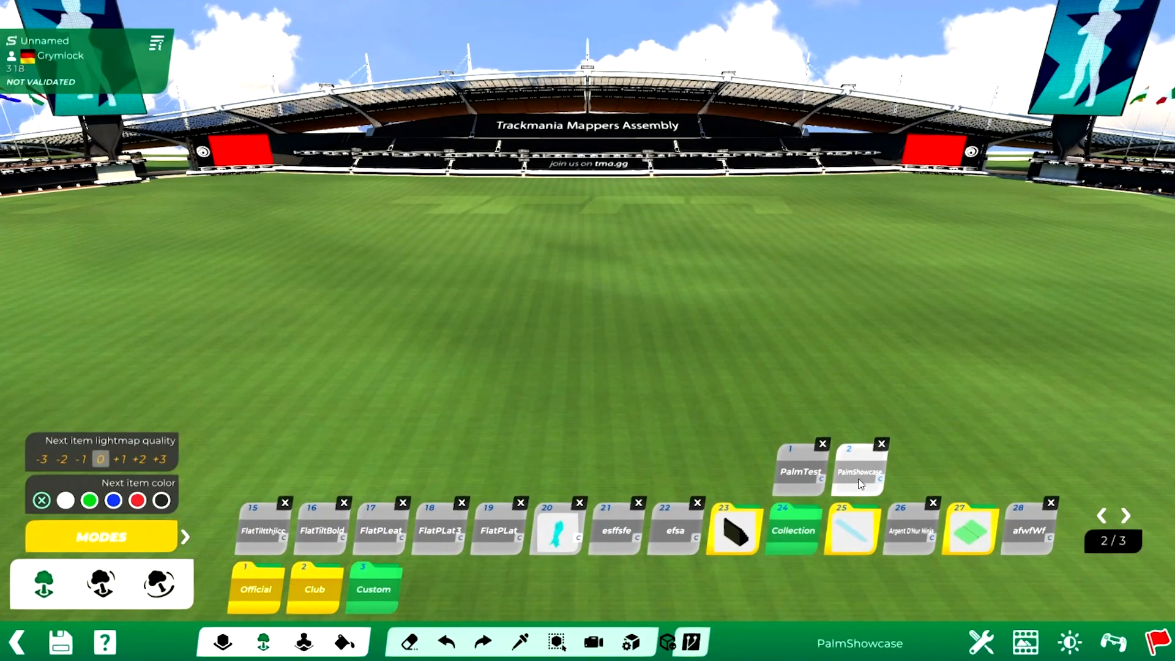
{"action": "left_click", "coordinate": [799, 471]}
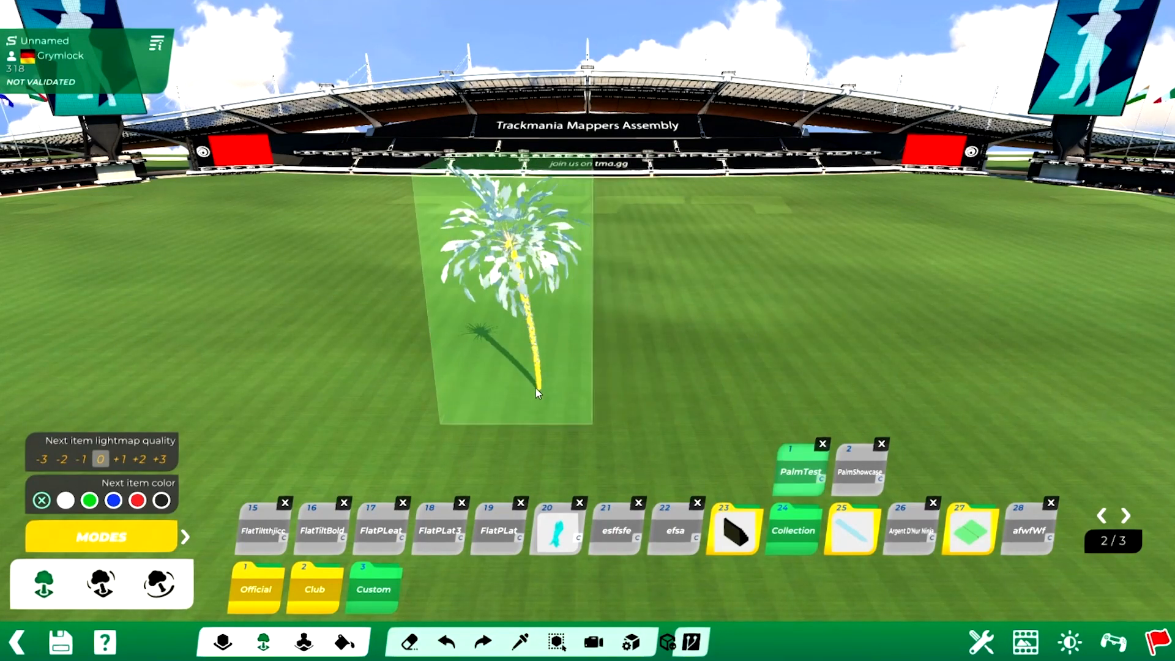
{"action": "left_click", "coordinate": [534, 388]}
{"action": "right_click_drag", "start_coordinate": [617, 361], "coordinate": [702, 358], "text": "alt"}
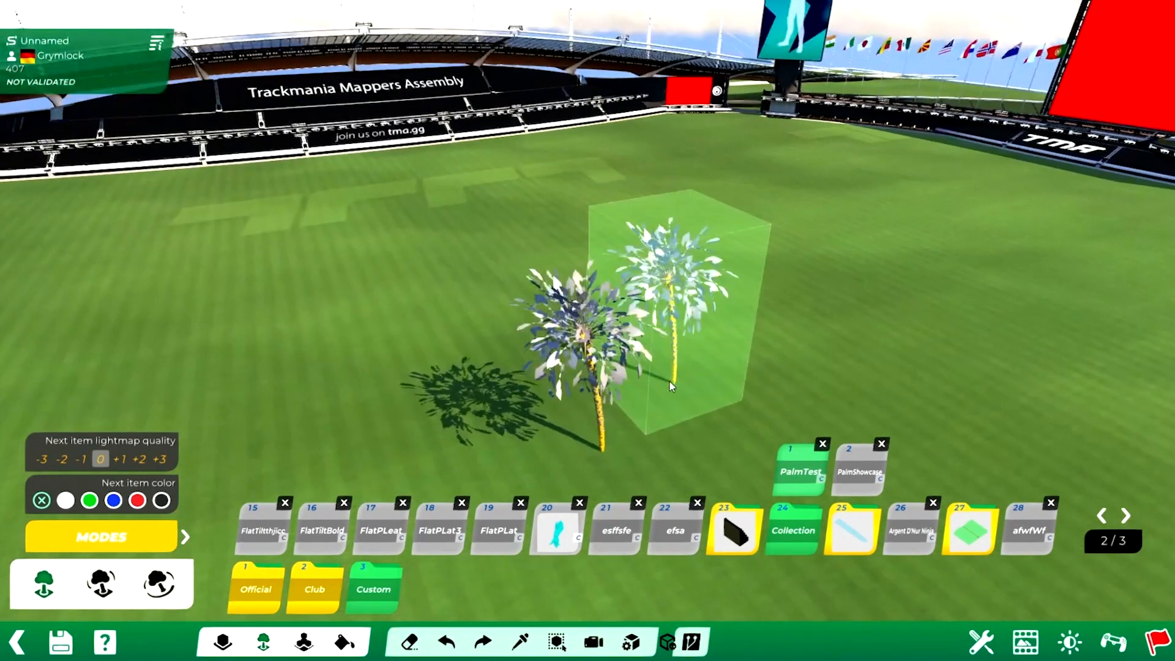
{"action": "scroll", "coordinate": [670, 351], "scroll_direction": "up", "scroll_amount": 3, "text": "alt"}
{"action": "scroll", "coordinate": [671, 353], "scroll_direction": "down", "scroll_amount": 1, "text": "alt"}
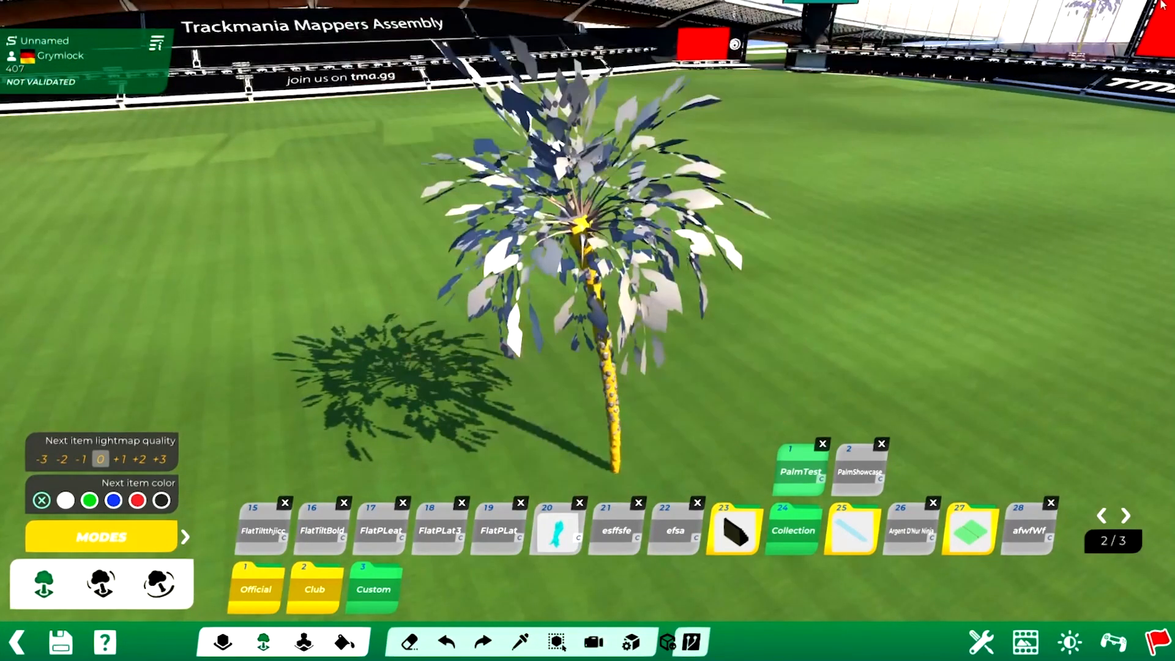
Leave Trackmania, dismiss the runtime error and check the barkpalm.png texture in the Neuer Ordner folder
{"action": "left_click", "coordinate": [1088, 16]}
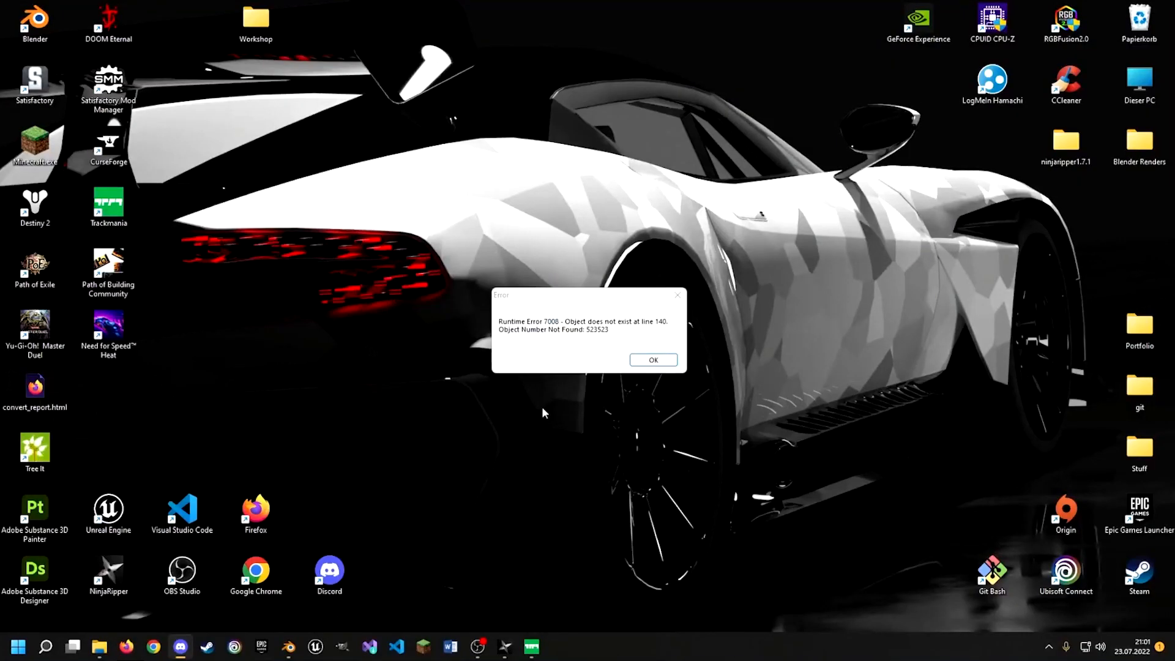
{"action": "left_click", "coordinate": [645, 362]}
{"action": "left_click", "coordinate": [100, 647]}
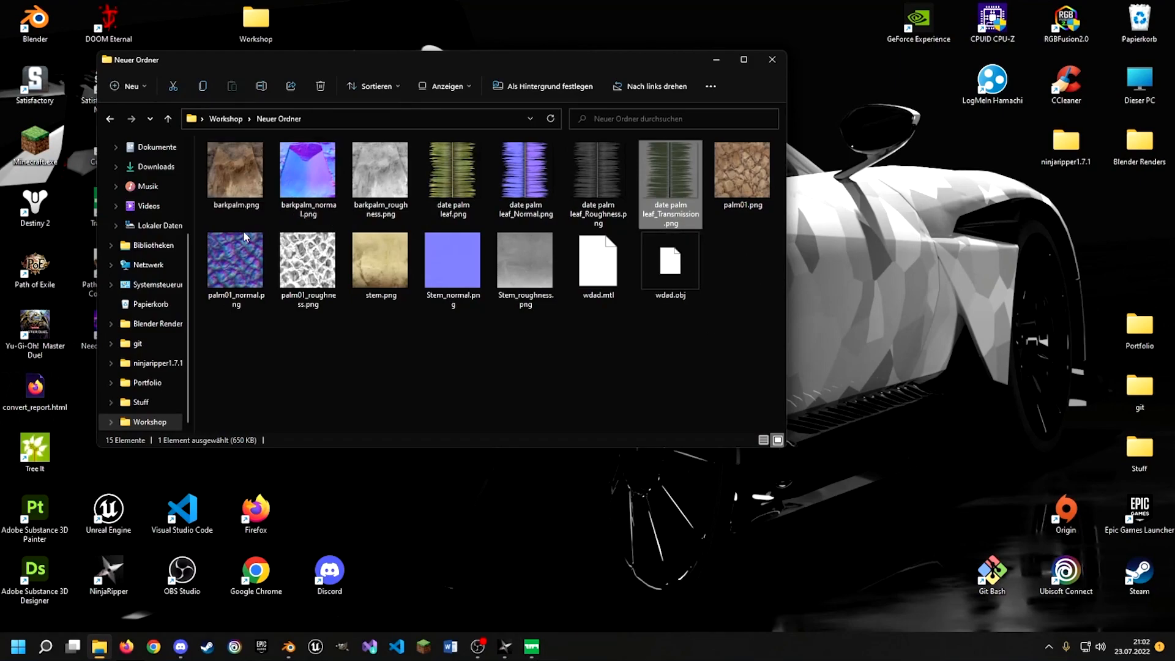
{"action": "left_click", "coordinate": [230, 163]}
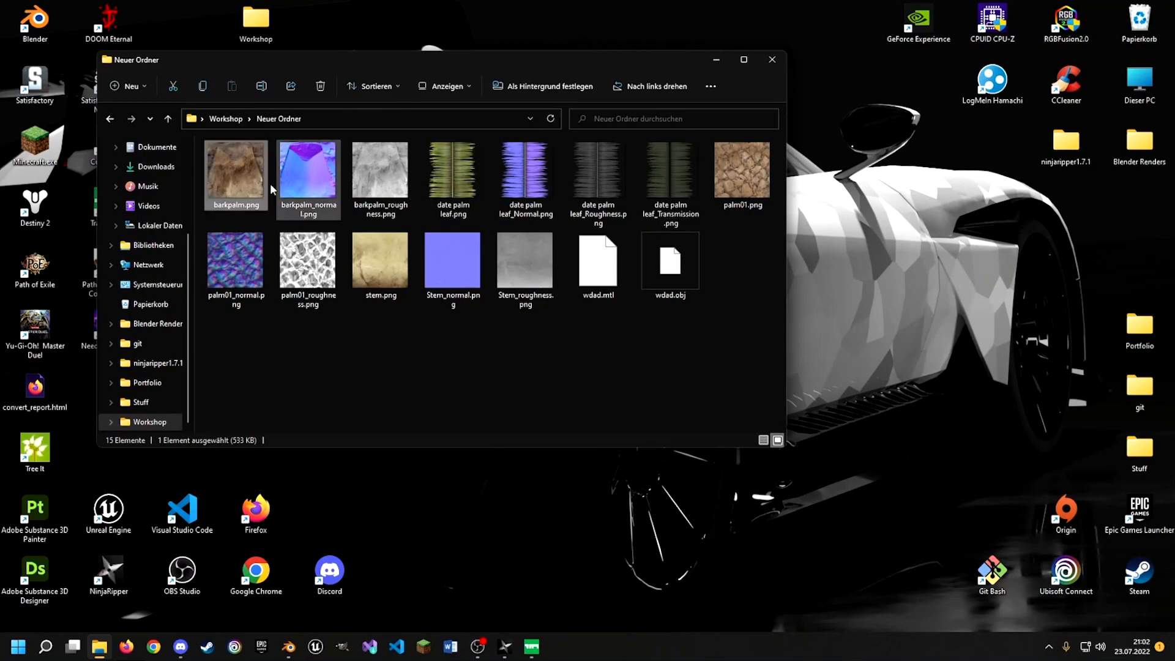
{"action": "right_click", "coordinate": [222, 189]}
{"action": "left_click", "coordinate": [263, 483]}
{"action": "left_click_drag", "start_coordinate": [493, 57], "coordinate": [0, 196]}
Switch to Blender, select the palm tree and pick its TM_barkpalm2 material slot with the trunk in view
{"action": "left_click", "coordinate": [288, 646]}
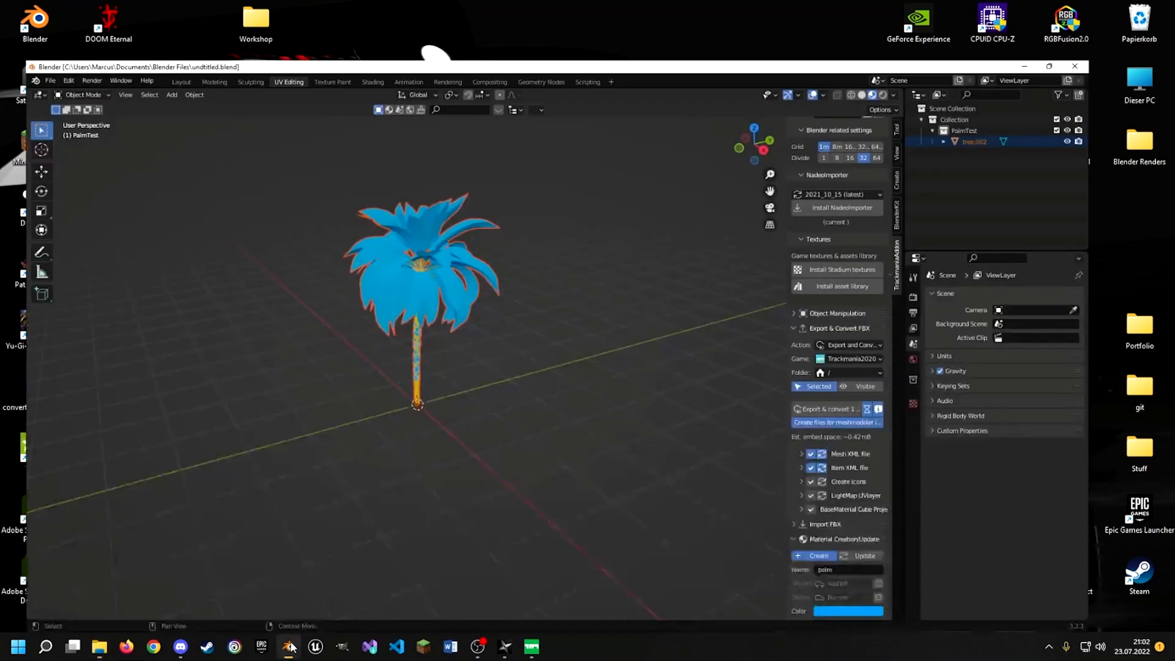
{"action": "left_click", "coordinate": [413, 276]}
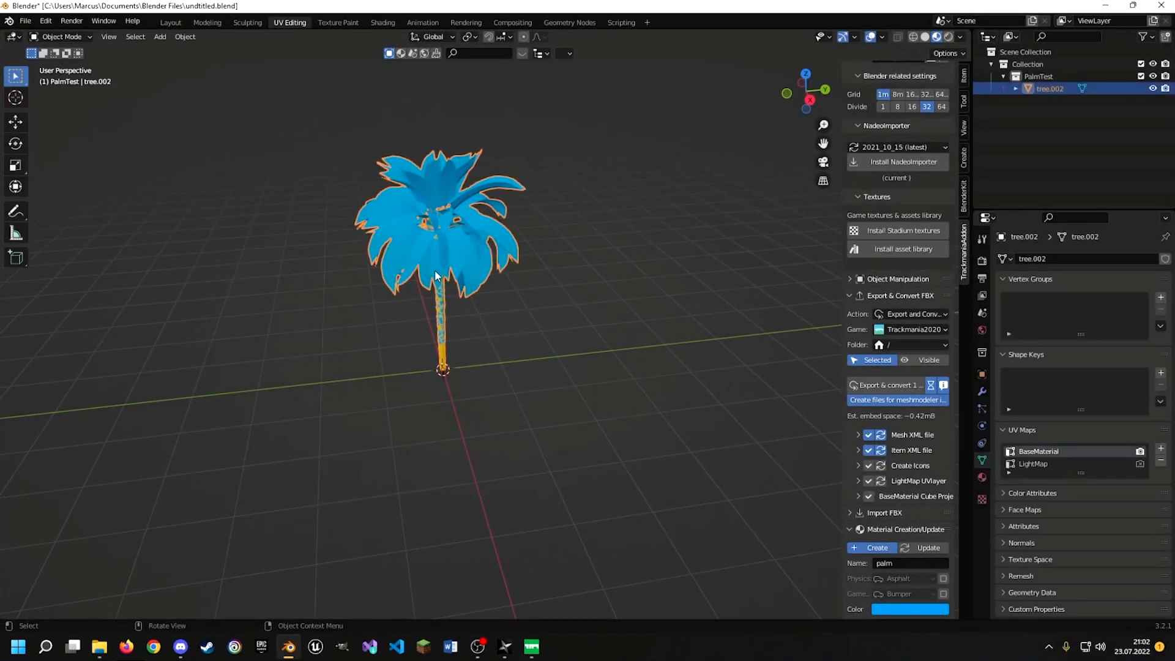
{"action": "left_click", "coordinate": [982, 477]}
{"action": "left_click", "coordinate": [1036, 287]}
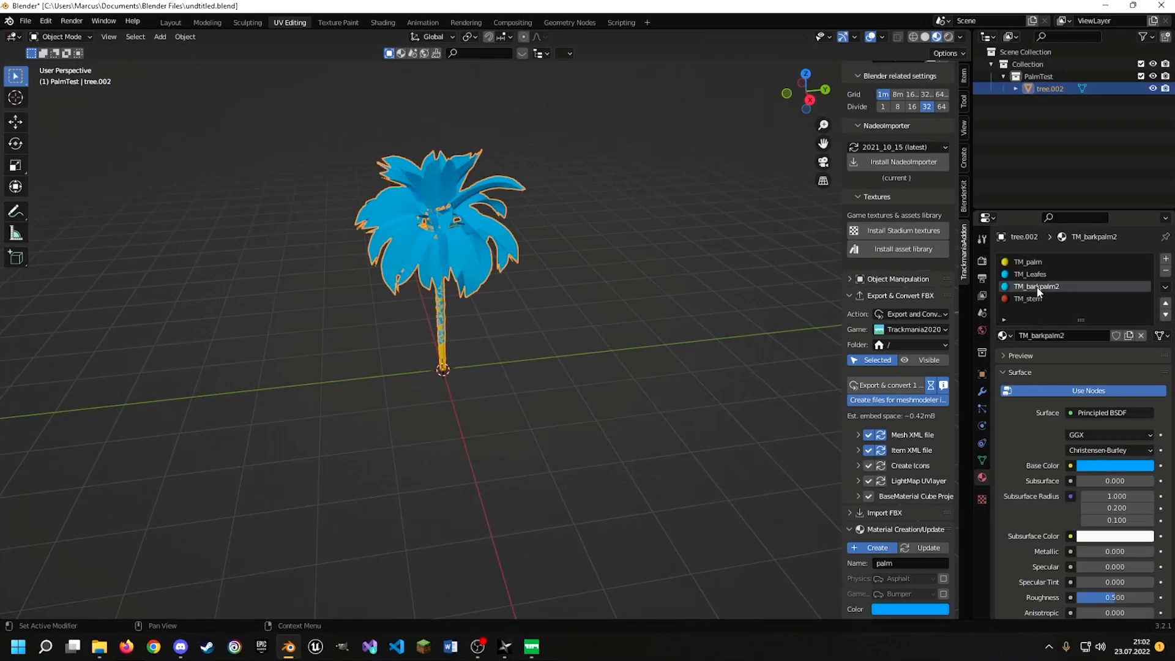
{"action": "scroll", "coordinate": [541, 277], "scroll_direction": "up", "scroll_amount": 6}
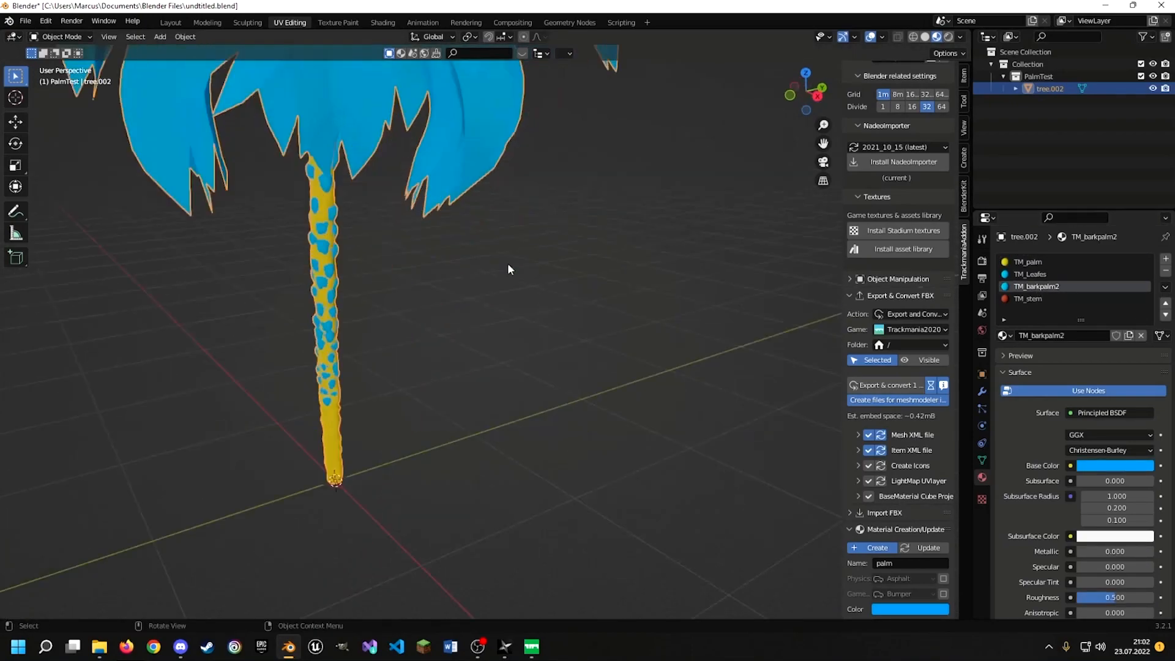
{"action": "middle_click_drag", "start_coordinate": [428, 263], "coordinate": [572, 284], "text": "shift"}
Try removing the TM_barkpalm2 and TM_Leafes material slots from the palm tree, undoing each removal
{"action": "left_click", "coordinate": [1165, 270]}
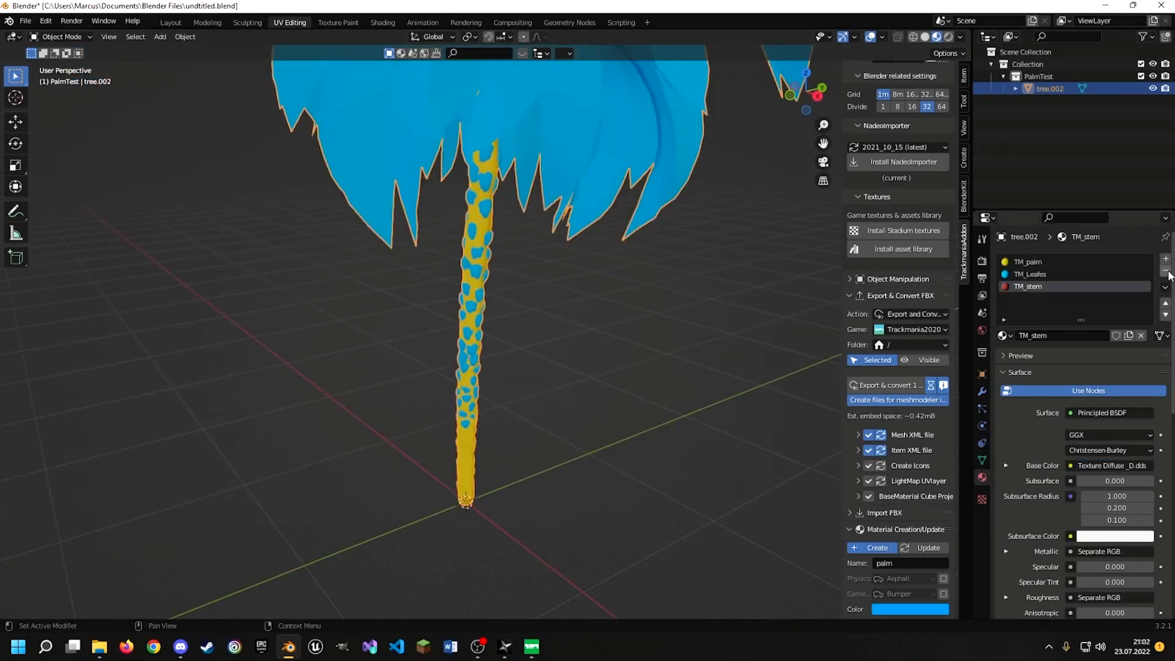
{"action": "scroll", "coordinate": [612, 245], "scroll_direction": "down", "scroll_amount": 6}
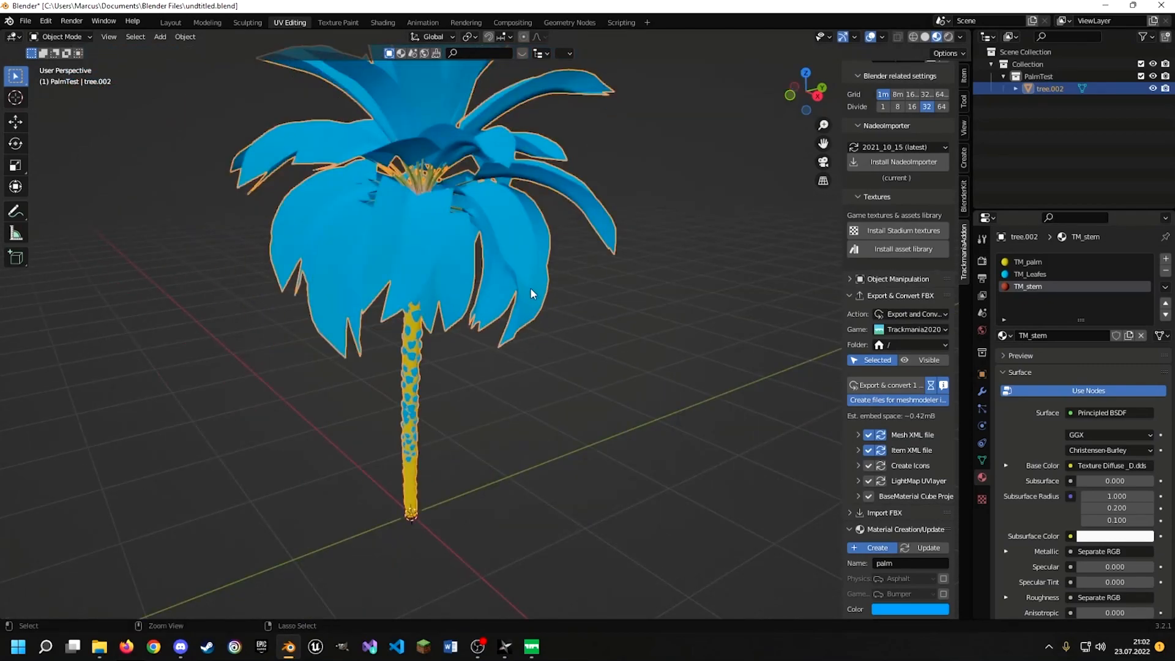
{"action": "key", "text": "ctrl+z"}
{"action": "left_click", "coordinate": [1043, 273]}
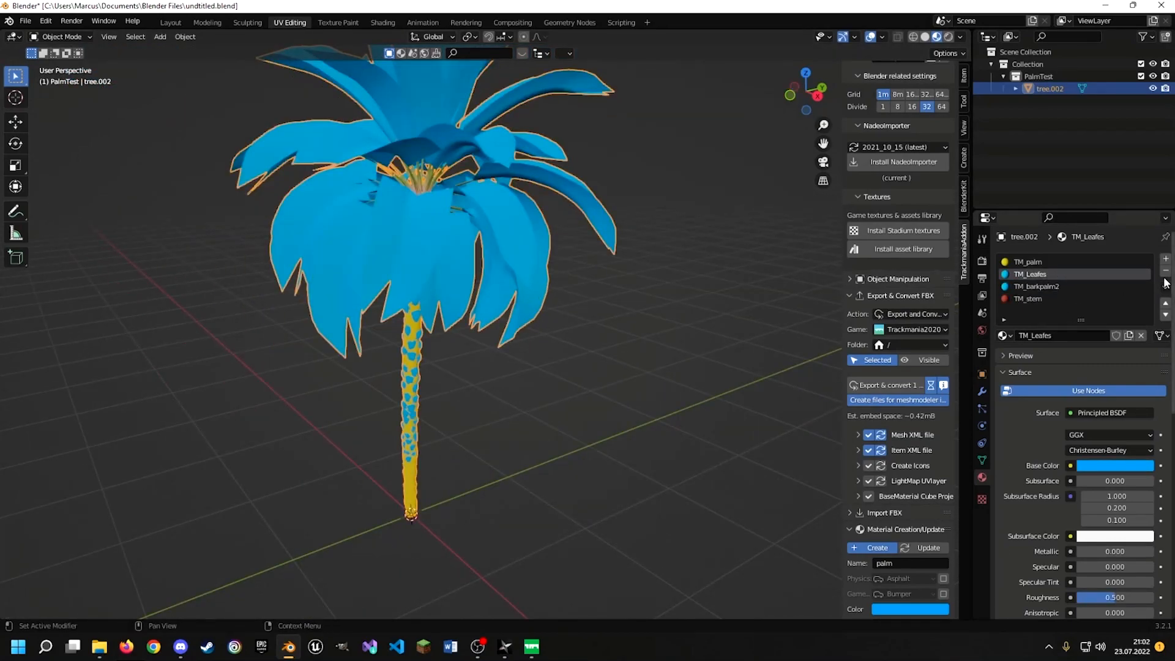
{"action": "left_click", "coordinate": [1165, 270]}
{"action": "key", "text": "ctrl+z"}
Reselect the TM_barkpalm2 material slot and examine the bark pieces on the trunk up close
{"action": "middle_click_drag", "start_coordinate": [635, 310], "coordinate": [549, 298]}
{"action": "scroll", "coordinate": [549, 299], "scroll_direction": "up", "scroll_amount": 4}
{"action": "left_click", "coordinate": [1052, 287]}
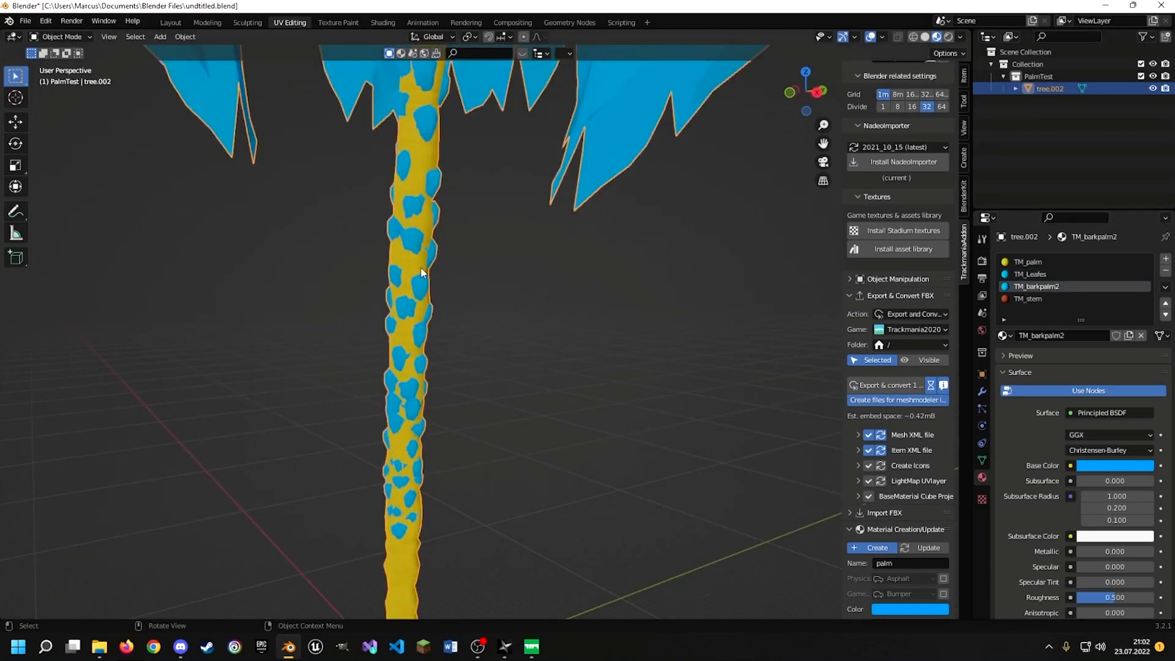
{"action": "scroll", "coordinate": [477, 178], "scroll_direction": "up", "scroll_amount": 4}
{"action": "left_click_drag", "start_coordinate": [0, 229], "coordinate": [652, 157]}
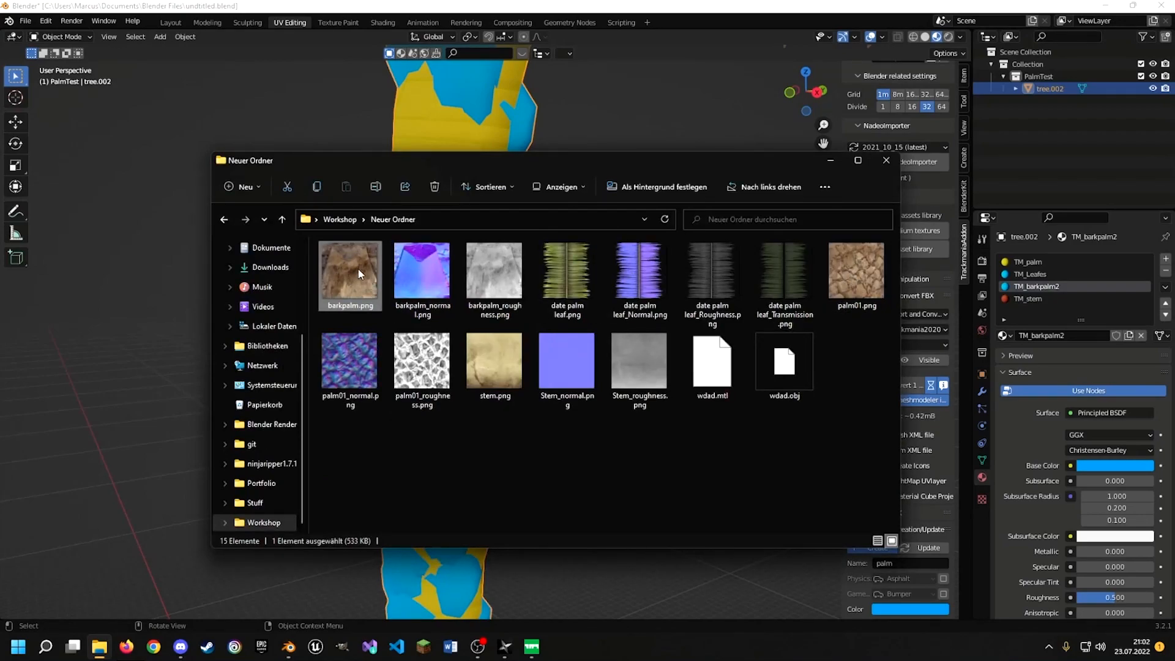
{"action": "left_click_drag", "start_coordinate": [494, 160], "coordinate": [567, 128]}
{"action": "right_click", "coordinate": [460, 248]}
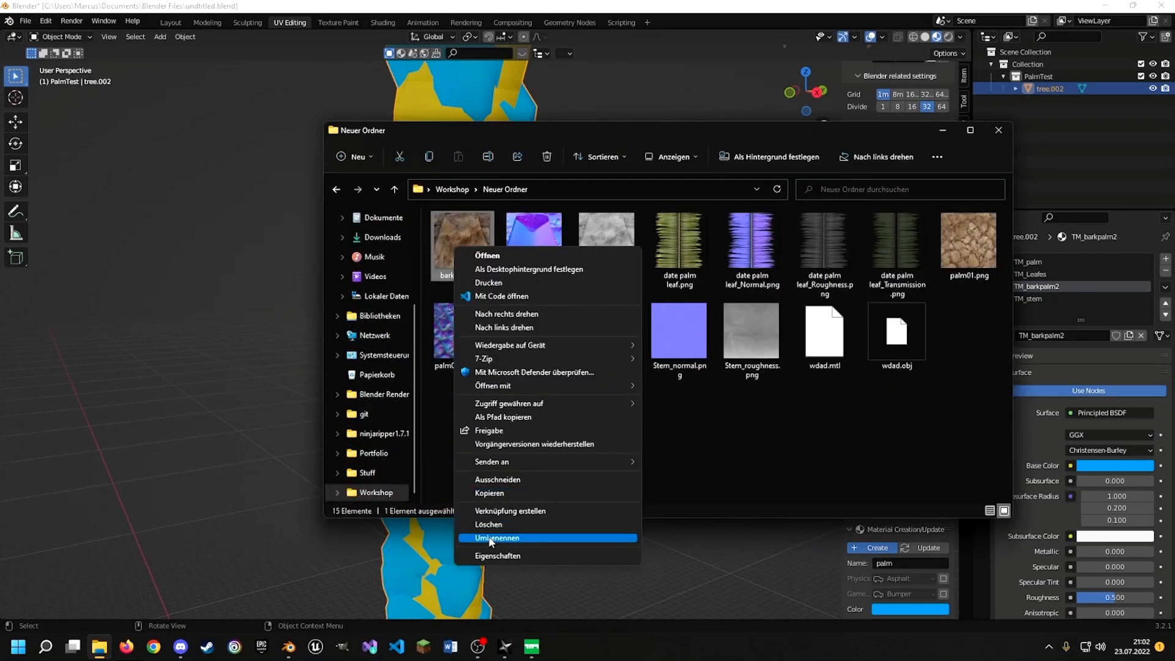
{"action": "key", "text": "Escape"}
{"action": "left_click_drag", "start_coordinate": [762, 129], "coordinate": [478, 119]}
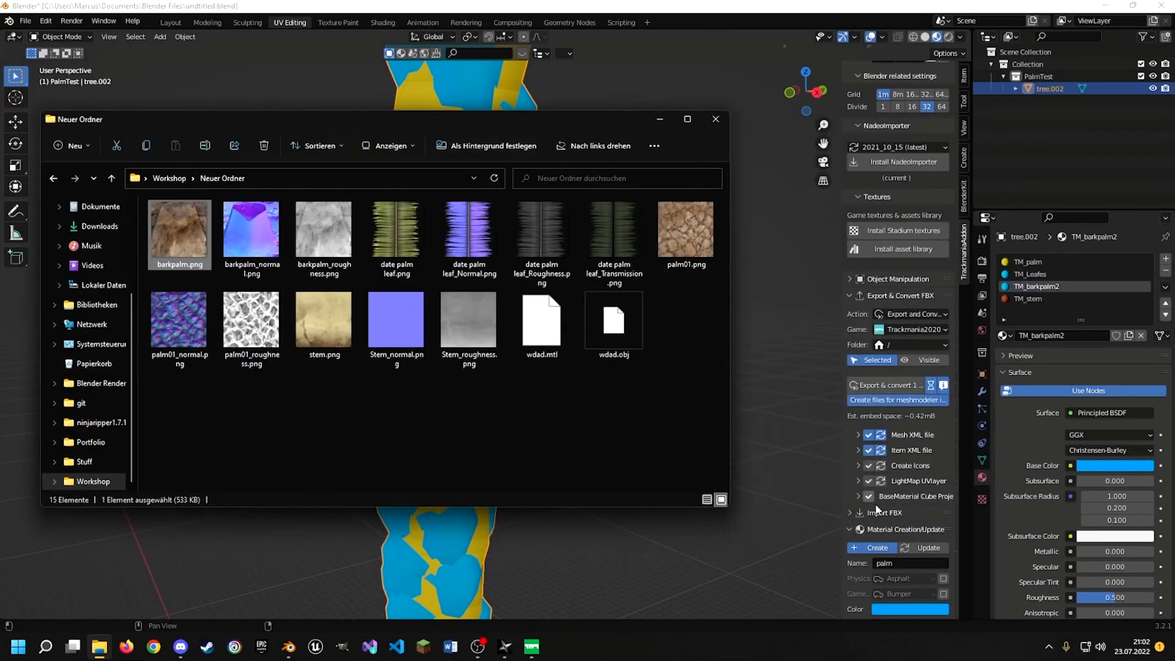
Set the Trackmania addon's material tool to update mode and load TM_barkpalm2 to check its link name
{"action": "scroll", "coordinate": [877, 509], "scroll_direction": "down", "scroll_amount": 4}
{"action": "left_click", "coordinate": [916, 450]}
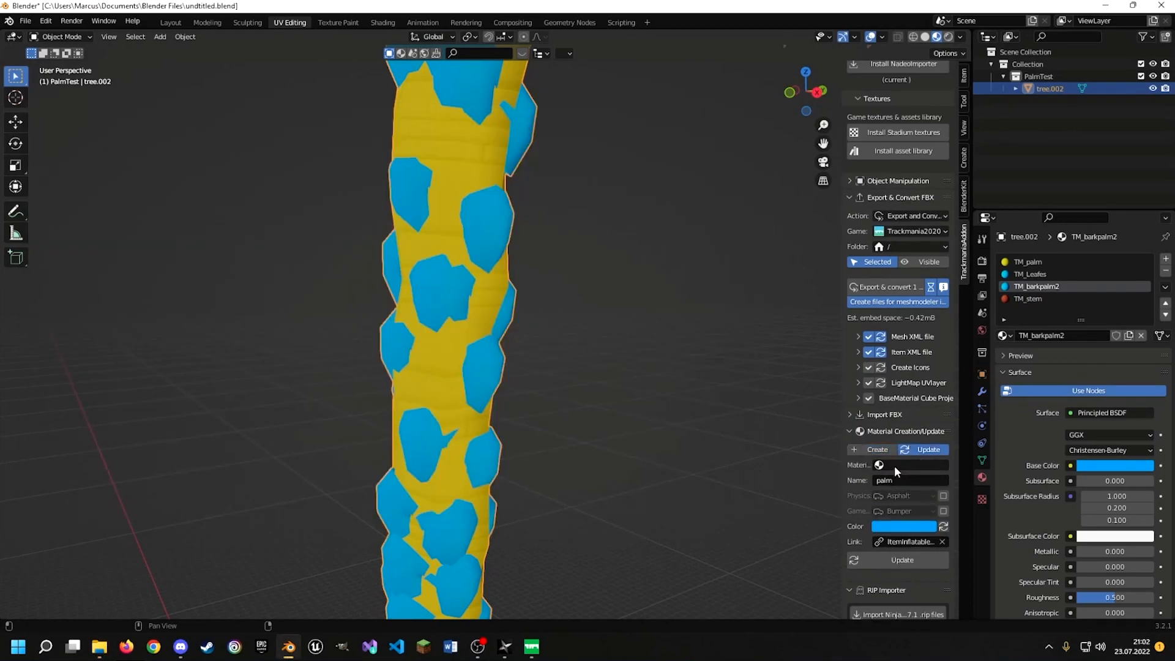
{"action": "left_click", "coordinate": [894, 465]}
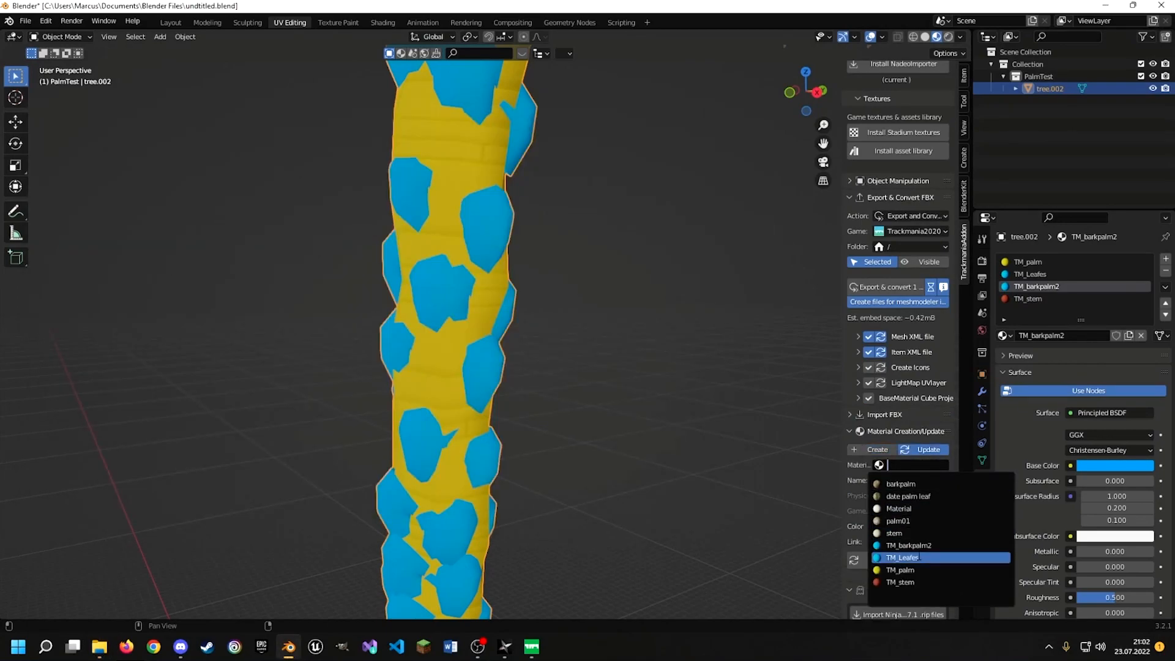
{"action": "left_click", "coordinate": [917, 546]}
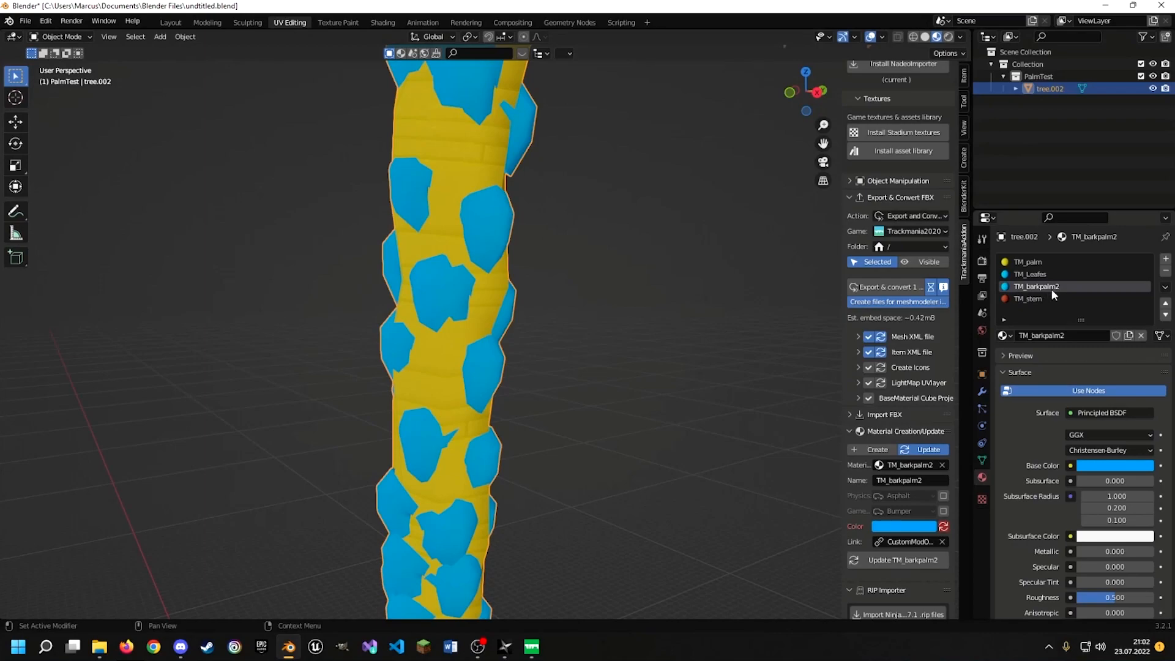
Rename barkpalm.png in the Neuer Ordner folder as CustomModOpaque_D.png
{"action": "left_click", "coordinate": [99, 646]}
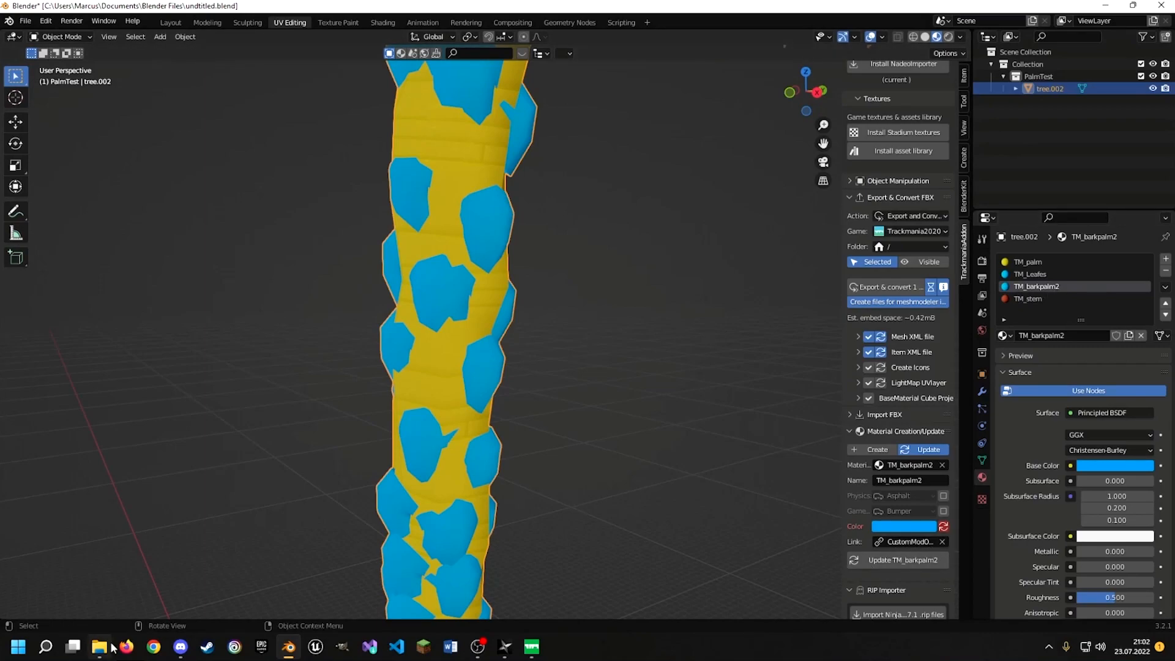
{"action": "left_click", "coordinate": [181, 251]}
{"action": "right_click", "coordinate": [181, 252]}
{"action": "left_click", "coordinate": [234, 545]}
{"action": "type", "text": "CustomMod"}
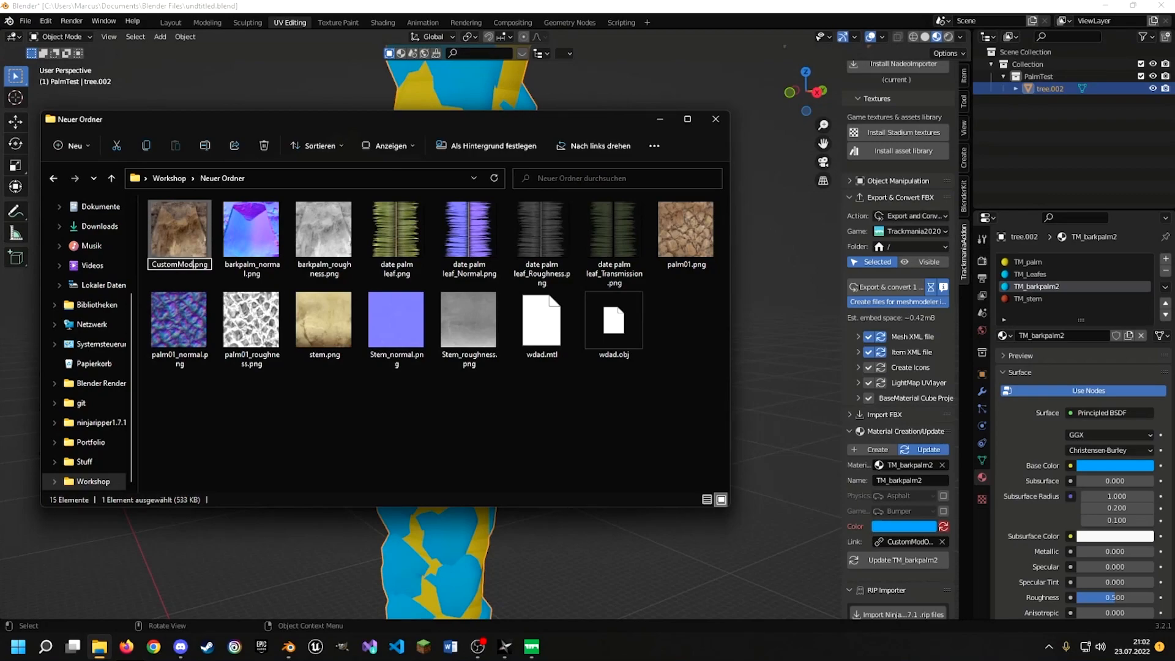
{"action": "type", "text": "Opaque"}
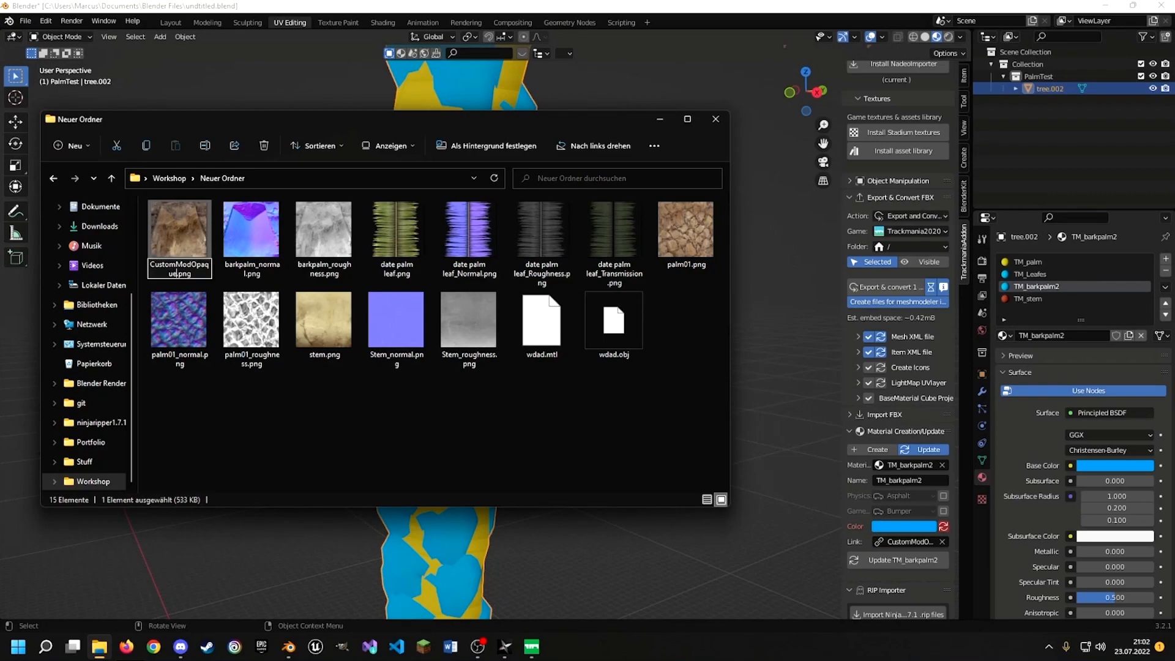
{"action": "type", "text": "_D"}
{"action": "key", "text": "Return"}
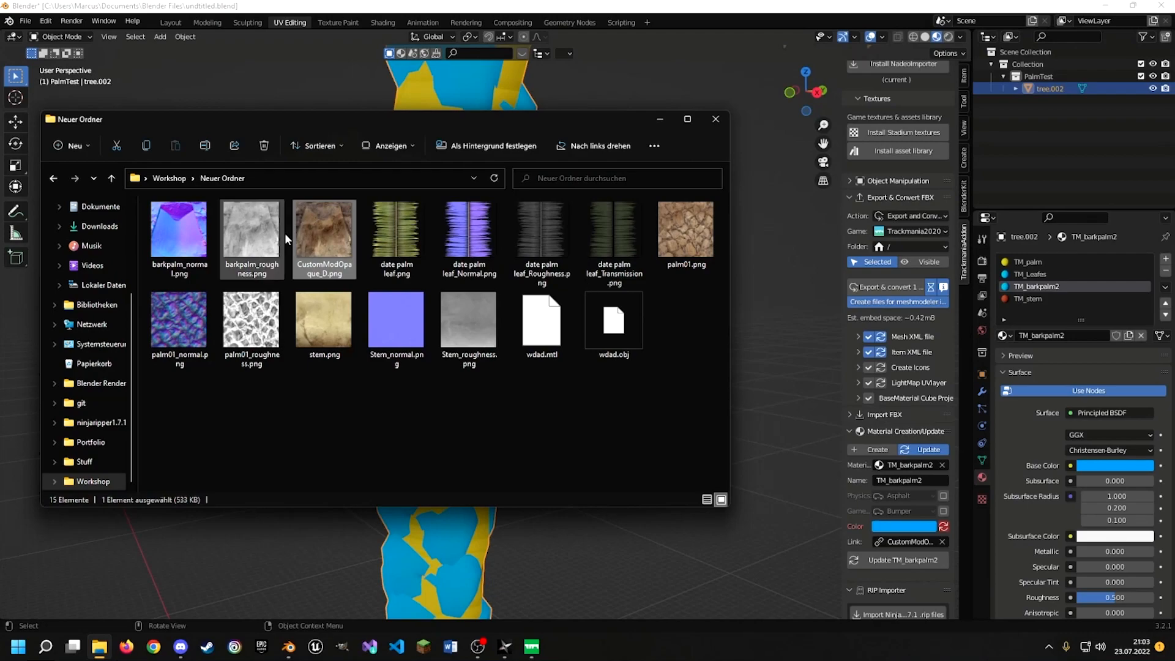
Create a subfolder named Neuer Ordner beside the textures and move CustomModOpaque_D.png into it
{"action": "right_click", "coordinate": [315, 387]}
{"action": "mouse_move", "coordinate": [351, 576]}
{"action": "left_click", "coordinate": [551, 451]}
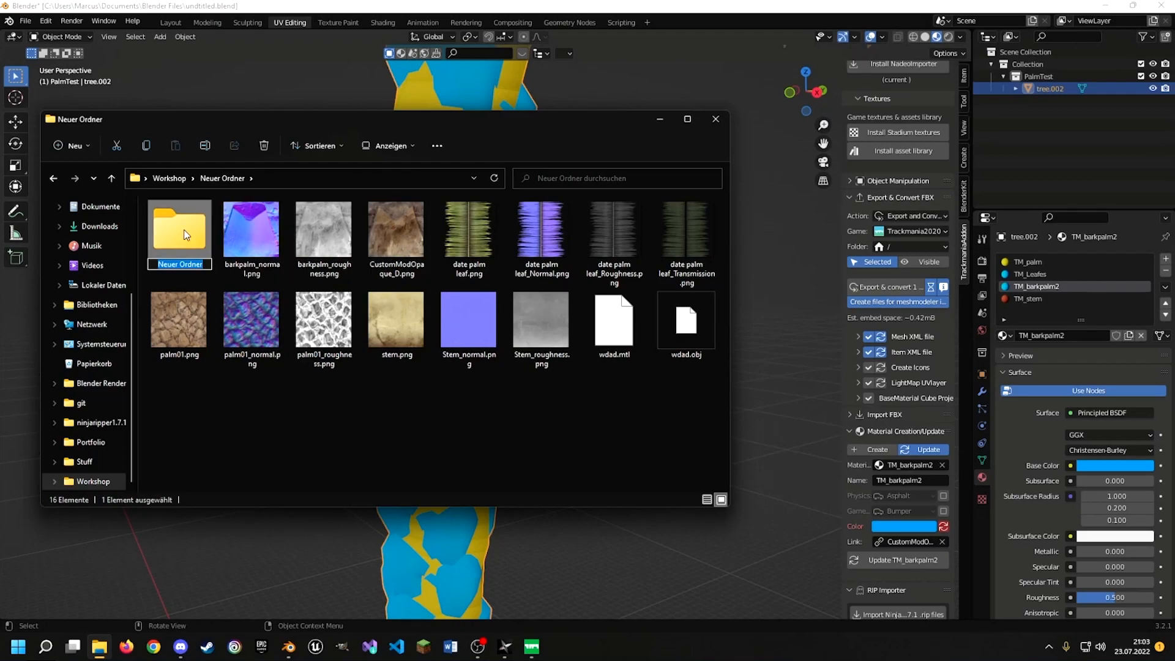
{"action": "left_click", "coordinate": [281, 443]}
{"action": "left_click_drag", "start_coordinate": [388, 226], "coordinate": [163, 233]}
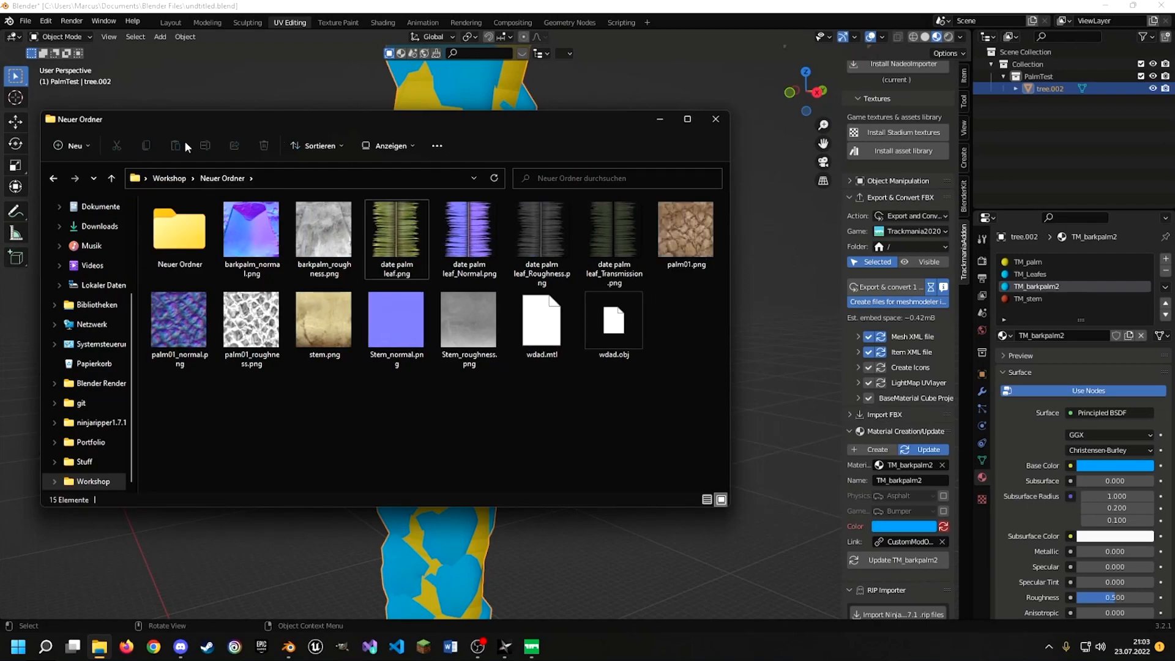
Go to the Dokumente folder, launch the tm3-mod-exporter shortcut and move the exporter window clear of the file list
{"action": "left_click", "coordinate": [167, 178]}
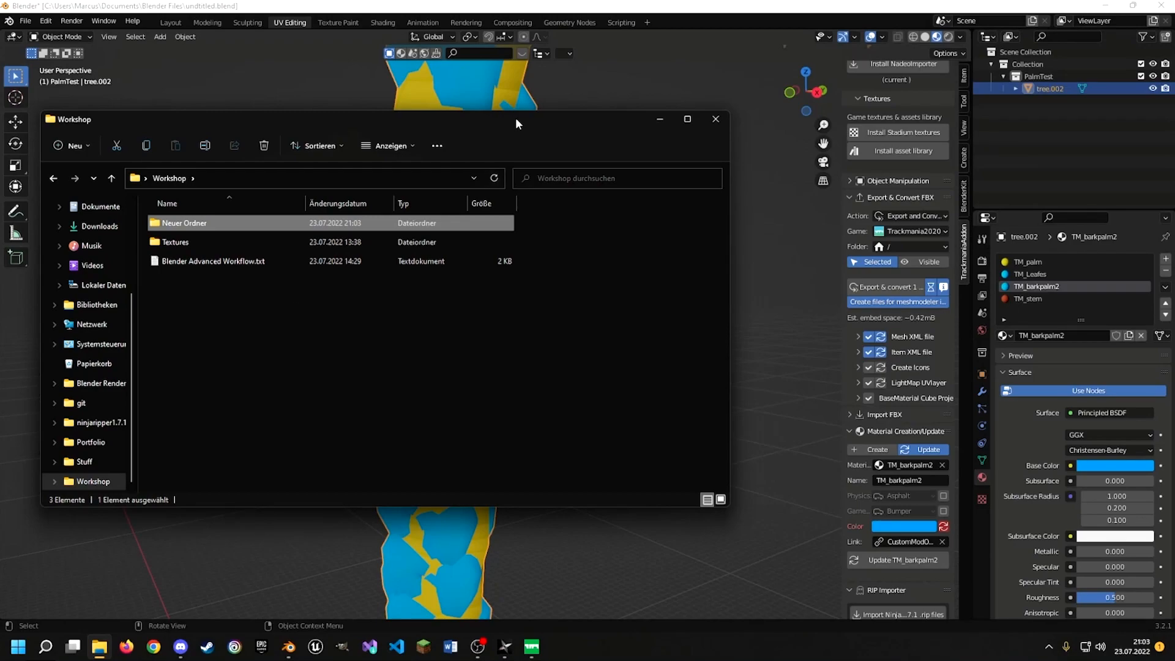
{"action": "left_click", "coordinate": [164, 177]}
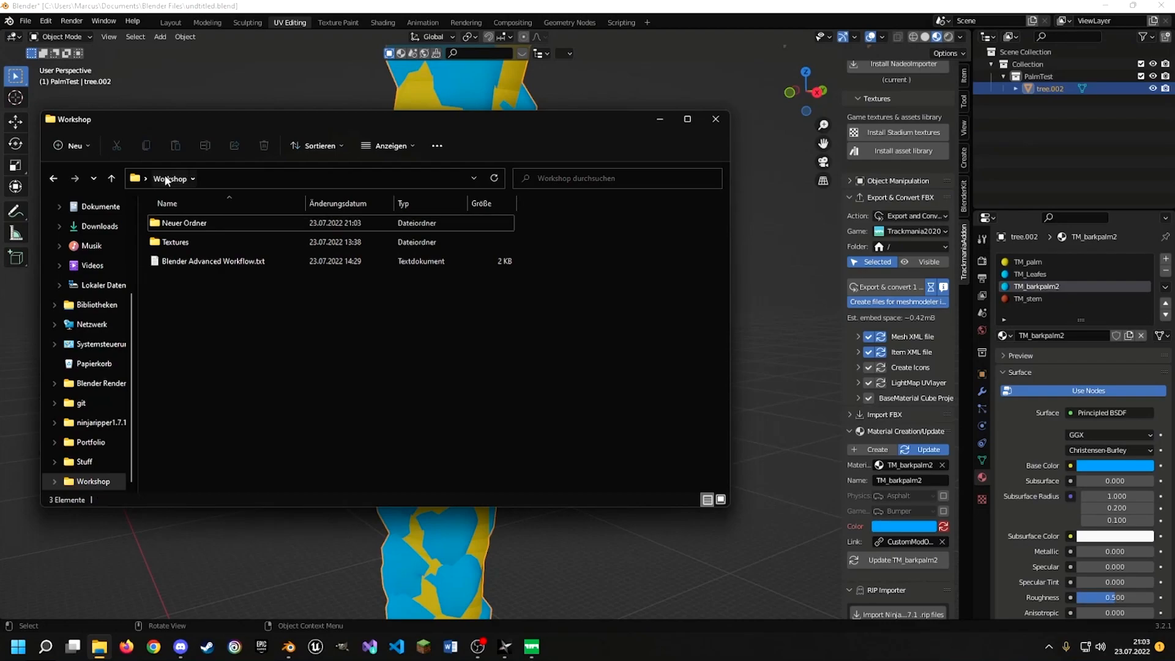
{"action": "left_click", "coordinate": [96, 208]}
{"action": "scroll", "coordinate": [323, 363], "scroll_direction": "down", "scroll_amount": 2}
{"action": "double_click", "coordinate": [176, 447]}
{"action": "left_click_drag", "start_coordinate": [214, 110], "coordinate": [618, 111]}
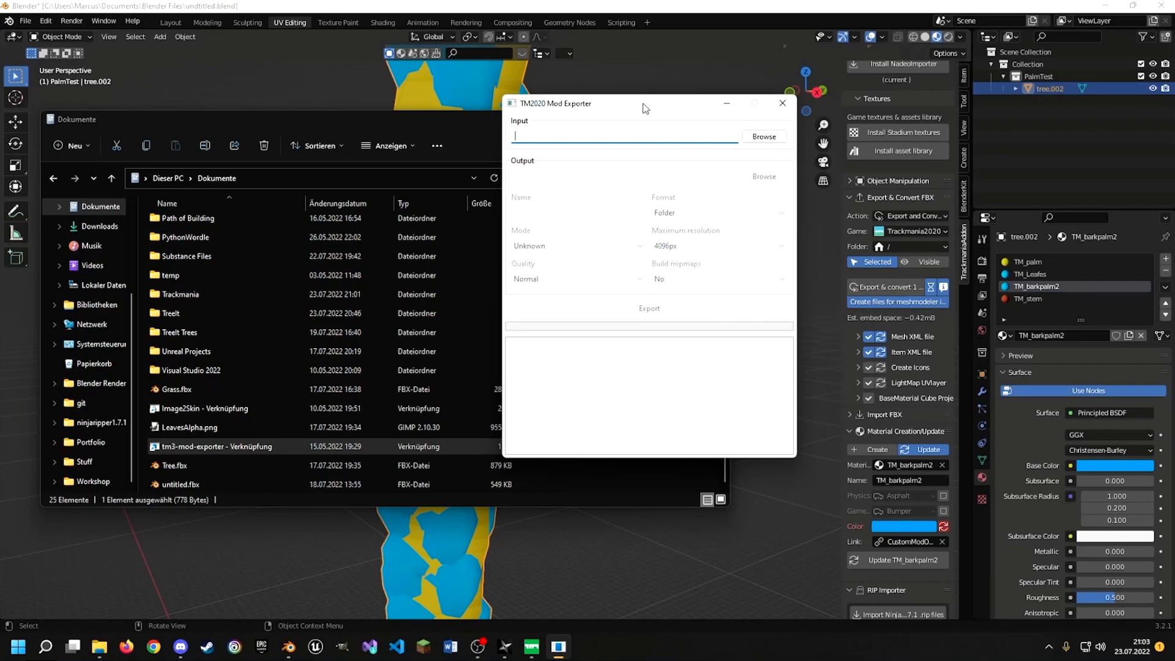
{"action": "left_click", "coordinate": [777, 137]}
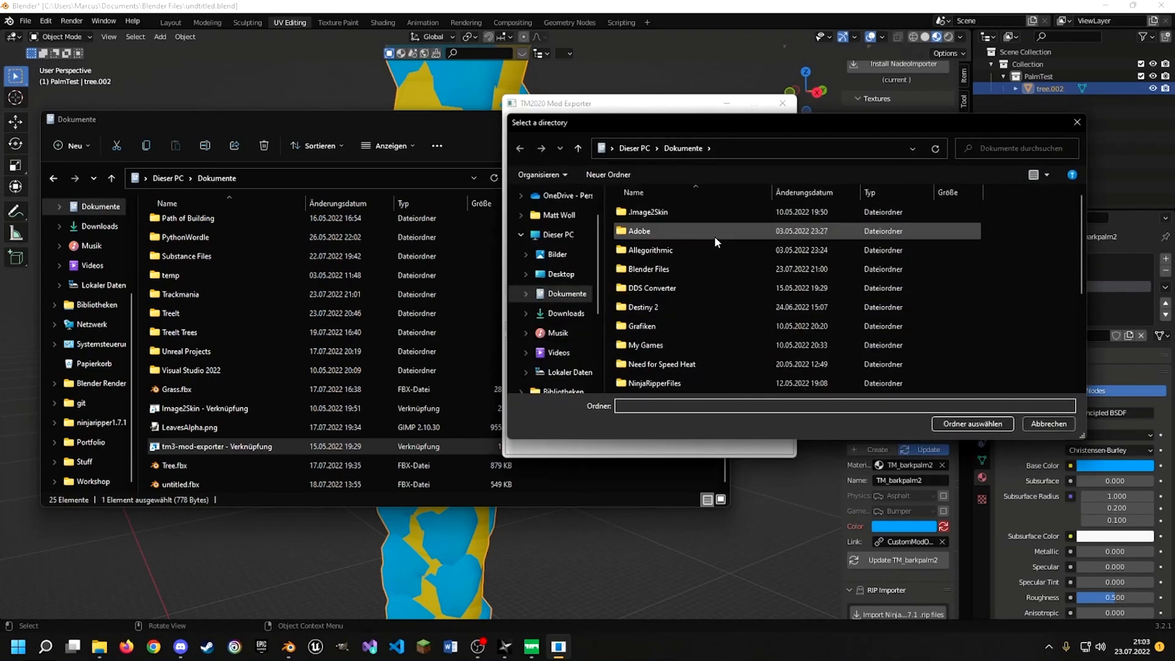
{"action": "scroll", "coordinate": [687, 287], "scroll_direction": "down", "scroll_amount": 3}
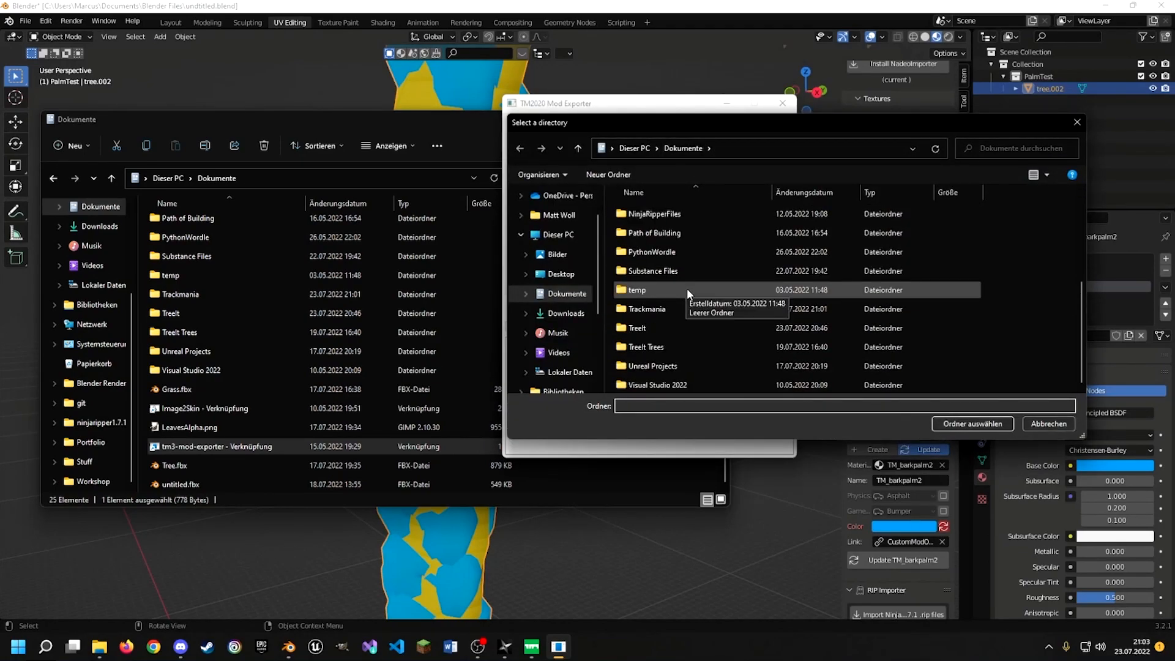
{"action": "double_click", "coordinate": [652, 328]}
{"action": "double_click", "coordinate": [655, 208]}
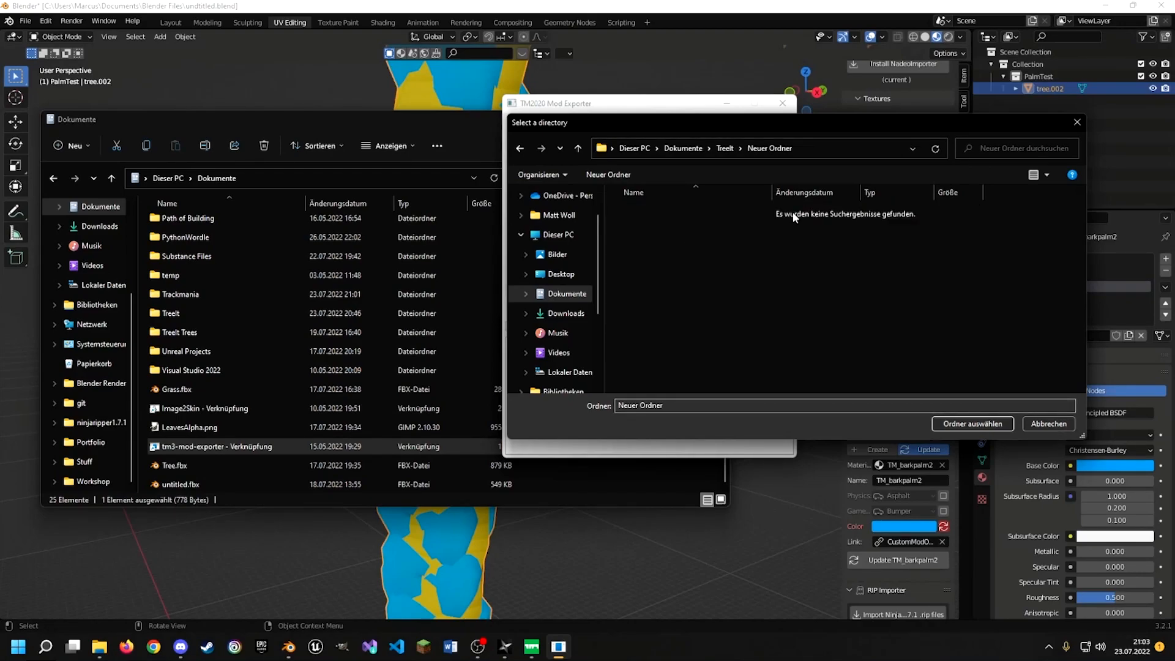
{"action": "left_click", "coordinate": [1048, 424]}
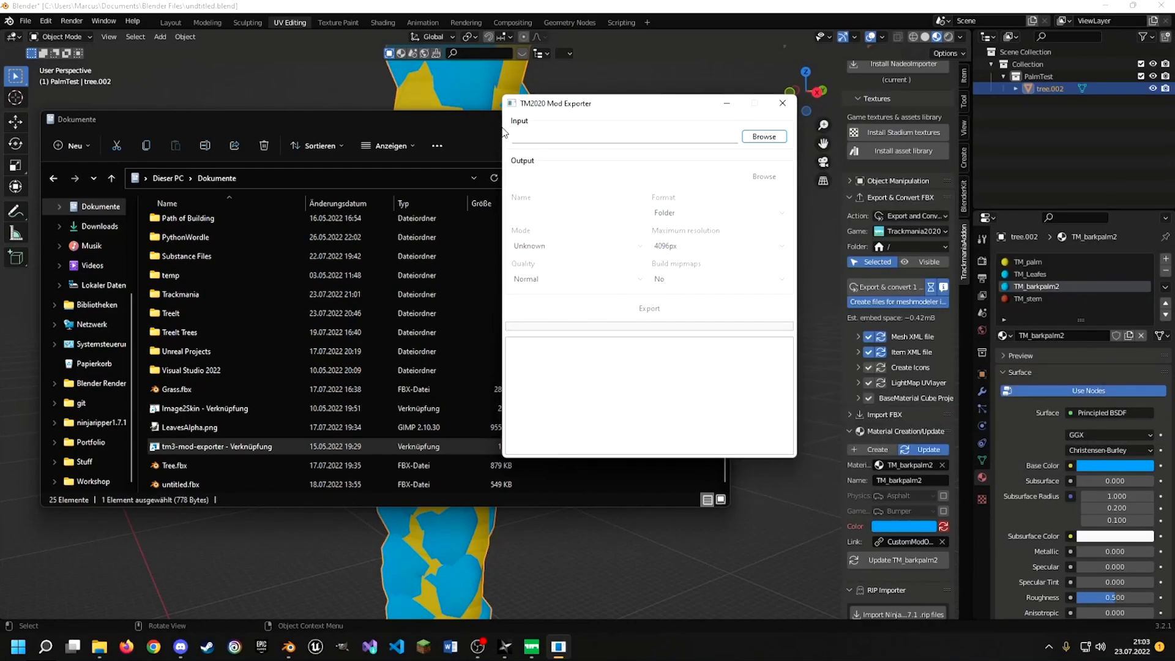
Open the Neuer Ordner folder inside Workshop in the file explorer and move its window out of the way
{"action": "left_click_drag", "start_coordinate": [335, 125], "coordinate": [366, 101]}
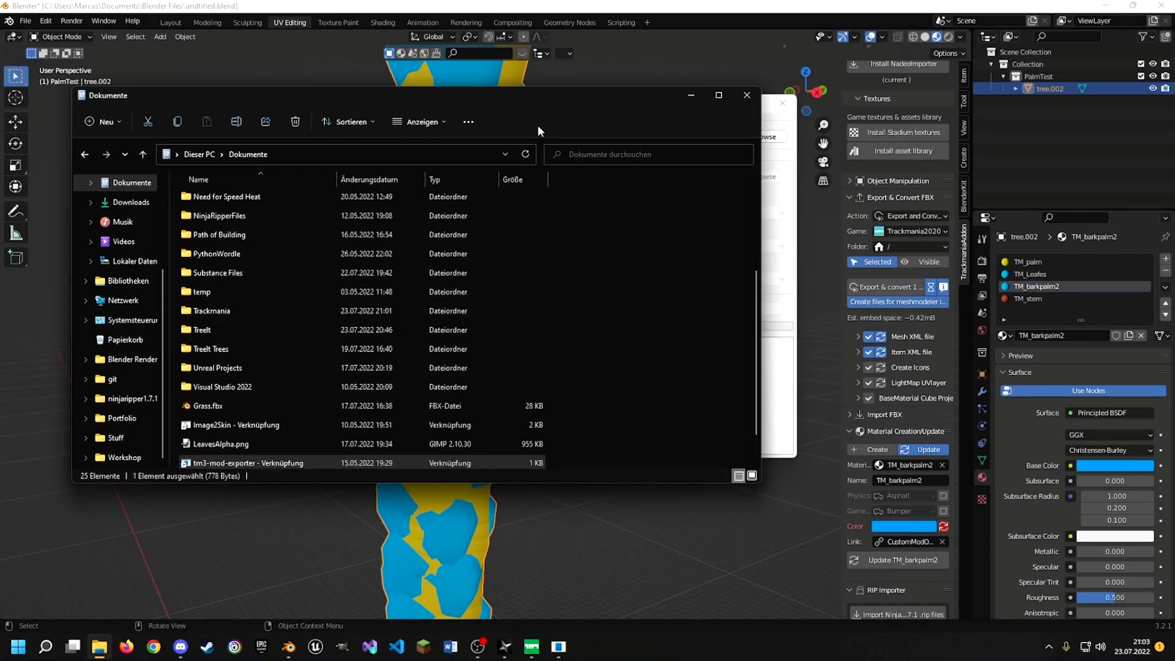
{"action": "left_click_drag", "start_coordinate": [561, 98], "coordinate": [552, 138]}
{"action": "scroll", "coordinate": [398, 263], "scroll_direction": "up", "scroll_amount": 3}
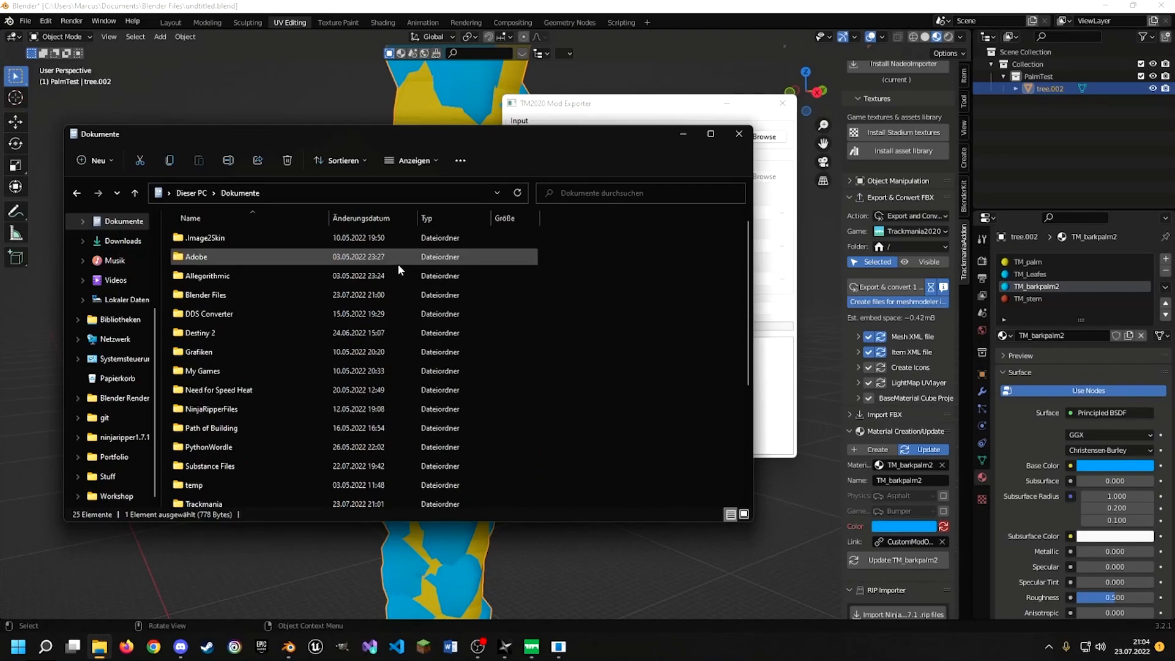
{"action": "scroll", "coordinate": [398, 263], "scroll_direction": "down", "scroll_amount": 3}
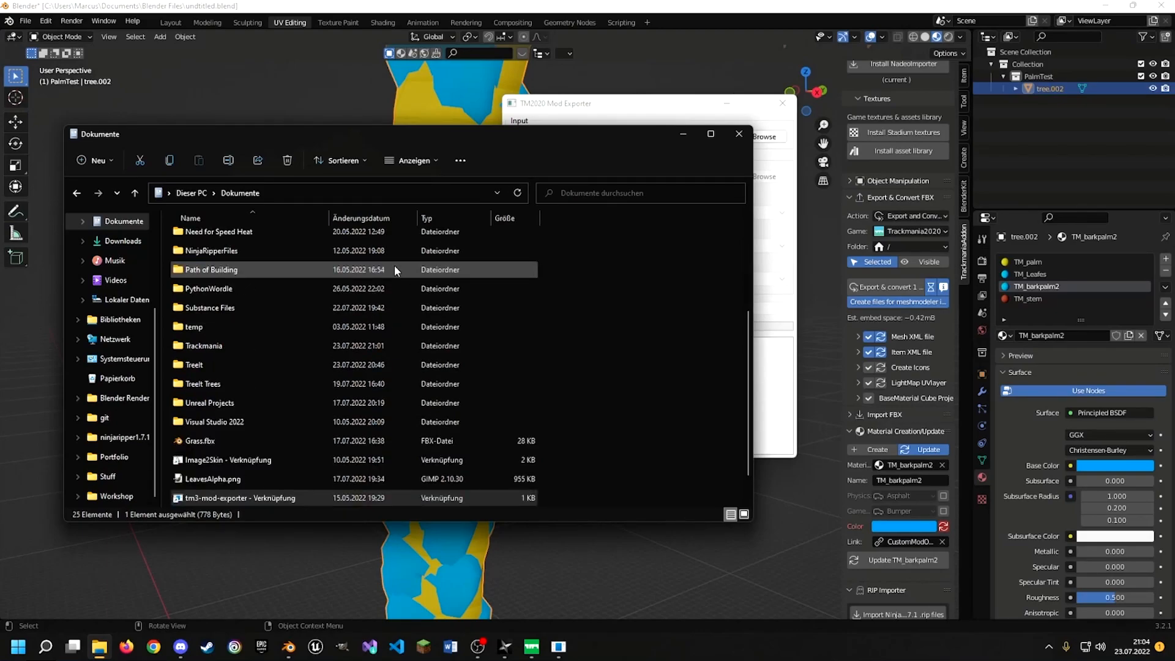
{"action": "scroll", "coordinate": [204, 389], "scroll_direction": "up", "scroll_amount": 3}
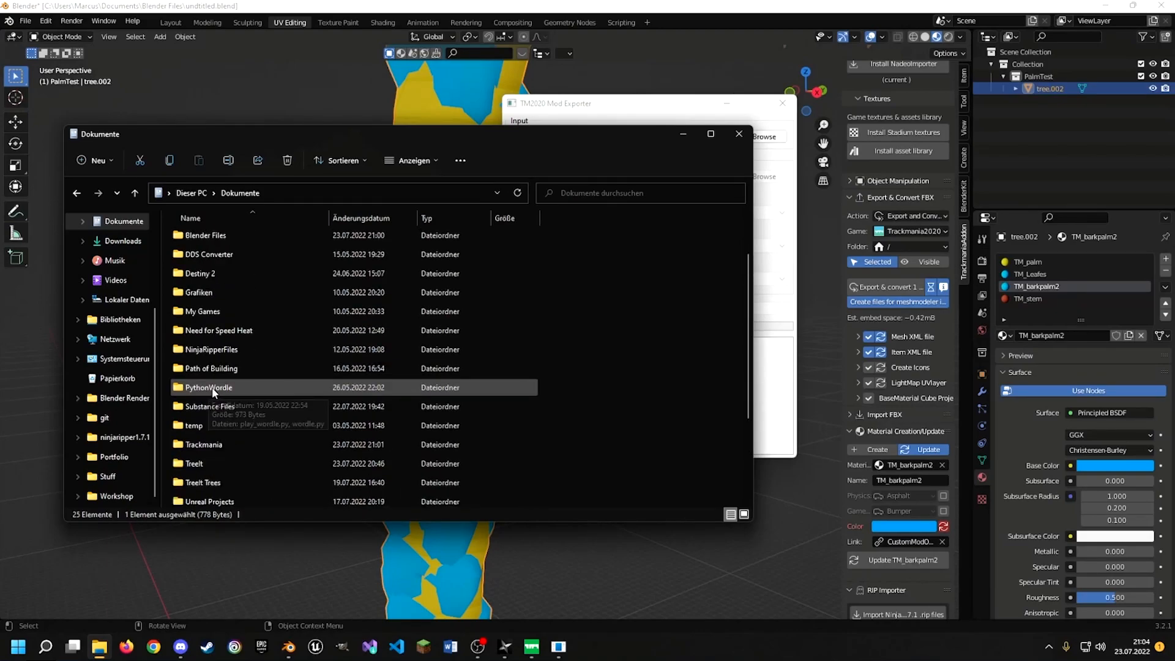
{"action": "scroll", "coordinate": [212, 387], "scroll_direction": "down", "scroll_amount": 3}
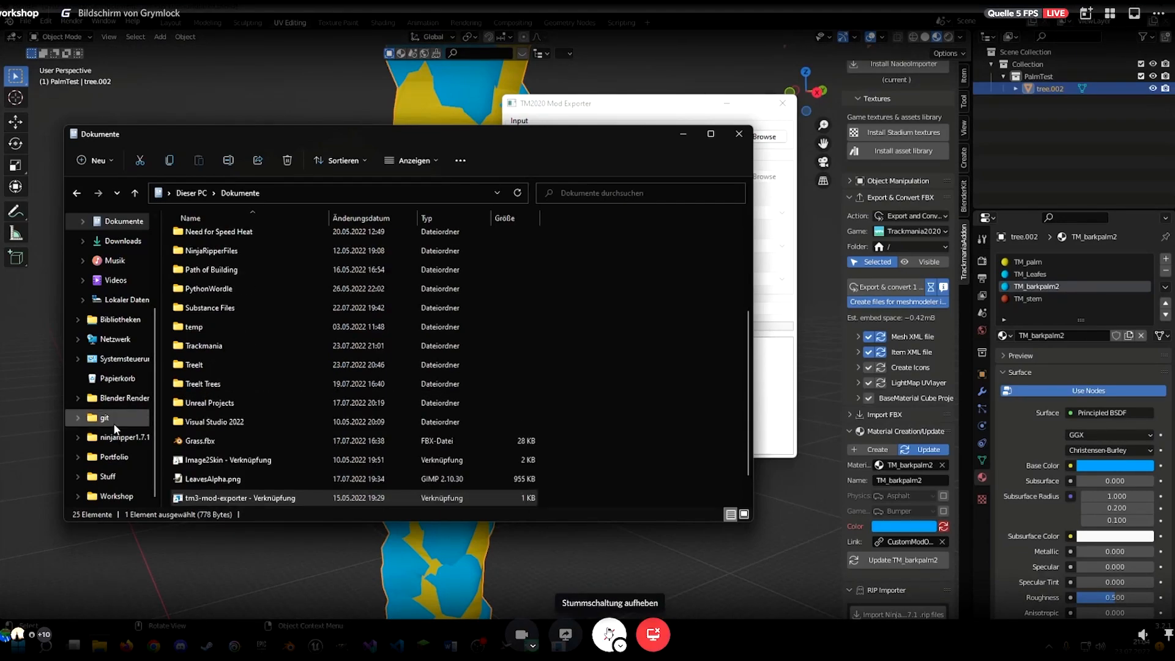
{"action": "left_click", "coordinate": [113, 498]}
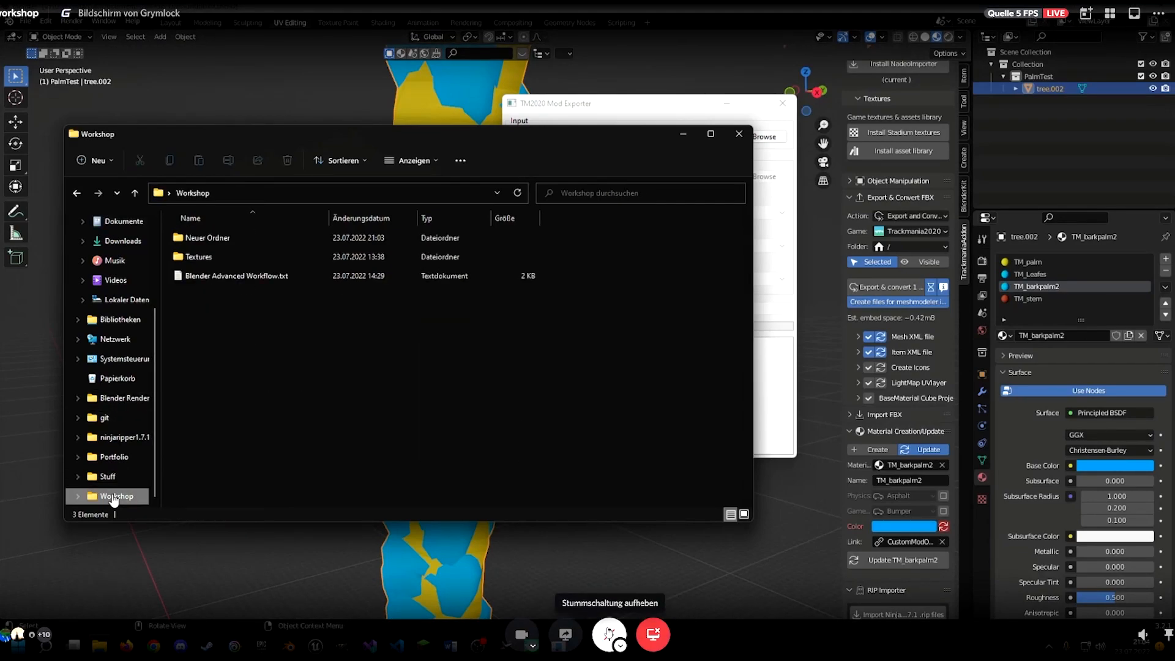
{"action": "double_click", "coordinate": [216, 242]}
{"action": "left_click_drag", "start_coordinate": [395, 131], "coordinate": [0, 214]}
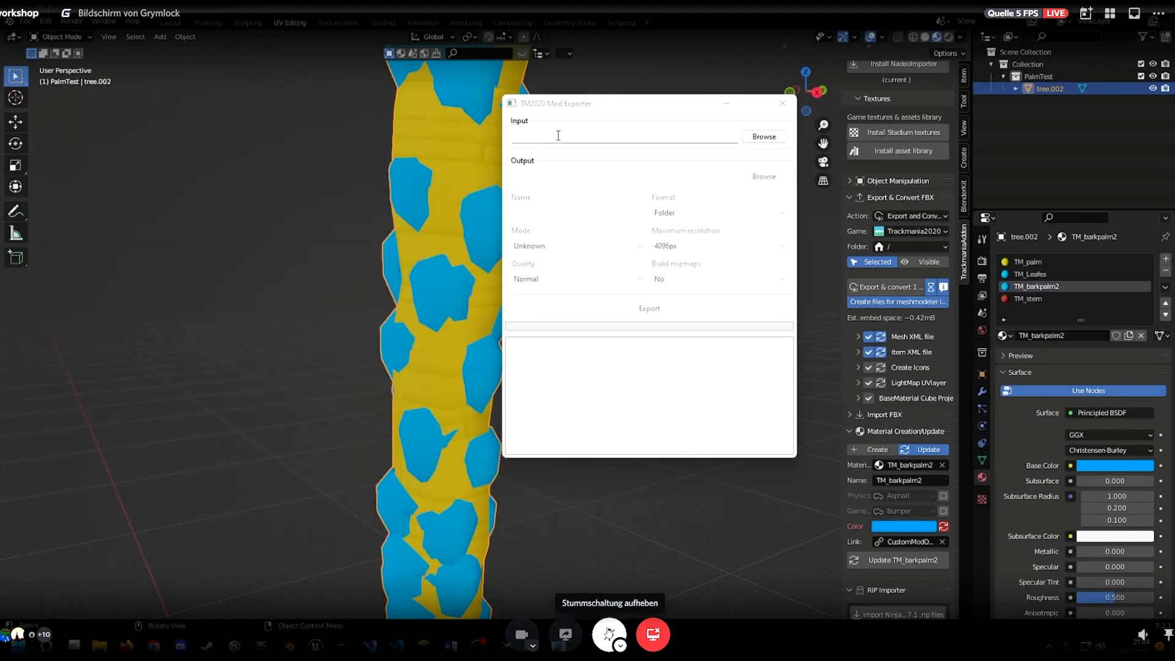
Set the exporter's input directory to the nested Neuer Ordner folder inside Desktop > Workshop > Neuer Ordner
{"action": "left_click_drag", "start_coordinate": [564, 109], "coordinate": [578, 134]}
{"action": "left_click", "coordinate": [751, 147]}
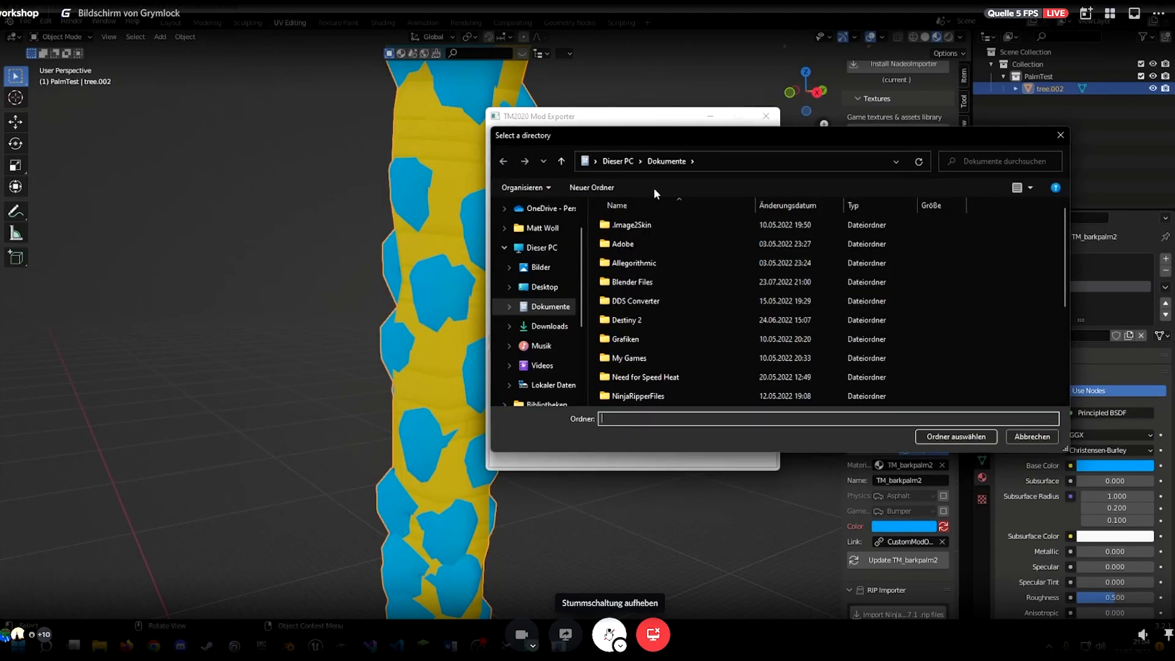
{"action": "left_click", "coordinate": [618, 161]}
{"action": "double_click", "coordinate": [642, 233]}
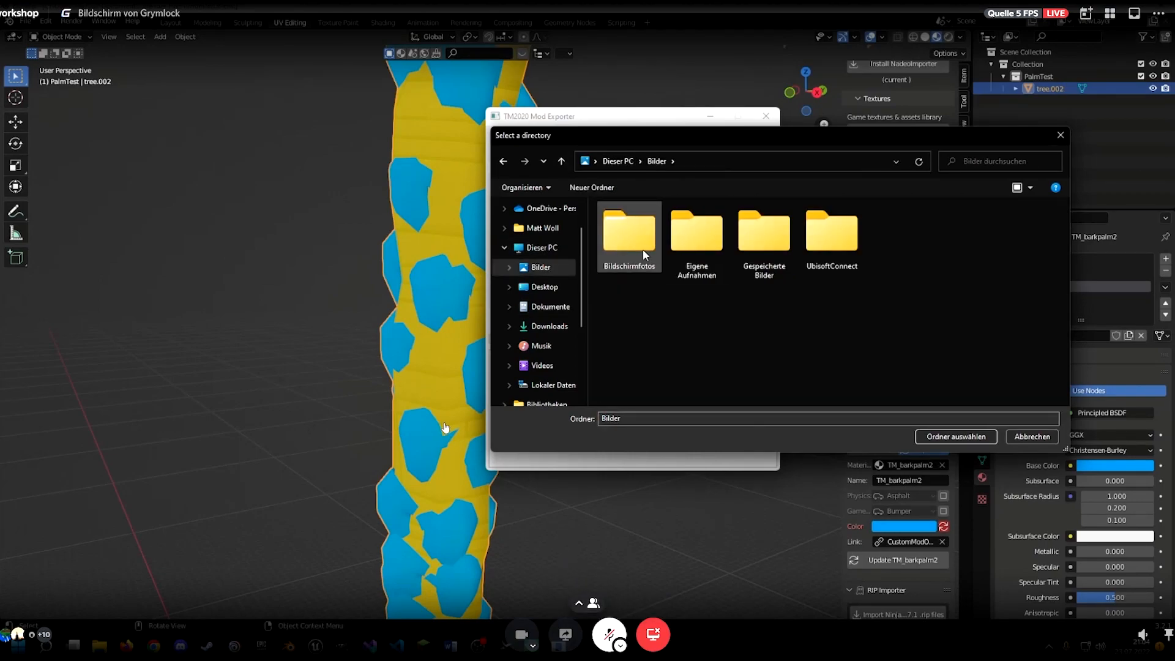
{"action": "left_click", "coordinate": [618, 161]}
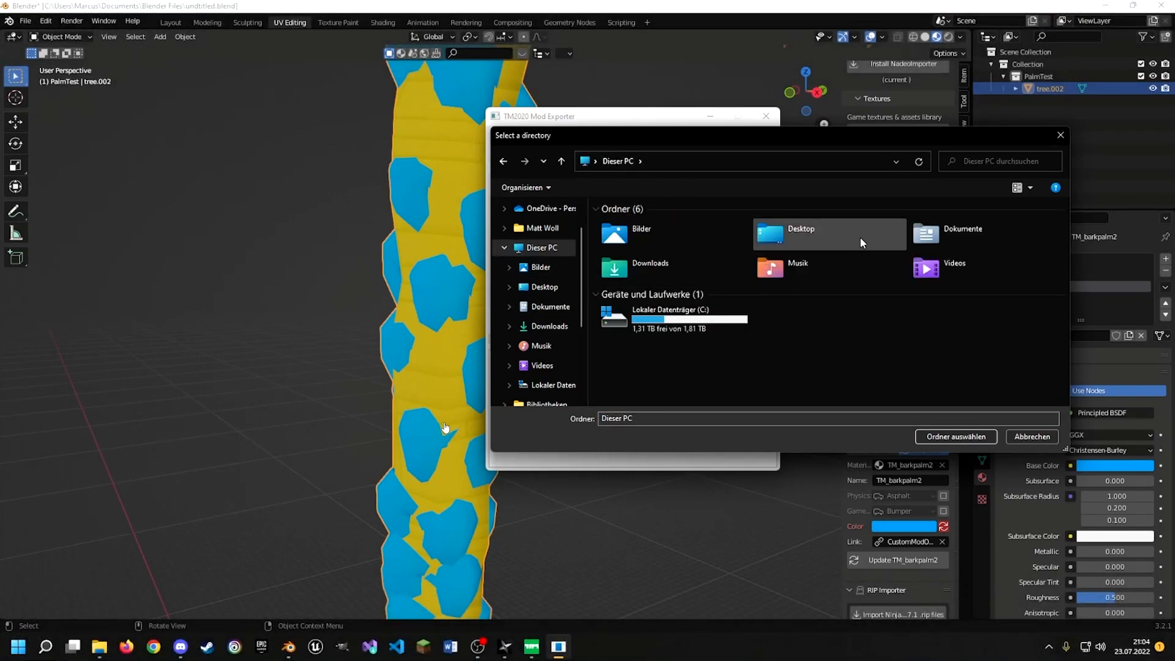
{"action": "double_click", "coordinate": [858, 243]}
{"action": "double_click", "coordinate": [628, 319]}
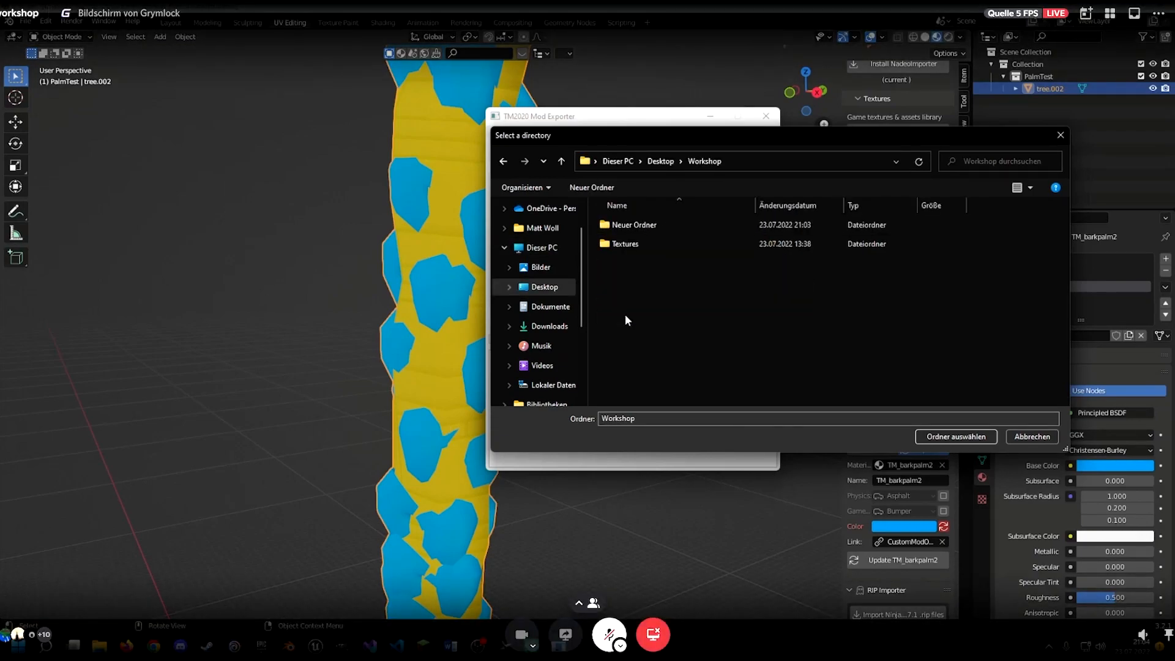
{"action": "double_click", "coordinate": [630, 225]}
{"action": "double_click", "coordinate": [630, 228]}
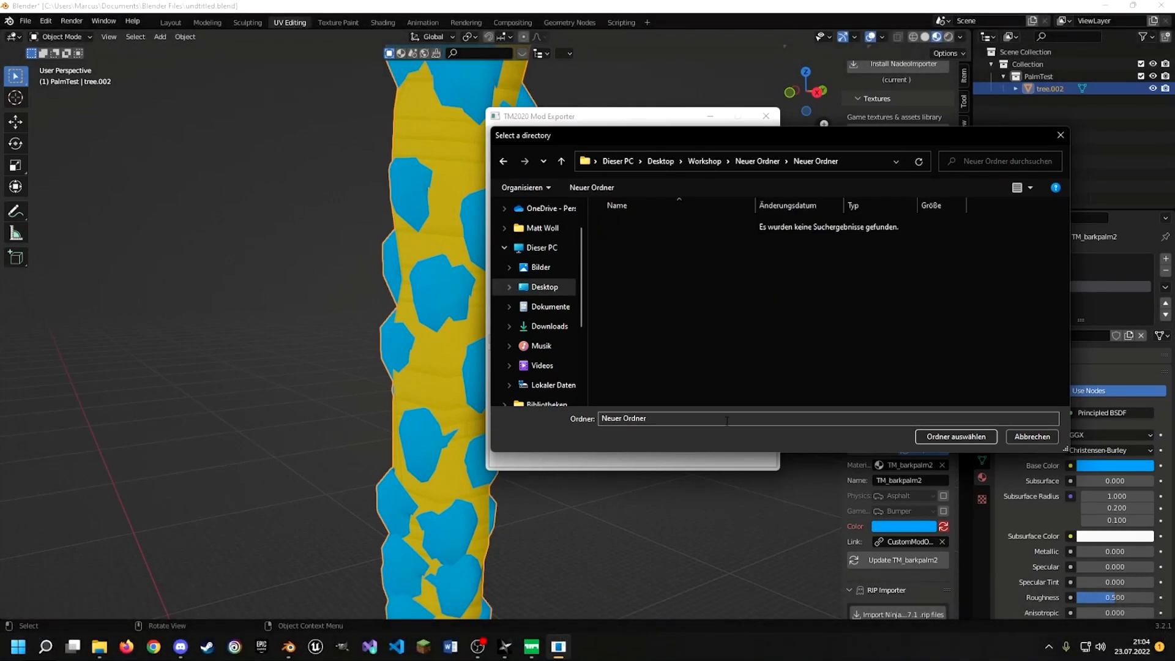
{"action": "left_click", "coordinate": [956, 436]}
Check the contents of the nested Neuer Ordner folder in the file explorer and move its window clear of the exporter
{"action": "left_click", "coordinate": [99, 646]}
{"action": "double_click", "coordinate": [294, 315]}
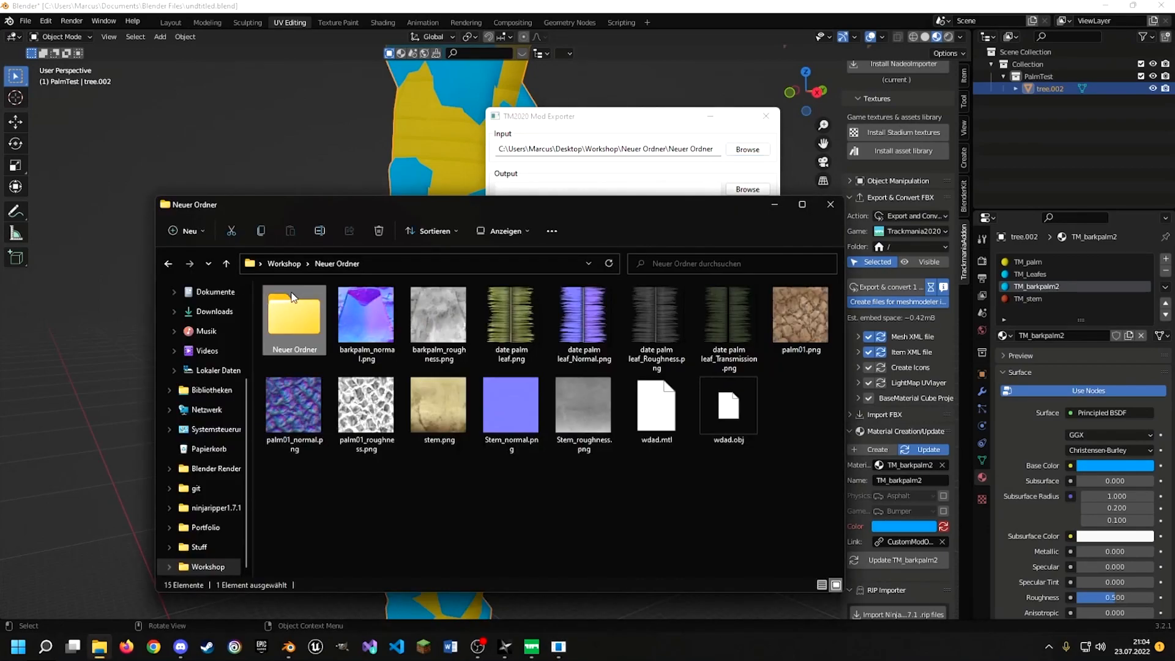
{"action": "left_click_drag", "start_coordinate": [465, 205], "coordinate": [0, 204]}
Set the export mode to Map mod and name the mod ModWork
{"action": "left_click", "coordinate": [741, 191]}
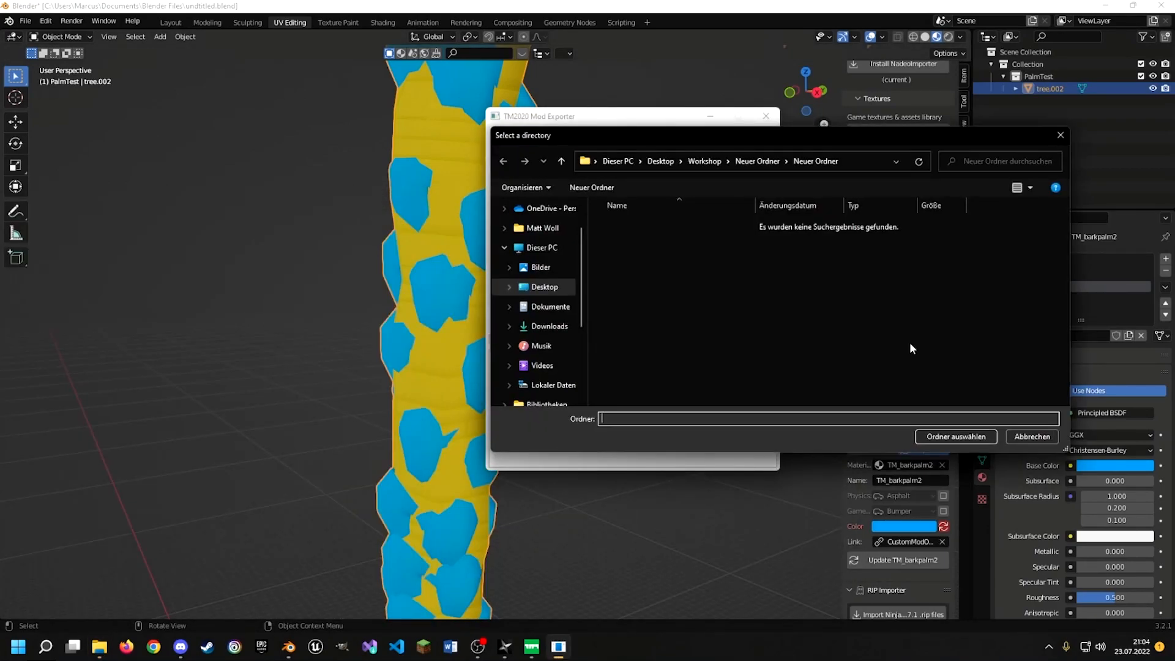
{"action": "left_click", "coordinate": [1031, 436]}
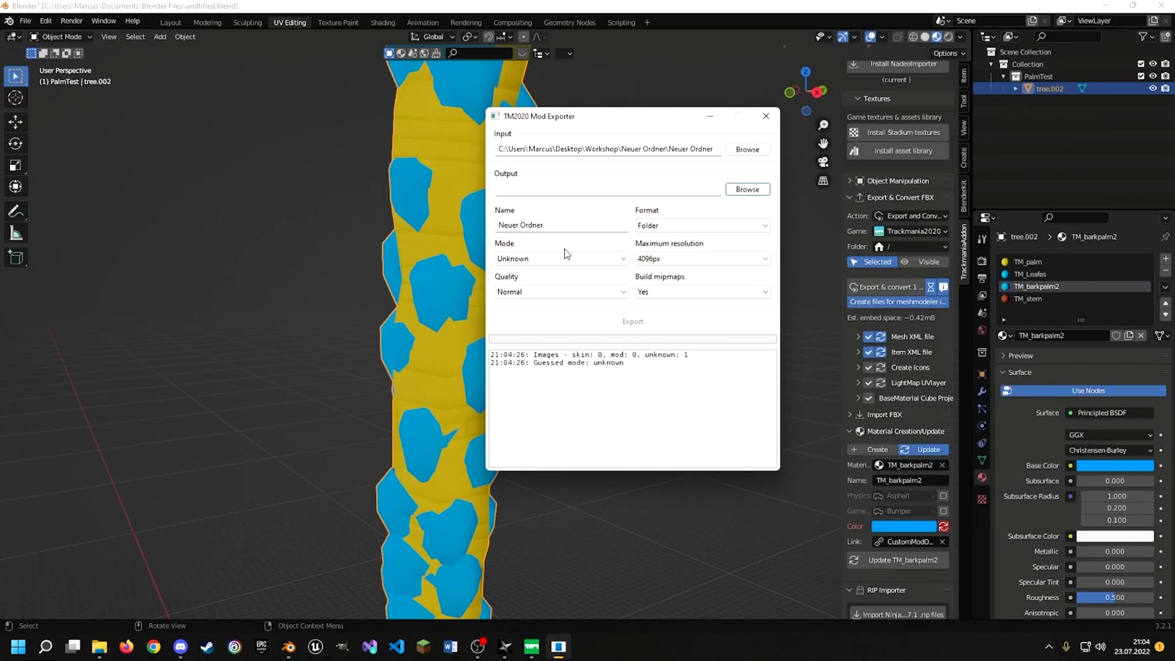
{"action": "left_click", "coordinate": [544, 261]}
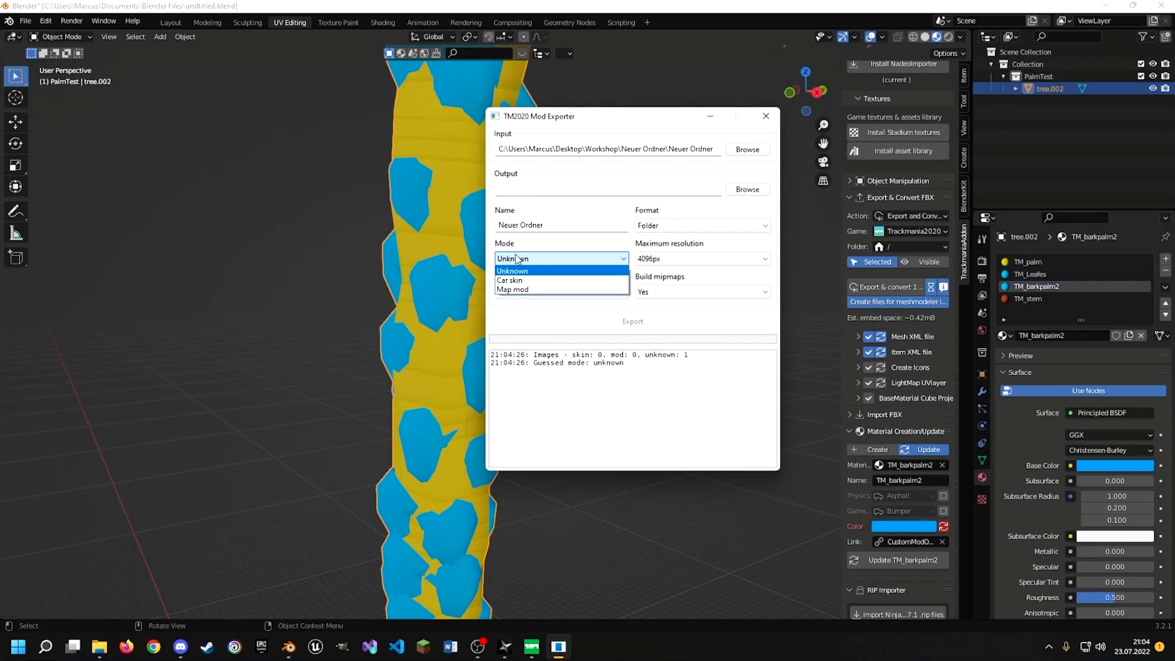
{"action": "left_click", "coordinate": [516, 290]}
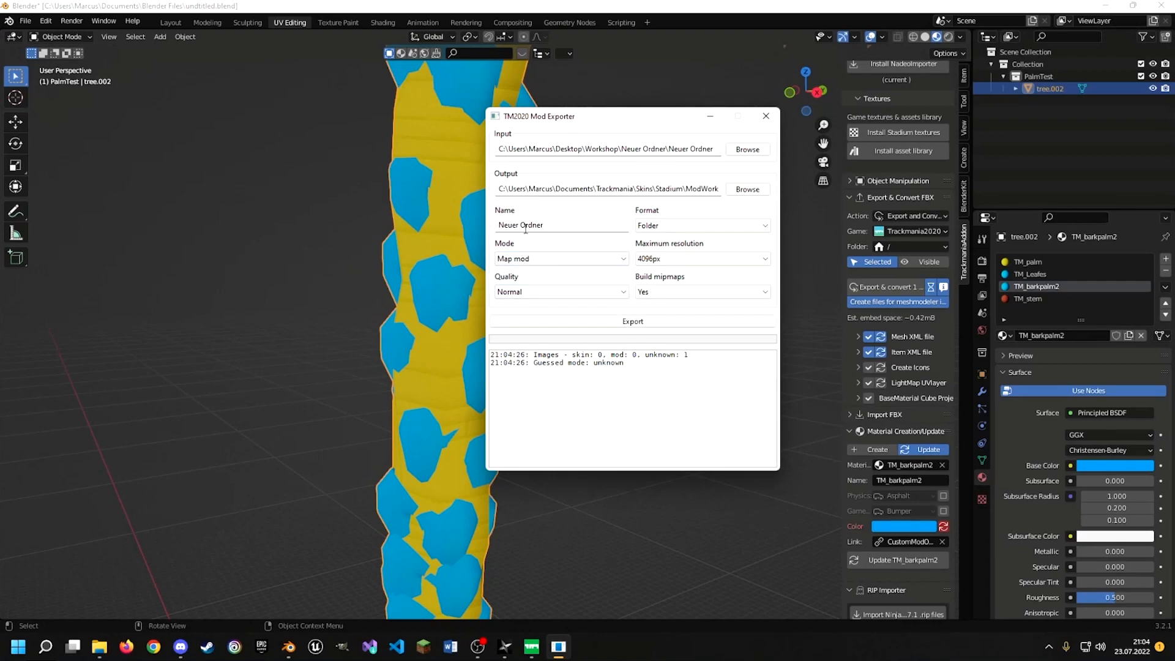
{"action": "left_click", "coordinate": [557, 223]}
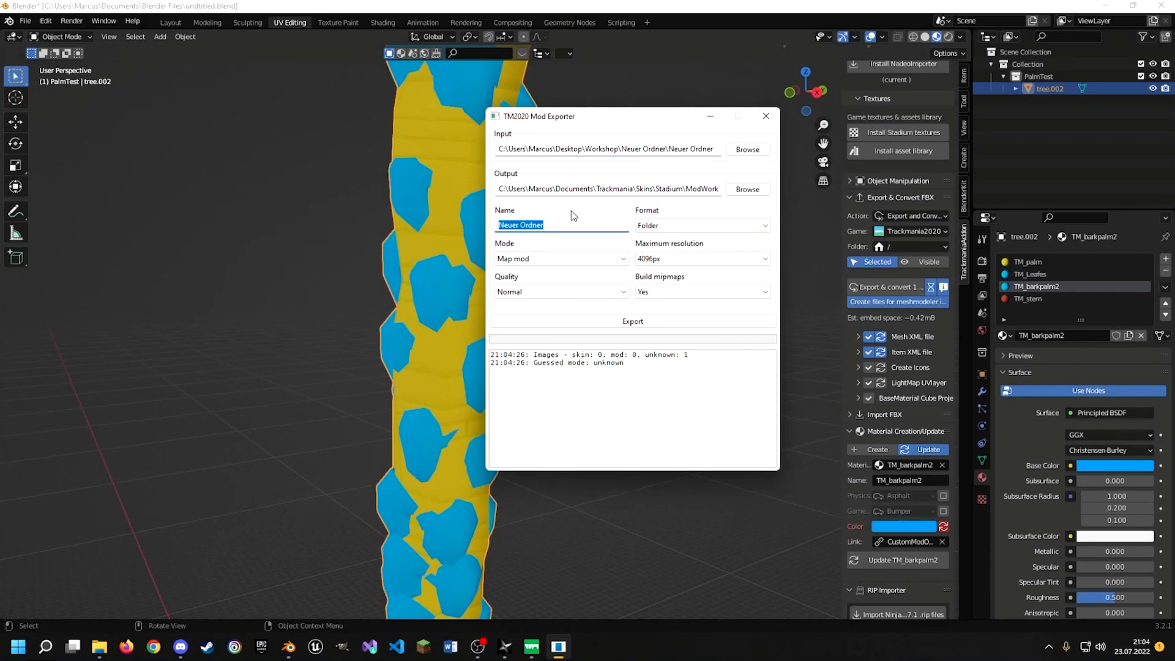
{"action": "type", "text": "ModWork"}
Set the maximum resolution to 2048px, mipmap building to No and the quality to Highest
{"action": "left_click", "coordinate": [655, 258]}
{"action": "left_click", "coordinate": [655, 298]}
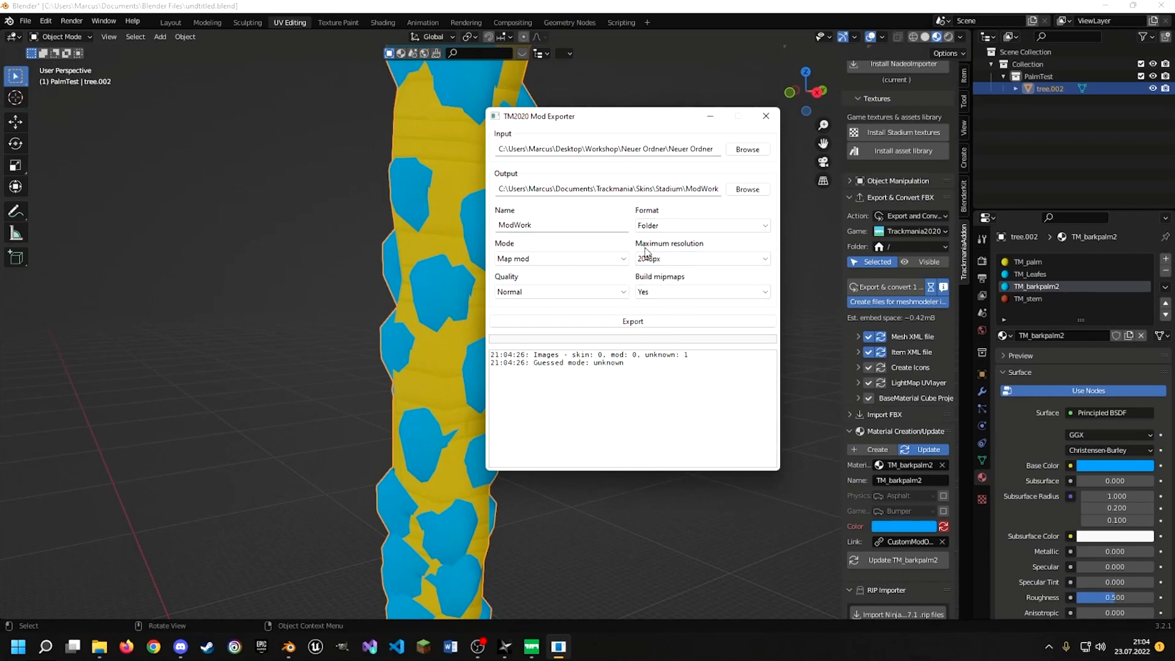
{"action": "left_click", "coordinate": [656, 292]}
{"action": "left_click", "coordinate": [653, 310]}
{"action": "left_click", "coordinate": [530, 297]}
{"action": "left_click", "coordinate": [541, 323]}
Export the mod texture, check the export log entry for CustomModOpaque_D.png and close the exporter
{"action": "left_click", "coordinate": [574, 324]}
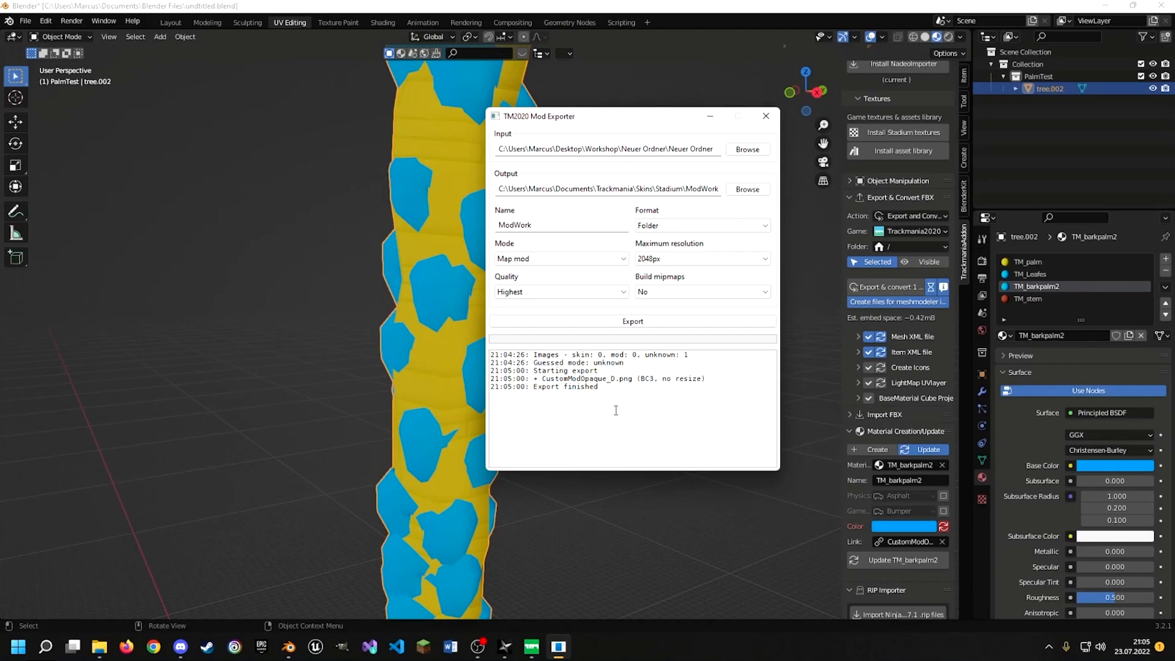
{"action": "left_click_drag", "start_coordinate": [544, 378], "coordinate": [614, 379]}
{"action": "left_click", "coordinate": [570, 379]}
{"action": "left_click", "coordinate": [765, 115]}
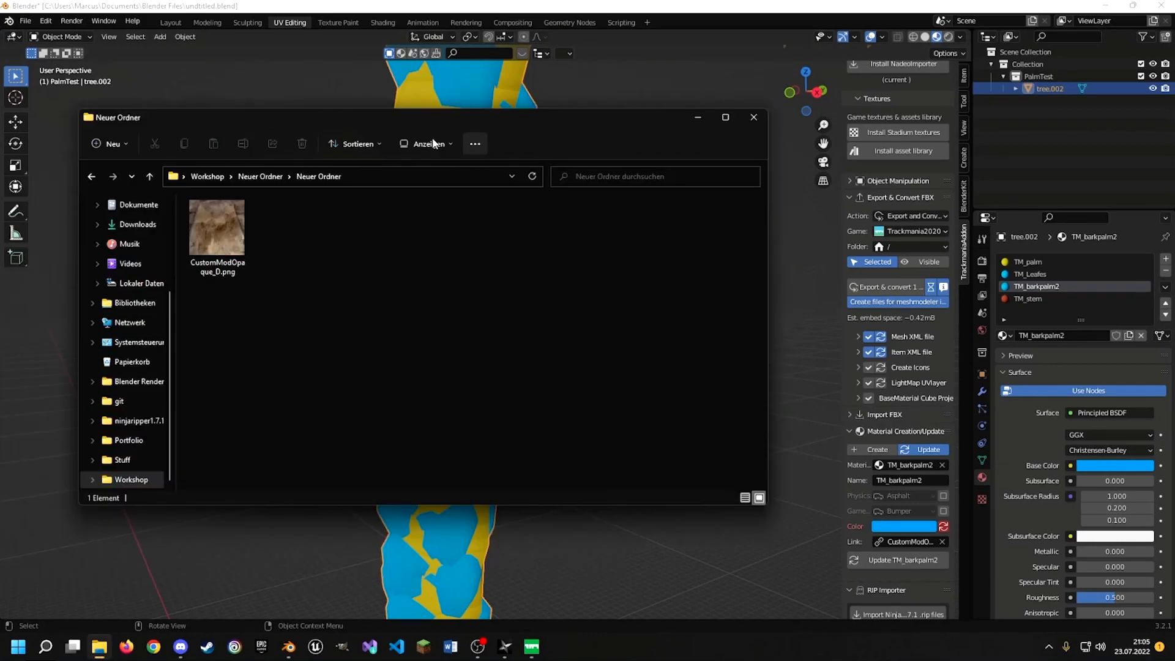
Go to the folder Dokumente > Trackmania > Skins > Stadium > ModWork in the file explorer
{"action": "left_click", "coordinate": [205, 178]}
{"action": "left_click", "coordinate": [138, 205]}
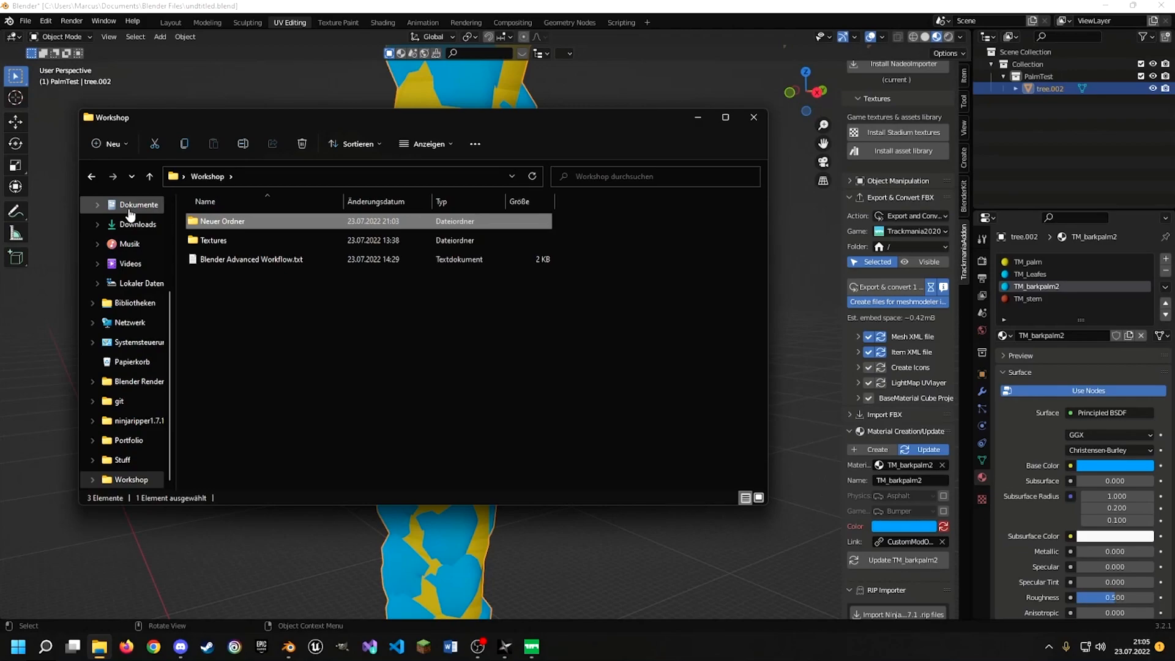
{"action": "scroll", "coordinate": [222, 398], "scroll_direction": "down", "scroll_amount": 2}
{"action": "left_click", "coordinate": [218, 390]}
{"action": "double_click", "coordinate": [217, 392]}
{"action": "scroll", "coordinate": [252, 400], "scroll_direction": "down", "scroll_amount": 3}
{"action": "double_click", "coordinate": [211, 404]}
{"action": "double_click", "coordinate": [211, 315]}
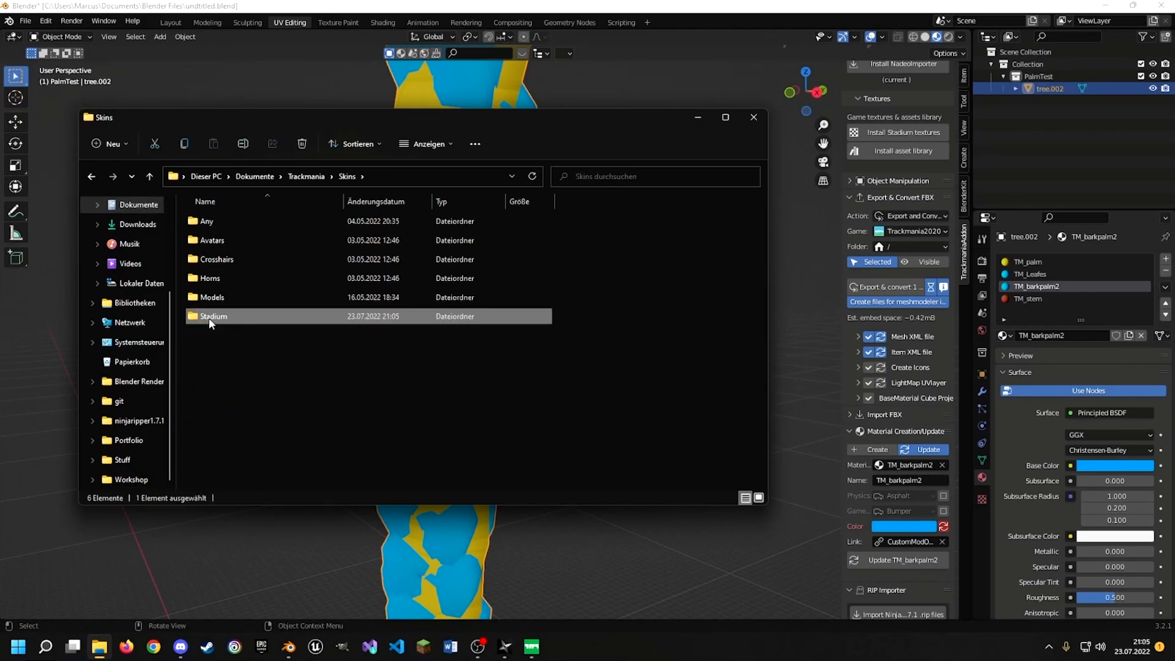
{"action": "double_click", "coordinate": [208, 241]}
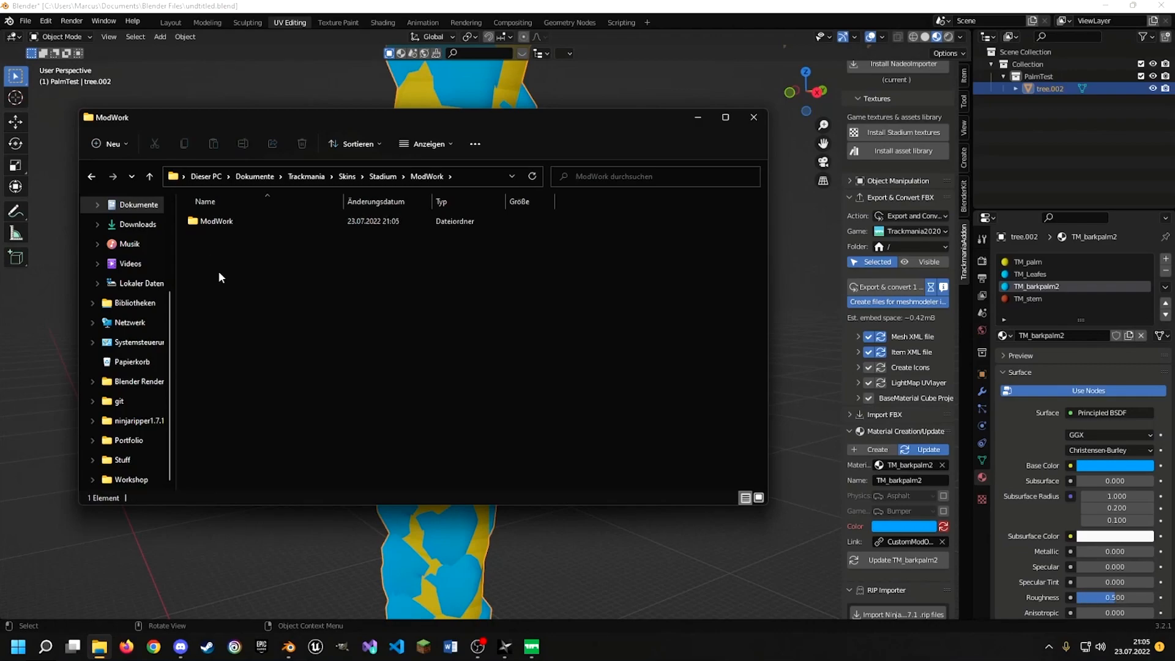
Move the exported CustomModOpaque_D.dds out of the nested ModWork subfolder so it sits directly in Stadium > ModWork
{"action": "double_click", "coordinate": [221, 224]}
{"action": "left_click_drag", "start_coordinate": [217, 228], "coordinate": [382, 177]}
{"action": "left_click", "coordinate": [382, 177]}
{"action": "right_click", "coordinate": [220, 238]}
{"action": "left_click", "coordinate": [257, 491]}
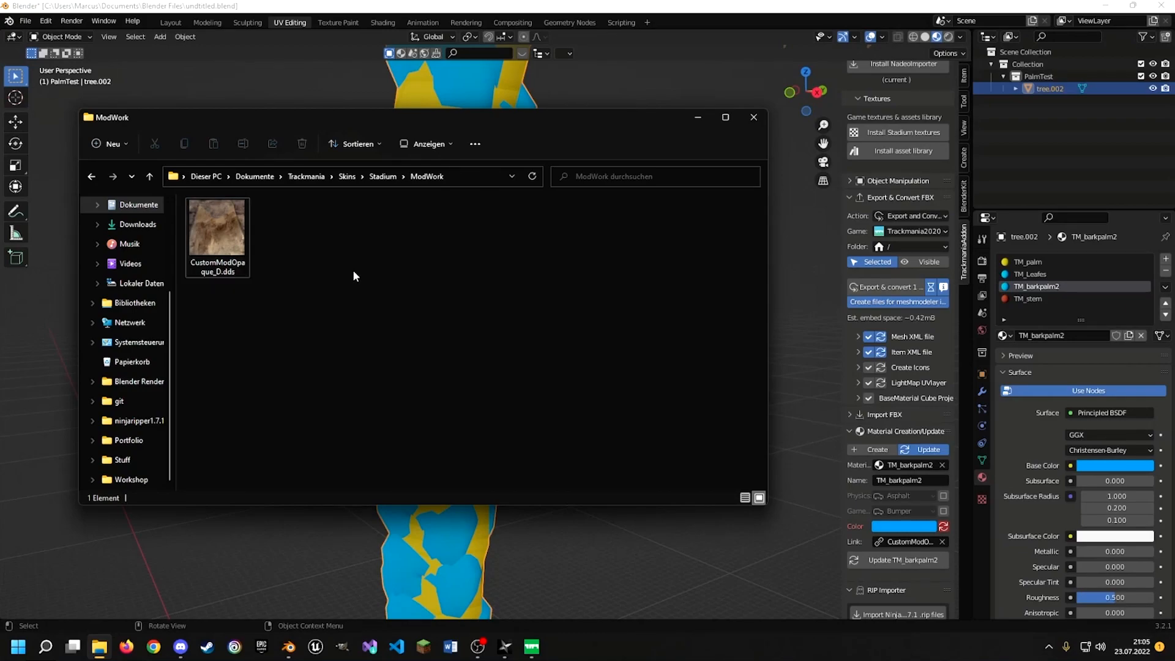
Switch to Trackmania, leave the open map and create a new map in the map editor
{"action": "left_click", "coordinate": [695, 117]}
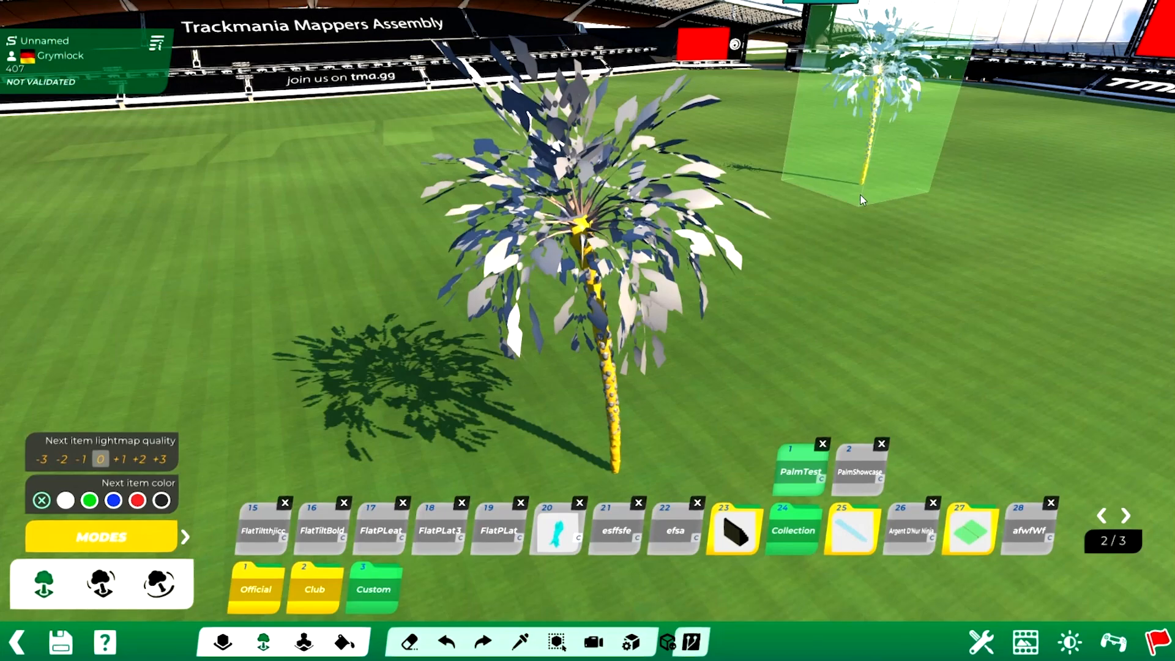
{"action": "key", "text": "Escape"}
{"action": "left_click", "coordinate": [477, 346]}
{"action": "left_click", "coordinate": [471, 277]}
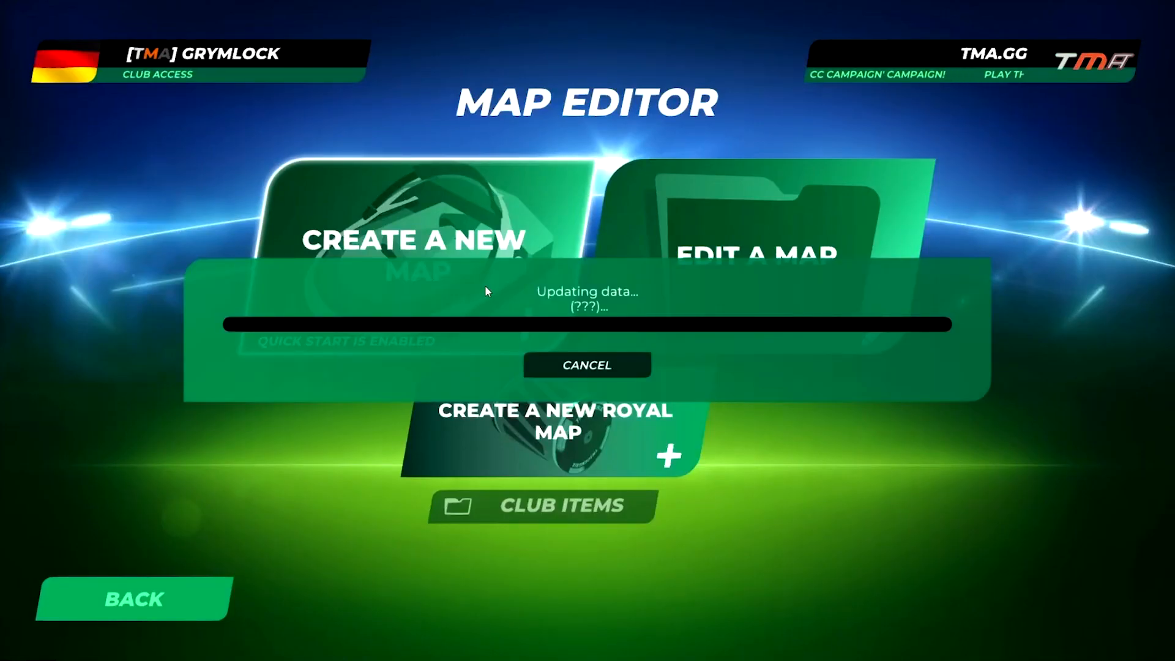
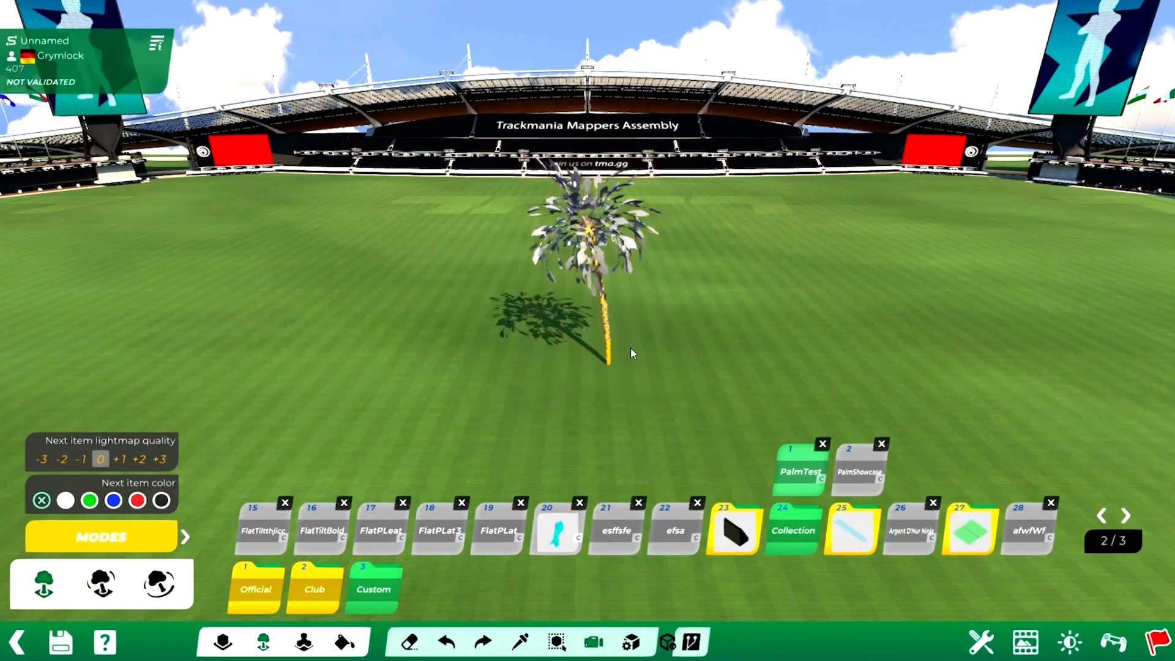
Examine the bark material on the placed palm's trunk up close from several angles
{"action": "scroll", "coordinate": [630, 347], "scroll_direction": "up", "scroll_amount": 5}
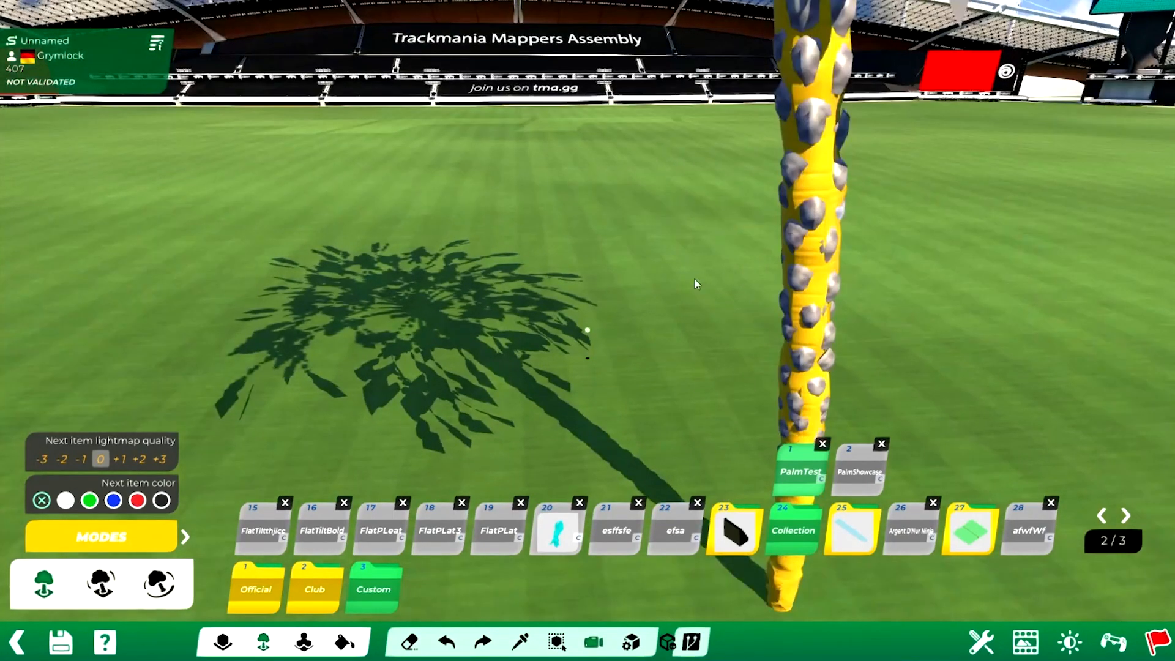
{"action": "scroll", "coordinate": [779, 257], "scroll_direction": "up", "scroll_amount": 4}
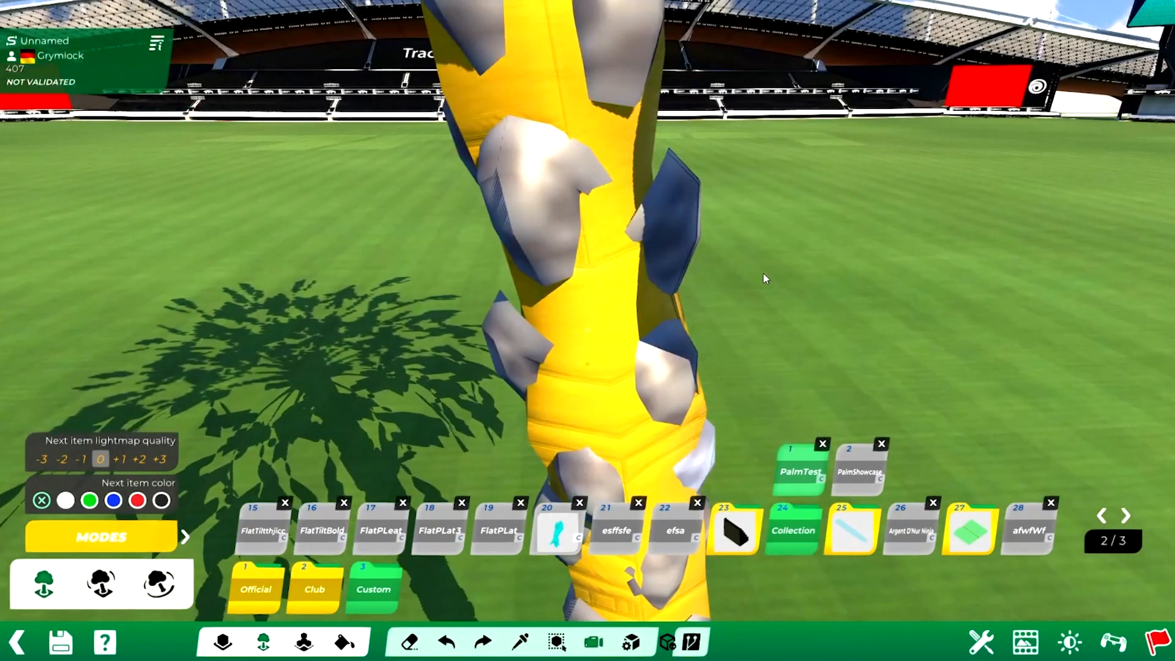
{"action": "scroll", "coordinate": [763, 273], "scroll_direction": "up", "scroll_amount": 3}
{"action": "right_click_drag", "start_coordinate": [551, 285], "coordinate": [564, 286], "text": "alt"}
{"action": "right_click_drag", "start_coordinate": [425, 320], "coordinate": [533, 304], "text": "alt"}
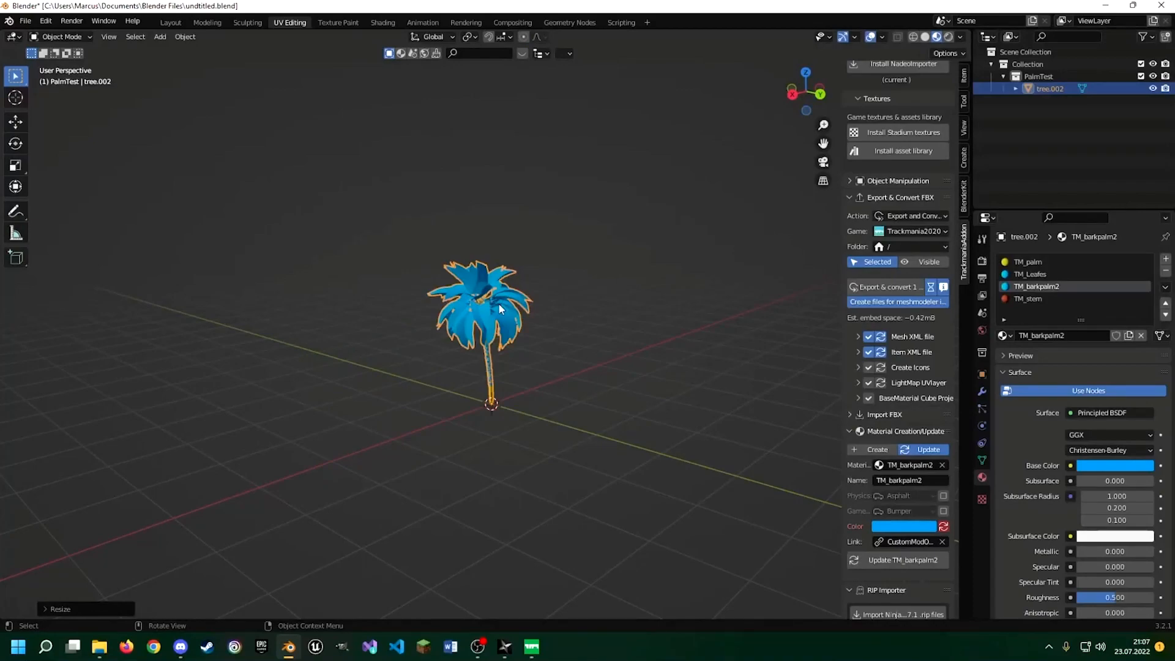
In Blender, select all faces of tree.002 that share the TM_barkpalm2 material, using a blue bark face as reference
{"action": "scroll", "coordinate": [498, 306], "scroll_direction": "up", "scroll_amount": 8}
{"action": "middle_click_drag", "start_coordinate": [489, 356], "coordinate": [559, 202]}
{"action": "scroll", "coordinate": [505, 325], "scroll_direction": "down", "scroll_amount": 1}
{"action": "key", "text": "Tab"}
{"action": "scroll", "coordinate": [530, 250], "scroll_direction": "up", "scroll_amount": 5}
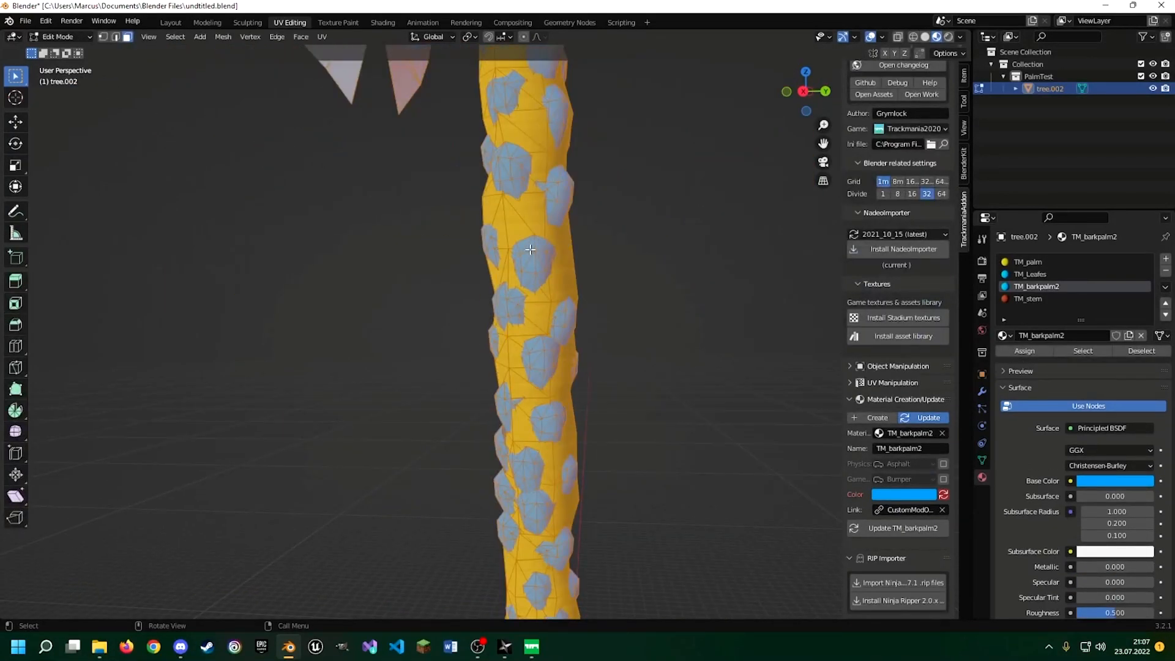
{"action": "left_click", "coordinate": [529, 263]}
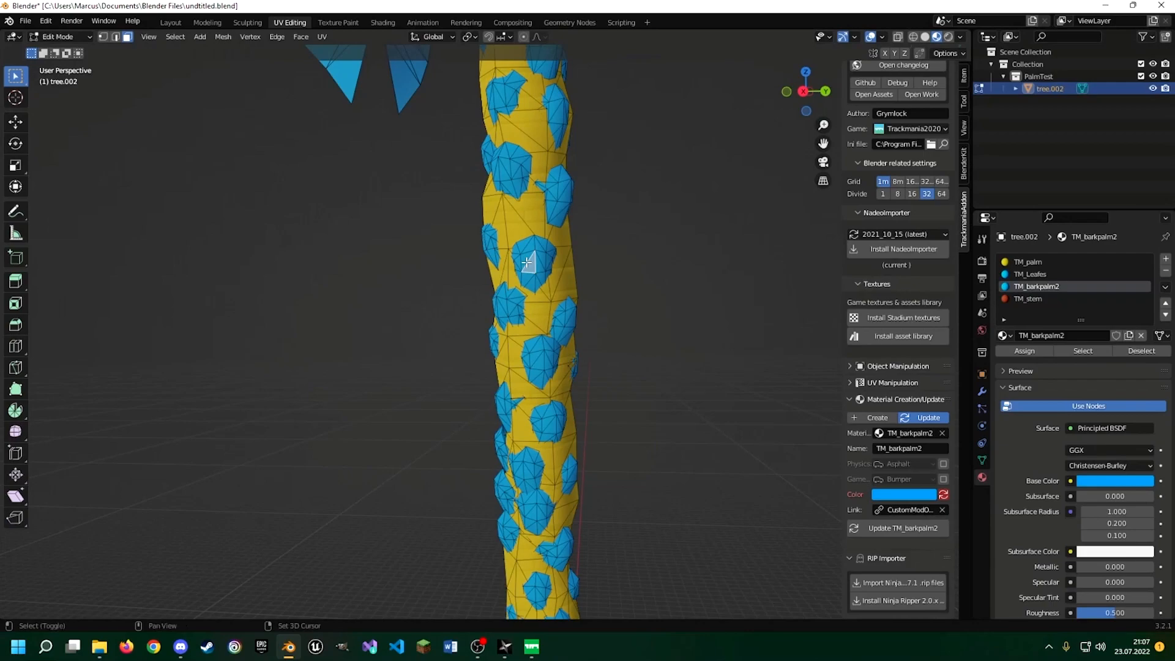
{"action": "key", "text": "shift+g"}
{"action": "left_click", "coordinate": [491, 263]}
Separate the selected bark faces into their own object and select that object in Object Mode
{"action": "key", "text": "semicolon"}
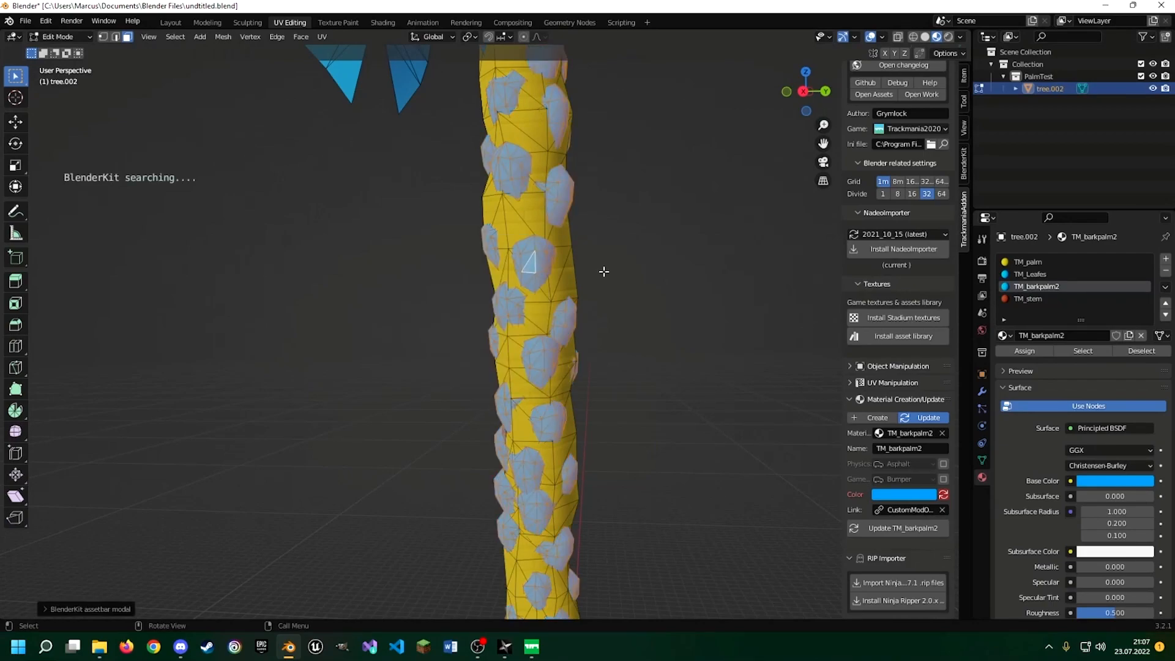
{"action": "key", "text": "p"}
{"action": "left_click", "coordinate": [604, 271]}
{"action": "key", "text": "Escape"}
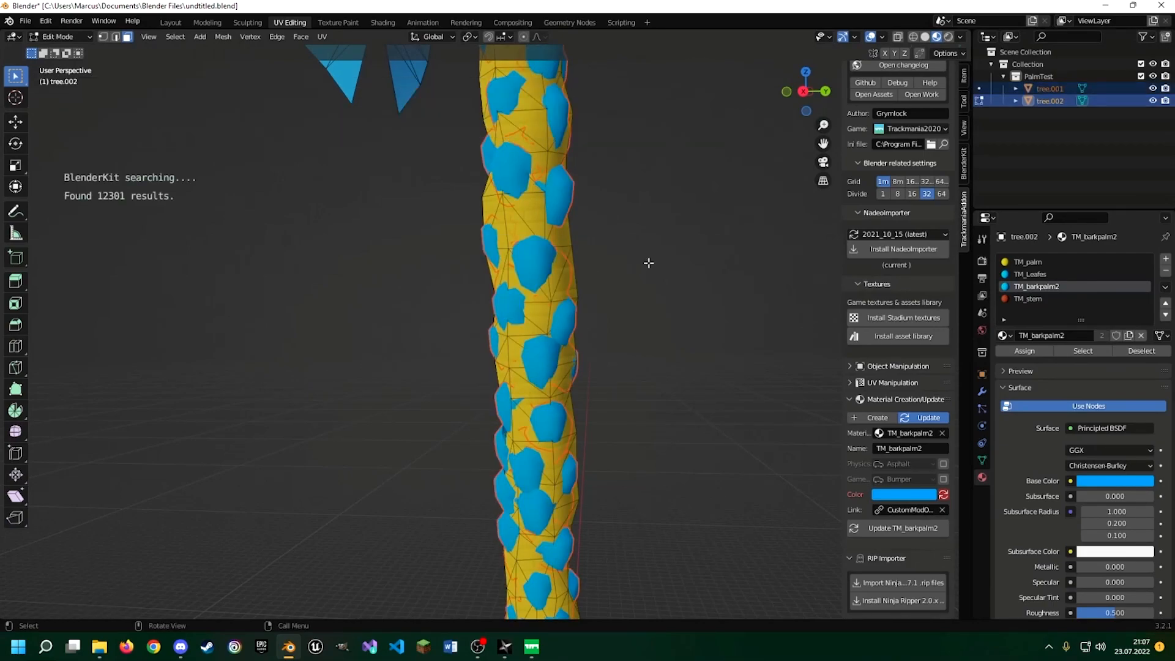
{"action": "middle_click_drag", "start_coordinate": [649, 263], "coordinate": [669, 265]}
{"action": "key", "text": "Tab"}
{"action": "left_click", "coordinate": [553, 244]}
{"action": "scroll", "coordinate": [568, 251], "scroll_direction": "down", "scroll_amount": 5}
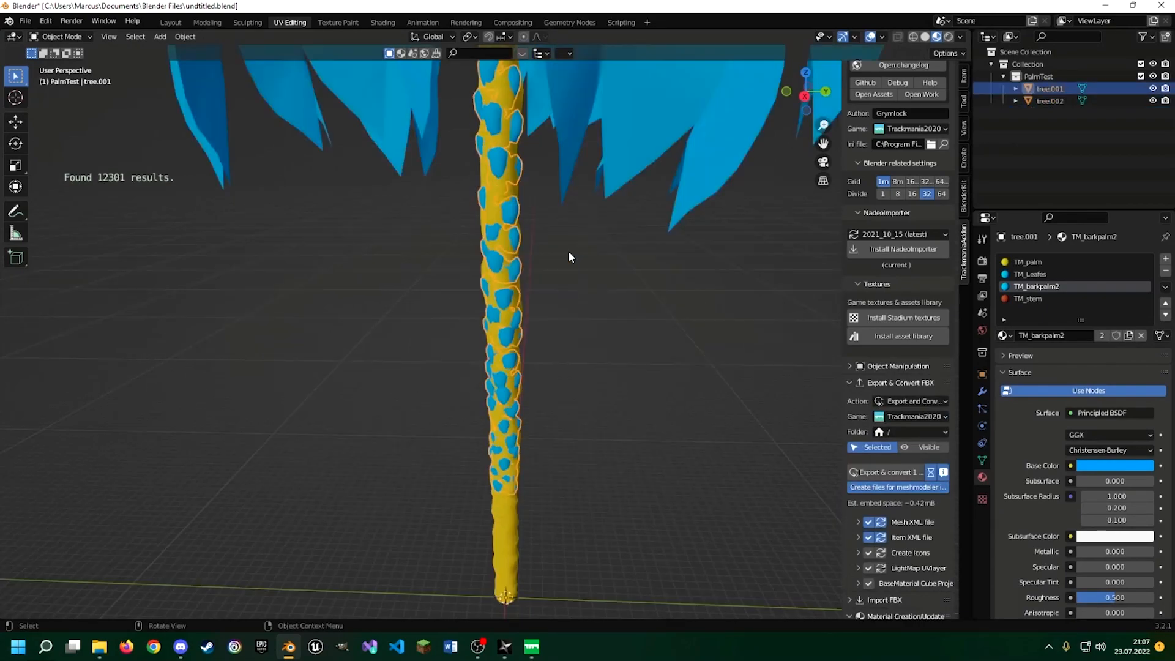
{"action": "scroll", "coordinate": [546, 235], "scroll_direction": "down", "scroll_amount": 8}
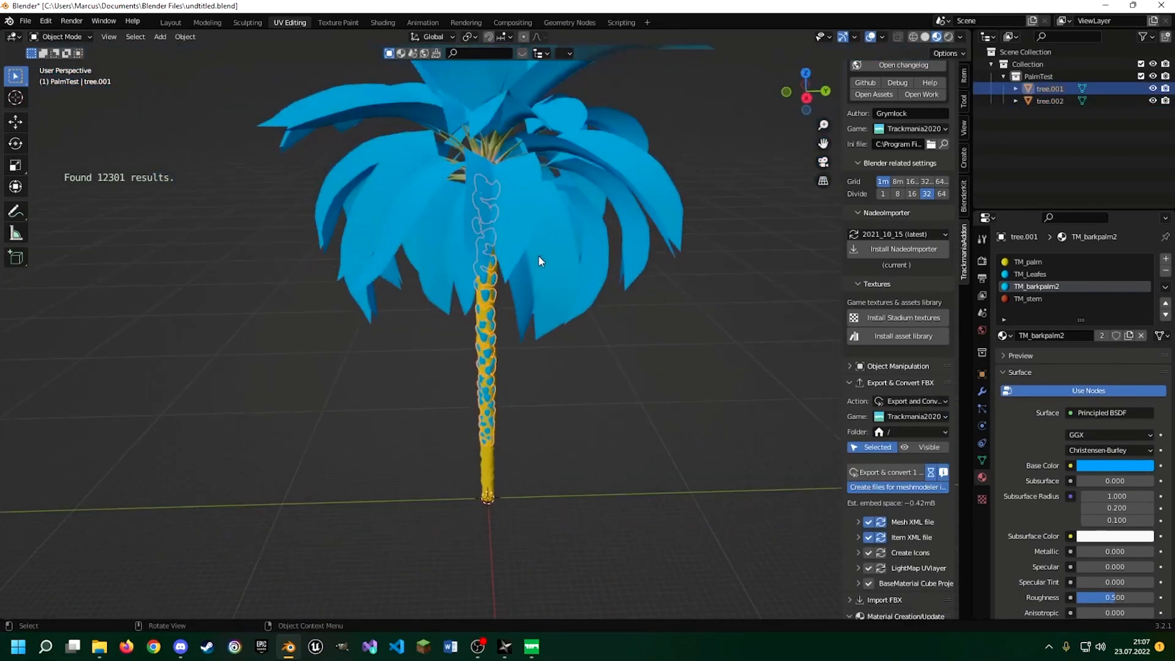
{"action": "middle_click_drag", "start_coordinate": [527, 218], "coordinate": [307, 76]}
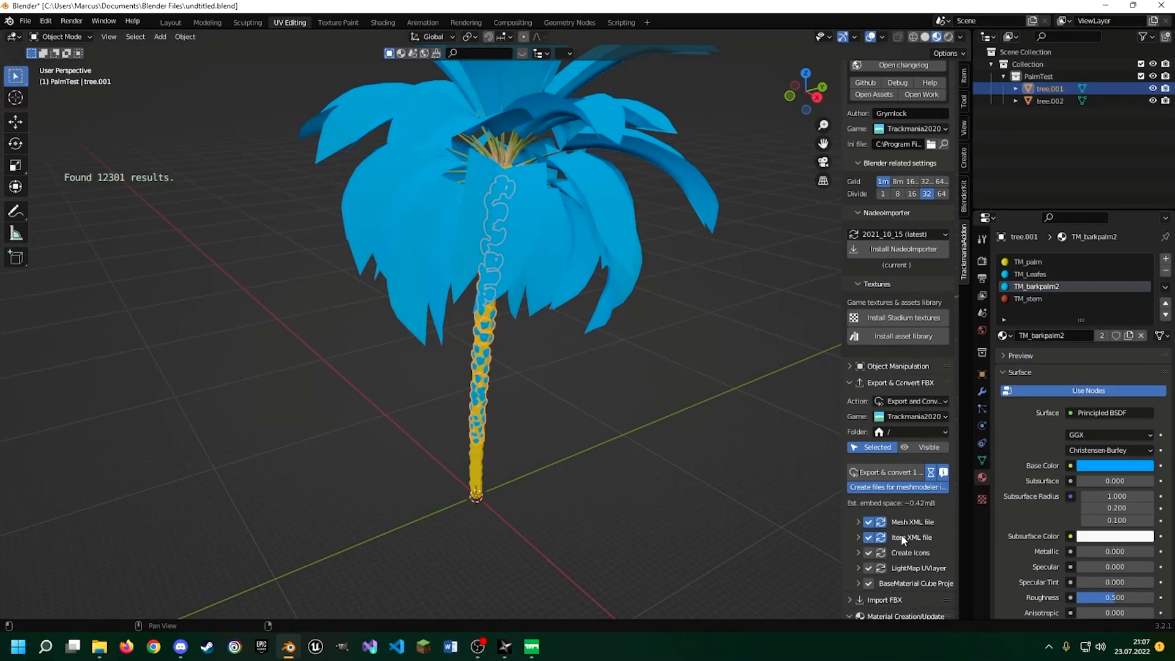
Split the 3D viewport into two side-by-side areas and turn the new area into a UV Editor
{"action": "left_click_drag", "start_coordinate": [5, 46], "coordinate": [407, 53]}
{"action": "left_click", "coordinate": [14, 36]}
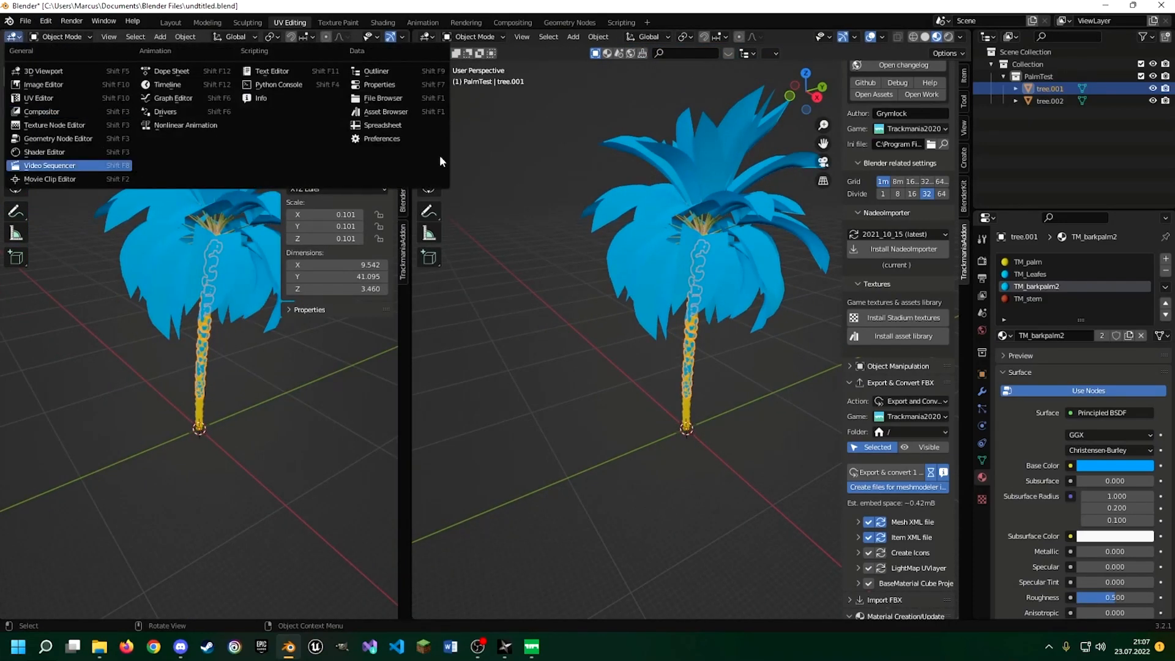
{"action": "left_click", "coordinate": [14, 36]}
{"action": "left_click", "coordinate": [38, 98]}
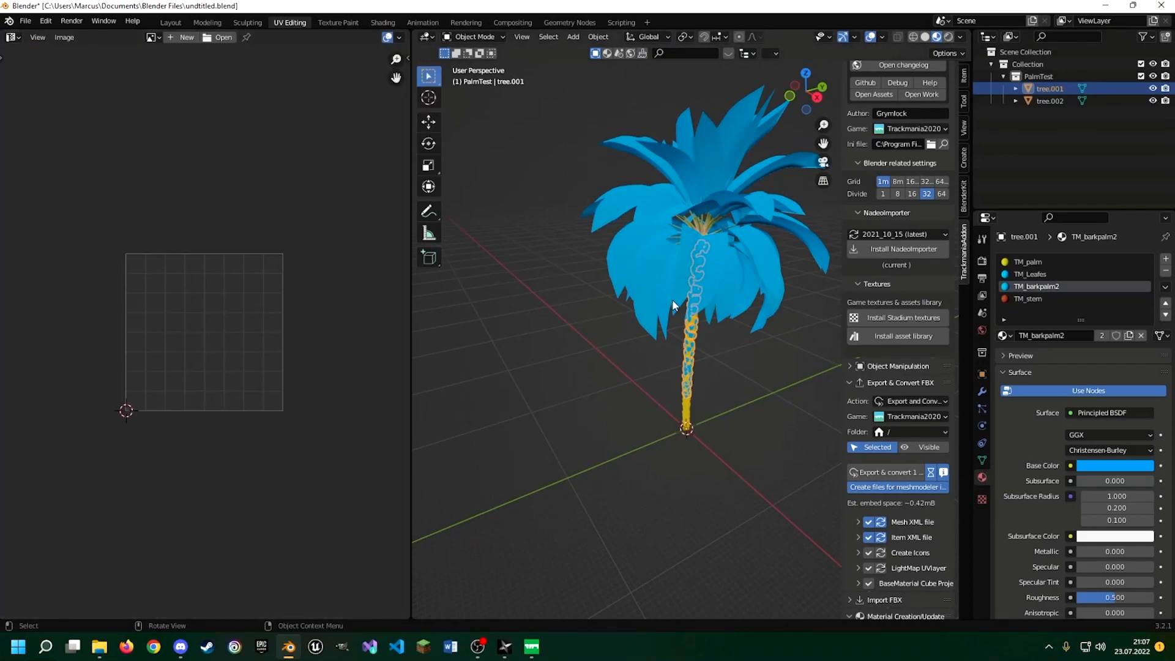
Enter Edit Mode on the separated bark object and select all its faces to show their UV layout
{"action": "key", "text": "Tab"}
{"action": "middle_click_drag", "start_coordinate": [672, 279], "coordinate": [656, 262]}
{"action": "key", "text": "a"}
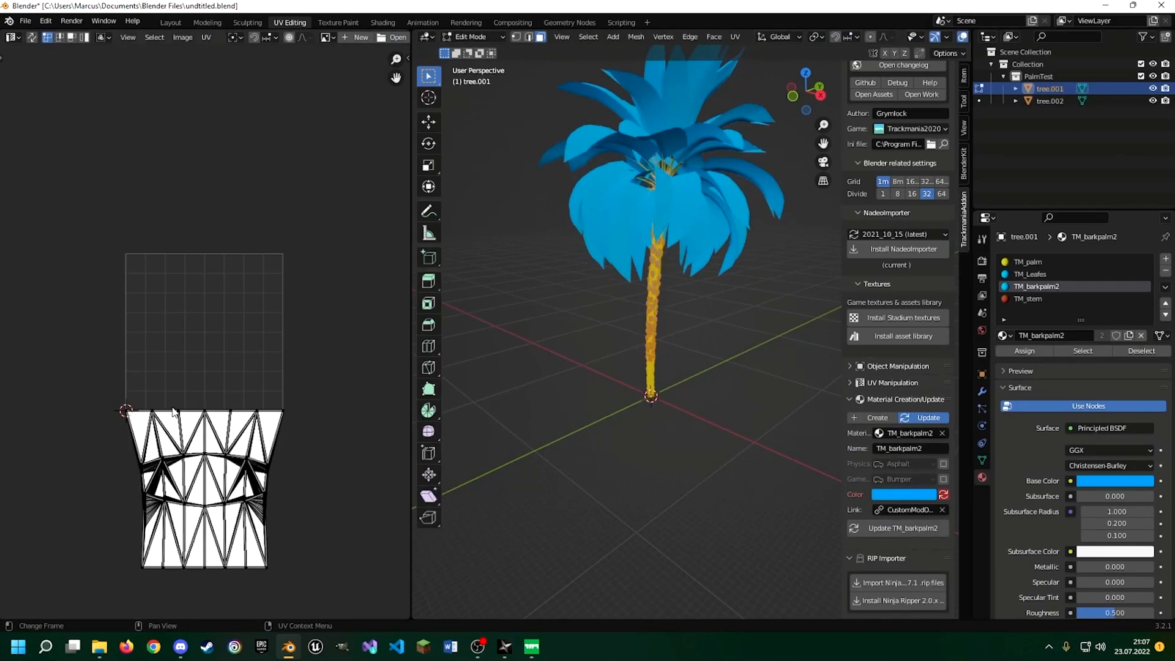
{"action": "middle_click_drag", "start_coordinate": [182, 383], "coordinate": [186, 367]}
{"action": "middle_click_drag", "start_coordinate": [315, 378], "coordinate": [309, 304]}
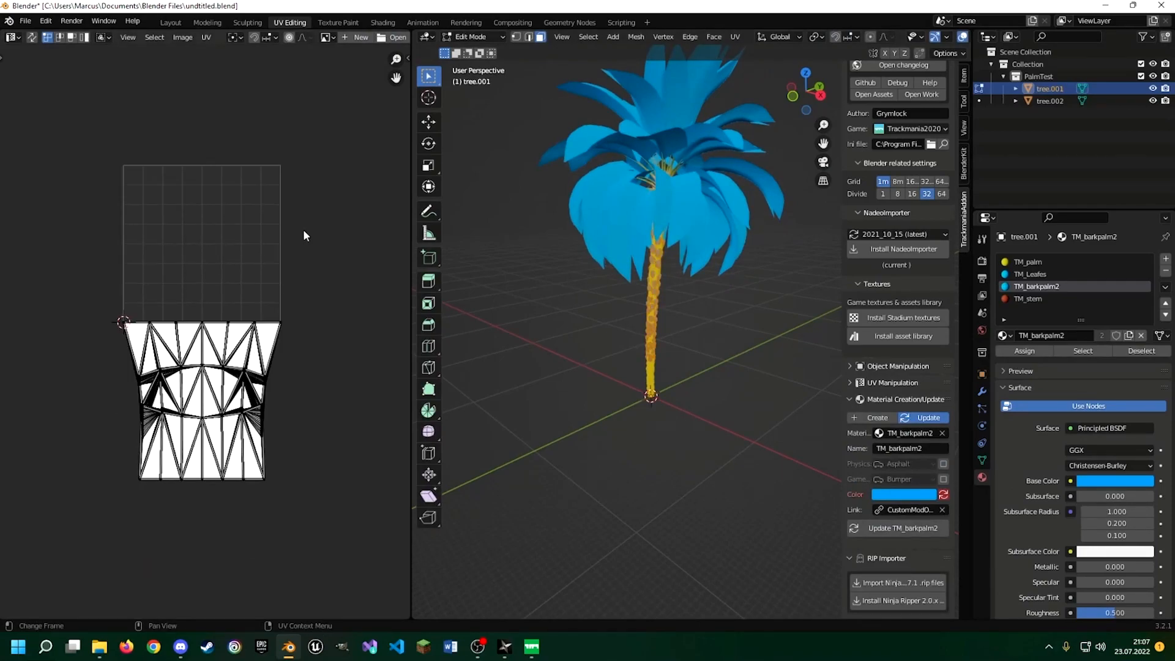
Switch to Trackmania and examine the bark pieces on the placed palm's trunk up close to check their UV orientation
{"action": "left_click_drag", "start_coordinate": [292, 140], "coordinate": [113, 324]}
{"action": "middle_click_drag", "start_coordinate": [761, 294], "coordinate": [661, 260]}
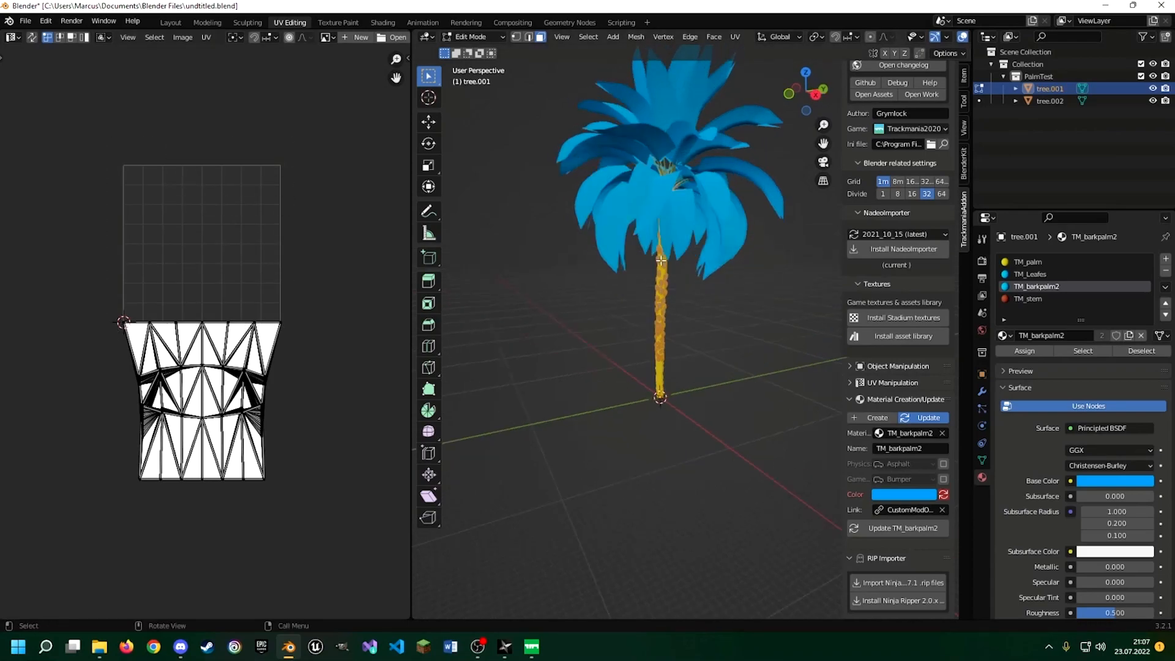
{"action": "scroll", "coordinate": [661, 299], "scroll_direction": "up", "scroll_amount": 4}
{"action": "scroll", "coordinate": [671, 283], "scroll_direction": "up", "scroll_amount": 1}
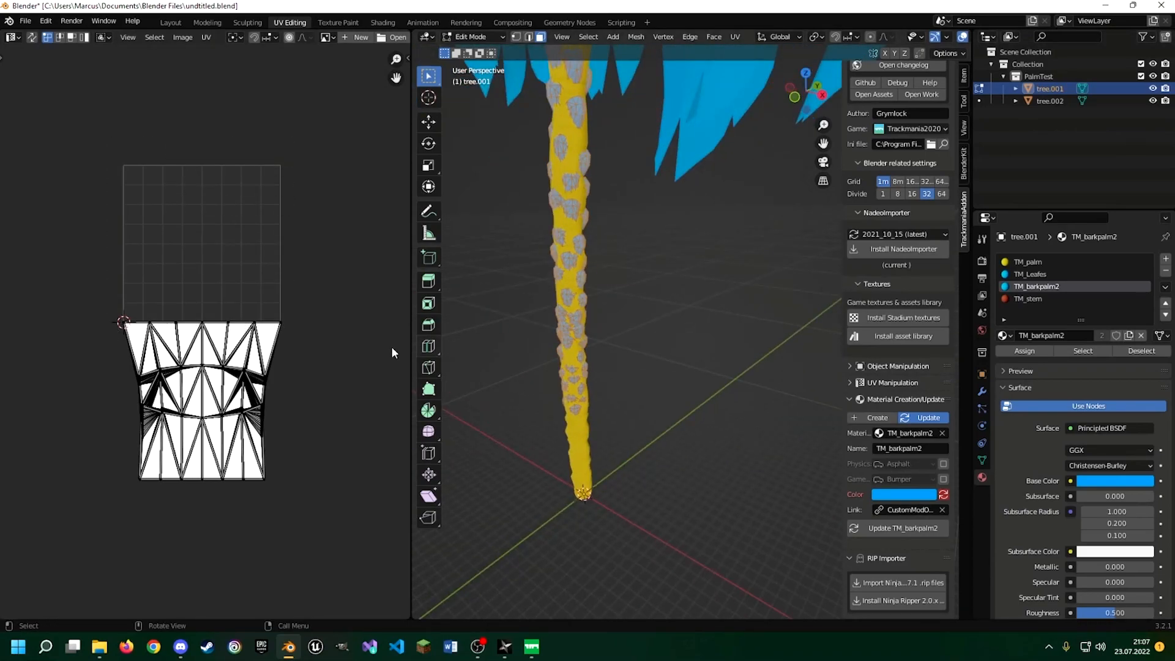
{"action": "left_click", "coordinate": [531, 646]}
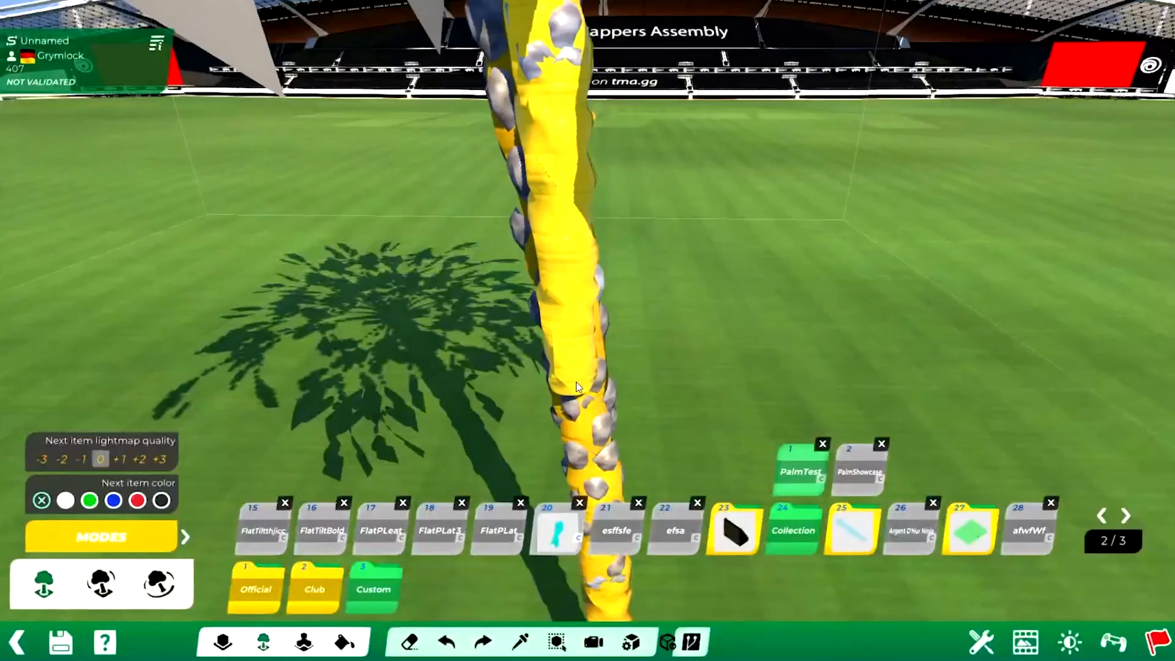
{"action": "right_click_drag", "start_coordinate": [639, 359], "coordinate": [618, 321], "text": "alt"}
{"action": "scroll", "coordinate": [620, 321], "scroll_direction": "up", "scroll_amount": 3, "text": "alt"}
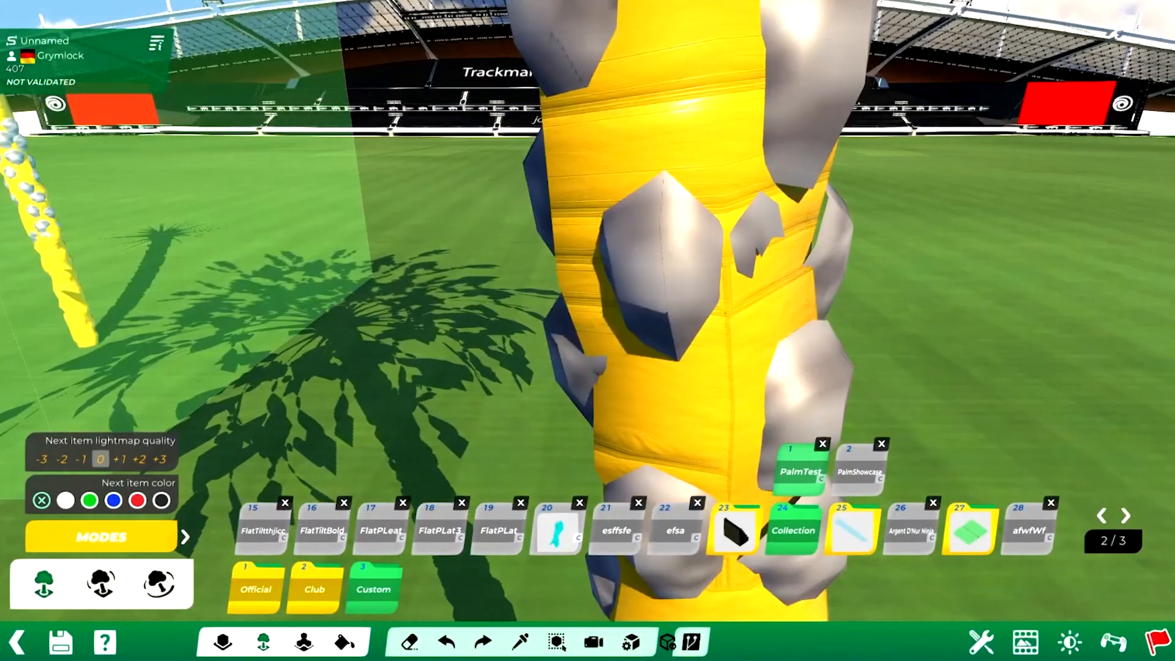
Back in Blender, rotate all the bark UVs 180 degrees and move them straight up into the UV square
{"action": "key", "text": "alt+Tab"}
{"action": "left_click_drag", "start_coordinate": [310, 301], "coordinate": [119, 481]}
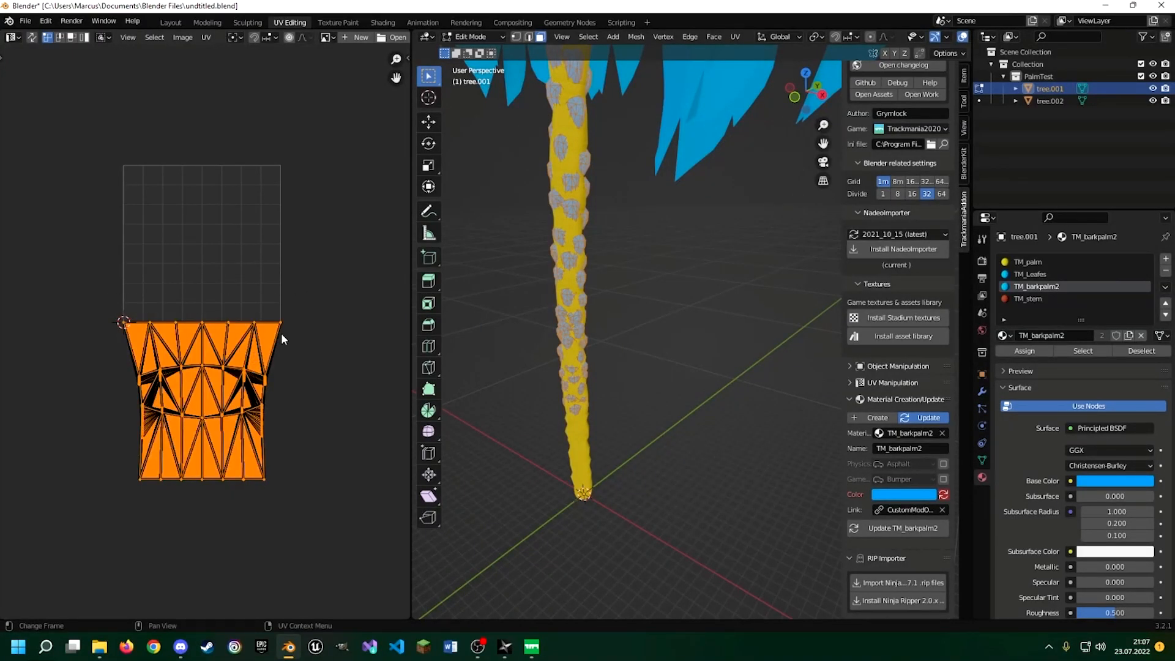
{"action": "key", "text": "r"}
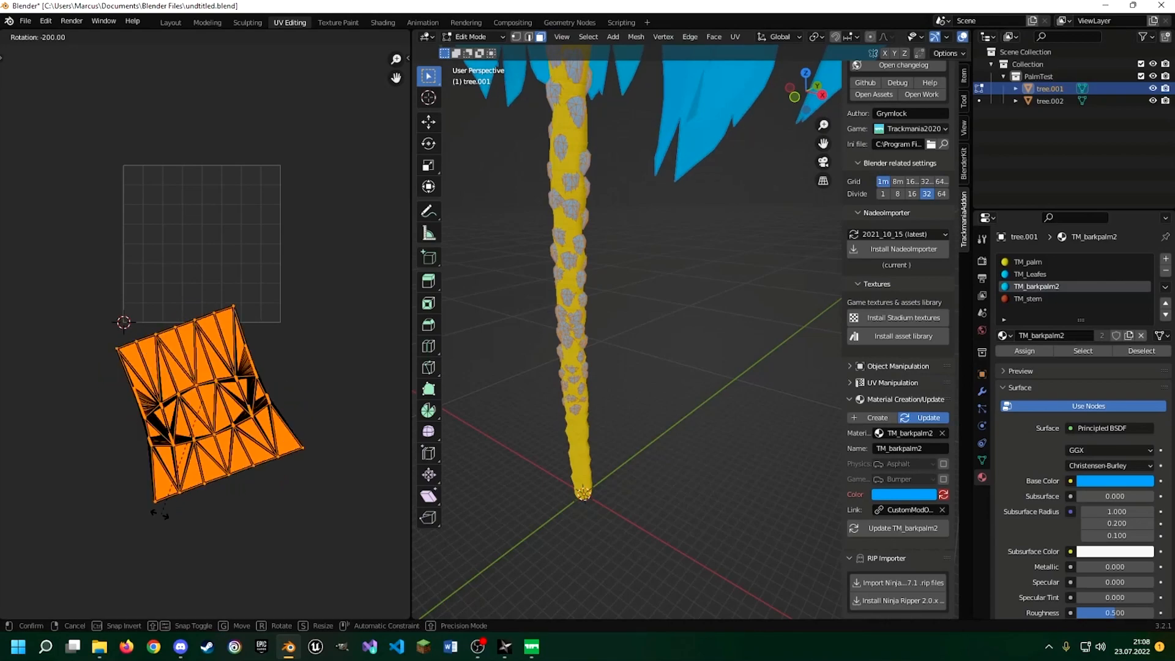
{"action": "left_click", "coordinate": [112, 495]}
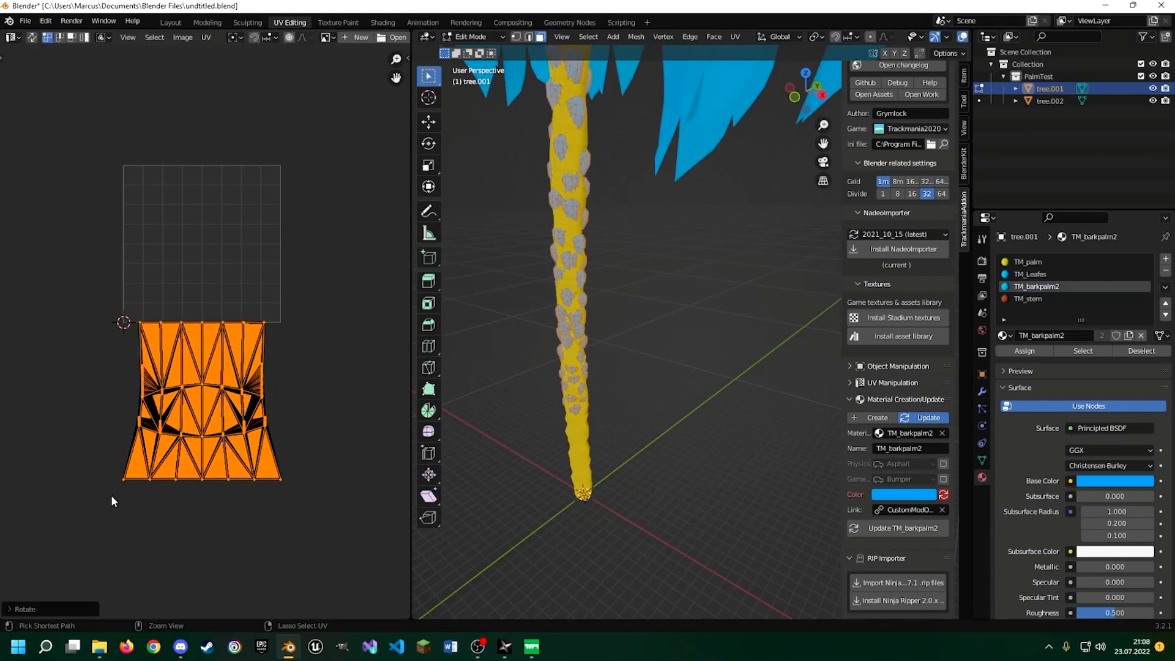
{"action": "key", "text": "g"}
{"action": "key", "text": "y"}
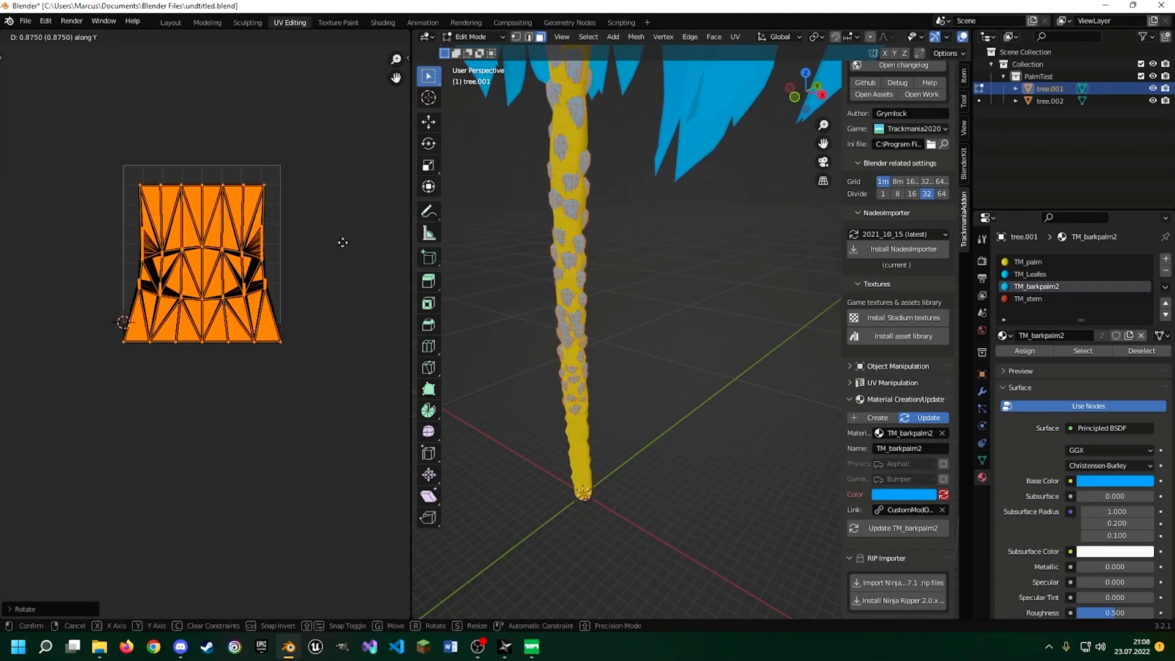
{"action": "left_click", "coordinate": [341, 220]}
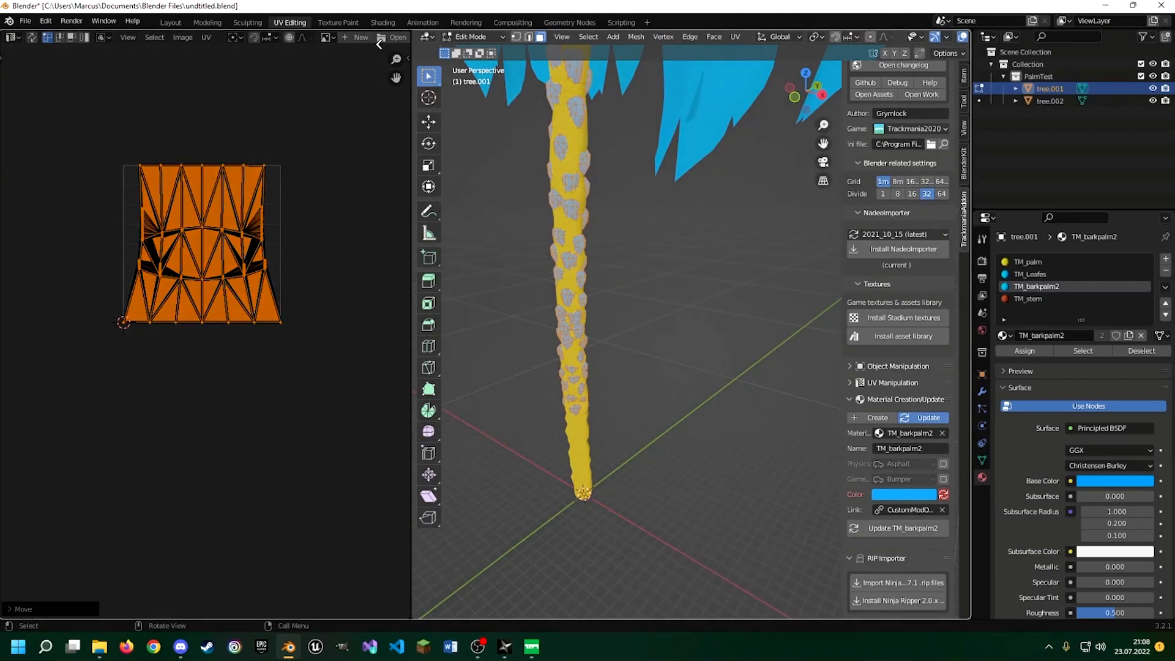
Merge the UV Editor area back into the 3D viewport and return the bark object to Object Mode
{"action": "left_click_drag", "start_coordinate": [243, 53], "coordinate": [241, 54]}
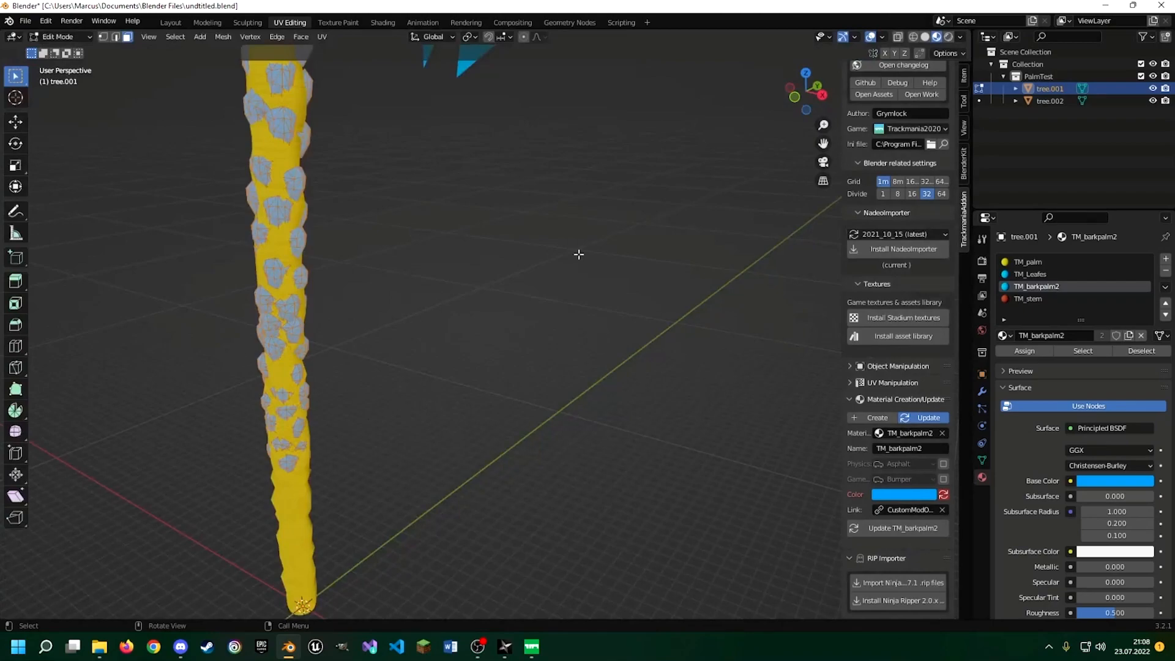
{"action": "middle_click_drag", "start_coordinate": [579, 253], "coordinate": [490, 262]}
{"action": "scroll", "coordinate": [490, 262], "scroll_direction": "down", "scroll_amount": 5}
{"action": "left_click", "coordinate": [482, 335]}
{"action": "middle_click_drag", "start_coordinate": [514, 205], "coordinate": [491, 148], "text": "shift"}
{"action": "key", "text": "Tab"}
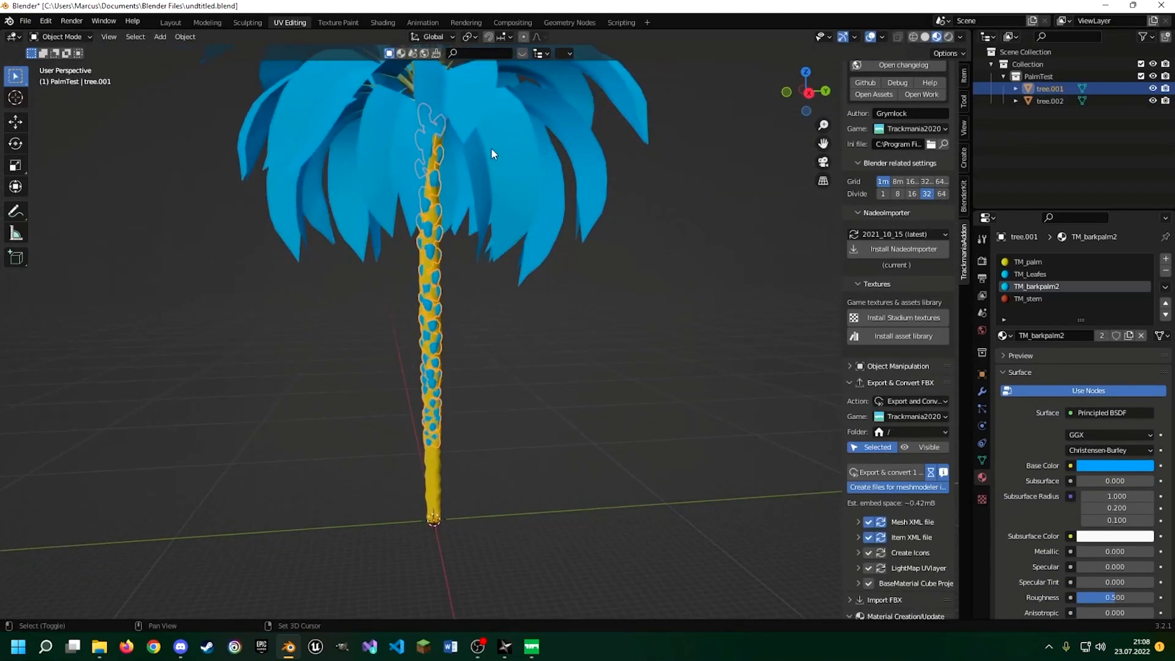
Join the bark object into tree.002, and export and convert the combined palm for Trackmania2020
{"action": "left_click", "coordinate": [512, 215], "text": "shift"}
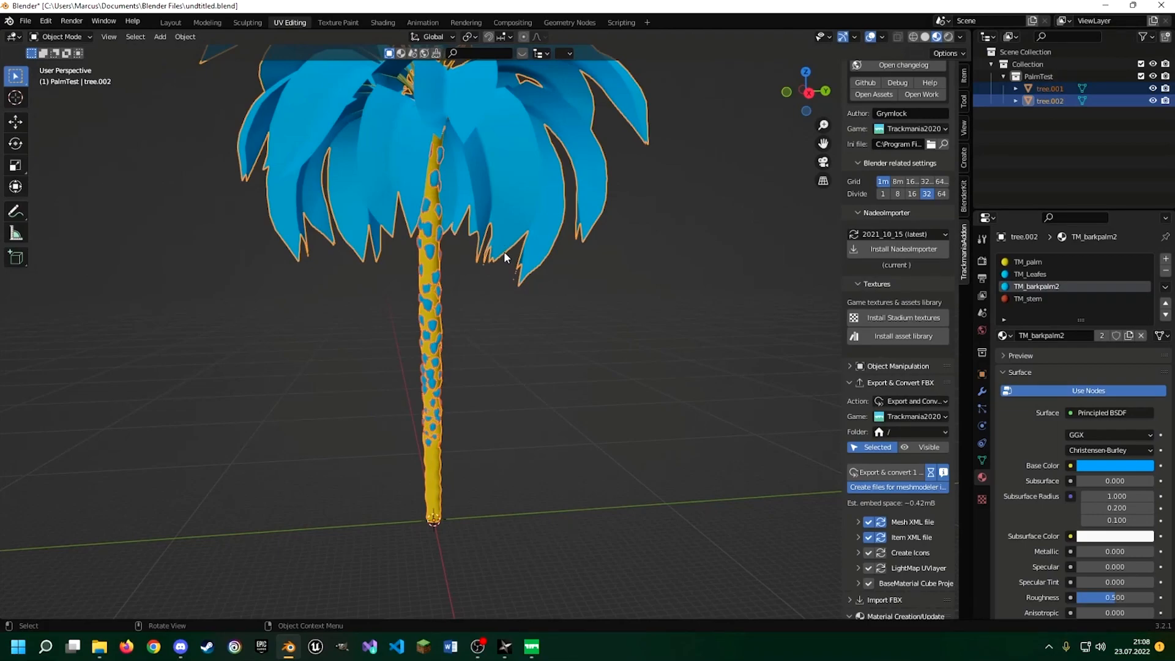
{"action": "key", "text": "ctrl+j"}
{"action": "middle_click_drag", "start_coordinate": [466, 239], "coordinate": [508, 262]}
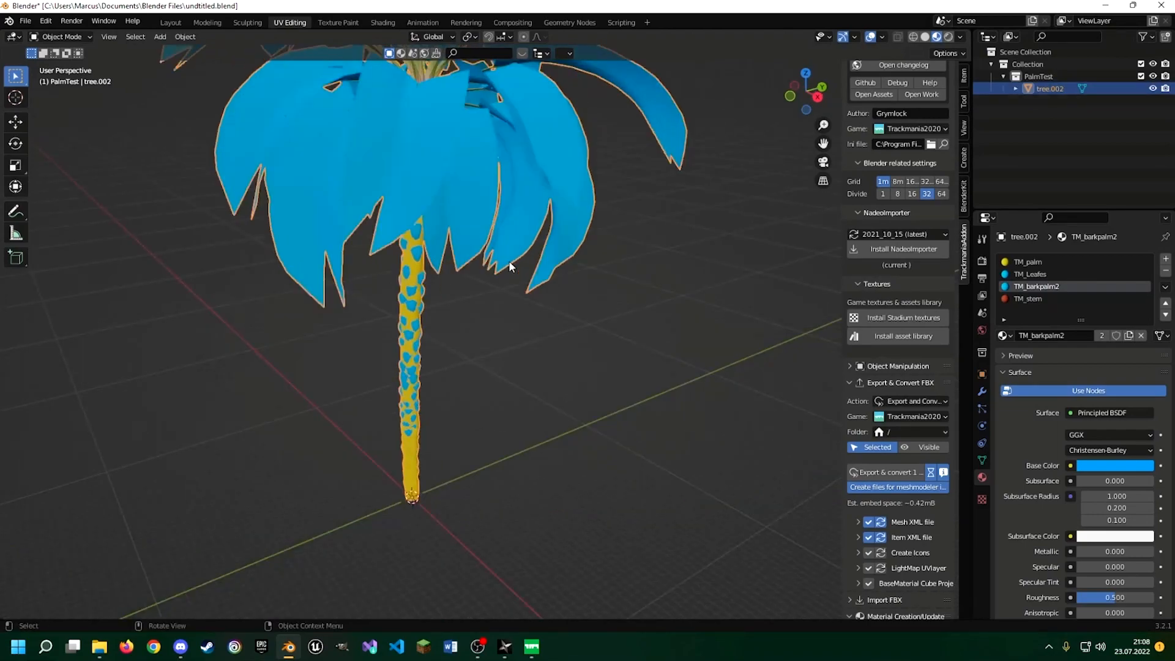
{"action": "middle_click_drag", "start_coordinate": [469, 225], "coordinate": [423, 228]}
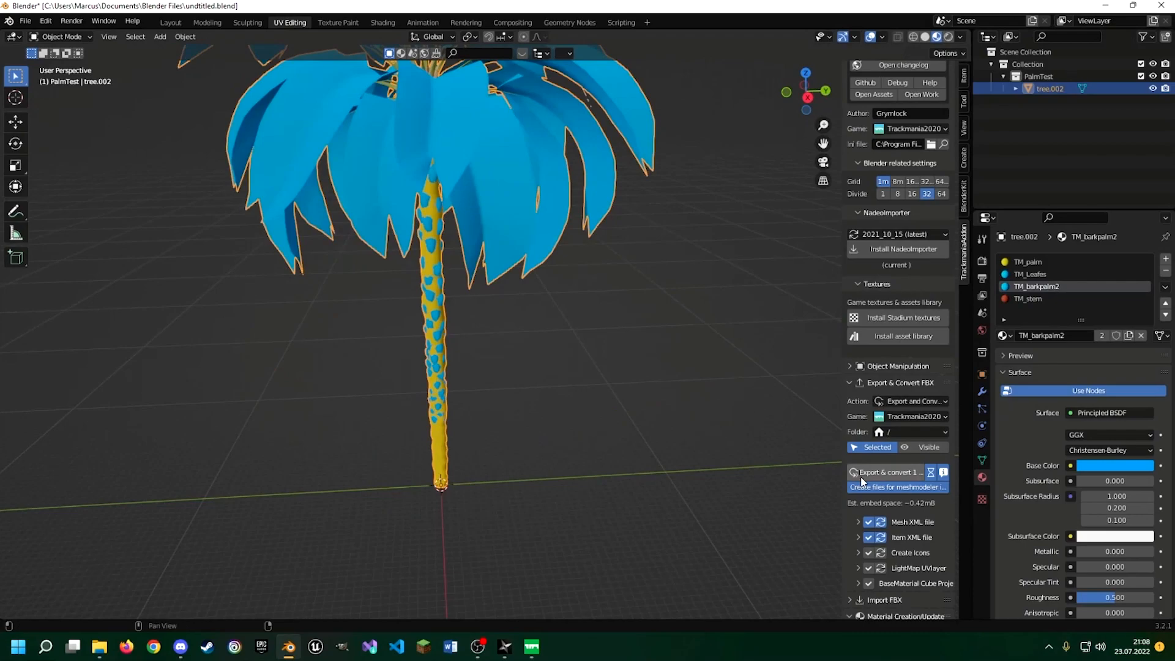
{"action": "left_click", "coordinate": [861, 476]}
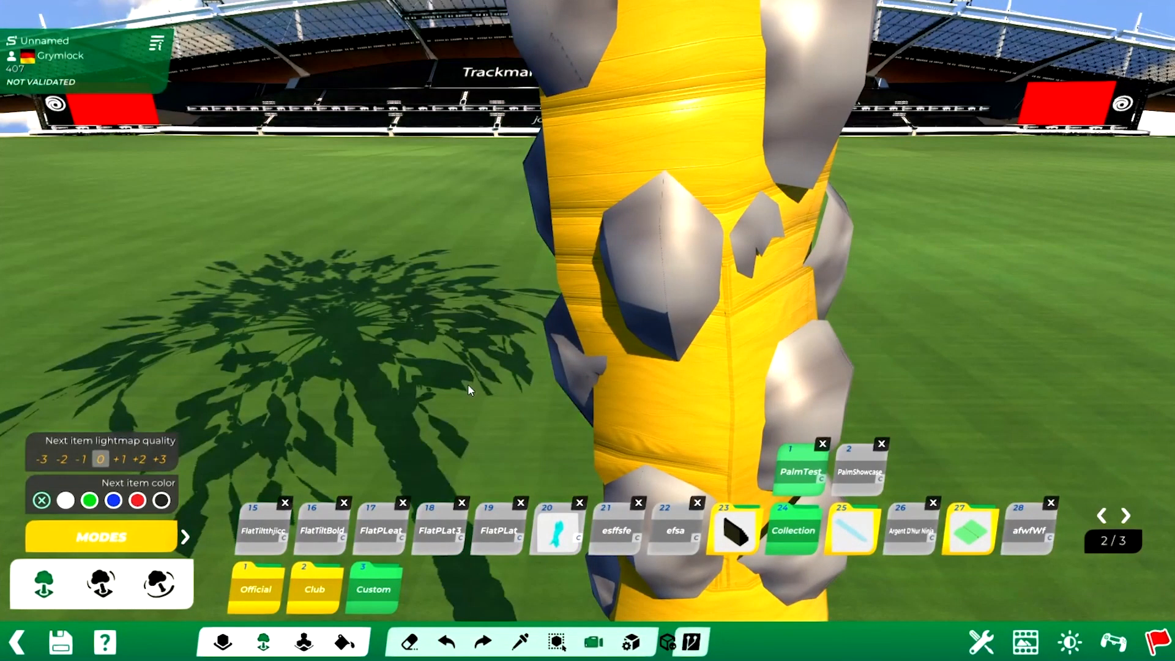
In Trackmania, switch to item editing, open the item editor and return to the map to reload the palm
{"action": "scroll", "coordinate": [433, 388], "scroll_direction": "down", "scroll_amount": 3, "text": "alt"}
{"action": "left_click", "coordinate": [185, 536]}
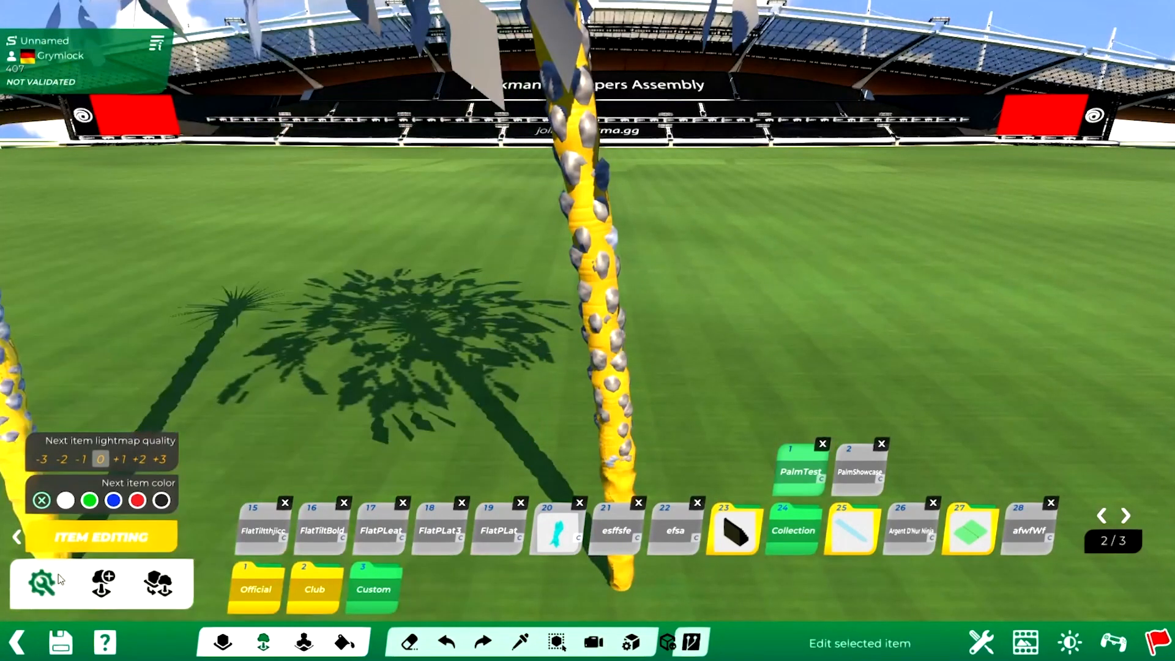
{"action": "left_click", "coordinate": [59, 578]}
{"action": "left_click", "coordinate": [19, 642]}
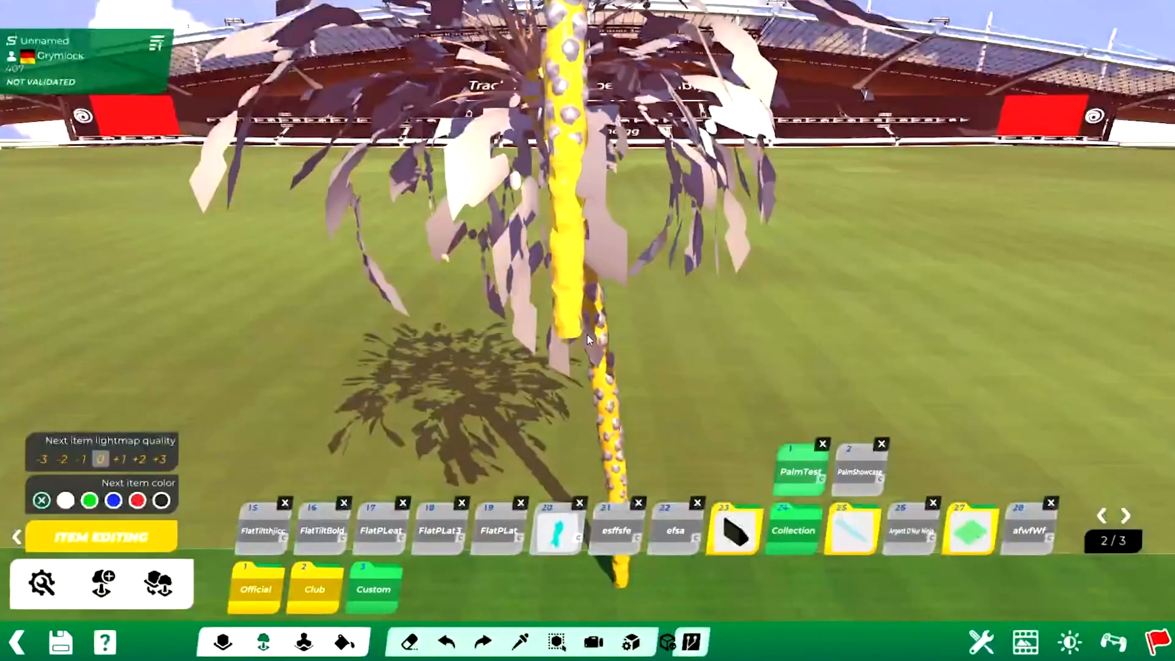
Examine the re-exported palm in the map from several angles and distances
{"action": "right_click_drag", "start_coordinate": [725, 351], "coordinate": [509, 349], "text": "alt"}
{"action": "scroll", "coordinate": [510, 349], "scroll_direction": "up", "scroll_amount": 3, "text": "alt"}
{"action": "left_click_drag", "start_coordinate": [509, 348], "coordinate": [519, 337], "text": "alt"}
{"action": "scroll", "coordinate": [519, 337], "scroll_direction": "down", "scroll_amount": 3, "text": "alt"}
{"action": "right_click_drag", "start_coordinate": [519, 337], "coordinate": [538, 257], "text": "alt"}
{"action": "scroll", "coordinate": [615, 302], "scroll_direction": "down", "scroll_amount": 2, "text": "alt"}
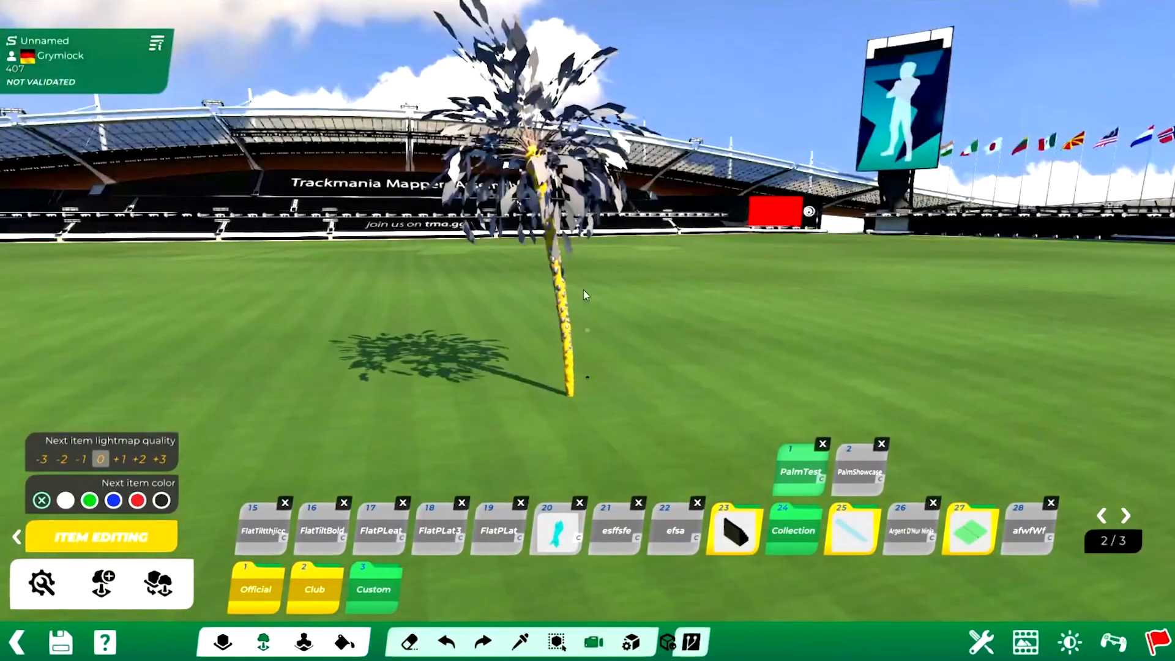
Return to Blender and delete the palm tree object from the PalmTest collection
{"action": "left_click", "coordinate": [1085, 11]}
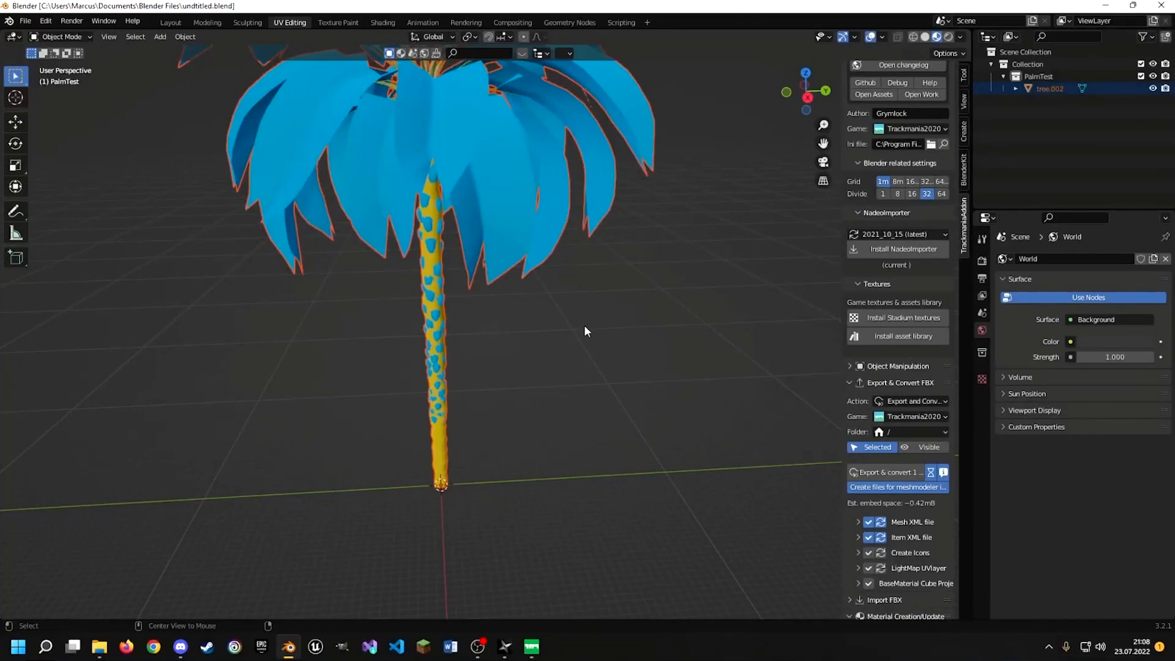
{"action": "scroll", "coordinate": [583, 325], "scroll_direction": "down", "scroll_amount": 1}
{"action": "scroll", "coordinate": [566, 328], "scroll_direction": "down", "scroll_amount": 3}
{"action": "middle_click_drag", "start_coordinate": [566, 328], "coordinate": [558, 282]}
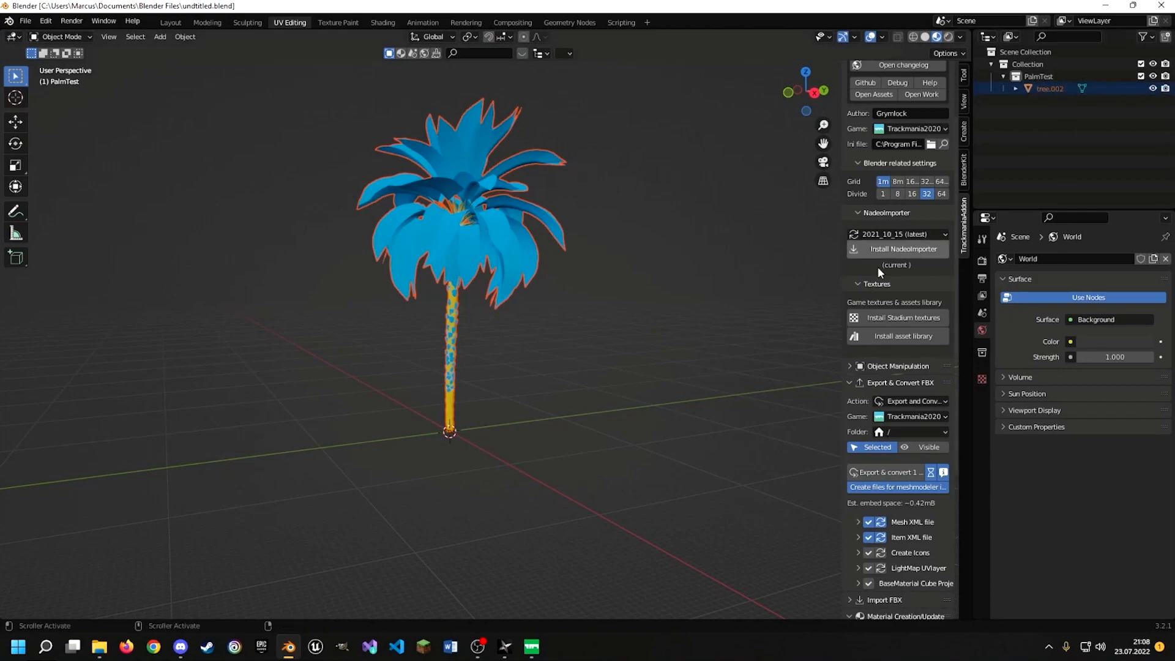
{"action": "middle_click_drag", "start_coordinate": [553, 250], "coordinate": [538, 271]}
{"action": "key", "text": "x"}
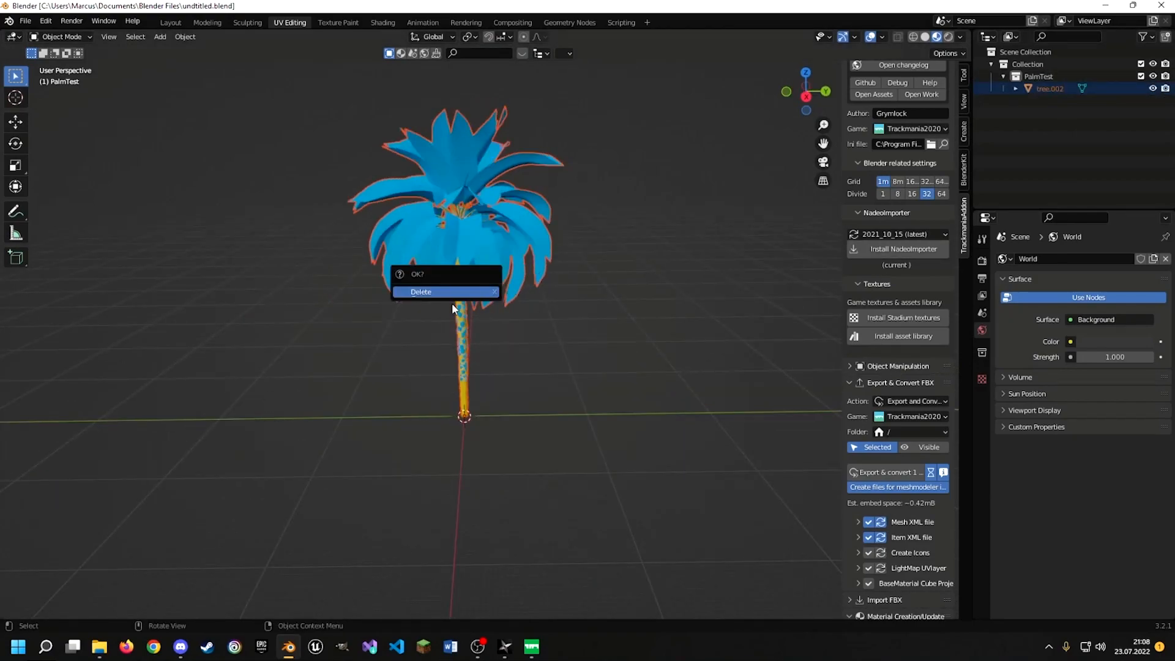
{"action": "left_click", "coordinate": [450, 293]}
Add a mesh cube at the world origin
{"action": "middle_click_drag", "start_coordinate": [450, 292], "coordinate": [472, 266]}
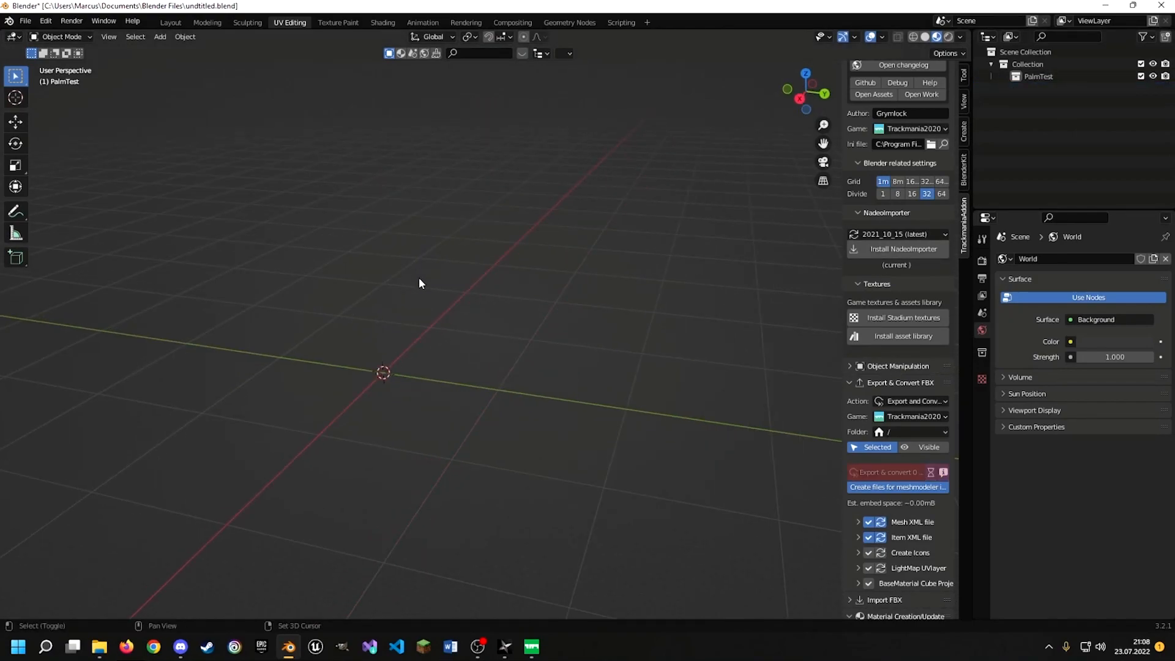
{"action": "key", "text": "shift+a"}
{"action": "mouse_move", "coordinate": [385, 283]}
{"action": "left_click", "coordinate": [468, 290]}
Duplicate the cube six times, spreading the copies around the original
{"action": "middle_click_drag", "start_coordinate": [480, 328], "coordinate": [445, 350]}
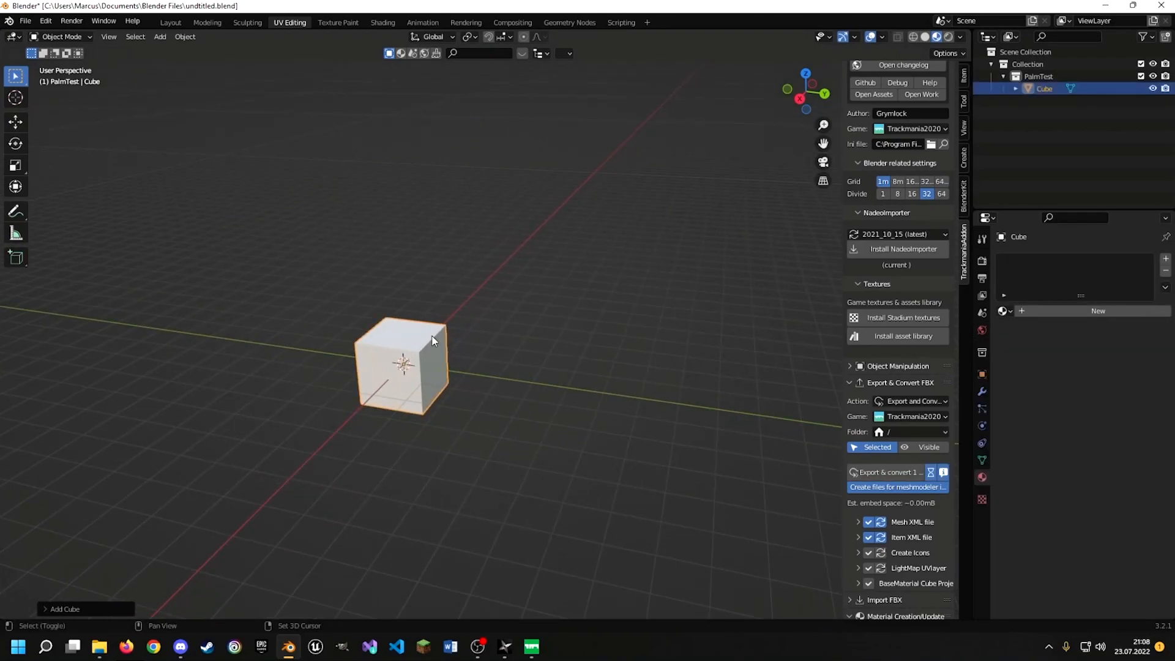
{"action": "key", "text": "shift+d"}
{"action": "left_click", "coordinate": [435, 113]}
{"action": "key", "text": "shift+d"}
{"action": "left_click", "coordinate": [710, 64]}
{"action": "key", "text": "shift+d"}
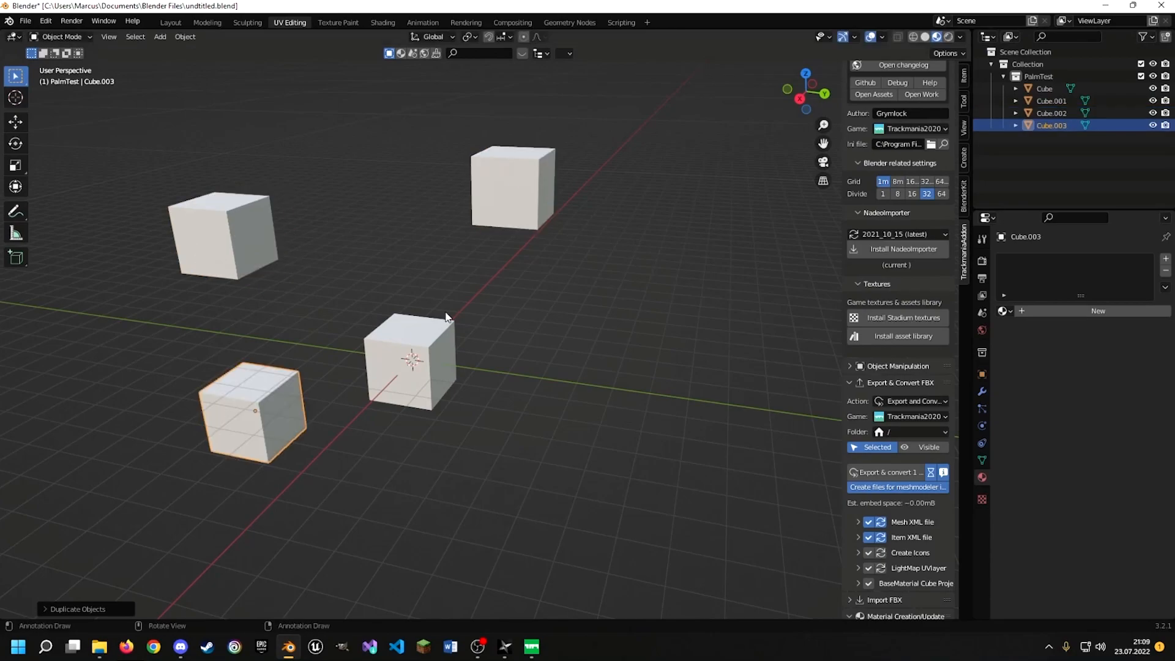
{"action": "left_click", "coordinate": [446, 320]}
{"action": "key", "text": "shift+d"}
{"action": "left_click", "coordinate": [826, 171]}
{"action": "key", "text": "shift+d"}
{"action": "left_click", "coordinate": [574, 54]}
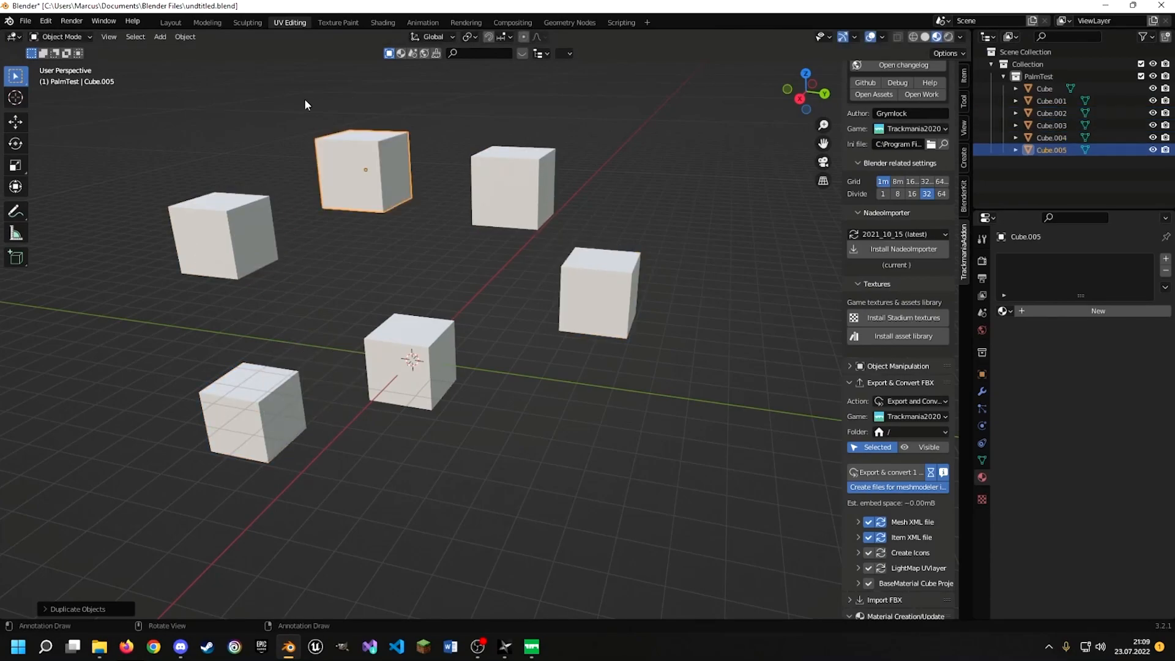
{"action": "key", "text": "shift+d"}
{"action": "left_click", "coordinate": [360, 160]}
Select the original cube at the origin and set up a new Trackmania material with the name cube
{"action": "middle_click_drag", "start_coordinate": [344, 256], "coordinate": [388, 278]}
{"action": "scroll", "coordinate": [390, 276], "scroll_direction": "down", "scroll_amount": 1}
{"action": "left_click", "coordinate": [428, 349]}
{"action": "middle_click_drag", "start_coordinate": [500, 330], "coordinate": [444, 332]}
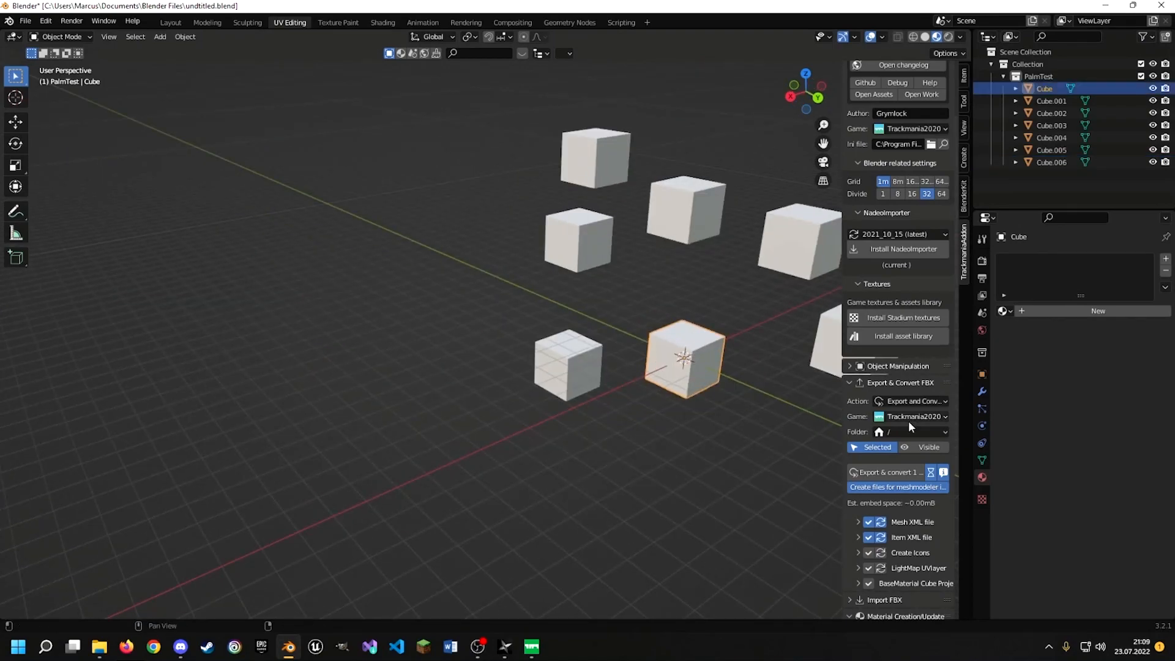
{"action": "scroll", "coordinate": [900, 434], "scroll_direction": "down", "scroll_amount": 6}
{"action": "scroll", "coordinate": [881, 481], "scroll_direction": "down", "scroll_amount": 2}
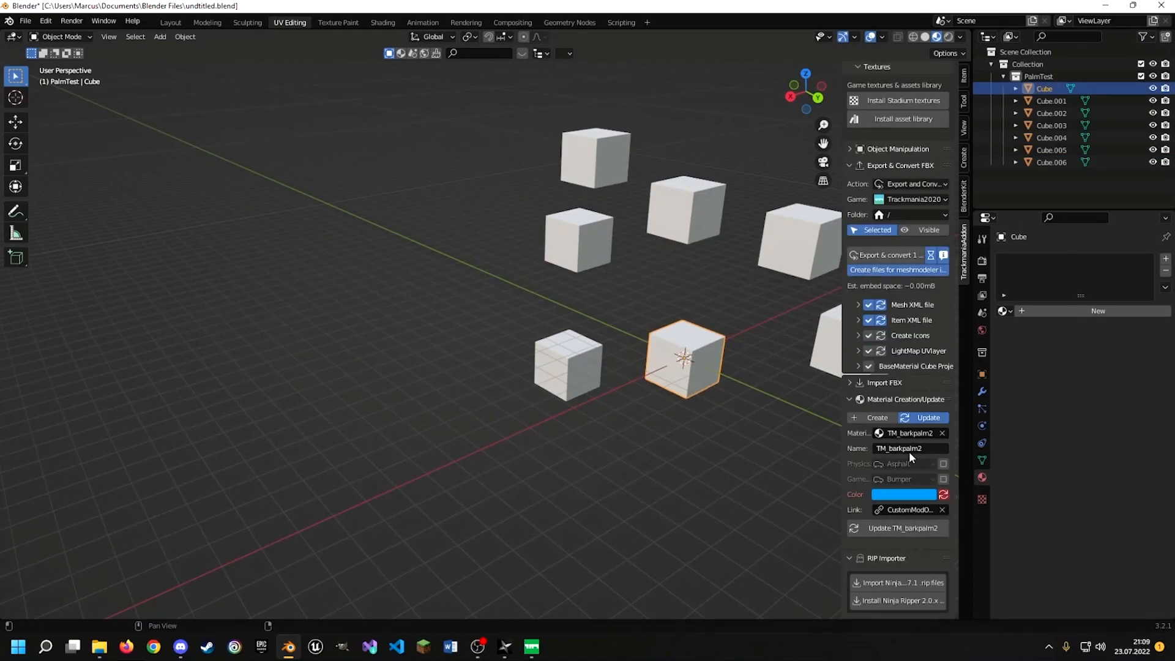
{"action": "type", "text": "cube"}
{"action": "key", "text": "Return"}
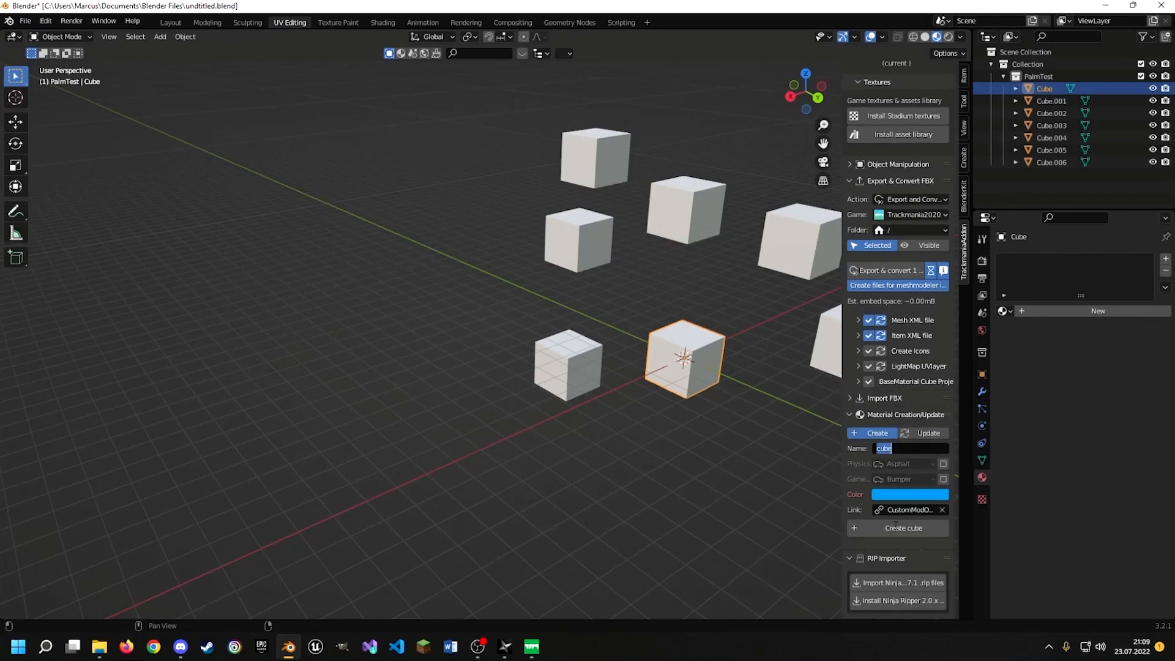
Link the new cube material to Ad1x1Screen and create it
{"action": "left_click", "coordinate": [906, 509]}
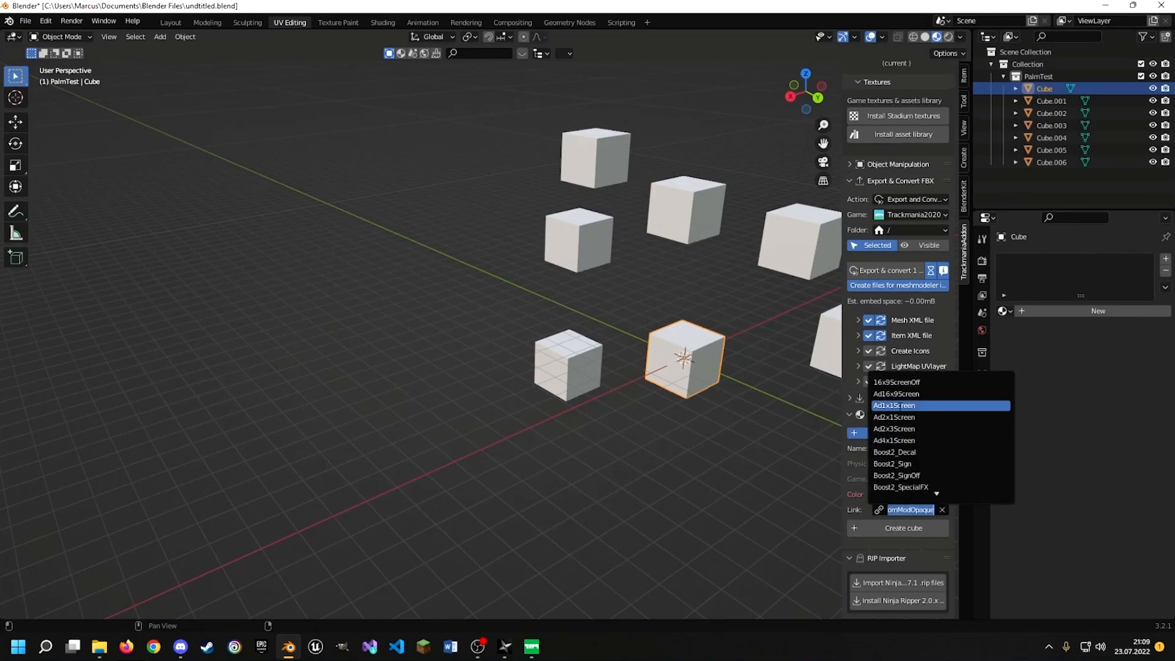
{"action": "left_click", "coordinate": [910, 406]}
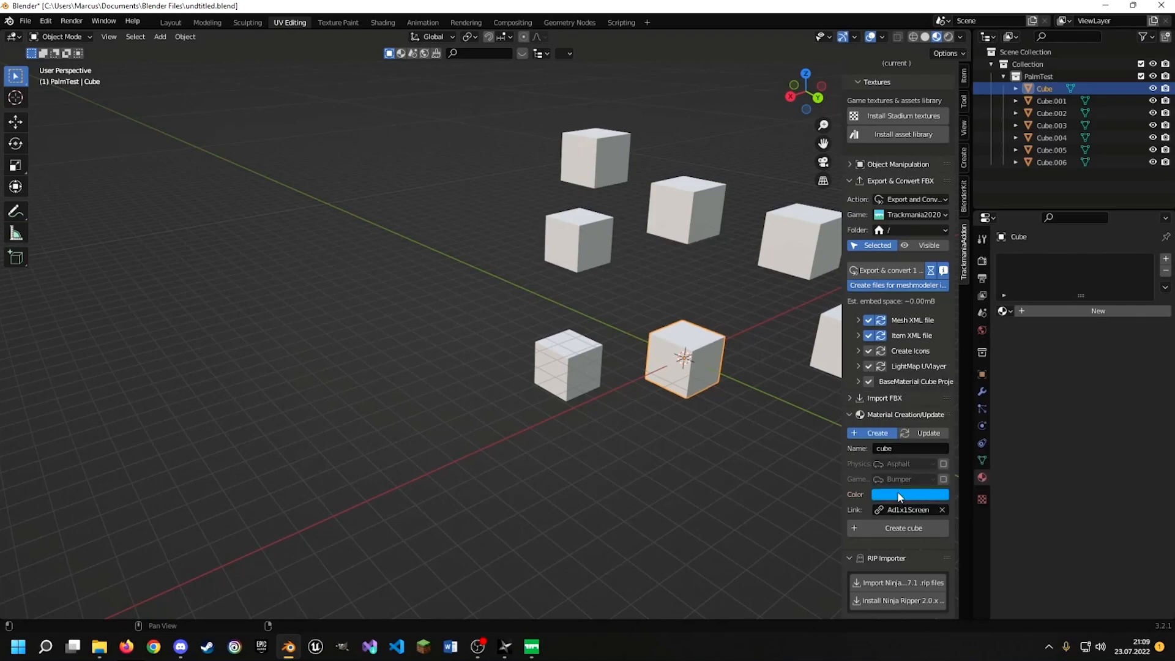
{"action": "left_click", "coordinate": [895, 526]}
Assign the TM_cube material to the original cube
{"action": "middle_click_drag", "start_coordinate": [596, 391], "coordinate": [667, 398]}
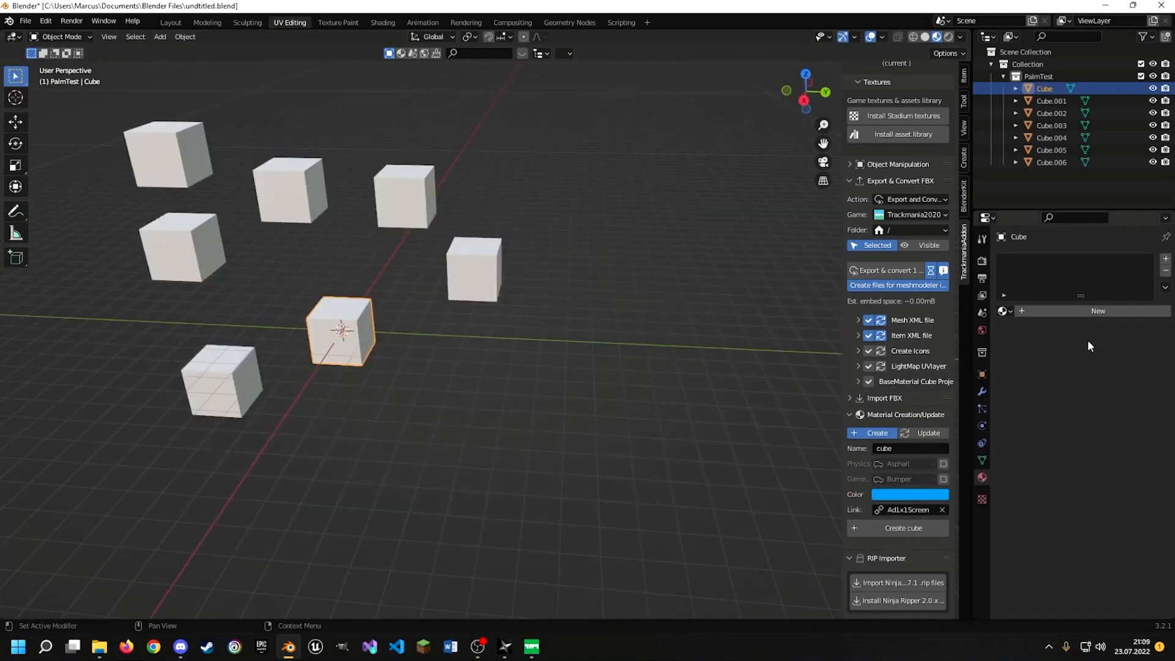
{"action": "left_click", "coordinate": [1004, 311]}
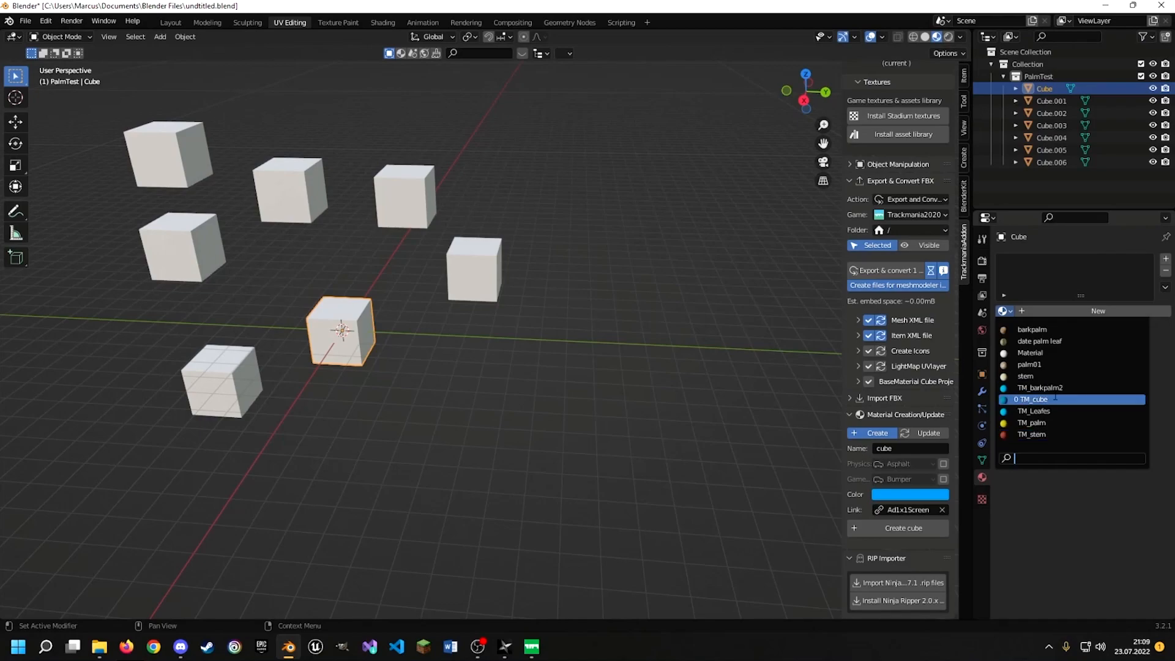
{"action": "left_click", "coordinate": [1055, 397]}
{"action": "middle_click_drag", "start_coordinate": [404, 343], "coordinate": [456, 308]}
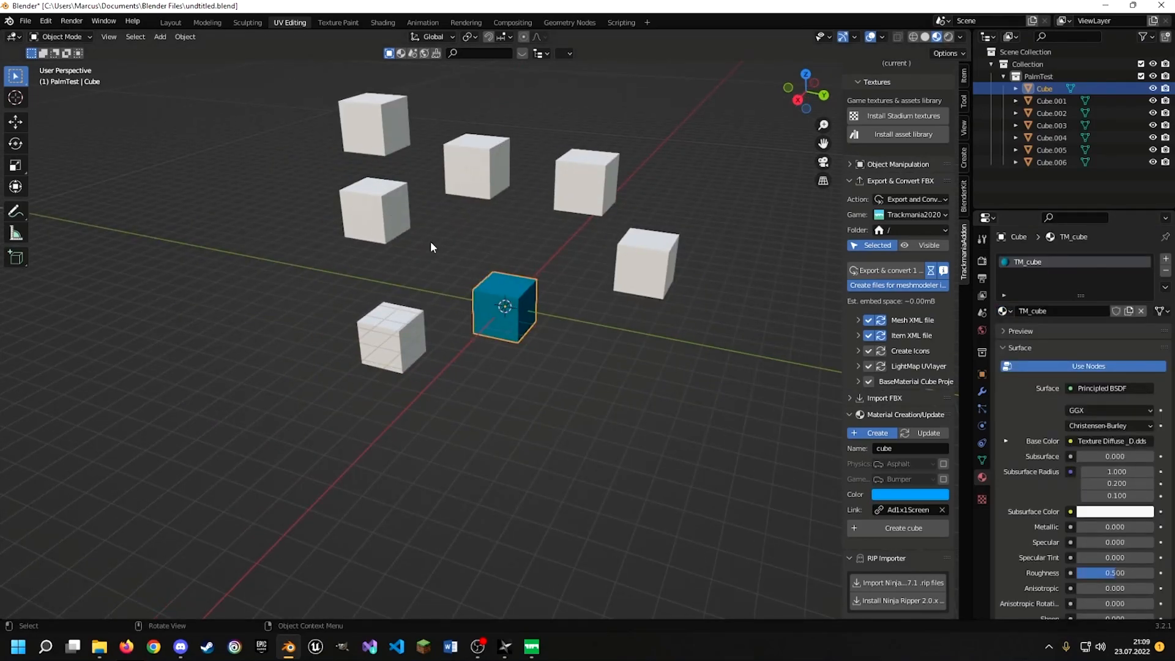
Select the Cube.005 duplicate and give it the barkpalm material
{"action": "middle_click_drag", "start_coordinate": [431, 241], "coordinate": [442, 288]}
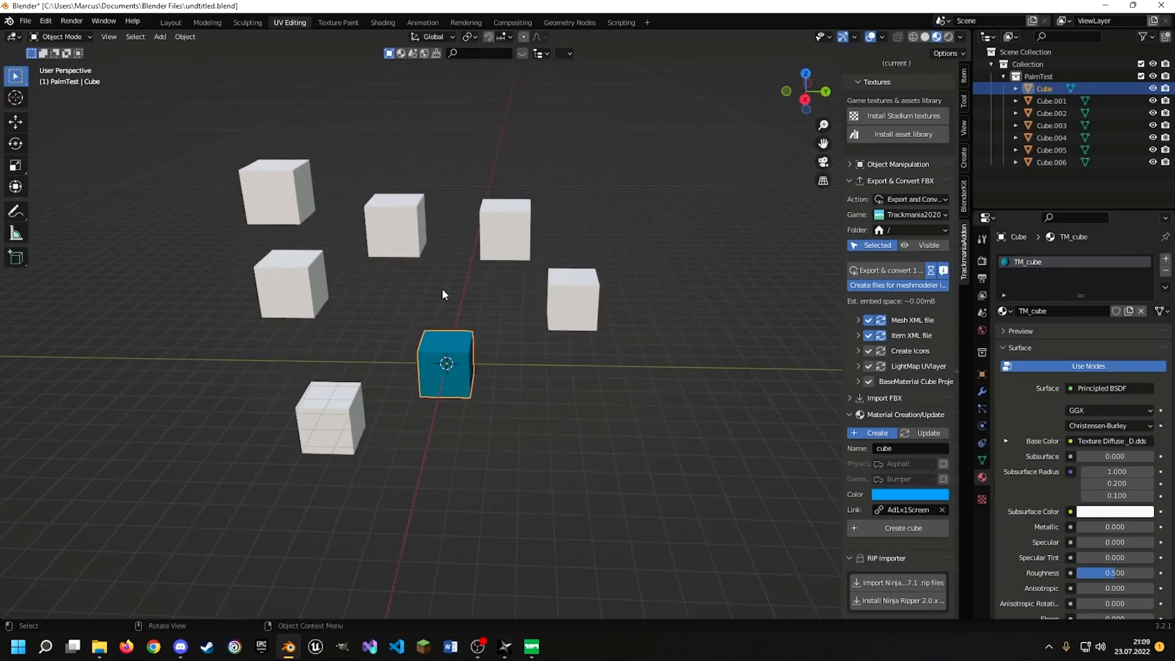
{"action": "left_click", "coordinate": [422, 247]}
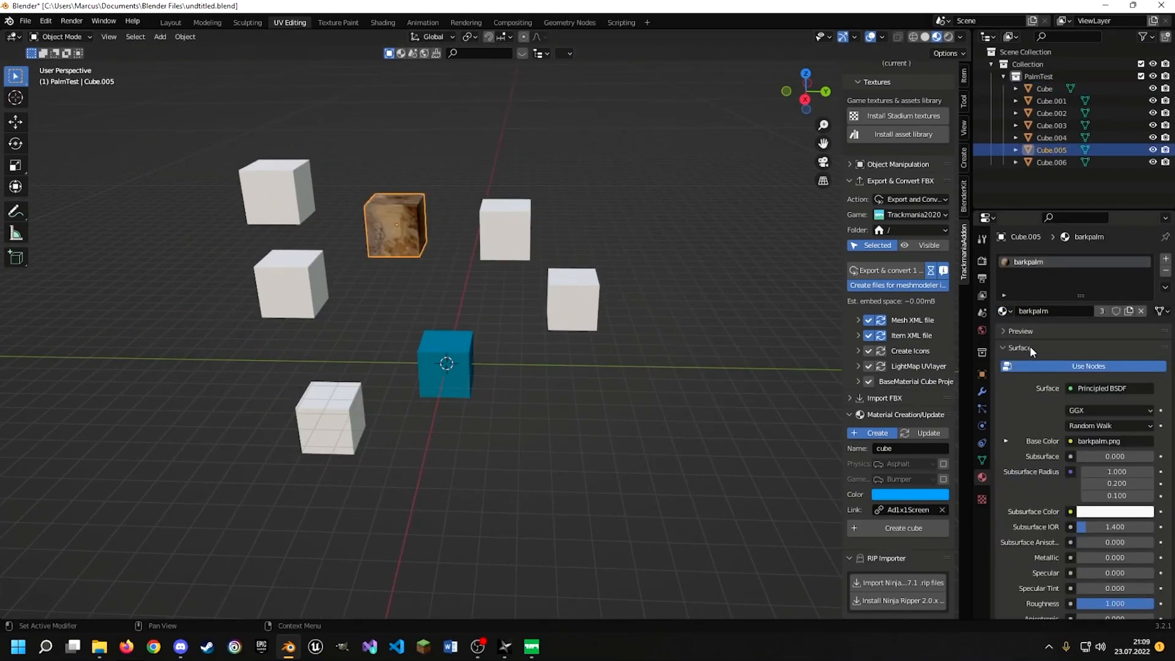
Assign the TM_cube material individually to the duplicates Cube.005, Cube.002 and Cube.004
{"action": "left_click", "coordinate": [1005, 311]}
{"action": "left_click", "coordinate": [1053, 398]}
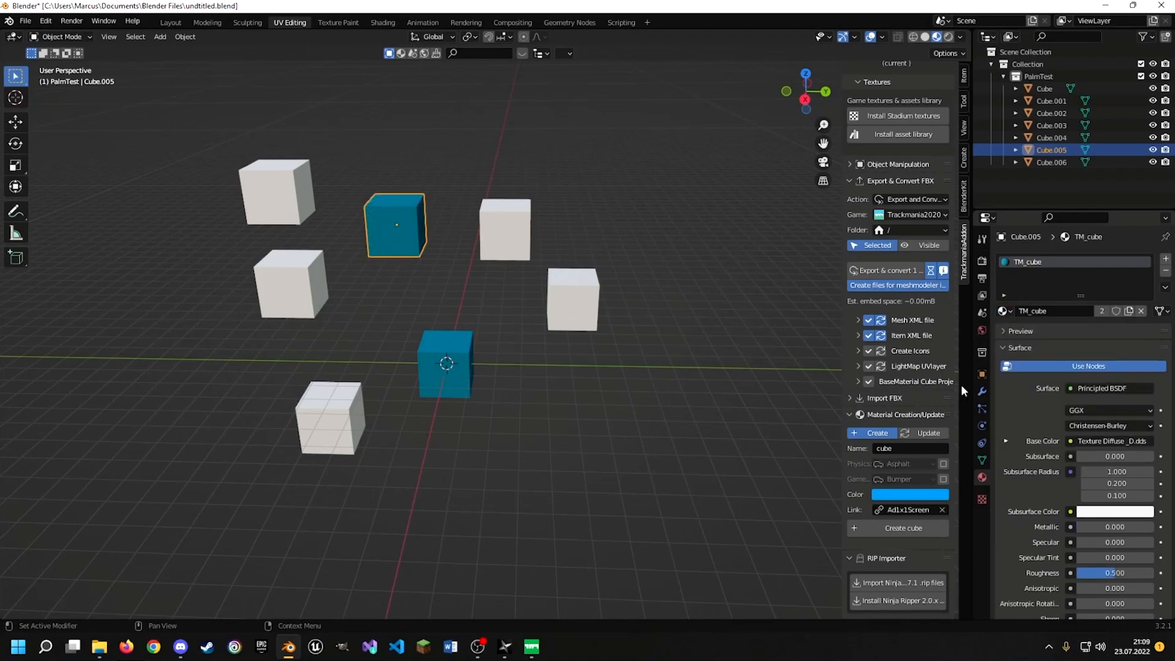
{"action": "left_click", "coordinate": [505, 230]}
{"action": "left_click", "coordinate": [1005, 311]}
{"action": "left_click", "coordinate": [1059, 395]}
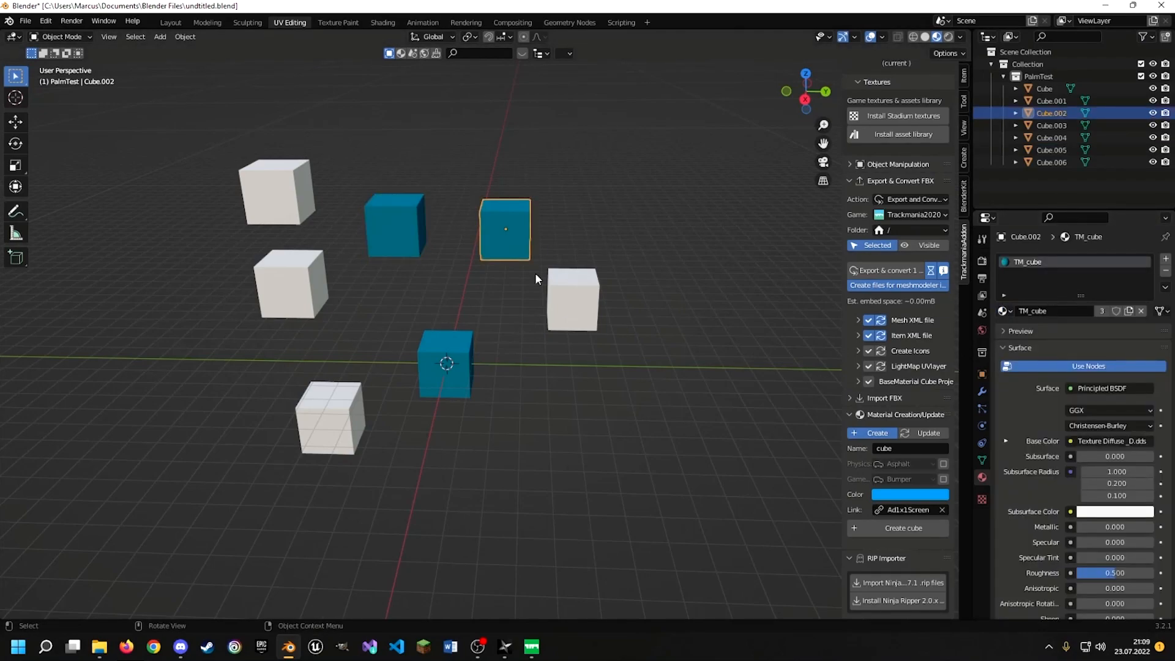
{"action": "left_click", "coordinate": [572, 299]}
{"action": "left_click", "coordinate": [1005, 310]}
{"action": "left_click", "coordinate": [1058, 395]}
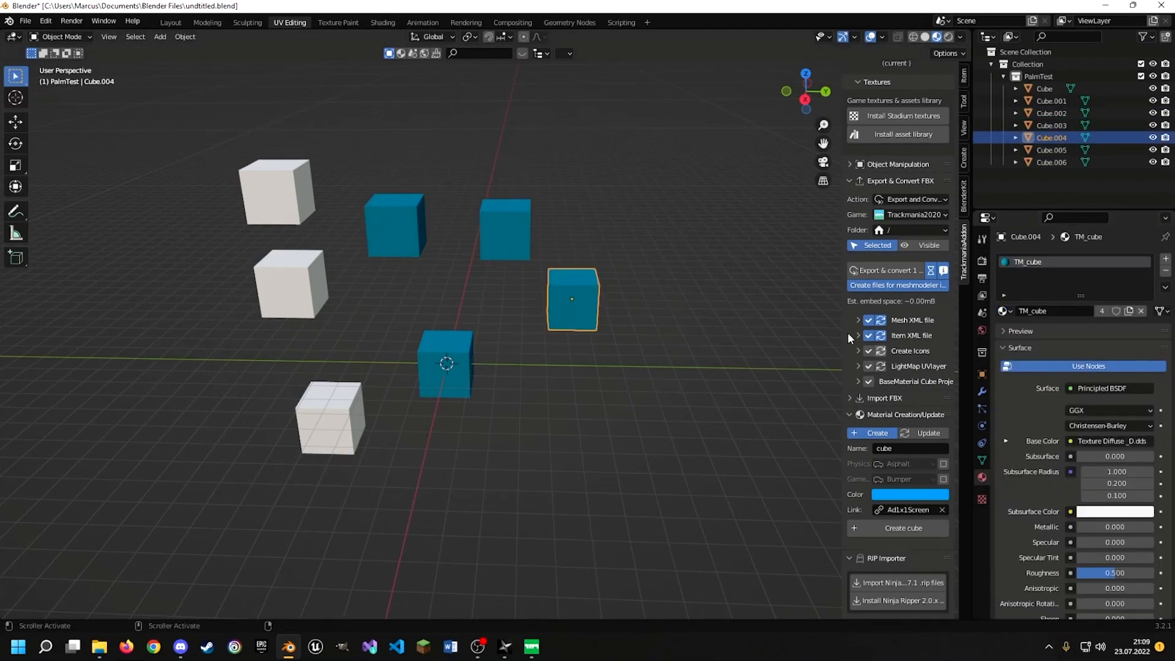
Undo the individual material assignments on the three duplicate cubes
{"action": "middle_click_drag", "start_coordinate": [581, 262], "coordinate": [612, 265]}
{"action": "key", "text": "ctrl+z"}
{"action": "key", "text": "ctrl+z"}
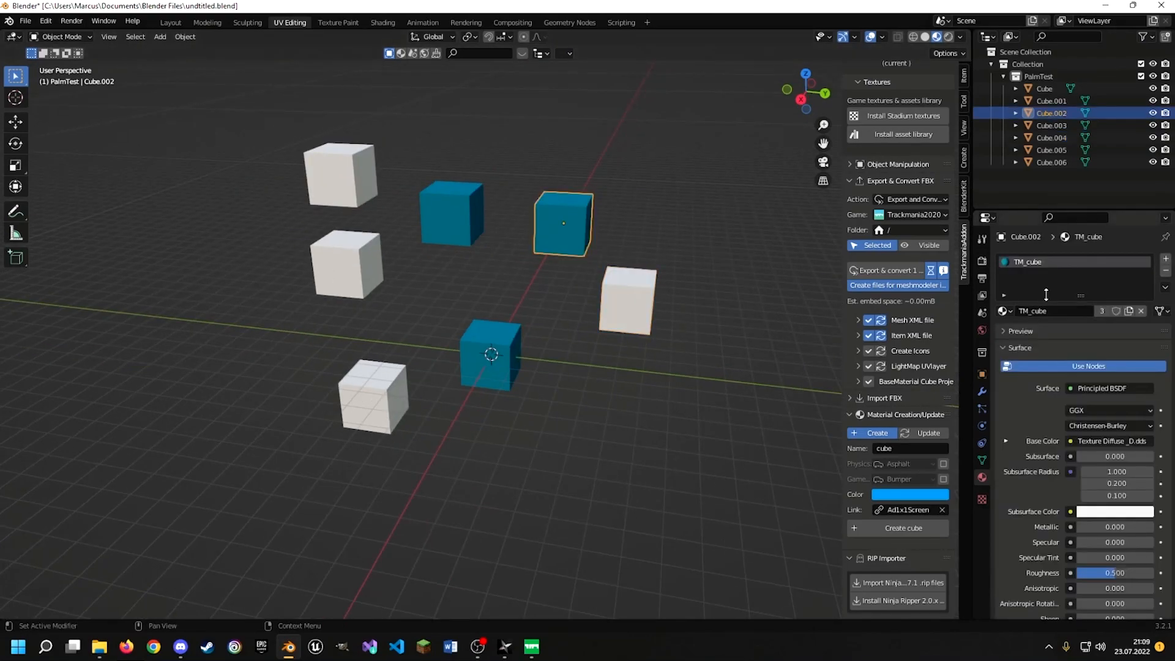
{"action": "key", "text": "ctrl+z"}
{"action": "key", "text": "ctrl+z"}
{"action": "key", "text": "ctrl+z"}
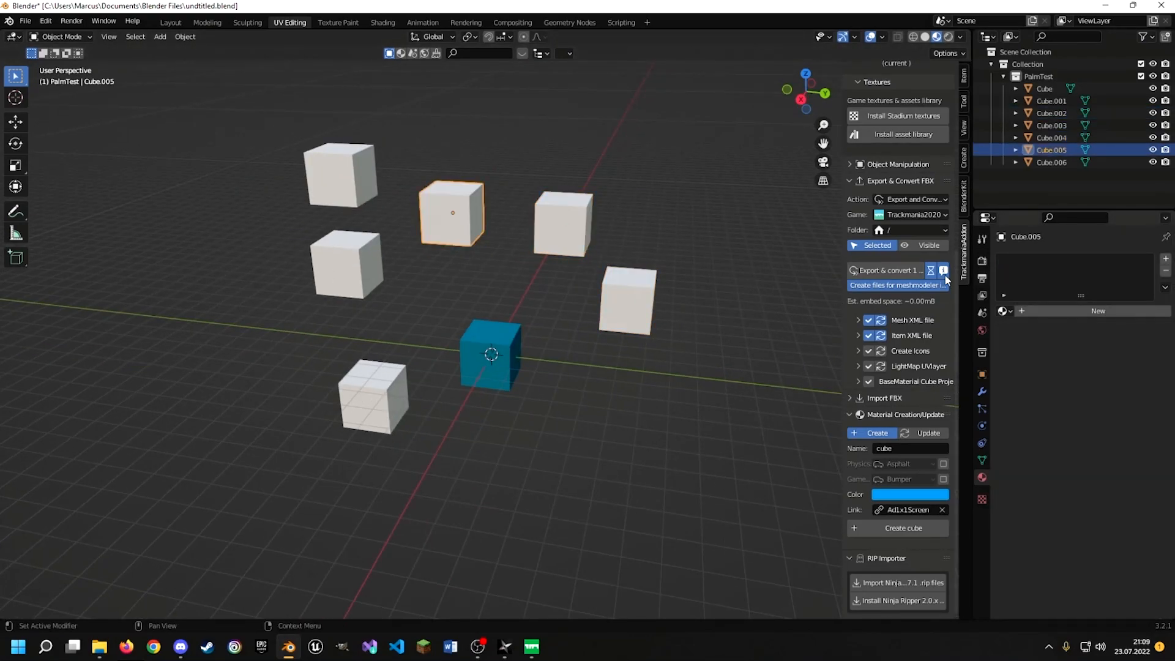
Select all cubes with the original cube active and link its TM_cube material to the others
{"action": "left_click", "coordinate": [556, 236]}
{"action": "key", "text": "a"}
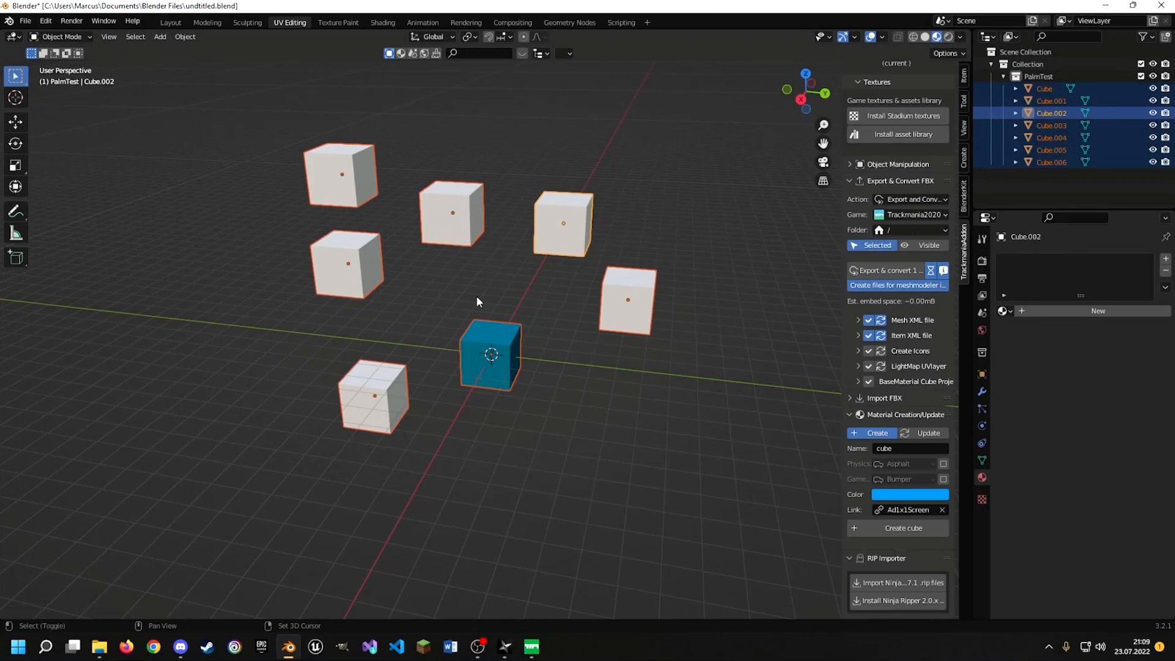
{"action": "left_click", "coordinate": [489, 357], "text": "shift"}
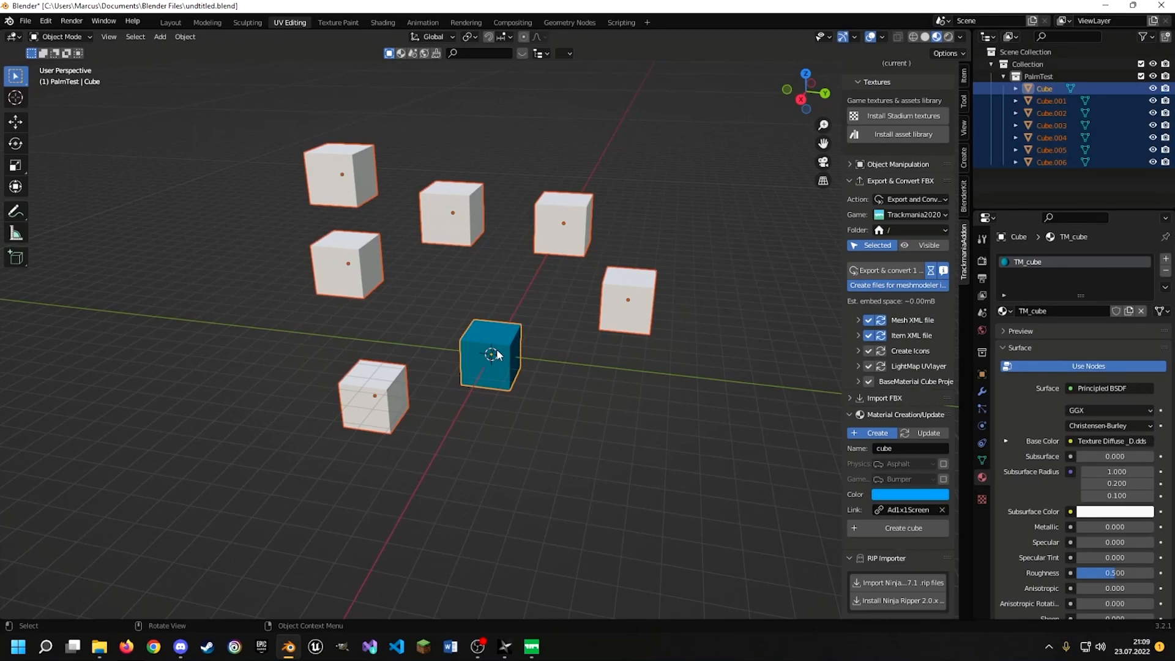
{"action": "middle_click_drag", "start_coordinate": [523, 354], "coordinate": [520, 346]}
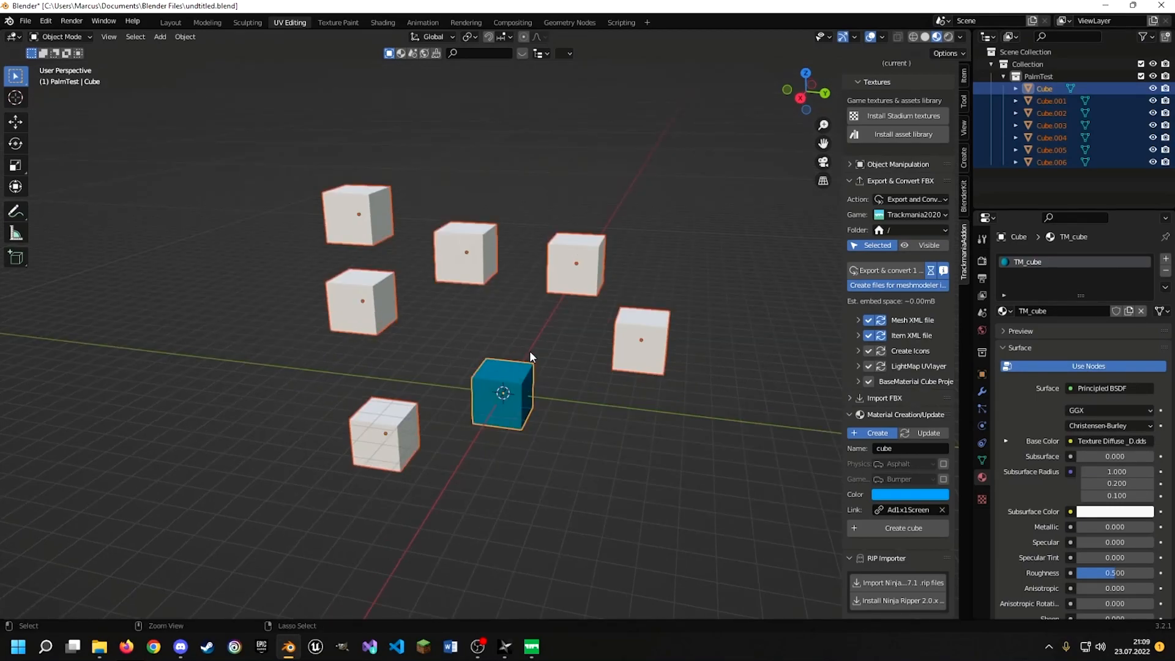
{"action": "key", "text": "ctrl+l"}
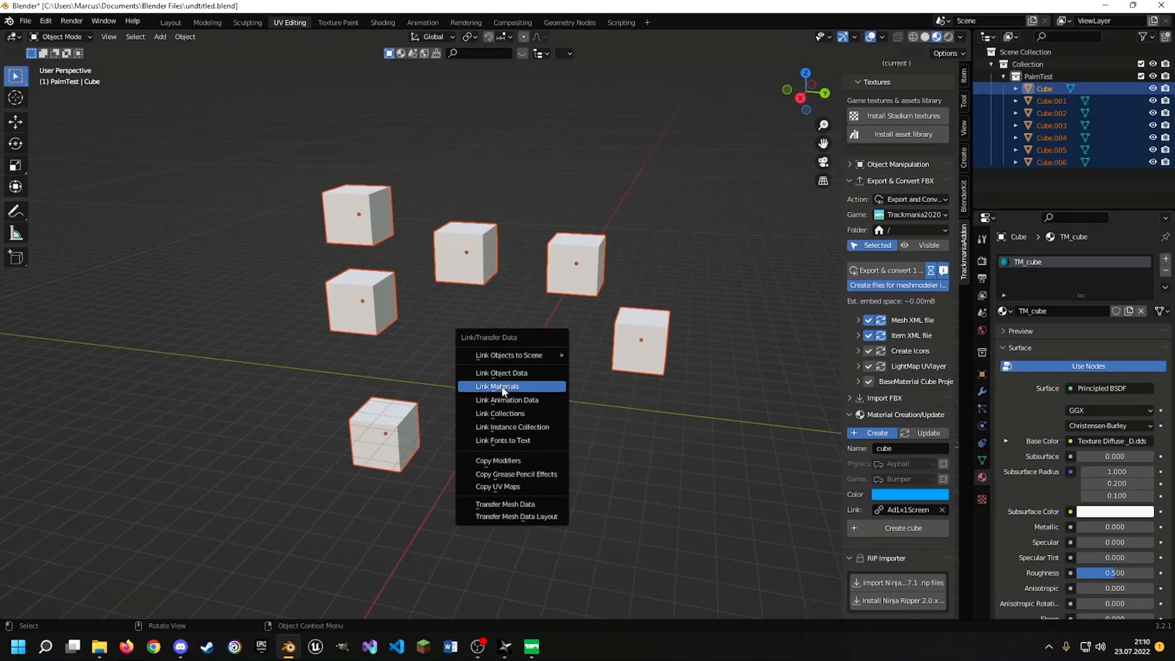
{"action": "left_click", "coordinate": [518, 385]}
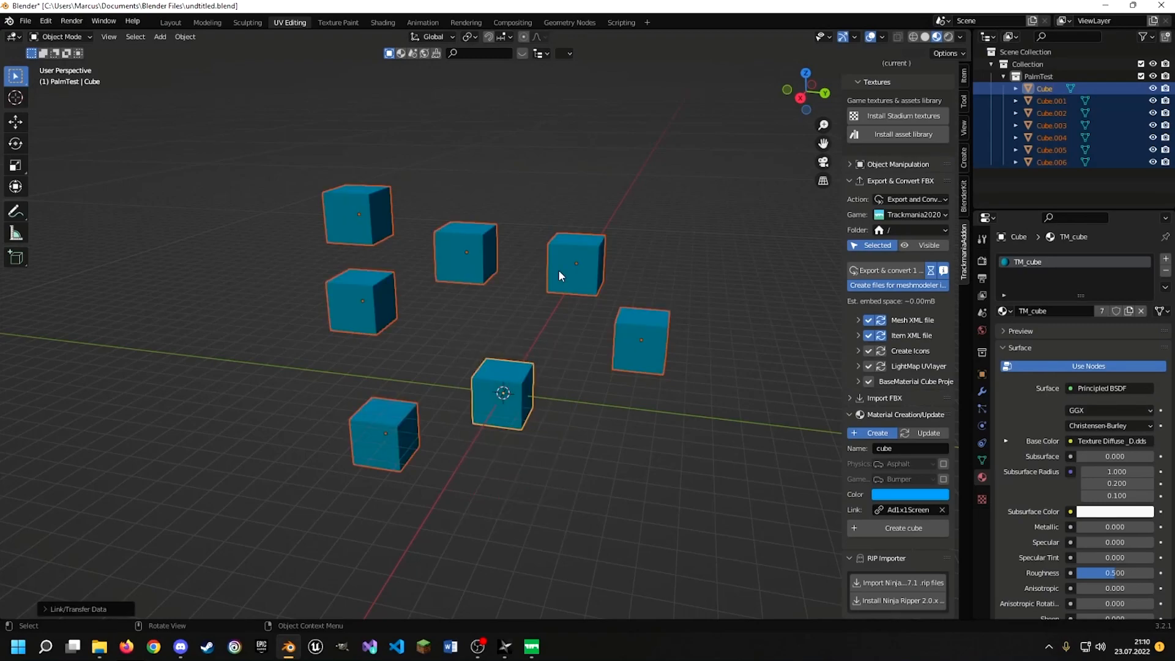
Deselect the cubes and examine their shared material from several angles
{"action": "middle_click_drag", "start_coordinate": [465, 257], "coordinate": [443, 270]}
{"action": "middle_click_drag", "start_coordinate": [712, 280], "coordinate": [490, 288], "text": "shift"}
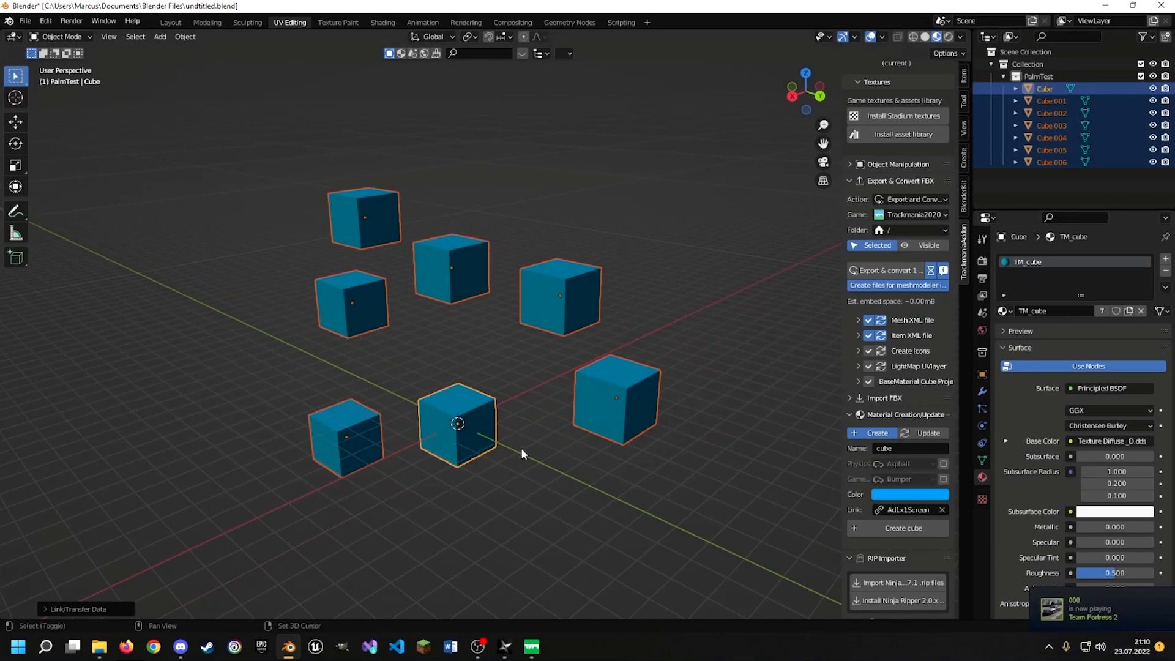
{"action": "middle_click_drag", "start_coordinate": [535, 401], "coordinate": [418, 328], "text": "shift"}
{"action": "left_click", "coordinate": [441, 310]}
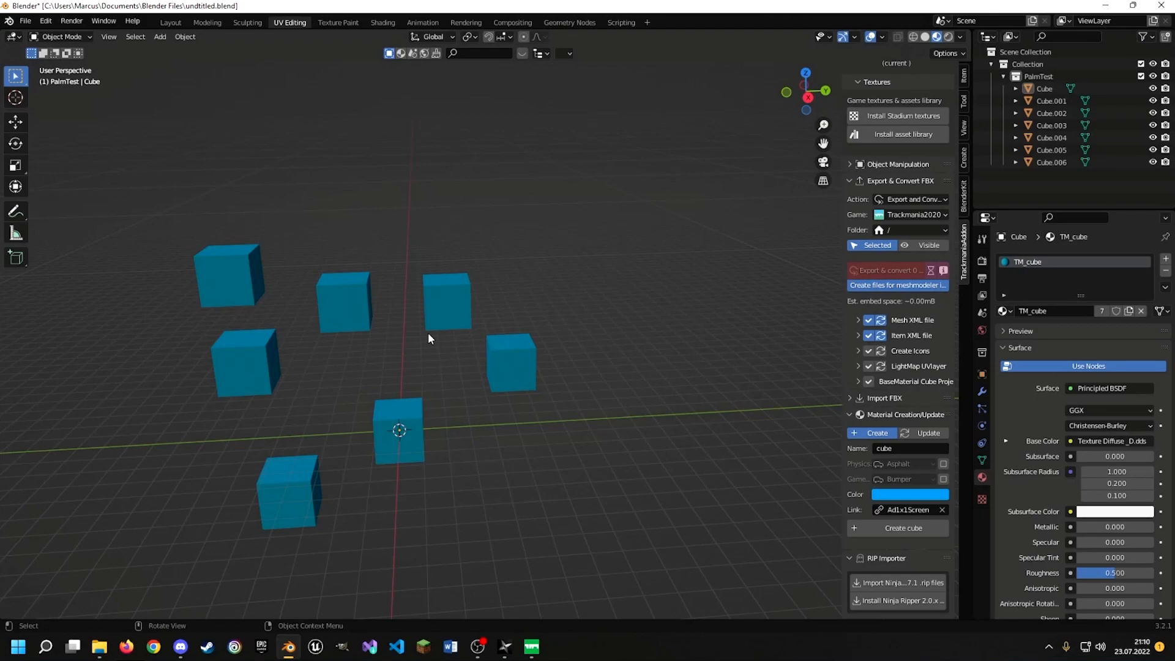
{"action": "middle_click_drag", "start_coordinate": [457, 324], "coordinate": [443, 328]}
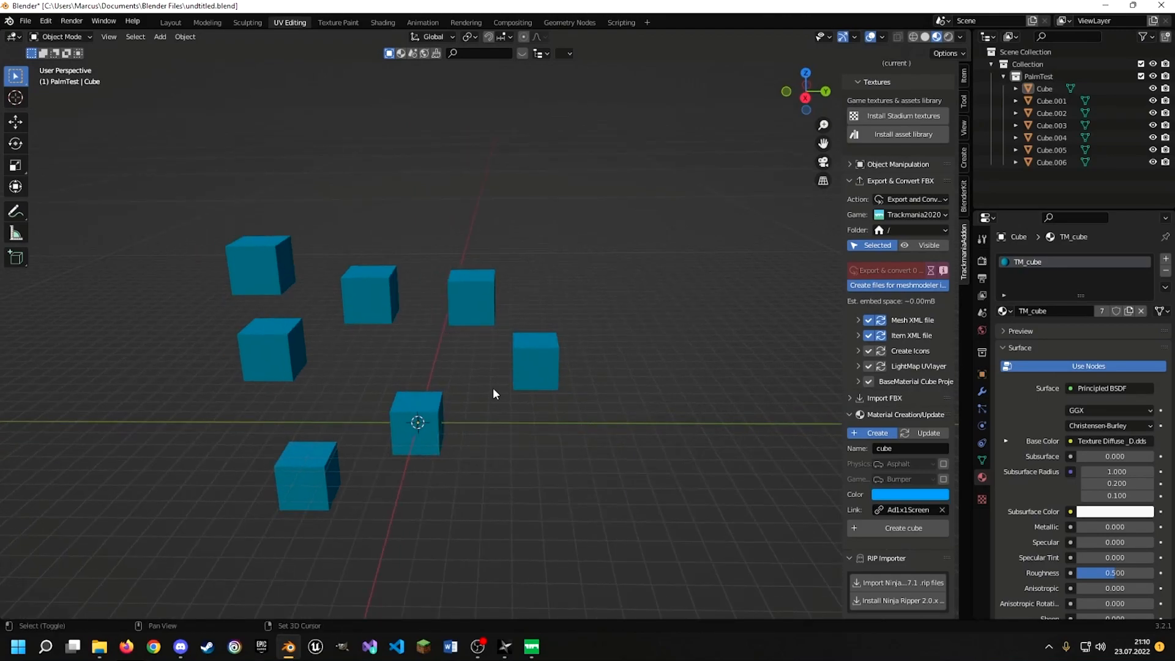
{"action": "scroll", "coordinate": [505, 259], "scroll_direction": "down", "scroll_amount": 2}
{"action": "middle_click_drag", "start_coordinate": [493, 387], "coordinate": [498, 315], "text": "shift"}
{"action": "middle_click_drag", "start_coordinate": [563, 355], "coordinate": [499, 321], "text": "shift"}
{"action": "scroll", "coordinate": [549, 322], "scroll_direction": "up", "scroll_amount": 4}
{"action": "middle_click_drag", "start_coordinate": [588, 319], "coordinate": [446, 304], "text": "shift"}
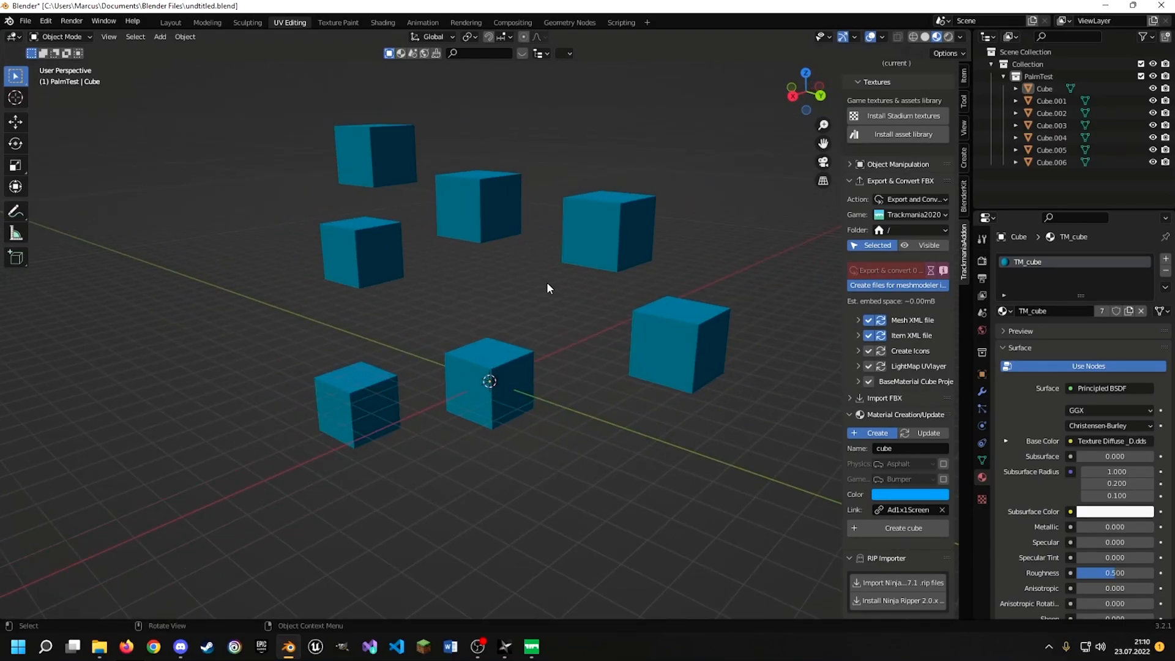
Add an Array modifier to the original cube at the origin
{"action": "left_click", "coordinate": [981, 392]}
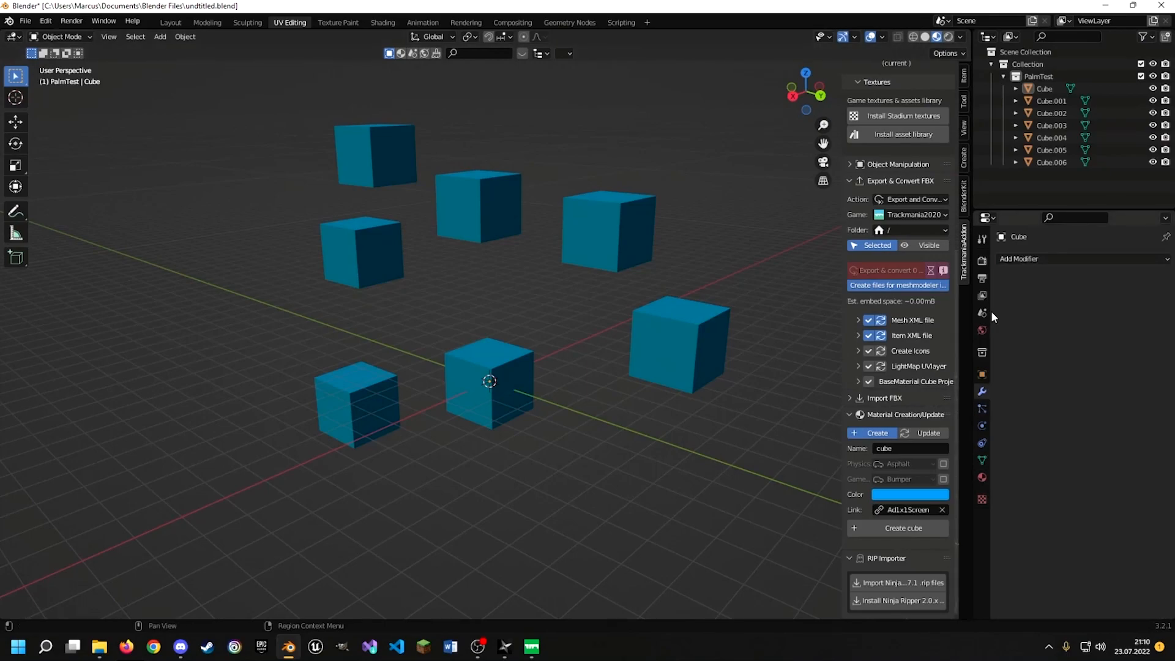
{"action": "left_click", "coordinate": [1012, 259]}
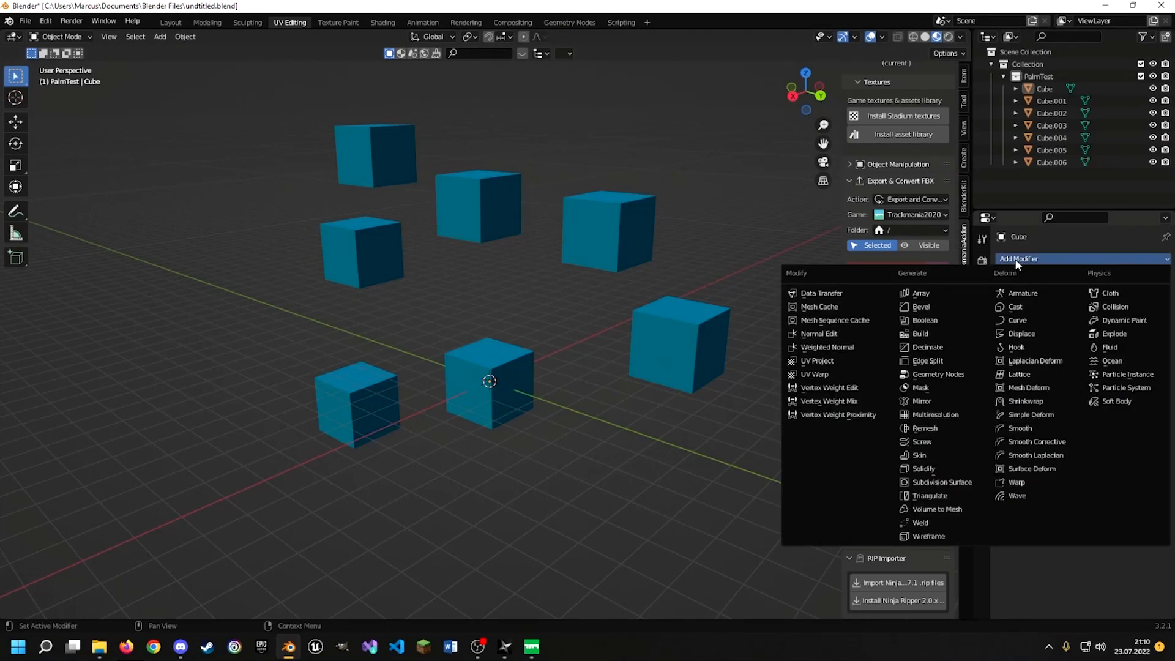
{"action": "left_click", "coordinate": [455, 395]}
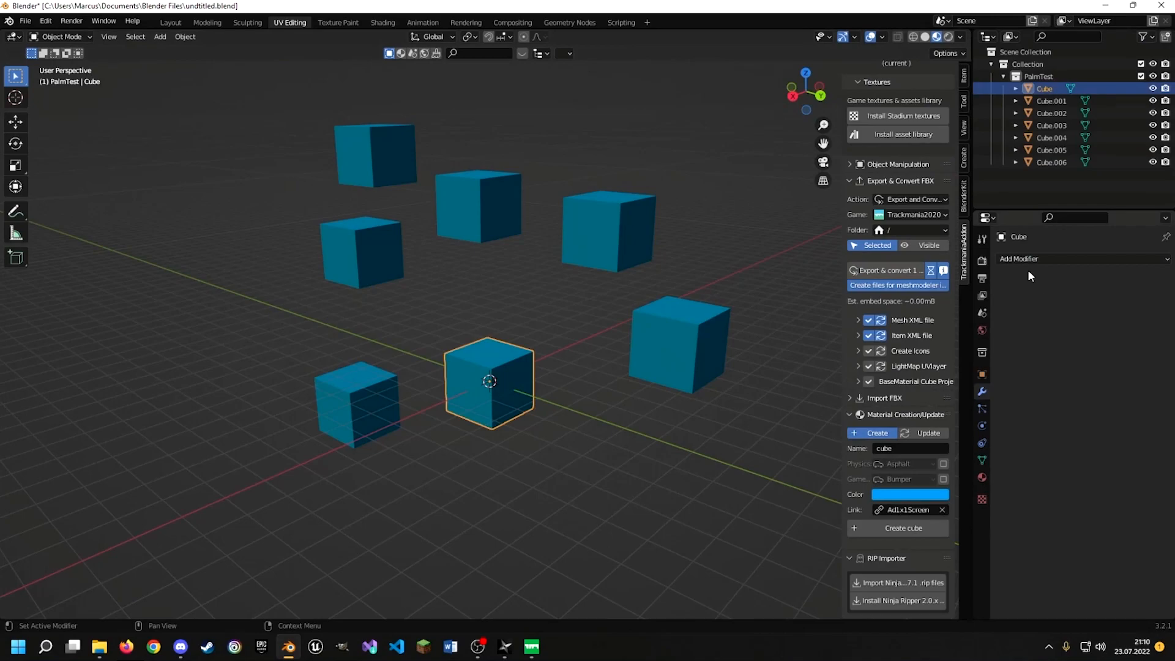
{"action": "left_click", "coordinate": [1017, 259]}
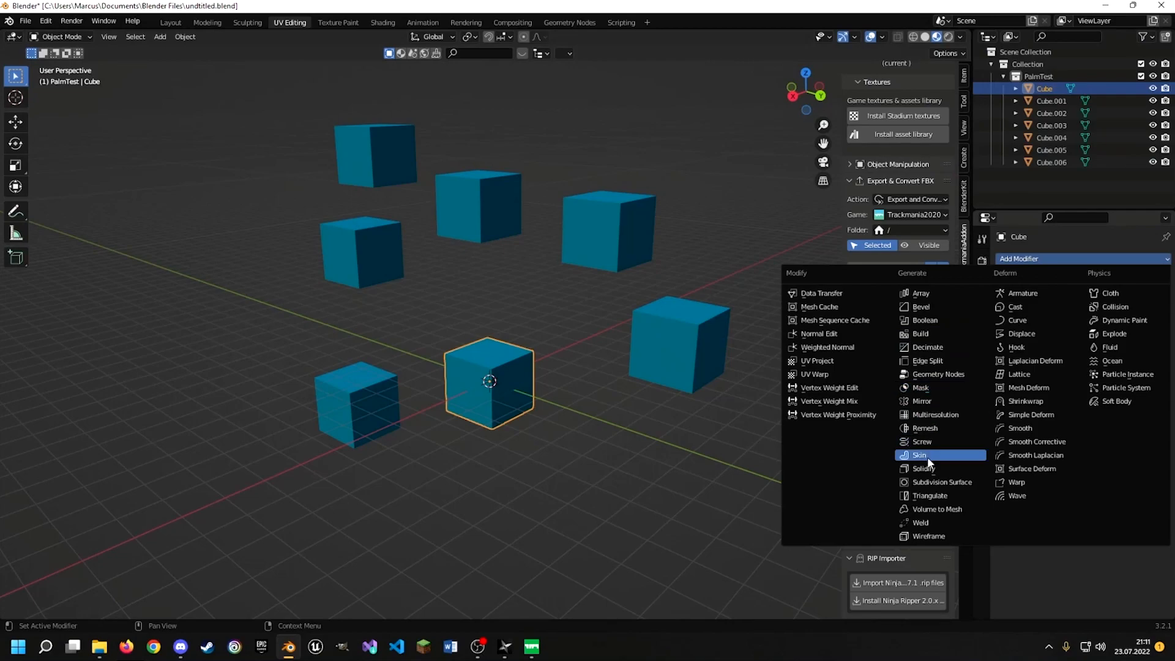
{"action": "left_click", "coordinate": [926, 295]}
Set the Array modifier's count to 23
{"action": "middle_click_drag", "start_coordinate": [621, 332], "coordinate": [465, 331]}
{"action": "scroll", "coordinate": [465, 331], "scroll_direction": "up", "scroll_amount": 3}
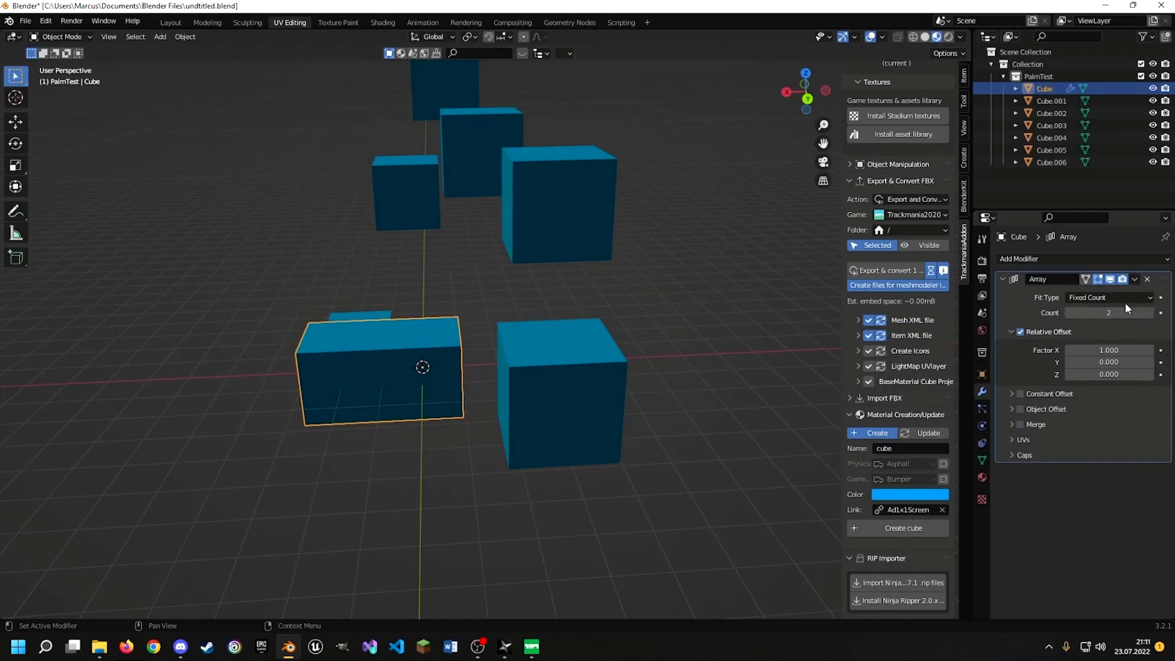
{"action": "left_click", "coordinate": [1108, 313]}
{"action": "left_click_drag", "start_coordinate": [1108, 313], "coordinate": [1156, 313]}
{"action": "scroll", "coordinate": [309, 294], "scroll_direction": "down", "scroll_amount": 11}
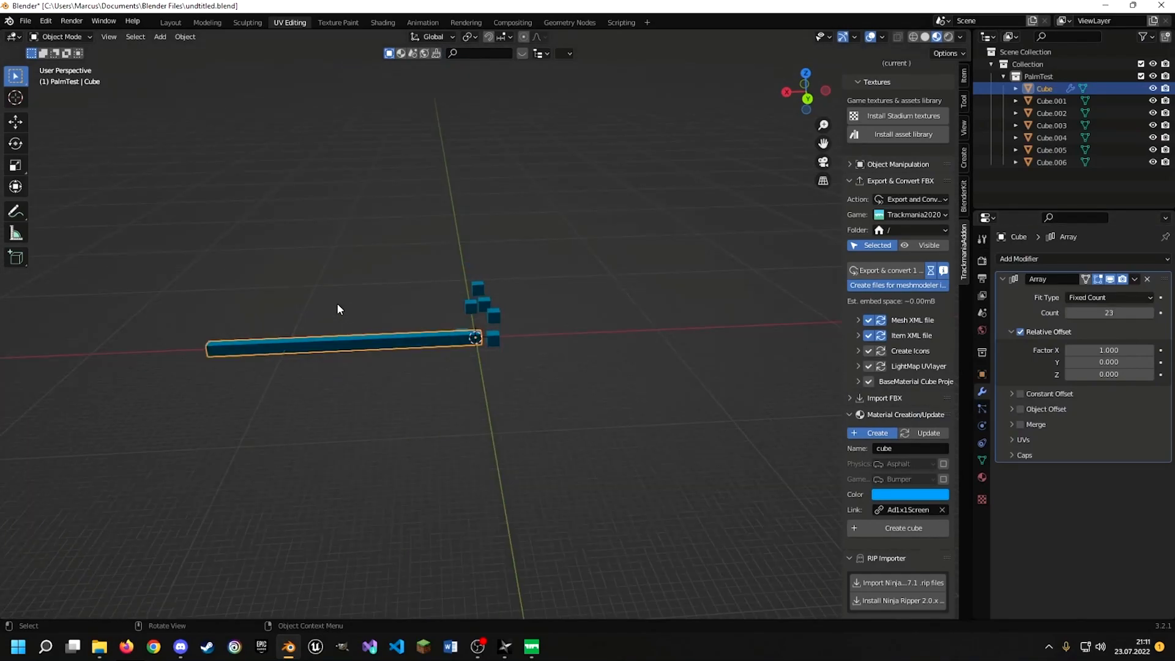
Space the arrayed cubes apart by setting the relative offset Factor X to 1.500
{"action": "scroll", "coordinate": [337, 303], "scroll_direction": "up", "scroll_amount": 3}
{"action": "middle_click_drag", "start_coordinate": [336, 303], "coordinate": [322, 303]}
{"action": "scroll", "coordinate": [375, 310], "scroll_direction": "up", "scroll_amount": 5}
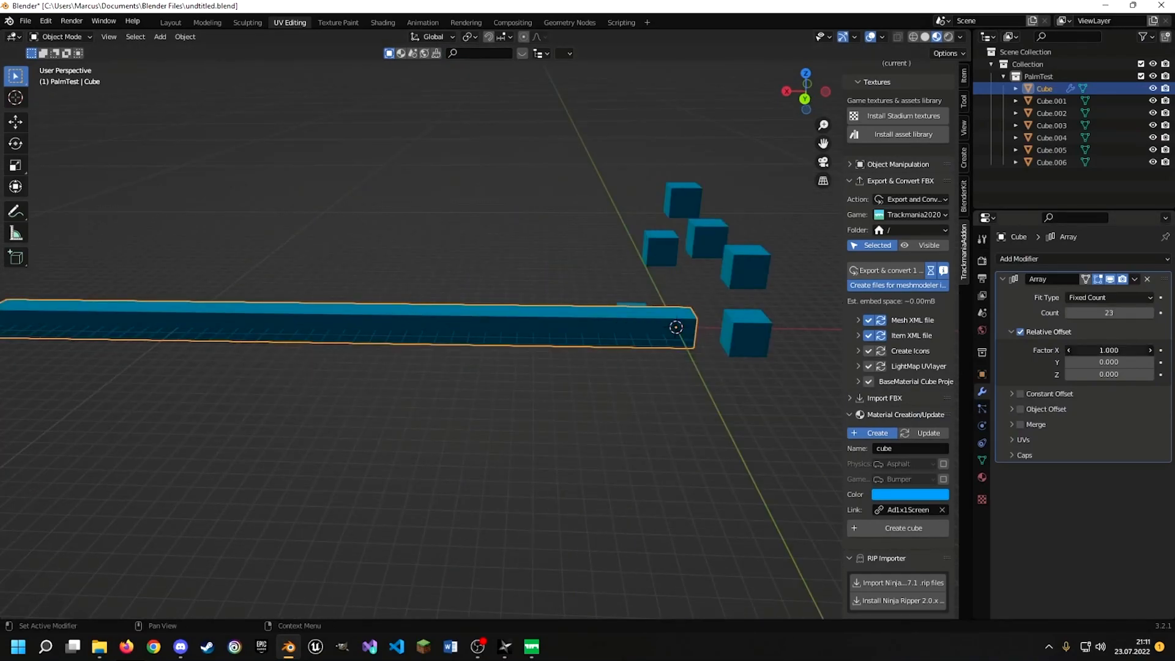
{"action": "left_click_drag", "start_coordinate": [1108, 350], "coordinate": [1144, 349]}
Examine the spaced row of arrayed cubes from several angles
{"action": "middle_click_drag", "start_coordinate": [824, 351], "coordinate": [500, 304]}
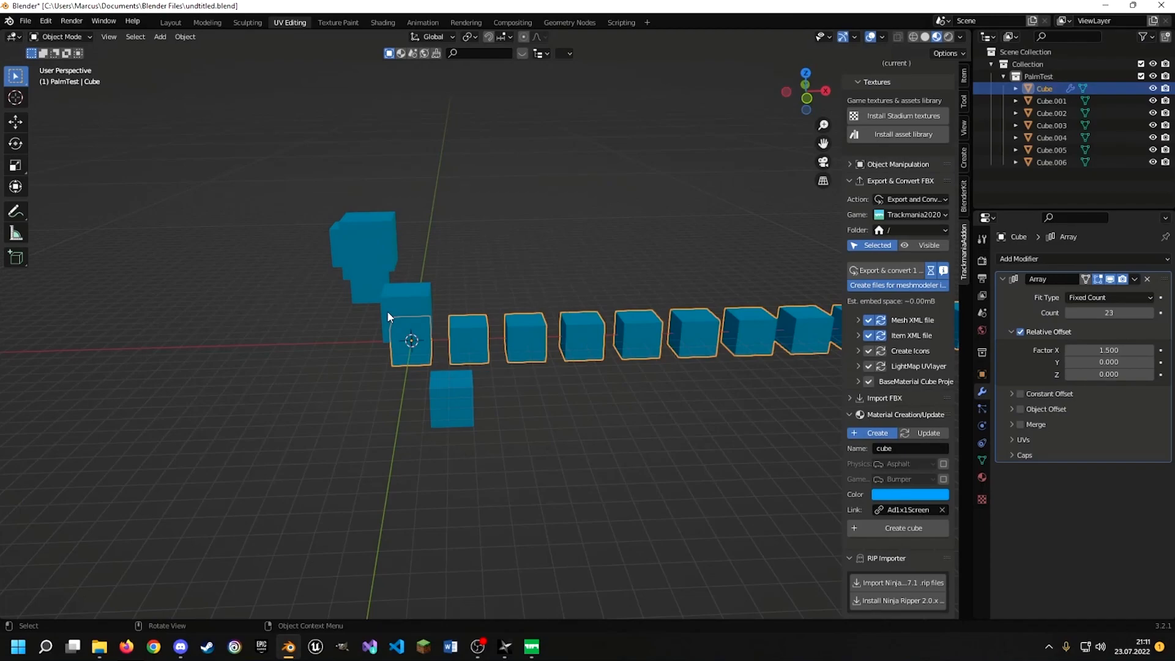
{"action": "middle_click_drag", "start_coordinate": [387, 310], "coordinate": [552, 274]}
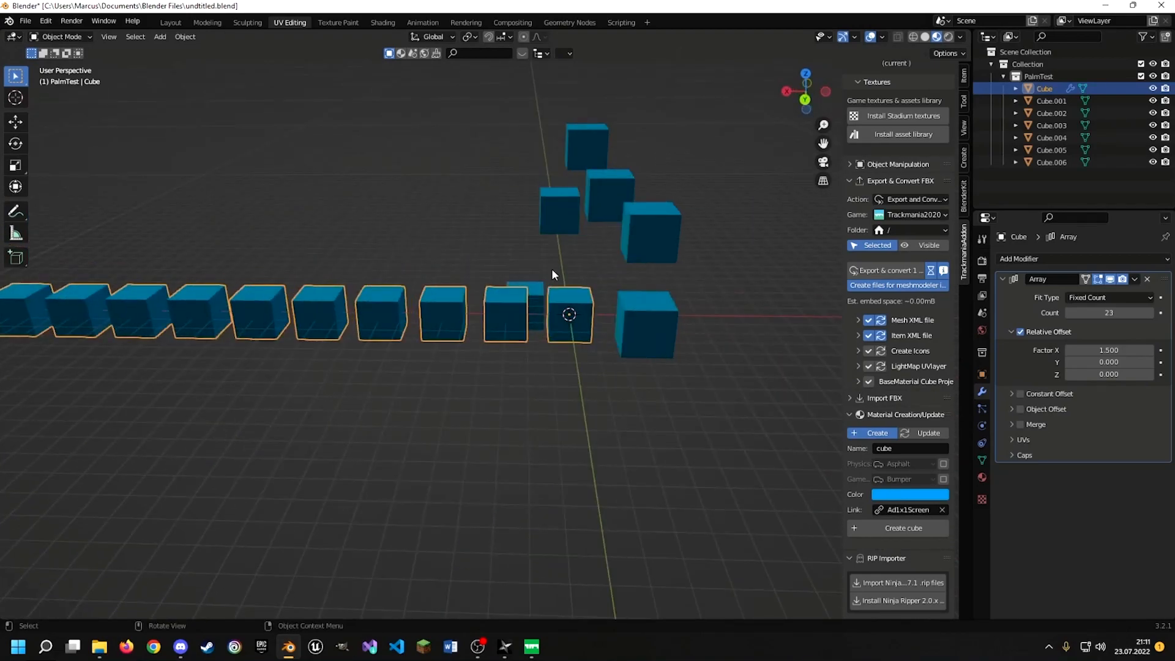
{"action": "middle_click_drag", "start_coordinate": [833, 299], "coordinate": [650, 236]}
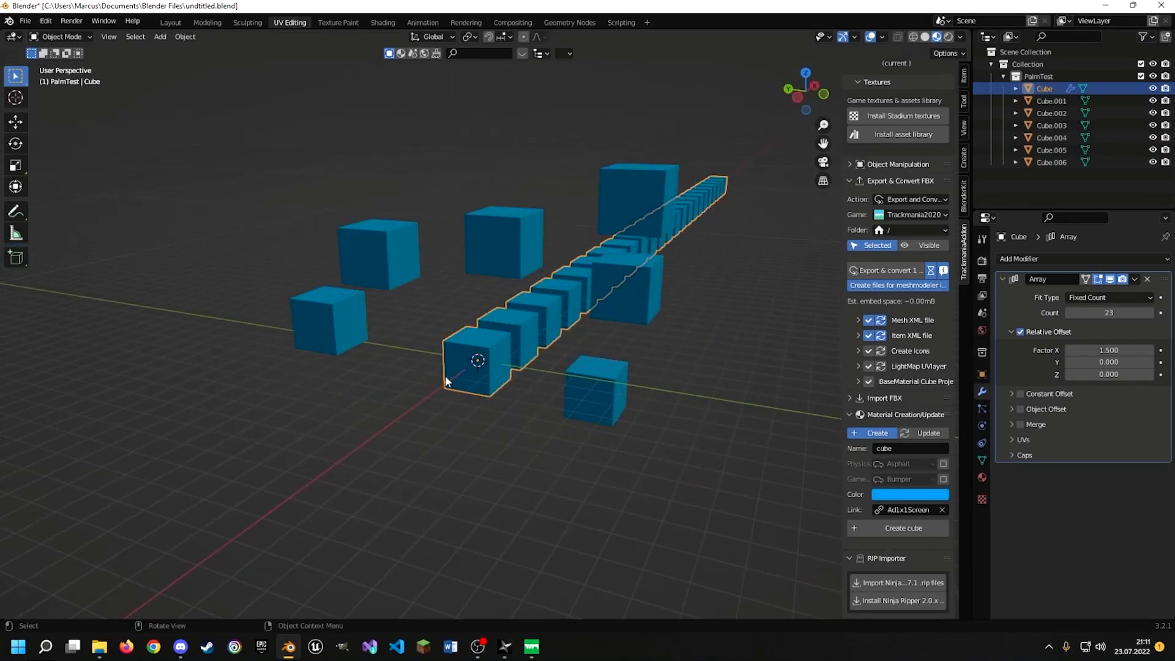
{"action": "middle_click_drag", "start_coordinate": [480, 246], "coordinate": [673, 238]}
{"action": "middle_click_drag", "start_coordinate": [512, 251], "coordinate": [335, 257]}
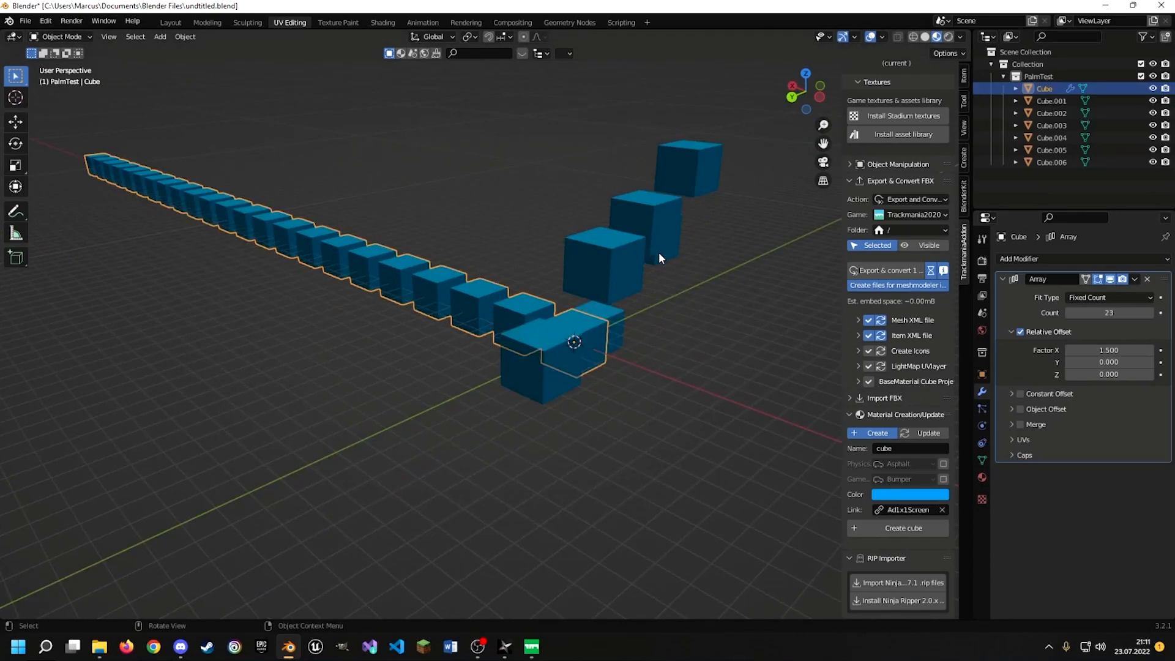
{"action": "middle_click_drag", "start_coordinate": [460, 239], "coordinate": [539, 279]}
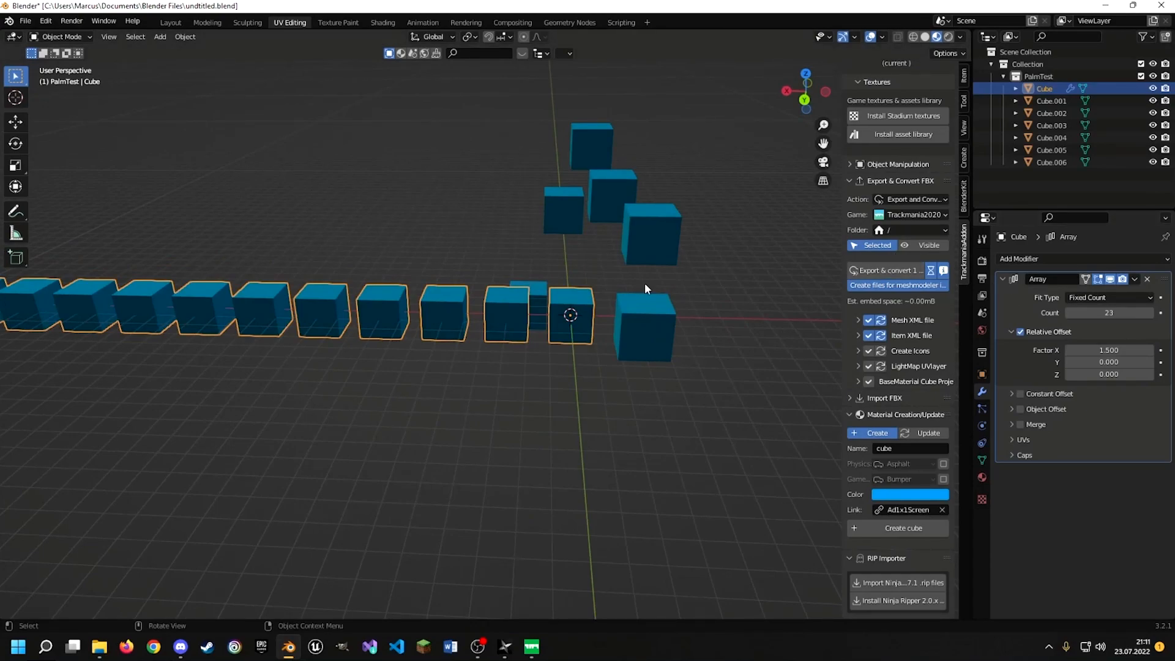
{"action": "middle_click_drag", "start_coordinate": [542, 294], "coordinate": [552, 294]}
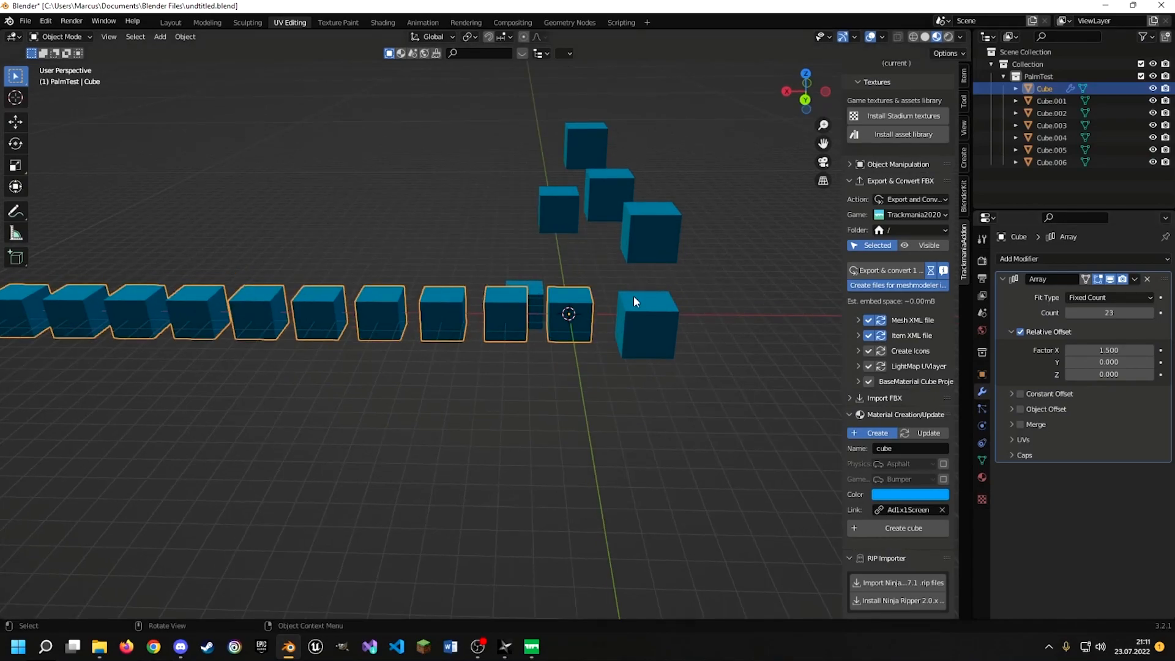
{"action": "middle_click_drag", "start_coordinate": [633, 295], "coordinate": [595, 300]}
{"action": "middle_click_drag", "start_coordinate": [454, 277], "coordinate": [211, 193]}
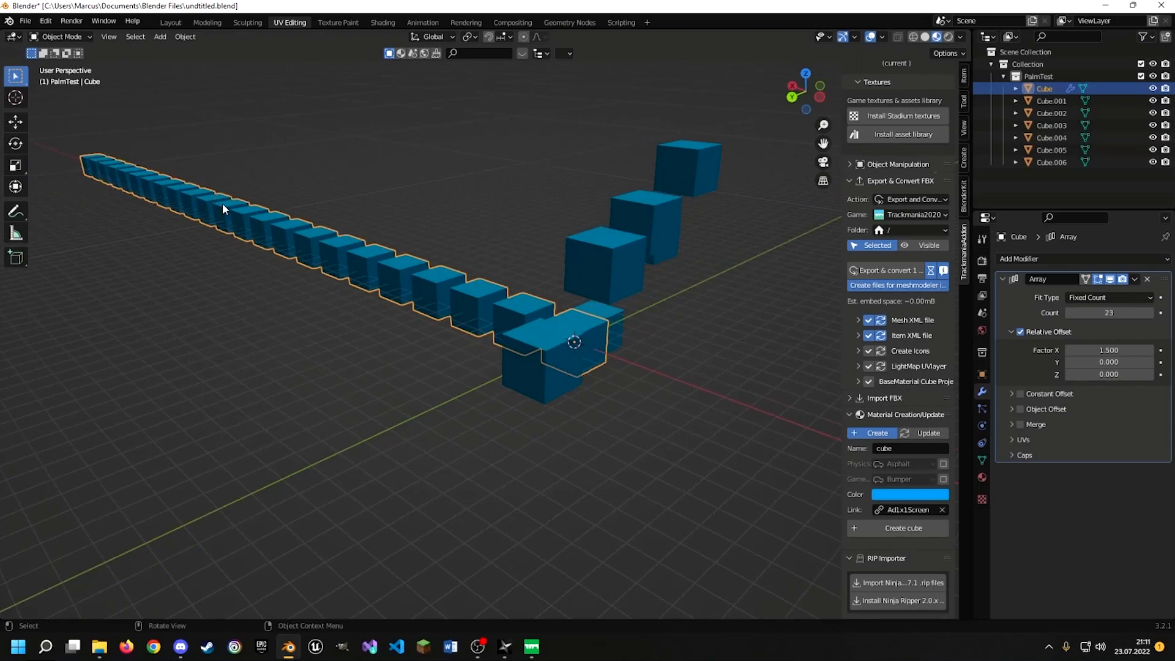
Apply the Array modifier so the row of cubes becomes real geometry
{"action": "left_click", "coordinate": [1135, 279]}
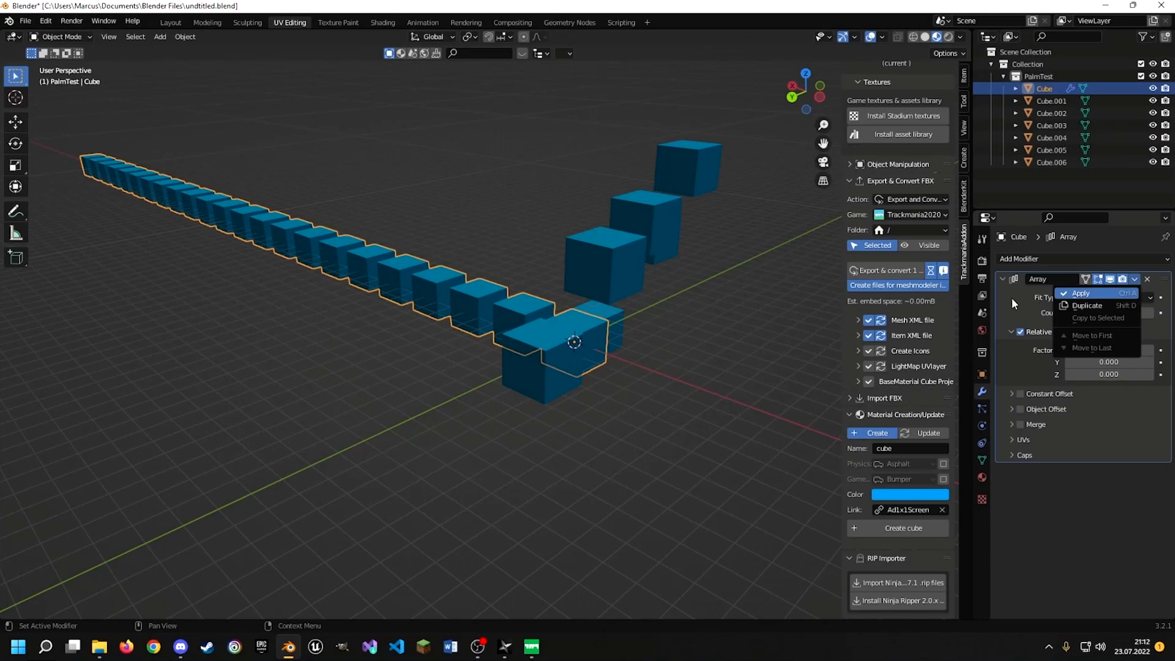
{"action": "key", "text": "ctrl+a"}
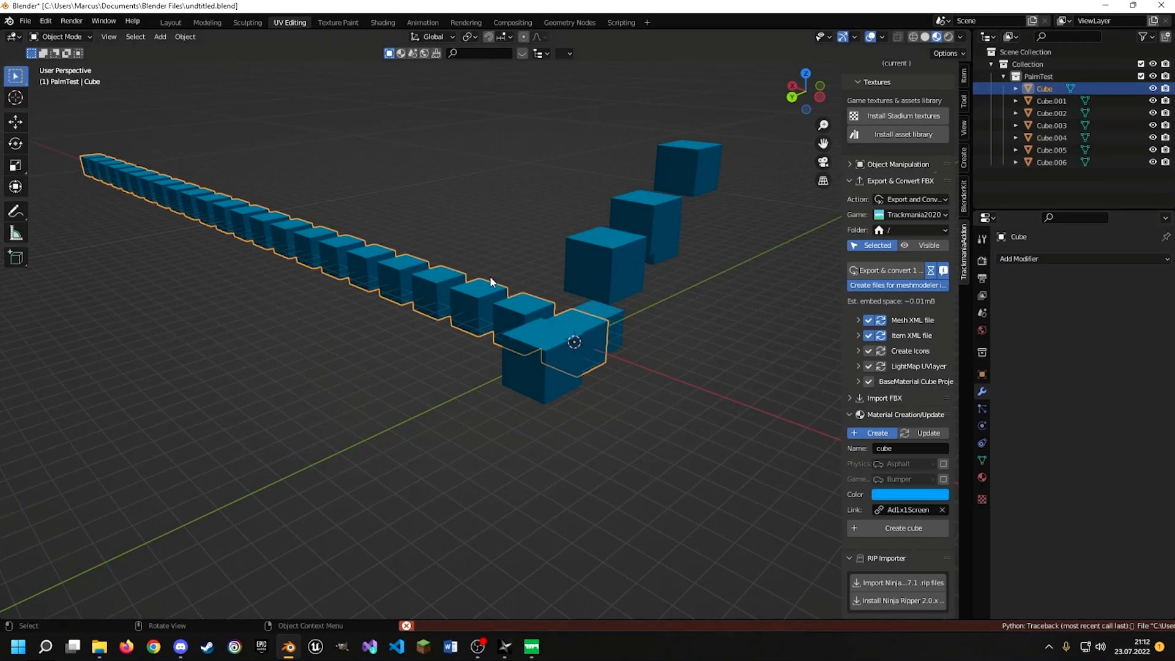
{"action": "middle_click_drag", "start_coordinate": [489, 277], "coordinate": [514, 262]}
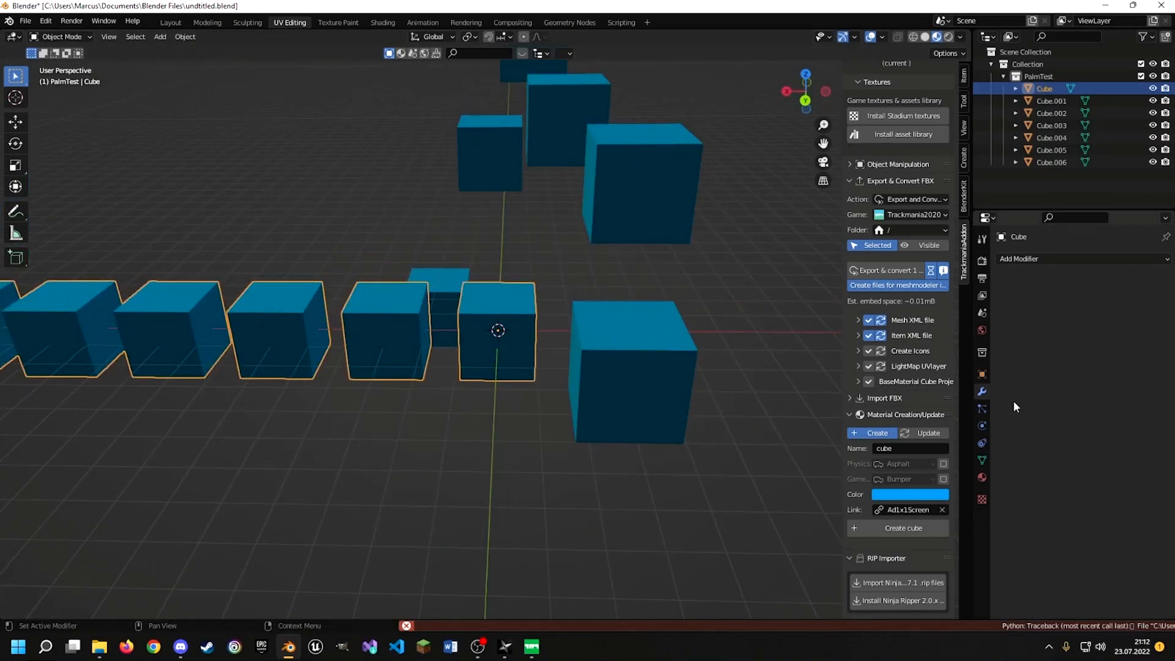
{"action": "left_click", "coordinate": [1019, 259]}
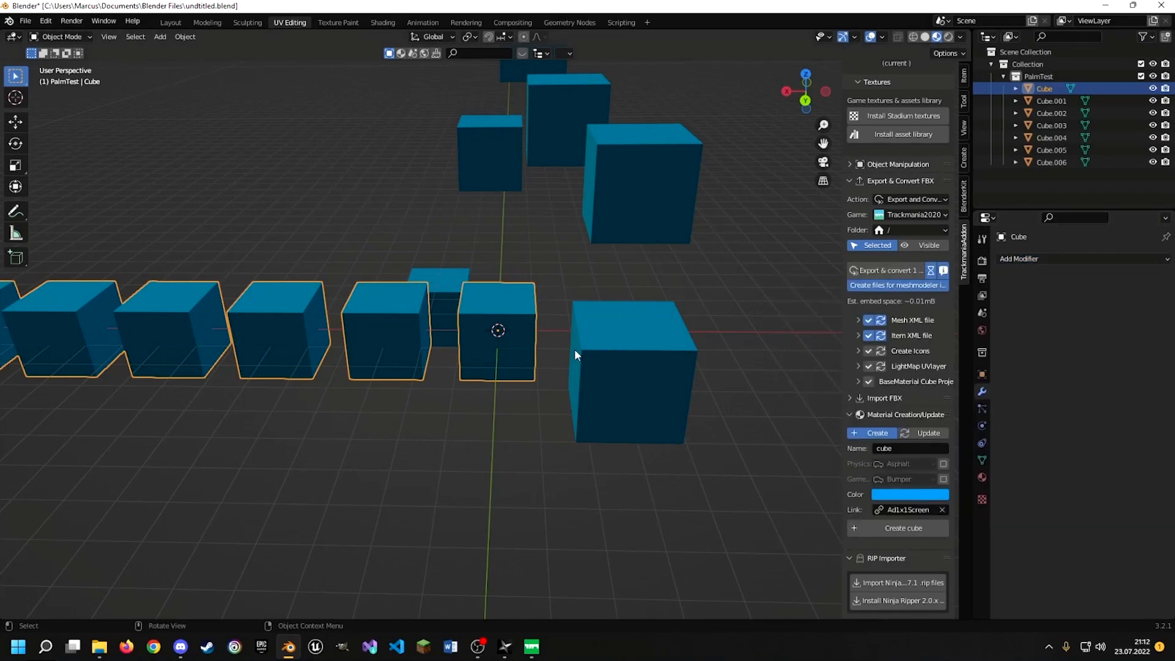
{"action": "middle_click_drag", "start_coordinate": [574, 349], "coordinate": [553, 60]}
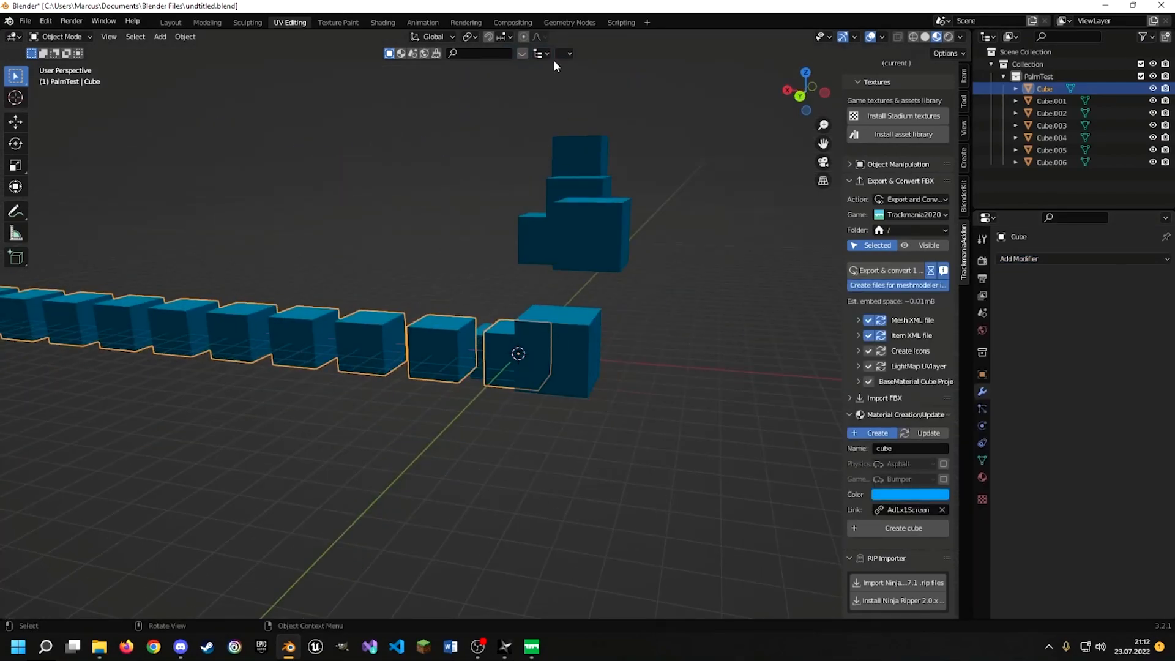
Open the Geometry Nodes workspace and expand the 3D viewport over the spreadsheet area
{"action": "left_click", "coordinate": [563, 24]}
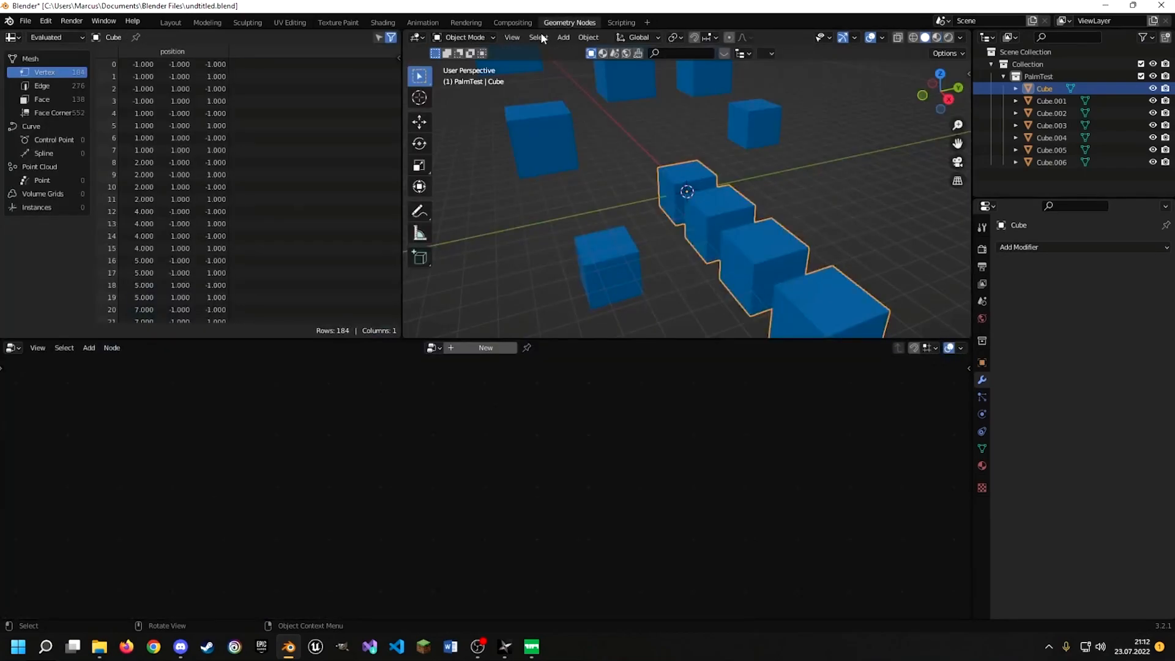
{"action": "left_click_drag", "start_coordinate": [406, 38], "coordinate": [227, 82]}
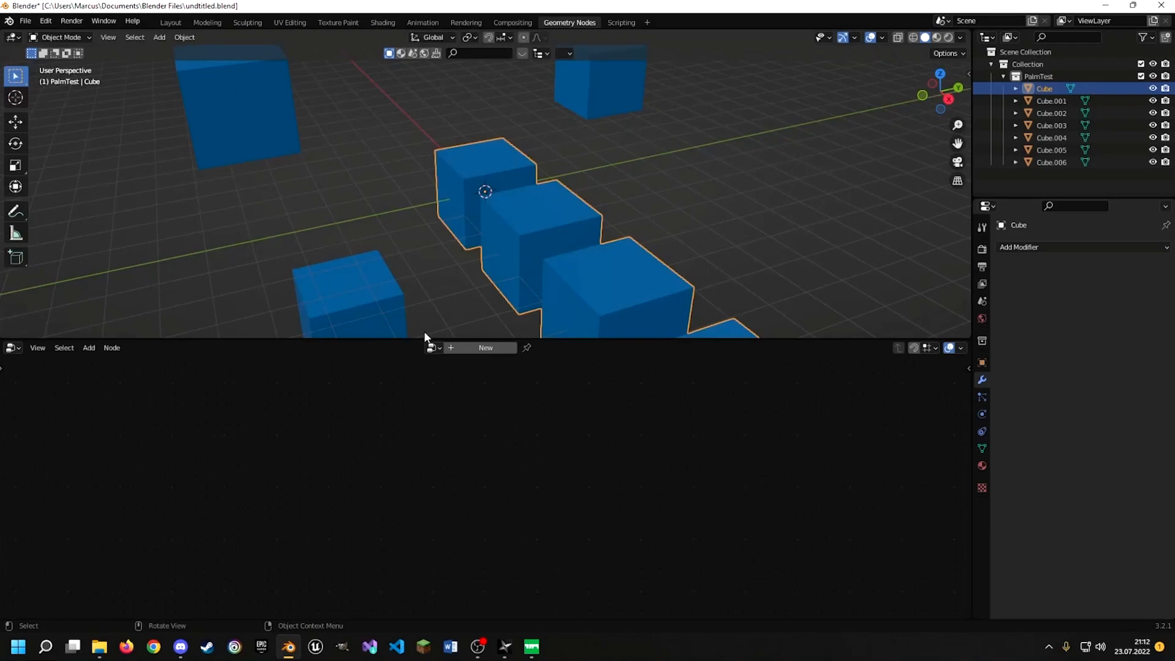
Create a new geometry node tree on the cube row and enlarge the node editor area
{"action": "left_click_drag", "start_coordinate": [428, 339], "coordinate": [428, 500]}
{"action": "middle_click_drag", "start_coordinate": [651, 318], "coordinate": [505, 273]}
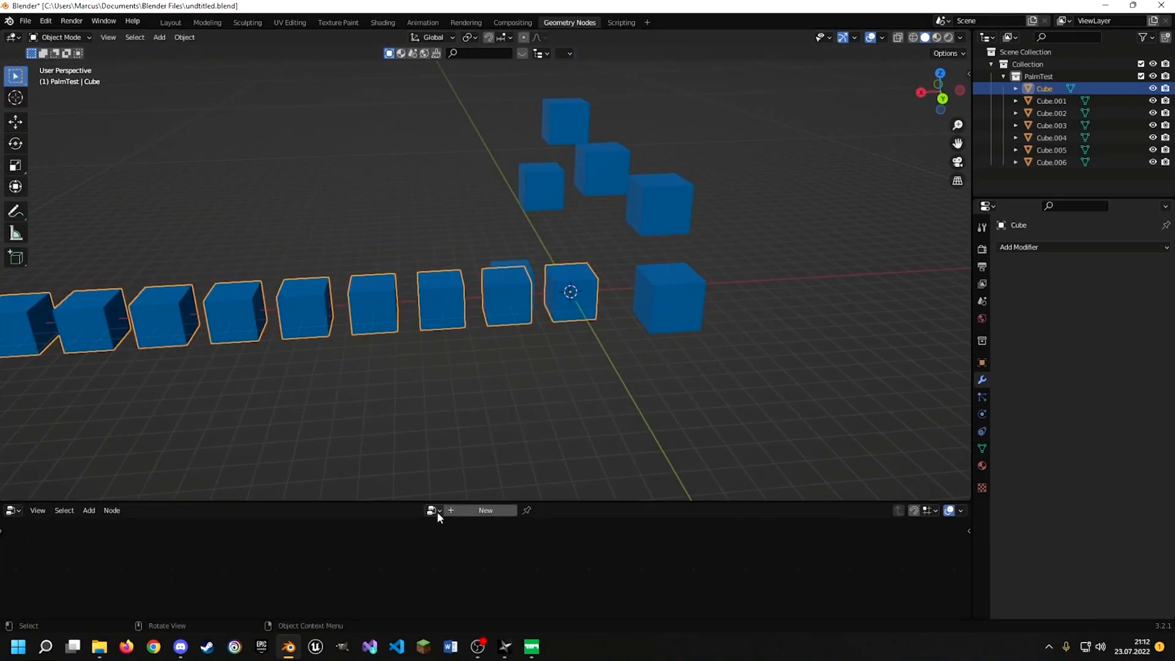
{"action": "left_click", "coordinate": [460, 509]}
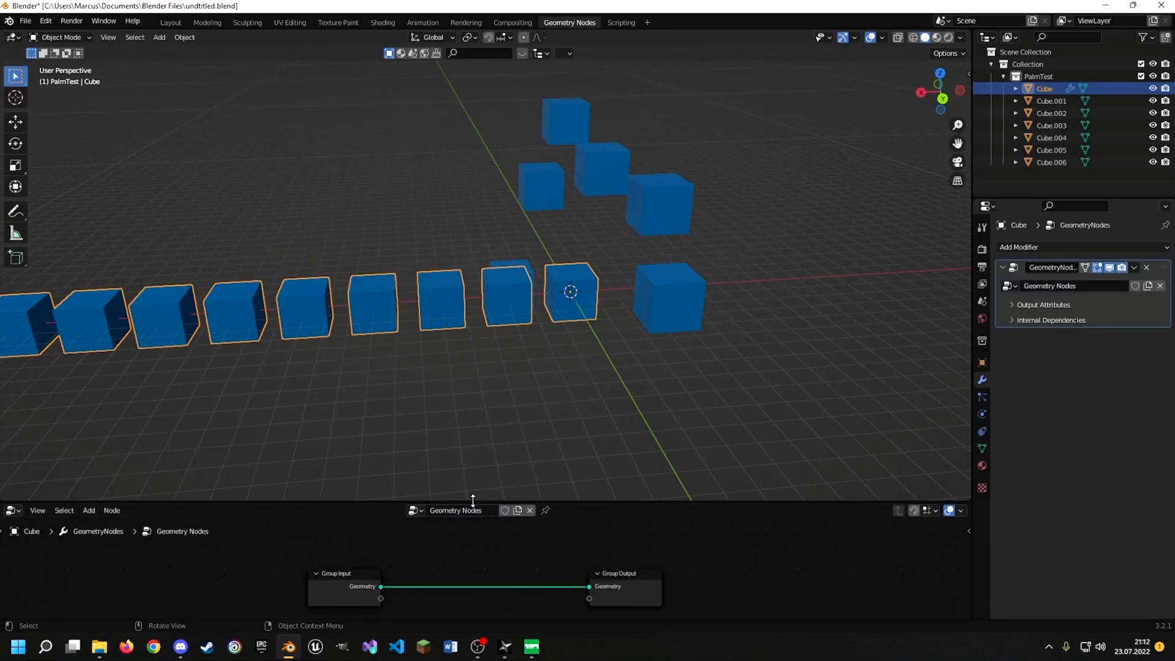
{"action": "left_click_drag", "start_coordinate": [473, 500], "coordinate": [502, 294]}
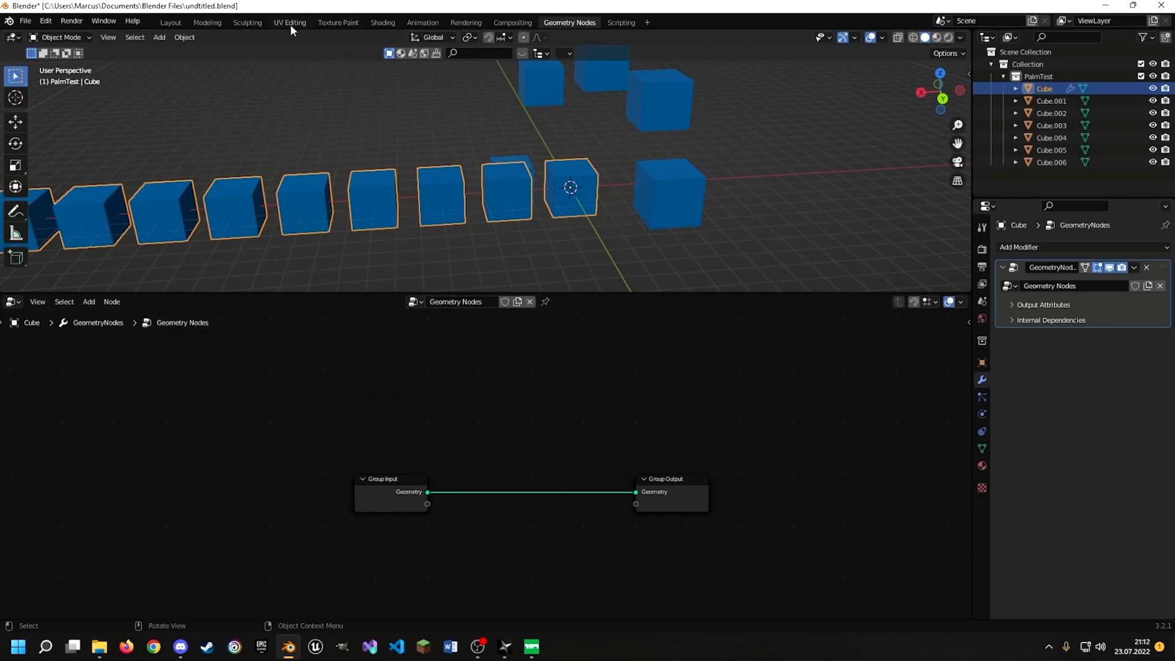
Examine the TM_cube material's shader nodes in the Shading workspace
{"action": "left_click", "coordinate": [383, 22]}
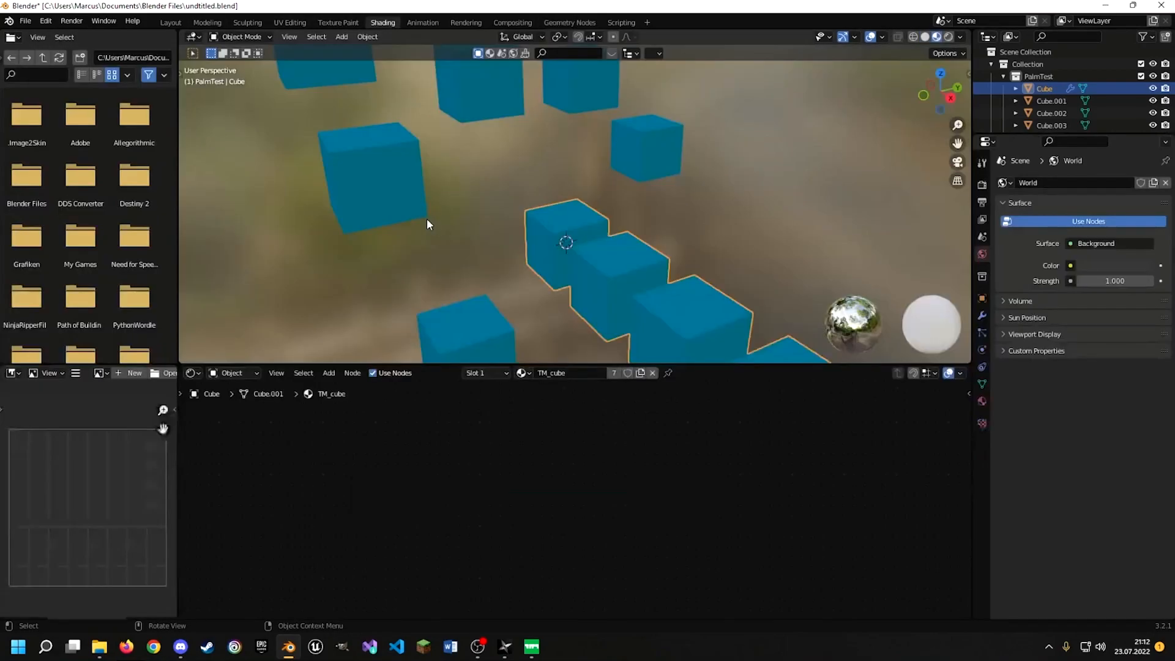
{"action": "middle_click_drag", "start_coordinate": [629, 290], "coordinate": [683, 290]}
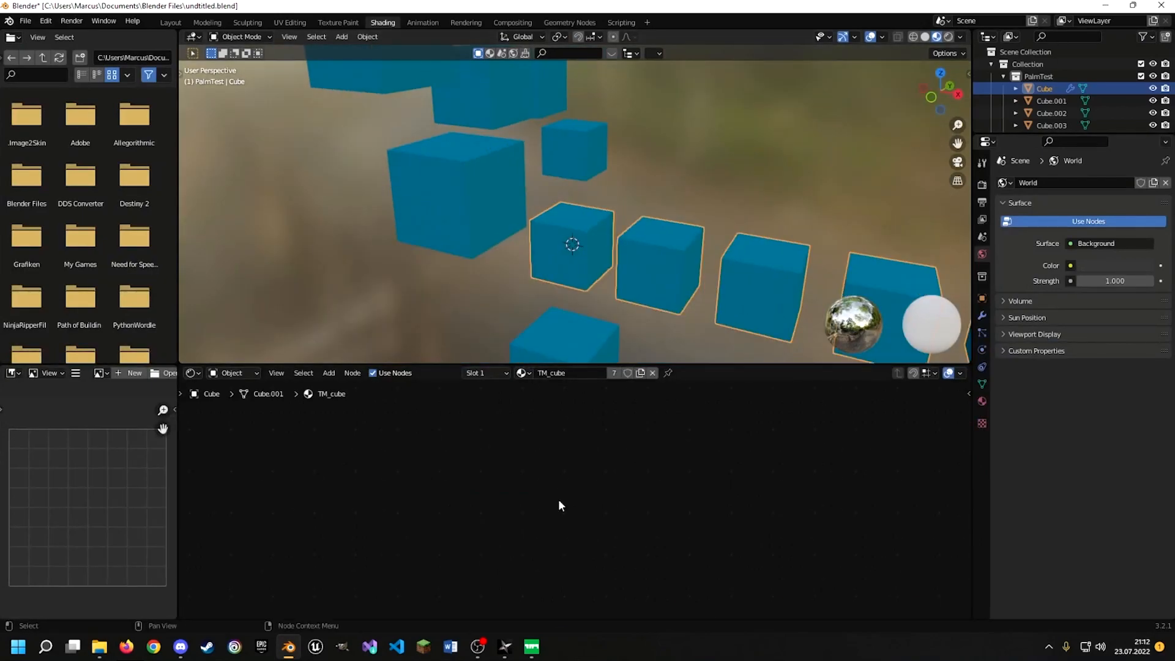
{"action": "scroll", "coordinate": [558, 498], "scroll_direction": "down", "scroll_amount": 5}
{"action": "middle_click_drag", "start_coordinate": [619, 532], "coordinate": [446, 411]}
{"action": "scroll", "coordinate": [527, 506], "scroll_direction": "down", "scroll_amount": 1}
{"action": "middle_click_drag", "start_coordinate": [527, 506], "coordinate": [480, 419]}
{"action": "scroll", "coordinate": [502, 448], "scroll_direction": "down", "scroll_amount": 1}
{"action": "scroll", "coordinate": [512, 472], "scroll_direction": "up", "scroll_amount": 1}
{"action": "middle_click_drag", "start_coordinate": [487, 469], "coordinate": [524, 542]}
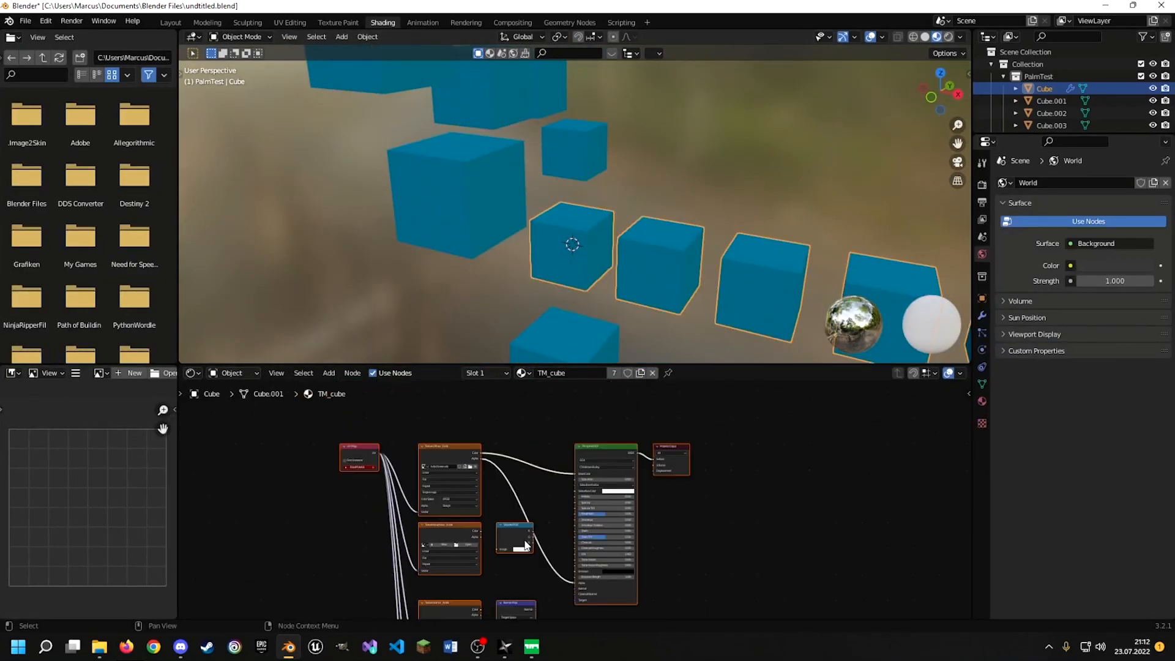
Reposition the TM_cube shader nodes as a group and move the diffuse texture node upward on its own
{"action": "key", "text": "g"}
{"action": "left_click", "coordinate": [533, 484]}
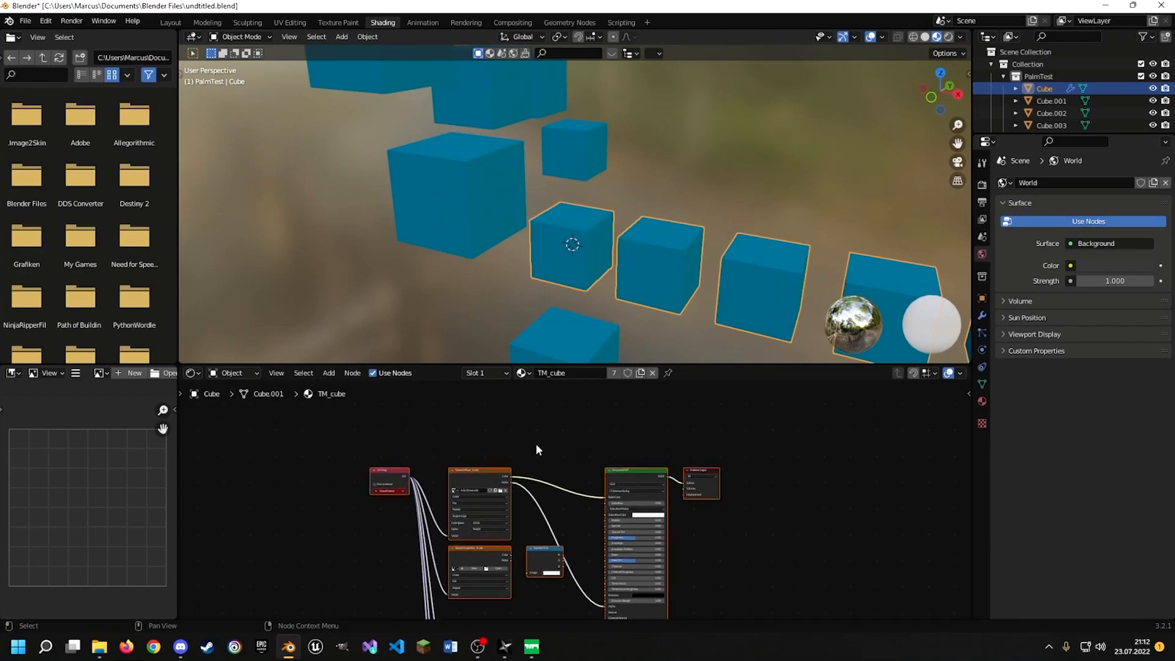
{"action": "left_click", "coordinate": [536, 445]}
{"action": "left_click_drag", "start_coordinate": [487, 482], "coordinate": [487, 445]}
{"action": "scroll", "coordinate": [535, 448], "scroll_direction": "up", "scroll_amount": 4}
{"action": "middle_click_drag", "start_coordinate": [538, 450], "coordinate": [456, 446]}
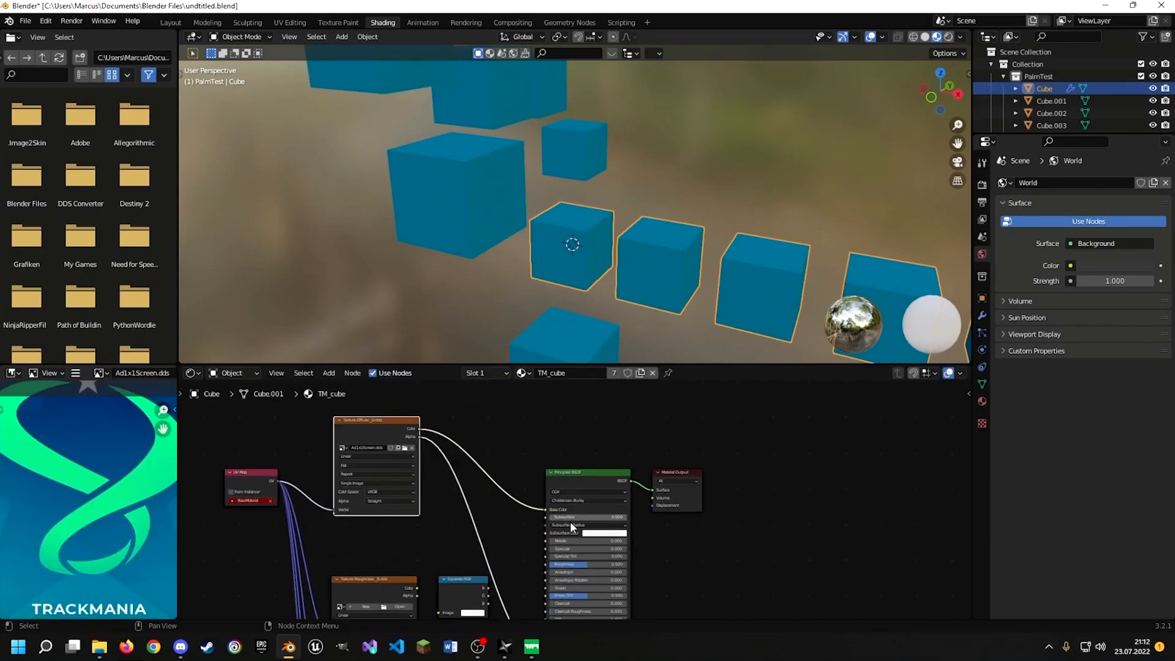
Return to the Geometry Nodes workspace and move the Group Input node farther from the Group Output node
{"action": "left_click", "coordinate": [563, 23]}
{"action": "middle_click_drag", "start_coordinate": [478, 505], "coordinate": [413, 473]}
{"action": "scroll", "coordinate": [483, 450], "scroll_direction": "up", "scroll_amount": 3}
{"action": "left_click_drag", "start_coordinate": [305, 458], "coordinate": [233, 446]}
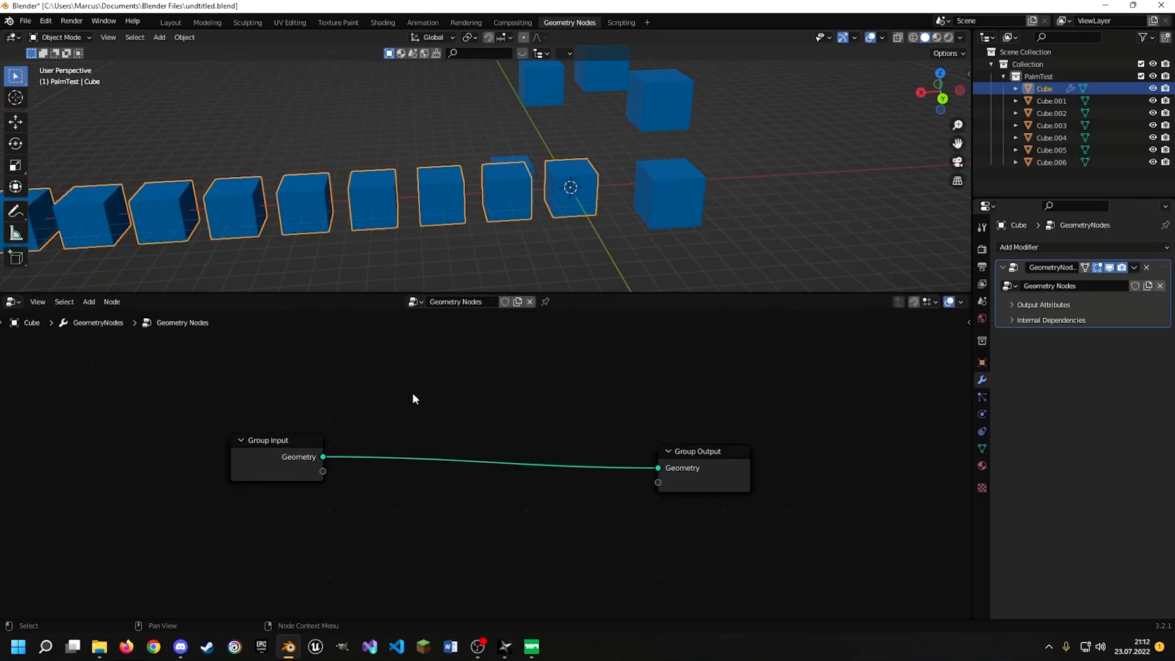
Search the node editor's commands for "array"
{"action": "key", "text": "F3"}
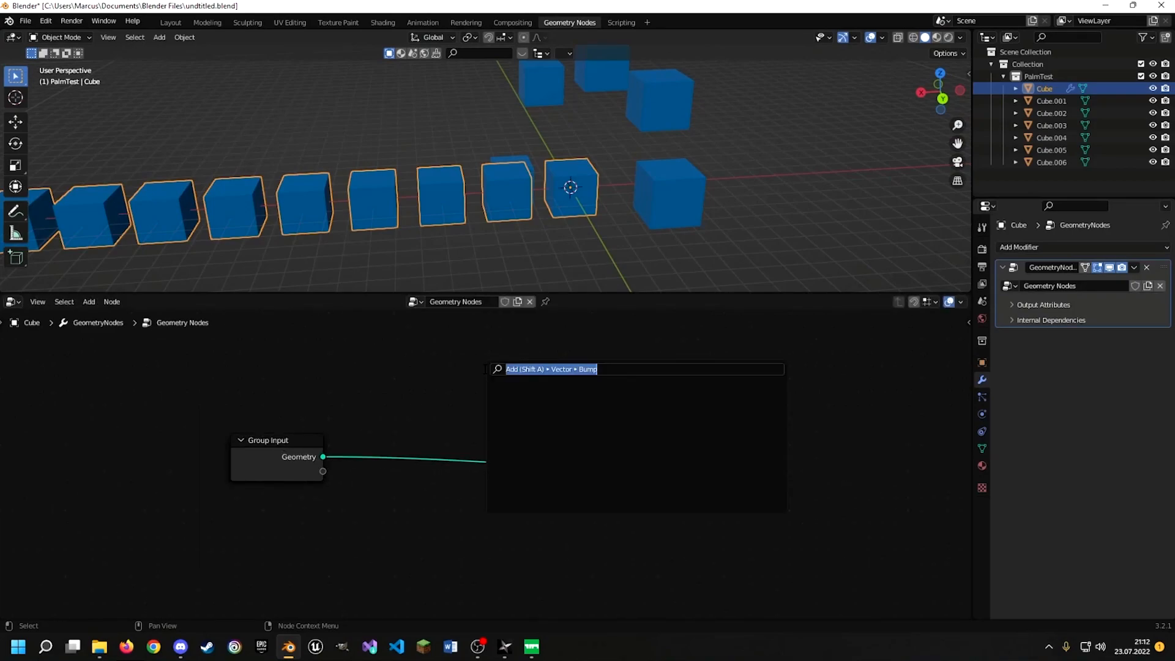
{"action": "type", "text": "ara"}
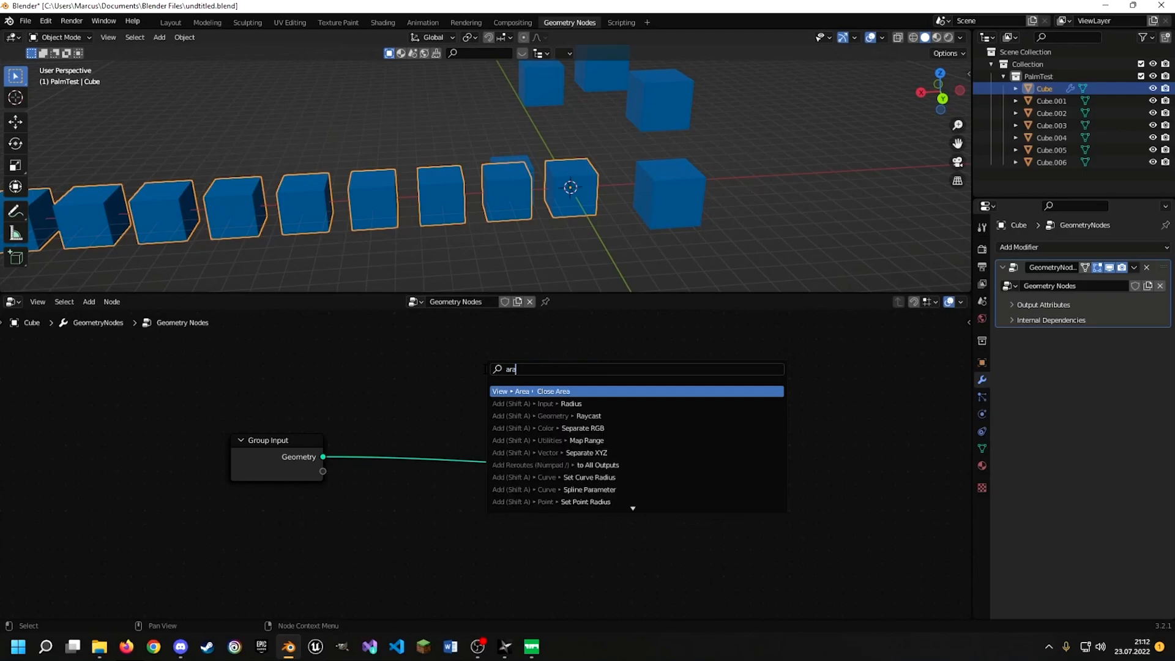
{"action": "key", "text": "BackSpace"}
{"action": "type", "text": "ra"}
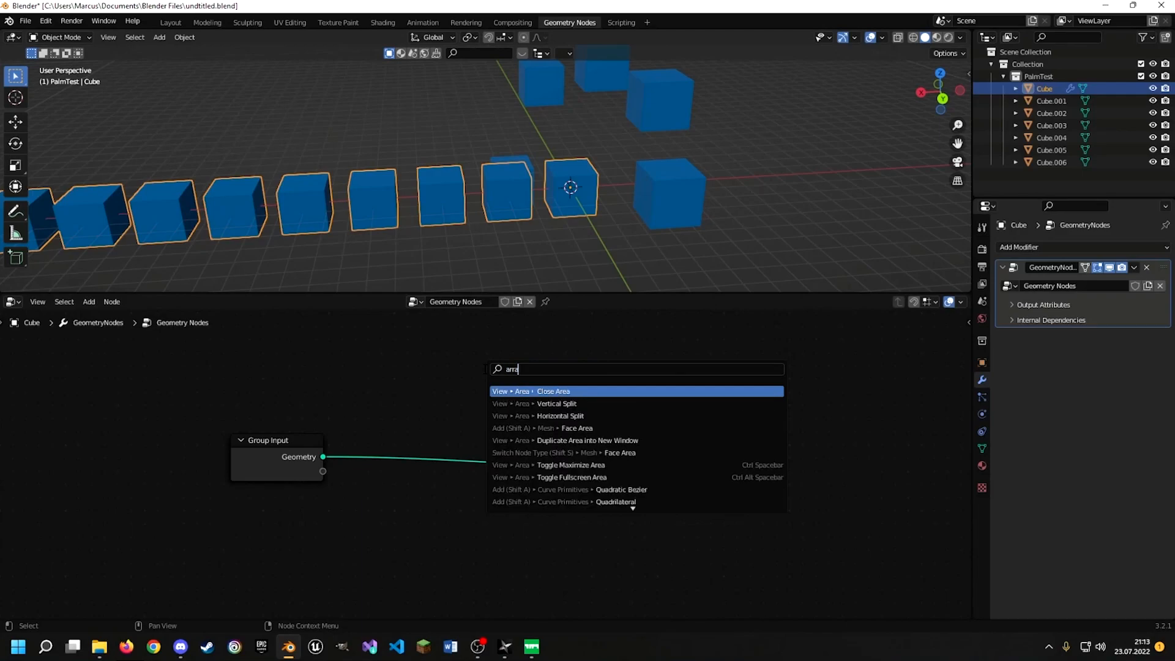
{"action": "type", "text": "y"}
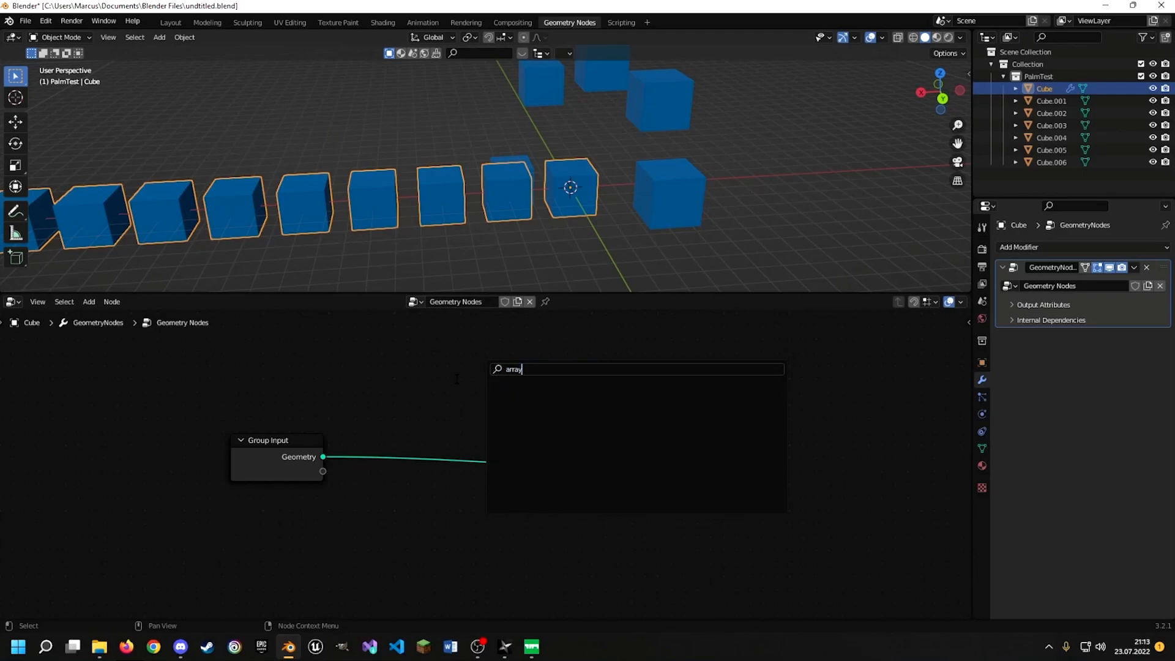
Search the node editor's commands for "dupli" and look over the Duplicate Elements and related geometry entries
{"action": "key", "text": "BackSpace"}
{"action": "key", "text": "BackSpace"}
{"action": "key", "text": "BackSpace"}
{"action": "key", "text": "BackSpace"}
{"action": "key", "text": "BackSpace"}
{"action": "type", "text": "dupli"}
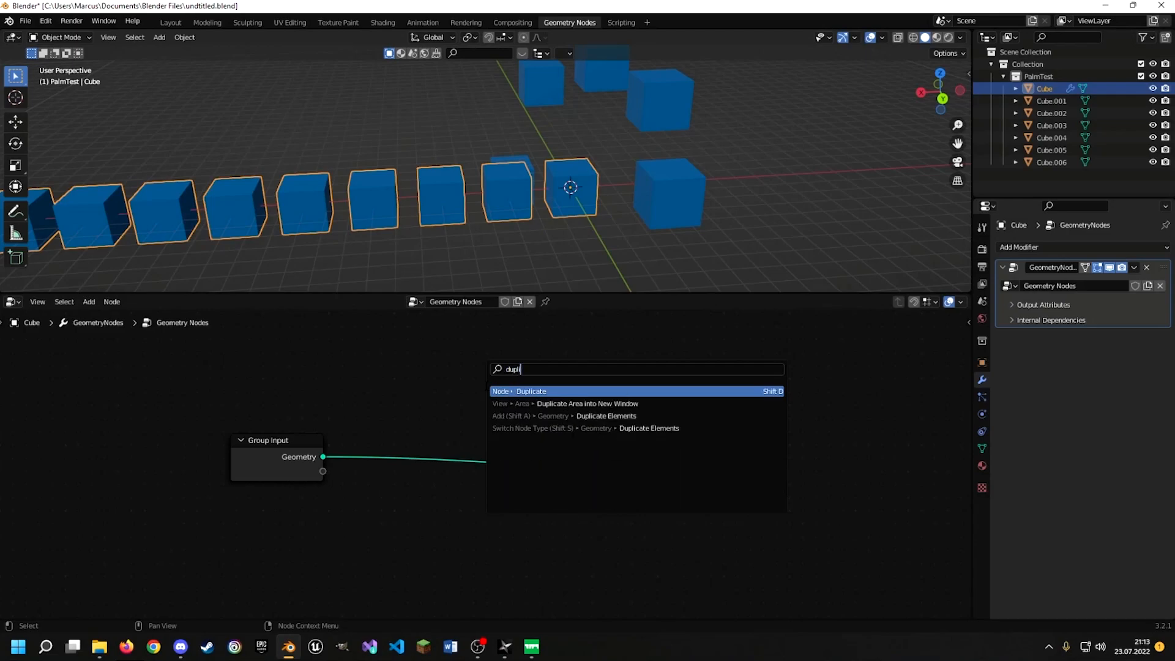
{"action": "key", "text": "Return"}
{"action": "key", "text": "F3"}
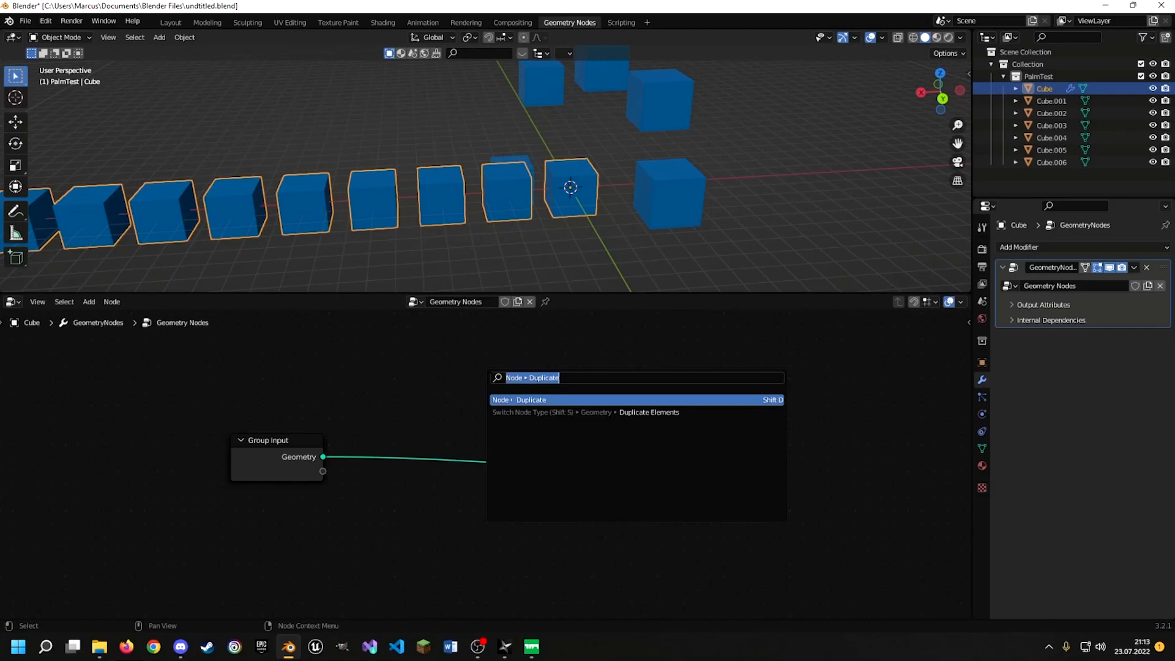
{"action": "left_click", "coordinate": [509, 412]}
{"action": "key", "text": "F3"}
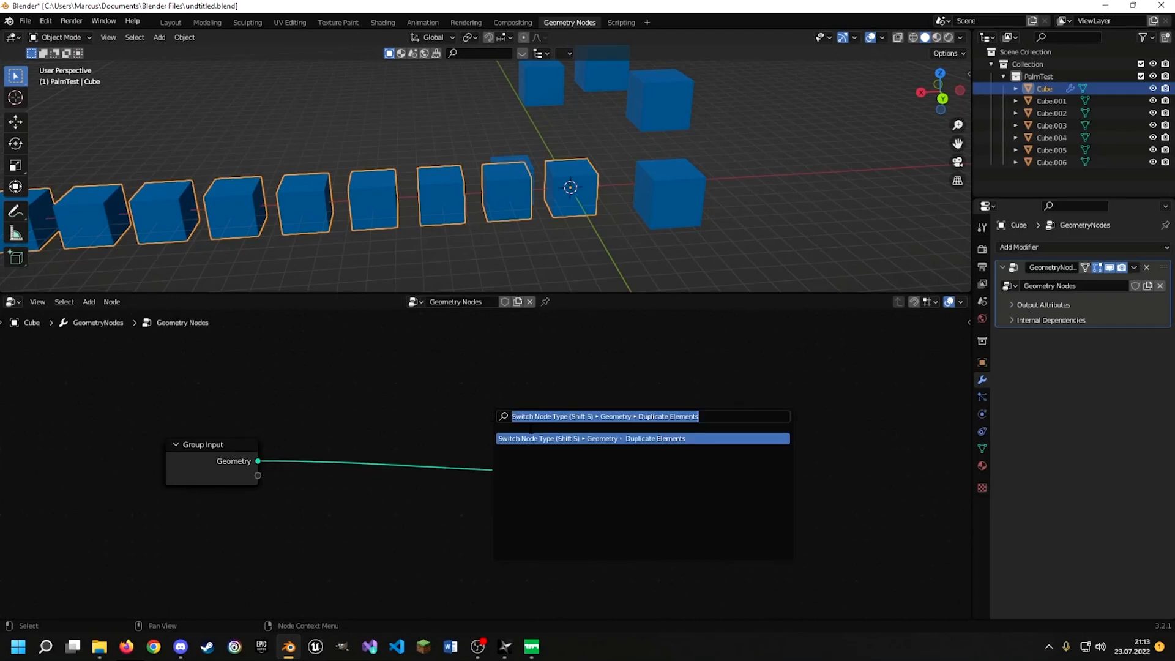
{"action": "key", "text": "BackSpace"}
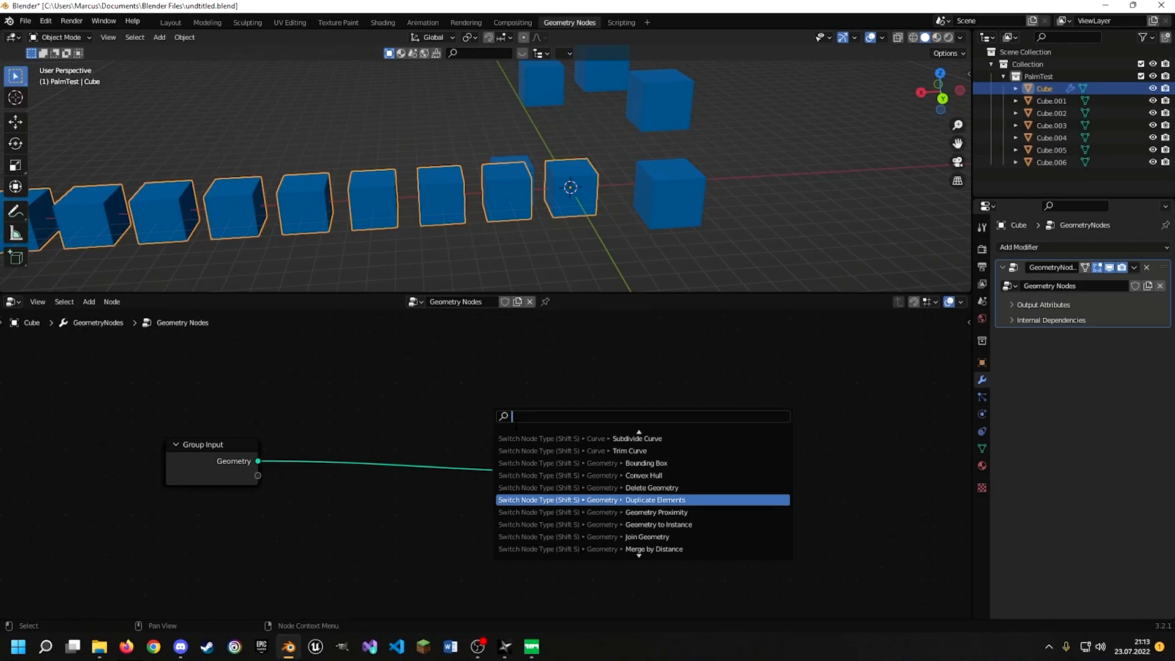
{"action": "key", "text": "Escape"}
Search the node editor's commands for "geometry"
{"action": "key", "text": "F3"}
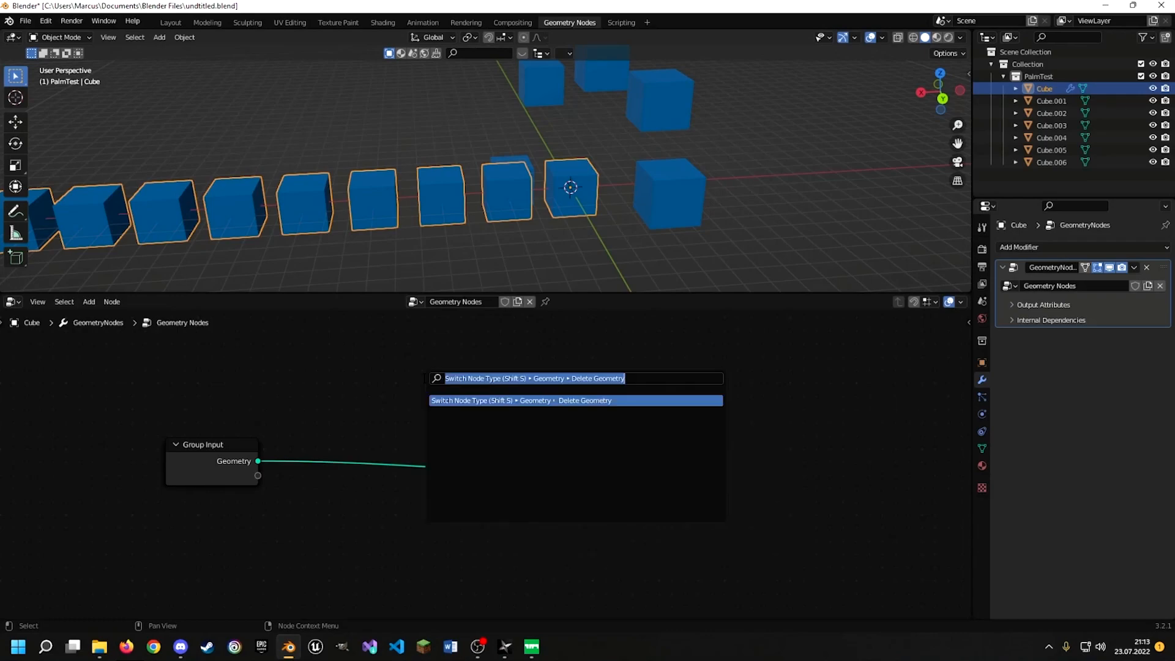
{"action": "key", "text": "BackSpace"}
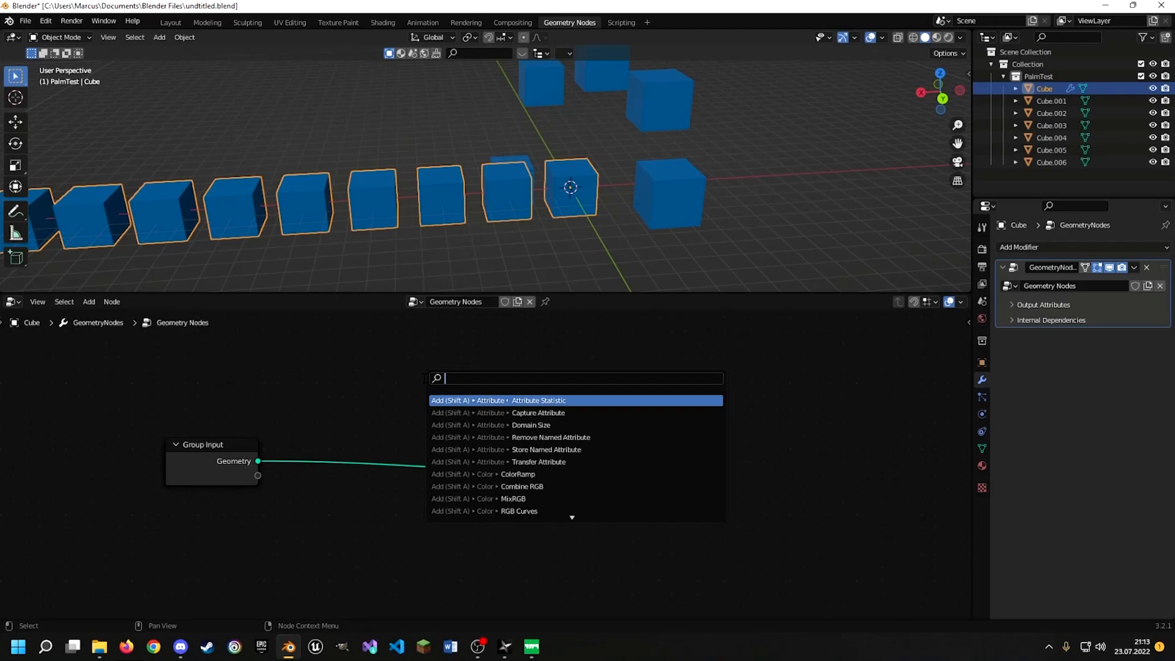
{"action": "type", "text": "geom"}
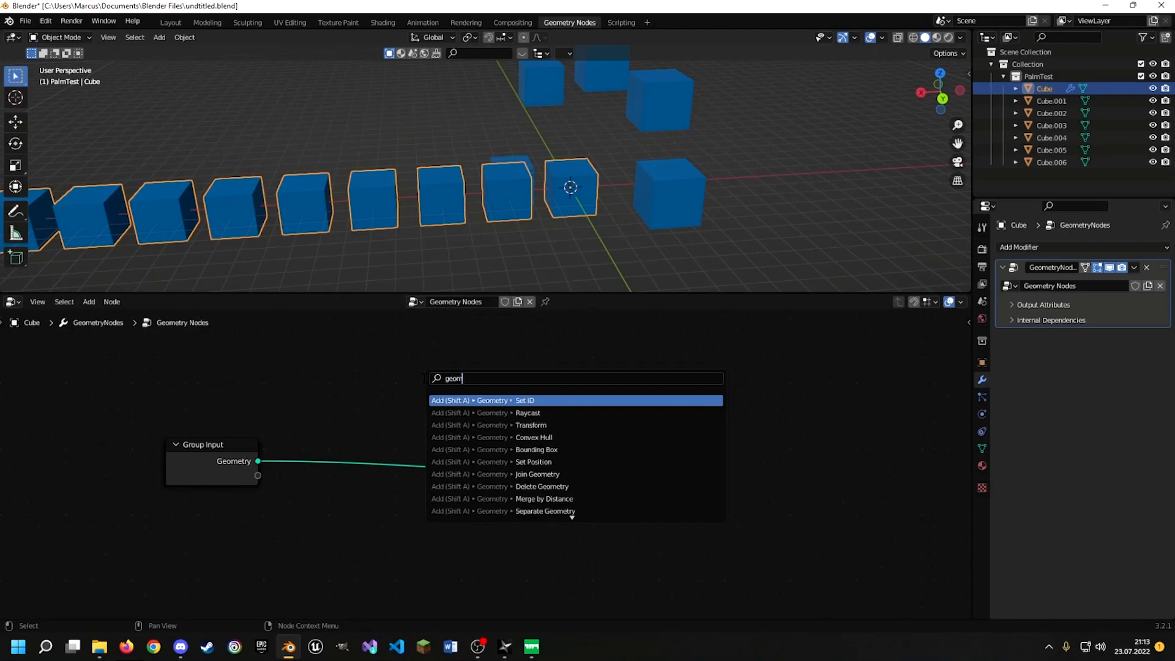
{"action": "type", "text": "etry"}
Search the node editor's commands for a merge geometry node and close the search without adding one
{"action": "key", "text": "BackSpace"}
{"action": "key", "text": "BackSpace"}
{"action": "key", "text": "BackSpace"}
{"action": "key", "text": "BackSpace"}
{"action": "key", "text": "BackSpace"}
{"action": "key", "text": "BackSpace"}
{"action": "key", "text": "BackSpace"}
{"action": "key", "text": "BackSpace"}
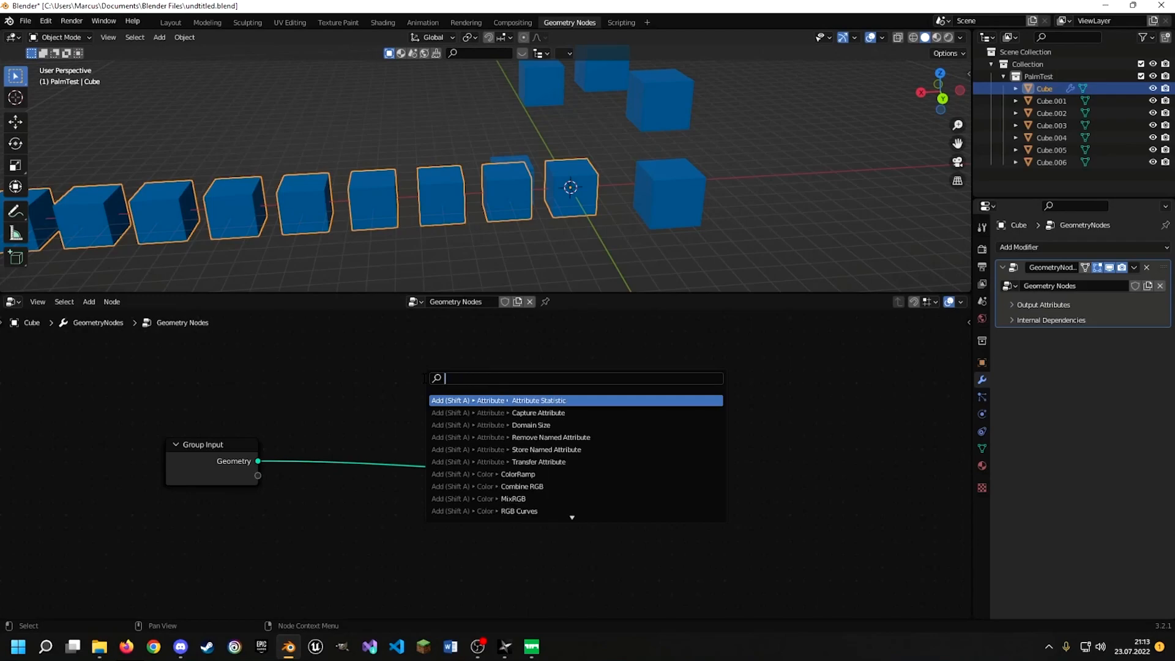
{"action": "type", "text": "merge"}
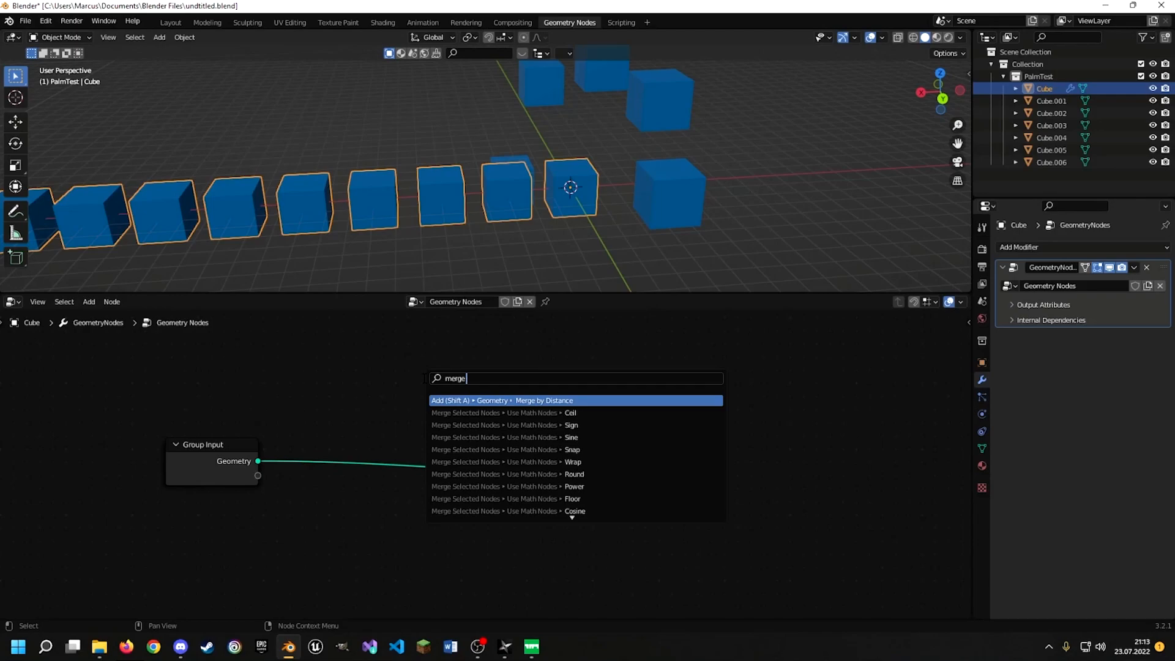
{"action": "type", "text": "ge"}
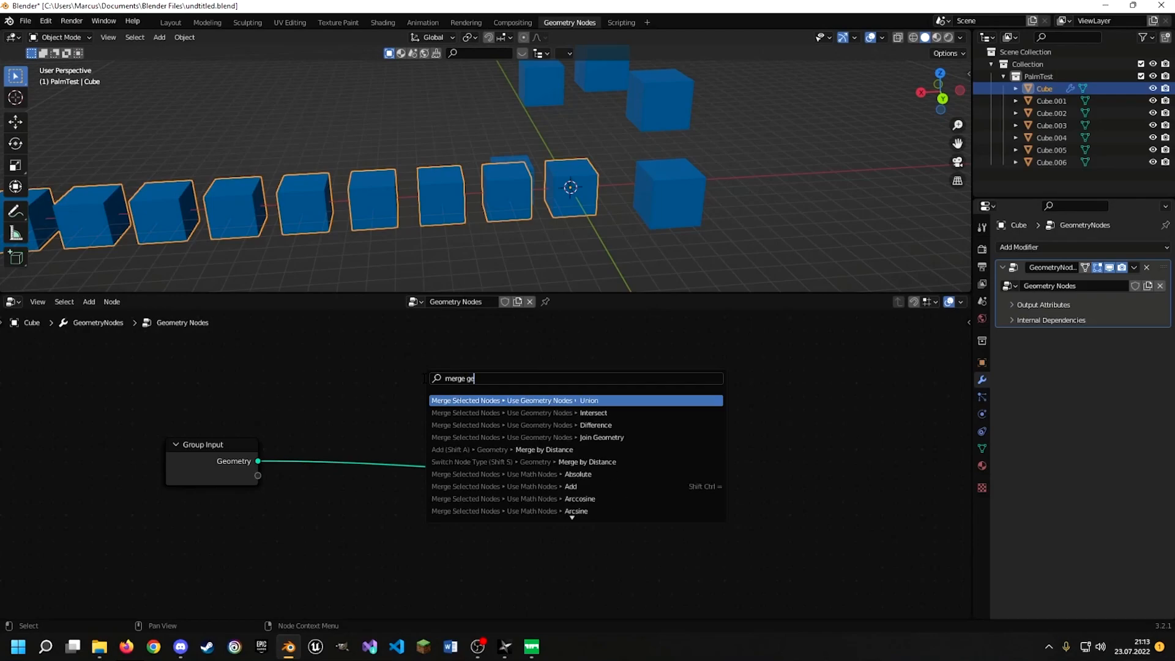
{"action": "type", "text": "omtre"}
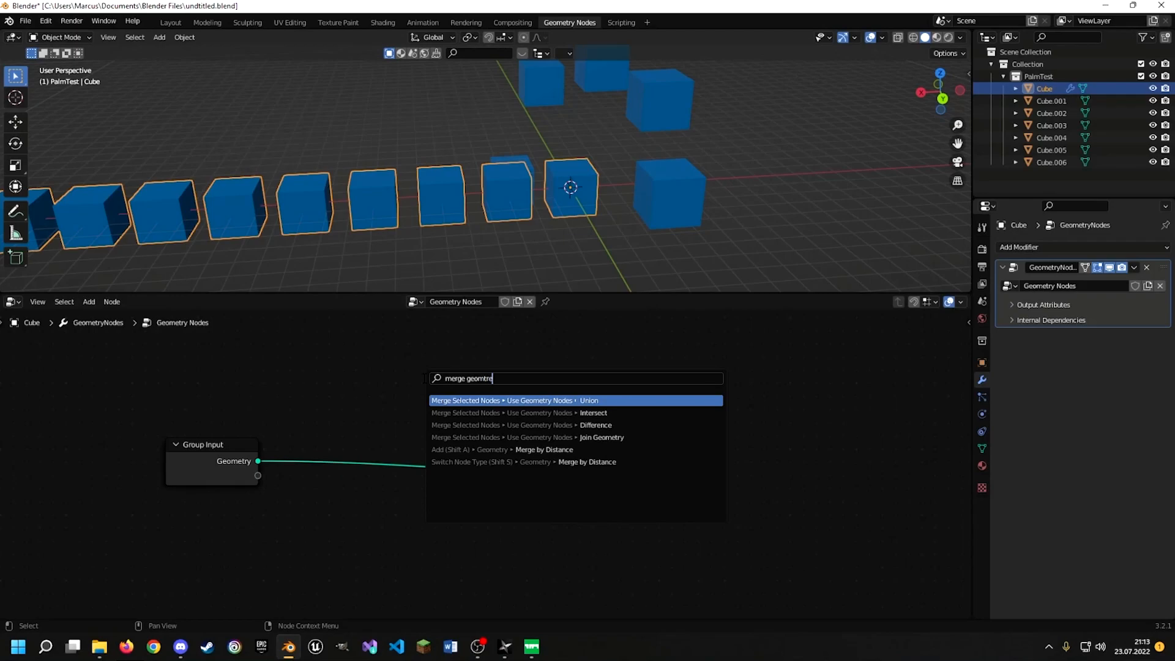
{"action": "key", "text": "Escape"}
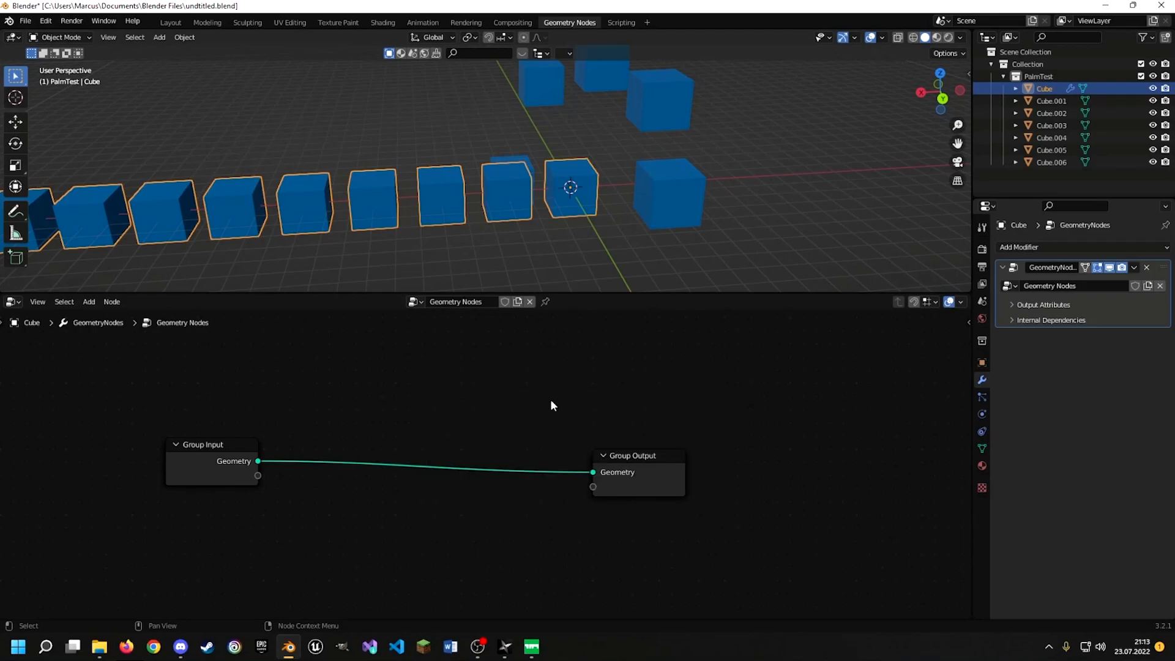
{"action": "key", "text": "Home"}
{"action": "key", "text": "F3"}
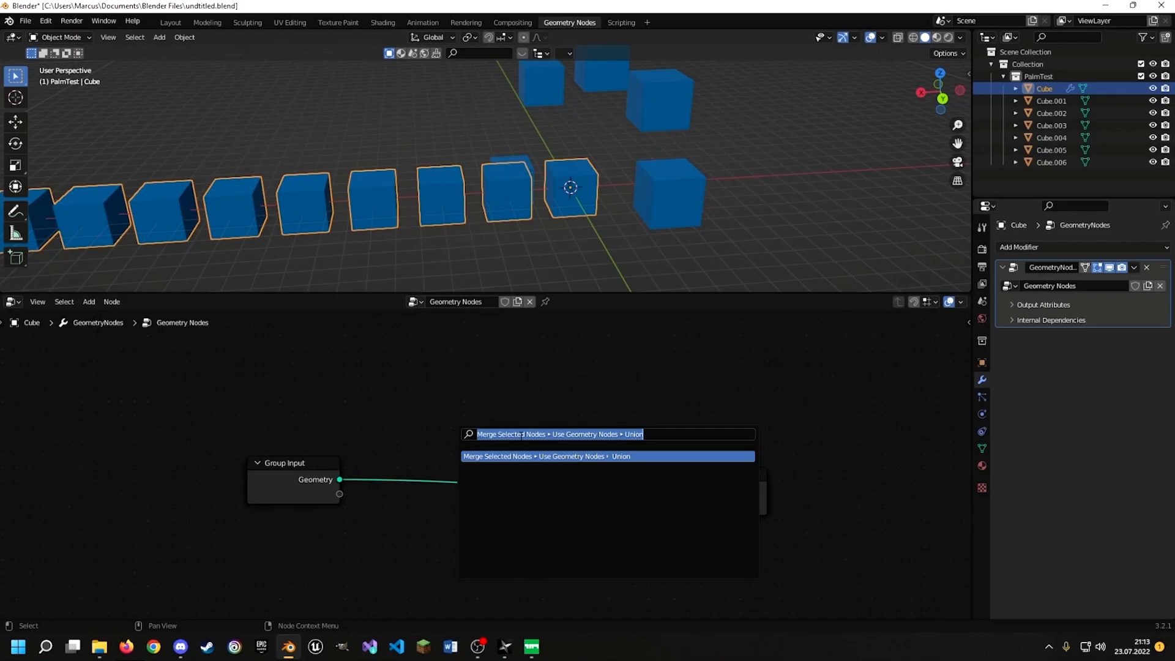
{"action": "key", "text": "Escape"}
{"action": "key", "text": "F3"}
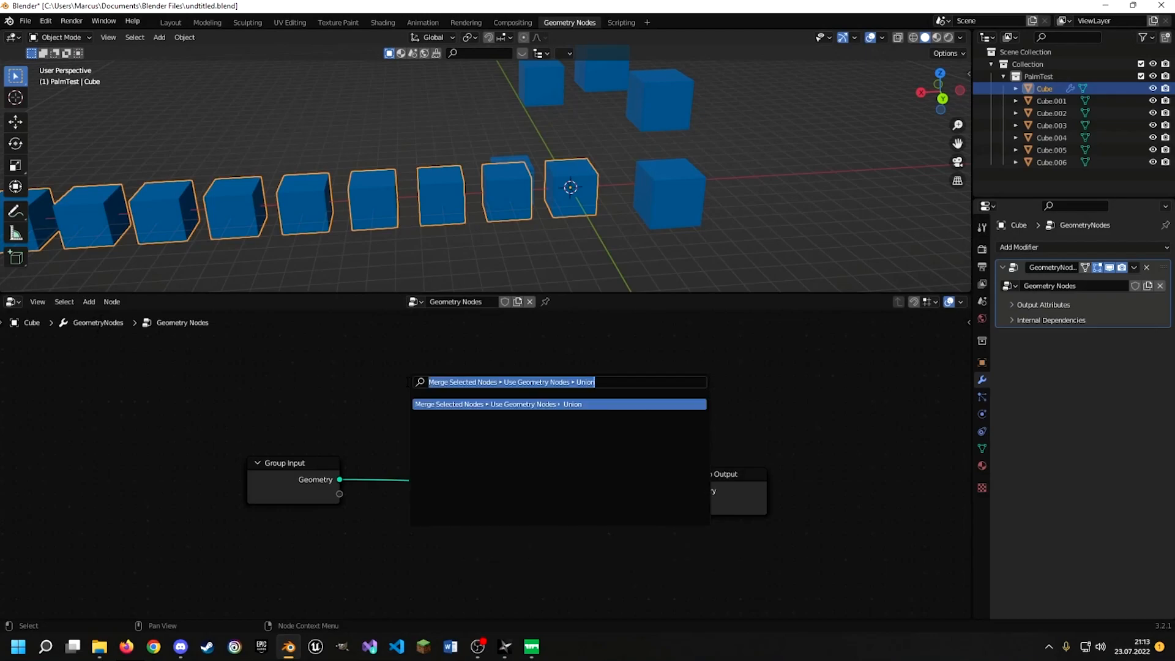
{"action": "key", "text": "BackSpace"}
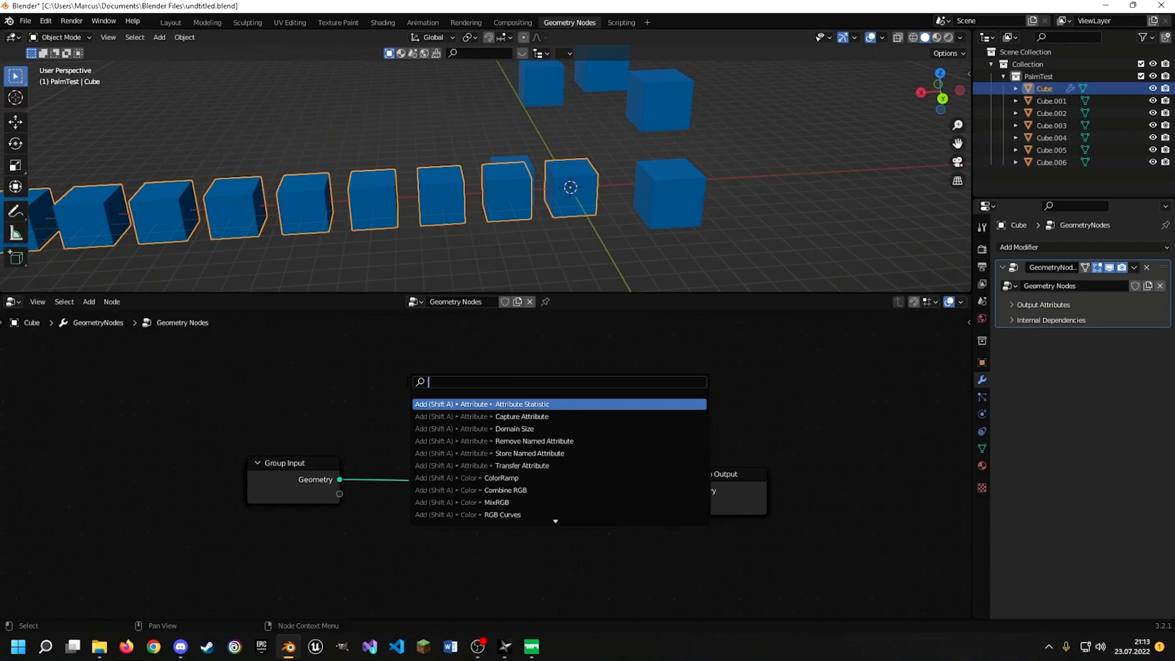
{"action": "key", "text": "Escape"}
{"action": "middle_click_drag", "start_coordinate": [476, 454], "coordinate": [373, 427]}
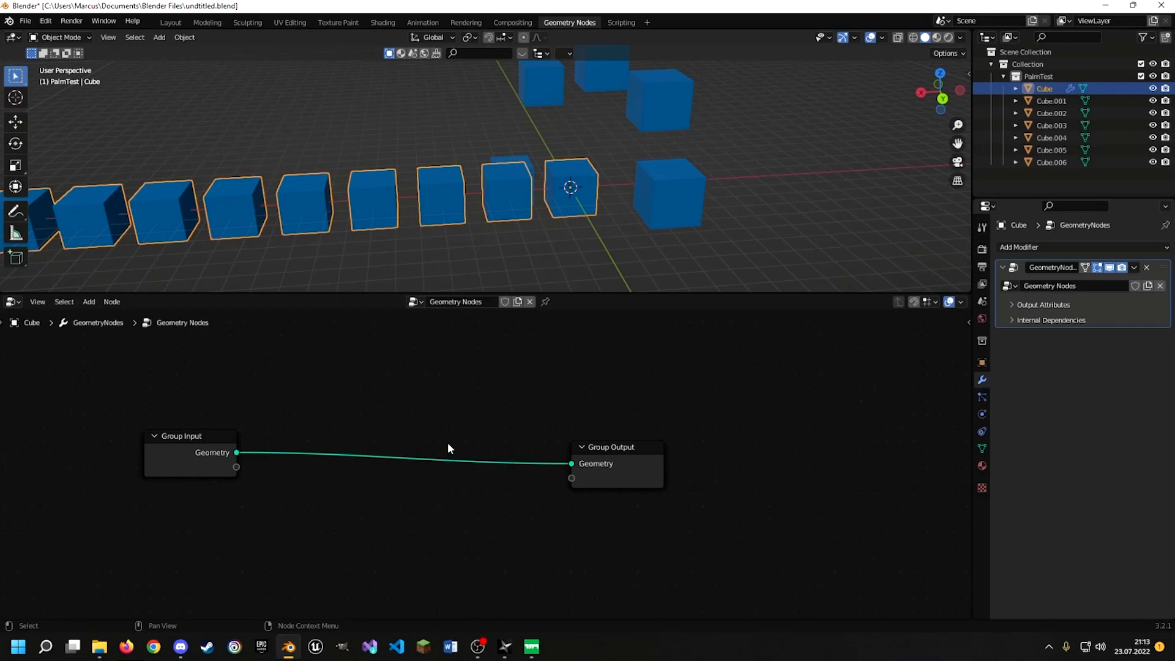
{"action": "middle_click_drag", "start_coordinate": [364, 417], "coordinate": [450, 432]}
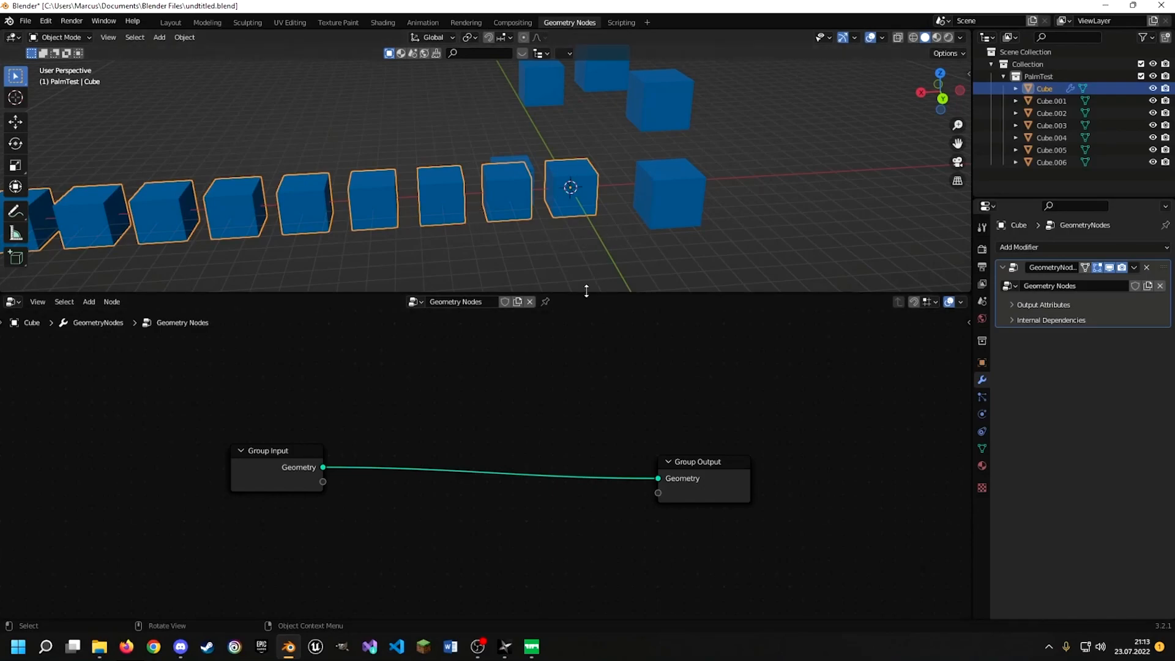
Enlarge the 3D viewport above the node editor and inspect the cube row from different angles
{"action": "left_click_drag", "start_coordinate": [586, 291], "coordinate": [580, 371]}
{"action": "mouse_move", "coordinate": [653, 227]}
{"action": "middle_mouse_down"}
{"action": "mouse_move", "coordinate": [419, 204]}
{"action": "mouse_move", "coordinate": [620, 206]}
{"action": "mouse_move", "coordinate": [644, 222]}
{"action": "mouse_move", "coordinate": [600, 220]}
{"action": "mouse_move", "coordinate": [650, 220]}
{"action": "mouse_move", "coordinate": [677, 237]}
{"action": "mouse_move", "coordinate": [662, 248]}
{"action": "middle_mouse_up"}
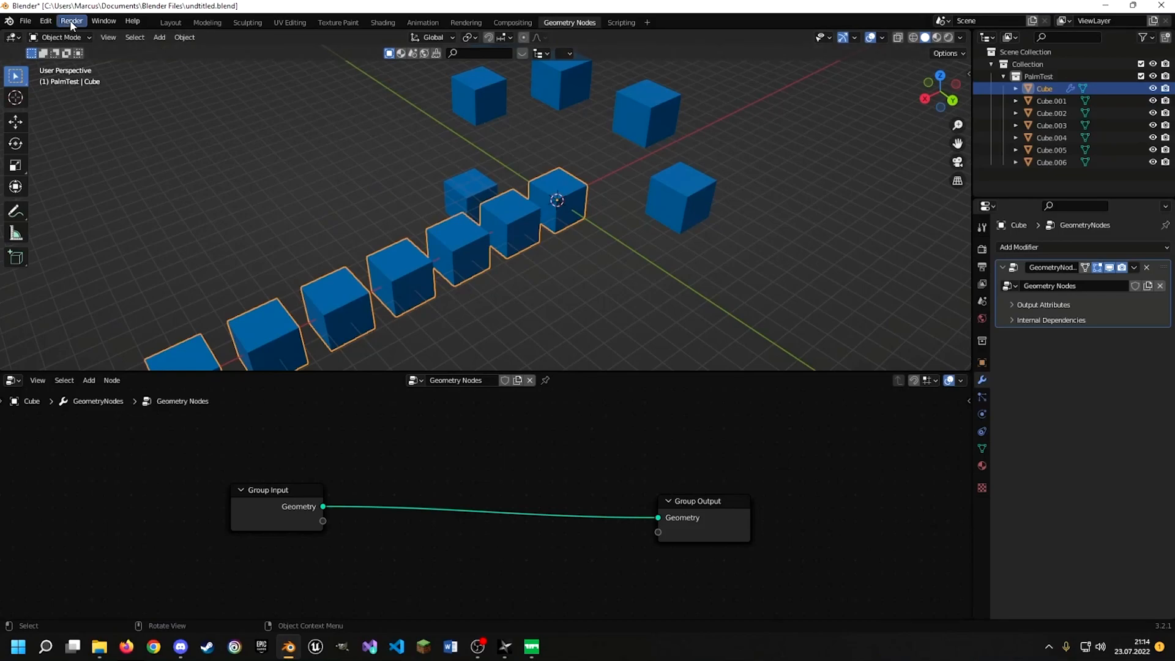
{"action": "middle_click_drag", "start_coordinate": [468, 171], "coordinate": [492, 185]}
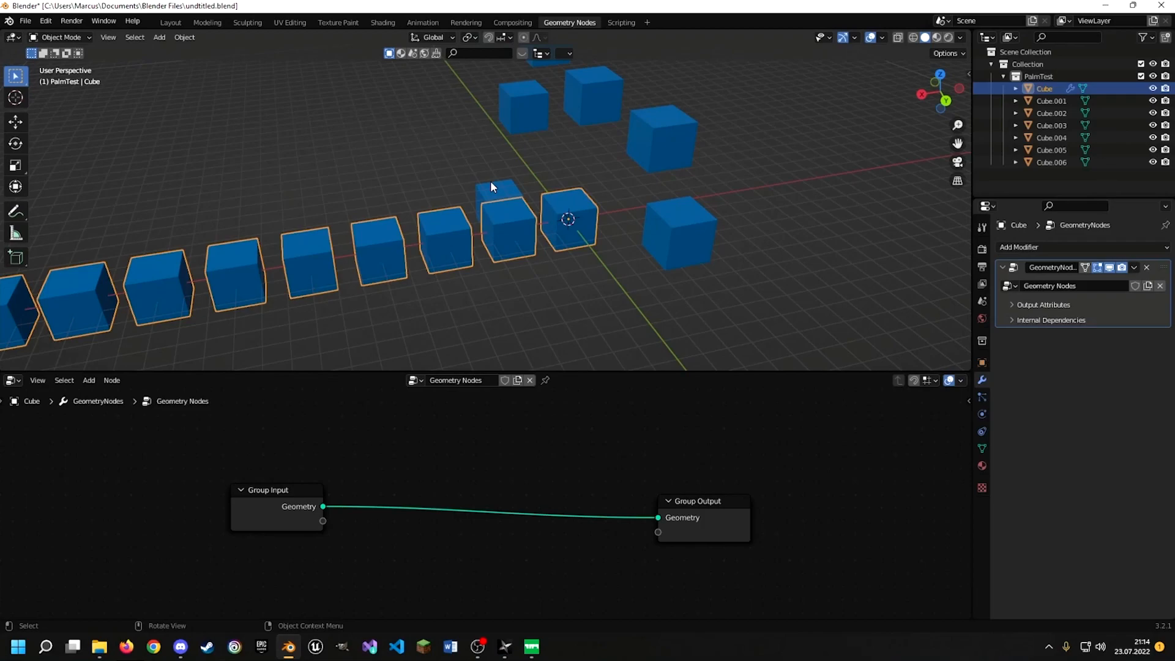
{"action": "middle_click_drag", "start_coordinate": [390, 183], "coordinate": [502, 196]}
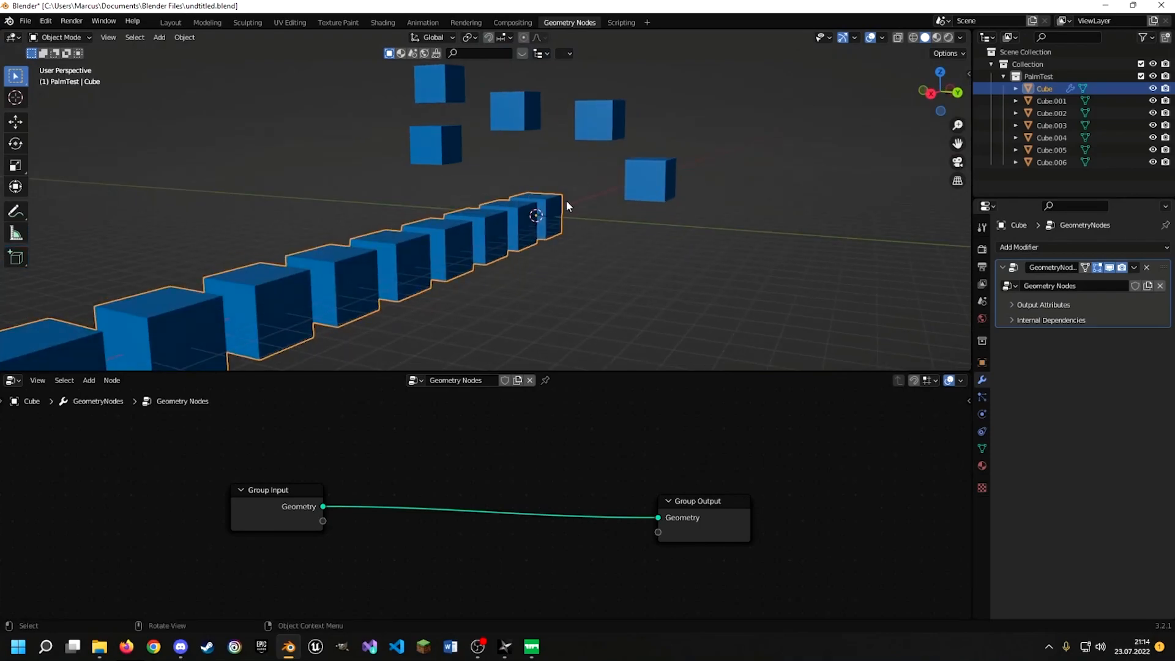
{"action": "middle_click_drag", "start_coordinate": [573, 199], "coordinate": [502, 218]}
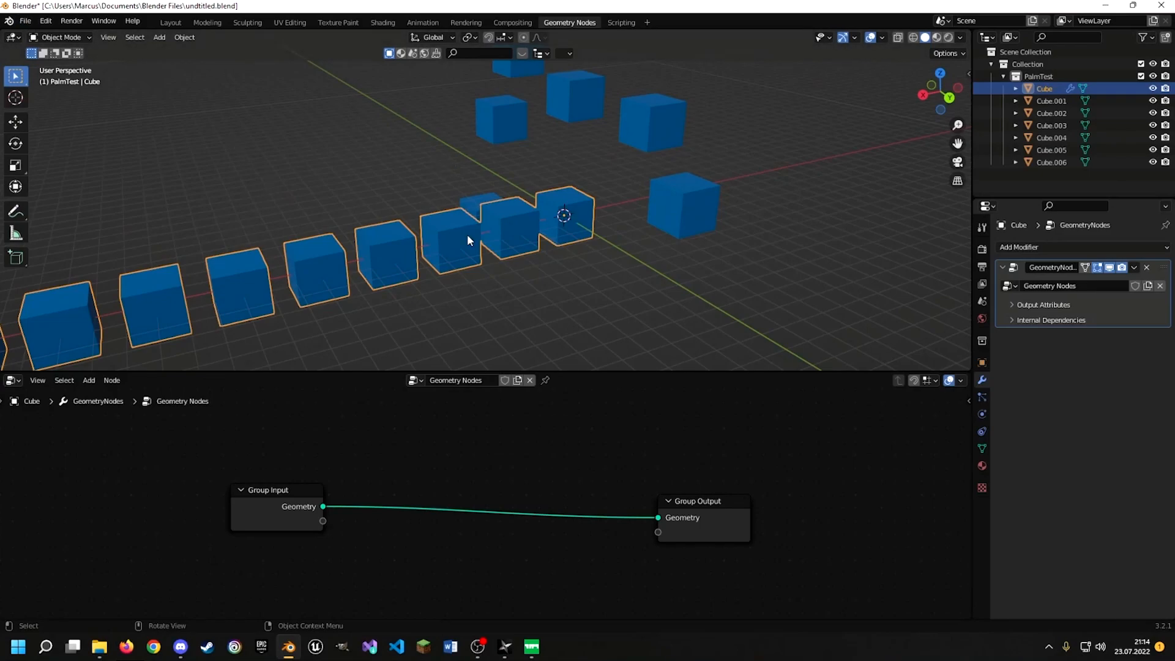
{"action": "middle_click_drag", "start_coordinate": [468, 239], "coordinate": [465, 251]}
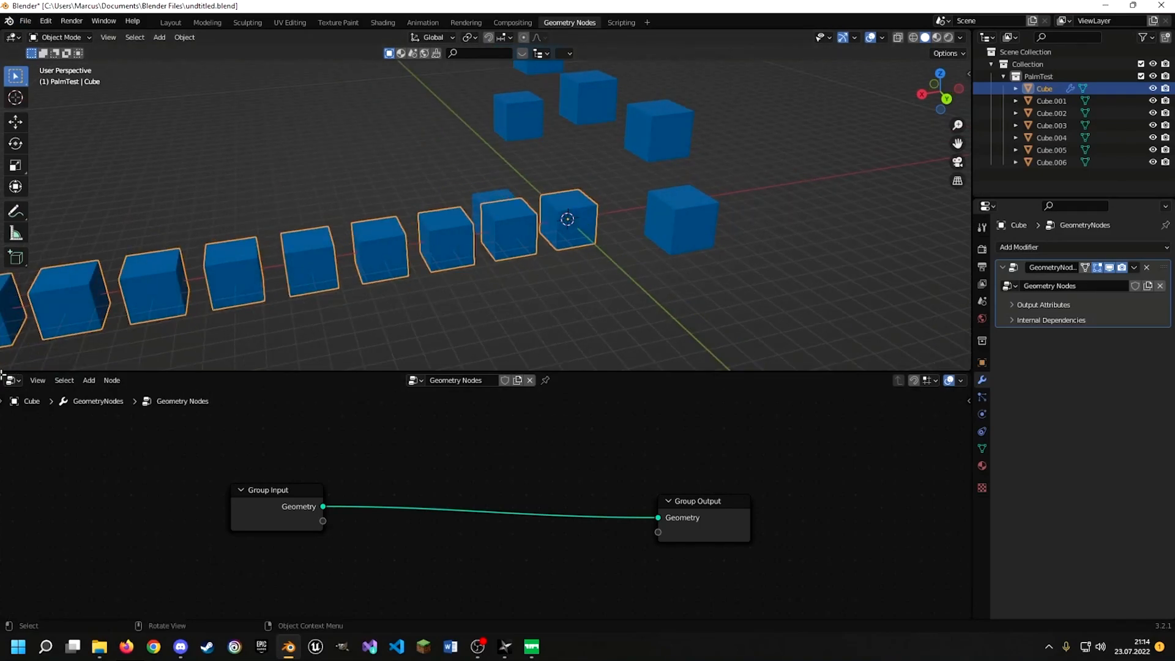
Close the geometry node editor so the 3D viewport fills its area, and inspect the cubes from another angle
{"action": "left_click_drag", "start_coordinate": [3, 367], "coordinate": [5, 397]}
{"action": "middle_click_drag", "start_coordinate": [438, 248], "coordinate": [418, 266]}
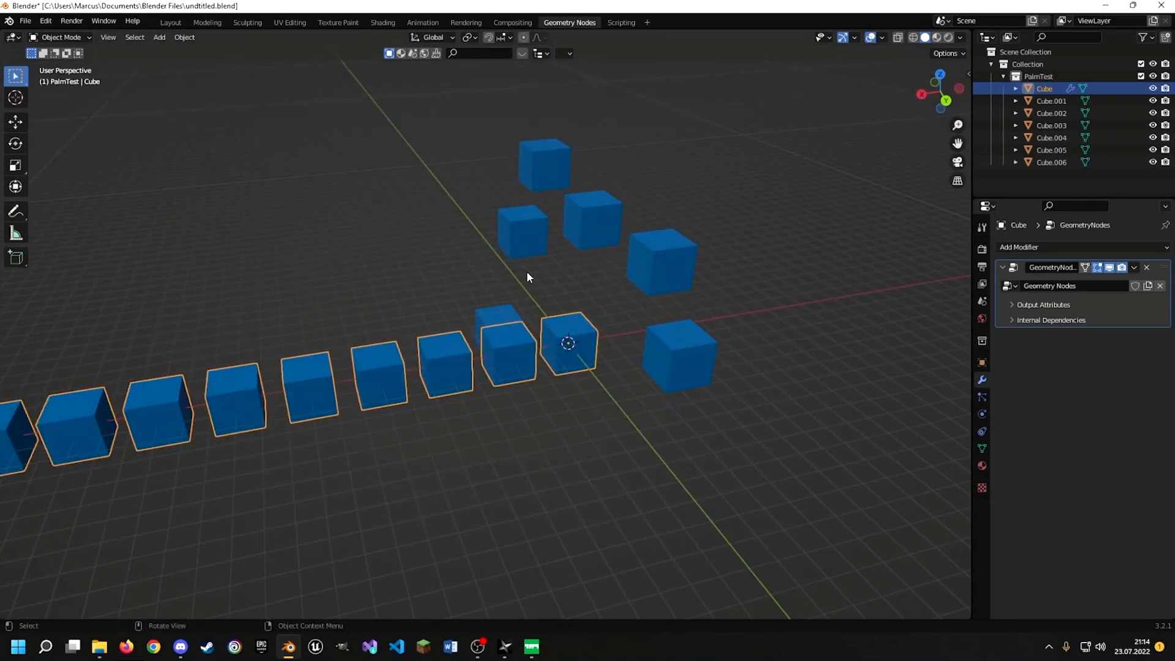
{"action": "mouse_move", "coordinate": [529, 276]}
{"action": "middle_mouse_down"}
{"action": "mouse_move", "coordinate": [567, 294]}
{"action": "mouse_move", "coordinate": [539, 293]}
{"action": "middle_mouse_up"}
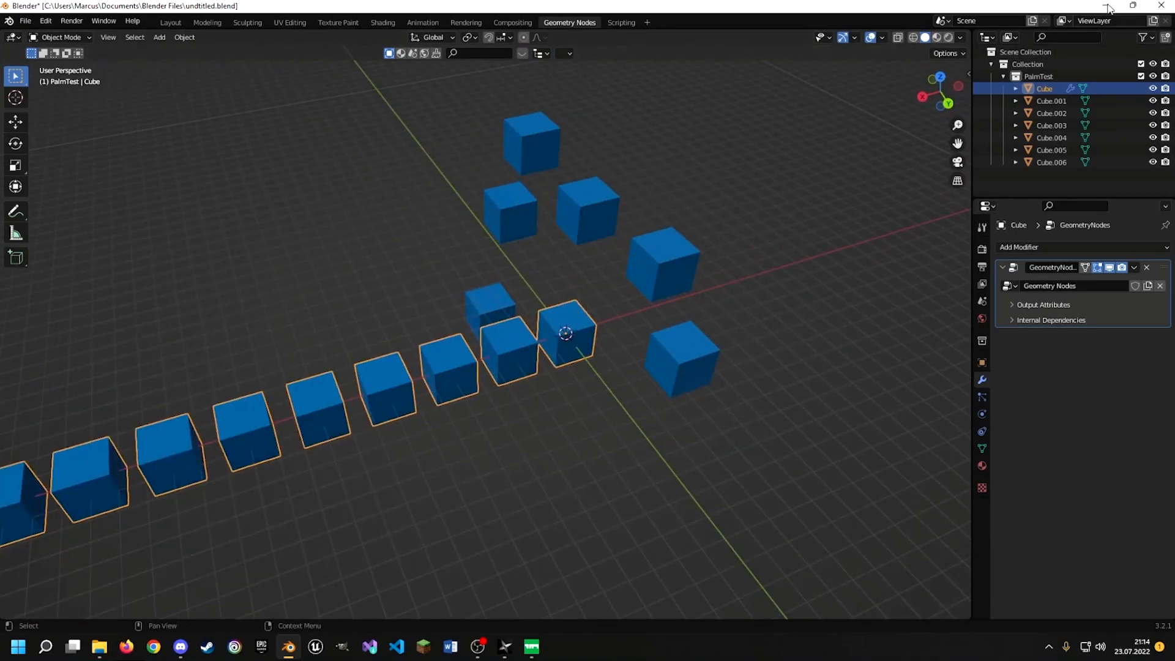
{"action": "left_click", "coordinate": [1106, 7]}
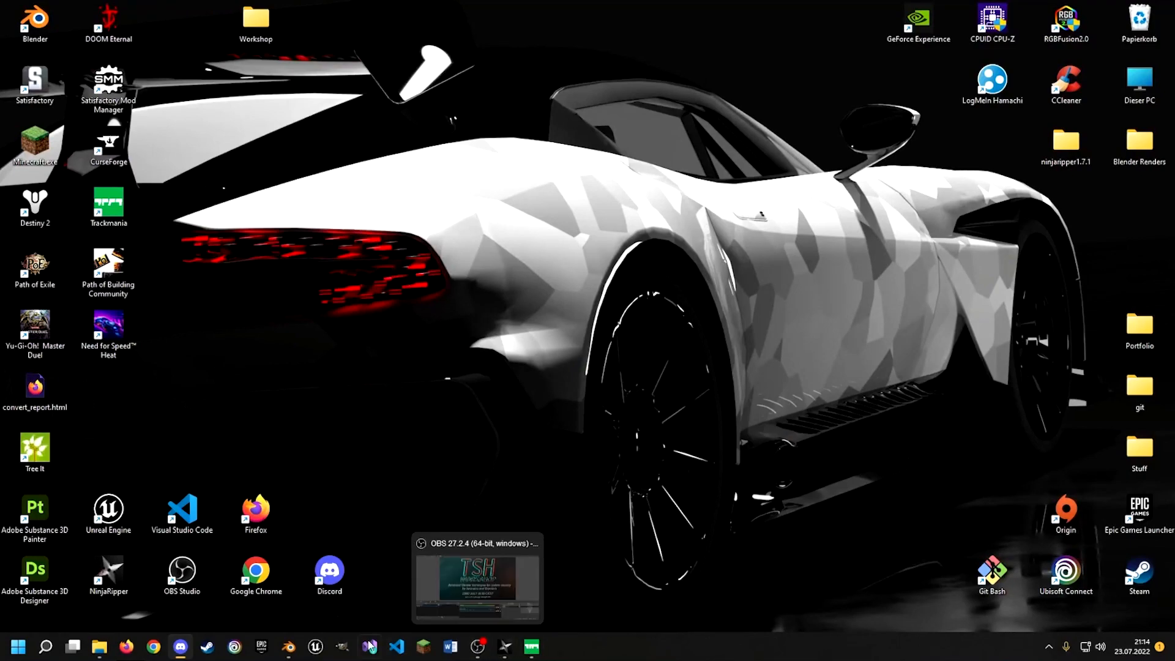
{"action": "left_click", "coordinate": [289, 647]}
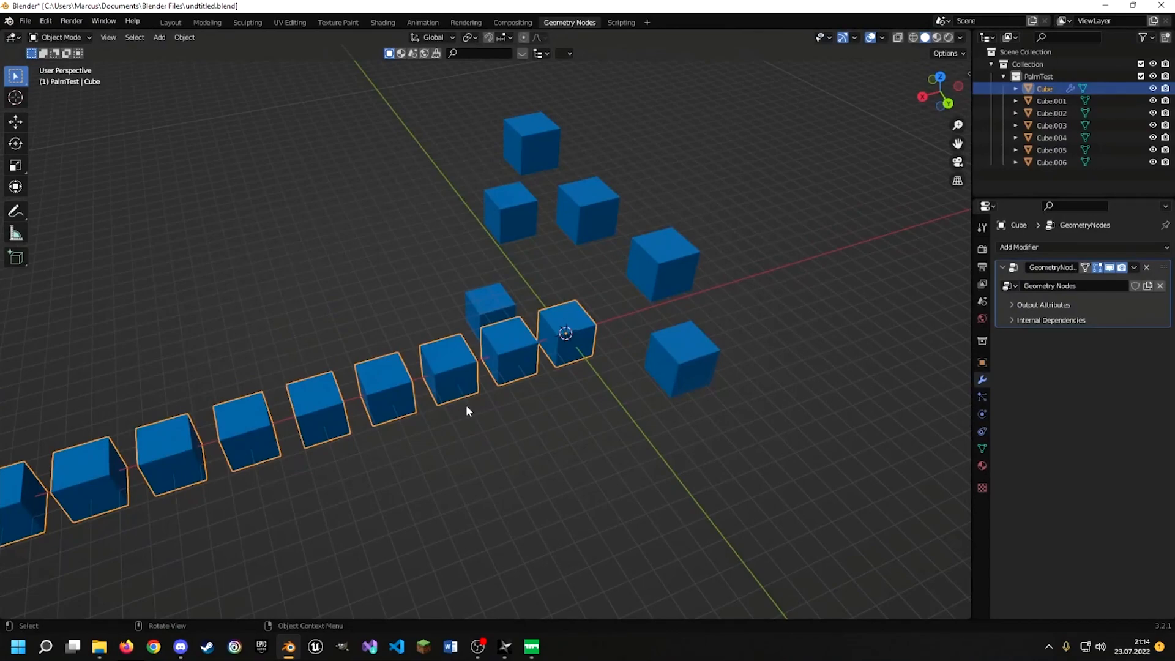
{"action": "mouse_move", "coordinate": [473, 365]}
{"action": "middle_mouse_down"}
{"action": "mouse_move", "coordinate": [483, 362]}
{"action": "mouse_move", "coordinate": [469, 353]}
{"action": "middle_mouse_up"}
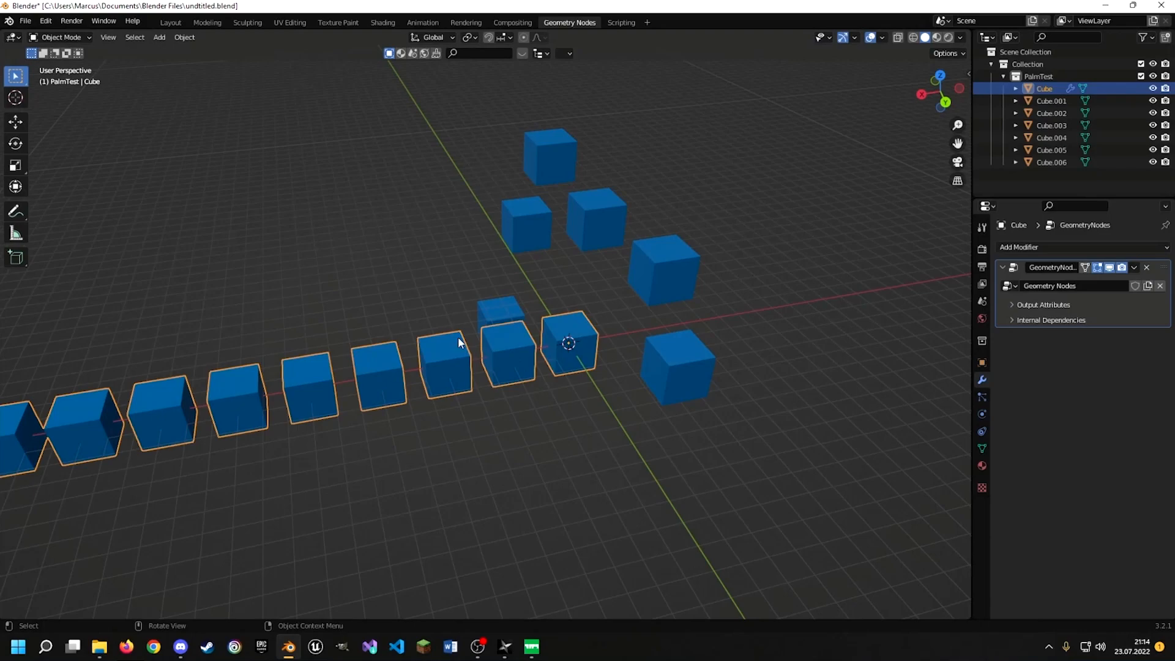
{"action": "middle_click_drag", "start_coordinate": [460, 342], "coordinate": [457, 313]}
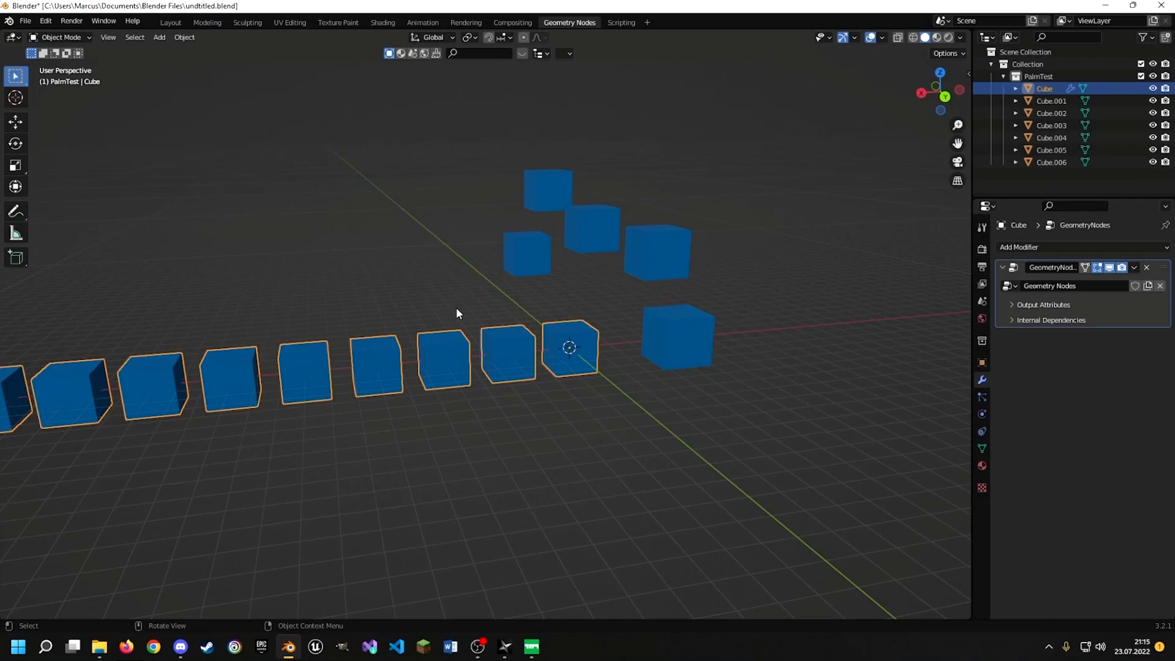
{"action": "left_click", "coordinate": [1105, 5]}
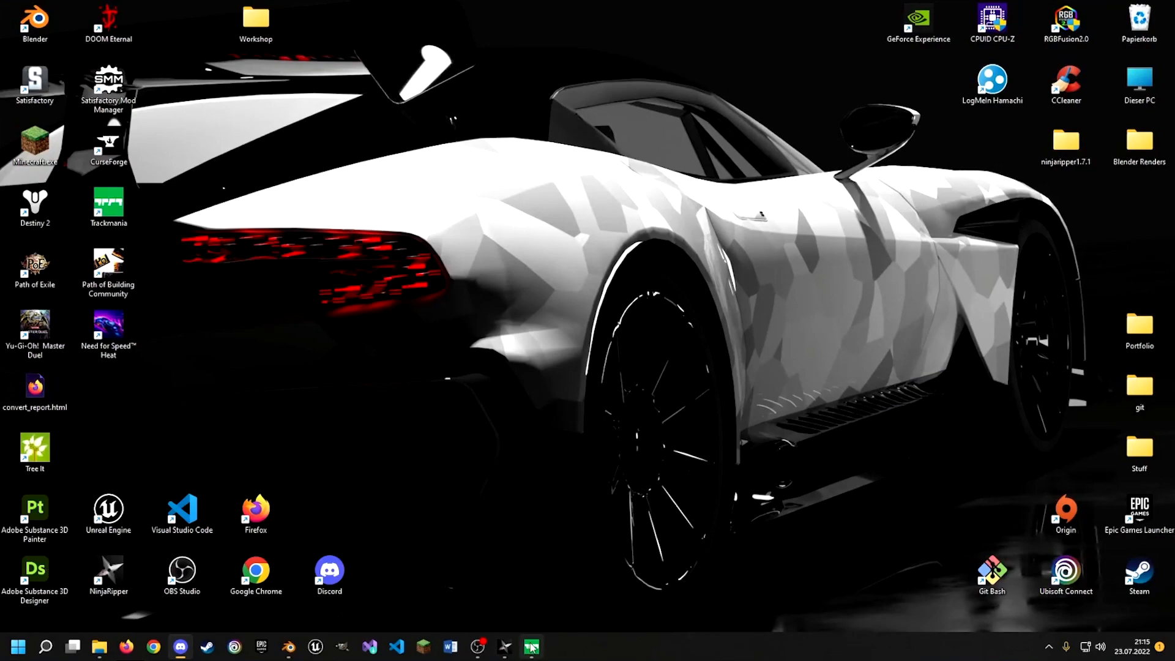
{"action": "mouse_move", "coordinate": [533, 649]}
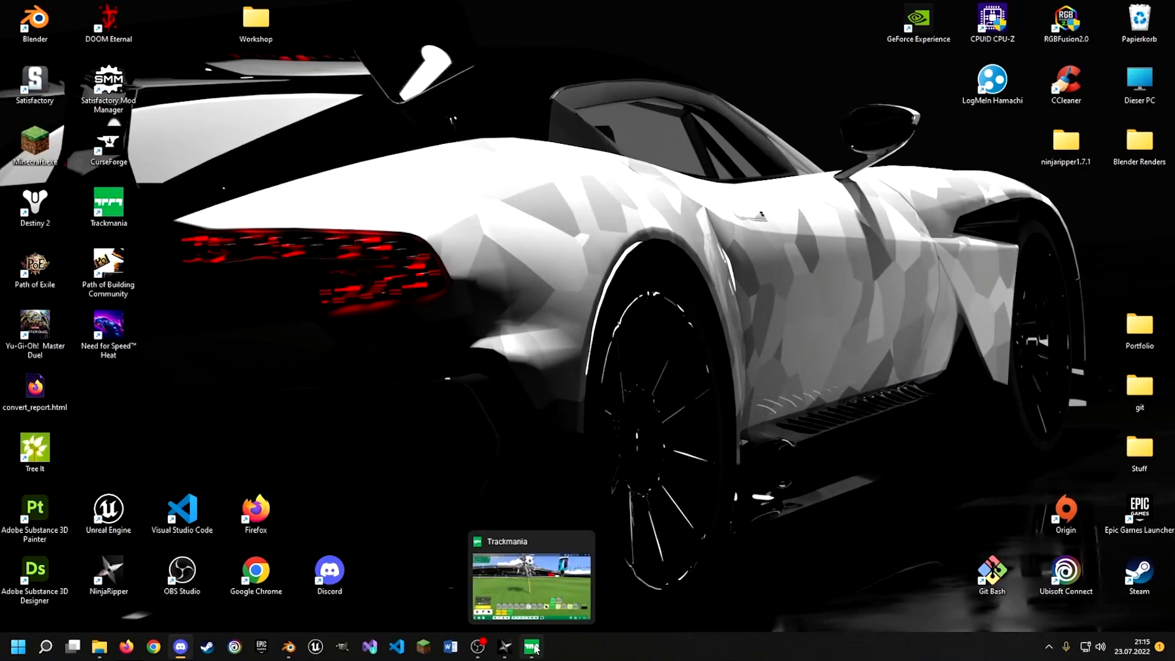
{"action": "left_click", "coordinate": [288, 647]}
{"action": "middle_click_drag", "start_coordinate": [615, 323], "coordinate": [684, 310]}
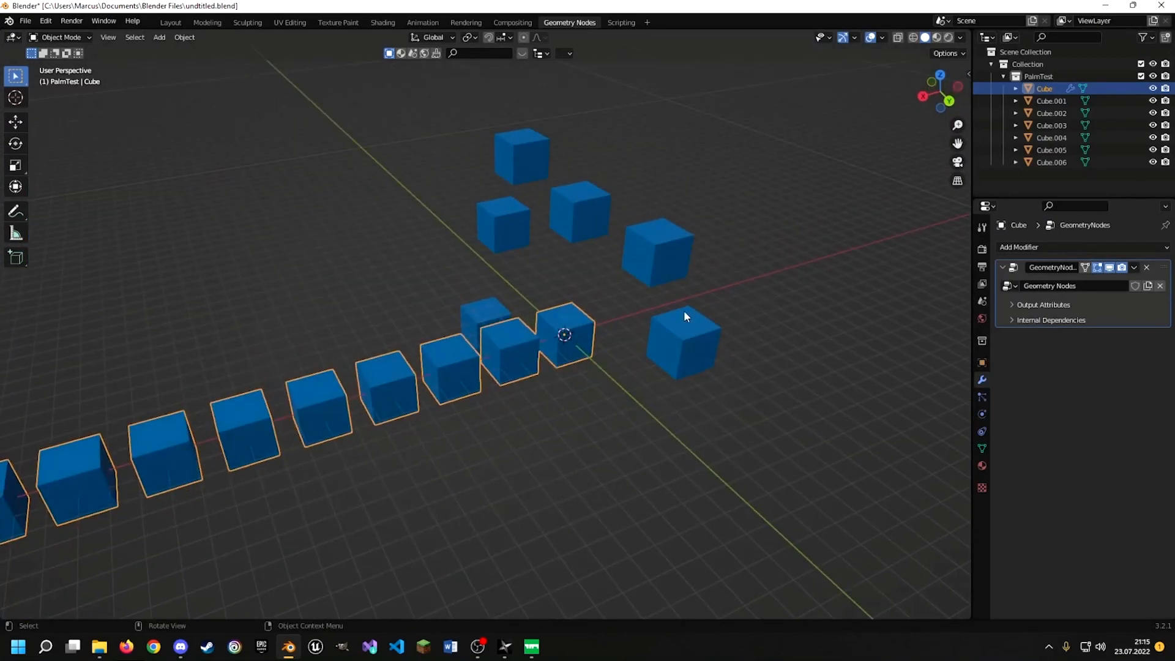
Show the mesh data properties of the arrayed cube and look over the cubes
{"action": "left_click", "coordinate": [981, 450]}
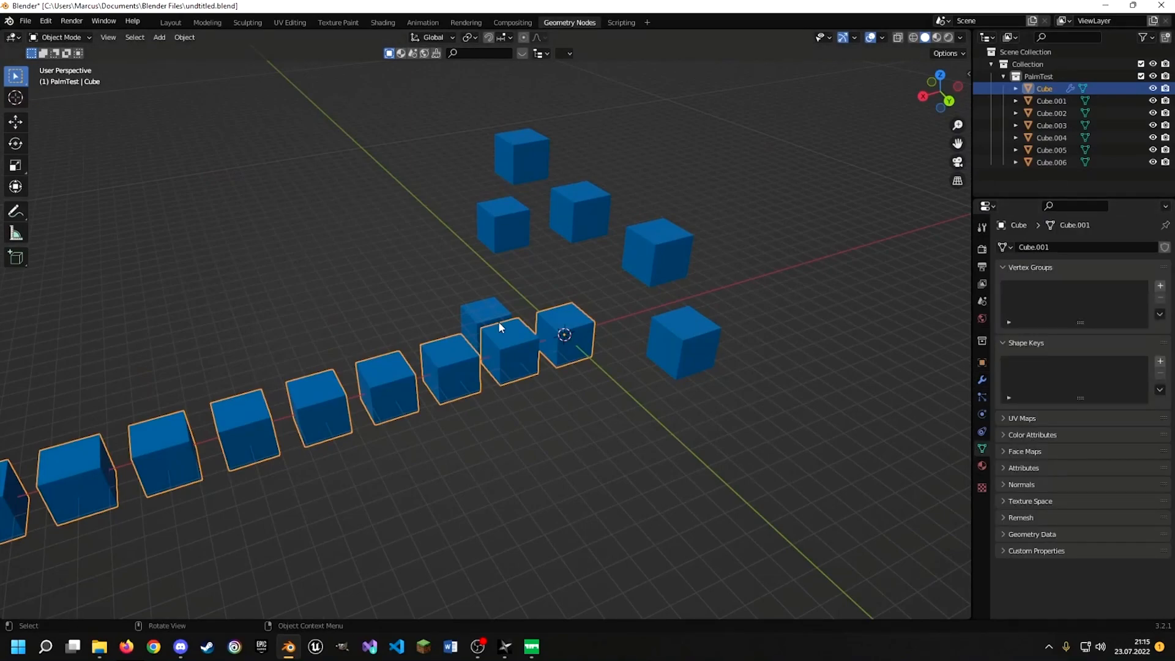
{"action": "middle_click_drag", "start_coordinate": [498, 324], "coordinate": [468, 332]}
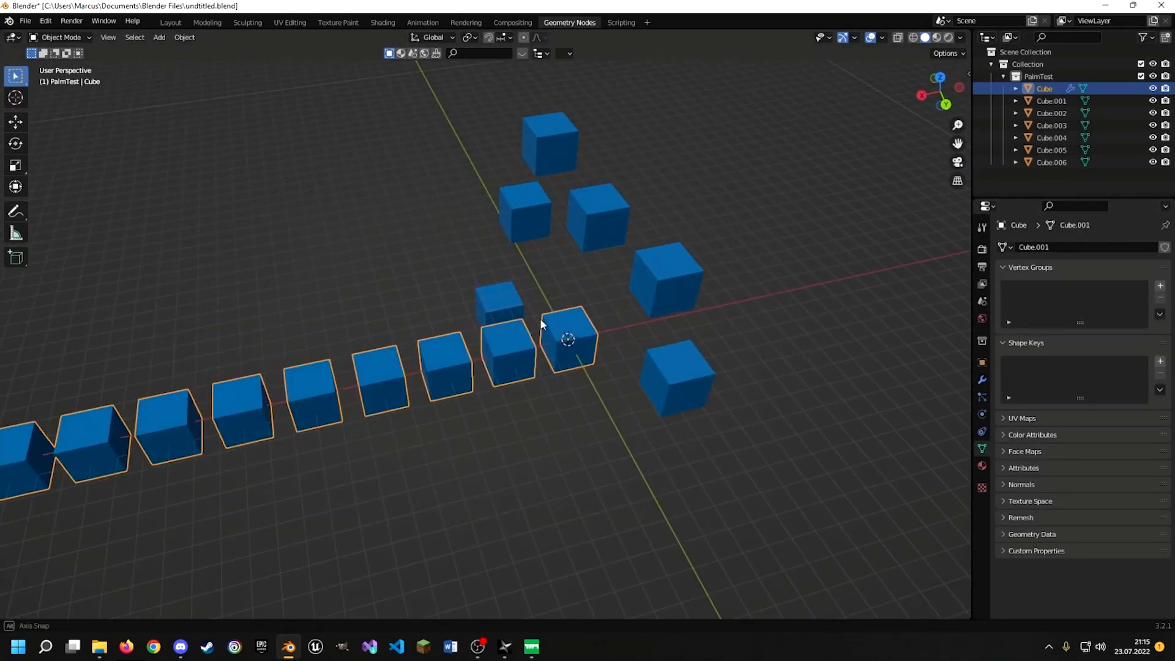
{"action": "middle_click_drag", "start_coordinate": [540, 318], "coordinate": [577, 315]}
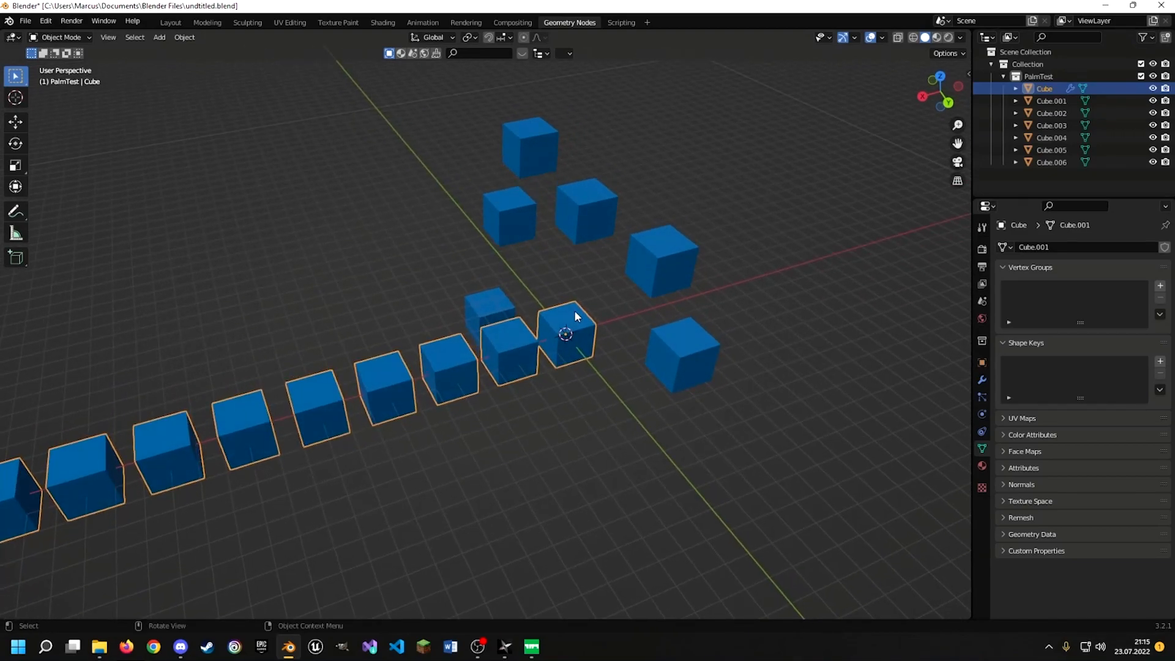
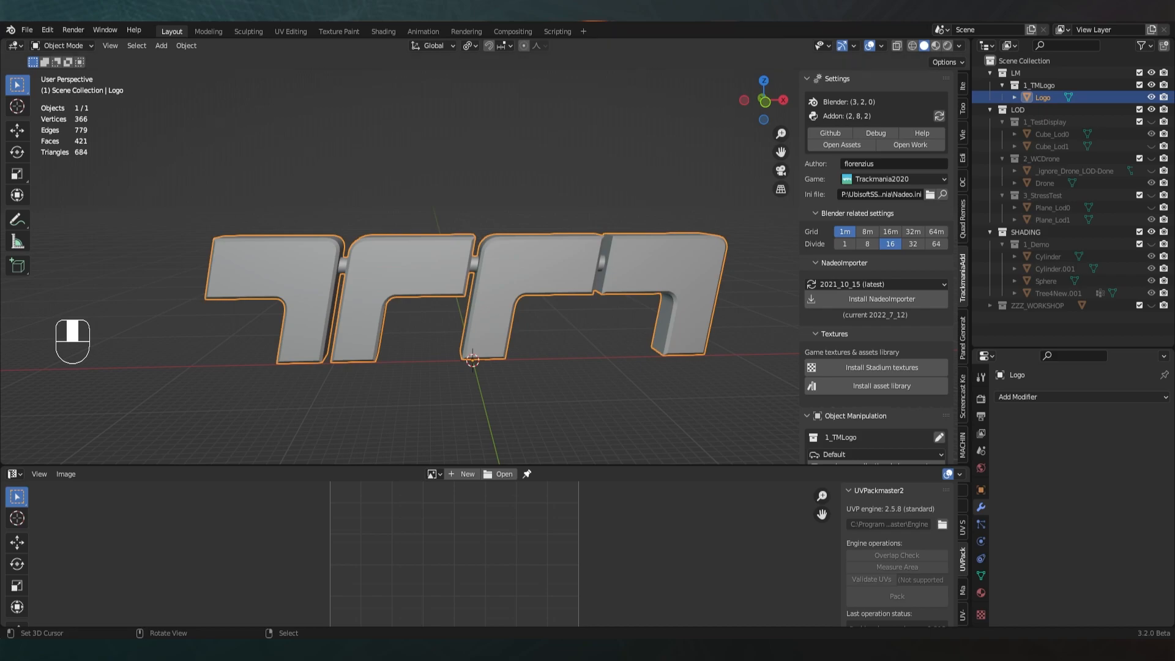
Examine the logo's BaseMaterial and LightMap UV maps and its TM_ConcreteDemo material
{"action": "left_click", "coordinate": [980, 576]}
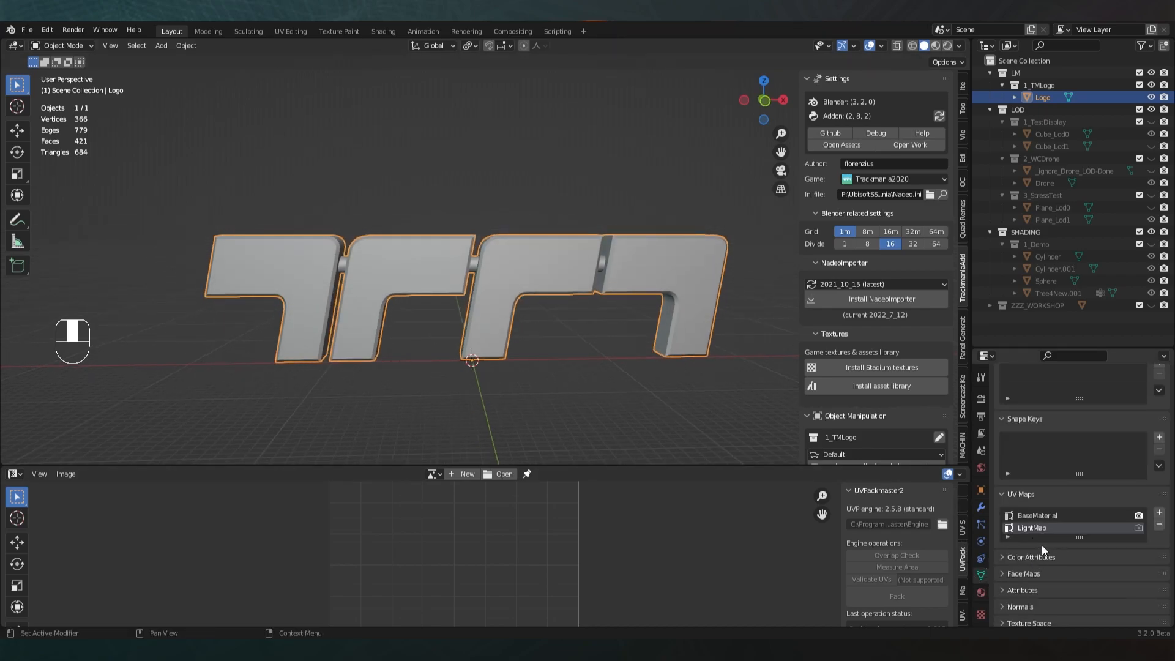
{"action": "left_click", "coordinate": [1041, 516]}
{"action": "middle_click_drag", "start_coordinate": [625, 357], "coordinate": [613, 363]}
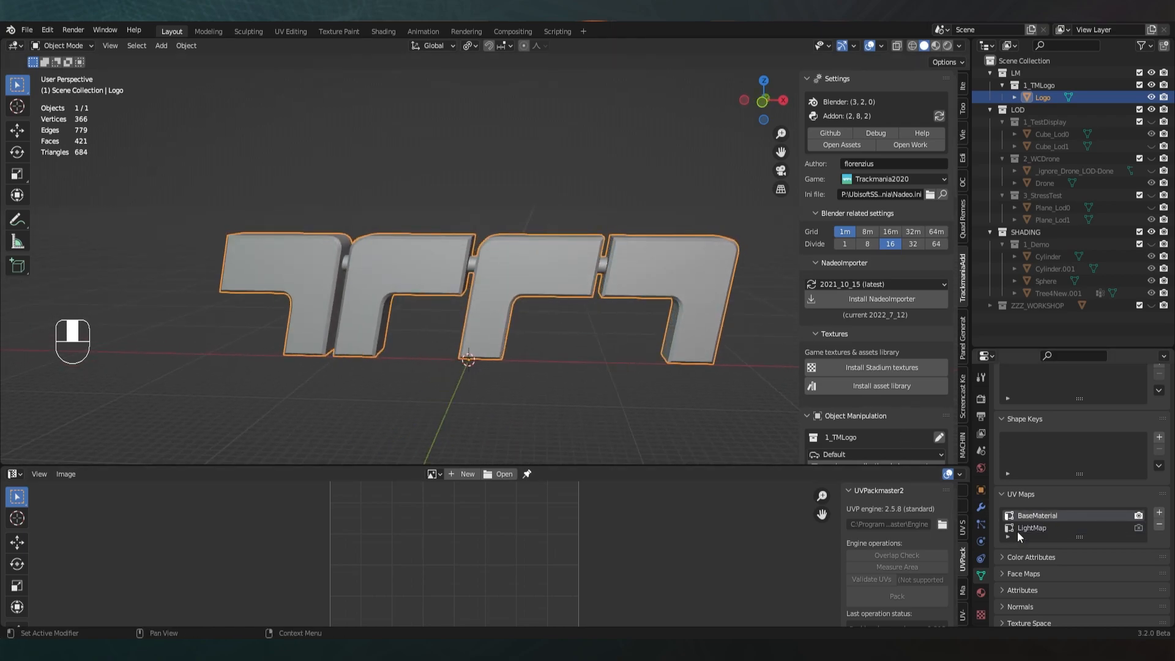
{"action": "left_click", "coordinate": [981, 592]}
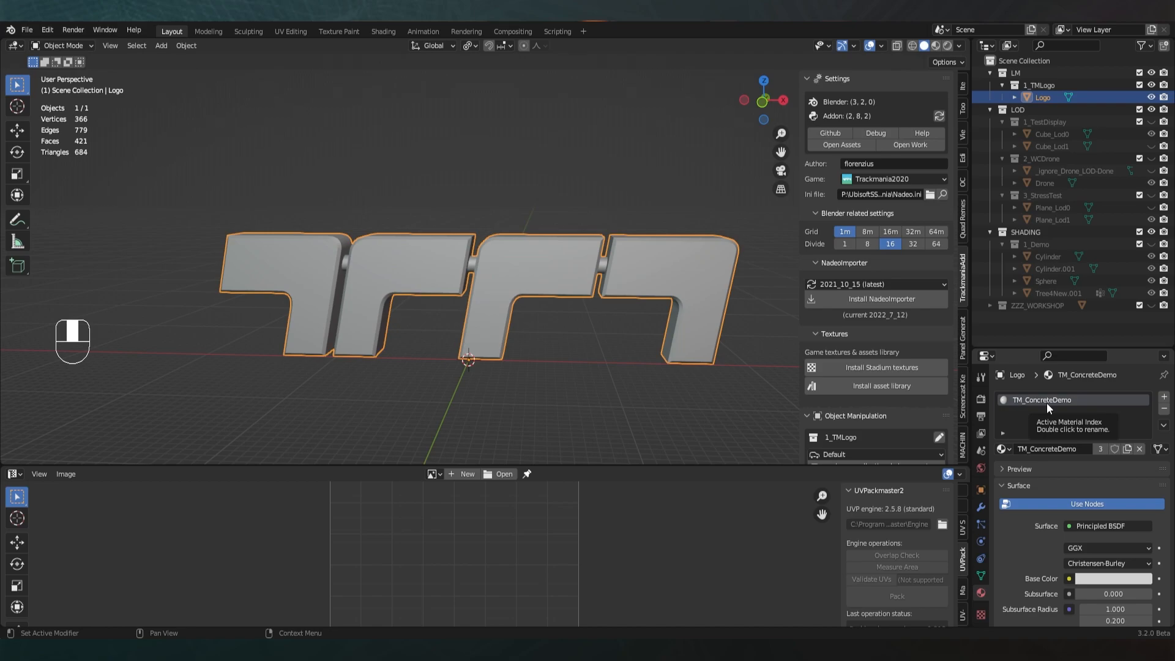
{"action": "left_click", "coordinate": [981, 575]}
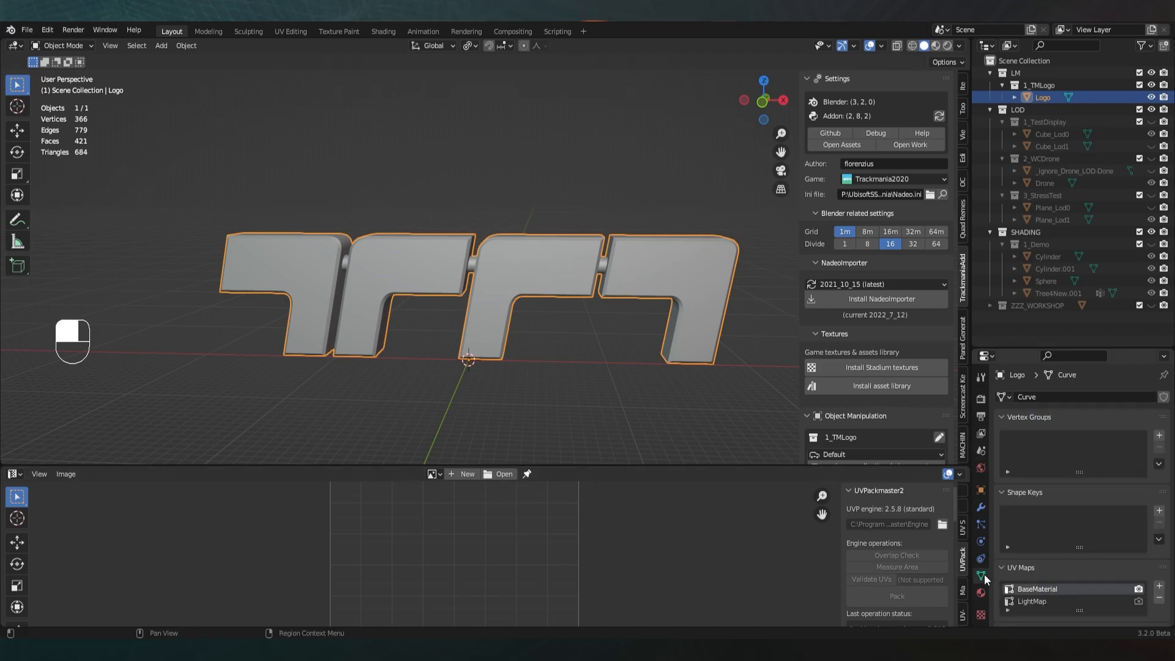
Display all of the logo's LightMap UVs in an enlarged UV editor, and return to Object Mode with the BaseMaterial map active
{"action": "scroll", "coordinate": [612, 344], "scroll_direction": "up", "scroll_amount": 2}
{"action": "key", "text": "Tab"}
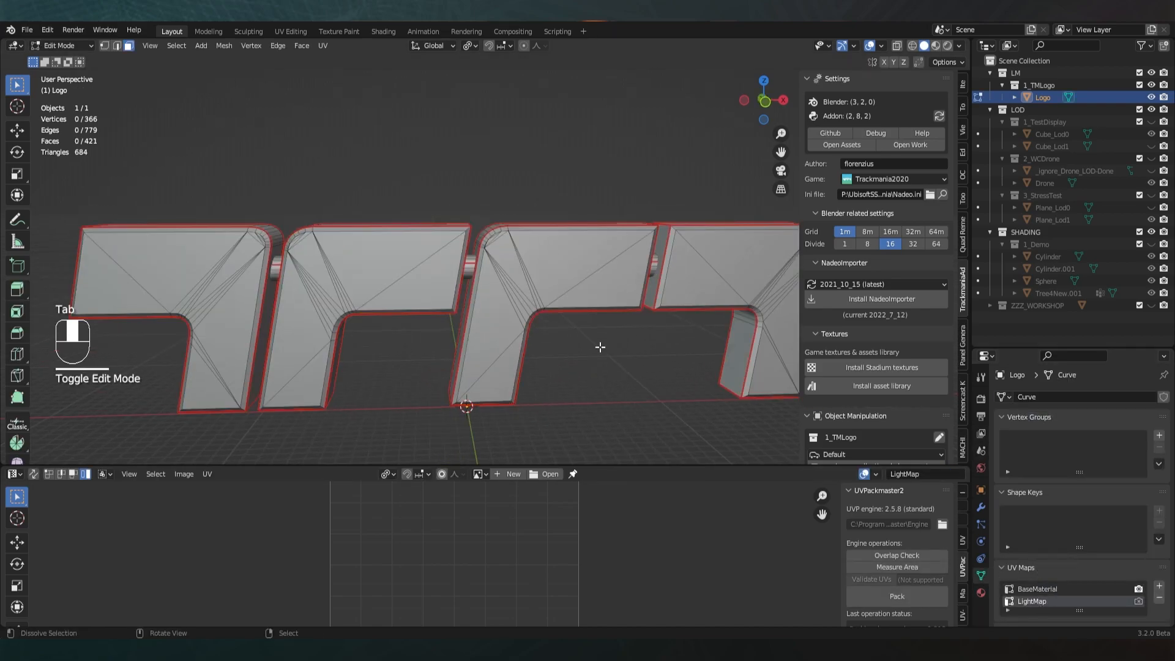
{"action": "scroll", "coordinate": [600, 344], "scroll_direction": "down", "scroll_amount": 1}
{"action": "key", "text": "a"}
{"action": "scroll", "coordinate": [488, 539], "scroll_direction": "up", "scroll_amount": 4}
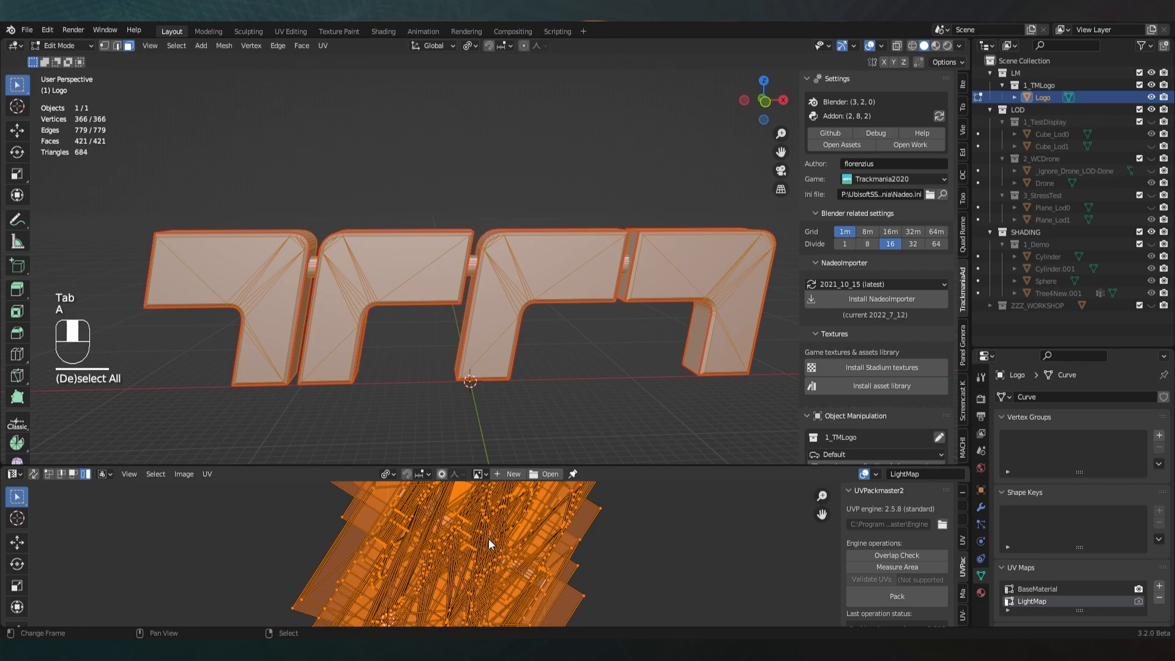
{"action": "left_click_drag", "start_coordinate": [626, 458], "coordinate": [625, 406]}
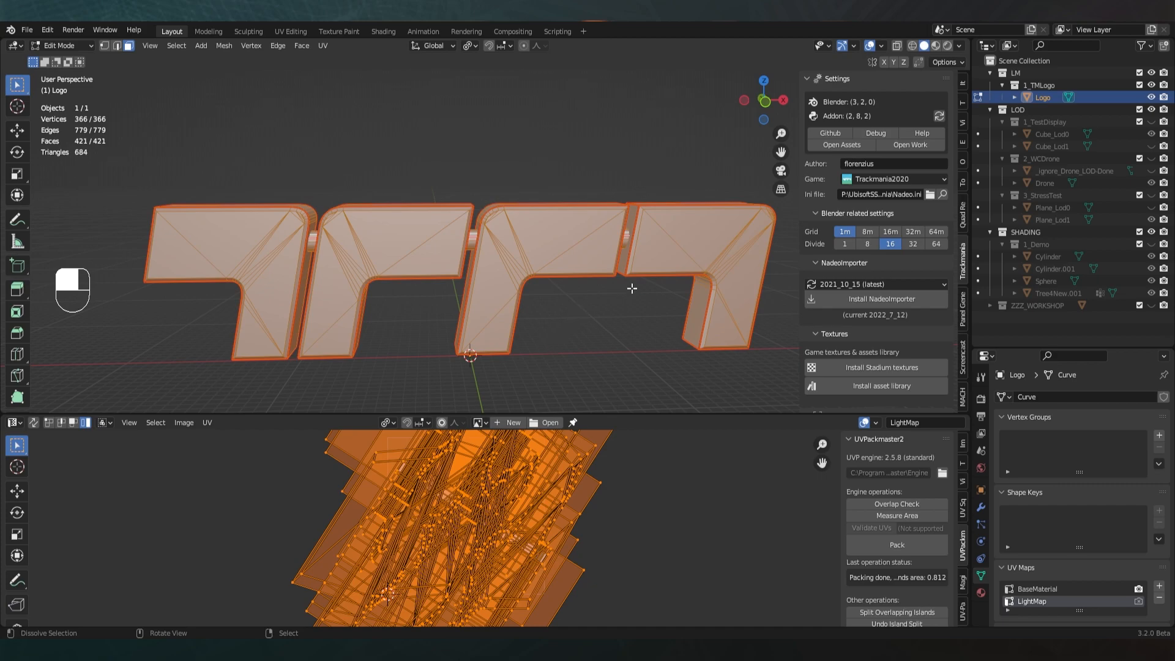
{"action": "key", "text": "Tab"}
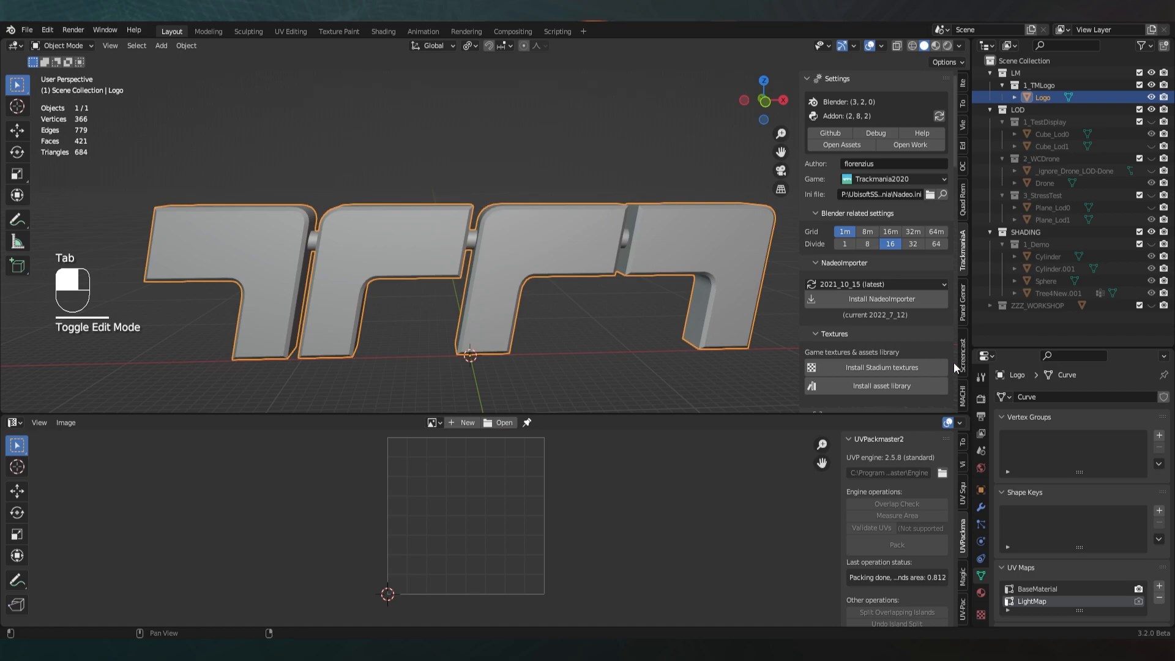
{"action": "left_click", "coordinate": [1049, 588]}
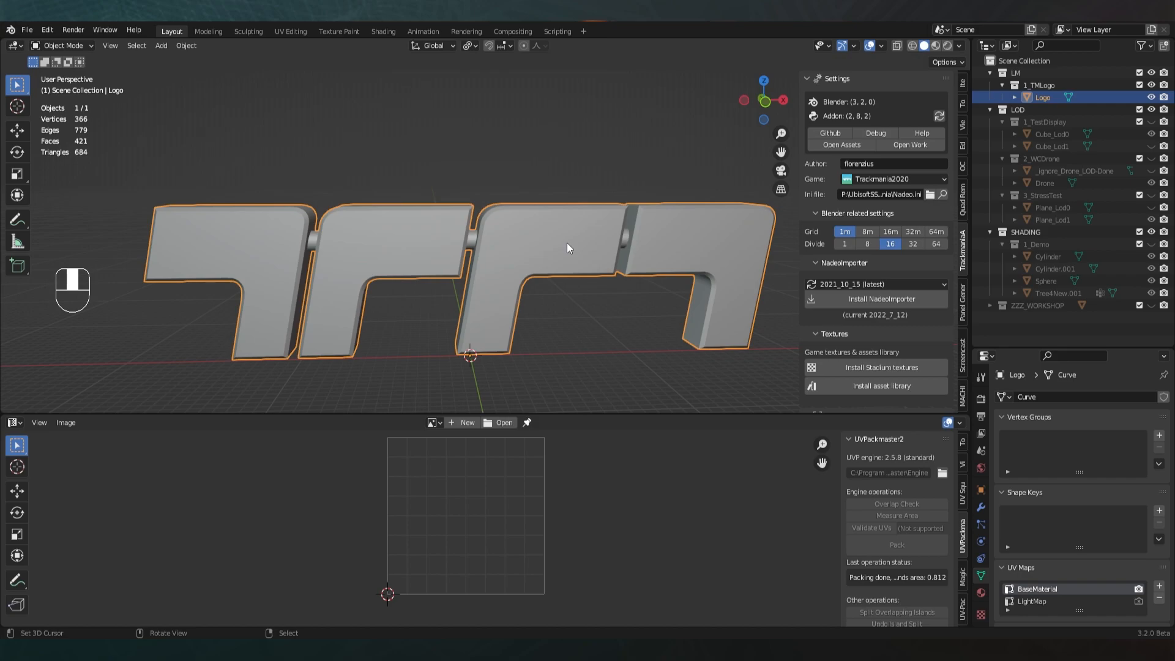
Add a cube at the world origin and display its complete UV layout in Edit Mode
{"action": "key", "text": "shift+a"}
{"action": "mouse_move", "coordinate": [544, 304]}
{"action": "left_click", "coordinate": [594, 318]}
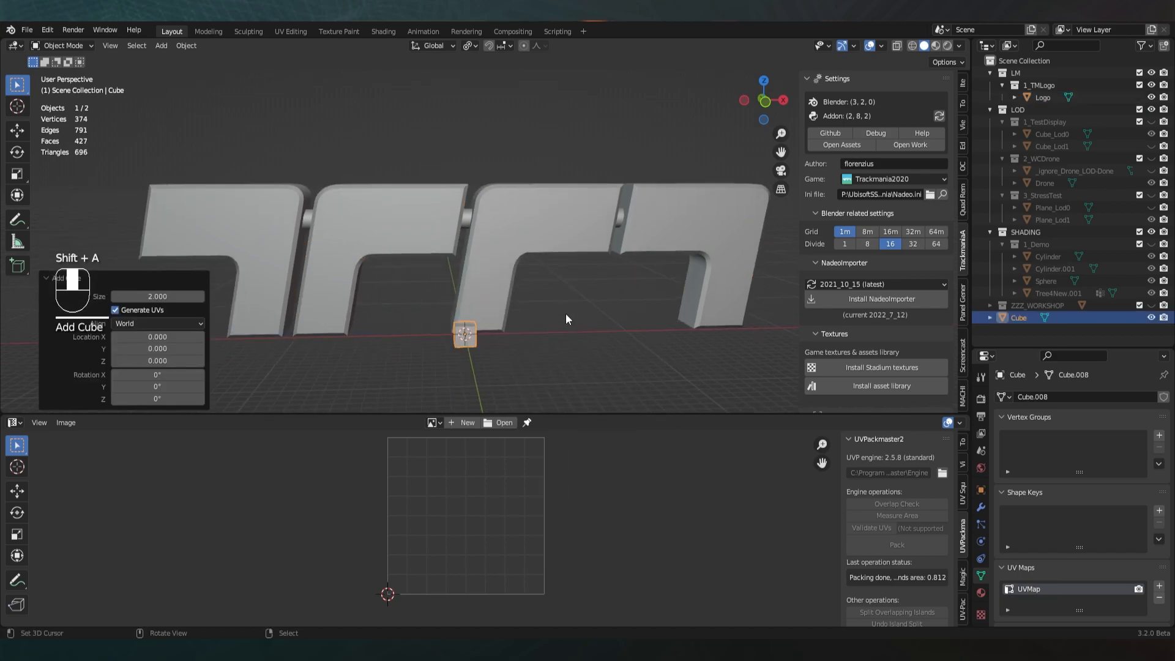
{"action": "key", "text": "KP_Decimal"}
{"action": "key", "text": "Tab"}
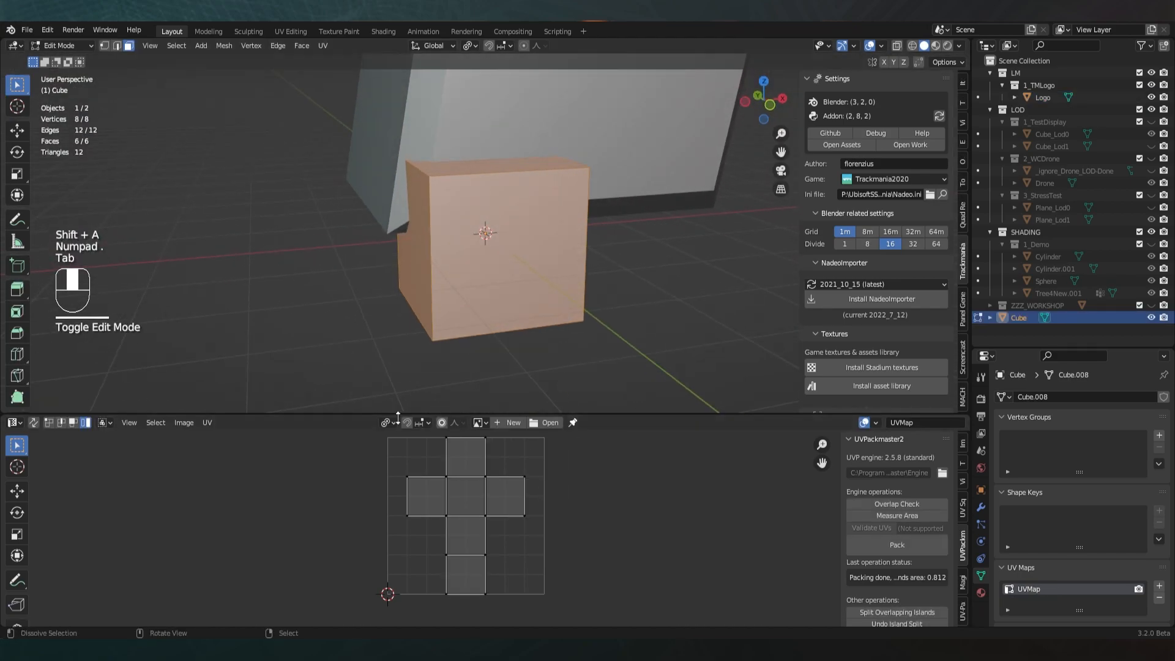
{"action": "key", "text": "a"}
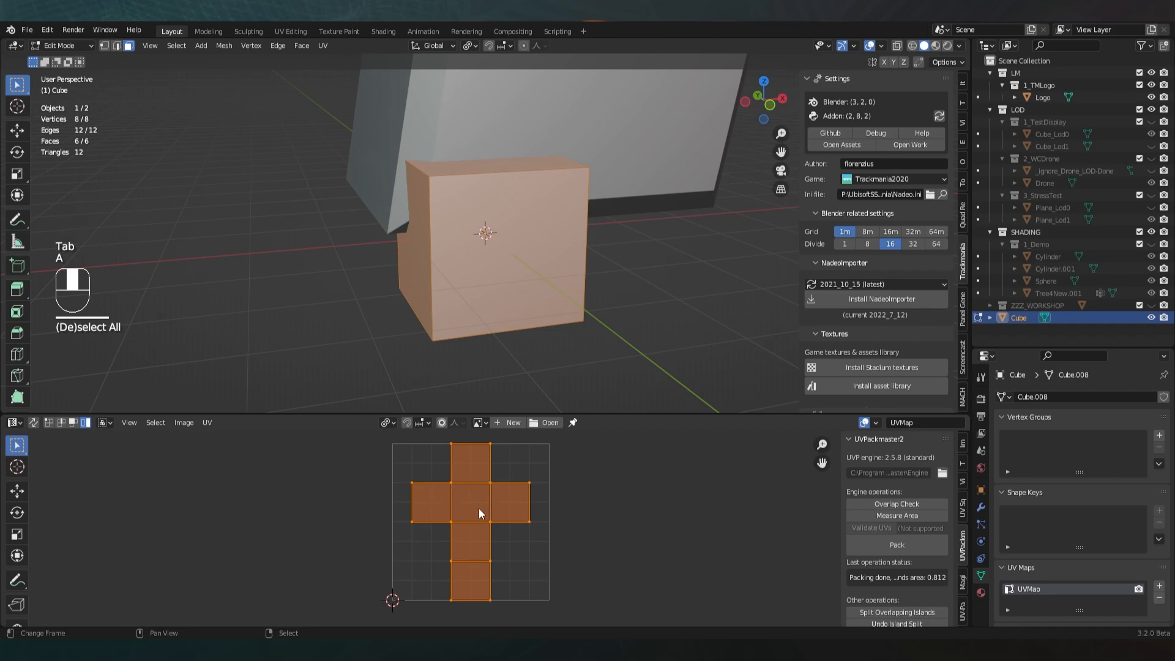
Compare the cube's faces with its unfolded UV layout while viewing it next to the logo
{"action": "scroll", "coordinate": [480, 290], "scroll_direction": "down", "scroll_amount": 10}
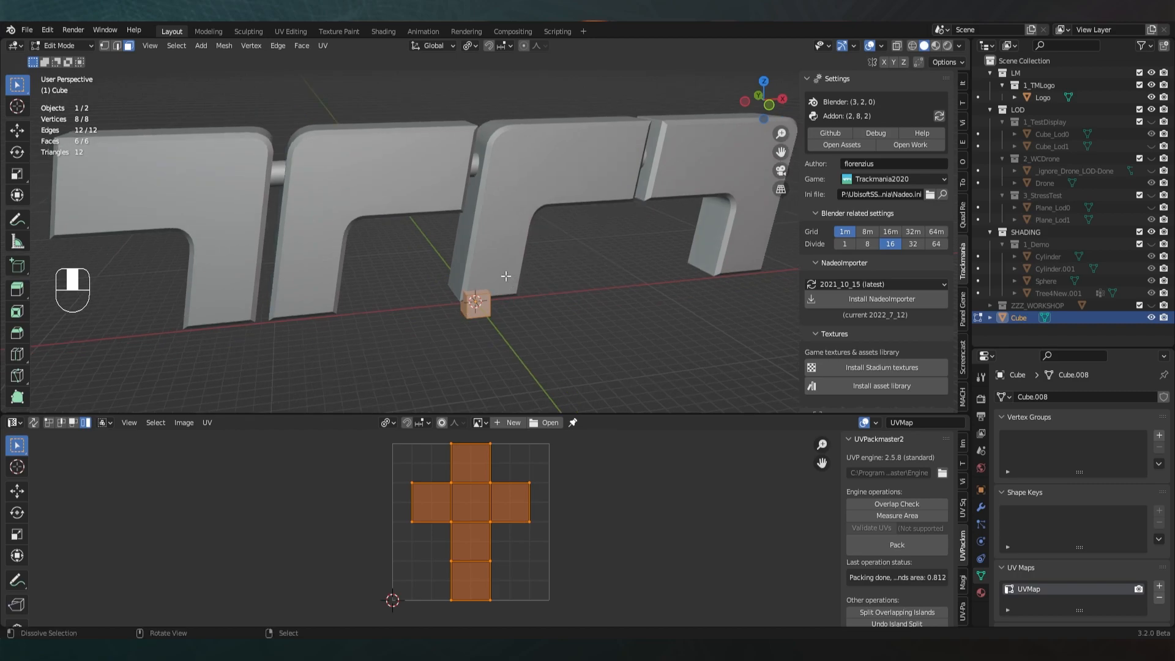
{"action": "scroll", "coordinate": [471, 300], "scroll_direction": "up", "scroll_amount": 4}
{"action": "scroll", "coordinate": [464, 293], "scroll_direction": "up", "scroll_amount": 2}
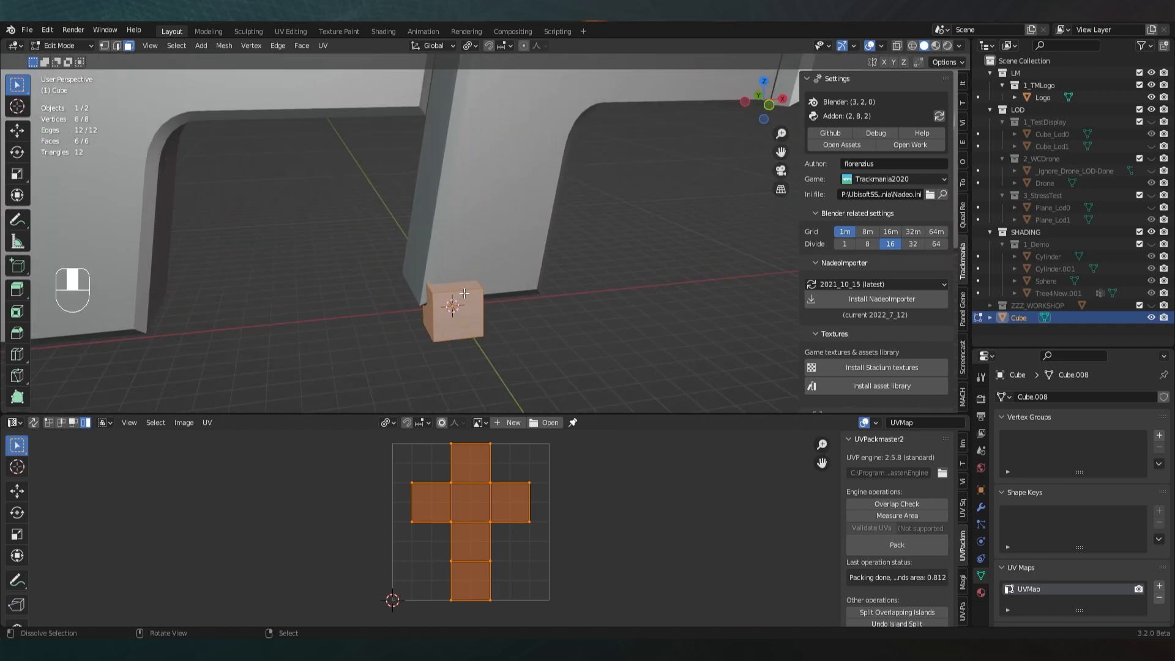
{"action": "middle_click_drag", "start_coordinate": [463, 293], "coordinate": [470, 219], "text": "shift"}
{"action": "scroll", "coordinate": [469, 222], "scroll_direction": "up", "scroll_amount": 2}
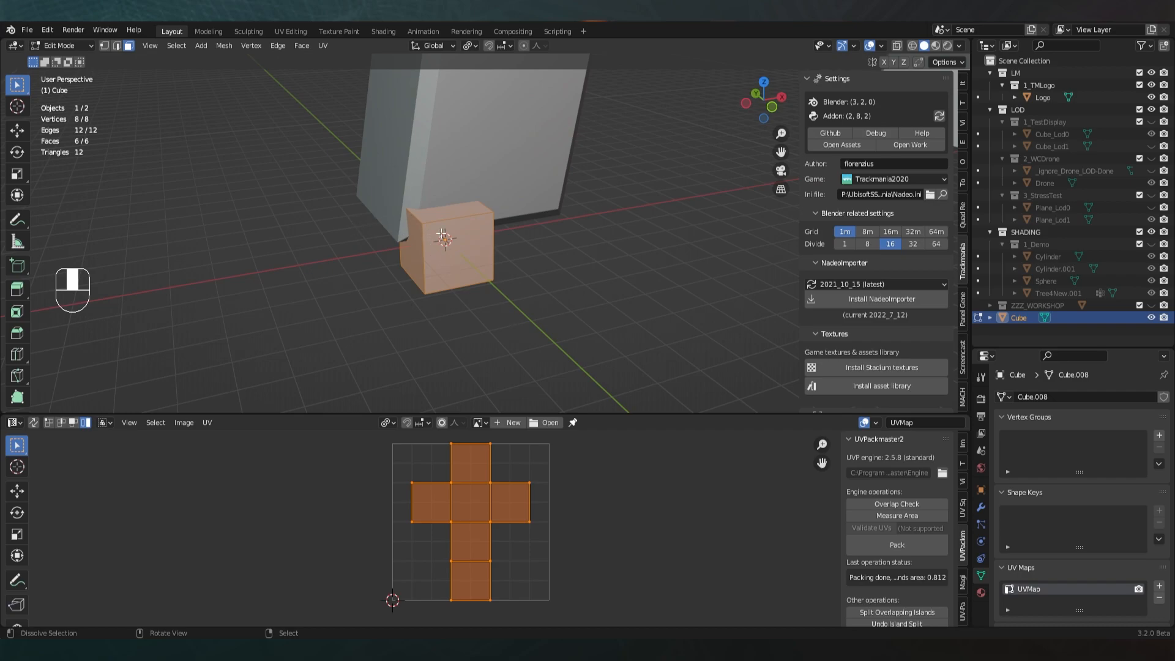
{"action": "middle_click_drag", "start_coordinate": [478, 279], "coordinate": [465, 248]}
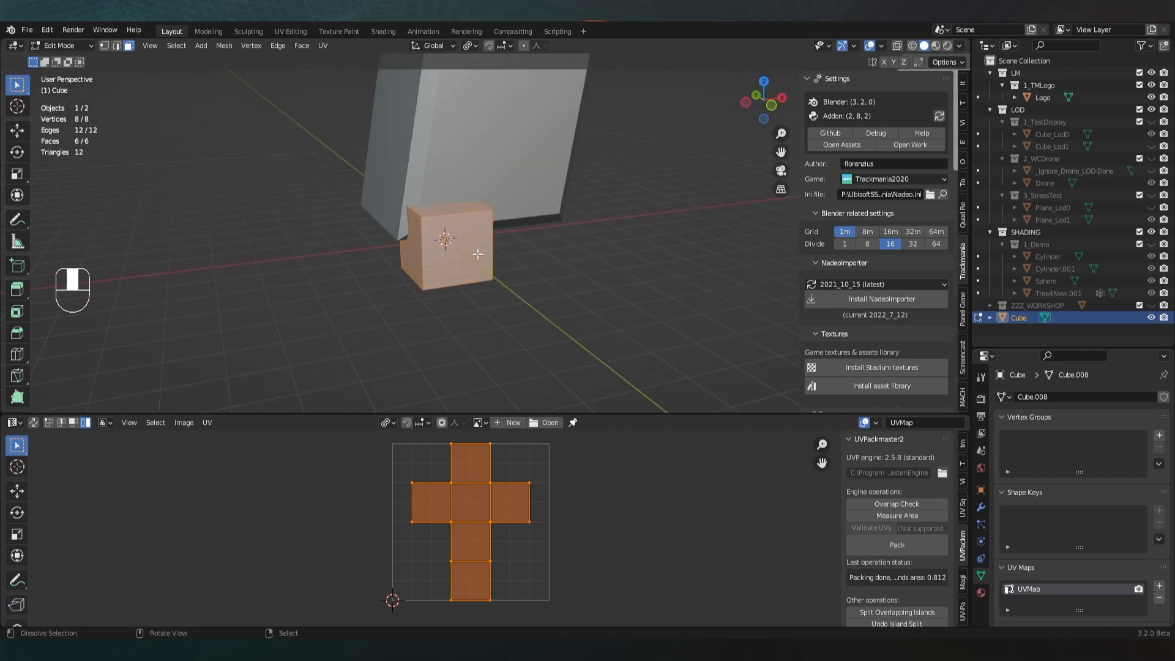
{"action": "scroll", "coordinate": [477, 254], "scroll_direction": "down", "scroll_amount": 5}
Leave Edit Mode and delete the example cube
{"action": "key", "text": "Tab"}
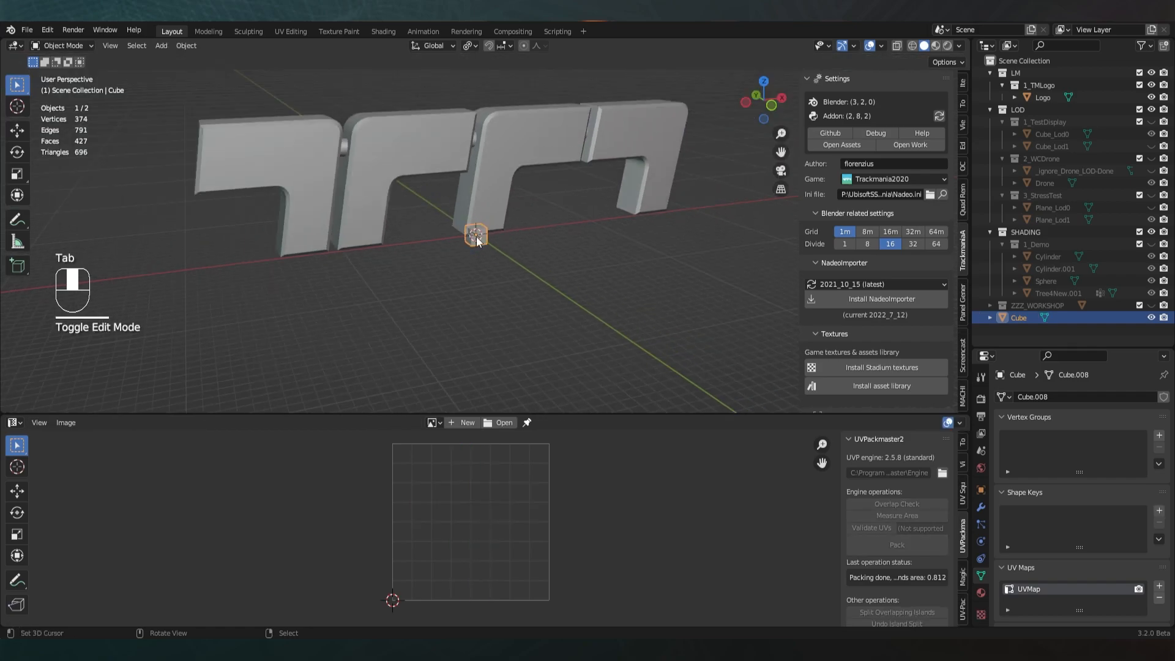
{"action": "scroll", "coordinate": [480, 248], "scroll_direction": "up", "scroll_amount": 5}
{"action": "key", "text": "Delete"}
{"action": "mouse_move", "coordinate": [480, 245]}
{"action": "middle_mouse_down"}
{"action": "mouse_move", "coordinate": [454, 224]}
{"action": "mouse_move", "coordinate": [469, 267]}
{"action": "mouse_move", "coordinate": [496, 253]}
{"action": "middle_mouse_up"}
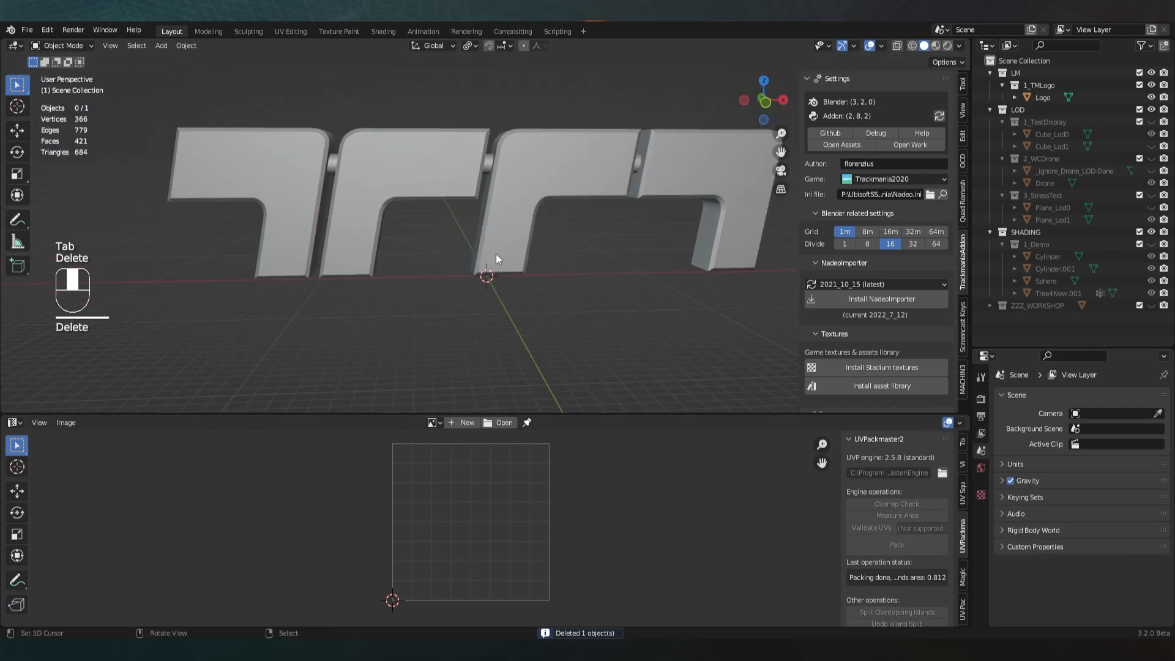
Select the logo and enter Edit Mode to display its BaseMaterial UV layout
{"action": "scroll", "coordinate": [490, 294], "scroll_direction": "down", "scroll_amount": 2}
{"action": "left_click", "coordinate": [484, 331]}
{"action": "key", "text": "Tab"}
{"action": "middle_click_drag", "start_coordinate": [494, 293], "coordinate": [486, 278]}
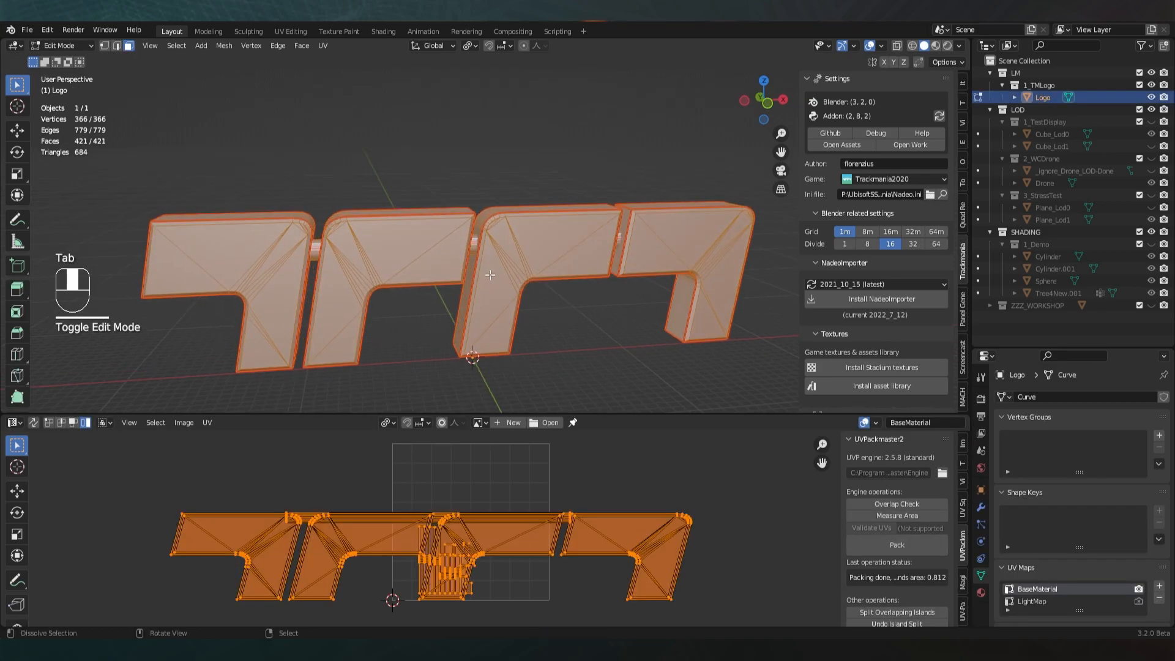
Make LightMap the active UV map and unwrap the whole logo with Smart UV Project at a 66° angle limit
{"action": "left_click", "coordinate": [1031, 601]}
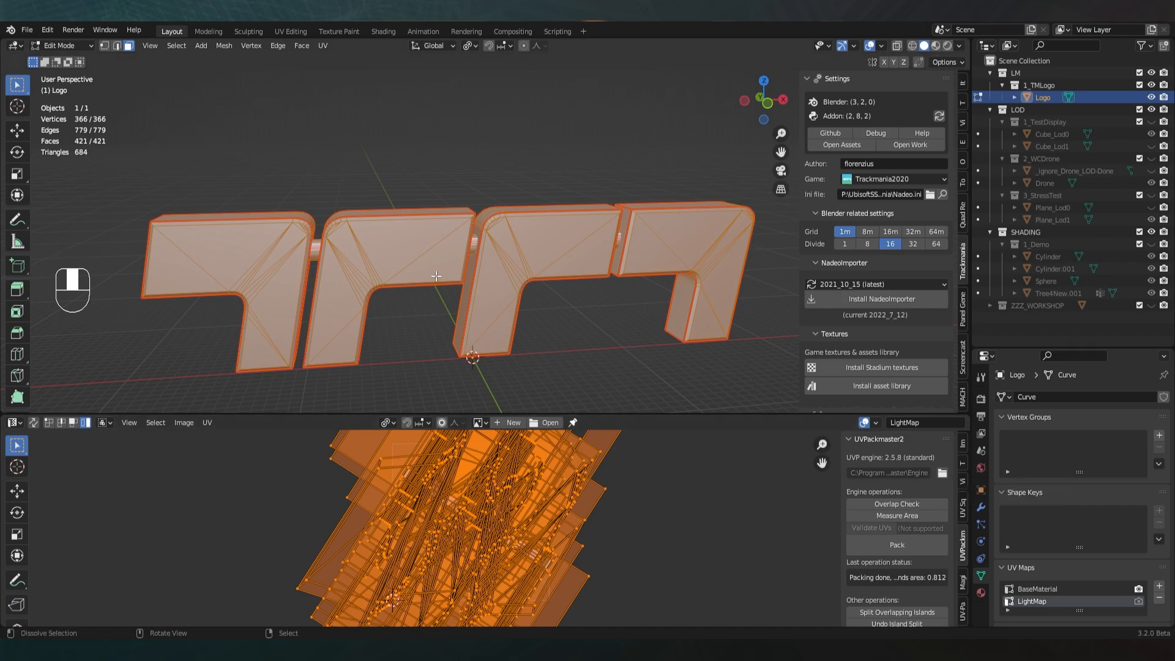
{"action": "middle_click_drag", "start_coordinate": [438, 273], "coordinate": [430, 255]}
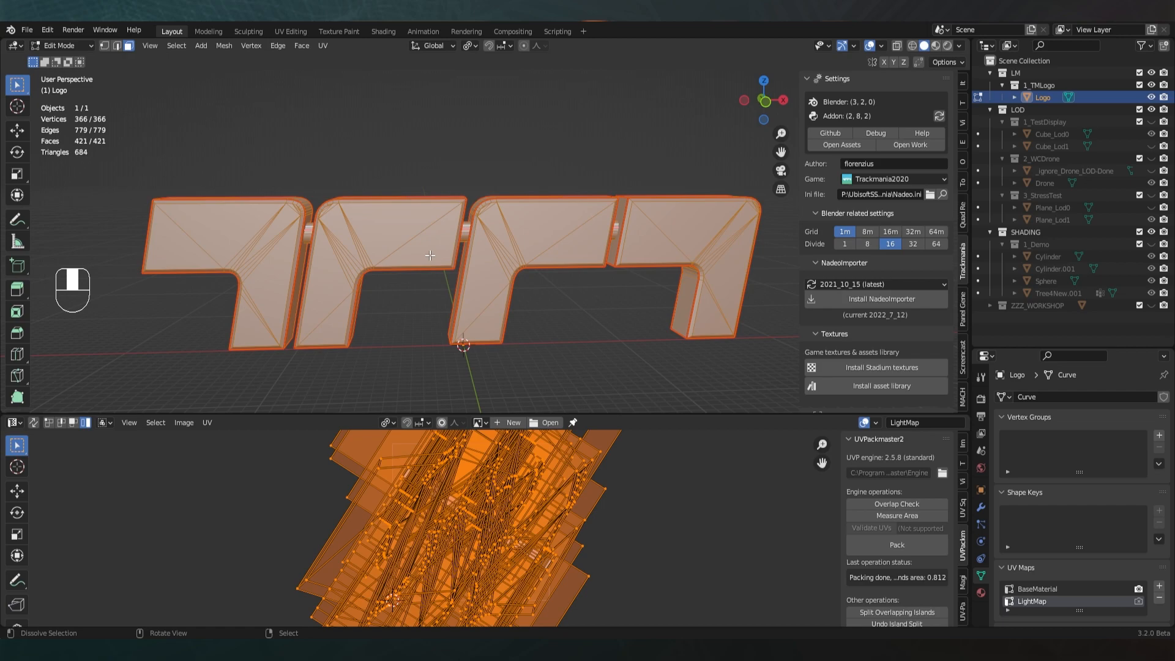
{"action": "key", "text": "u"}
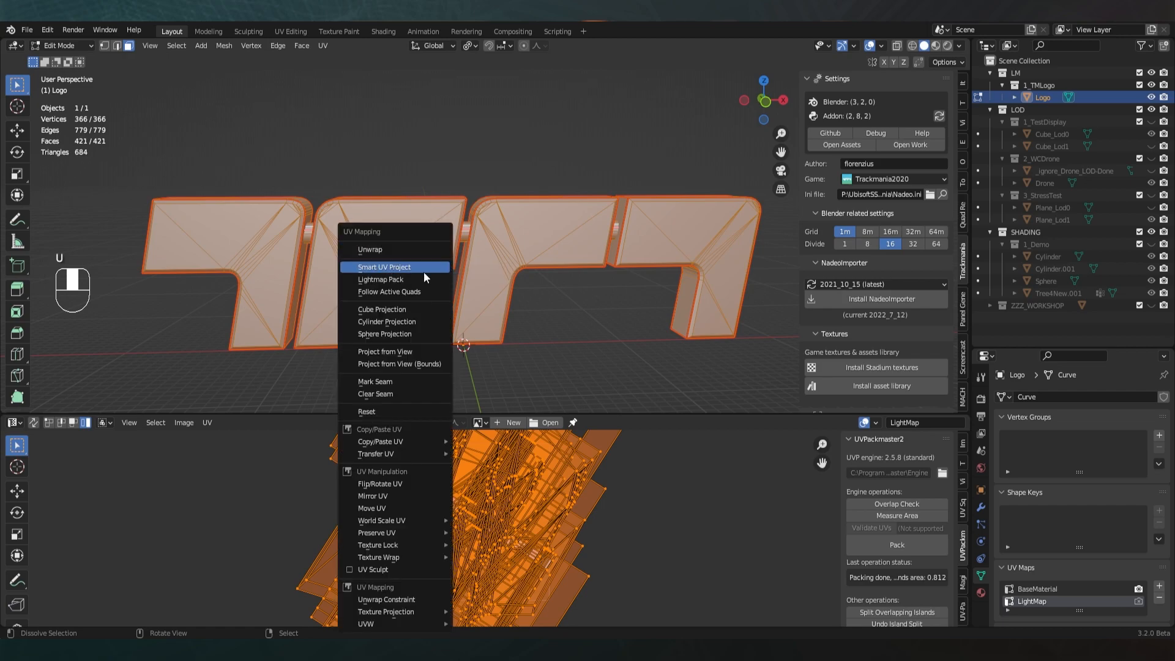
{"action": "key", "text": "Escape"}
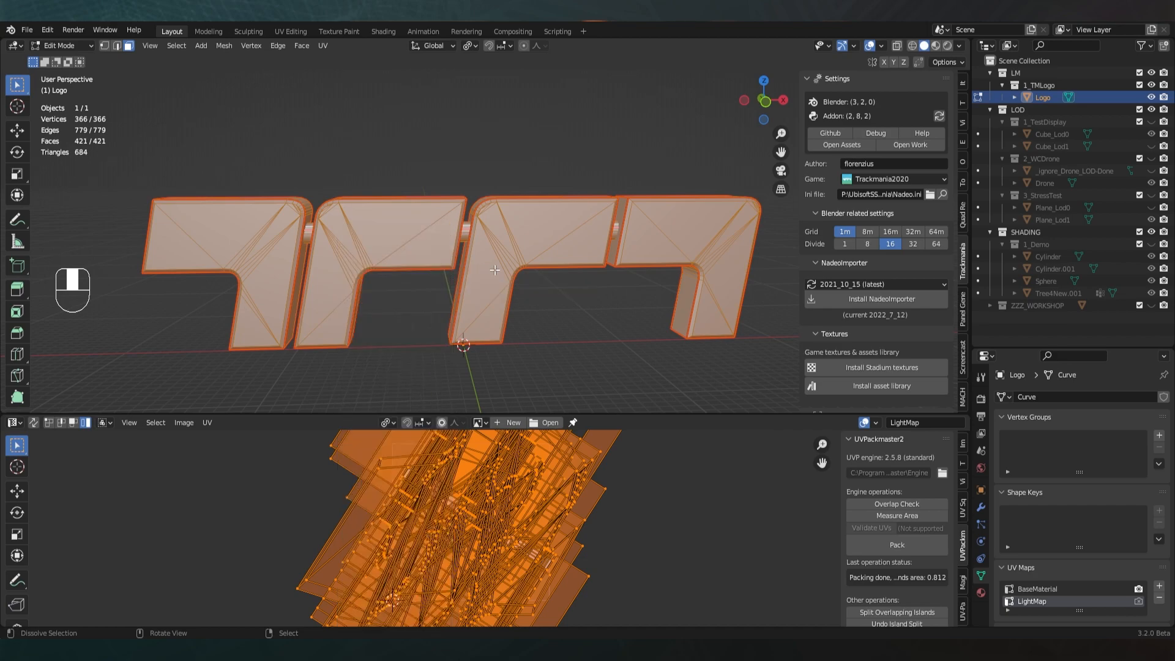
{"action": "middle_click_drag", "start_coordinate": [494, 270], "coordinate": [499, 267]}
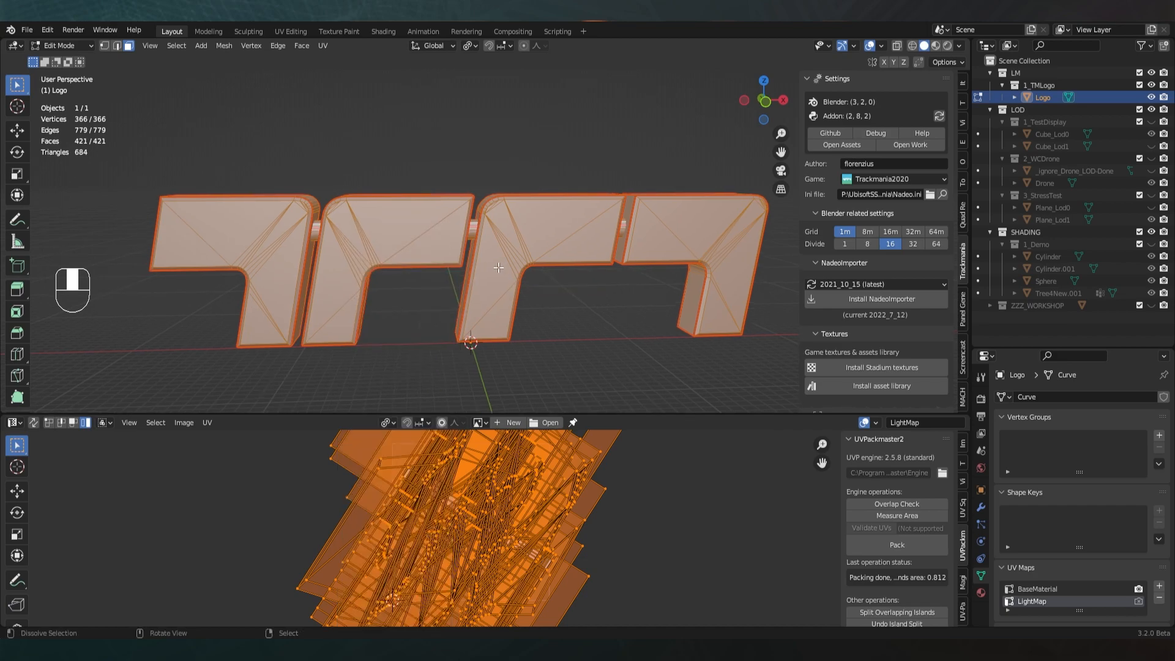
{"action": "key", "text": "u"}
{"action": "key", "text": "u"}
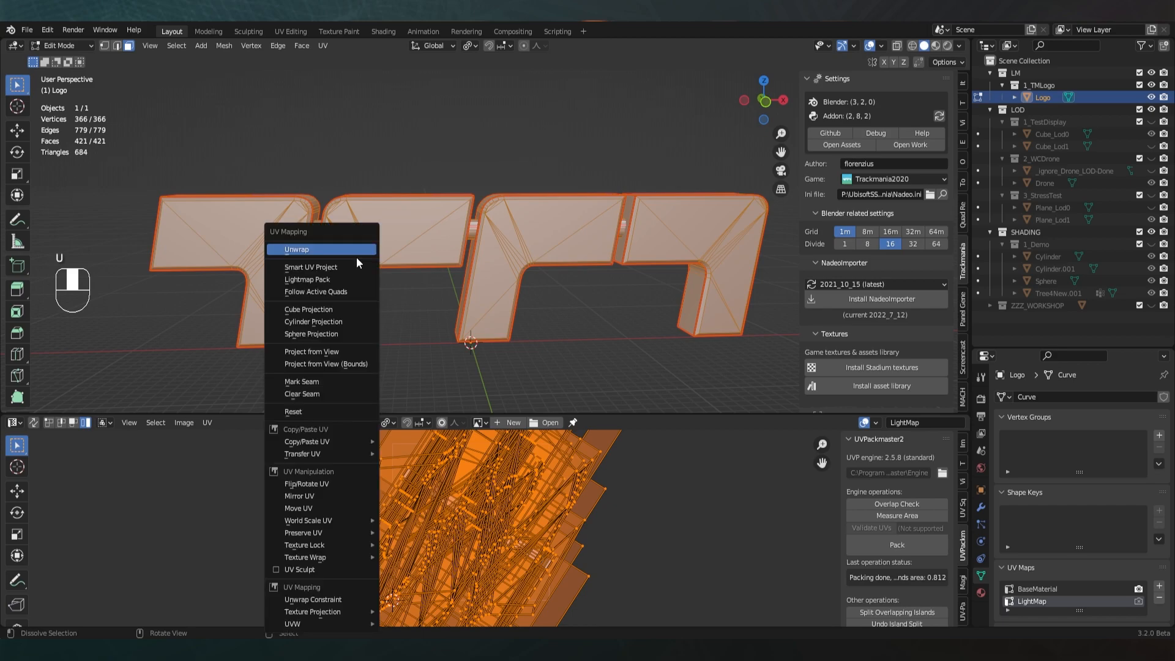
{"action": "left_click", "coordinate": [359, 267]}
{"action": "left_click", "coordinate": [397, 364]}
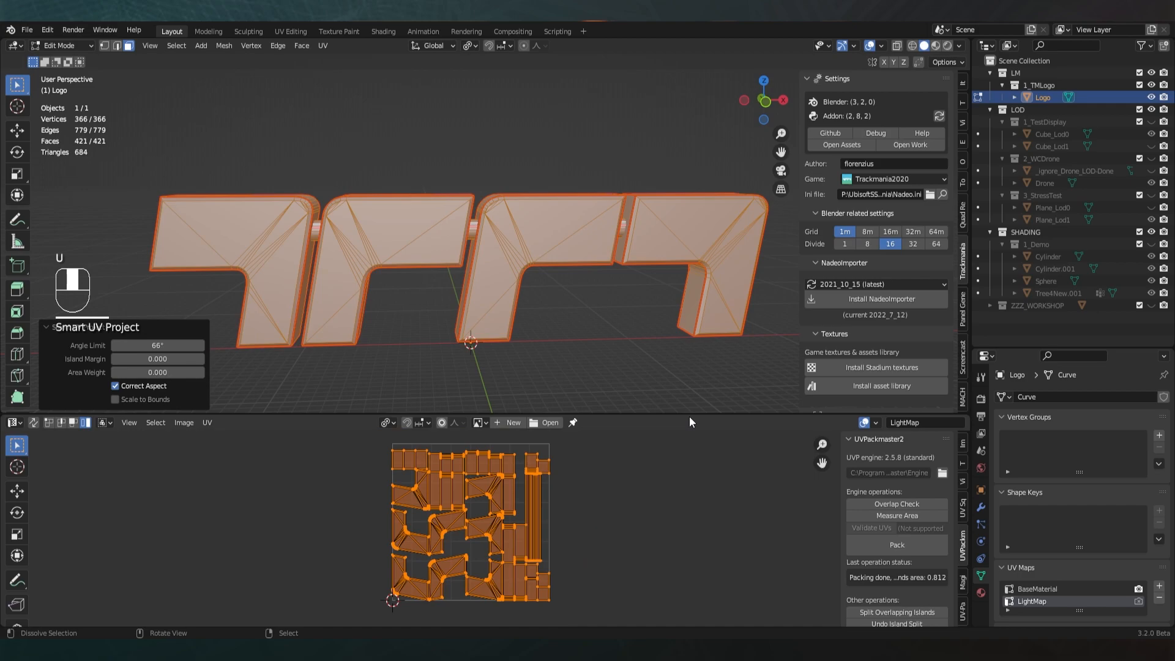
Enlarge the UV editor and examine the logo's LightMap islands
{"action": "left_click_drag", "start_coordinate": [689, 414], "coordinate": [663, 323]}
{"action": "scroll", "coordinate": [507, 445], "scroll_direction": "up", "scroll_amount": 3}
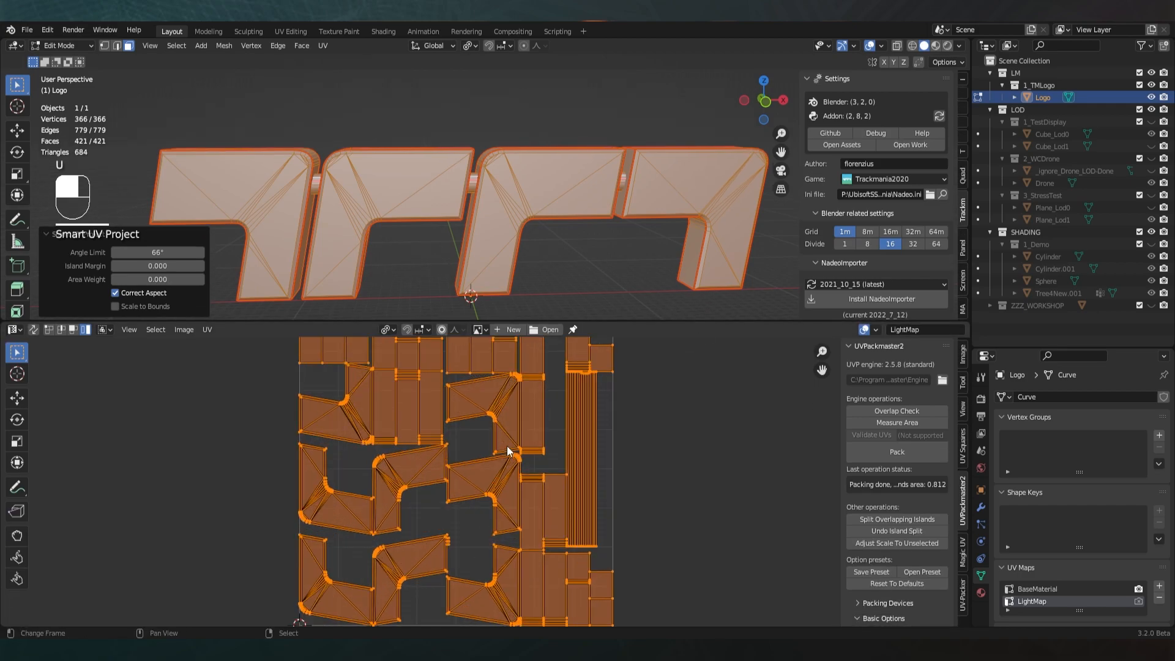
{"action": "scroll", "coordinate": [511, 448], "scroll_direction": "down", "scroll_amount": 1}
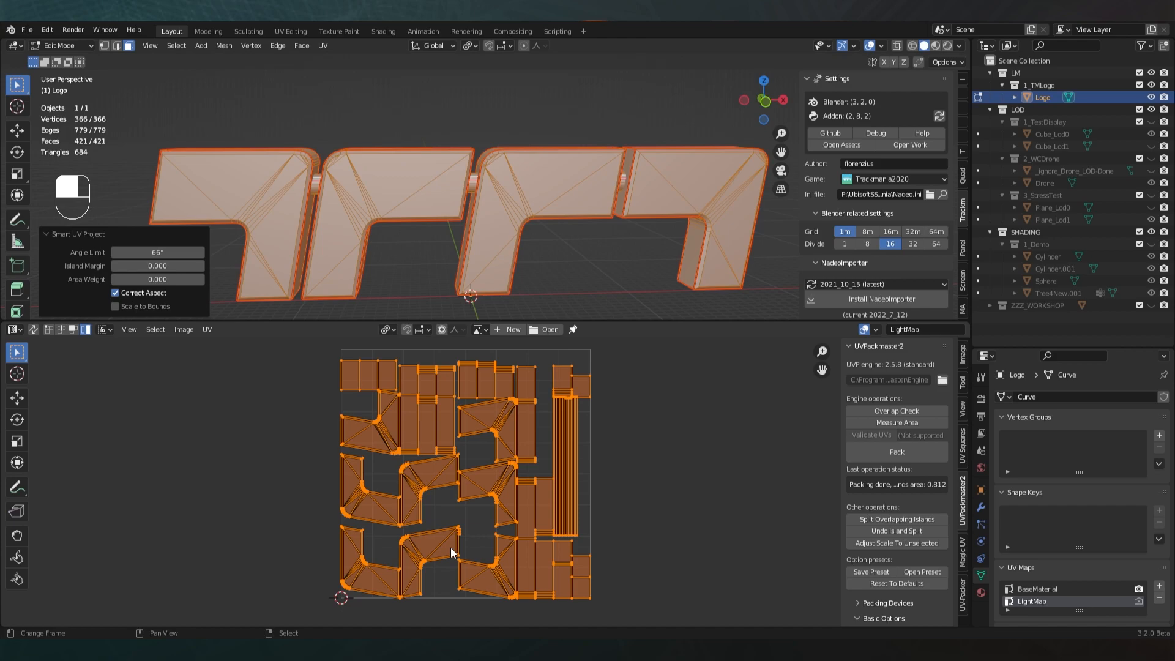
Examine the logo's marked seams by selecting the seam edges along the first piece's upper surface and end in edge select mode
{"action": "key", "text": "u"}
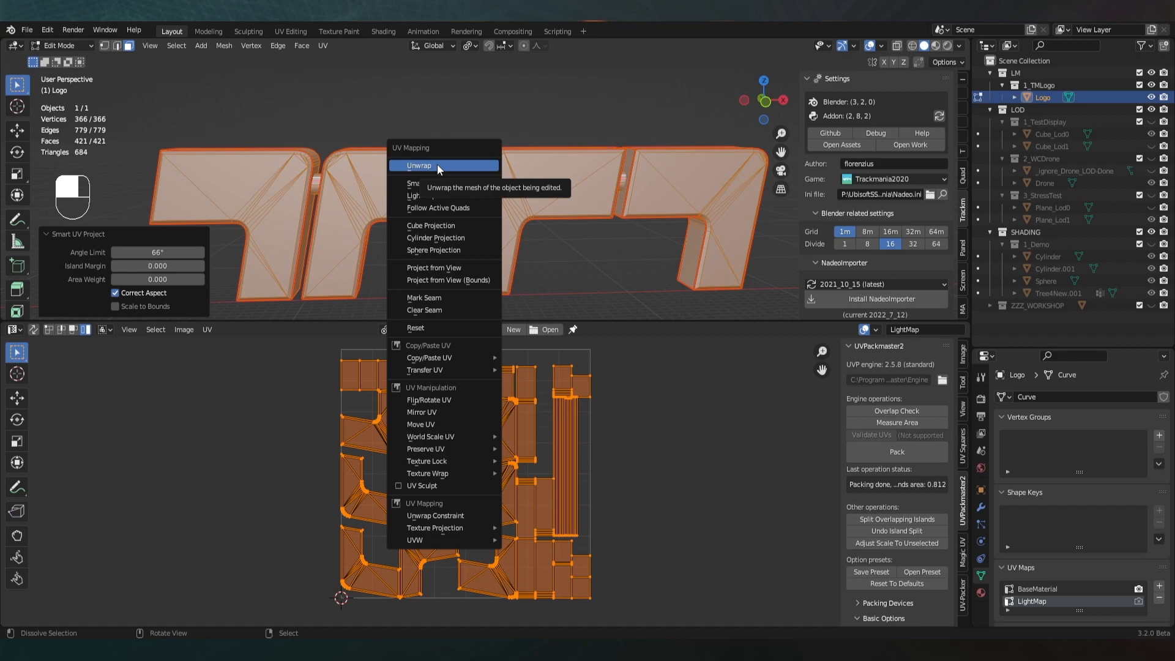
{"action": "key", "text": "a"}
{"action": "middle_click_drag", "start_coordinate": [367, 202], "coordinate": [483, 196]}
{"action": "middle_click_drag", "start_coordinate": [484, 196], "coordinate": [532, 189]}
{"action": "middle_click_drag", "start_coordinate": [532, 189], "coordinate": [560, 200], "text": "shift"}
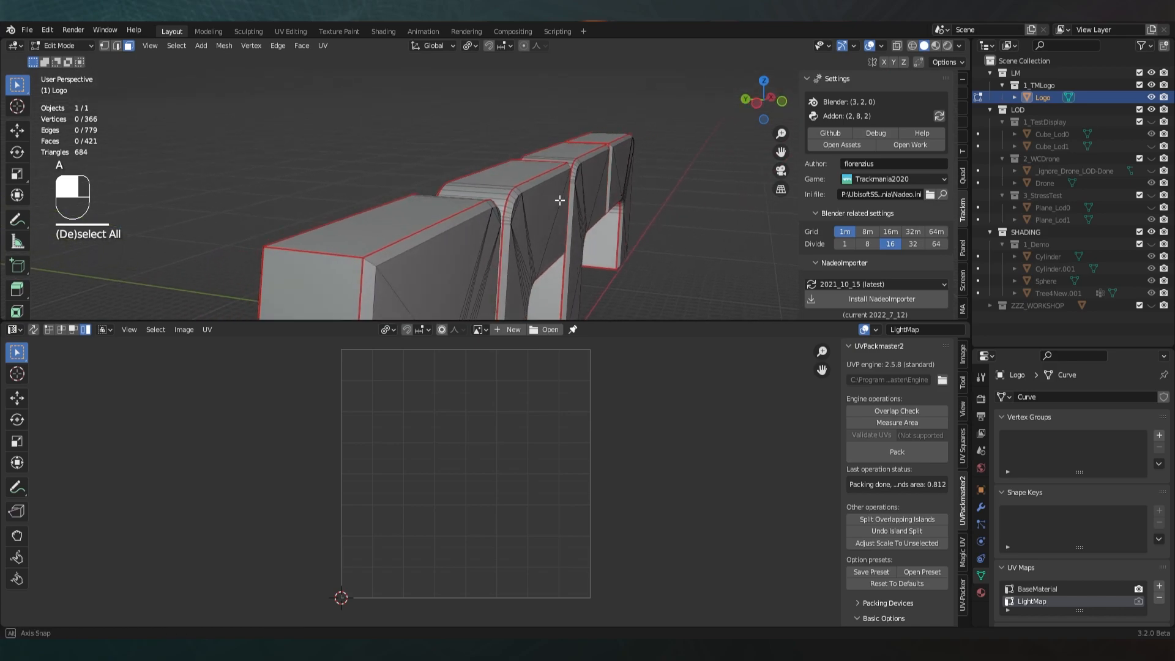
{"action": "left_click", "coordinate": [117, 45]}
{"action": "left_click", "coordinate": [428, 228], "text": "shift"}
{"action": "left_click", "coordinate": [344, 257], "text": "shift"}
{"action": "right_click", "coordinate": [358, 285], "text": "shift"}
{"action": "right_click", "coordinate": [319, 226], "text": "shift"}
{"action": "right_click", "coordinate": [275, 294], "text": "shift"}
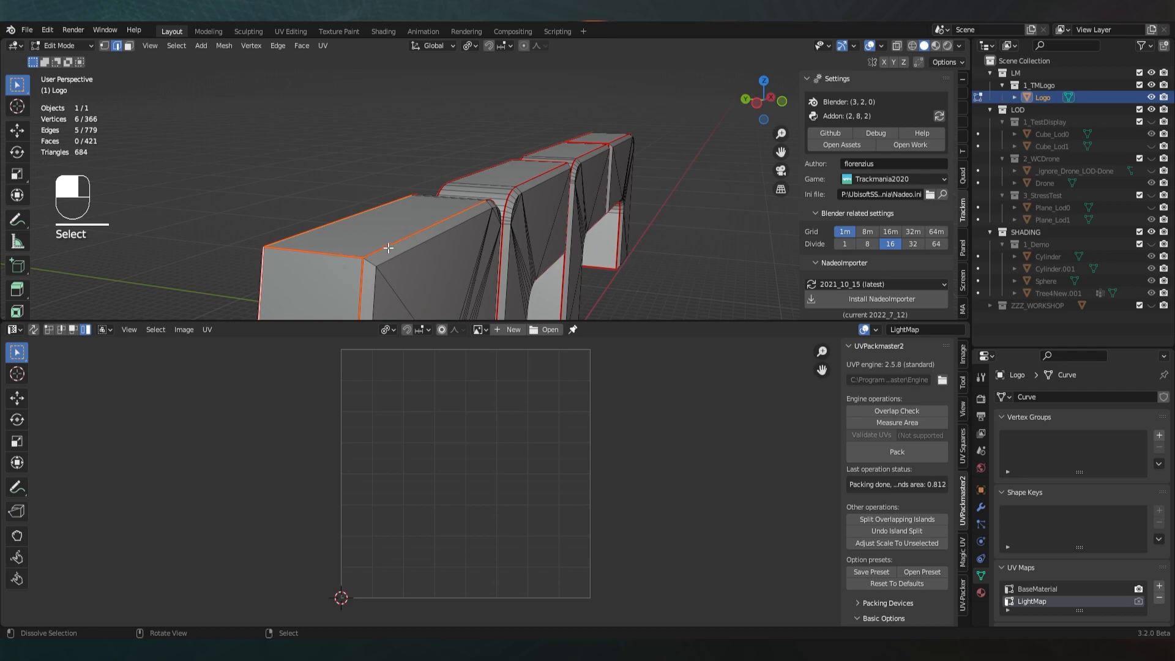
Clear all marked seams from the entire logo mesh and deselect it
{"action": "key", "text": "a"}
{"action": "key", "text": "a"}
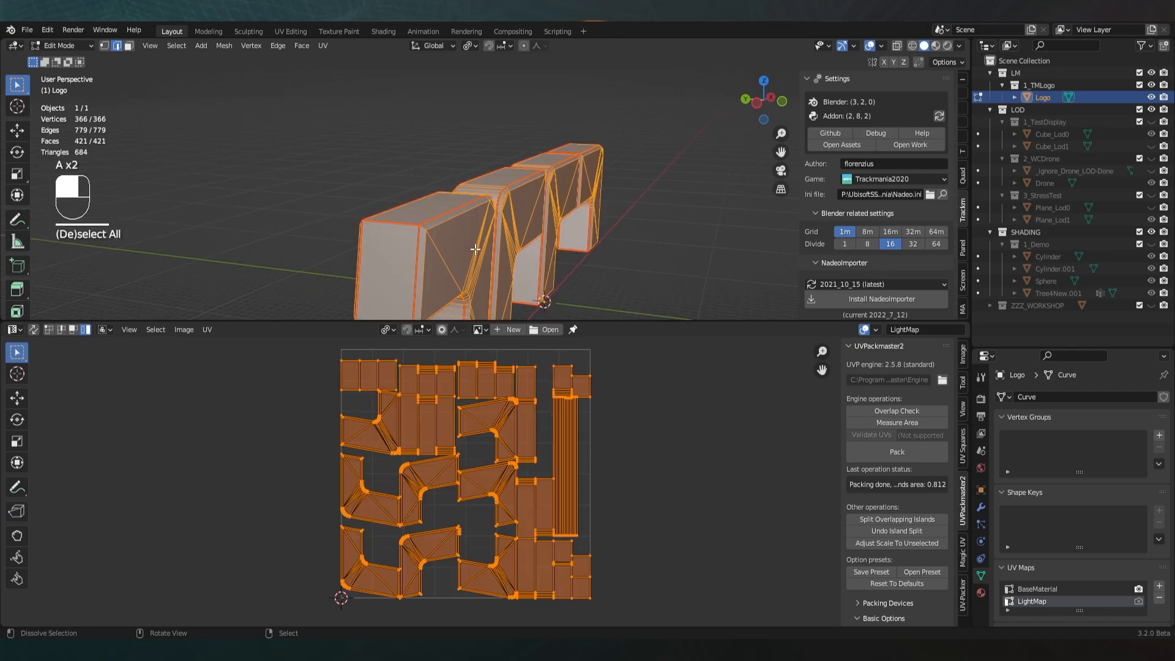
{"action": "key", "text": "ctrl+e"}
{"action": "left_click", "coordinate": [507, 262]}
{"action": "key", "text": "a"}
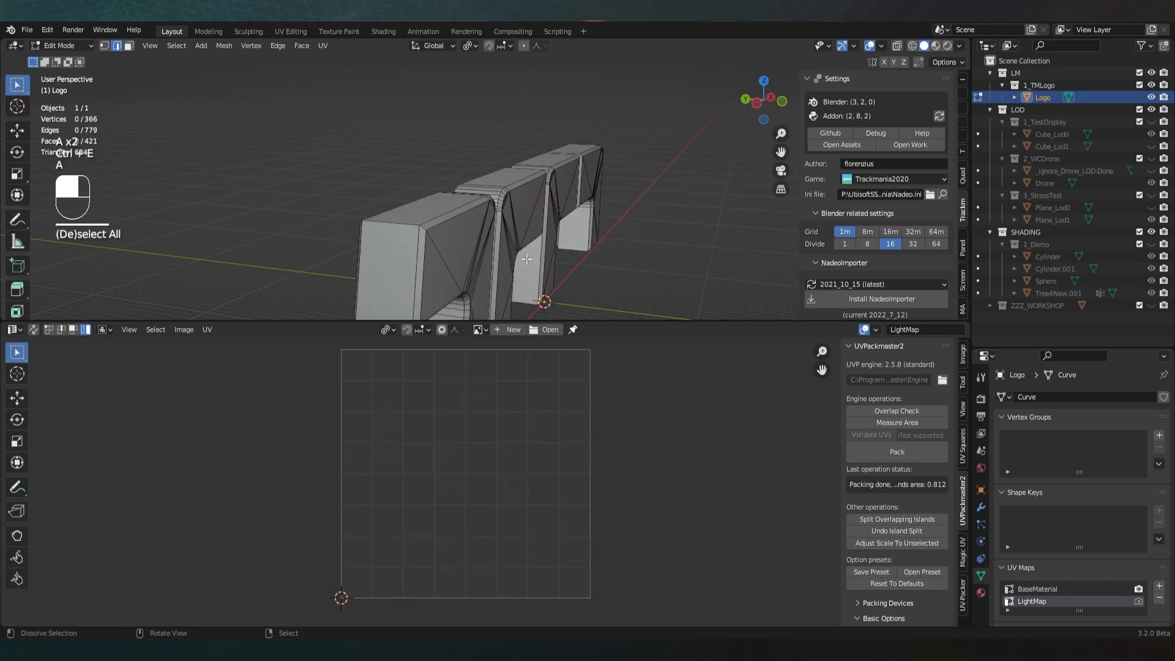
Try to unwrap the entire seamless logo mesh with the Angle Based method
{"action": "middle_click_drag", "start_coordinate": [508, 267], "coordinate": [388, 254]}
{"action": "scroll", "coordinate": [433, 249], "scroll_direction": "down", "scroll_amount": 1}
{"action": "scroll", "coordinate": [443, 235], "scroll_direction": "up", "scroll_amount": 2}
{"action": "key", "text": "a"}
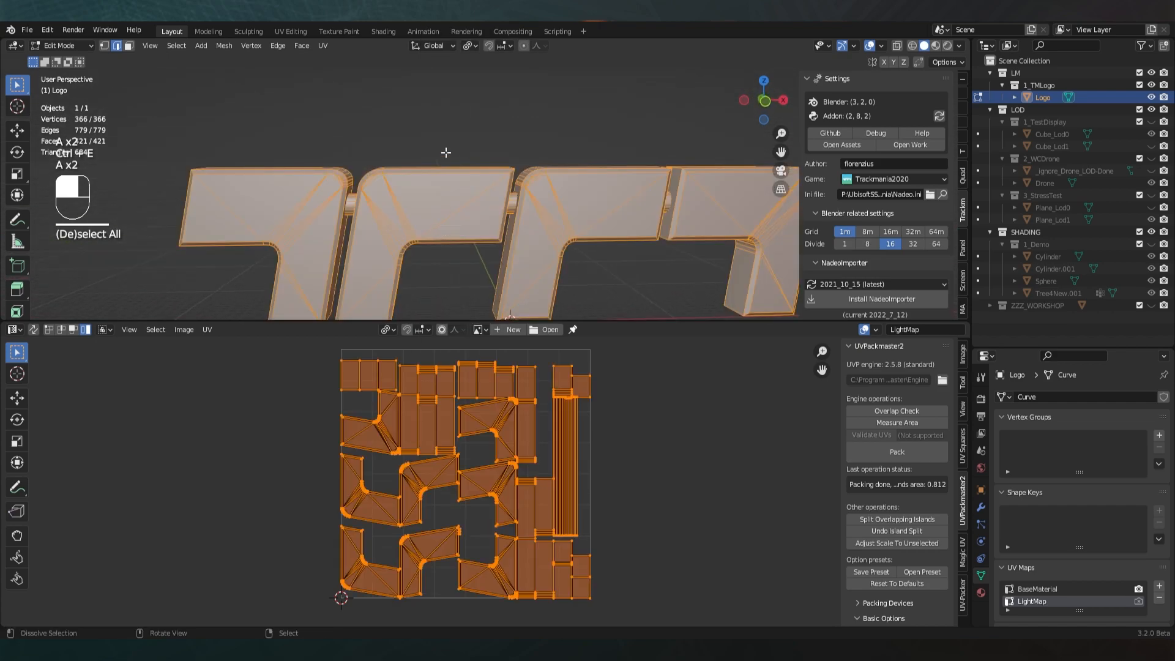
{"action": "key", "text": "u"}
{"action": "left_click", "coordinate": [437, 133]}
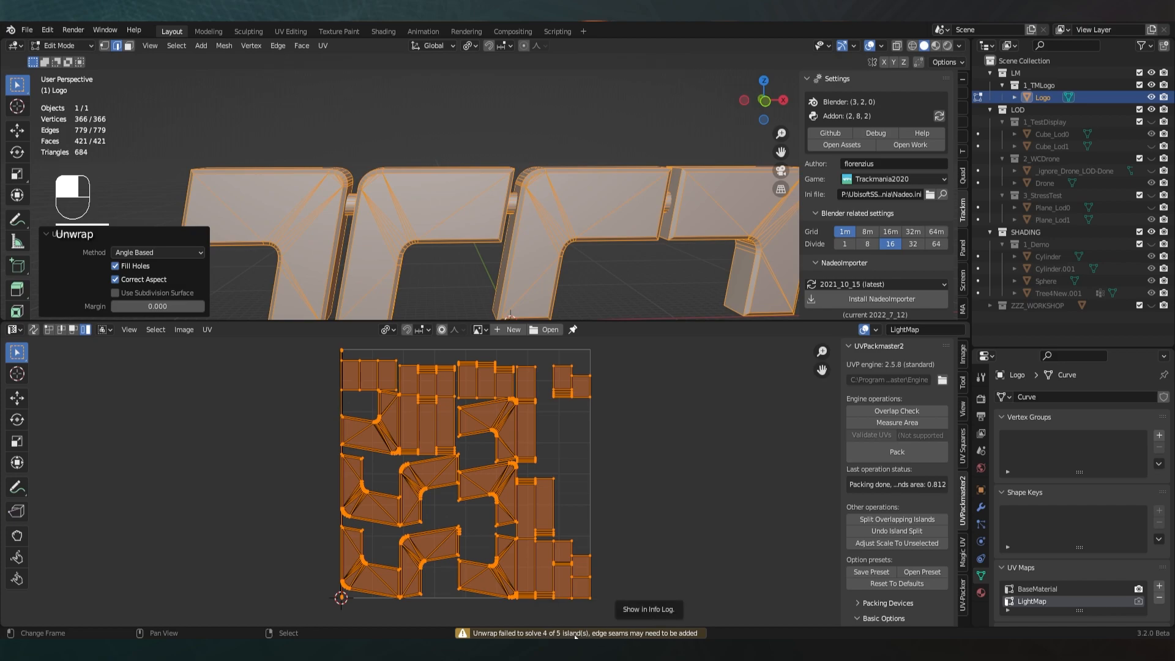
Inspect the logo's LightMap layout up close for collapsed islands around the corners of the UV square
{"action": "middle_click_drag", "start_coordinate": [362, 389], "coordinate": [416, 472]}
{"action": "scroll", "coordinate": [532, 534], "scroll_direction": "up", "scroll_amount": 7}
{"action": "scroll", "coordinate": [554, 514], "scroll_direction": "up", "scroll_amount": 7}
{"action": "scroll", "coordinate": [489, 498], "scroll_direction": "up", "scroll_amount": 4}
{"action": "middle_click_drag", "start_coordinate": [597, 551], "coordinate": [375, 475]}
{"action": "scroll", "coordinate": [402, 511], "scroll_direction": "down", "scroll_amount": 1}
{"action": "scroll", "coordinate": [403, 505], "scroll_direction": "down", "scroll_amount": 7}
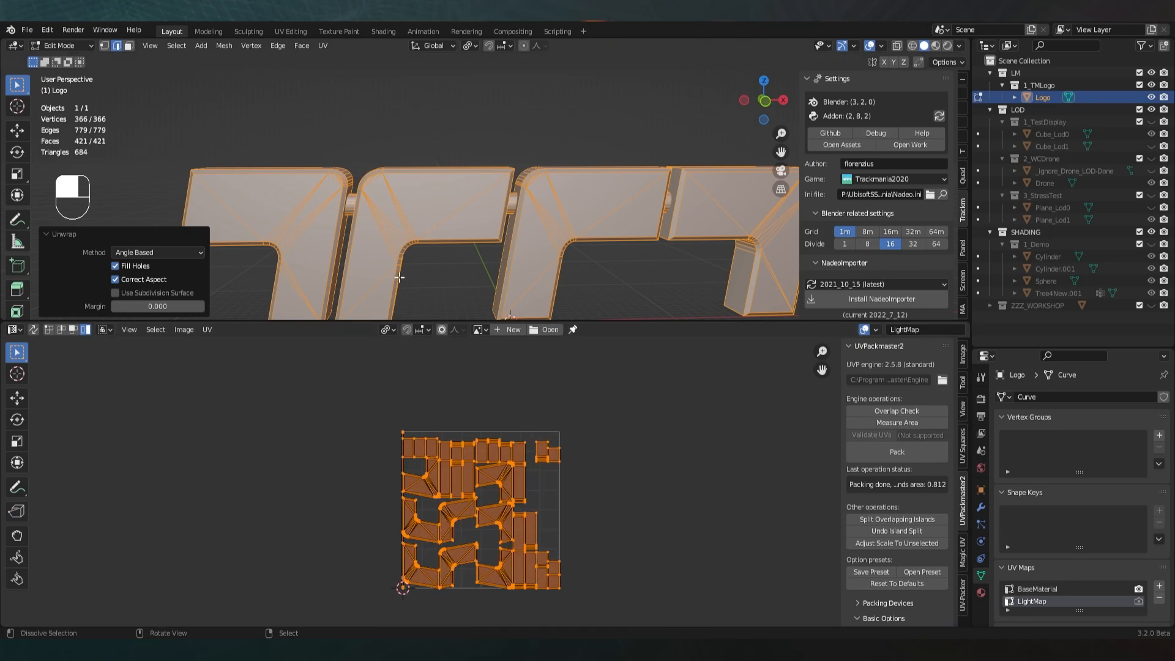
Enlarge the 3D viewport and deselect all of the logo's geometry
{"action": "mouse_move", "coordinate": [399, 277]}
{"action": "middle_mouse_down", "text": "shift"}
{"action": "mouse_move", "coordinate": [387, 240]}
{"action": "mouse_move", "coordinate": [357, 254]}
{"action": "mouse_move", "coordinate": [380, 269]}
{"action": "middle_mouse_up", "text": "shift"}
{"action": "left_click_drag", "start_coordinate": [621, 322], "coordinate": [621, 444]}
{"action": "key", "text": "a"}
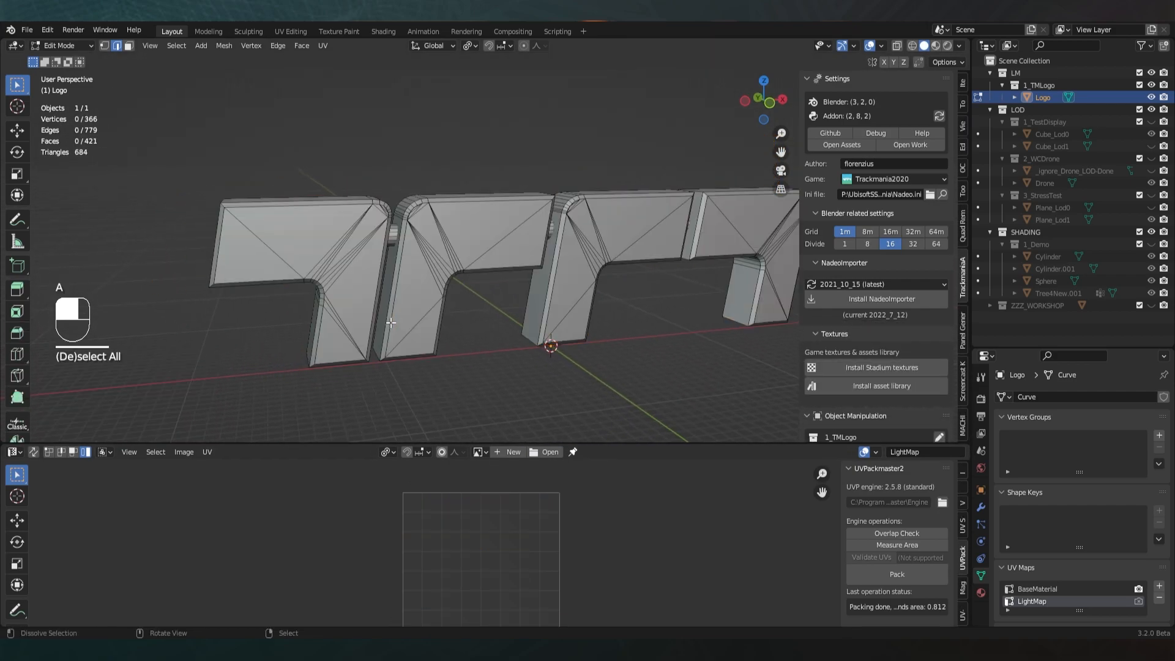
{"action": "middle_click_drag", "start_coordinate": [391, 323], "coordinate": [430, 330]}
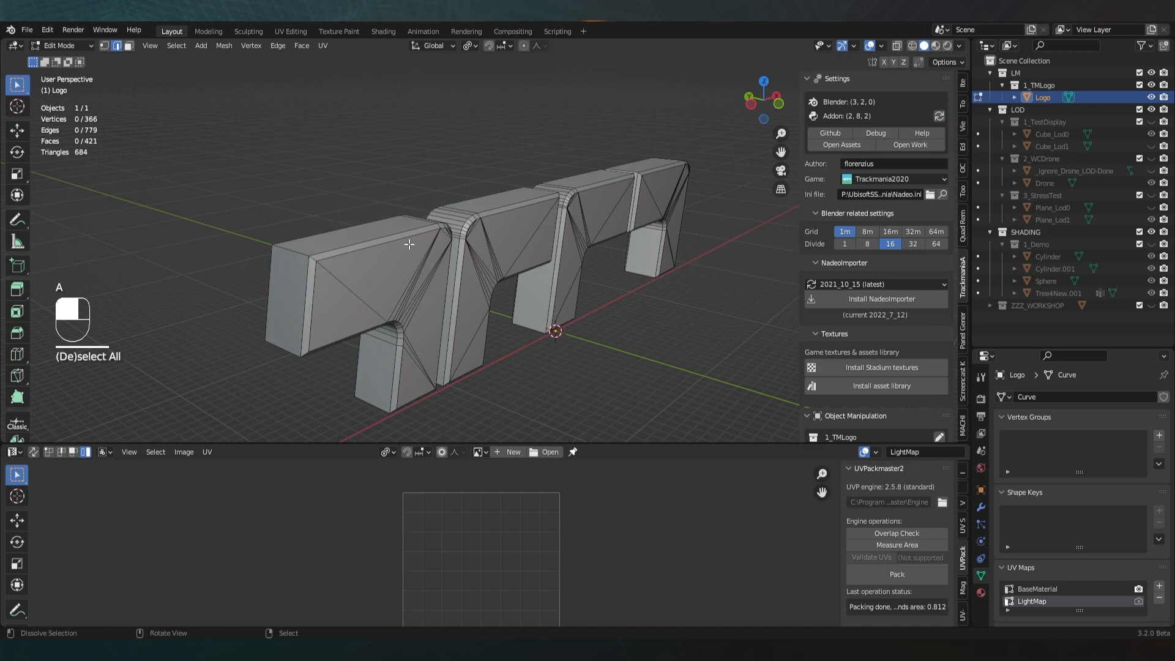
Select the front and rear outline edge loops of the first two logo pieces
{"action": "mouse_move", "coordinate": [407, 242]}
{"action": "middle_mouse_down"}
{"action": "mouse_move", "coordinate": [327, 223]}
{"action": "mouse_move", "coordinate": [422, 221]}
{"action": "mouse_move", "coordinate": [391, 226]}
{"action": "middle_mouse_up"}
{"action": "scroll", "coordinate": [416, 221], "scroll_direction": "up", "scroll_amount": 3}
{"action": "left_click", "coordinate": [391, 215], "text": "alt"}
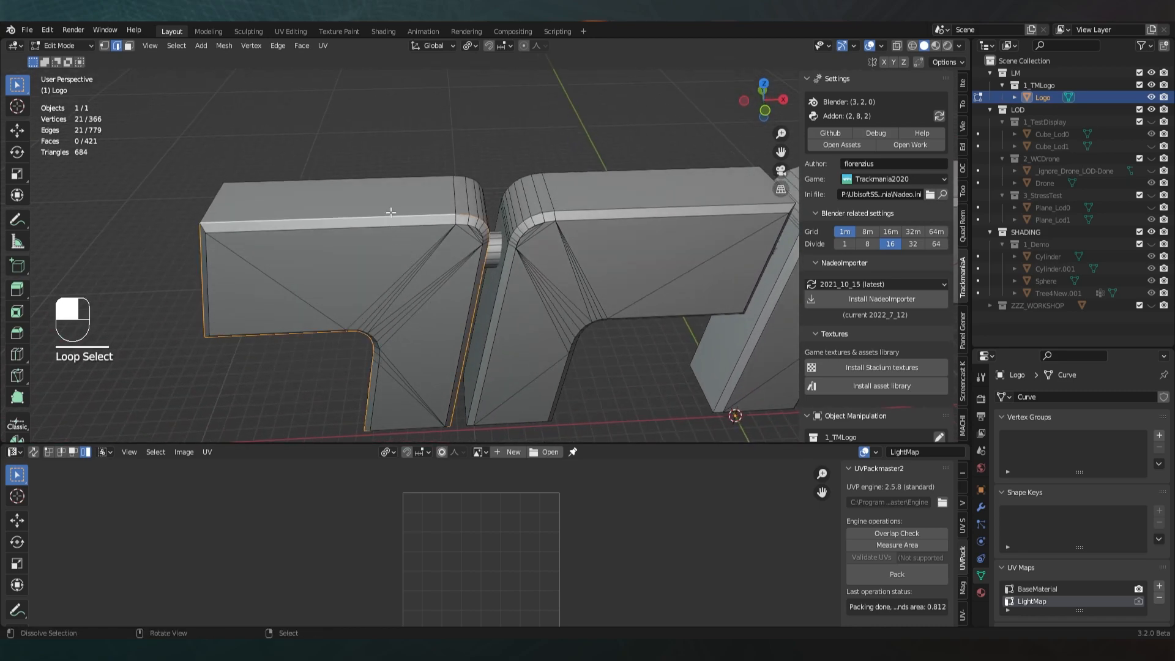
{"action": "left_click", "coordinate": [386, 187], "text": "alt+shift"}
{"action": "middle_click_drag", "start_coordinate": [560, 209], "coordinate": [410, 217], "text": "shift"}
{"action": "left_click", "coordinate": [444, 219], "text": "alt+shift"}
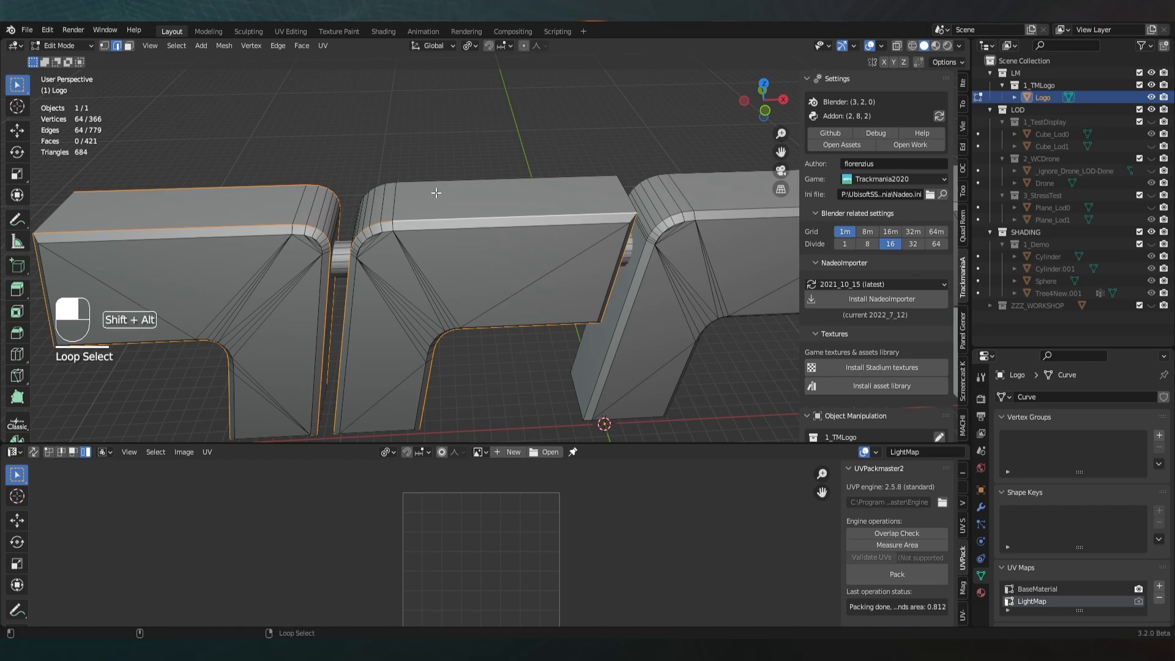
{"action": "left_click", "coordinate": [436, 190], "text": "alt+shift"}
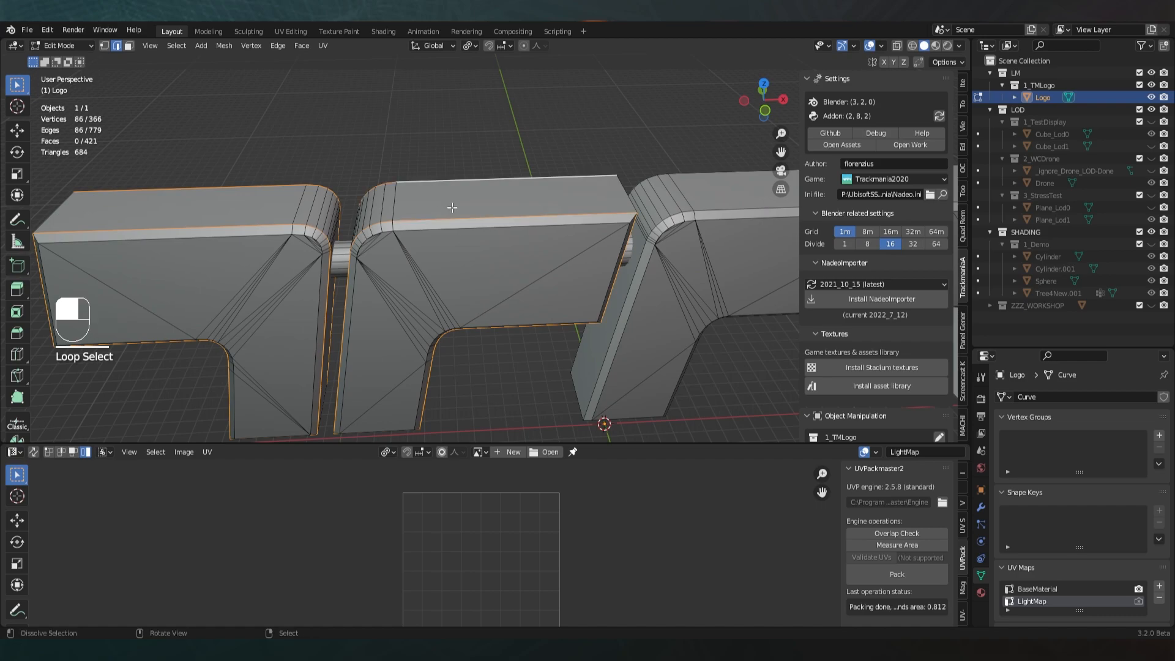
{"action": "scroll", "coordinate": [475, 235], "scroll_direction": "down", "scroll_amount": 1}
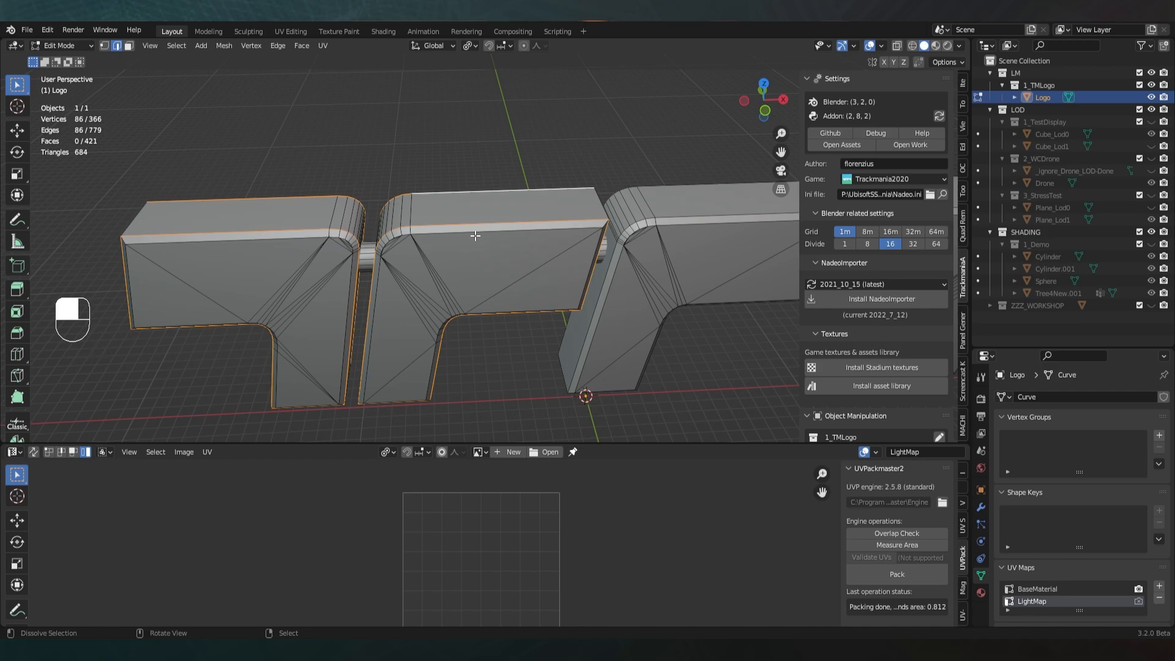
{"action": "middle_click_drag", "start_coordinate": [475, 235], "coordinate": [262, 131]}
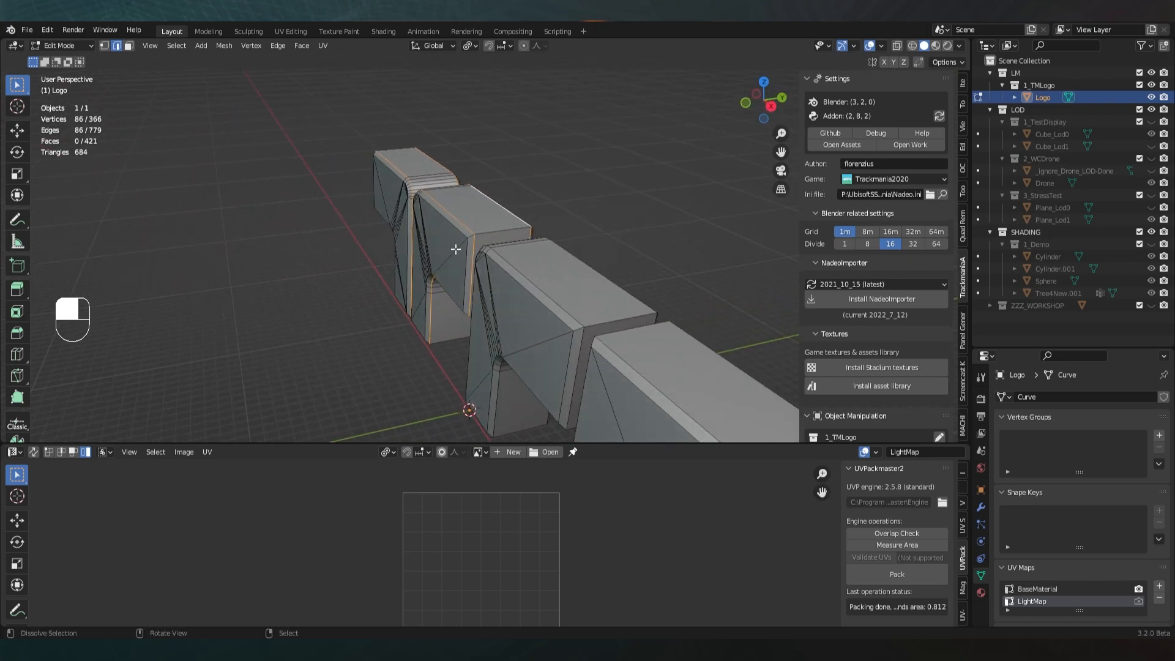
{"action": "scroll", "coordinate": [442, 210], "scroll_direction": "up", "scroll_amount": 3}
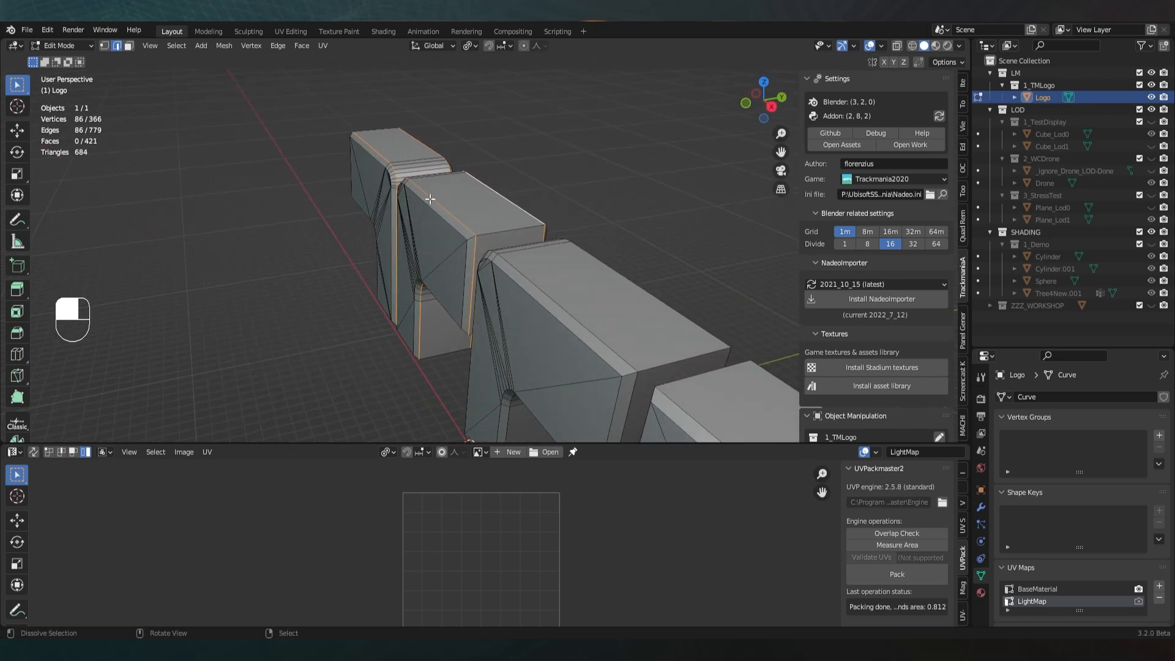
Compare the second piece's upper face and sloped front faces with their UV islands in face select mode
{"action": "left_click", "coordinate": [129, 45]}
{"action": "left_click", "coordinate": [530, 233]}
{"action": "middle_click_drag", "start_coordinate": [530, 214], "coordinate": [495, 186]}
{"action": "middle_click_drag", "start_coordinate": [461, 209], "coordinate": [481, 202]}
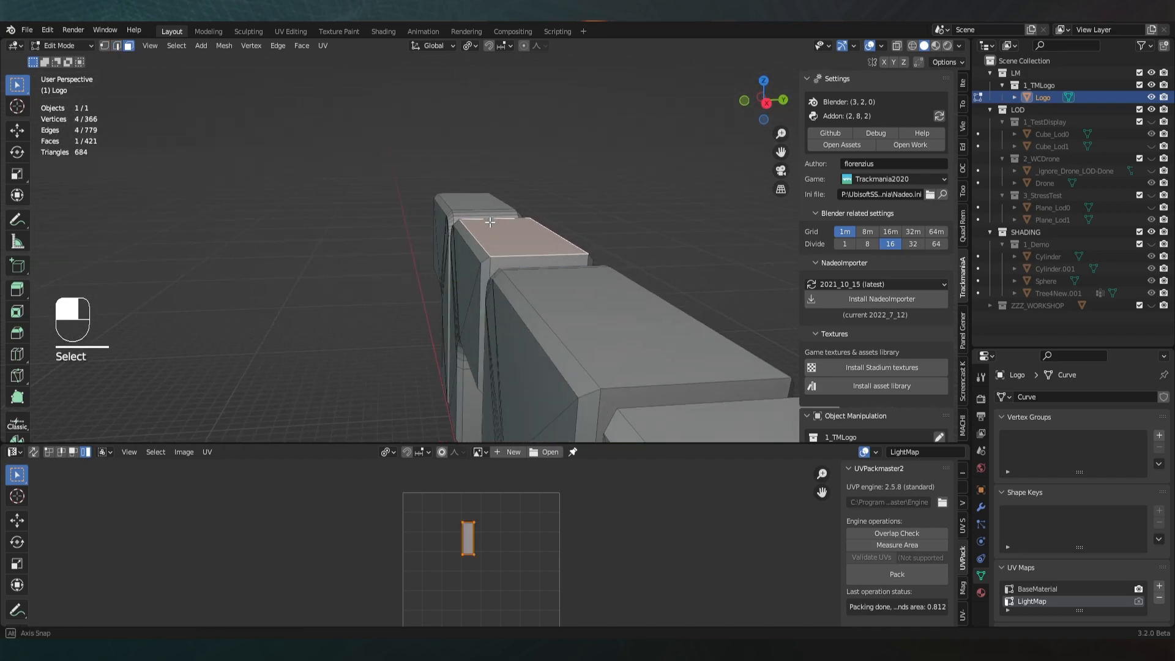
{"action": "middle_click_drag", "start_coordinate": [482, 254], "coordinate": [495, 266]}
{"action": "left_click", "coordinate": [493, 267]}
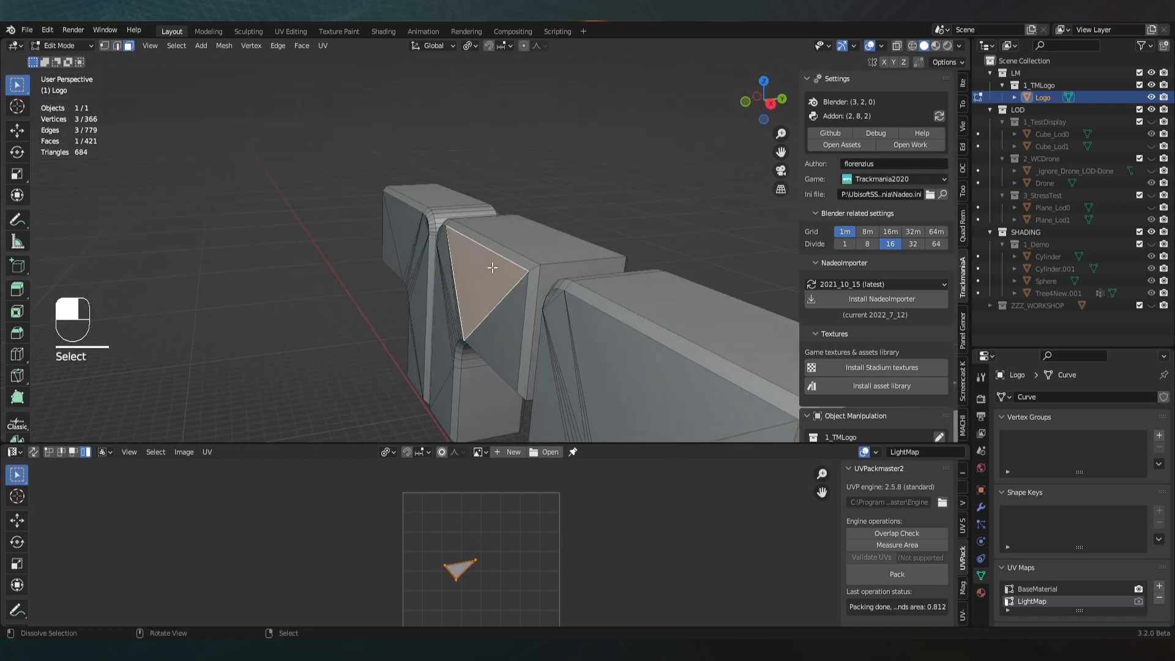
{"action": "left_click", "coordinate": [514, 248], "text": "ctrl"}
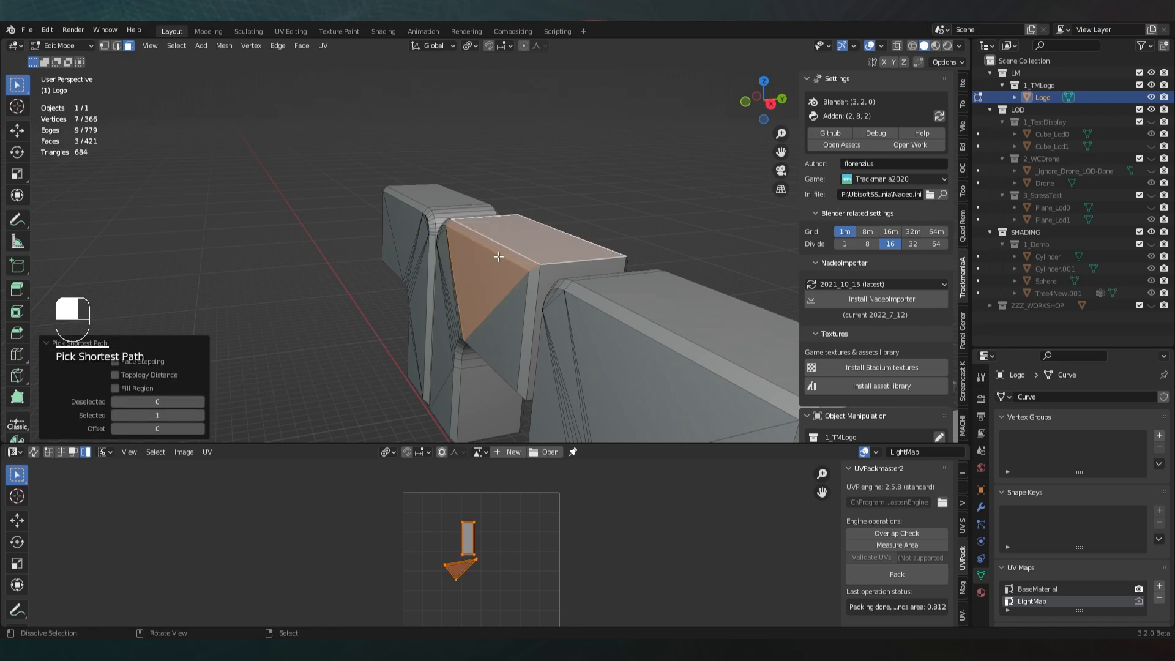
{"action": "middle_click_drag", "start_coordinate": [500, 257], "coordinate": [504, 251]}
{"action": "middle_click_drag", "start_coordinate": [428, 231], "coordinate": [443, 239]}
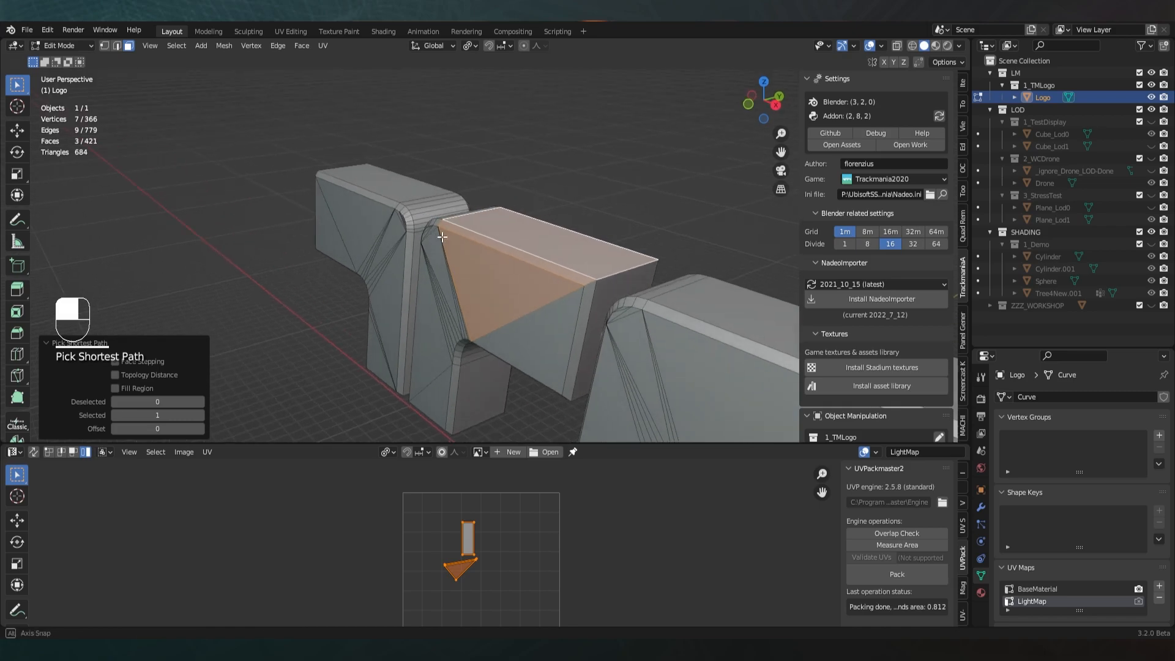
In edge select mode, select the front and rear outline loops of the first two pieces and the first piece's upper end edge
{"action": "key", "text": "a"}
{"action": "left_click", "coordinate": [116, 45]}
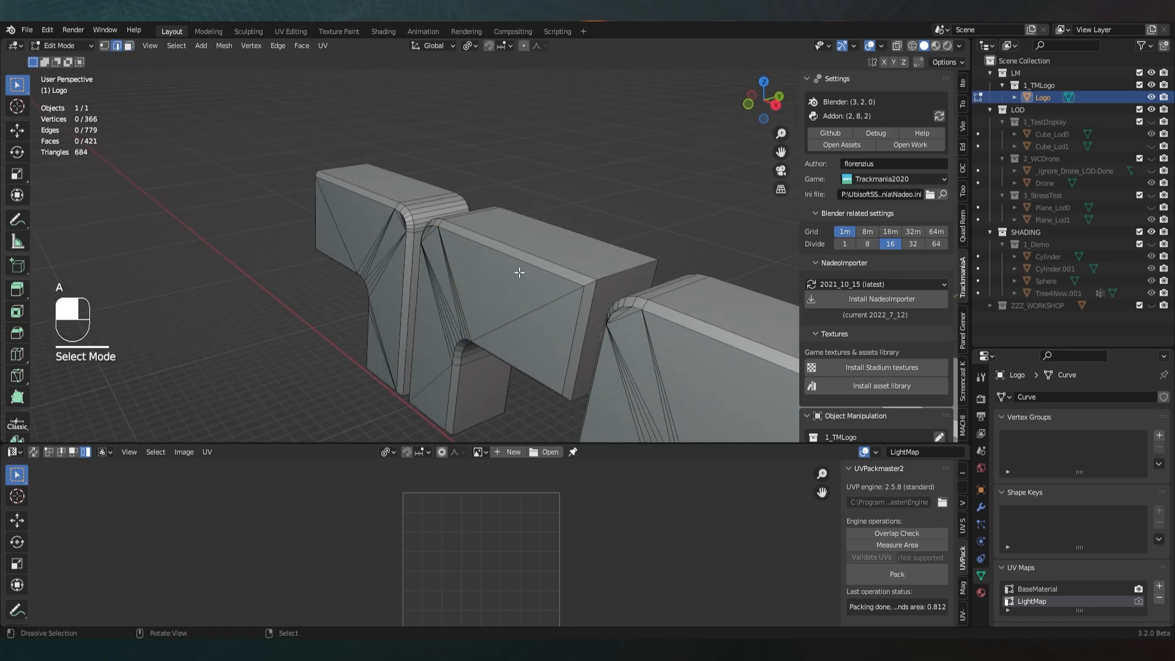
{"action": "middle_click_drag", "start_coordinate": [519, 272], "coordinate": [405, 231]}
{"action": "left_click", "coordinate": [478, 238], "text": "alt"}
{"action": "left_click", "coordinate": [345, 202], "text": "alt+shift"}
{"action": "left_click", "coordinate": [361, 180], "text": "alt+shift"}
{"action": "left_click", "coordinate": [514, 213], "text": "alt+shift"}
{"action": "left_click", "coordinate": [405, 231], "text": "shift"}
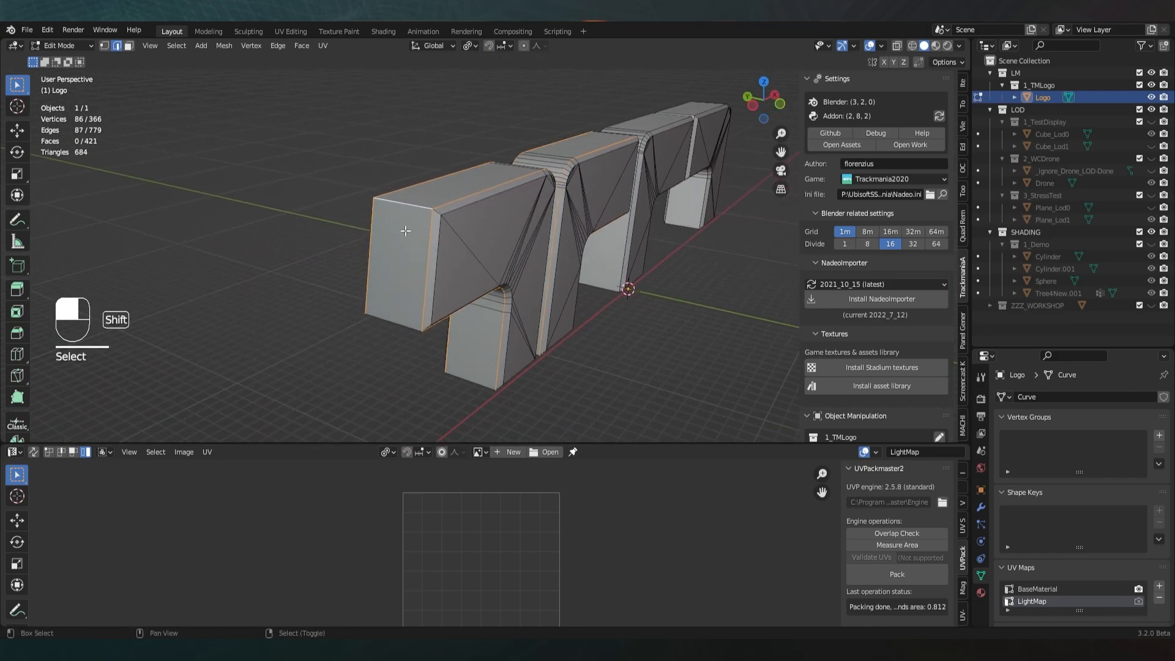
Add the first piece's lower end edge and the cross edges at the feet of the first two pieces to the selection
{"action": "left_click", "coordinate": [391, 309], "text": "shift"}
{"action": "left_click", "coordinate": [475, 383], "text": "shift"}
{"action": "middle_click_drag", "start_coordinate": [551, 374], "coordinate": [511, 339]}
{"action": "scroll", "coordinate": [508, 346], "scroll_direction": "up", "scroll_amount": 2}
{"action": "left_click", "coordinate": [447, 327], "text": "shift"}
{"action": "left_click", "coordinate": [475, 336], "text": "shift"}
Add the third piece's front and rear outline loops and its connecting end and foot edges to the selection
{"action": "middle_click_drag", "start_coordinate": [624, 325], "coordinate": [494, 283]}
{"action": "left_click", "coordinate": [465, 234], "text": "alt+shift"}
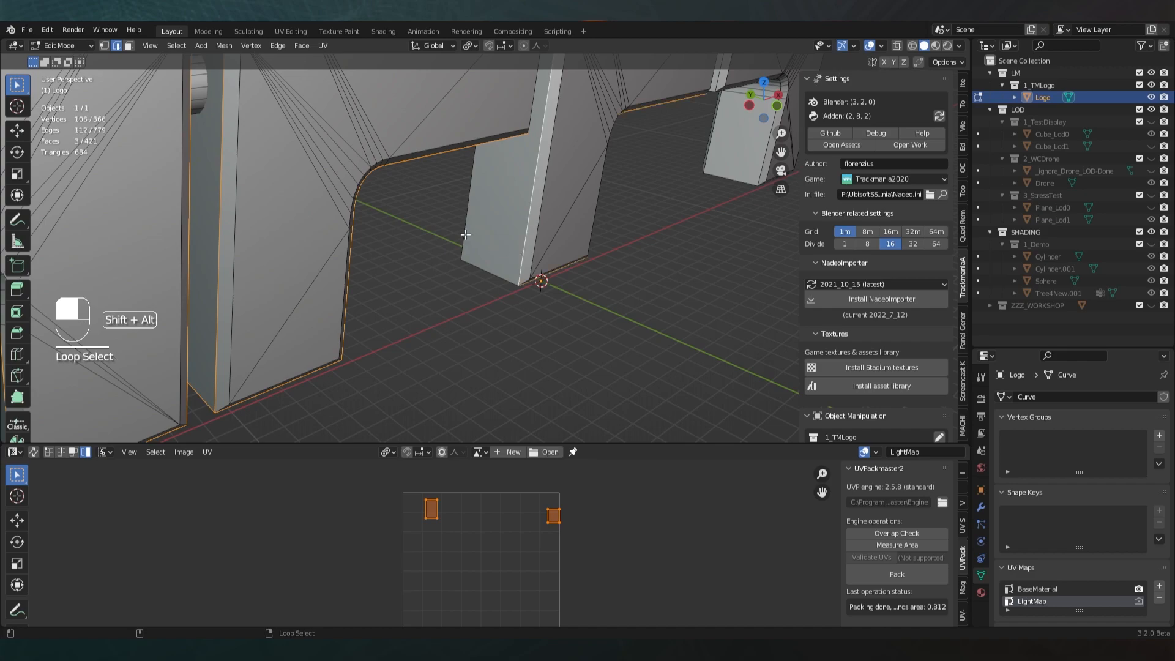
{"action": "left_click", "coordinate": [465, 234], "text": "alt+shift"}
{"action": "middle_click_drag", "start_coordinate": [539, 220], "coordinate": [412, 210]}
{"action": "left_click", "coordinate": [633, 234], "text": "shift"}
{"action": "middle_click_drag", "start_coordinate": [634, 195], "coordinate": [478, 230]}
{"action": "left_click", "coordinate": [649, 264], "text": "shift"}
{"action": "left_click", "coordinate": [428, 362], "text": "shift"}
{"action": "middle_click_drag", "start_coordinate": [427, 362], "coordinate": [422, 293]}
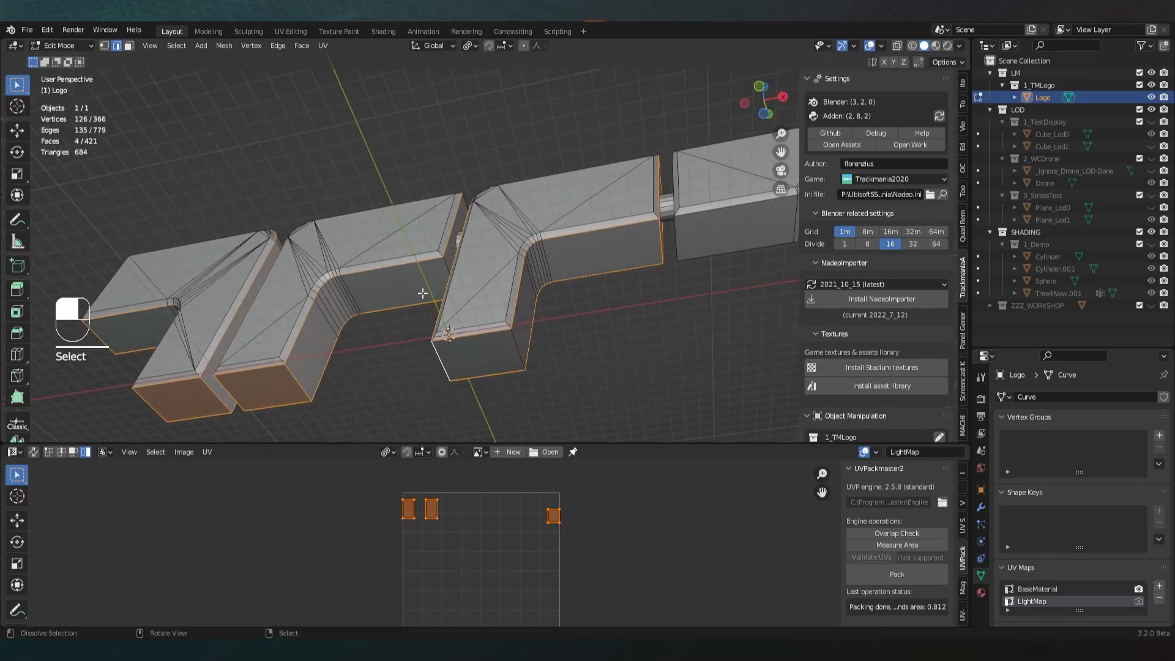
Add the fourth piece's front and rear outline loops and the cross edges at its foot and upper end to the selection
{"action": "middle_click_drag", "start_coordinate": [558, 265], "coordinate": [359, 270]}
{"action": "left_click", "coordinate": [428, 245], "text": "alt+shift"}
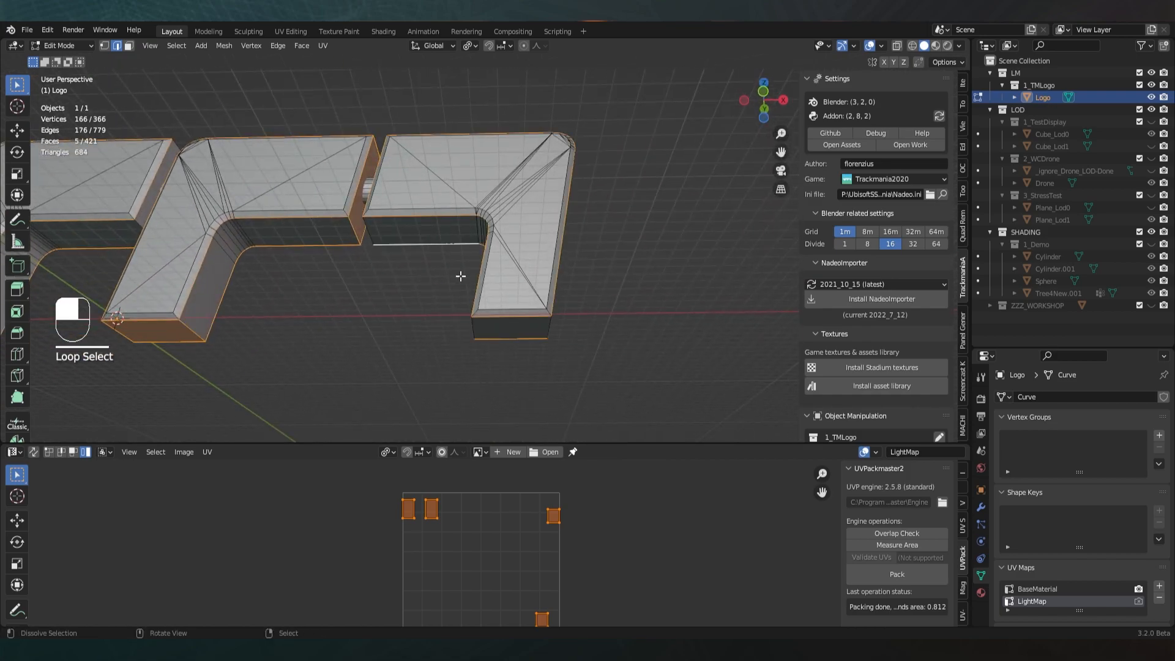
{"action": "middle_click_drag", "start_coordinate": [460, 276], "coordinate": [484, 318]}
{"action": "left_click", "coordinate": [490, 336], "text": "shift"}
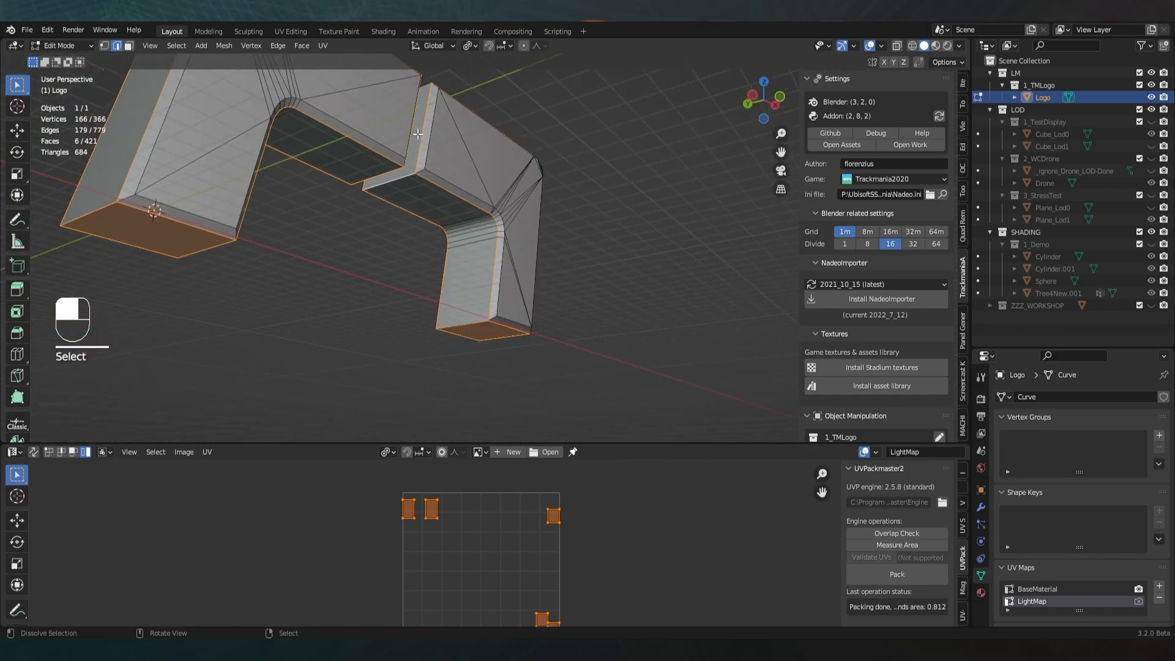
{"action": "left_click", "coordinate": [423, 86], "text": "shift"}
{"action": "middle_click_drag", "start_coordinate": [422, 86], "coordinate": [428, 253]}
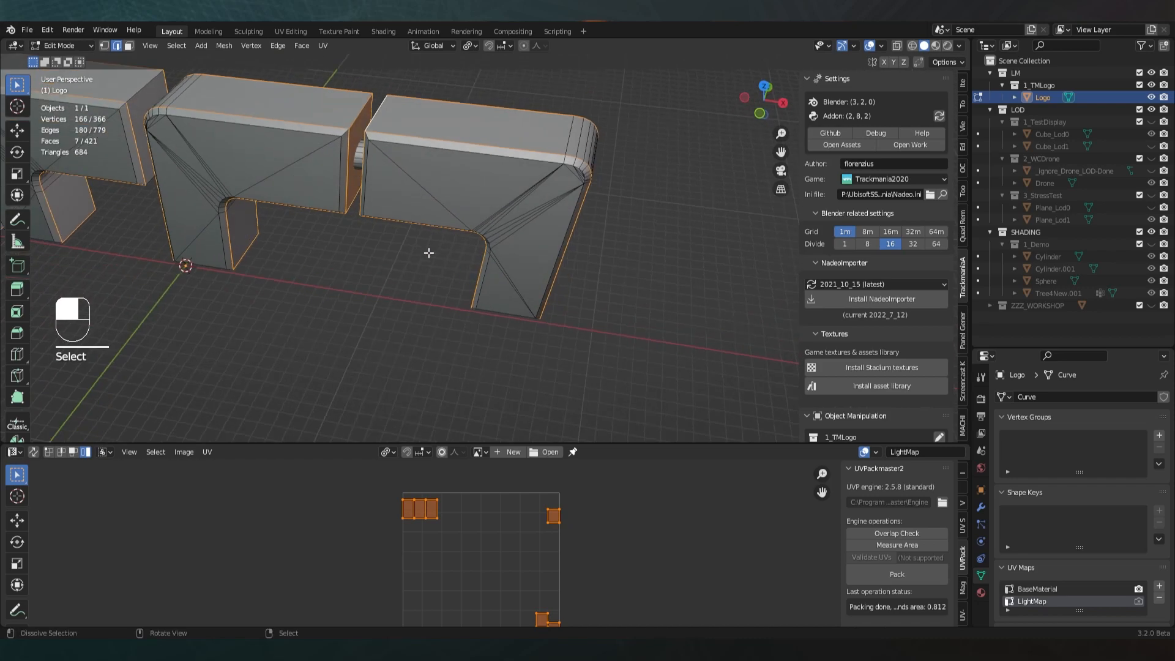
Mark all selected outline and cross edges of the four logo pieces as seams
{"action": "scroll", "coordinate": [428, 253], "scroll_direction": "down", "scroll_amount": 3}
{"action": "middle_click_drag", "start_coordinate": [331, 251], "coordinate": [432, 301], "text": "shift"}
{"action": "middle_click_drag", "start_coordinate": [432, 301], "coordinate": [438, 315], "text": "shift"}
{"action": "scroll", "coordinate": [438, 314], "scroll_direction": "up", "scroll_amount": 1}
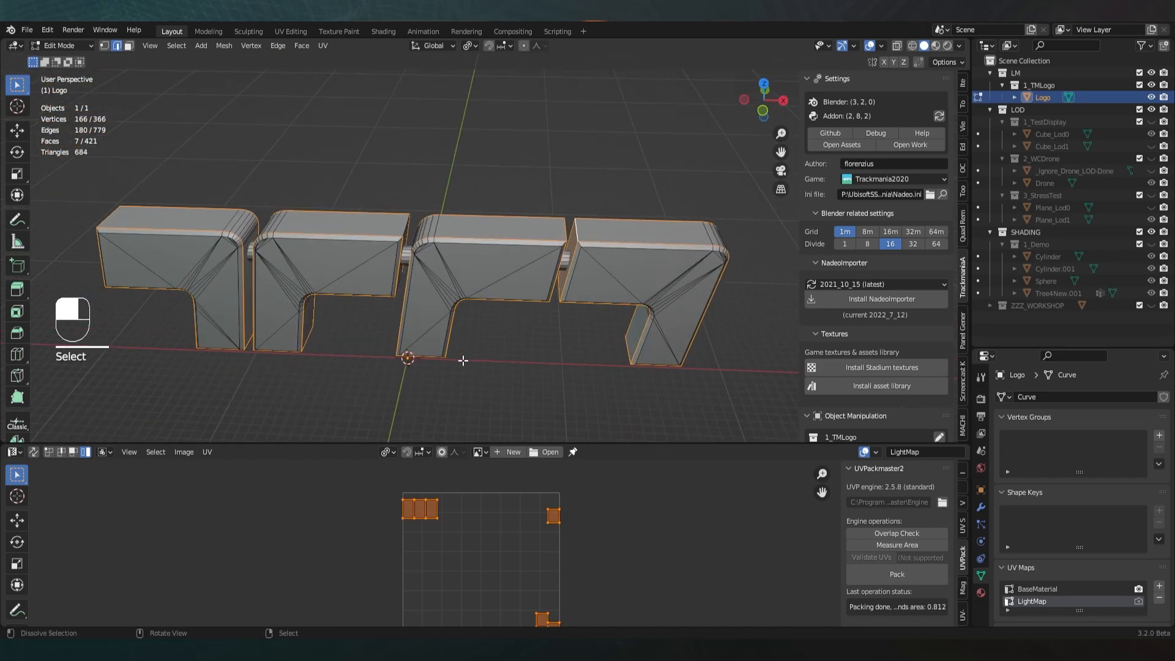
{"action": "key", "text": "ctrl+e"}
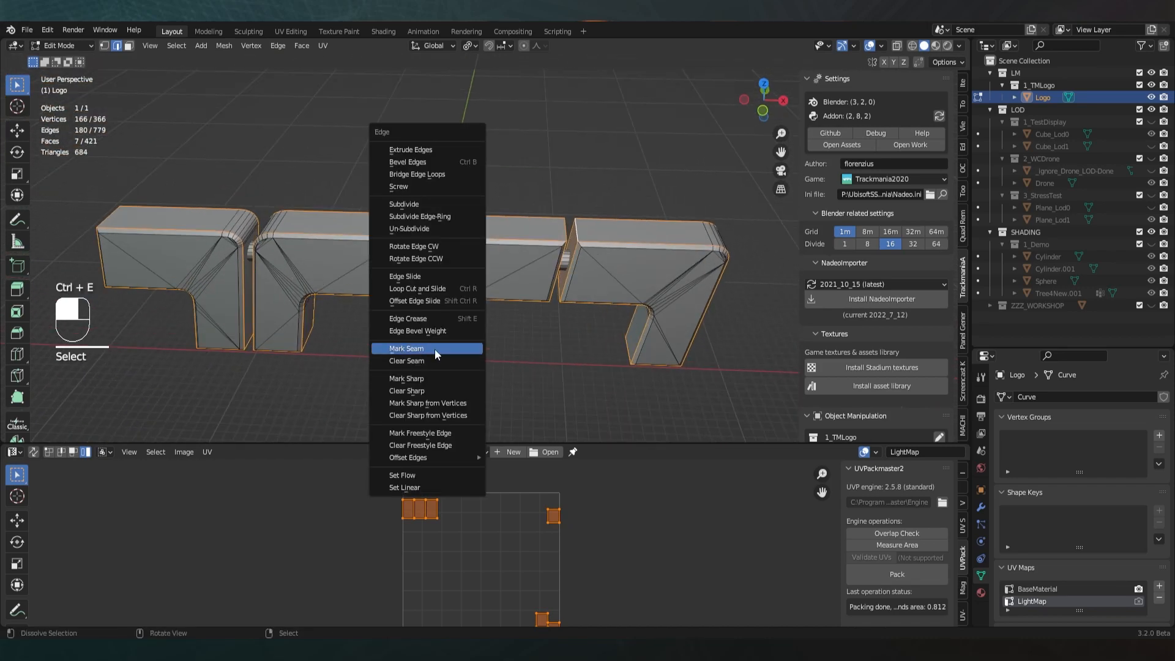
{"action": "left_click", "coordinate": [435, 349]}
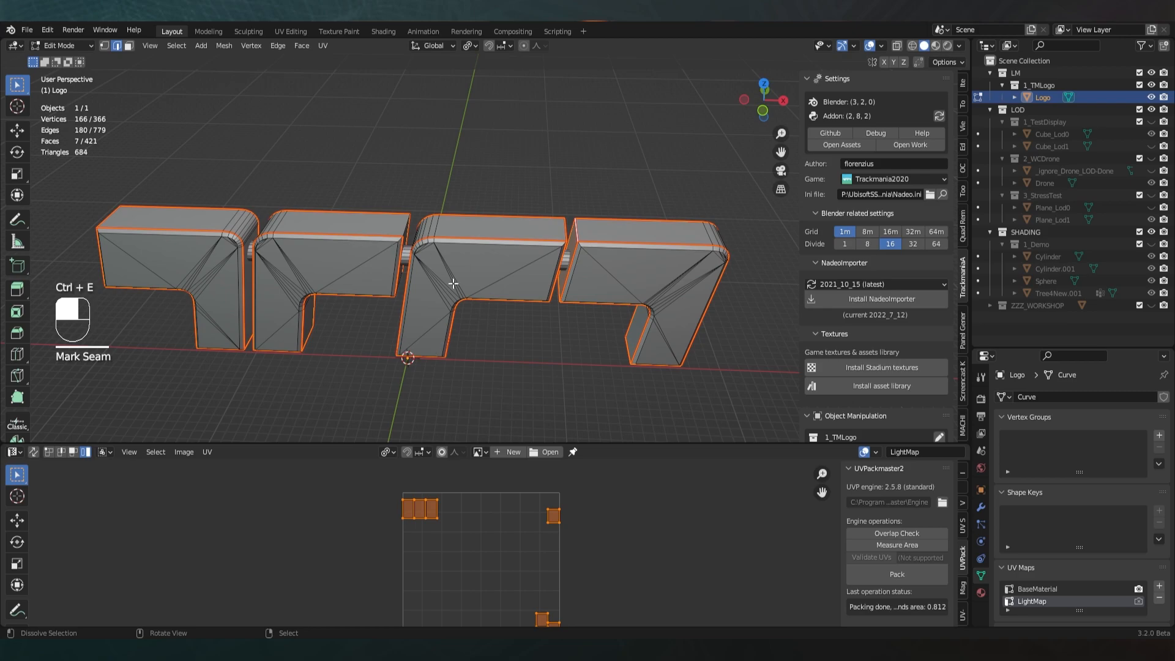
Select the whole logo mesh to display its UVs and enlarge the UV editor
{"action": "middle_click_drag", "start_coordinate": [453, 283], "coordinate": [468, 232]}
{"action": "key", "text": "a"}
{"action": "key", "text": "a"}
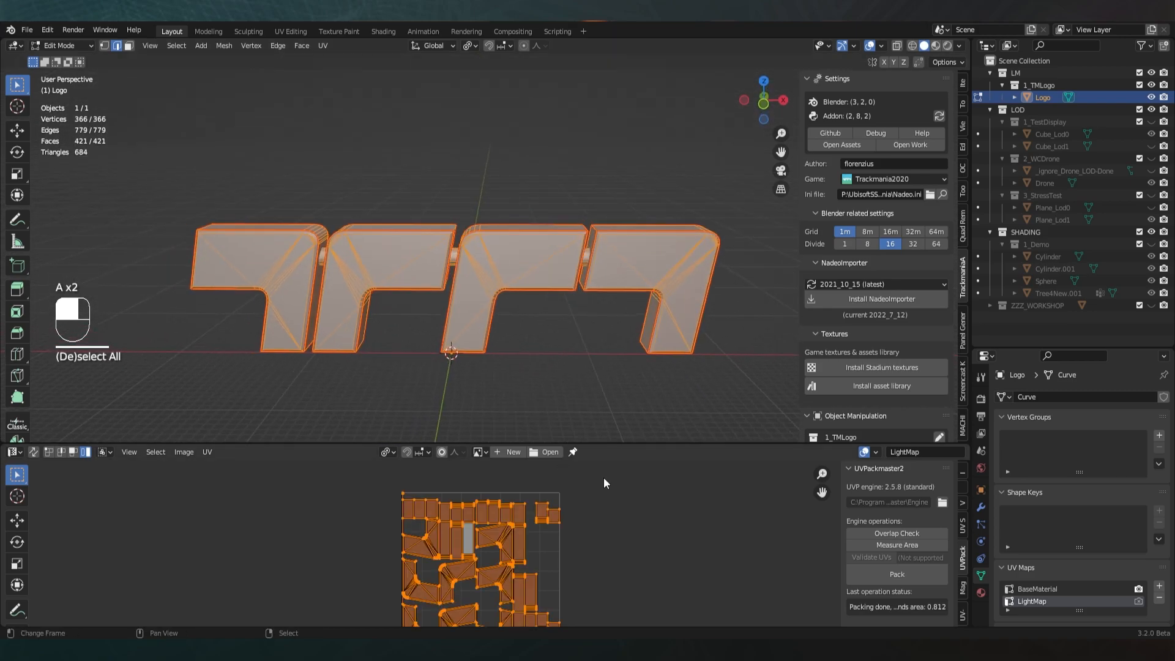
{"action": "left_click_drag", "start_coordinate": [623, 444], "coordinate": [621, 370]}
{"action": "scroll", "coordinate": [527, 515], "scroll_direction": "up", "scroll_amount": 2}
{"action": "middle_click_drag", "start_coordinate": [526, 515], "coordinate": [515, 485]}
In face select mode, compare the second piece's upper face and adjoining bevel face with their UV islands
{"action": "middle_click_drag", "start_coordinate": [509, 251], "coordinate": [503, 287]}
{"action": "scroll", "coordinate": [503, 287], "scroll_direction": "up", "scroll_amount": 3}
{"action": "key", "text": "a"}
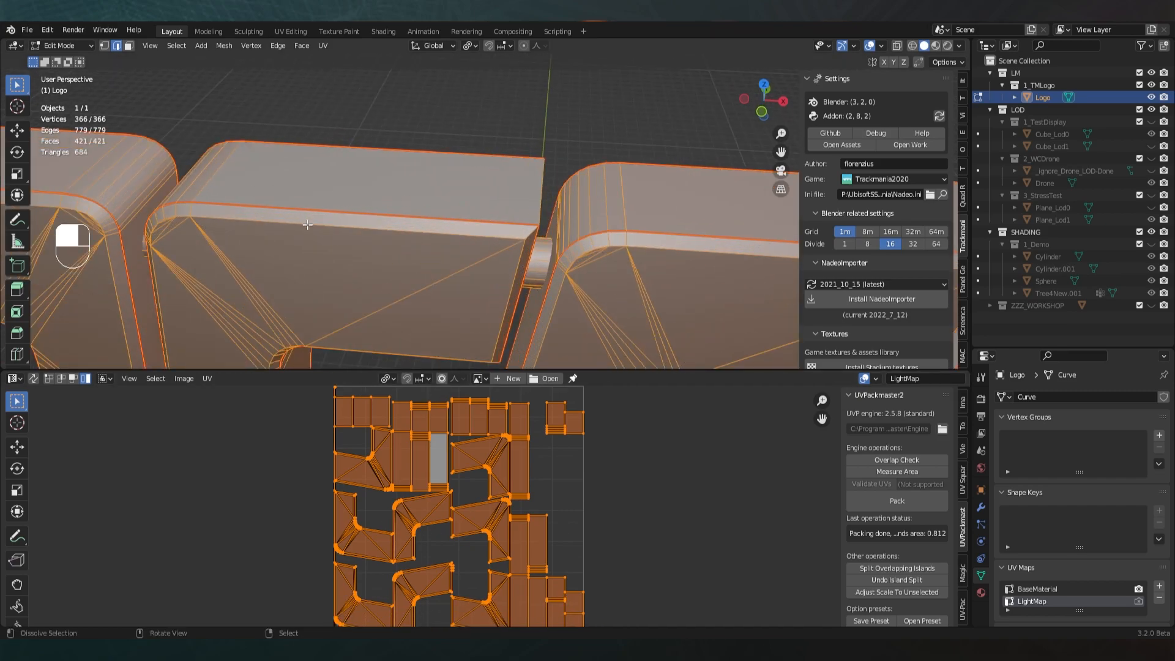
{"action": "middle_click_drag", "start_coordinate": [224, 180], "coordinate": [389, 195]}
{"action": "key", "text": "3"}
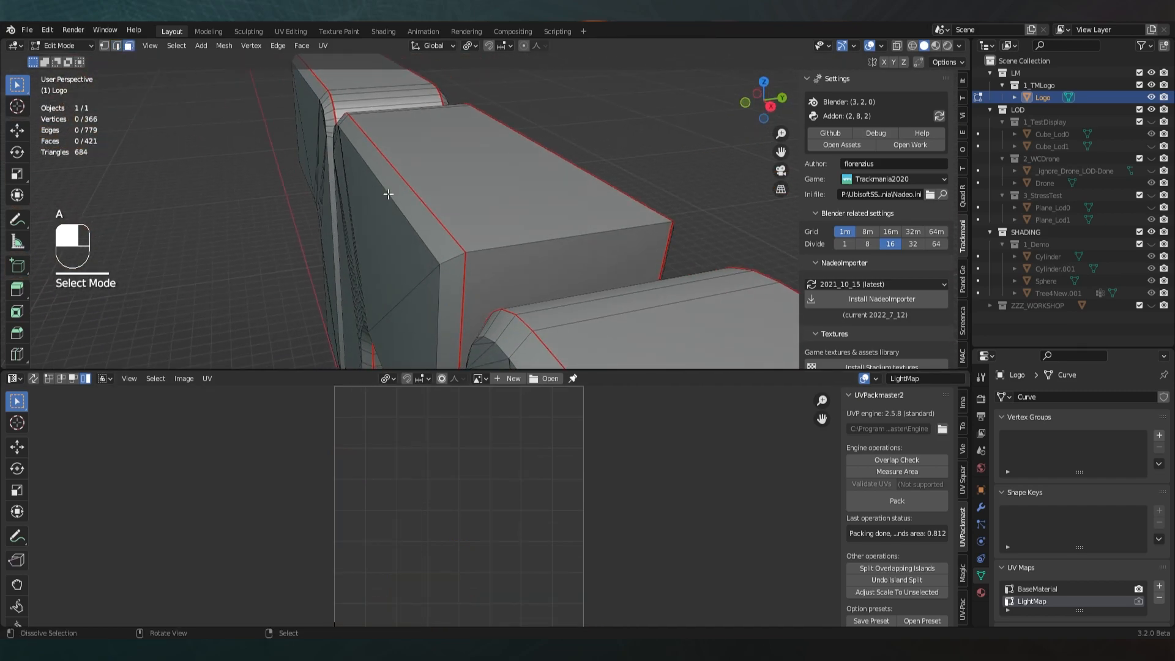
{"action": "left_click", "coordinate": [399, 198]}
{"action": "left_click", "coordinate": [413, 193]}
{"action": "left_click", "coordinate": [427, 209]}
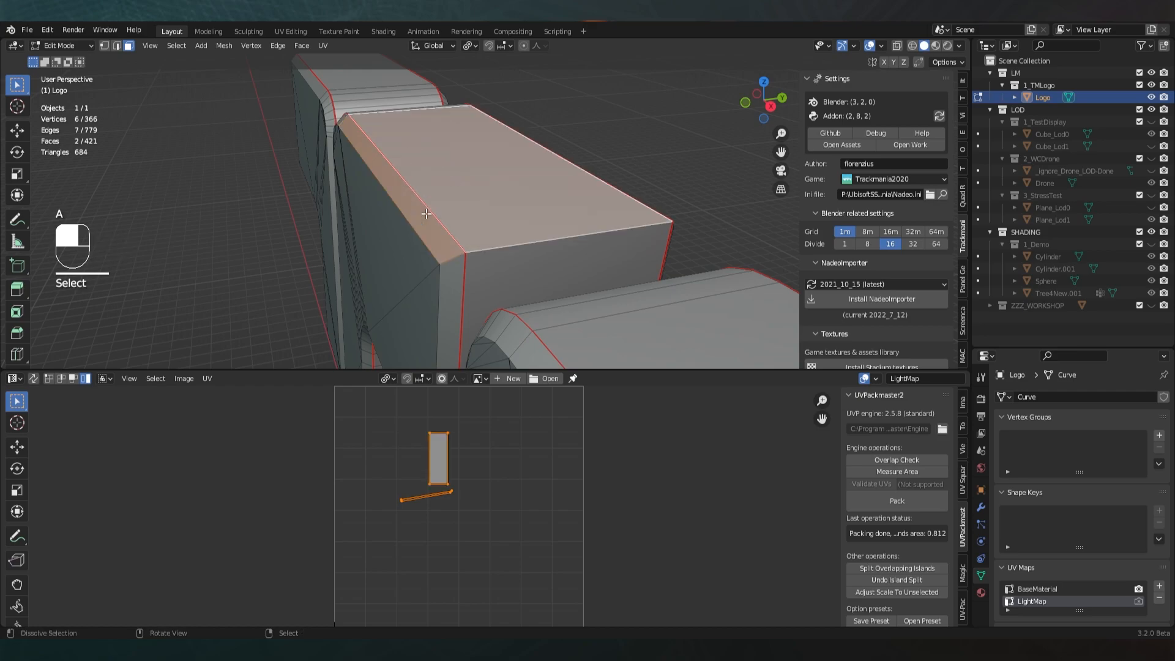
Select further edges on the logo in edge select mode and mark them as seams
{"action": "key", "text": "a"}
{"action": "key", "text": "a"}
{"action": "key", "text": "a"}
{"action": "key", "text": "a"}
{"action": "middle_click_drag", "start_coordinate": [420, 175], "coordinate": [469, 156]}
{"action": "left_click", "coordinate": [500, 237], "text": "alt"}
{"action": "left_click", "coordinate": [490, 239]}
{"action": "key", "text": "ctrl+e"}
{"action": "key", "text": "a"}
{"action": "left_click", "coordinate": [490, 213]}
{"action": "key", "text": "ctrl+e"}
Select the whole logo mesh and unwrap it along the marked seams
{"action": "key", "text": "a"}
{"action": "key", "text": "a"}
{"action": "key", "text": "u"}
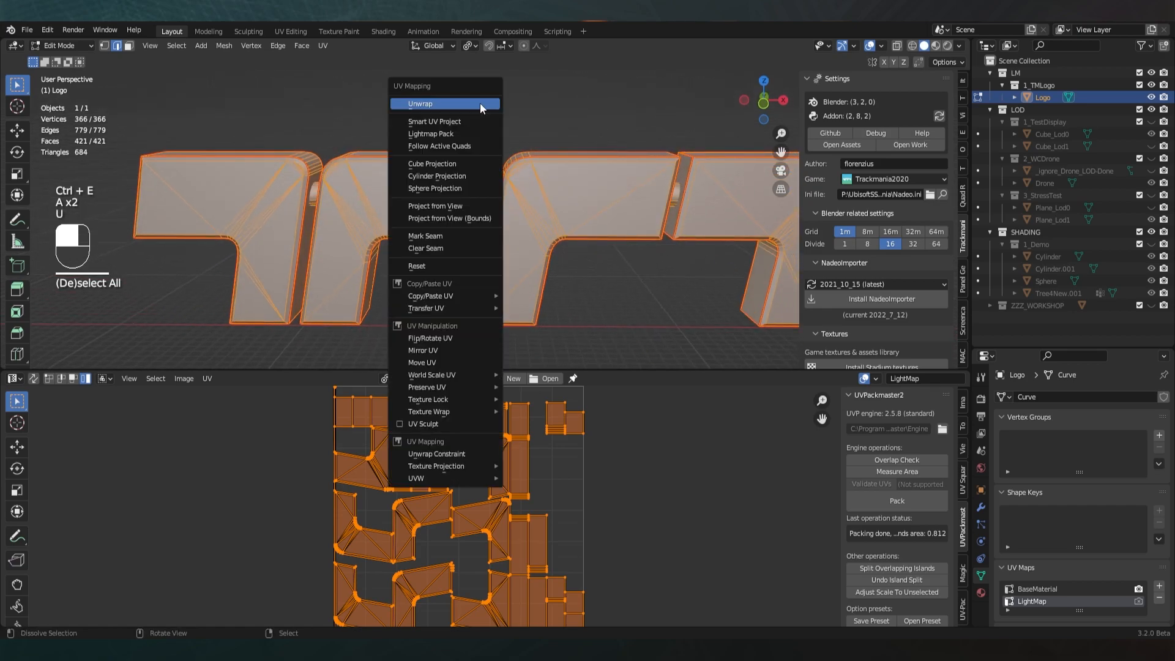
{"action": "left_click", "coordinate": [480, 103]}
{"action": "middle_click_drag", "start_coordinate": [461, 540], "coordinate": [493, 593]}
{"action": "middle_click_drag", "start_coordinate": [499, 251], "coordinate": [553, 288]}
Select the connecting cylinder's face loop in face select mode and examine its UV island, checking the mesh in X-ray
{"action": "scroll", "coordinate": [553, 288], "scroll_direction": "up", "scroll_amount": 2}
{"action": "key", "text": "a"}
{"action": "key", "text": "3"}
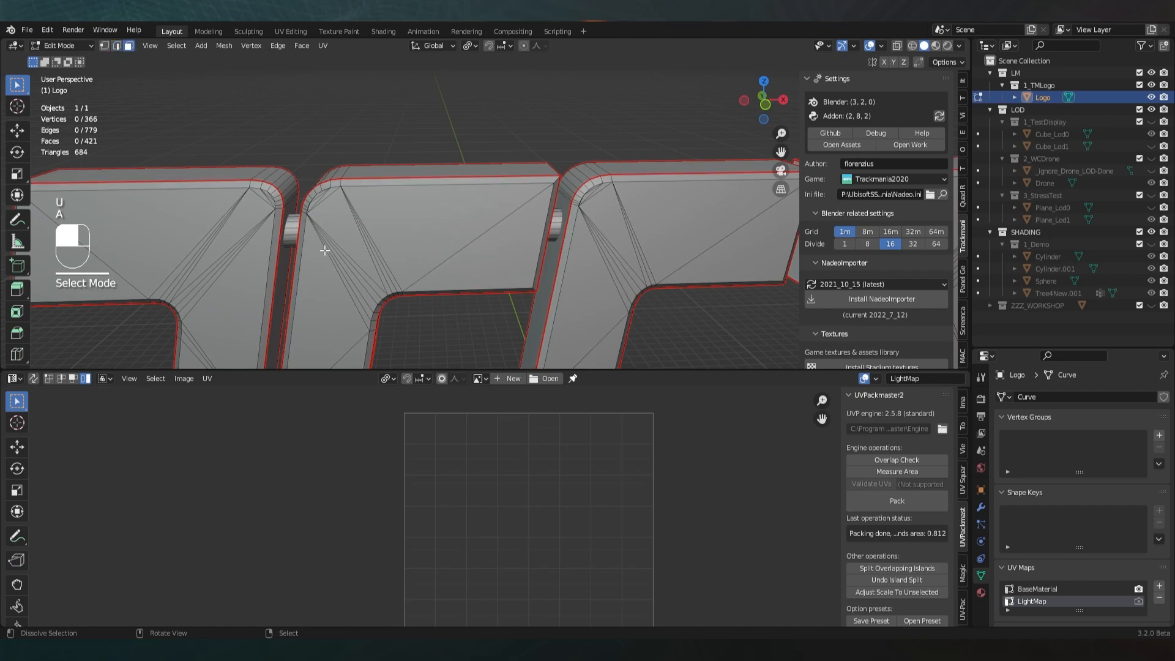
{"action": "left_click", "coordinate": [555, 289], "text": "alt"}
{"action": "scroll", "coordinate": [401, 262], "scroll_direction": "down", "scroll_amount": 3}
{"action": "key", "text": "alt+z"}
{"action": "middle_click_drag", "start_coordinate": [401, 263], "coordinate": [524, 331]}
{"action": "key", "text": "alt+z"}
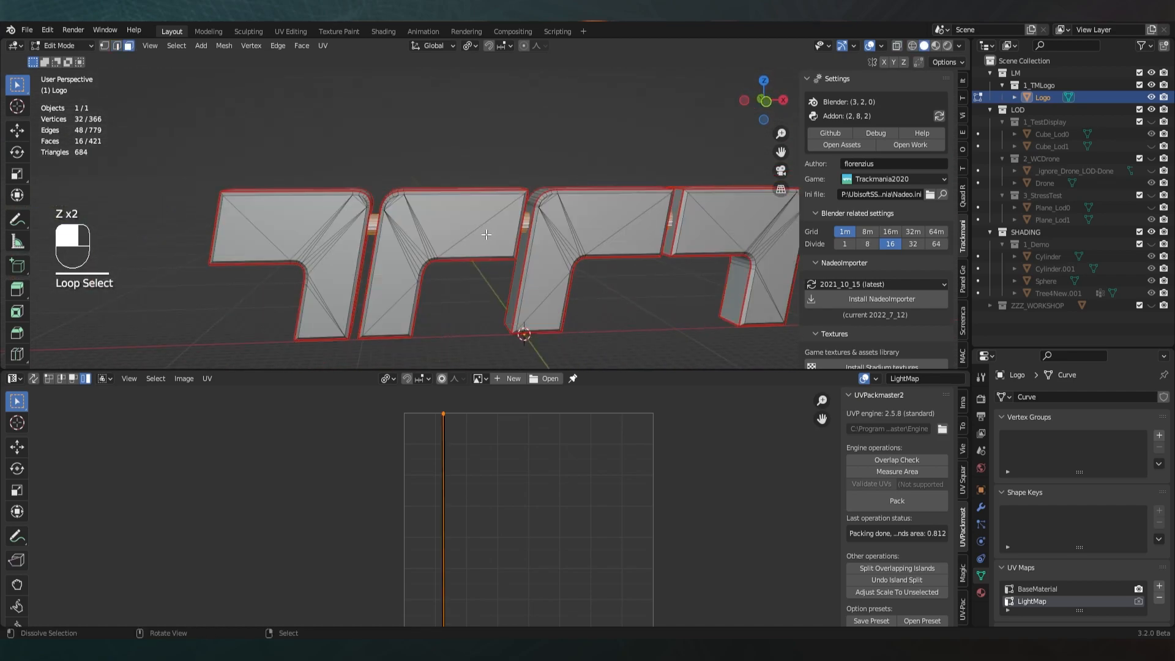
Select a lengthwise edge of the connecting cylinder in edge select mode and mark it as a seam
{"action": "left_click", "coordinate": [116, 45]}
{"action": "scroll", "coordinate": [569, 226], "scroll_direction": "up", "scroll_amount": 3}
{"action": "middle_click_drag", "start_coordinate": [579, 228], "coordinate": [558, 273]}
{"action": "scroll", "coordinate": [472, 215], "scroll_direction": "up", "scroll_amount": 3}
{"action": "left_click", "coordinate": [451, 203]}
{"action": "key", "text": "ctrl+e"}
{"action": "left_click", "coordinate": [420, 281]}
Unwrap the entire logo mesh again with the cylinder seam included
{"action": "scroll", "coordinate": [415, 273], "scroll_direction": "down", "scroll_amount": 4}
{"action": "key", "text": "a"}
{"action": "key", "text": "a"}
{"action": "key", "text": "u"}
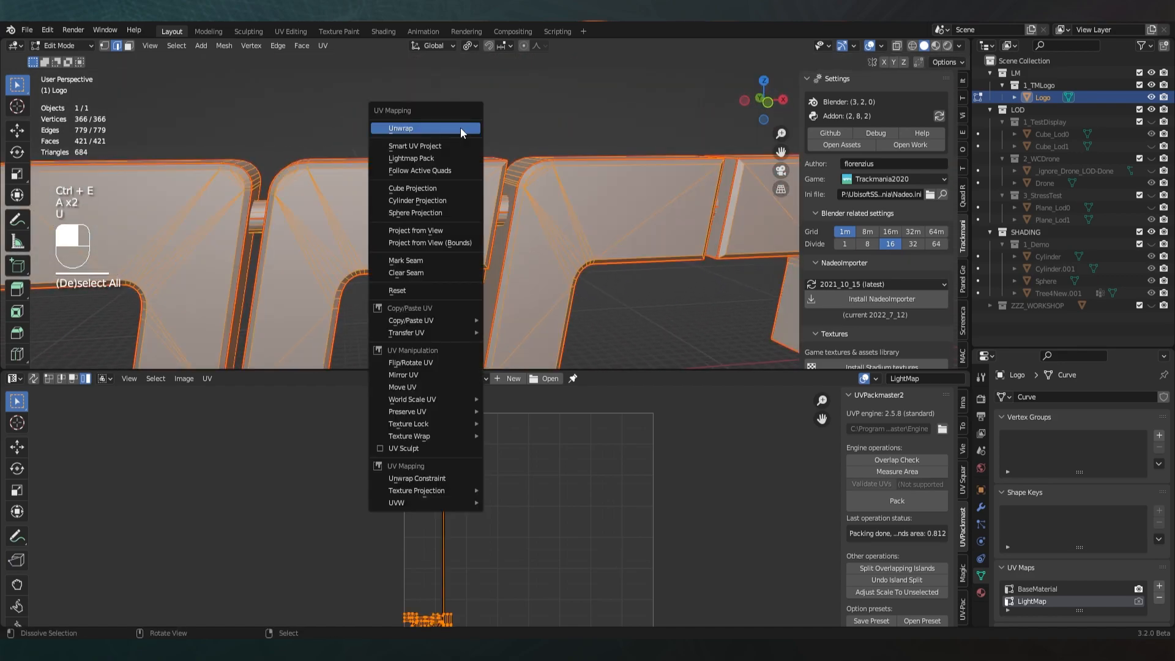
{"action": "left_click", "coordinate": [460, 128]}
{"action": "middle_click_drag", "start_coordinate": [544, 534], "coordinate": [513, 513]}
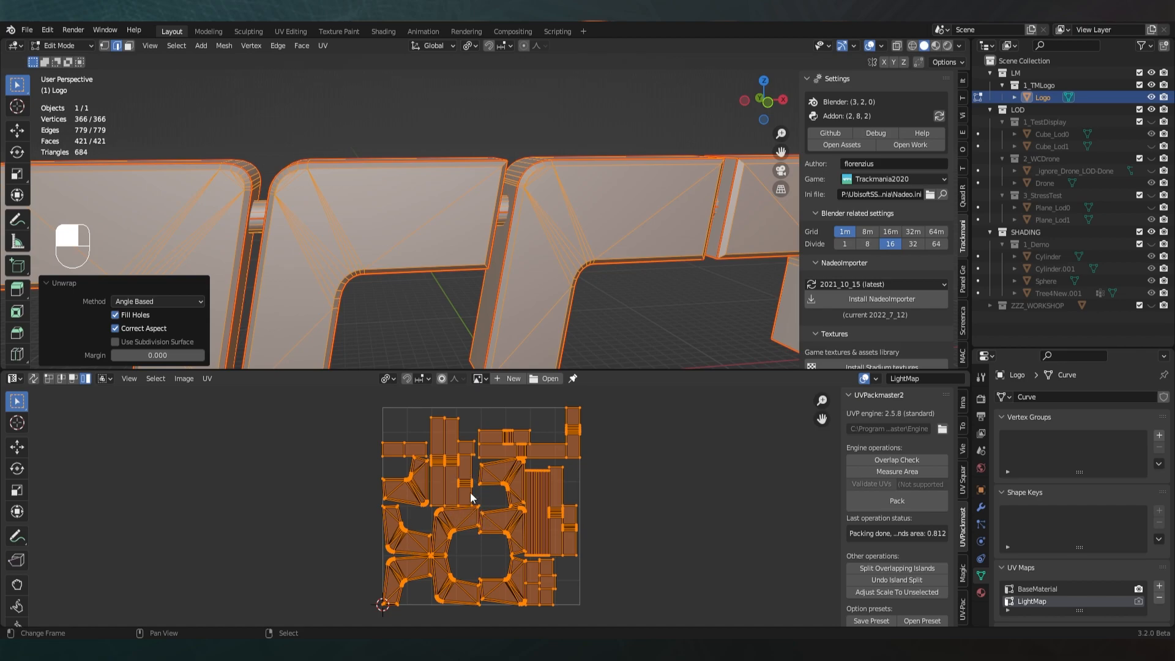
Measure the UV islands' area and pack the islands with UVPackmaster2
{"action": "left_click", "coordinate": [915, 474]}
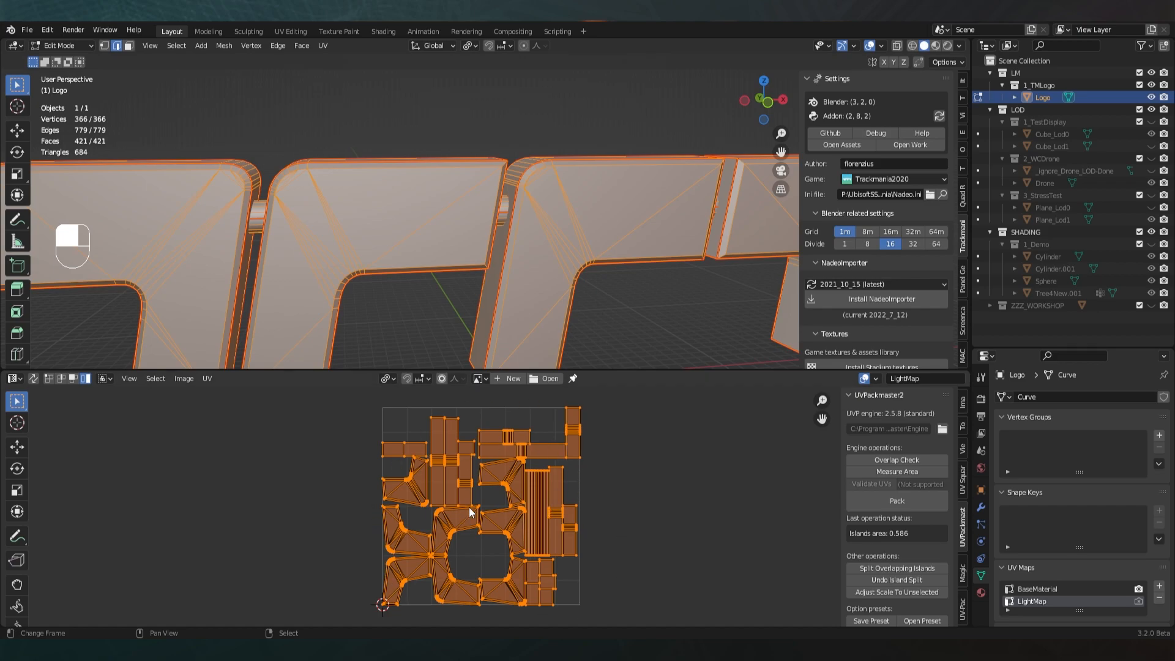
{"action": "left_click", "coordinate": [901, 508]}
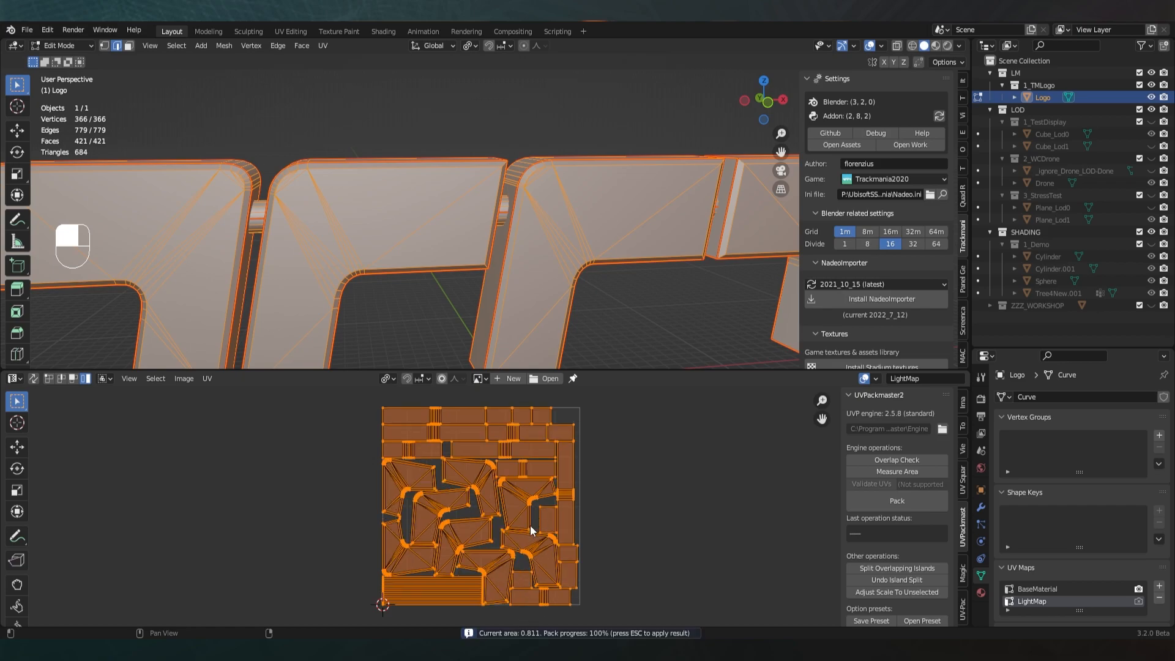
{"action": "key", "text": "Escape"}
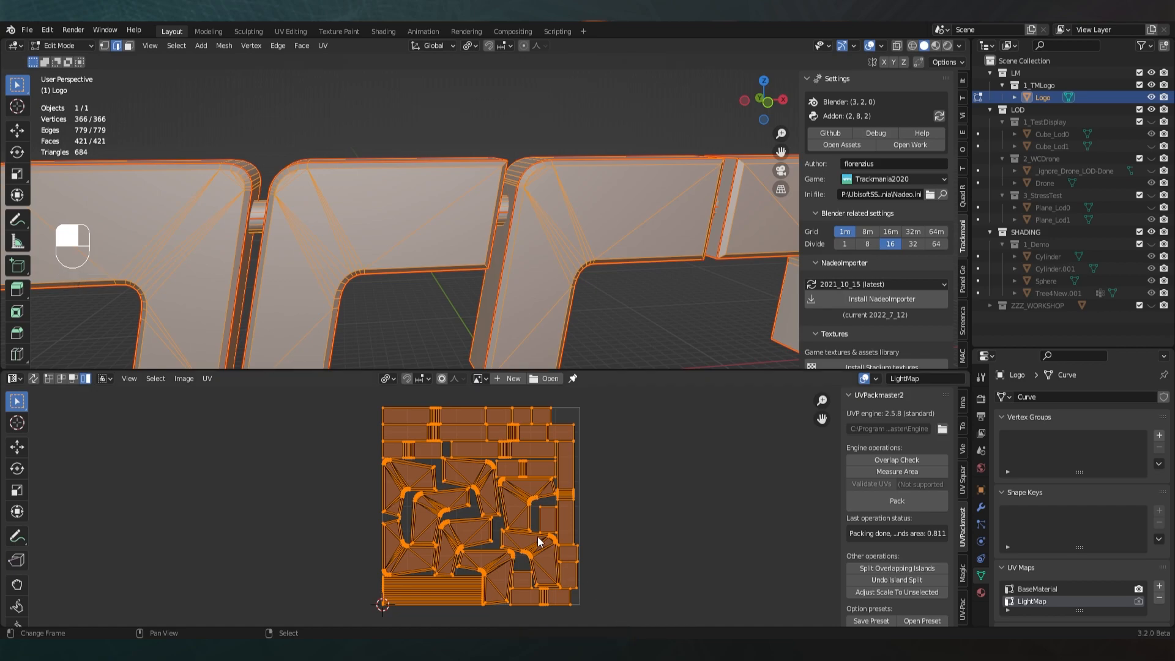
Redo the unwrap of the whole logo and pack its UV islands with UVPackmaster2, leaving all islands selected
{"action": "key", "text": "u"}
{"action": "left_click", "coordinate": [461, 123]}
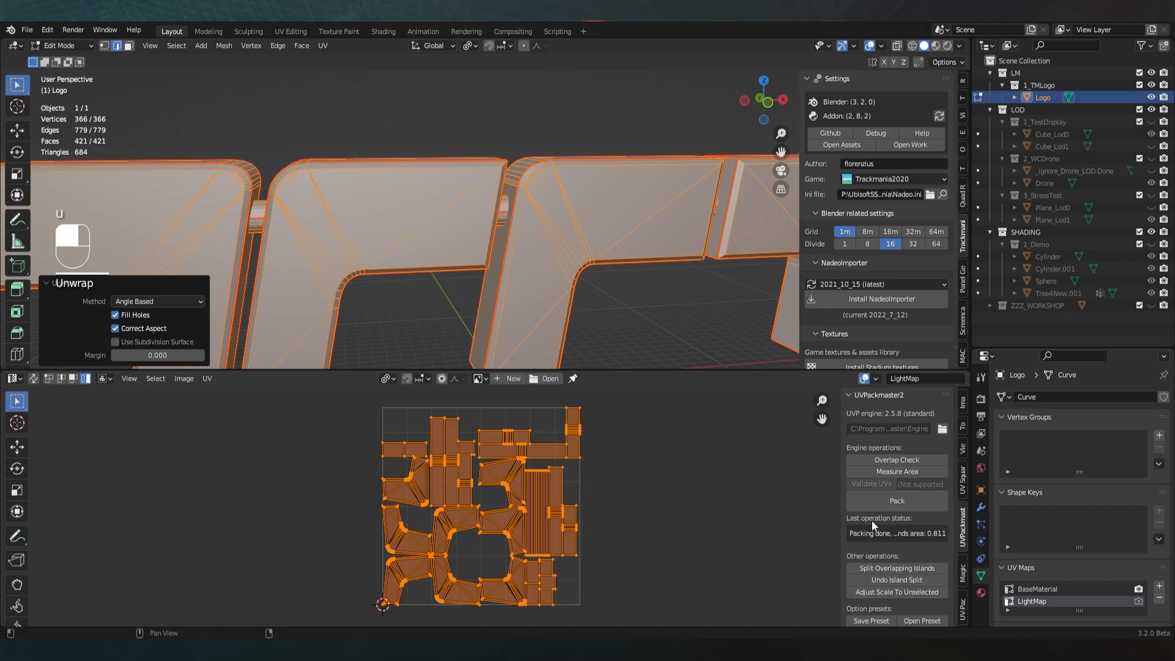
{"action": "left_click", "coordinate": [887, 501]}
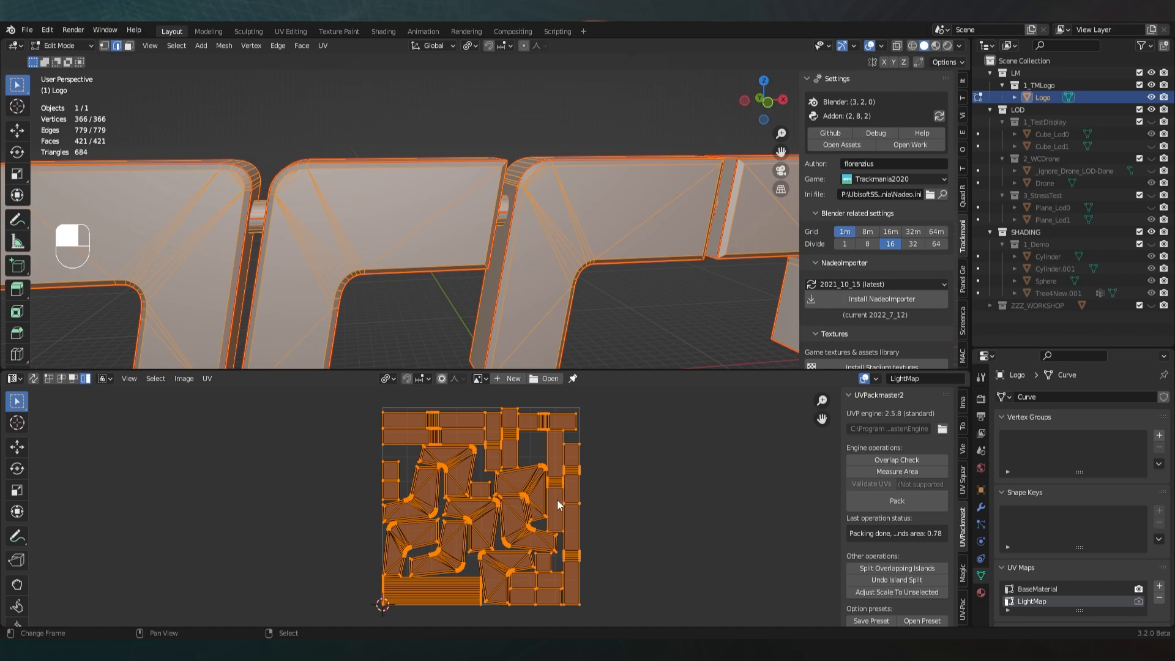
{"action": "left_click", "coordinate": [454, 529]}
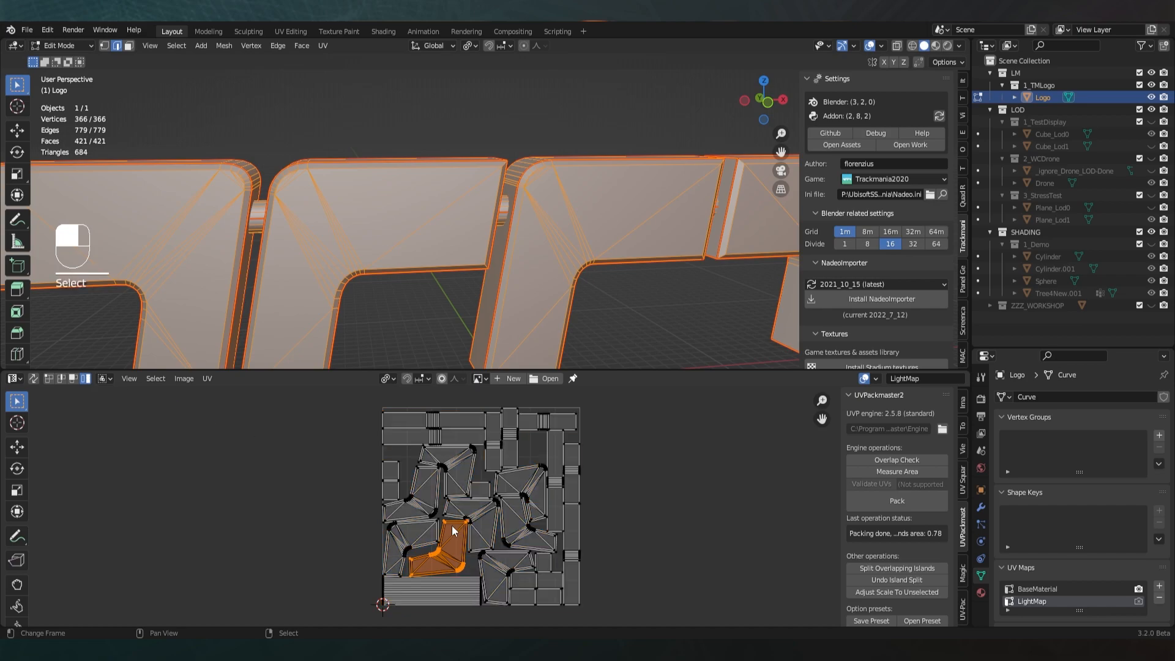
{"action": "key", "text": "a"}
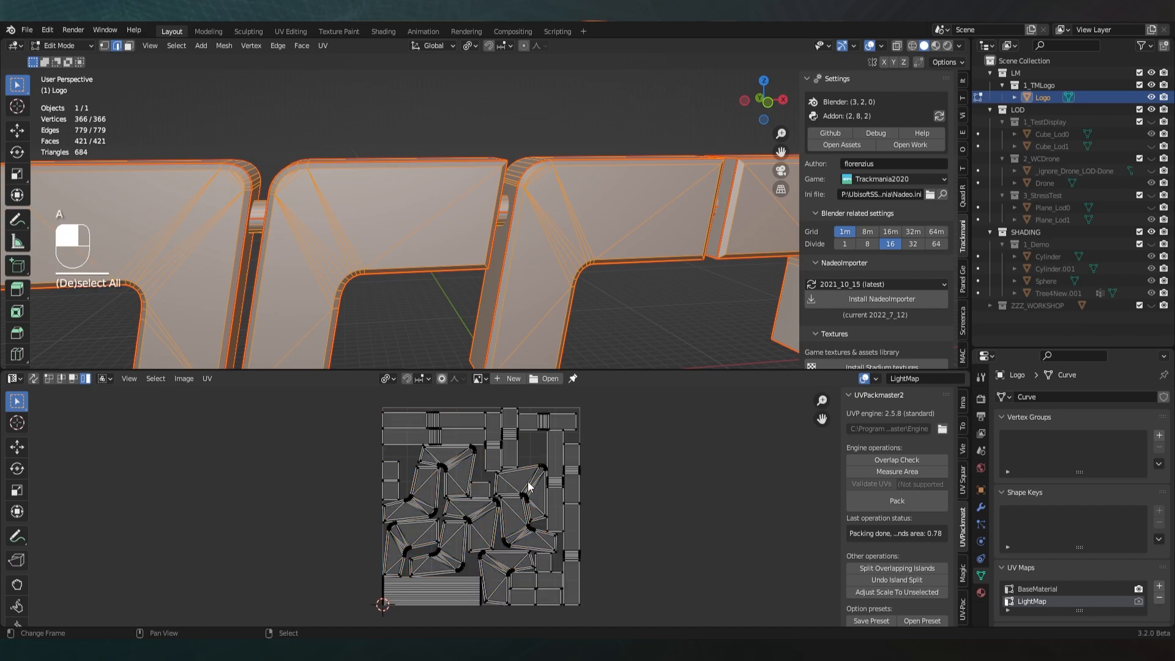
{"action": "key", "text": "a"}
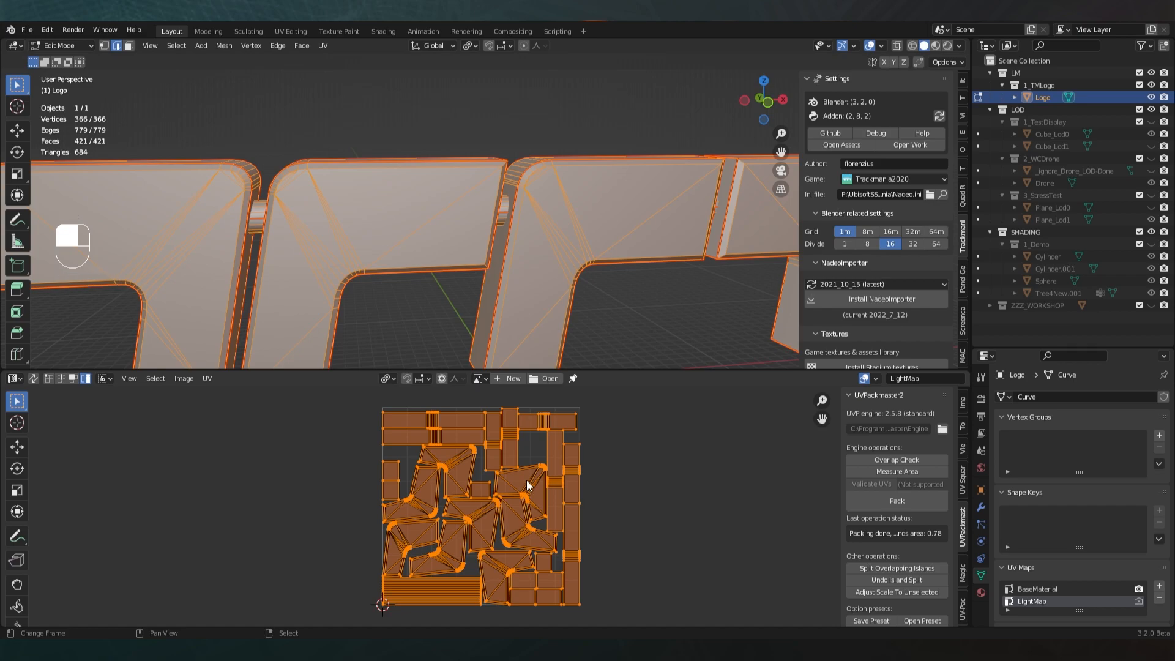
Return to Object Mode, save the file, and export and convert the logo's collection for Trackmania2020
{"action": "key", "text": "Tab"}
{"action": "key", "text": "ctrl+s"}
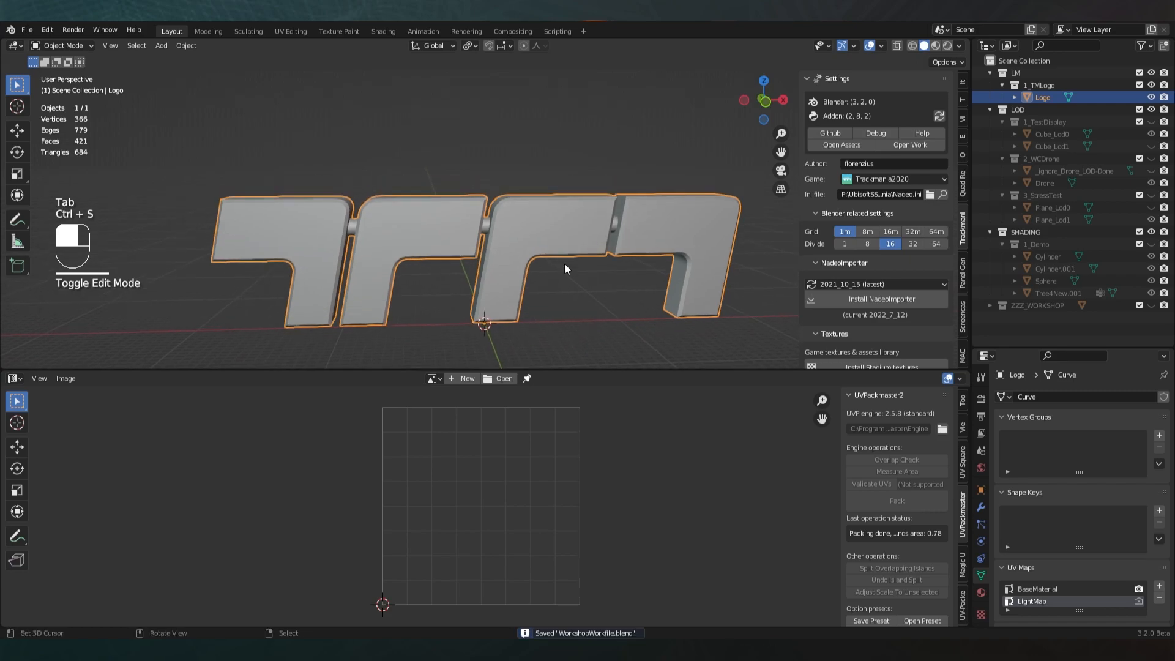
{"action": "scroll", "coordinate": [861, 276], "scroll_direction": "down", "scroll_amount": 5}
{"action": "scroll", "coordinate": [860, 276], "scroll_direction": "down", "scroll_amount": 10}
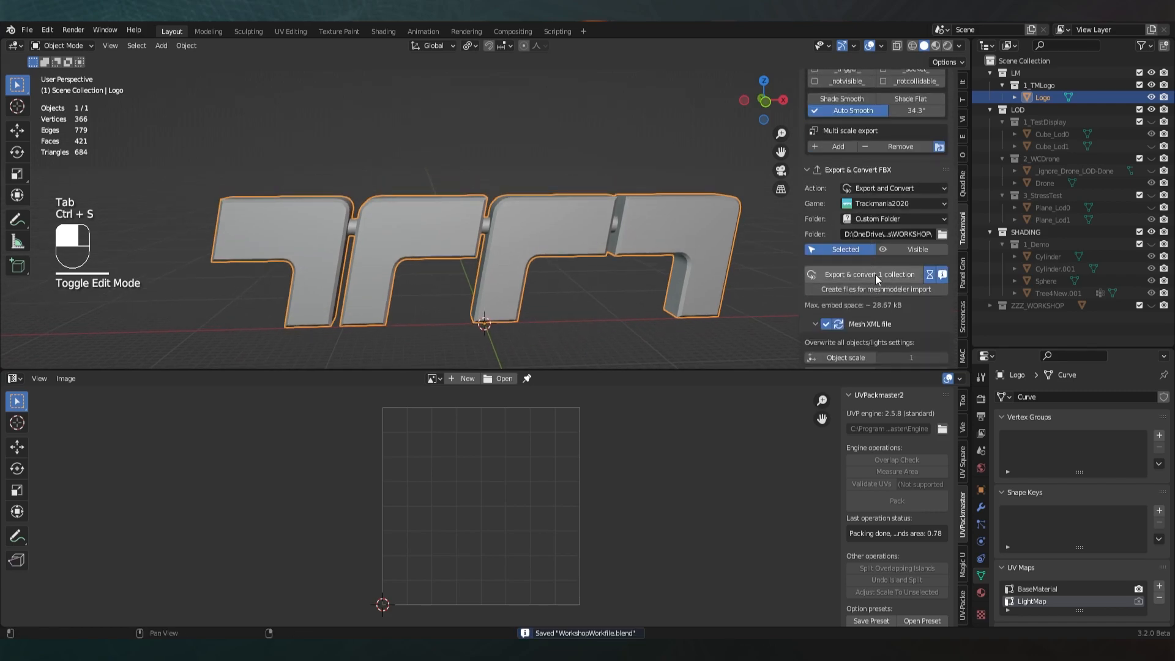
{"action": "left_click", "coordinate": [875, 274]}
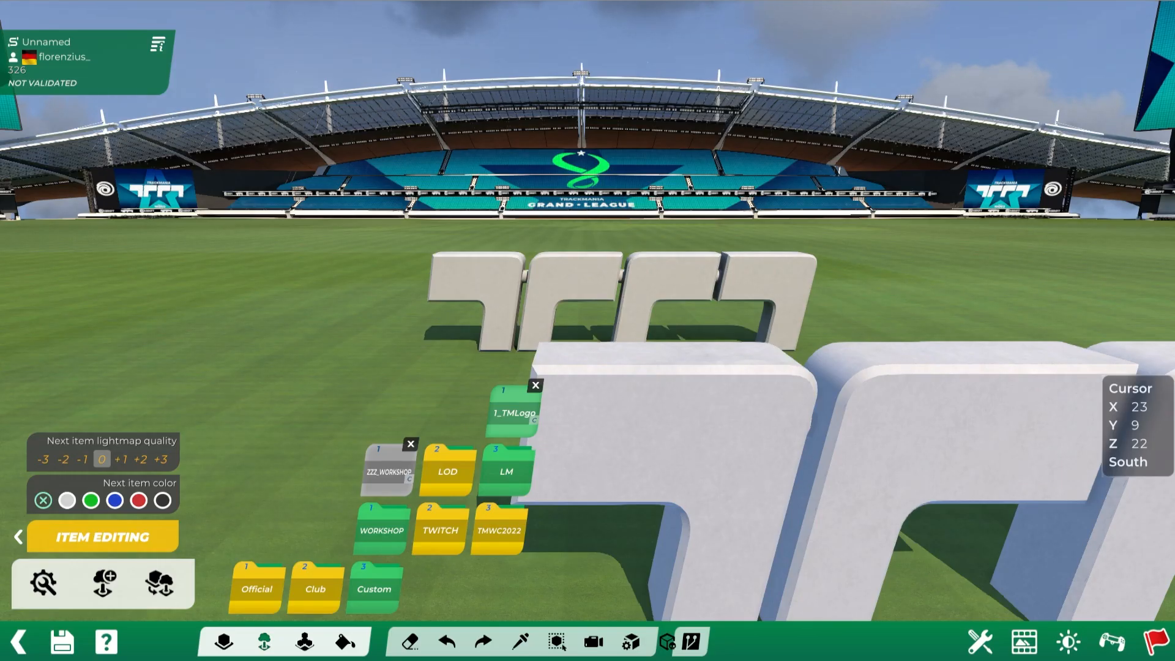
Switch to the Trackmania map editor and view the placed logo item up close
{"action": "right_click_drag", "start_coordinate": [503, 184], "coordinate": [514, 224], "text": "alt"}
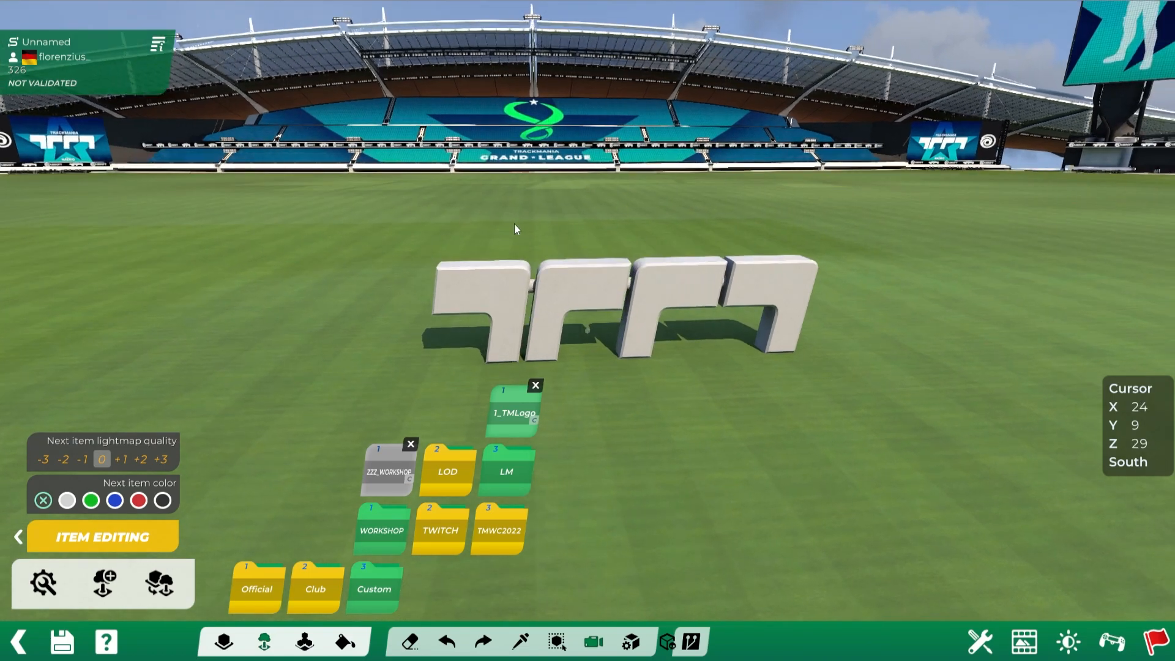
{"action": "mouse_move", "coordinate": [568, 273]}
{"action": "right_mouse_down", "text": "alt"}
{"action": "mouse_move", "coordinate": [704, 259]}
{"action": "mouse_move", "coordinate": [575, 269]}
{"action": "right_mouse_up", "text": "alt"}
{"action": "scroll", "coordinate": [707, 260], "scroll_direction": "up", "scroll_amount": 3}
{"action": "scroll", "coordinate": [575, 269], "scroll_direction": "up", "scroll_amount": 3}
{"action": "scroll", "coordinate": [854, 524], "scroll_direction": "down", "scroll_amount": 3}
Start a test drive with the car placed on the grass in front of the logo
{"action": "key", "text": "Return"}
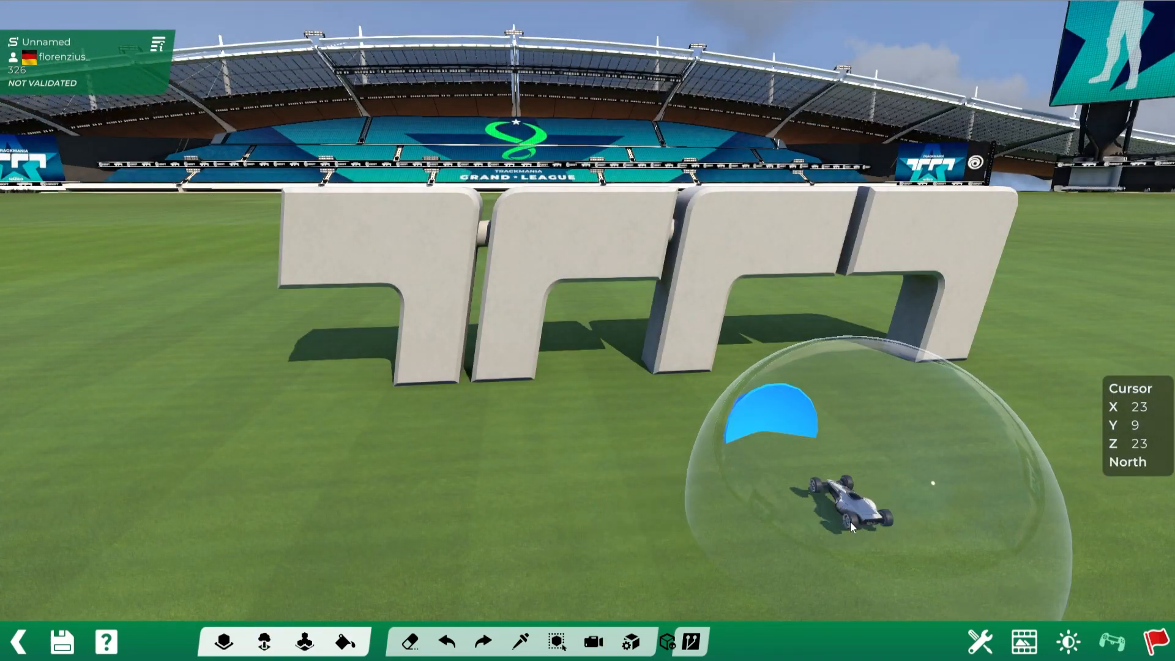
{"action": "key", "text": "Right"}
{"action": "left_click", "coordinate": [838, 509]}
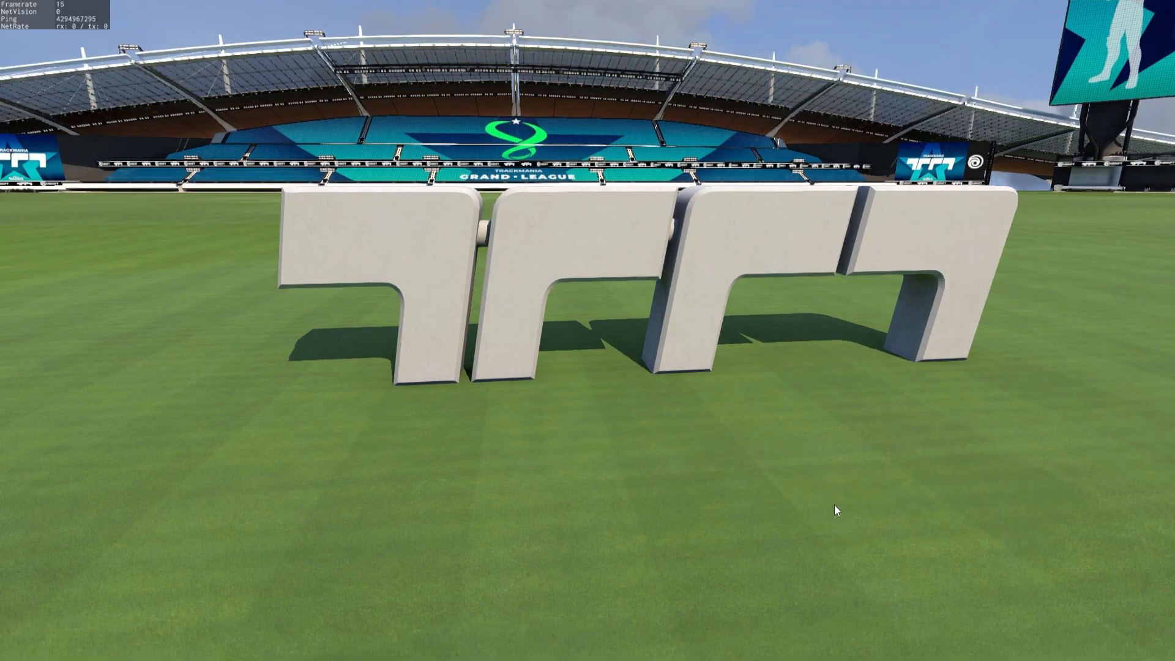
{"action": "key", "text": "Down"}
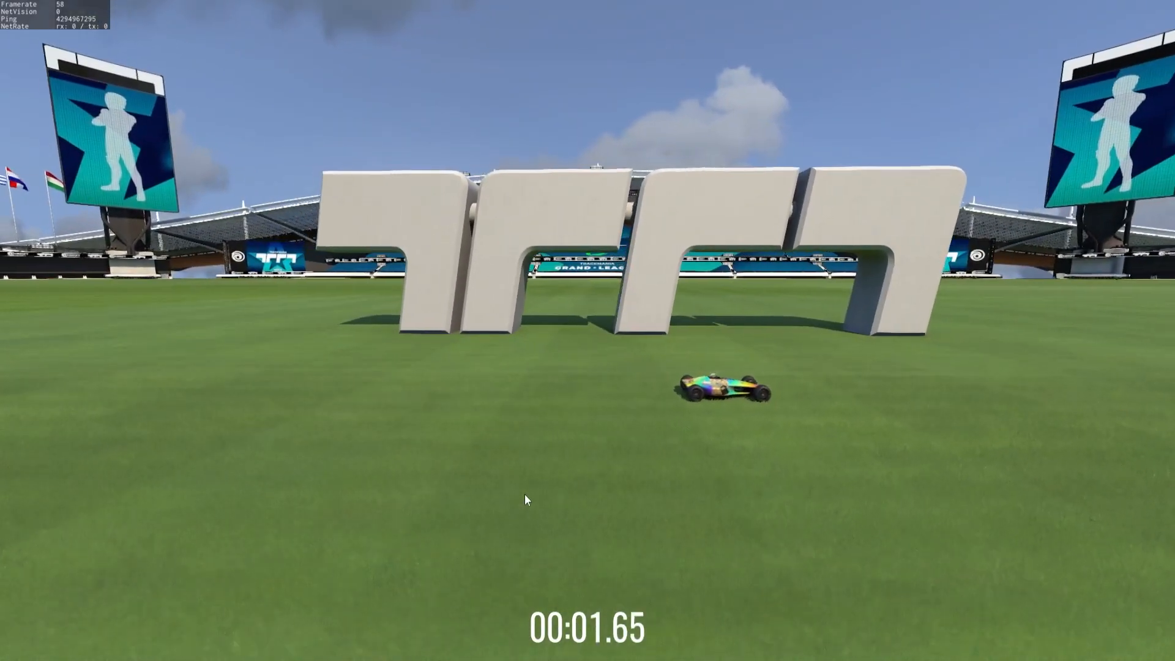
Examine the logo's lightmap shading from the front and from below during the test drive
{"action": "right_click_drag", "start_coordinate": [523, 494], "coordinate": [505, 402]}
{"action": "key", "text": "Up"}
{"action": "key", "text": "Up"}
{"action": "key", "text": "Down"}
{"action": "key", "text": "Right"}
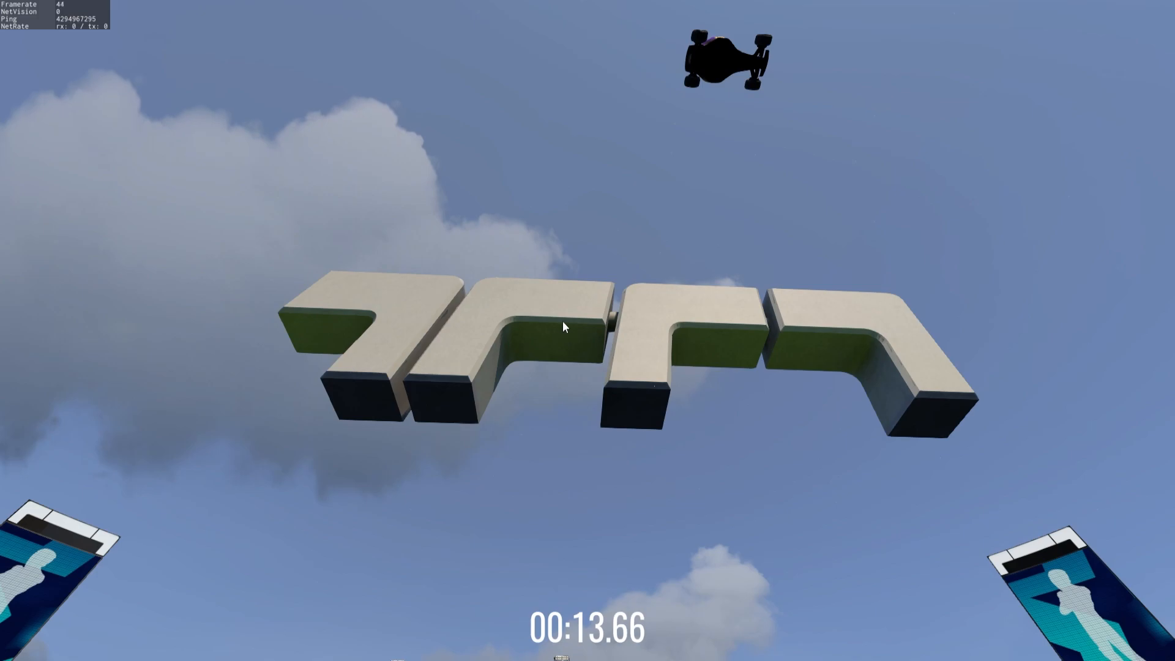
{"action": "key", "text": "Up"}
{"action": "right_click_drag", "start_coordinate": [563, 321], "coordinate": [547, 384]}
{"action": "right_click_drag", "start_coordinate": [571, 262], "coordinate": [578, 345]}
{"action": "key", "text": "Down"}
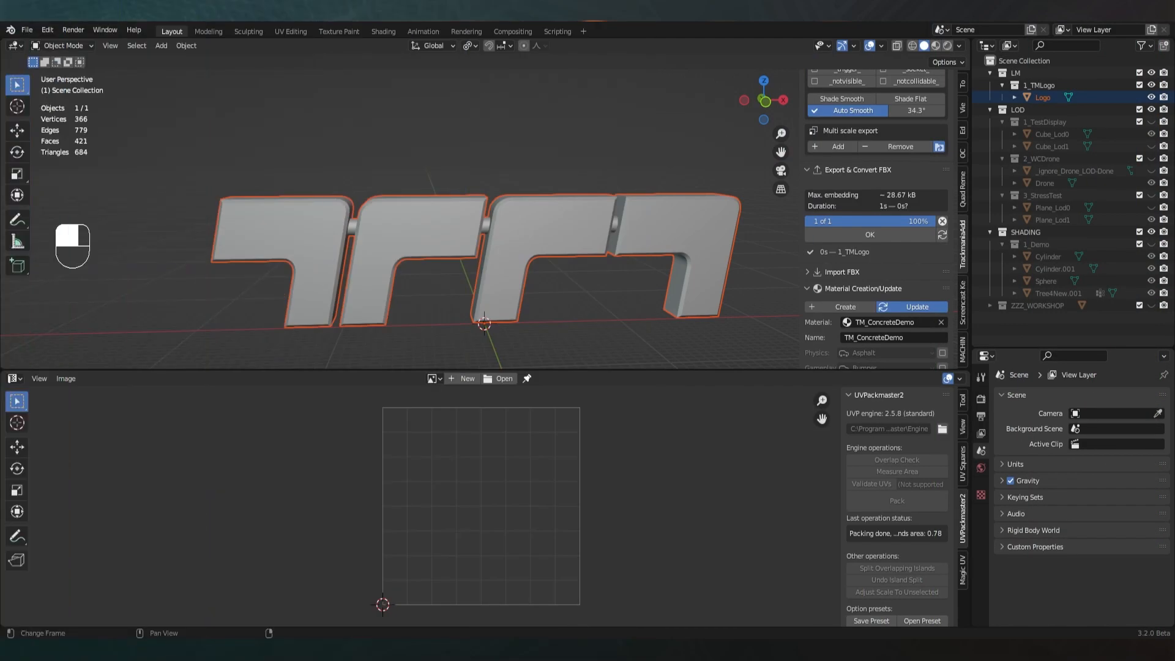
Switch back to Blender and open the logo in Edit Mode to view its packed LightMap UV layout
{"action": "left_click", "coordinate": [495, 272]}
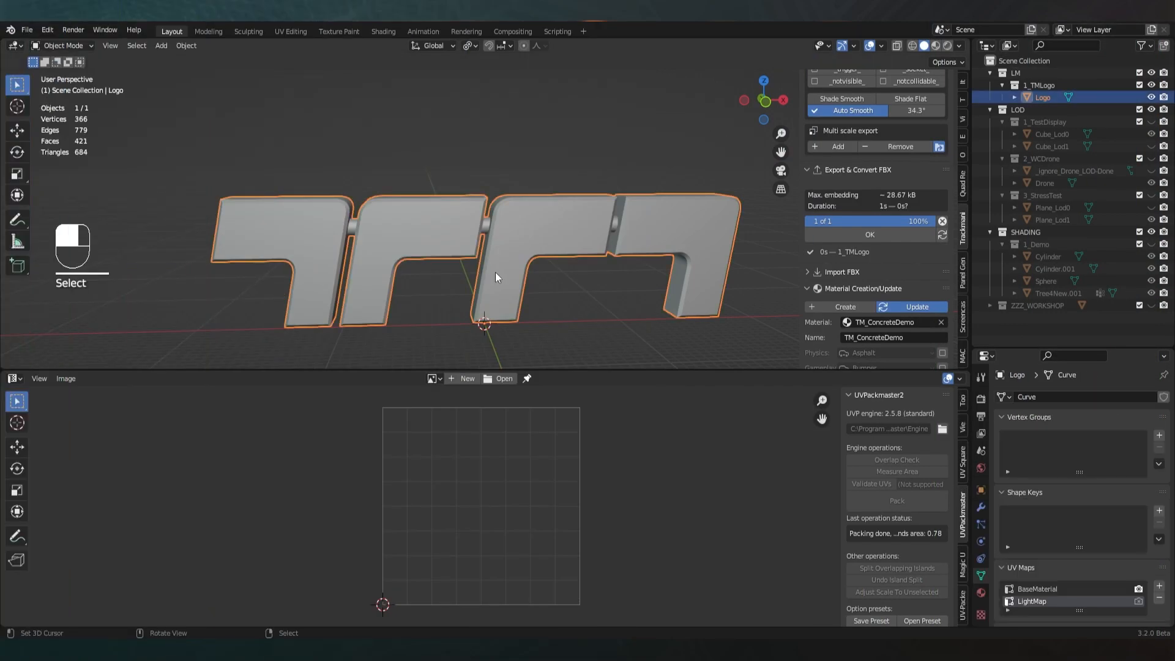
{"action": "key", "text": "Tab"}
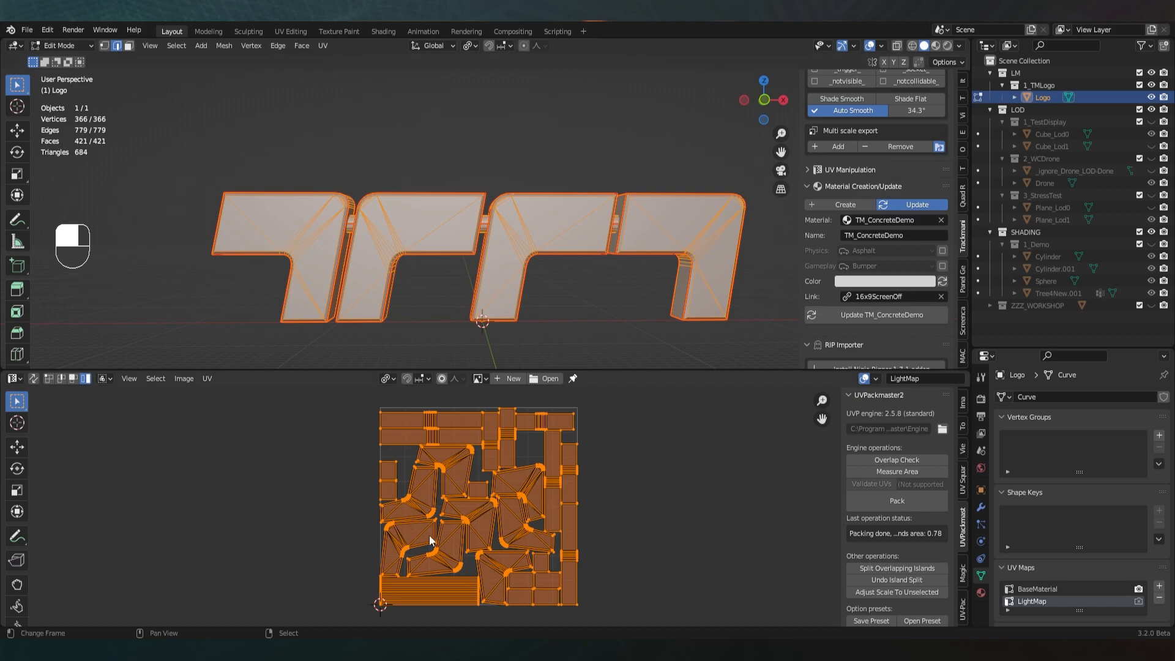
{"action": "middle_click_drag", "start_coordinate": [495, 549], "coordinate": [503, 543]}
{"action": "middle_click_drag", "start_coordinate": [496, 493], "coordinate": [492, 492]}
{"action": "scroll", "coordinate": [507, 508], "scroll_direction": "down", "scroll_amount": 1}
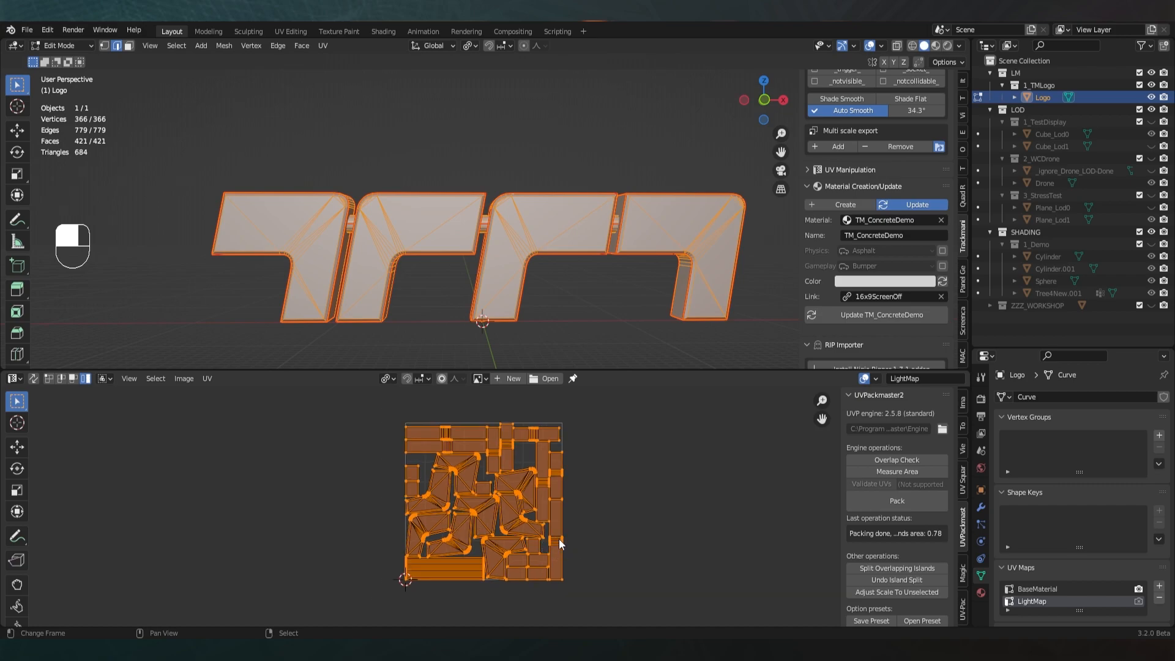
Scale up the logo's LightMap UV islands individually so they overlap each other
{"action": "key", "text": "s"}
{"action": "left_click", "coordinate": [723, 553]}
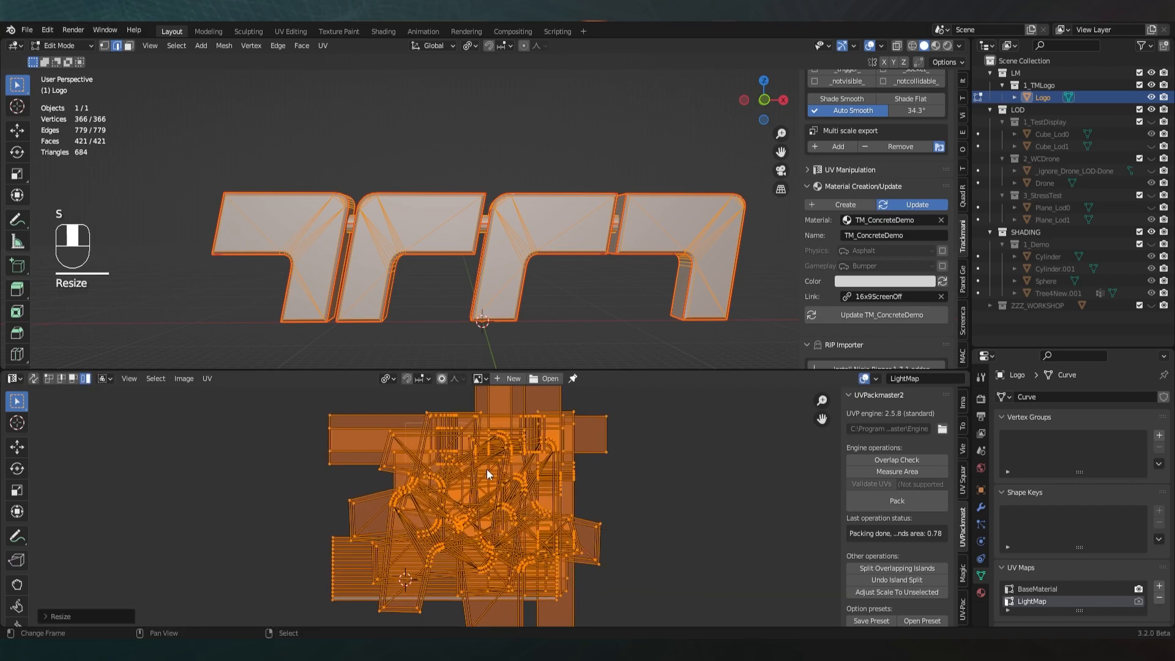
{"action": "key", "text": "s"}
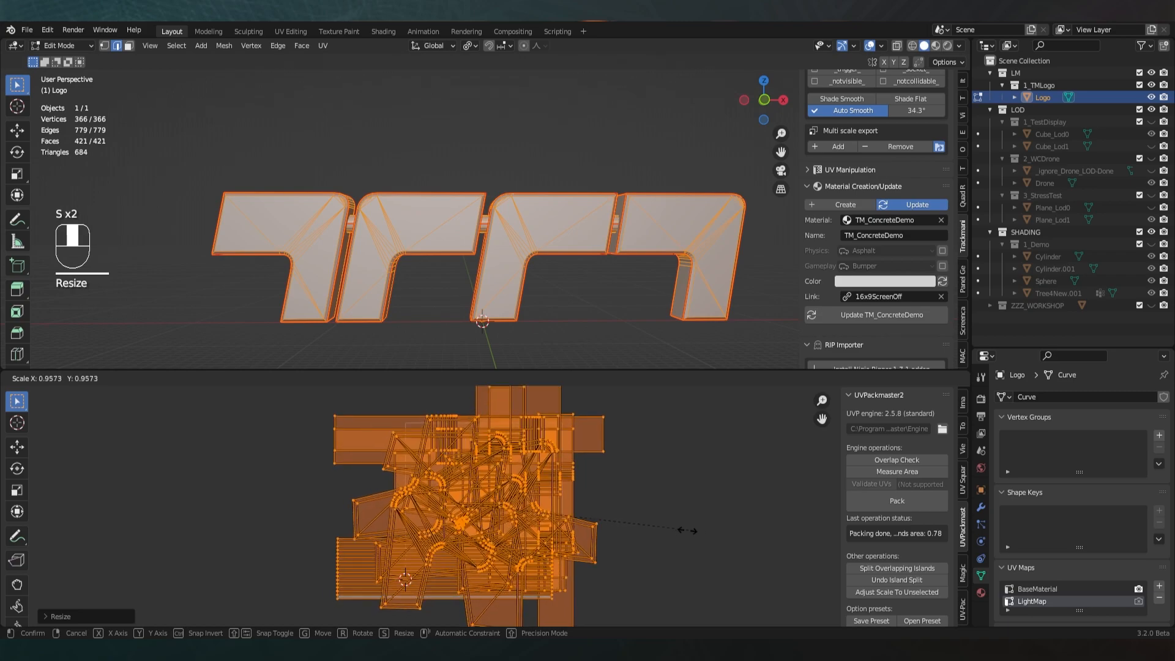
{"action": "left_click", "coordinate": [692, 533]}
Stretch the overlapping LightMap UV islands along the X axis and deselect them
{"action": "key", "text": "s"}
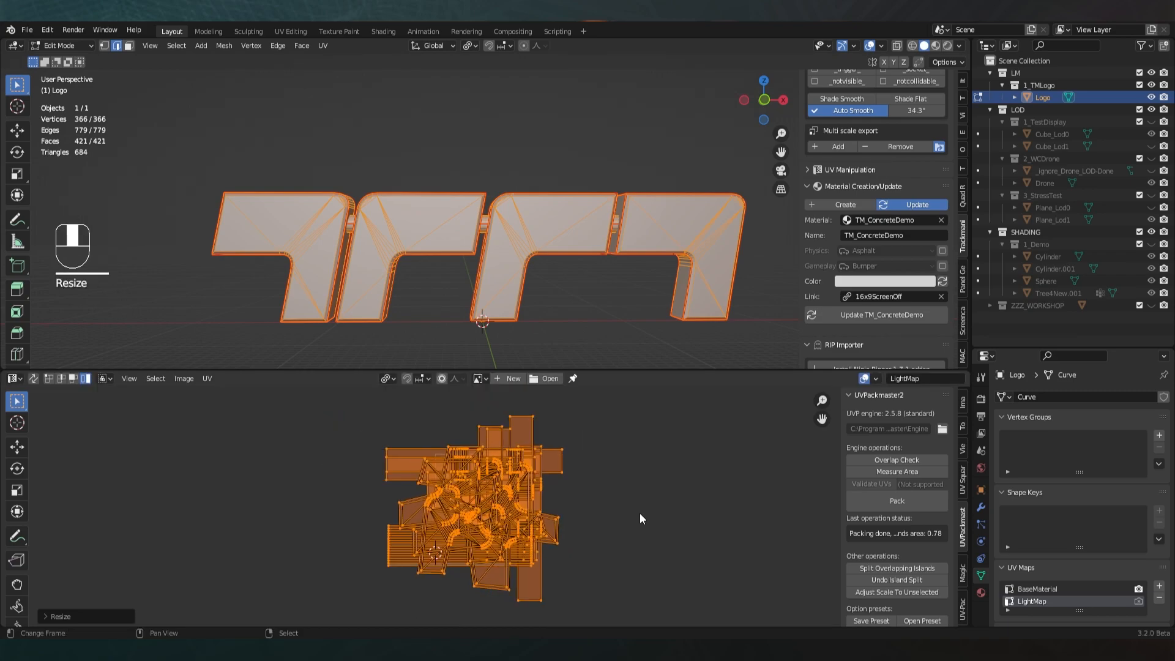
{"action": "left_click", "coordinate": [728, 530]}
{"action": "key", "text": "s"}
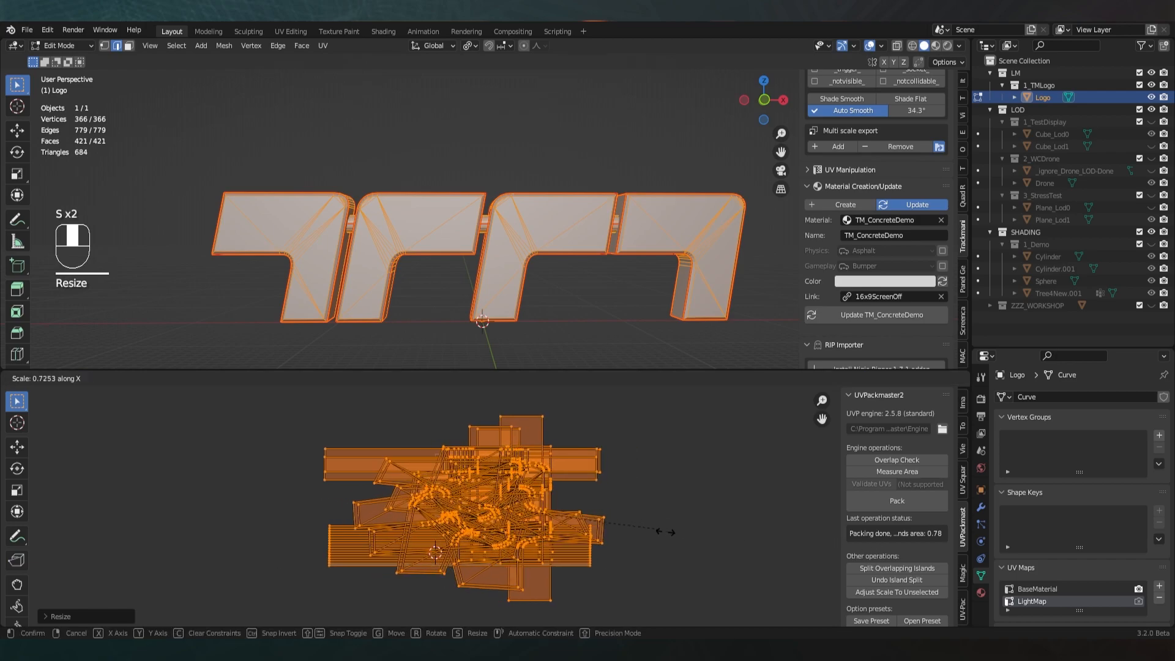
{"action": "left_click", "coordinate": [530, 476]}
{"action": "key", "text": "a"}
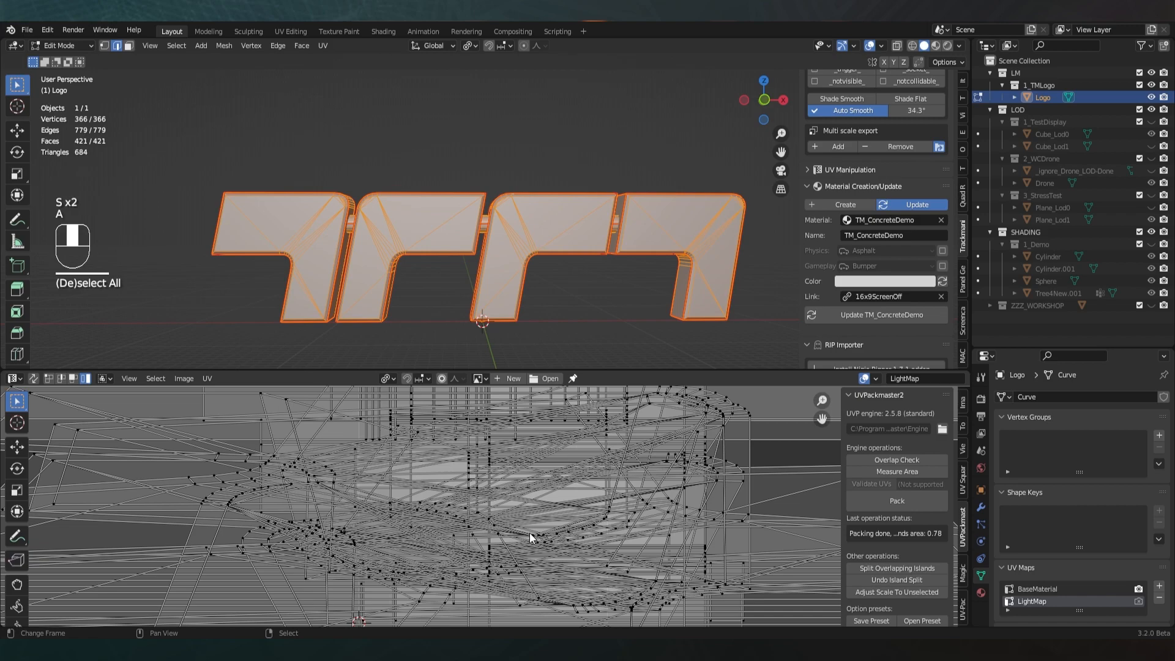
{"action": "scroll", "coordinate": [530, 533], "scroll_direction": "down", "scroll_amount": 4}
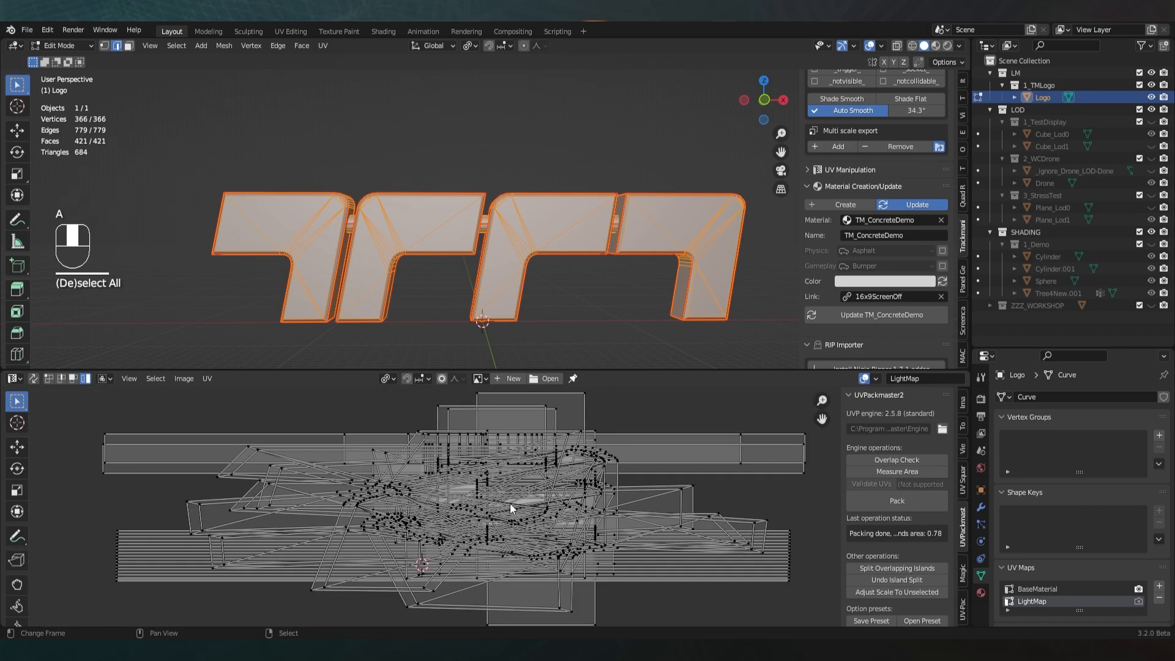
{"action": "scroll", "coordinate": [511, 505], "scroll_direction": "up", "scroll_amount": 1}
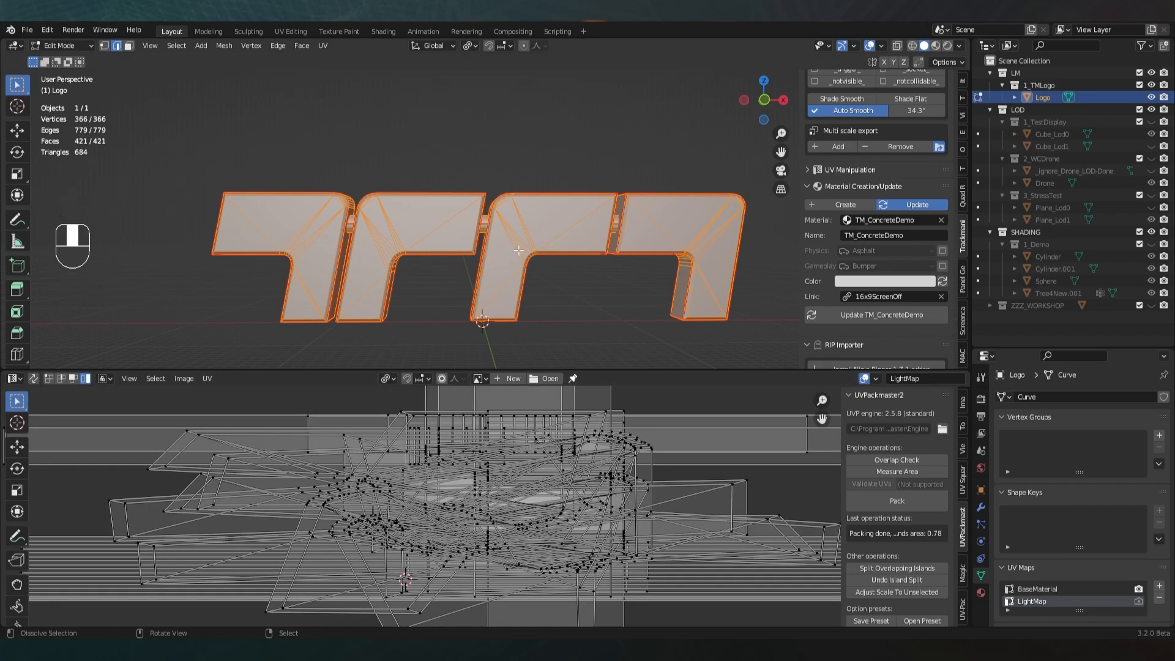
Leave Edit Mode, save the file, and export and convert the selected logo collection for Trackmania2020
{"action": "key", "text": "Tab"}
{"action": "key", "text": "ctrl+s"}
{"action": "left_click", "coordinate": [886, 235]}
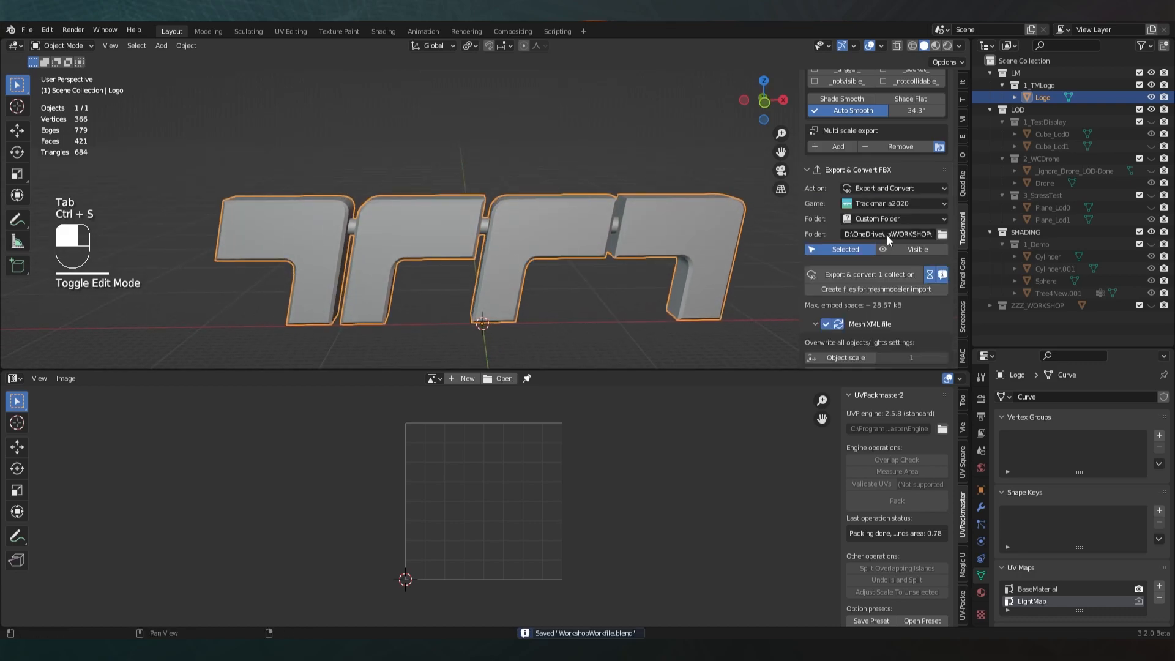
{"action": "left_click", "coordinate": [878, 271]}
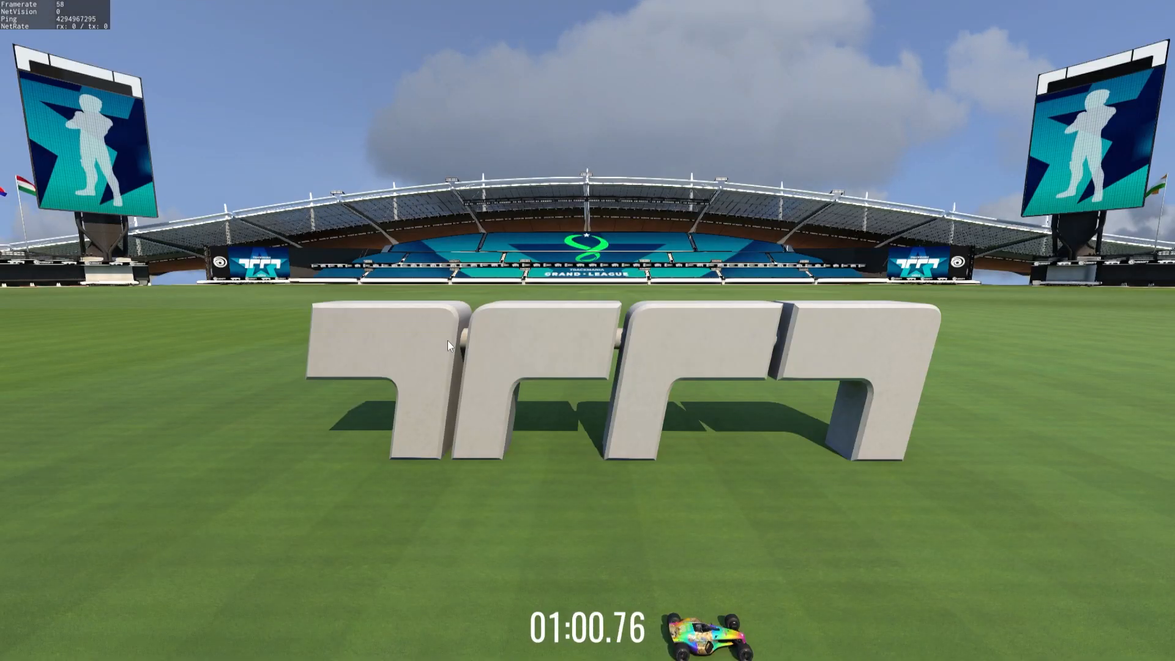
Switch to Trackmania, leave the test drive, and refresh the placed 1_TMLogo by opening and closing it in the item editor
{"action": "key", "text": "Escape"}
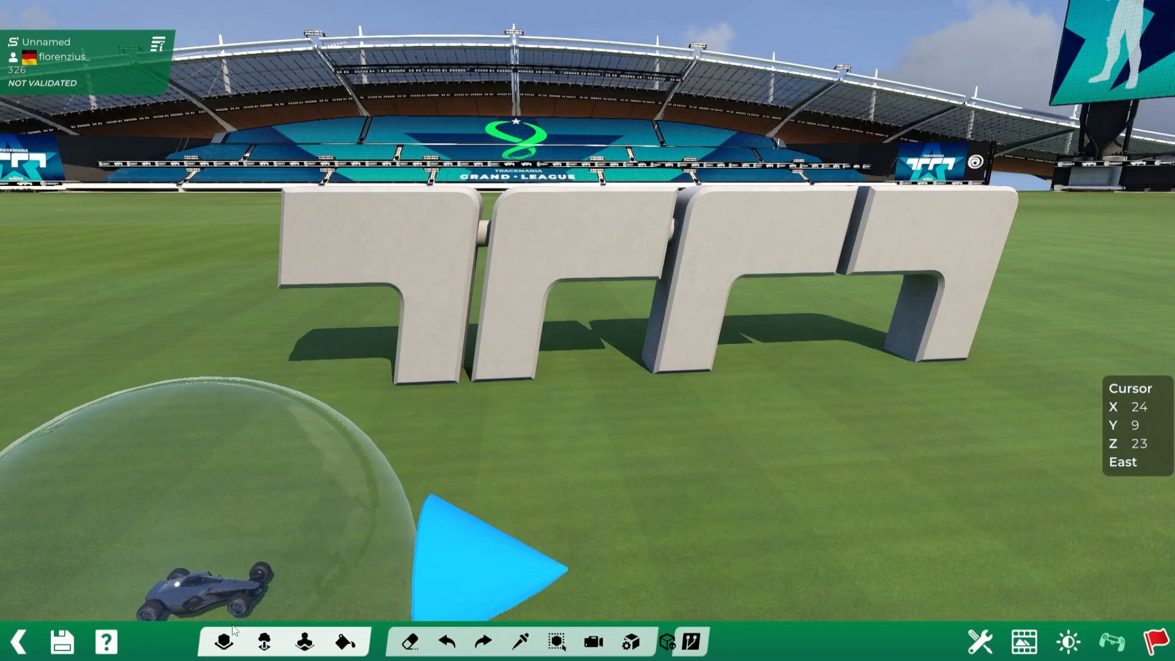
{"action": "left_click", "coordinate": [264, 641]}
{"action": "left_click", "coordinate": [44, 581]}
{"action": "left_click", "coordinate": [458, 289]}
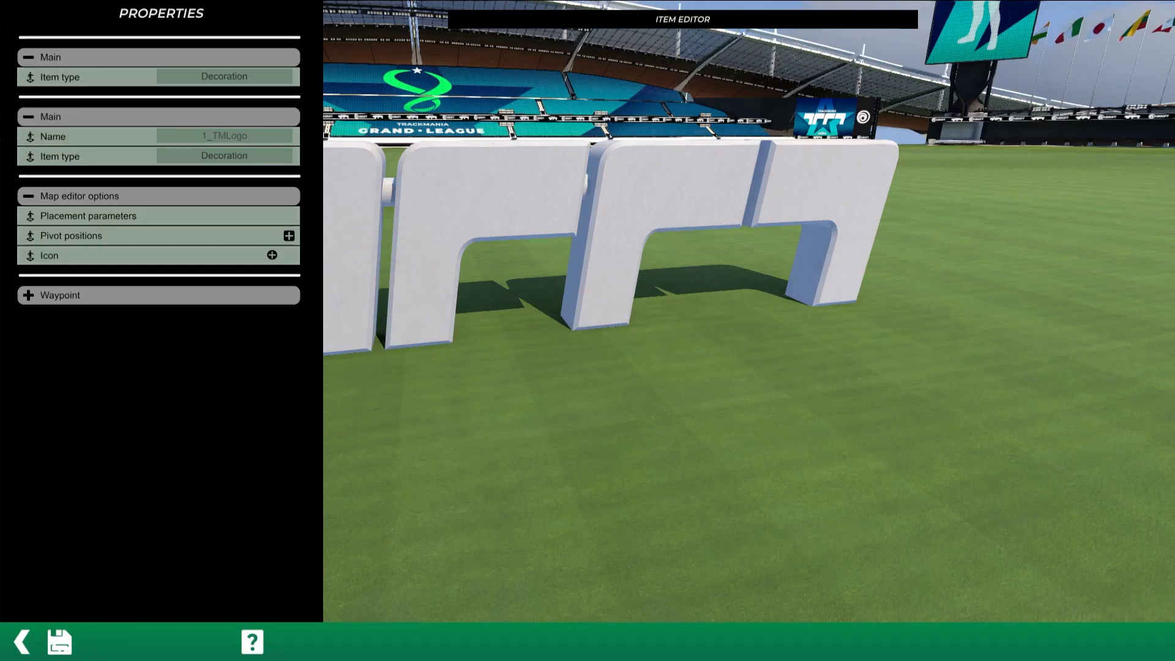
{"action": "left_click", "coordinate": [21, 641]}
{"action": "scroll", "coordinate": [289, 212], "scroll_direction": "down", "scroll_amount": 3, "text": "alt"}
{"action": "mouse_move", "coordinate": [288, 211]}
{"action": "right_mouse_down", "text": "alt"}
{"action": "mouse_move", "coordinate": [700, 226]}
{"action": "mouse_move", "coordinate": [183, 214]}
{"action": "mouse_move", "coordinate": [894, 235]}
{"action": "mouse_move", "coordinate": [272, 218]}
{"action": "right_mouse_up", "text": "alt"}
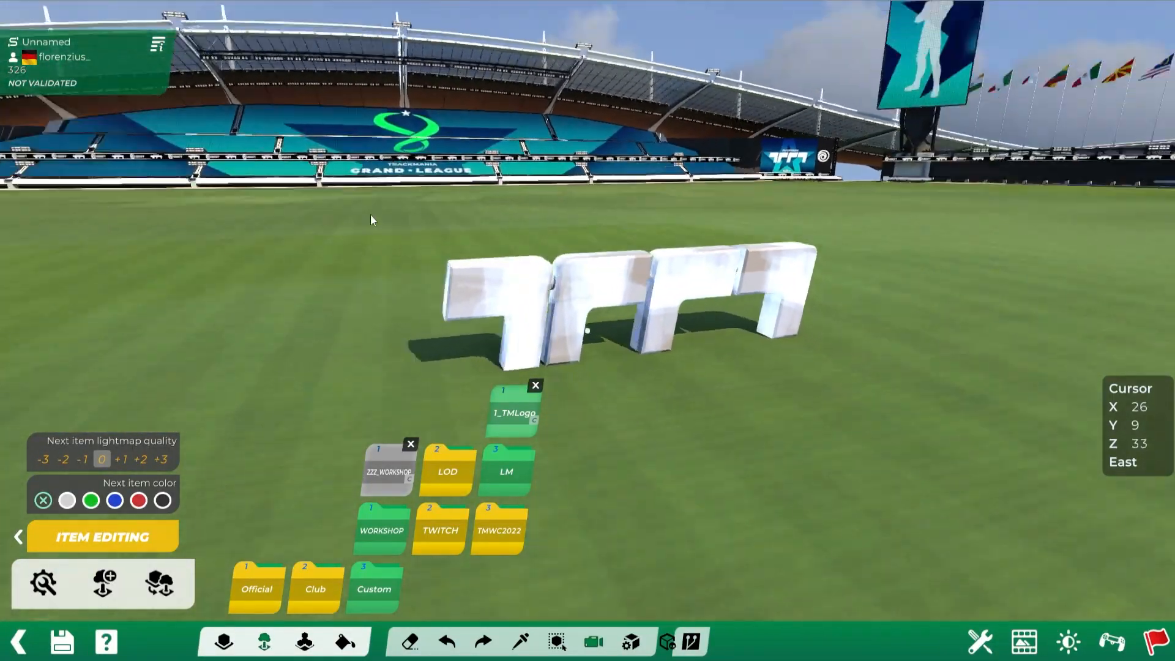
Compute the map's shadows at Default quality and get ready to place the test car
{"action": "left_click", "coordinate": [1067, 641]}
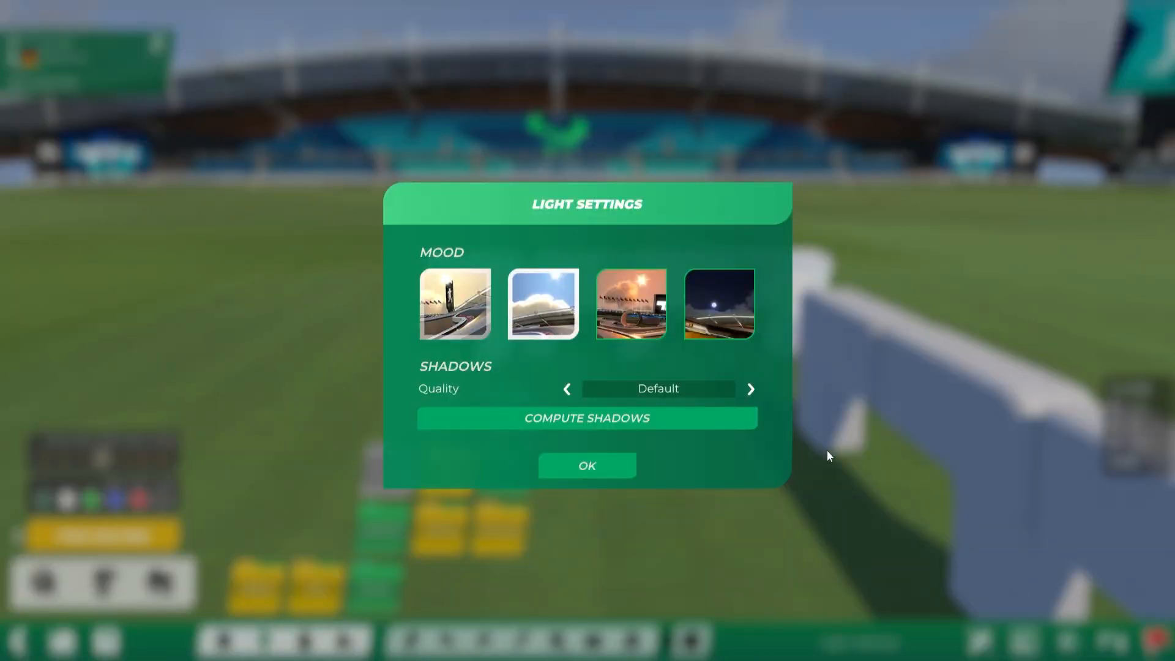
{"action": "left_click", "coordinate": [670, 422]}
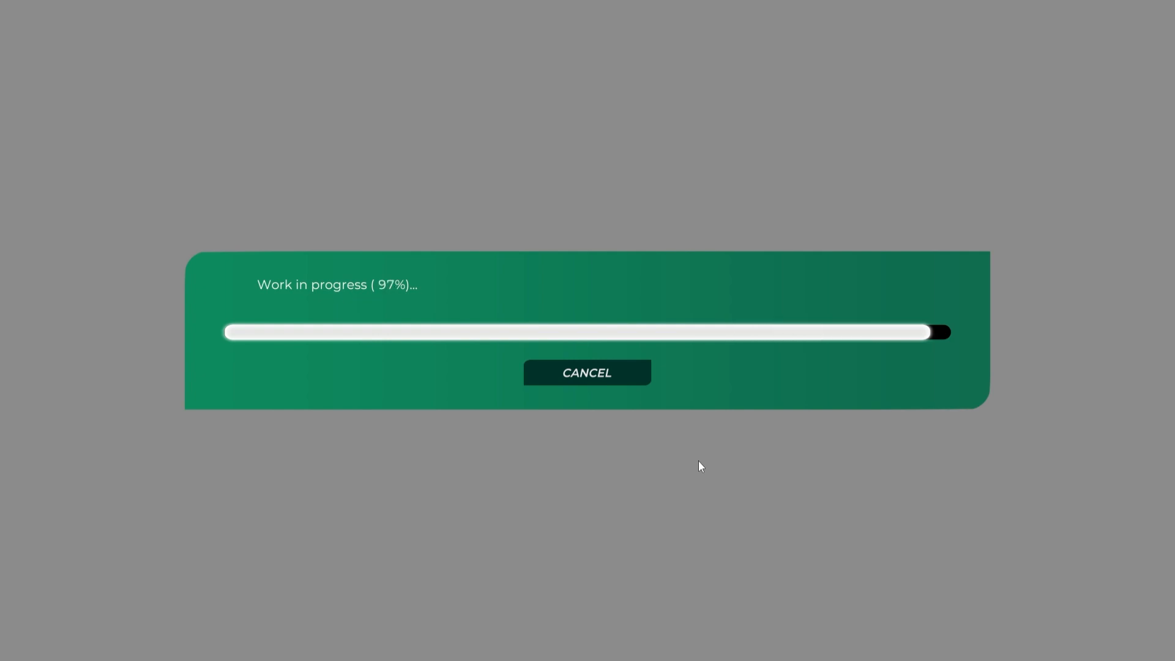
{"action": "key", "text": "Return"}
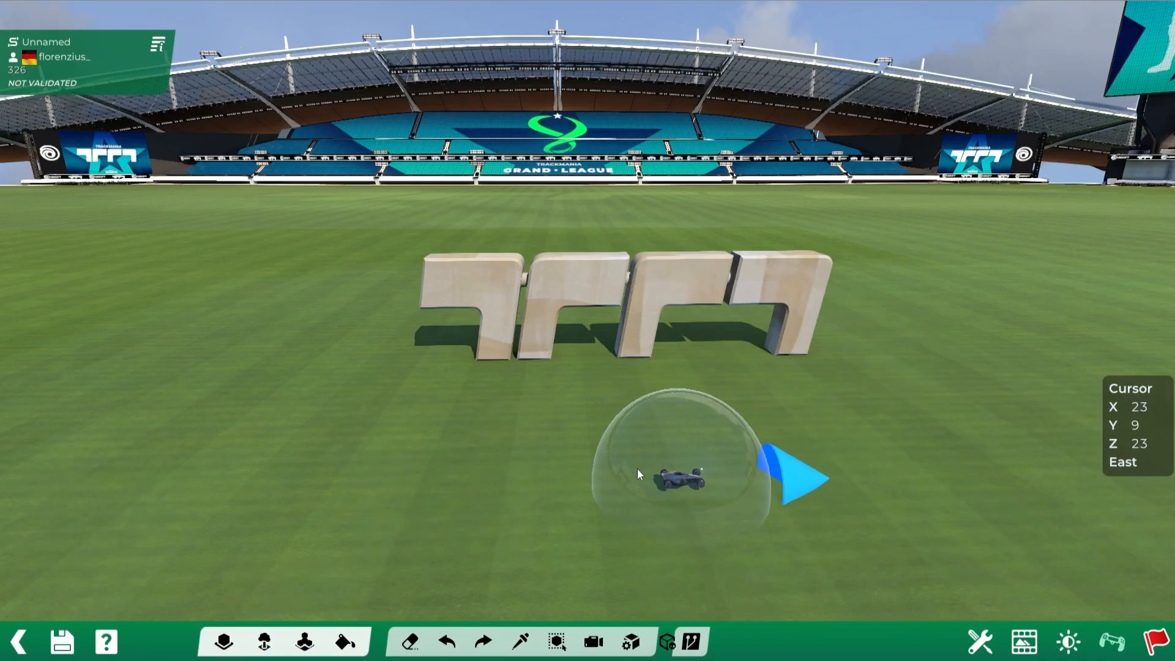
Start a test drive on the grass beside the logo and examine its lightmap shading
{"action": "left_click", "coordinate": [616, 390]}
{"action": "key", "text": "Up"}
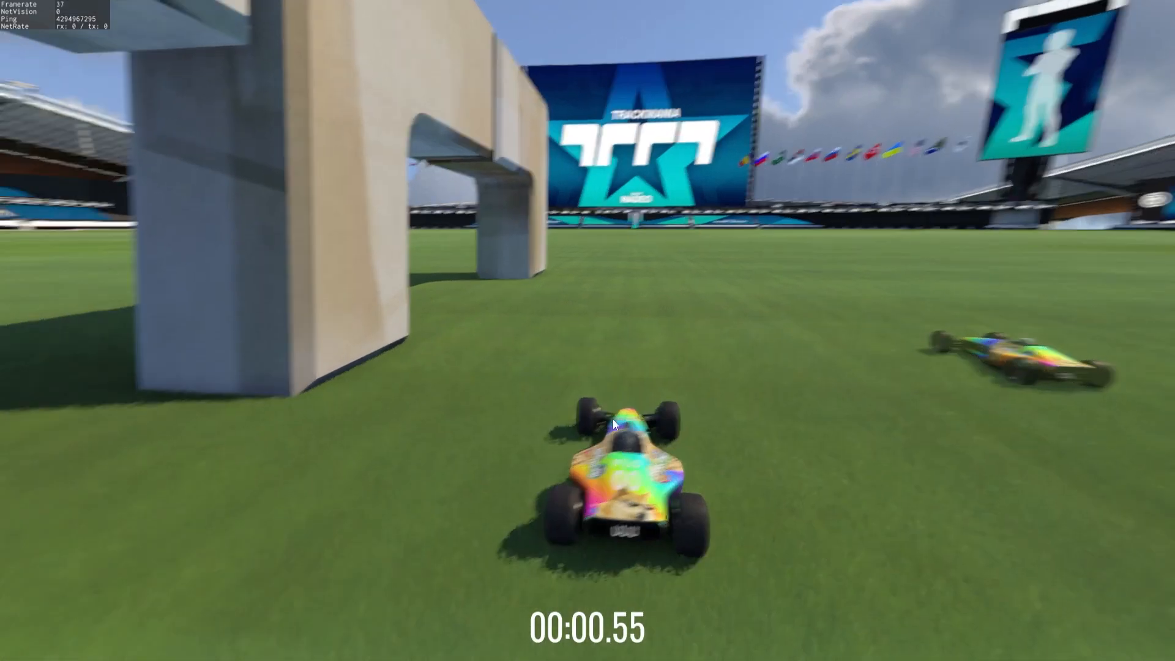
{"action": "mouse_move", "coordinate": [613, 419]}
{"action": "left_mouse_down"}
{"action": "mouse_move", "coordinate": [513, 428]}
{"action": "mouse_move", "coordinate": [446, 402]}
{"action": "mouse_move", "coordinate": [312, 398]}
{"action": "mouse_move", "coordinate": [593, 402]}
{"action": "mouse_move", "coordinate": [304, 387]}
{"action": "mouse_move", "coordinate": [854, 391]}
{"action": "mouse_move", "coordinate": [831, 388]}
{"action": "left_mouse_up"}
{"action": "scroll", "coordinate": [304, 388], "scroll_direction": "down", "scroll_amount": 3}
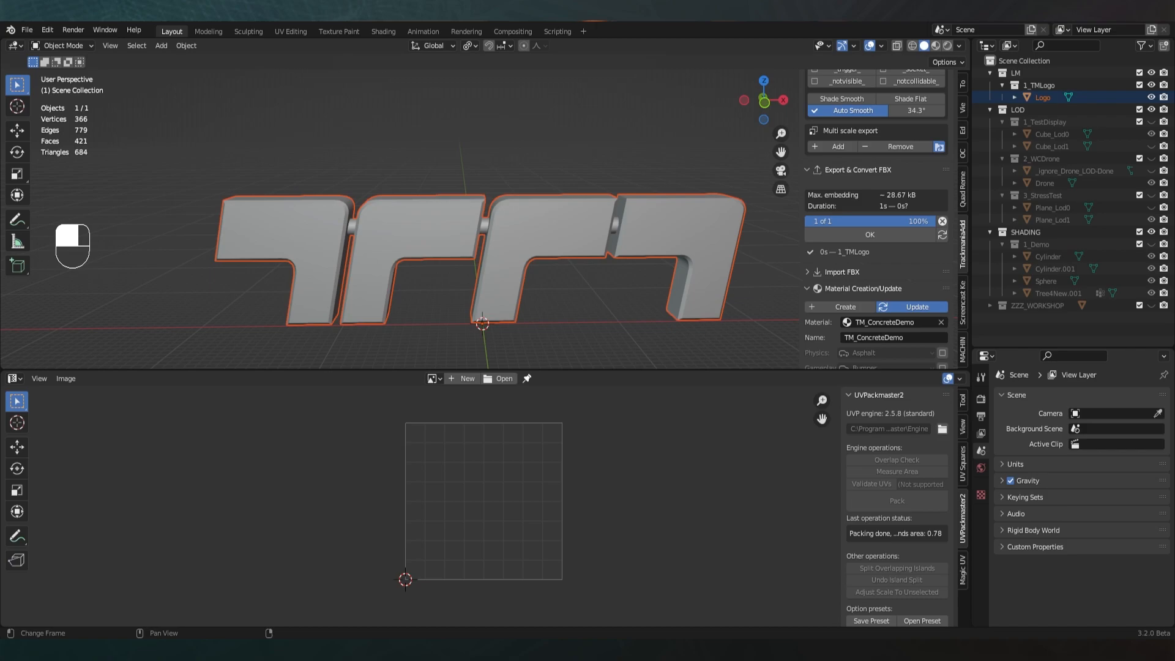
Switch back to Blender, dismiss the finished export report and look over the export settings
{"action": "left_click", "coordinate": [877, 237]}
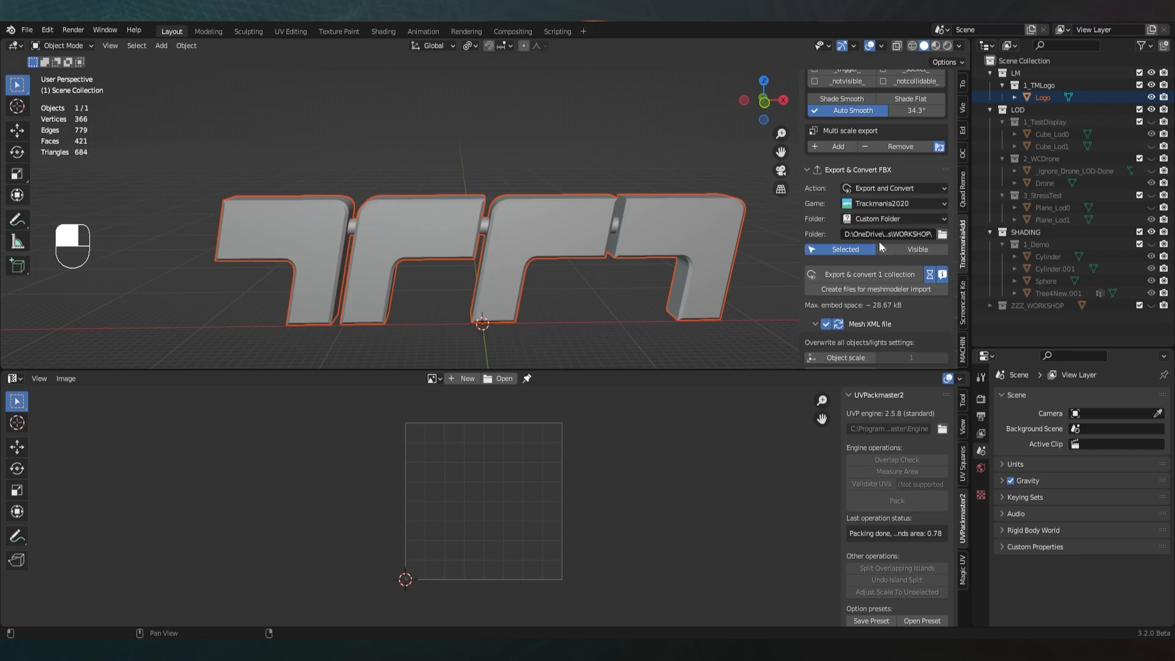
{"action": "scroll", "coordinate": [901, 292], "scroll_direction": "down", "scroll_amount": 2}
{"action": "scroll", "coordinate": [909, 278], "scroll_direction": "down", "scroll_amount": 2}
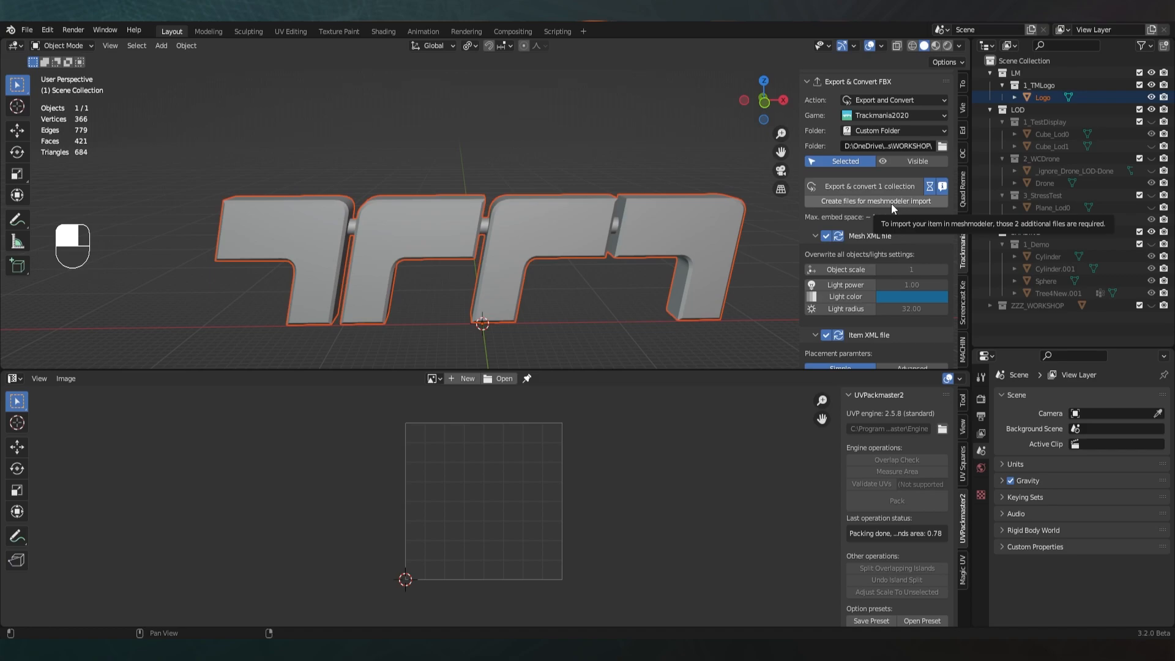
{"action": "middle_click_drag", "start_coordinate": [640, 211], "coordinate": [620, 216]}
{"action": "left_click", "coordinate": [624, 221]}
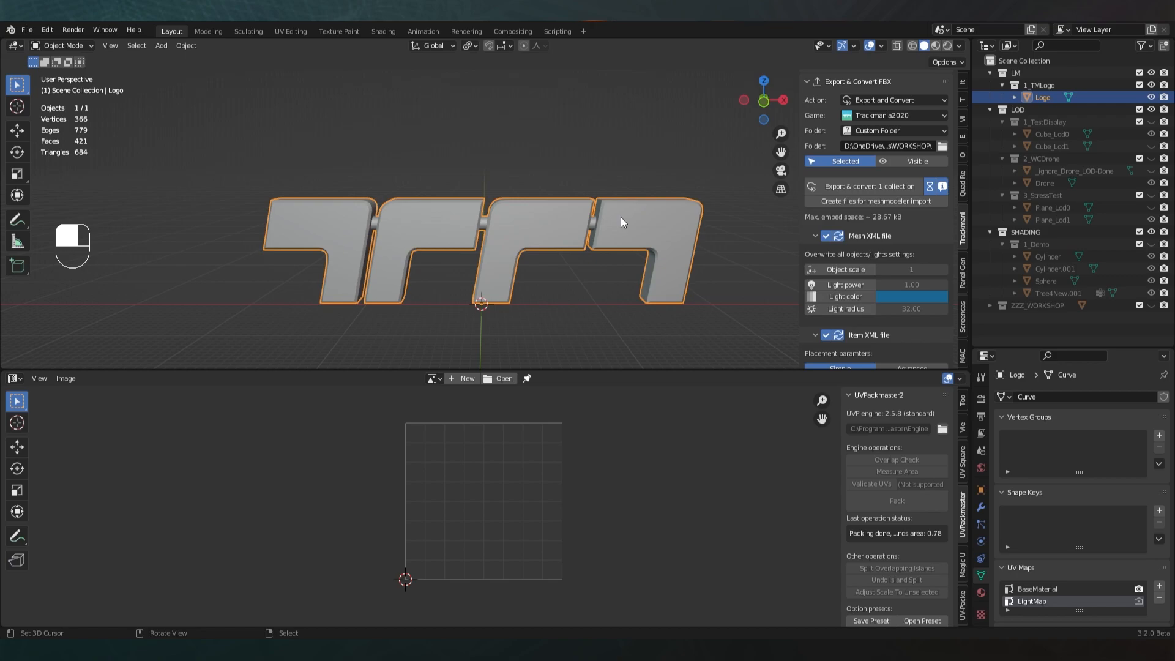
{"action": "key", "text": "Tab"}
{"action": "key", "text": "u"}
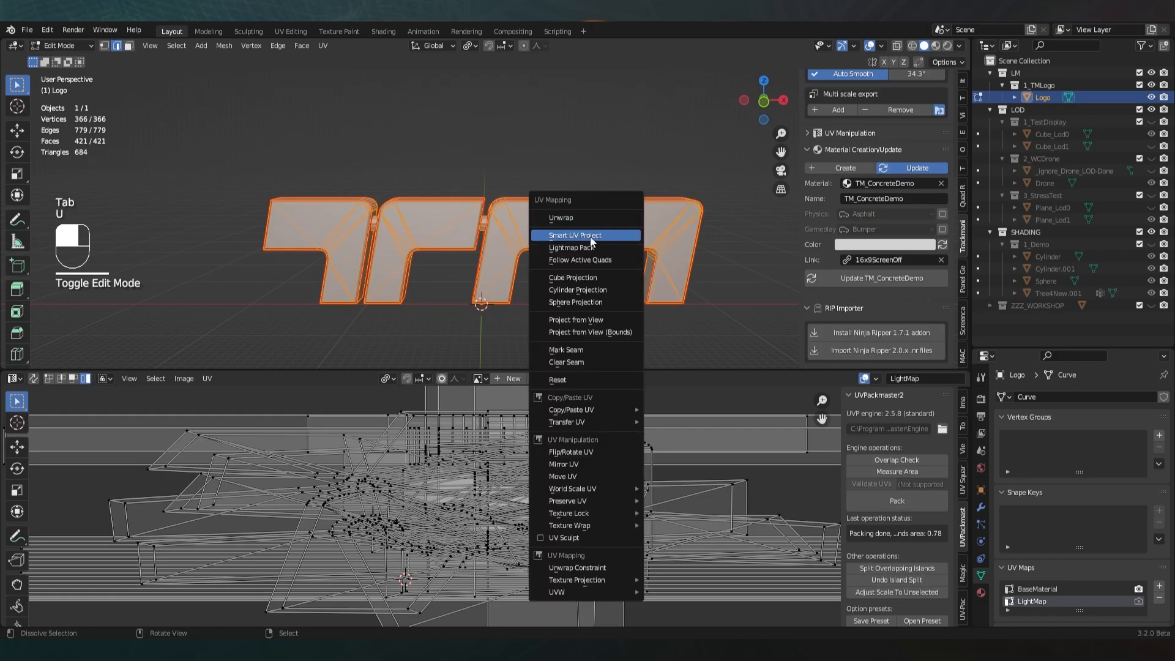
{"action": "left_click", "coordinate": [592, 242]}
{"action": "left_click_drag", "start_coordinate": [592, 243], "coordinate": [503, 243]}
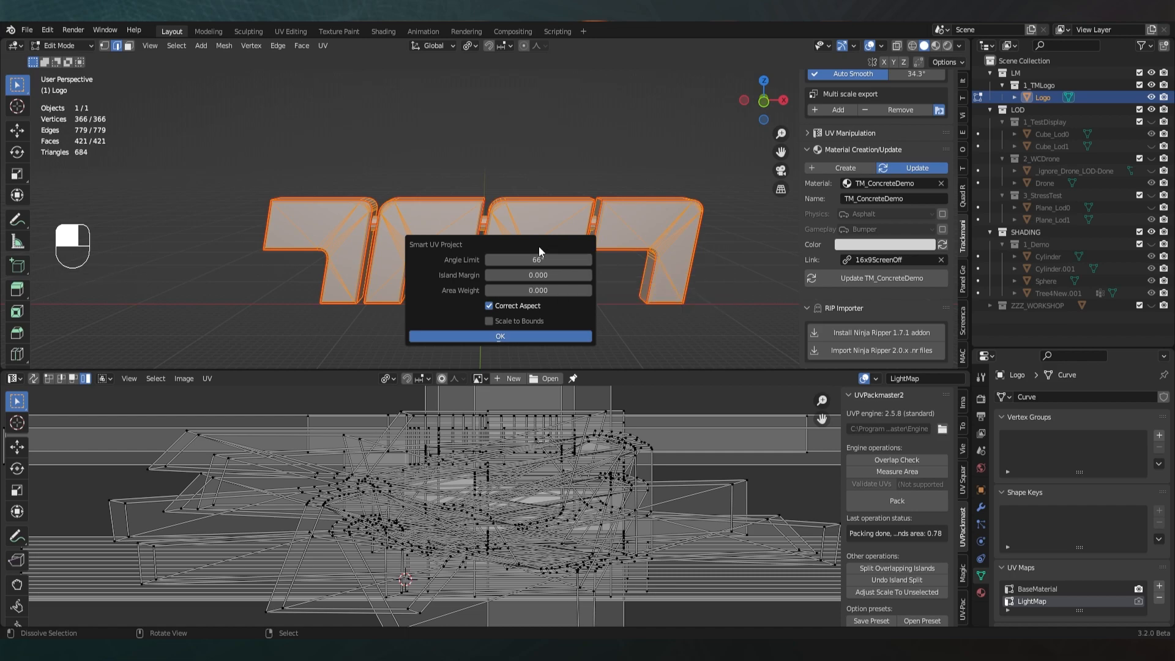
{"action": "left_click_drag", "start_coordinate": [539, 246], "coordinate": [546, 248]}
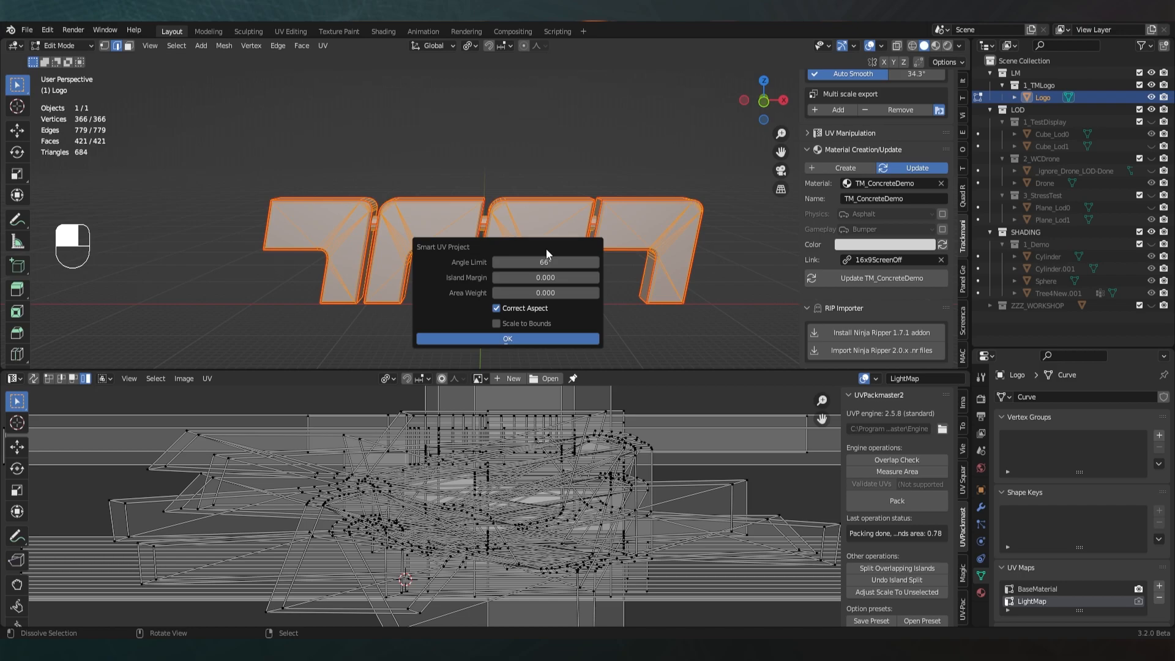
{"action": "key", "text": "Escape"}
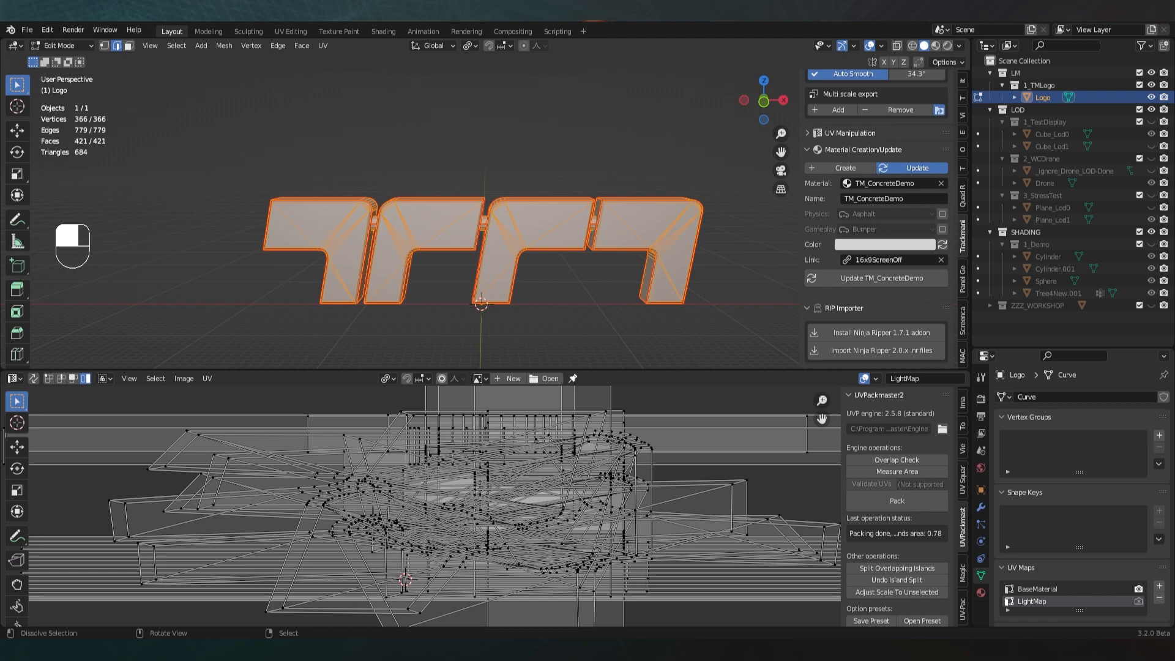
Hide the 1_TMLogo collection, show the 1_TestDisplay collection, and select and frame Cube_Lod0 in Object Mode
{"action": "left_click", "coordinate": [1151, 85]}
{"action": "left_click", "coordinate": [1151, 122]}
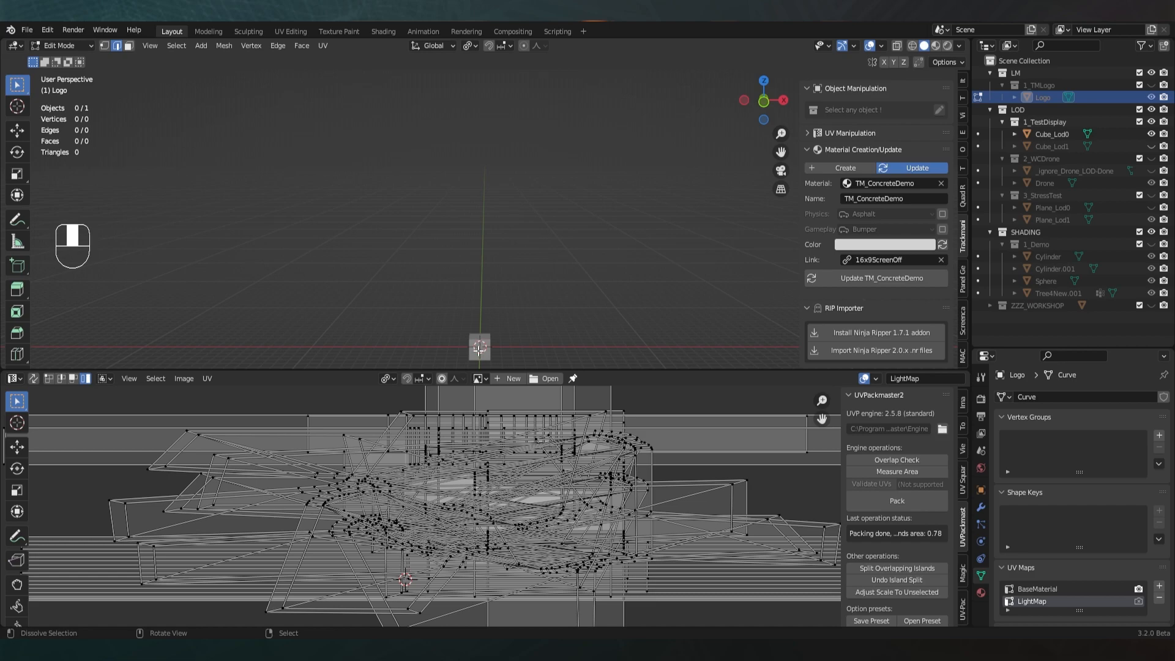
{"action": "key", "text": "Tab"}
{"action": "left_click", "coordinate": [479, 349]}
{"action": "key", "text": "KP_Decimal"}
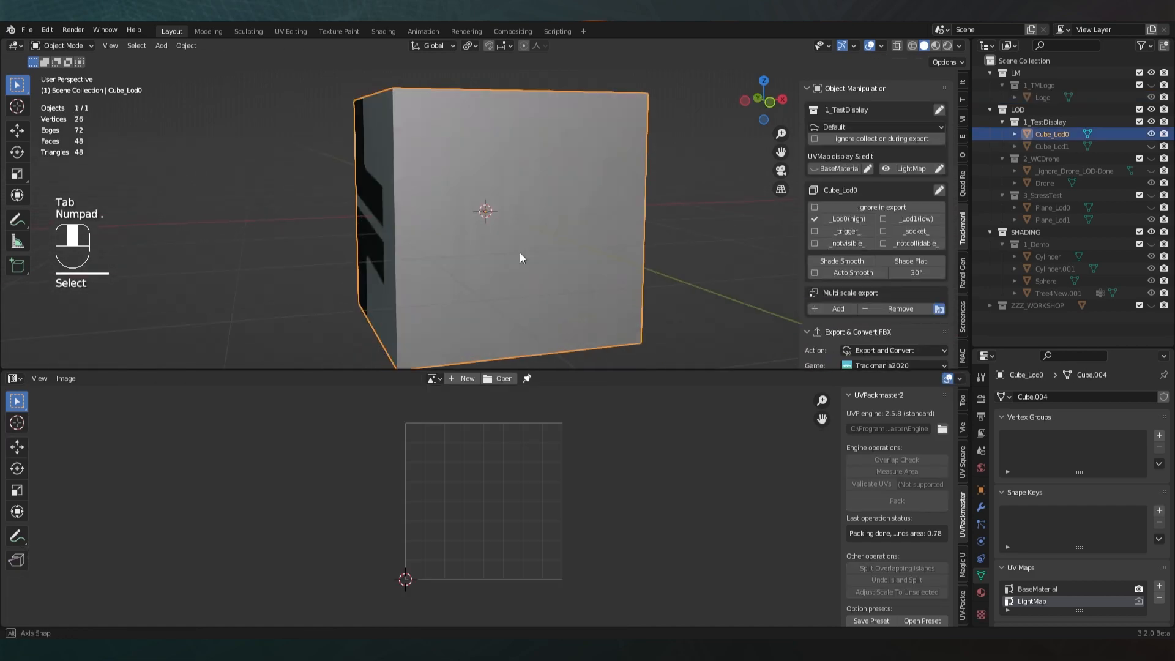
{"action": "middle_click_drag", "start_coordinate": [558, 256], "coordinate": [568, 255]}
Open Cube_Lod0 in Edit Mode with vertex selection and select the whole mesh to display its LightMap UVs
{"action": "key", "text": "Tab"}
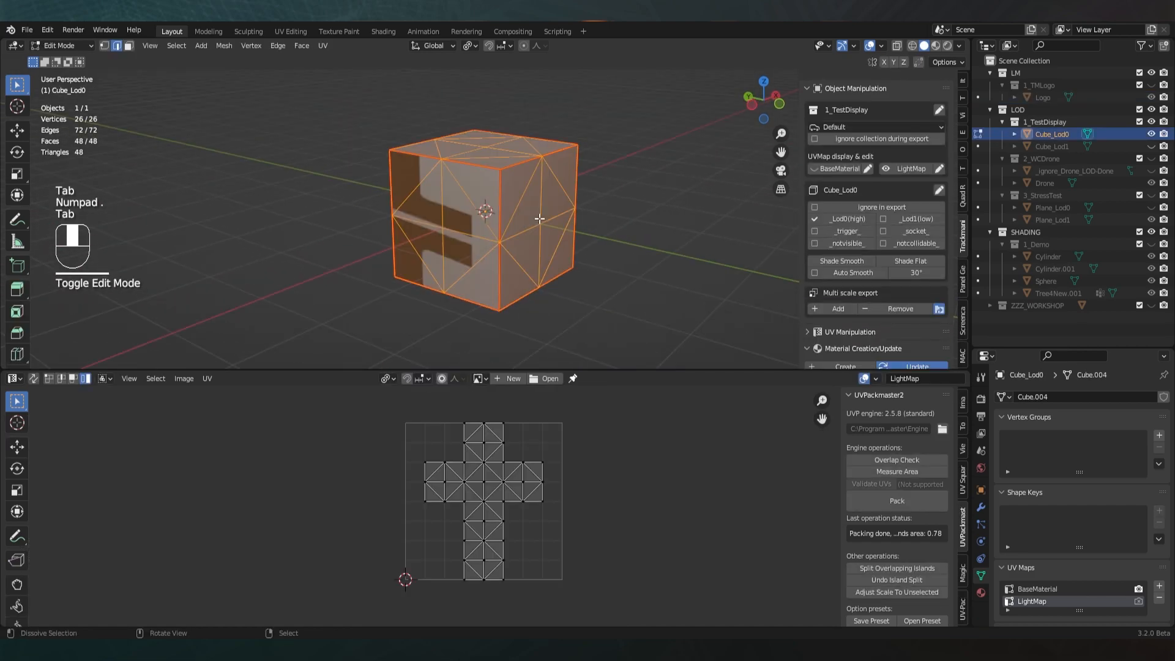
{"action": "key", "text": "a"}
{"action": "left_click", "coordinate": [104, 45]}
{"action": "middle_click_drag", "start_coordinate": [505, 238], "coordinate": [493, 243]}
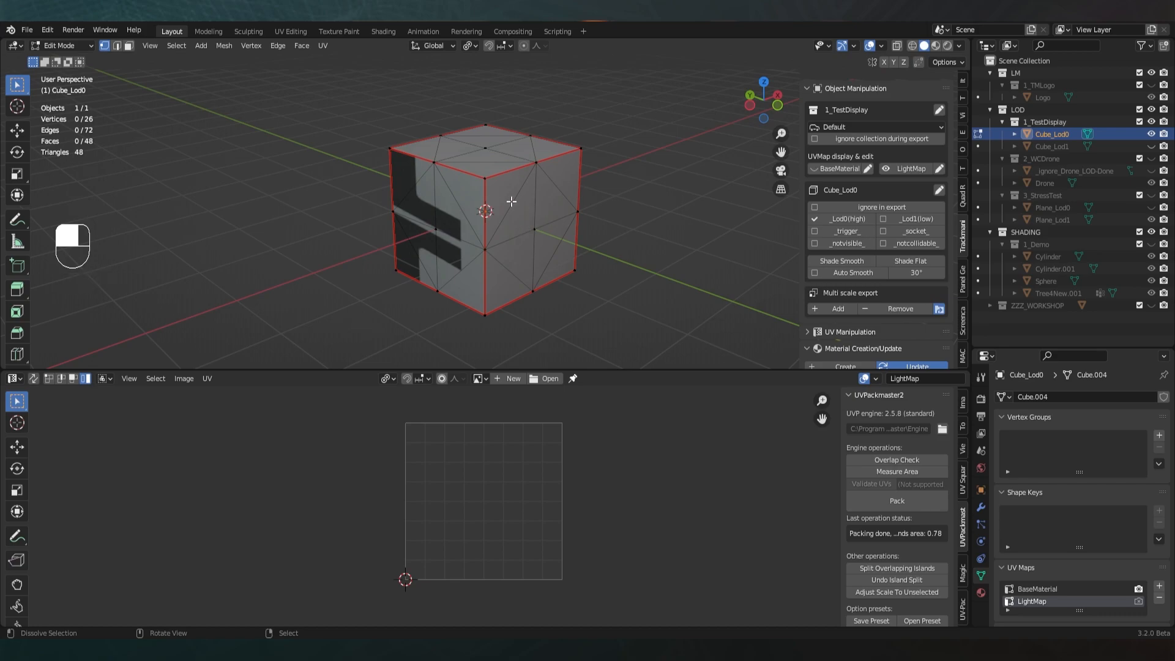
{"action": "key", "text": "a"}
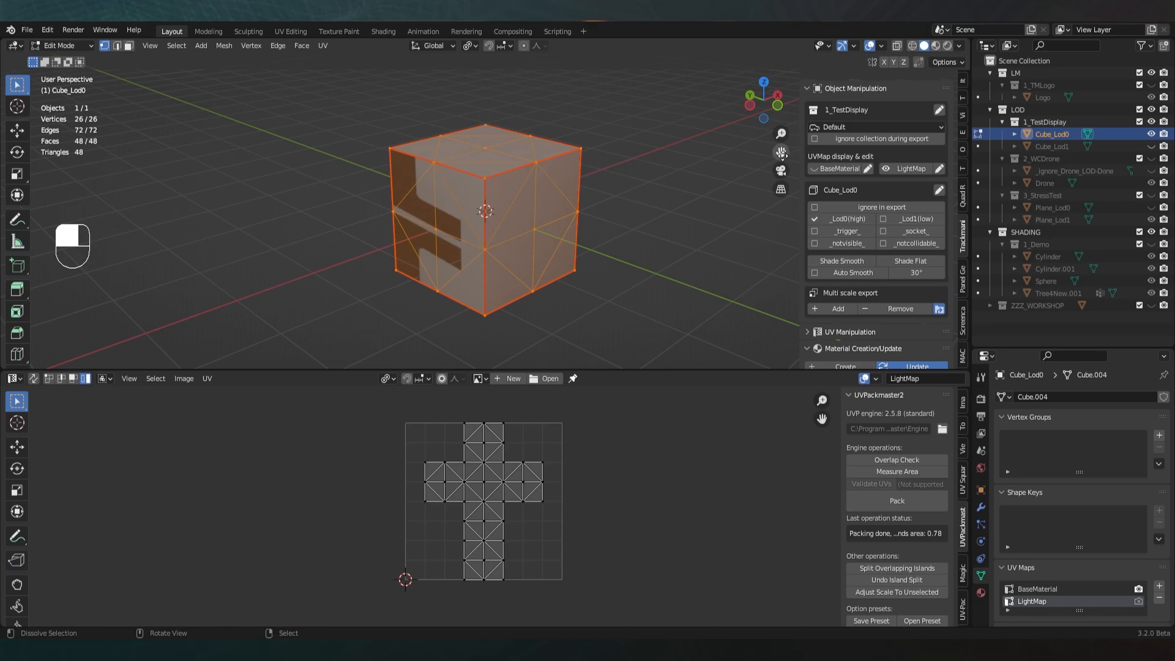
Open the 3D viewport's overlay settings
{"action": "left_click", "coordinate": [855, 46]}
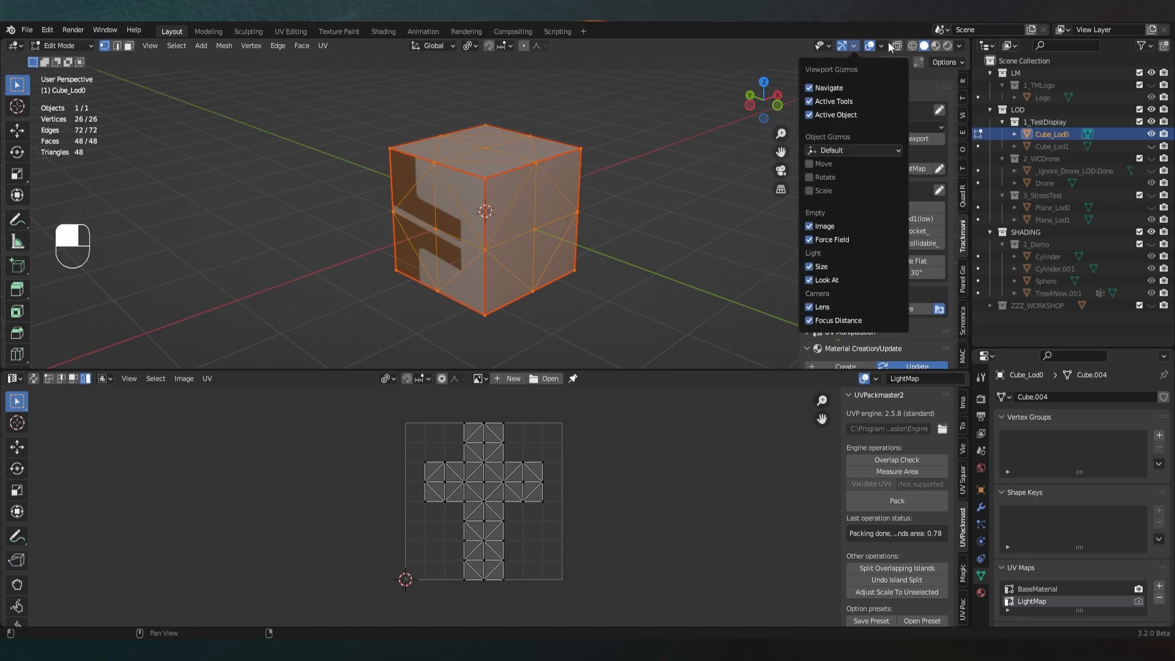
{"action": "left_click", "coordinate": [884, 46]}
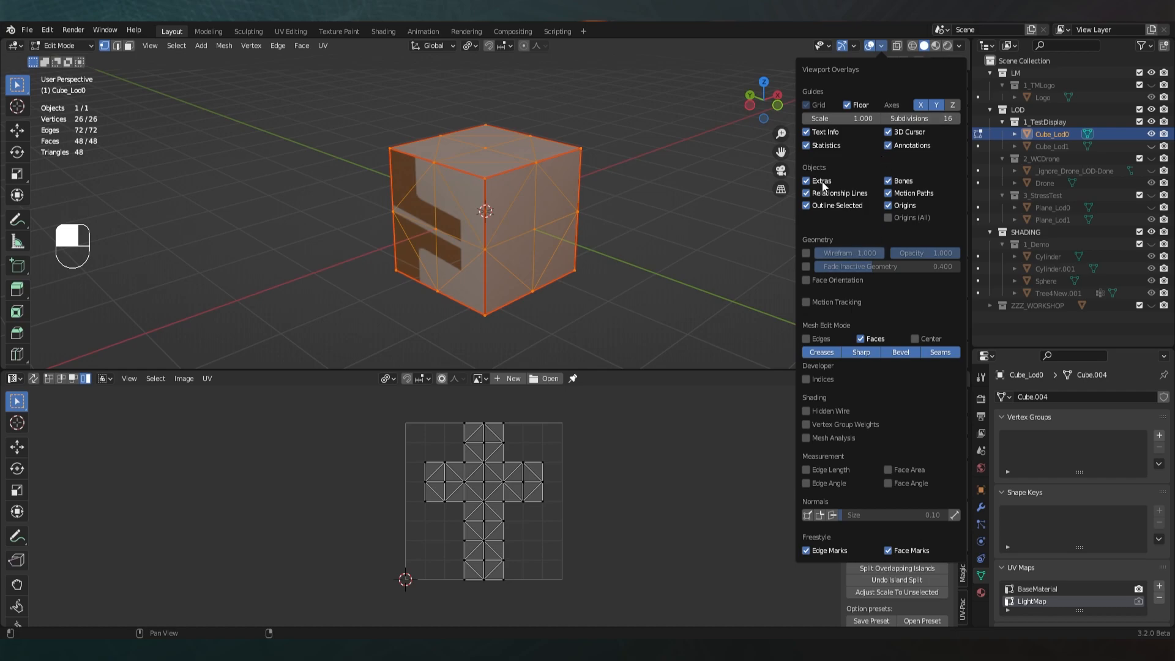
Toggle the Statistics overlay off and back on, and examine the Cube_Lod0 mesh
{"action": "left_click", "coordinate": [807, 146]}
{"action": "left_click", "coordinate": [807, 146]}
{"action": "middle_click_drag", "start_coordinate": [540, 219], "coordinate": [530, 216]}
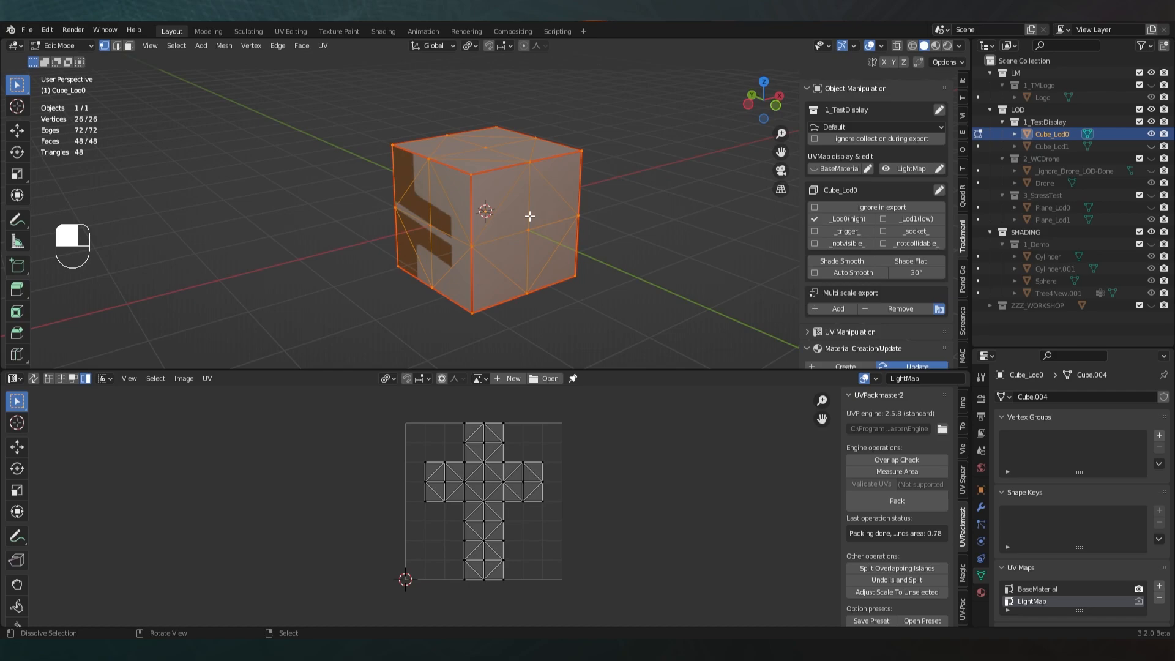
{"action": "scroll", "coordinate": [494, 198], "scroll_direction": "down", "scroll_amount": 1}
{"action": "middle_click_drag", "start_coordinate": [479, 192], "coordinate": [497, 224]}
{"action": "scroll", "coordinate": [497, 225], "scroll_direction": "down", "scroll_amount": 1}
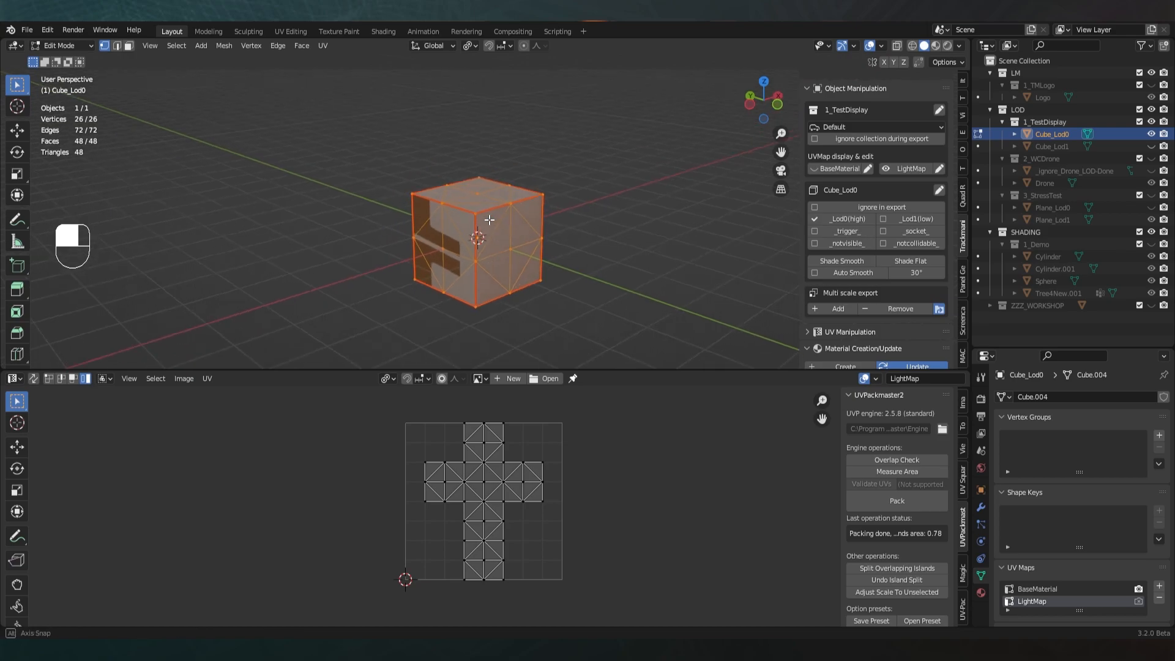
Leave Edit Mode, unhide Cube_Lod1, hide Cube_Lod0 and select Cube_Lod1
{"action": "key", "text": "Tab"}
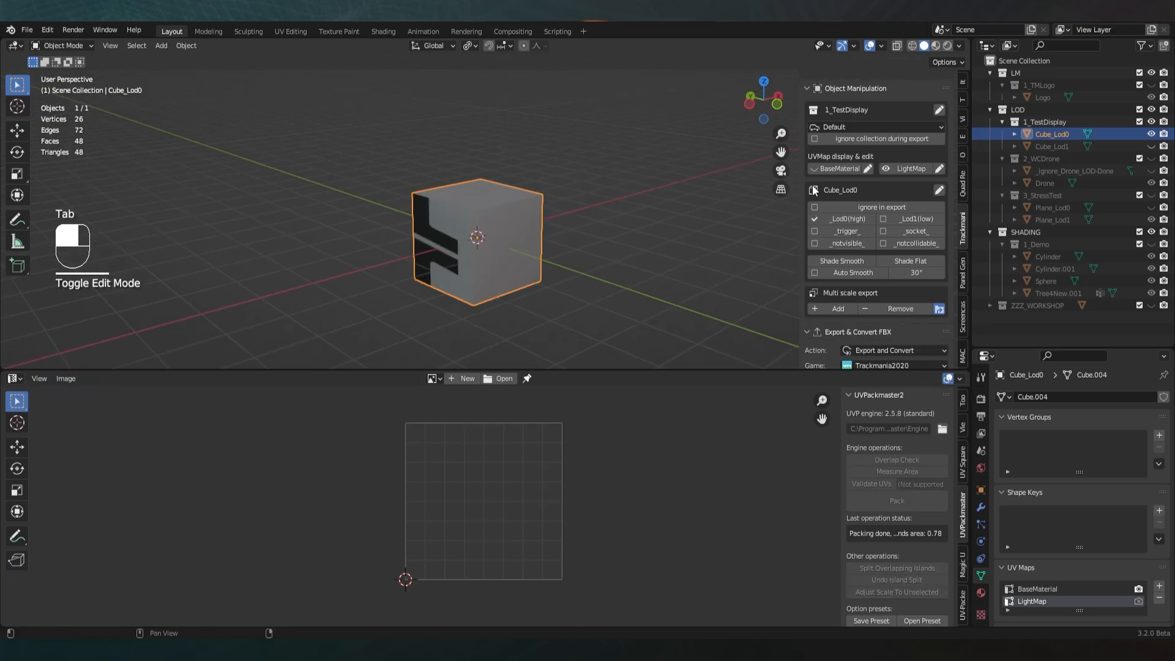
{"action": "left_click", "coordinate": [1151, 146]}
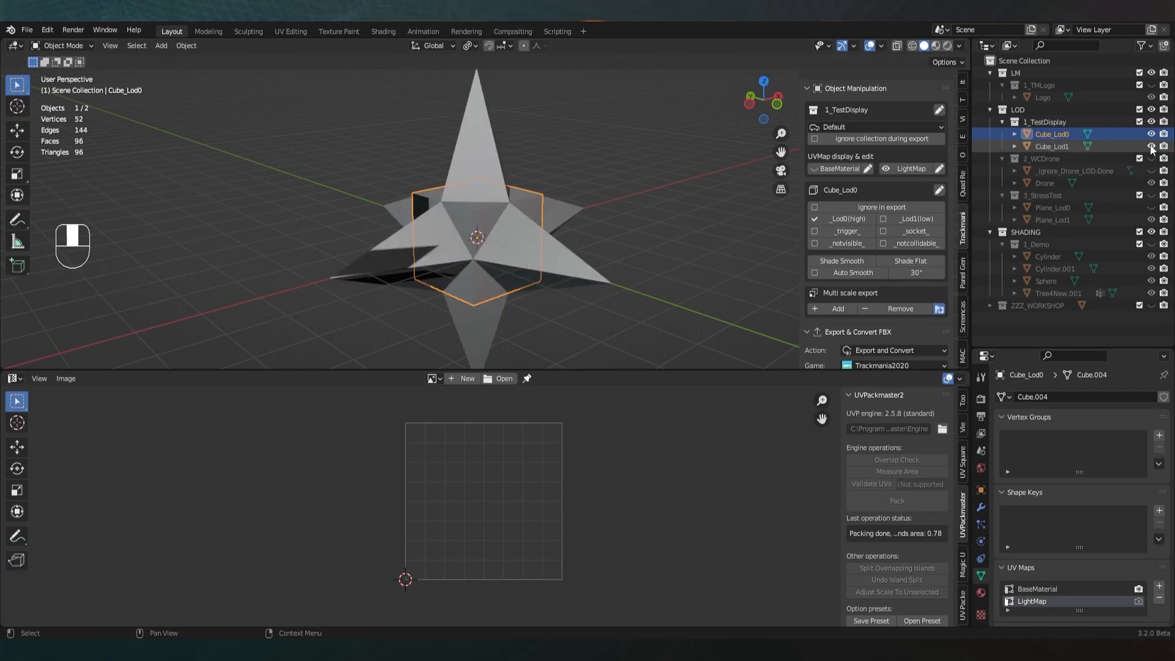
{"action": "left_click", "coordinate": [1151, 134]}
{"action": "left_click", "coordinate": [450, 247]}
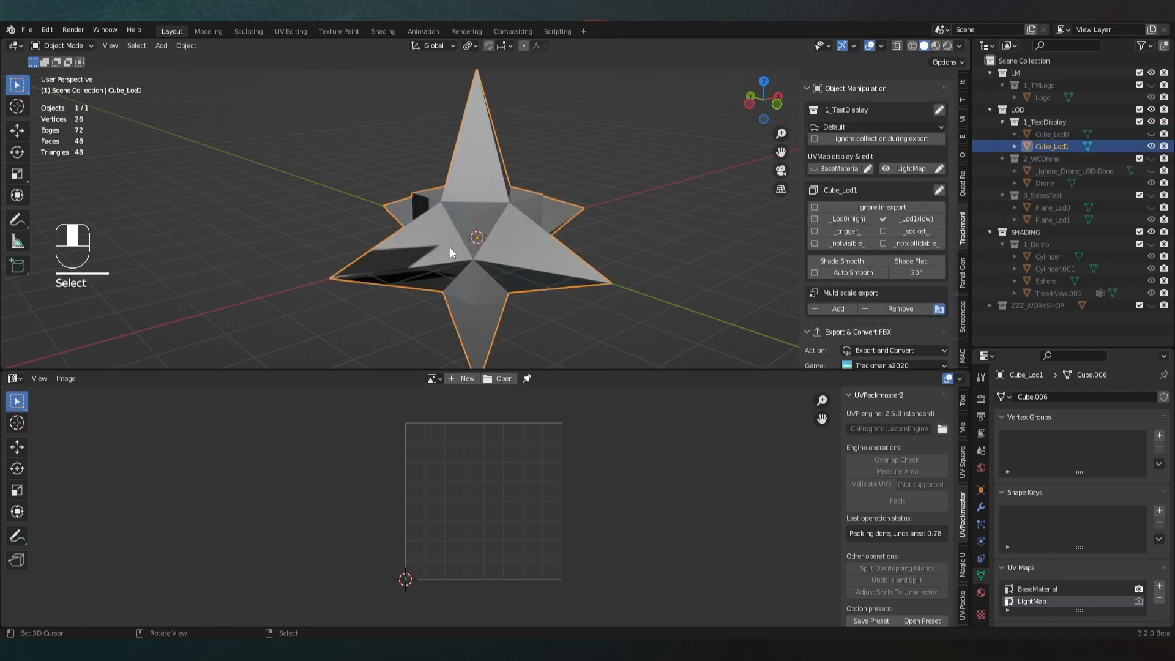
Select all of Cube_Lod1's geometry in Edit Mode and inspect its mesh and LightMap UV layout
{"action": "key", "text": "Tab"}
{"action": "key", "text": "a"}
{"action": "key", "text": "a"}
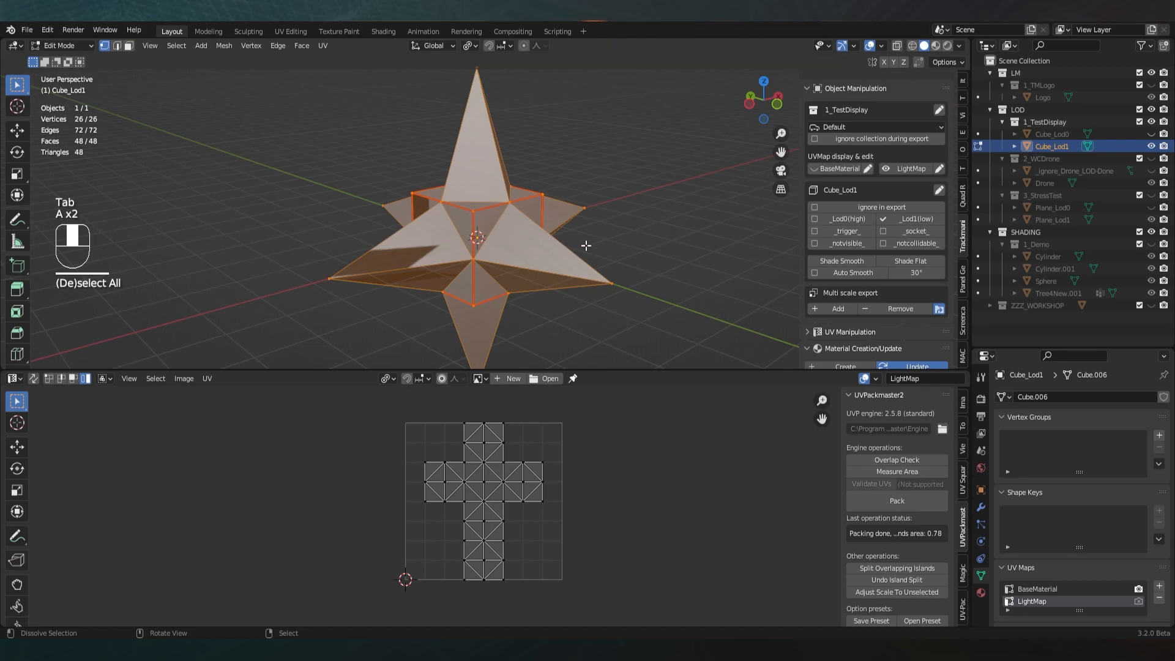
{"action": "middle_click_drag", "start_coordinate": [584, 244], "coordinate": [579, 246]}
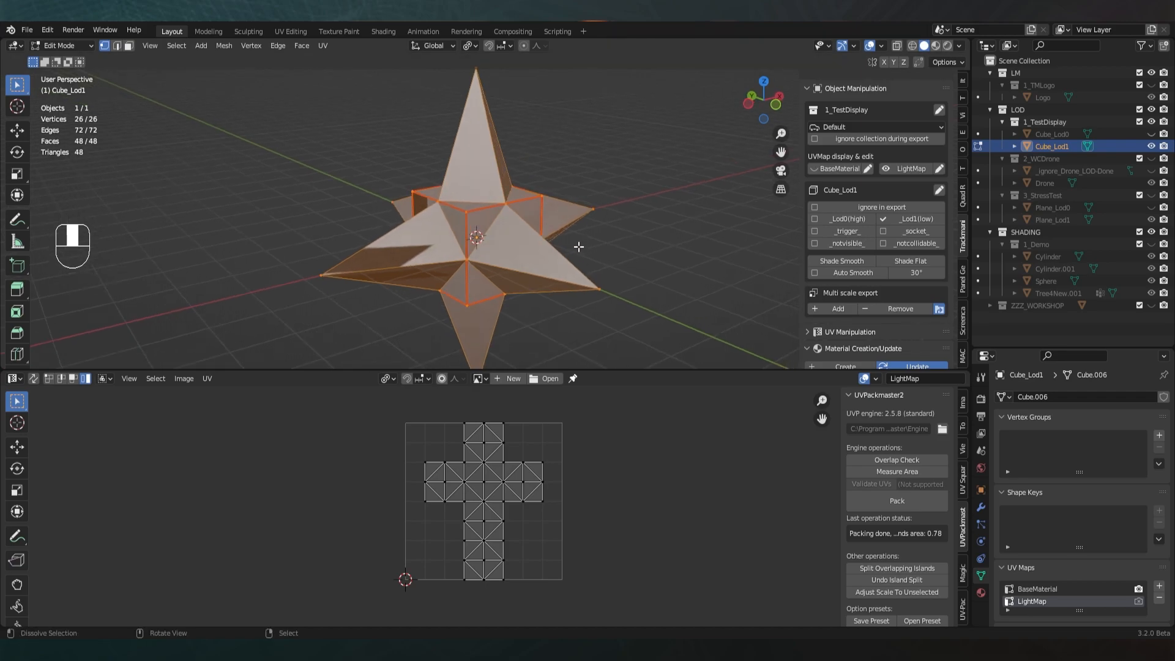
{"action": "middle_click_drag", "start_coordinate": [579, 247], "coordinate": [566, 251]}
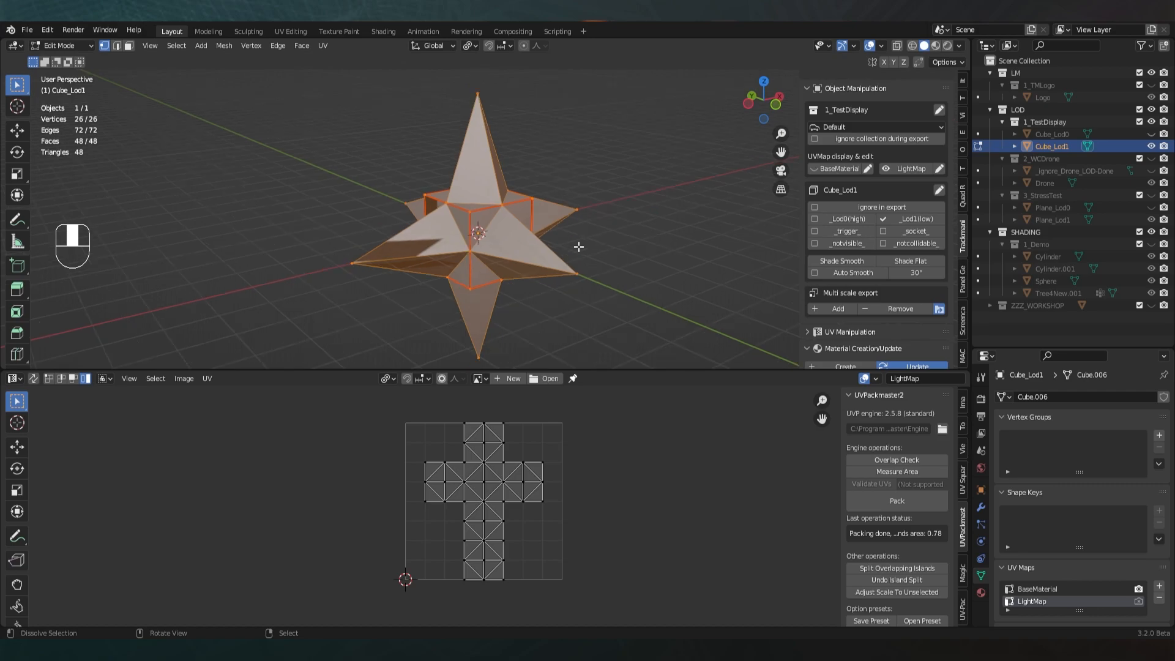
Select five spike tips of the star mesh to inspect them, clear the selection and return to Object Mode
{"action": "key", "text": "a"}
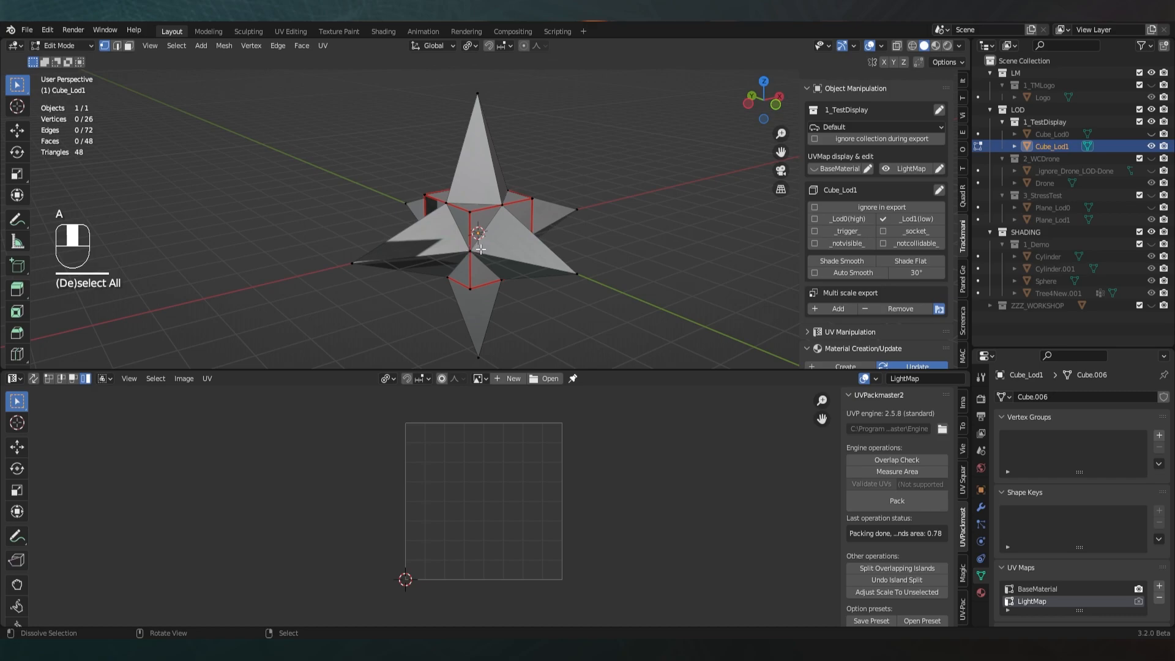
{"action": "left_click", "coordinate": [576, 273]}
{"action": "left_click", "coordinate": [352, 263], "text": "shift"}
{"action": "left_click", "coordinate": [478, 95], "text": "shift"}
{"action": "left_click", "coordinate": [388, 199], "text": "shift"}
{"action": "left_click", "coordinate": [477, 356], "text": "shift"}
{"action": "middle_click_drag", "start_coordinate": [468, 352], "coordinate": [465, 255]}
{"action": "key", "text": "alt+a"}
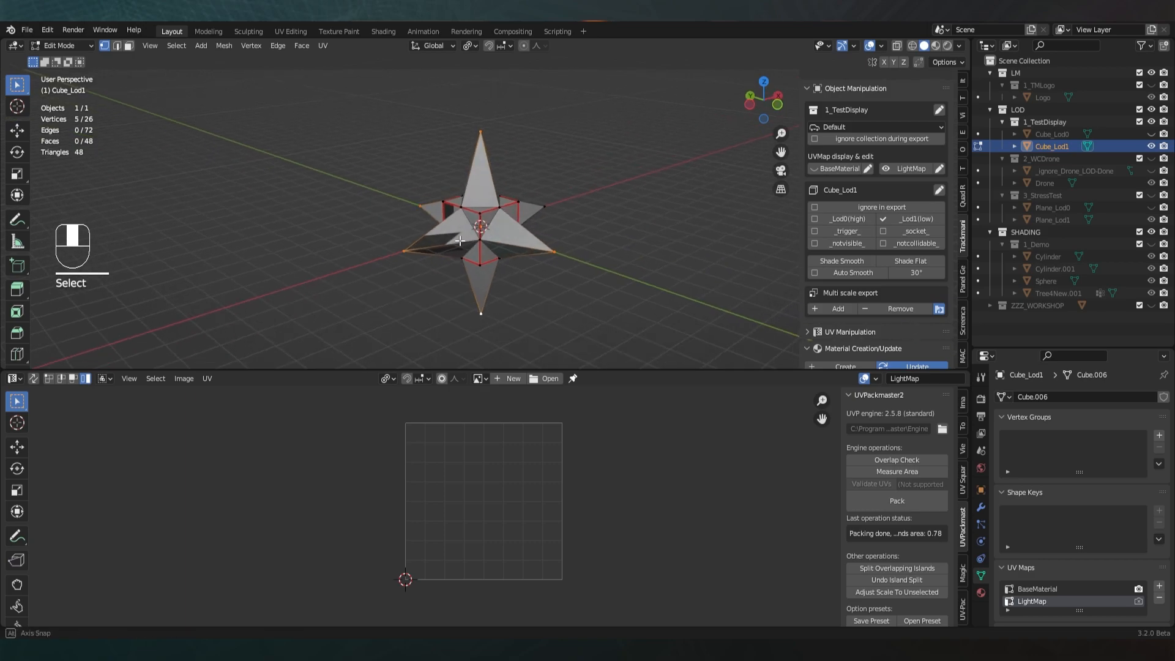
{"action": "key", "text": "Tab"}
{"action": "scroll", "coordinate": [460, 251], "scroll_direction": "up", "scroll_amount": 3}
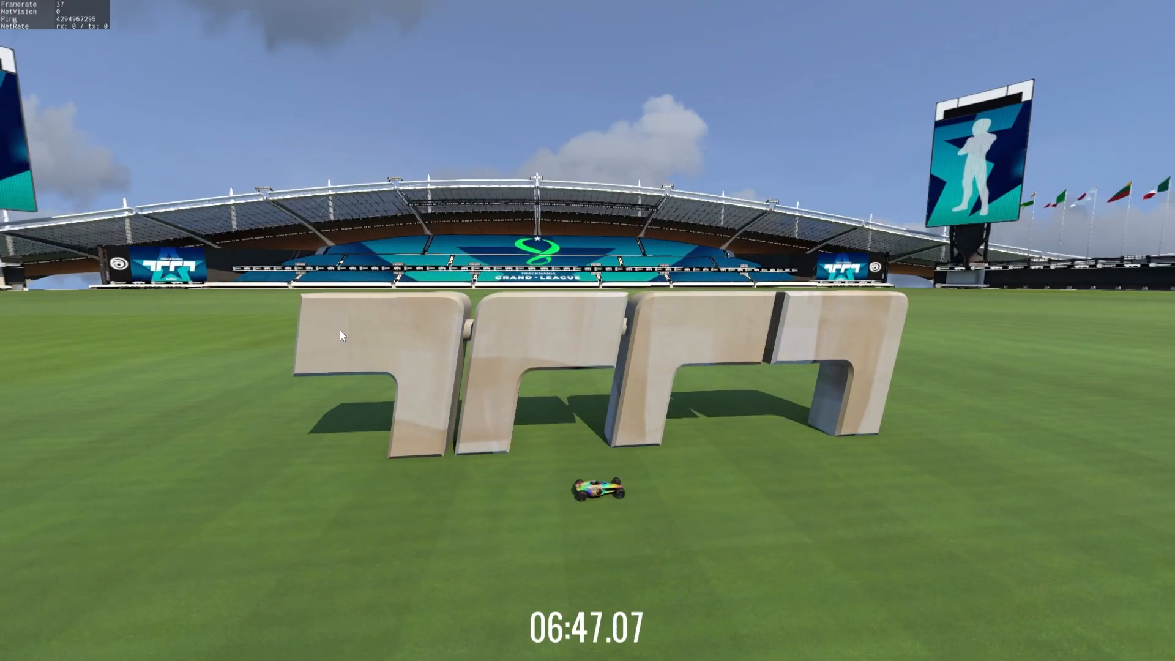
Switch to Trackmania, end the test drive and open the custom item folder WORKSHOP > LOD > 1_TestDisplay
{"action": "key", "text": "Escape"}
{"action": "left_click", "coordinate": [487, 331]}
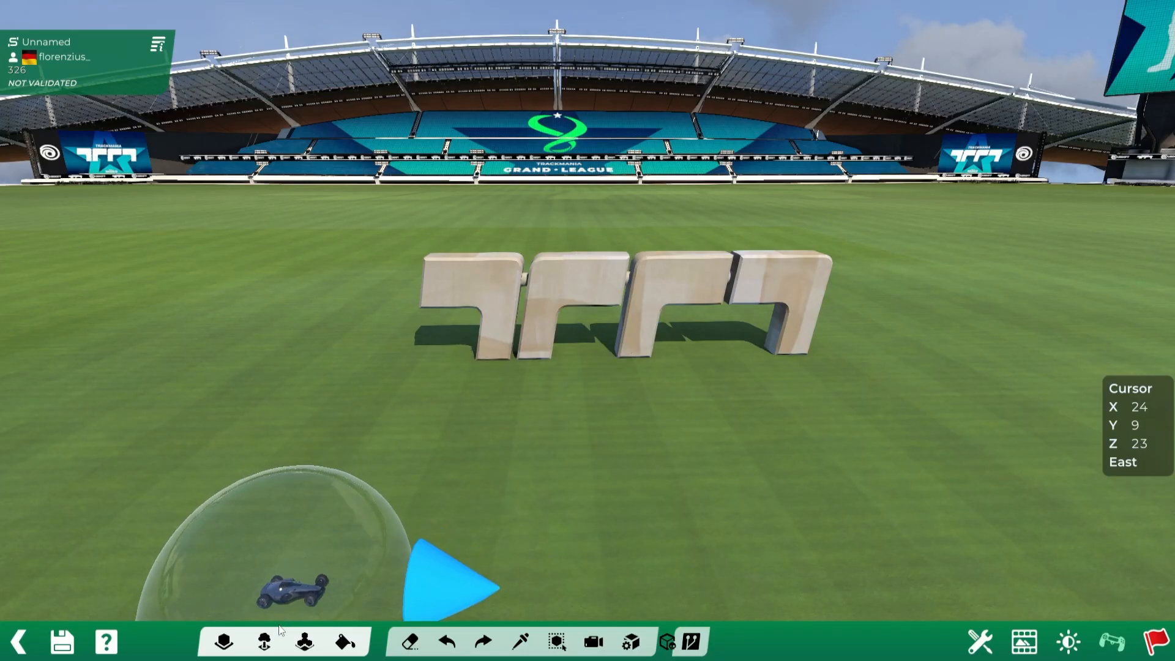
{"action": "left_click", "coordinate": [276, 633]}
{"action": "left_click", "coordinate": [450, 465]}
{"action": "left_click", "coordinate": [554, 416]}
Place the 1_TestDisplay cube item on the grass beside the large stone logo
{"action": "right_click_drag", "start_coordinate": [329, 359], "coordinate": [453, 355], "text": "alt"}
{"action": "scroll", "coordinate": [431, 351], "scroll_direction": "up", "scroll_amount": 3, "text": "alt"}
{"action": "scroll", "coordinate": [436, 361], "scroll_direction": "up", "scroll_amount": 2, "text": "alt"}
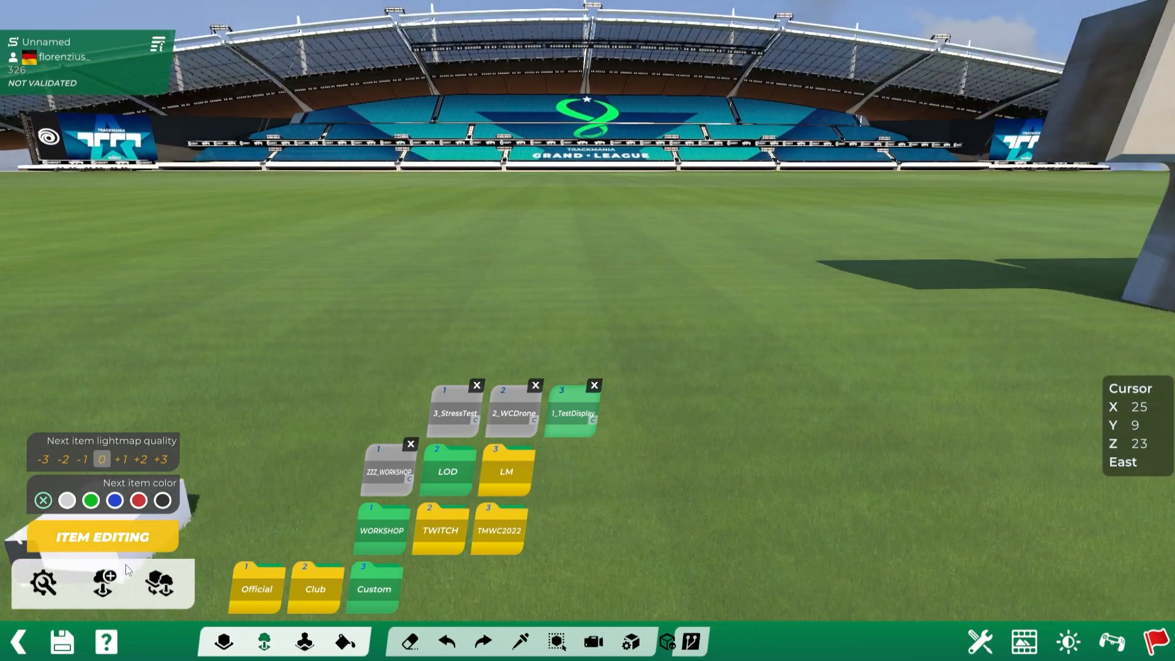
{"action": "left_click", "coordinate": [21, 538]}
{"action": "left_click", "coordinate": [160, 582]}
{"action": "left_click", "coordinate": [373, 352]}
{"action": "left_click_drag", "start_coordinate": [388, 318], "coordinate": [446, 303], "text": "alt"}
Start a test drive at the placed cube and look at it from a distance
{"action": "key", "text": "Return"}
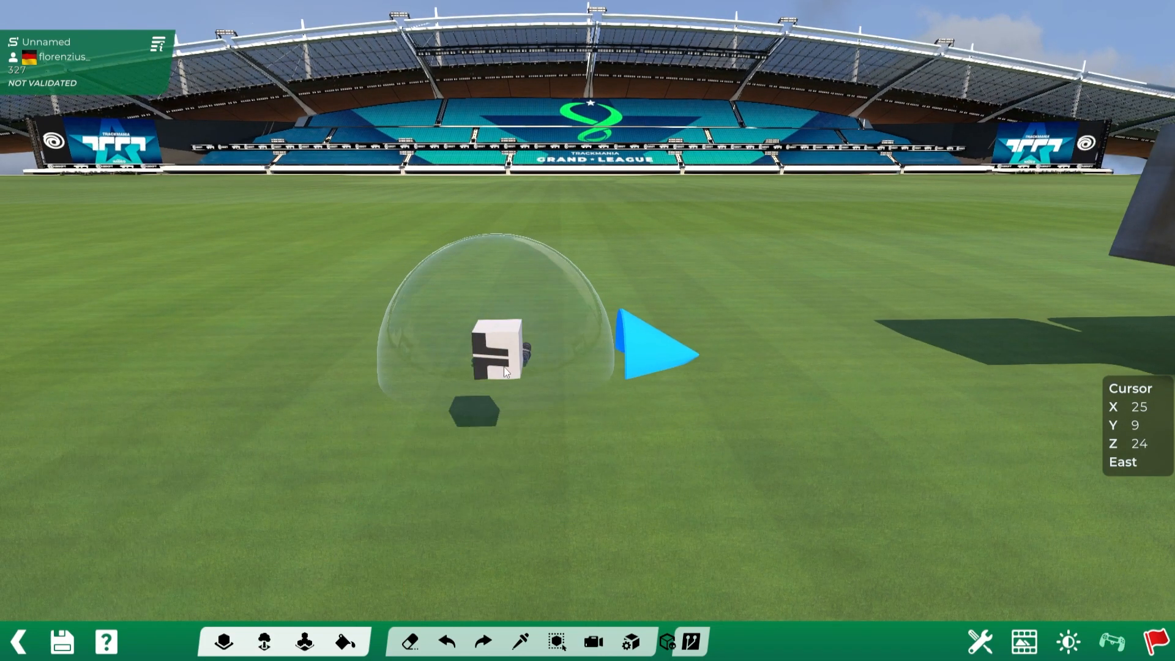
{"action": "left_click", "coordinate": [505, 369]}
{"action": "key", "text": "Up"}
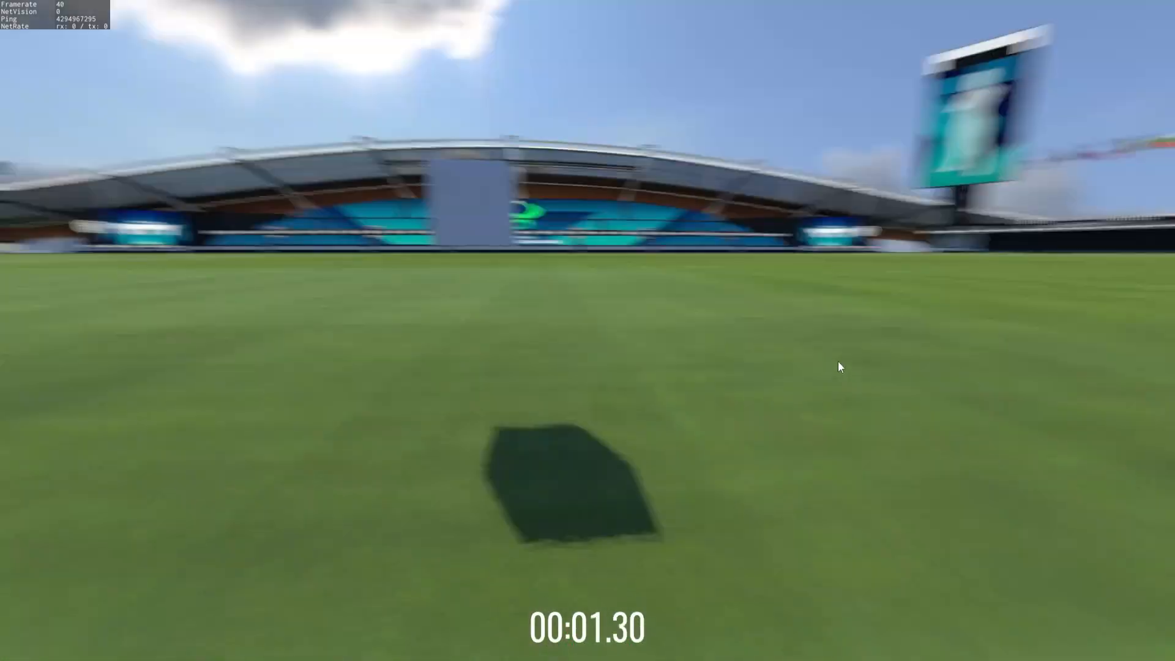
{"action": "right_click_drag", "start_coordinate": [838, 367], "coordinate": [480, 421]}
{"action": "key", "text": "Down"}
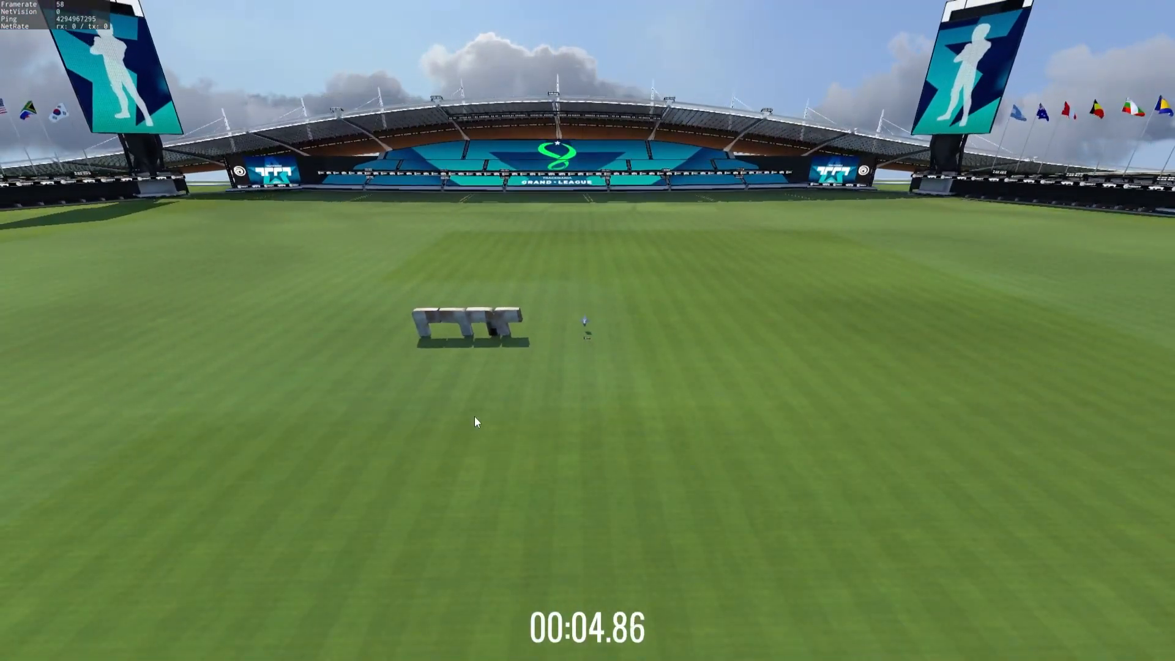
Examine how the distant item switches between its level-of-detail models at varying camera distances
{"action": "scroll", "coordinate": [474, 417], "scroll_direction": "up", "scroll_amount": 1}
{"action": "scroll", "coordinate": [497, 409], "scroll_direction": "up", "scroll_amount": 1}
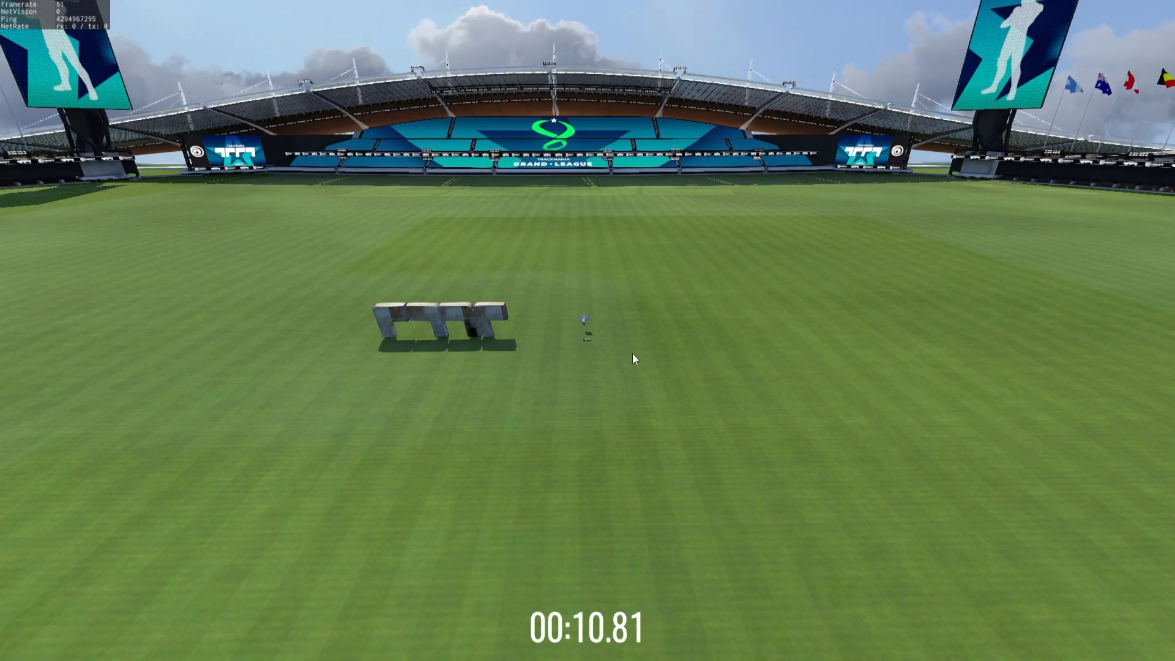
{"action": "scroll", "coordinate": [630, 352], "scroll_direction": "up", "scroll_amount": 2}
{"action": "scroll", "coordinate": [630, 352], "scroll_direction": "down", "scroll_amount": 1}
{"action": "scroll", "coordinate": [629, 352], "scroll_direction": "up", "scroll_amount": 1}
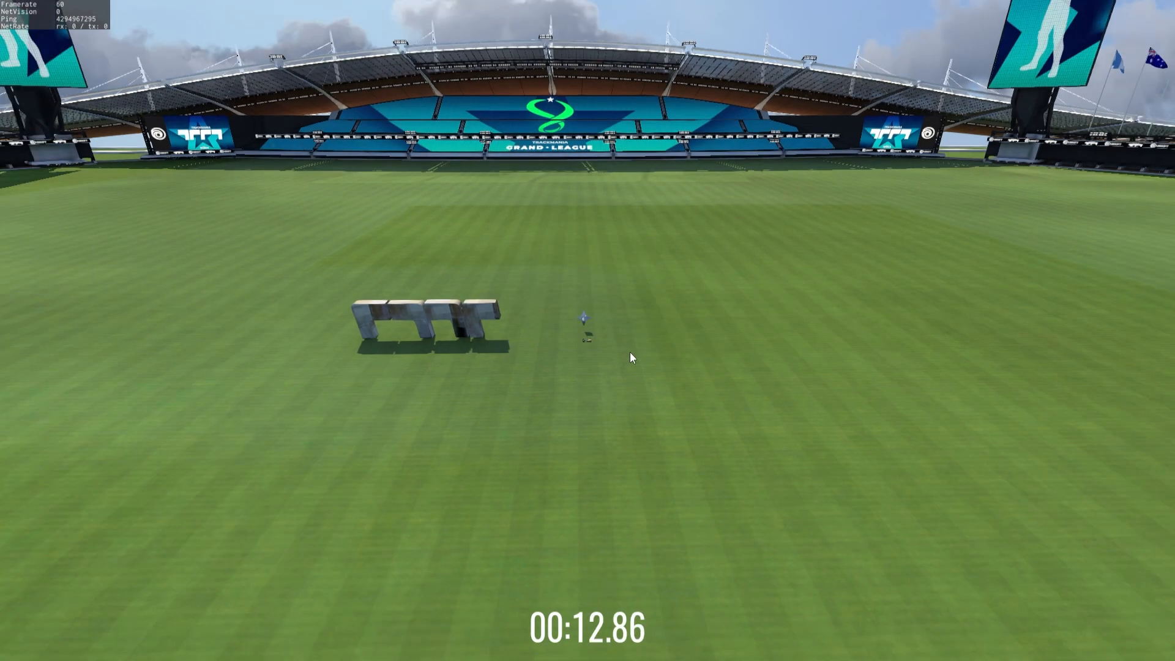
{"action": "scroll", "coordinate": [631, 353], "scroll_direction": "down", "scroll_amount": 1}
{"action": "scroll", "coordinate": [630, 353], "scroll_direction": "up", "scroll_amount": 1}
{"action": "scroll", "coordinate": [630, 353], "scroll_direction": "down", "scroll_amount": 1}
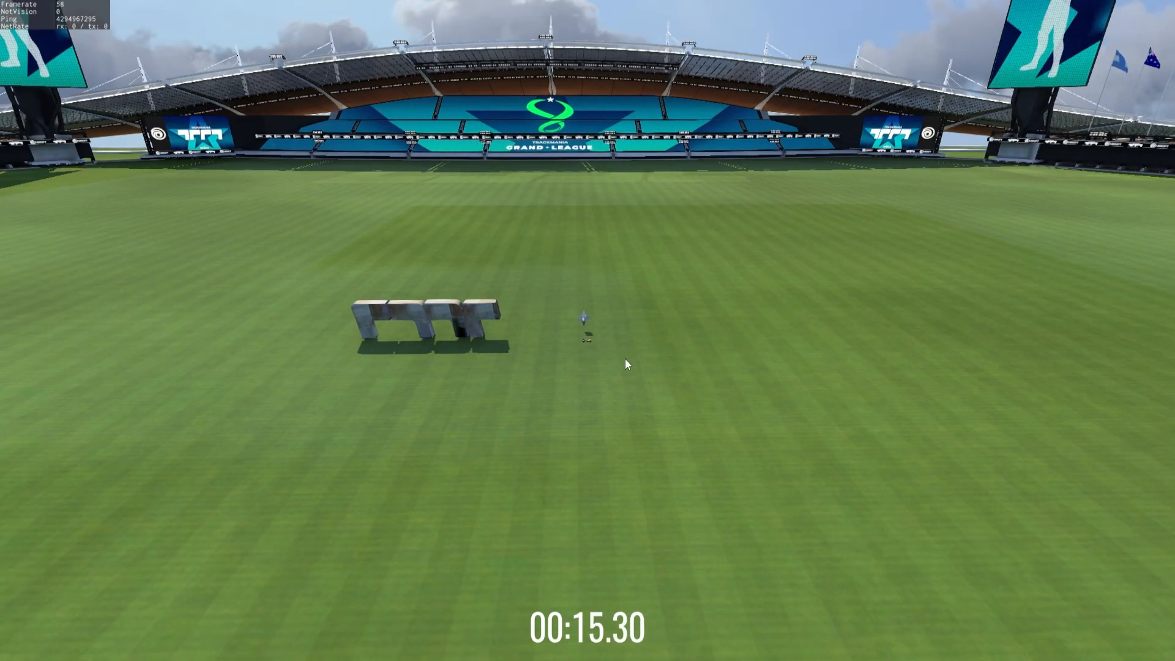
End the test drive and try the Tweaker's Level of Detail distance override, leaving it disabled when closing the Openplanet settings
{"action": "key", "text": "Escape"}
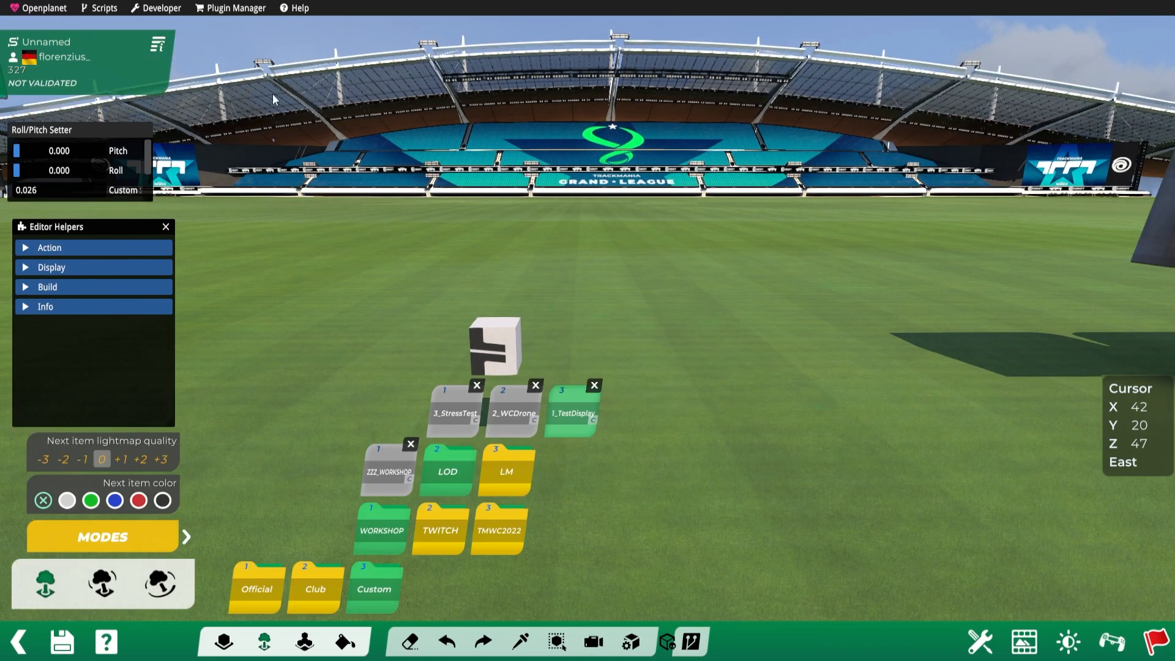
{"action": "left_click", "coordinate": [48, 8]}
{"action": "left_click", "coordinate": [49, 32]}
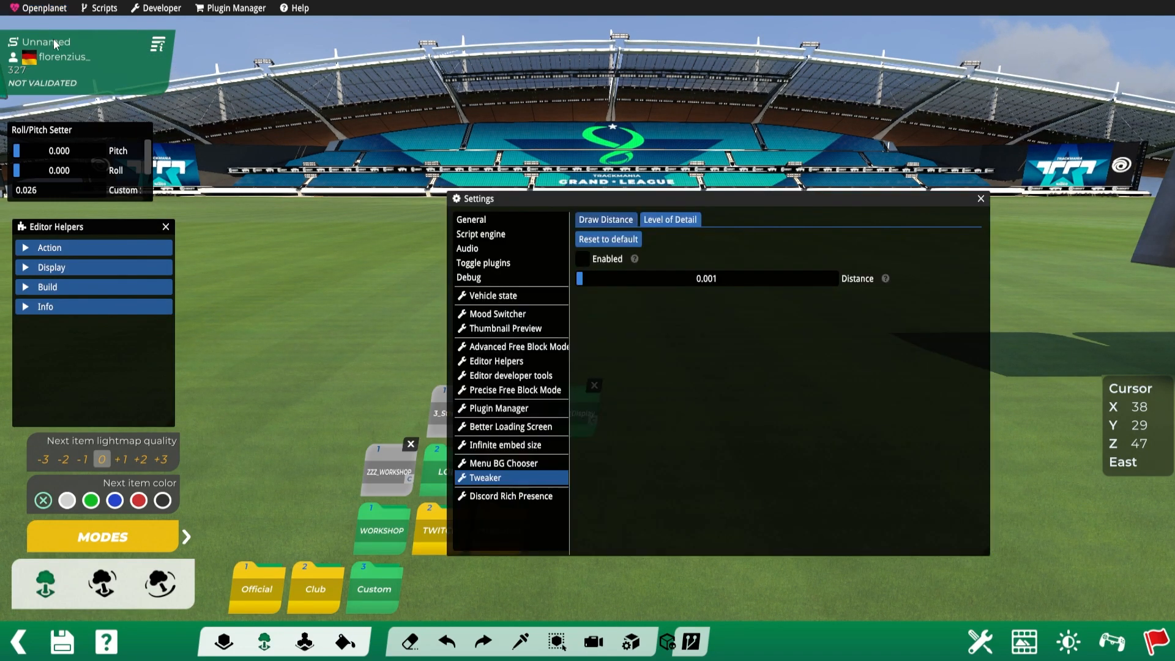
{"action": "left_click_drag", "start_coordinate": [663, 200], "coordinate": [787, 193]}
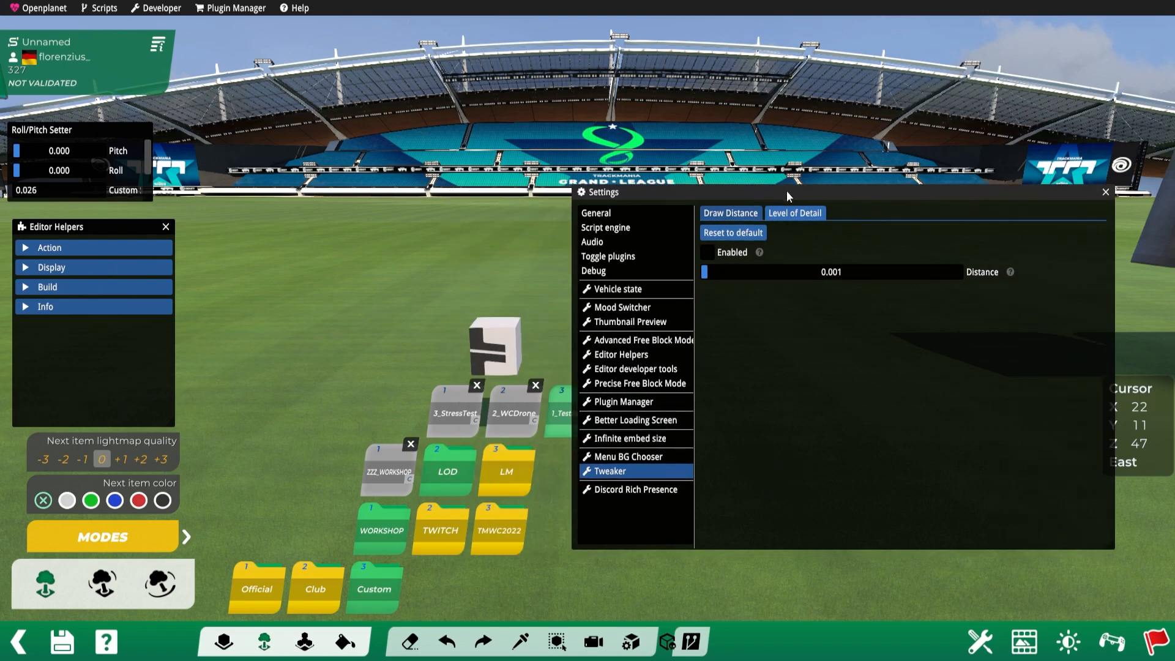
{"action": "left_click", "coordinate": [708, 252]}
{"action": "left_click_drag", "start_coordinate": [762, 271], "coordinate": [699, 270]}
{"action": "left_click", "coordinate": [707, 253]}
{"action": "left_click", "coordinate": [1105, 192]}
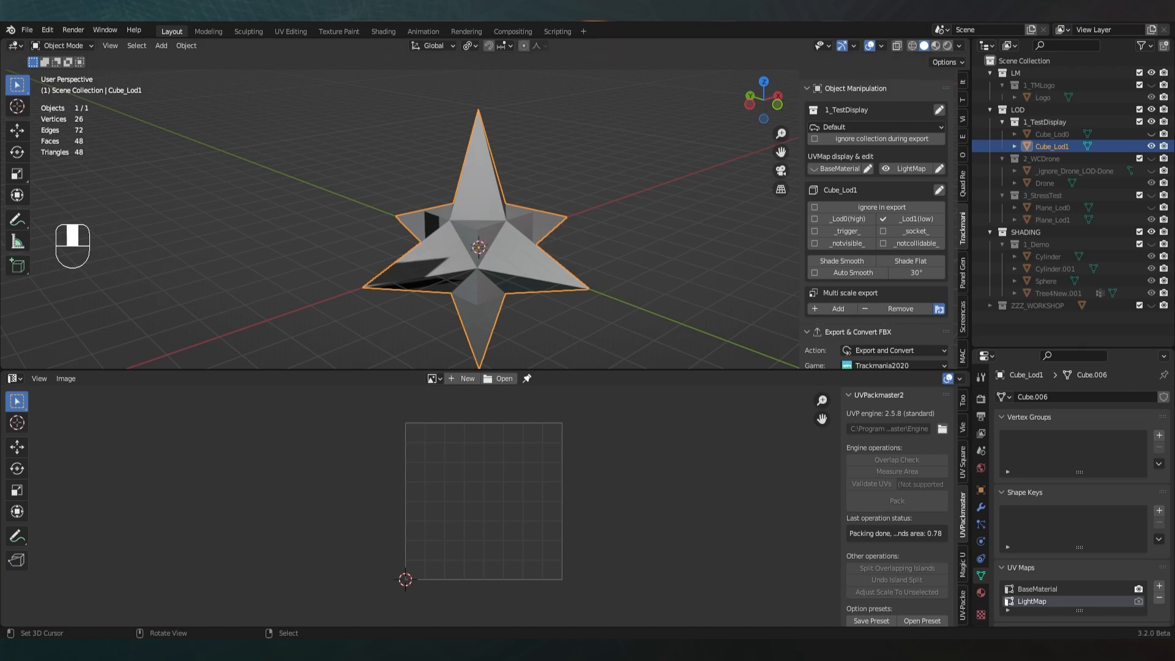
Switch to Blender, select the star-shaped object and highlight the _Lod1 suffix in its outliner name without changing it
{"action": "key", "text": "a"}
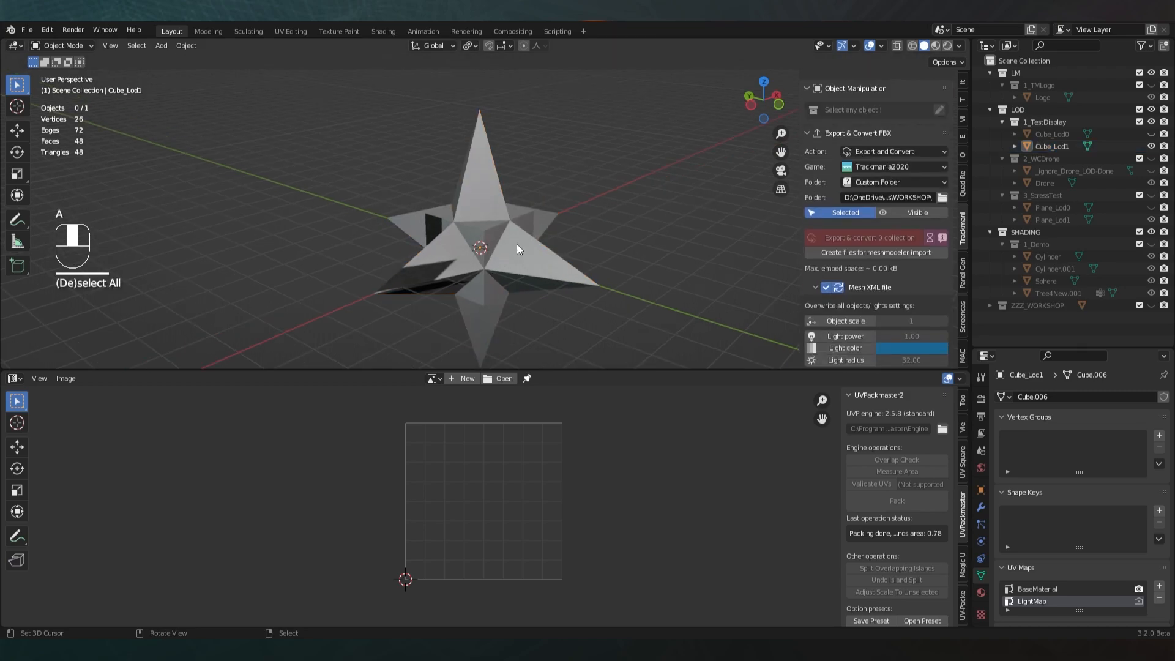
{"action": "left_click", "coordinate": [496, 241]}
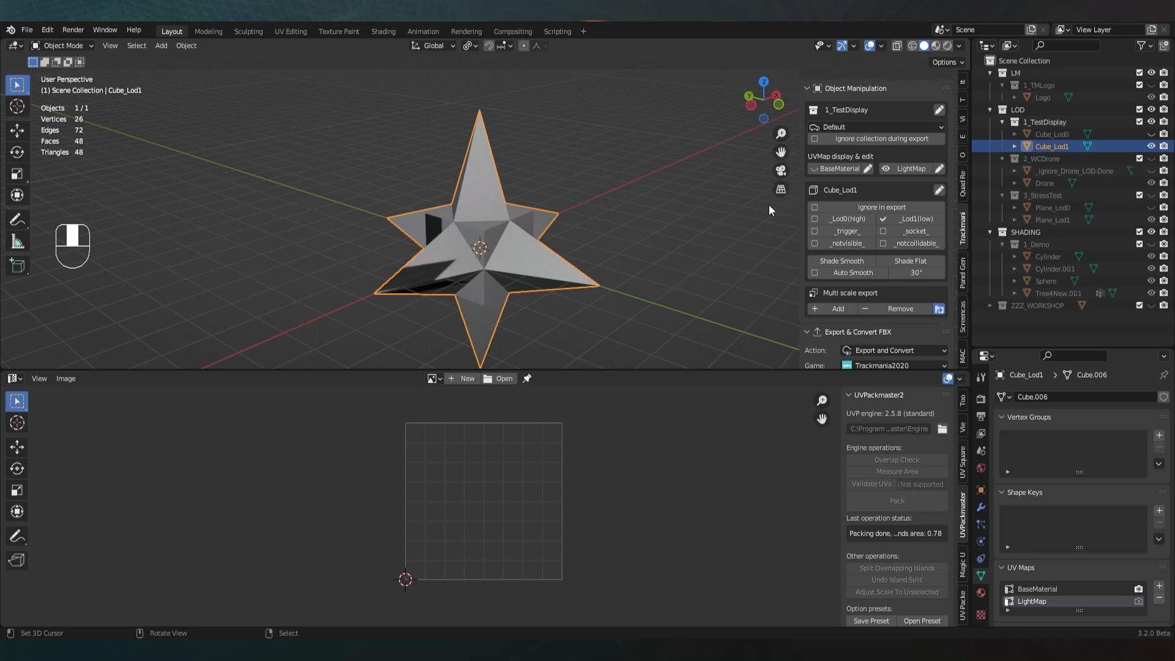
{"action": "double_click", "coordinate": [1047, 149]}
{"action": "left_click", "coordinate": [1053, 145]}
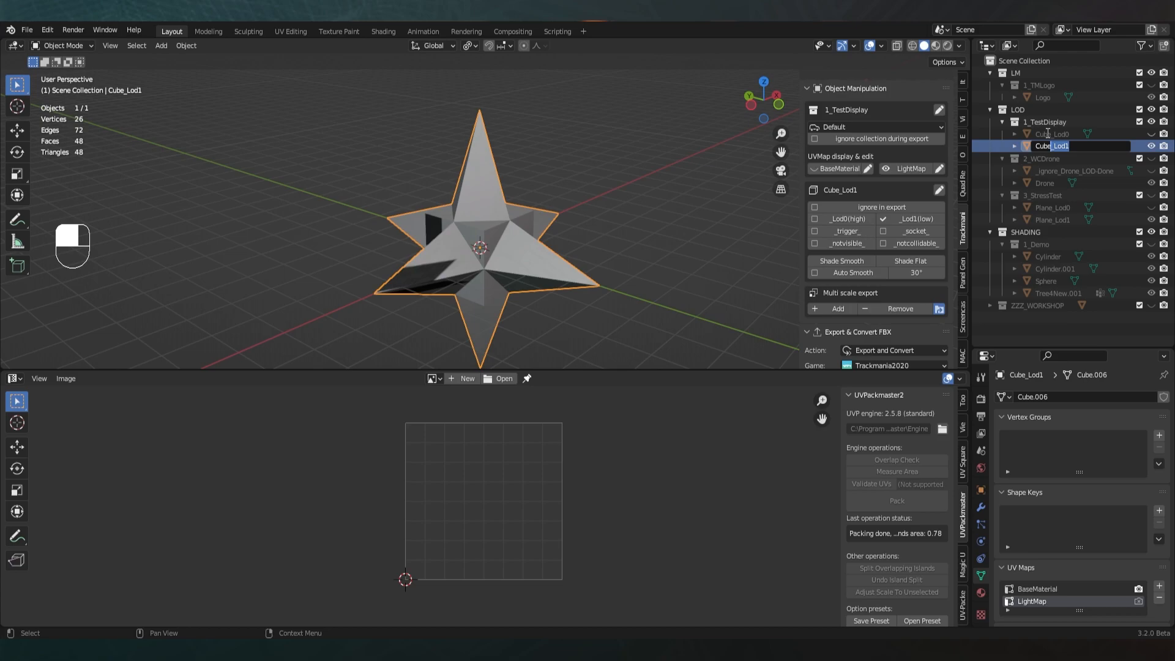
{"action": "key", "text": "Return"}
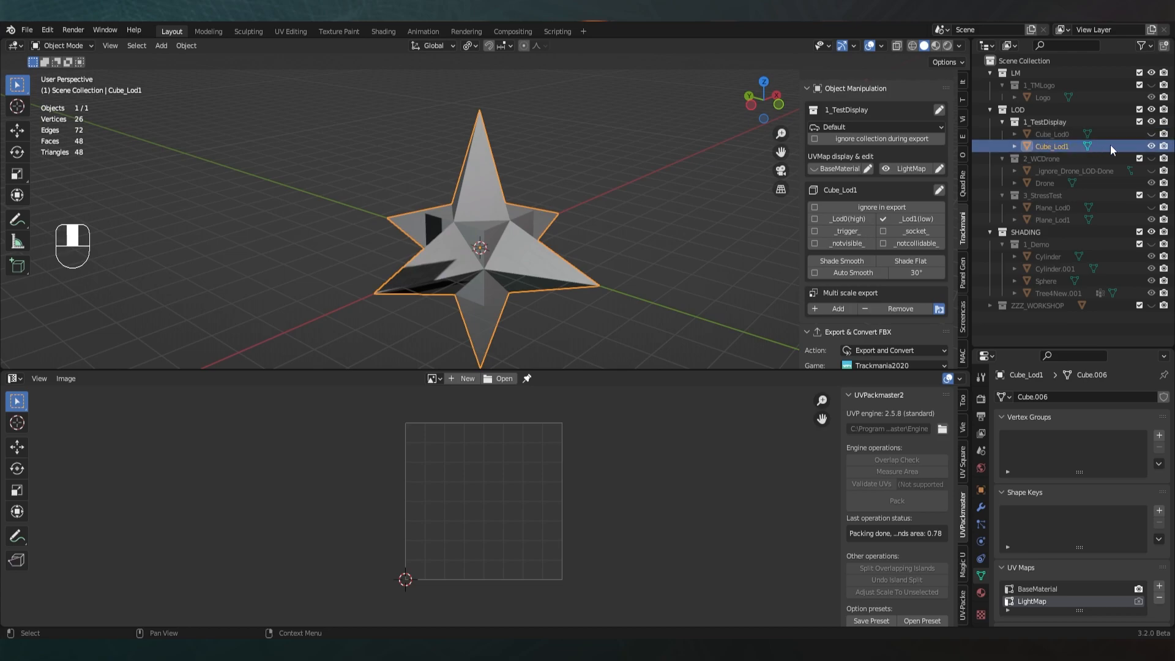
Remove the _Lod1(low) designation from the star object and assign it again
{"action": "left_click", "coordinate": [922, 220]}
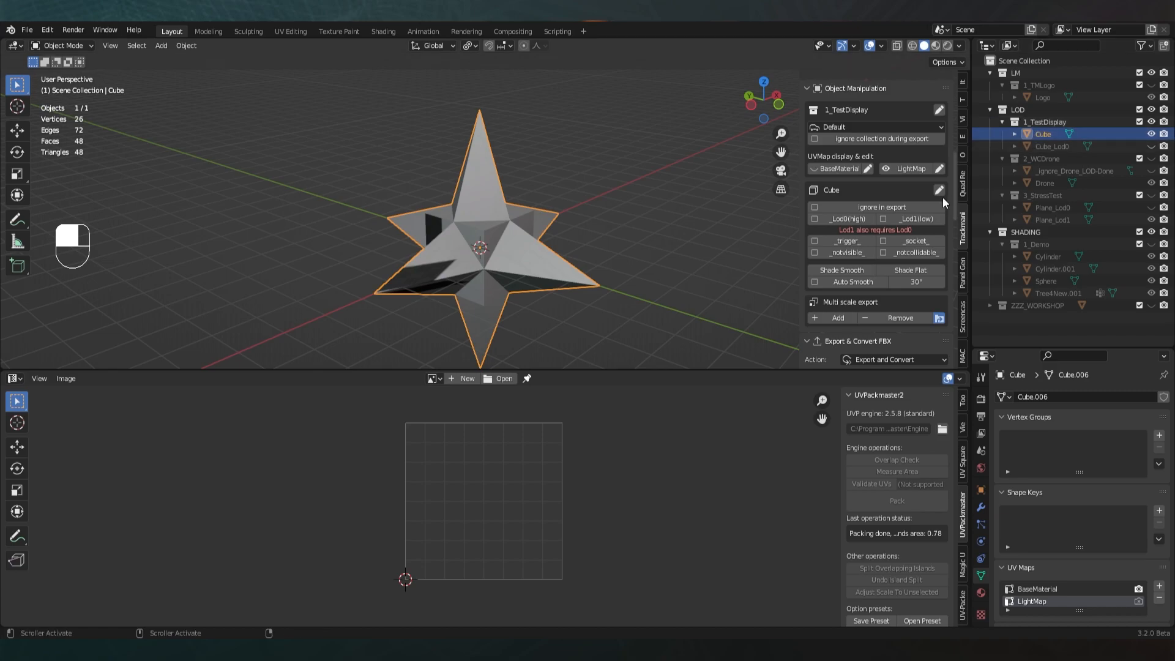
{"action": "left_click", "coordinate": [912, 218]}
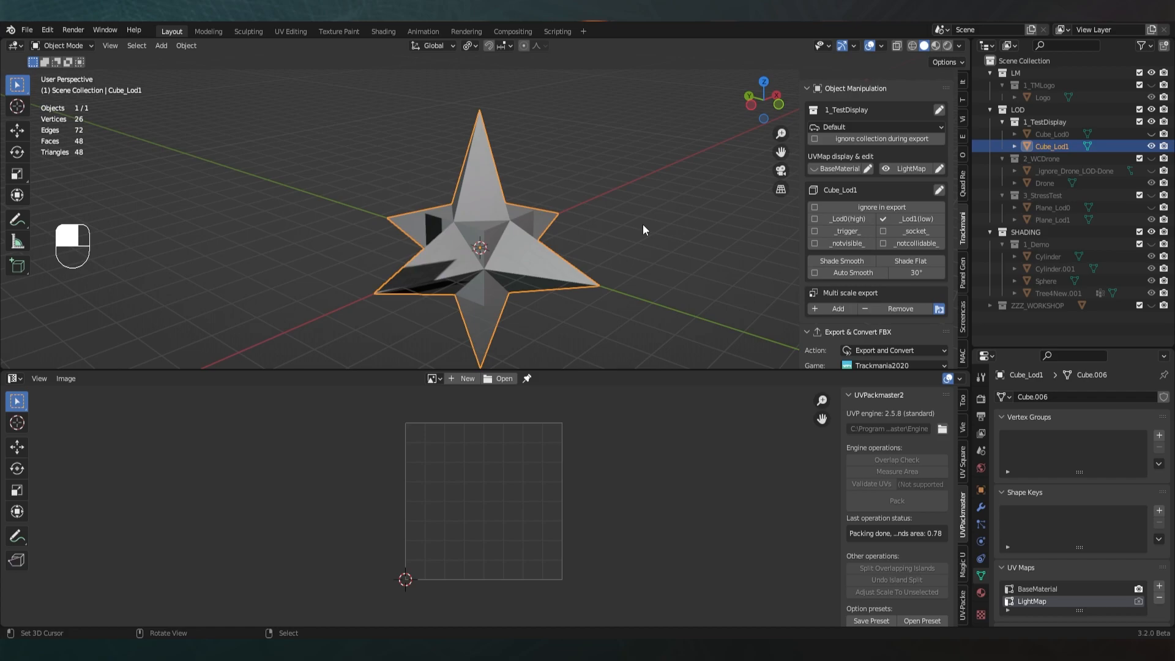
{"action": "middle_click_drag", "start_coordinate": [604, 241], "coordinate": [513, 222]}
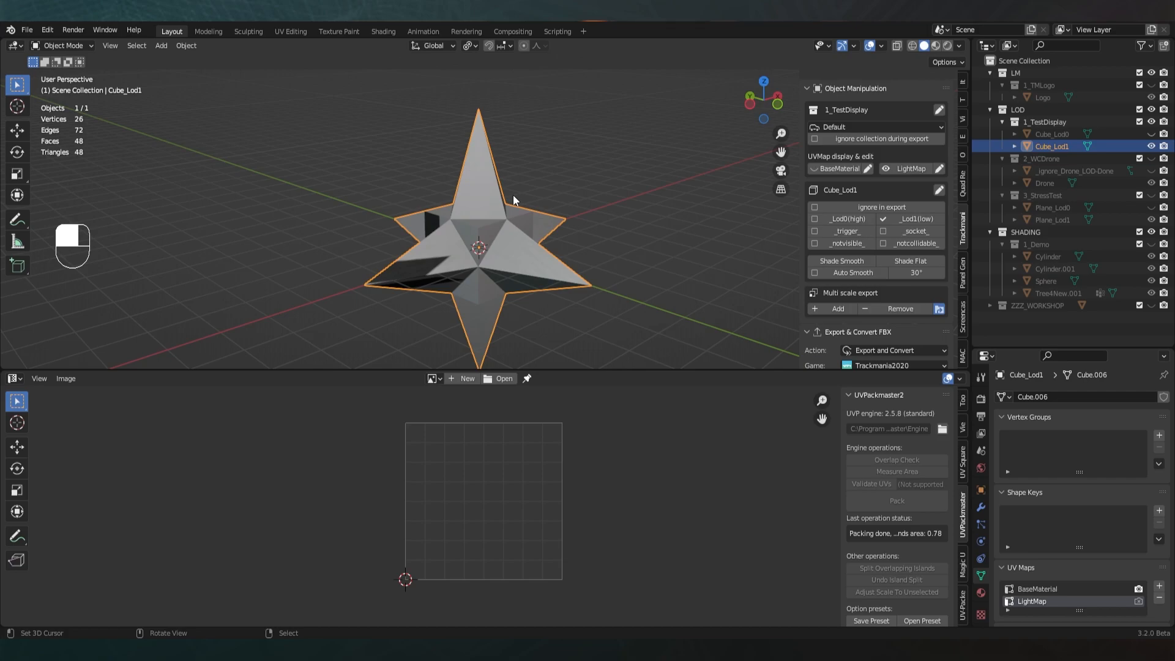
Hide the 1_TestDisplay collection, unhide 2_WCDrone, and select and frame the Drone object
{"action": "left_click", "coordinate": [1152, 145]}
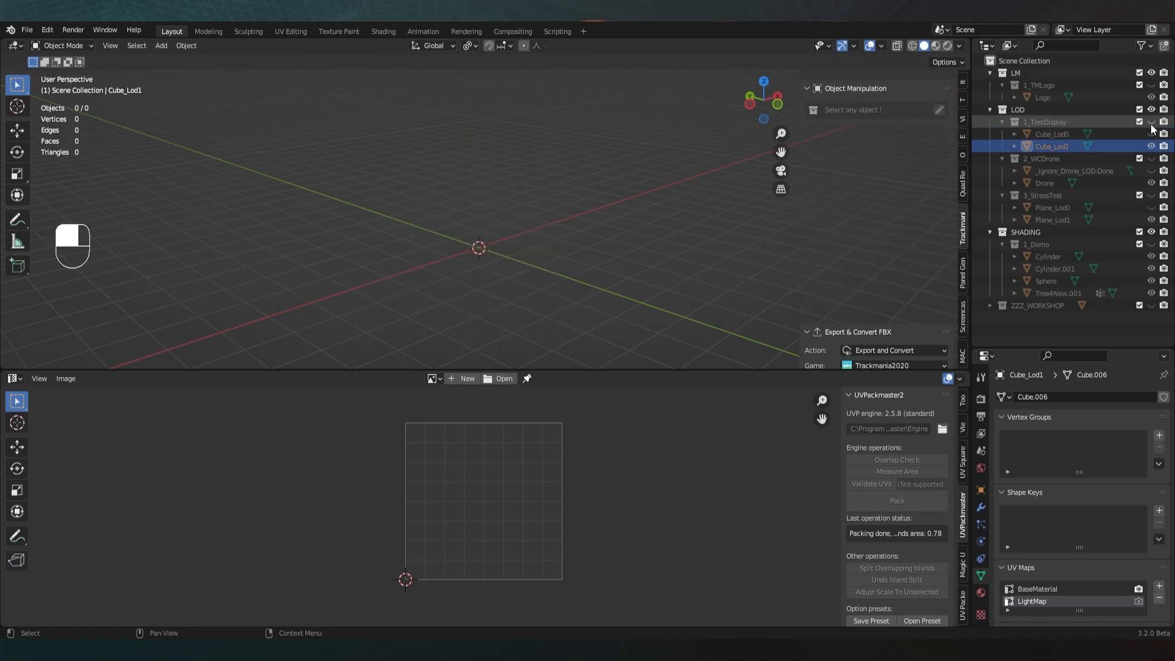
{"action": "left_click", "coordinate": [1151, 159]}
{"action": "left_click", "coordinate": [468, 261]}
{"action": "key", "text": "KP_Decimal"}
{"action": "middle_click_drag", "start_coordinate": [463, 258], "coordinate": [500, 255]}
Inspect the Drone's mesh density and BaseMaterial UV layout in Edit Mode, and return to Object Mode
{"action": "key", "text": "a"}
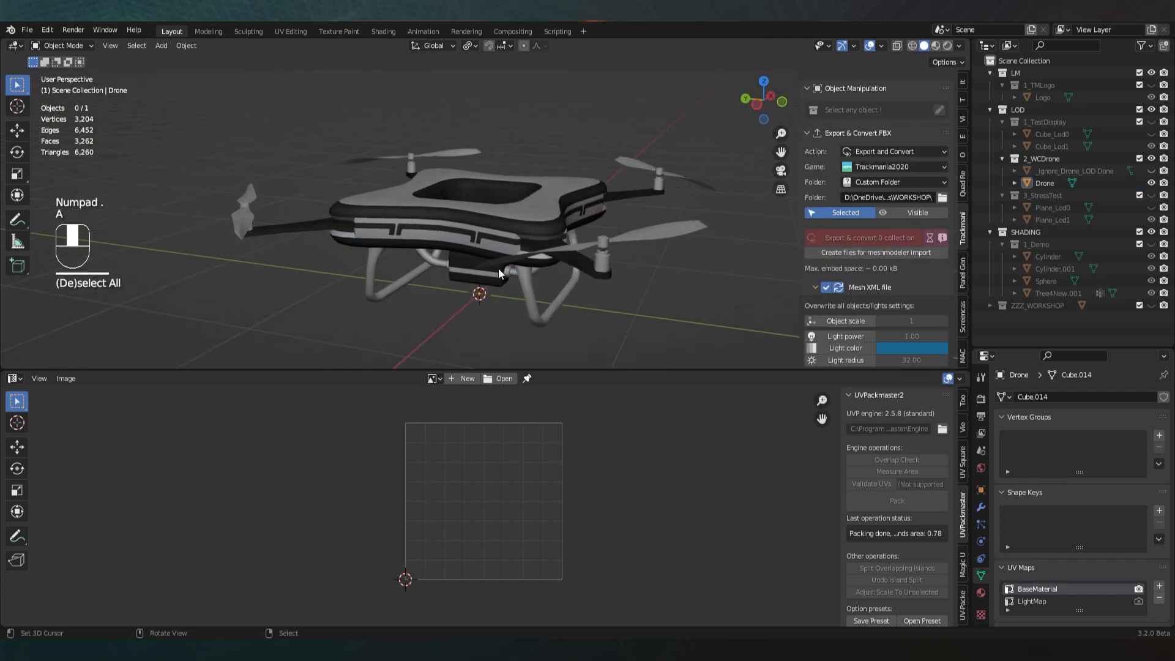
{"action": "left_click", "coordinate": [498, 268]}
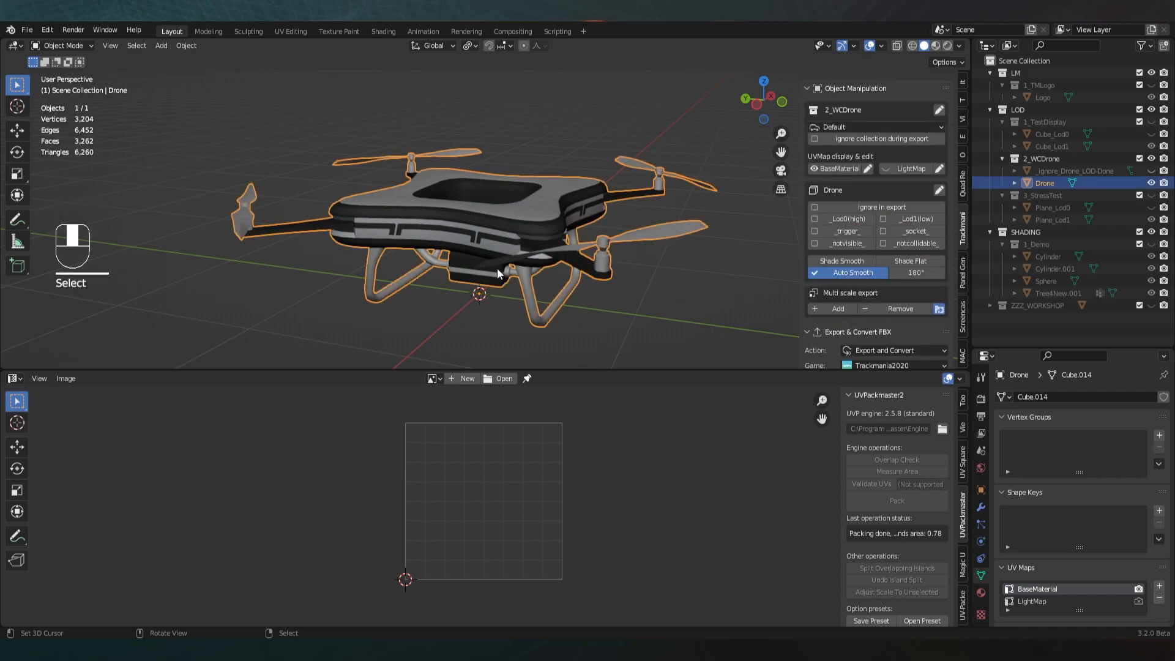
{"action": "key", "text": "Tab"}
{"action": "middle_click_drag", "start_coordinate": [503, 261], "coordinate": [503, 262]}
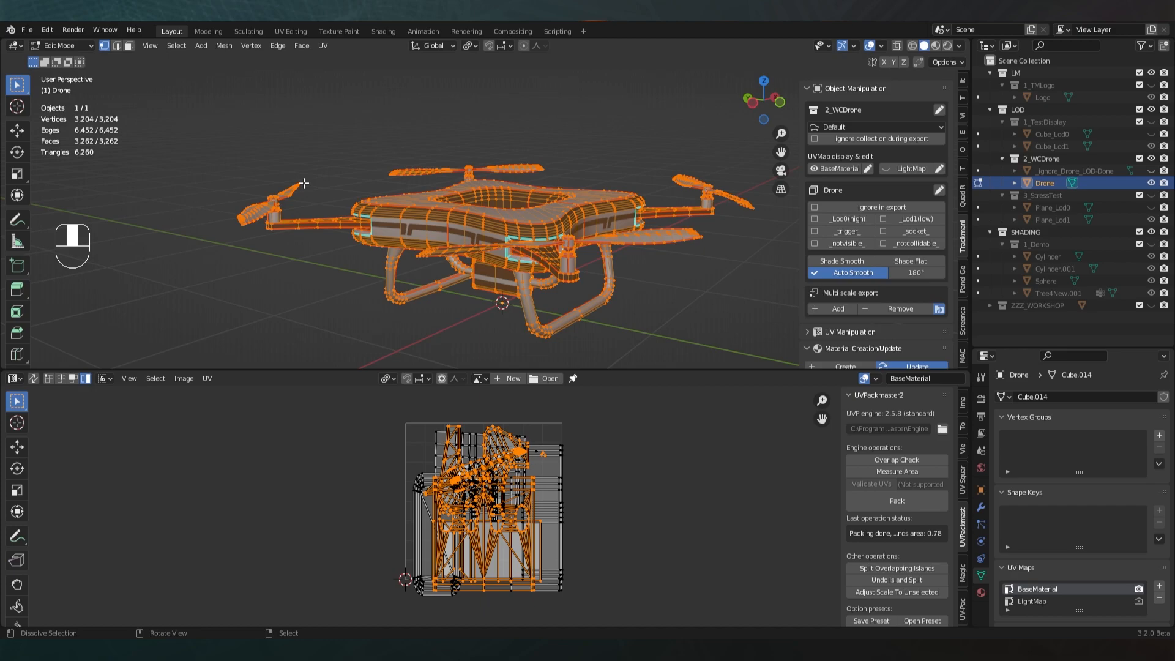
{"action": "key", "text": "Tab"}
Add a Car Stadium spawn next to the drone as a size comparison and delete it
{"action": "key", "text": "a"}
{"action": "key", "text": "shift+a"}
{"action": "mouse_move", "coordinate": [536, 239]}
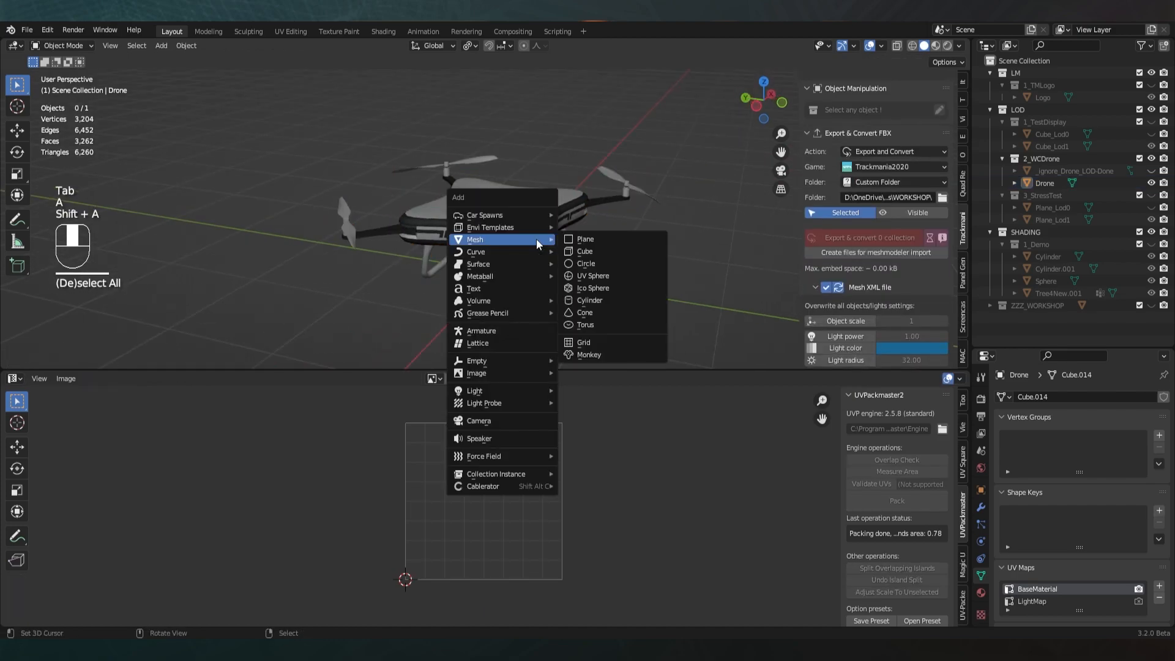
{"action": "mouse_move", "coordinate": [538, 214]}
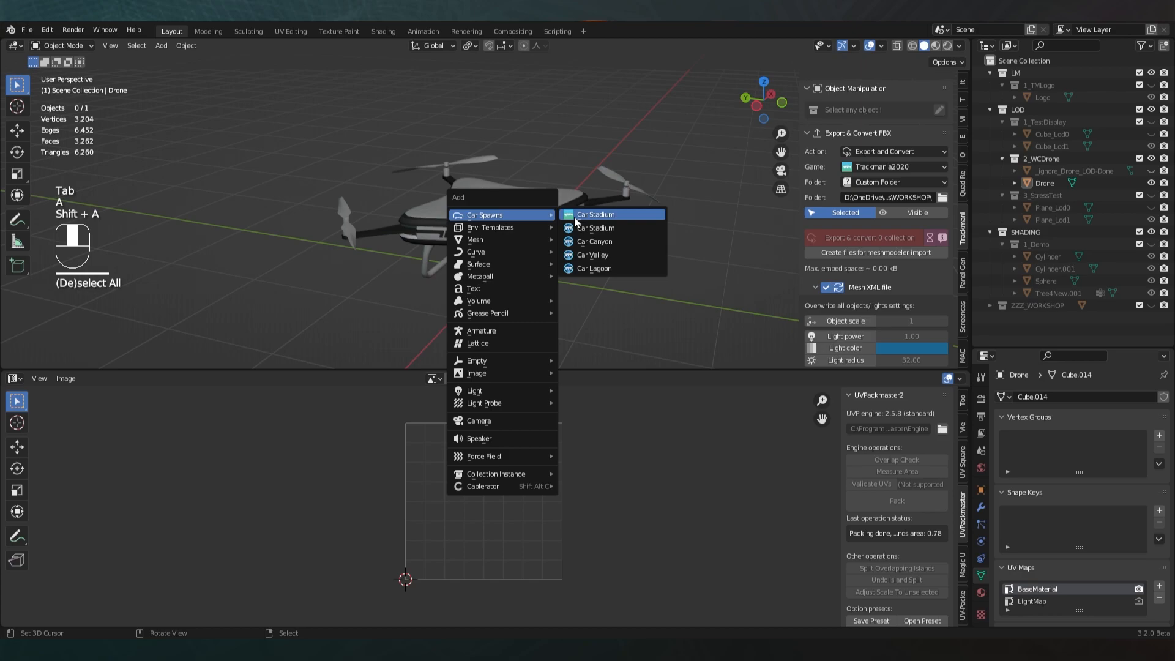
{"action": "left_click", "coordinate": [574, 217]}
{"action": "scroll", "coordinate": [585, 227], "scroll_direction": "down", "scroll_amount": 2}
{"action": "middle_click_drag", "start_coordinate": [585, 227], "coordinate": [544, 230]}
{"action": "key", "text": "Delete"}
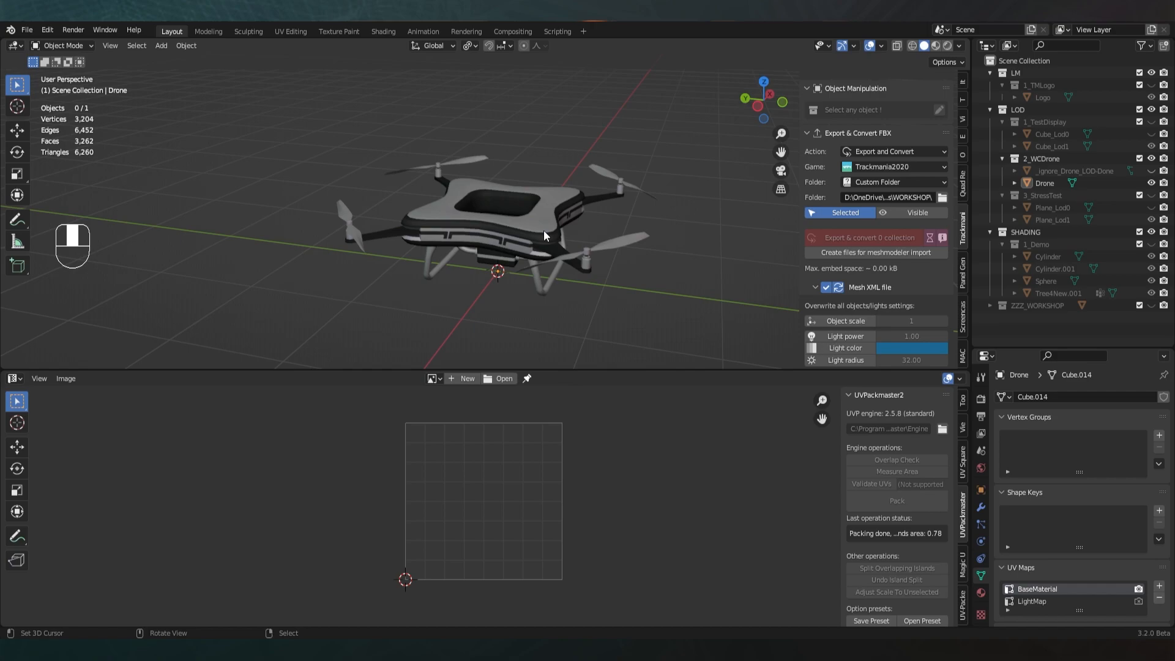
Select the Drone and examine its LightMap UV layout in Edit Mode with the UV editor enlarged
{"action": "left_click", "coordinate": [544, 230]}
{"action": "middle_click_drag", "start_coordinate": [543, 230], "coordinate": [704, 269]}
{"action": "left_click", "coordinate": [1055, 601]}
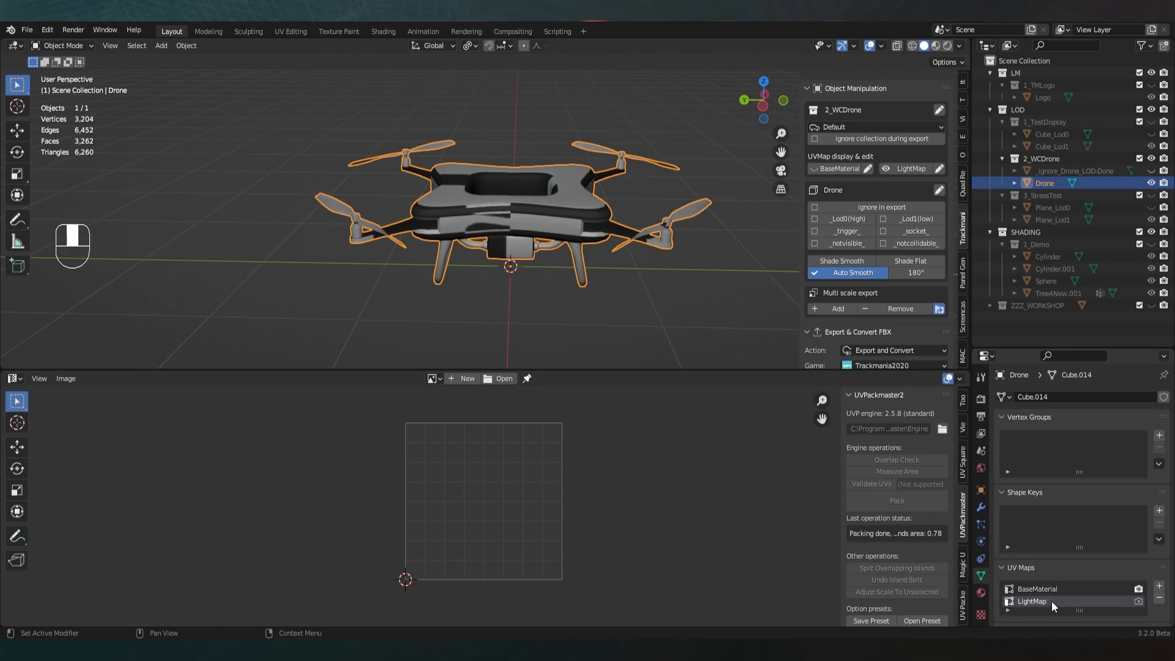
{"action": "key", "text": "Tab"}
{"action": "key", "text": "a"}
{"action": "key", "text": "a"}
{"action": "scroll", "coordinate": [511, 529], "scroll_direction": "up", "scroll_amount": 3}
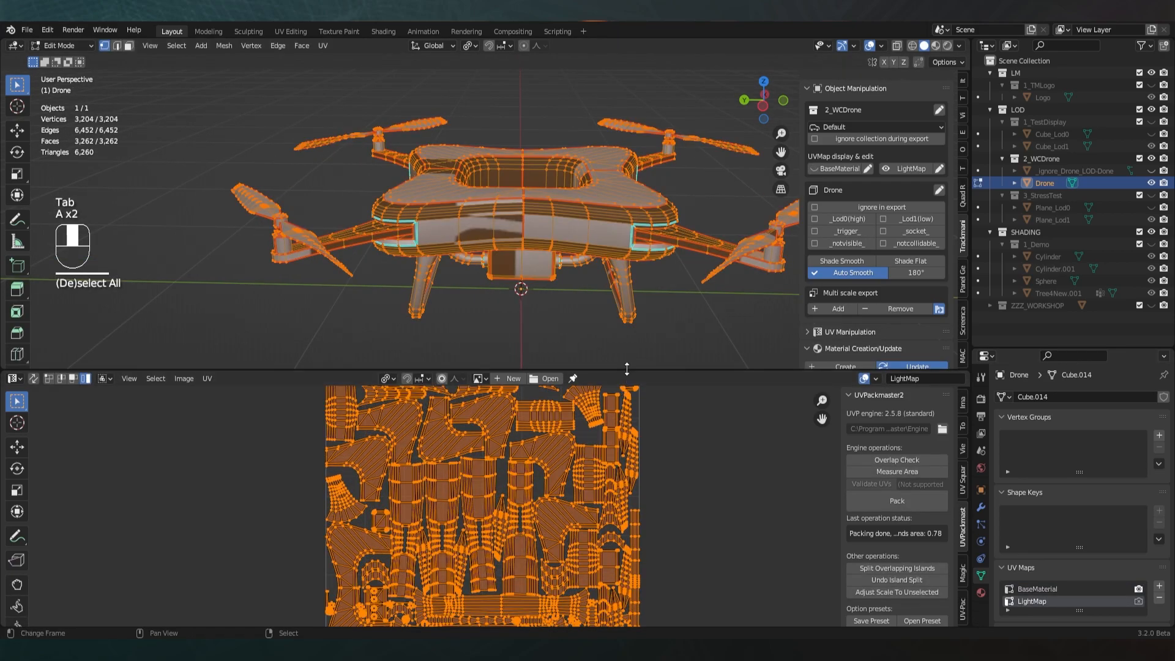
{"action": "left_click_drag", "start_coordinate": [626, 369], "coordinate": [624, 211]}
{"action": "scroll", "coordinate": [572, 383], "scroll_direction": "up", "scroll_amount": 1}
{"action": "key", "text": "a"}
{"action": "scroll", "coordinate": [578, 383], "scroll_direction": "down", "scroll_amount": 1}
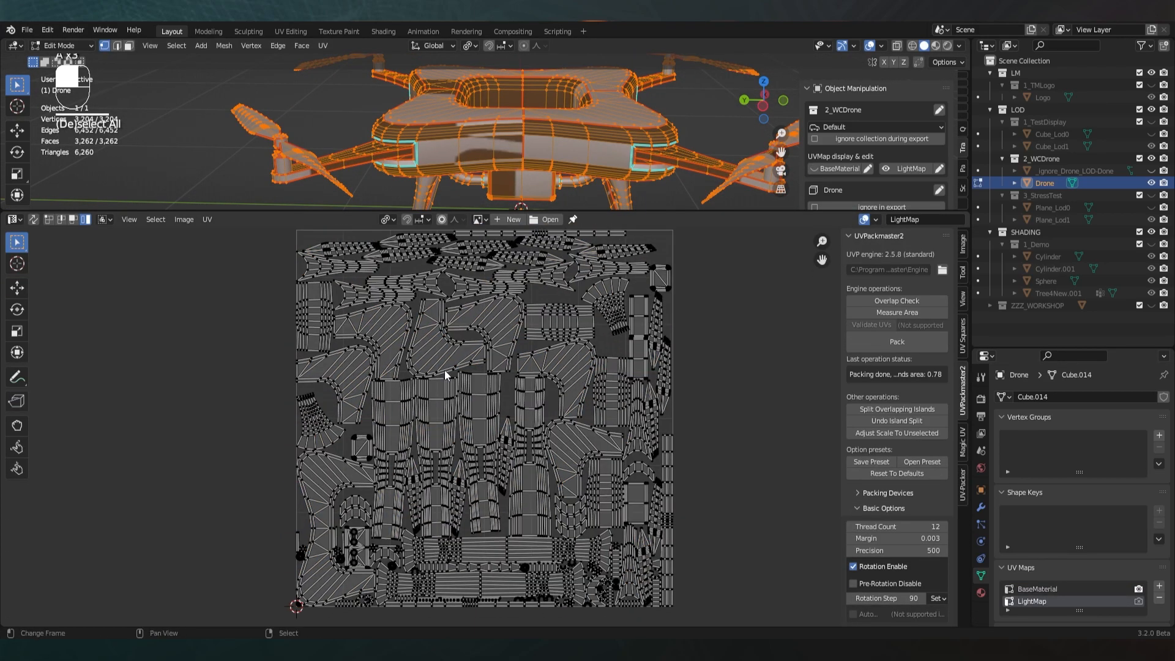
{"action": "key", "text": "a"}
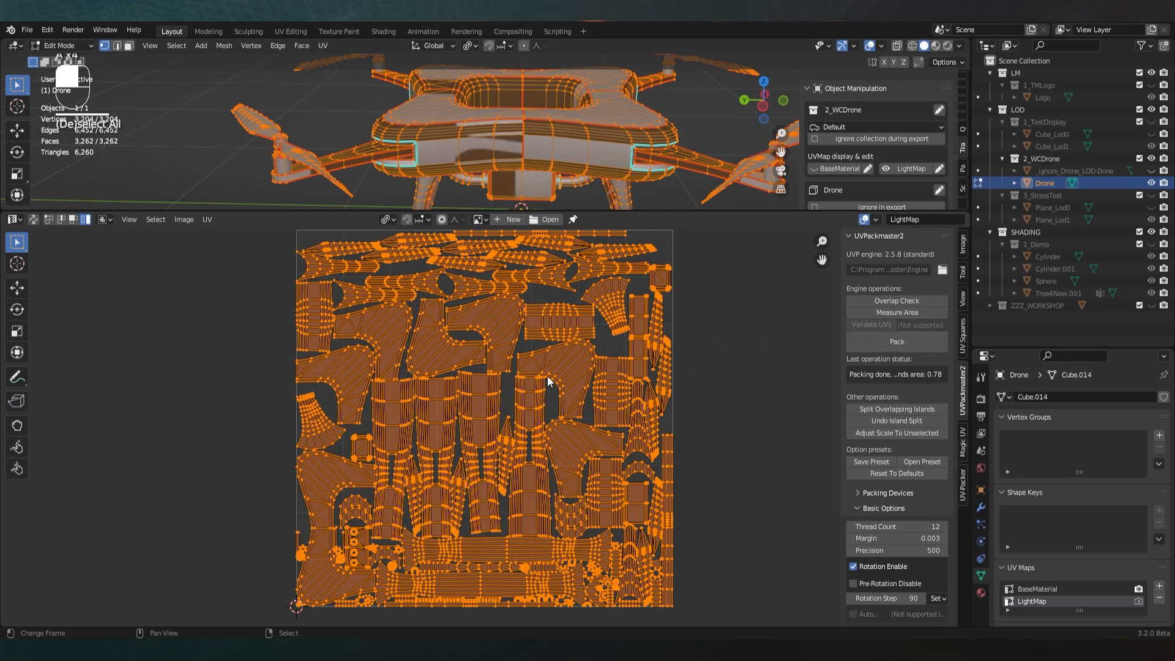
{"action": "key", "text": "a"}
Make BaseMaterial the active UV map, return to Object Mode and view the Drone's material slots
{"action": "left_click_drag", "start_coordinate": [594, 211], "coordinate": [593, 420]}
{"action": "left_click", "coordinate": [1026, 589]}
{"action": "key", "text": "Tab"}
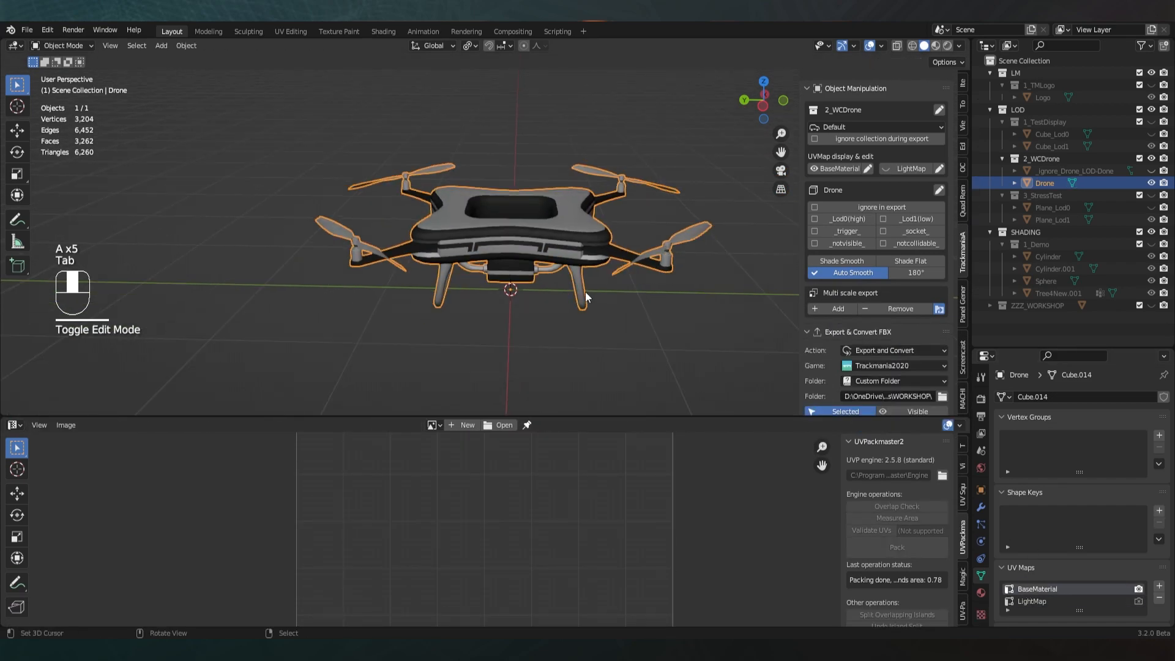
{"action": "left_click", "coordinate": [980, 592]}
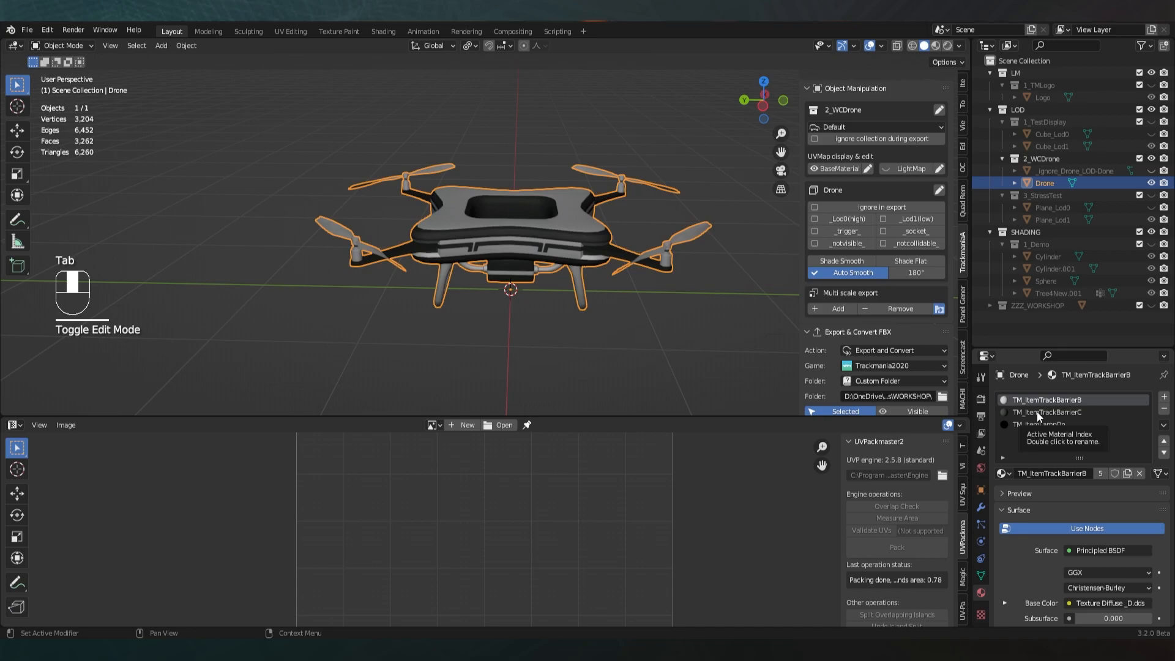
{"action": "middle_click_drag", "start_coordinate": [612, 257], "coordinate": [488, 242]}
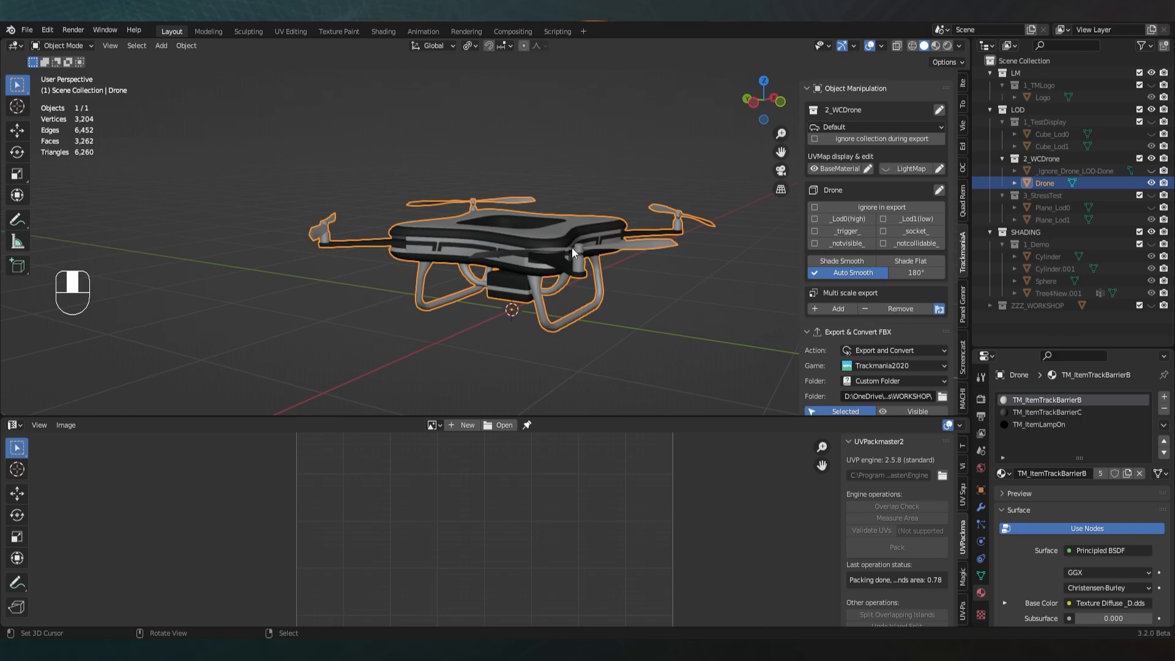
Highlight the edge loops across the drone's front and around its central opening in edge select mode, and return to Object Mode
{"action": "middle_click_drag", "start_coordinate": [571, 247], "coordinate": [574, 209]}
{"action": "scroll", "coordinate": [488, 239], "scroll_direction": "up", "scroll_amount": 5}
{"action": "key", "text": "Tab"}
{"action": "key", "text": "a"}
{"action": "left_click", "coordinate": [116, 46]}
{"action": "scroll", "coordinate": [451, 236], "scroll_direction": "up", "scroll_amount": 4}
{"action": "left_click", "coordinate": [600, 283], "text": "alt"}
{"action": "middle_click_drag", "start_coordinate": [601, 284], "coordinate": [589, 296]}
{"action": "left_click", "coordinate": [433, 179], "text": "alt+shift"}
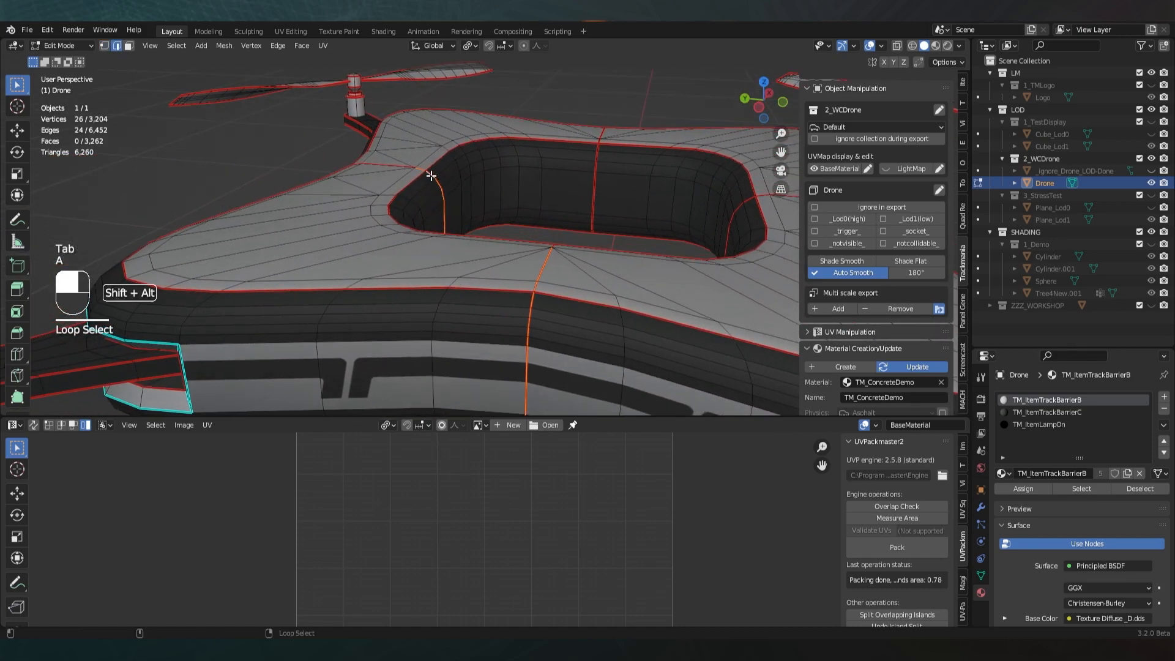
{"action": "left_click", "coordinate": [590, 172], "text": "alt+shift"}
{"action": "scroll", "coordinate": [539, 282], "scroll_direction": "down", "scroll_amount": 5}
{"action": "middle_click_drag", "start_coordinate": [470, 281], "coordinate": [522, 239]}
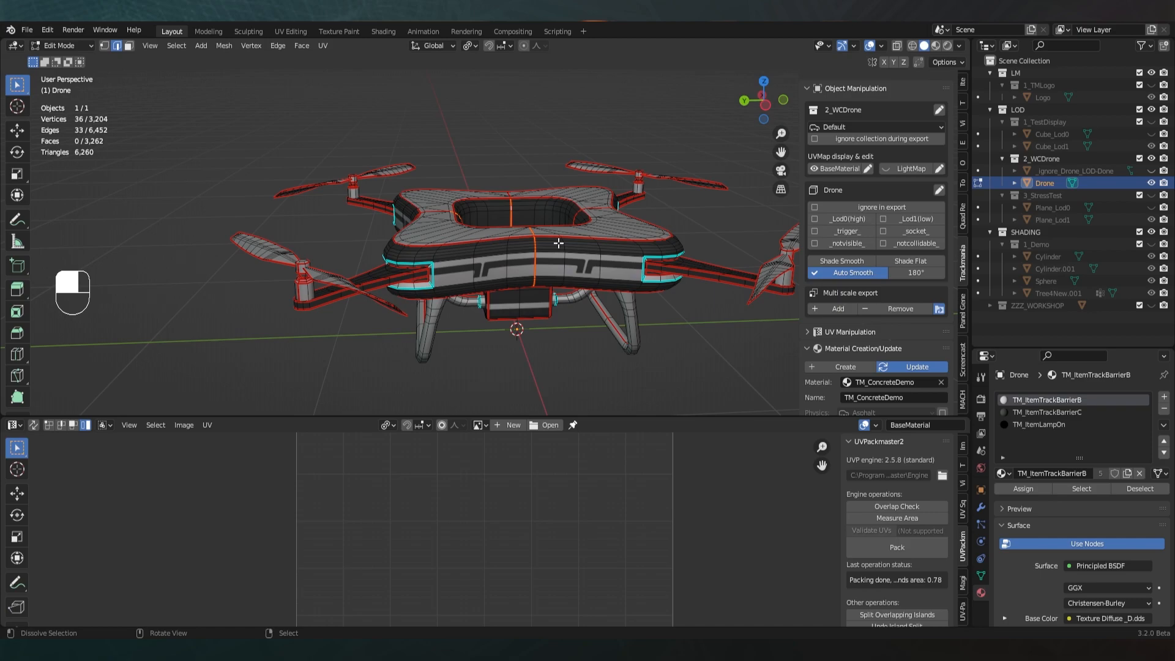
{"action": "key", "text": "Tab"}
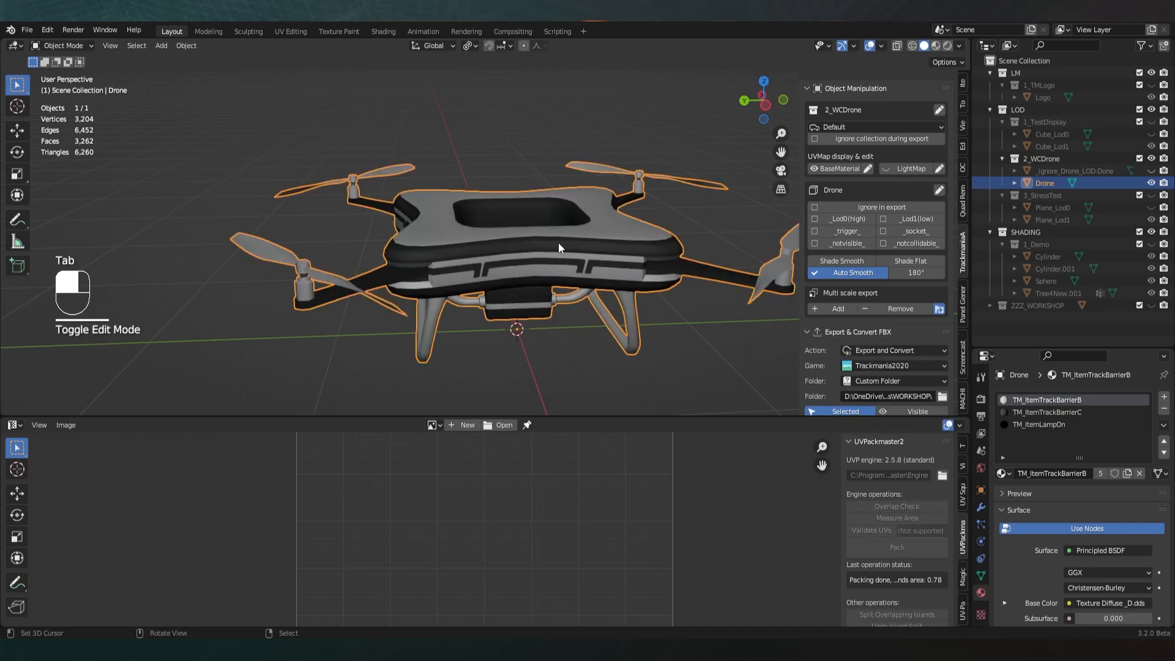
Try a Decimate modifier with a ratio of 0.1905 on the Drone, and remove the modifier
{"action": "left_click", "coordinate": [981, 507]}
{"action": "left_click", "coordinate": [1052, 396]}
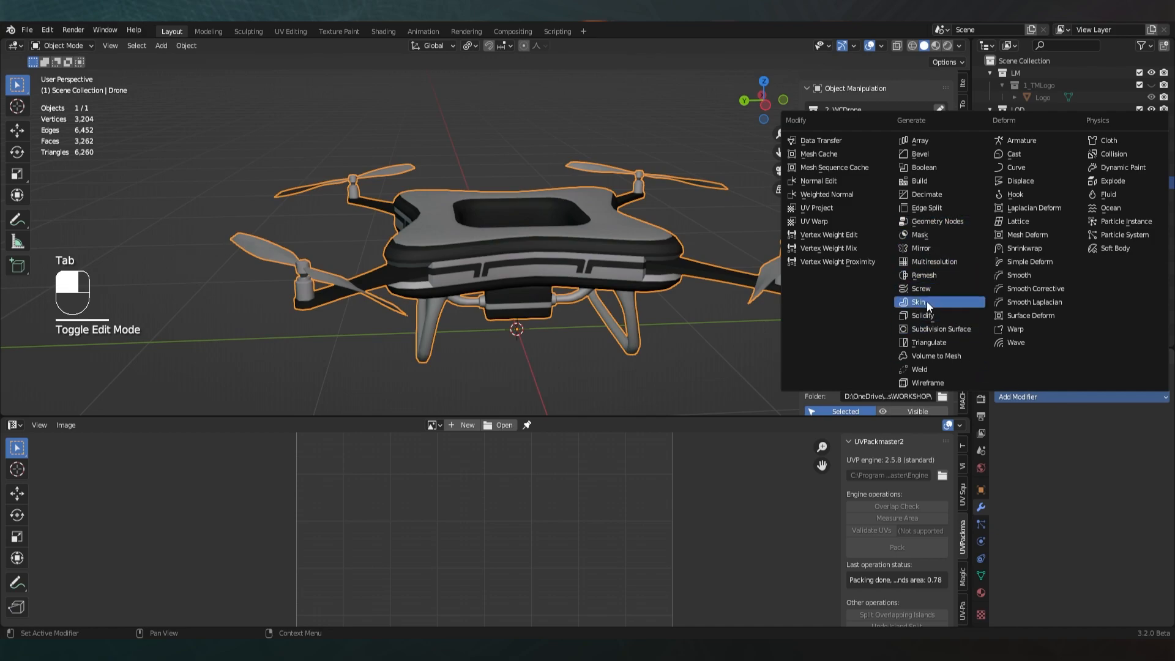
{"action": "left_click", "coordinate": [926, 194]}
{"action": "mouse_move", "coordinate": [1115, 450]}
{"action": "left_mouse_down"}
{"action": "mouse_move", "coordinate": [1068, 451]}
{"action": "mouse_move", "coordinate": [1118, 459]}
{"action": "left_mouse_up"}
{"action": "middle_click_drag", "start_coordinate": [618, 230], "coordinate": [523, 178]}
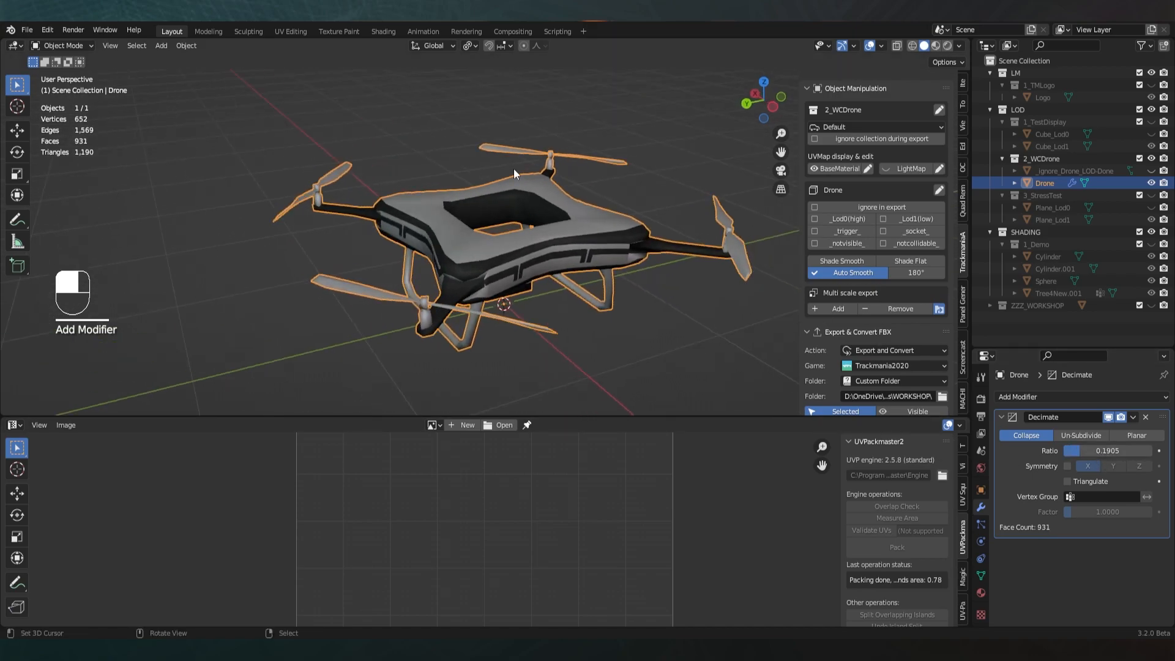
{"action": "left_click", "coordinate": [1146, 417]}
{"action": "middle_click_drag", "start_coordinate": [670, 292], "coordinate": [644, 286]}
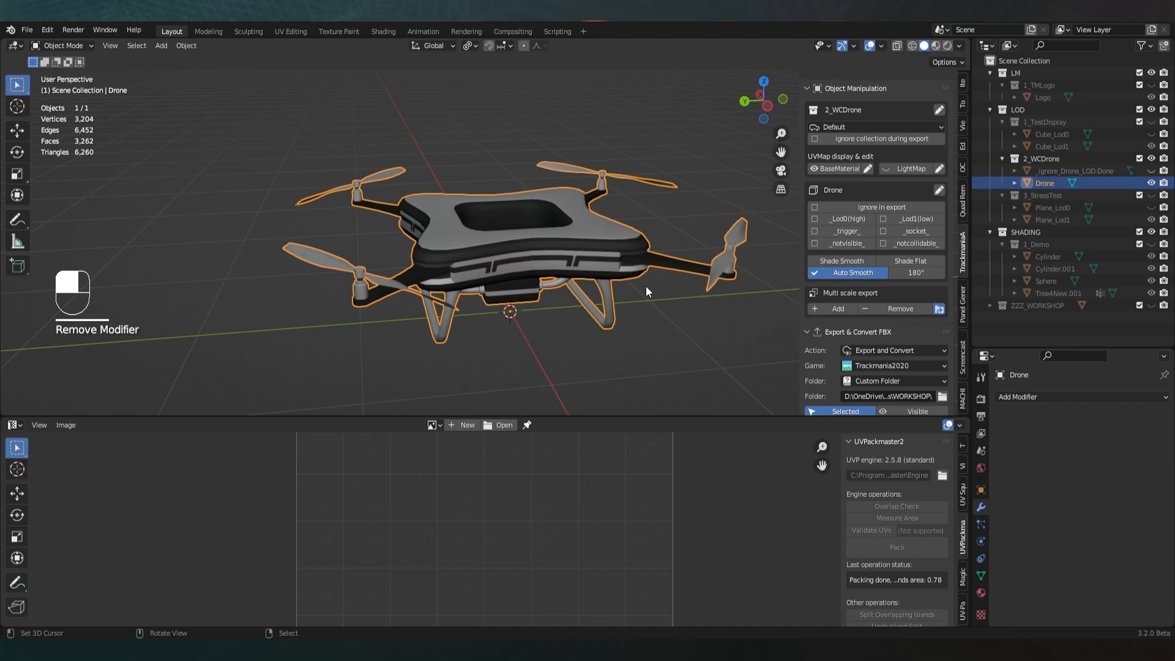
Enlarge the 3D viewport and examine the Drone's edge flow and seams in Edit Mode, returning to Object Mode
{"action": "scroll", "coordinate": [567, 256], "scroll_direction": "up", "scroll_amount": 1}
{"action": "middle_click_drag", "start_coordinate": [568, 255], "coordinate": [581, 260]}
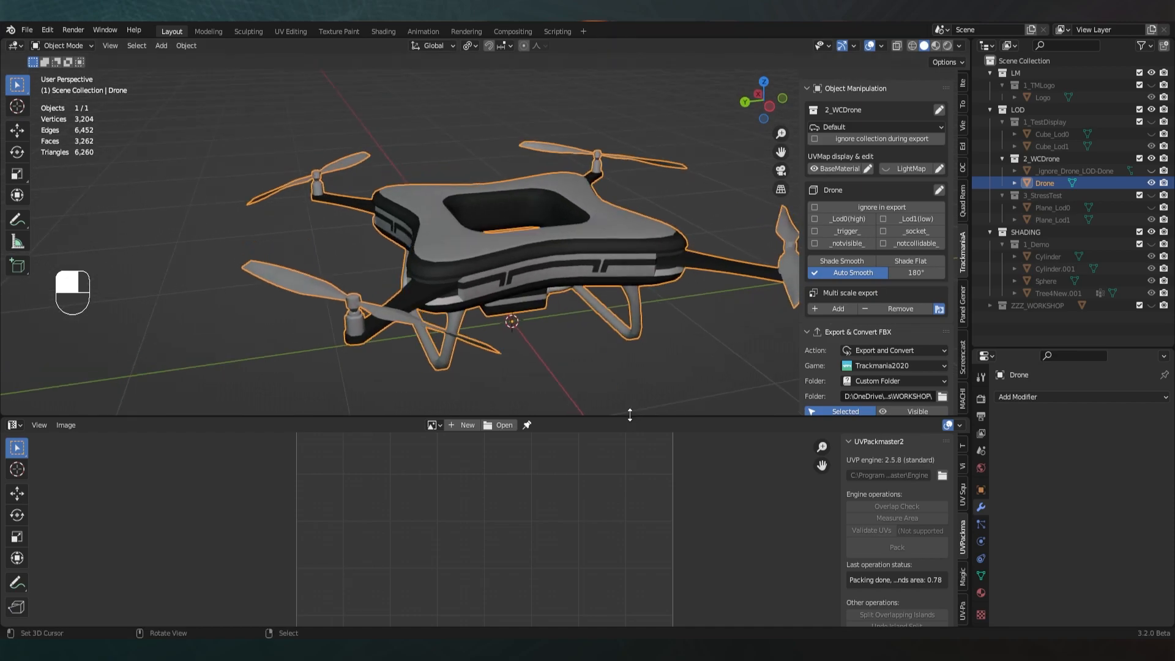
{"action": "left_click_drag", "start_coordinate": [629, 413], "coordinate": [630, 444]}
{"action": "middle_click_drag", "start_coordinate": [629, 428], "coordinate": [435, 279]}
{"action": "key", "text": "Tab"}
{"action": "key", "text": "a"}
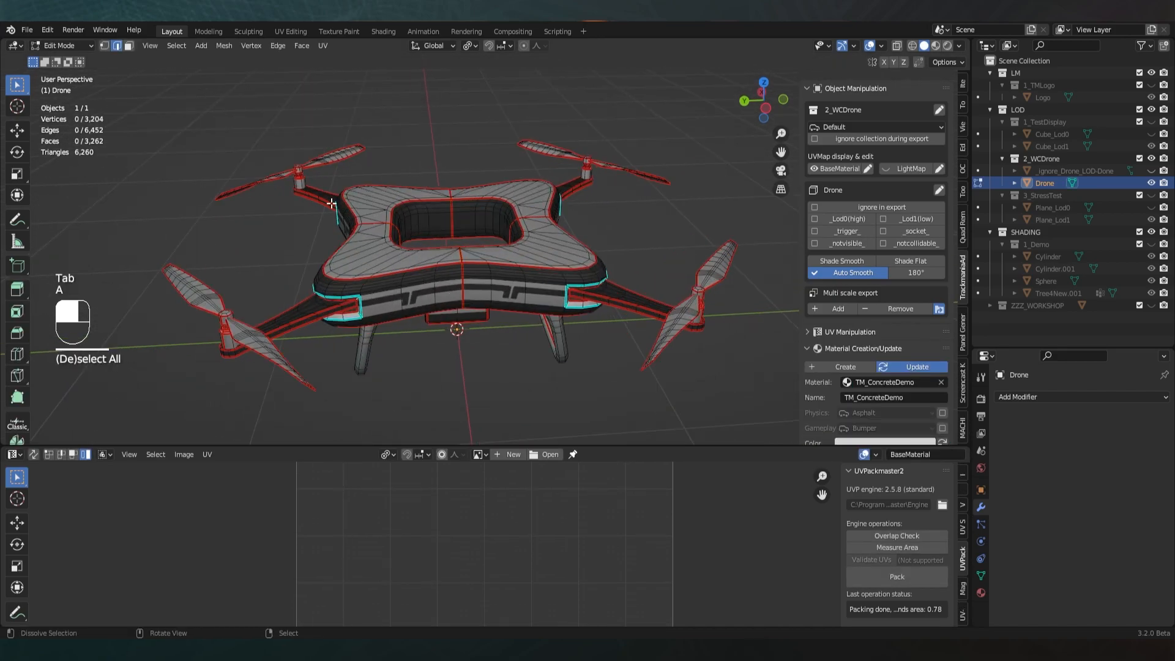
{"action": "scroll", "coordinate": [510, 279], "scroll_direction": "up", "scroll_amount": 4}
{"action": "scroll", "coordinate": [509, 279], "scroll_direction": "down", "scroll_amount": 3}
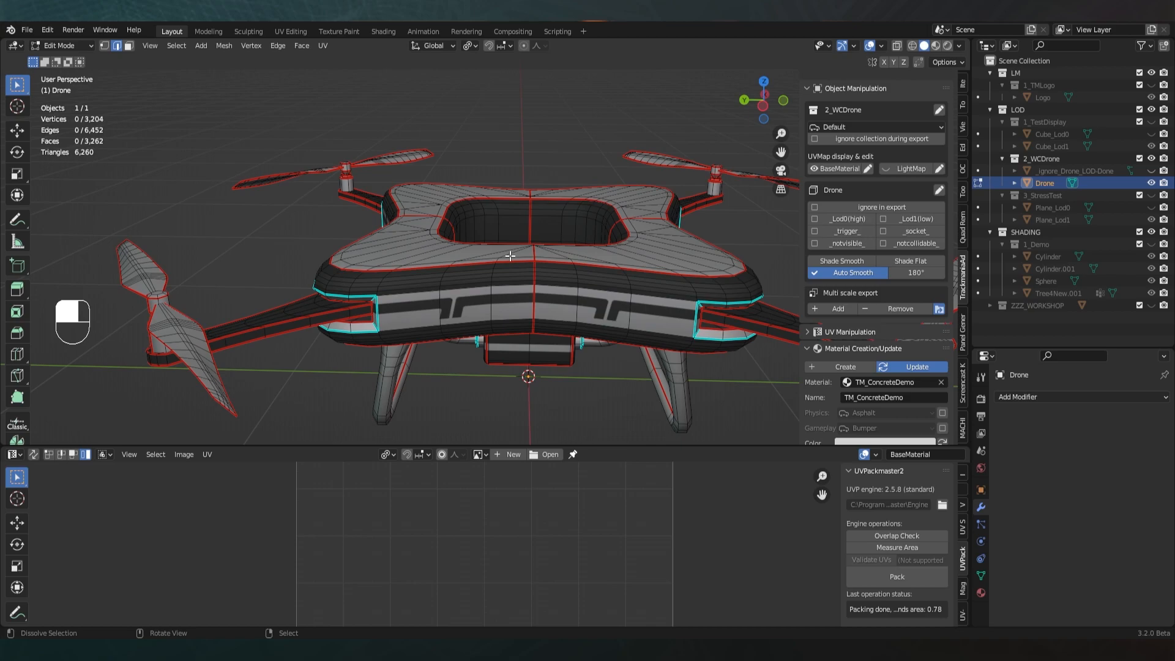
{"action": "scroll", "coordinate": [513, 261], "scroll_direction": "down", "scroll_amount": 2}
{"action": "mouse_move", "coordinate": [514, 261]}
{"action": "middle_mouse_down"}
{"action": "mouse_move", "coordinate": [533, 233]}
{"action": "mouse_move", "coordinate": [549, 266]}
{"action": "mouse_move", "coordinate": [504, 278]}
{"action": "middle_mouse_up"}
{"action": "key", "text": "Tab"}
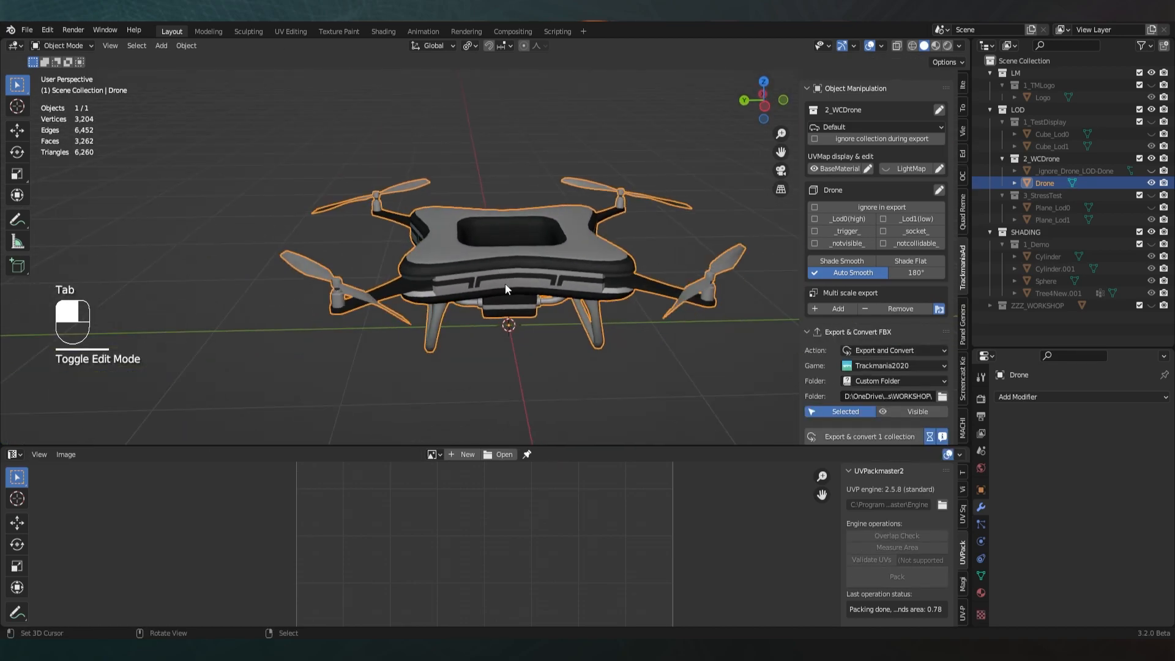
Duplicate the Drone in place and mark the original object as _Lod0(high)
{"action": "key", "text": "shift+d"}
{"action": "right_click", "coordinate": [602, 258]}
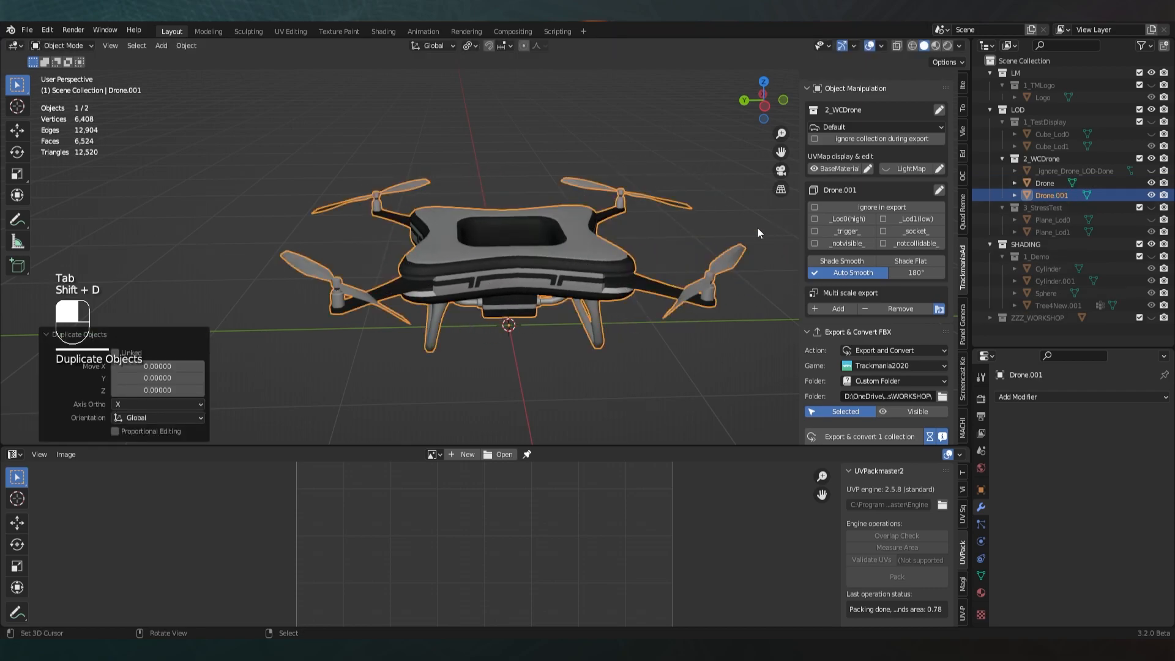
{"action": "left_click", "coordinate": [1044, 182]}
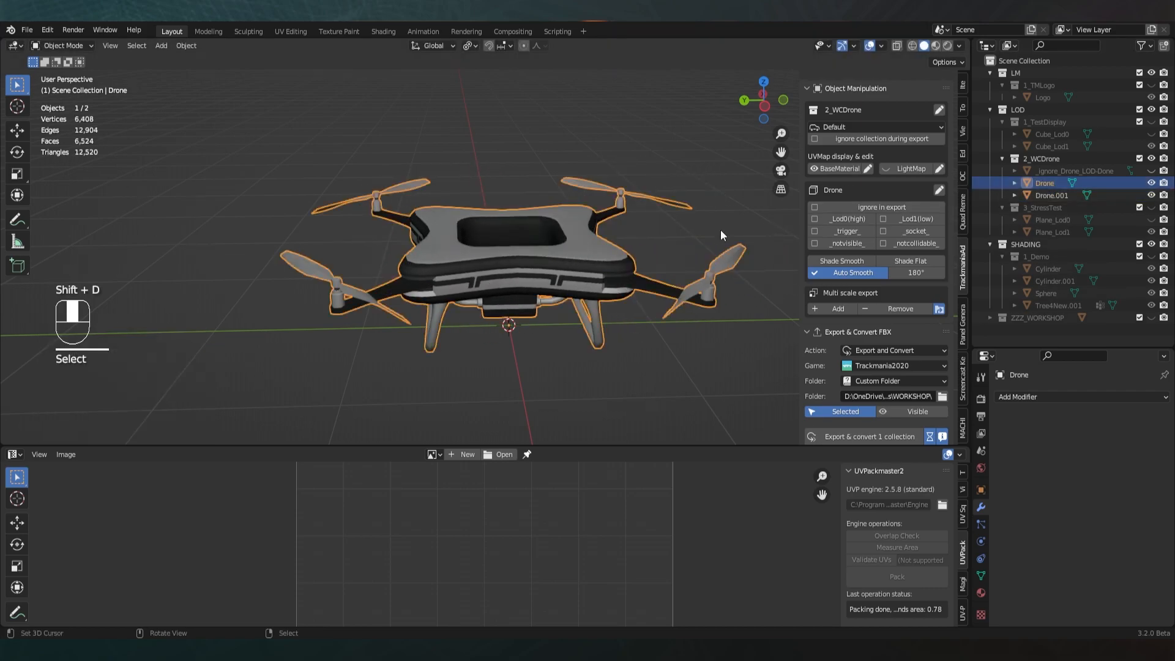
{"action": "left_click", "coordinate": [849, 218]}
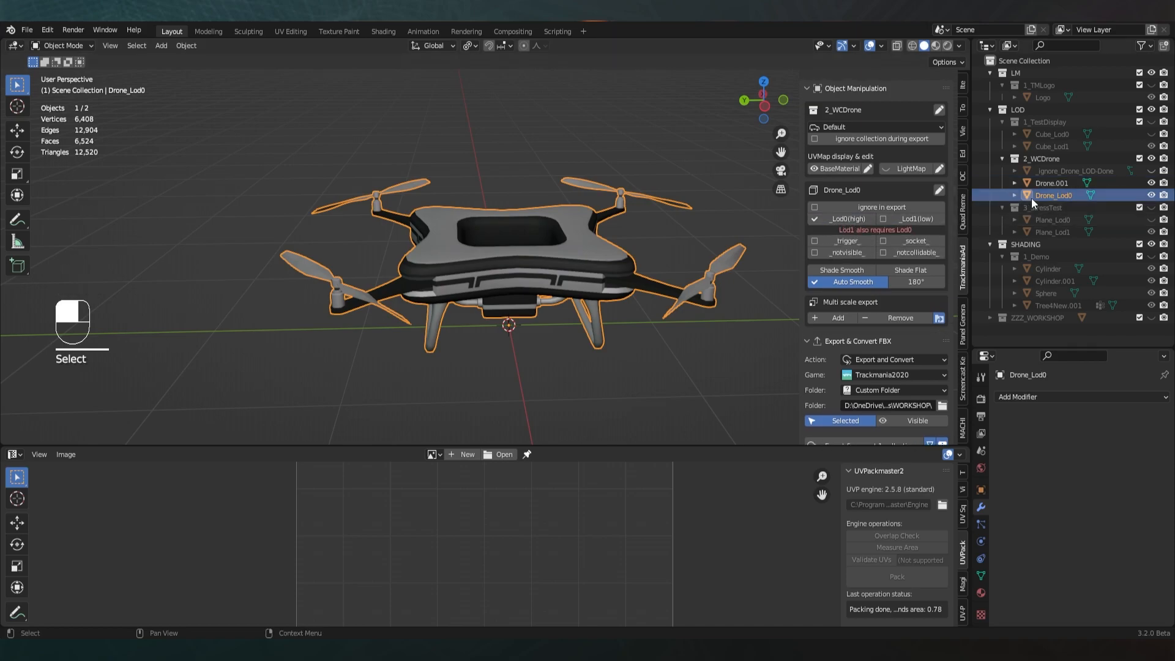
Rename the duplicate Drone.001 to Drone and mark it as _Lod1(low)
{"action": "left_click", "coordinate": [1052, 183]}
{"action": "double_click", "coordinate": [1051, 183]}
{"action": "type", "text": "Drone"}
{"action": "key", "text": "Return"}
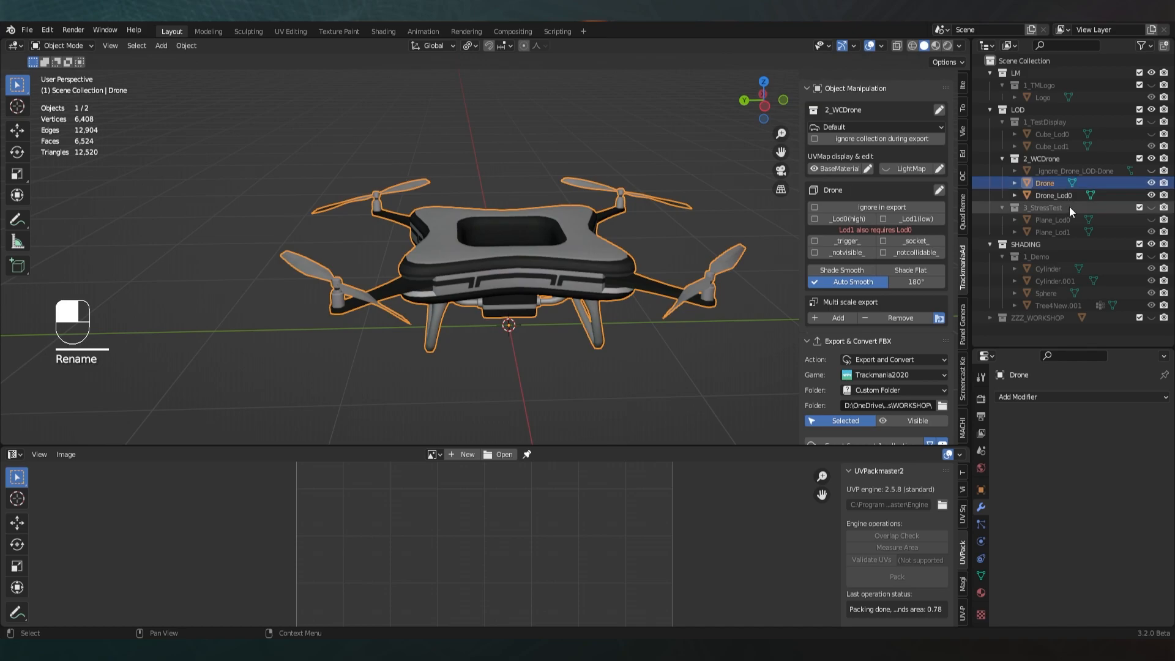
{"action": "left_click", "coordinate": [931, 220]}
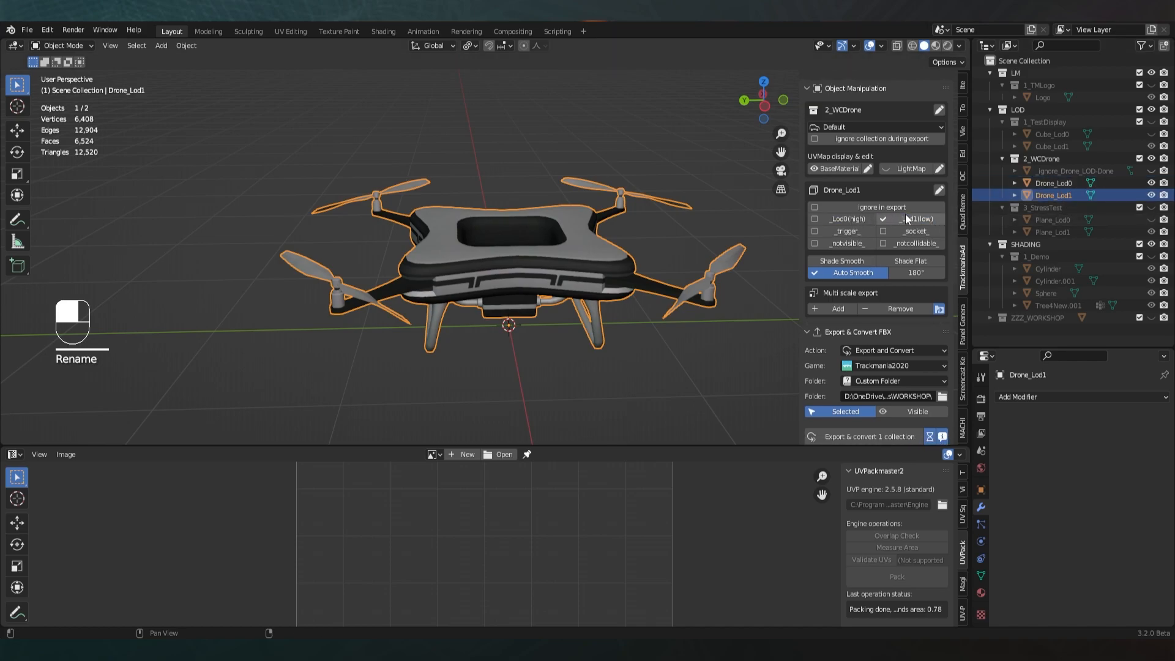
Hide Drone_Lod0 and open Drone_Lod1 in Edit Mode with all its geometry deselected
{"action": "left_click", "coordinate": [1040, 184]}
{"action": "left_click", "coordinate": [1151, 183]}
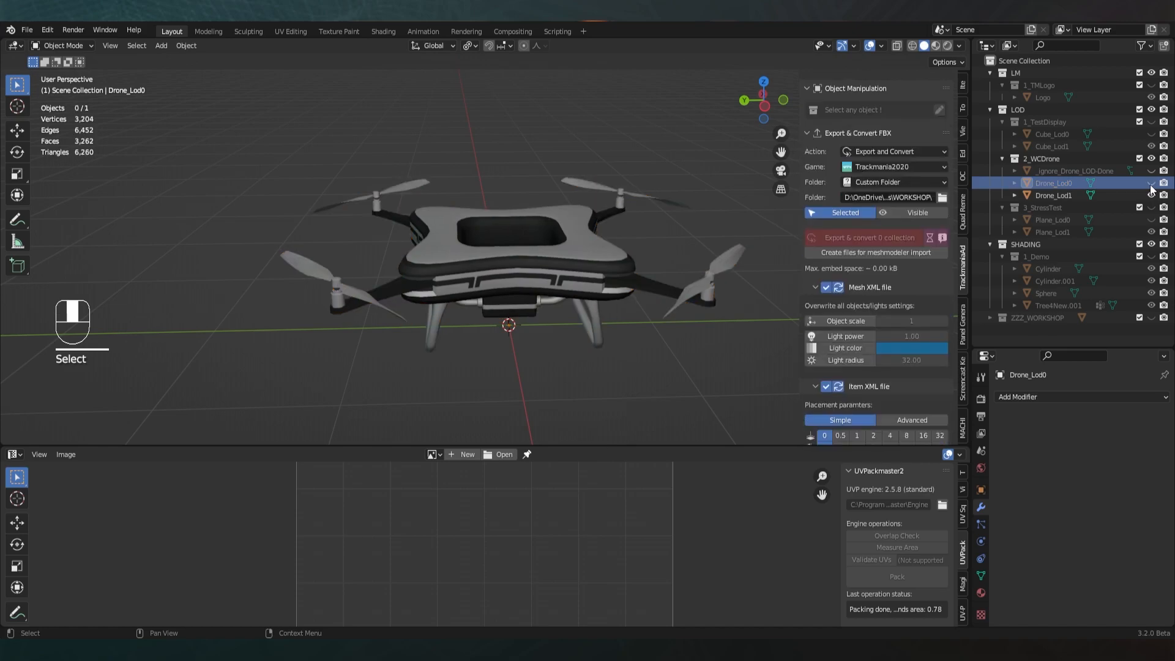
{"action": "left_click", "coordinate": [1115, 193]}
{"action": "key", "text": "Tab"}
{"action": "key", "text": "a"}
{"action": "key", "text": "a"}
{"action": "scroll", "coordinate": [427, 297], "scroll_direction": "up", "scroll_amount": 5}
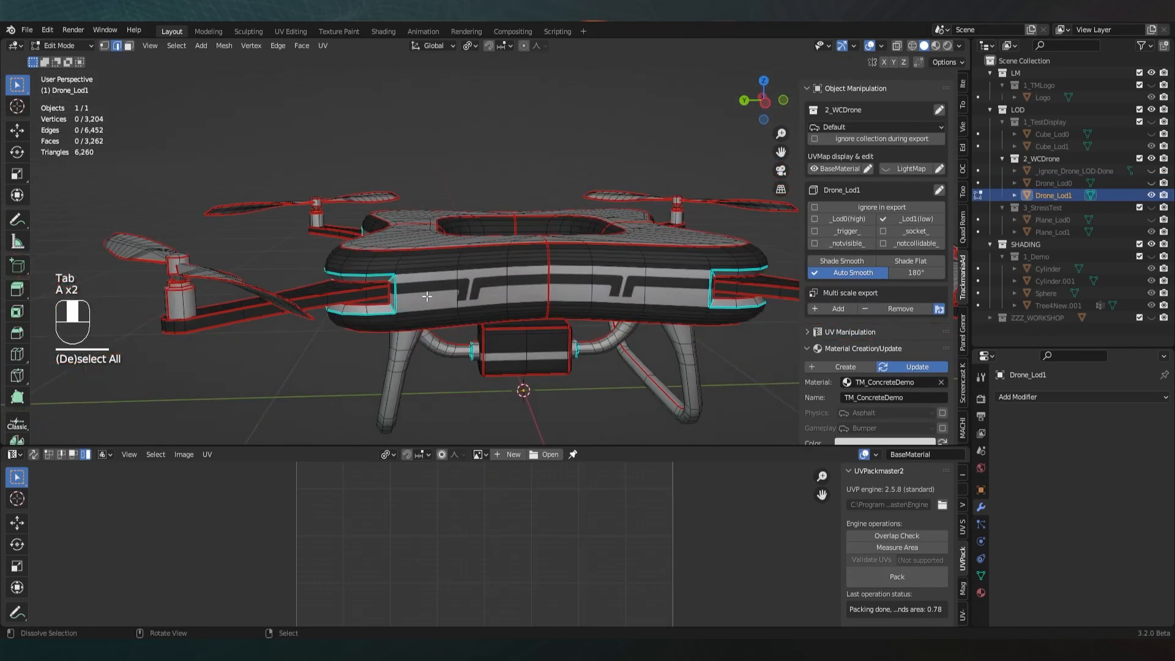
{"action": "scroll", "coordinate": [497, 243], "scroll_direction": "up", "scroll_amount": 1}
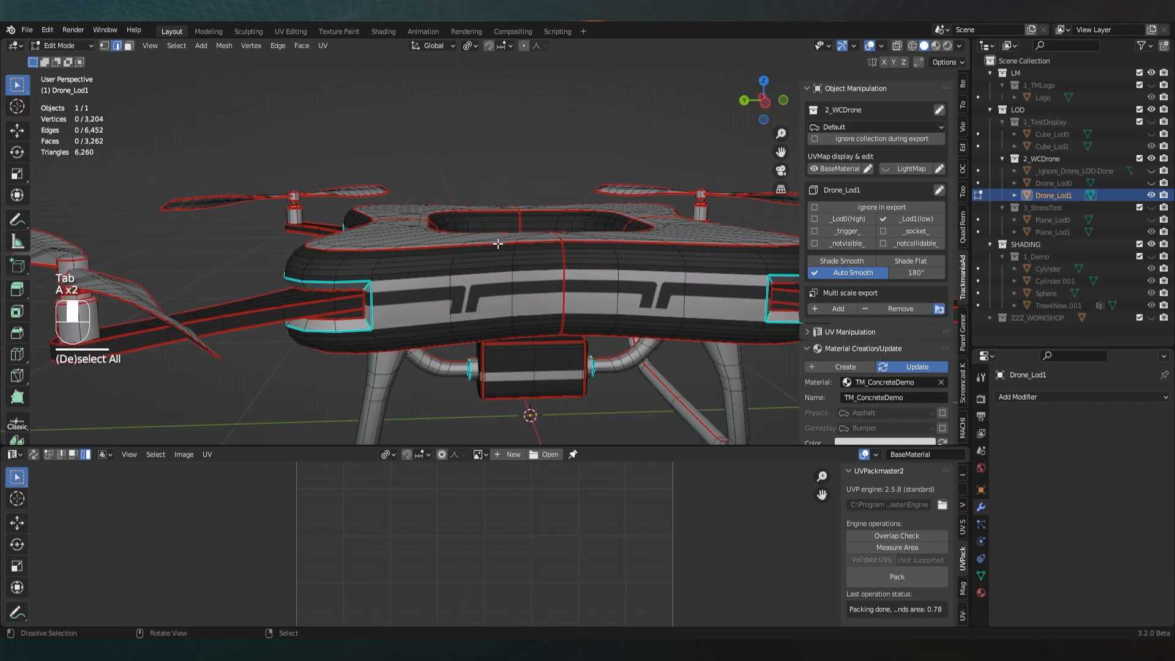
Select four parallel horizontal edge loops along the upper rim of the Drone_Lod1 body
{"action": "scroll", "coordinate": [391, 276], "scroll_direction": "up", "scroll_amount": 3}
{"action": "middle_click_drag", "start_coordinate": [391, 276], "coordinate": [366, 269]}
{"action": "left_click", "coordinate": [368, 271], "text": "alt"}
{"action": "left_click", "coordinate": [370, 260], "text": "alt+shift"}
{"action": "left_click", "coordinate": [370, 251], "text": "alt+shift"}
{"action": "left_click", "coordinate": [370, 244], "text": "alt+shift"}
{"action": "middle_click_drag", "start_coordinate": [370, 243], "coordinate": [394, 256]}
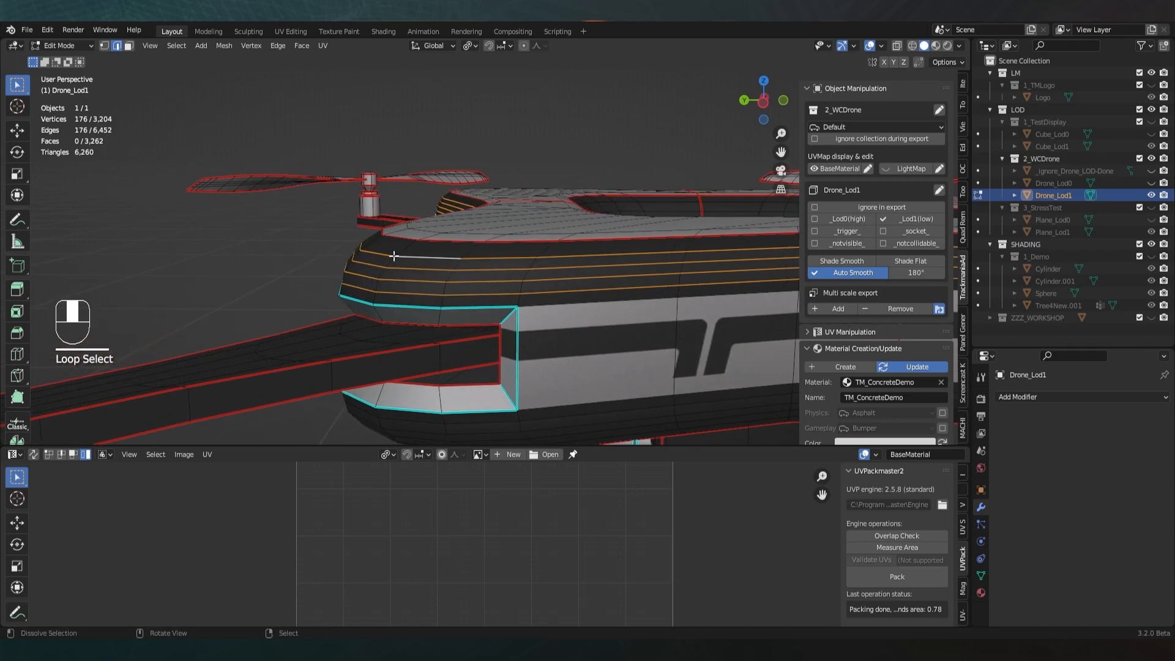
Demonstrate loop selection by selecting single horizontal edge loops on the body's upper rim one at a time
{"action": "left_click", "coordinate": [412, 293], "text": "alt"}
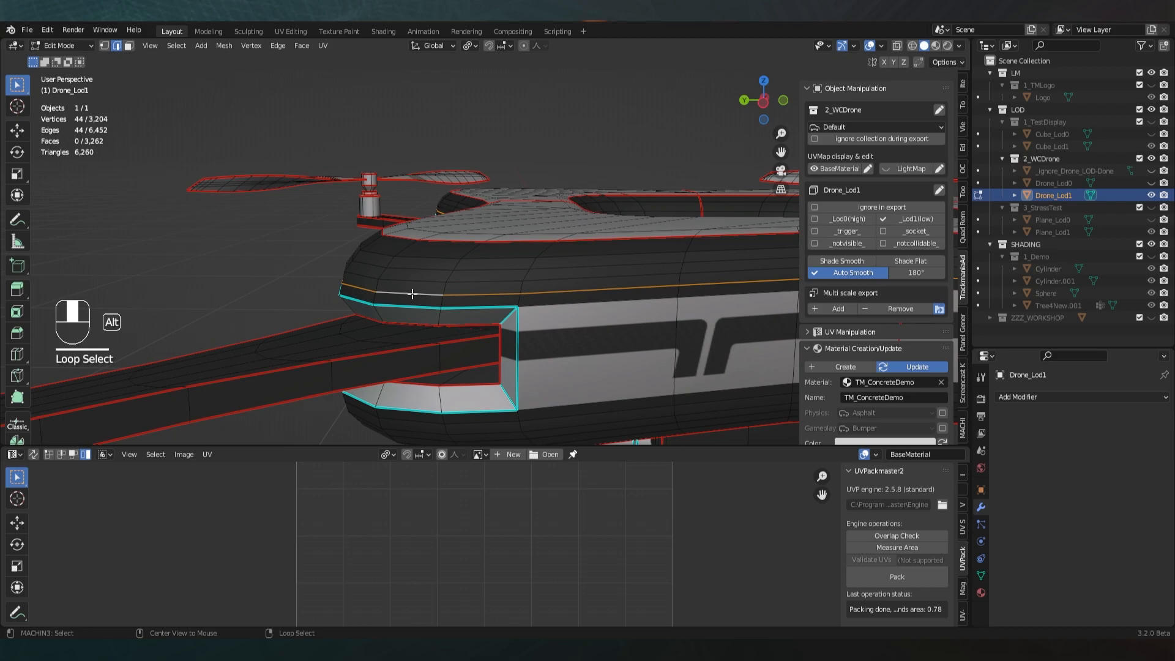
{"action": "left_click", "coordinate": [416, 273], "text": "alt"}
{"action": "right_click", "coordinate": [420, 258], "text": "alt"}
{"action": "right_click", "coordinate": [420, 268], "text": "alt"}
{"action": "right_click", "coordinate": [420, 277], "text": "alt"}
Select four parallel horizontal edge loops along the body's upper rim and remove them with Dissolve Selection
{"action": "right_click", "coordinate": [420, 289], "text": "alt"}
{"action": "right_click", "coordinate": [419, 279], "text": "alt+shift"}
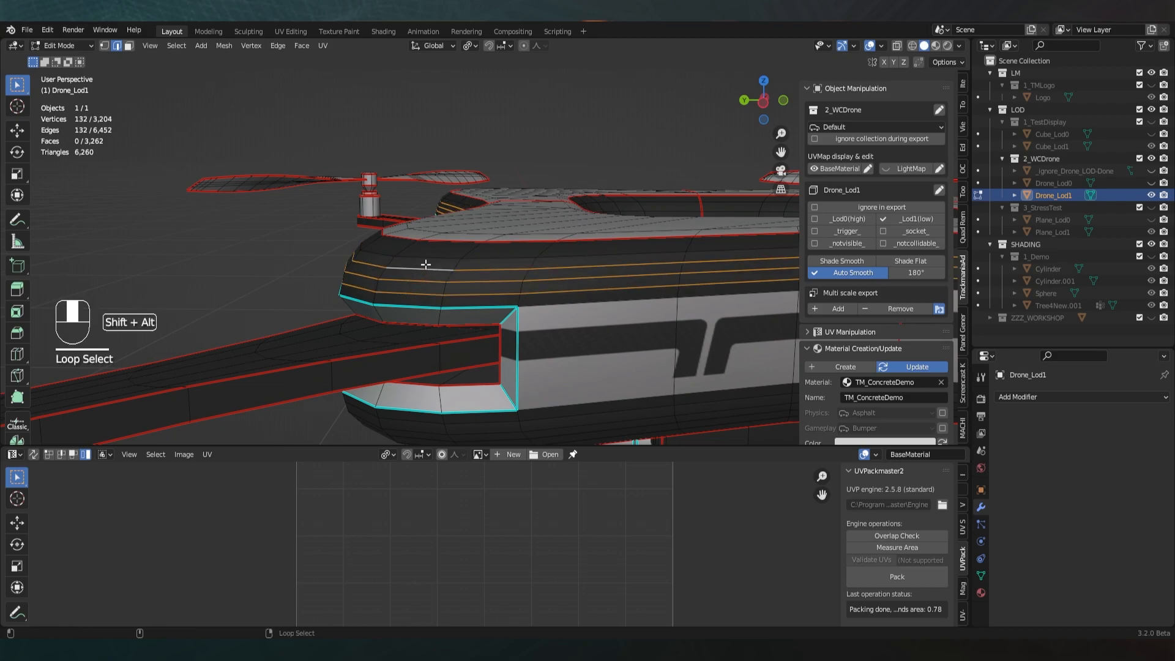
{"action": "right_click", "coordinate": [427, 261], "text": "alt+shift"}
{"action": "right_click", "coordinate": [427, 259], "text": "alt+shift"}
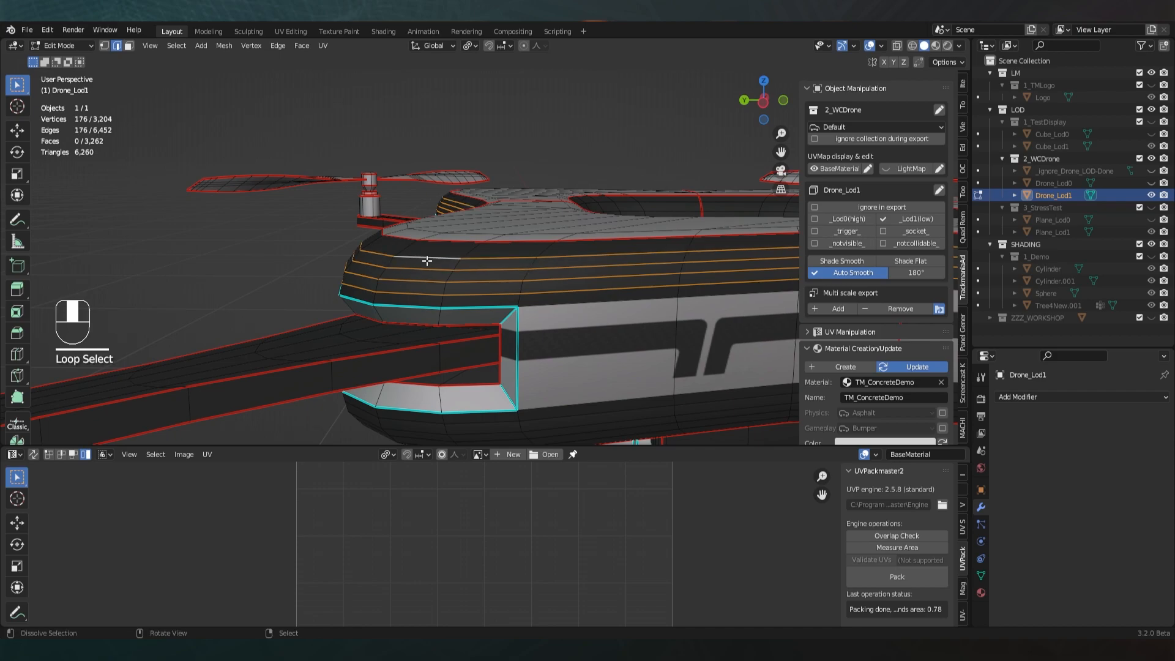
{"action": "middle_click_drag", "start_coordinate": [427, 261], "coordinate": [476, 272]}
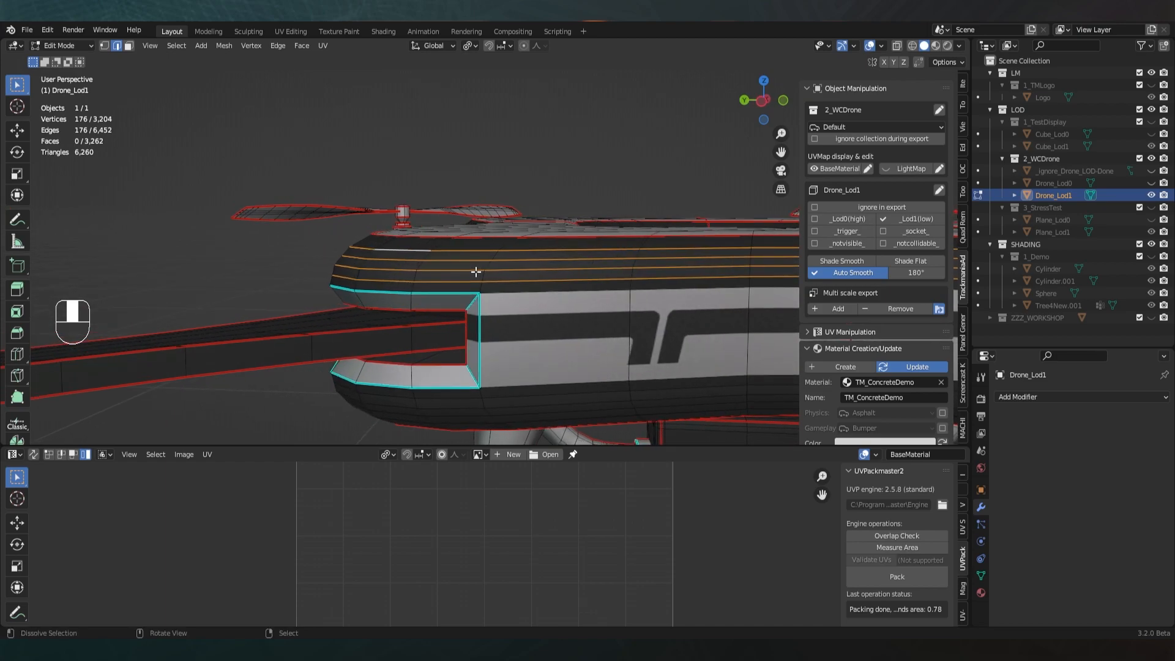
{"action": "key", "text": "space"}
{"action": "type", "text": "dissolv"}
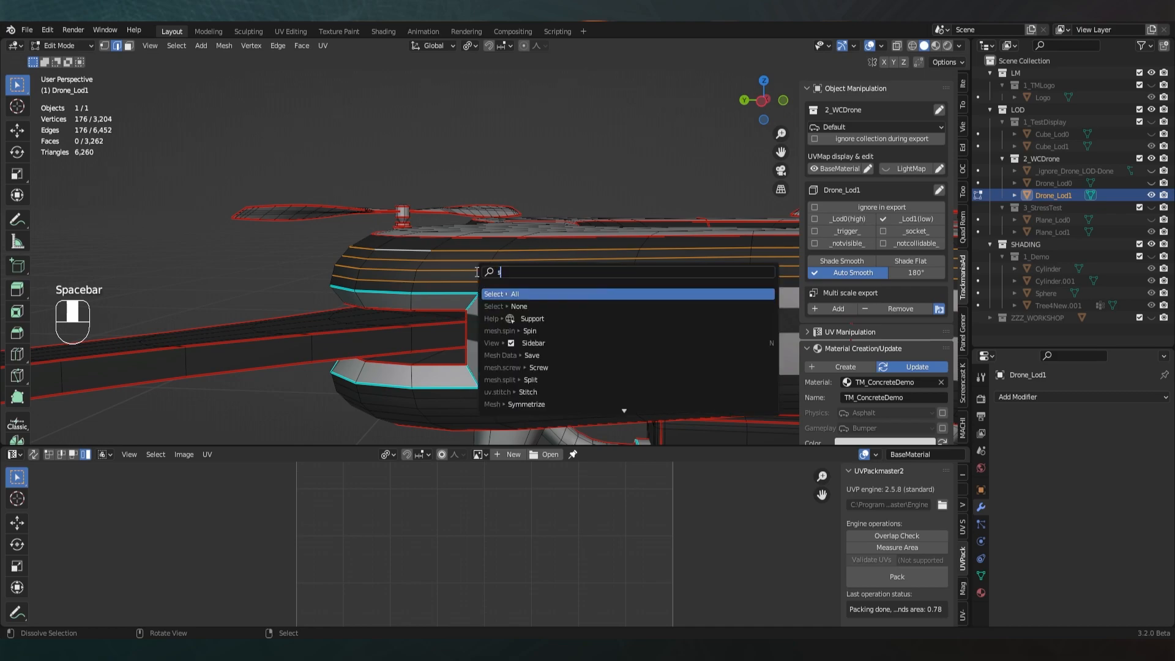
{"action": "type", "text": "e selectio"}
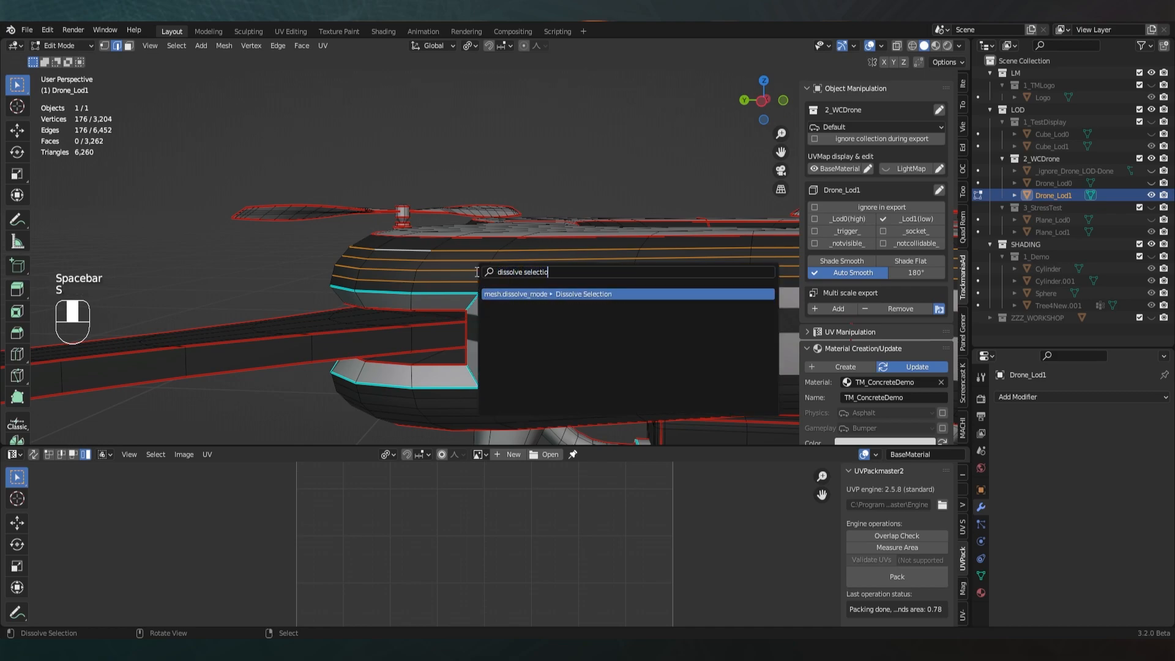
{"action": "key", "text": "Return"}
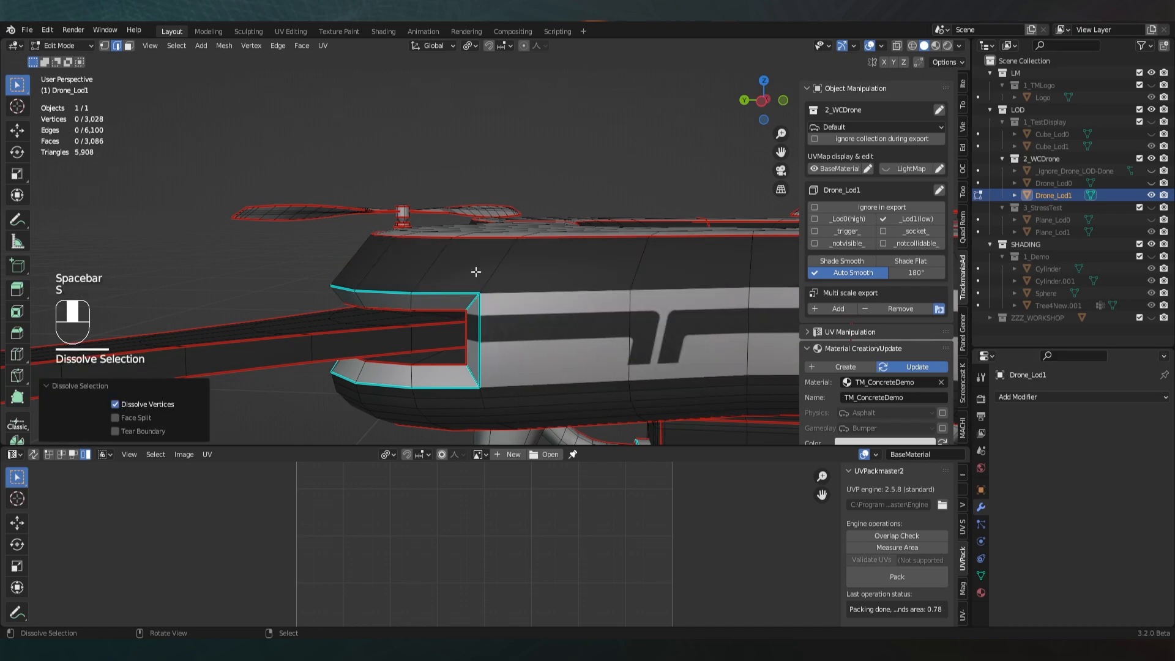
Undo and redo the upper rim dissolve to compare the body's shape before and after
{"action": "key", "text": "ctrl+z"}
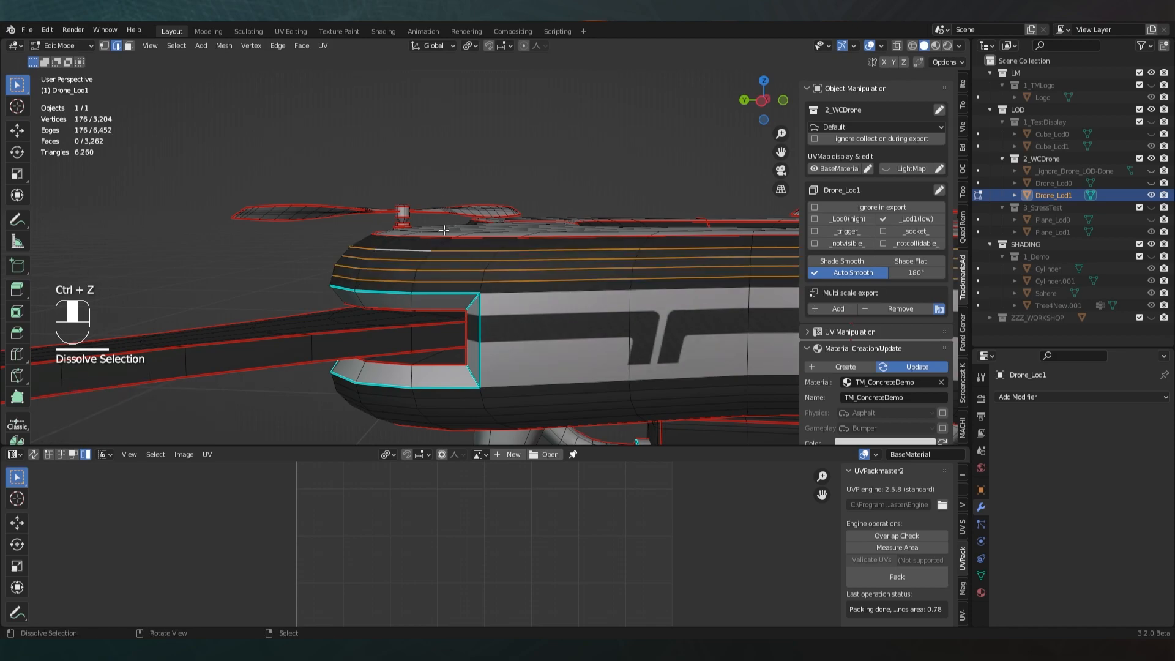
{"action": "key", "text": "ctrl+shift+z"}
{"action": "middle_click_drag", "start_coordinate": [442, 230], "coordinate": [537, 215]}
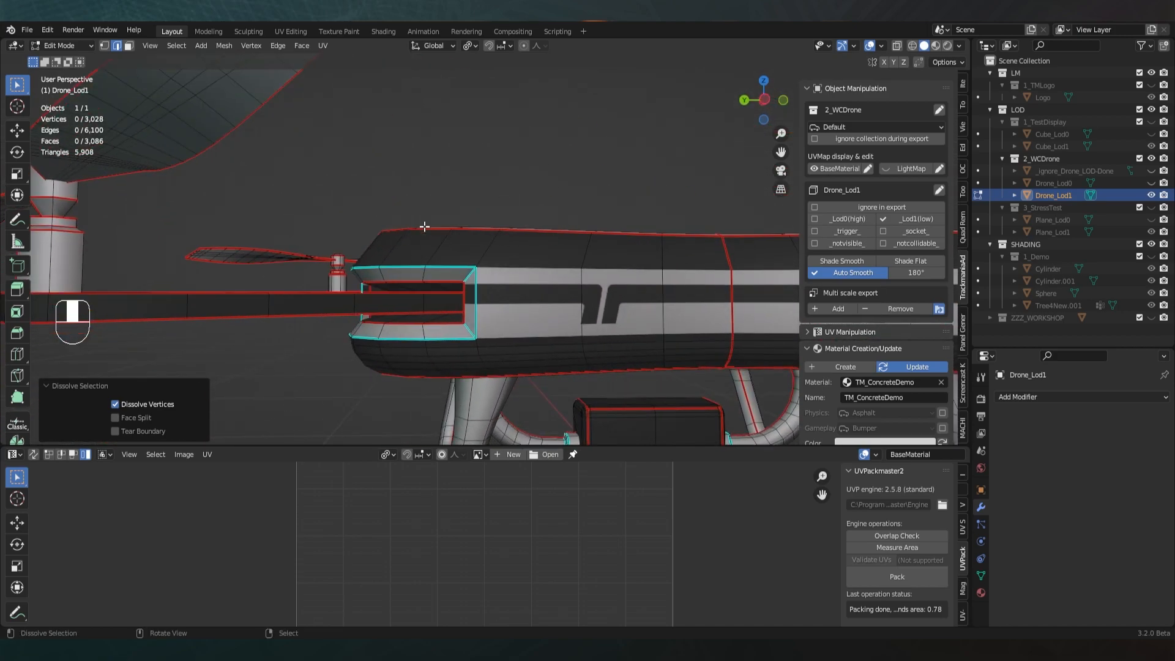
Leave Edit Mode, deselect everything, reset the 3D cursor to the world origin, and reopen Drone_Lod1 in Edit Mode
{"action": "scroll", "coordinate": [424, 226], "scroll_direction": "down", "scroll_amount": 6}
{"action": "middle_click_drag", "start_coordinate": [424, 226], "coordinate": [427, 255]}
{"action": "key", "text": "Tab"}
{"action": "key", "text": "a"}
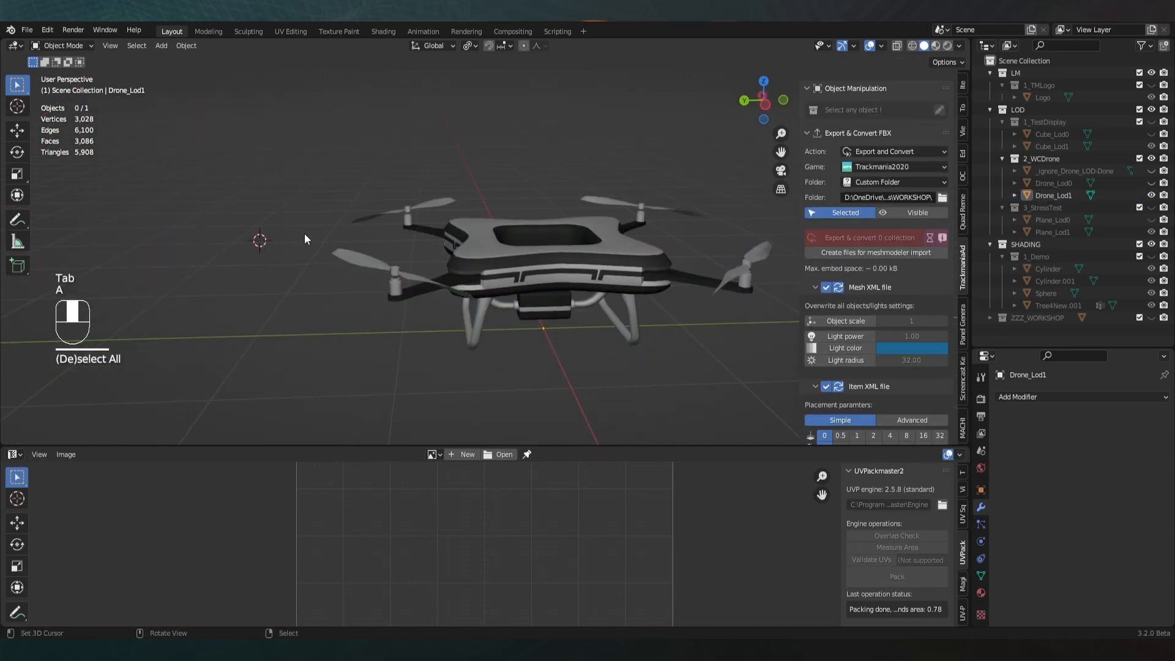
{"action": "key", "text": "shift+c"}
{"action": "key", "text": "Tab"}
{"action": "scroll", "coordinate": [489, 253], "scroll_direction": "up", "scroll_amount": 5}
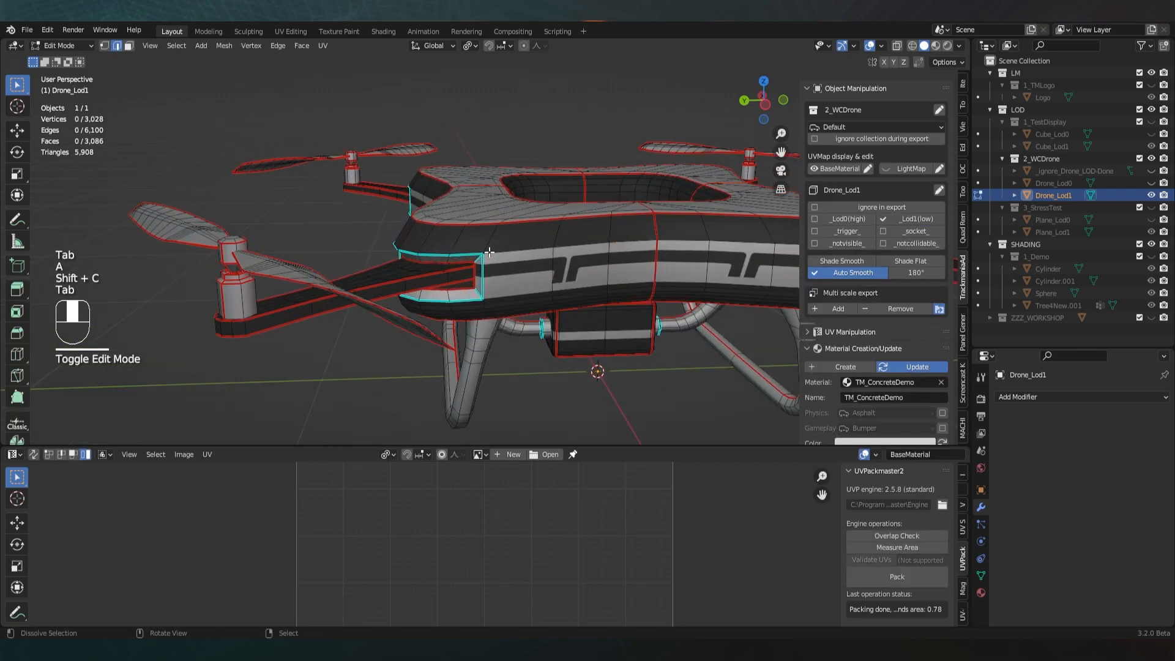
Select four parallel horizontal edge loops along the body's lower rim and dissolve them
{"action": "middle_click_drag", "start_coordinate": [423, 228], "coordinate": [447, 195]}
{"action": "scroll", "coordinate": [452, 234], "scroll_direction": "up", "scroll_amount": 5}
{"action": "left_click", "coordinate": [444, 180], "text": "alt"}
{"action": "left_click", "coordinate": [446, 193], "text": "alt+shift"}
{"action": "left_click", "coordinate": [447, 205], "text": "alt+shift"}
{"action": "left_click", "coordinate": [453, 219], "text": "alt+shift"}
{"action": "middle_click_drag", "start_coordinate": [430, 188], "coordinate": [475, 199]}
{"action": "key", "text": "ctrl+x"}
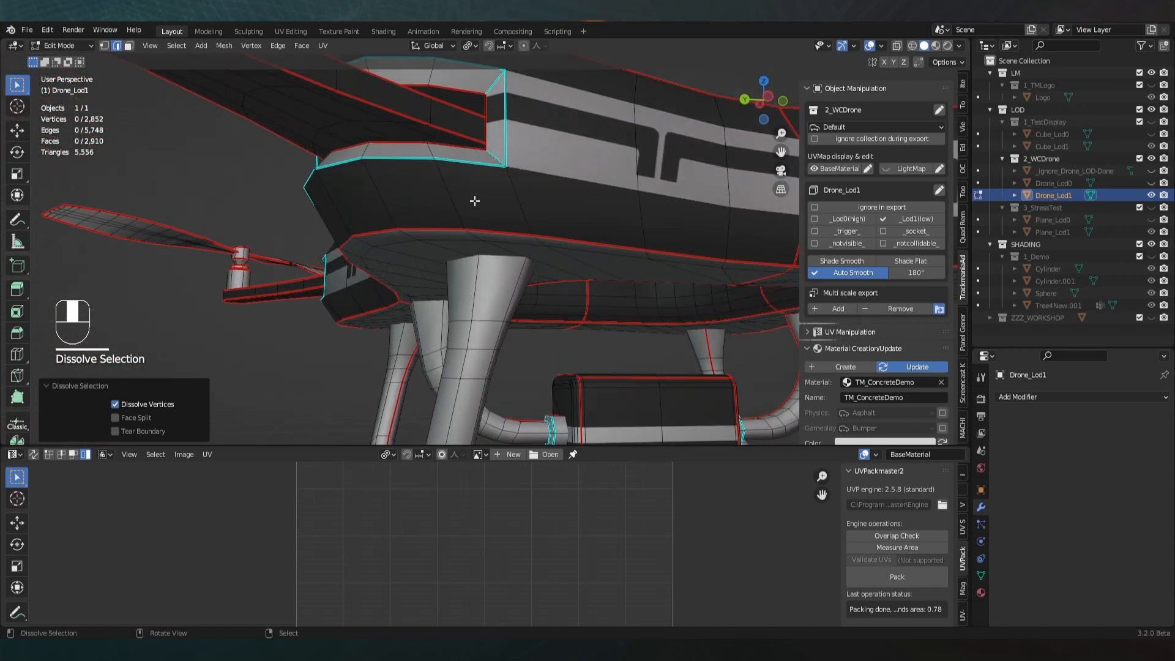
Try dissolving a single vertex on the body's underside in vertex selection mode, and undo it
{"action": "left_click", "coordinate": [104, 46]}
{"action": "middle_click_drag", "start_coordinate": [428, 244], "coordinate": [458, 233]}
{"action": "left_click", "coordinate": [455, 223]}
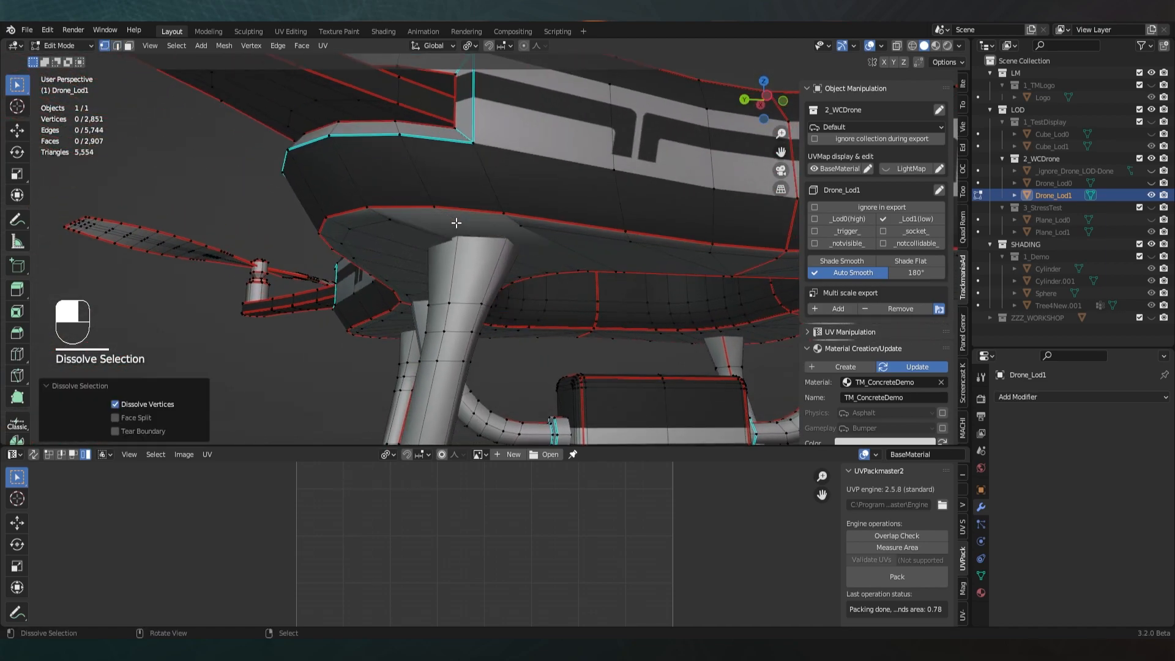
{"action": "key", "text": "ctrl+z"}
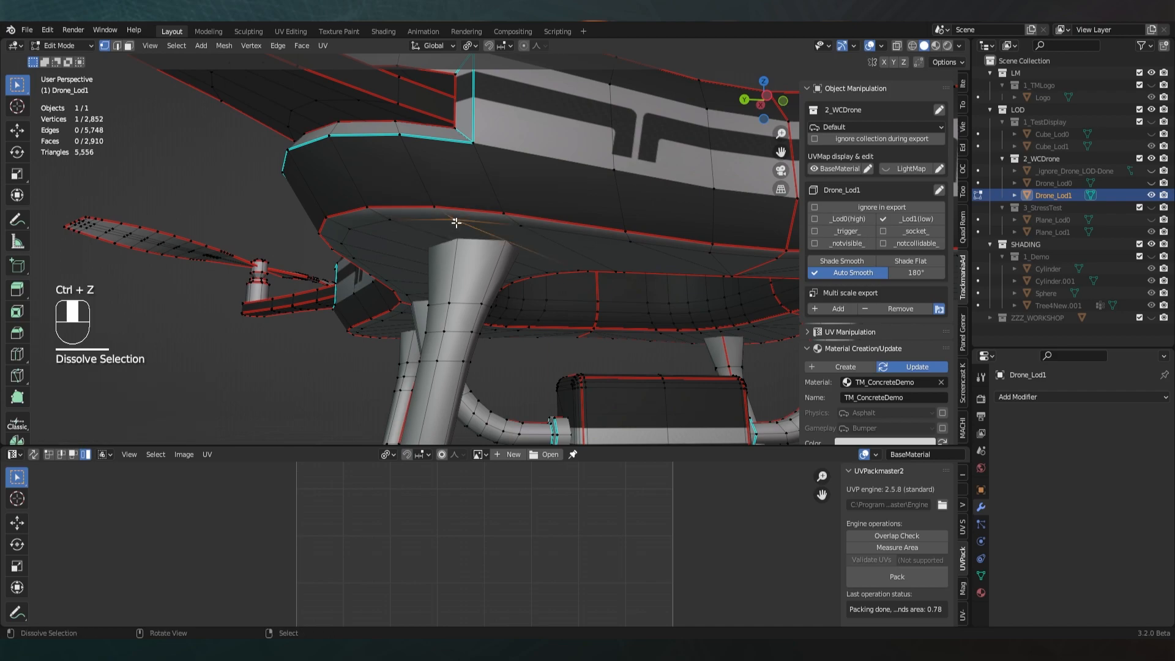
Try dissolving two neighbouring faces on the lower rim into one in face selection mode, undo it and clear the selection
{"action": "left_click", "coordinate": [128, 45]}
{"action": "right_click", "coordinate": [423, 174], "text": "shift"}
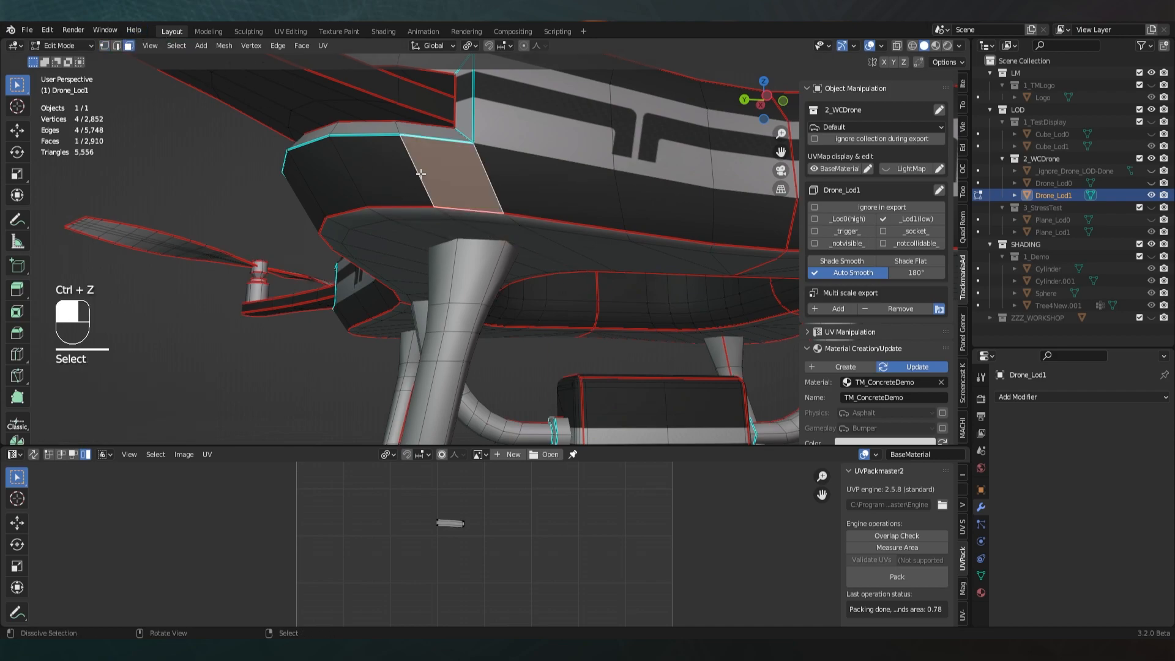
{"action": "right_click", "coordinate": [390, 172], "text": "shift"}
{"action": "left_click", "coordinate": [389, 172]}
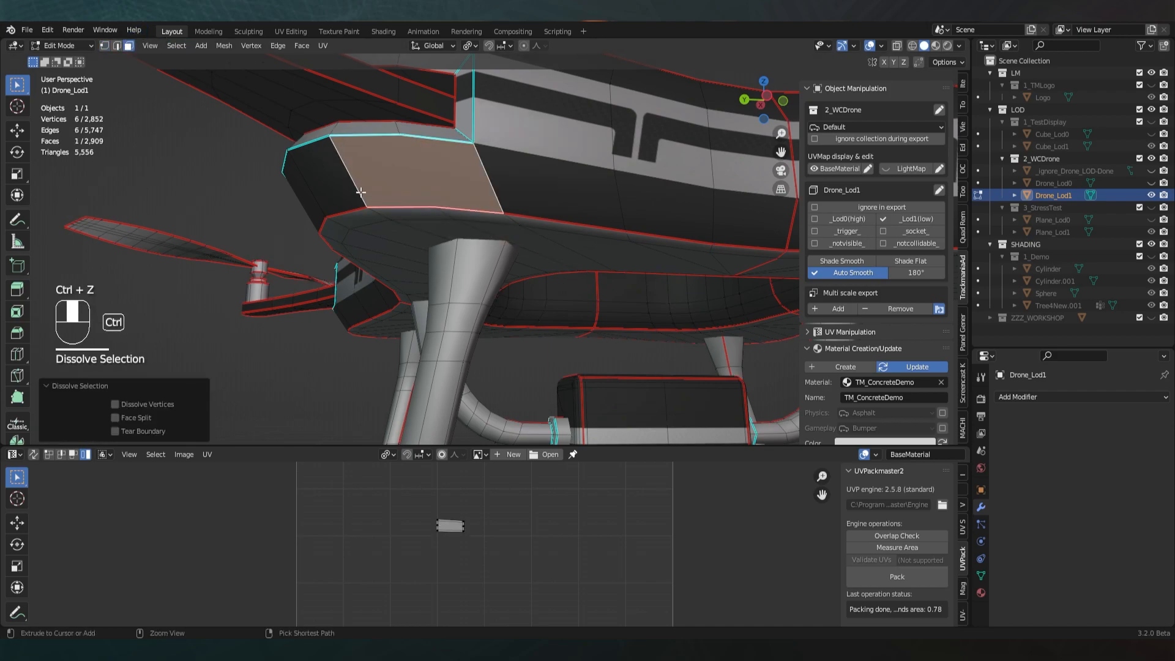
{"action": "key", "text": "ctrl+z"}
{"action": "key", "text": "a"}
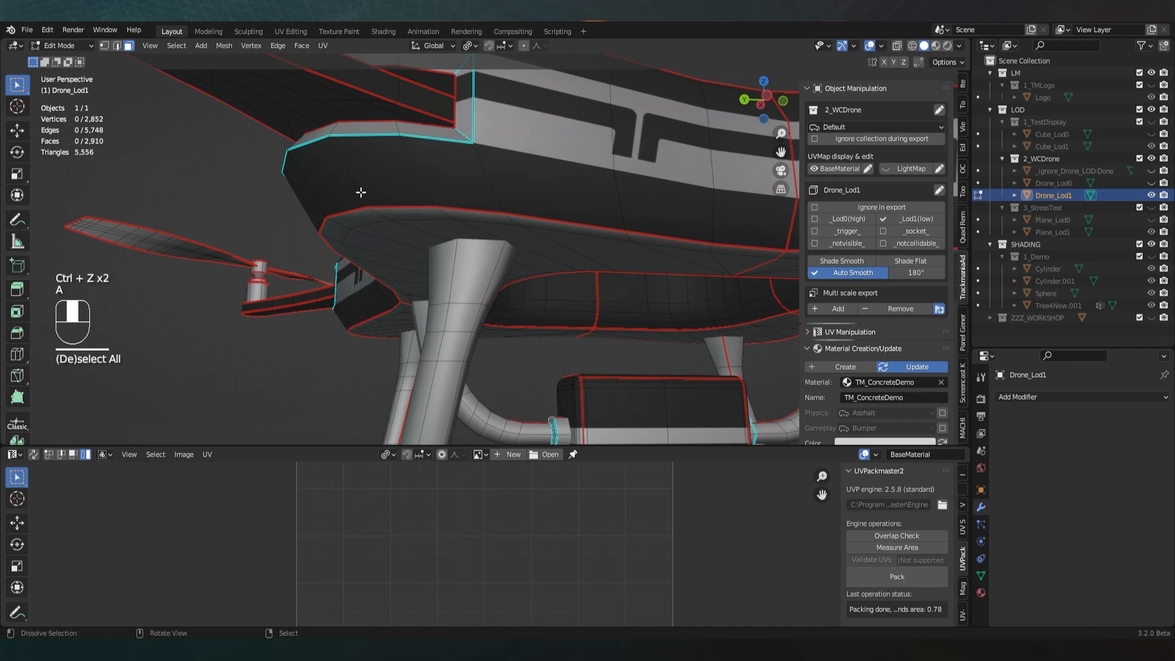
Switch back to edge selection mode and bring up the Dissolve Selection command in the operator search without running it
{"action": "left_click", "coordinate": [117, 46]}
{"action": "middle_click_drag", "start_coordinate": [531, 297], "coordinate": [483, 291]}
{"action": "scroll", "coordinate": [447, 286], "scroll_direction": "up", "scroll_amount": 5}
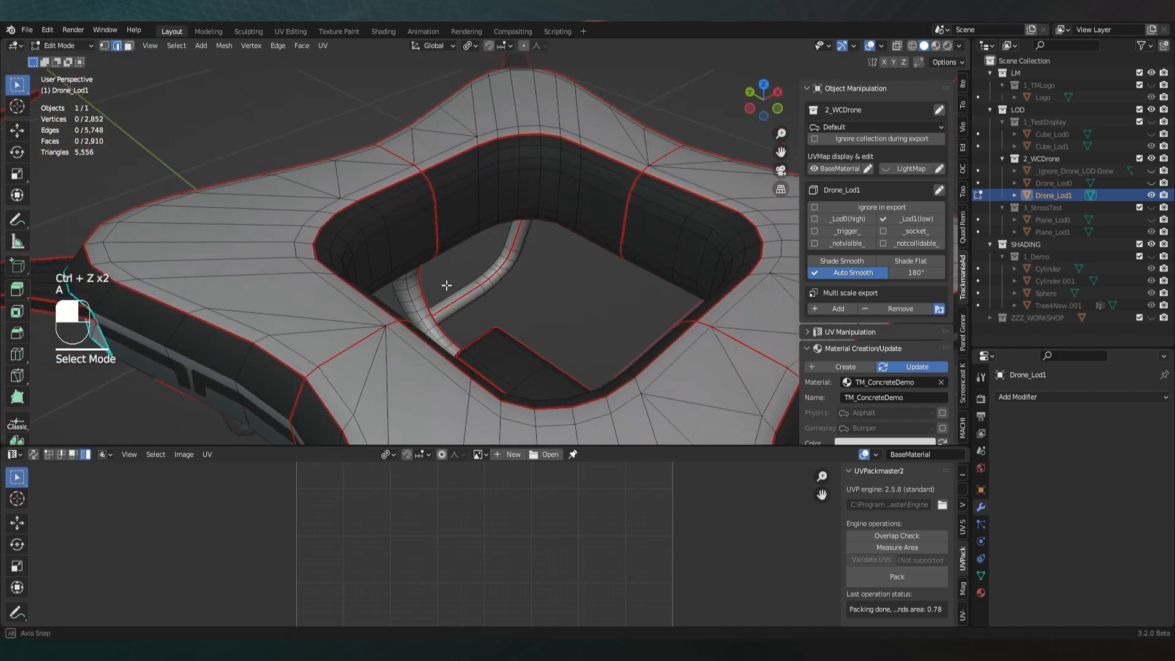
{"action": "key", "text": "space"}
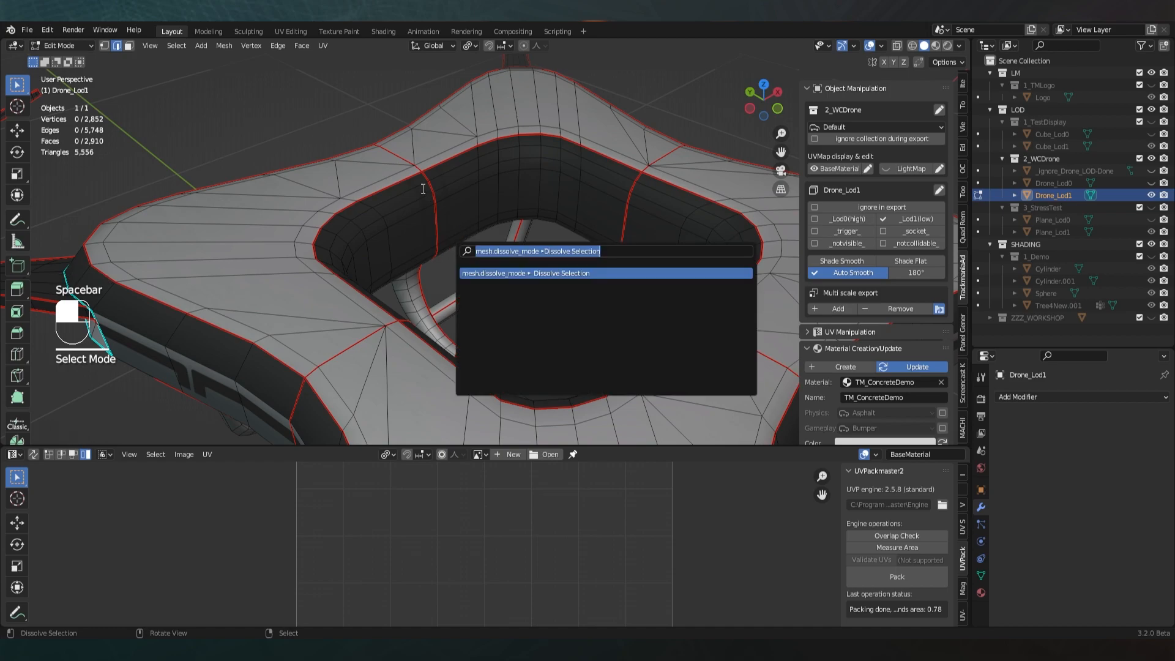
{"action": "left_click", "coordinate": [428, 188]}
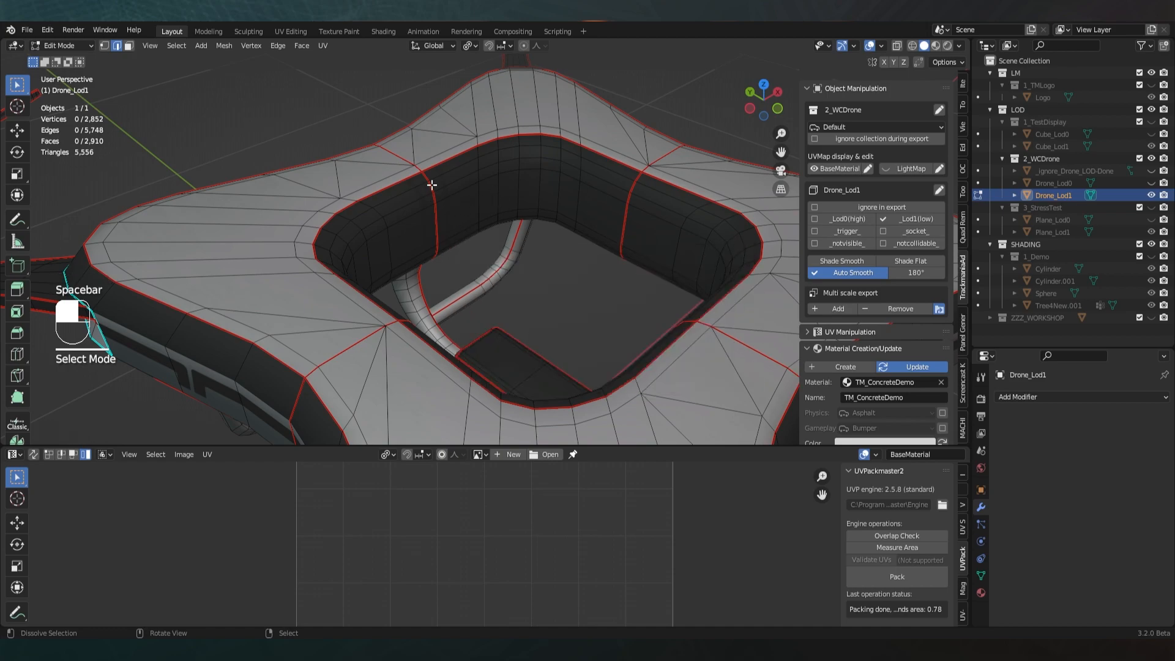
Select six horizontal edge loops around the inner wall of the body's central opening and dissolve them
{"action": "right_click", "coordinate": [443, 173], "text": "alt"}
{"action": "right_click", "coordinate": [449, 184], "text": "alt+shift"}
{"action": "right_click", "coordinate": [453, 195], "text": "alt+shift"}
{"action": "right_click", "coordinate": [458, 230], "text": "alt+shift"}
{"action": "scroll", "coordinate": [479, 255], "scroll_direction": "up", "scroll_amount": 6}
{"action": "mouse_move", "coordinate": [479, 254]}
{"action": "middle_mouse_down"}
{"action": "mouse_move", "coordinate": [441, 204]}
{"action": "mouse_move", "coordinate": [574, 292]}
{"action": "mouse_move", "coordinate": [664, 270]}
{"action": "mouse_move", "coordinate": [483, 245]}
{"action": "middle_mouse_up"}
{"action": "right_click", "coordinate": [488, 284], "text": "alt+shift"}
{"action": "right_click", "coordinate": [495, 299], "text": "alt+shift"}
{"action": "scroll", "coordinate": [495, 299], "scroll_direction": "down", "scroll_amount": 5}
{"action": "middle_click_drag", "start_coordinate": [496, 300], "coordinate": [611, 278]}
{"action": "key", "text": "ctrl+x"}
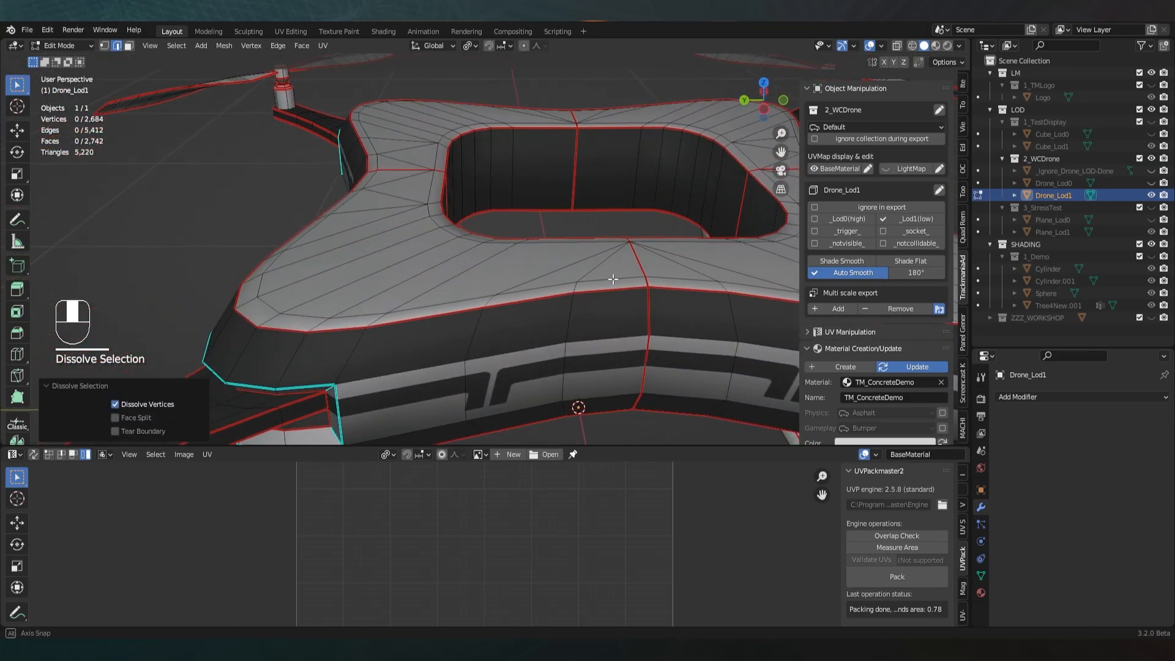
Select the edge loops running across the body's top and corners and along the rotor arms, and dissolve them
{"action": "scroll", "coordinate": [526, 285], "scroll_direction": "down", "scroll_amount": 4}
{"action": "middle_click_drag", "start_coordinate": [527, 286], "coordinate": [605, 308]}
{"action": "middle_click_drag", "start_coordinate": [605, 307], "coordinate": [544, 237], "text": "shift"}
{"action": "scroll", "coordinate": [526, 226], "scroll_direction": "up", "scroll_amount": 4}
{"action": "right_click", "coordinate": [564, 170], "text": "alt"}
{"action": "right_click", "coordinate": [436, 176], "text": "alt+shift"}
{"action": "scroll", "coordinate": [493, 211], "scroll_direction": "down", "scroll_amount": 3}
{"action": "middle_click_drag", "start_coordinate": [435, 175], "coordinate": [484, 239]}
{"action": "right_click", "coordinate": [387, 239], "text": "alt+shift"}
{"action": "middle_click_drag", "start_coordinate": [387, 238], "coordinate": [558, 268]}
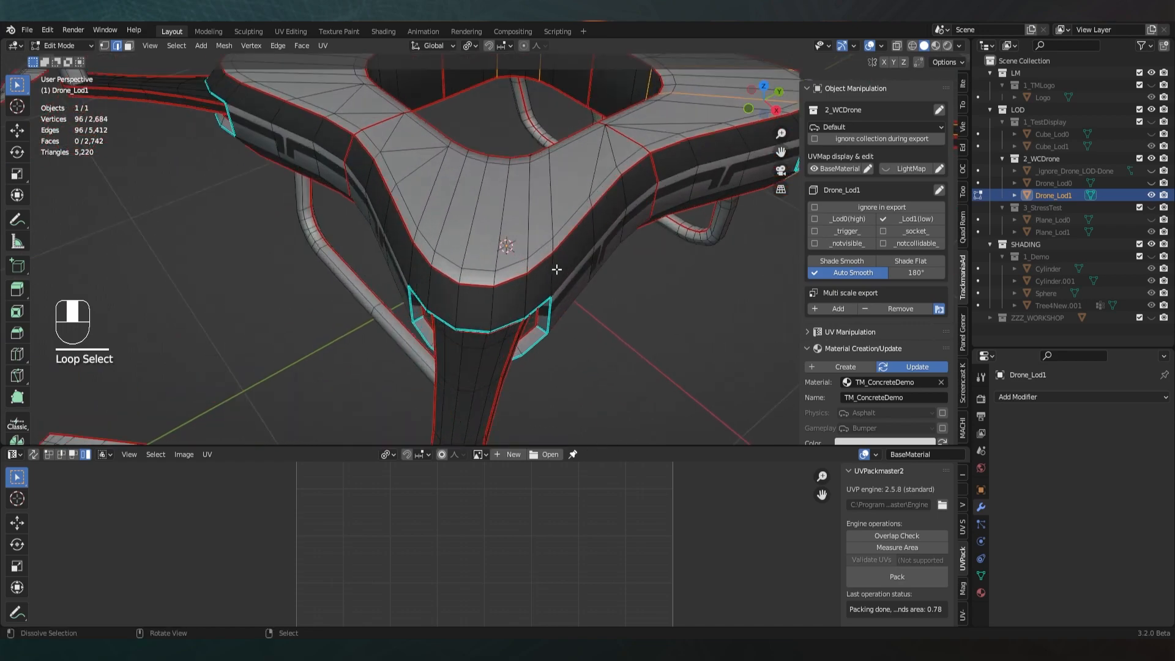
{"action": "right_click", "coordinate": [526, 294], "text": "alt+shift"}
{"action": "right_click", "coordinate": [436, 286], "text": "alt+shift"}
{"action": "middle_click_drag", "start_coordinate": [435, 286], "coordinate": [503, 222]}
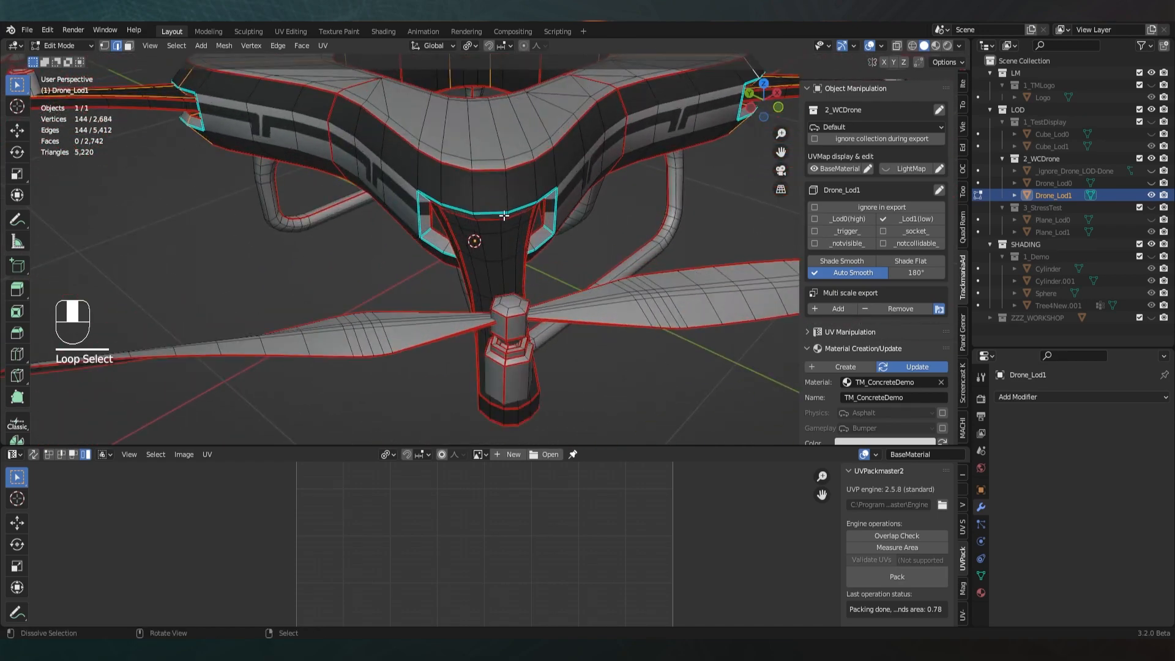
{"action": "scroll", "coordinate": [445, 190], "scroll_direction": "down", "scroll_amount": 4}
{"action": "middle_click_drag", "start_coordinate": [444, 191], "coordinate": [594, 306]}
{"action": "key", "text": "ctrl+x"}
{"action": "scroll", "coordinate": [471, 218], "scroll_direction": "down", "scroll_amount": 3}
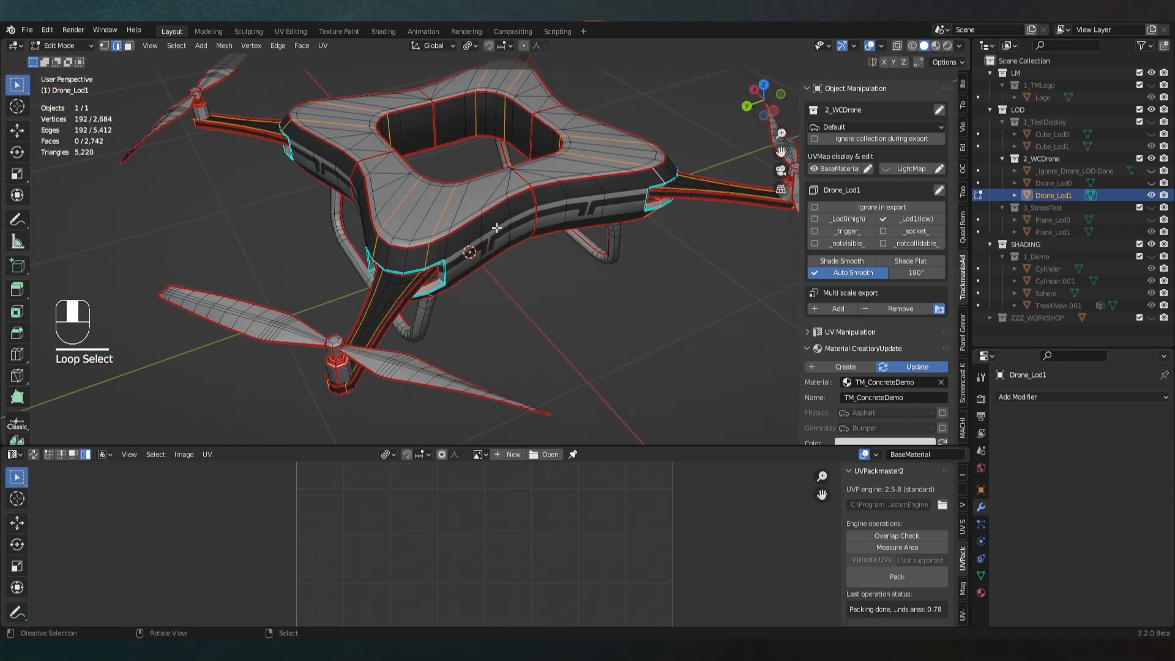
Make LightMap the active UV map, examine its layout with all geometry selected, and clear the selection
{"action": "key", "text": "a"}
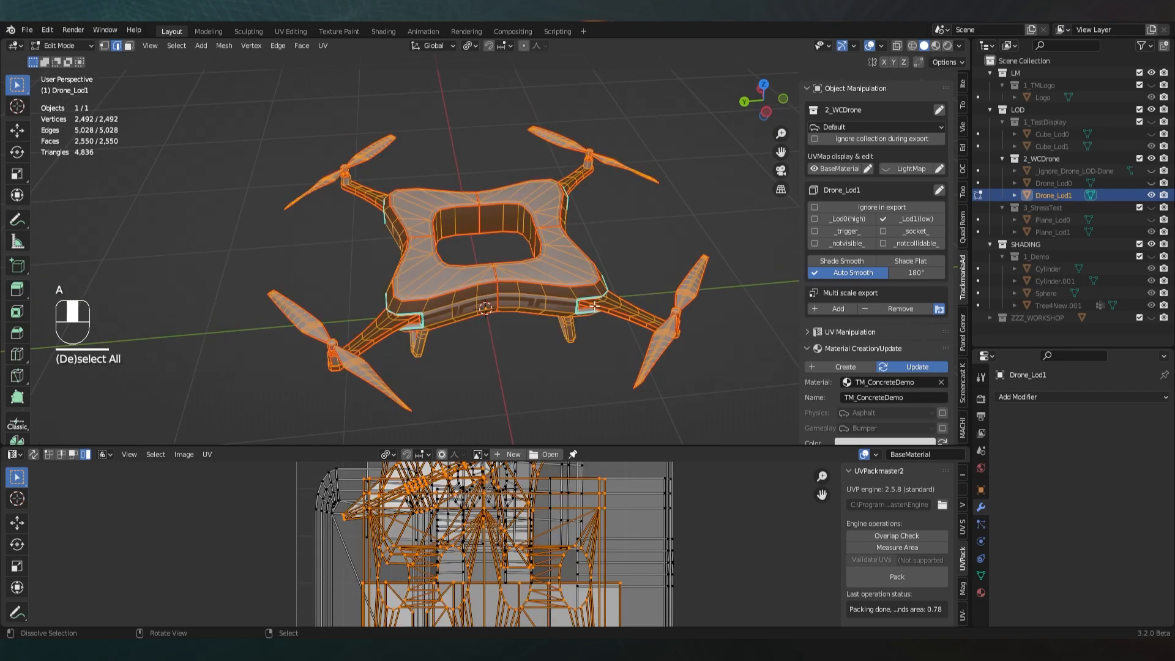
{"action": "left_click", "coordinate": [982, 574]}
{"action": "left_click", "coordinate": [1016, 601]}
{"action": "scroll", "coordinate": [626, 545], "scroll_direction": "down", "scroll_amount": 4}
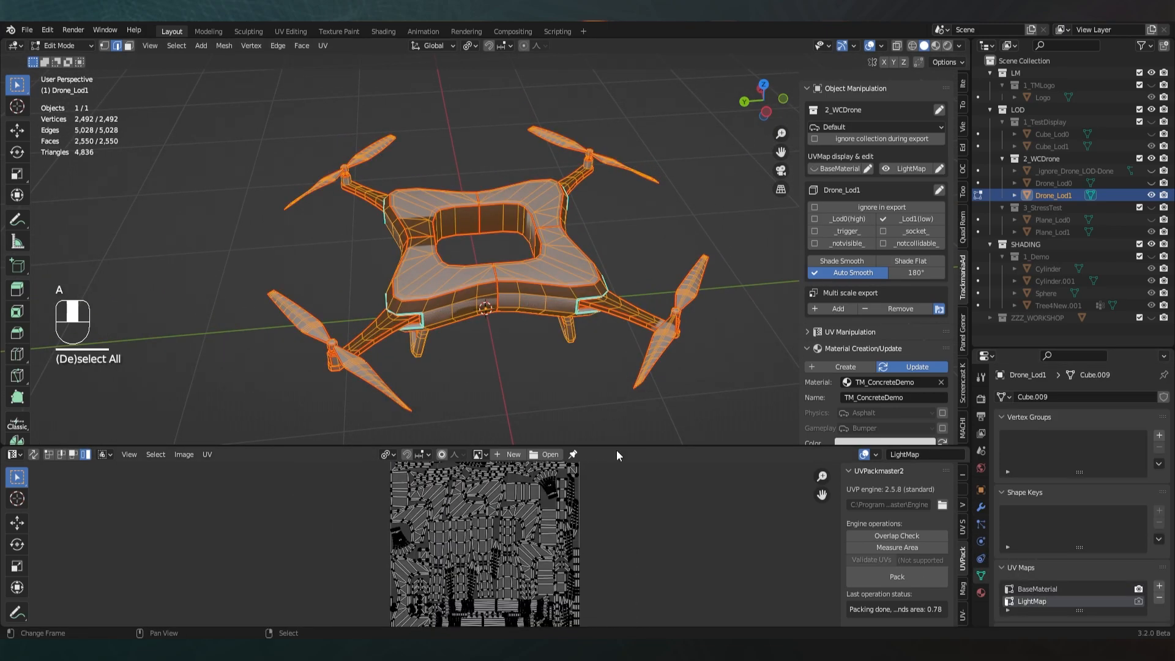
{"action": "key", "text": "ctrl+x"}
{"action": "key", "text": "ctrl+z"}
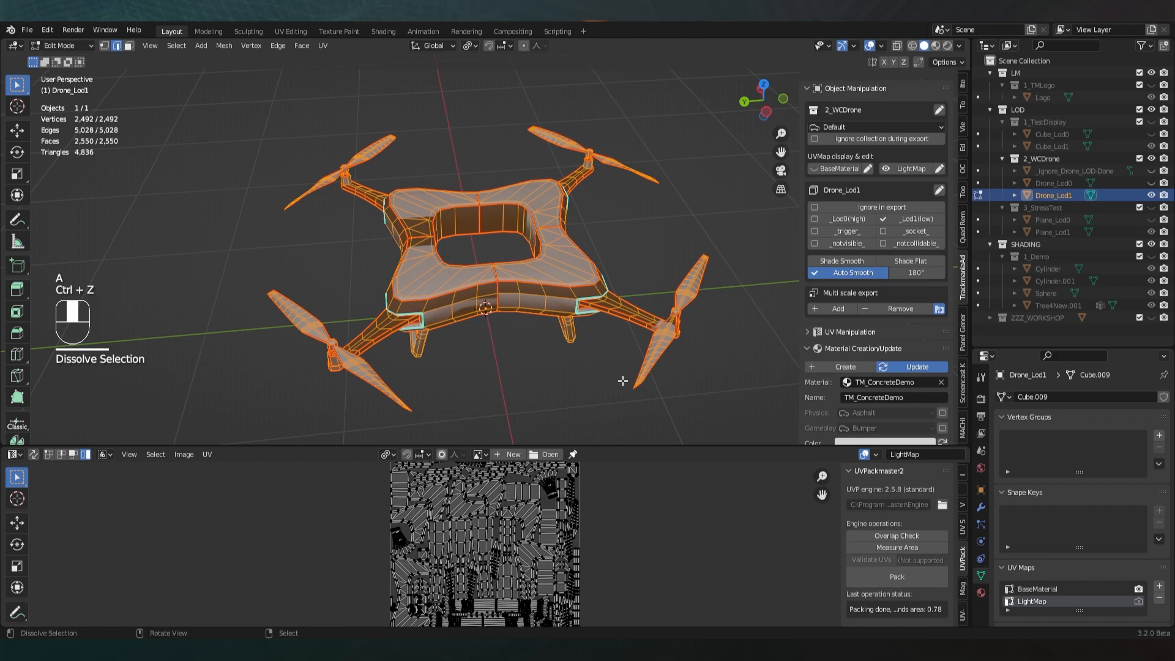
{"action": "left_click_drag", "start_coordinate": [642, 447], "coordinate": [642, 320]}
{"action": "scroll", "coordinate": [520, 425], "scroll_direction": "up", "scroll_amount": 4}
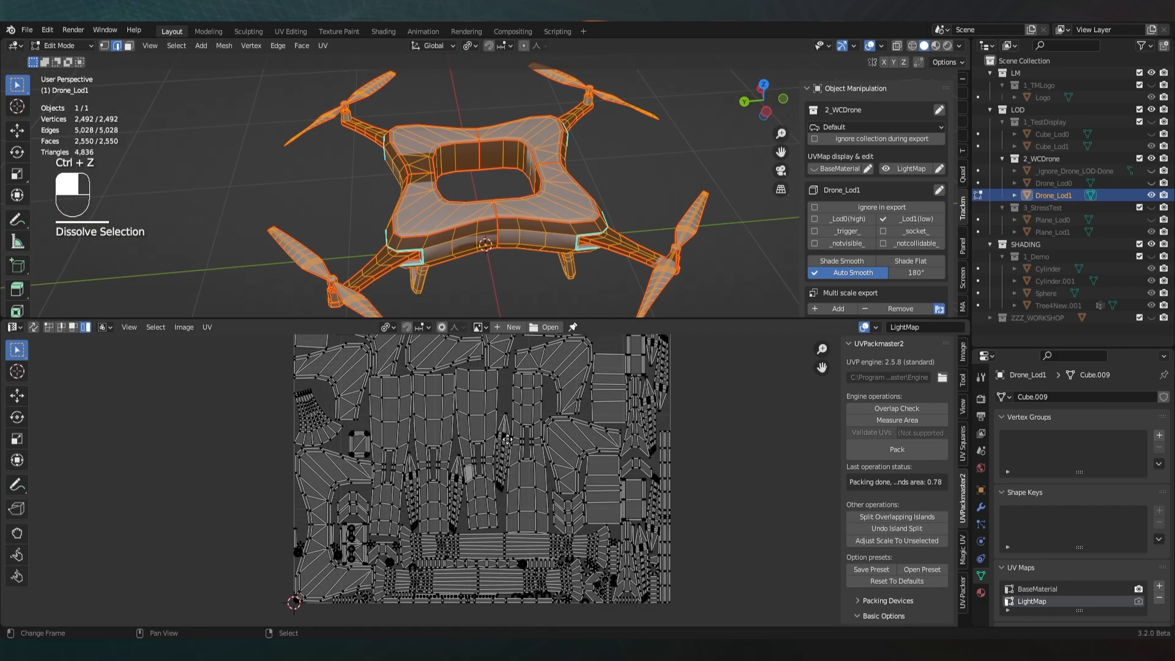
{"action": "scroll", "coordinate": [521, 425], "scroll_direction": "down", "scroll_amount": 2}
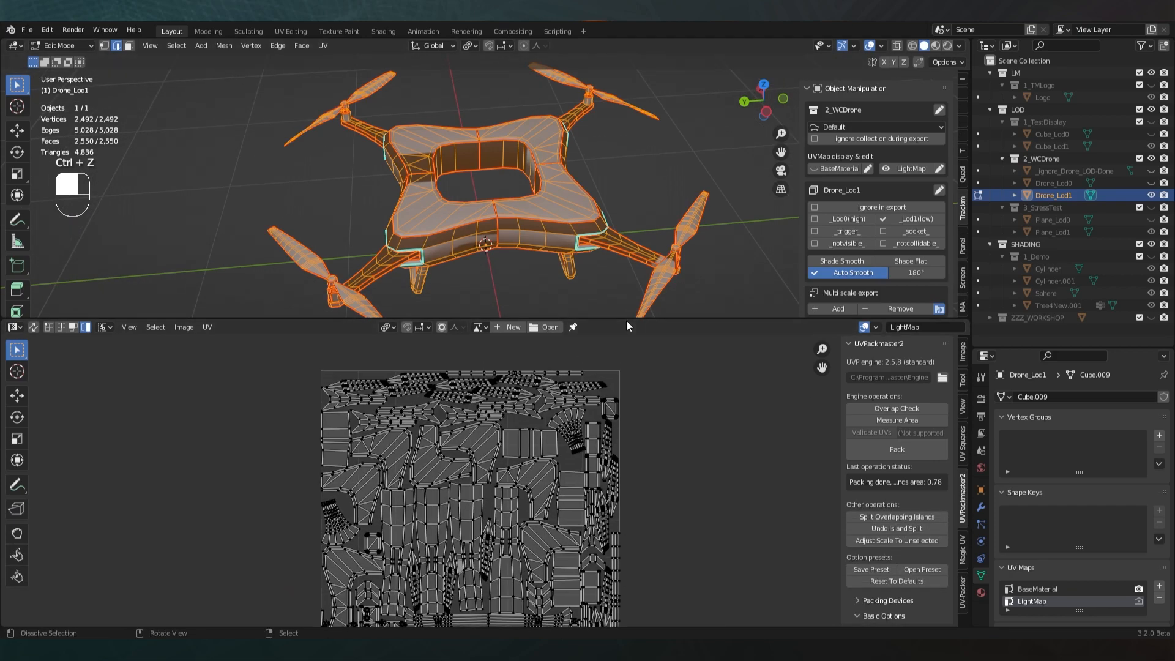
{"action": "left_click_drag", "start_coordinate": [626, 319], "coordinate": [626, 495]}
{"action": "key", "text": "a"}
Select edge loops on the upright sections of the landing gear tubes beneath the body
{"action": "scroll", "coordinate": [596, 432], "scroll_direction": "up", "scroll_amount": 2}
{"action": "middle_click_drag", "start_coordinate": [595, 433], "coordinate": [539, 379]}
{"action": "left_click_drag", "start_coordinate": [610, 495], "coordinate": [610, 462]}
{"action": "middle_click_drag", "start_coordinate": [582, 347], "coordinate": [551, 330]}
{"action": "scroll", "coordinate": [501, 332], "scroll_direction": "up", "scroll_amount": 3}
{"action": "middle_click_drag", "start_coordinate": [550, 331], "coordinate": [489, 263], "text": "shift"}
{"action": "middle_click_drag", "start_coordinate": [489, 263], "coordinate": [420, 281], "text": "shift"}
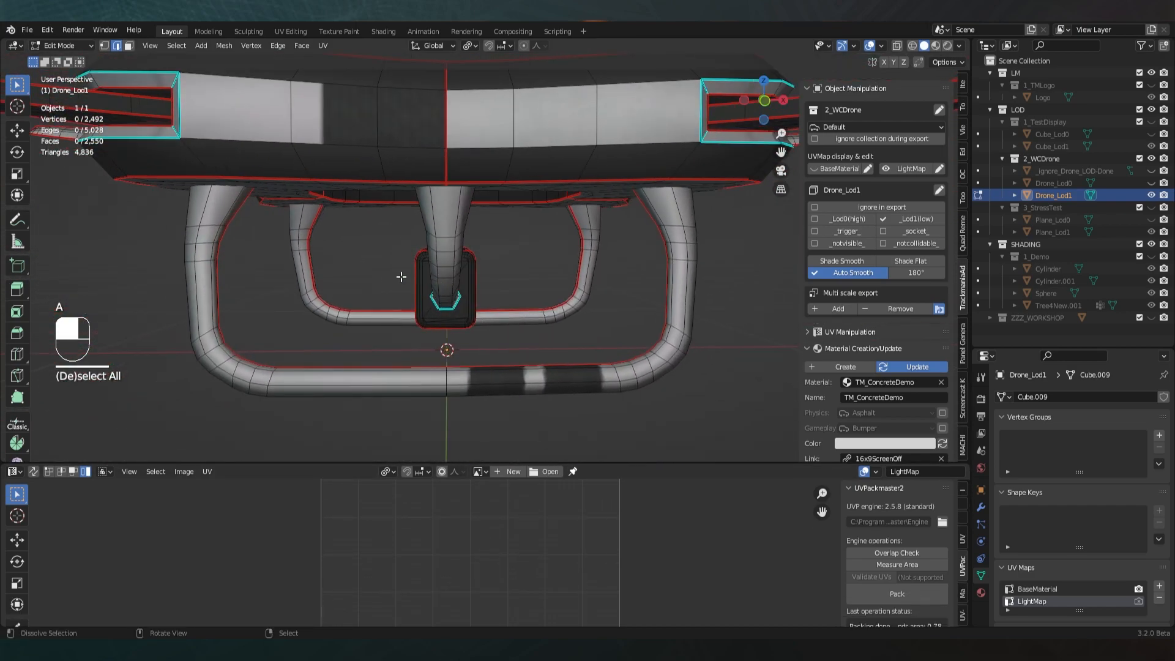
{"action": "left_click", "coordinate": [207, 226], "text": "alt"}
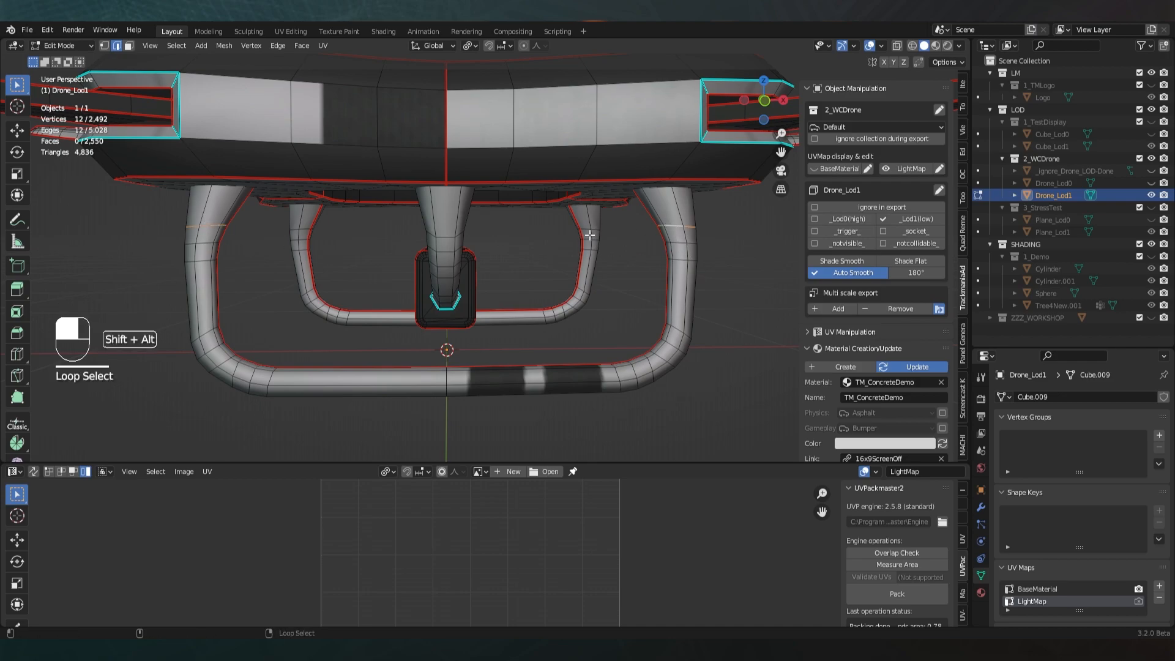
{"action": "left_click", "coordinate": [202, 262], "text": "alt+shift"}
{"action": "left_click", "coordinate": [303, 250], "text": "alt+shift"}
{"action": "left_click", "coordinate": [586, 249], "text": "alt+shift"}
{"action": "left_click", "coordinate": [679, 262], "text": "alt+shift"}
Add edge loops at the lower bends of the landing gear tubes to the selection and dissolve all selected loops
{"action": "left_click", "coordinate": [669, 344], "text": "alt+shift"}
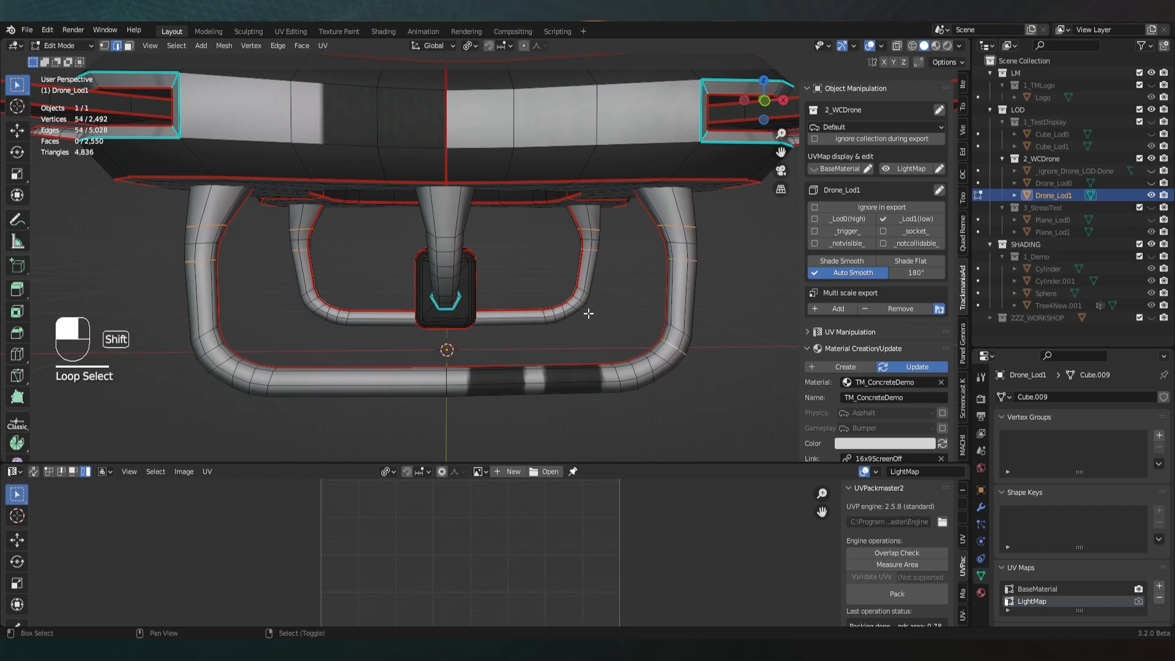
{"action": "left_click", "coordinate": [216, 350], "text": "alt+shift"}
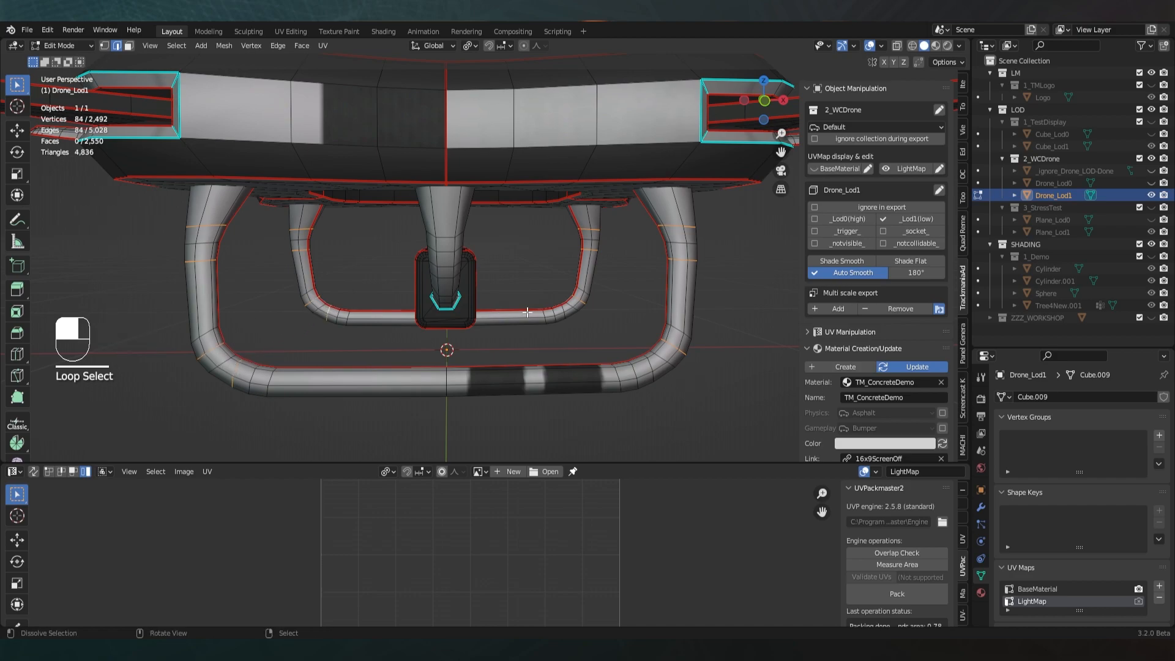
{"action": "left_click", "coordinate": [561, 309], "text": "alt+shift"}
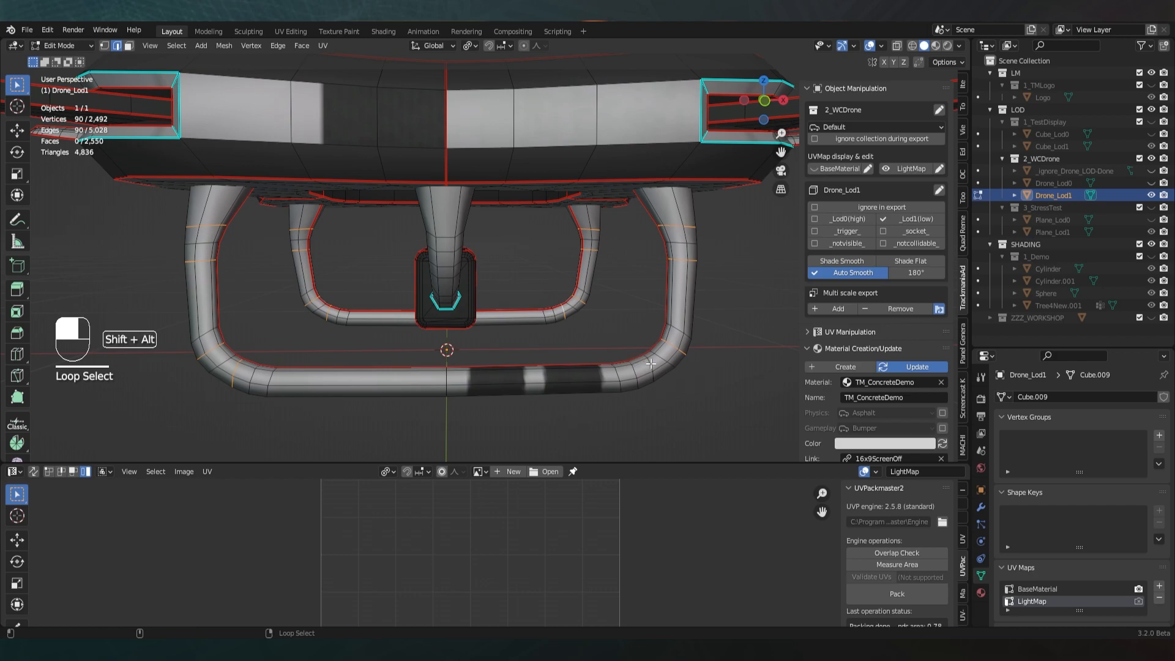
{"action": "left_click", "coordinate": [620, 376], "text": "alt+shift"}
{"action": "left_click", "coordinate": [349, 316], "text": "alt+shift"}
{"action": "left_click", "coordinate": [271, 382], "text": "alt+shift"}
{"action": "middle_click_drag", "start_coordinate": [447, 380], "coordinate": [541, 306]}
{"action": "left_click", "coordinate": [390, 356], "text": "alt+shift"}
{"action": "key", "text": "ctrl+x"}
Examine the mesh of the box with round holes that hangs beneath the drone's body
{"action": "scroll", "coordinate": [390, 356], "scroll_direction": "down", "scroll_amount": 3}
{"action": "scroll", "coordinate": [369, 340], "scroll_direction": "up", "scroll_amount": 5}
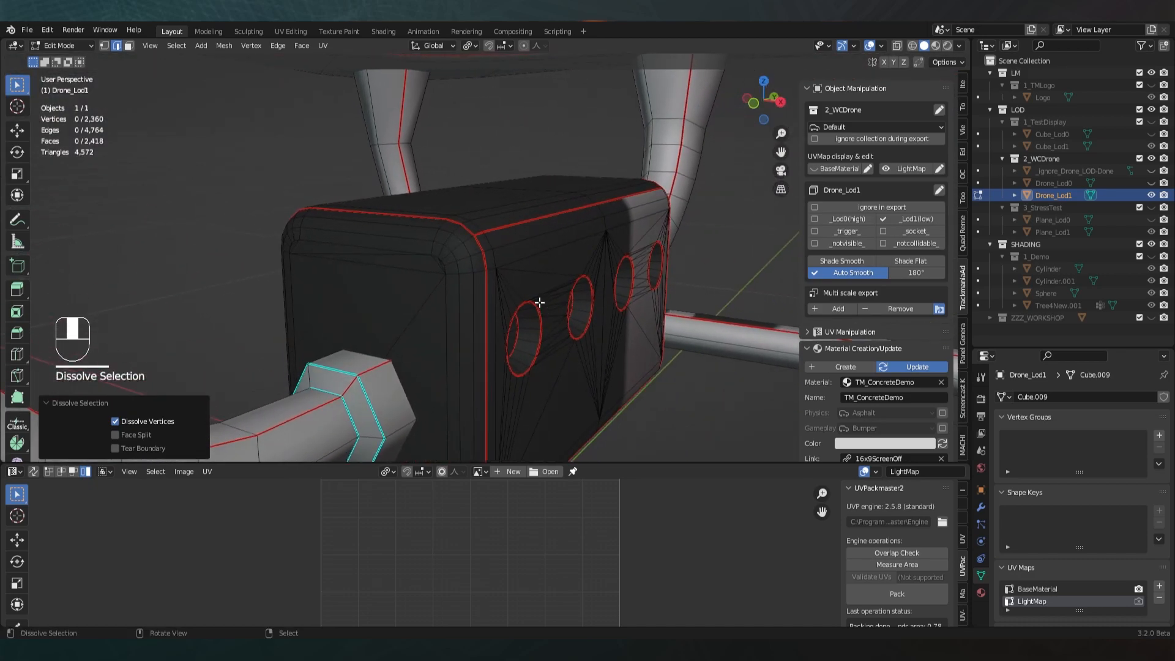
{"action": "scroll", "coordinate": [562, 240], "scroll_direction": "down", "scroll_amount": 2}
{"action": "middle_click_drag", "start_coordinate": [562, 240], "coordinate": [433, 247]}
{"action": "scroll", "coordinate": [514, 269], "scroll_direction": "down", "scroll_amount": 1}
{"action": "scroll", "coordinate": [432, 248], "scroll_direction": "up", "scroll_amount": 2}
{"action": "middle_click_drag", "start_coordinate": [451, 306], "coordinate": [398, 270]}
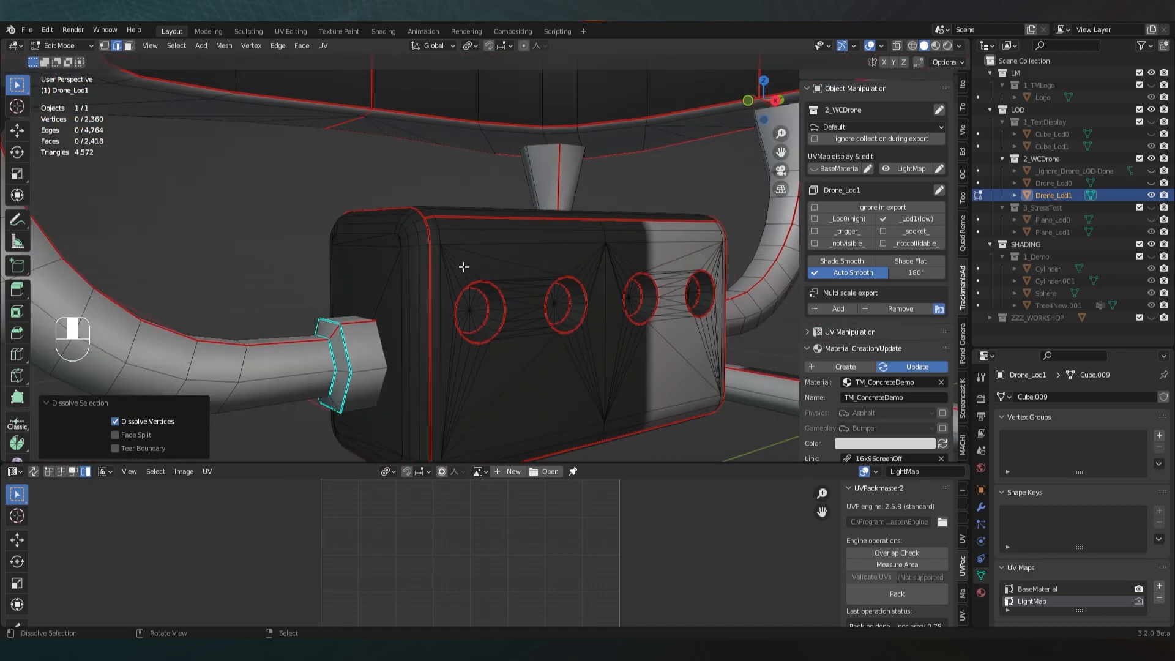
Select extra edge loops along the rounded edges of the box with round holes and dissolve them
{"action": "left_click", "coordinate": [462, 231], "text": "alt"}
{"action": "scroll", "coordinate": [461, 230], "scroll_direction": "up", "scroll_amount": 2}
{"action": "middle_click_drag", "start_coordinate": [416, 220], "coordinate": [435, 236]}
{"action": "left_click", "coordinate": [443, 205], "text": "alt+shift"}
{"action": "middle_click_drag", "start_coordinate": [342, 208], "coordinate": [472, 251]}
{"action": "right_click", "coordinate": [467, 261], "text": "alt+shift"}
{"action": "right_click", "coordinate": [472, 231], "text": "alt+shift"}
{"action": "middle_click_drag", "start_coordinate": [596, 248], "coordinate": [398, 189]}
{"action": "key", "text": "ctrl+x"}
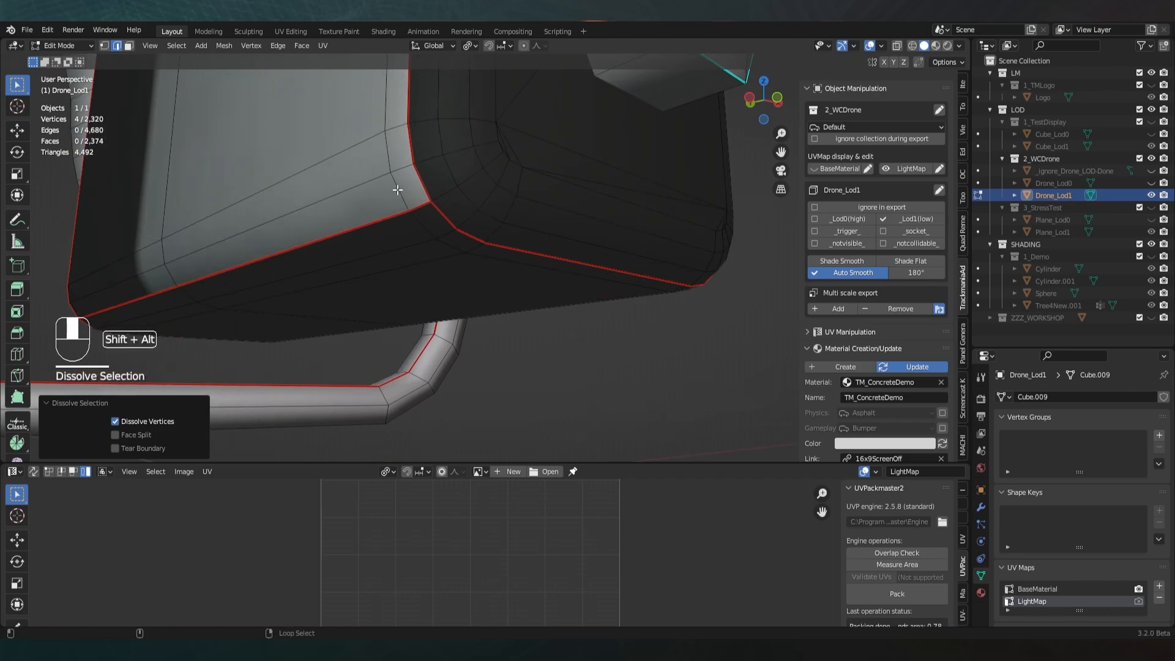
Select further edge loops around the box's rounded corners and dissolve them
{"action": "left_click", "coordinate": [388, 176], "text": "alt+shift"}
{"action": "left_click", "coordinate": [412, 262], "text": "alt+shift"}
{"action": "middle_click_drag", "start_coordinate": [572, 259], "coordinate": [355, 288]}
{"action": "key", "text": "ctrl+x"}
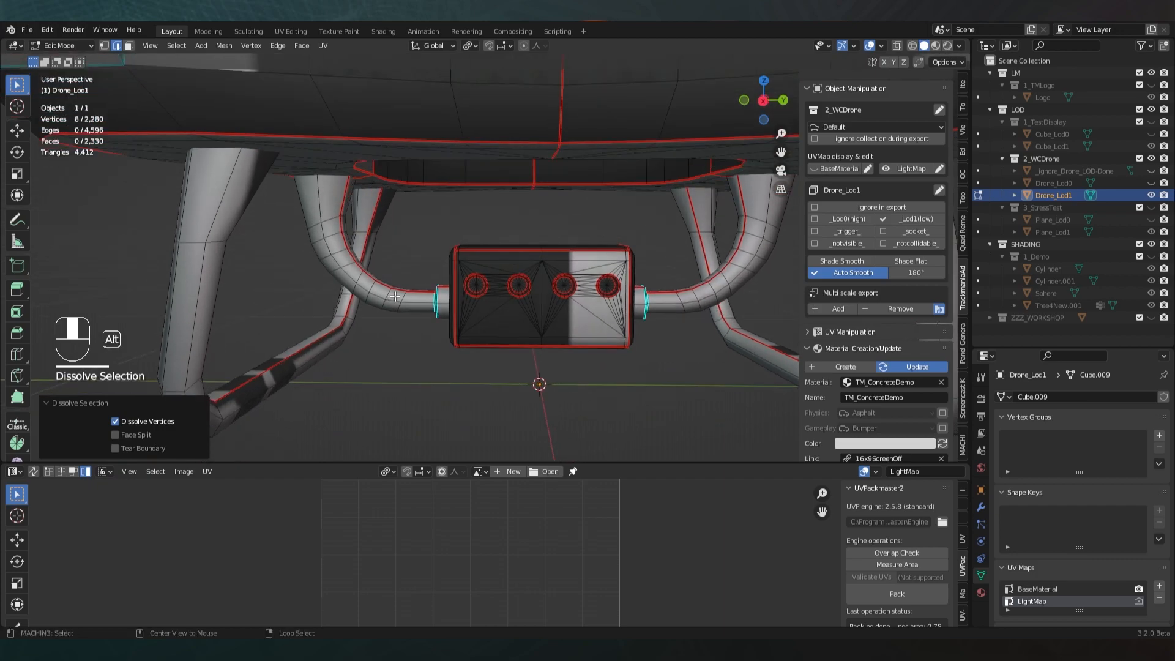
Select alternate edge loops around the two curved tubes that hold the box and dissolve them
{"action": "left_click", "coordinate": [347, 295], "text": "alt+shift"}
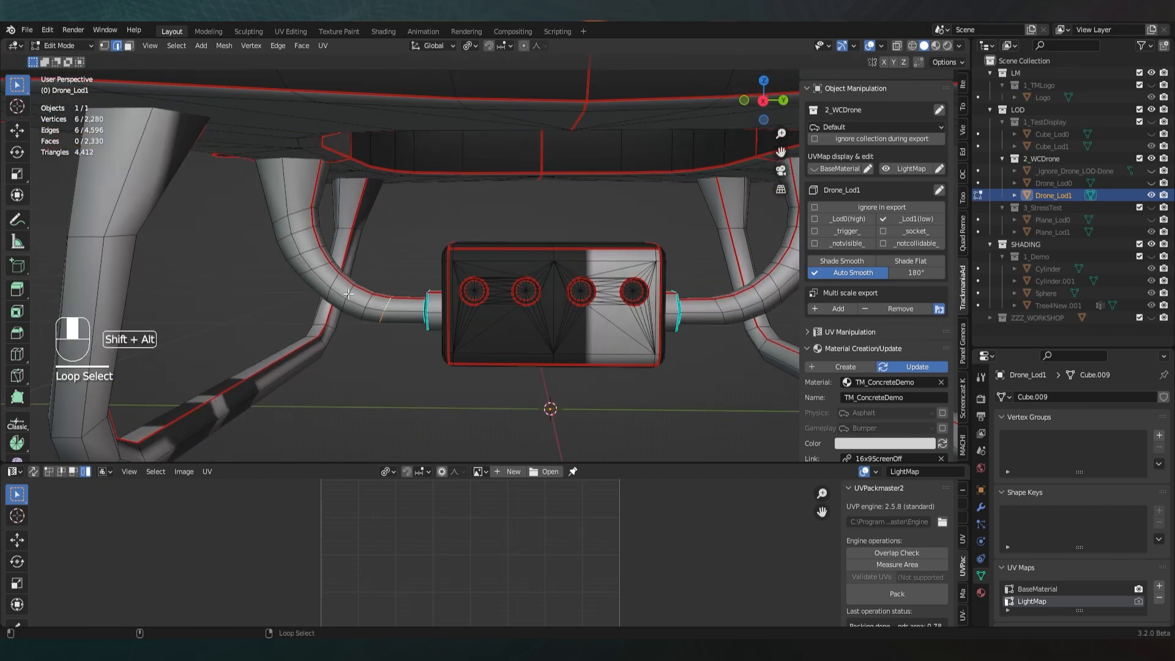
{"action": "middle_click_drag", "start_coordinate": [304, 234], "coordinate": [625, 309]}
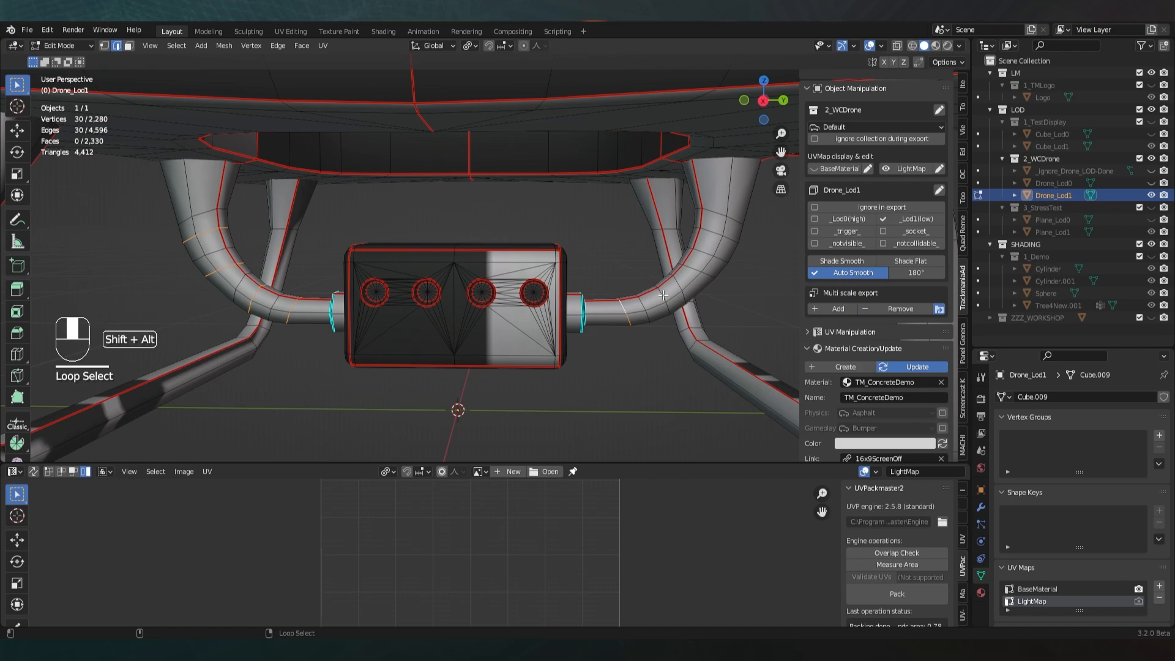
{"action": "key", "text": "ctrl+x"}
{"action": "middle_click_drag", "start_coordinate": [710, 231], "coordinate": [551, 319]}
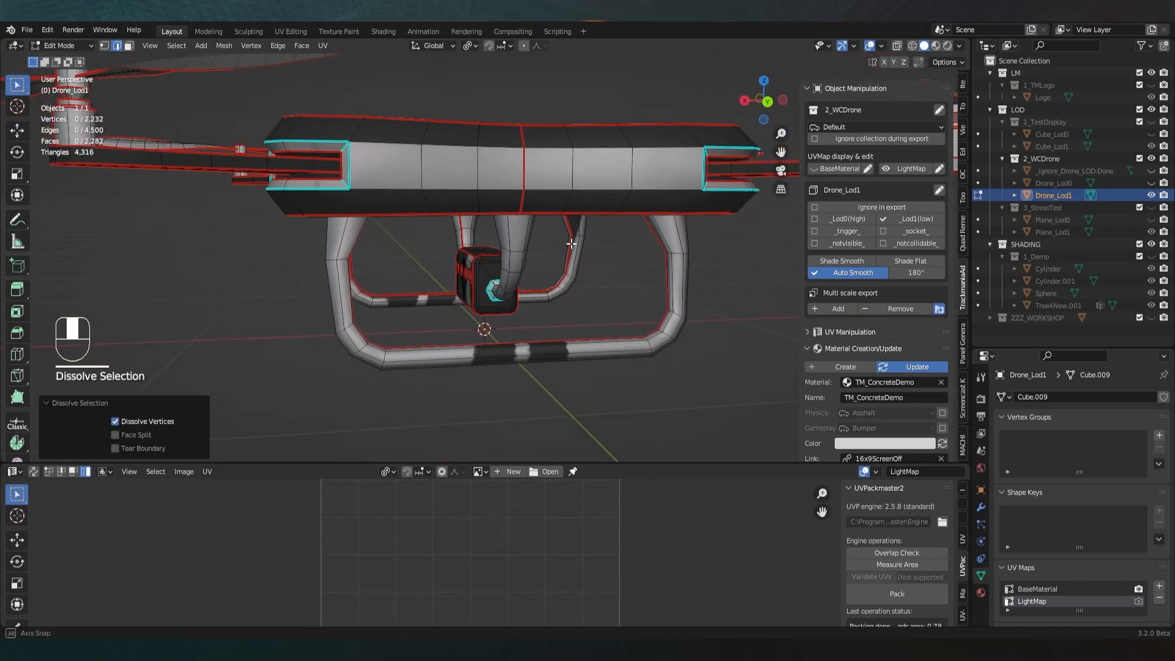
Select the lengthwise edge loops of the first propeller and the closely spaced crosswise loops on one blade
{"action": "scroll", "coordinate": [538, 318], "scroll_direction": "up", "scroll_amount": 3}
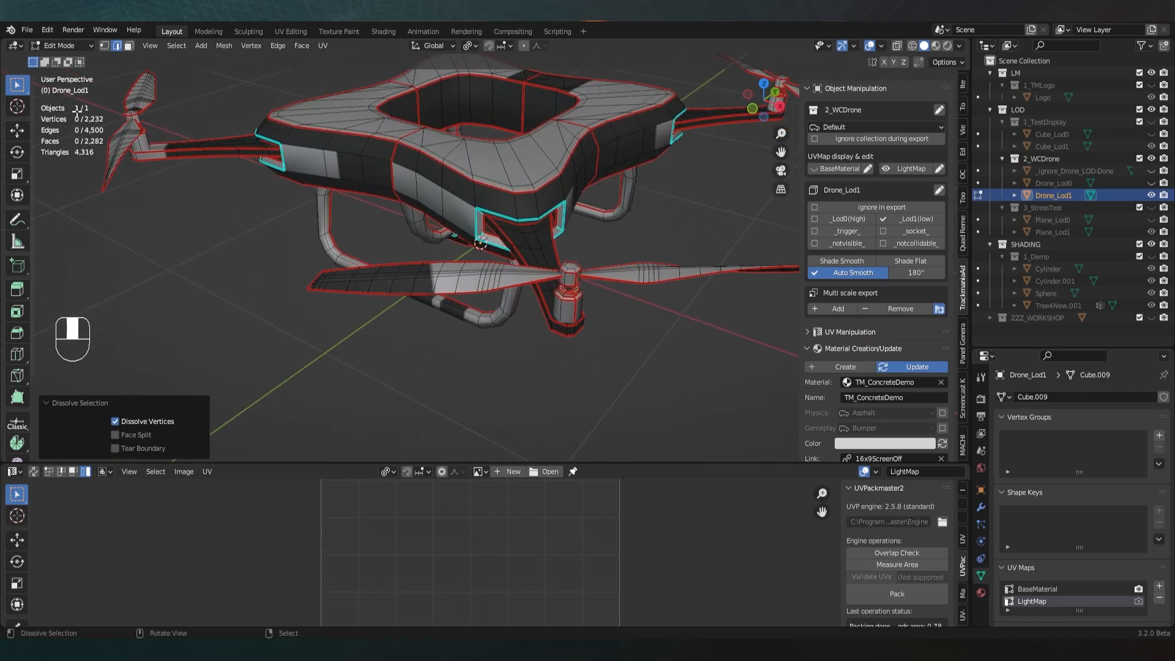
{"action": "middle_click_drag", "start_coordinate": [79, 119], "coordinate": [545, 279]}
{"action": "left_click", "coordinate": [514, 306], "text": "alt"}
{"action": "key", "text": "KP_Decimal"}
{"action": "scroll", "coordinate": [545, 279], "scroll_direction": "up", "scroll_amount": 3}
{"action": "left_click", "coordinate": [482, 328], "text": "alt"}
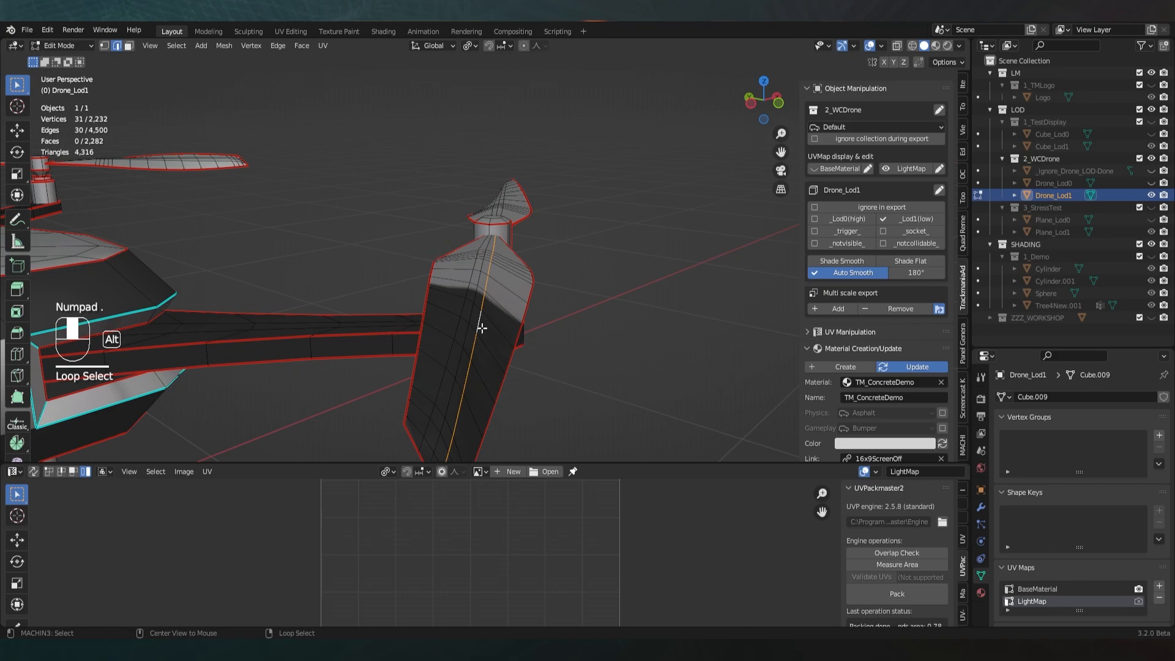
{"action": "left_click", "coordinate": [469, 317], "text": "alt+shift"}
{"action": "middle_click_drag", "start_coordinate": [477, 302], "coordinate": [525, 305]}
{"action": "scroll", "coordinate": [343, 361], "scroll_direction": "up", "scroll_amount": 4}
{"action": "left_click", "coordinate": [433, 352], "text": "alt+shift"}
{"action": "scroll", "coordinate": [434, 352], "scroll_direction": "down", "scroll_amount": 4}
{"action": "scroll", "coordinate": [526, 305], "scroll_direction": "up", "scroll_amount": 4}
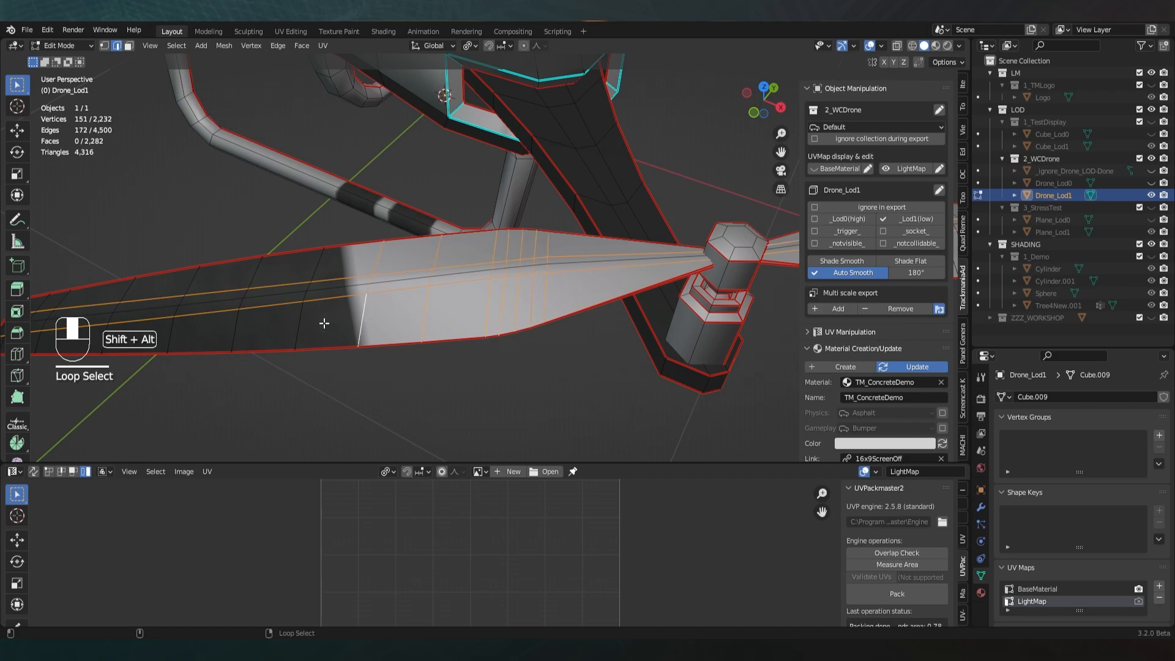
Add the remaining crosswise edge loops out to the tip of that blade to the selection
{"action": "left_click", "coordinate": [250, 329], "text": "alt+shift"}
{"action": "middle_click_drag", "start_coordinate": [250, 330], "coordinate": [440, 306], "text": "shift"}
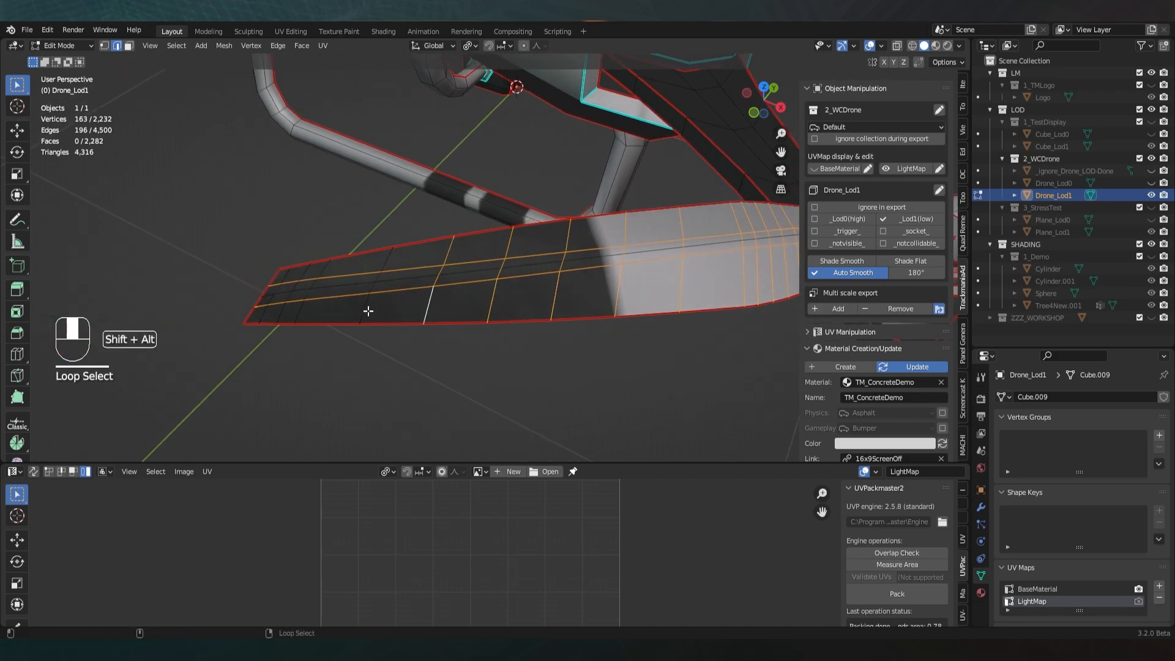
{"action": "left_click", "coordinate": [269, 319], "text": "alt+shift"}
{"action": "scroll", "coordinate": [545, 263], "scroll_direction": "down", "scroll_amount": 3}
{"action": "middle_click_drag", "start_coordinate": [546, 263], "coordinate": [273, 282], "text": "shift"}
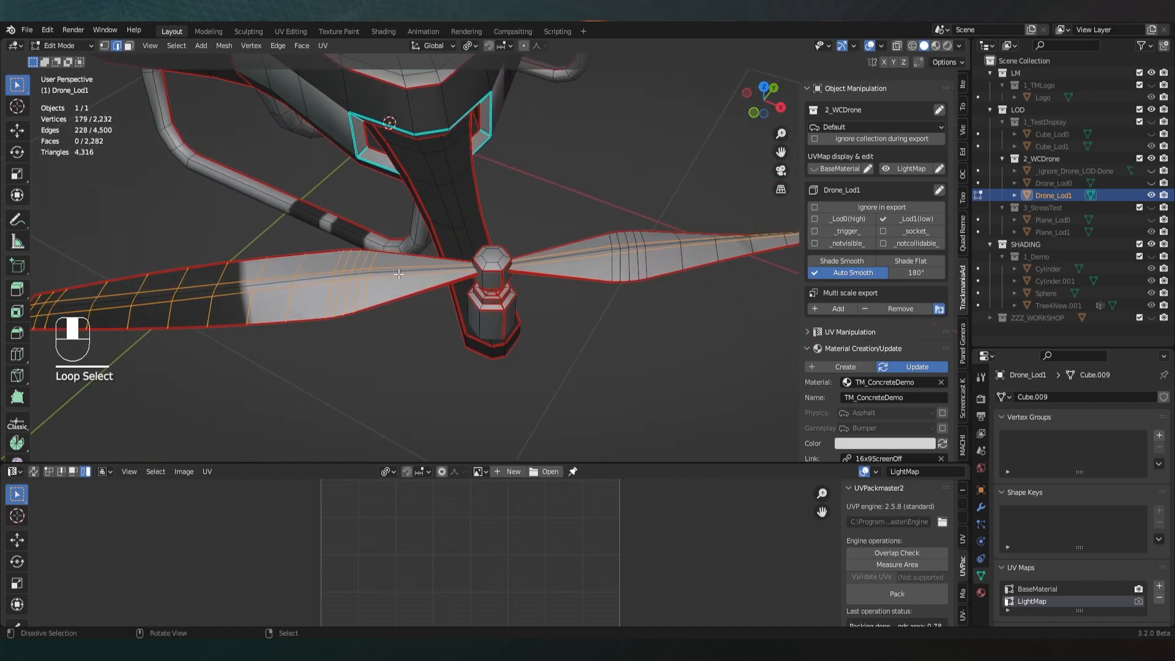
Add the crosswise edge loops from the widest part to the tip of the opposite blade to the selection
{"action": "middle_click_drag", "start_coordinate": [582, 280], "coordinate": [357, 296], "text": "shift"}
{"action": "scroll", "coordinate": [357, 296], "scroll_direction": "up", "scroll_amount": 3}
{"action": "left_click", "coordinate": [336, 311], "text": "alt+shift"}
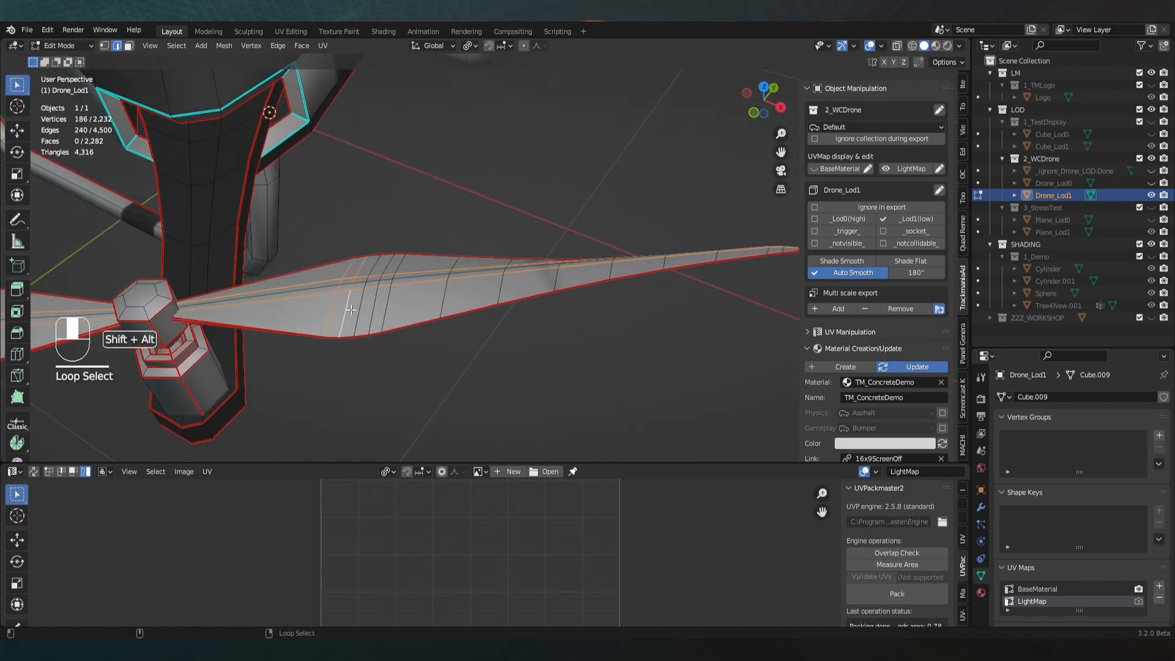
{"action": "left_click", "coordinate": [564, 282], "text": "alt+shift"}
{"action": "middle_click_drag", "start_coordinate": [564, 283], "coordinate": [571, 325]}
{"action": "key", "text": "ctrl+z"}
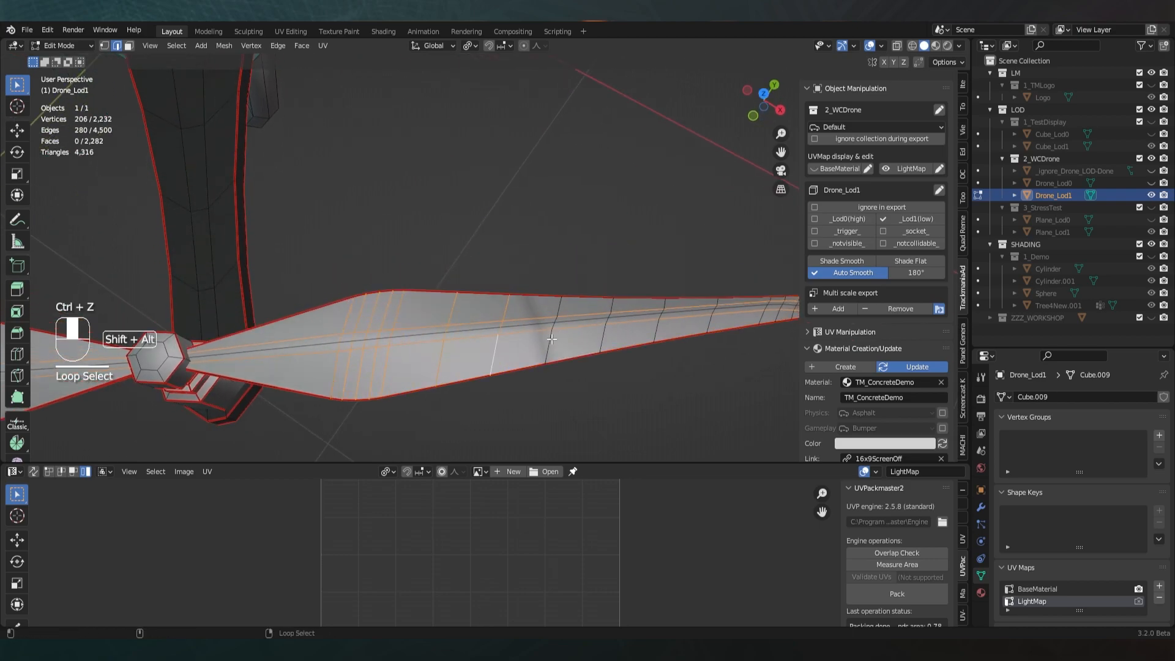
{"action": "left_click", "coordinate": [695, 329], "text": "alt+shift"}
{"action": "scroll", "coordinate": [515, 315], "scroll_direction": "up", "scroll_amount": 2}
{"action": "middle_click_drag", "start_coordinate": [695, 329], "coordinate": [460, 170], "text": "shift"}
{"action": "right_click", "coordinate": [655, 349], "text": "alt+shift"}
Add the missing loops on the first propeller, including those on its blade undersides, and dissolve all selected loops
{"action": "scroll", "coordinate": [536, 341], "scroll_direction": "down", "scroll_amount": 4}
{"action": "middle_click_drag", "start_coordinate": [306, 190], "coordinate": [440, 247], "text": "shift"}
{"action": "scroll", "coordinate": [441, 246], "scroll_direction": "up", "scroll_amount": 6}
{"action": "right_click", "coordinate": [270, 206], "text": "alt+shift"}
{"action": "scroll", "coordinate": [270, 207], "scroll_direction": "down", "scroll_amount": 3}
{"action": "middle_click_drag", "start_coordinate": [270, 207], "coordinate": [535, 234], "text": "shift"}
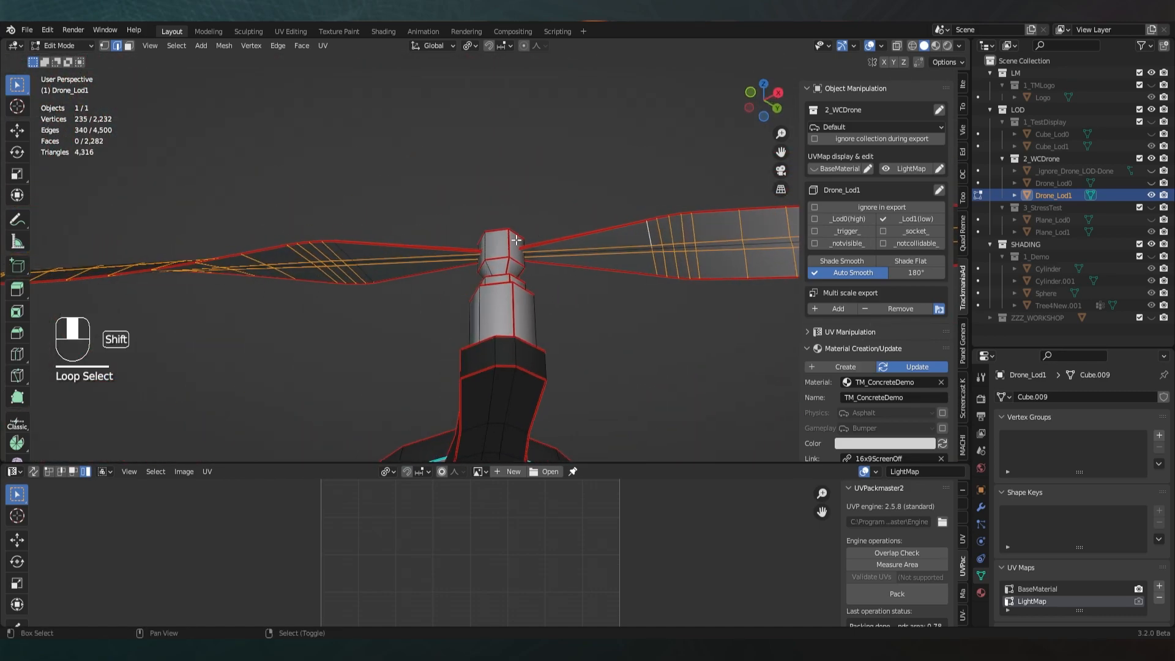
{"action": "scroll", "coordinate": [386, 245], "scroll_direction": "up", "scroll_amount": 3}
{"action": "right_click", "coordinate": [386, 233], "text": "alt+shift"}
{"action": "middle_click_drag", "start_coordinate": [425, 202], "coordinate": [463, 312]}
{"action": "scroll", "coordinate": [392, 288], "scroll_direction": "down", "scroll_amount": 3}
{"action": "middle_click_drag", "start_coordinate": [376, 292], "coordinate": [330, 281]}
{"action": "right_click", "coordinate": [391, 280], "text": "alt+shift"}
{"action": "middle_click_drag", "start_coordinate": [459, 287], "coordinate": [407, 289], "text": "shift"}
{"action": "right_click", "coordinate": [563, 252], "text": "alt+shift"}
{"action": "scroll", "coordinate": [563, 252], "scroll_direction": "down", "scroll_amount": 3}
{"action": "middle_click_drag", "start_coordinate": [563, 252], "coordinate": [582, 315]}
{"action": "key", "text": "ctrl+x"}
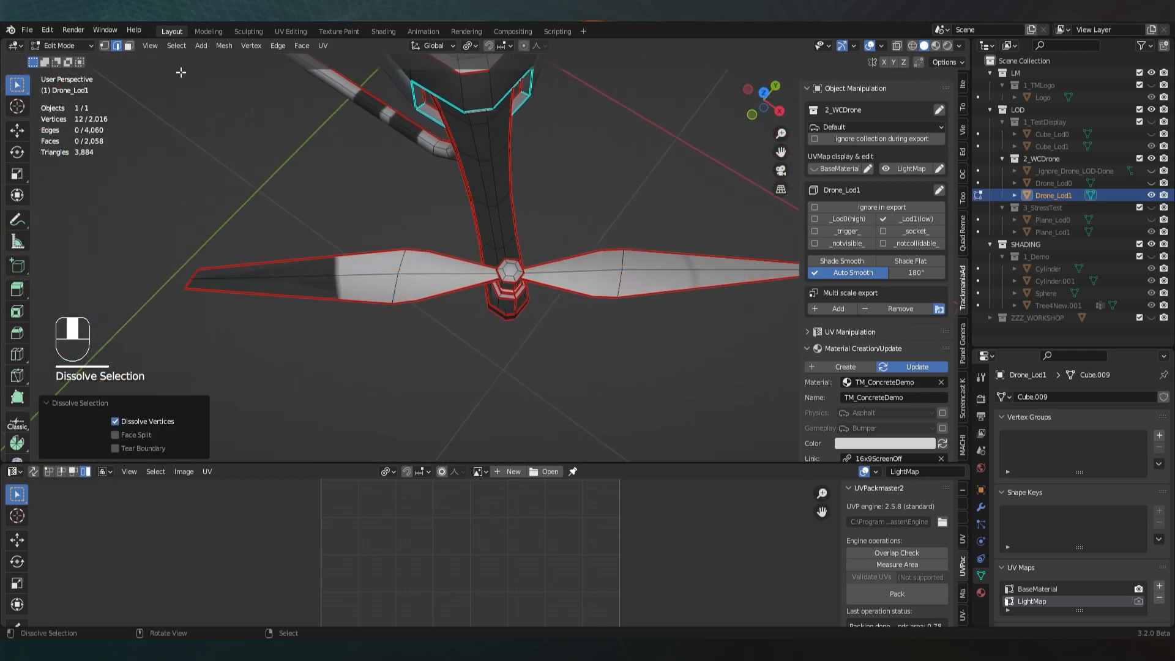
In vertex selection mode, slide the two leftover outline vertices of one blade along their edges onto the neighbouring corners
{"action": "left_click", "coordinate": [104, 45]}
{"action": "middle_click_drag", "start_coordinate": [294, 181], "coordinate": [459, 192]}
{"action": "key", "text": "a"}
{"action": "left_click", "coordinate": [432, 218]}
{"action": "left_click", "coordinate": [423, 275], "text": "shift"}
{"action": "middle_click_drag", "start_coordinate": [423, 278], "coordinate": [389, 319]}
{"action": "scroll", "coordinate": [446, 313], "scroll_direction": "up", "scroll_amount": 1}
{"action": "middle_click_drag", "start_coordinate": [485, 323], "coordinate": [497, 332], "text": "shift"}
{"action": "scroll", "coordinate": [497, 331], "scroll_direction": "up", "scroll_amount": 1}
{"action": "middle_click_drag", "start_coordinate": [496, 331], "coordinate": [512, 349]}
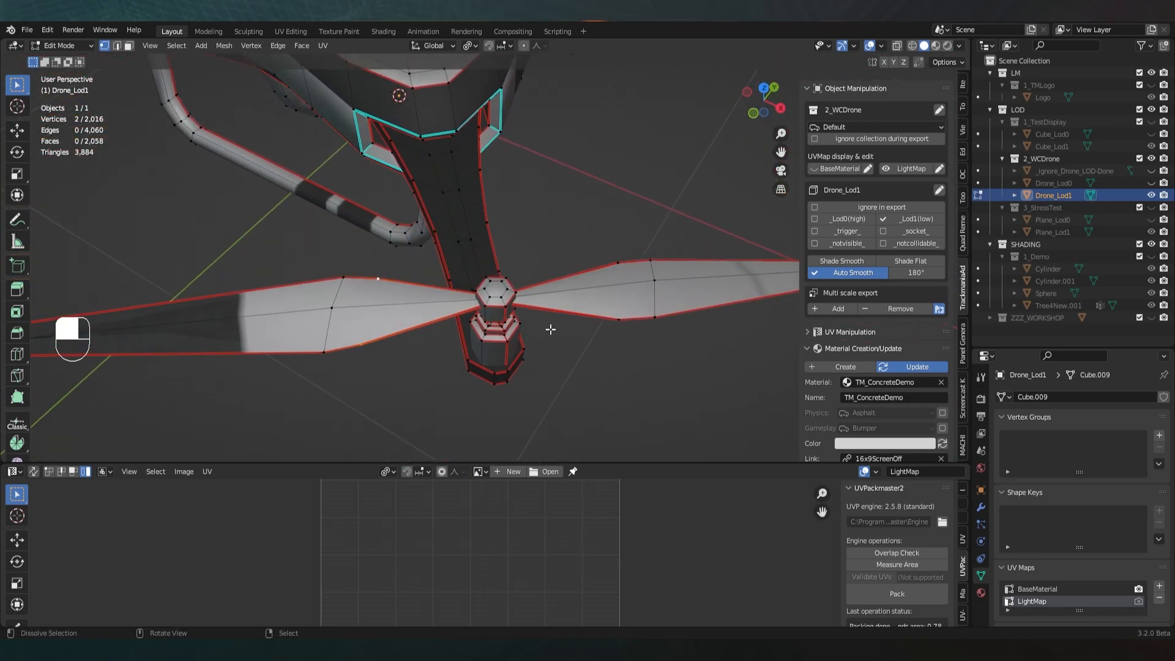
{"action": "key", "text": "g"}
{"action": "key", "text": "g"}
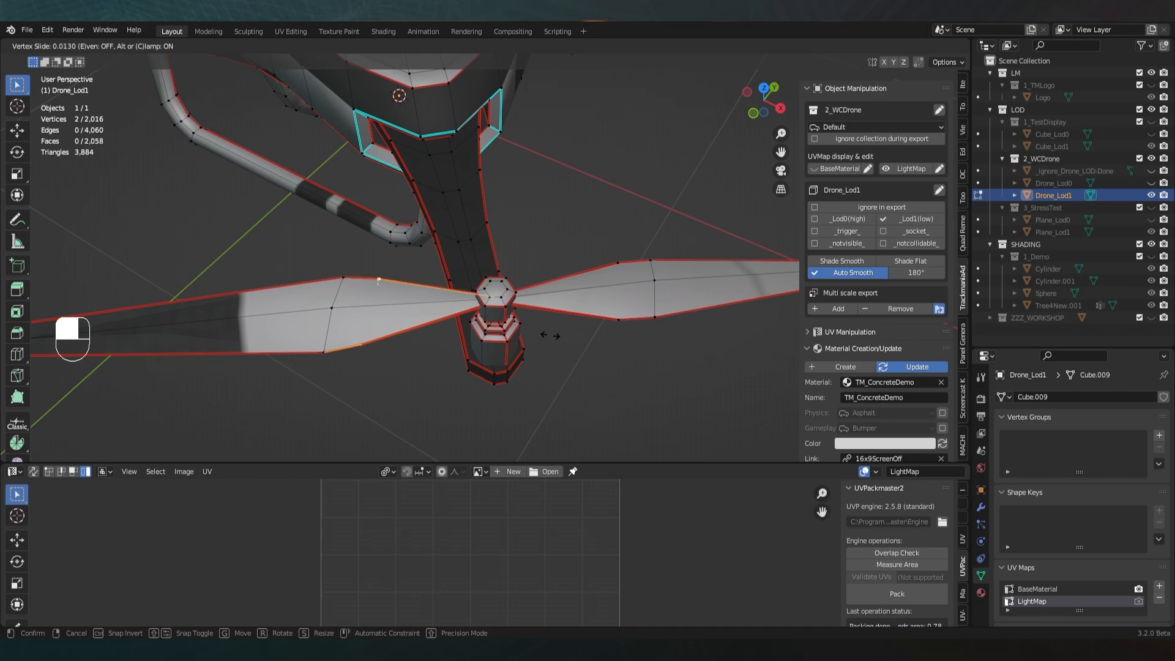
{"action": "left_click", "coordinate": [487, 343]}
Slide the two leftover outline vertices of the opposite blade along their edges with a factor of 1.000
{"action": "right_click", "coordinate": [603, 323]}
{"action": "right_click", "coordinate": [597, 276], "text": "shift"}
{"action": "key", "text": "g"}
{"action": "key", "text": "g"}
{"action": "left_click", "coordinate": [631, 350]}
{"action": "scroll", "coordinate": [631, 350], "scroll_direction": "down", "scroll_amount": 4}
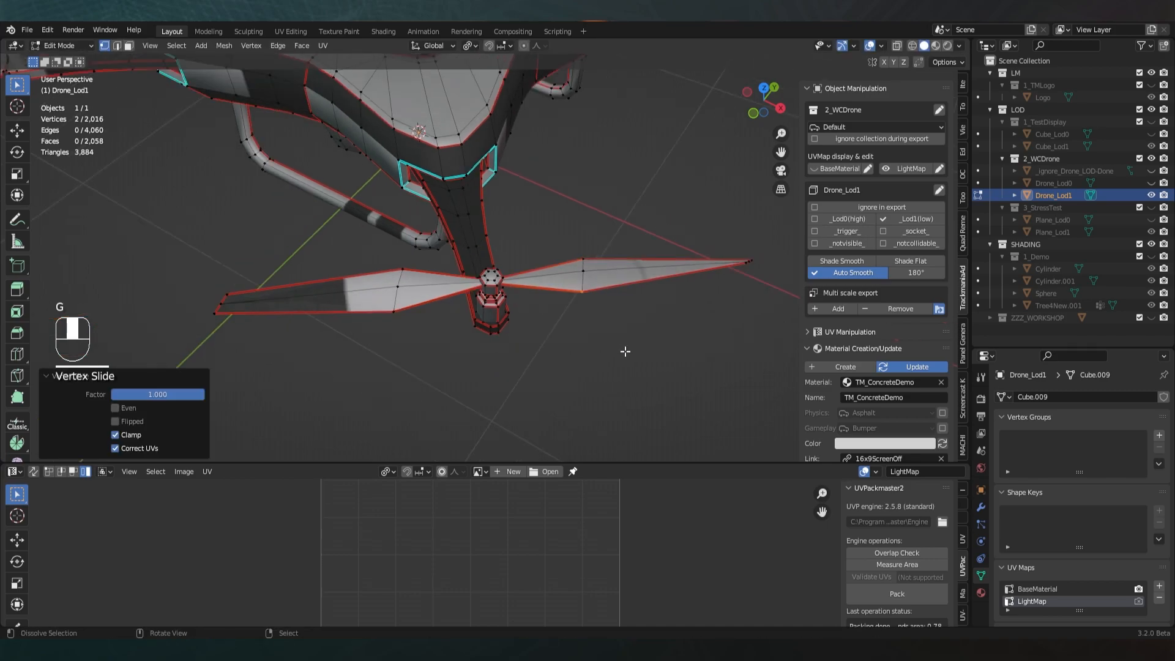
Select the whole drone mesh, merge its overlapping vertices by distance, and clear the selection
{"action": "scroll", "coordinate": [624, 296], "scroll_direction": "up", "scroll_amount": 4}
{"action": "key", "text": "a"}
{"action": "key", "text": "a"}
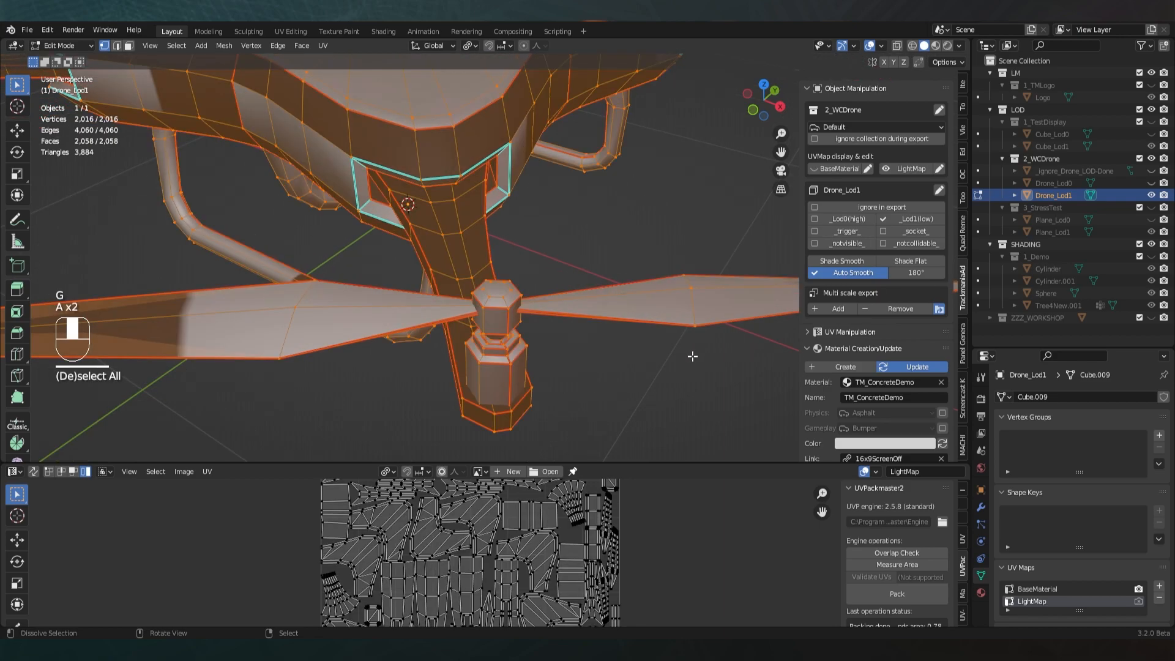
{"action": "key", "text": "m"}
{"action": "left_click", "coordinate": [650, 358]}
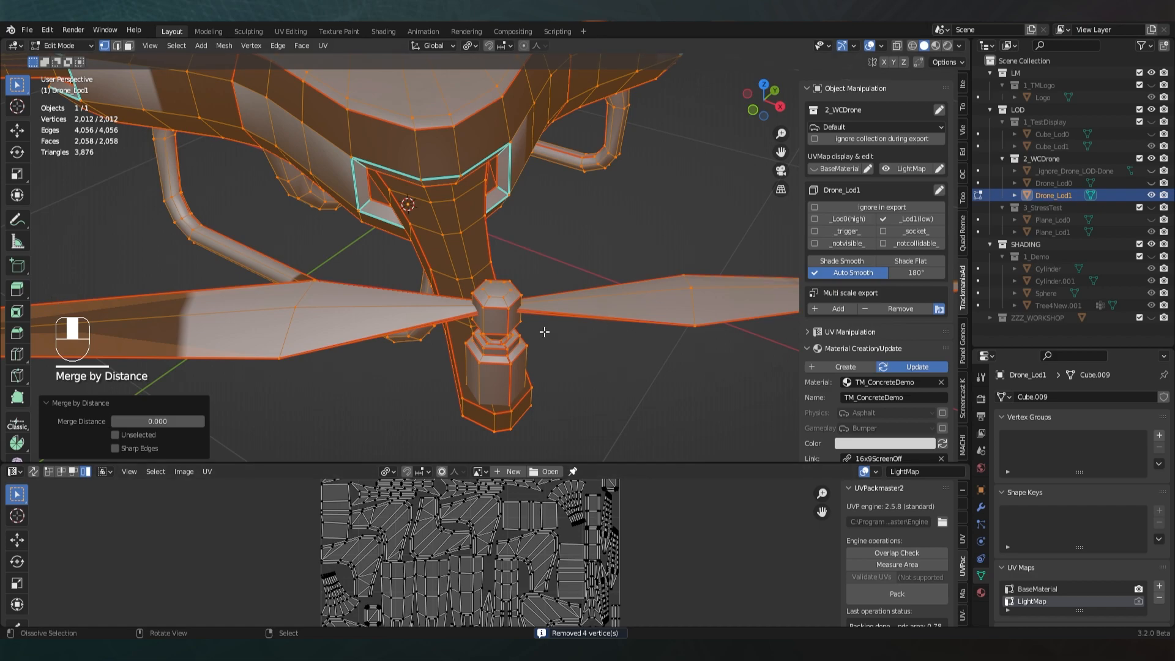
{"action": "scroll", "coordinate": [544, 332], "scroll_direction": "down", "scroll_amount": 1}
{"action": "key", "text": "a"}
In edge selection mode, select the crosswise and lengthwise edge loops on one blade of the second propeller
{"action": "scroll", "coordinate": [545, 324], "scroll_direction": "down", "scroll_amount": 2}
{"action": "middle_click_drag", "start_coordinate": [545, 324], "coordinate": [175, 61]}
{"action": "left_click", "coordinate": [117, 46]}
{"action": "scroll", "coordinate": [551, 281], "scroll_direction": "up", "scroll_amount": 4}
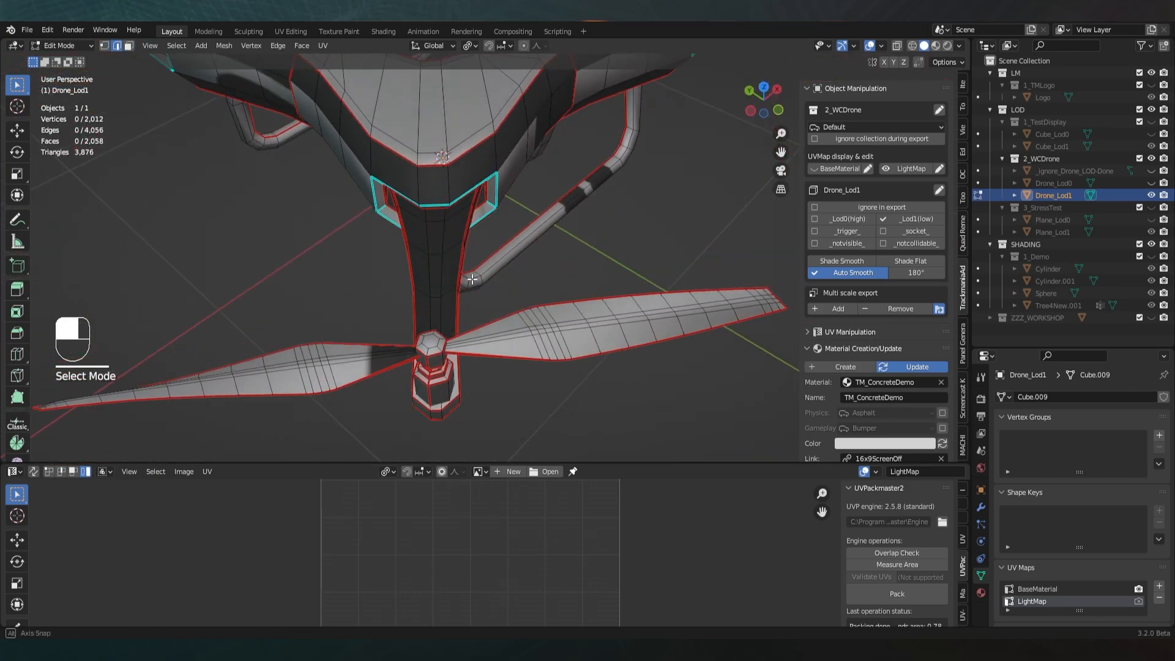
{"action": "left_click", "coordinate": [432, 304], "text": "alt+shift"}
{"action": "left_click", "coordinate": [437, 302], "text": "alt+shift"}
{"action": "left_click", "coordinate": [454, 299], "text": "alt+shift"}
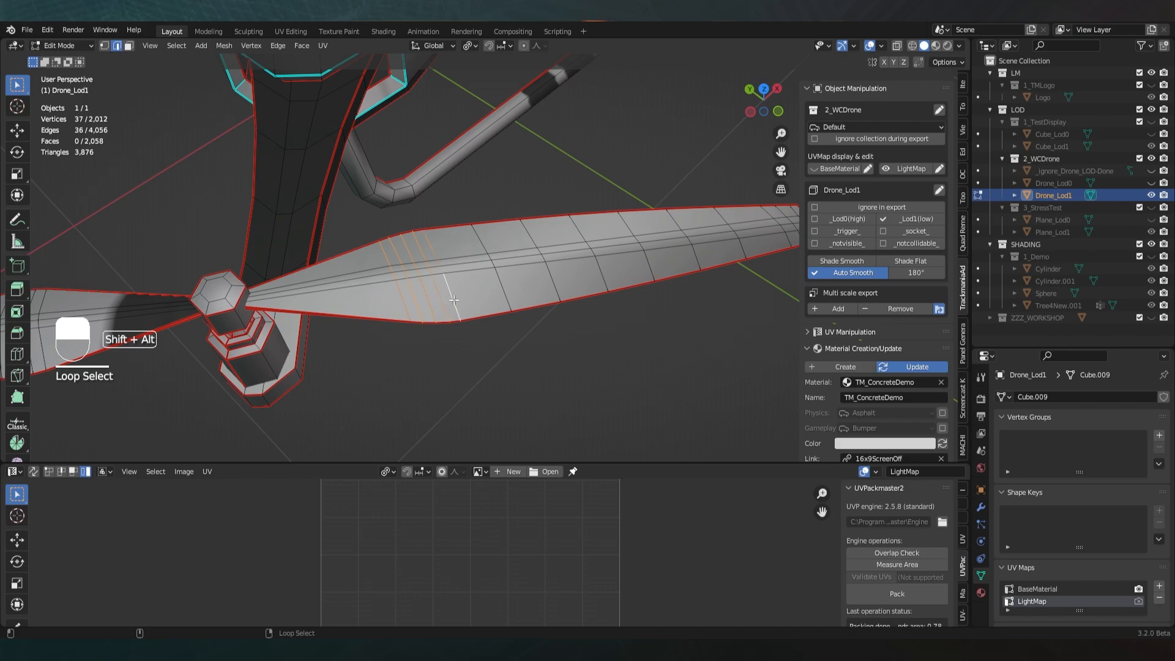
{"action": "left_click", "coordinate": [607, 270], "text": "alt+shift"}
{"action": "middle_click_drag", "start_coordinate": [607, 270], "coordinate": [454, 293], "text": "shift"}
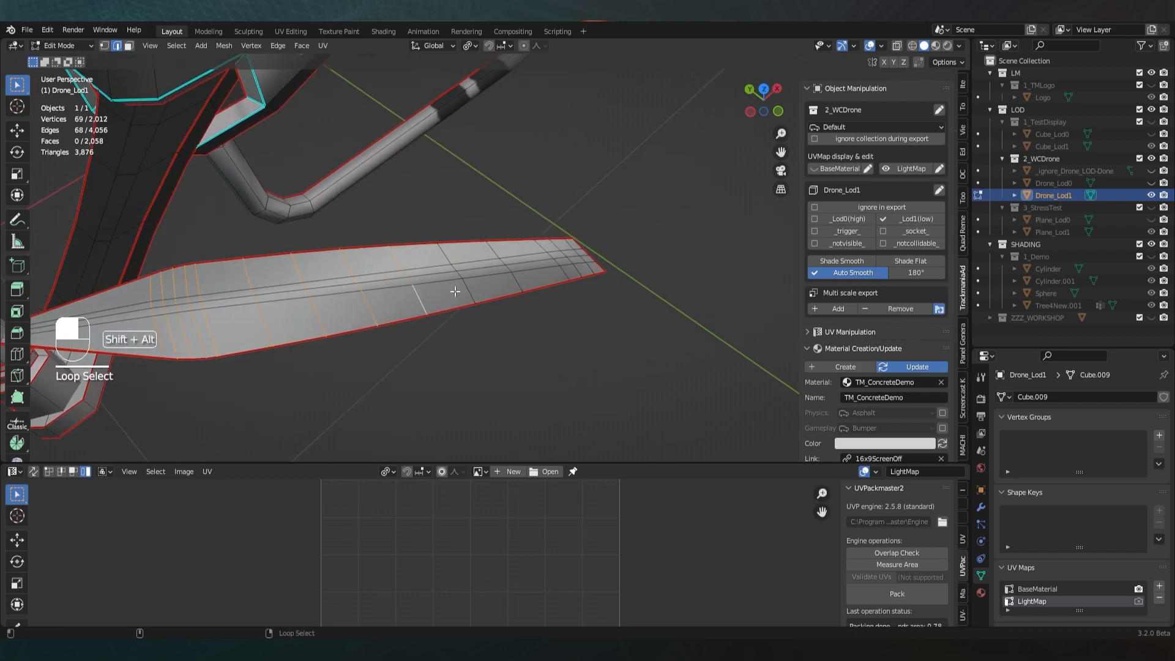
{"action": "left_click", "coordinate": [528, 277], "text": "alt+shift"}
{"action": "left_click", "coordinate": [535, 270], "text": "alt+shift"}
{"action": "left_click", "coordinate": [525, 257], "text": "alt+shift"}
{"action": "scroll", "coordinate": [525, 257], "scroll_direction": "down", "scroll_amount": 2}
Add the crosswise and lengthwise edge loops on the second propeller's opposite blade to the selection
{"action": "middle_click_drag", "start_coordinate": [525, 257], "coordinate": [539, 303]}
{"action": "scroll", "coordinate": [539, 304], "scroll_direction": "up", "scroll_amount": 4}
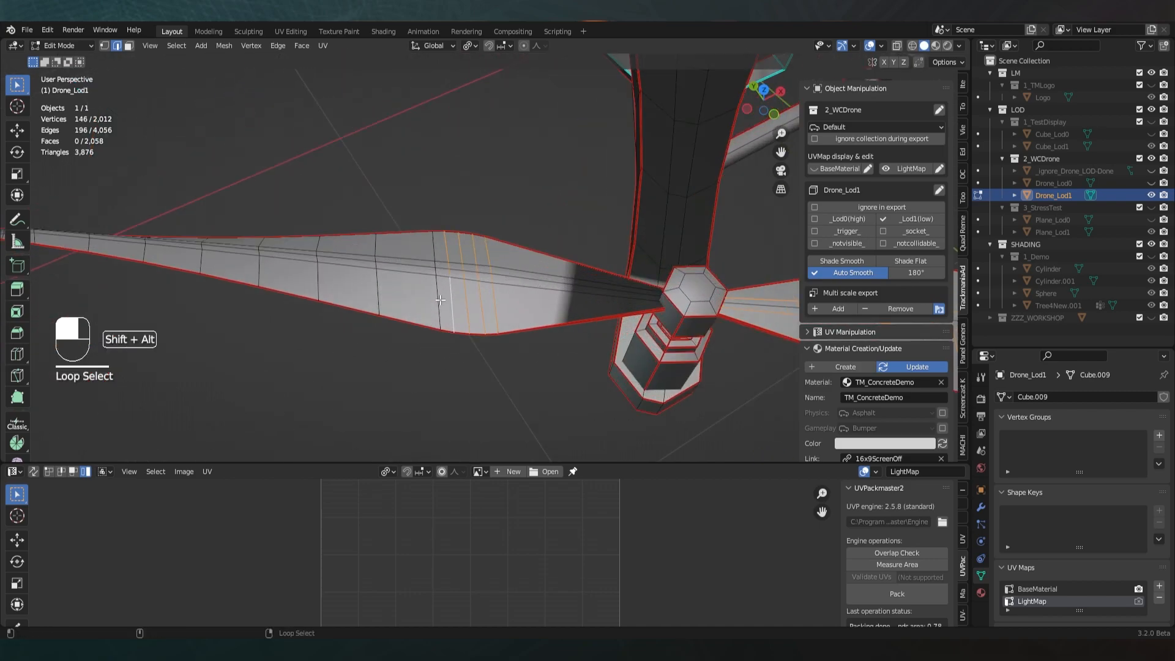
{"action": "left_click", "coordinate": [323, 288], "text": "alt+shift"}
{"action": "middle_click_drag", "start_coordinate": [323, 288], "coordinate": [520, 287], "text": "shift"}
{"action": "middle_click_drag", "start_coordinate": [520, 288], "coordinate": [520, 317]}
{"action": "left_click", "coordinate": [587, 392], "text": "alt+shift"}
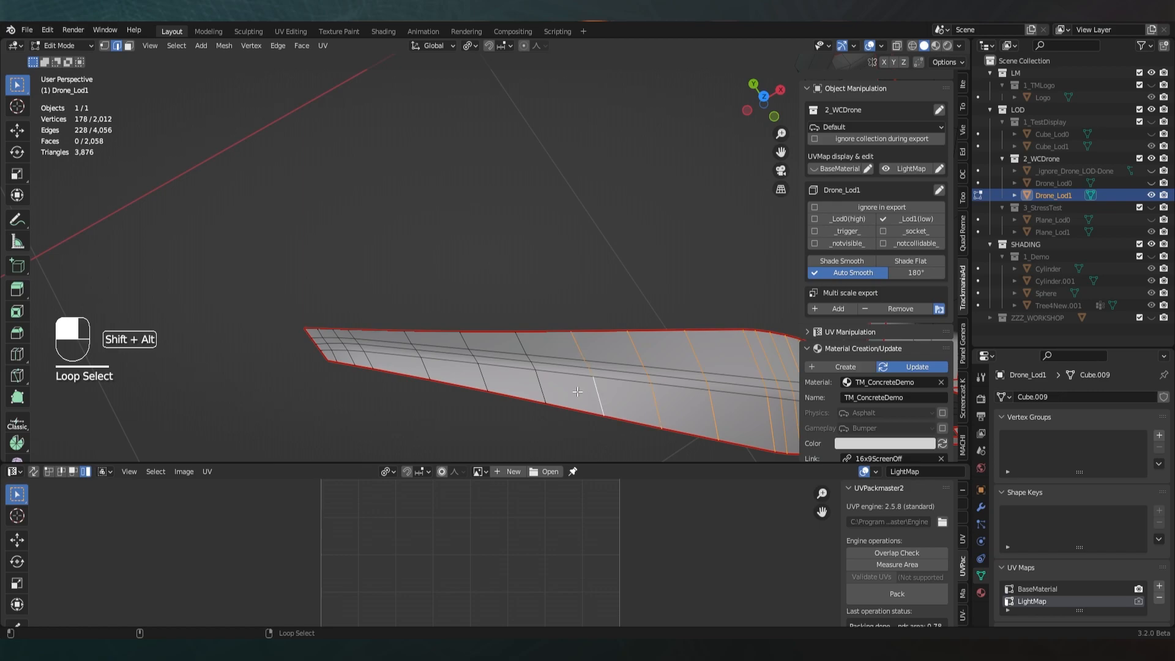
{"action": "left_click", "coordinate": [384, 356], "text": "alt+shift"}
{"action": "left_click", "coordinate": [386, 342], "text": "alt+shift"}
Add the missing loops on both blades of the second propeller and dissolve all selected loops
{"action": "scroll", "coordinate": [386, 343], "scroll_direction": "down", "scroll_amount": 5}
{"action": "middle_click_drag", "start_coordinate": [385, 343], "coordinate": [75, 334], "text": "shift"}
{"action": "scroll", "coordinate": [457, 370], "scroll_direction": "up", "scroll_amount": 4}
{"action": "middle_click_drag", "start_coordinate": [457, 369], "coordinate": [616, 412]}
{"action": "left_click", "coordinate": [616, 412], "text": "alt+shift"}
{"action": "left_click", "coordinate": [299, 398], "text": "alt+shift"}
{"action": "scroll", "coordinate": [300, 398], "scroll_direction": "down", "scroll_amount": 5}
{"action": "middle_click_drag", "start_coordinate": [299, 398], "coordinate": [572, 413]}
{"action": "left_click", "coordinate": [608, 245], "text": "alt+shift"}
{"action": "left_click", "coordinate": [334, 250], "text": "alt+shift"}
{"action": "key", "text": "ctrl+x"}
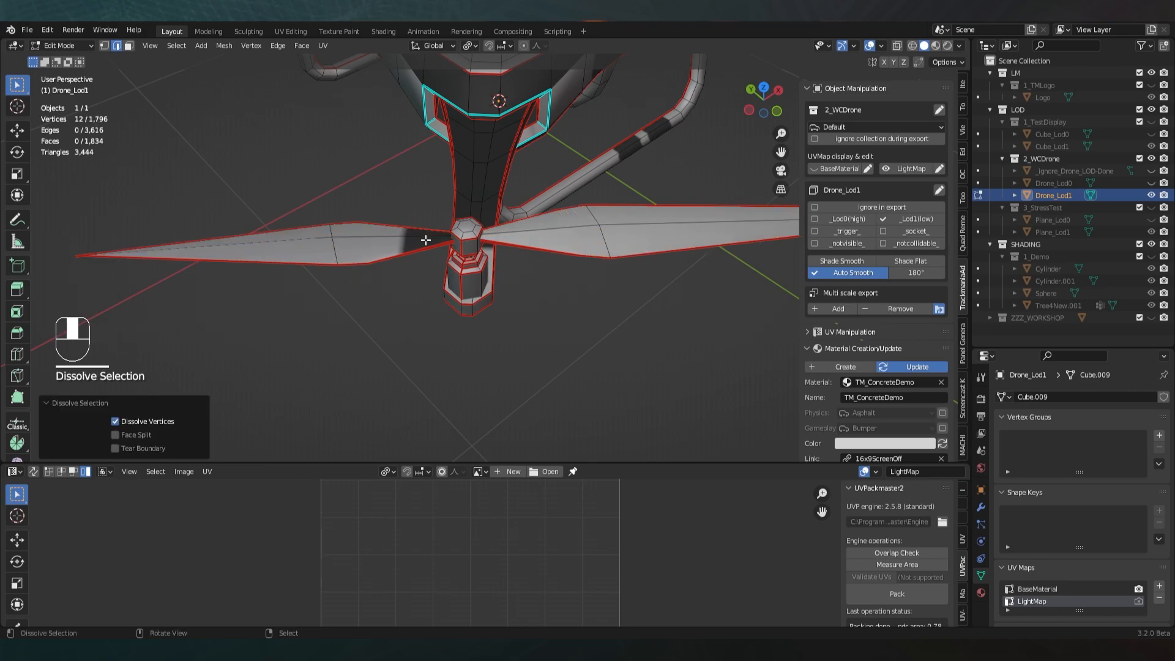
In vertex selection mode, slide the two leftover outline vertices of the second propeller's first blade onto the neighbouring corners
{"action": "left_click", "coordinate": [104, 46]}
{"action": "right_click", "coordinate": [367, 262]}
{"action": "right_click", "coordinate": [361, 221], "text": "shift"}
{"action": "middle_click_drag", "start_coordinate": [375, 215], "coordinate": [278, 269], "text": "shift"}
{"action": "key", "text": "g"}
{"action": "key", "text": "g"}
{"action": "left_click", "coordinate": [244, 281]}
Slide the two leftover outline vertices of the second propeller's opposite blade with a factor of 1.000
{"action": "right_click", "coordinate": [487, 314]}
{"action": "right_click", "coordinate": [469, 263], "text": "shift"}
{"action": "key", "text": "g"}
{"action": "key", "text": "g"}
{"action": "left_click", "coordinate": [534, 349]}
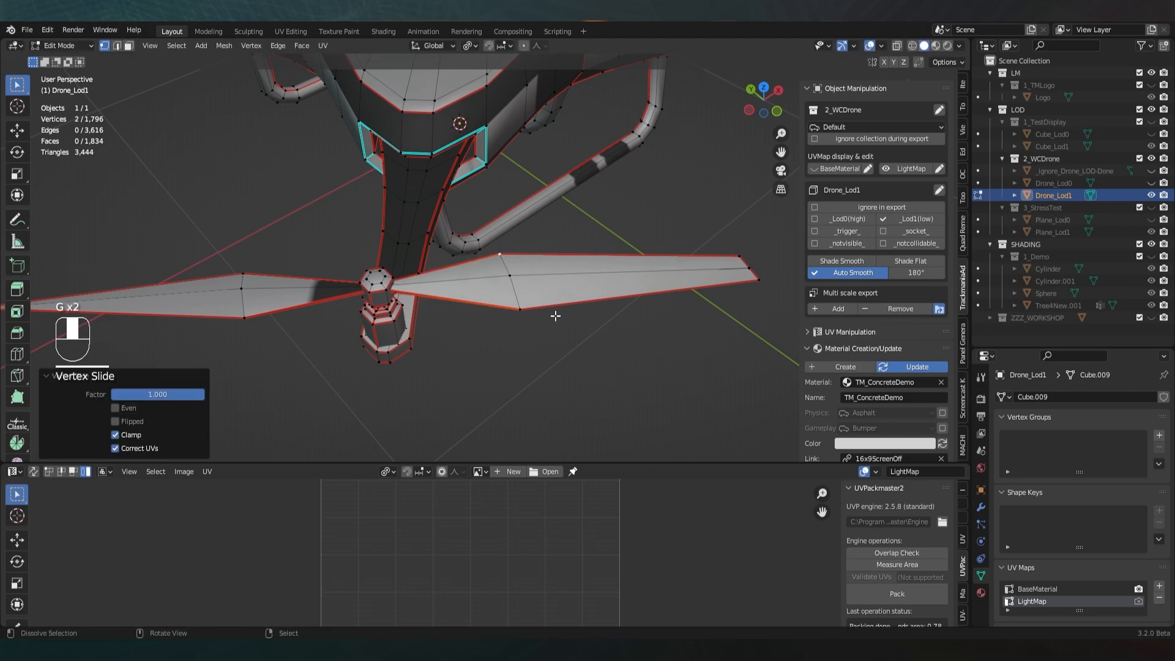
Merge the whole mesh by distance to weld the second propeller's slid vertices, and clear the selection
{"action": "key", "text": "a"}
{"action": "key", "text": "a"}
{"action": "key", "text": "m"}
{"action": "left_click", "coordinate": [536, 349]}
{"action": "key", "text": "a"}
In edge selection mode, select the lengthwise edge loops on both blades of the third propeller
{"action": "middle_click_drag", "start_coordinate": [536, 349], "coordinate": [135, 53]}
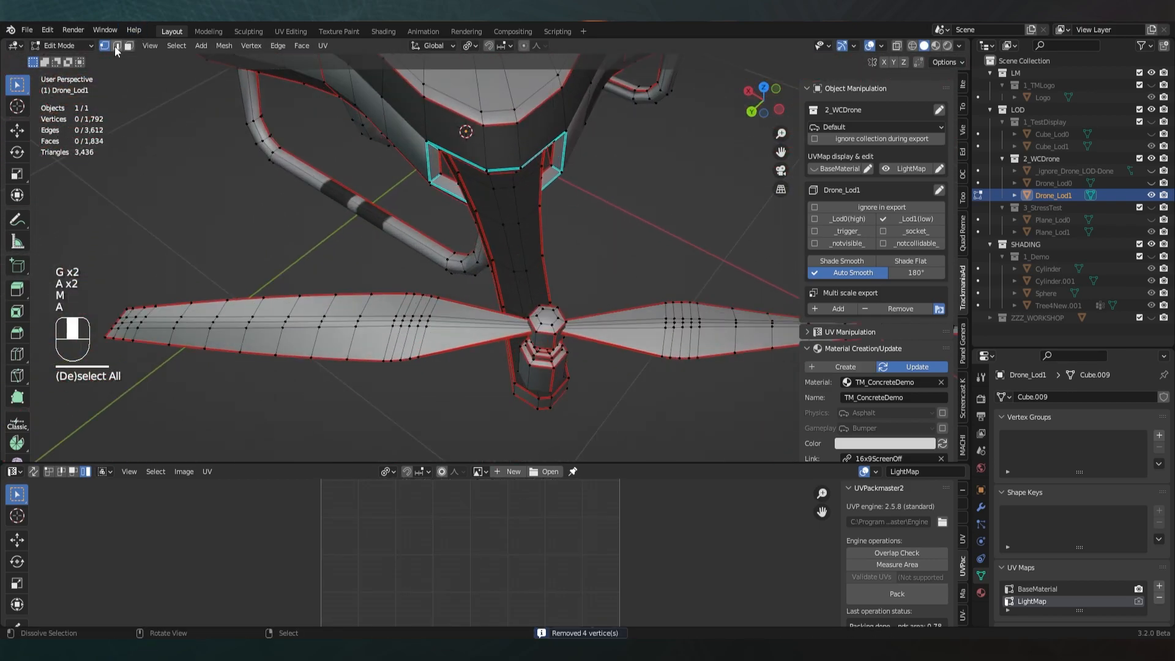
{"action": "left_click", "coordinate": [117, 45]}
{"action": "left_click", "coordinate": [318, 326], "text": "alt"}
{"action": "left_click", "coordinate": [629, 323], "text": "alt+shift"}
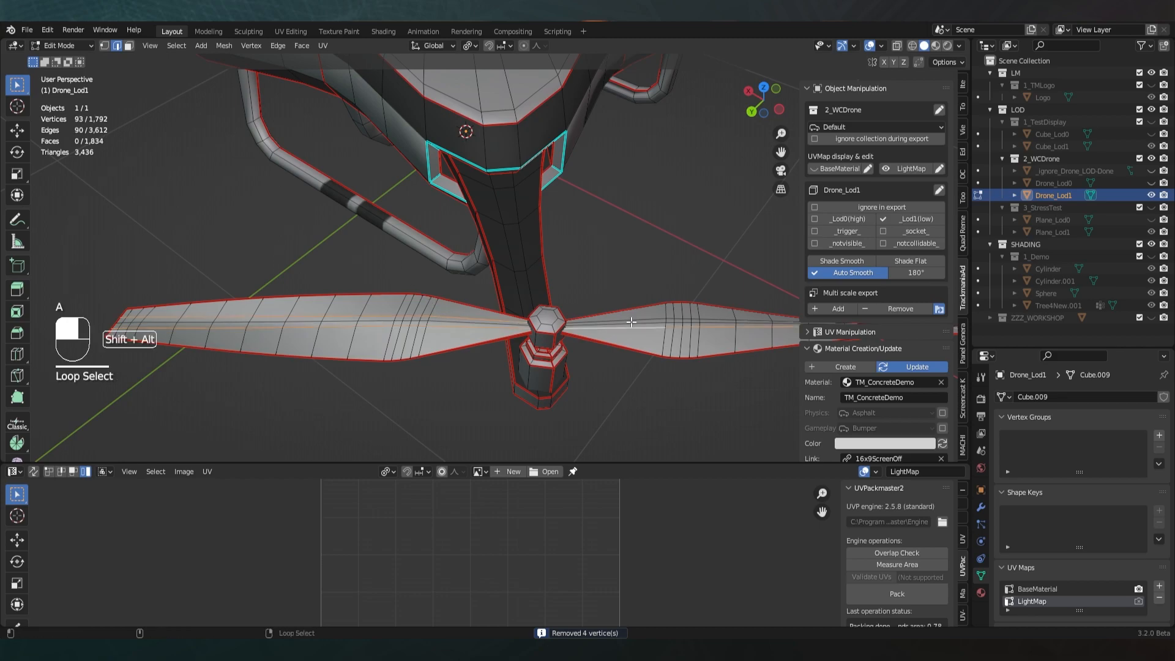
{"action": "left_click", "coordinate": [632, 319], "text": "alt+shift"}
Add the crosswise edge loops from the widest part to the tip of one third-propeller blade to the selection
{"action": "middle_click_drag", "start_coordinate": [632, 318], "coordinate": [315, 304], "text": "shift"}
{"action": "scroll", "coordinate": [281, 330], "scroll_direction": "up", "scroll_amount": 2}
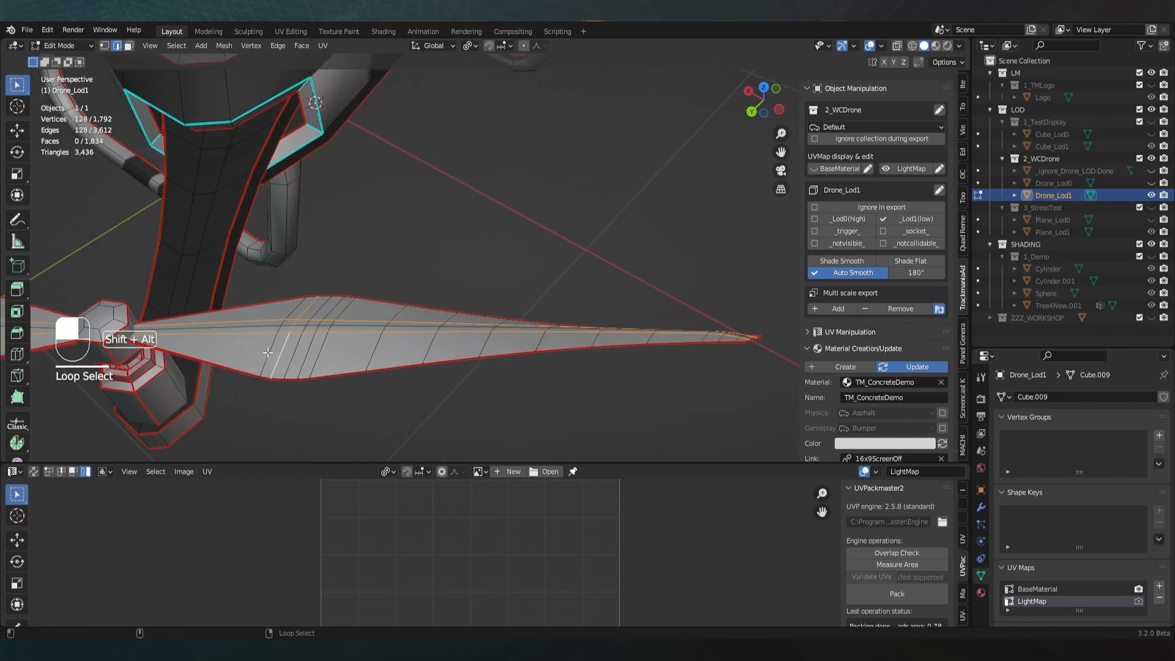
{"action": "left_click", "coordinate": [309, 362], "text": "alt+shift"}
{"action": "left_click", "coordinate": [738, 338], "text": "alt+shift"}
{"action": "middle_click_drag", "start_coordinate": [388, 351], "coordinate": [672, 289], "text": "shift"}
Add the crosswise edge loops on the third propeller's opposite blade, including those near its tip, to the selection
{"action": "scroll", "coordinate": [671, 289], "scroll_direction": "down", "scroll_amount": 3}
{"action": "scroll", "coordinate": [431, 306], "scroll_direction": "up", "scroll_amount": 2}
{"action": "middle_click_drag", "start_coordinate": [432, 306], "coordinate": [517, 334], "text": "shift"}
{"action": "left_click", "coordinate": [515, 305], "text": "alt+shift"}
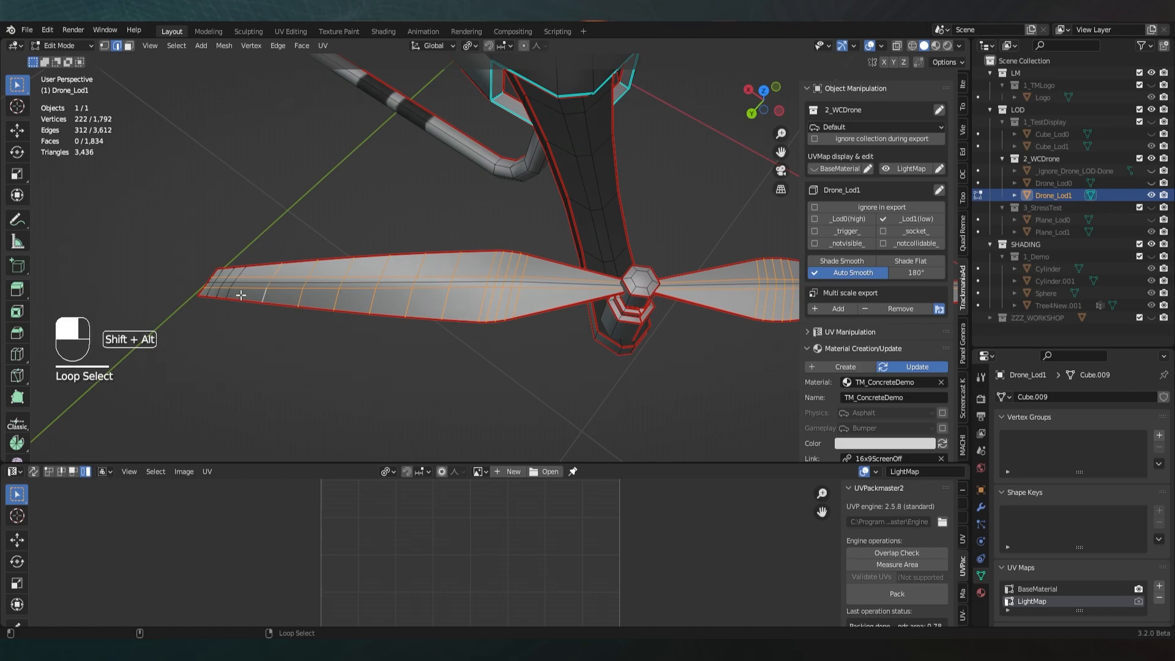
{"action": "middle_click_drag", "start_coordinate": [241, 296], "coordinate": [460, 287], "text": "shift"}
{"action": "scroll", "coordinate": [489, 263], "scroll_direction": "up", "scroll_amount": 4}
{"action": "left_click", "coordinate": [464, 268], "text": "alt+shift"}
{"action": "scroll", "coordinate": [465, 269], "scroll_direction": "down", "scroll_amount": 6}
Add the missing loops on the undersides of the third propeller's blades and dissolve all selected loops
{"action": "middle_click_drag", "start_coordinate": [658, 202], "coordinate": [459, 362], "text": "shift"}
{"action": "scroll", "coordinate": [381, 254], "scroll_direction": "up", "scroll_amount": 4}
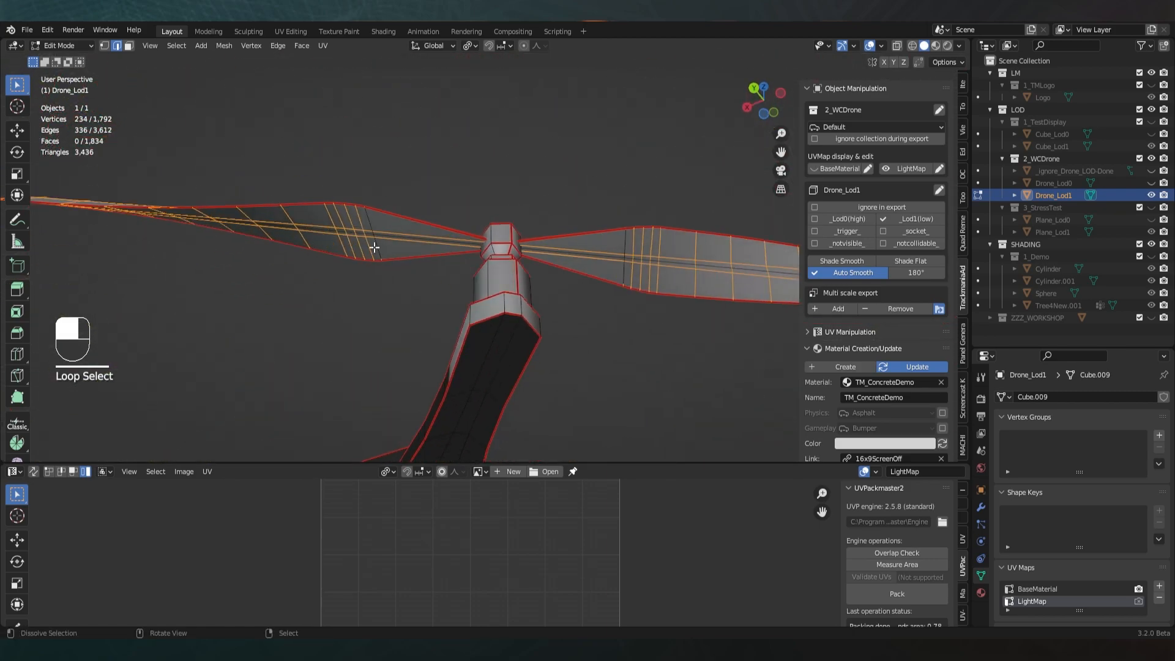
{"action": "left_click", "coordinate": [372, 223], "text": "alt+shift"}
{"action": "left_click", "coordinate": [328, 214], "text": "alt+shift"}
{"action": "key", "text": "ctrl+x"}
{"action": "middle_click_drag", "start_coordinate": [328, 214], "coordinate": [438, 276]}
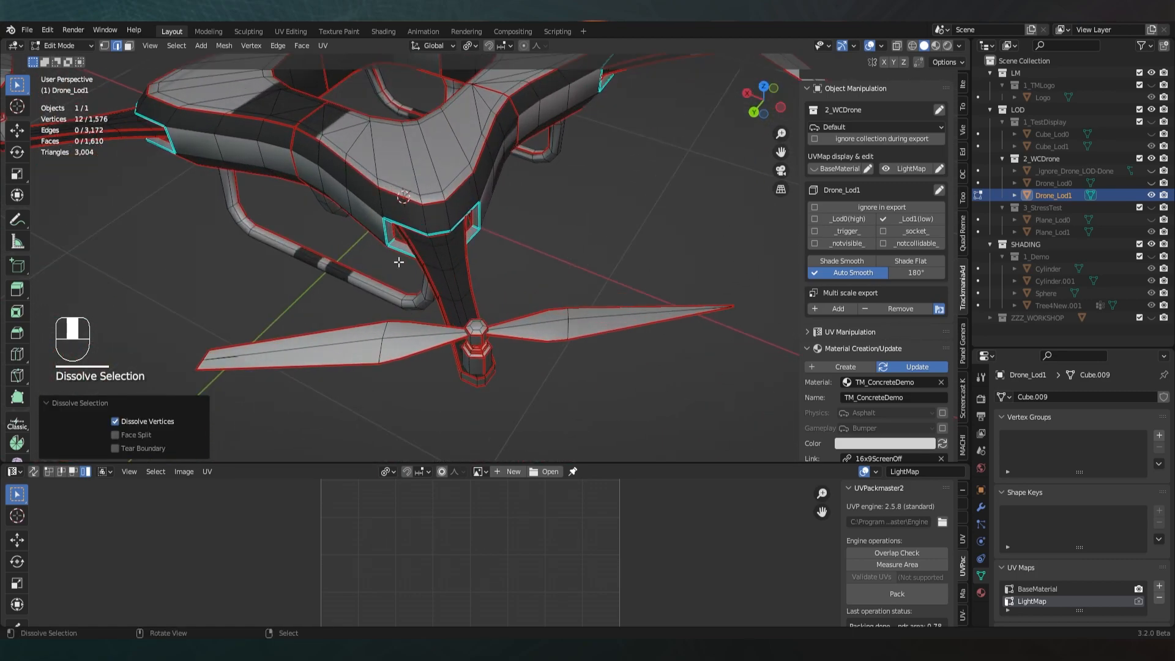
In vertex selection mode, slide the stray outline vertices on both third-propeller blades onto the ends of the crosswise edges at their widest part
{"action": "left_click", "coordinate": [107, 47]}
{"action": "left_click", "coordinate": [392, 360]}
{"action": "left_click", "coordinate": [398, 324], "text": "shift"}
{"action": "key", "text": "g"}
{"action": "key", "text": "g"}
{"action": "left_click", "coordinate": [516, 327]}
{"action": "left_click", "coordinate": [545, 346]}
{"action": "key", "text": "g"}
{"action": "key", "text": "g"}
{"action": "left_click", "coordinate": [470, 318]}
Select the entire Drone_Lod1 mesh and merge its overlapping vertices by distance
{"action": "middle_click_drag", "start_coordinate": [470, 318], "coordinate": [542, 331]}
{"action": "key", "text": "alt+a"}
{"action": "key", "text": "a"}
{"action": "key", "text": "m"}
{"action": "left_click", "coordinate": [413, 384]}
{"action": "key", "text": "a"}
{"action": "scroll", "coordinate": [265, 194], "scroll_direction": "up", "scroll_amount": 2}
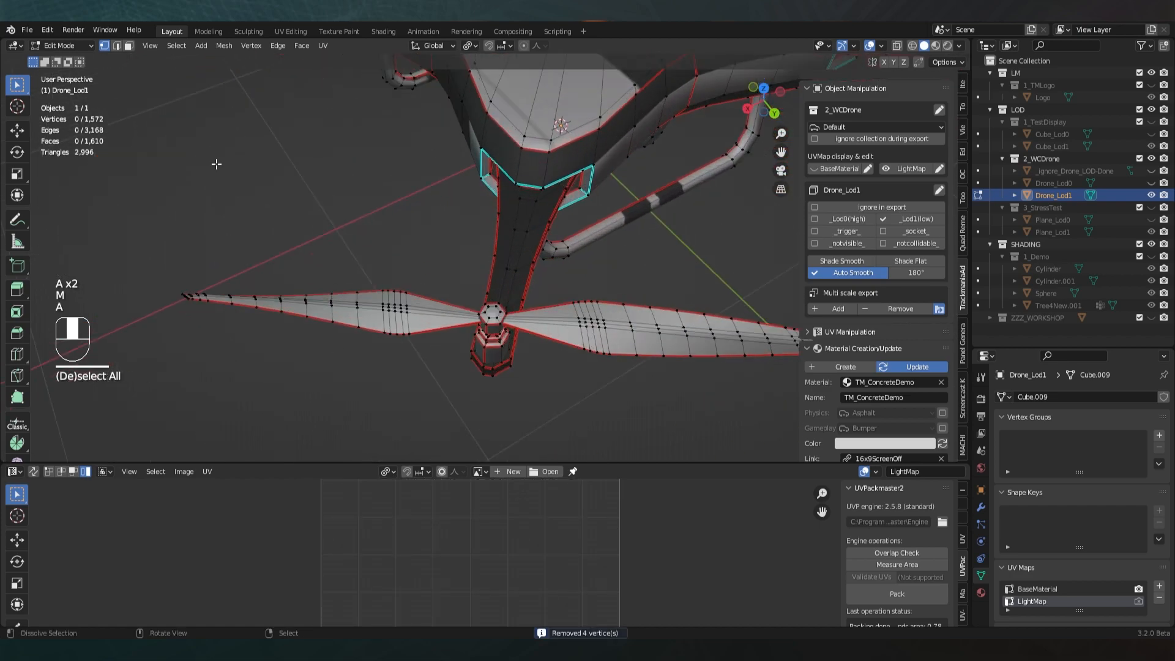
In edge selection mode, select the crosswise edge loops from the widest part to the tip of one fourth-propeller blade
{"action": "left_click", "coordinate": [117, 45]}
{"action": "scroll", "coordinate": [379, 293], "scroll_direction": "up", "scroll_amount": 1}
{"action": "left_click", "coordinate": [381, 344], "text": "alt"}
{"action": "left_click", "coordinate": [372, 345], "text": "alt+shift"}
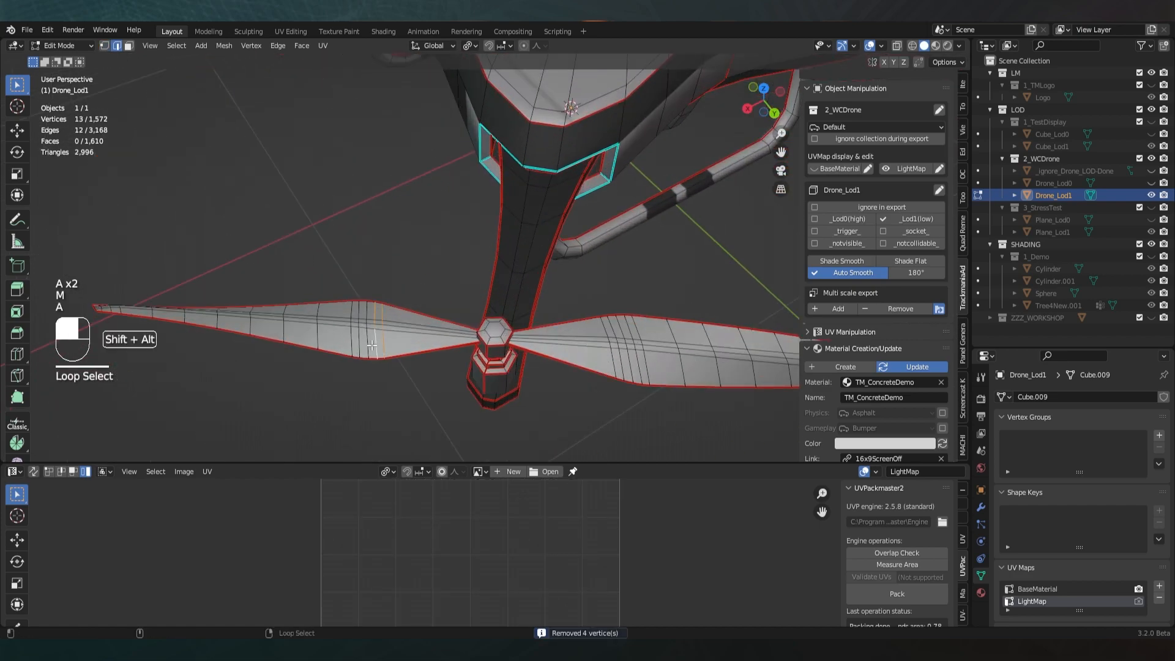
{"action": "right_click", "coordinate": [356, 340], "text": "alt+shift"}
{"action": "middle_click_drag", "start_coordinate": [356, 340], "coordinate": [475, 305], "text": "shift"}
{"action": "scroll", "coordinate": [474, 304], "scroll_direction": "up", "scroll_amount": 3}
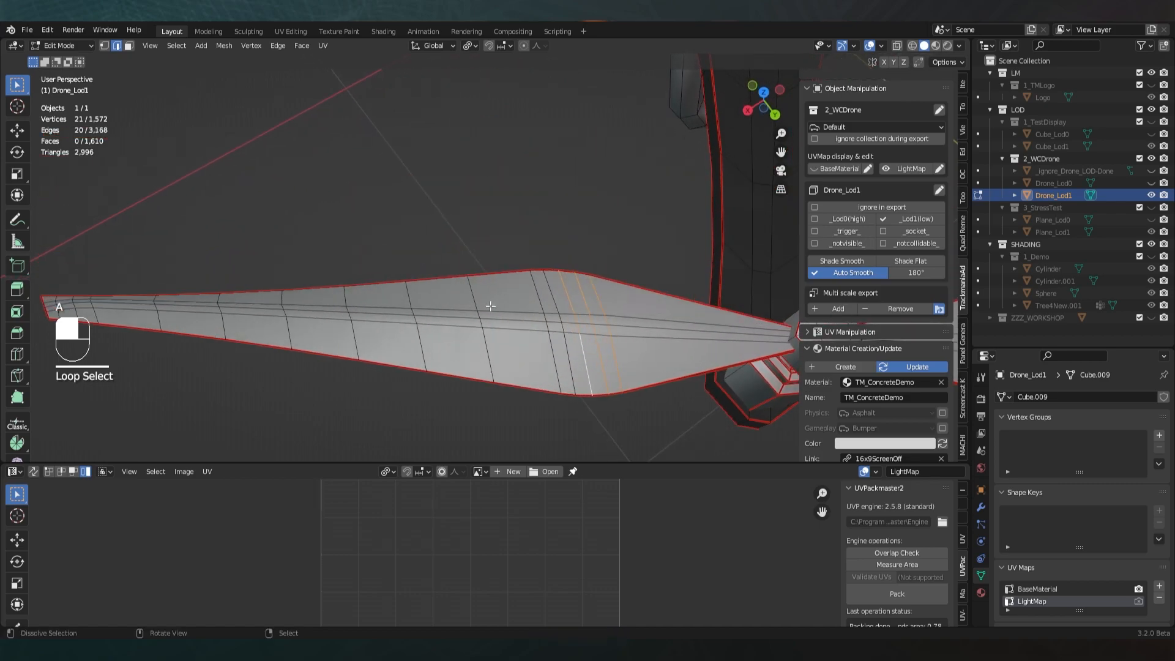
{"action": "right_click", "coordinate": [558, 355], "text": "alt+shift"}
{"action": "left_click", "coordinate": [465, 358], "text": "alt+shift"}
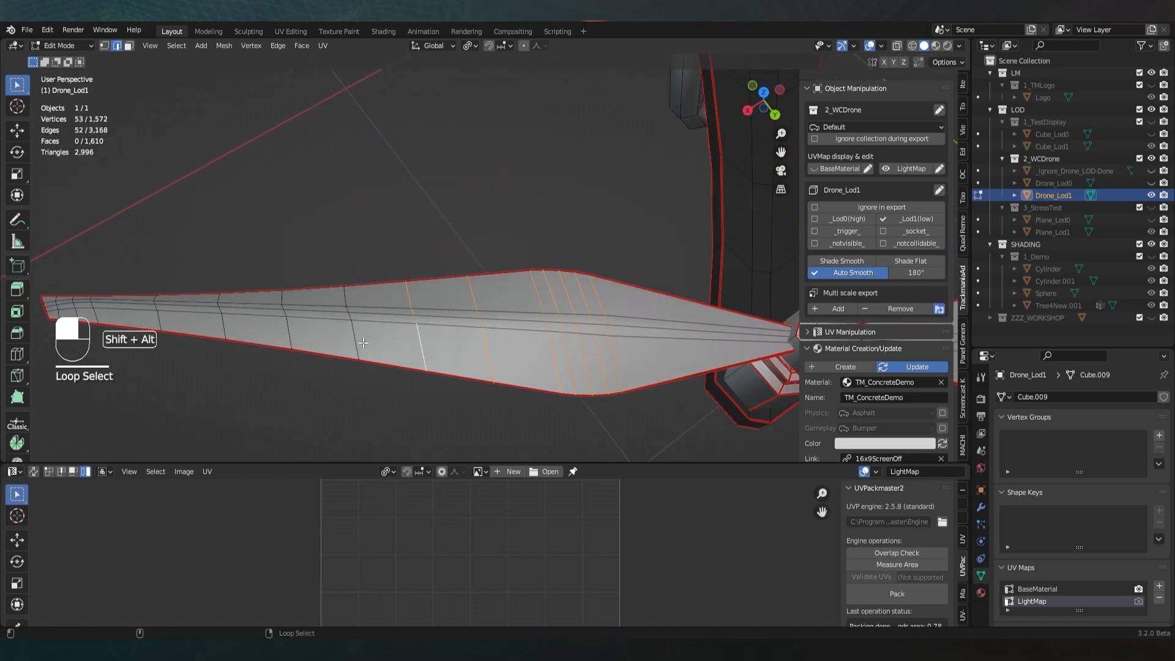
{"action": "middle_click_drag", "start_coordinate": [225, 325], "coordinate": [316, 332], "text": "shift"}
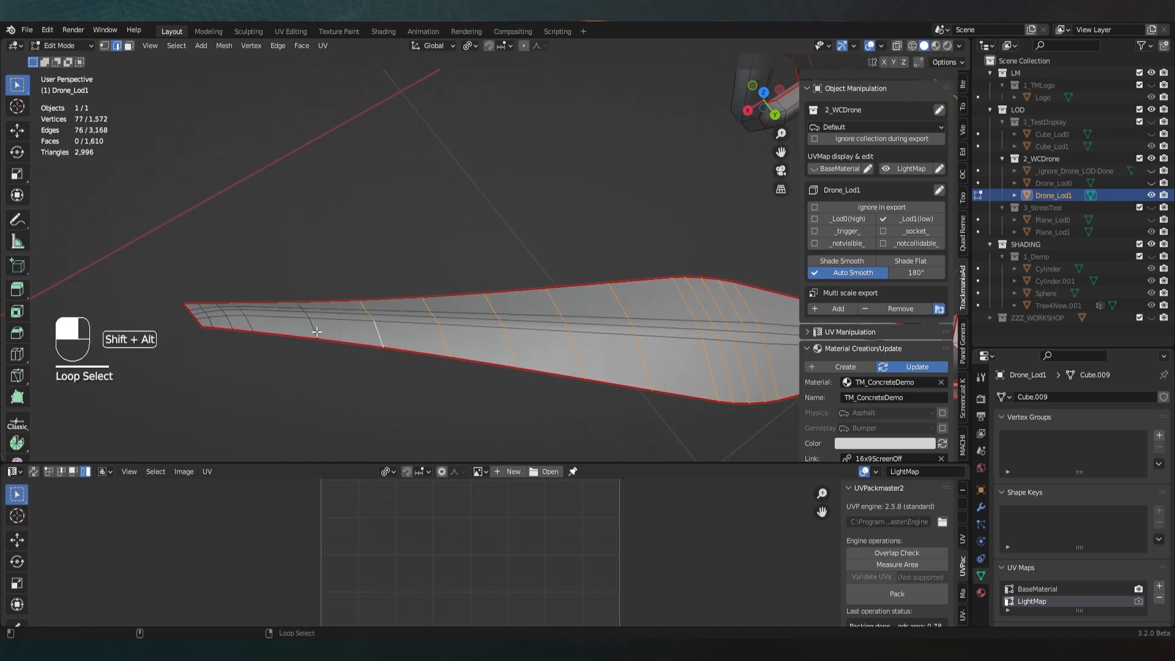
{"action": "left_click", "coordinate": [207, 323], "text": "alt+shift"}
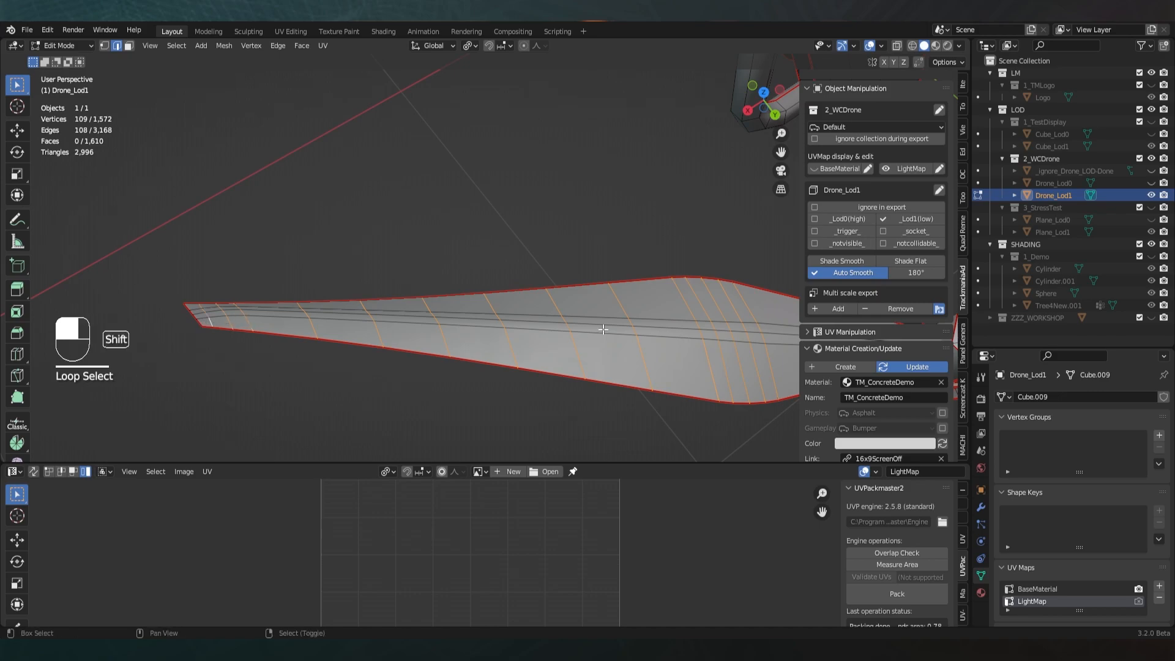
Add the crosswise edge loops on the fourth propeller's opposite blade, including those near its tip, to the selection
{"action": "middle_click_drag", "start_coordinate": [577, 328], "coordinate": [56, 309], "text": "shift"}
{"action": "middle_click_drag", "start_coordinate": [646, 366], "coordinate": [421, 357], "text": "shift"}
{"action": "left_click", "coordinate": [492, 368], "text": "alt+shift"}
{"action": "left_click", "coordinate": [503, 367], "text": "alt+shift"}
{"action": "left_click", "coordinate": [570, 367], "text": "alt+shift"}
{"action": "left_click", "coordinate": [636, 368], "text": "alt+shift"}
{"action": "left_click", "coordinate": [704, 369], "text": "alt+shift"}
{"action": "middle_click_drag", "start_coordinate": [708, 370], "coordinate": [416, 335], "text": "shift"}
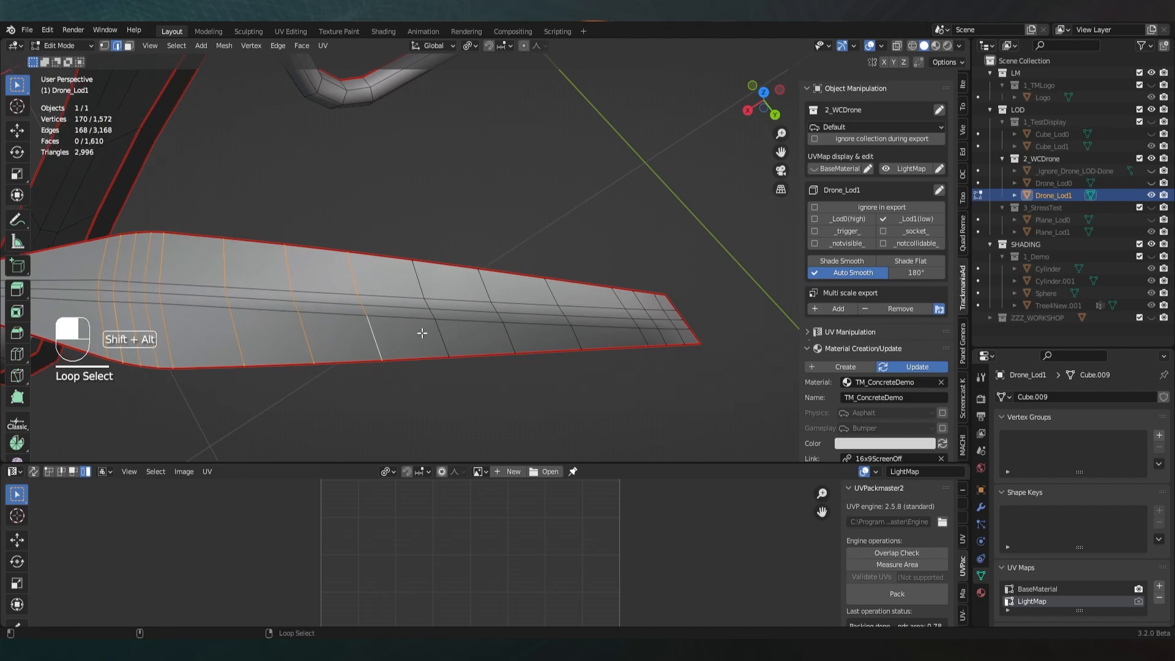
{"action": "left_click", "coordinate": [636, 332], "text": "alt+shift"}
{"action": "left_click", "coordinate": [650, 331], "text": "alt+shift"}
{"action": "left_click", "coordinate": [615, 328], "text": "alt+shift"}
{"action": "left_click", "coordinate": [595, 309], "text": "alt+shift"}
Add the lengthwise edge loops on the fourth propeller's first blade to the selection
{"action": "scroll", "coordinate": [479, 299], "scroll_direction": "down", "scroll_amount": 5}
{"action": "middle_click_drag", "start_coordinate": [294, 297], "coordinate": [672, 313], "text": "shift"}
{"action": "scroll", "coordinate": [579, 310], "scroll_direction": "up", "scroll_amount": 5}
{"action": "right_click", "coordinate": [534, 319], "text": "alt+shift"}
{"action": "right_click", "coordinate": [531, 305], "text": "alt+shift"}
Add the missing loops on the undersides of the fourth propeller's blades and dissolve all selected loops
{"action": "scroll", "coordinate": [498, 228], "scroll_direction": "down", "scroll_amount": 8}
{"action": "middle_click_drag", "start_coordinate": [498, 228], "coordinate": [478, 310], "text": "shift"}
{"action": "middle_click_drag", "start_coordinate": [478, 311], "coordinate": [385, 257]}
{"action": "scroll", "coordinate": [385, 257], "scroll_direction": "up", "scroll_amount": 5}
{"action": "middle_click_drag", "start_coordinate": [575, 348], "coordinate": [528, 251]}
{"action": "middle_click_drag", "start_coordinate": [528, 251], "coordinate": [598, 312], "text": "shift"}
{"action": "scroll", "coordinate": [598, 313], "scroll_direction": "up", "scroll_amount": 4}
{"action": "right_click", "coordinate": [396, 156], "text": "alt+shift"}
{"action": "right_click", "coordinate": [673, 158], "text": "alt+shift"}
{"action": "middle_click_drag", "start_coordinate": [673, 158], "coordinate": [626, 296]}
{"action": "key", "text": "ctrl+x"}
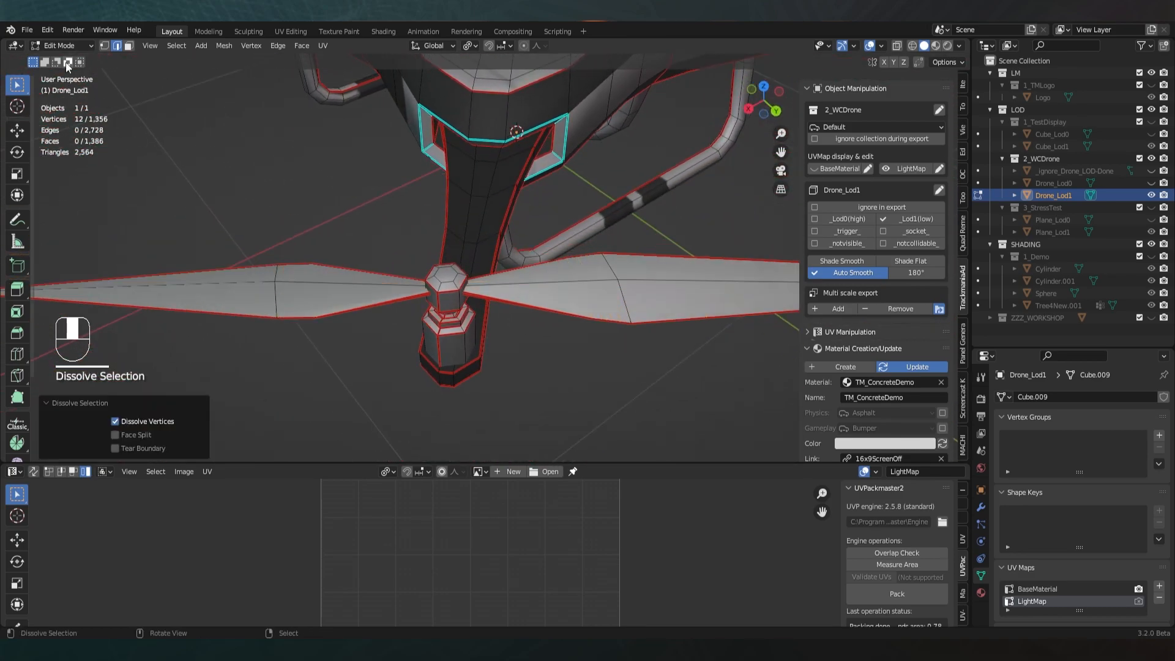
In vertex selection mode, slide the two stray outline vertices on one fourth-propeller blade fully onto the crosswise edge's ends
{"action": "left_click", "coordinate": [105, 46]}
{"action": "left_click", "coordinate": [316, 317]}
{"action": "left_click", "coordinate": [313, 263], "text": "shift"}
{"action": "key", "text": "g"}
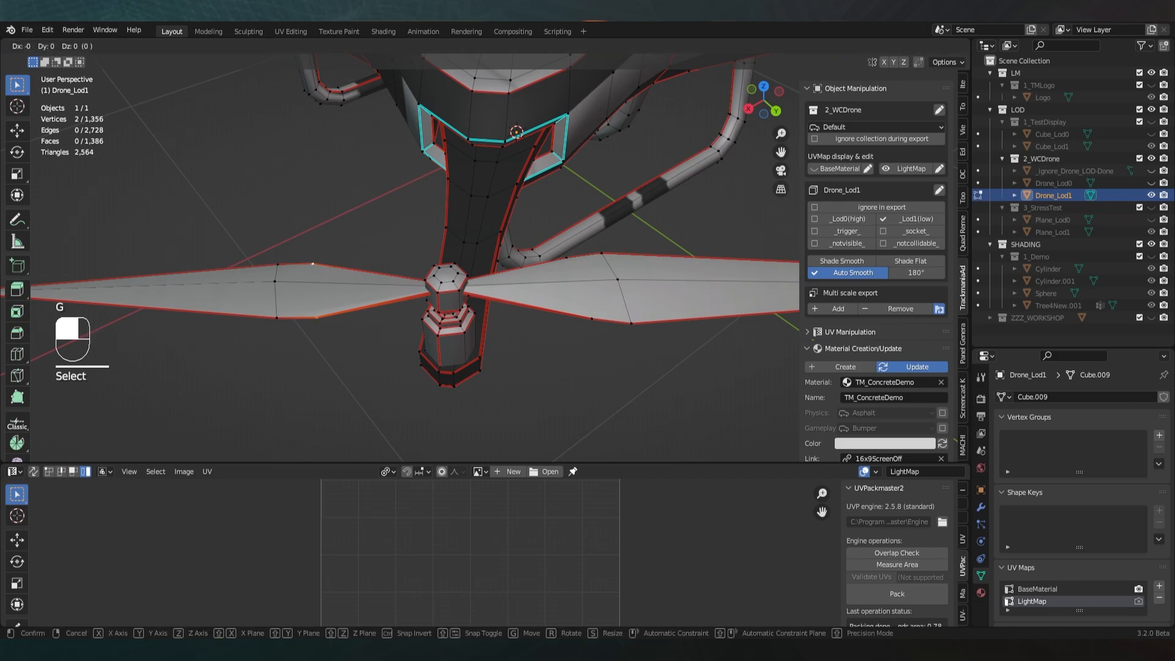
{"action": "key", "text": "g"}
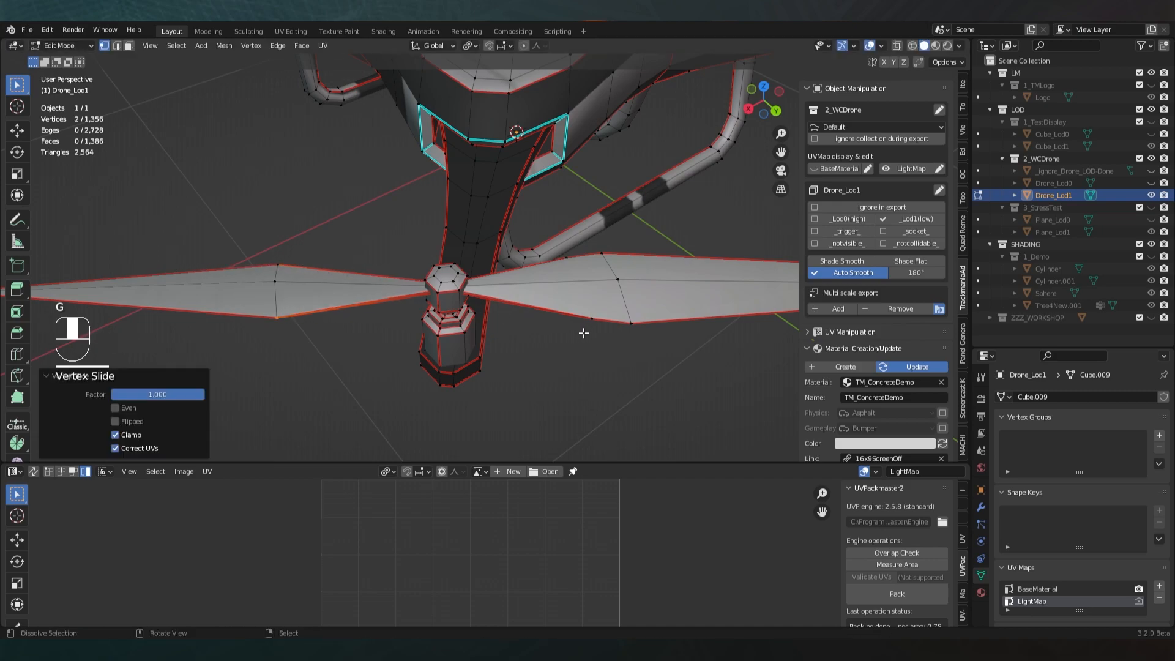
{"action": "left_click", "coordinate": [676, 307]}
Merge the whole mesh's overlapping vertices by distance and return to Object Mode
{"action": "key", "text": "a"}
{"action": "key", "text": "a"}
{"action": "key", "text": "m"}
{"action": "left_click", "coordinate": [607, 376]}
{"action": "key", "text": "a"}
{"action": "scroll", "coordinate": [529, 357], "scroll_direction": "down", "scroll_amount": 5}
{"action": "middle_click_drag", "start_coordinate": [530, 358], "coordinate": [543, 328]}
{"action": "scroll", "coordinate": [540, 344], "scroll_direction": "down", "scroll_amount": 2}
{"action": "key", "text": "a"}
{"action": "key", "text": "Tab"}
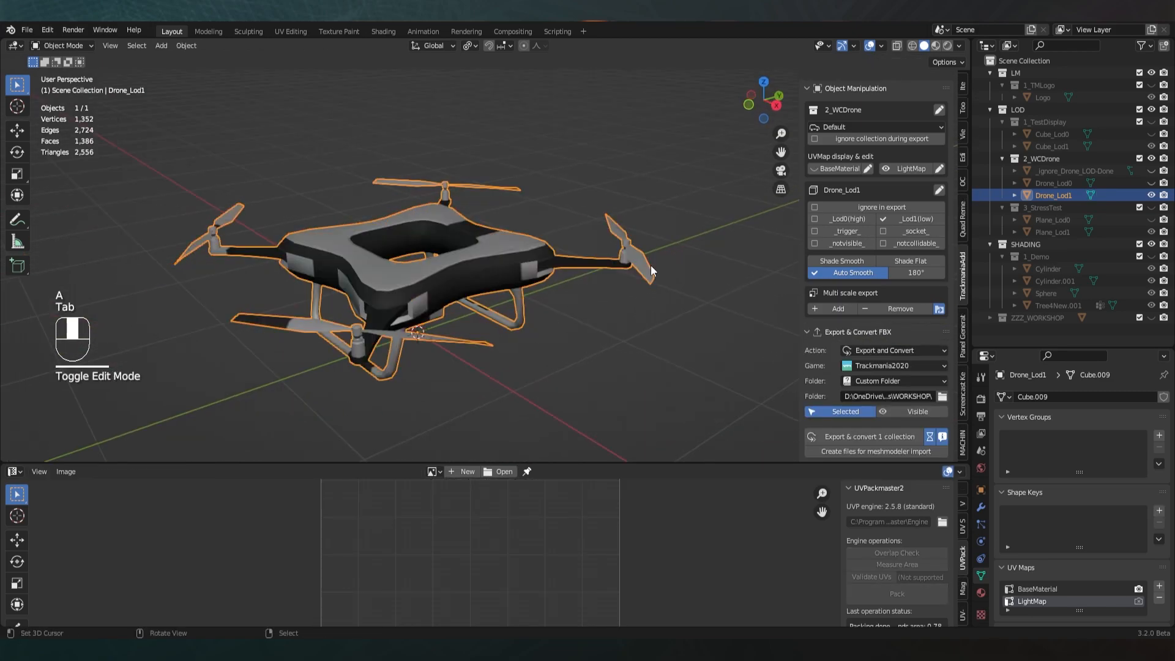
Unhide Drone_Lod0 alongside Drone_Lod1 and save the file
{"action": "left_click", "coordinate": [1151, 183]}
{"action": "middle_click_drag", "start_coordinate": [269, 321], "coordinate": [373, 355]}
{"action": "key", "text": "ctrl+s"}
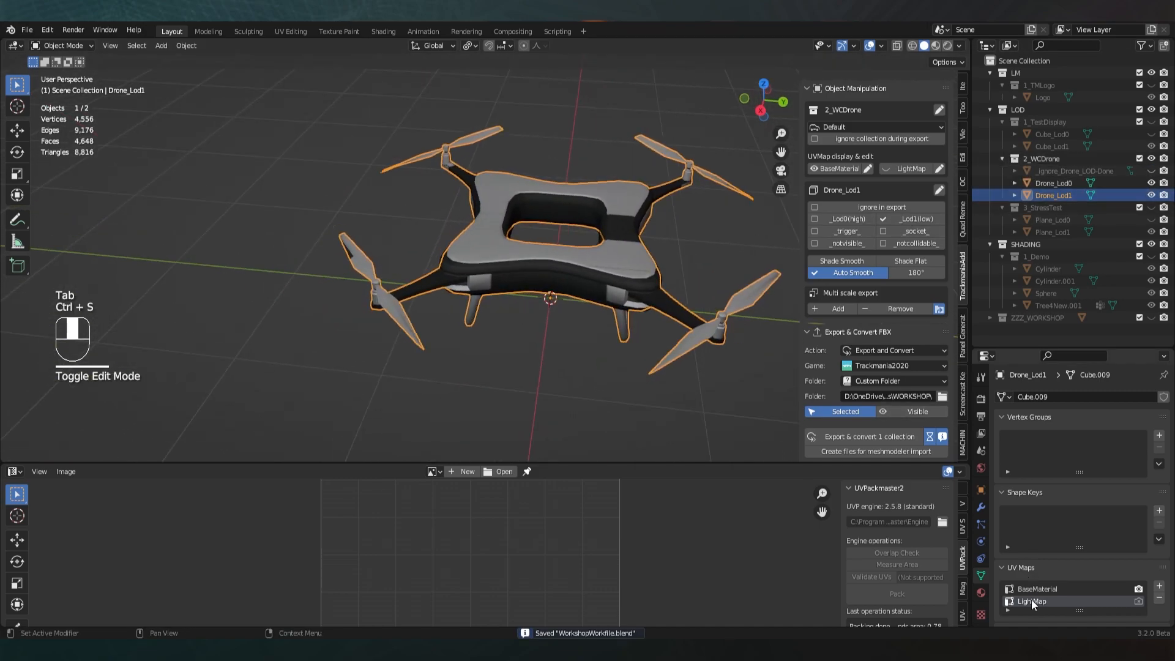
Move Drone_Lod0 aside so it stands next to Drone_Lod1 for comparison, and clear the selection
{"action": "left_click", "coordinate": [1048, 183]}
{"action": "middle_click_drag", "start_coordinate": [588, 270], "coordinate": [490, 264]}
{"action": "key", "text": "g"}
{"action": "left_click", "coordinate": [279, 244]}
{"action": "key", "text": "a"}
Compare the two drones side by side, close up and from a distance, in top and perspective views
{"action": "middle_click_drag", "start_coordinate": [381, 260], "coordinate": [556, 185], "text": "shift"}
{"action": "key", "text": "KP_7"}
{"action": "scroll", "coordinate": [523, 235], "scroll_direction": "up", "scroll_amount": 4}
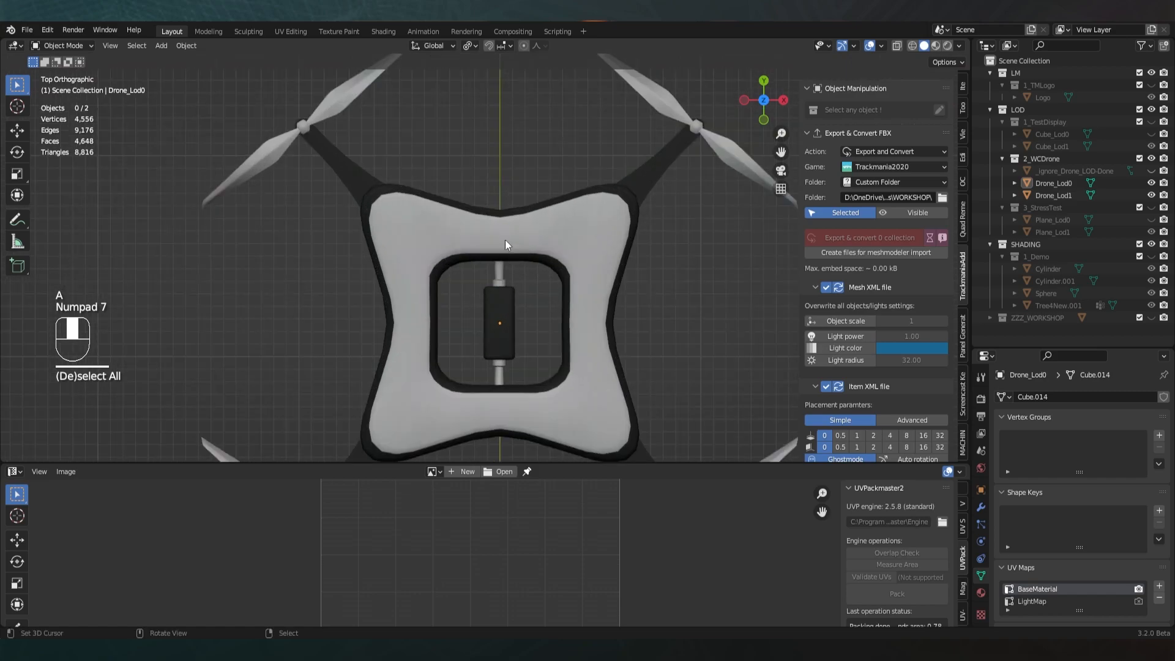
{"action": "middle_click_drag", "start_coordinate": [505, 240], "coordinate": [512, 354], "text": "shift"}
{"action": "scroll", "coordinate": [512, 190], "scroll_direction": "down", "scroll_amount": 12}
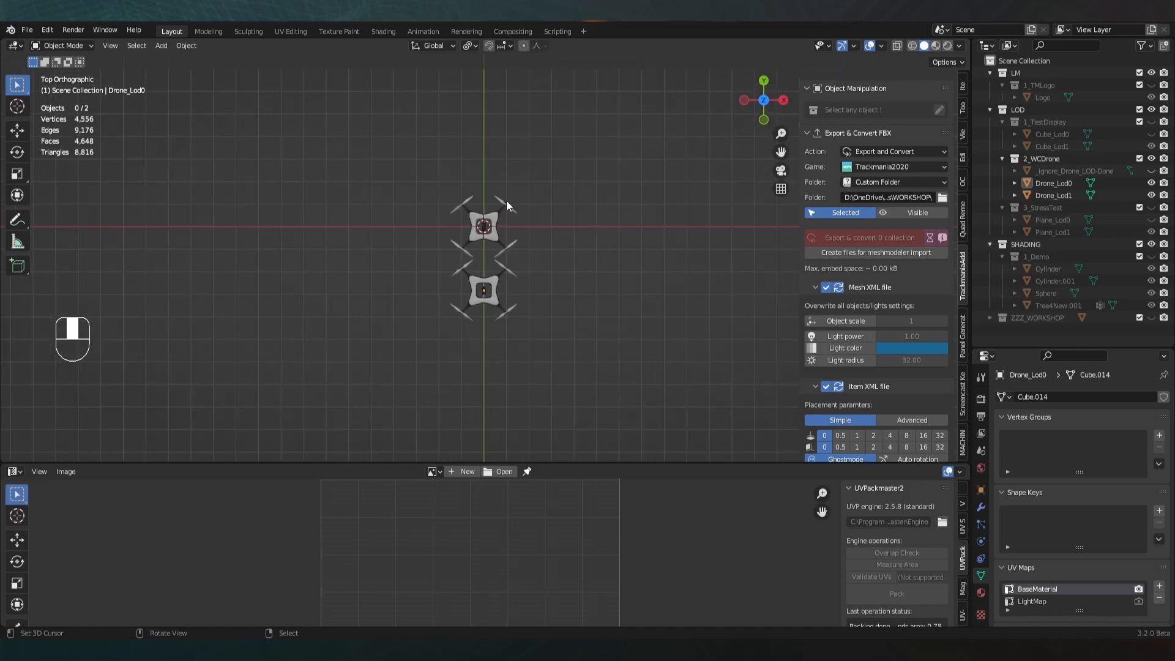
{"action": "scroll", "coordinate": [500, 222], "scroll_direction": "up", "scroll_amount": 3}
{"action": "middle_click_drag", "start_coordinate": [429, 325], "coordinate": [552, 256]}
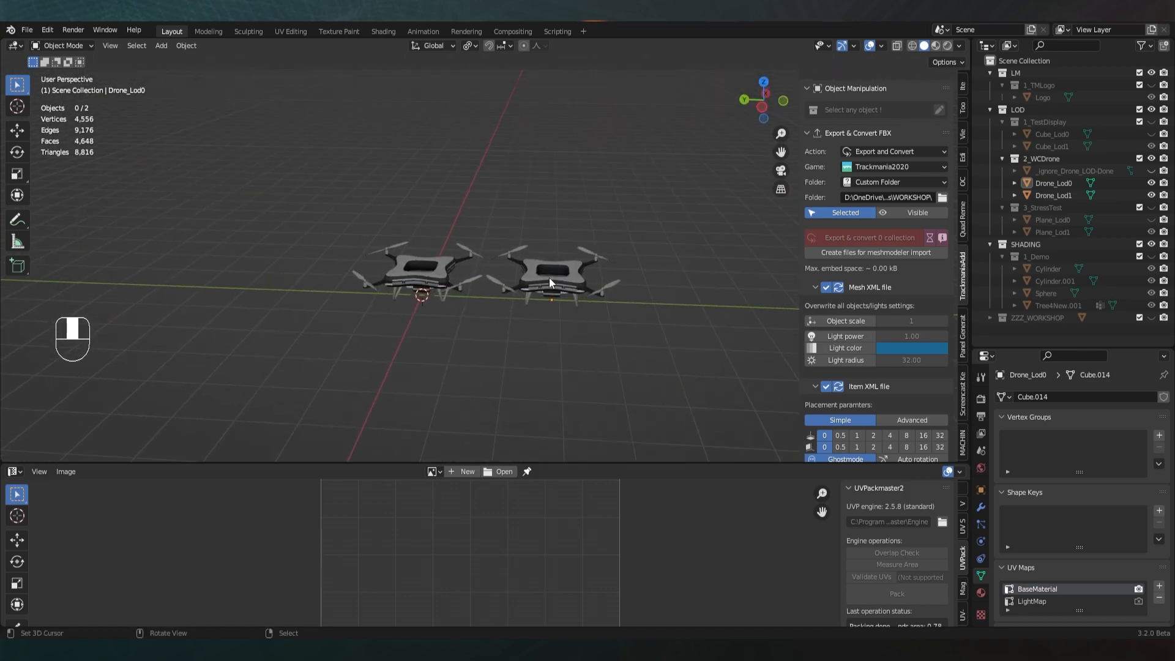
Undo the move of Drone_Lod0 and deselect everything
{"action": "left_click", "coordinate": [540, 300]}
{"action": "key", "text": "ctrl+z"}
{"action": "key", "text": "ctrl+z"}
{"action": "key", "text": "ctrl+z"}
{"action": "key", "text": "a"}
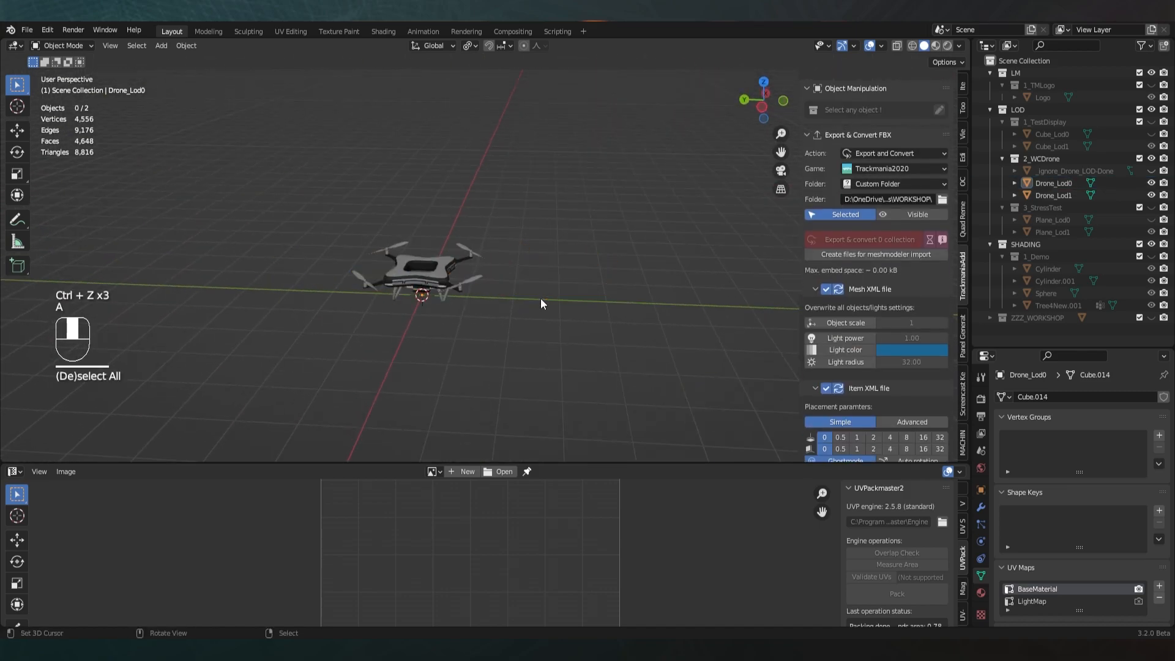
Select both drone objects, save the file, and export and convert the 2_WCDrone collection for Trackmania2020
{"action": "key", "text": "ctrl+s"}
{"action": "scroll", "coordinate": [461, 288], "scroll_direction": "up", "scroll_amount": 4}
{"action": "key", "text": "ctrl+s"}
{"action": "key", "text": "a"}
{"action": "key", "text": "ctrl+s"}
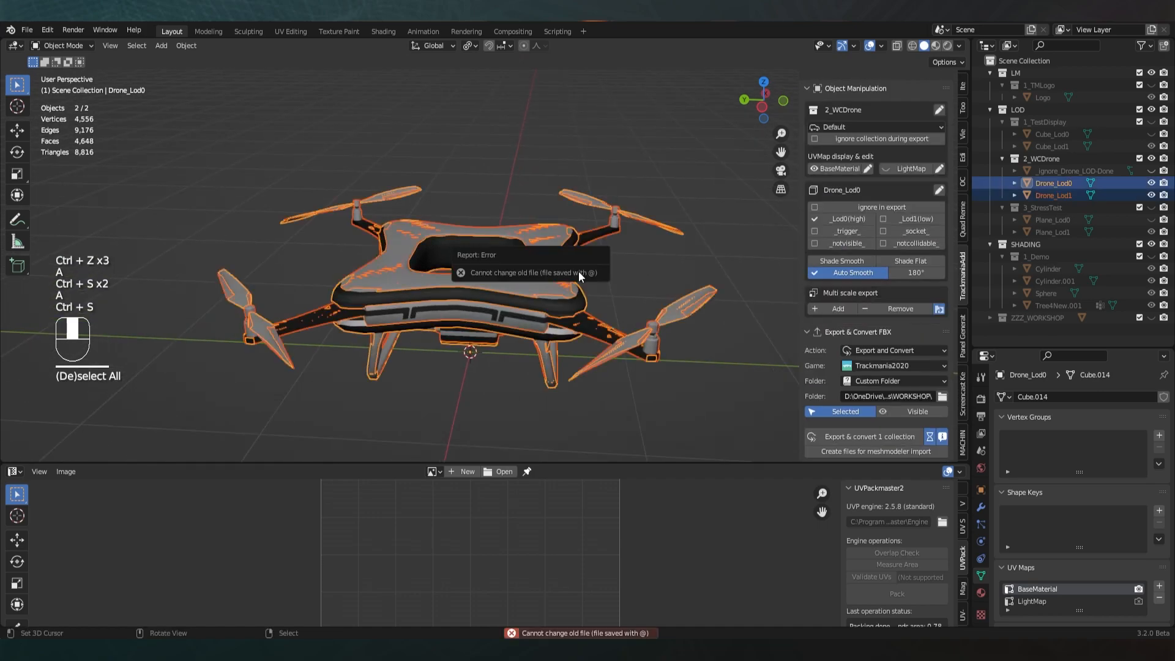
{"action": "key", "text": "ctrl+s"}
{"action": "scroll", "coordinate": [850, 325], "scroll_direction": "down", "scroll_amount": 4}
{"action": "left_click", "coordinate": [865, 311]}
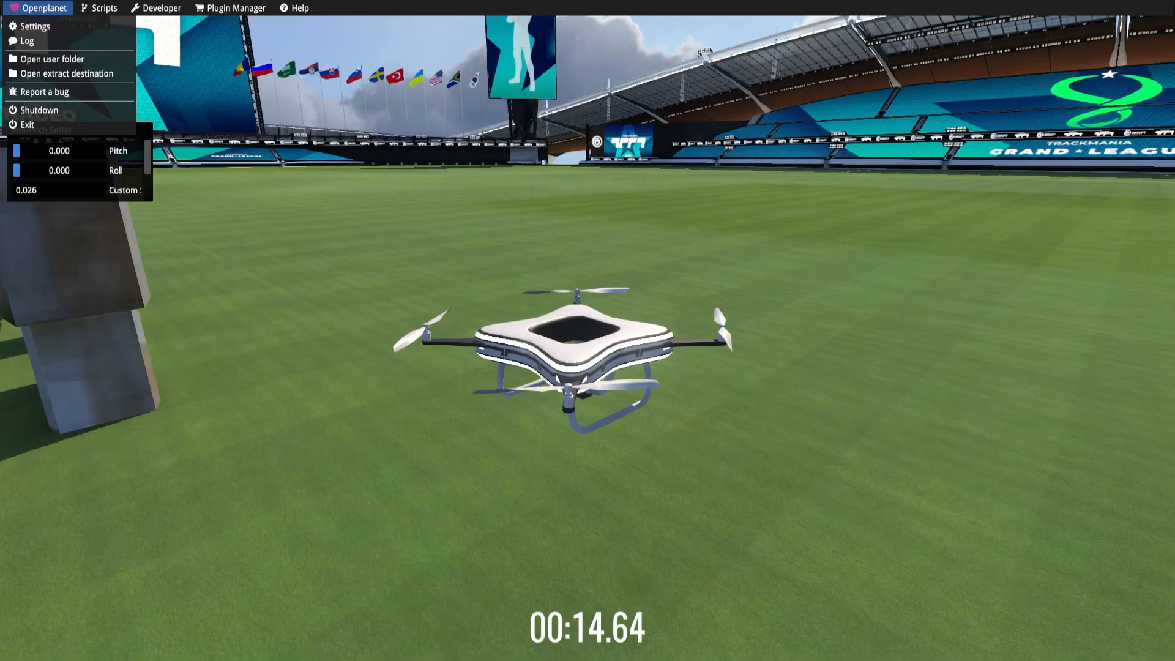
In Trackmania, open Openplanet's Tweaker Level of Detail settings, place the window beside the drone, and enable the option
{"action": "left_click", "coordinate": [28, 24]}
{"action": "mouse_move", "coordinate": [696, 203]}
{"action": "left_mouse_down"}
{"action": "mouse_move", "coordinate": [762, 185]}
{"action": "mouse_move", "coordinate": [349, 135]}
{"action": "mouse_move", "coordinate": [452, 213]}
{"action": "mouse_move", "coordinate": [595, 246]}
{"action": "left_mouse_up"}
{"action": "left_click_drag", "start_coordinate": [950, 586], "coordinate": [790, 586]}
{"action": "left_click_drag", "start_coordinate": [636, 233], "coordinate": [1016, 93]}
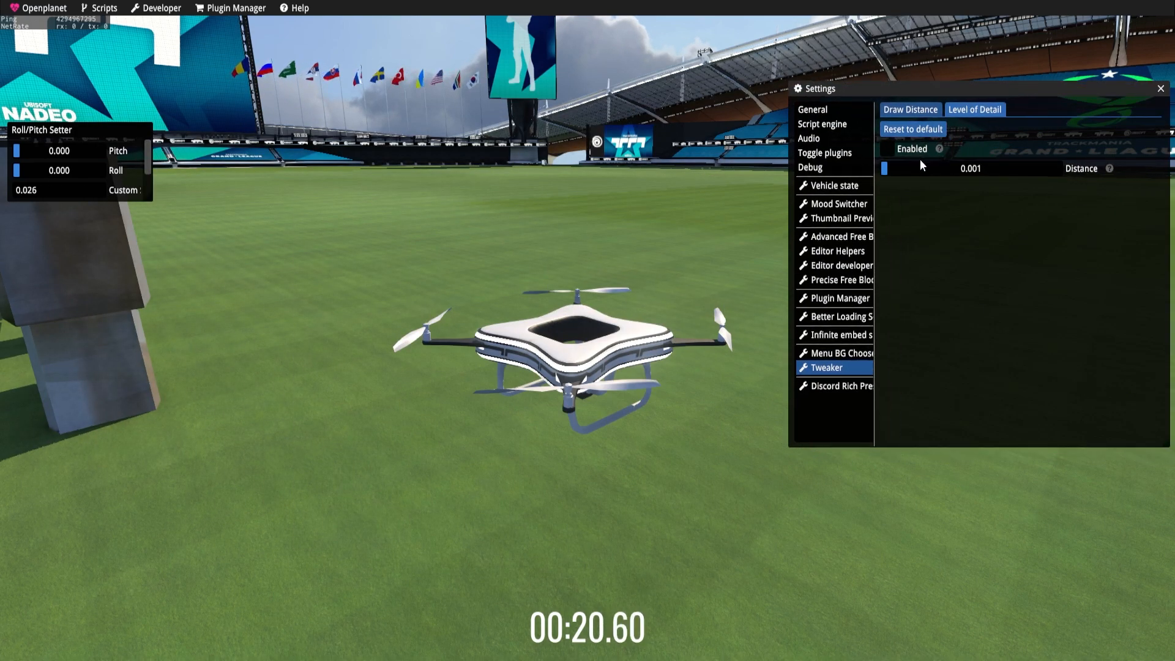
{"action": "left_click_drag", "start_coordinate": [935, 88], "coordinate": [923, 86]}
{"action": "left_click", "coordinate": [901, 148]}
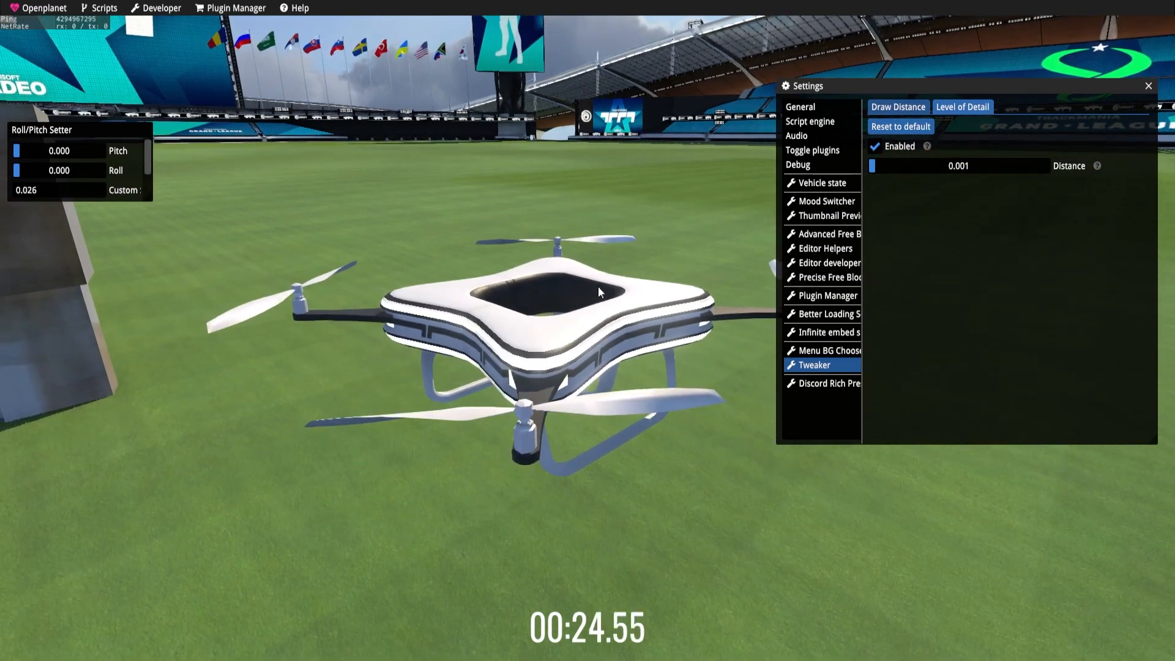
Inspect the drone with the level-of-detail distance at about 63, and raise the distance to about 639
{"action": "mouse_move", "coordinate": [890, 168]}
{"action": "left_mouse_down"}
{"action": "mouse_move", "coordinate": [941, 160]}
{"action": "mouse_move", "coordinate": [883, 164]}
{"action": "left_mouse_up"}
{"action": "right_click_drag", "start_coordinate": [509, 332], "coordinate": [617, 281]}
{"action": "key", "text": "1"}
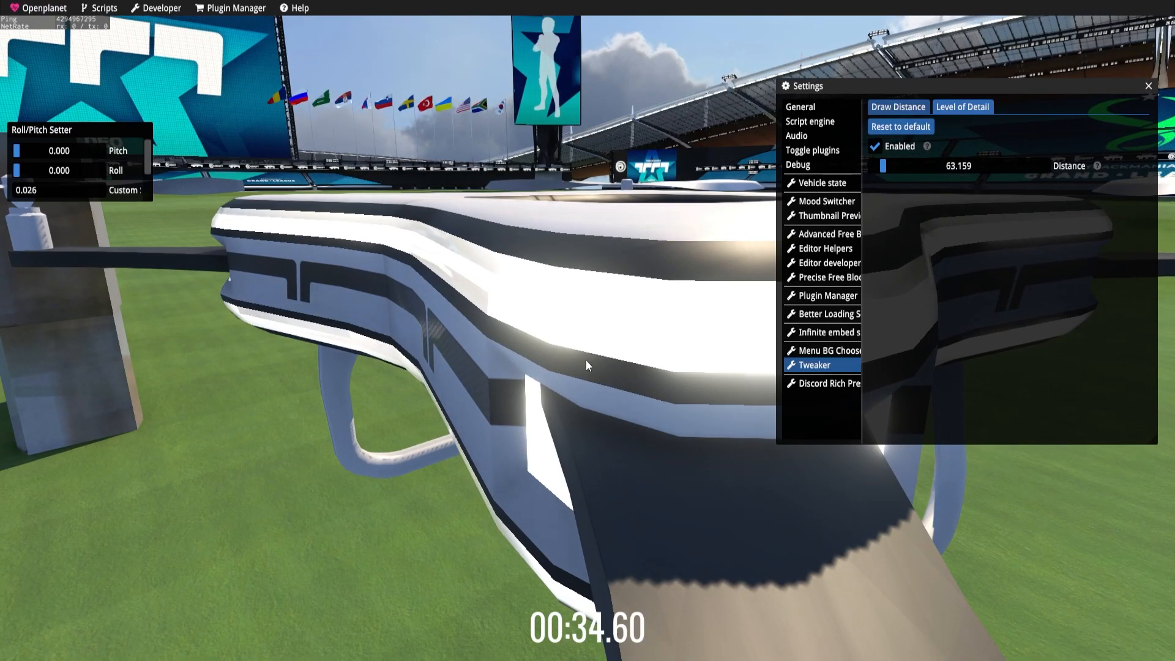
{"action": "left_click", "coordinate": [891, 167]}
{"action": "mouse_move", "coordinate": [891, 167]}
{"action": "left_mouse_down"}
{"action": "mouse_move", "coordinate": [941, 174]}
{"action": "mouse_move", "coordinate": [864, 164]}
{"action": "mouse_move", "coordinate": [1033, 152]}
{"action": "mouse_move", "coordinate": [861, 167]}
{"action": "mouse_move", "coordinate": [1005, 167]}
{"action": "mouse_move", "coordinate": [977, 183]}
{"action": "left_mouse_up"}
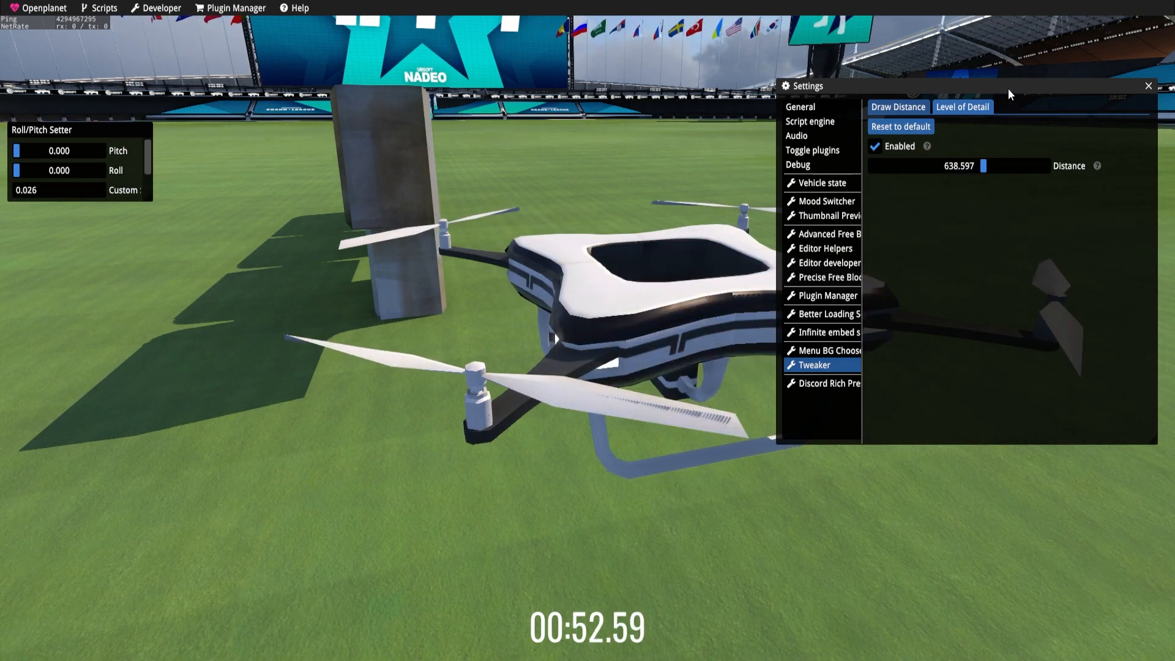
Close the settings window, view the unobstructed drone, hide the Openplanet overlay, and switch back to Blender
{"action": "left_click_drag", "start_coordinate": [1009, 90], "coordinate": [878, 113]}
{"action": "left_click", "coordinate": [1020, 111]}
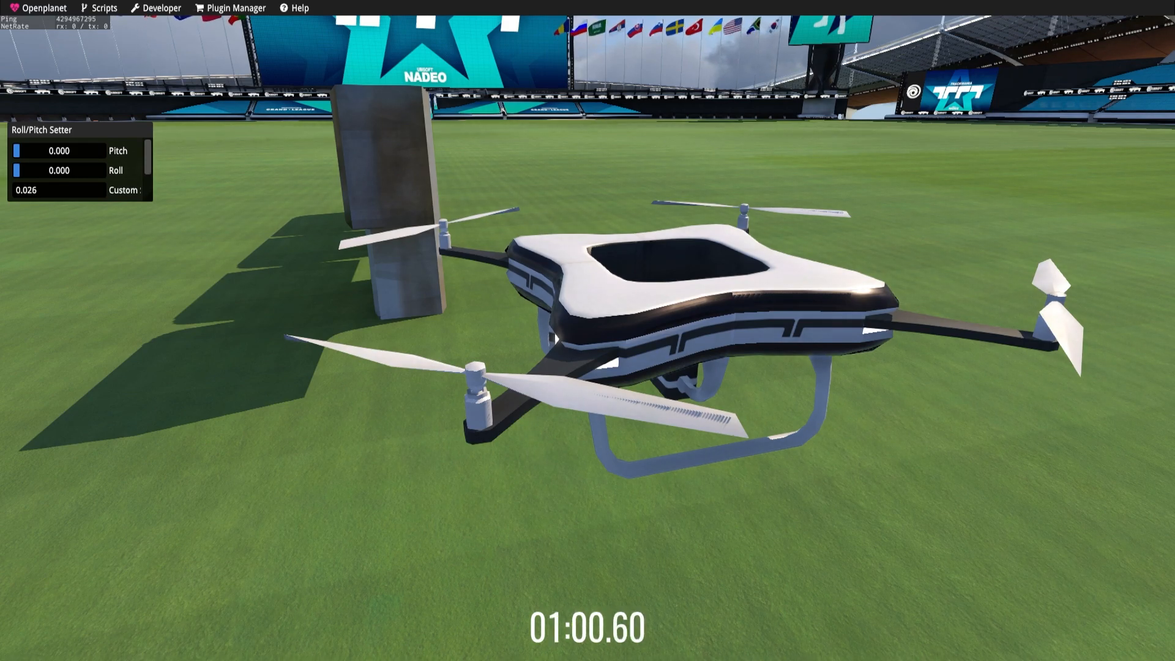
{"action": "left_click_drag", "start_coordinate": [856, 151], "coordinate": [553, 187]}
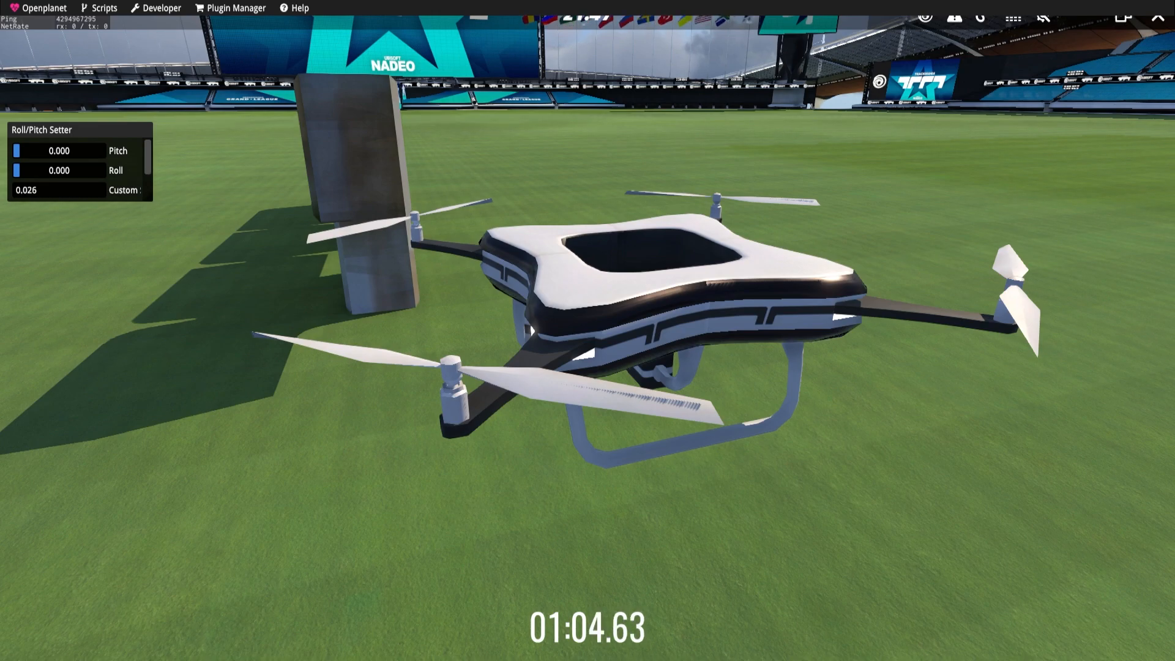
{"action": "key", "text": "F3"}
{"action": "key", "text": "alt+Tab"}
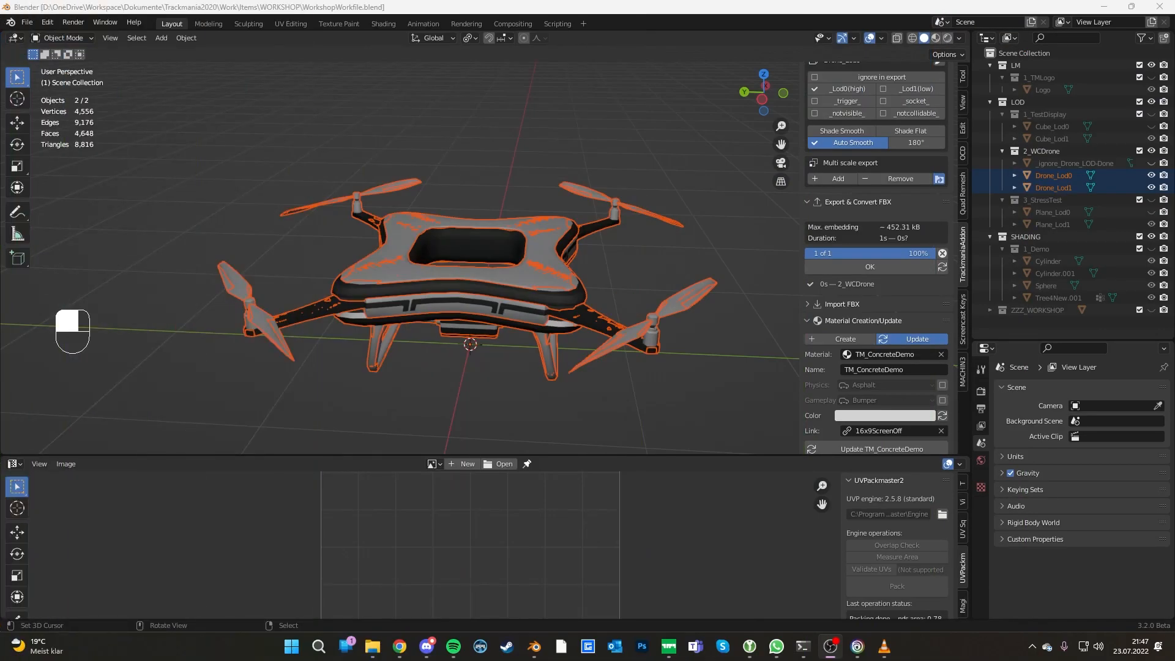
Open 2_WCDrone.Item.Gbx from the LOD folder in GbxDump, check its uncompressed body size, and return to Blender
{"action": "left_click", "coordinate": [372, 646]}
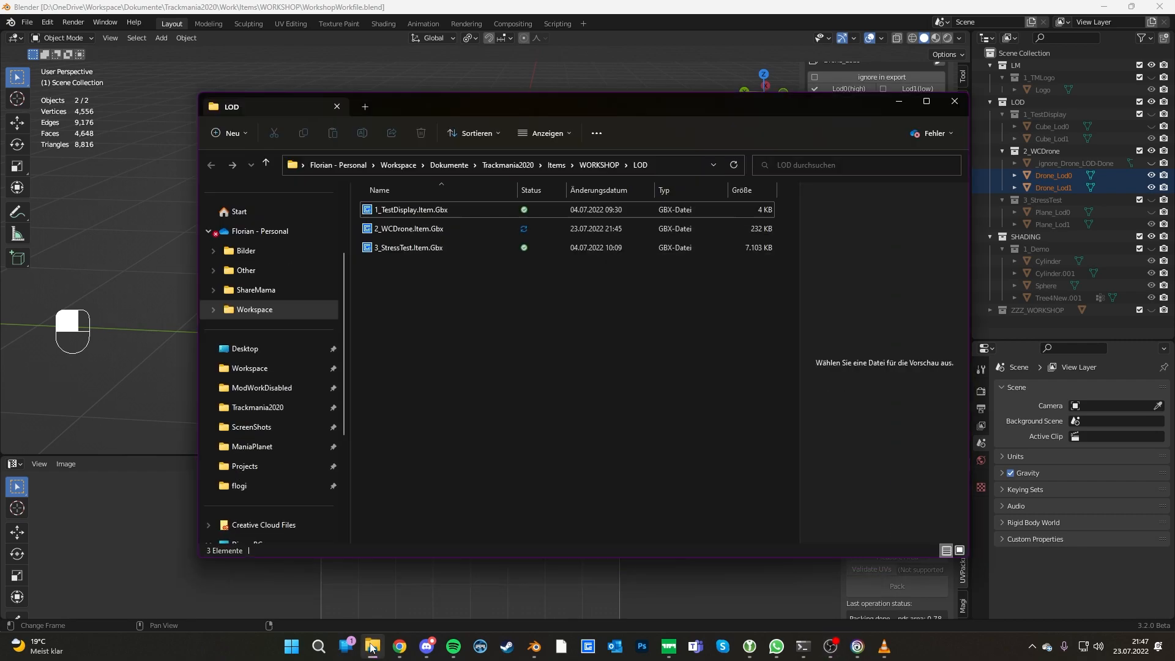
{"action": "left_click", "coordinate": [436, 229]}
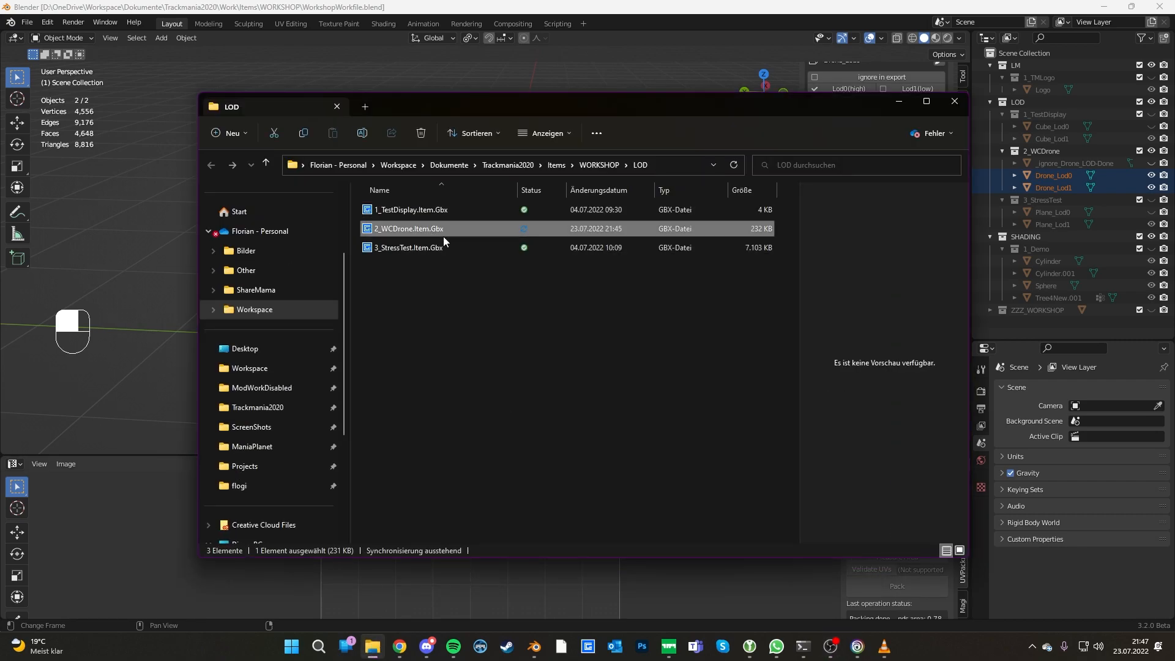
{"action": "double_click", "coordinate": [752, 234]}
{"action": "scroll", "coordinate": [538, 245], "scroll_direction": "down", "scroll_amount": 2}
{"action": "scroll", "coordinate": [462, 264], "scroll_direction": "up", "scroll_amount": 2}
{"action": "left_click_drag", "start_coordinate": [465, 273], "coordinate": [450, 273]}
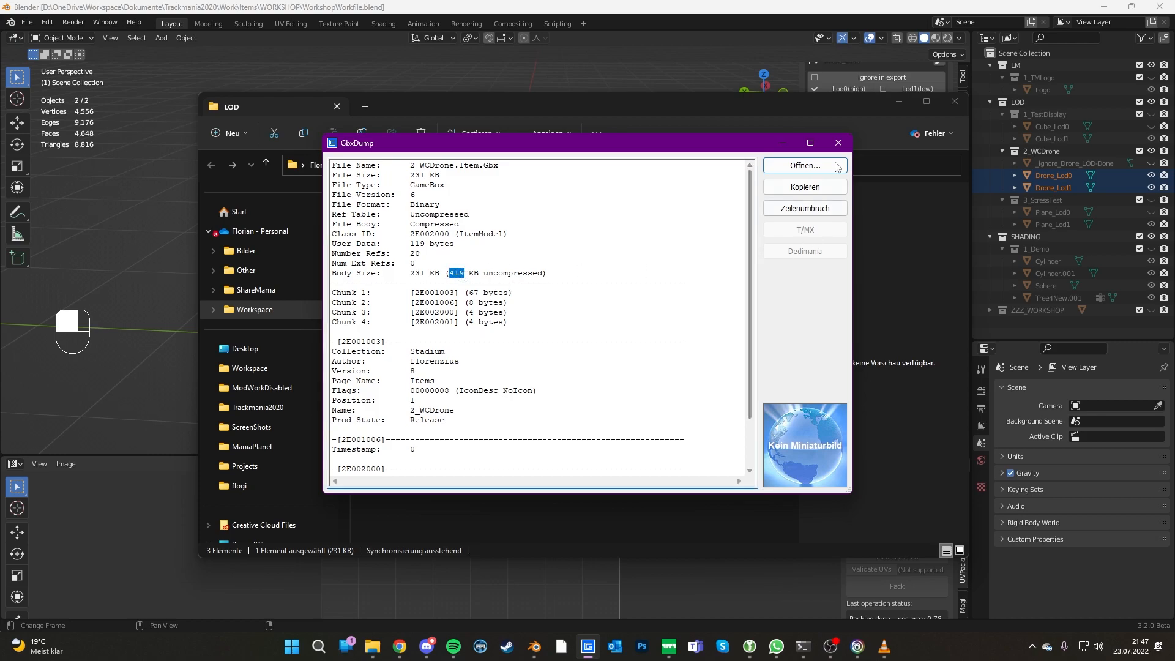
{"action": "left_click", "coordinate": [838, 142]}
{"action": "left_click", "coordinate": [748, 2]}
Hide Drone_Lod1 and remove the Lod0 tag from Drone_Lod0 so it is named Drone
{"action": "mouse_move", "coordinate": [526, 257]}
{"action": "middle_mouse_down"}
{"action": "mouse_move", "coordinate": [504, 254]}
{"action": "mouse_move", "coordinate": [513, 241]}
{"action": "mouse_move", "coordinate": [517, 262]}
{"action": "middle_mouse_up"}
{"action": "left_click", "coordinate": [517, 262]}
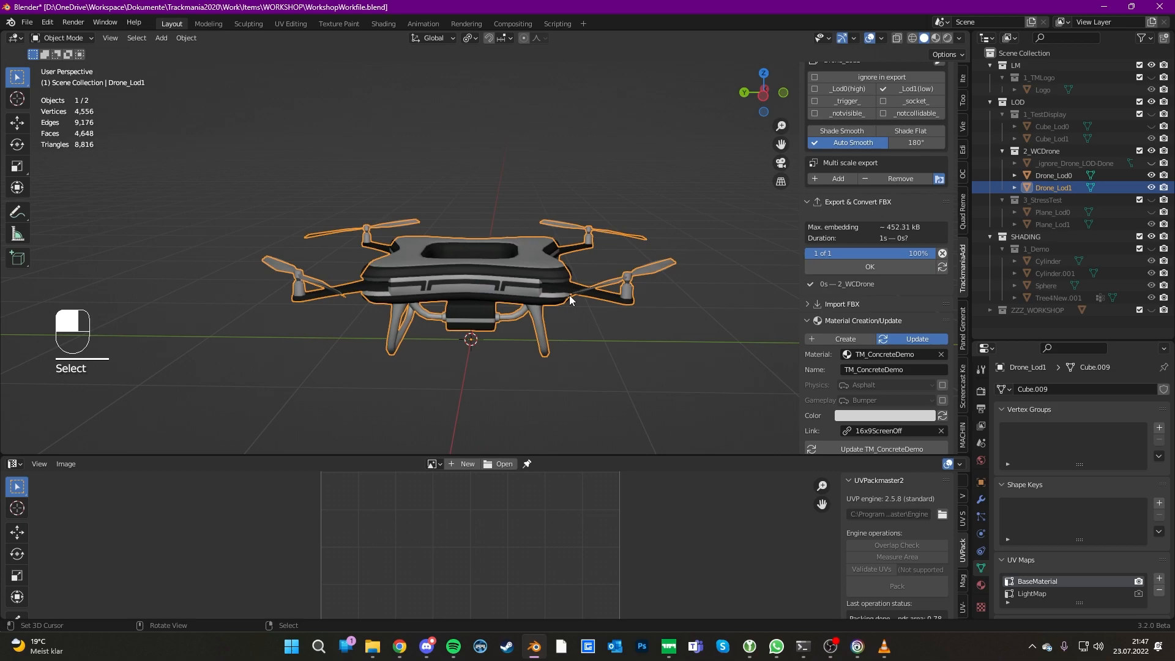
{"action": "middle_click_drag", "start_coordinate": [569, 295], "coordinate": [535, 245]}
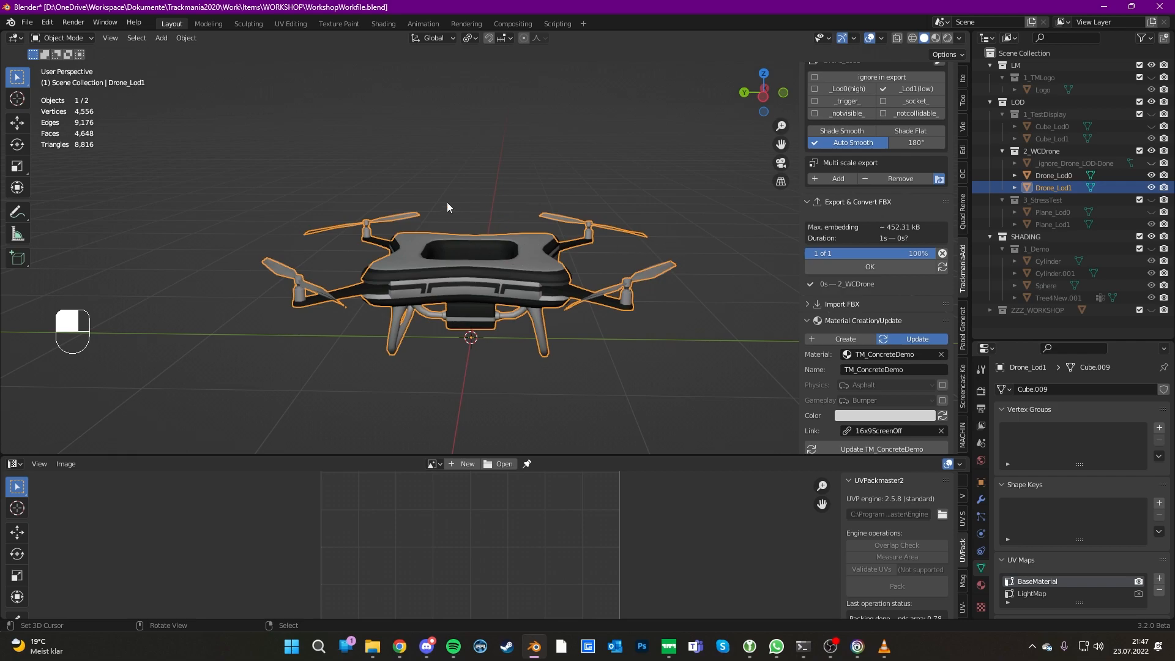
{"action": "middle_click_drag", "start_coordinate": [475, 285], "coordinate": [577, 283]}
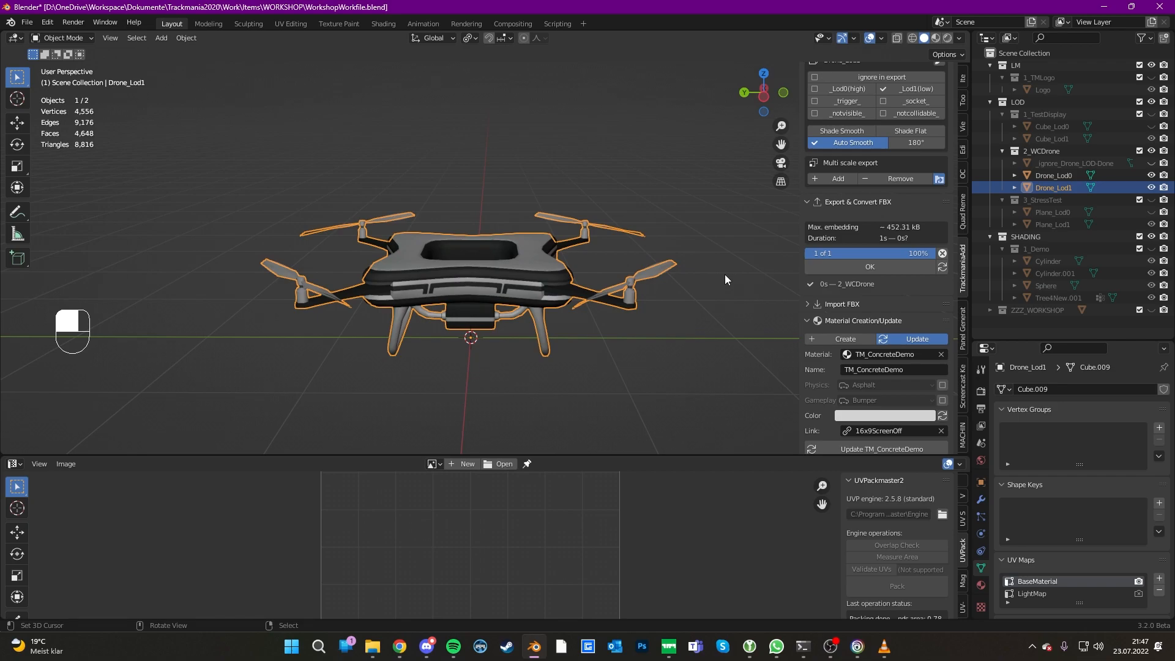
{"action": "left_click", "coordinate": [1151, 188]}
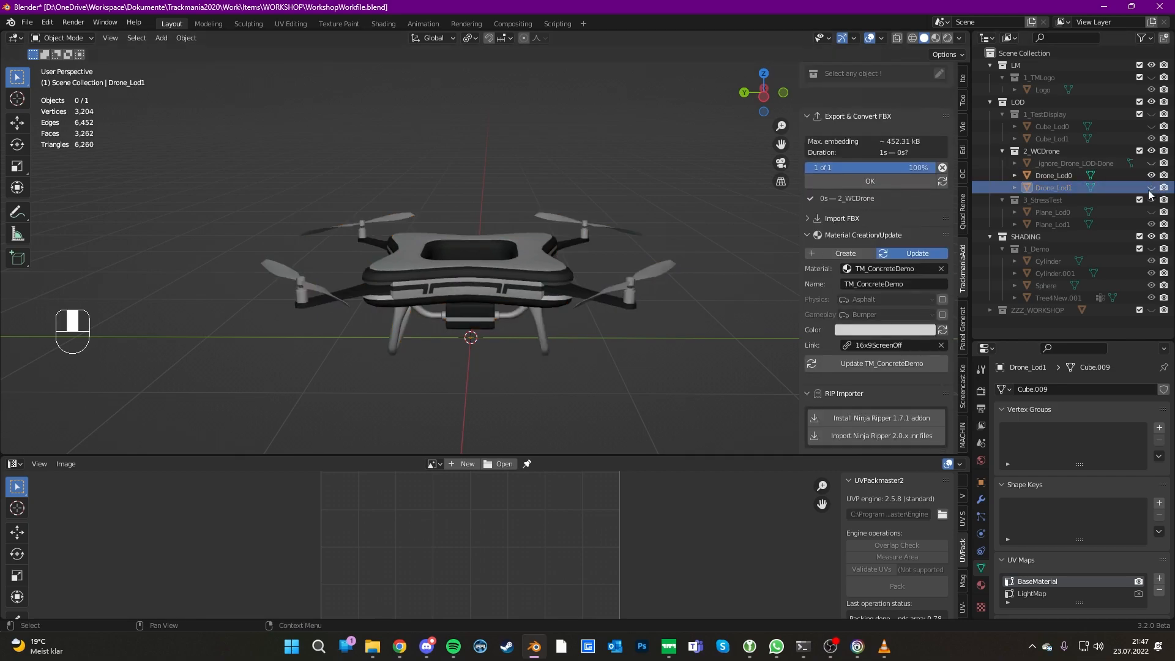
{"action": "left_click", "coordinate": [1045, 176]}
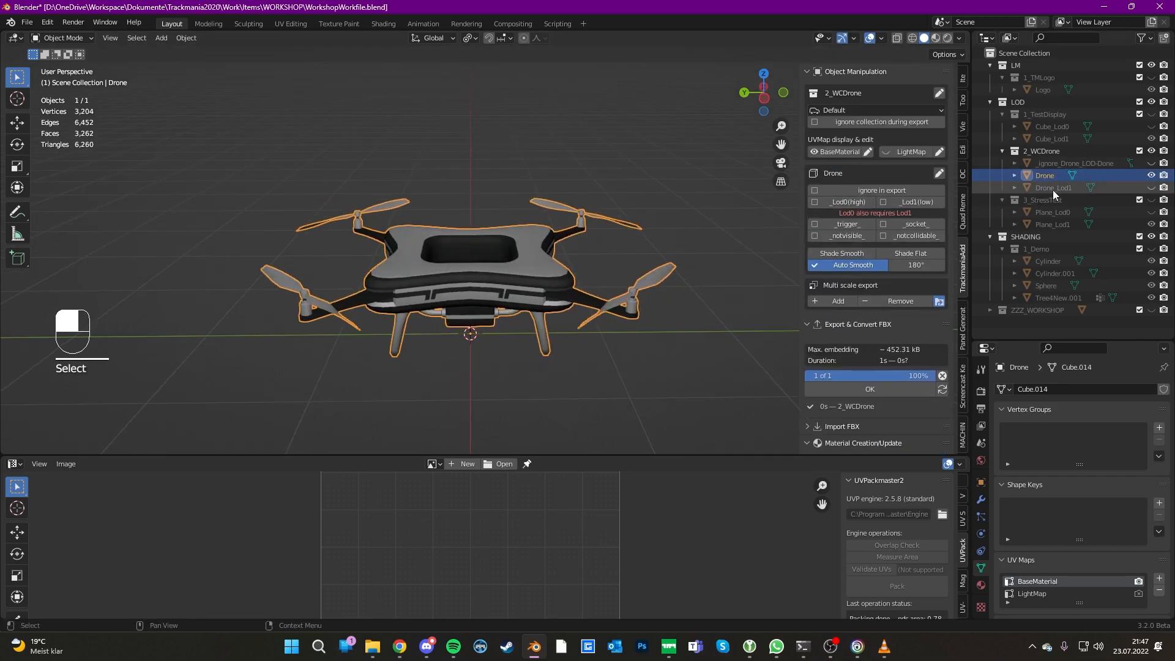
Delete Drone_Lod1 from the 2_WCDrone collection and select the Drone object
{"action": "left_click", "coordinate": [1053, 187]}
{"action": "right_click", "coordinate": [1040, 188]}
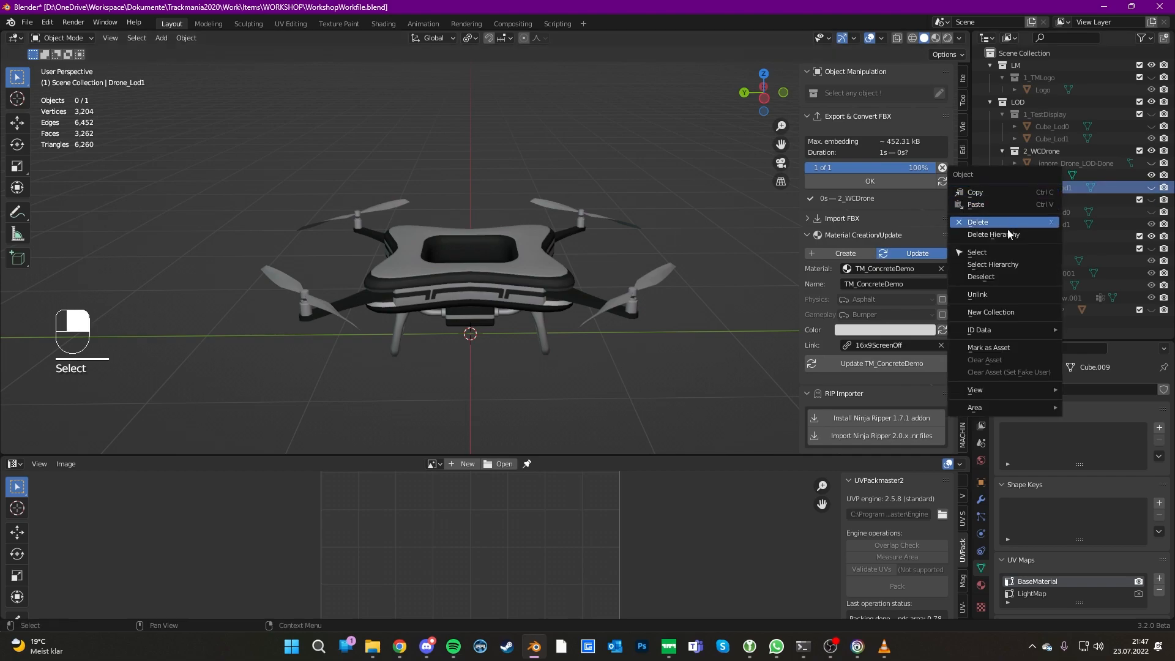
{"action": "left_click", "coordinate": [1005, 223]}
{"action": "left_click", "coordinate": [650, 226]}
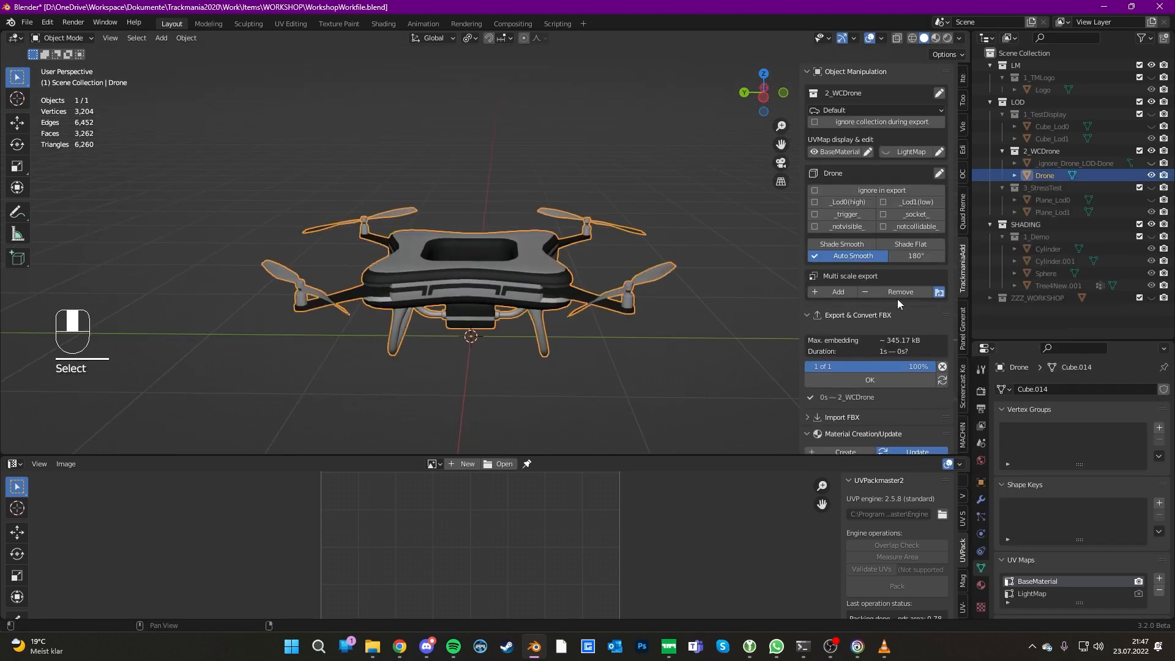
Export and convert the 2_WCDrone collection without its Lod1 object, and save the workfile
{"action": "left_click", "coordinate": [887, 382]}
{"action": "left_click", "coordinate": [889, 412]}
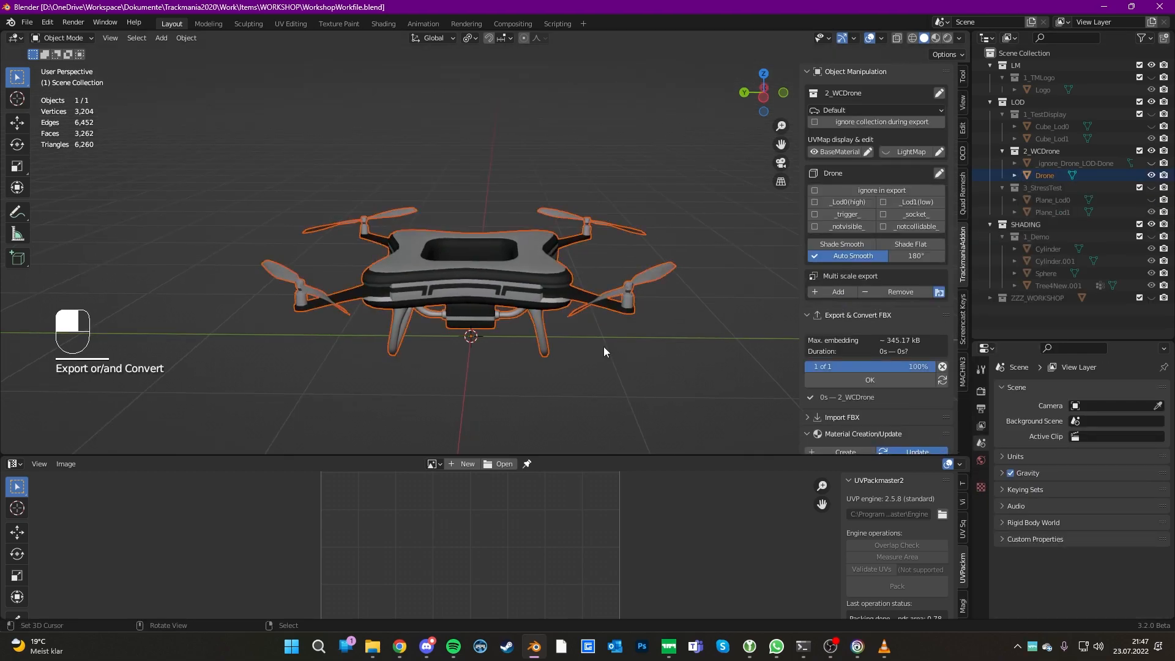
{"action": "key", "text": "ctrl+s"}
{"action": "key", "text": "ctrl+s"}
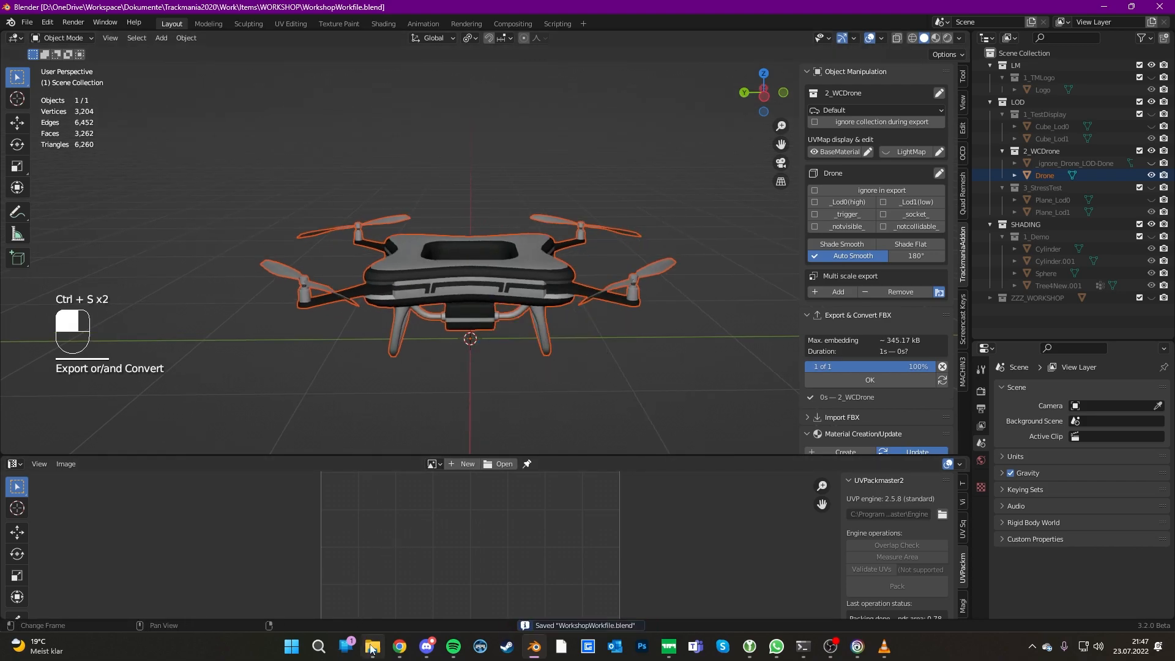
Open the re-exported 2_WCDrone.Item.Gbx from the LOD folder in GbxDump, check its uncompressed body size, and return to Blender
{"action": "left_click", "coordinate": [372, 647]}
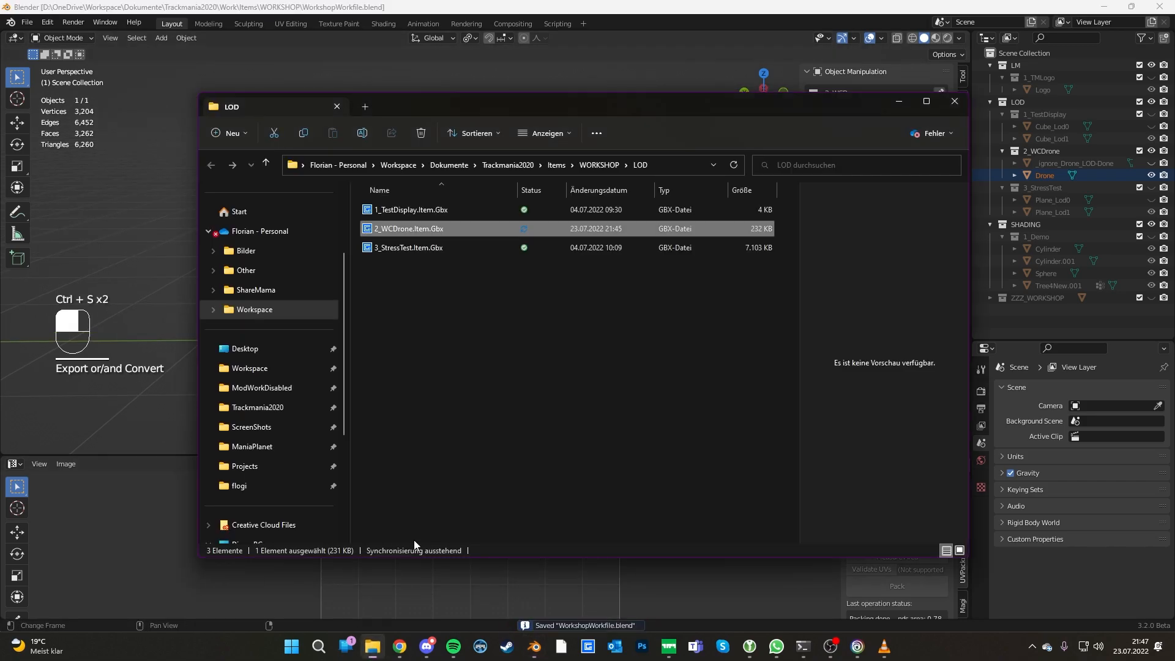
{"action": "left_click", "coordinate": [464, 228]}
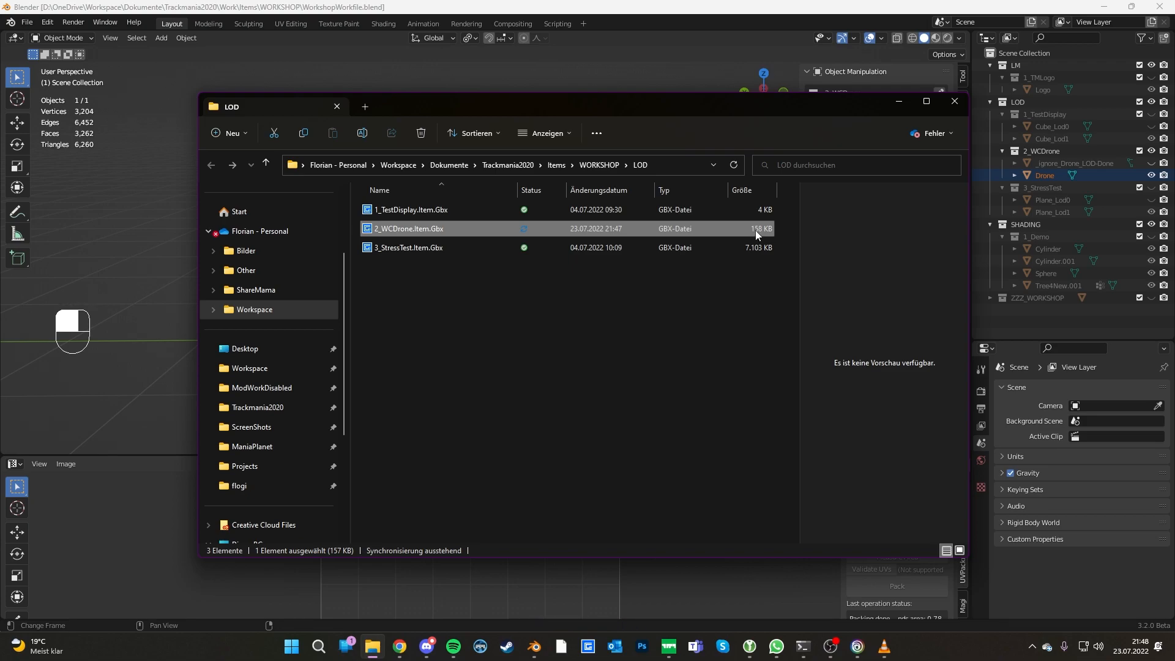
{"action": "double_click", "coordinate": [757, 234]}
{"action": "double_click", "coordinate": [466, 271]}
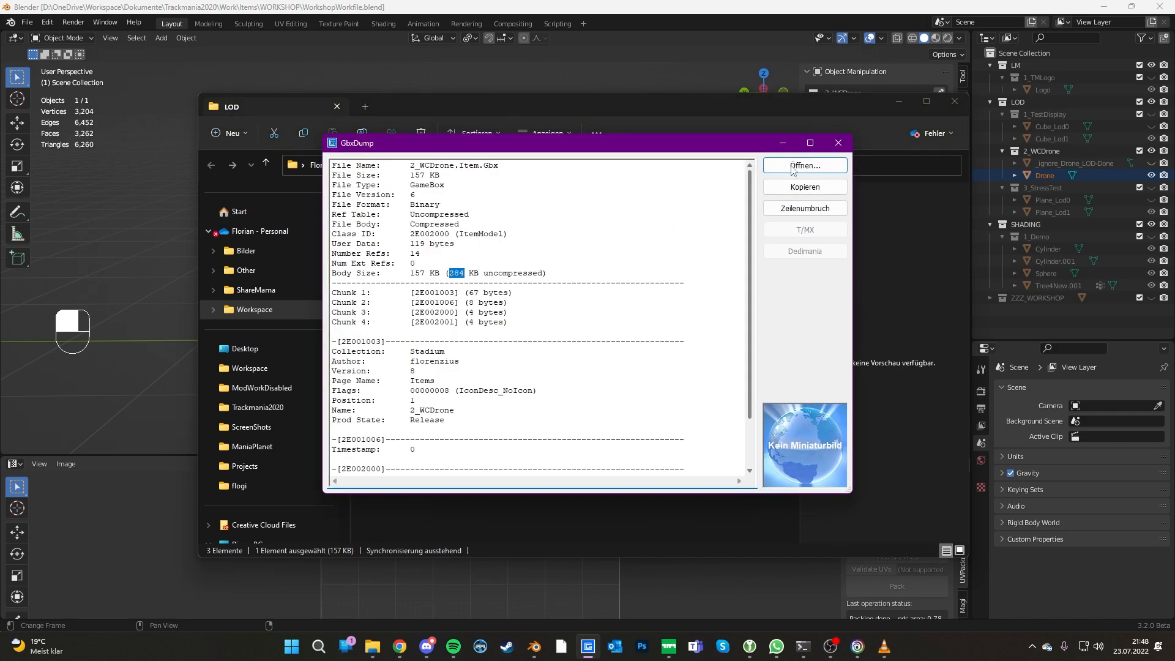
{"action": "left_click", "coordinate": [839, 144]}
{"action": "left_click", "coordinate": [897, 103]}
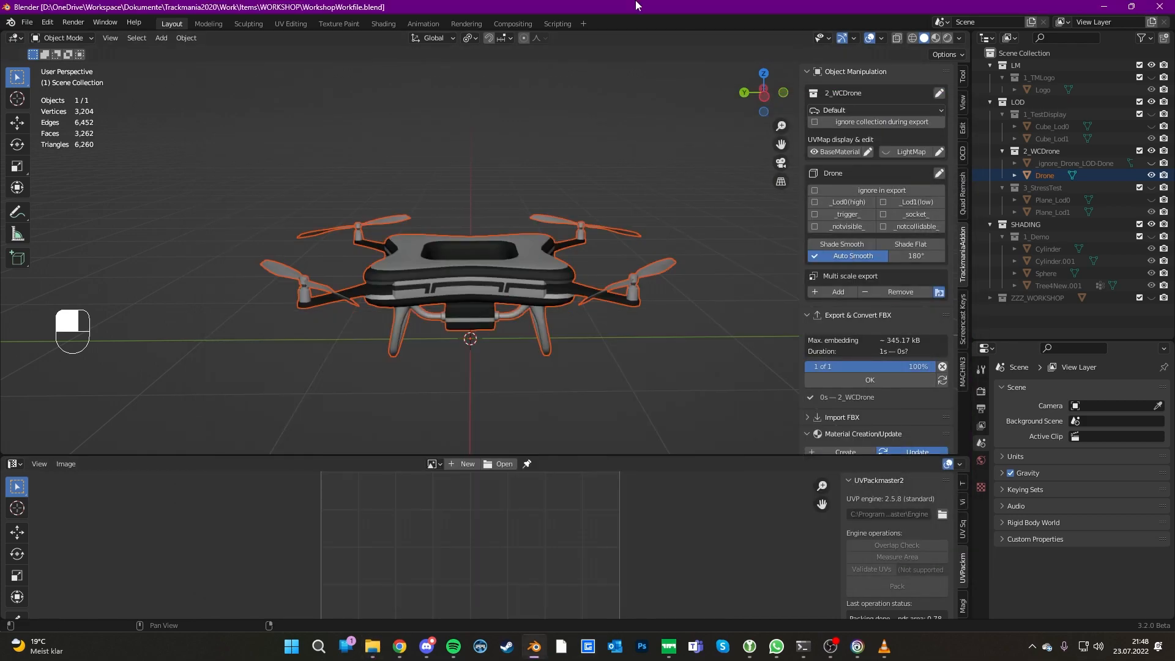
{"action": "middle_click_drag", "start_coordinate": [577, 220], "coordinate": [571, 252]}
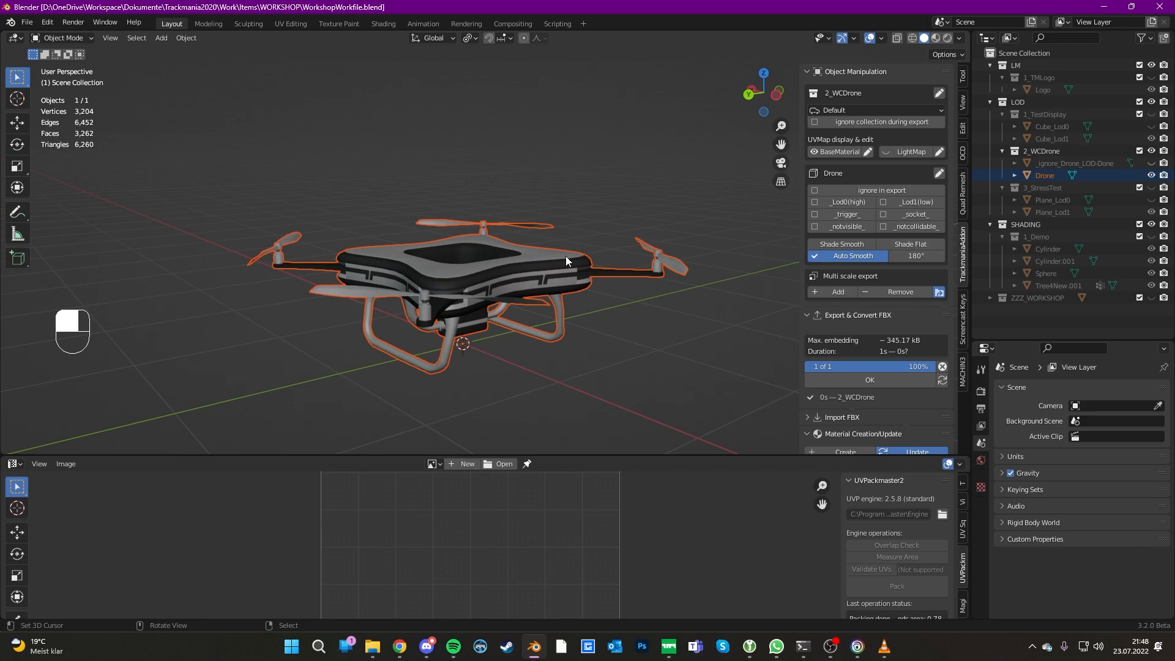
{"action": "middle_click_drag", "start_coordinate": [566, 256], "coordinate": [543, 264]}
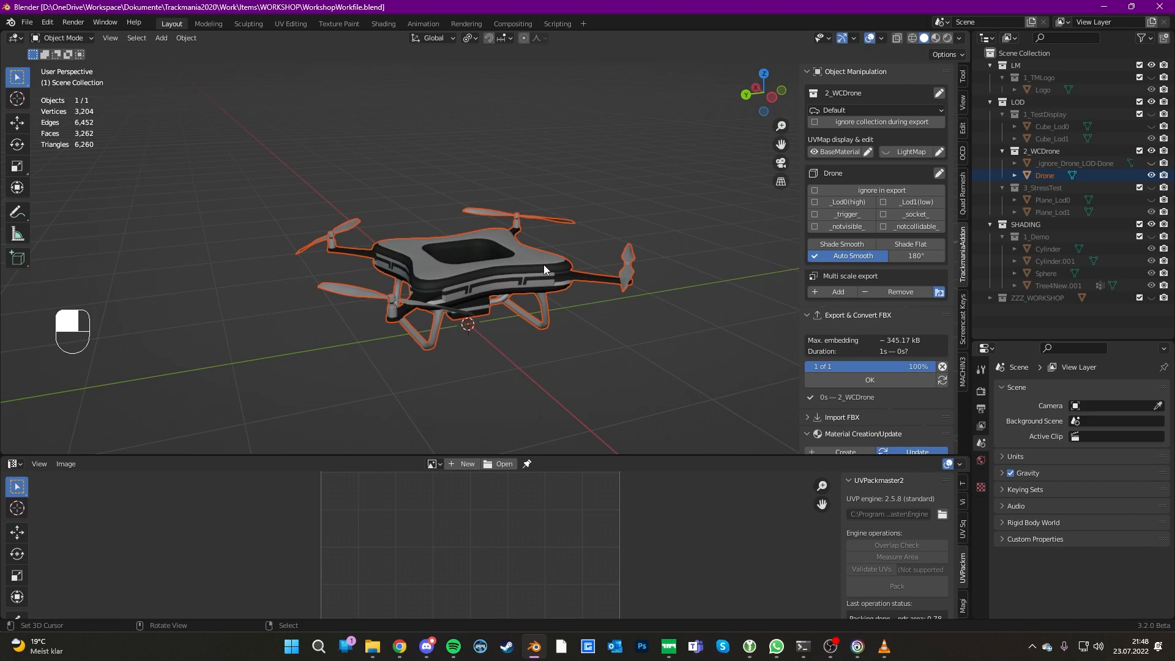
{"action": "left_click", "coordinate": [542, 261]}
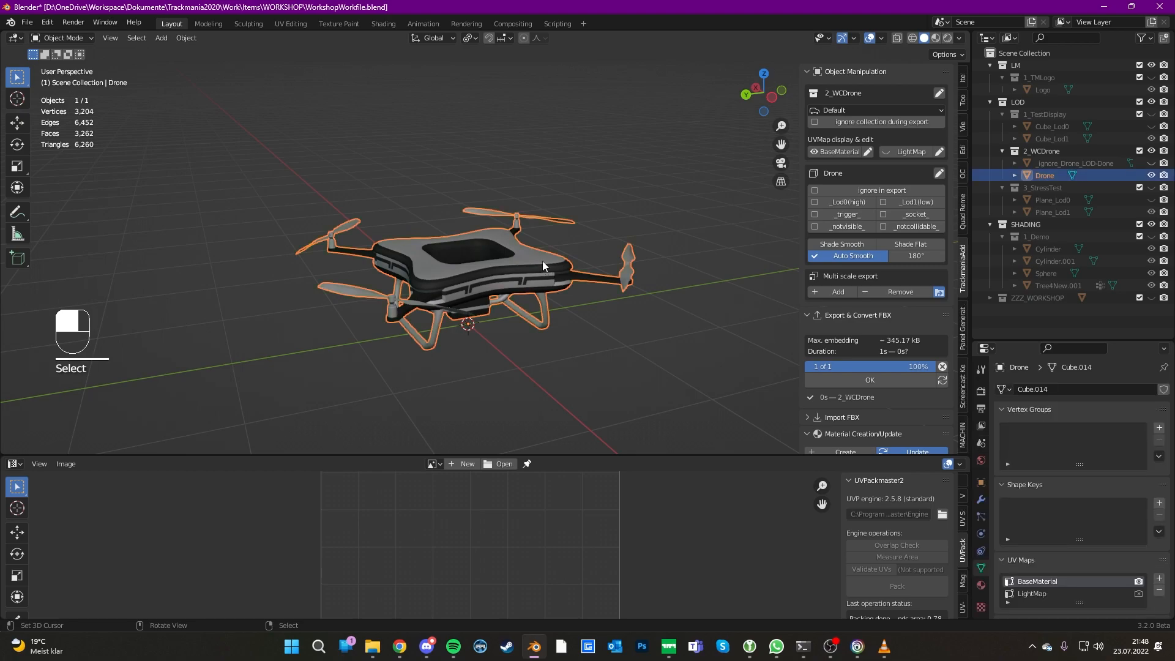
{"action": "middle_click_drag", "start_coordinate": [525, 314], "coordinate": [486, 315]}
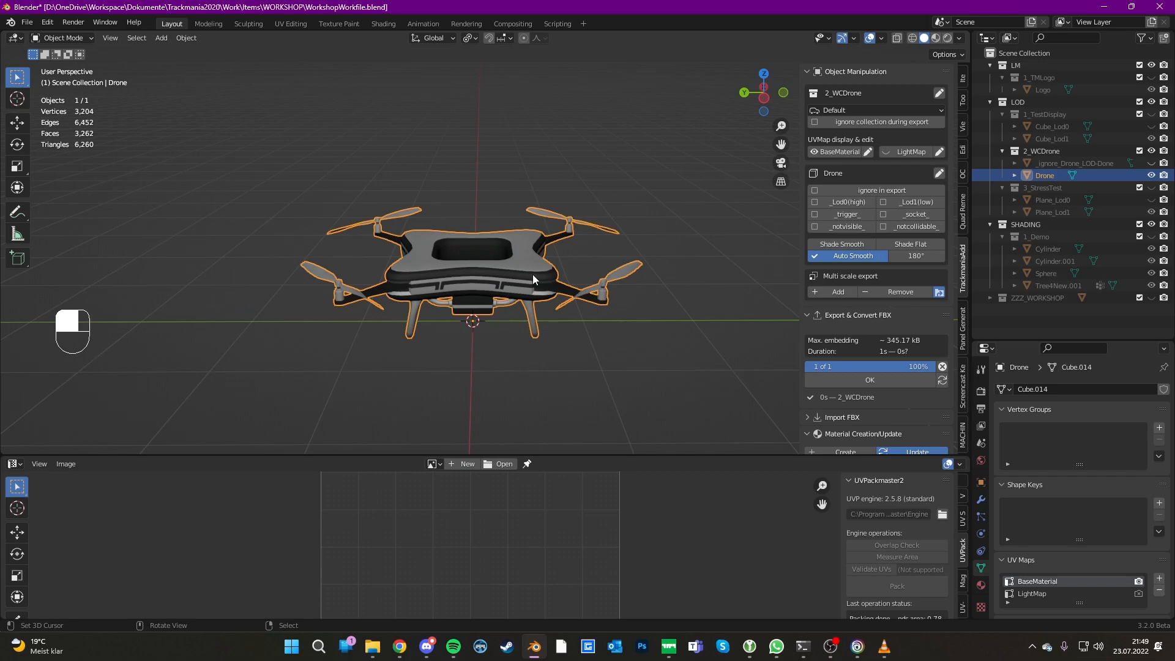
Hide the 2_WCDrone collection and show the 3_StressTest collection
{"action": "left_click", "coordinate": [1151, 150]}
{"action": "left_click", "coordinate": [1150, 189]}
{"action": "scroll", "coordinate": [587, 254], "scroll_direction": "down", "scroll_amount": 10}
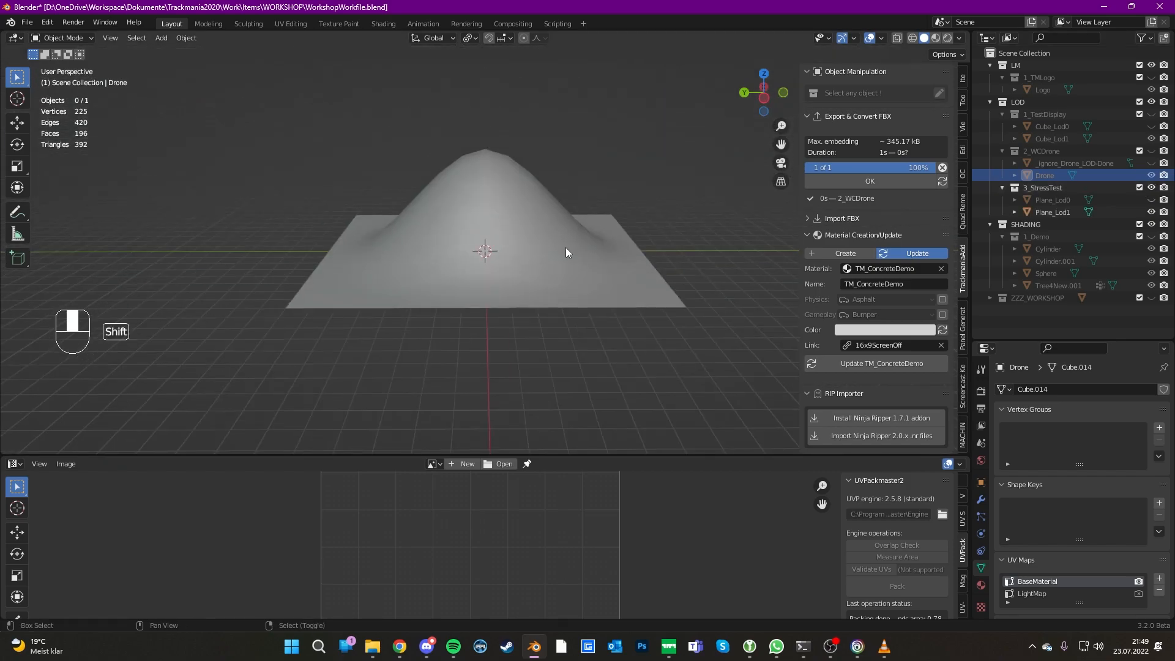
{"action": "middle_click_drag", "start_coordinate": [566, 251], "coordinate": [527, 217]}
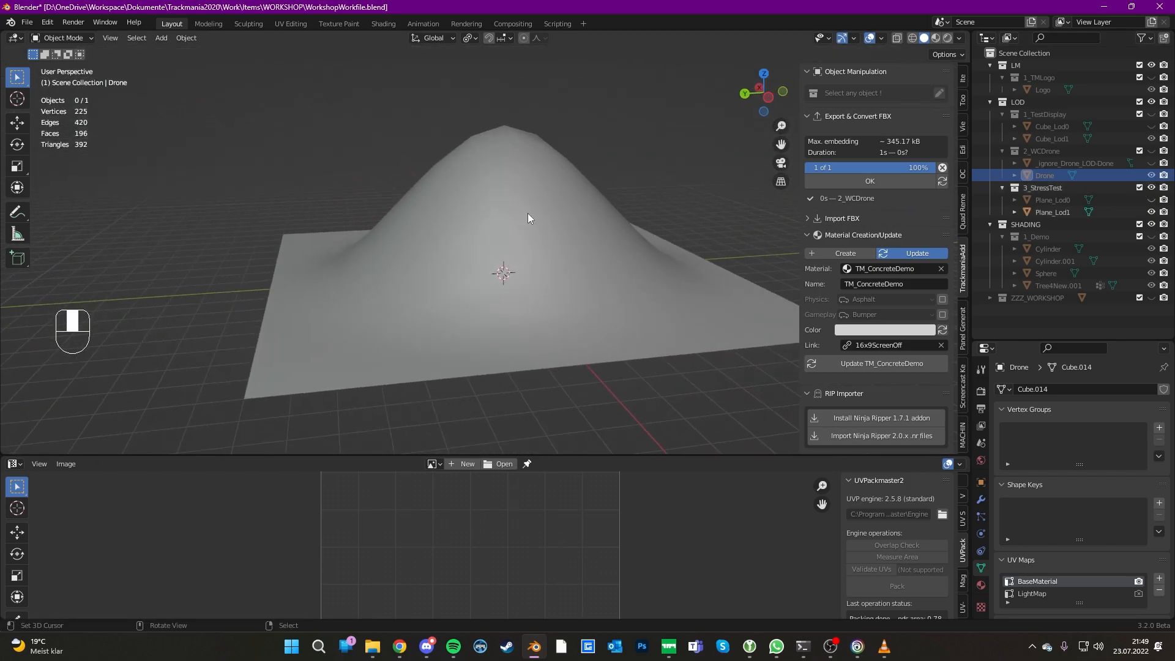
Hide Plane_Lod1, show Plane_Lod0 in its place, and select it
{"action": "left_click", "coordinate": [1151, 212]}
{"action": "left_click", "coordinate": [1151, 199]}
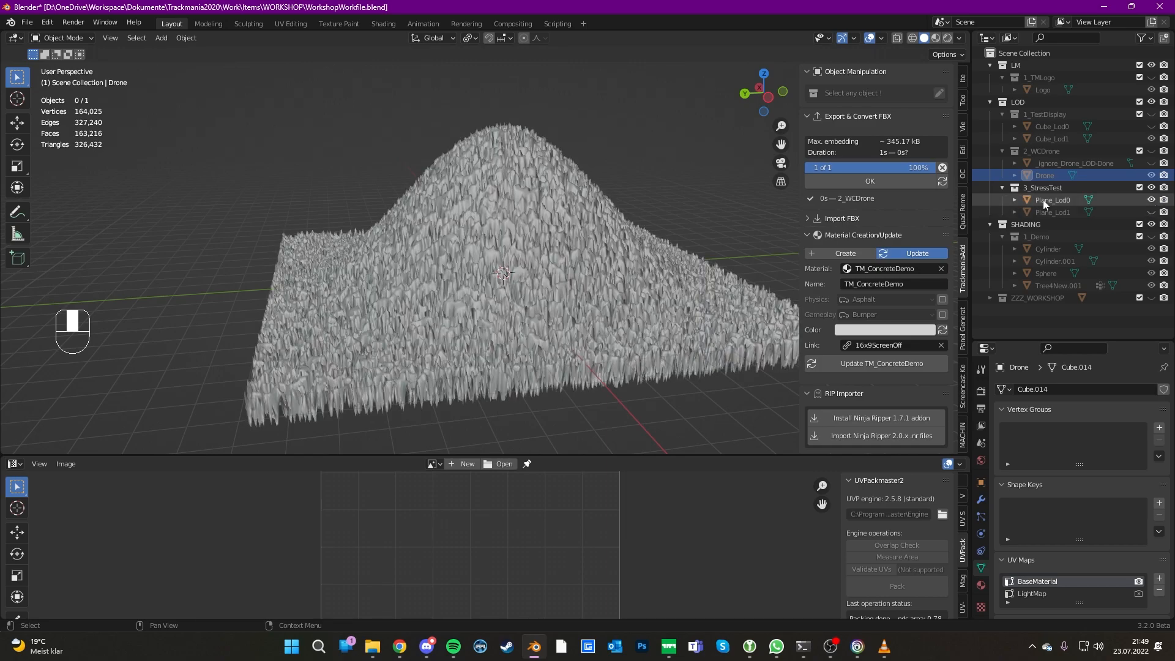
{"action": "left_click", "coordinate": [1095, 202]}
{"action": "mouse_move", "coordinate": [564, 254]}
{"action": "middle_mouse_down"}
{"action": "mouse_move", "coordinate": [653, 252]}
{"action": "mouse_move", "coordinate": [554, 254]}
{"action": "middle_mouse_up"}
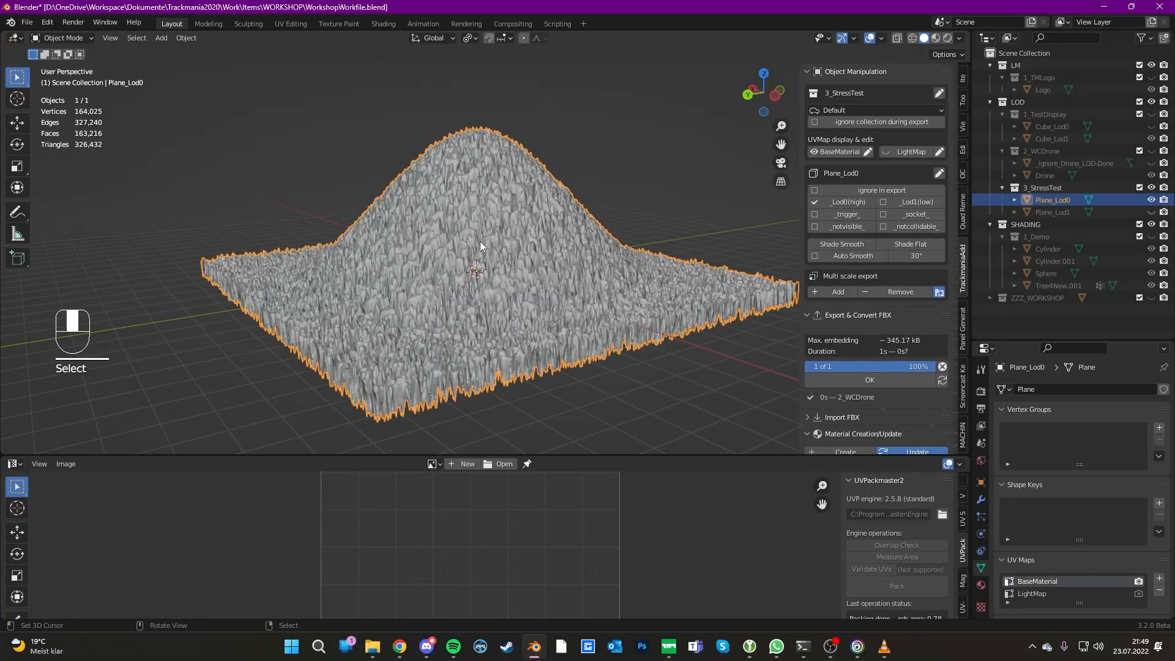
{"action": "middle_click_drag", "start_coordinate": [479, 241], "coordinate": [480, 245]}
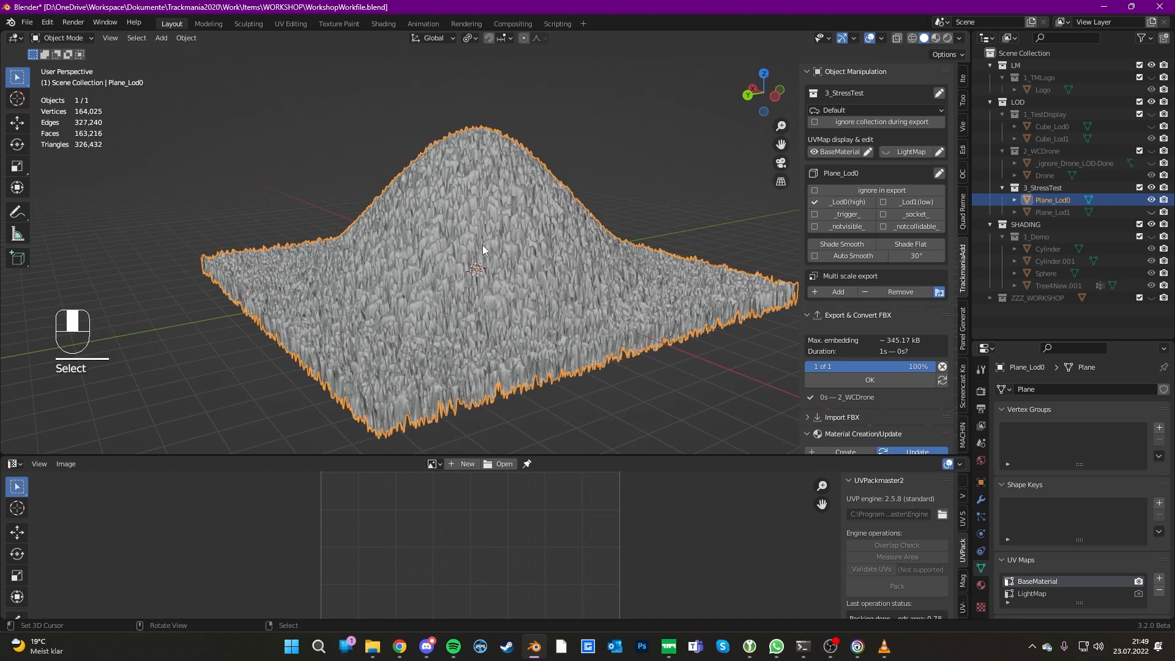
Examine the dense, spiky mesh of Plane_Lod0 in Edit Mode, both selected and deselected, and return to Object Mode
{"action": "key", "text": "Tab"}
{"action": "key", "text": "a"}
{"action": "key", "text": "a"}
{"action": "middle_click_drag", "start_coordinate": [497, 235], "coordinate": [519, 243]}
{"action": "scroll", "coordinate": [493, 310], "scroll_direction": "up", "scroll_amount": 9}
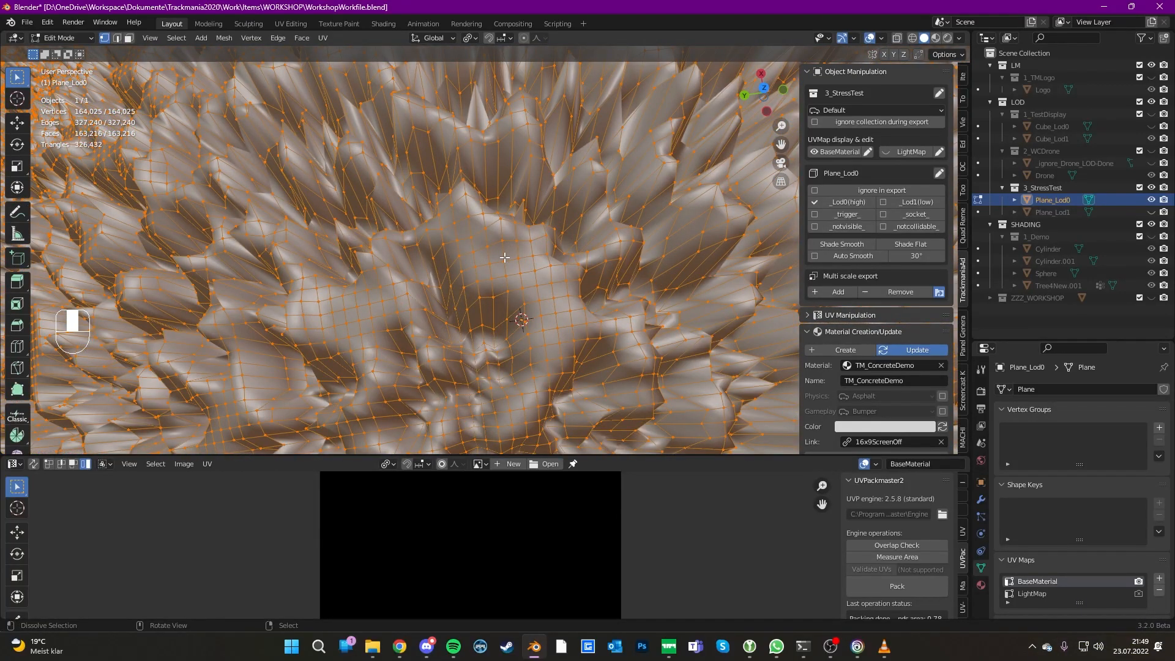
{"action": "scroll", "coordinate": [504, 257], "scroll_direction": "down", "scroll_amount": 8}
{"action": "key", "text": "a"}
{"action": "middle_click_drag", "start_coordinate": [524, 299], "coordinate": [487, 212]}
{"action": "scroll", "coordinate": [487, 211], "scroll_direction": "up", "scroll_amount": 6}
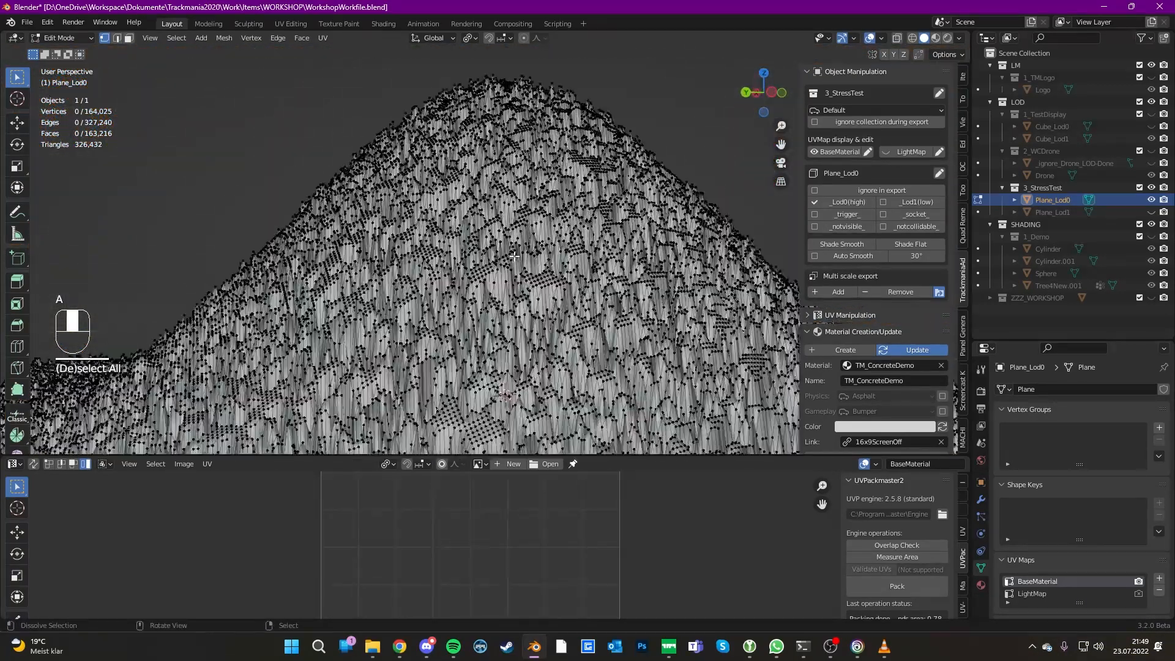
{"action": "scroll", "coordinate": [487, 211], "scroll_direction": "down", "scroll_amount": 6}
{"action": "key", "text": "Tab"}
{"action": "key", "text": "Tab"}
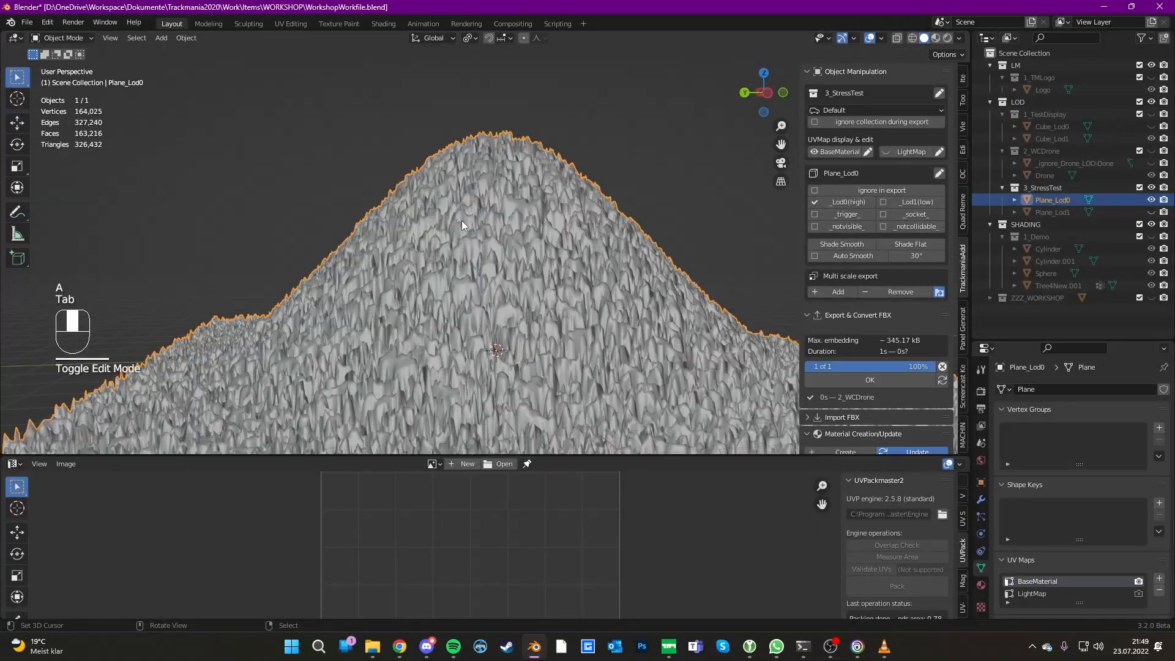
{"action": "key", "text": "Tab"}
{"action": "middle_click_drag", "start_coordinate": [462, 222], "coordinate": [464, 218]}
Show Plane_Lod1 instead of Plane_Lod0, inspect its low-poly mesh in Edit Mode, and return to Object Mode
{"action": "left_click", "coordinate": [1151, 200]}
{"action": "left_click", "coordinate": [1151, 211]}
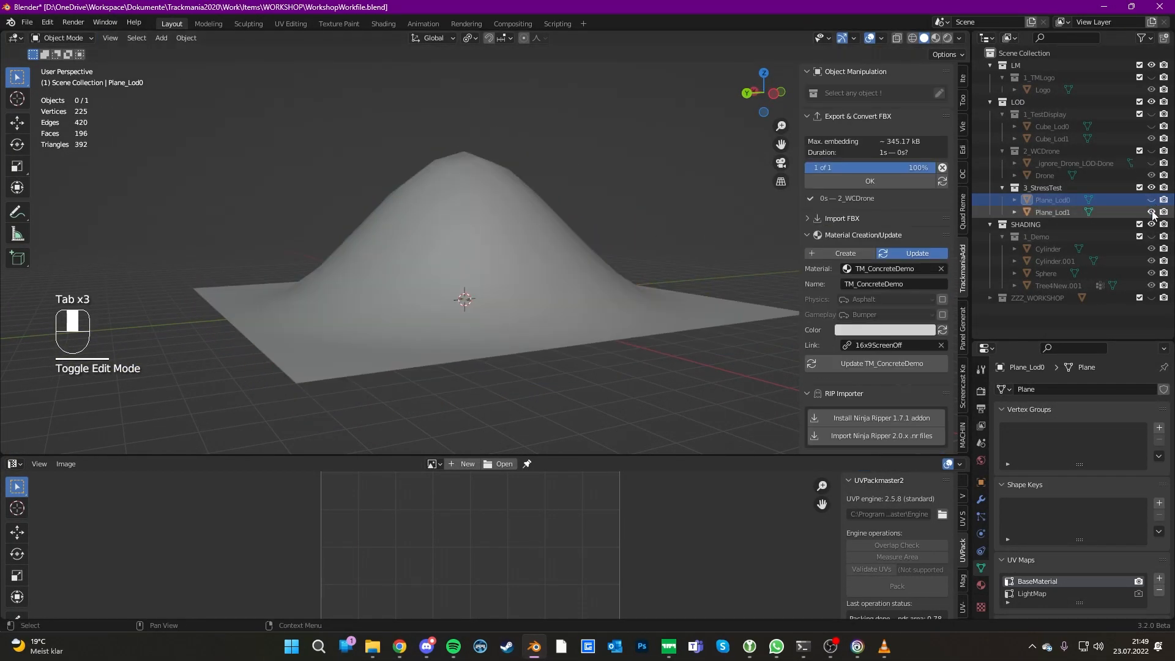
{"action": "left_click", "coordinate": [476, 293]}
{"action": "key", "text": "Tab"}
{"action": "middle_click_drag", "start_coordinate": [476, 293], "coordinate": [438, 294]}
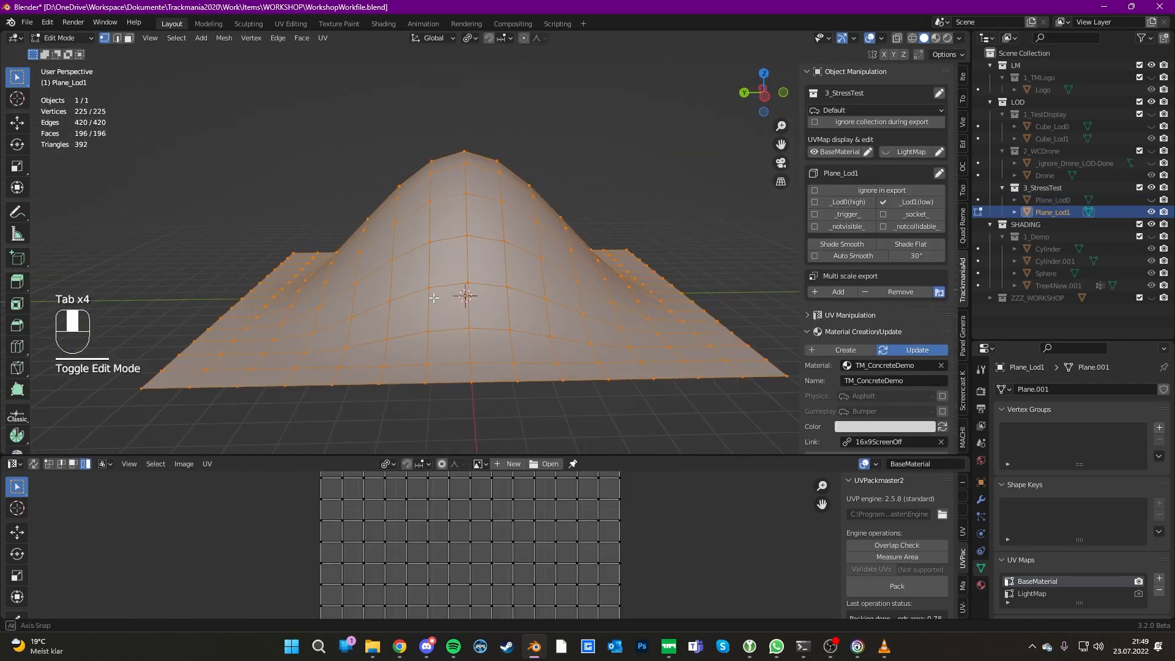
{"action": "middle_click_drag", "start_coordinate": [459, 236], "coordinate": [470, 238]}
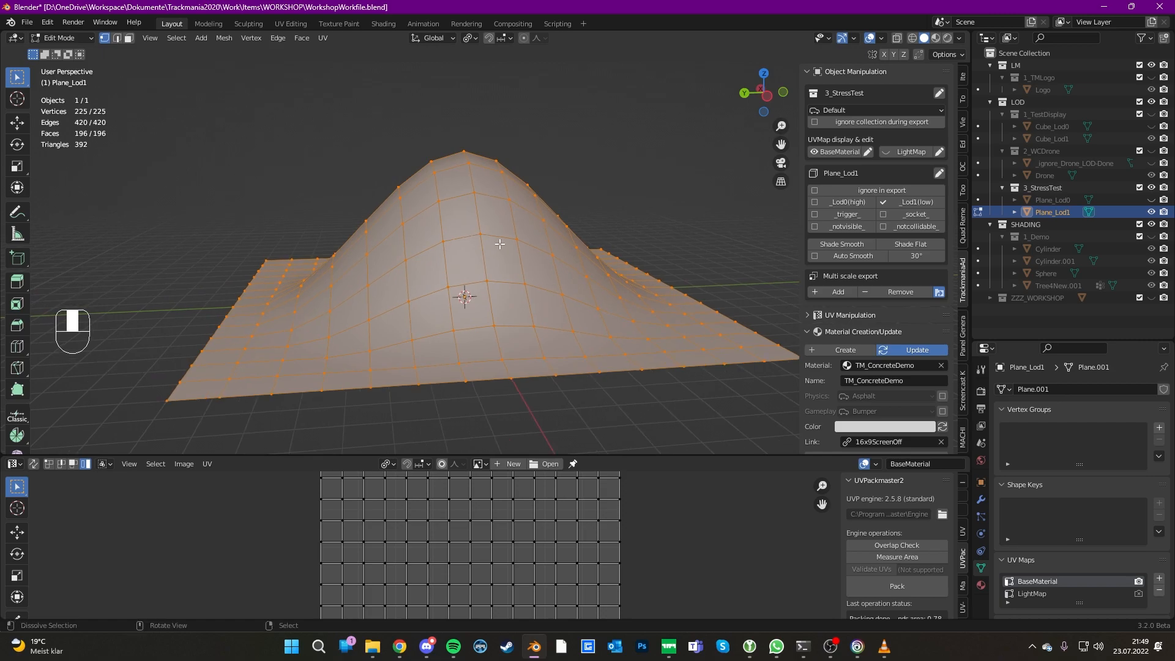
{"action": "key", "text": "Tab"}
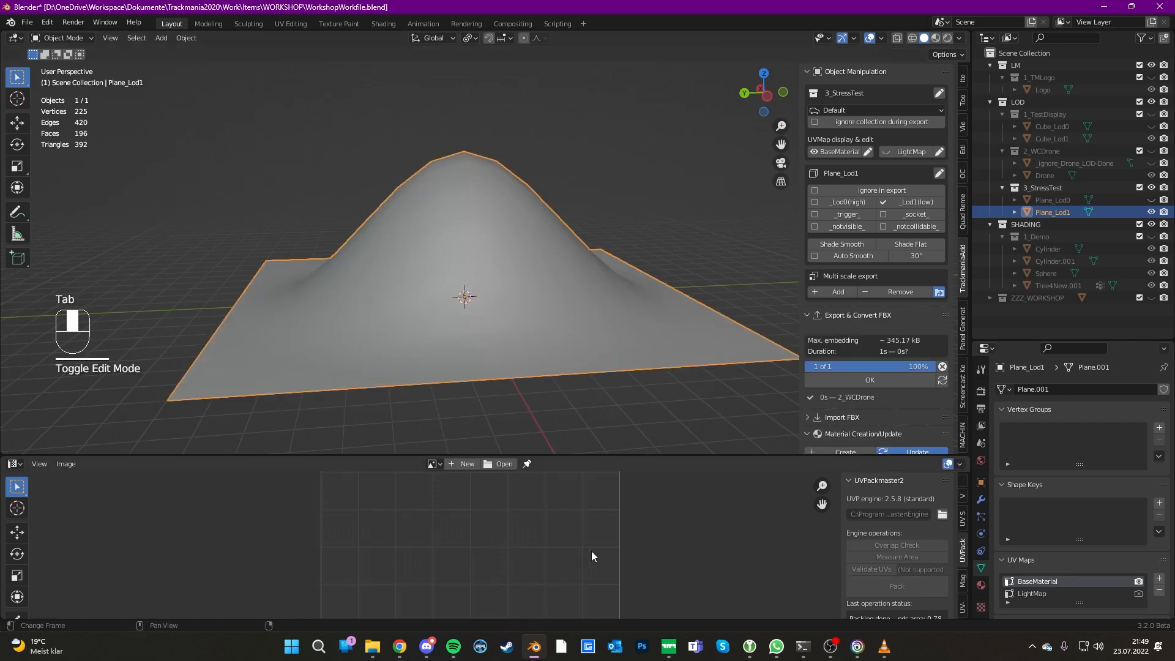
Switch to the Trackmania map editor and choose the custom item 3_StressTest from the LOD folder in WORKSHOP
{"action": "left_click", "coordinate": [668, 646]}
{"action": "key", "text": "Escape"}
{"action": "left_click", "coordinate": [478, 325]}
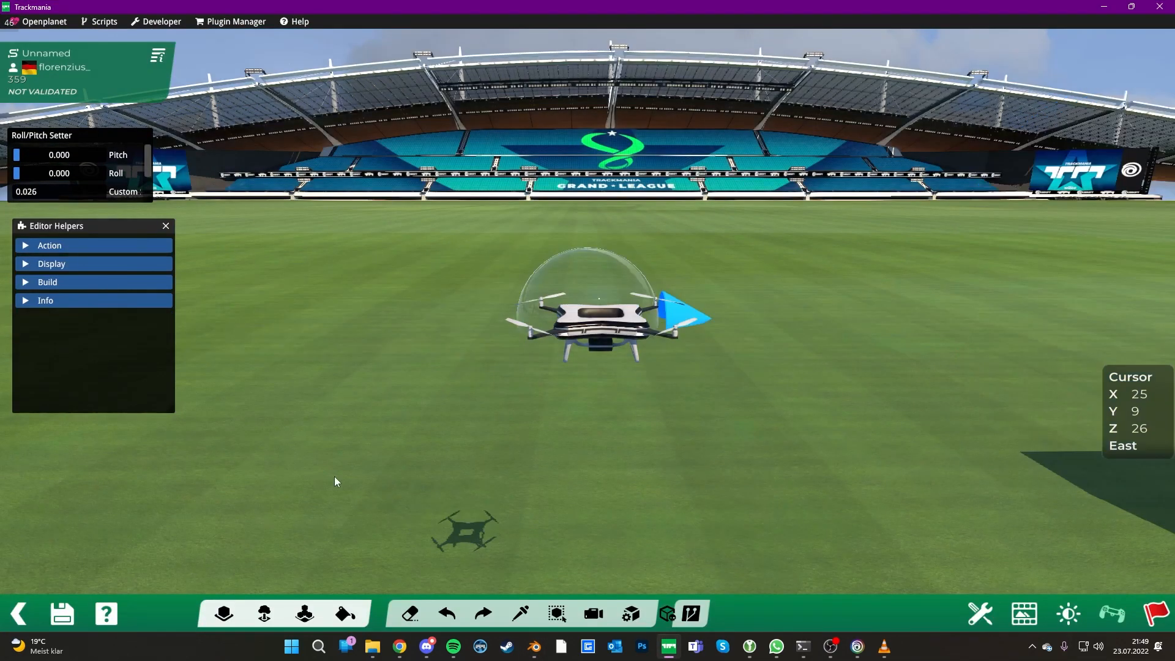
{"action": "left_click", "coordinate": [265, 611]}
{"action": "key", "text": "Delete"}
{"action": "left_click", "coordinate": [431, 336]}
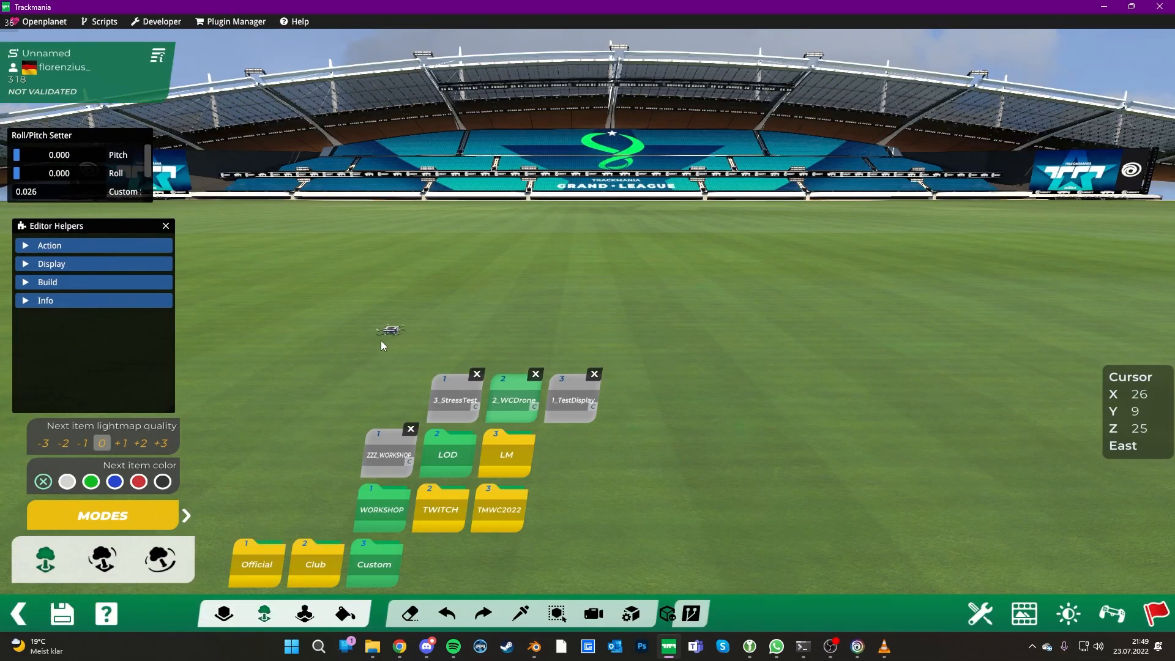
{"action": "left_click", "coordinate": [454, 394]}
{"action": "key", "text": "7"}
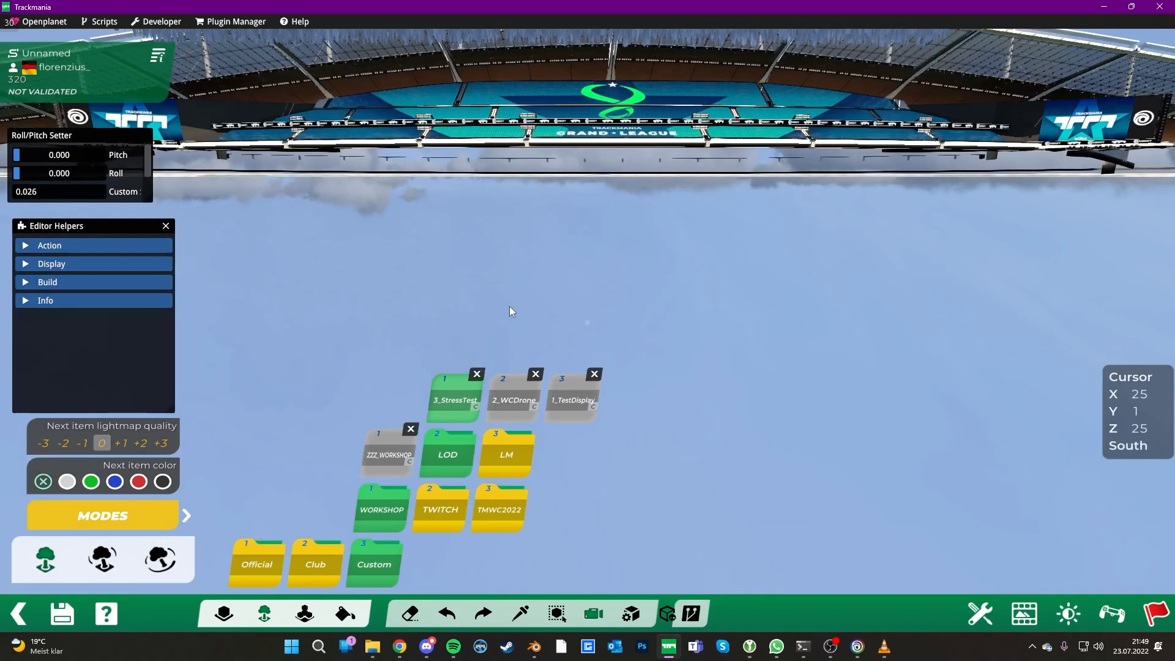
Place many copies of the 3_StressTest item across the grass inside the stadium
{"action": "scroll", "coordinate": [514, 325], "scroll_direction": "down", "scroll_amount": 5}
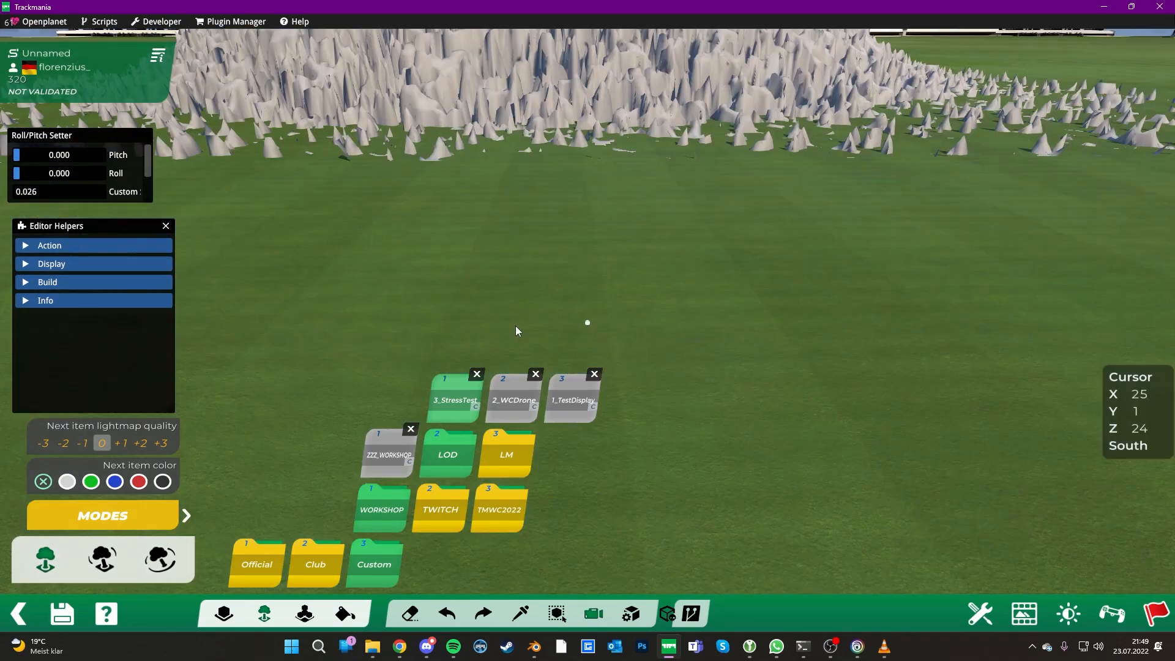
{"action": "left_click", "coordinate": [593, 287]}
{"action": "left_click", "coordinate": [811, 309]}
{"action": "scroll", "coordinate": [688, 273], "scroll_direction": "up", "scroll_amount": 3}
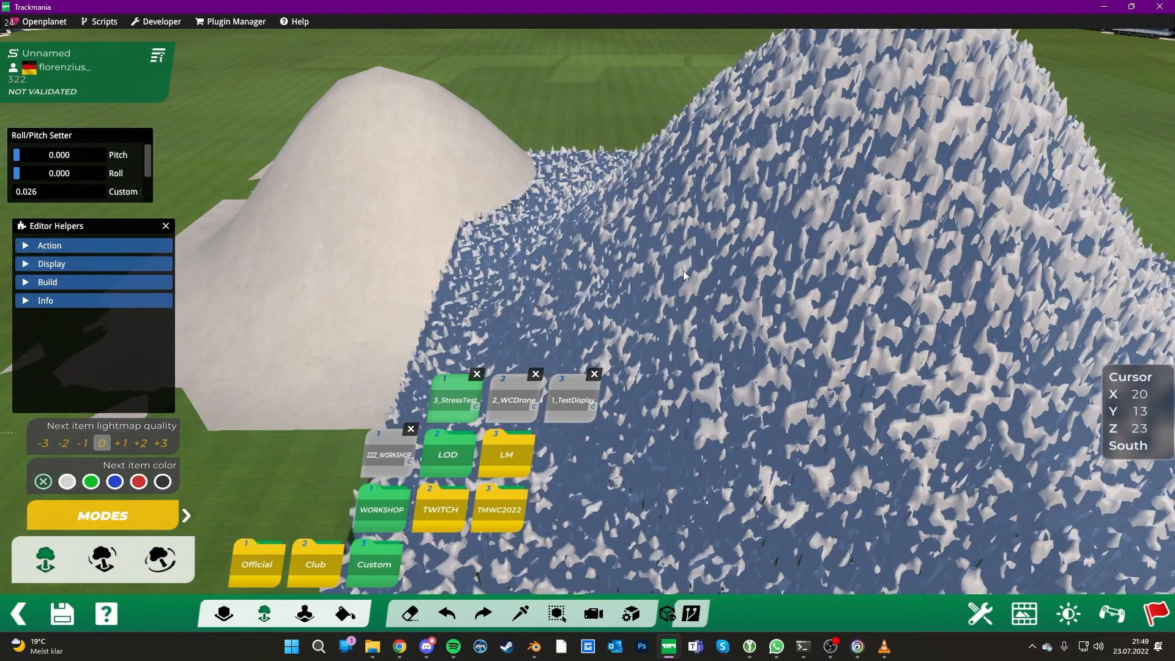
{"action": "scroll", "coordinate": [683, 276], "scroll_direction": "down", "scroll_amount": 8}
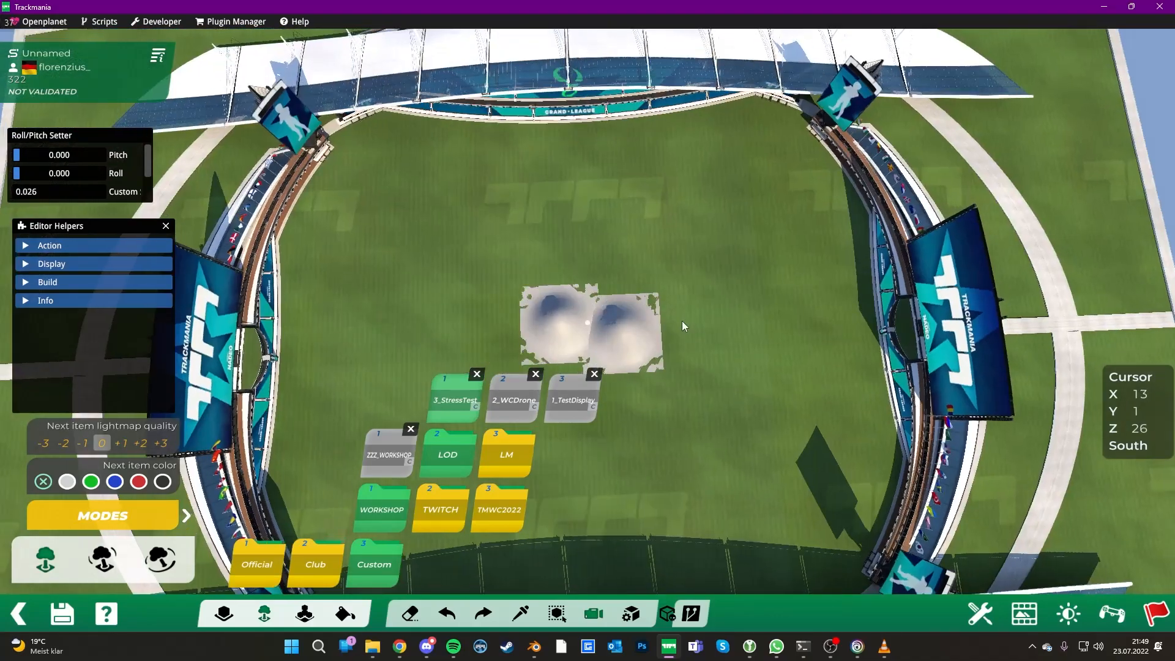
{"action": "scroll", "coordinate": [682, 321], "scroll_direction": "down", "scroll_amount": 3}
{"action": "left_click", "coordinate": [576, 246]}
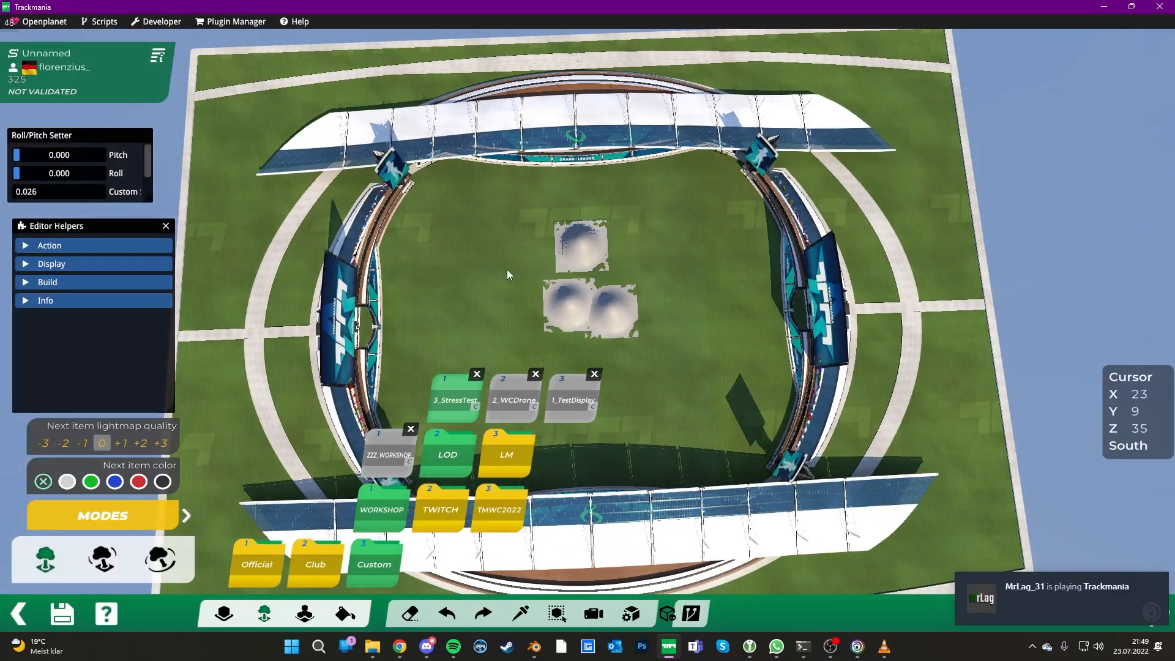
{"action": "left_click", "coordinate": [513, 270]}
{"action": "left_click", "coordinate": [494, 288]}
{"action": "left_click", "coordinate": [497, 316]}
{"action": "left_click", "coordinate": [646, 328]}
{"action": "left_click", "coordinate": [674, 340]}
{"action": "left_click", "coordinate": [677, 380]}
{"action": "left_click", "coordinate": [676, 386]}
{"action": "left_click", "coordinate": [628, 408]}
{"action": "left_click", "coordinate": [557, 400]}
{"action": "left_click", "coordinate": [502, 396]}
{"action": "left_click", "coordinate": [448, 407]}
{"action": "left_click", "coordinate": [460, 471]}
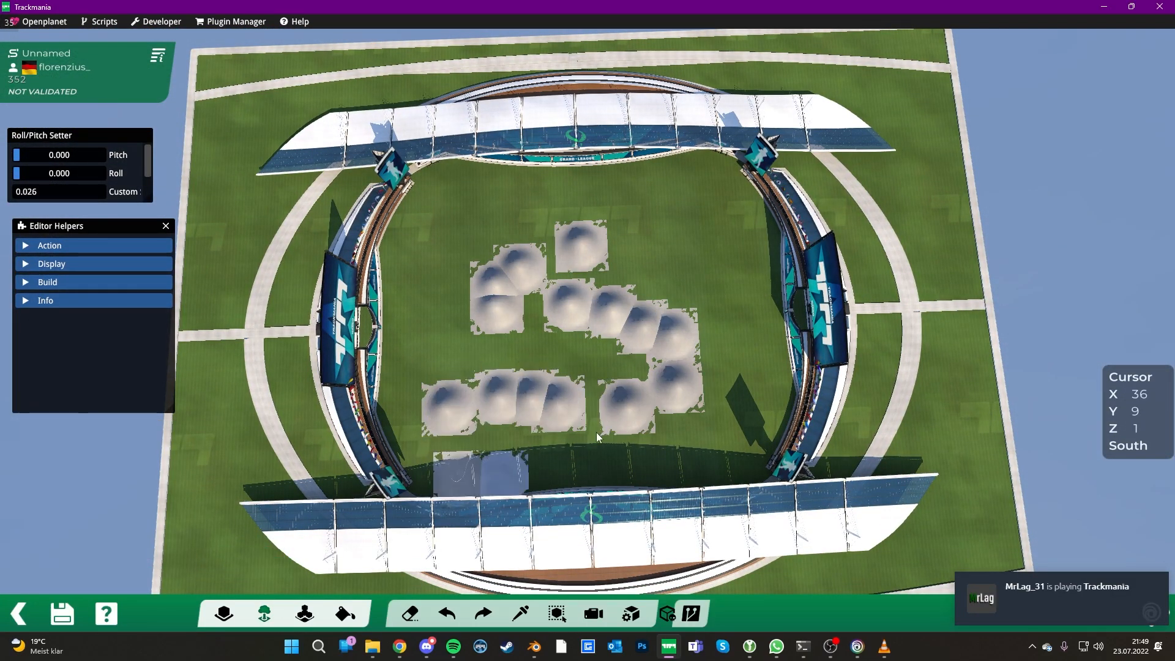
{"action": "left_click", "coordinate": [592, 436]}
{"action": "left_click", "coordinate": [457, 340]}
{"action": "left_click", "coordinate": [438, 287]}
{"action": "left_click", "coordinate": [447, 217]}
{"action": "left_click", "coordinate": [492, 208]}
{"action": "left_click", "coordinate": [526, 201]}
{"action": "left_click", "coordinate": [568, 211]}
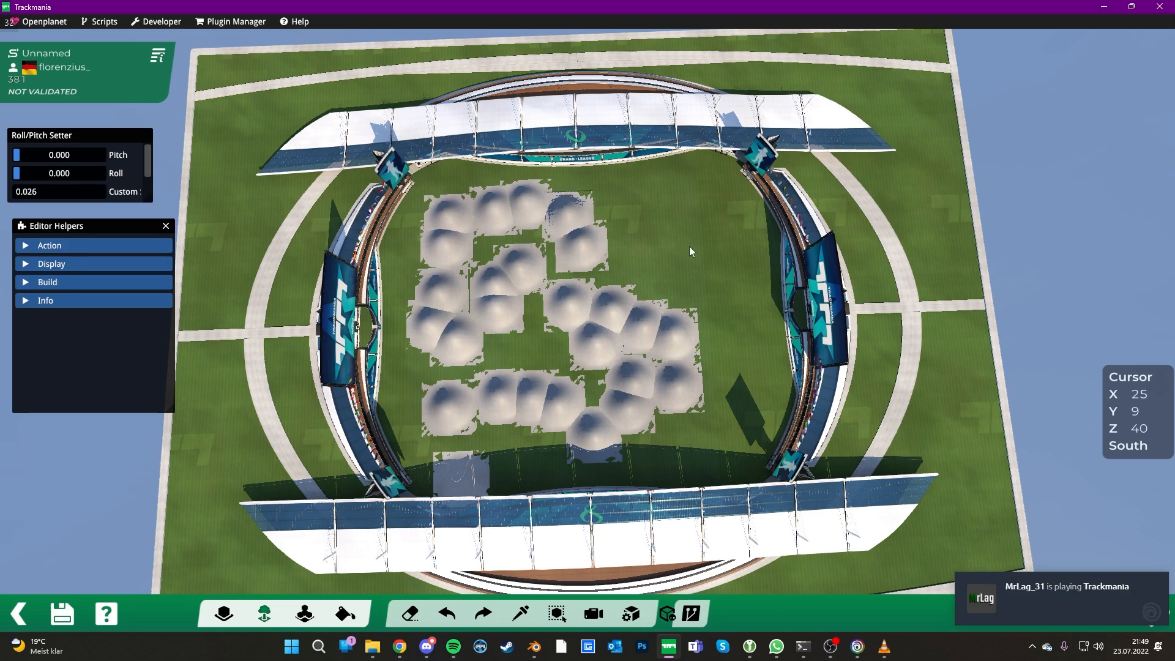
{"action": "left_click", "coordinate": [670, 232]}
{"action": "left_click", "coordinate": [715, 294]}
{"action": "left_click", "coordinate": [640, 266]}
{"action": "left_click_drag", "start_coordinate": [538, 358], "coordinate": [480, 355]}
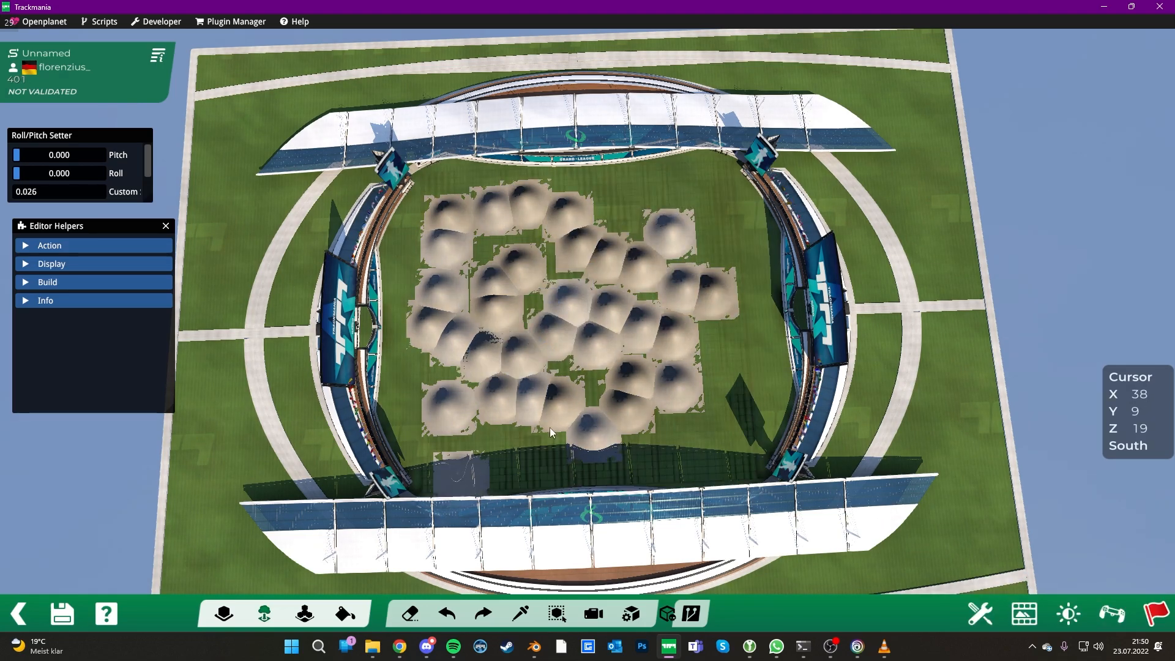
{"action": "mouse_move", "coordinate": [678, 451]}
{"action": "left_mouse_down"}
{"action": "mouse_move", "coordinate": [722, 355]}
{"action": "mouse_move", "coordinate": [719, 318]}
{"action": "left_mouse_up"}
{"action": "mouse_move", "coordinate": [534, 443]}
{"action": "left_mouse_down"}
{"action": "mouse_move", "coordinate": [480, 439]}
{"action": "mouse_move", "coordinate": [611, 437]}
{"action": "mouse_move", "coordinate": [630, 215]}
{"action": "left_mouse_up"}
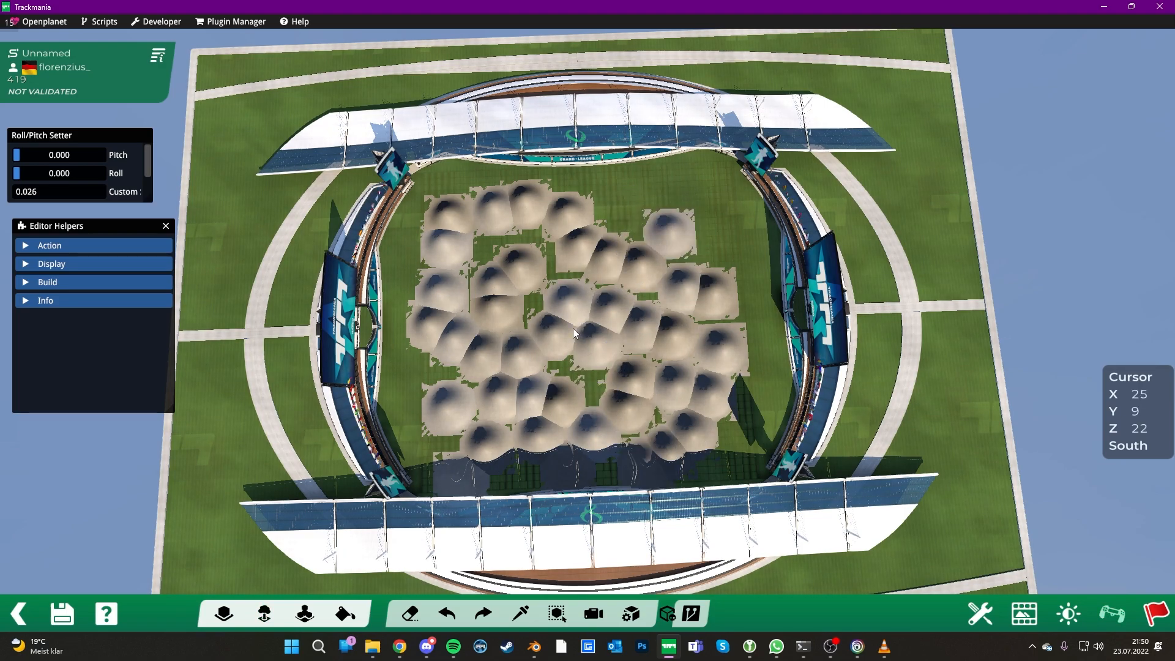
Start a test run of the map and look around the 3_StressTest hills up close
{"action": "key", "text": "F3"}
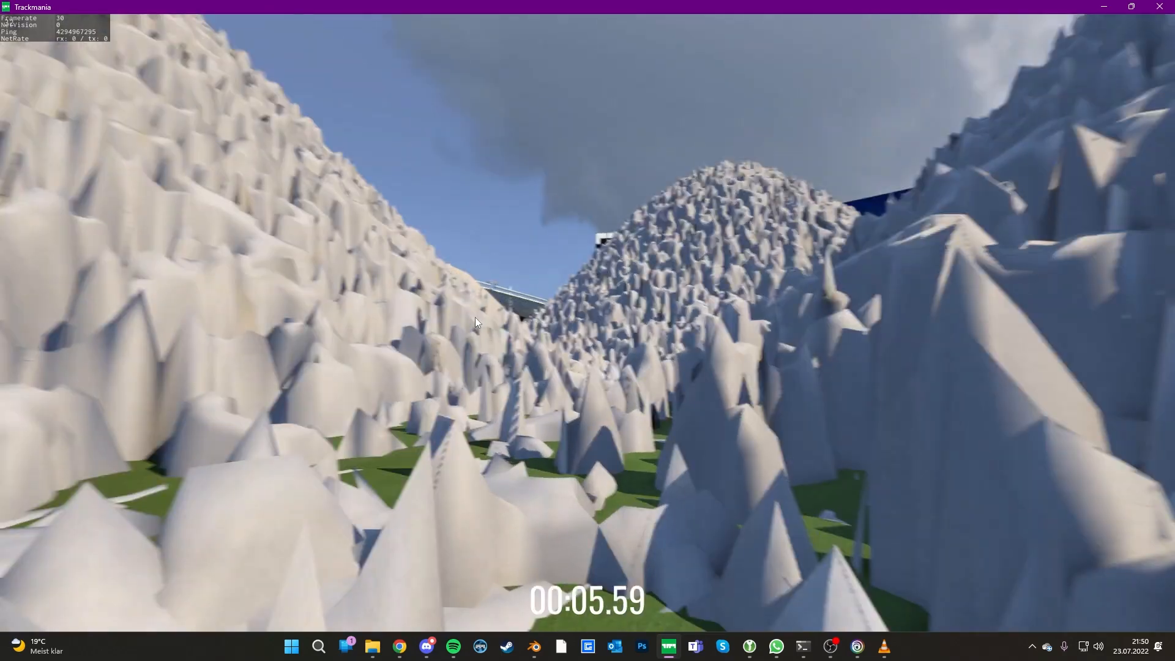
{"action": "right_click_drag", "start_coordinate": [475, 317], "coordinate": [509, 309]}
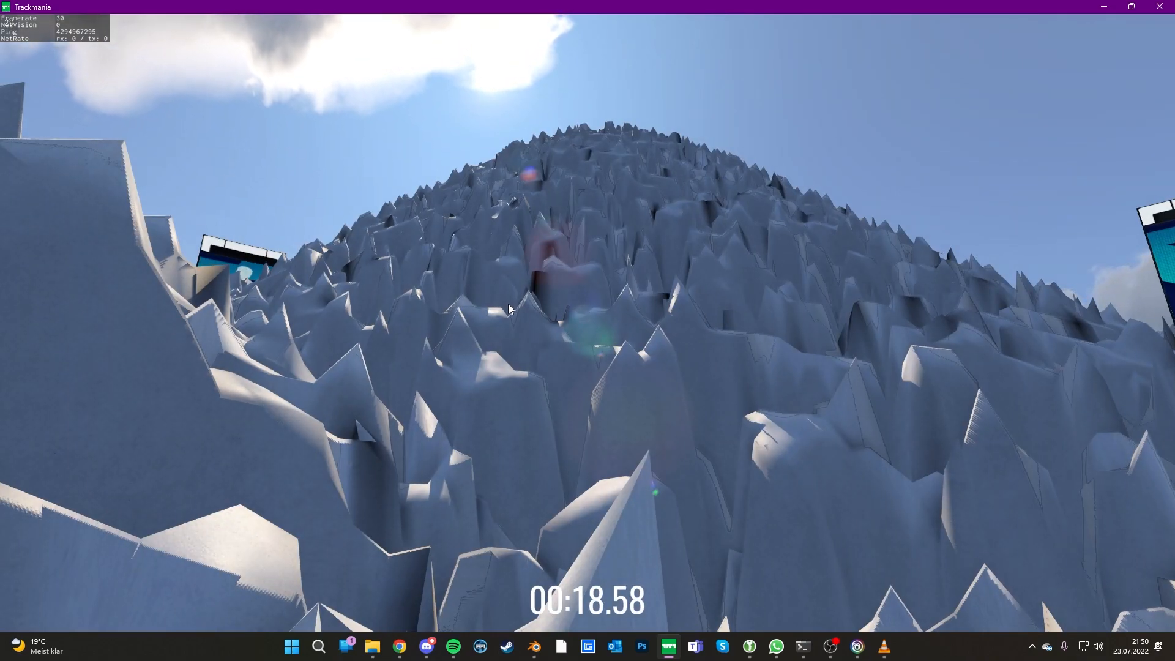
Examine how the 3_StressTest hills switch detail level near and far from the camera, and leave the game window
{"action": "key", "text": "Page_Up"}
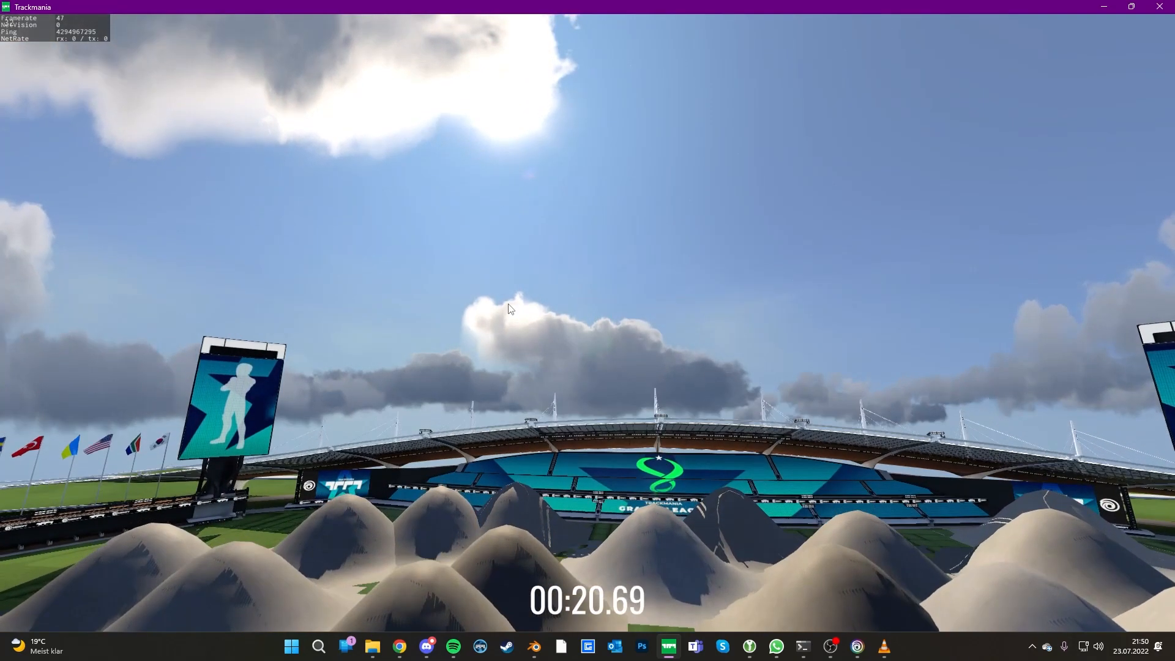
{"action": "right_click_drag", "start_coordinate": [508, 309], "coordinate": [678, 411]}
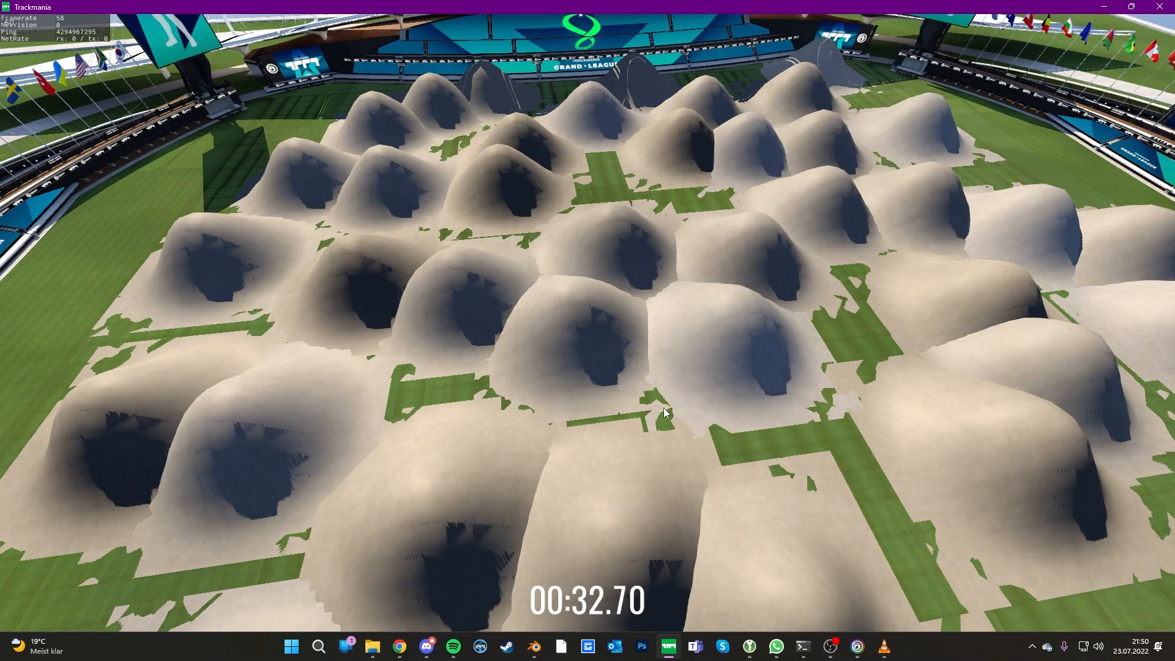
{"action": "right_click_drag", "start_coordinate": [663, 408], "coordinate": [650, 398]}
{"action": "right_click_drag", "start_coordinate": [492, 390], "coordinate": [523, 338]}
{"action": "key", "text": "w"}
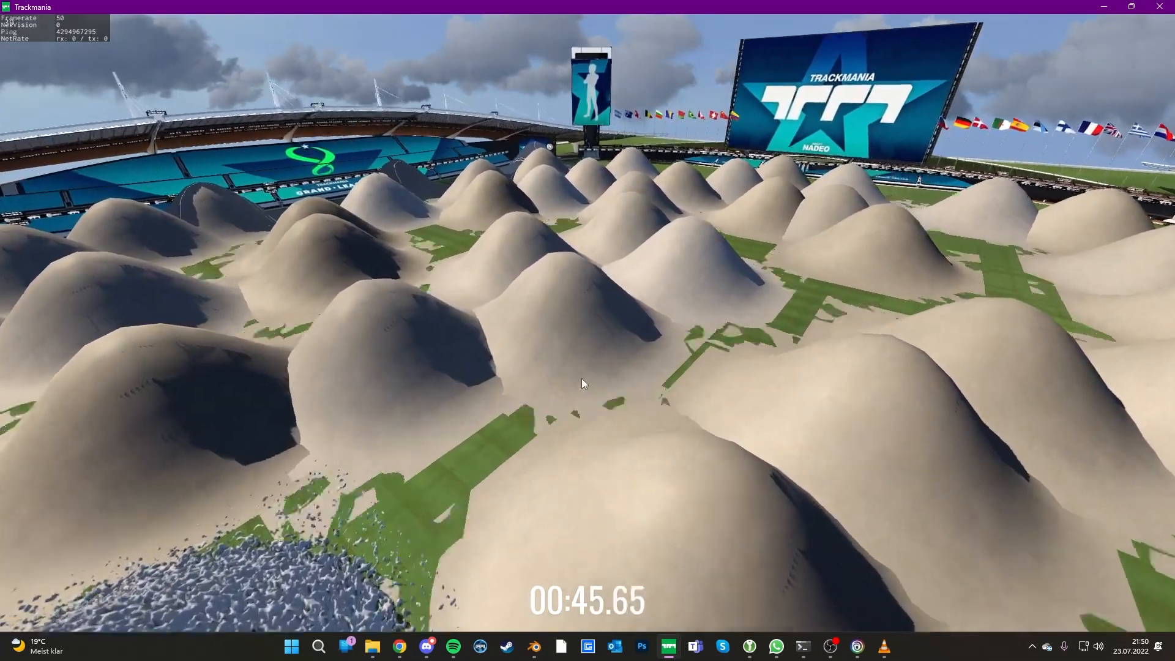
{"action": "key", "text": "w"}
{"action": "right_click_drag", "start_coordinate": [581, 378], "coordinate": [447, 330]}
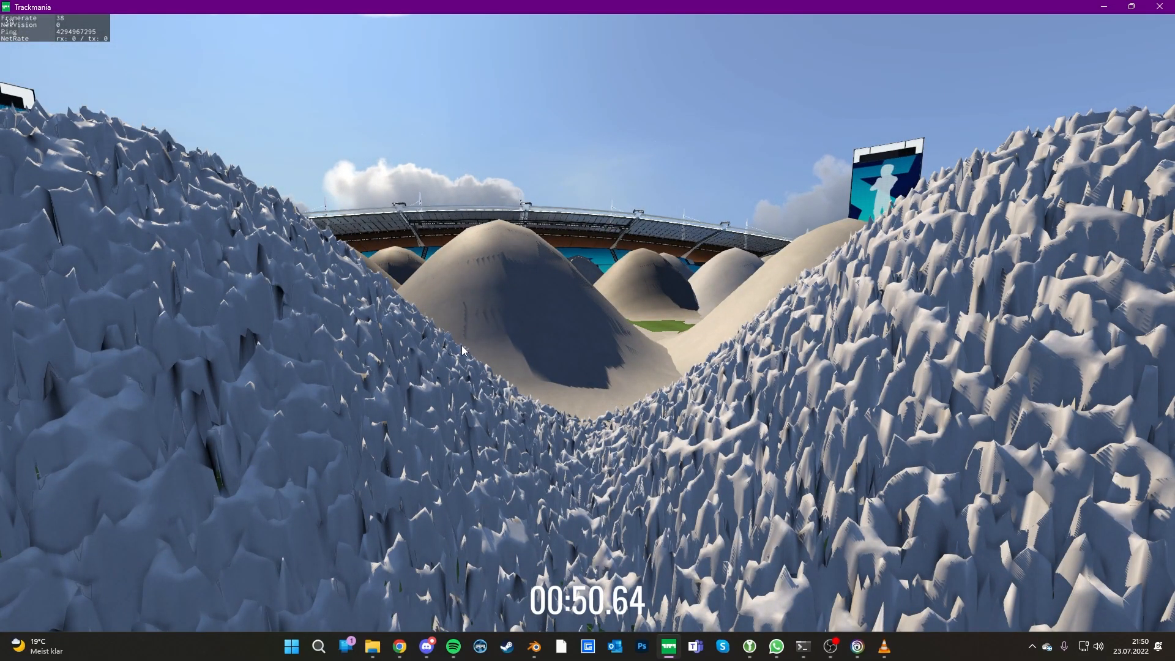
{"action": "right_click_drag", "start_coordinate": [395, 364], "coordinate": [598, 349]}
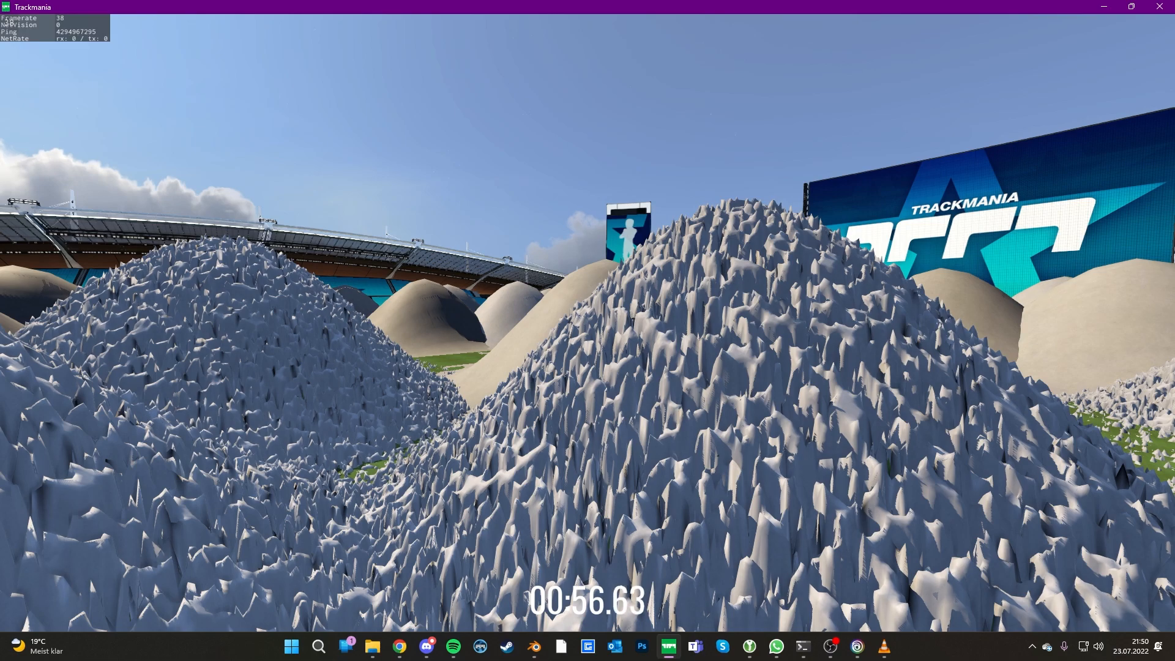
{"action": "key", "text": "alt+Tab"}
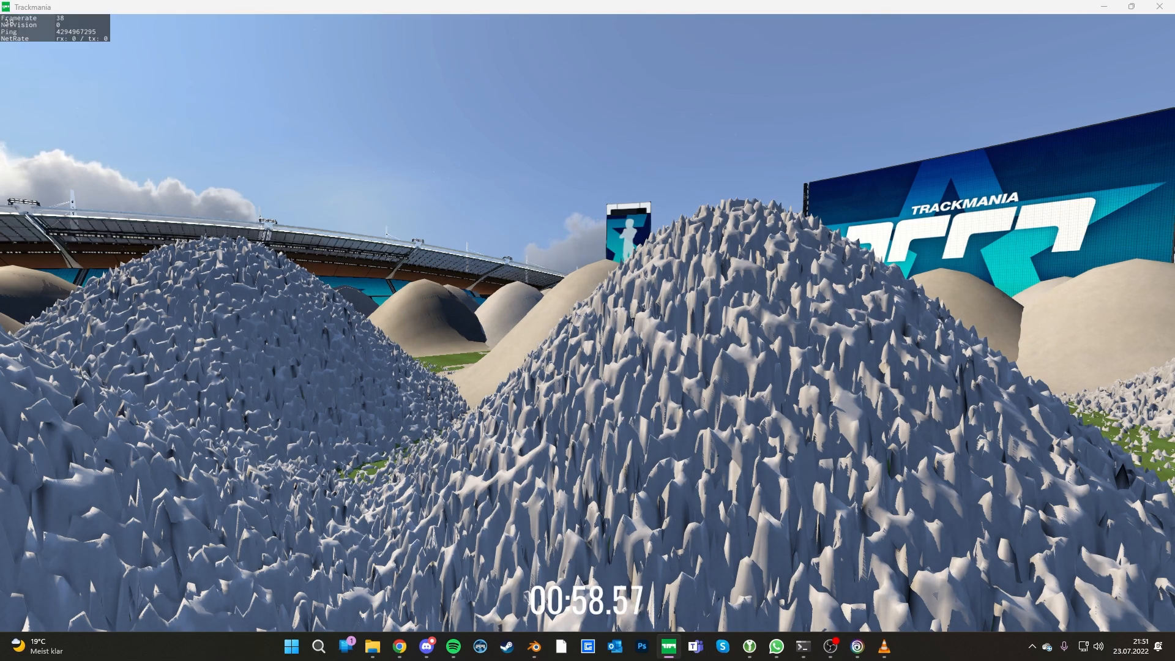
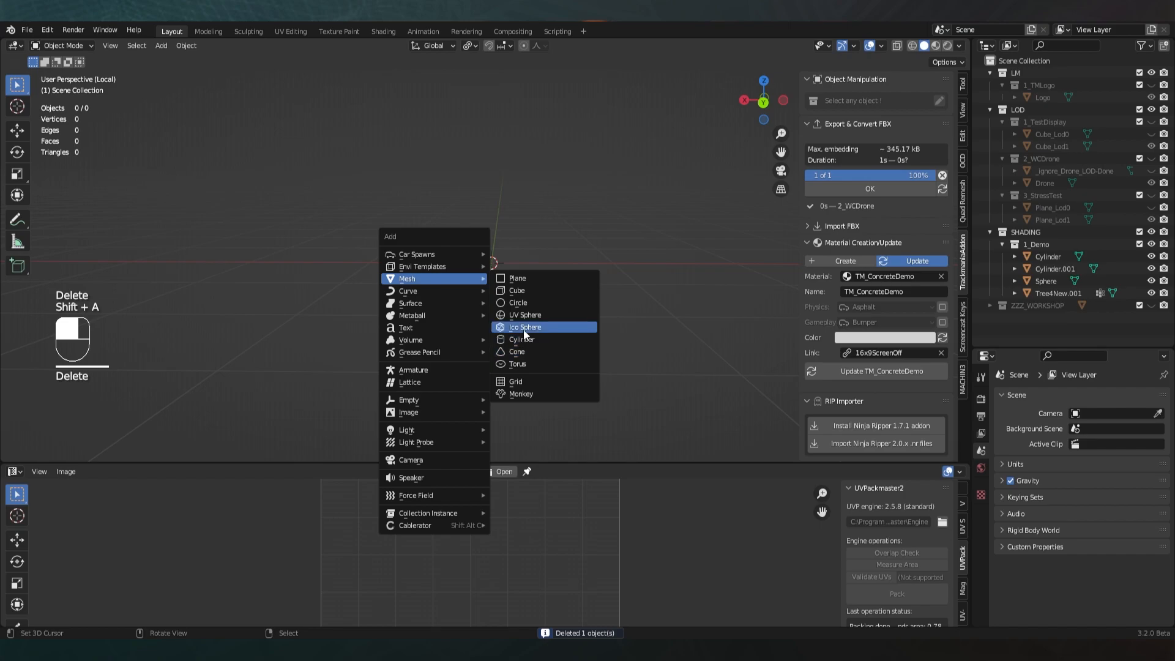
In Blender, add a UV sphere with 256 segments and 128 rings and isolate it in local view
{"action": "left_click", "coordinate": [524, 314]}
{"action": "left_click", "coordinate": [150, 319]}
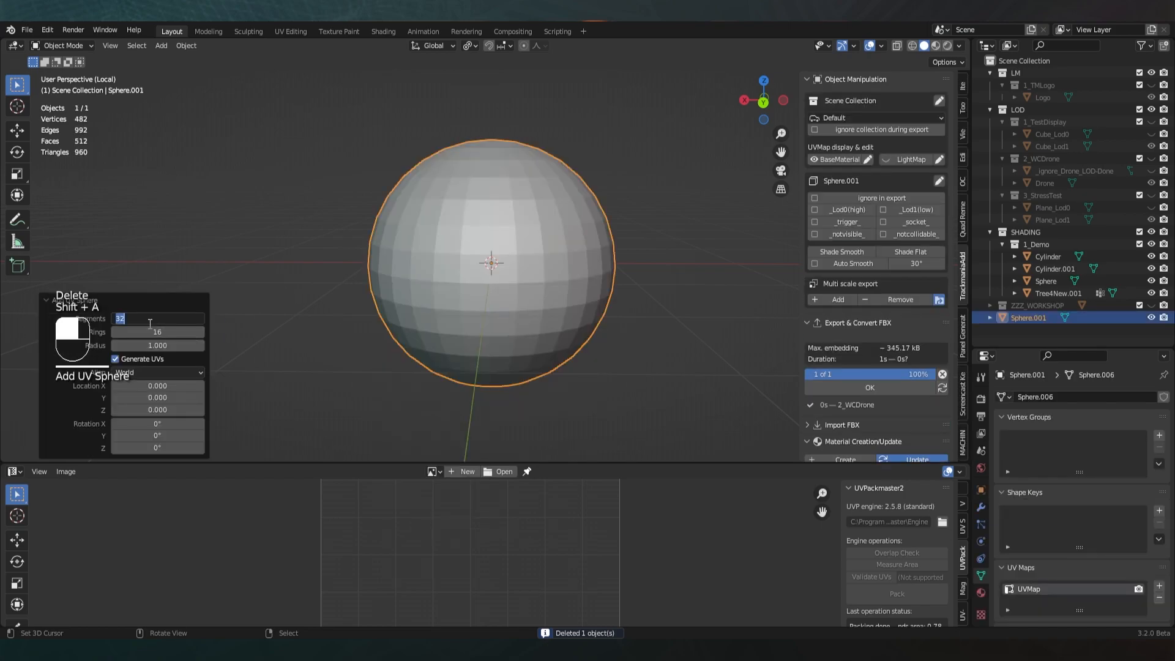
{"action": "type", "text": "256"}
{"action": "key", "text": "Tab"}
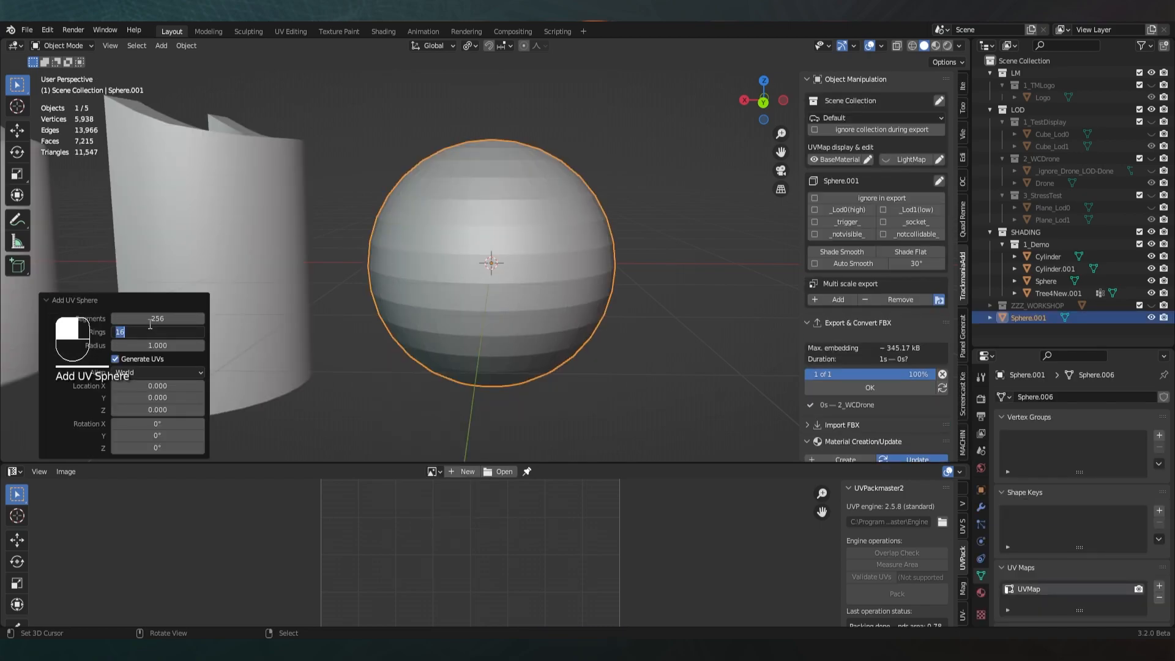
{"action": "type", "text": "128"}
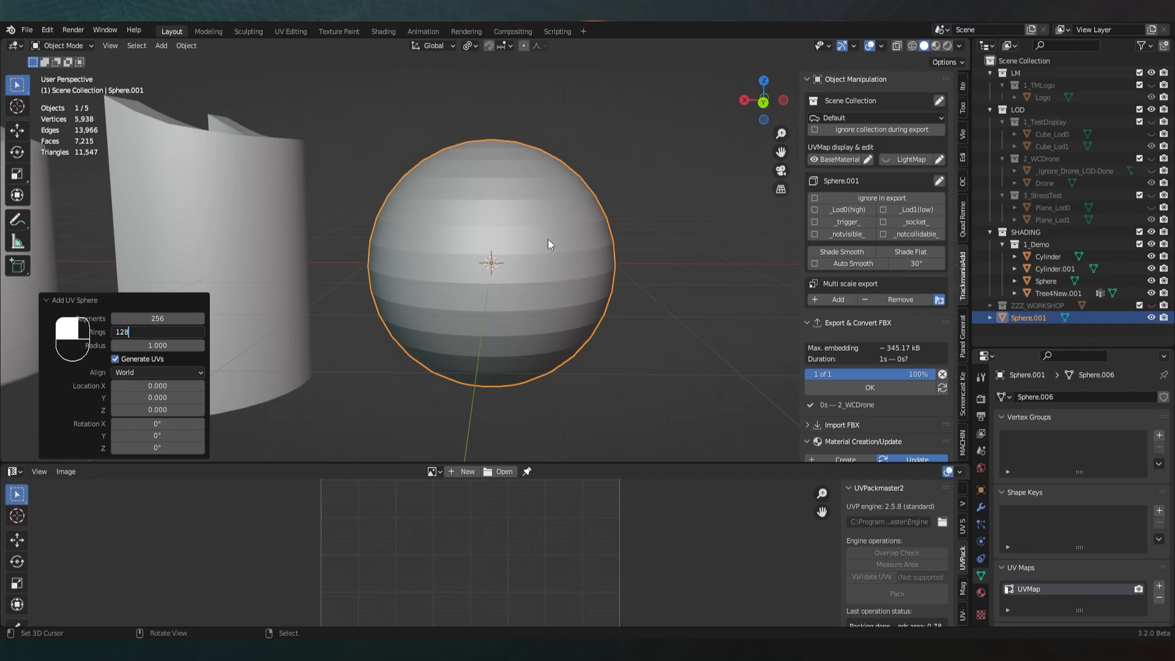
{"action": "key", "text": "Return"}
{"action": "key", "text": "KP_Divide"}
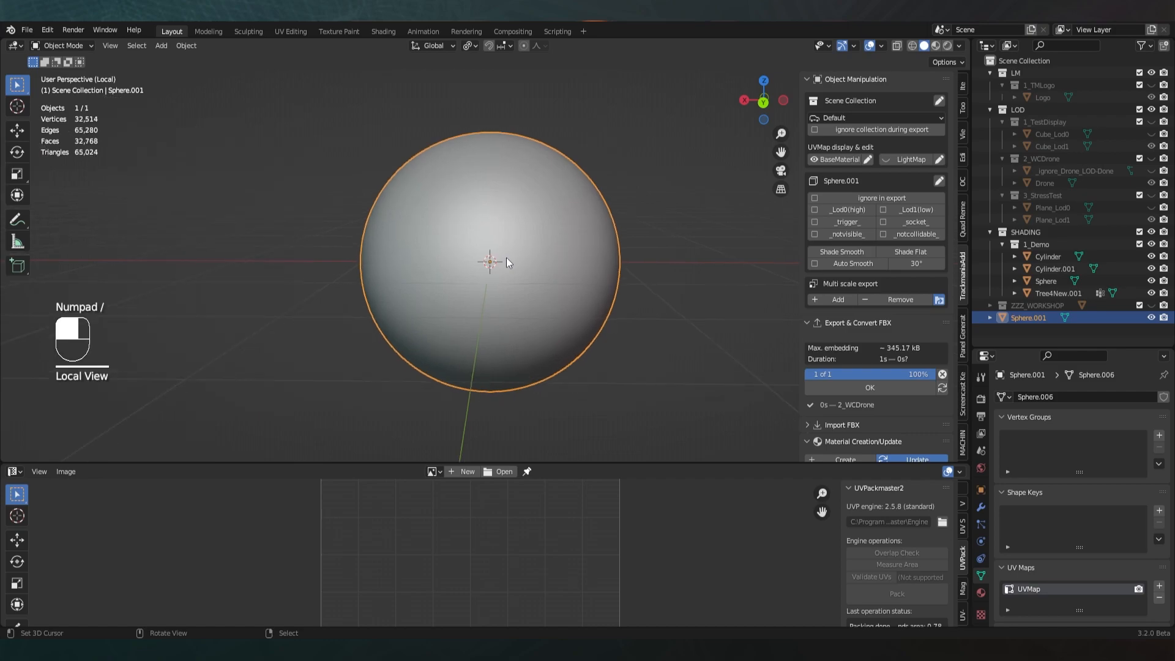
Inspect the dense sphere's surface up close, delete the sphere and leave local view
{"action": "mouse_move", "coordinate": [545, 246]}
{"action": "middle_mouse_down"}
{"action": "mouse_move", "coordinate": [491, 241]}
{"action": "mouse_move", "coordinate": [528, 235]}
{"action": "middle_mouse_up"}
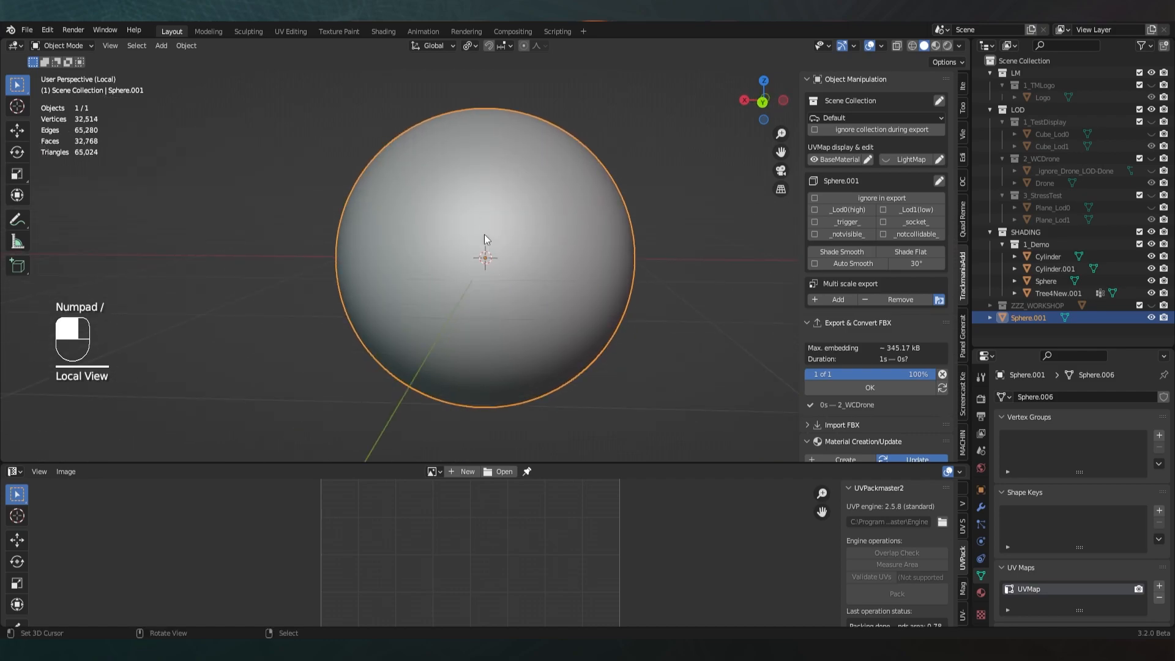
{"action": "scroll", "coordinate": [490, 236], "scroll_direction": "up", "scroll_amount": 6}
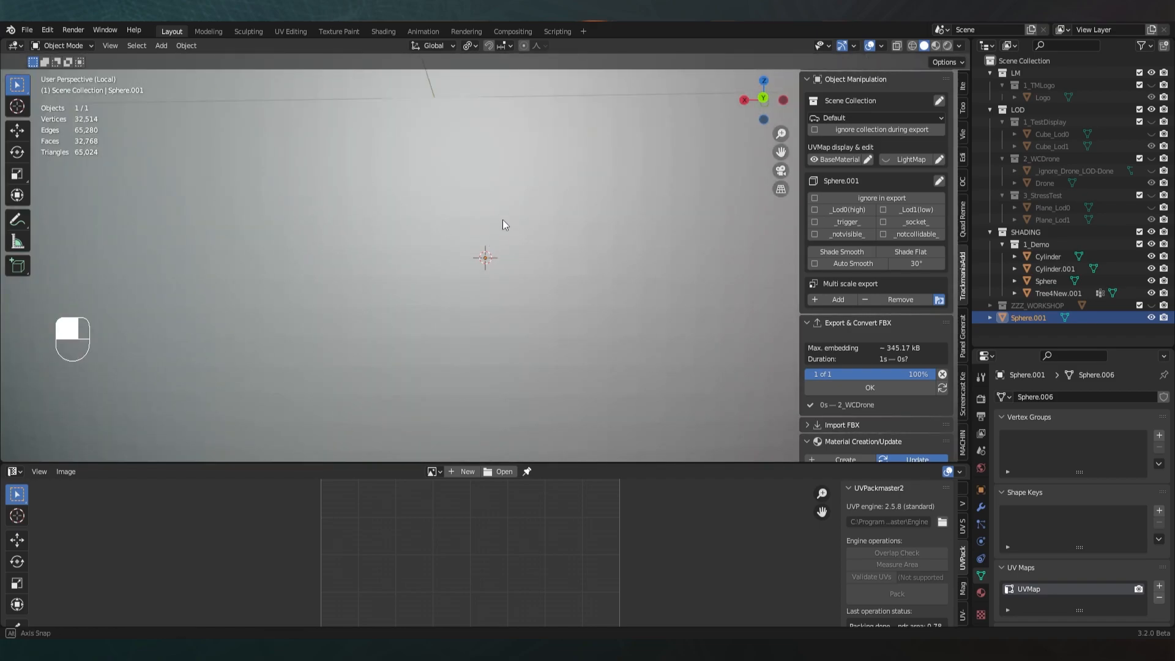
{"action": "scroll", "coordinate": [512, 199], "scroll_direction": "down", "scroll_amount": 5}
{"action": "scroll", "coordinate": [514, 244], "scroll_direction": "down", "scroll_amount": 3}
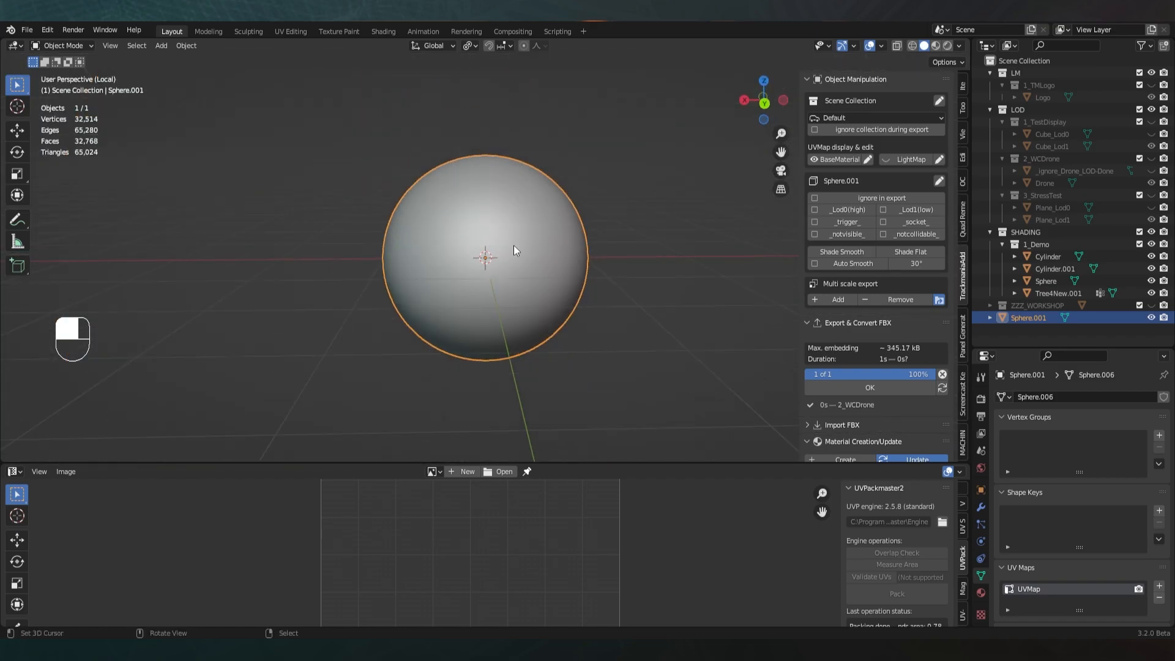
{"action": "key", "text": "Delete"}
{"action": "key", "text": "KP_Divide"}
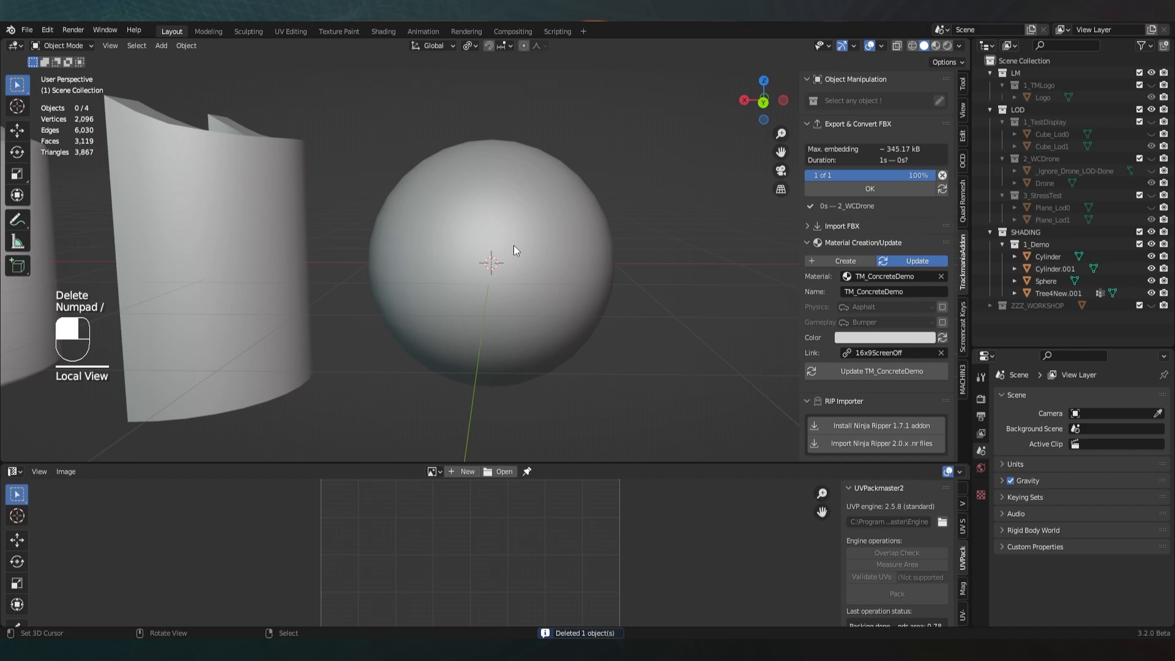
Dismiss the finished export report and bring the two curved cylinders and the sphere into view
{"action": "scroll", "coordinate": [513, 245], "scroll_direction": "down", "scroll_amount": 7}
{"action": "middle_click_drag", "start_coordinate": [527, 284], "coordinate": [521, 280]}
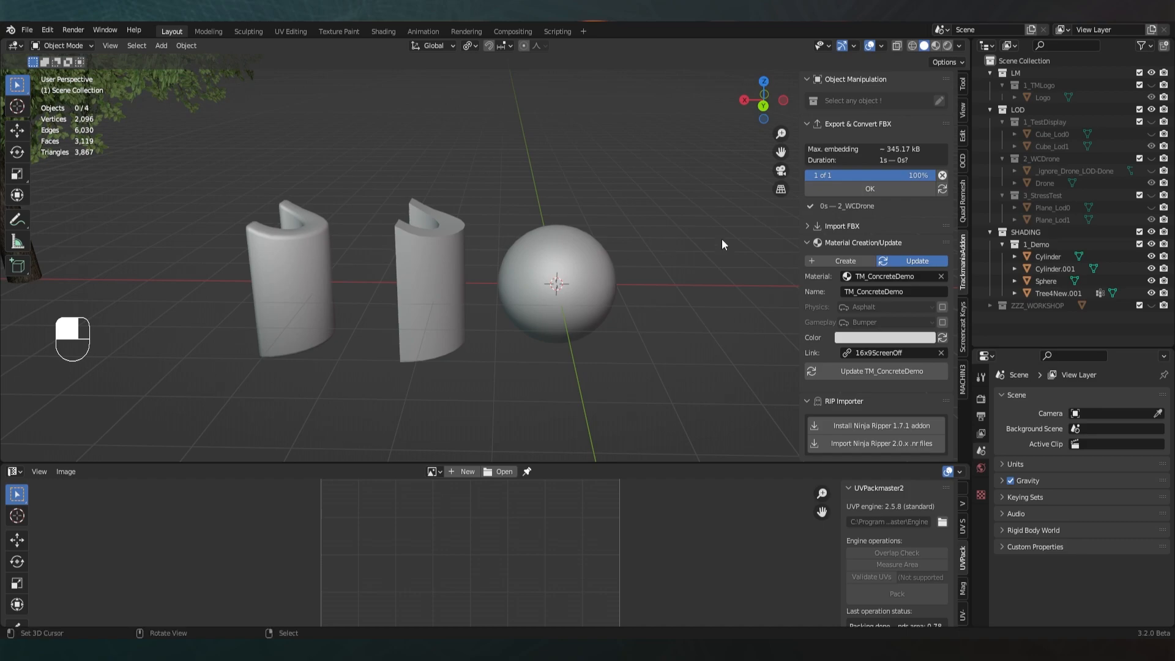
{"action": "left_click", "coordinate": [880, 190]}
{"action": "scroll", "coordinate": [545, 270], "scroll_direction": "up", "scroll_amount": 3}
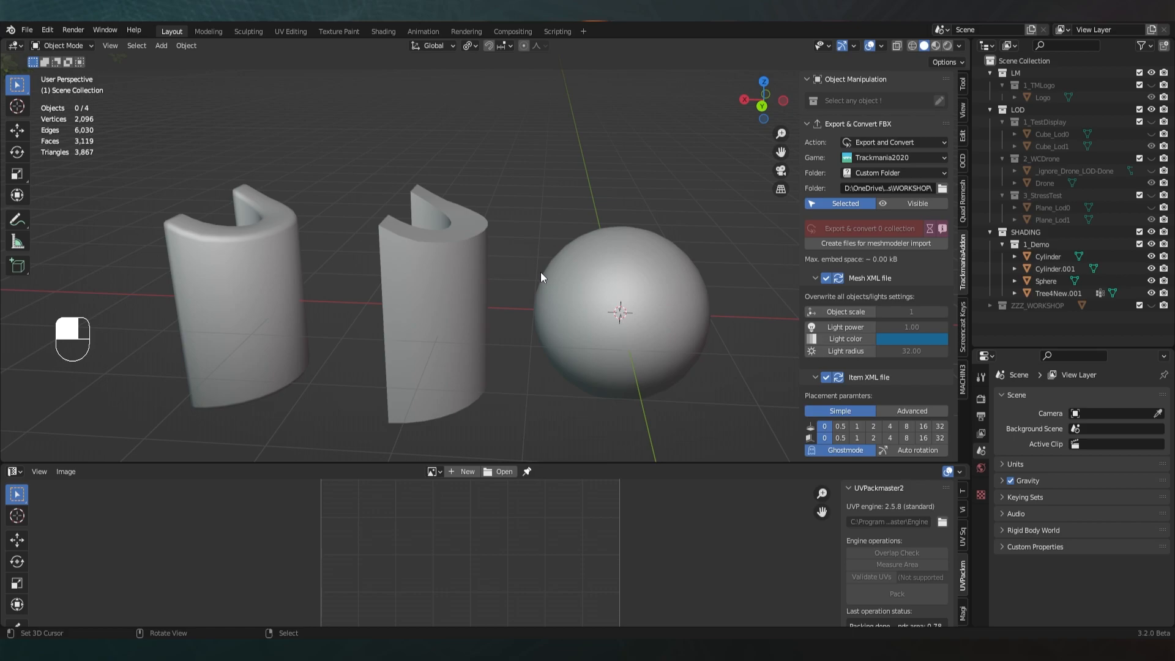
Shade the middle Cylinder object smooth with Auto Smooth turned off, and deselect everything
{"action": "left_click", "coordinate": [429, 274]}
{"action": "key", "text": "KP_Decimal"}
{"action": "key", "text": "a"}
{"action": "mouse_move", "coordinate": [428, 274]}
{"action": "middle_mouse_down"}
{"action": "mouse_move", "coordinate": [494, 339]}
{"action": "mouse_move", "coordinate": [450, 344]}
{"action": "mouse_move", "coordinate": [472, 367]}
{"action": "mouse_move", "coordinate": [399, 300]}
{"action": "mouse_move", "coordinate": [453, 293]}
{"action": "middle_mouse_up"}
{"action": "left_click", "coordinate": [399, 299]}
{"action": "scroll", "coordinate": [399, 299], "scroll_direction": "down", "scroll_amount": 3}
{"action": "left_click", "coordinate": [855, 263]}
{"action": "left_click", "coordinate": [855, 252]}
{"action": "key", "text": "a"}
{"action": "key", "text": "a"}
{"action": "middle_click_drag", "start_coordinate": [491, 254], "coordinate": [526, 283]}
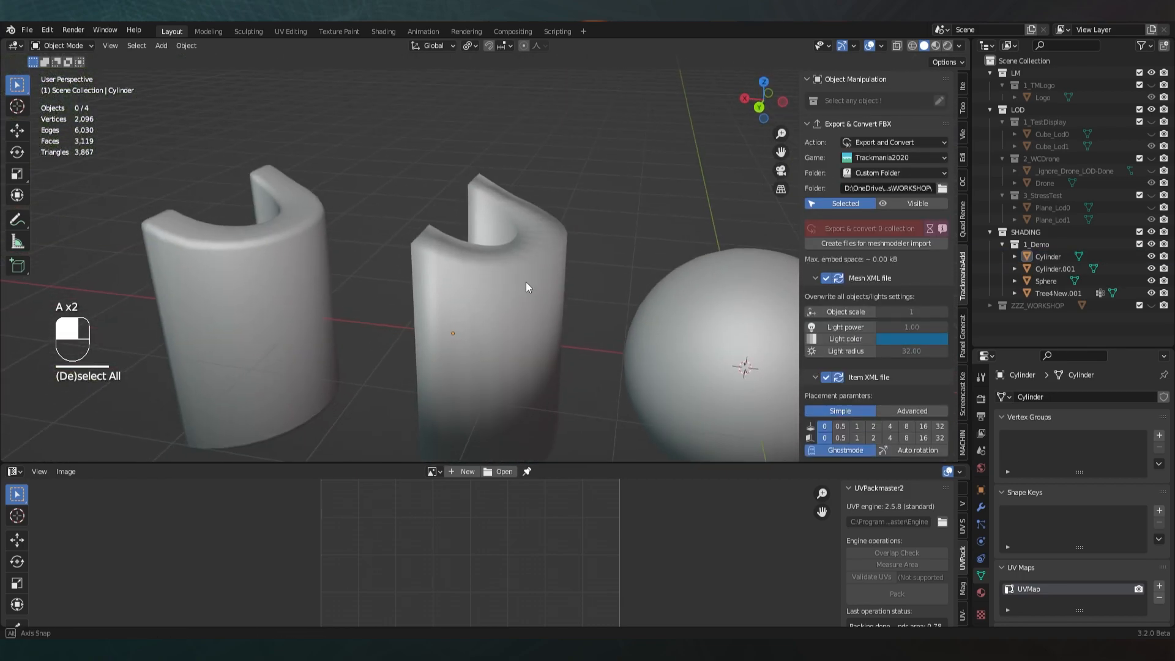
Enable Auto Smooth on the middle Cylinder and apply Shade Smooth to it
{"action": "left_click", "coordinate": [468, 254]}
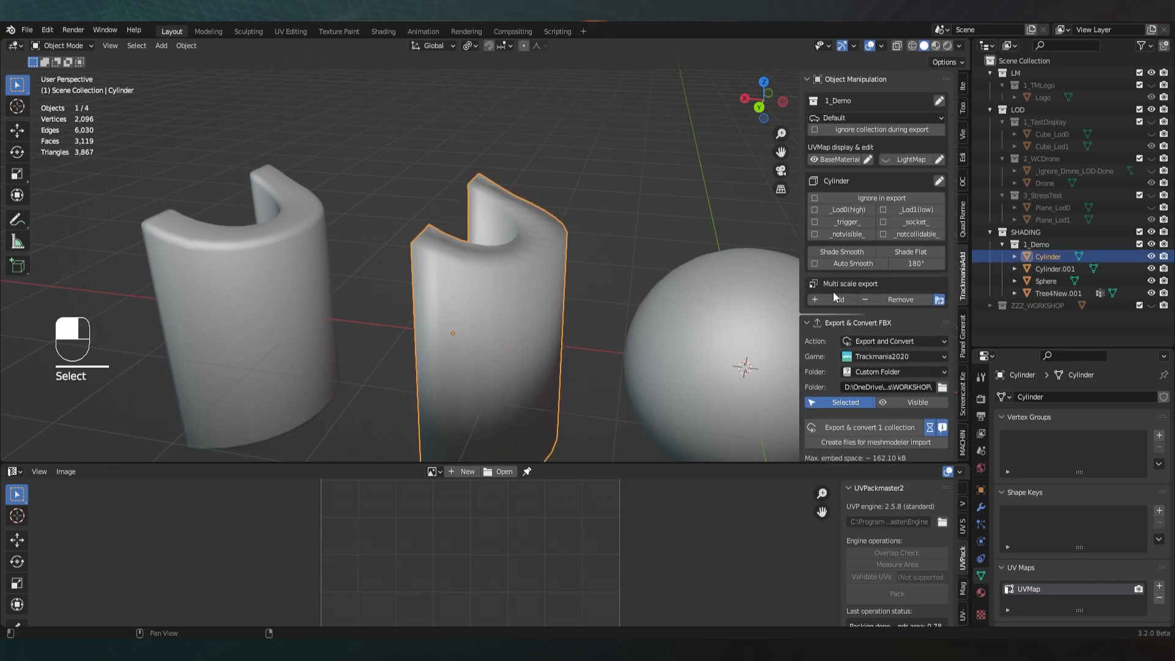
{"action": "left_click", "coordinate": [850, 263]}
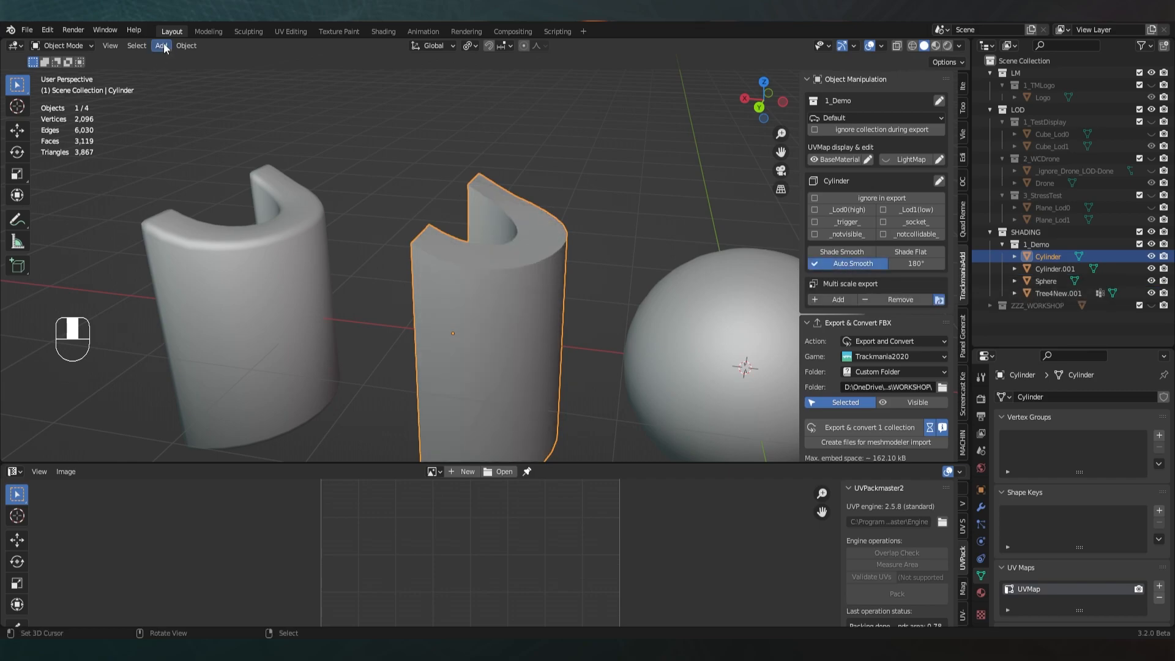
{"action": "left_click", "coordinate": [186, 46]}
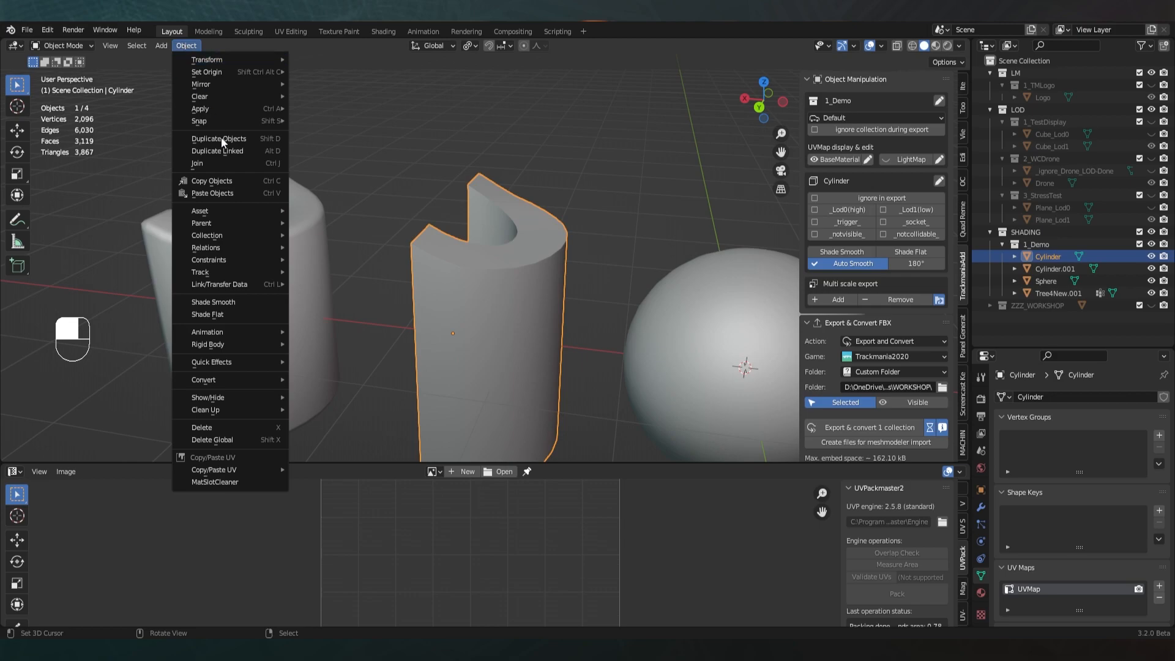
{"action": "left_click", "coordinate": [233, 302]}
{"action": "key", "text": "space"}
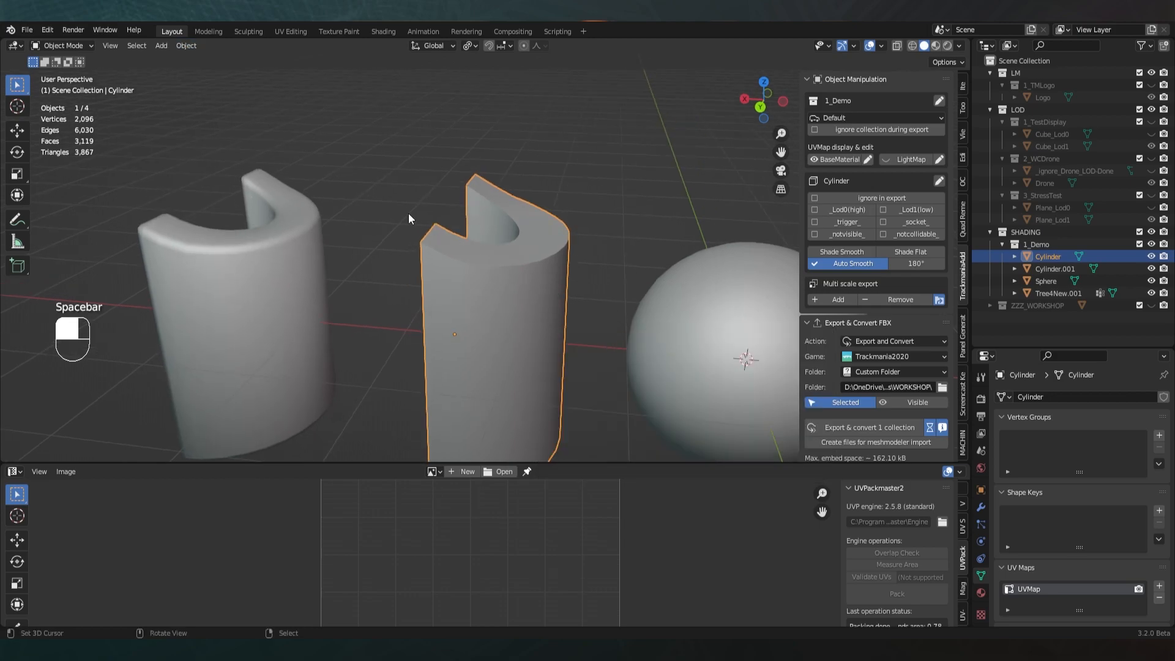
Clear the sharp marks from all edges of the Cylinder mesh and return to Object Mode
{"action": "middle_click_drag", "start_coordinate": [409, 218], "coordinate": [436, 234]}
{"action": "key", "text": "Tab"}
{"action": "key", "text": "a"}
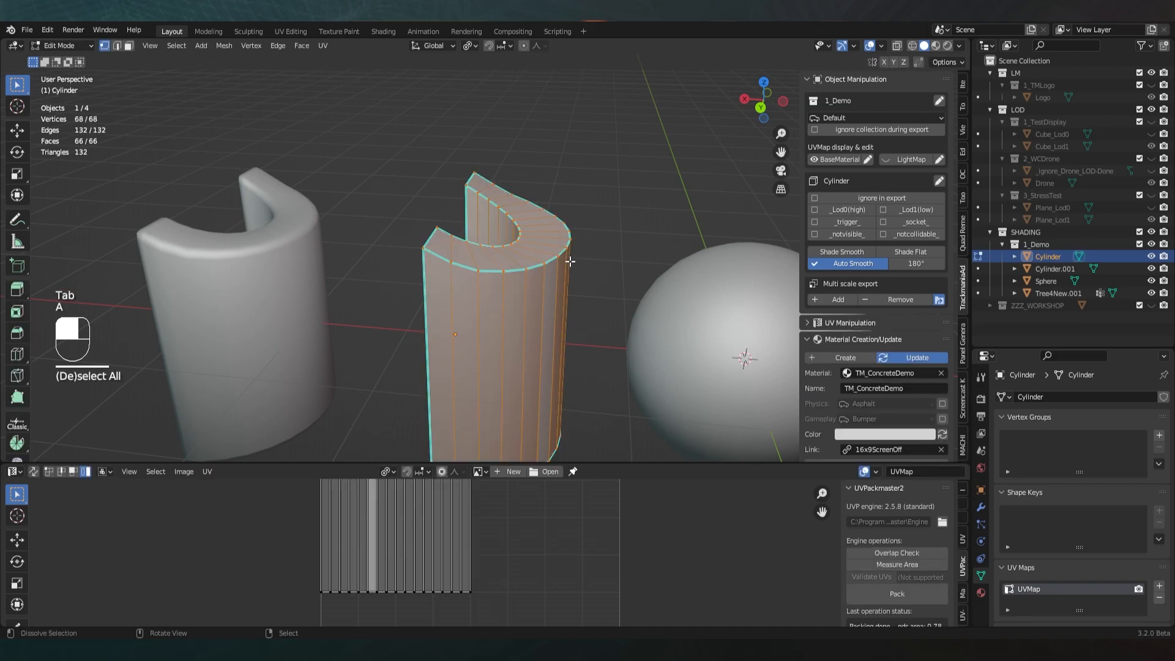
{"action": "key", "text": "ctrl+e"}
{"action": "left_click", "coordinate": [540, 367]}
{"action": "key", "text": "Tab"}
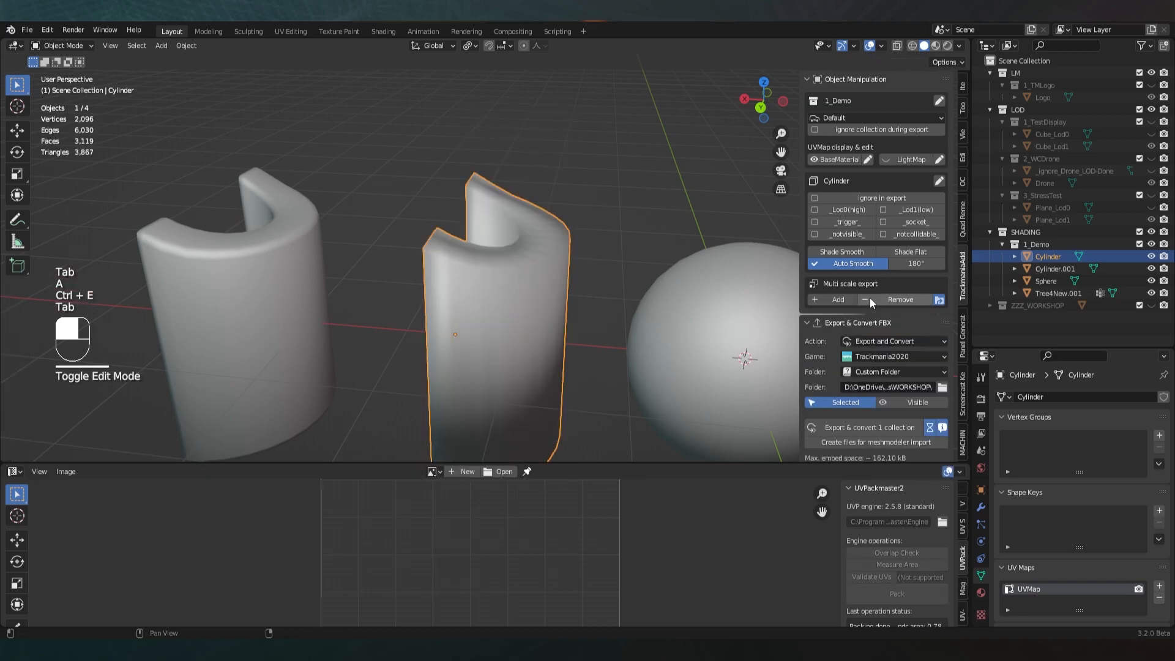
Lower the Cylinder's Auto Smooth angle to 81.4°
{"action": "left_click_drag", "start_coordinate": [915, 263], "coordinate": [902, 263]}
{"action": "left_click_drag", "start_coordinate": [498, 254], "coordinate": [706, 265], "text": "alt"}
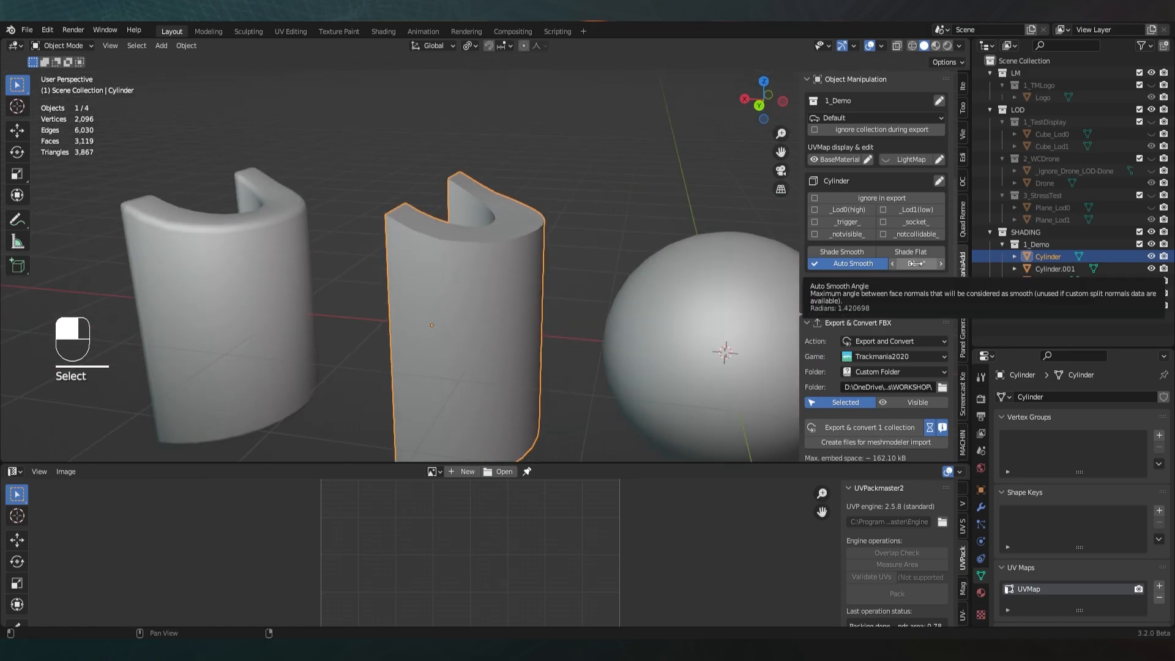
{"action": "scroll", "coordinate": [578, 255], "scroll_direction": "up", "scroll_amount": 3}
{"action": "left_click_drag", "start_coordinate": [544, 271], "coordinate": [480, 274], "text": "alt"}
Select two adjacent outer side faces of the Cylinder in Edit Mode and examine the angle between them from above
{"action": "key", "text": "Tab"}
{"action": "left_click", "coordinate": [129, 46]}
{"action": "left_click", "coordinate": [387, 288]}
{"action": "left_click", "coordinate": [422, 306], "text": "shift"}
{"action": "middle_click_drag", "start_coordinate": [429, 306], "coordinate": [483, 274]}
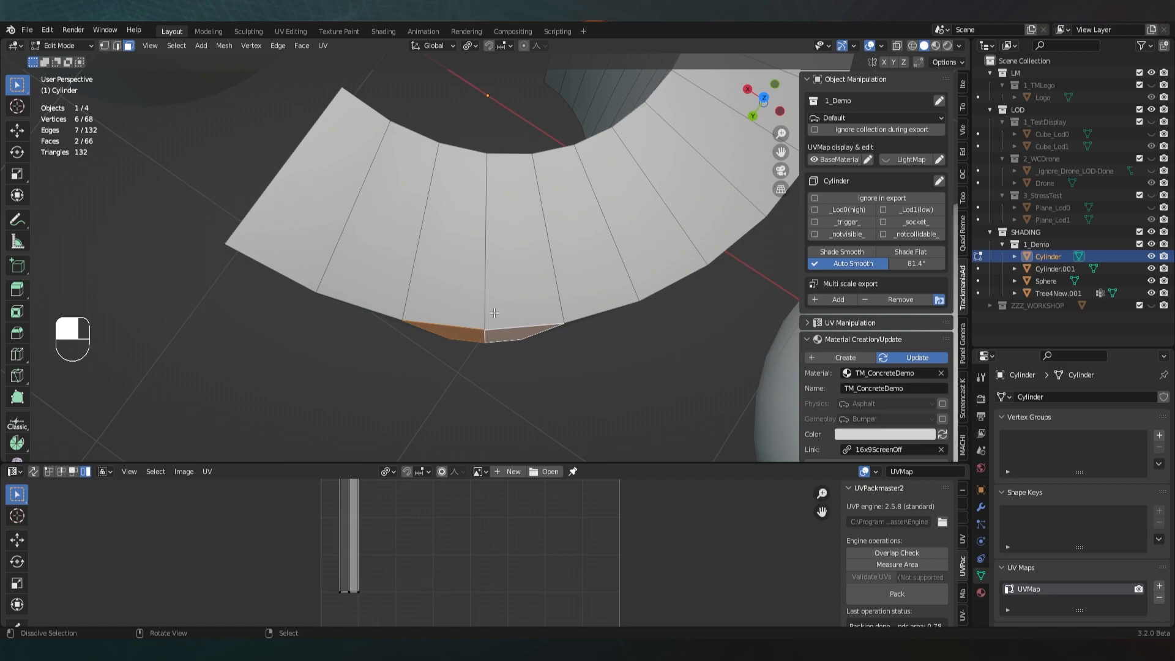
{"action": "middle_click_drag", "start_coordinate": [495, 313], "coordinate": [512, 279]}
{"action": "key", "text": "Tab"}
{"action": "scroll", "coordinate": [513, 279], "scroll_direction": "down", "scroll_amount": 3}
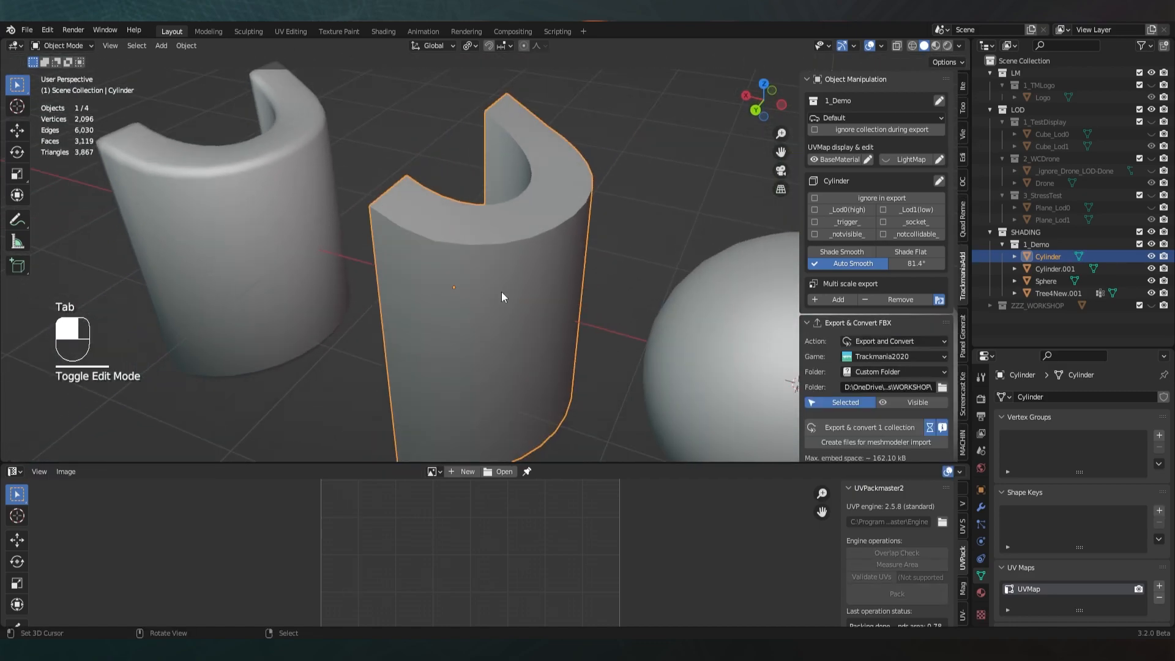
Examine the angle between a top face and its adjoining side face on the Cylinder, then deselect all and return to Object Mode
{"action": "key", "text": "Tab"}
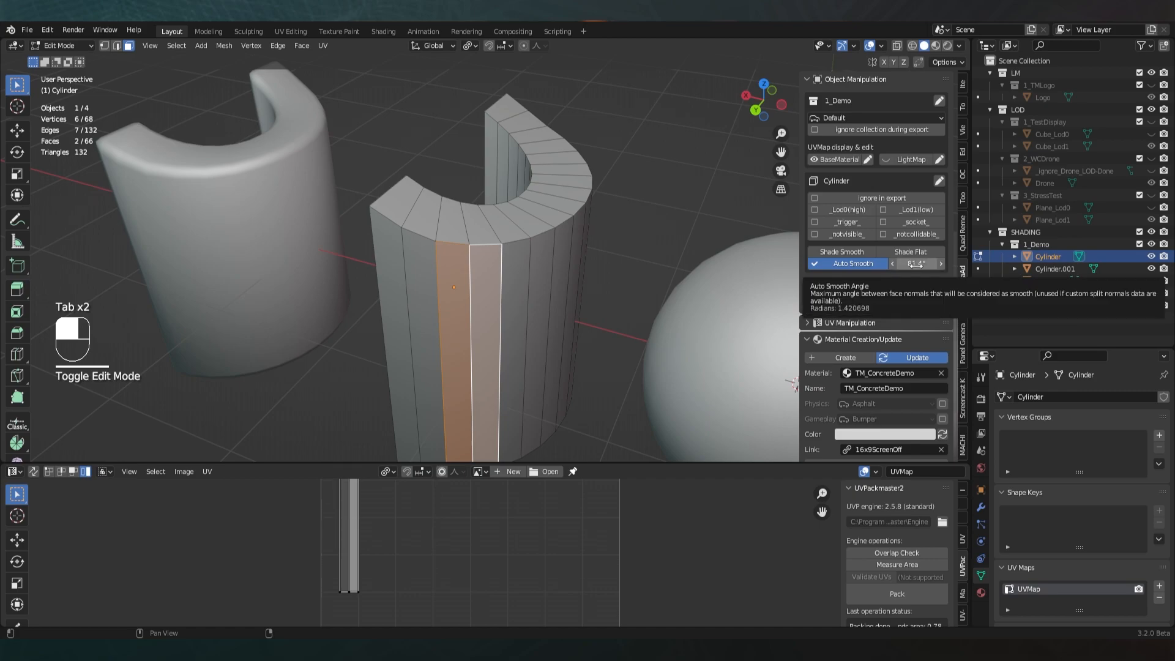
{"action": "left_click", "coordinate": [484, 237]}
{"action": "left_click", "coordinate": [480, 254], "text": "shift"}
{"action": "scroll", "coordinate": [479, 254], "scroll_direction": "up", "scroll_amount": 3}
{"action": "middle_click_drag", "start_coordinate": [428, 325], "coordinate": [492, 266]}
{"action": "key", "text": "a"}
{"action": "key", "text": "Tab"}
{"action": "scroll", "coordinate": [443, 261], "scroll_direction": "down", "scroll_amount": 3}
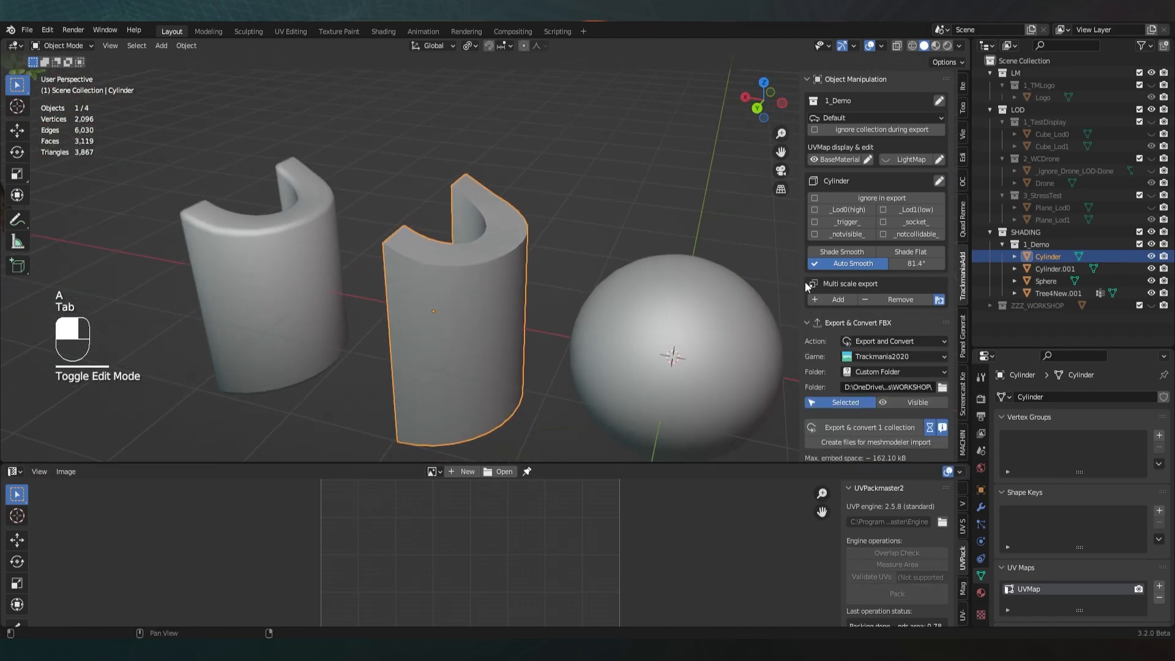
Set the Cylinder's Auto Smooth angle to 78.2°
{"action": "mouse_move", "coordinate": [916, 263]}
{"action": "left_mouse_down"}
{"action": "mouse_move", "coordinate": [891, 263]}
{"action": "mouse_move", "coordinate": [909, 263]}
{"action": "left_mouse_up"}
{"action": "middle_click_drag", "start_coordinate": [430, 248], "coordinate": [440, 249]}
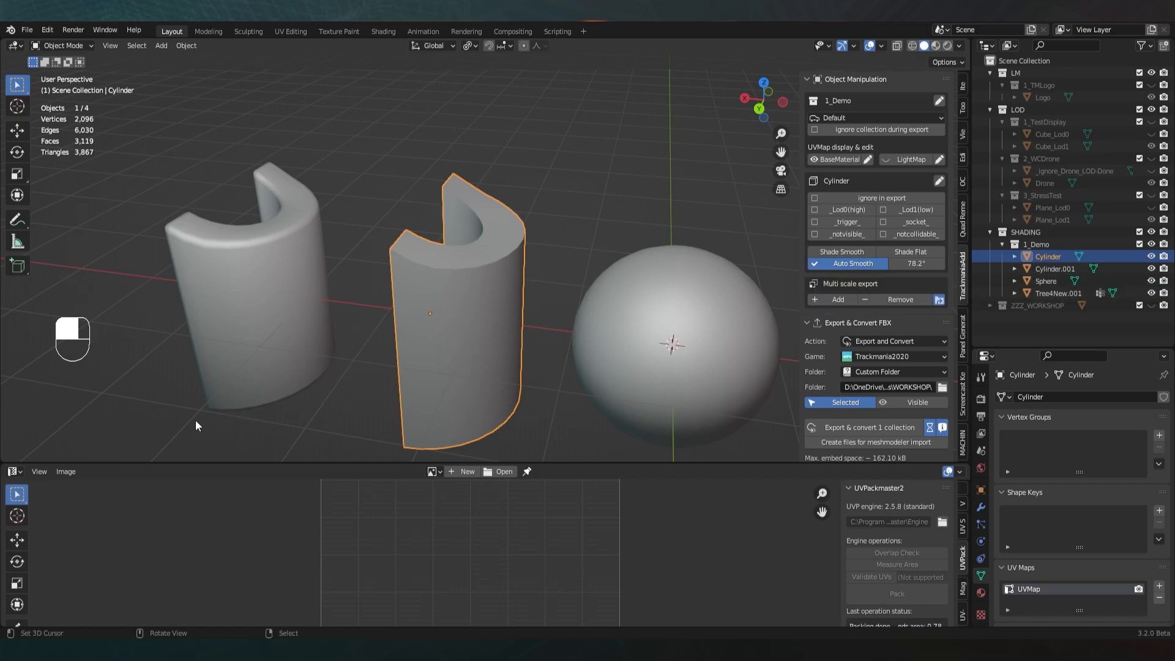
{"action": "scroll", "coordinate": [340, 356], "scroll_direction": "up", "scroll_amount": 4}
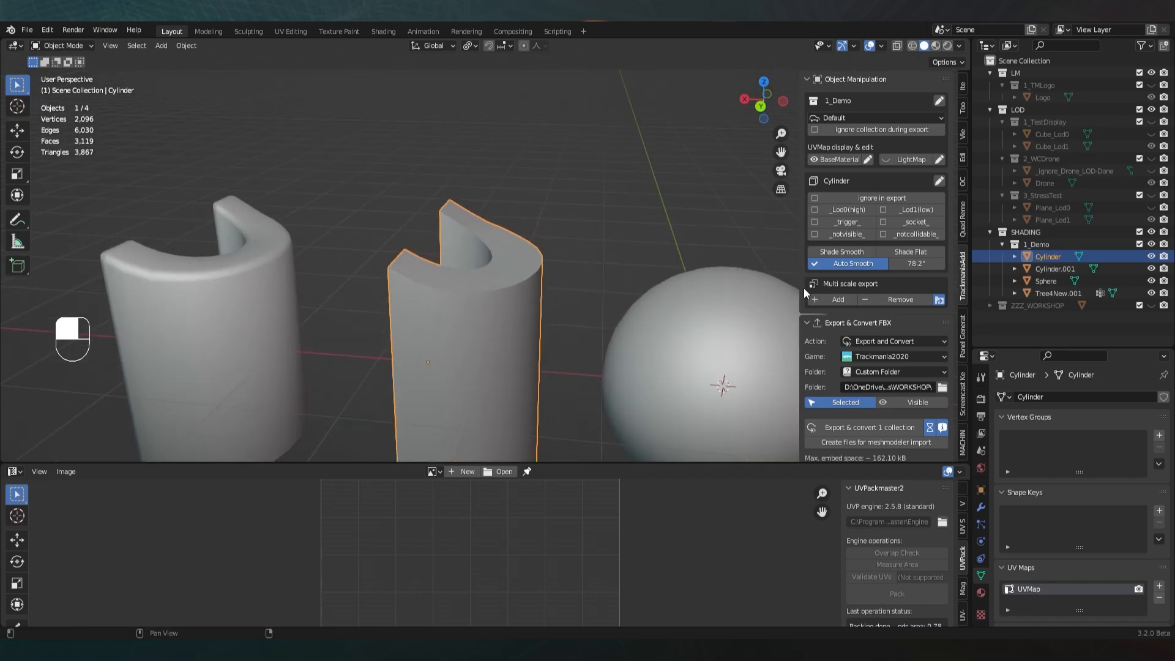
Expand the Normals settings in the Cylinder's mesh data properties to locate its Auto Smooth angle
{"action": "scroll", "coordinate": [1034, 527], "scroll_direction": "down", "scroll_amount": 8}
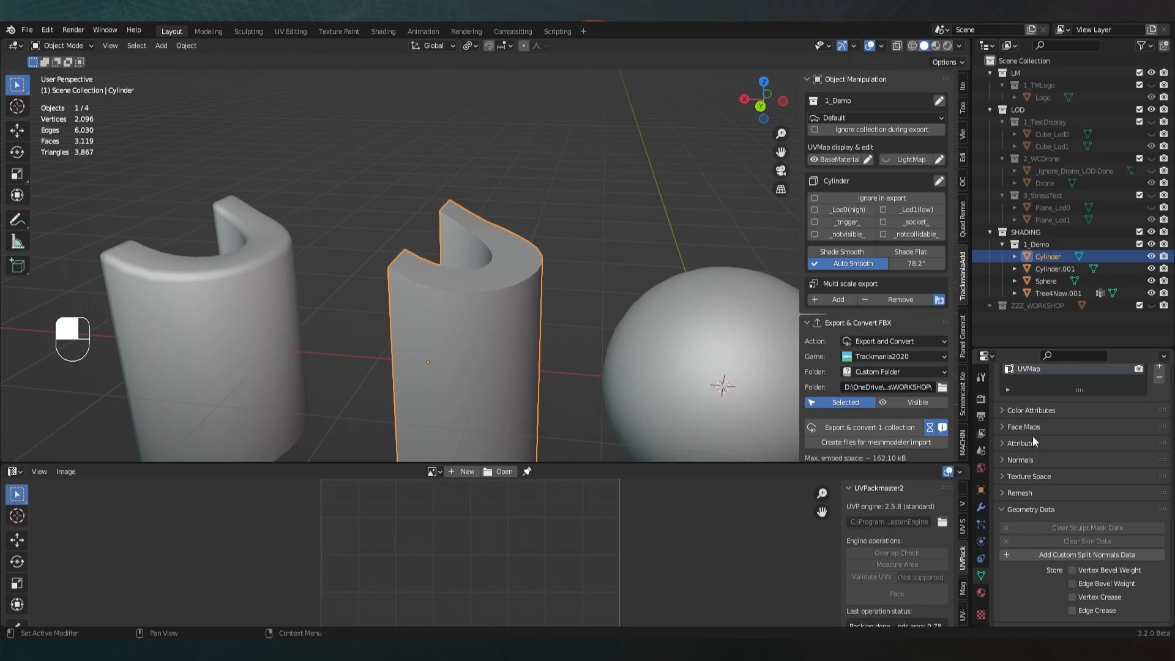
{"action": "scroll", "coordinate": [1031, 433], "scroll_direction": "up", "scroll_amount": 2}
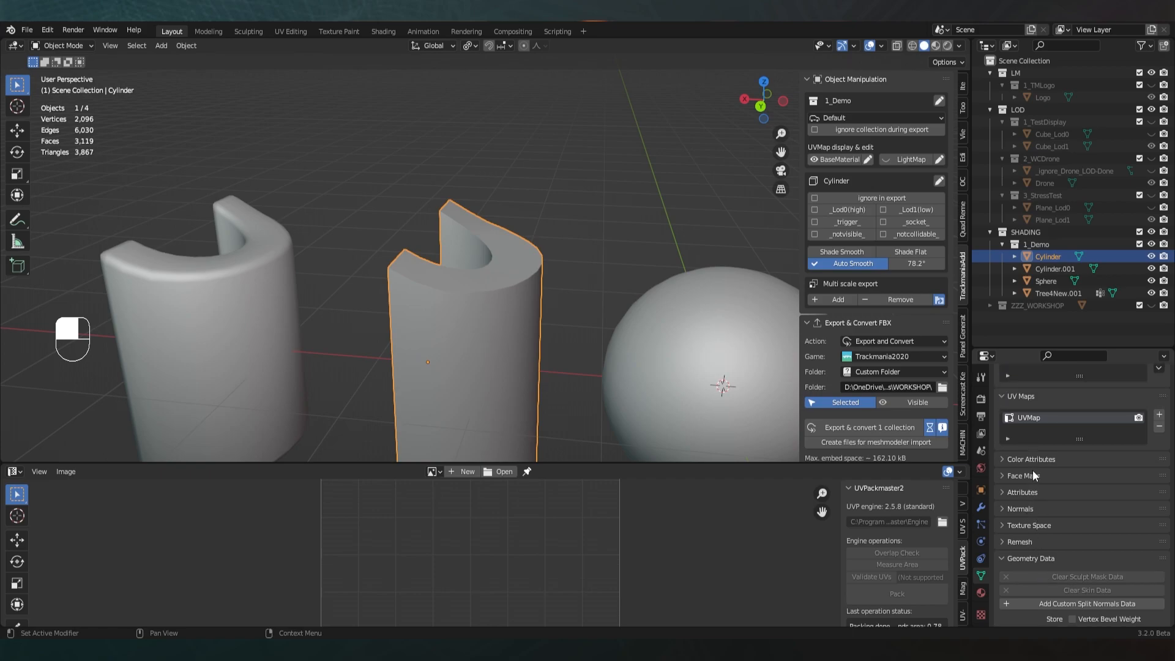
{"action": "left_click", "coordinate": [1020, 508]}
{"action": "scroll", "coordinate": [1052, 508], "scroll_direction": "down", "scroll_amount": 1}
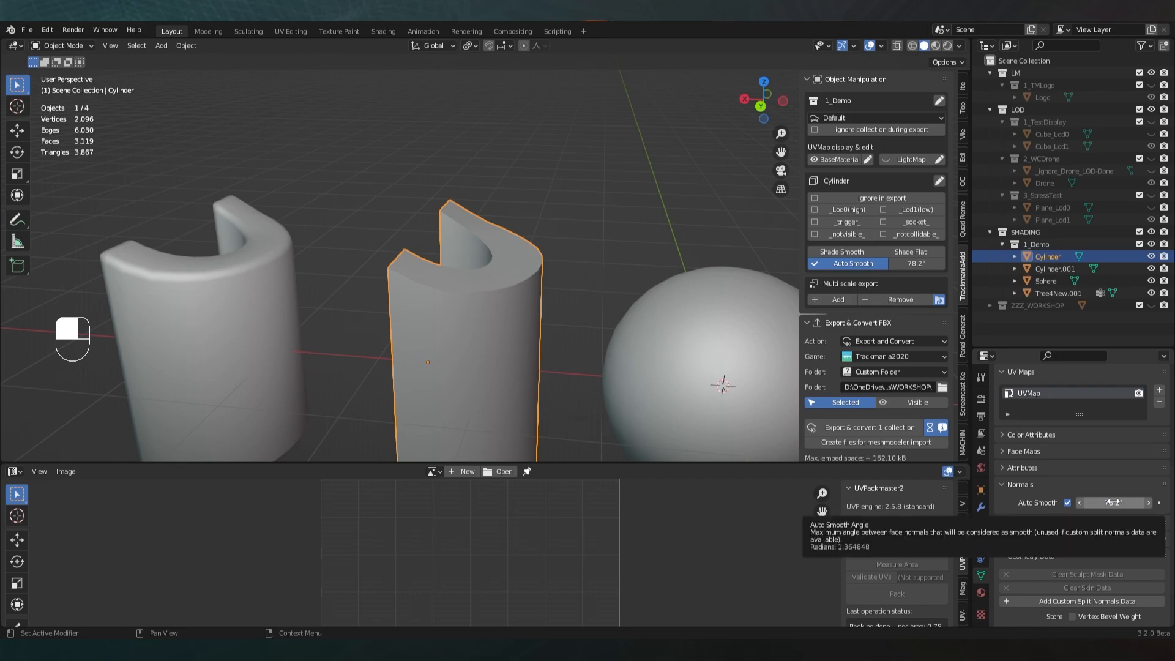
Enter Edit Mode on the Cylinder and examine the faces and edges around its rim
{"action": "middle_click_drag", "start_coordinate": [575, 280], "coordinate": [517, 297]}
{"action": "key", "text": "Tab"}
{"action": "scroll", "coordinate": [537, 336], "scroll_direction": "down", "scroll_amount": 1}
{"action": "mouse_move", "coordinate": [537, 336]}
{"action": "middle_mouse_down"}
{"action": "mouse_move", "coordinate": [559, 330]}
{"action": "mouse_move", "coordinate": [538, 330]}
{"action": "middle_mouse_up"}
{"action": "scroll", "coordinate": [514, 322], "scroll_direction": "up", "scroll_amount": 2}
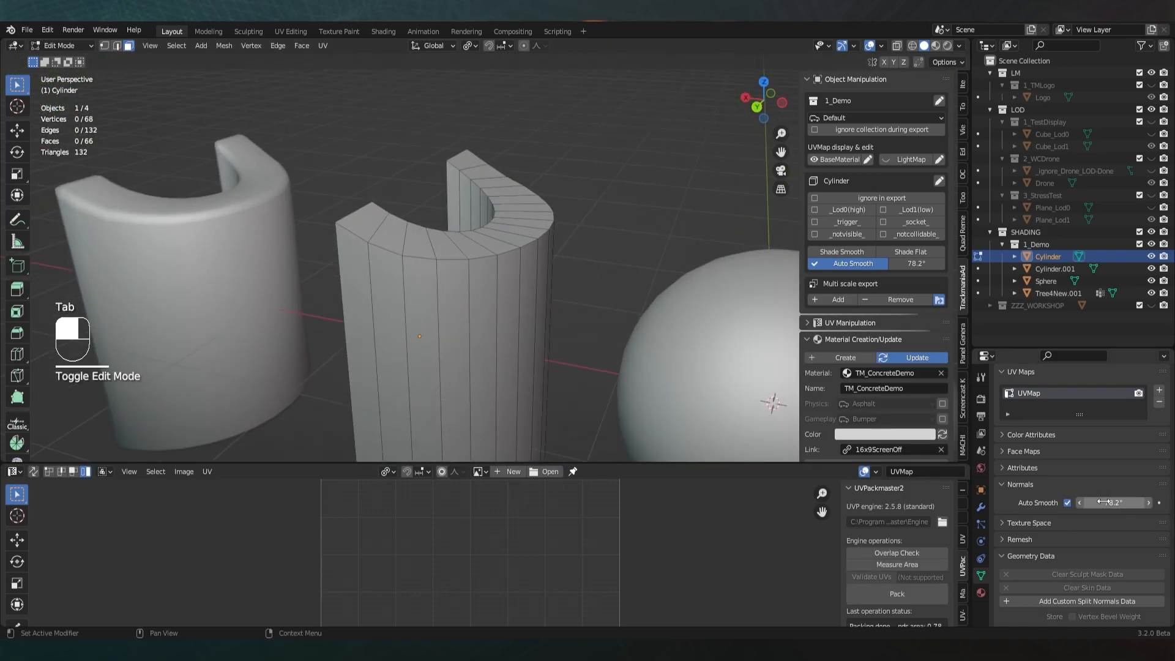
Enable edge selection for the Cylinder's mesh and set its Auto Smooth angle to 180° in Object Mode
{"action": "middle_click_drag", "start_coordinate": [381, 257], "coordinate": [401, 258]}
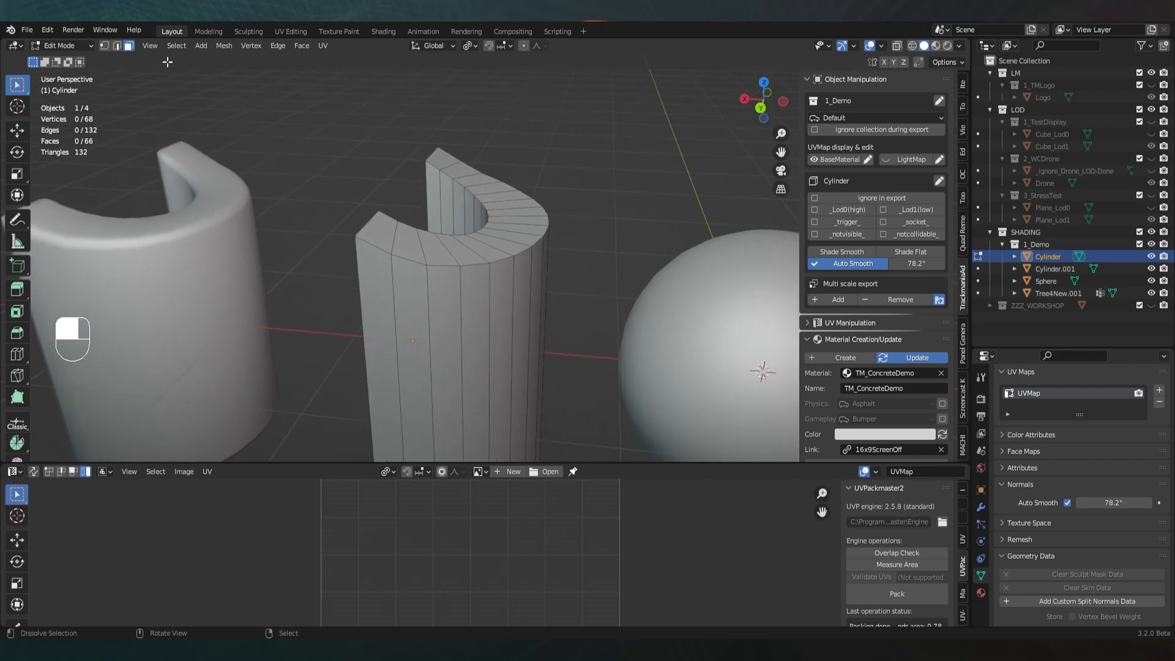
{"action": "left_click", "coordinate": [117, 46]}
{"action": "key", "text": "ctrl+e"}
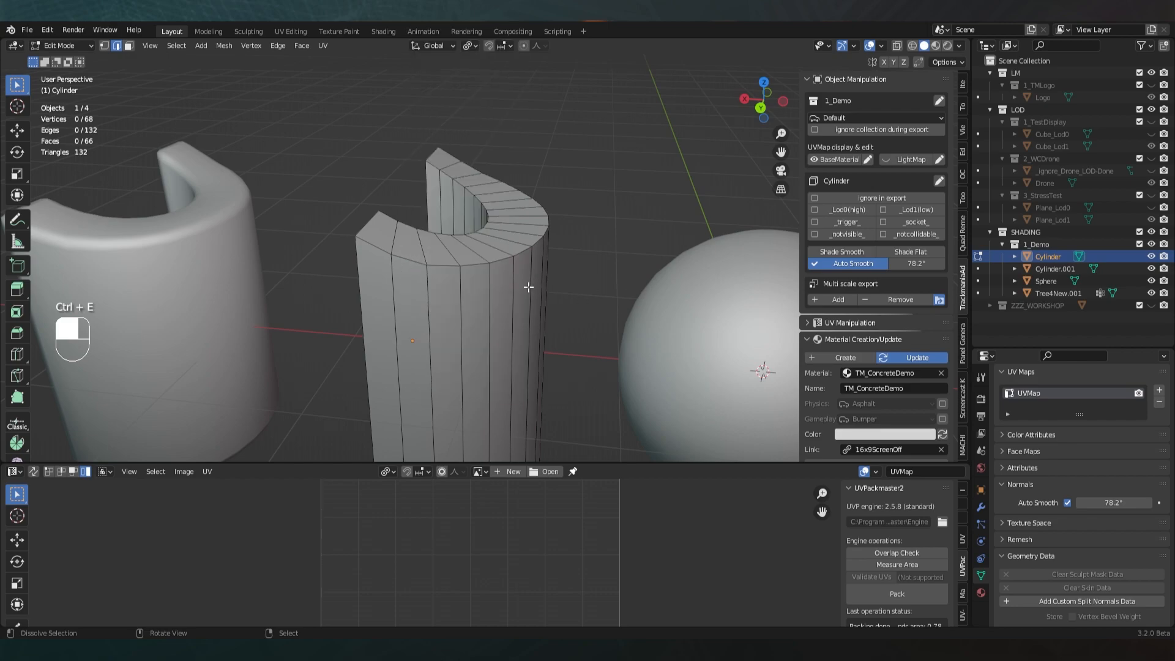
{"action": "key", "text": "Tab"}
{"action": "left_click_drag", "start_coordinate": [892, 264], "coordinate": [945, 263]}
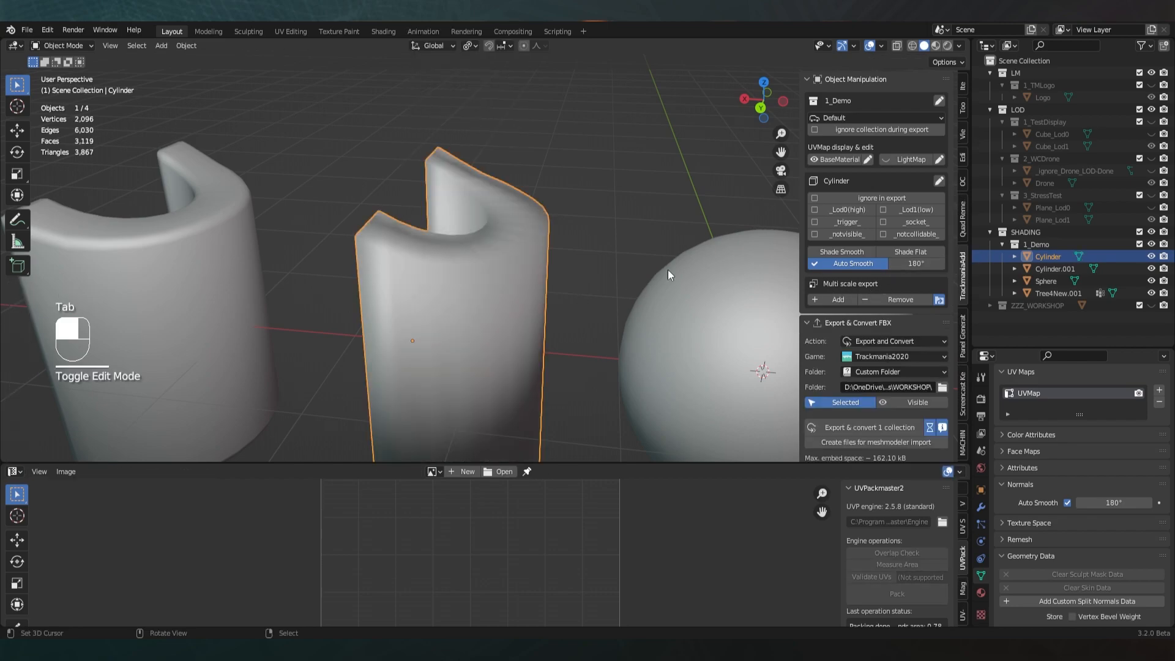
Mark the Cylinder's top and bottom perimeter edge loops and its vertical corner edges as sharp, checking the shading in Object Mode
{"action": "middle_click_drag", "start_coordinate": [528, 263], "coordinate": [484, 297]}
{"action": "key", "text": "Tab"}
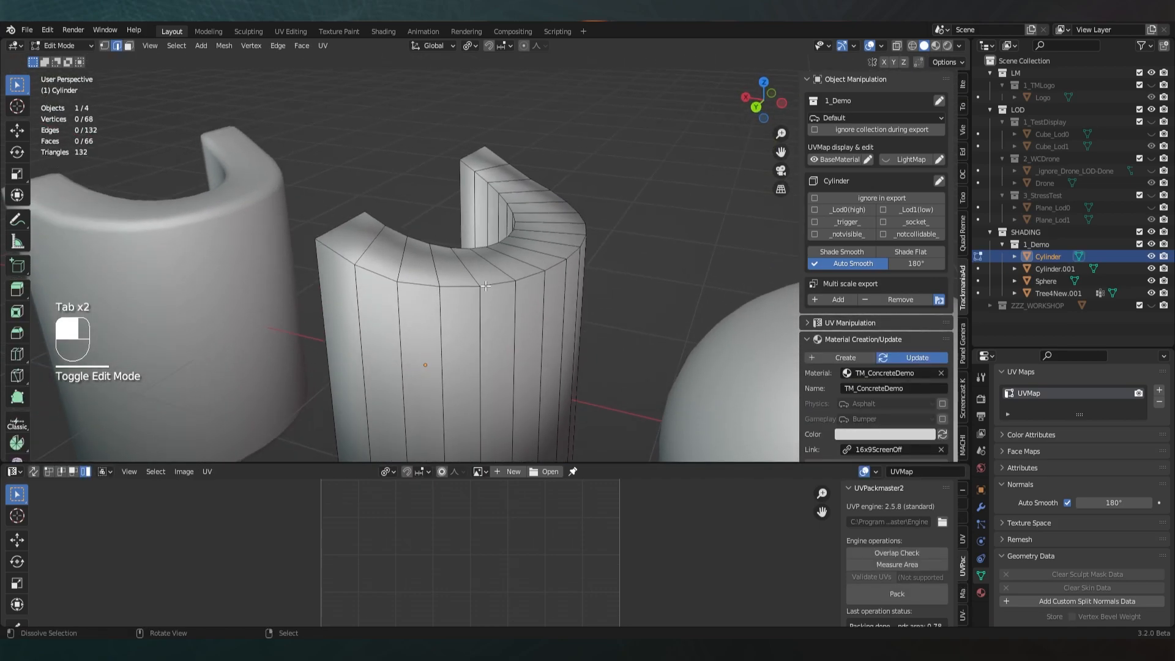
{"action": "middle_click_drag", "start_coordinate": [394, 290], "coordinate": [499, 280]}
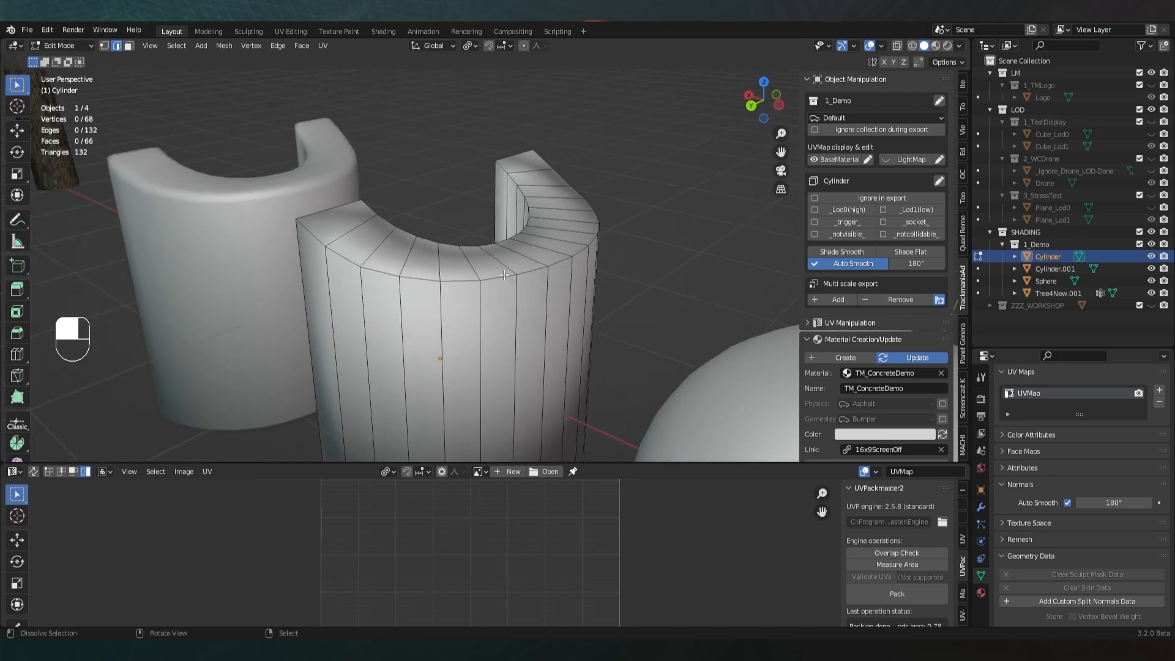
{"action": "left_click", "coordinate": [504, 275], "text": "alt"}
{"action": "left_click", "coordinate": [350, 209], "text": "alt+shift"}
{"action": "left_click", "coordinate": [350, 209], "text": "shift"}
{"action": "middle_click_drag", "start_coordinate": [465, 200], "coordinate": [495, 337]}
{"action": "left_click", "coordinate": [496, 337], "text": "shift"}
{"action": "left_click", "coordinate": [454, 325], "text": "shift"}
{"action": "left_click", "coordinate": [356, 294], "text": "shift"}
{"action": "middle_click_drag", "start_coordinate": [534, 441], "coordinate": [541, 290], "text": "shift"}
{"action": "left_click", "coordinate": [481, 401], "text": "shift"}
{"action": "left_click", "coordinate": [385, 293], "text": "shift"}
{"action": "left_click", "coordinate": [428, 295], "text": "alt+shift"}
{"action": "middle_click_drag", "start_coordinate": [545, 367], "coordinate": [457, 271]}
{"action": "left_click", "coordinate": [483, 345], "text": "alt+shift"}
{"action": "mouse_move", "coordinate": [483, 346]}
{"action": "middle_mouse_down"}
{"action": "mouse_move", "coordinate": [524, 325]}
{"action": "mouse_move", "coordinate": [637, 344]}
{"action": "mouse_move", "coordinate": [535, 316]}
{"action": "mouse_move", "coordinate": [570, 359]}
{"action": "mouse_move", "coordinate": [497, 324]}
{"action": "mouse_move", "coordinate": [718, 256]}
{"action": "mouse_move", "coordinate": [495, 272]}
{"action": "mouse_move", "coordinate": [464, 299]}
{"action": "mouse_move", "coordinate": [470, 339]}
{"action": "mouse_move", "coordinate": [482, 328]}
{"action": "middle_mouse_up"}
{"action": "key", "text": "ctrl+e"}
{"action": "left_click", "coordinate": [541, 347]}
{"action": "key", "text": "Tab"}
{"action": "key", "text": "Tab"}
Mark a single vertical edge on the Cylinder's curved outer wall as sharp and inspect it in Object Mode
{"action": "key", "text": "a"}
{"action": "left_click", "coordinate": [465, 299]}
{"action": "scroll", "coordinate": [483, 328], "scroll_direction": "up", "scroll_amount": 2}
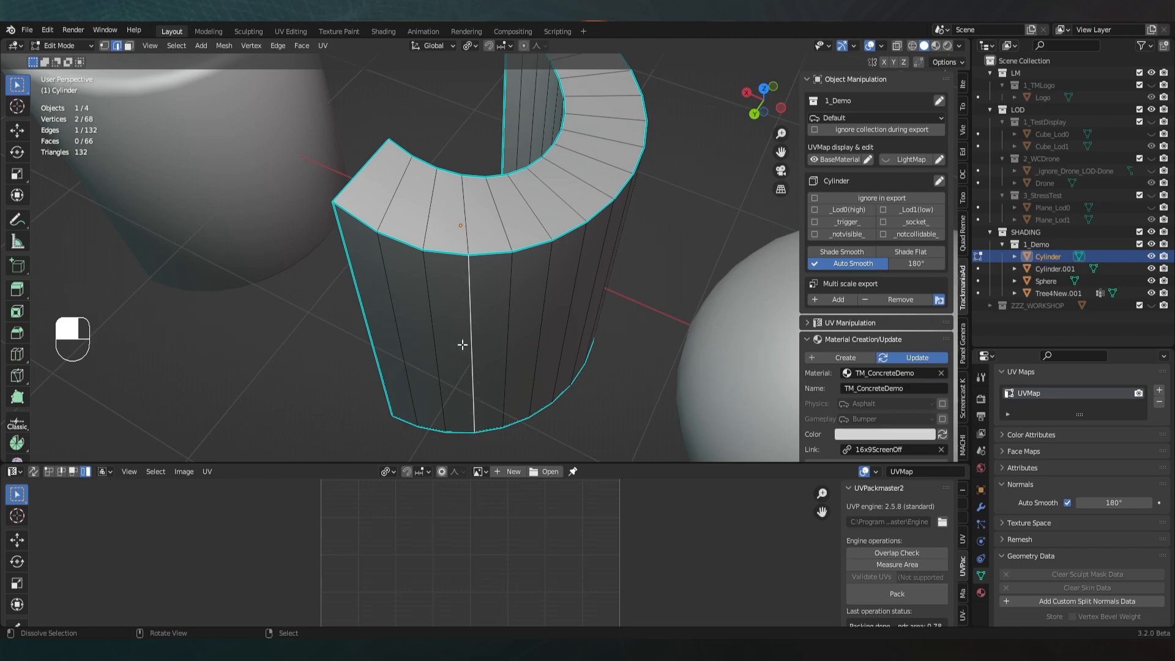
{"action": "key", "text": "ctrl+e"}
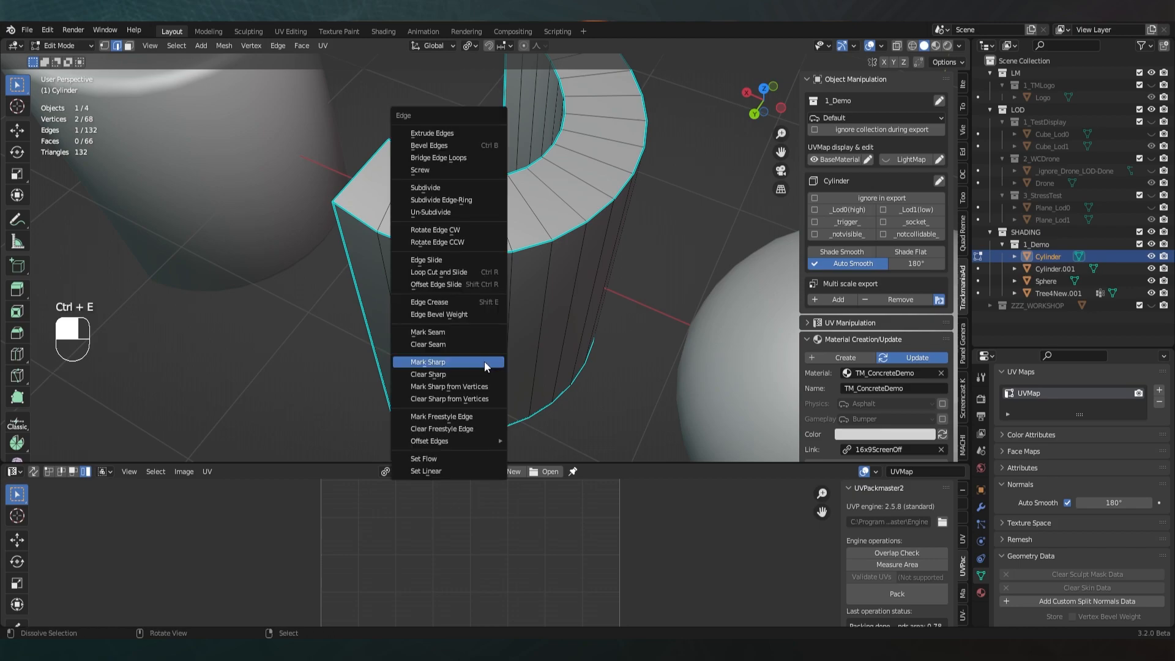
{"action": "left_click", "coordinate": [484, 362]}
{"action": "key", "text": "Tab"}
{"action": "mouse_move", "coordinate": [488, 364]}
{"action": "middle_mouse_down"}
{"action": "mouse_move", "coordinate": [492, 231]}
{"action": "mouse_move", "coordinate": [499, 270]}
{"action": "mouse_move", "coordinate": [475, 273]}
{"action": "mouse_move", "coordinate": [497, 292]}
{"action": "mouse_move", "coordinate": [454, 294]}
{"action": "mouse_move", "coordinate": [494, 323]}
{"action": "middle_mouse_up"}
Clear the sharp mark from the vertical edge on the Cylinder's curved outer wall and return to Object Mode
{"action": "key", "text": "Tab"}
{"action": "key", "text": "ctrl+e"}
{"action": "left_click", "coordinate": [488, 347]}
{"action": "key", "text": "Tab"}
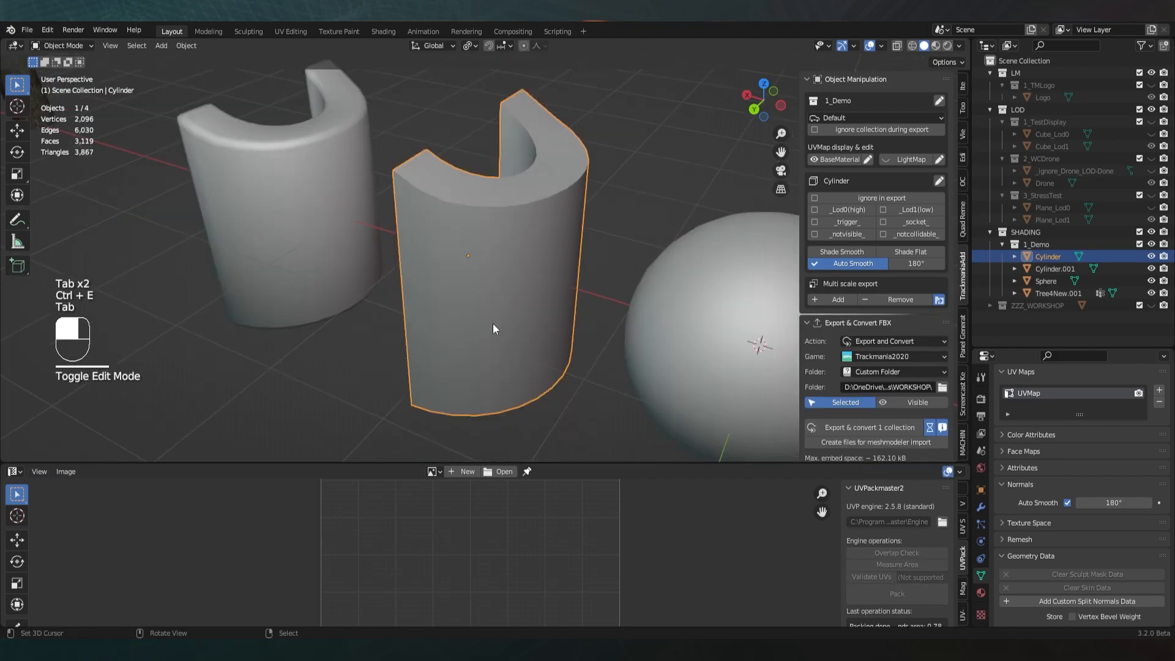
Change the viewport's MatCap to the metallic one with vertical stripes
{"action": "scroll", "coordinate": [511, 305], "scroll_direction": "down", "scroll_amount": 3}
{"action": "scroll", "coordinate": [502, 333], "scroll_direction": "up", "scroll_amount": 3}
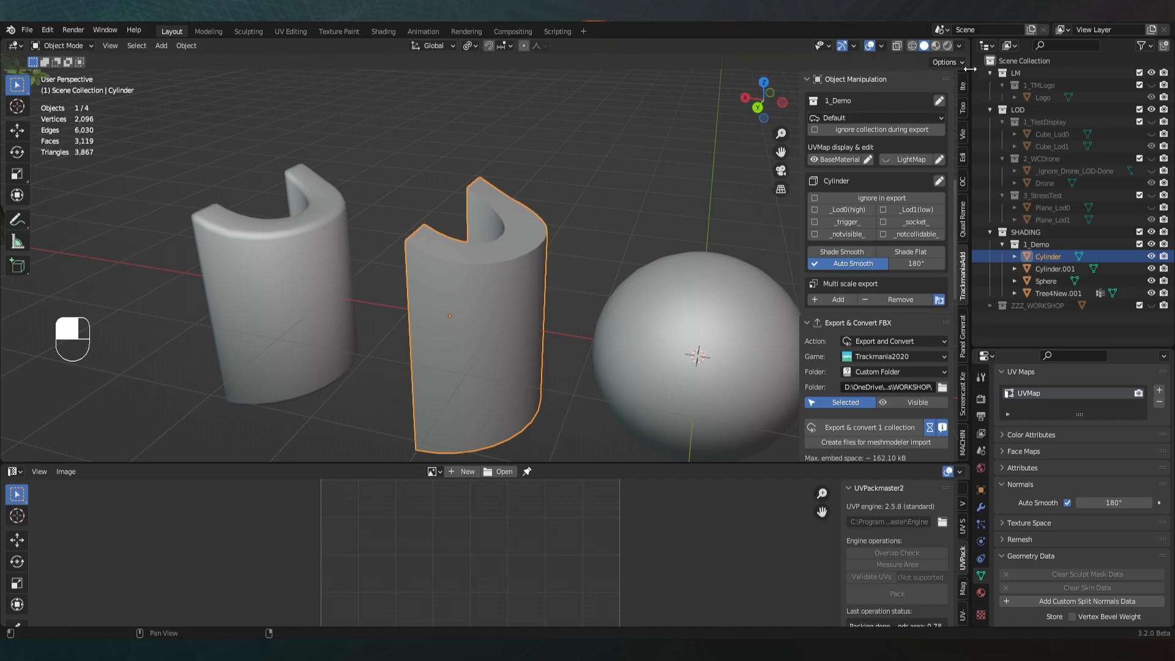
{"action": "left_click", "coordinate": [959, 47]}
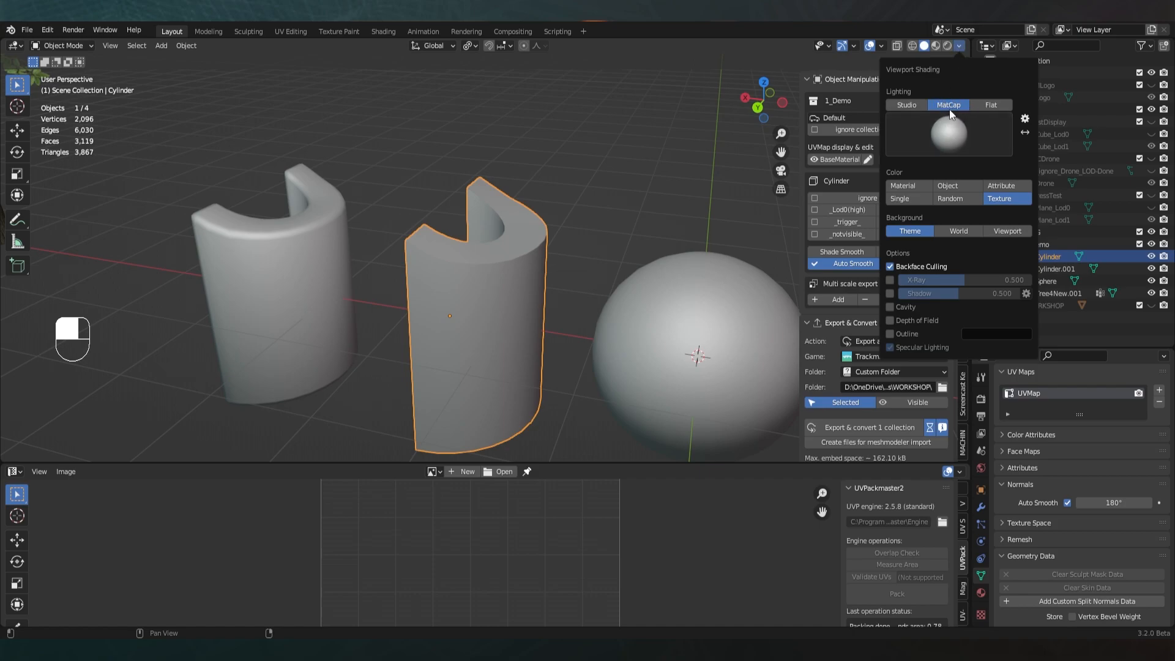
{"action": "left_click", "coordinate": [949, 133]}
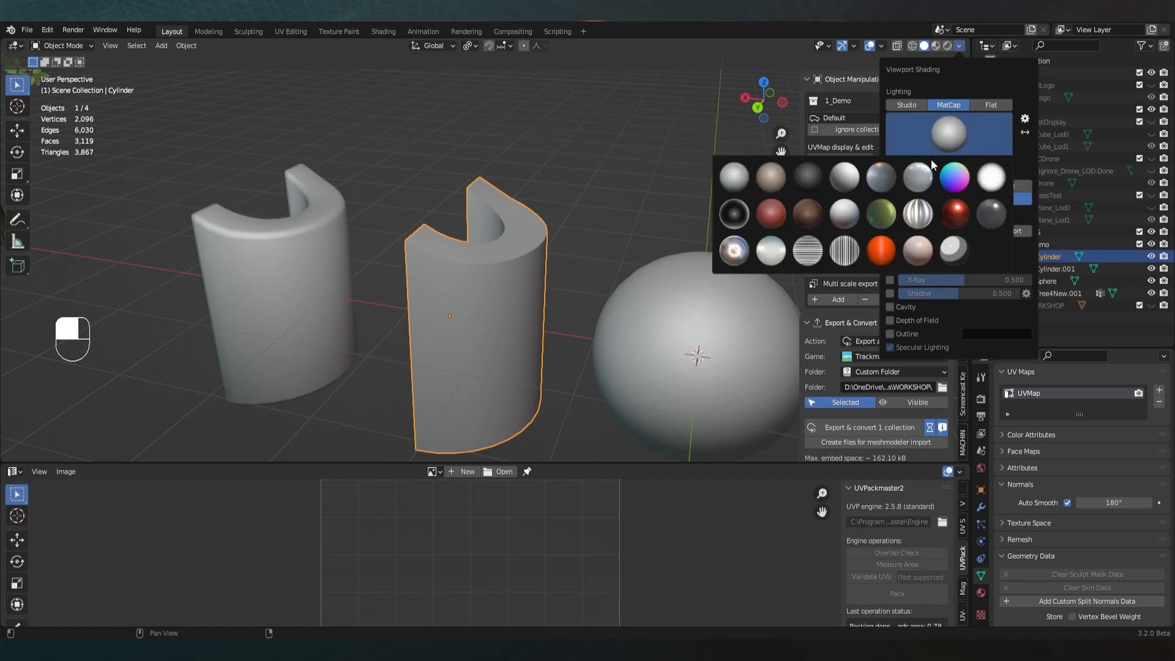
{"action": "left_click", "coordinate": [916, 214]}
{"action": "mouse_move", "coordinate": [869, 210]}
{"action": "middle_mouse_down"}
{"action": "mouse_move", "coordinate": [601, 244]}
{"action": "mouse_move", "coordinate": [648, 240]}
{"action": "mouse_move", "coordinate": [586, 266]}
{"action": "mouse_move", "coordinate": [538, 210]}
{"action": "mouse_move", "coordinate": [512, 154]}
{"action": "mouse_move", "coordinate": [604, 164]}
{"action": "mouse_move", "coordinate": [638, 257]}
{"action": "mouse_move", "coordinate": [445, 281]}
{"action": "mouse_move", "coordinate": [693, 284]}
{"action": "middle_mouse_up"}
Toggle Auto Smooth off and back on for the Cylinder to compare its reflections, then deselect everything
{"action": "key", "text": "a"}
{"action": "left_click", "coordinate": [446, 281]}
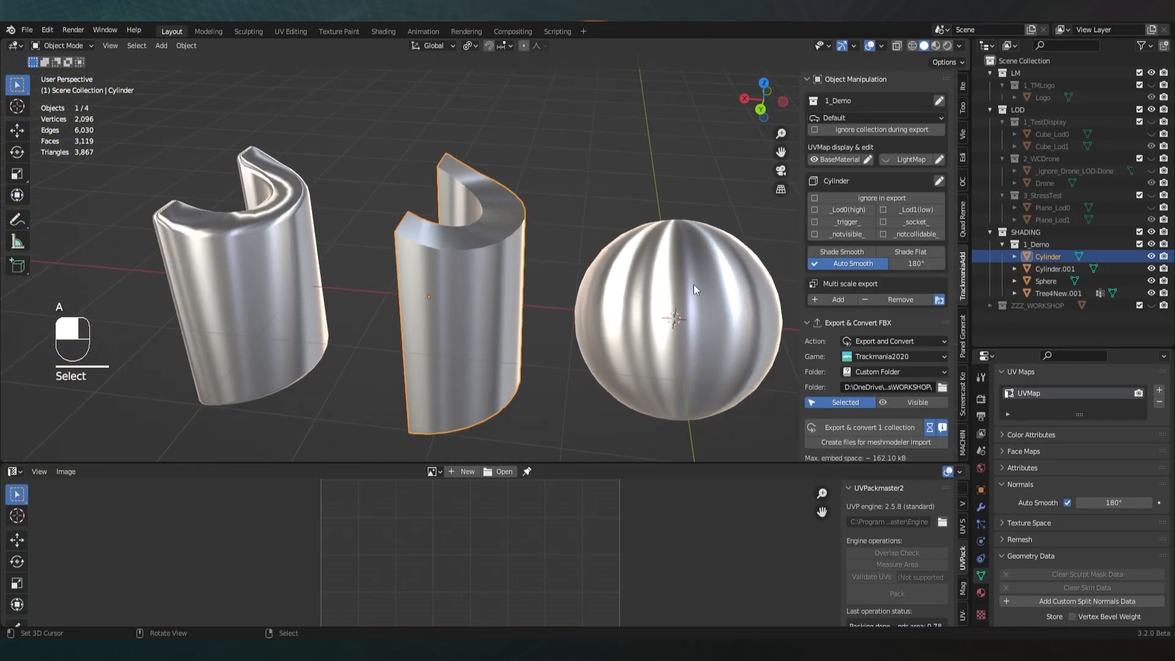
{"action": "left_click", "coordinate": [854, 257]}
{"action": "mouse_move", "coordinate": [612, 288]}
{"action": "middle_mouse_down"}
{"action": "mouse_move", "coordinate": [534, 291]}
{"action": "mouse_move", "coordinate": [458, 264]}
{"action": "mouse_move", "coordinate": [538, 267]}
{"action": "mouse_move", "coordinate": [594, 285]}
{"action": "mouse_move", "coordinate": [483, 184]}
{"action": "mouse_move", "coordinate": [526, 222]}
{"action": "mouse_move", "coordinate": [513, 212]}
{"action": "mouse_move", "coordinate": [598, 230]}
{"action": "mouse_move", "coordinate": [567, 257]}
{"action": "mouse_move", "coordinate": [513, 205]}
{"action": "mouse_move", "coordinate": [533, 214]}
{"action": "middle_mouse_up"}
{"action": "left_click", "coordinate": [822, 262]}
{"action": "mouse_move", "coordinate": [514, 257]}
{"action": "middle_mouse_down"}
{"action": "mouse_move", "coordinate": [579, 247]}
{"action": "mouse_move", "coordinate": [513, 260]}
{"action": "middle_mouse_up"}
{"action": "key", "text": "a"}
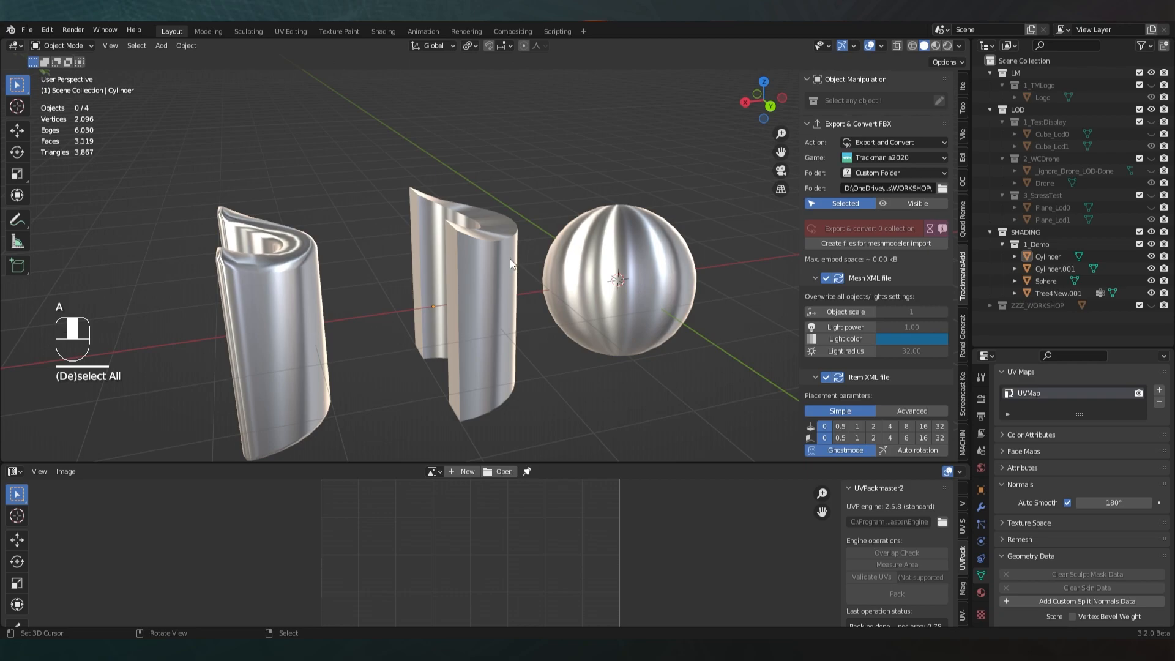
{"action": "middle_click_drag", "start_coordinate": [510, 263], "coordinate": [478, 272]}
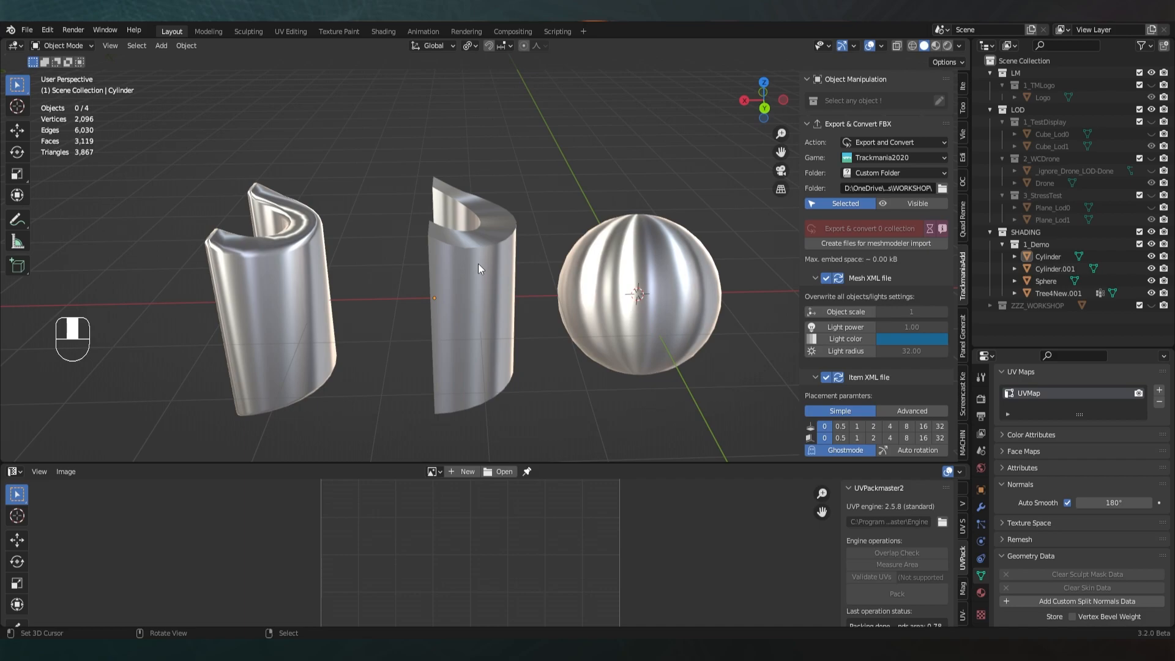
Duplicate the sharp-edged Cylinder and place the copy in front of the other demo objects
{"action": "middle_click_drag", "start_coordinate": [570, 257], "coordinate": [626, 266]}
{"action": "right_click", "coordinate": [487, 276]}
{"action": "key", "text": "shift+d"}
{"action": "right_click", "coordinate": [556, 290]}
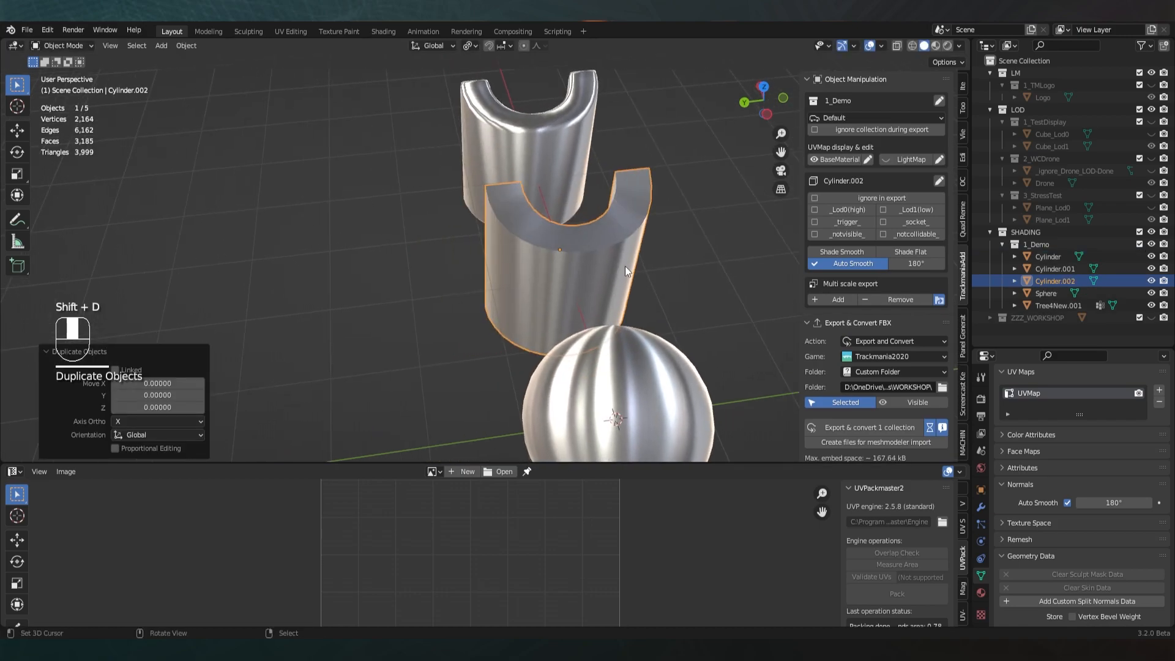
{"action": "key", "text": "g"}
{"action": "left_click", "coordinate": [317, 301]}
{"action": "middle_click_drag", "start_coordinate": [317, 301], "coordinate": [570, 263], "text": "shift"}
{"action": "scroll", "coordinate": [520, 291], "scroll_direction": "up", "scroll_amount": 2}
Clear the sharp marks from all edges of the duplicated cylinder, then deselect the mesh
{"action": "key", "text": "Tab"}
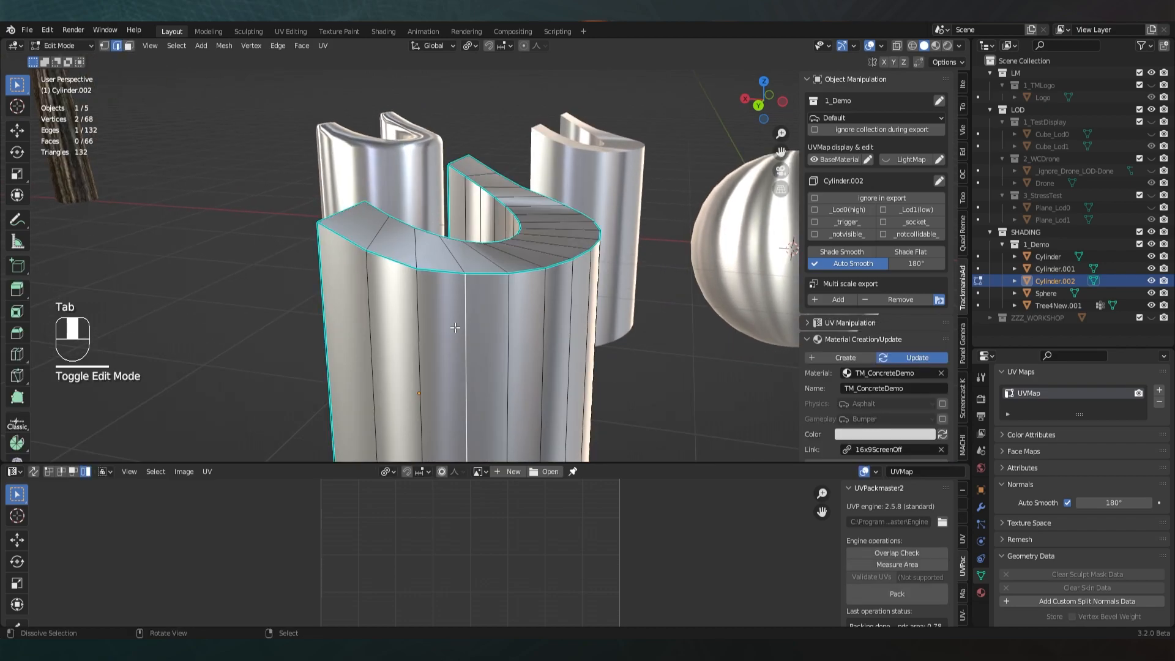
{"action": "key", "text": "a"}
{"action": "middle_click_drag", "start_coordinate": [447, 326], "coordinate": [500, 322]}
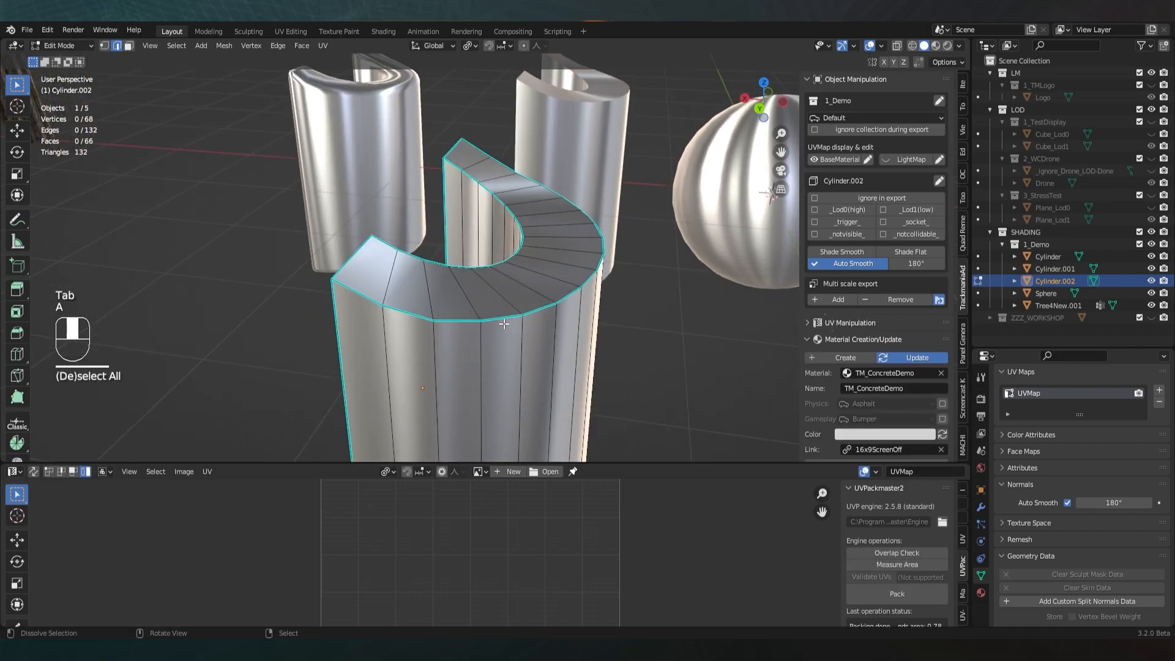
{"action": "key", "text": "a"}
{"action": "key", "text": "ctrl+e"}
{"action": "left_click", "coordinate": [499, 319]}
{"action": "key", "text": "a"}
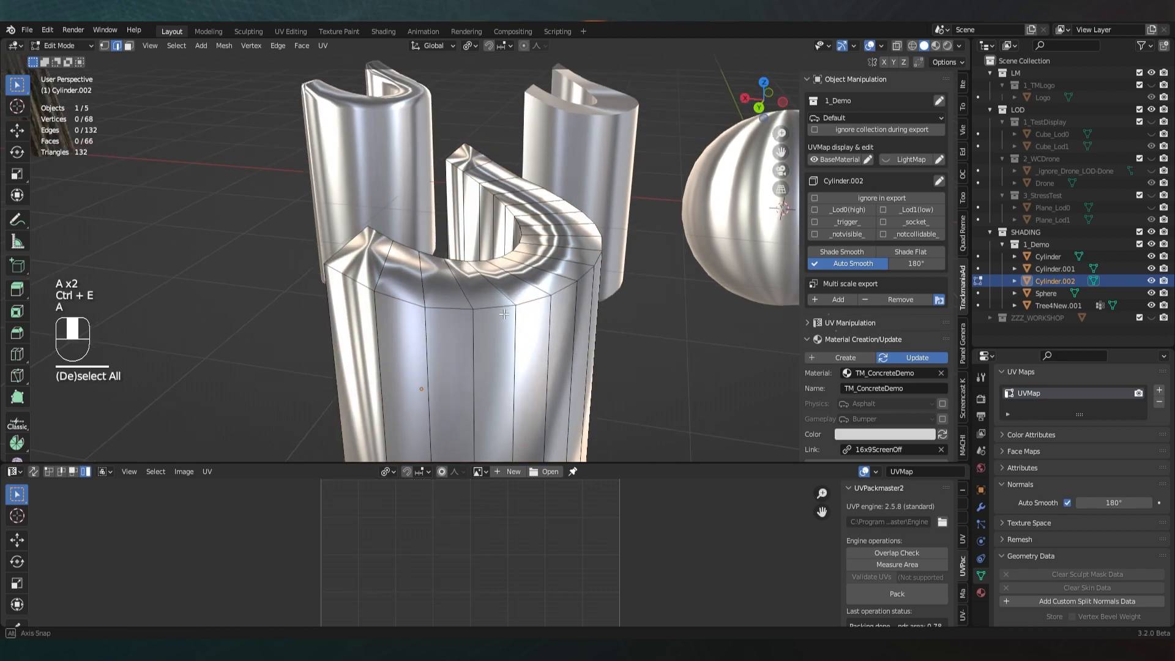
Select the duplicate's top and bottom perimeter edge loops together with its four vertical corner edges
{"action": "left_click", "coordinate": [496, 309], "text": "alt"}
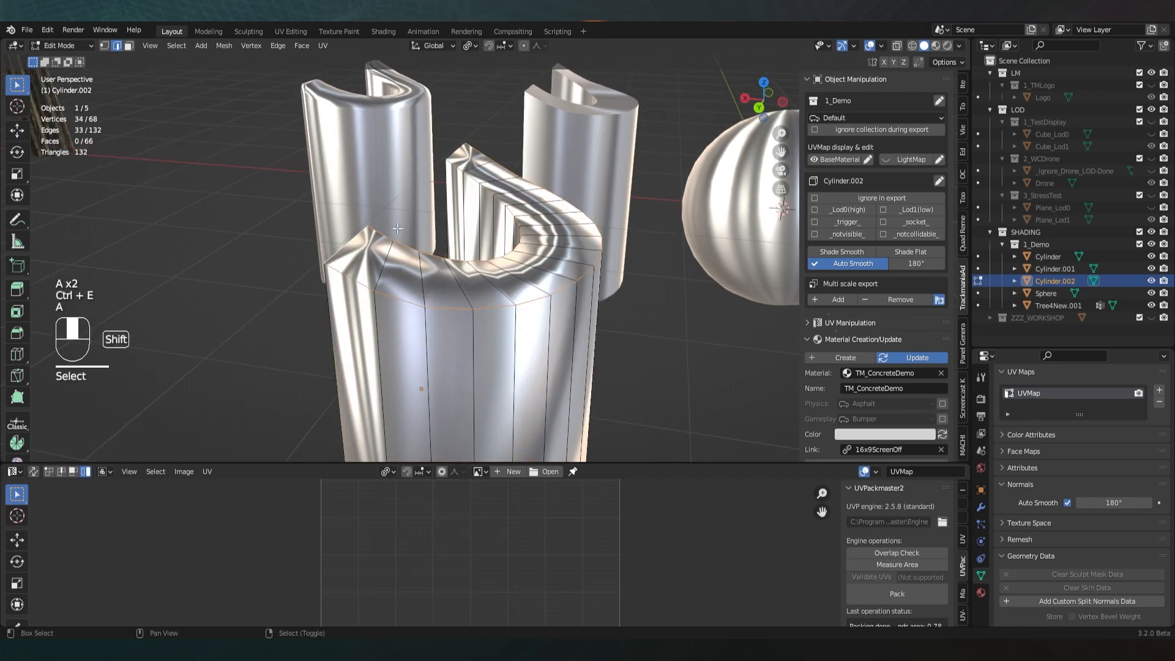
{"action": "left_click", "coordinate": [451, 154], "text": "shift"}
{"action": "middle_click_drag", "start_coordinate": [451, 155], "coordinate": [542, 323]}
{"action": "left_click", "coordinate": [545, 315], "text": "shift"}
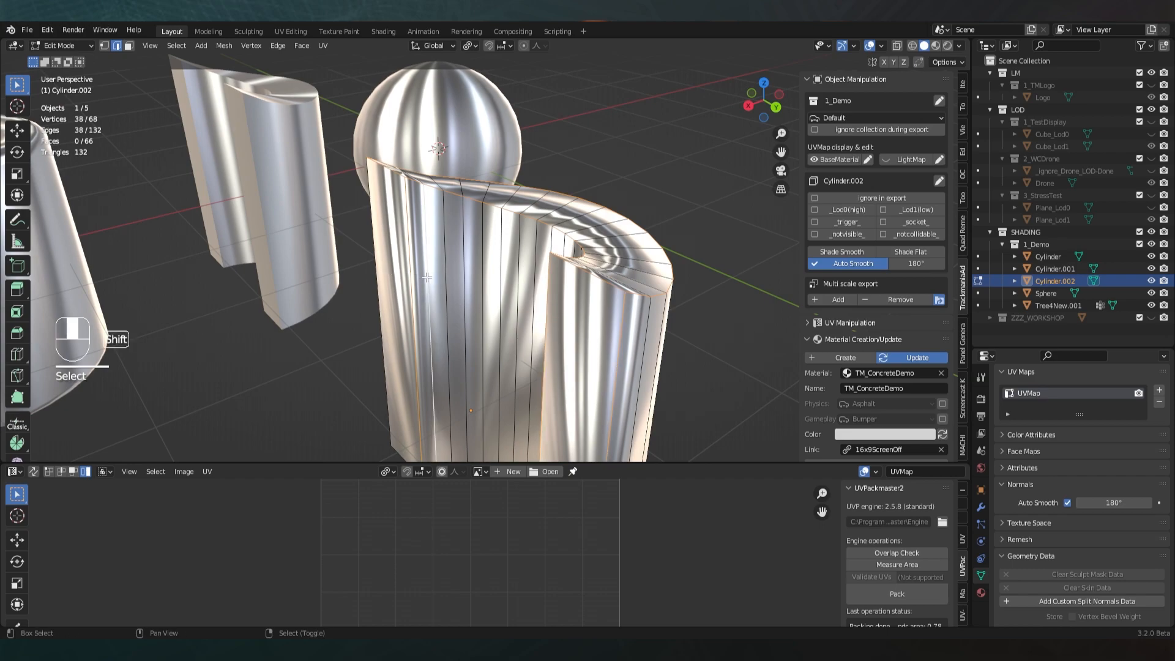
{"action": "right_click", "coordinate": [380, 279], "text": "shift"}
{"action": "right_click", "coordinate": [413, 307], "text": "shift"}
{"action": "middle_click_drag", "start_coordinate": [446, 287], "coordinate": [472, 350]}
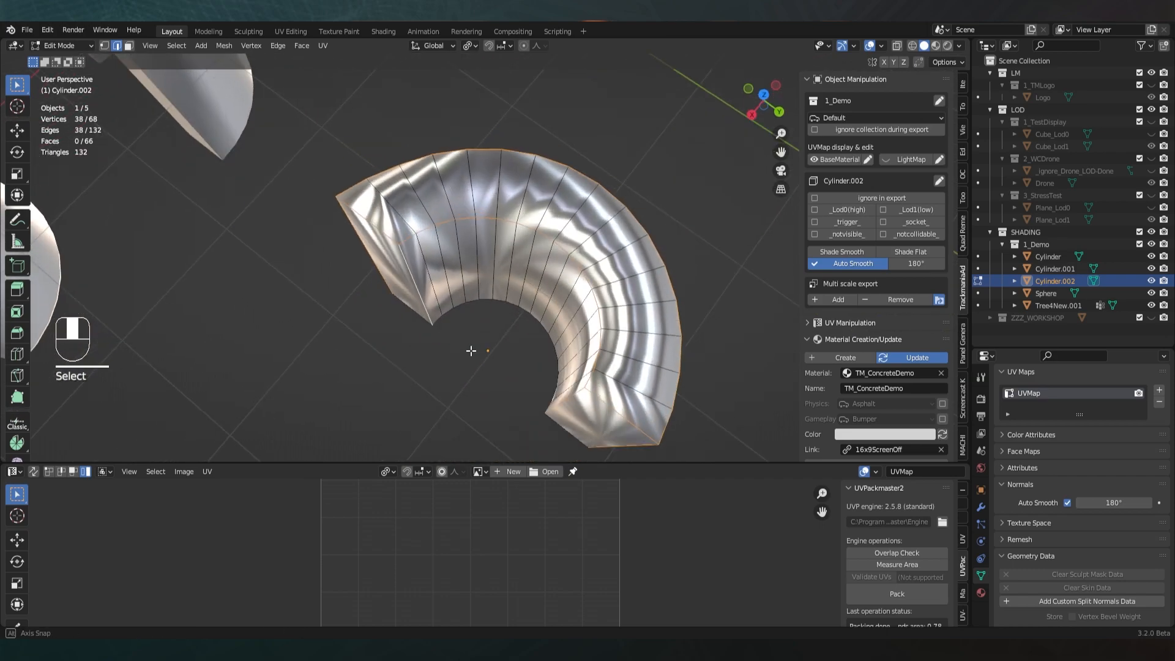
{"action": "left_click", "coordinate": [448, 312], "text": "alt+shift"}
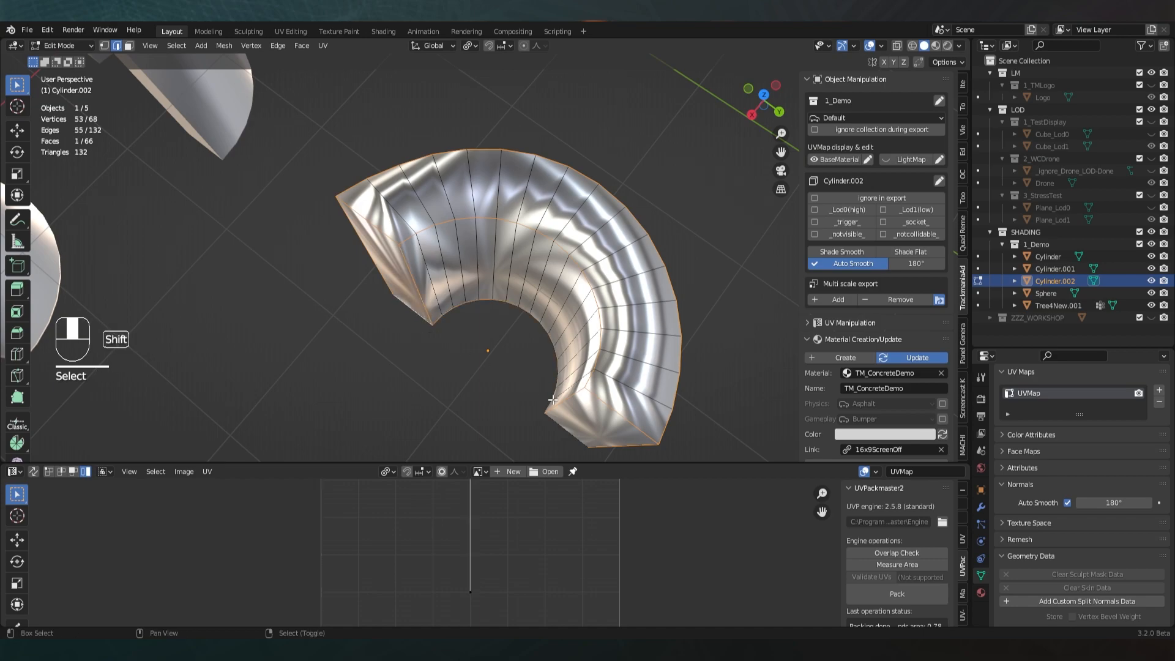
{"action": "middle_click_drag", "start_coordinate": [541, 388], "coordinate": [588, 251]}
{"action": "right_click", "coordinate": [364, 395], "text": "shift"}
Change the viewport's MatCap to the plain grey one
{"action": "left_click", "coordinate": [959, 47]}
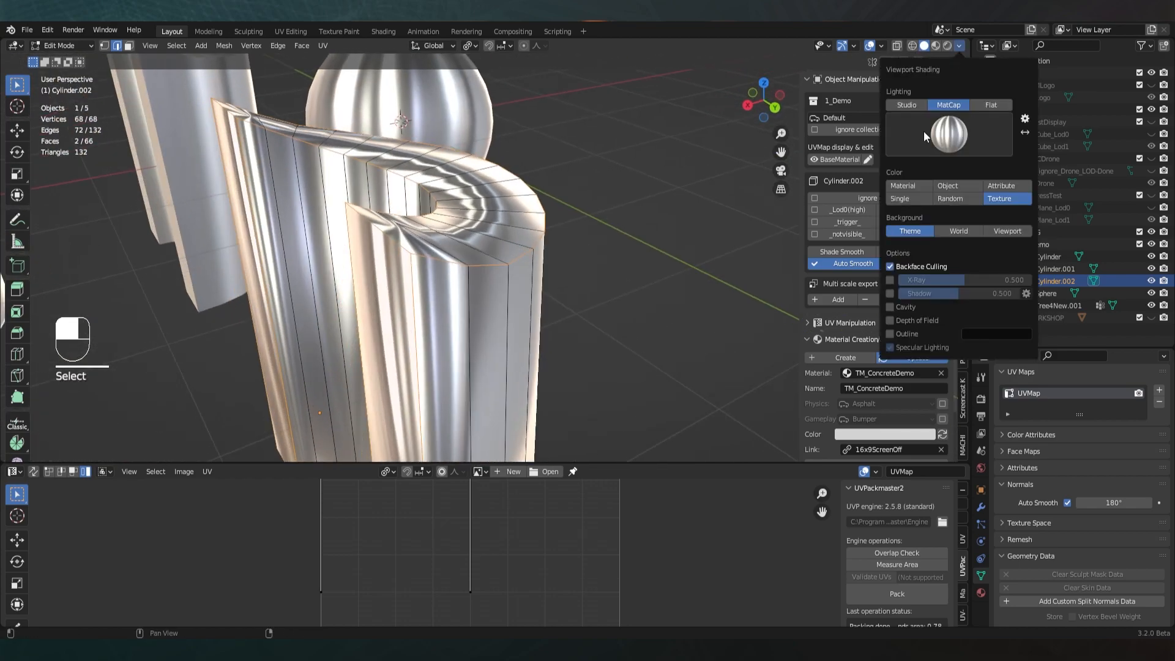
{"action": "left_click", "coordinate": [944, 137]}
{"action": "left_click", "coordinate": [735, 176]}
{"action": "scroll", "coordinate": [532, 209], "scroll_direction": "down", "scroll_amount": 4}
{"action": "mouse_move", "coordinate": [532, 209]}
{"action": "middle_mouse_down"}
{"action": "mouse_move", "coordinate": [490, 241]}
{"action": "mouse_move", "coordinate": [539, 269]}
{"action": "middle_mouse_up"}
Bevel the selected edges of the duplicate with 2 segments and a width of about 0.08, then return to Object Mode
{"action": "key", "text": "ctrl+b"}
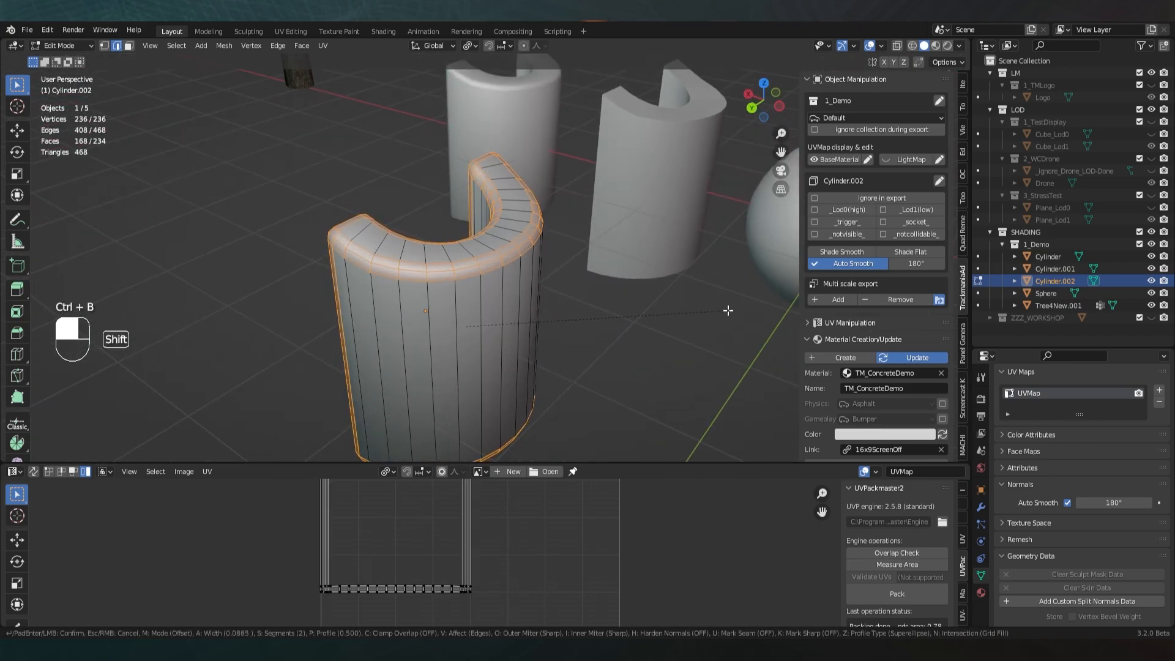
{"action": "scroll", "coordinate": [745, 309], "scroll_direction": "down", "scroll_amount": 1}
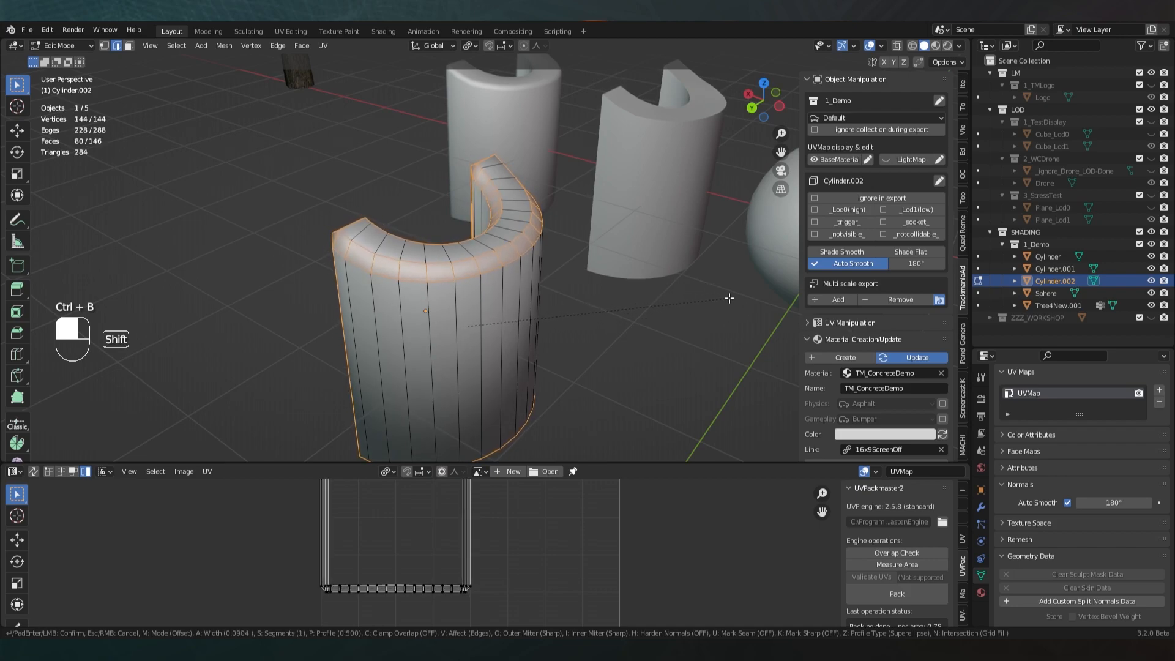
{"action": "scroll", "coordinate": [732, 298], "scroll_direction": "up", "scroll_amount": 7}
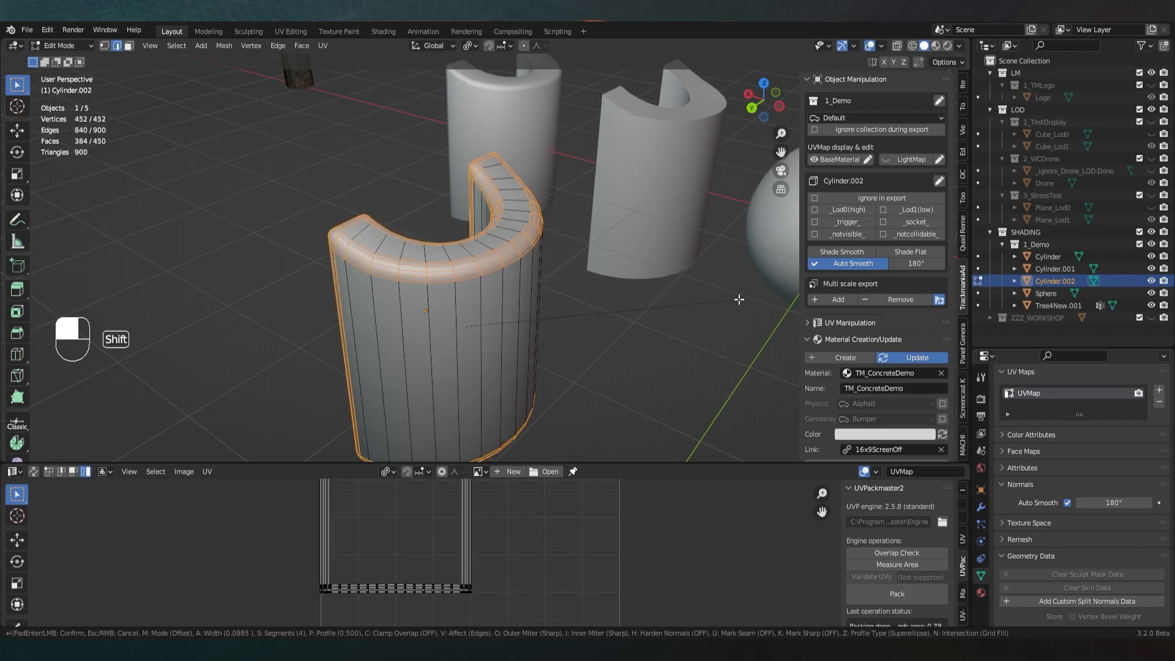
{"action": "scroll", "coordinate": [737, 298], "scroll_direction": "down", "scroll_amount": 3}
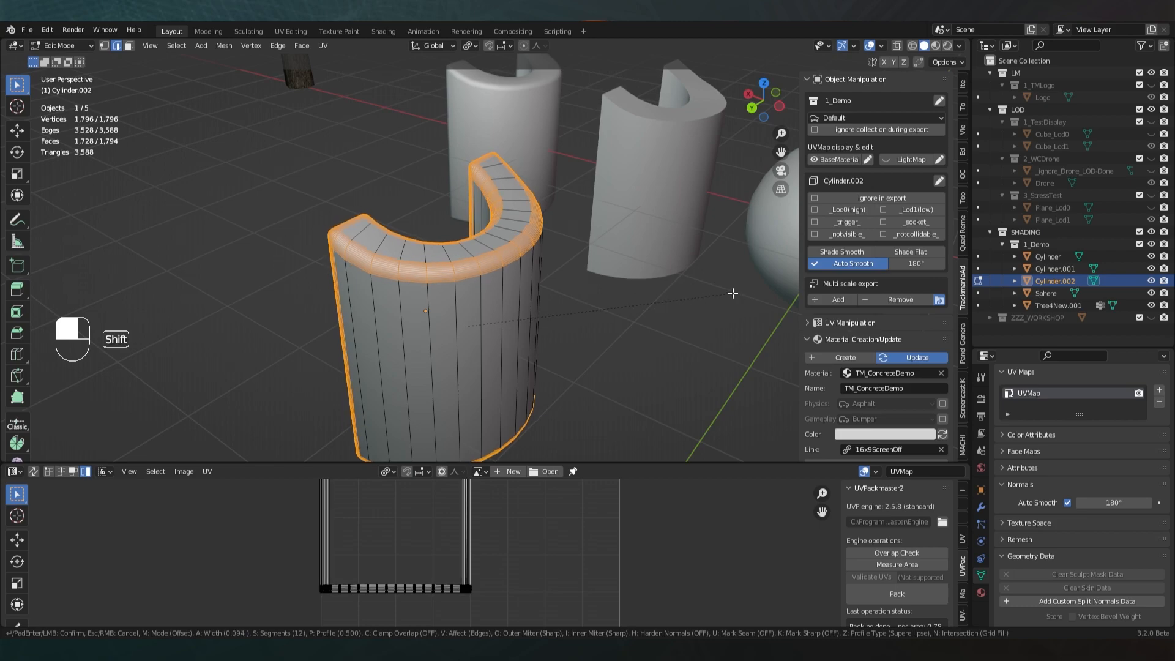
{"action": "scroll", "coordinate": [734, 295], "scroll_direction": "down", "scroll_amount": 3}
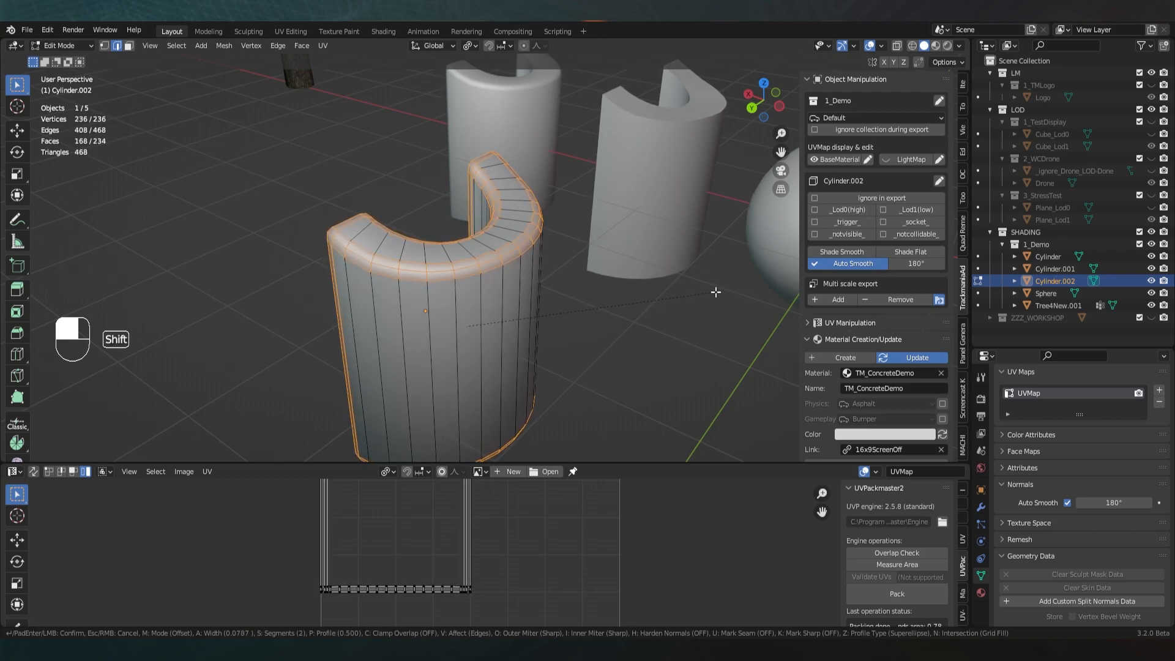
{"action": "left_click", "coordinate": [716, 292]}
{"action": "key", "text": "Tab"}
Switch the MatCap to the vertically striped metal, deselect everything and examine the reflections on the bevelled duplicate
{"action": "scroll", "coordinate": [519, 299], "scroll_direction": "down", "scroll_amount": 3}
{"action": "middle_click_drag", "start_coordinate": [519, 298], "coordinate": [470, 233]}
{"action": "left_click", "coordinate": [958, 46]}
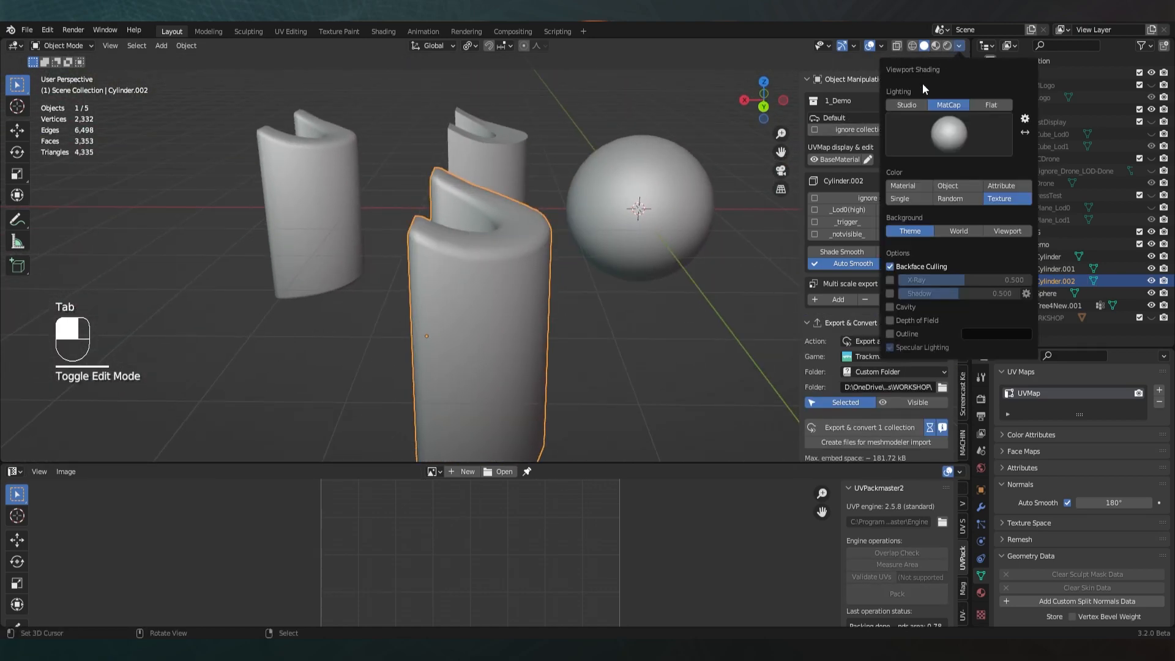
{"action": "left_click", "coordinate": [953, 136]}
{"action": "left_click", "coordinate": [917, 216]}
{"action": "key", "text": "a"}
{"action": "mouse_move", "coordinate": [582, 260]}
{"action": "middle_mouse_down"}
{"action": "mouse_move", "coordinate": [446, 252]}
{"action": "mouse_move", "coordinate": [428, 293]}
{"action": "mouse_move", "coordinate": [710, 298]}
{"action": "mouse_move", "coordinate": [610, 296]}
{"action": "mouse_move", "coordinate": [664, 328]}
{"action": "mouse_move", "coordinate": [445, 282]}
{"action": "mouse_move", "coordinate": [575, 251]}
{"action": "mouse_move", "coordinate": [515, 275]}
{"action": "mouse_move", "coordinate": [501, 264]}
{"action": "middle_mouse_up"}
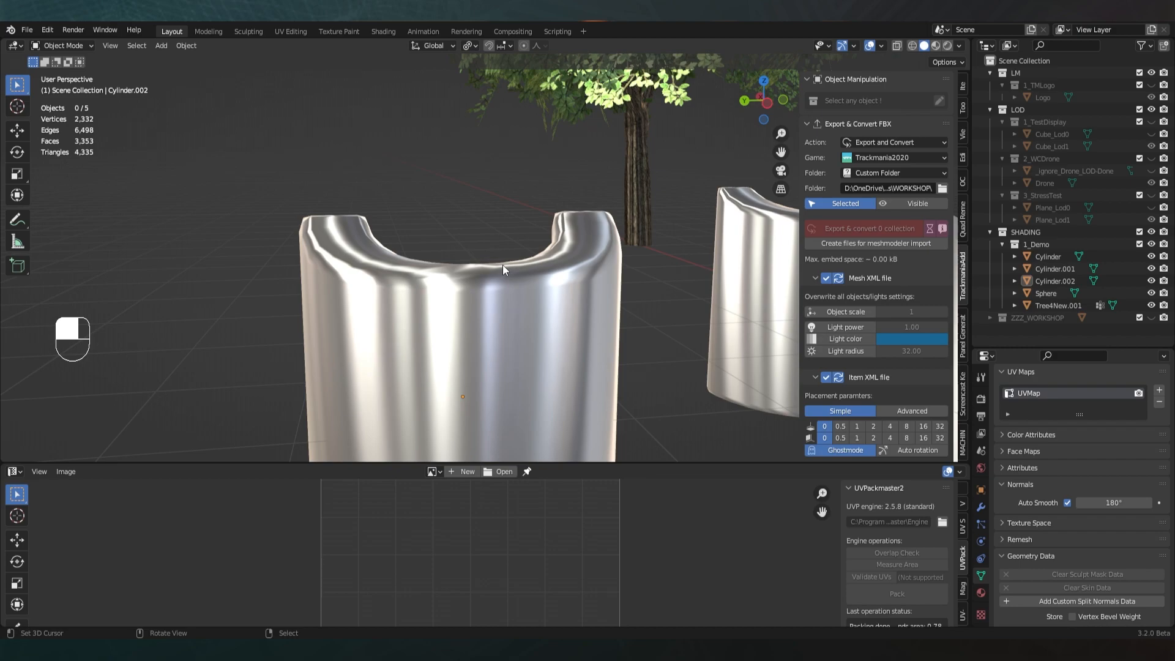
{"action": "middle_click_drag", "start_coordinate": [502, 264], "coordinate": [475, 316]}
Add a Weighted Normal modifier to the bevelled duplicate
{"action": "left_click", "coordinate": [493, 317]}
{"action": "scroll", "coordinate": [487, 321], "scroll_direction": "up", "scroll_amount": 3}
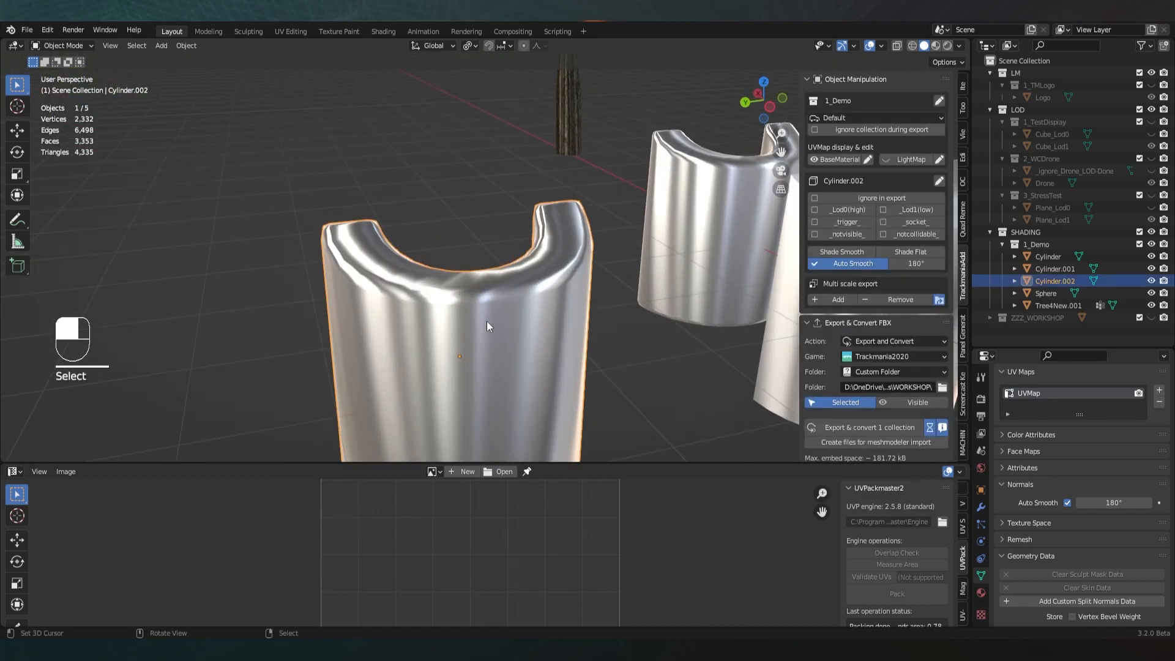
{"action": "left_click", "coordinate": [981, 508]}
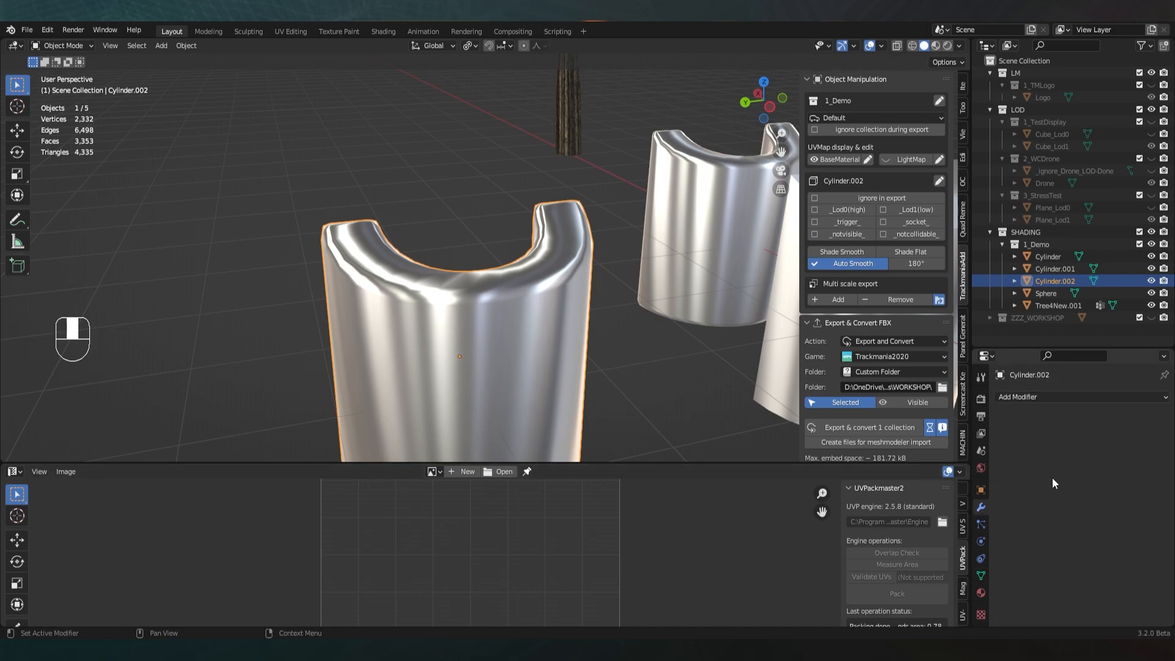
{"action": "left_click", "coordinate": [1046, 396]}
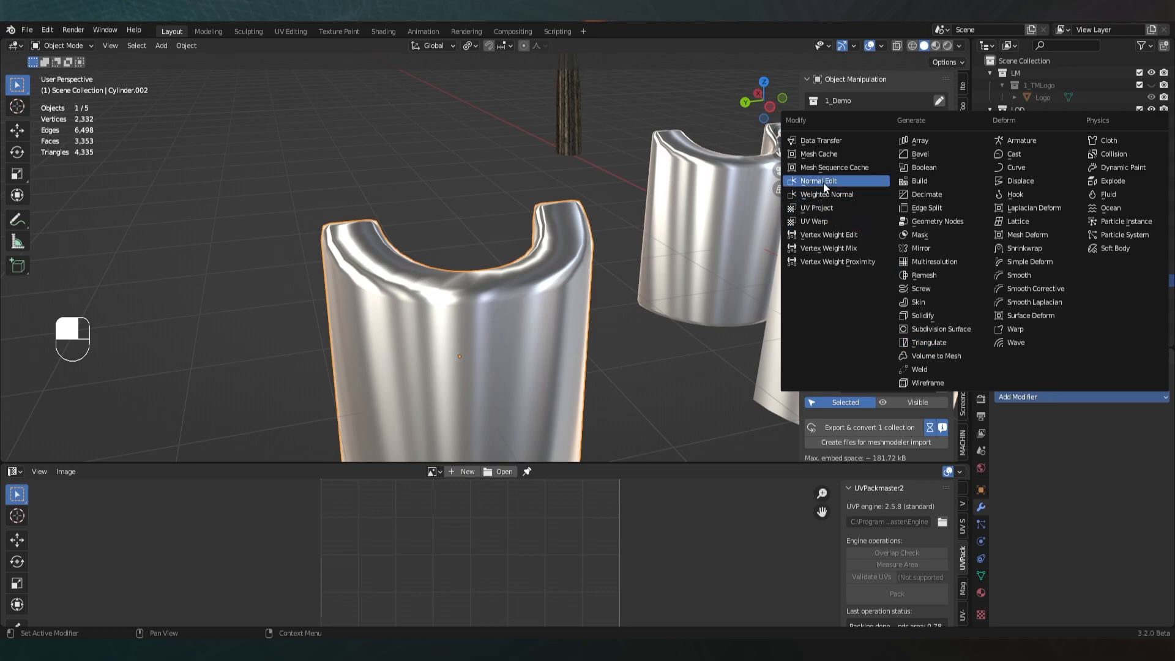
{"action": "left_click", "coordinate": [839, 193]}
{"action": "middle_click_drag", "start_coordinate": [527, 300], "coordinate": [483, 272]}
{"action": "scroll", "coordinate": [497, 274], "scroll_direction": "up", "scroll_amount": 1}
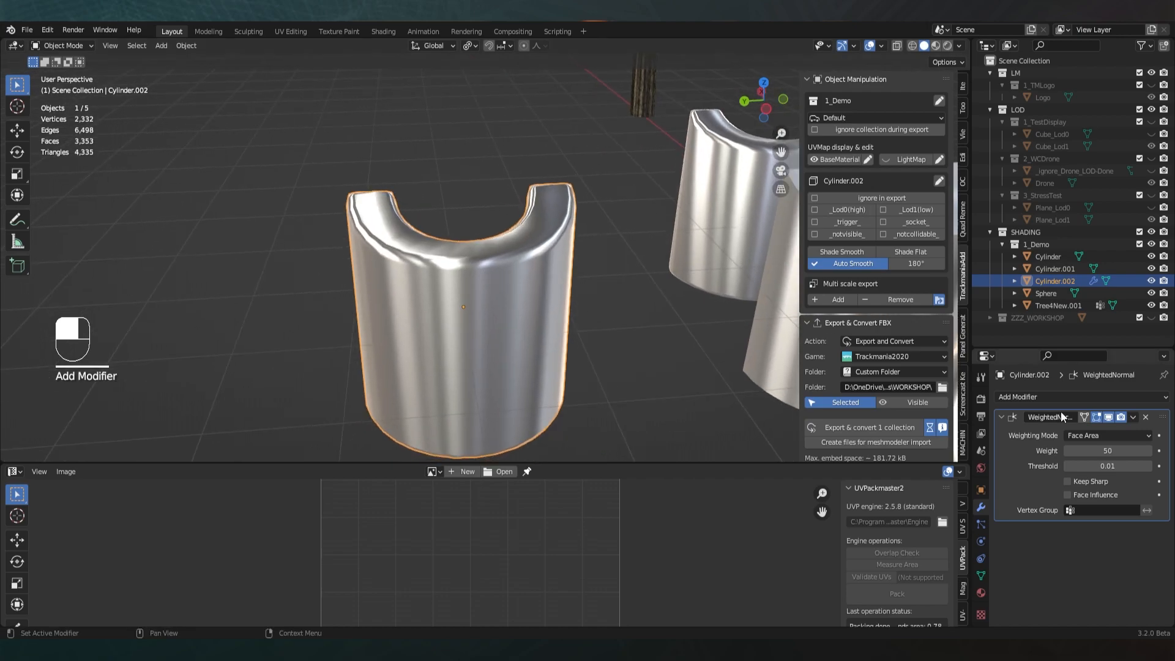
Toggle the Weighted Normal modifier's viewport display off and on to compare the duplicate's shading
{"action": "left_click", "coordinate": [1109, 418]}
{"action": "left_click", "coordinate": [1109, 418]}
{"action": "middle_click_drag", "start_coordinate": [539, 325], "coordinate": [468, 315]}
{"action": "middle_click_drag", "start_coordinate": [463, 239], "coordinate": [504, 245]}
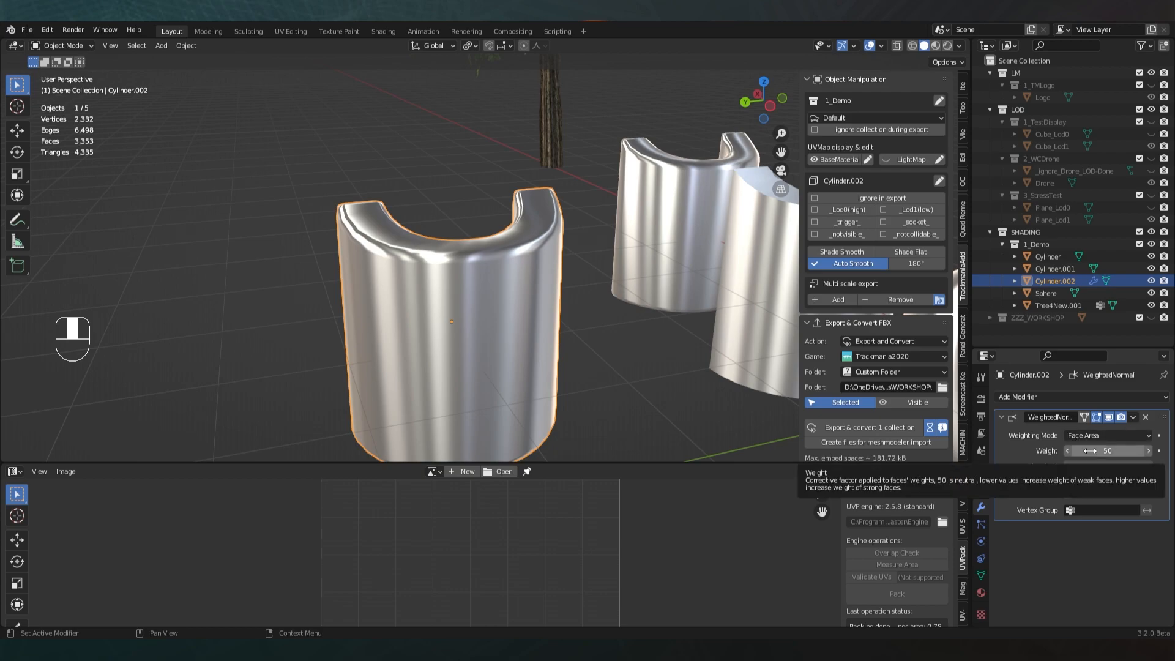
Set the Weighted Normal modifier's weight to 100, deselect everything and check the duplicate's reflections
{"action": "left_click_drag", "start_coordinate": [1090, 450], "coordinate": [1112, 450]}
{"action": "middle_click_drag", "start_coordinate": [450, 318], "coordinate": [538, 308]}
{"action": "scroll", "coordinate": [549, 308], "scroll_direction": "up", "scroll_amount": 2}
{"action": "key", "text": "a"}
{"action": "middle_click_drag", "start_coordinate": [356, 268], "coordinate": [397, 291]}
{"action": "mouse_move", "coordinate": [1118, 451]}
{"action": "left_mouse_down"}
{"action": "mouse_move", "coordinate": [1088, 451]}
{"action": "mouse_move", "coordinate": [1119, 451]}
{"action": "left_mouse_up"}
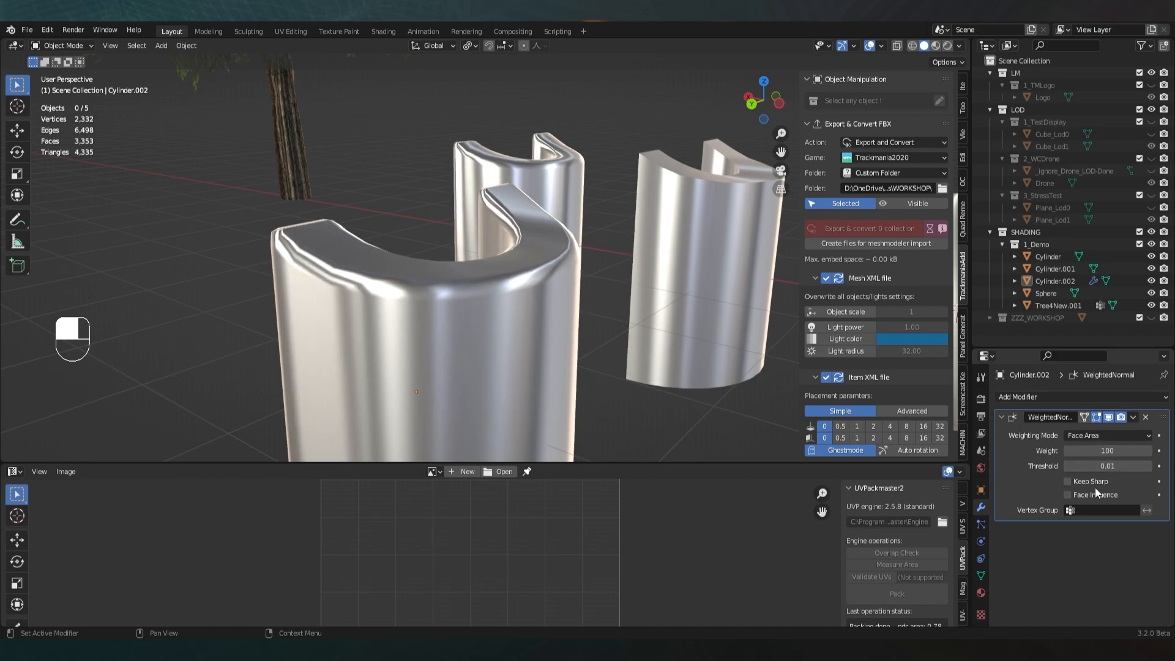
Try the Corner Angle and Face Area And Angle weighting modes on the Weighted Normal modifier, comparing them with Face Area and ending on it
{"action": "left_click", "coordinate": [1089, 436]}
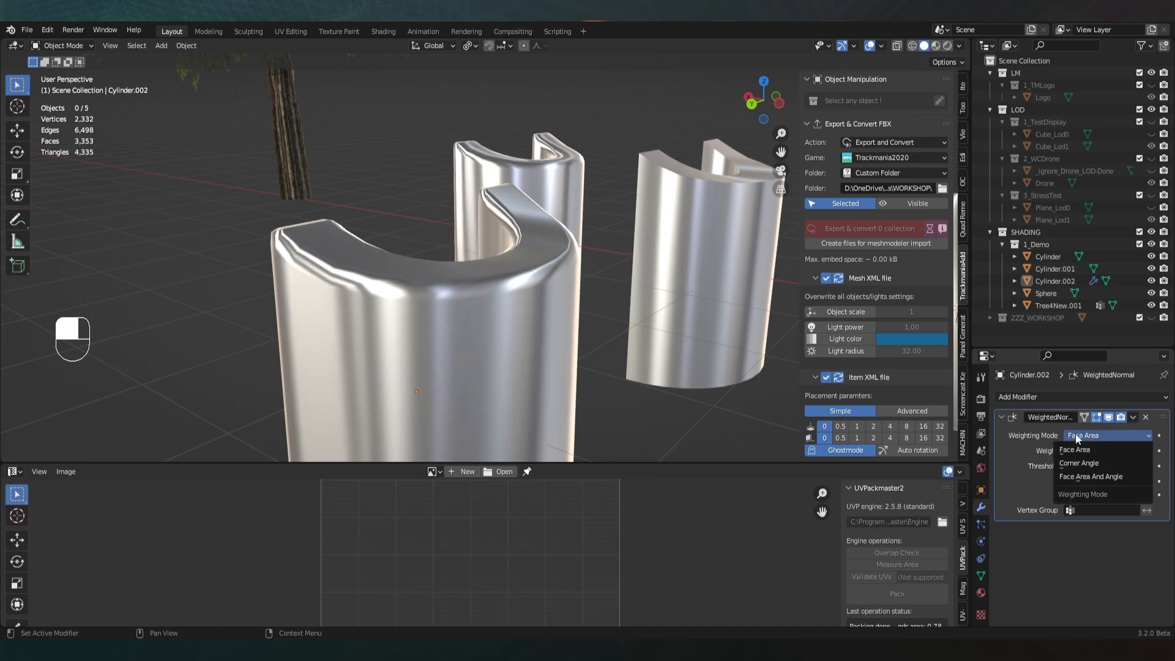
{"action": "left_click", "coordinate": [1078, 463]}
{"action": "mouse_move", "coordinate": [612, 294]}
{"action": "middle_mouse_down"}
{"action": "mouse_move", "coordinate": [446, 334]}
{"action": "mouse_move", "coordinate": [501, 307]}
{"action": "mouse_move", "coordinate": [717, 315]}
{"action": "middle_mouse_up"}
{"action": "left_click", "coordinate": [1112, 435]}
{"action": "left_click", "coordinate": [1083, 478]}
{"action": "mouse_move", "coordinate": [643, 306]}
{"action": "middle_mouse_down"}
{"action": "mouse_move", "coordinate": [557, 311]}
{"action": "mouse_move", "coordinate": [608, 318]}
{"action": "mouse_move", "coordinate": [586, 317]}
{"action": "middle_mouse_up"}
{"action": "left_click", "coordinate": [1082, 434]}
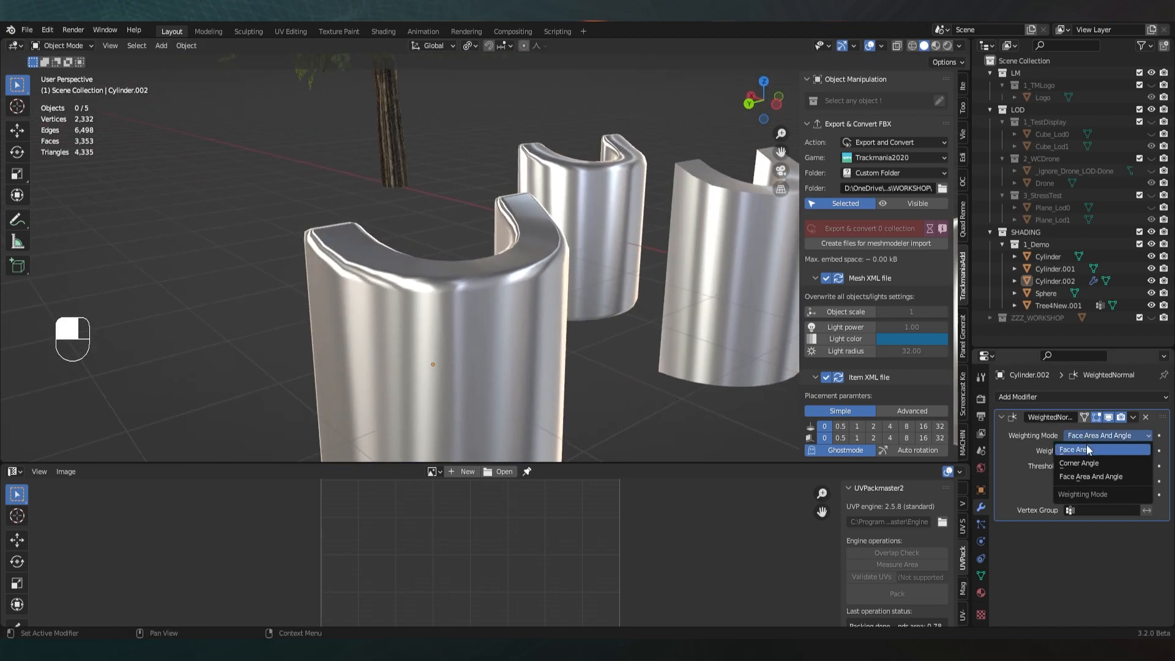
{"action": "left_click", "coordinate": [1085, 448]}
{"action": "left_click", "coordinate": [1088, 434]}
{"action": "left_click", "coordinate": [1088, 477]}
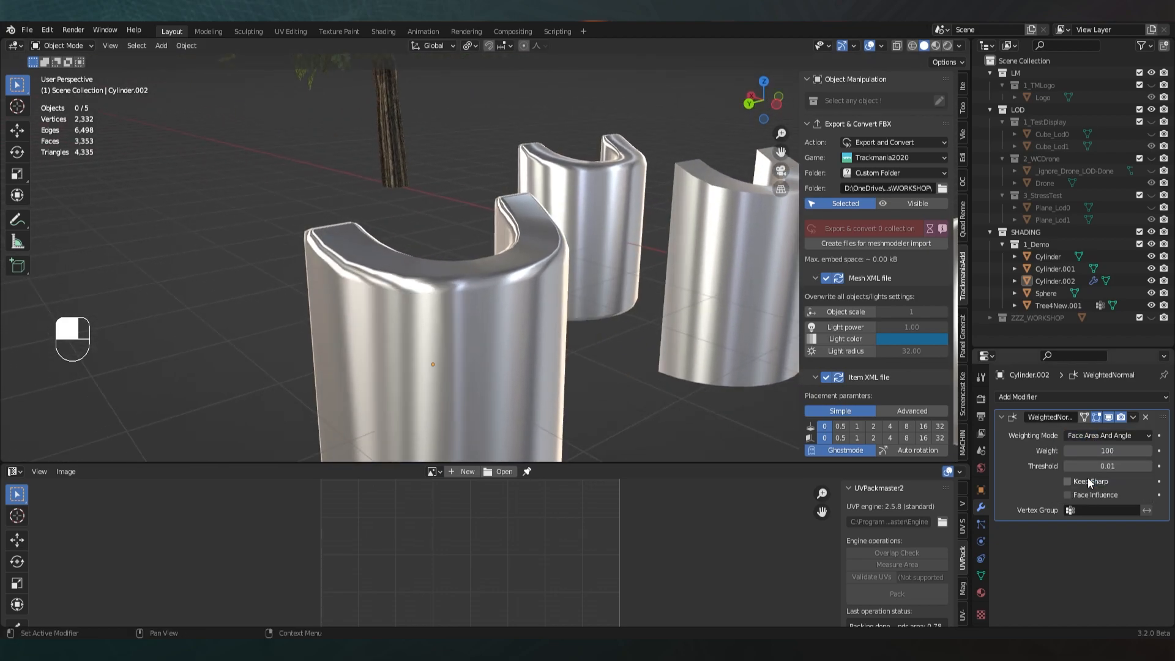
{"action": "left_click", "coordinate": [1087, 437]}
{"action": "left_click", "coordinate": [1088, 448]}
Select the bevelled duplicate and apply its Weighted Normal modifier
{"action": "mouse_move", "coordinate": [557, 299]}
{"action": "middle_mouse_down"}
{"action": "mouse_move", "coordinate": [464, 276]}
{"action": "mouse_move", "coordinate": [485, 290]}
{"action": "middle_mouse_up"}
{"action": "left_click", "coordinate": [486, 290]}
{"action": "middle_click_drag", "start_coordinate": [622, 419], "coordinate": [406, 276]}
{"action": "key", "text": "a"}
{"action": "left_click", "coordinate": [447, 294]}
{"action": "left_click", "coordinate": [1134, 417]}
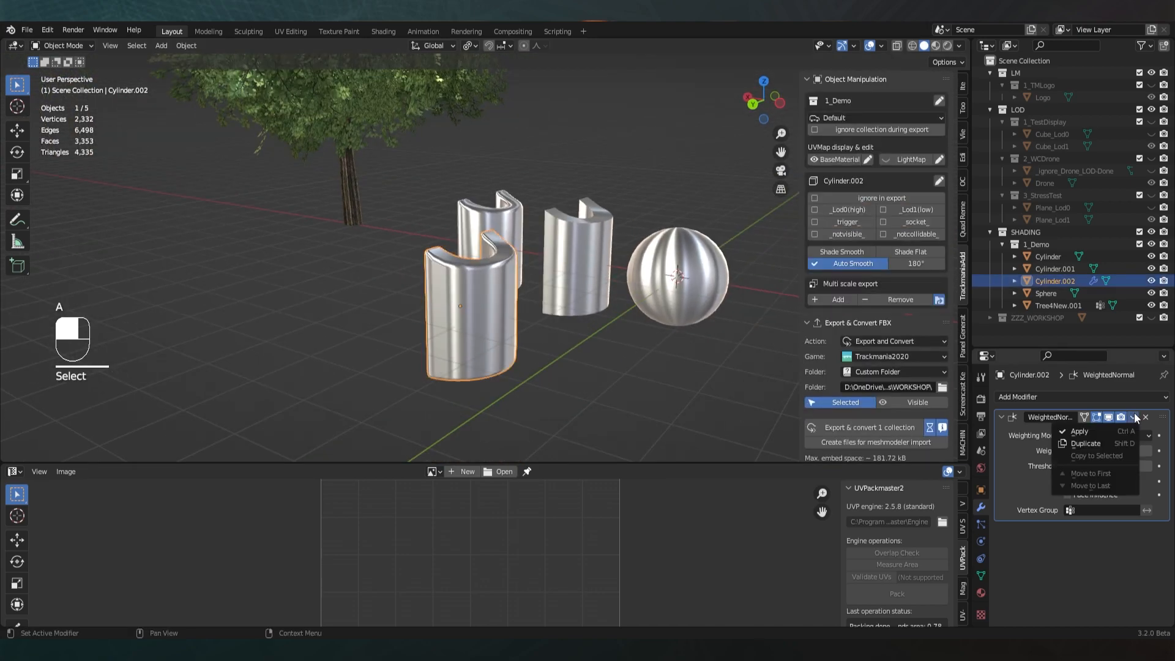
{"action": "left_click", "coordinate": [1107, 432]}
Clear the custom split normals data in the duplicate's mesh properties, then undo the clearing
{"action": "middle_click_drag", "start_coordinate": [530, 331], "coordinate": [438, 247]}
{"action": "key", "text": "Tab"}
{"action": "key", "text": "Tab"}
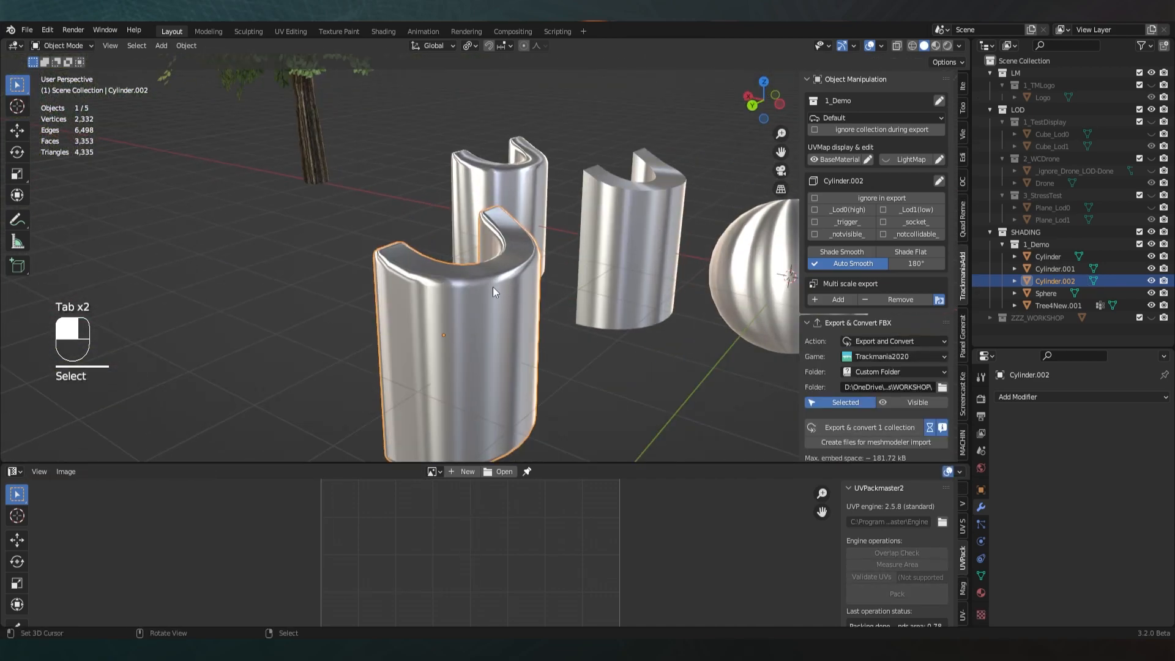
{"action": "left_click", "coordinate": [981, 576]}
{"action": "scroll", "coordinate": [1107, 556], "scroll_direction": "down", "scroll_amount": 2}
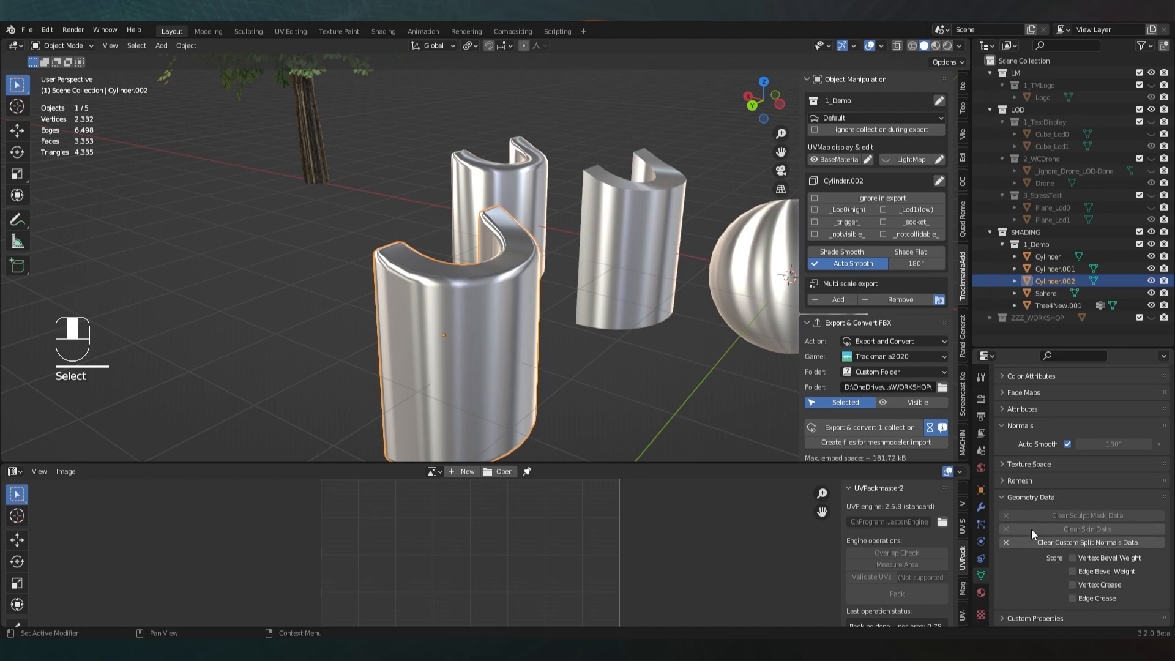
{"action": "left_click", "coordinate": [1125, 543]}
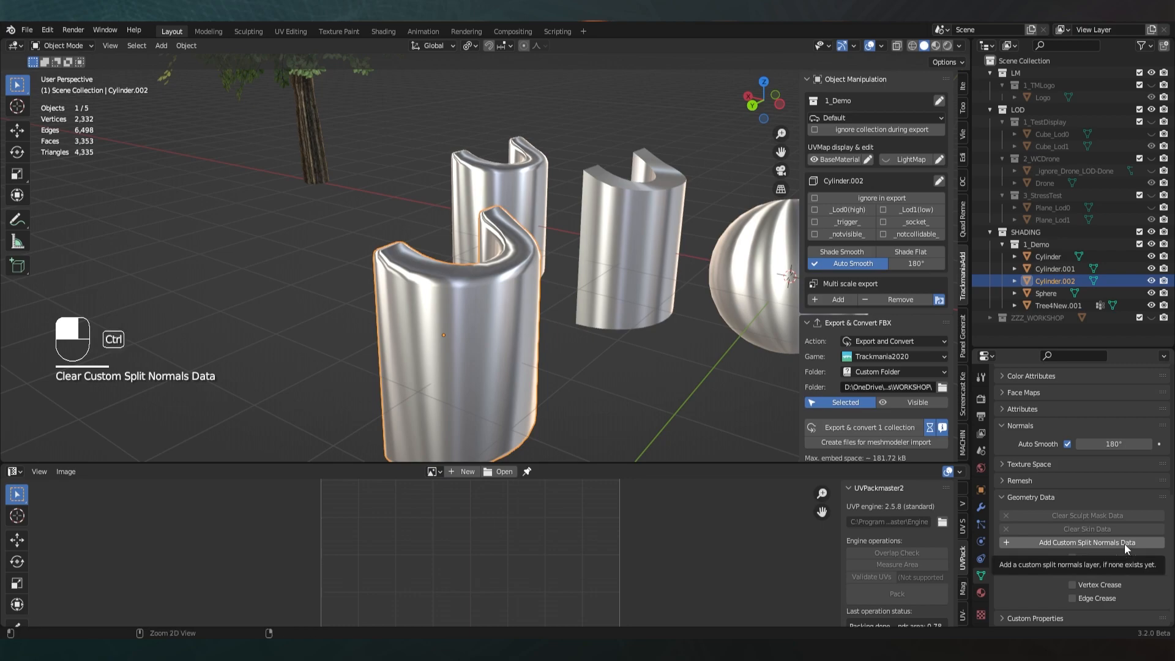
{"action": "key", "text": "ctrl+z"}
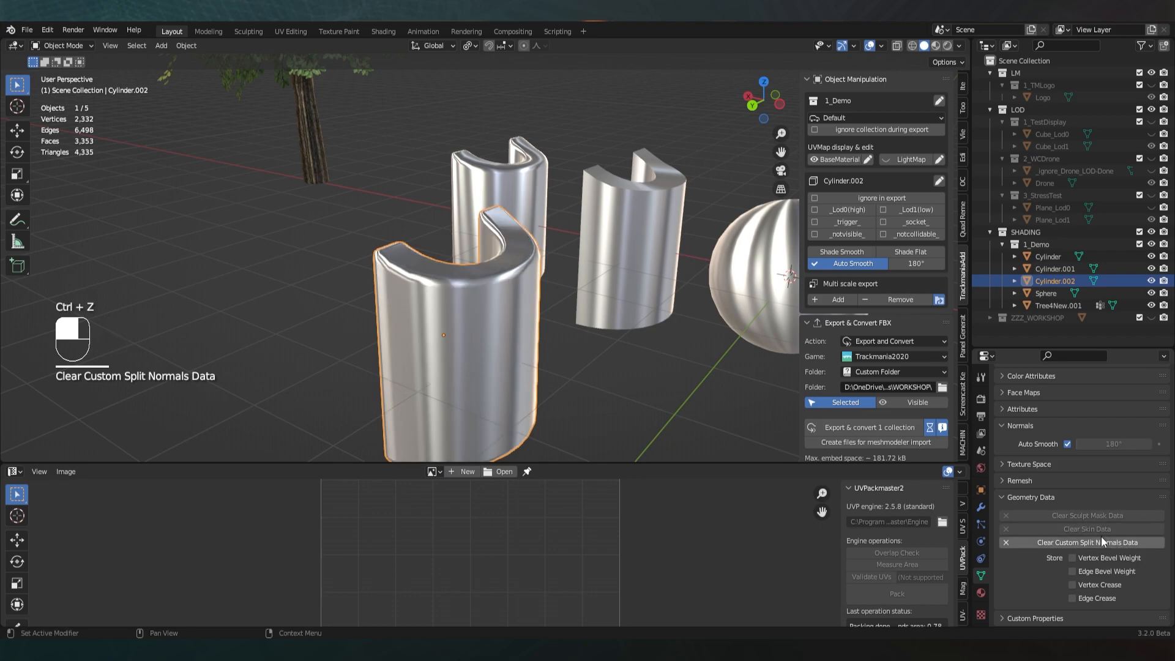
Frame the tree in the viewport and leave all objects deselected
{"action": "scroll", "coordinate": [546, 323], "scroll_direction": "down", "scroll_amount": 2}
{"action": "key", "text": "a"}
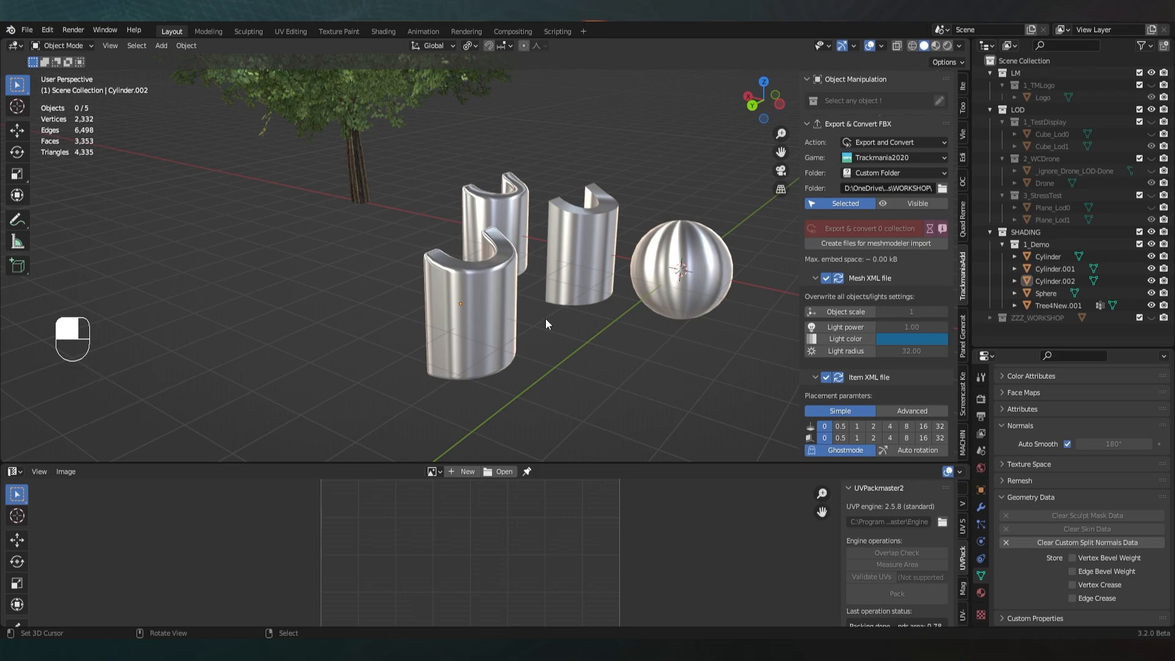
{"action": "scroll", "coordinate": [527, 299], "scroll_direction": "down", "scroll_amount": 3}
{"action": "left_click", "coordinate": [373, 147]}
{"action": "key", "text": "KP_Decimal"}
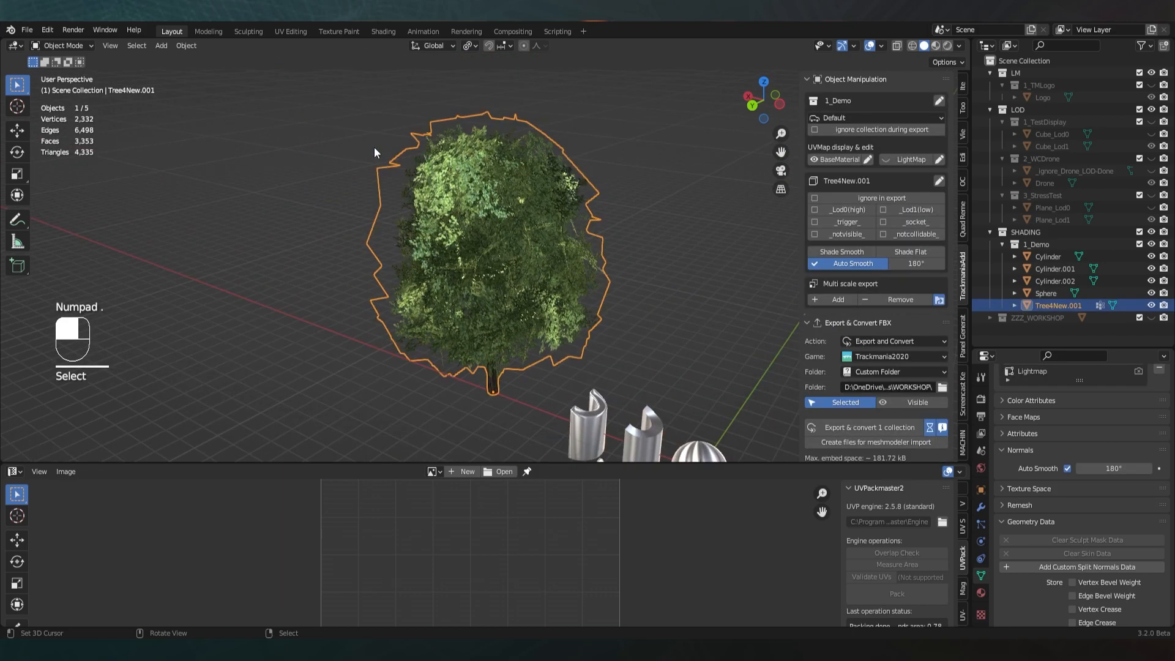
{"action": "key", "text": "a"}
{"action": "middle_click_drag", "start_coordinate": [456, 233], "coordinate": [515, 251]}
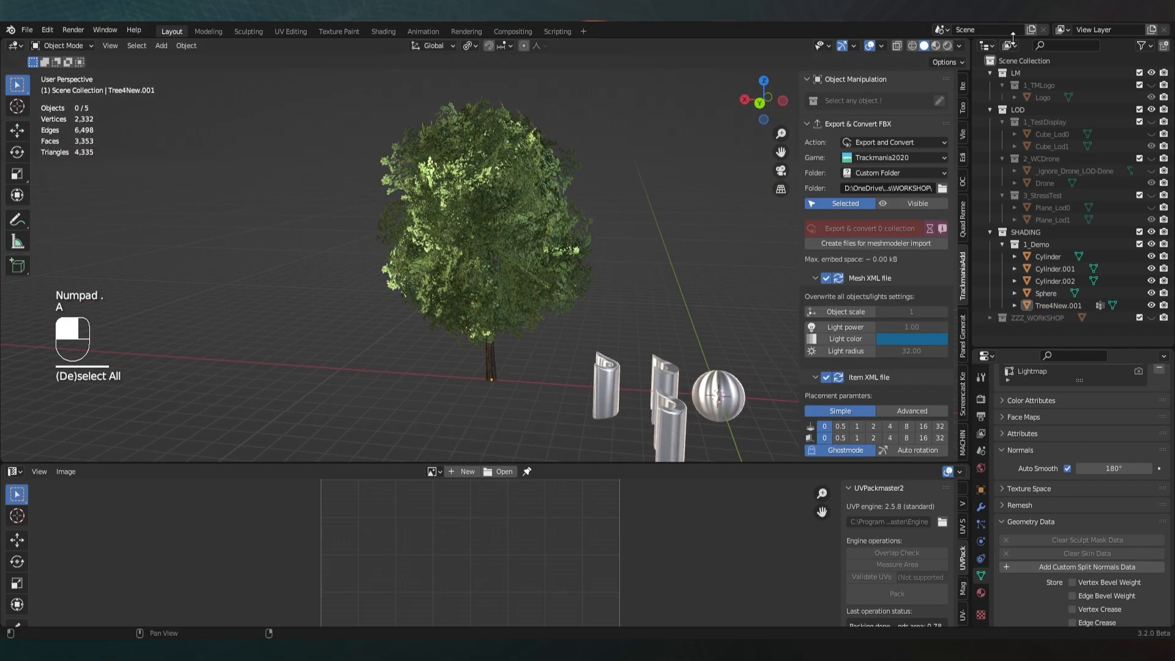
Switch the MatCap to the plain light grey one and examine the shading of the tree's foliage
{"action": "left_click", "coordinate": [958, 47]}
{"action": "left_click", "coordinate": [949, 133]}
{"action": "left_click", "coordinate": [721, 178]}
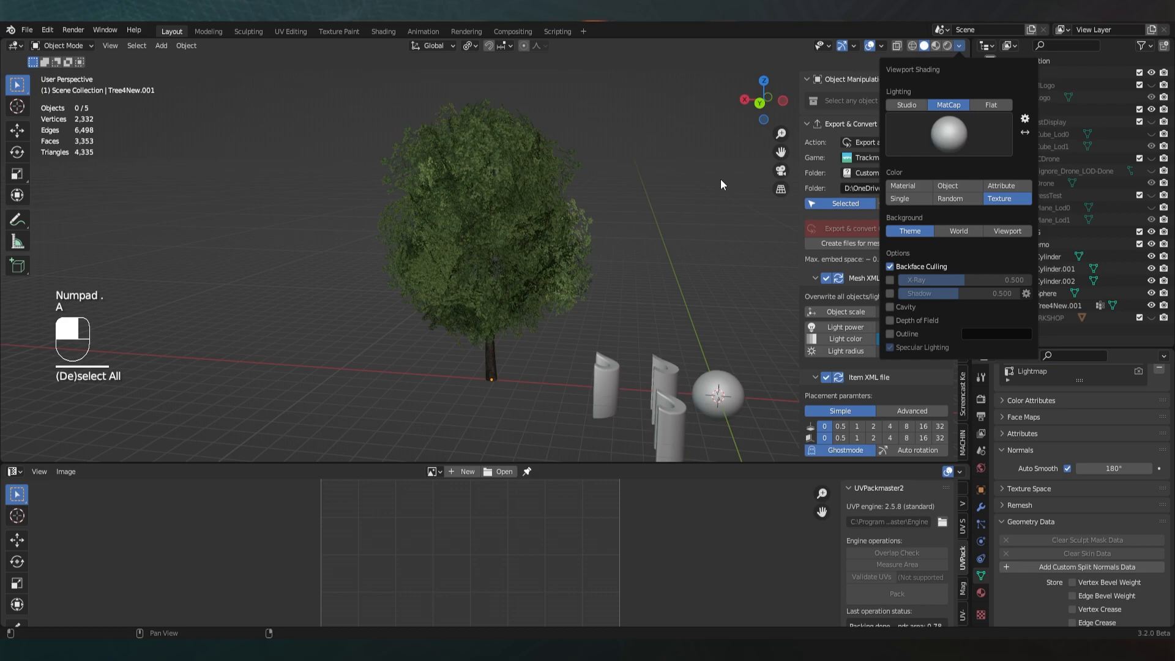
{"action": "middle_click_drag", "start_coordinate": [578, 241], "coordinate": [536, 253]}
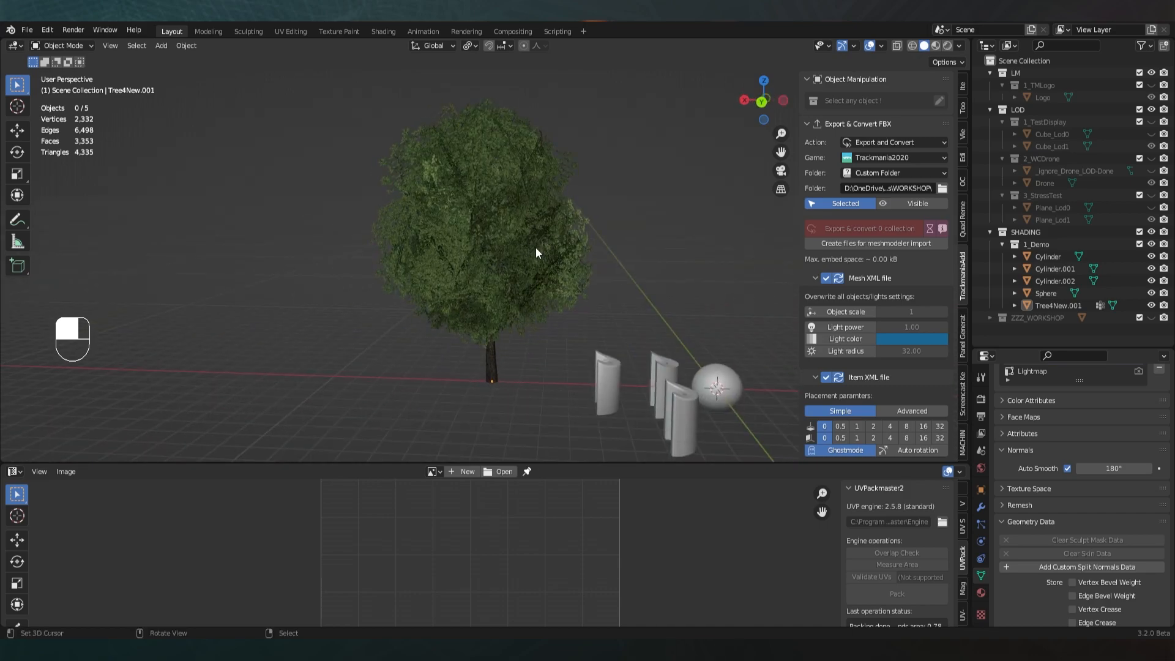
{"action": "middle_click_drag", "start_coordinate": [451, 252], "coordinate": [504, 230]}
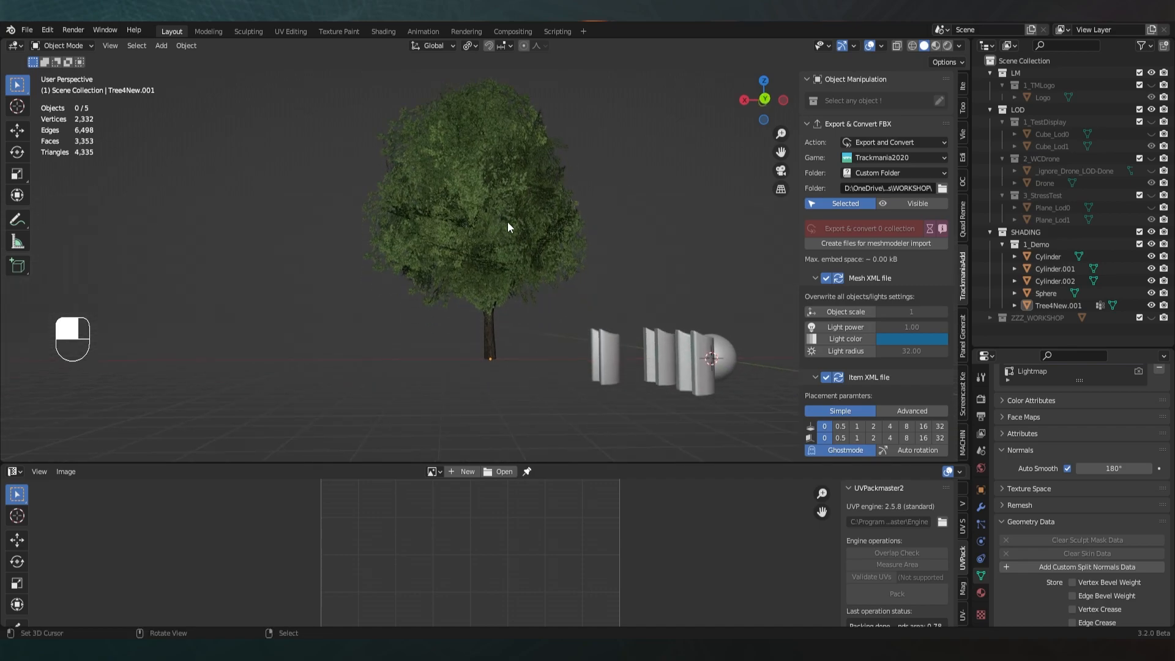
{"action": "scroll", "coordinate": [493, 233], "scroll_direction": "up", "scroll_amount": 5}
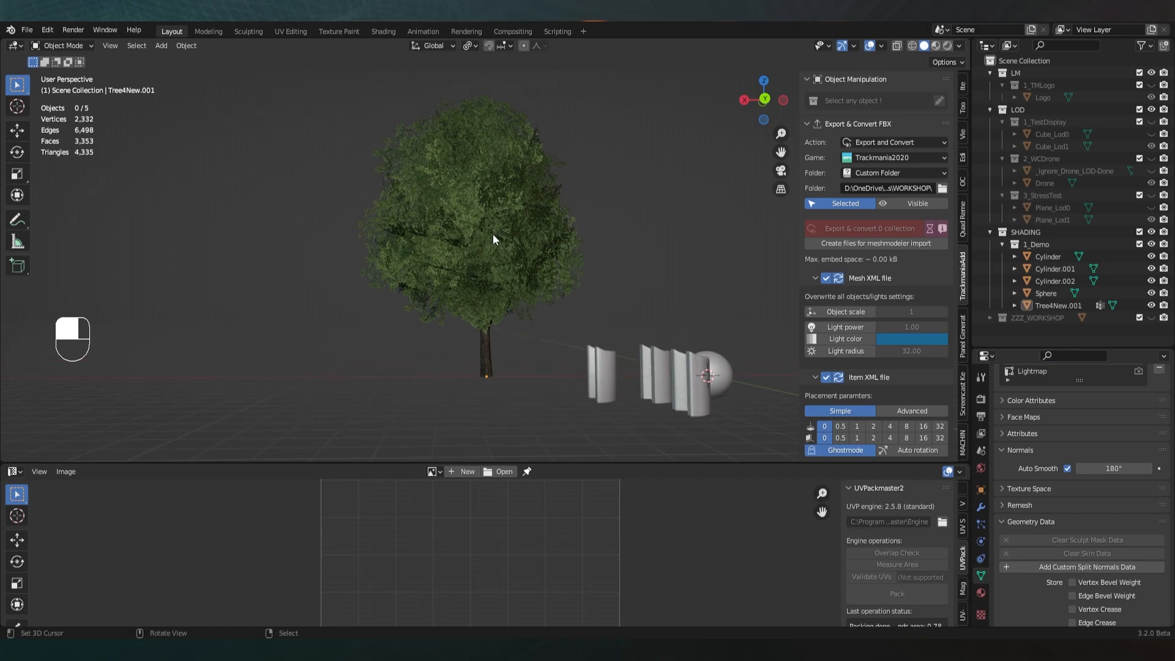
Edit the tree in face select mode, select one linked foliage piece, start moving it, cancel the move and return to Object Mode
{"action": "key", "text": "Tab"}
{"action": "middle_click_drag", "start_coordinate": [489, 233], "coordinate": [489, 309], "text": "shift"}
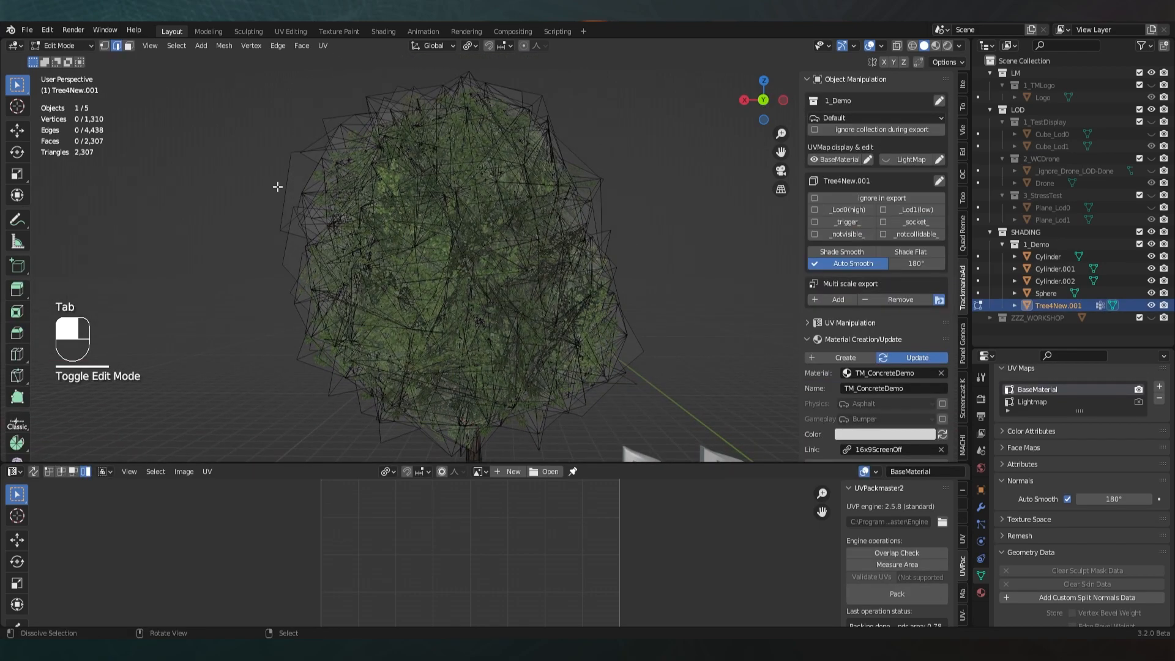
{"action": "left_click", "coordinate": [128, 46]}
{"action": "mouse_move", "coordinate": [443, 167]}
{"action": "middle_mouse_down"}
{"action": "mouse_move", "coordinate": [383, 190]}
{"action": "mouse_move", "coordinate": [500, 149]}
{"action": "mouse_move", "coordinate": [456, 185]}
{"action": "middle_mouse_up"}
{"action": "middle_click_drag", "start_coordinate": [367, 184], "coordinate": [624, 241], "text": "shift"}
{"action": "scroll", "coordinate": [496, 280], "scroll_direction": "up", "scroll_amount": 2}
{"action": "left_click", "coordinate": [495, 280]}
{"action": "scroll", "coordinate": [496, 280], "scroll_direction": "down", "scroll_amount": 2}
{"action": "key", "text": "ctrl+l"}
{"action": "key", "text": "g"}
{"action": "right_click", "coordinate": [339, 172]}
{"action": "scroll", "coordinate": [585, 257], "scroll_direction": "down", "scroll_amount": 2}
{"action": "key", "text": "Tab"}
Deselect the tree and examine the shading of its whole crown from several angles
{"action": "middle_click_drag", "start_coordinate": [603, 306], "coordinate": [434, 181], "text": "shift"}
{"action": "scroll", "coordinate": [507, 238], "scroll_direction": "down", "scroll_amount": 3}
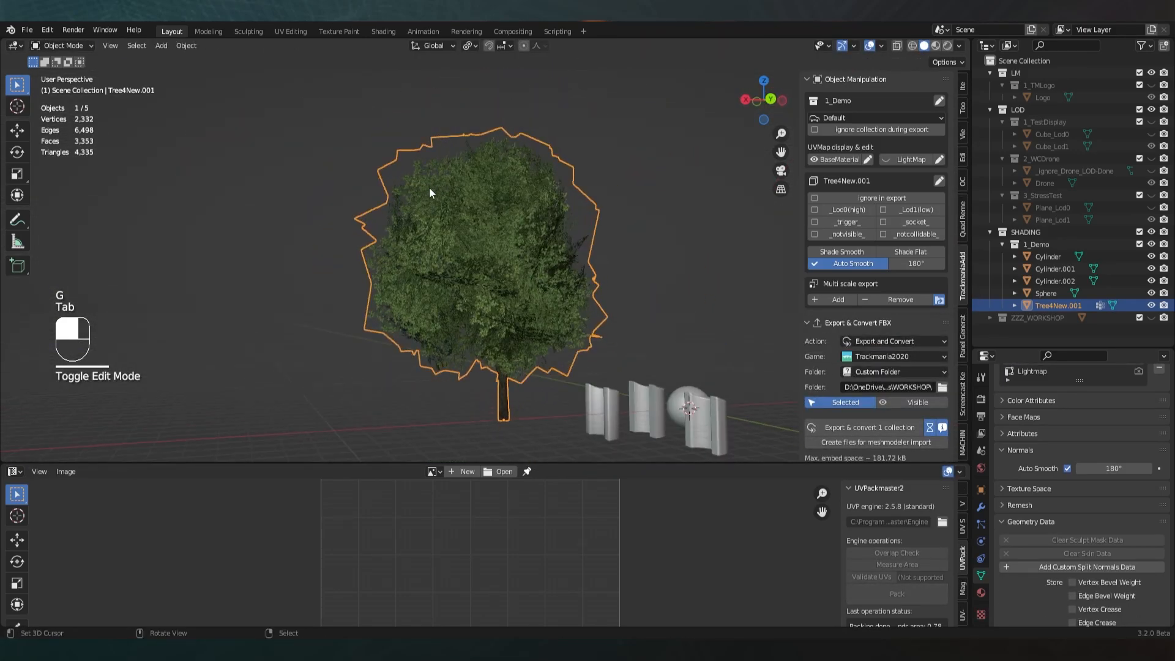
{"action": "key", "text": "a"}
{"action": "middle_click_drag", "start_coordinate": [519, 262], "coordinate": [560, 273]}
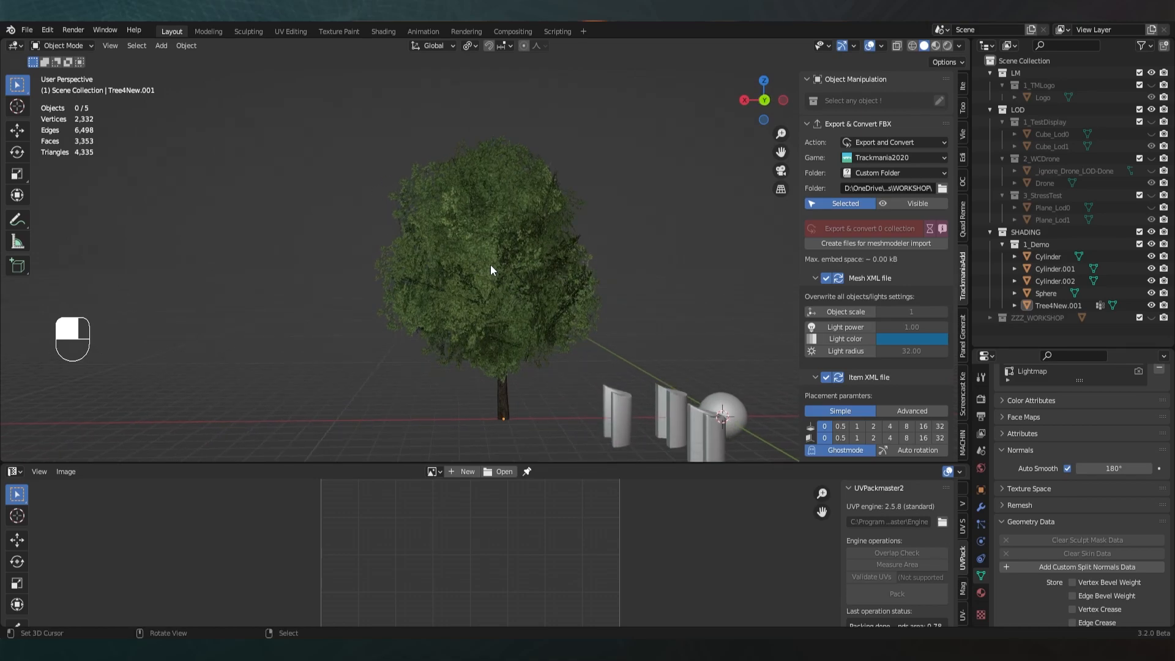
{"action": "middle_click_drag", "start_coordinate": [490, 263], "coordinate": [502, 268]}
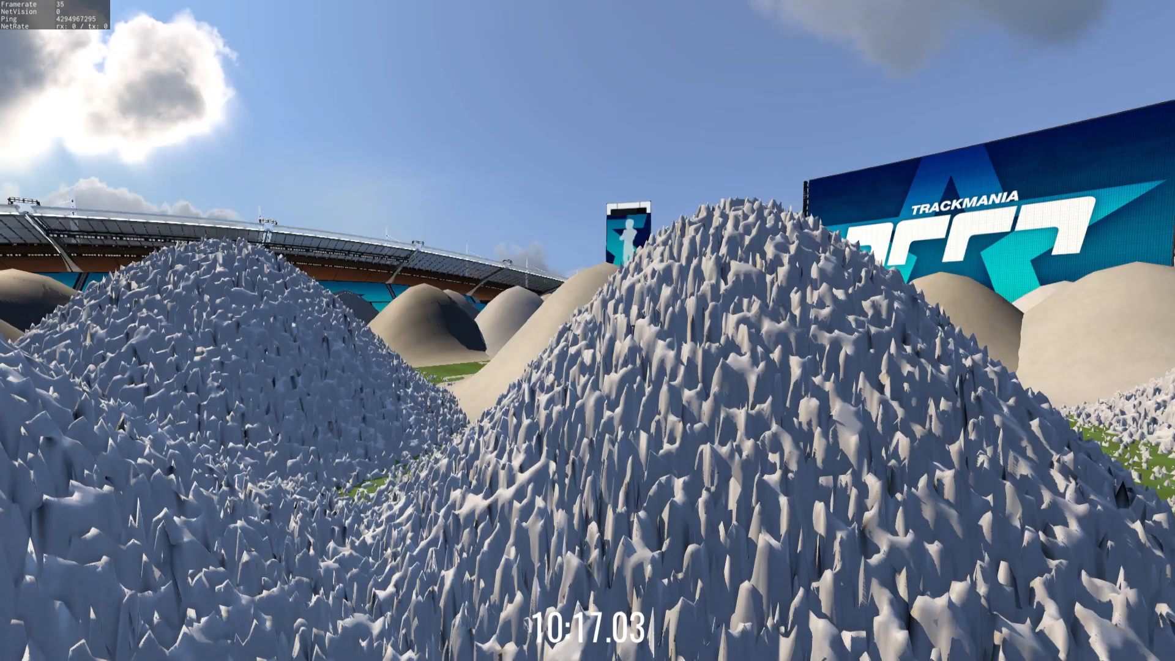
In Trackmania, leave the test drive for the map editor and remove the mound items in item mode
{"action": "key", "text": "Escape"}
{"action": "key", "text": "Return"}
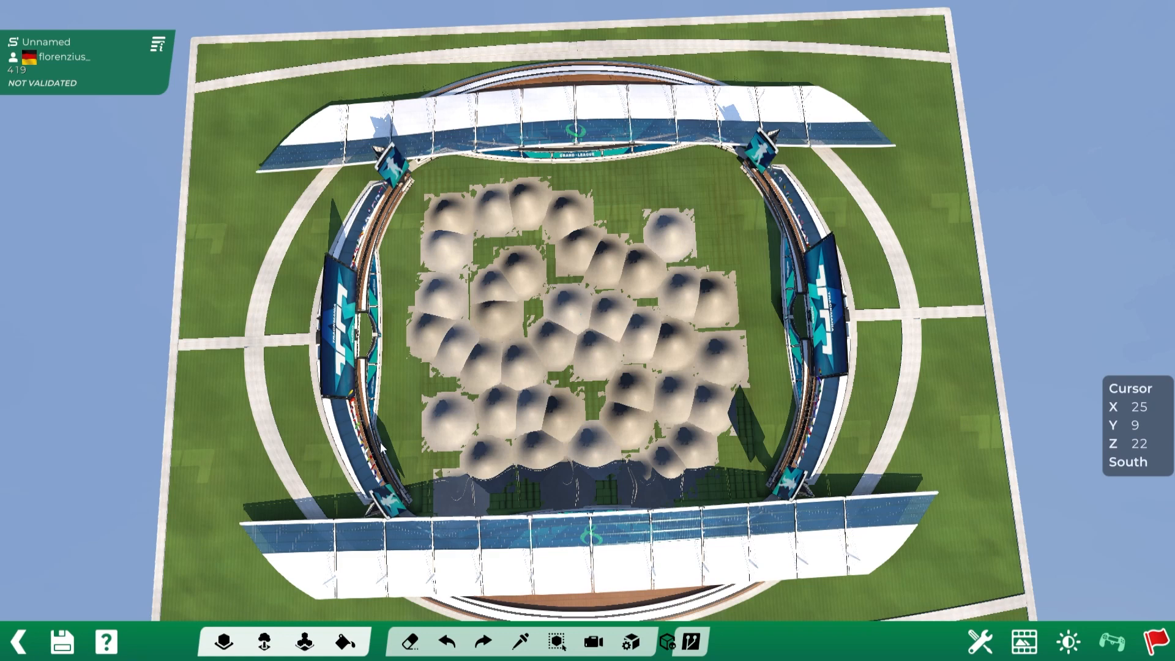
{"action": "left_click", "coordinate": [266, 645]}
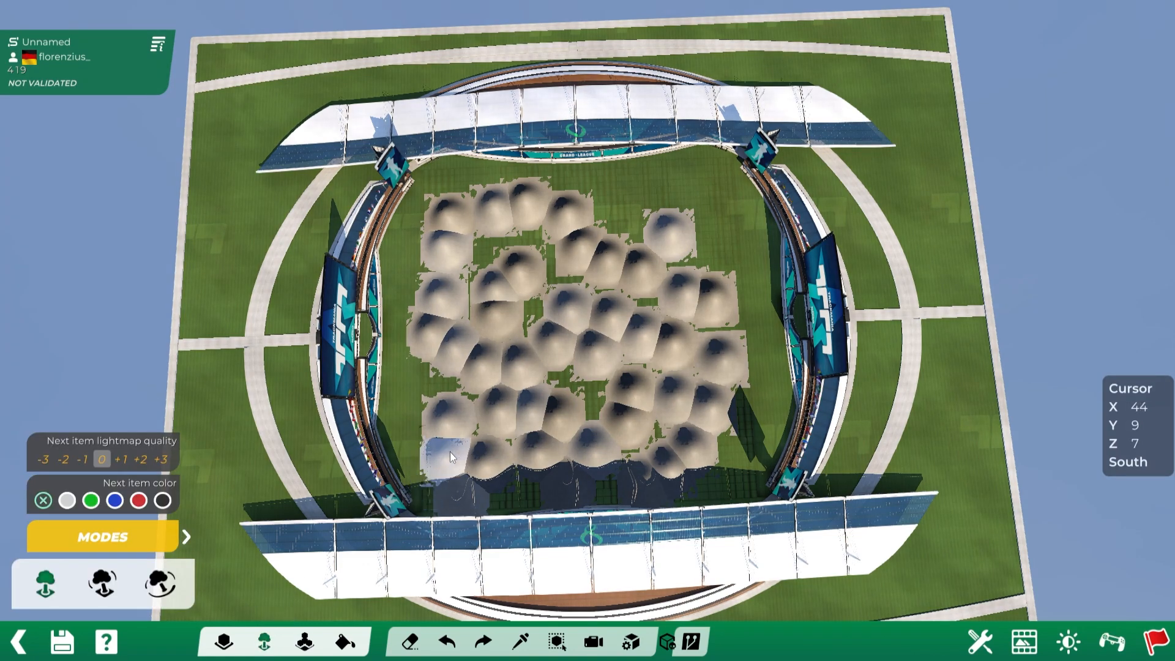
{"action": "key", "text": "Delete"}
{"action": "left_click", "coordinate": [483, 342]}
{"action": "scroll", "coordinate": [544, 442], "scroll_direction": "up", "scroll_amount": 3, "text": "alt"}
{"action": "right_click_drag", "start_coordinate": [544, 441], "coordinate": [567, 356], "text": "alt"}
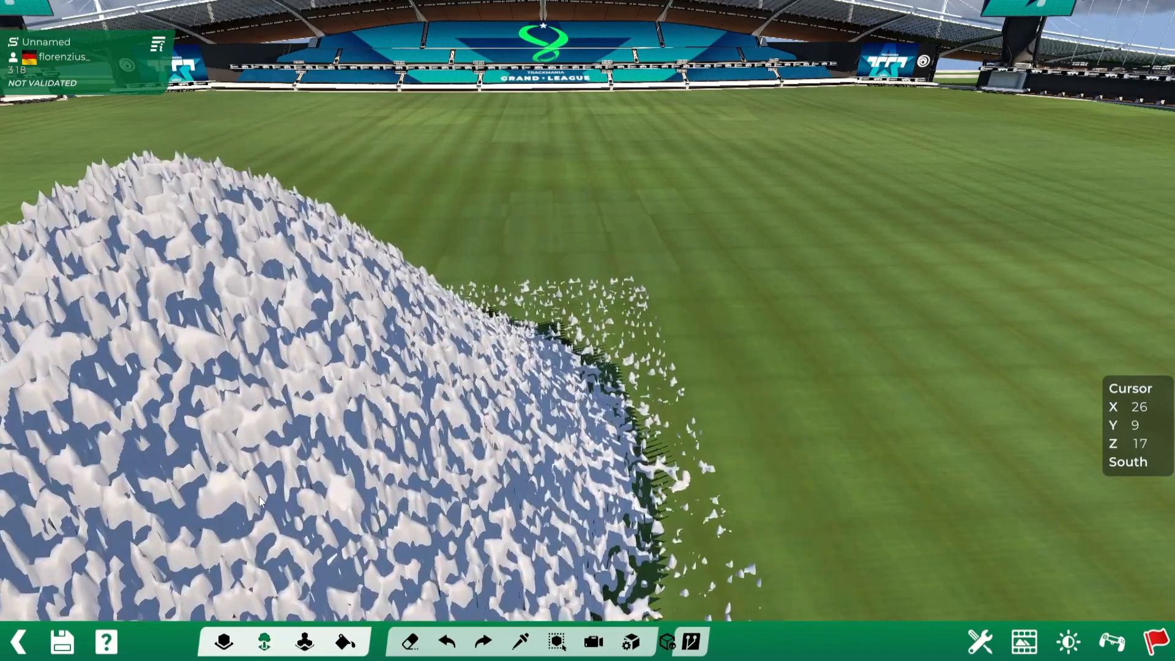
Choose the green leafy tree from the official items and place one on the stadium grass
{"action": "mouse_move", "coordinate": [236, 560]}
{"action": "left_click", "coordinate": [251, 582]}
{"action": "left_click", "coordinate": [255, 473]}
{"action": "left_click", "coordinate": [278, 411]}
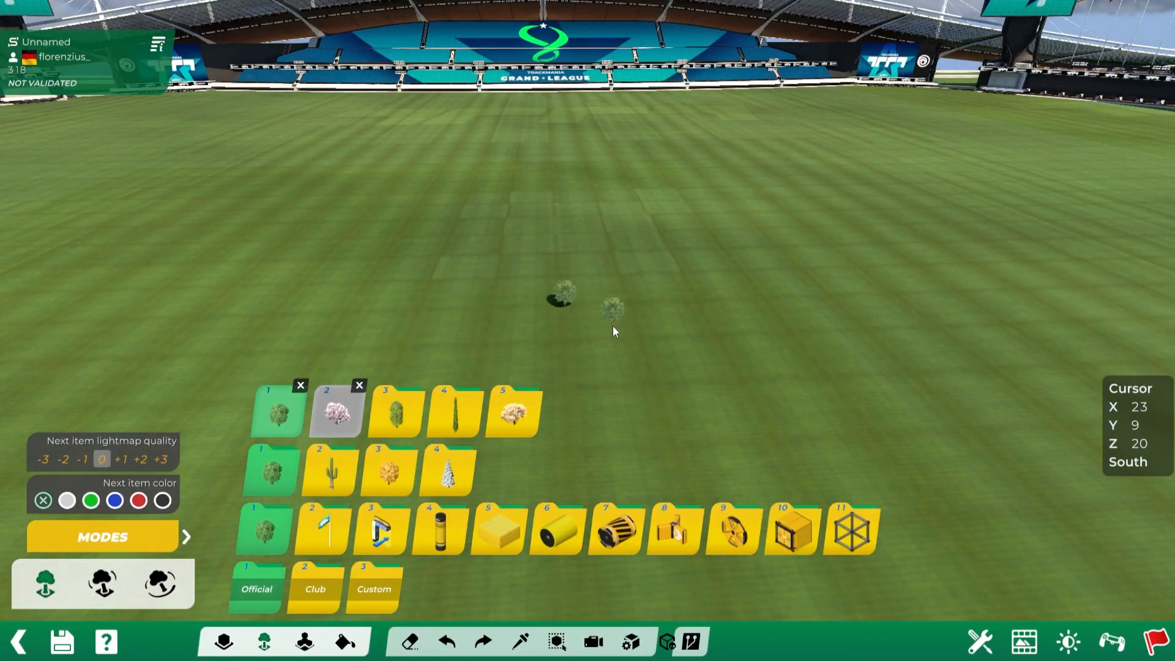
Start a test drive facing north from just in front of the tree and drive towards it
{"action": "key", "text": "Return"}
{"action": "right_click", "coordinate": [564, 356]}
{"action": "right_click", "coordinate": [564, 354]}
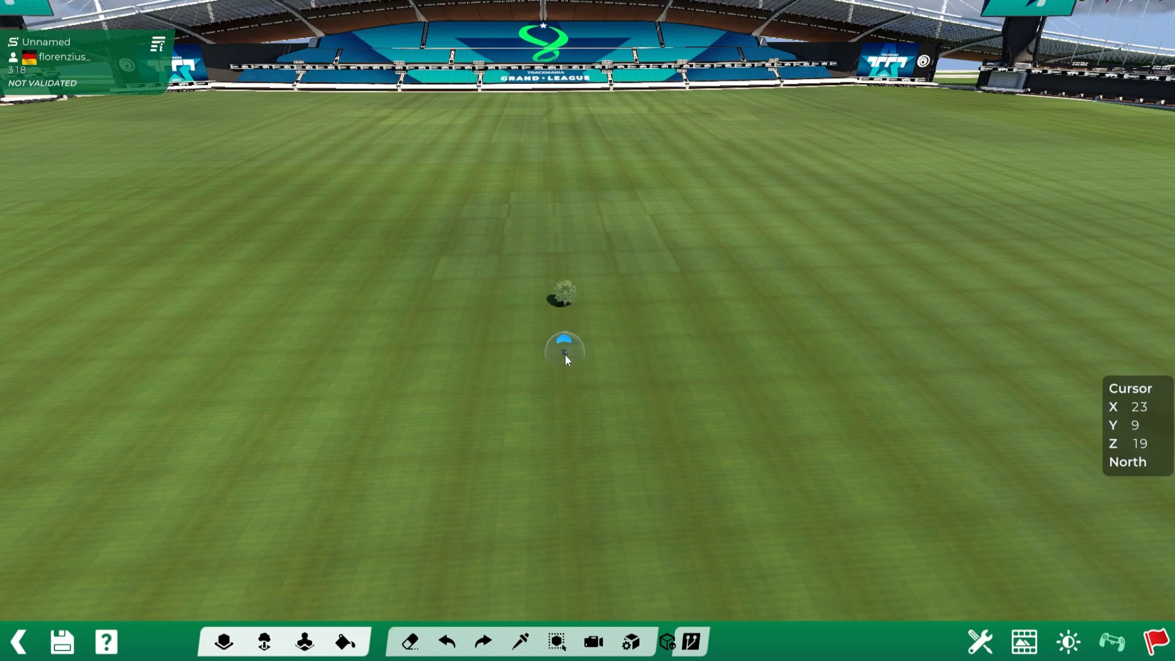
{"action": "left_click", "coordinate": [564, 354]}
{"action": "key", "text": "Up"}
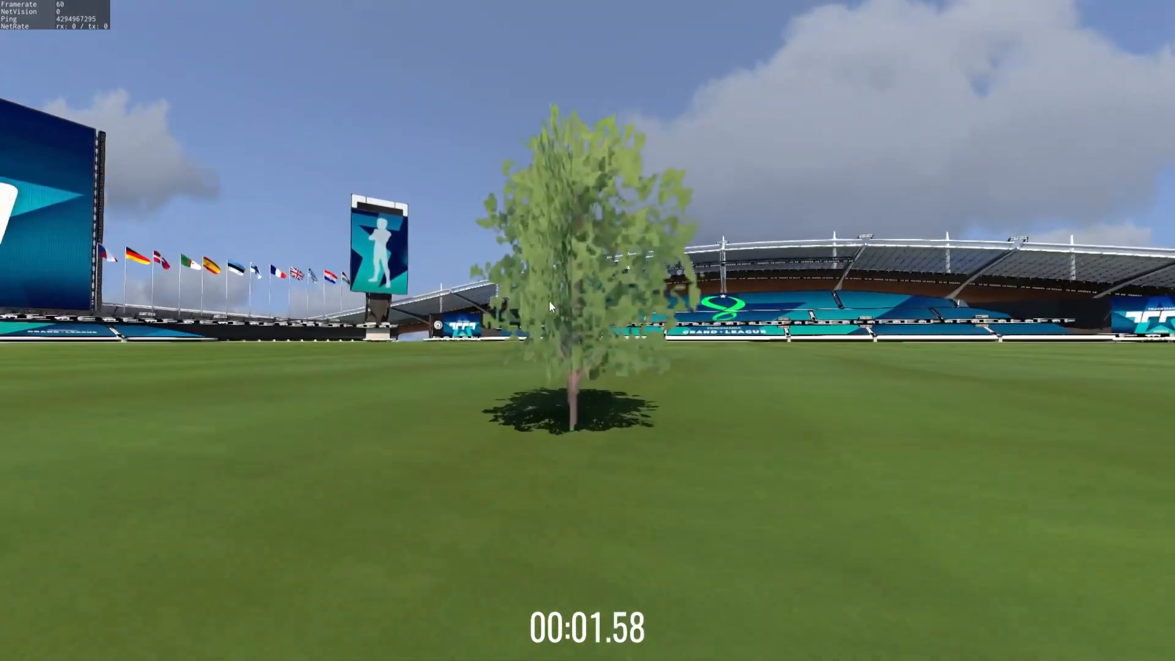
Turn off the Tweaker plugin's Level of Detail option in the Openplanet settings, then close the settings and overlay after viewing the tree
{"action": "key", "text": "F3"}
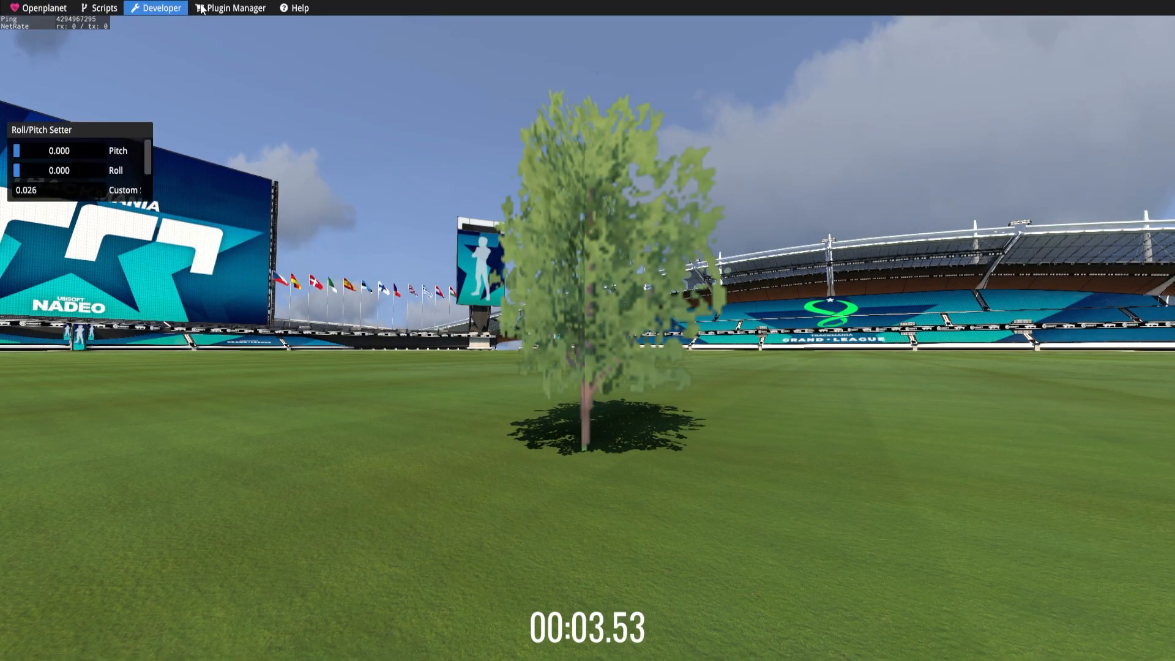
{"action": "left_click", "coordinate": [200, 9]}
{"action": "left_click", "coordinate": [39, 8]}
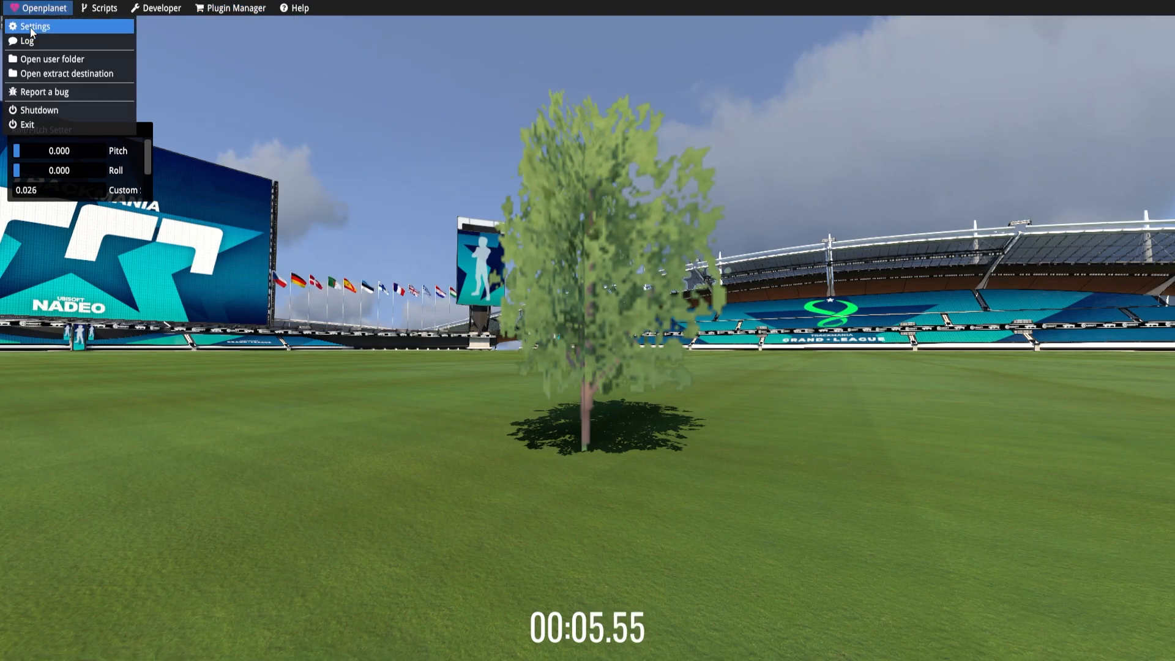
{"action": "left_click", "coordinate": [31, 28]}
{"action": "left_click", "coordinate": [782, 172]}
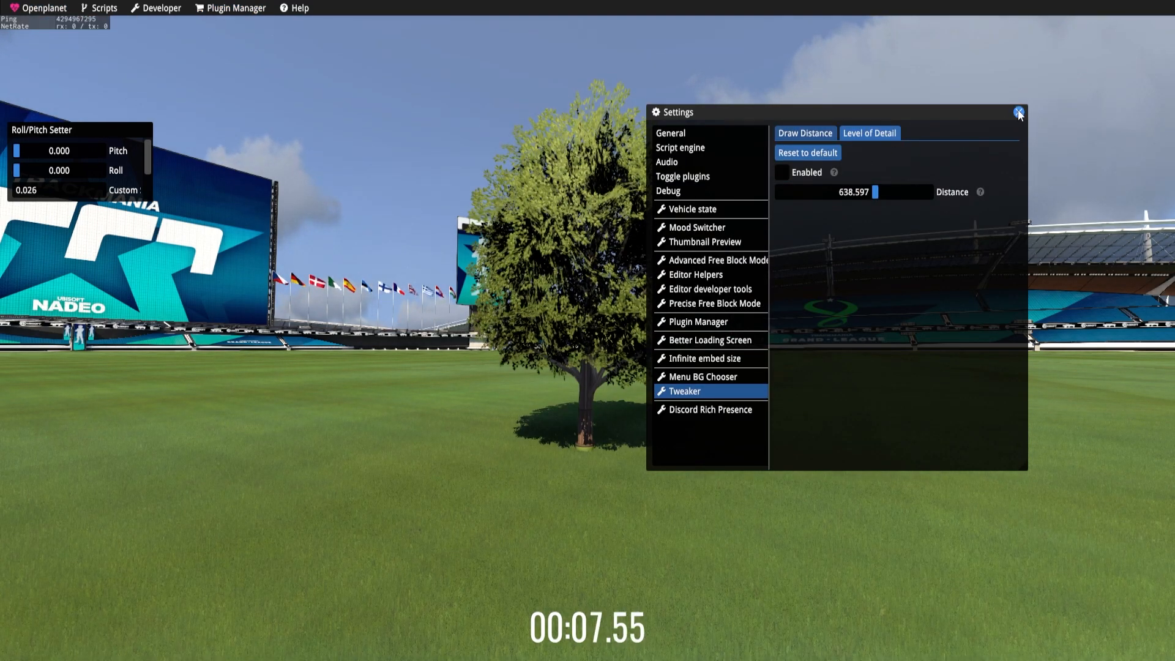
{"action": "left_click", "coordinate": [1018, 112]}
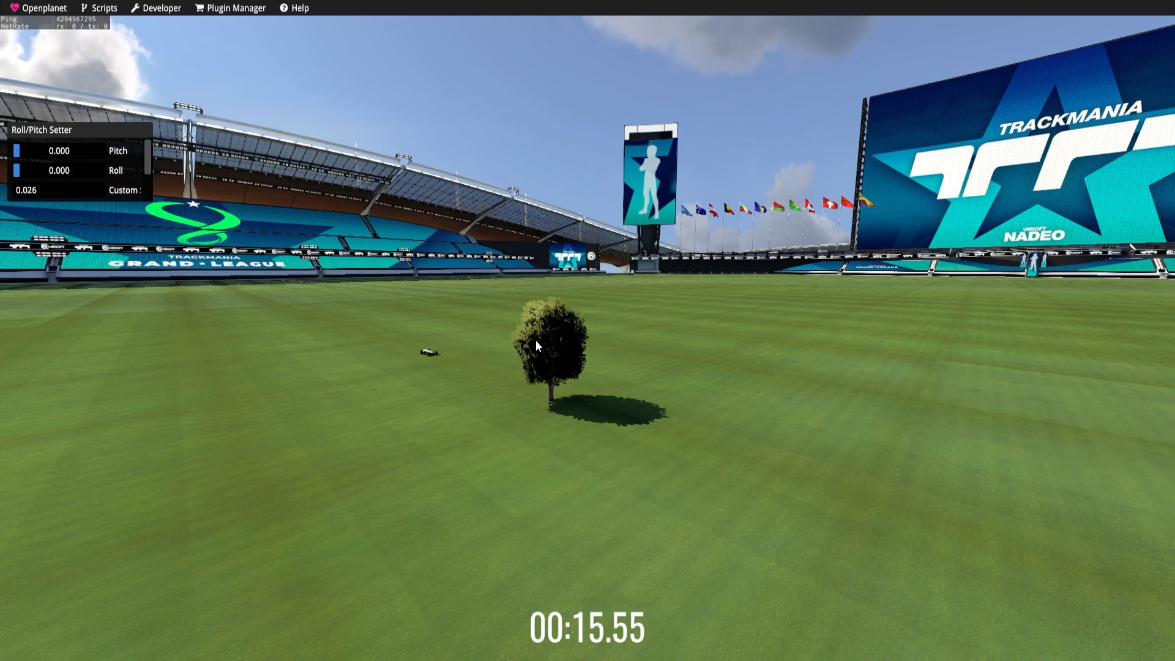
{"action": "key", "text": "F3"}
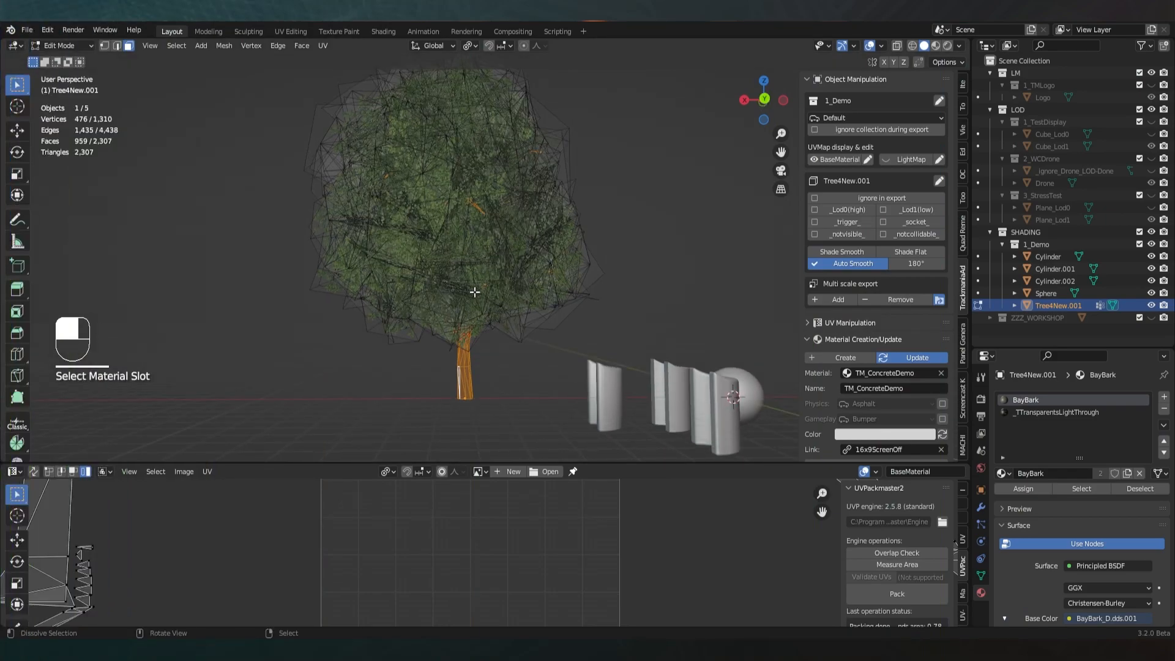
In Blender, separate the selected BayBark trunk and branch faces into their own object and select it in Object Mode
{"action": "middle_click_drag", "start_coordinate": [474, 292], "coordinate": [466, 295]}
{"action": "key", "text": "p"}
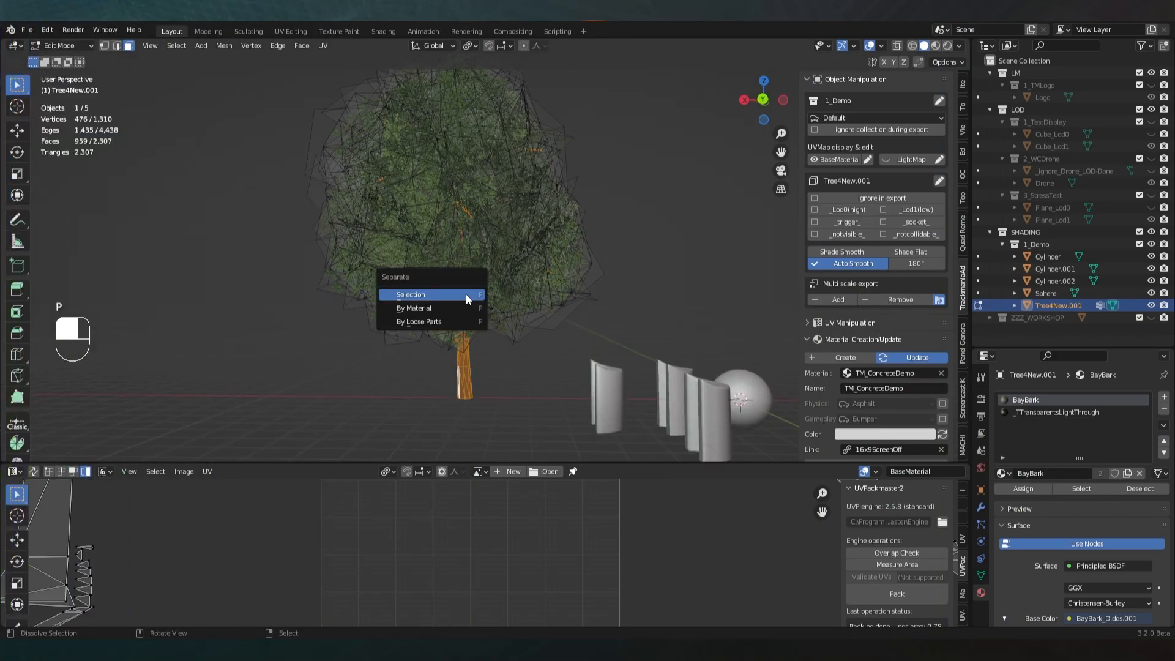
{"action": "left_click", "coordinate": [466, 295]}
{"action": "key", "text": "Tab"}
{"action": "left_click", "coordinate": [468, 374]}
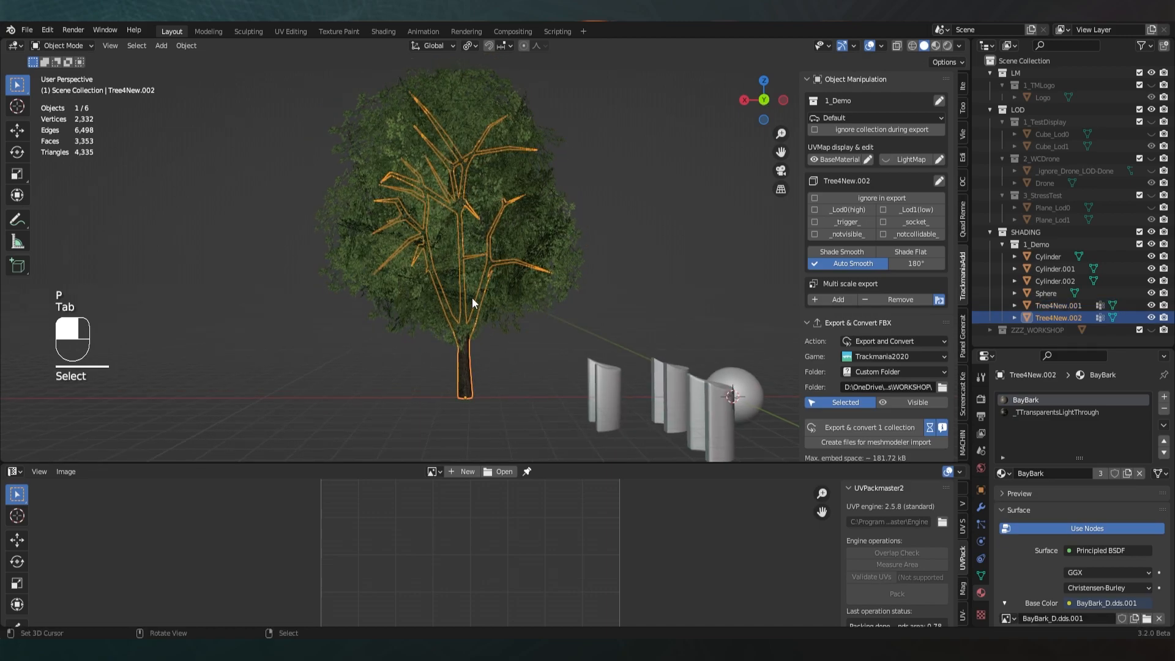
Hide the separated trunk object so only the foliage remains, and deselect everything
{"action": "left_click", "coordinate": [545, 279]}
{"action": "left_click", "coordinate": [464, 367]}
{"action": "key", "text": "h"}
{"action": "left_click", "coordinate": [493, 267]}
{"action": "scroll", "coordinate": [493, 267], "scroll_direction": "down", "scroll_amount": 1}
{"action": "middle_click_drag", "start_coordinate": [488, 250], "coordinate": [548, 279], "text": "shift"}
{"action": "key", "text": "alt+a"}
Add a UV sphere mesh at the world origin and scale it up by a factor of about 8.9
{"action": "key", "text": "shift+a"}
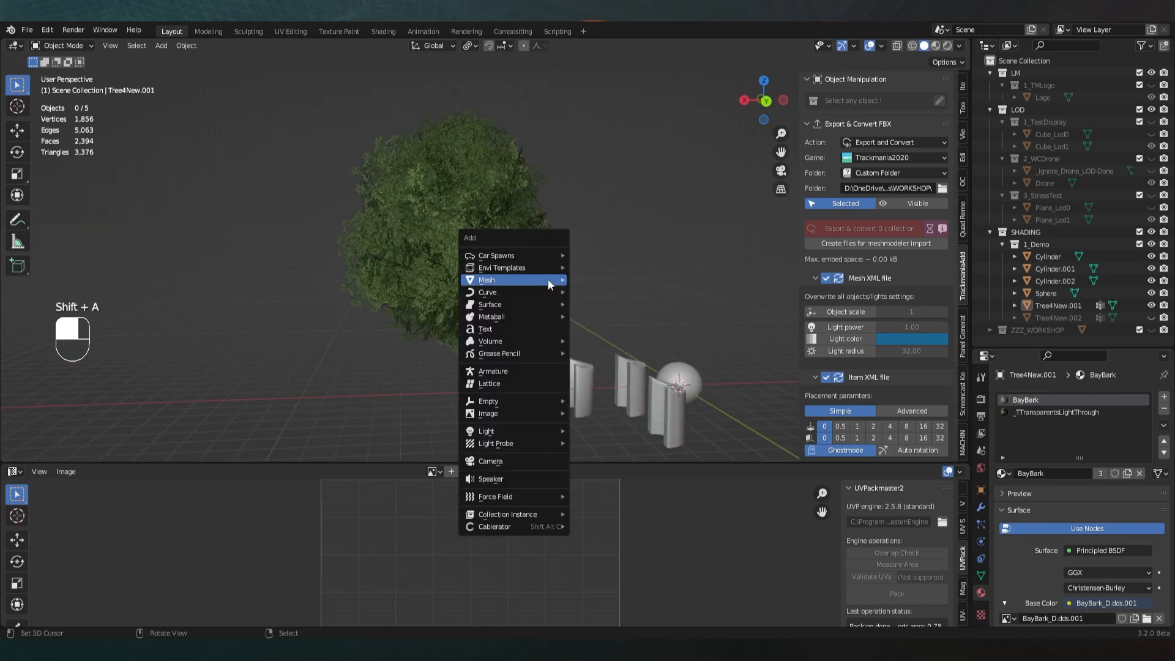
{"action": "mouse_move", "coordinate": [567, 279]}
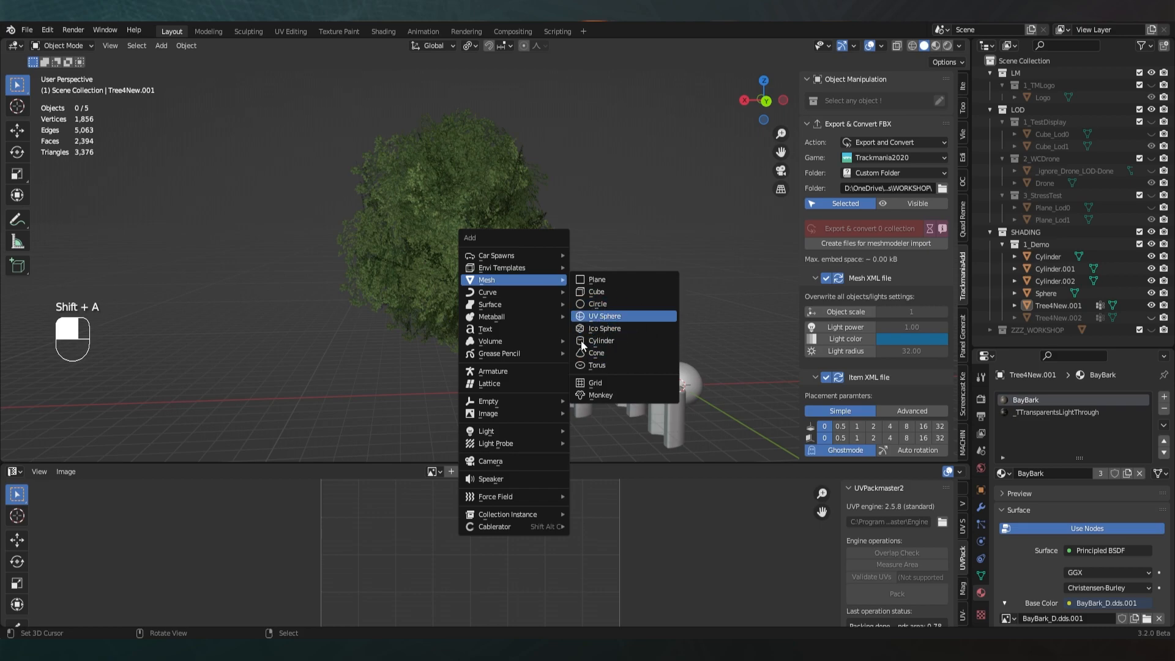
{"action": "left_click", "coordinate": [601, 315]}
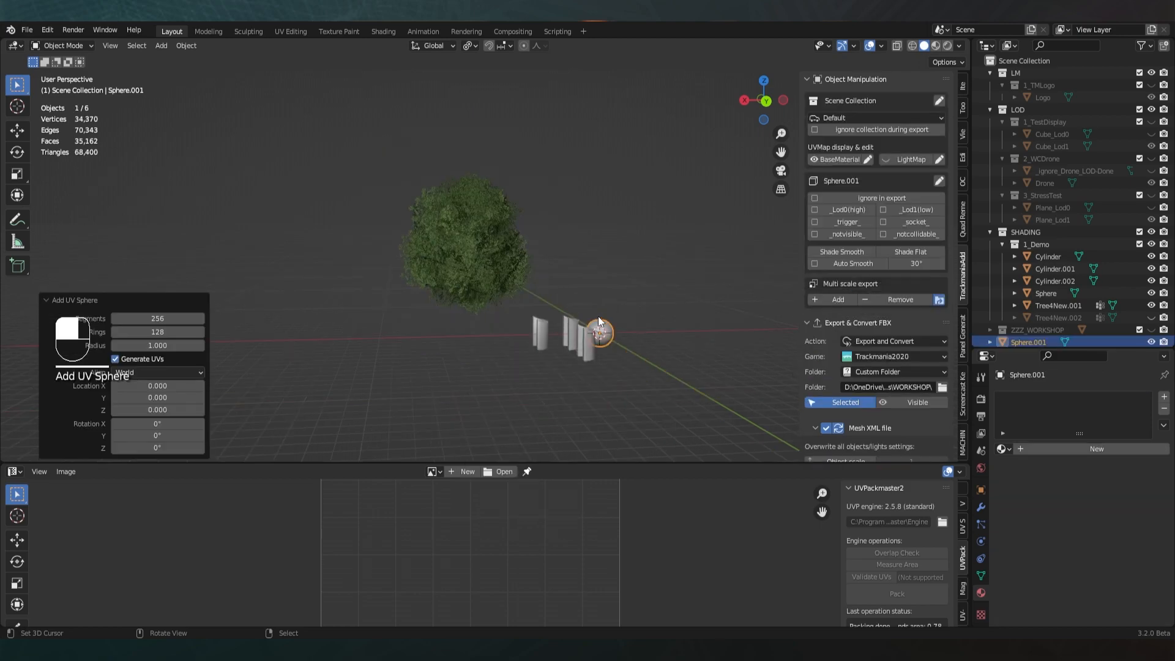
{"action": "key", "text": "s"}
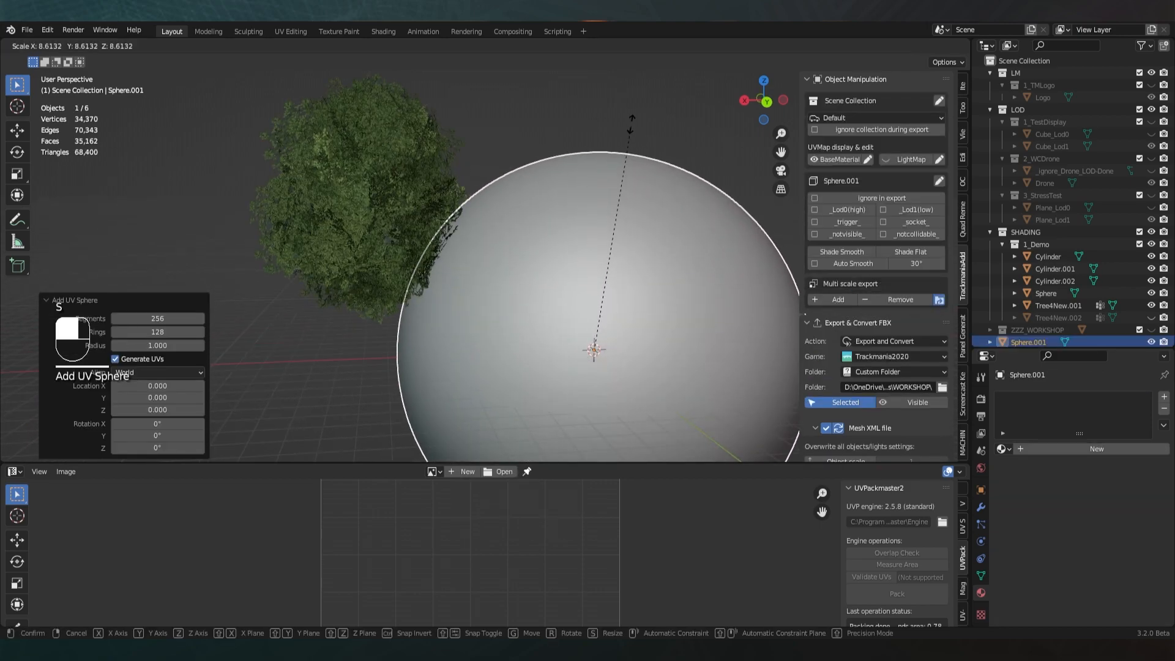
{"action": "left_click", "coordinate": [622, 160]}
{"action": "scroll", "coordinate": [611, 171], "scroll_direction": "up", "scroll_amount": 2}
{"action": "scroll", "coordinate": [560, 213], "scroll_direction": "up", "scroll_amount": 1}
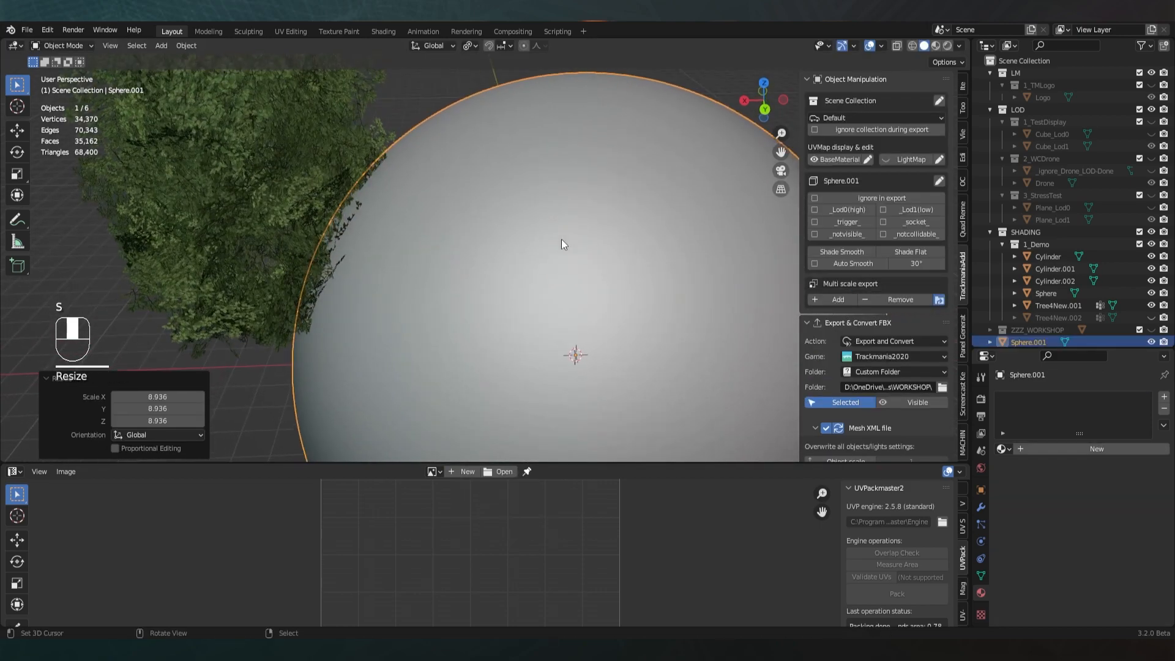
Apply smooth shading to the enlarged sphere
{"action": "left_click", "coordinate": [186, 46]}
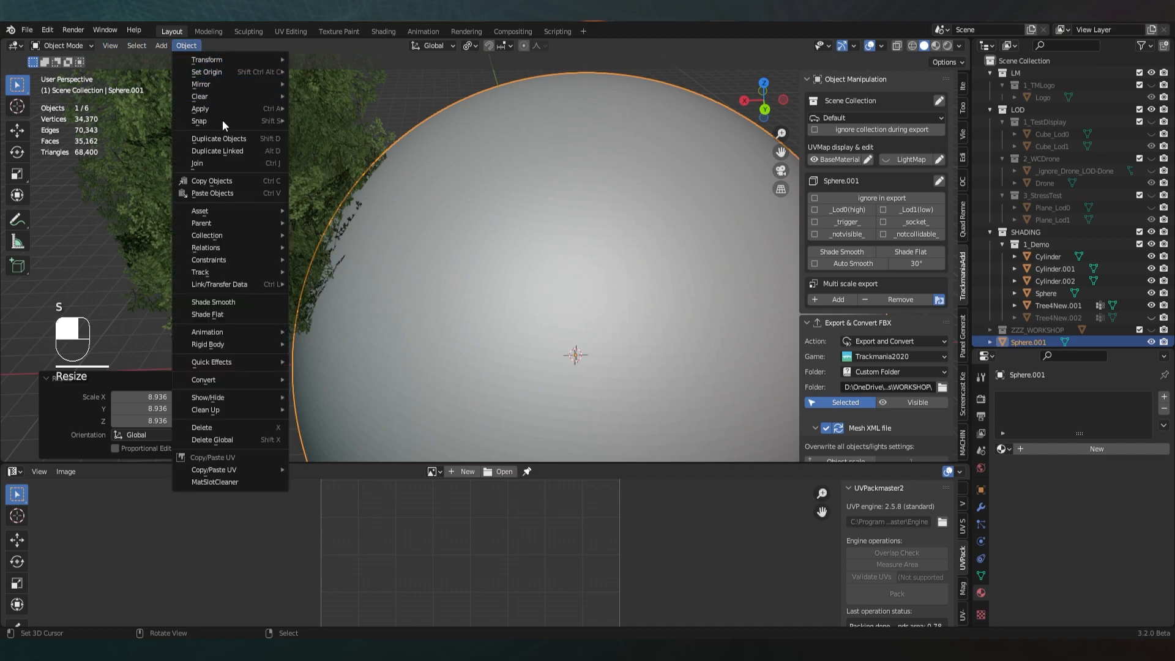
{"action": "left_click", "coordinate": [233, 301]}
{"action": "scroll", "coordinate": [545, 347], "scroll_direction": "down", "scroll_amount": 3}
{"action": "middle_click_drag", "start_coordinate": [546, 346], "coordinate": [593, 324]}
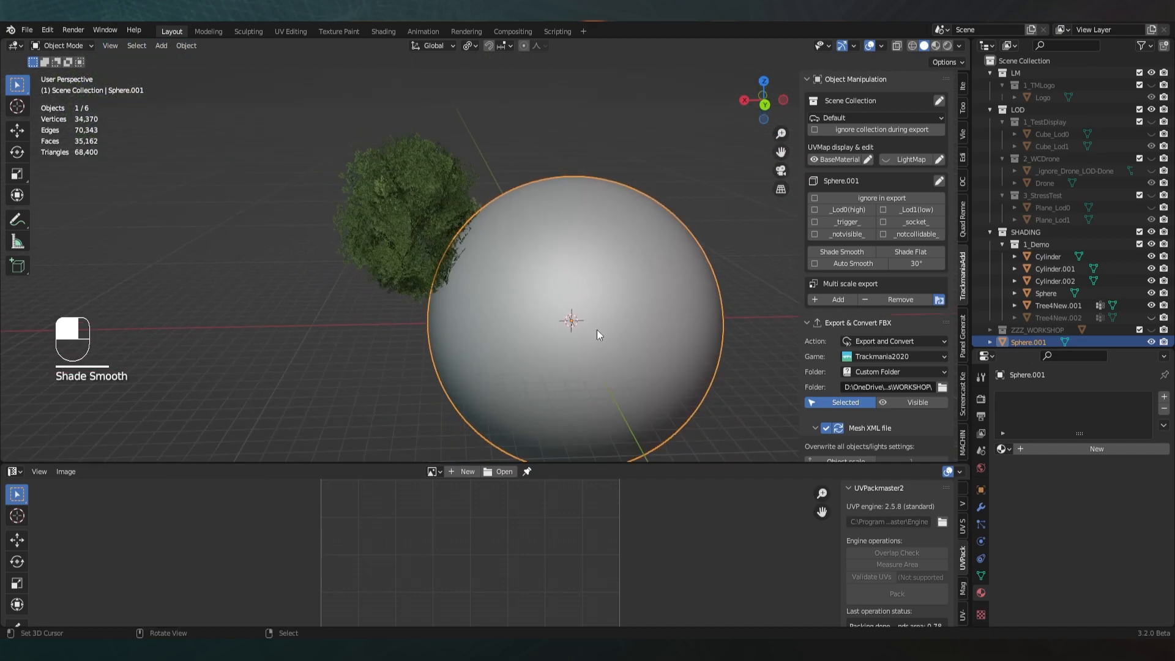
Move the sphere over the tree foliage and resize it by factors of about 0.583 and 1.095 to roughly match the crown
{"action": "key", "text": "s"}
{"action": "left_click", "coordinate": [680, 386]}
{"action": "key", "text": "g"}
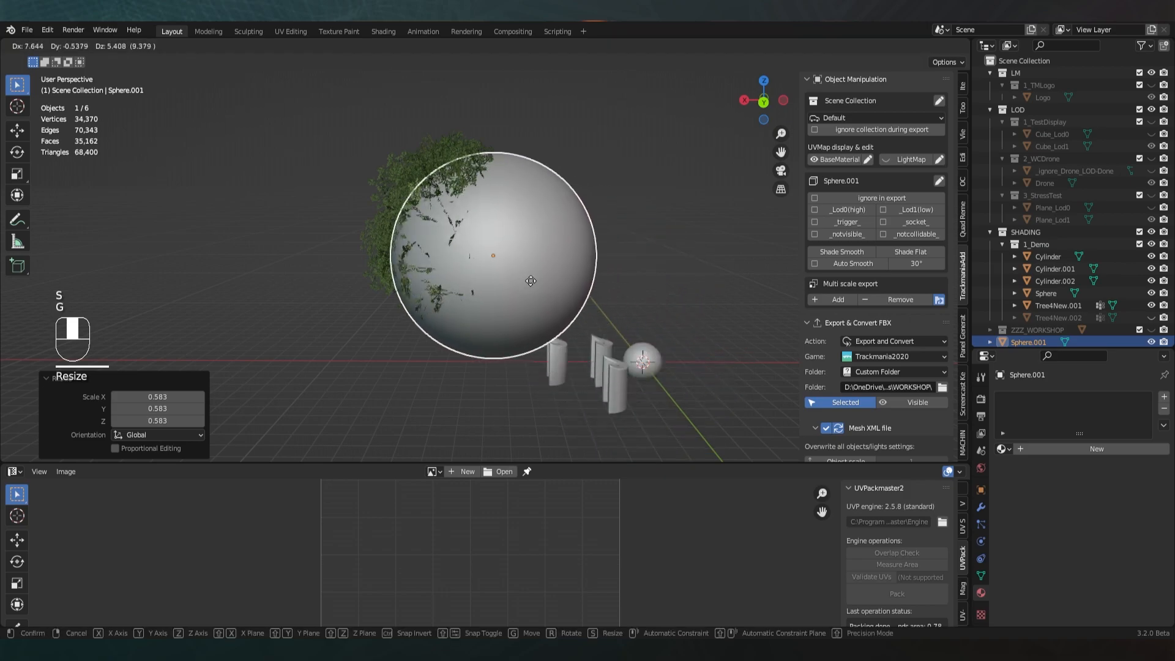
{"action": "left_click", "coordinate": [514, 276]}
{"action": "key", "text": "s"}
{"action": "left_click", "coordinate": [571, 302]}
Refine the sphere's size and position around the foliage in wireframe display from the front view
{"action": "key", "text": "z"}
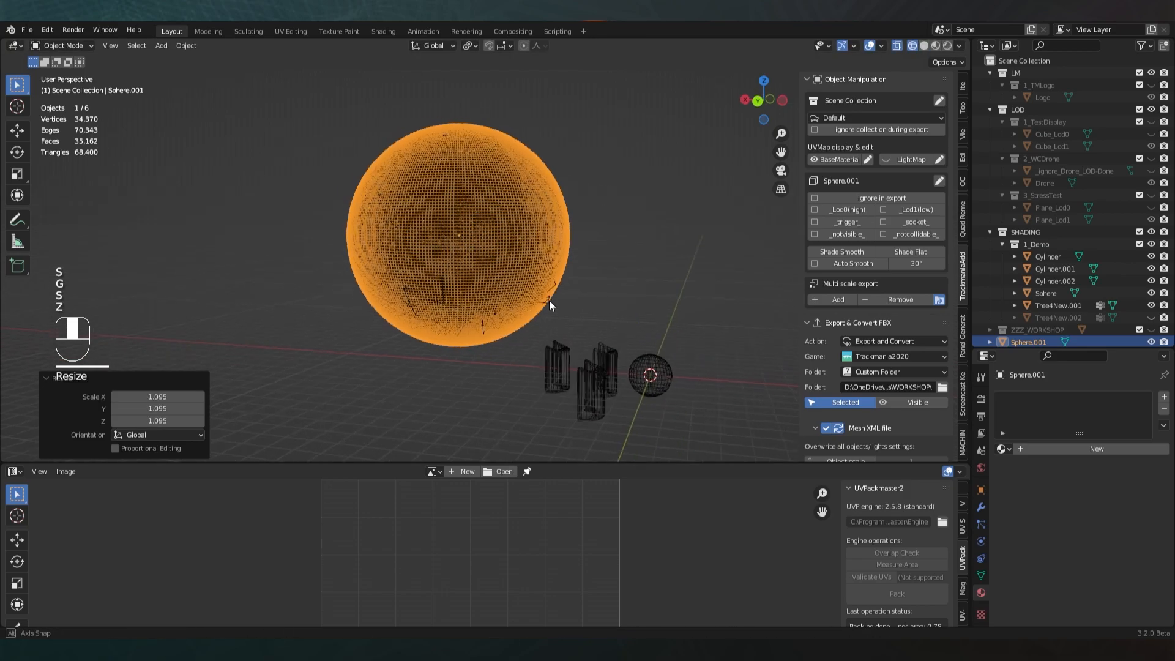
{"action": "key", "text": "KP_1"}
{"action": "scroll", "coordinate": [480, 302], "scroll_direction": "up", "scroll_amount": 6}
{"action": "scroll", "coordinate": [486, 300], "scroll_direction": "down", "scroll_amount": 2}
{"action": "key", "text": "s"}
{"action": "left_click", "coordinate": [648, 281]}
{"action": "scroll", "coordinate": [648, 281], "scroll_direction": "down", "scroll_amount": 1}
{"action": "key", "text": "g"}
{"action": "left_click", "coordinate": [647, 280]}
Return the viewport to solid shading and check how the sphere encloses the foliage
{"action": "mouse_move", "coordinate": [437, 251]}
{"action": "middle_mouse_down"}
{"action": "mouse_move", "coordinate": [476, 276]}
{"action": "mouse_move", "coordinate": [630, 276]}
{"action": "middle_mouse_up"}
{"action": "key", "text": "z"}
{"action": "key", "text": "a"}
{"action": "middle_click_drag", "start_coordinate": [546, 271], "coordinate": [565, 267]}
{"action": "right_click", "coordinate": [566, 267]}
{"action": "scroll", "coordinate": [564, 272], "scroll_direction": "down", "scroll_amount": 2}
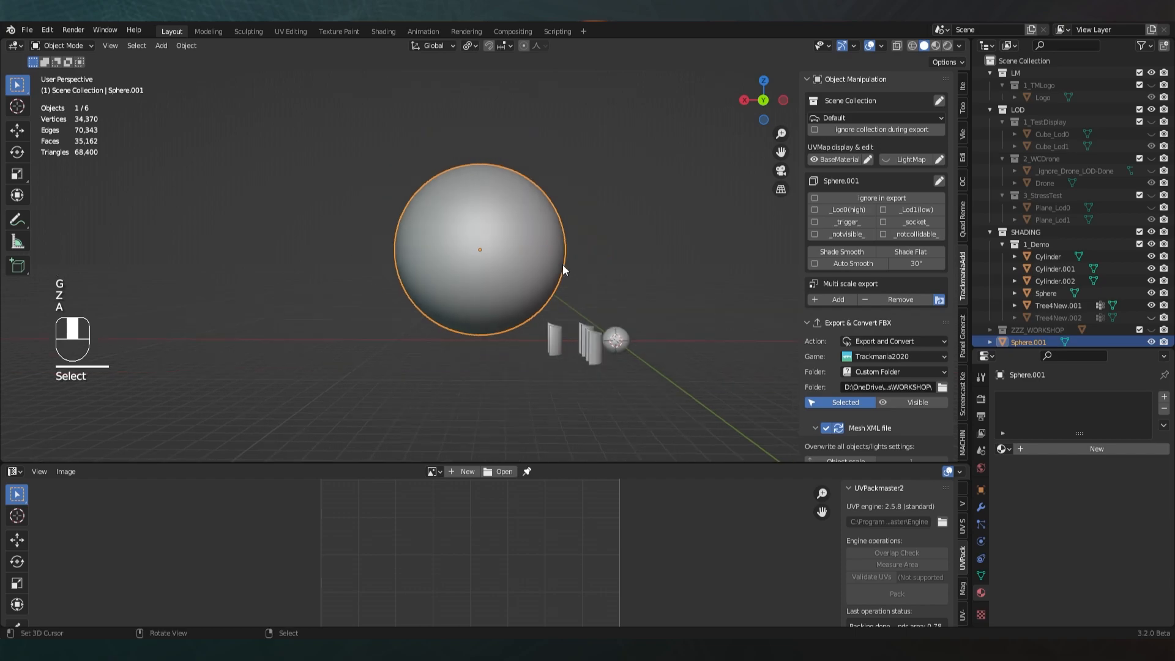
Move the new sphere into the 1_Demo collection and rename it shell
{"action": "left_click_drag", "start_coordinate": [1028, 342], "coordinate": [1042, 244]}
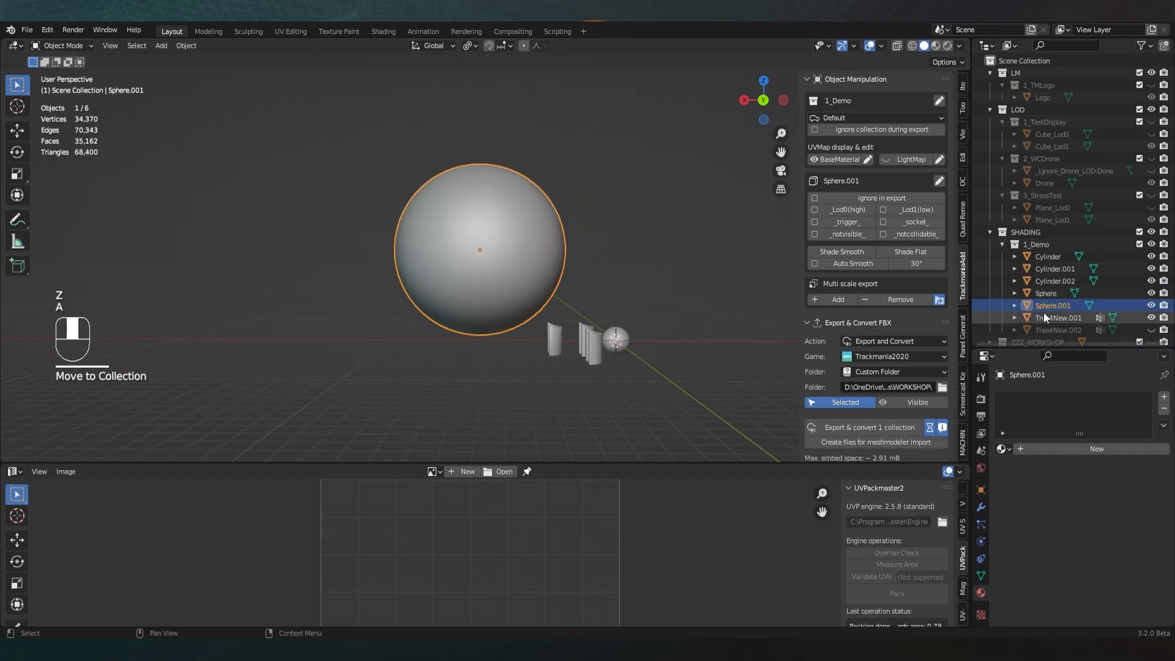
{"action": "double_click", "coordinate": [1044, 304]}
{"action": "type", "text": "shell"}
{"action": "key", "text": "Return"}
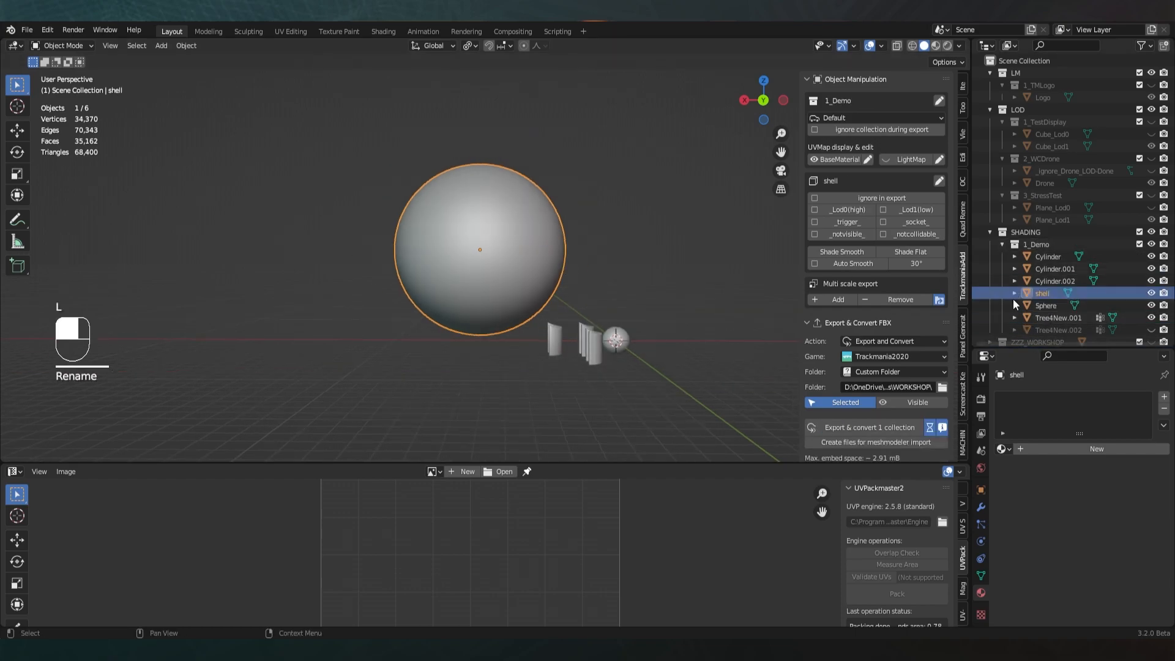
Hide the shell sphere and select the foliage object
{"action": "scroll", "coordinate": [498, 234], "scroll_direction": "up", "scroll_amount": 4}
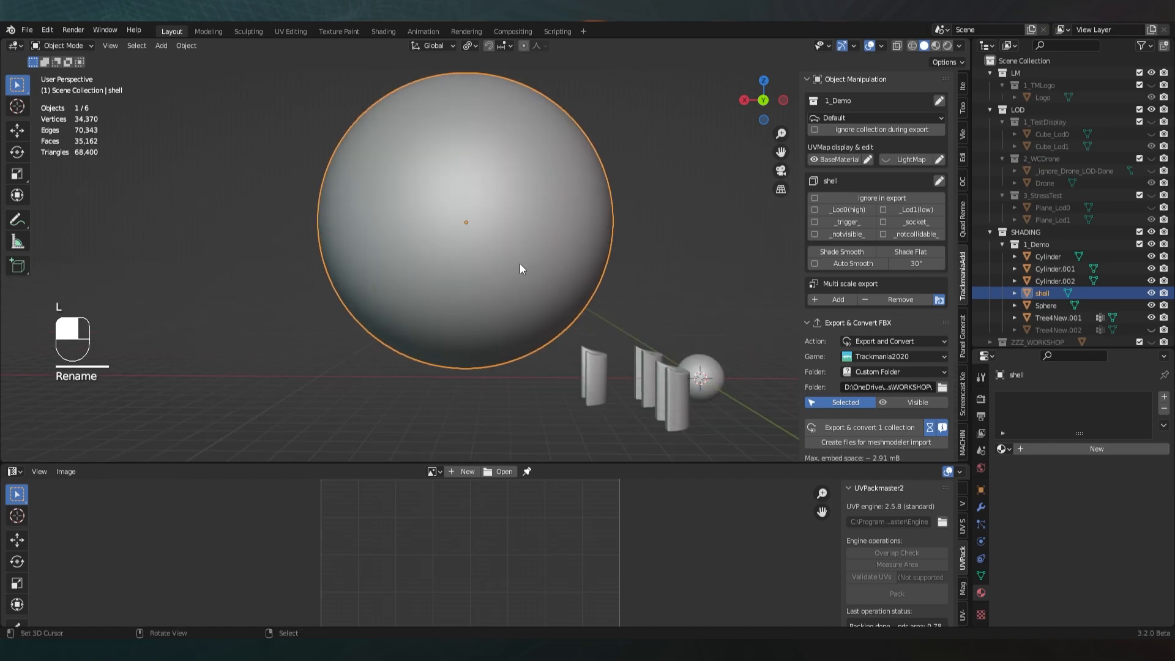
{"action": "key", "text": "h"}
{"action": "left_click", "coordinate": [484, 264]}
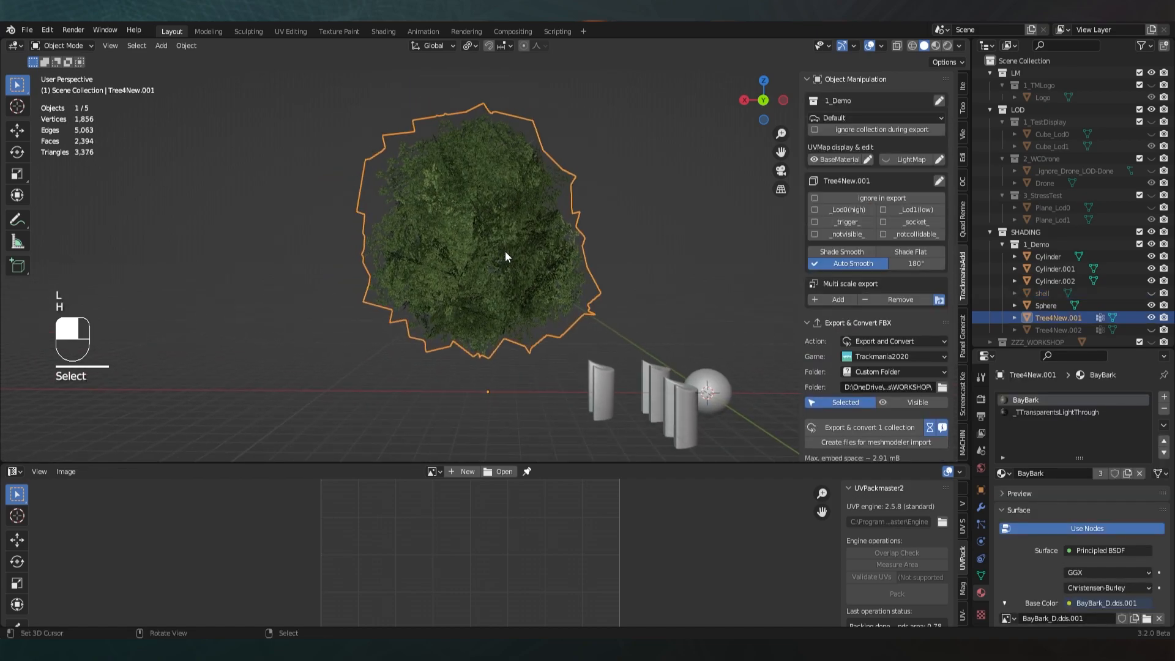
Add a Normal Edit modifier in Radial mode to the foliage, with the shell object as its target
{"action": "left_click", "coordinate": [981, 506]}
{"action": "scroll", "coordinate": [464, 279], "scroll_direction": "up", "scroll_amount": 4}
{"action": "scroll", "coordinate": [512, 290], "scroll_direction": "down", "scroll_amount": 2}
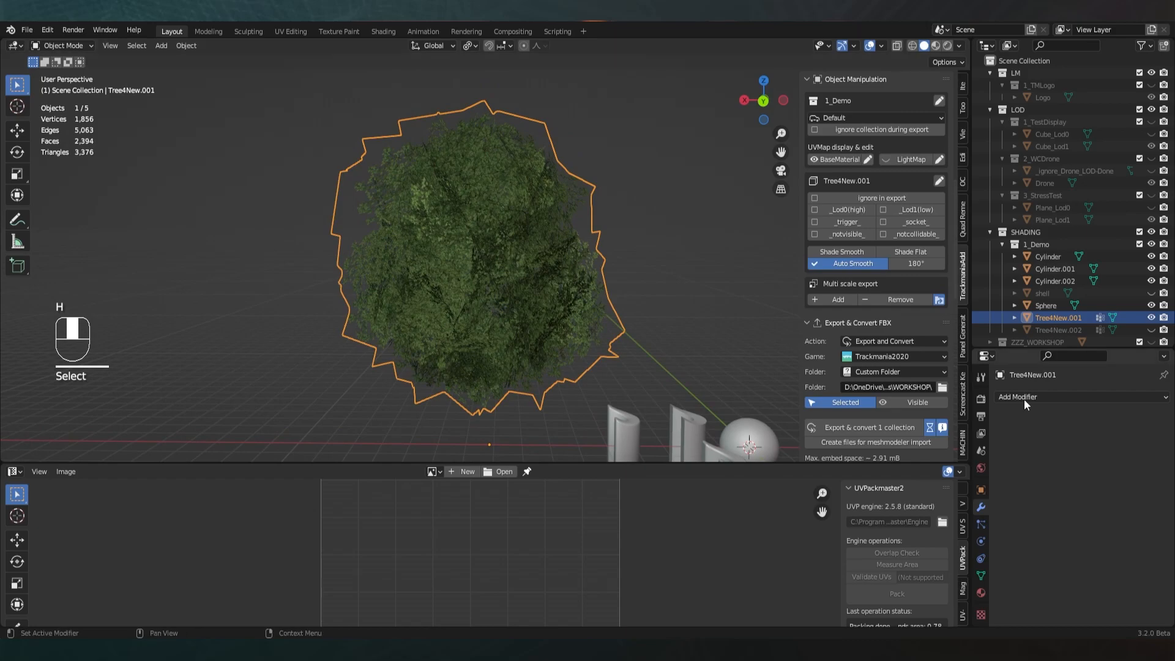
{"action": "left_click", "coordinate": [1059, 397]}
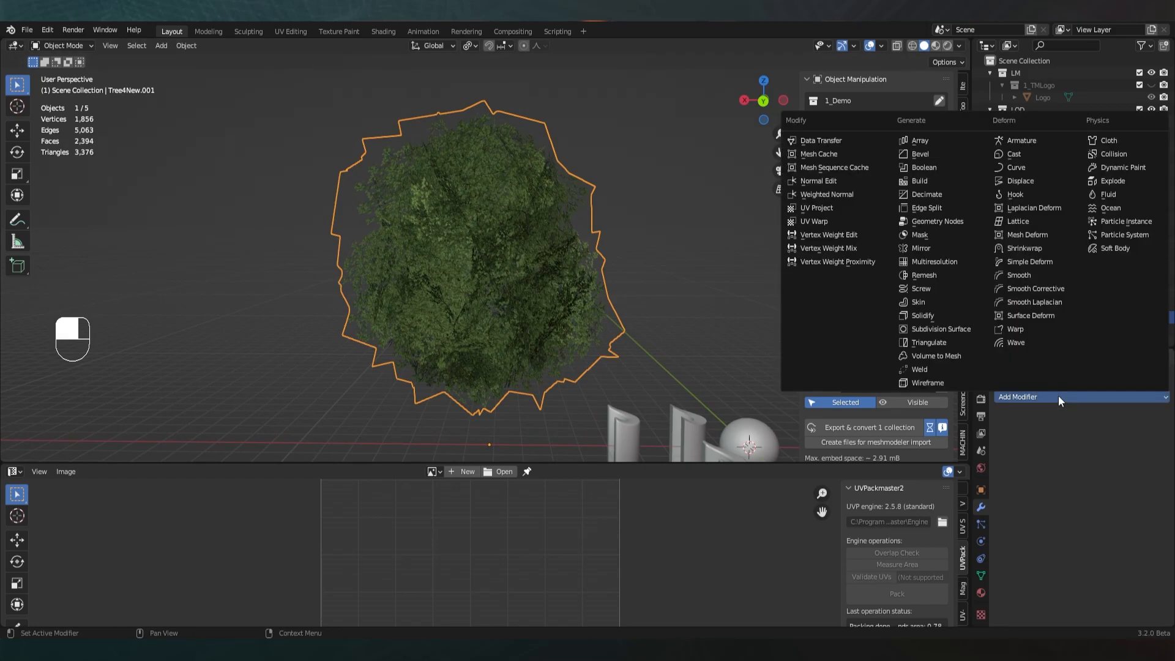
{"action": "left_click", "coordinate": [820, 180]}
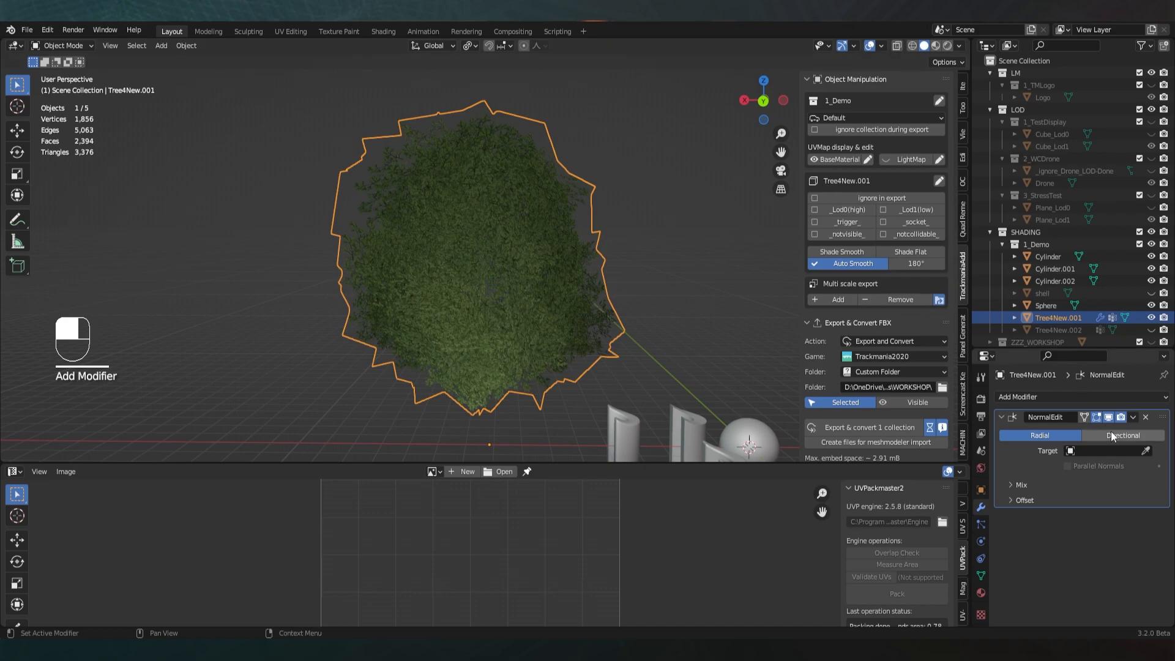
{"action": "left_click", "coordinate": [1113, 451]}
{"action": "type", "text": "shell"}
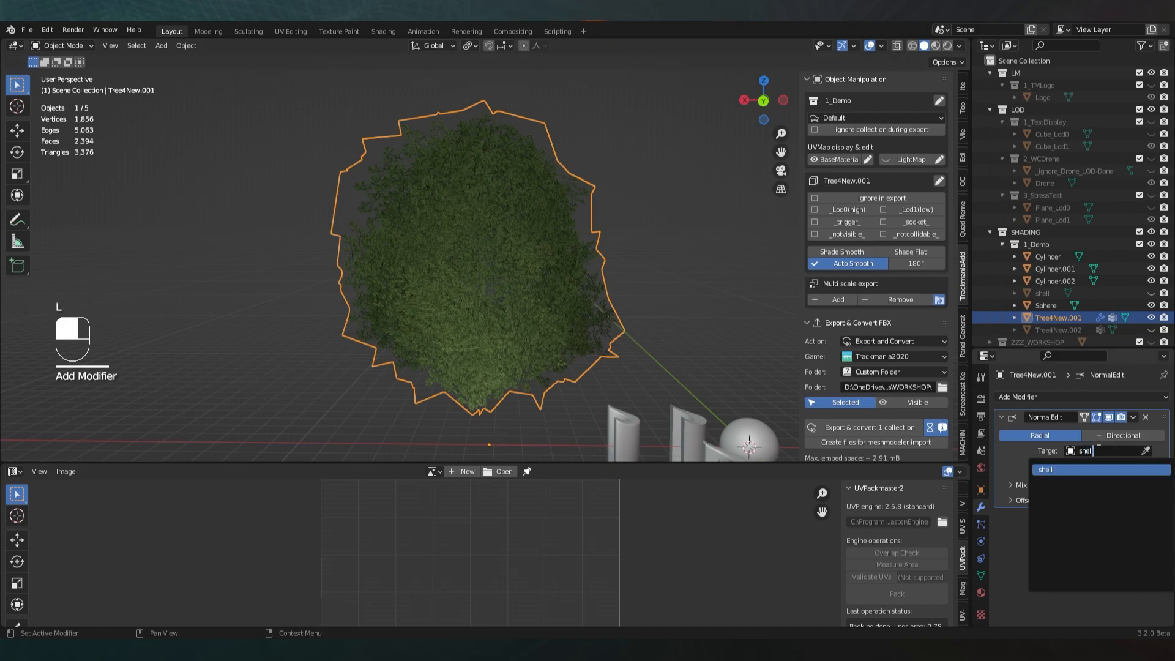
{"action": "key", "text": "Return"}
Inspect the foliage's shading from several angles with nothing selected, briefly toggling a sphere's visibility
{"action": "key", "text": "a"}
{"action": "middle_click_drag", "start_coordinate": [642, 306], "coordinate": [502, 261]}
{"action": "left_click", "coordinate": [528, 279]}
{"action": "key", "text": "a"}
{"action": "middle_click_drag", "start_coordinate": [413, 401], "coordinate": [627, 227]}
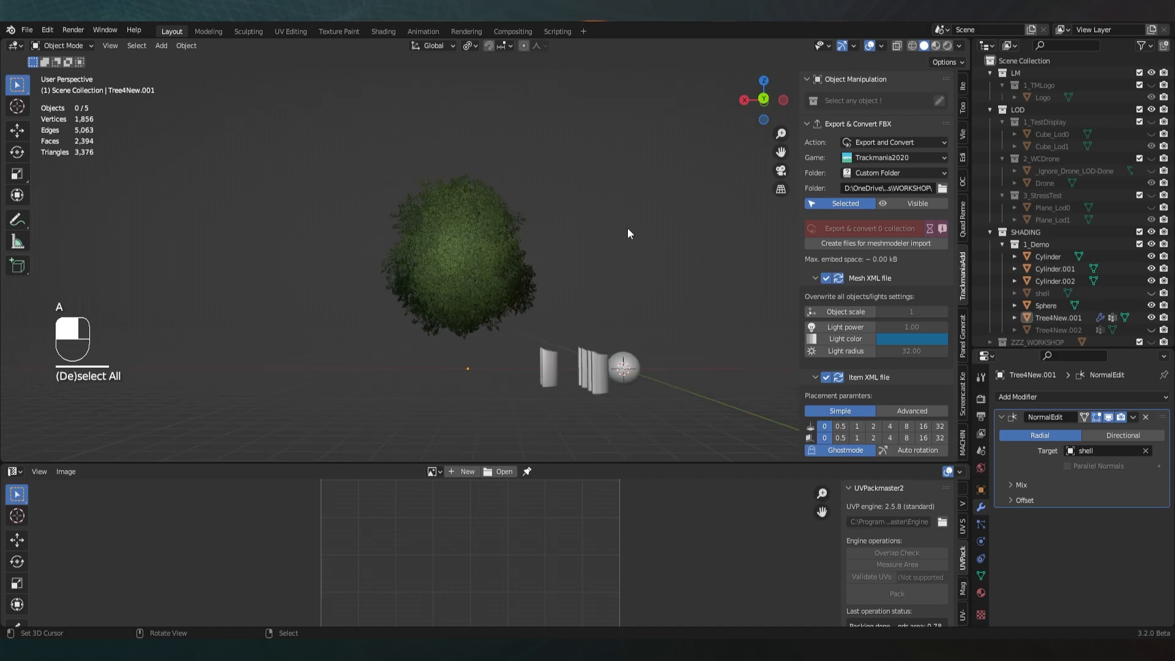
{"action": "left_click", "coordinate": [1152, 306]}
{"action": "left_click", "coordinate": [1151, 306]}
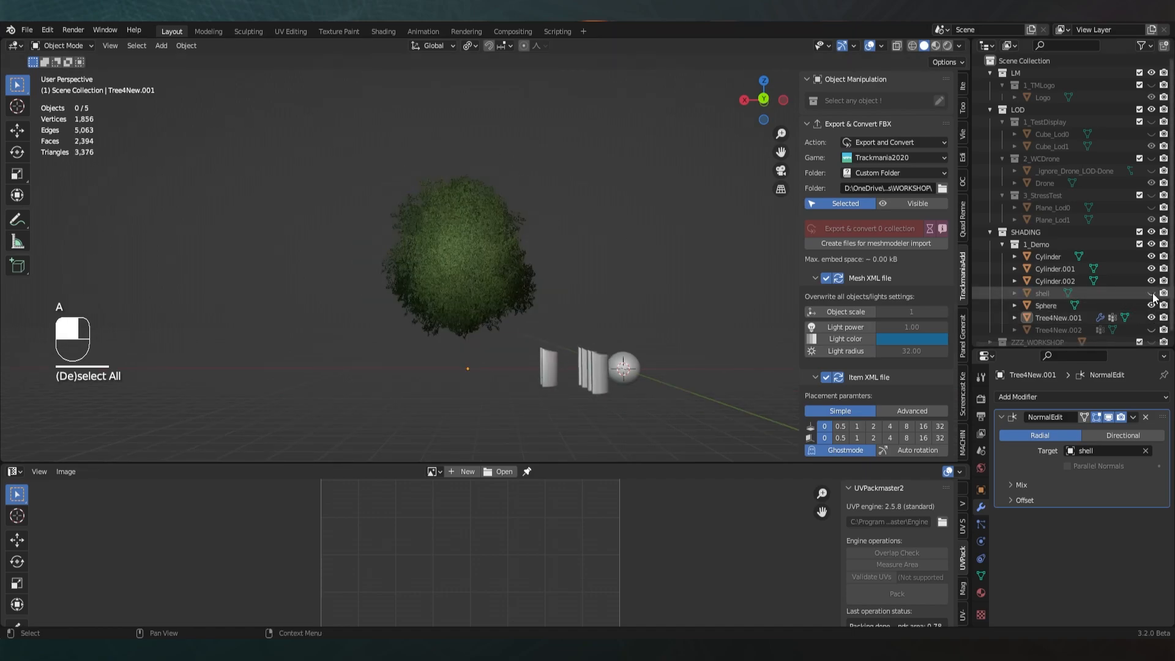
{"action": "scroll", "coordinate": [490, 288], "scroll_direction": "up", "scroll_amount": 3}
Set the Mix Factor of the foliage's Normal Edit modifier to 0.75, then deselect everything
{"action": "left_click", "coordinate": [491, 288]}
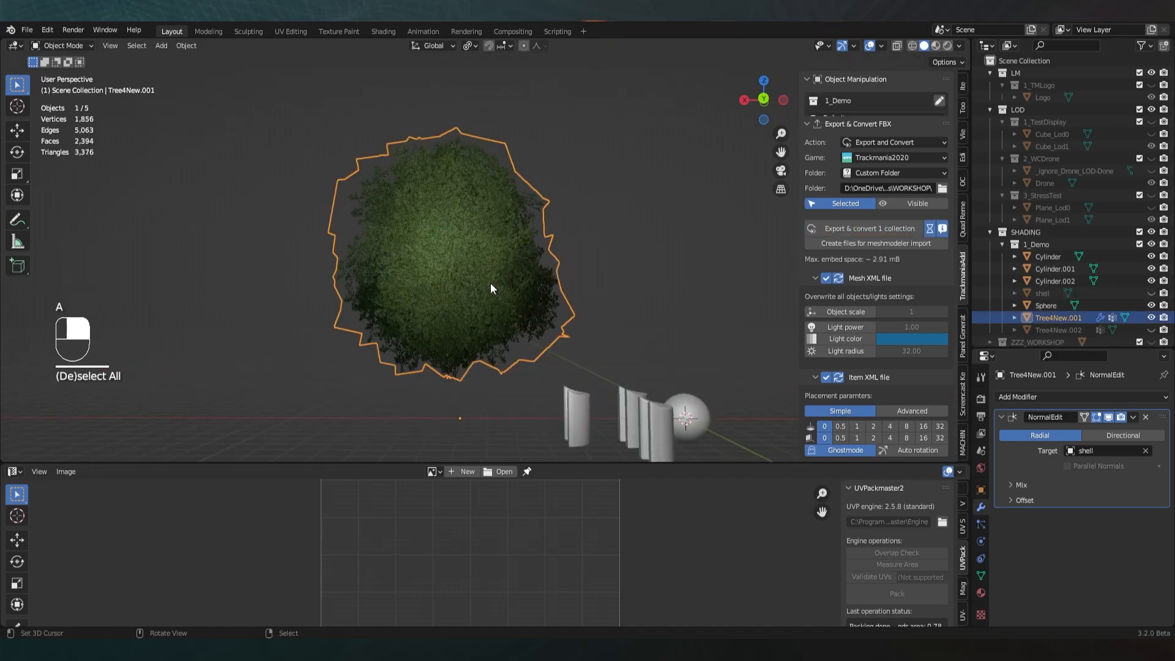
{"action": "left_click", "coordinate": [1019, 484]}
{"action": "scroll", "coordinate": [574, 268], "scroll_direction": "up", "scroll_amount": 2}
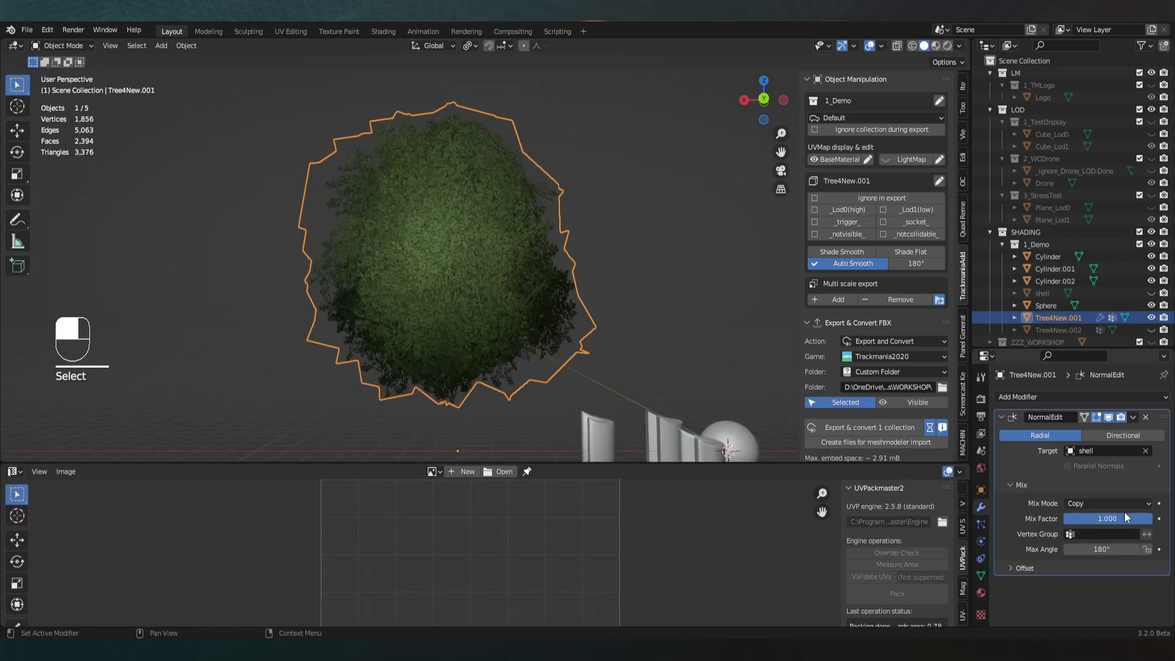
{"action": "mouse_move", "coordinate": [1148, 518]}
{"action": "left_mouse_down"}
{"action": "mouse_move", "coordinate": [1063, 518]}
{"action": "mouse_move", "coordinate": [1151, 518]}
{"action": "left_mouse_up"}
{"action": "left_click", "coordinate": [1133, 518]}
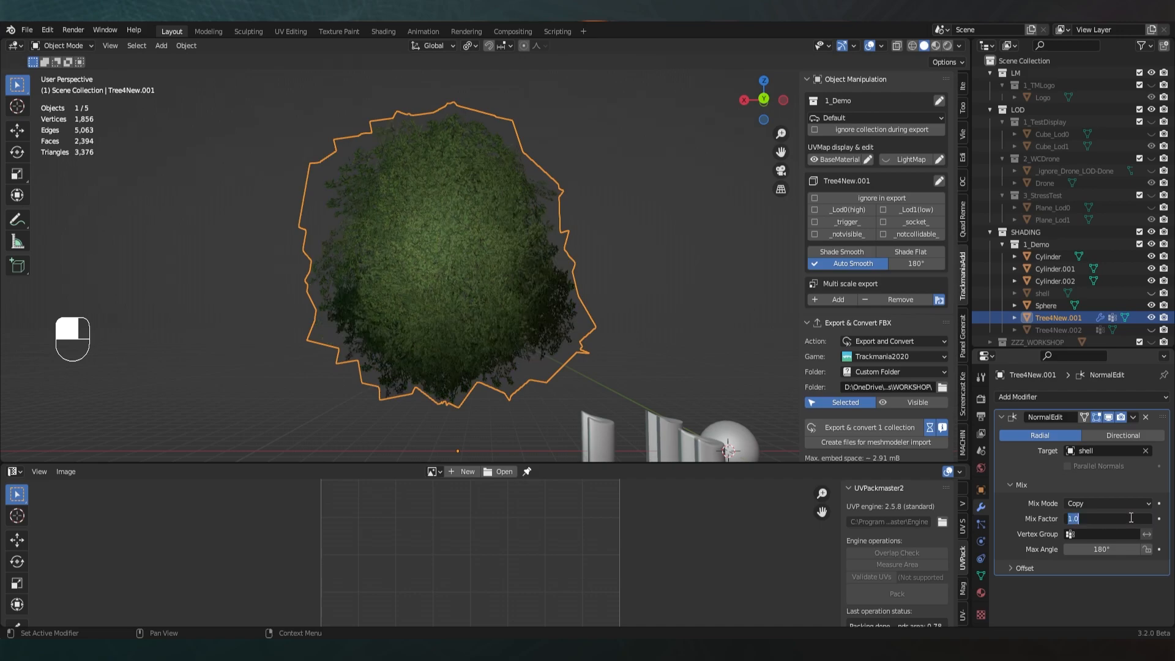
{"action": "key", "text": "BackSpace"}
{"action": "key", "text": "Return"}
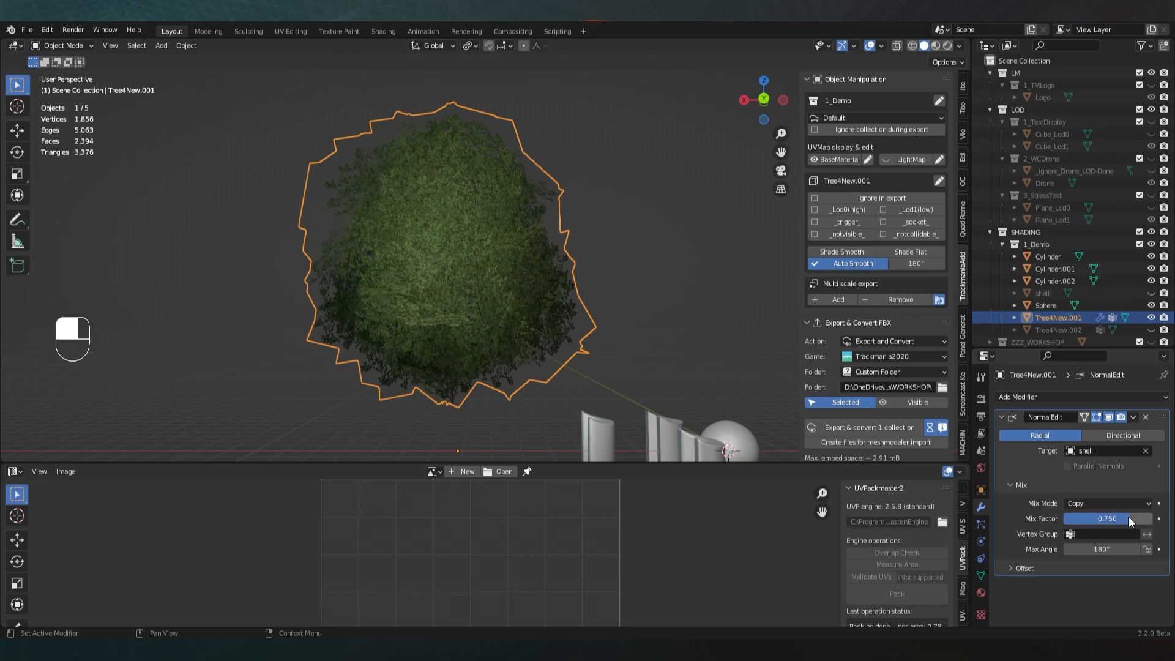
{"action": "scroll", "coordinate": [487, 294], "scroll_direction": "down", "scroll_amount": 1}
{"action": "middle_click_drag", "start_coordinate": [515, 301], "coordinate": [569, 282]}
{"action": "key", "text": "a"}
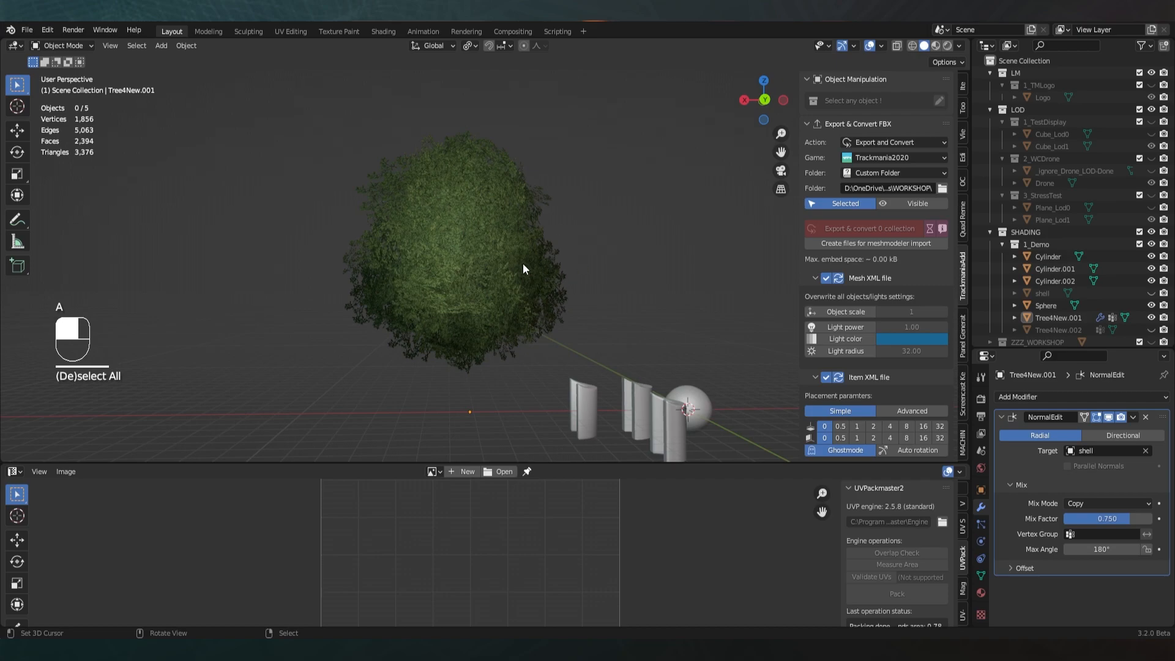
Unhide the separated trunk object so the whole tree is shown
{"action": "middle_click_drag", "start_coordinate": [504, 272], "coordinate": [487, 245]}
{"action": "scroll", "coordinate": [520, 268], "scroll_direction": "down", "scroll_amount": 3}
{"action": "scroll", "coordinate": [486, 246], "scroll_direction": "up", "scroll_amount": 3}
{"action": "left_click", "coordinate": [1151, 330]}
{"action": "middle_click_drag", "start_coordinate": [610, 351], "coordinate": [507, 232], "text": "shift"}
Apply the Normal Edit modifier on the foliage object and clear the selection
{"action": "left_click", "coordinate": [554, 284]}
{"action": "left_click", "coordinate": [1132, 417]}
{"action": "left_click", "coordinate": [1114, 429]}
{"action": "key", "text": "a"}
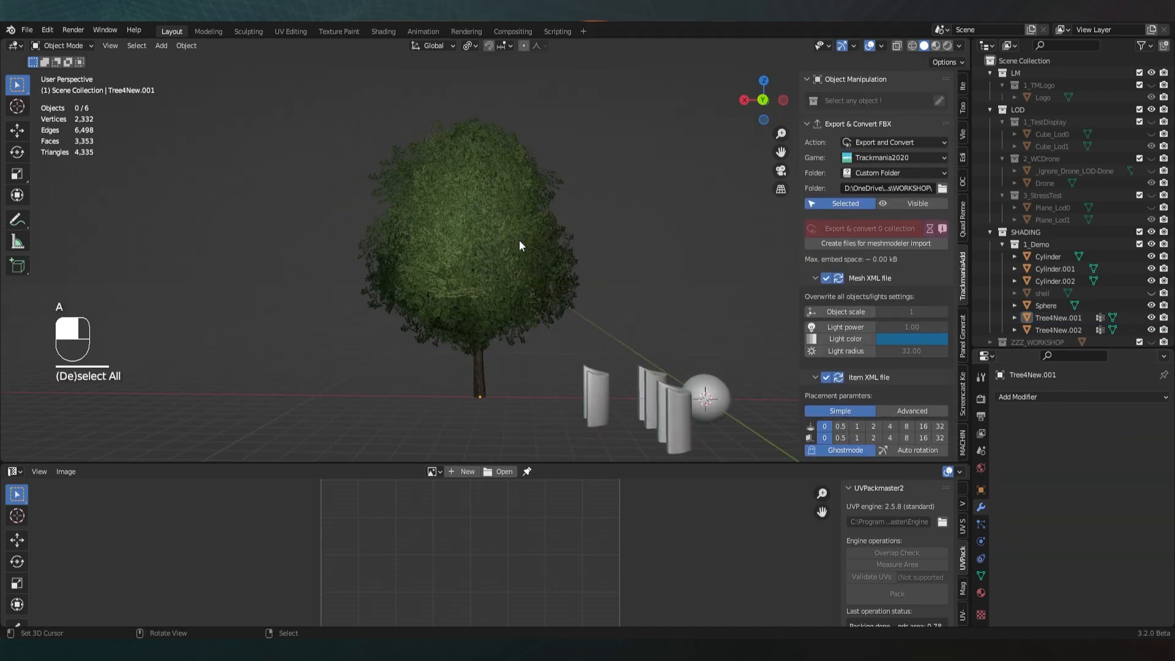
Clear the foliage's custom split normals data to compare the shading, then undo the clearing
{"action": "left_click", "coordinate": [467, 372]}
{"action": "key", "text": "a"}
{"action": "left_click", "coordinate": [489, 275]}
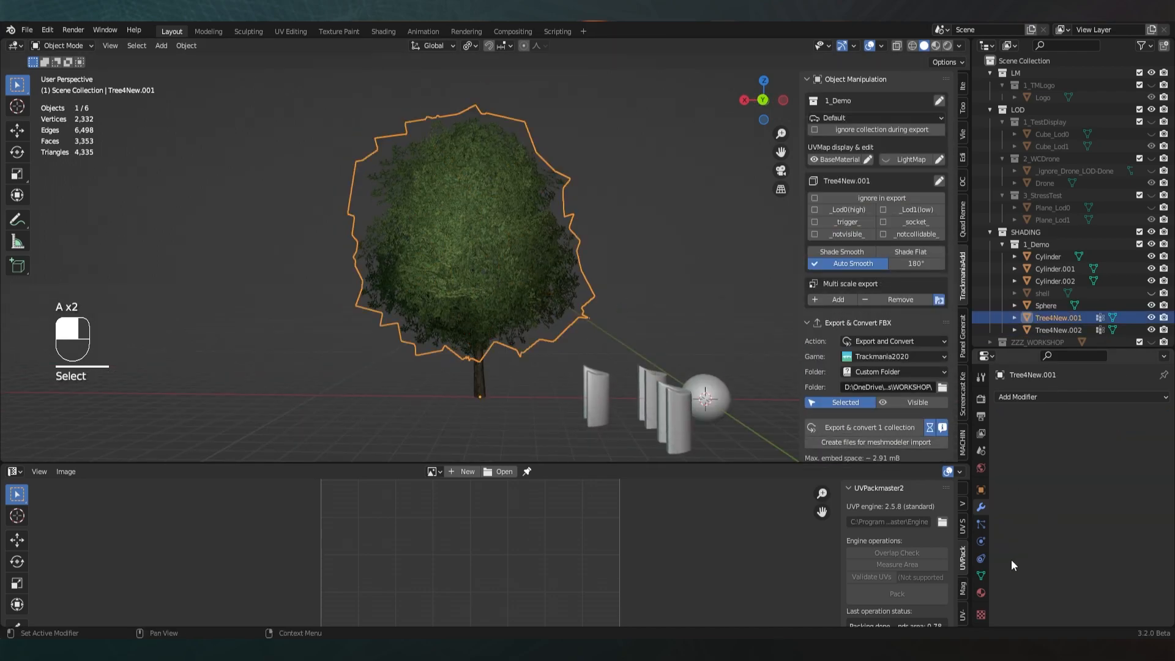
{"action": "left_click", "coordinate": [981, 575]}
{"action": "scroll", "coordinate": [1095, 532], "scroll_direction": "down", "scroll_amount": 10}
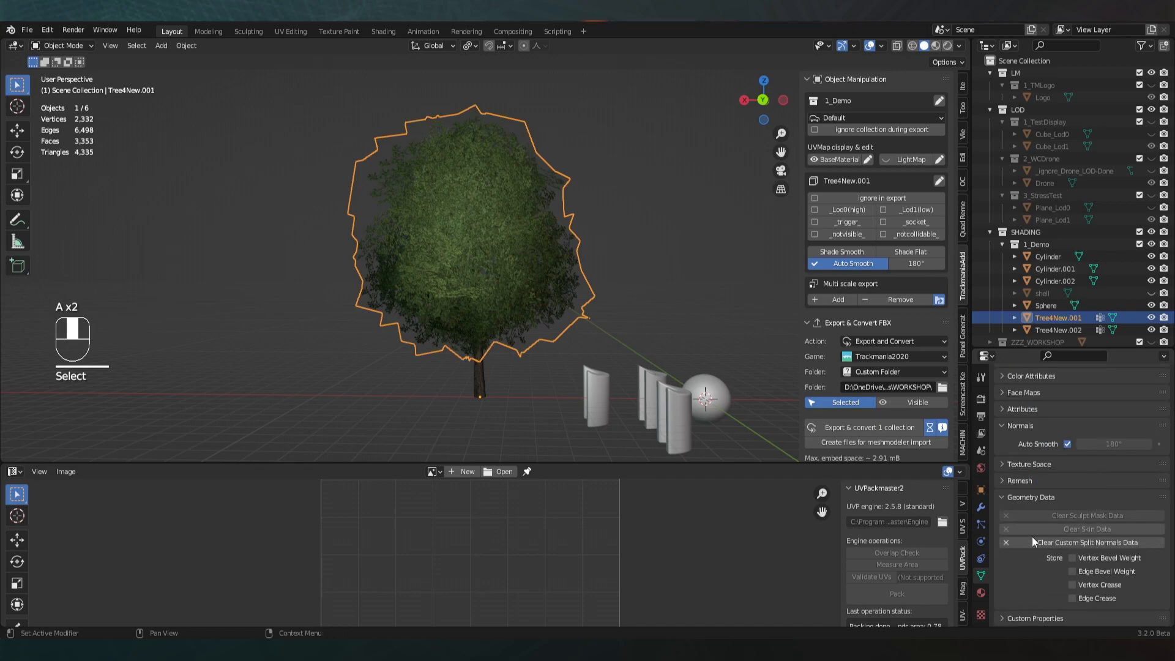
{"action": "left_click", "coordinate": [1074, 542]}
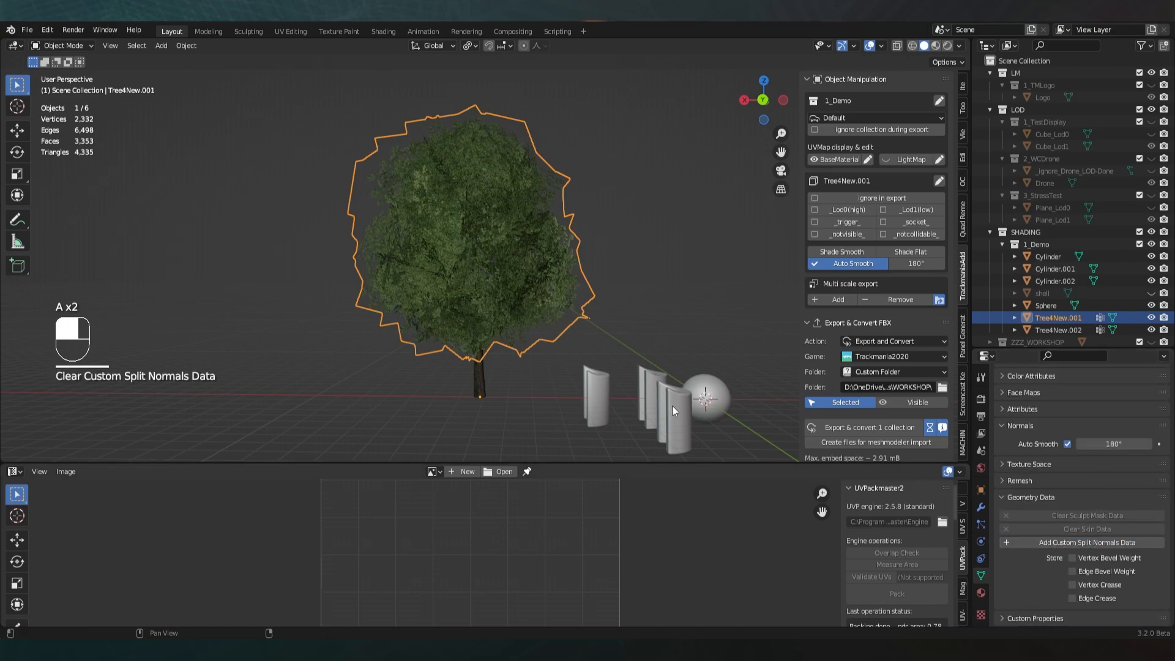
{"action": "key", "text": "ctrl+z"}
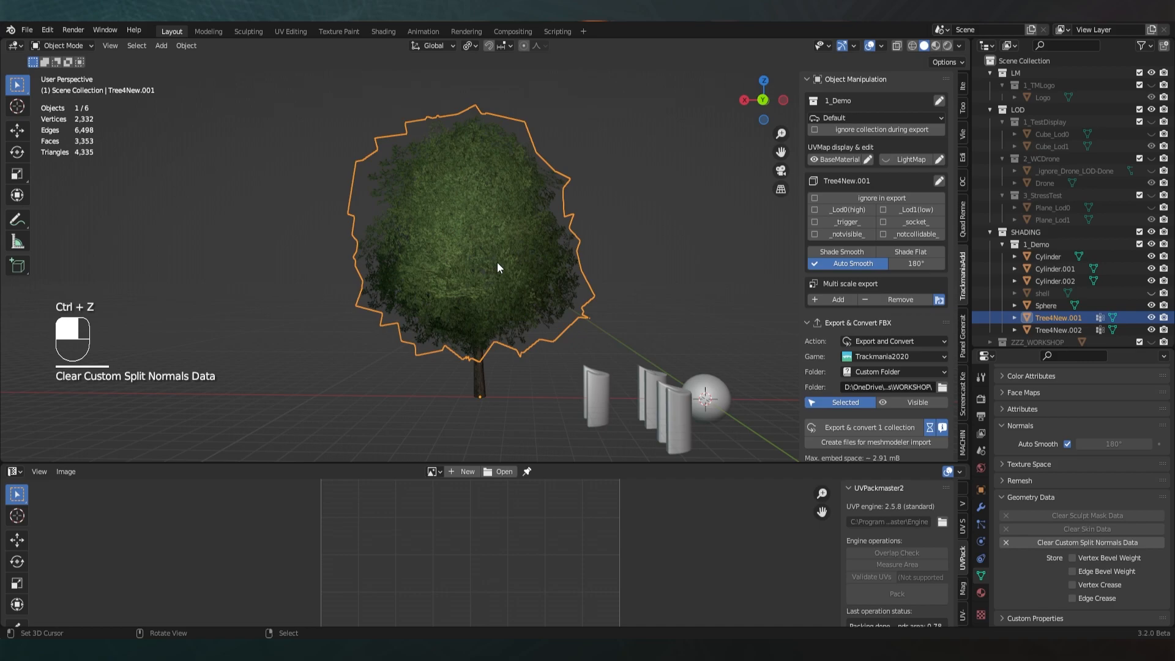
Deselect everything and examine the shading of the complete tree from near and far
{"action": "key", "text": "a"}
{"action": "mouse_move", "coordinate": [505, 263]}
{"action": "middle_mouse_down"}
{"action": "mouse_move", "coordinate": [521, 270]}
{"action": "mouse_move", "coordinate": [505, 264]}
{"action": "middle_mouse_up"}
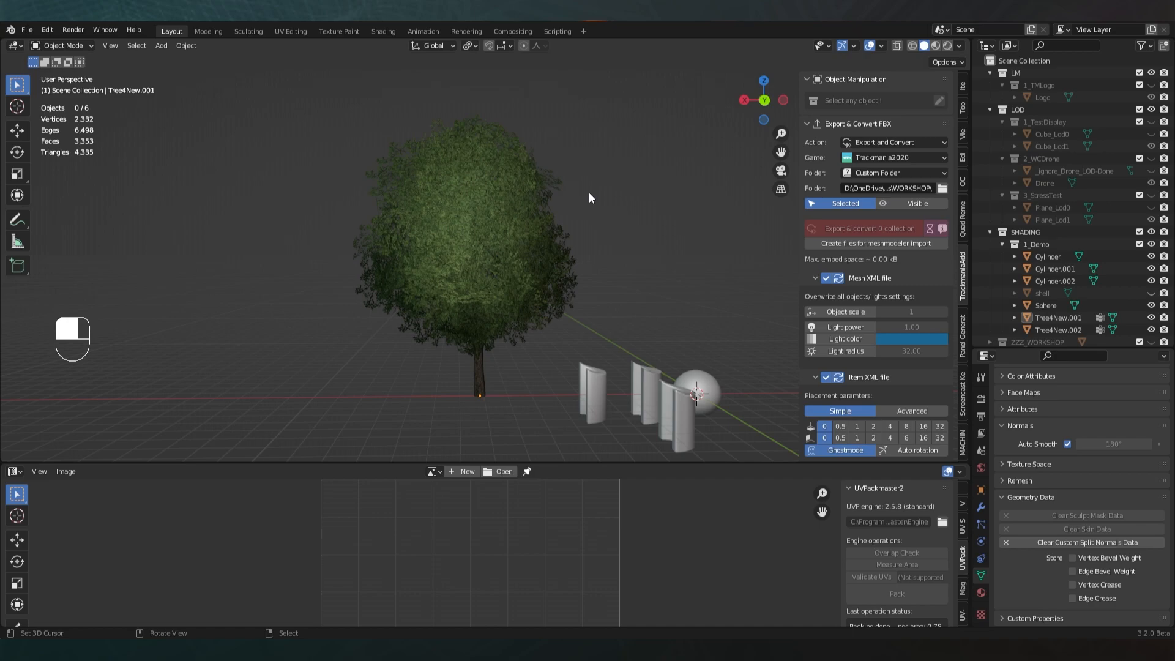
{"action": "scroll", "coordinate": [588, 192], "scroll_direction": "down", "scroll_amount": 4}
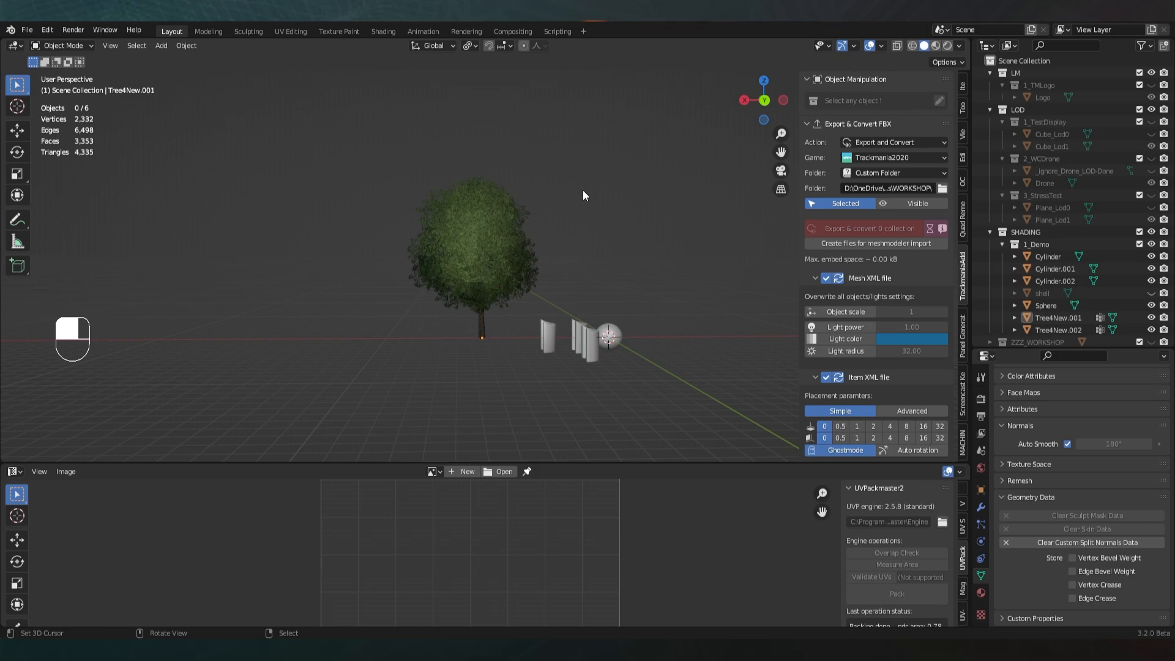
{"action": "scroll", "coordinate": [586, 182], "scroll_direction": "up", "scroll_amount": 3}
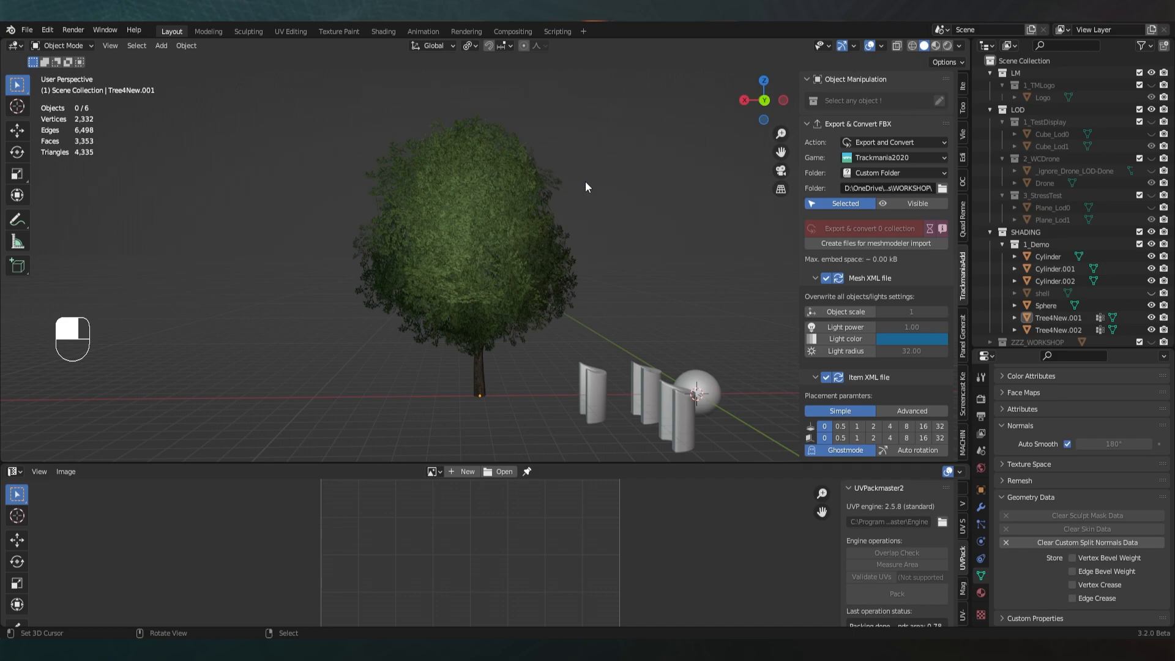
{"action": "middle_click_drag", "start_coordinate": [585, 182], "coordinate": [532, 190]}
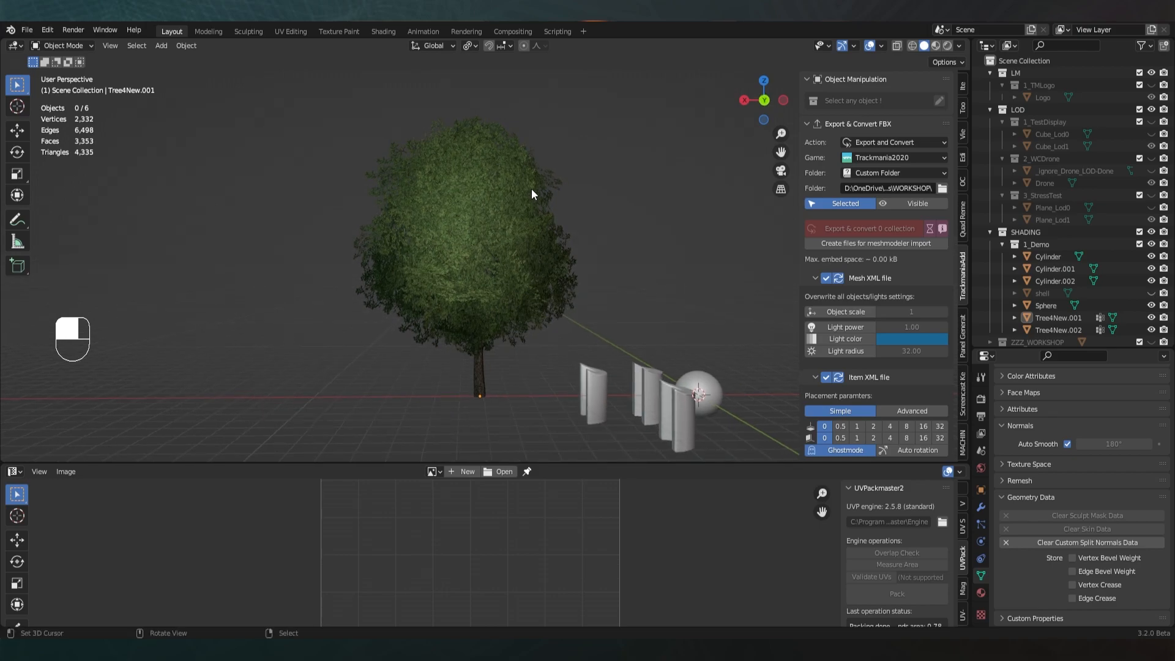